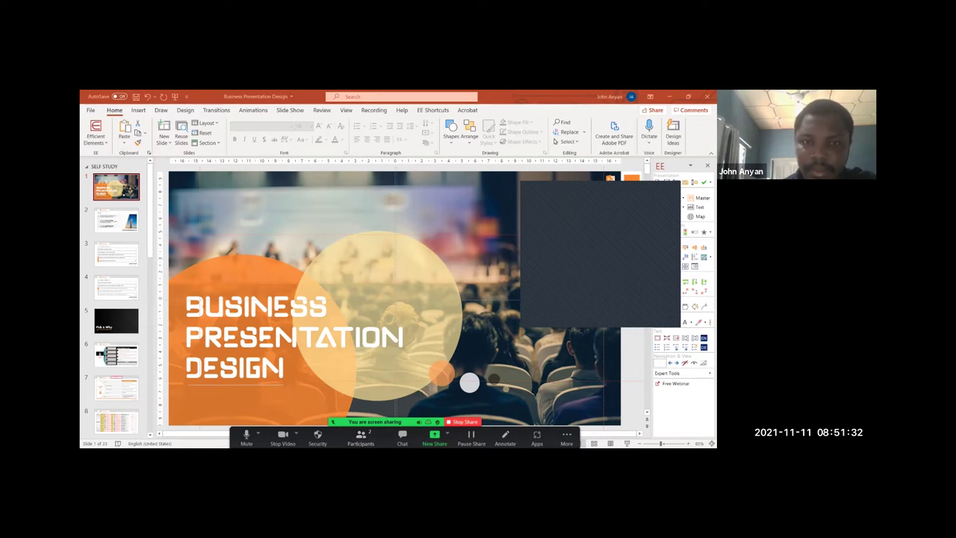
# - Make the word "PowerPoint" bold in the first statement of the "Who are we?" slide
pyautogui.click(403, 437)
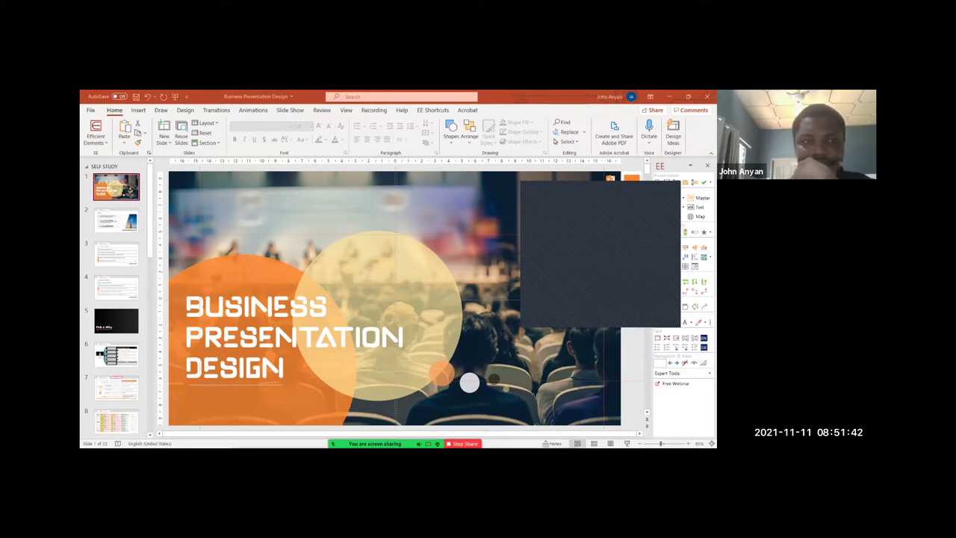
pyautogui.press('pagedown')
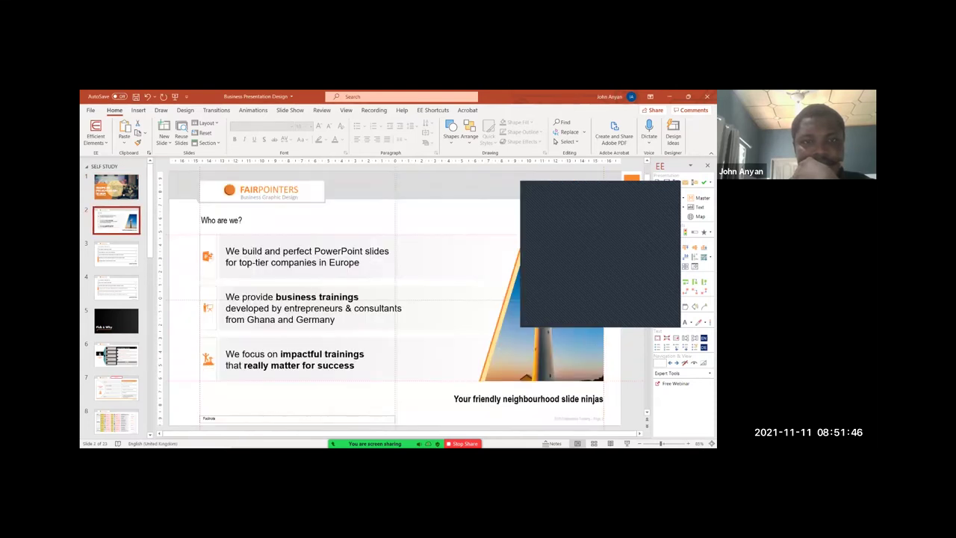
pyautogui.moveTo(314, 251); pyautogui.dragTo(365, 251)
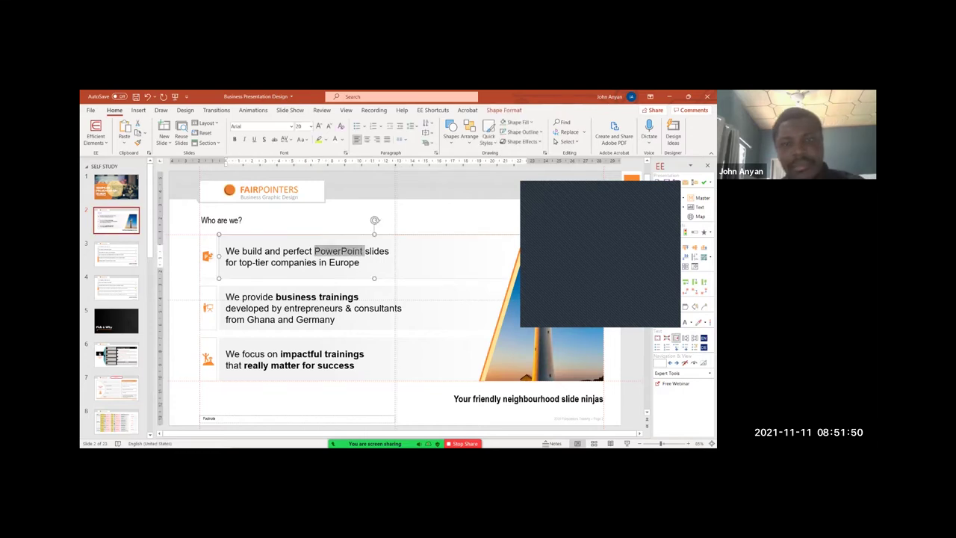
pyautogui.hotkey('ctrl', 'b')
pyautogui.click(343, 263)
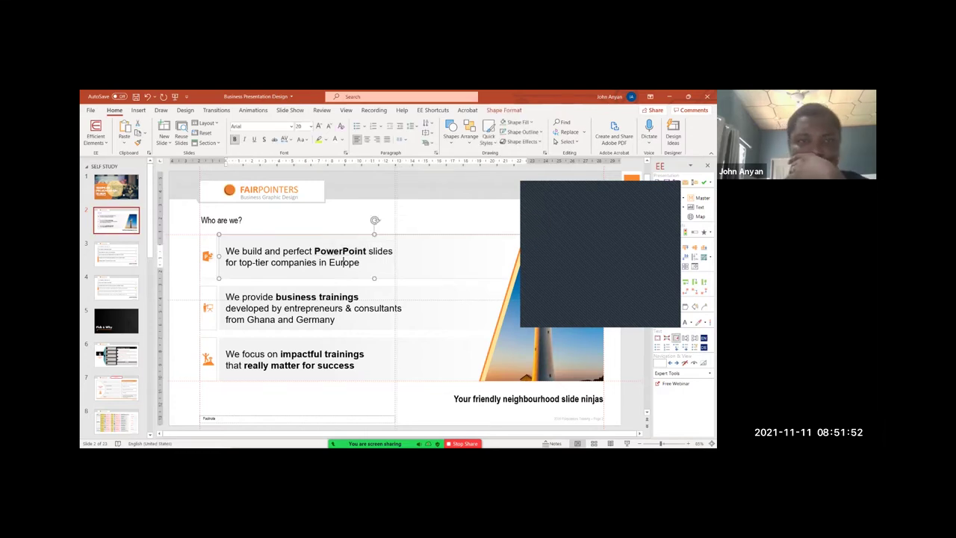
# - Look through slides 2 to 6 and go back to the title slide
pyautogui.click(116, 254)
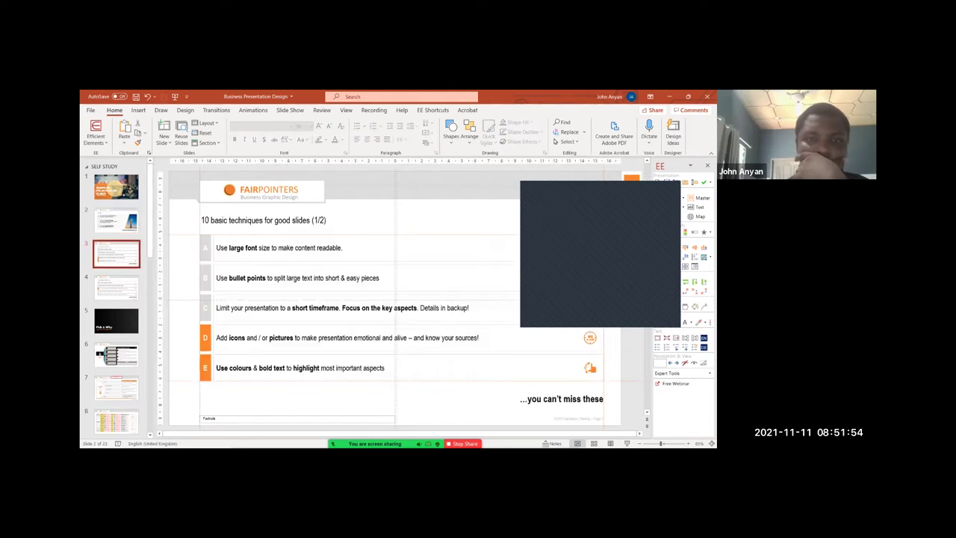
pyautogui.click(115, 220)
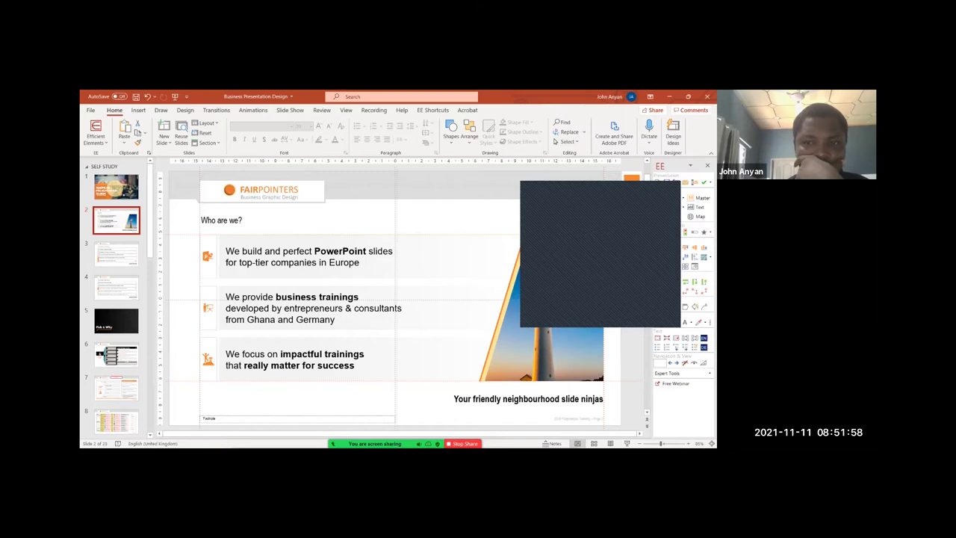
pyautogui.press('Down')
pyautogui.press('Down')
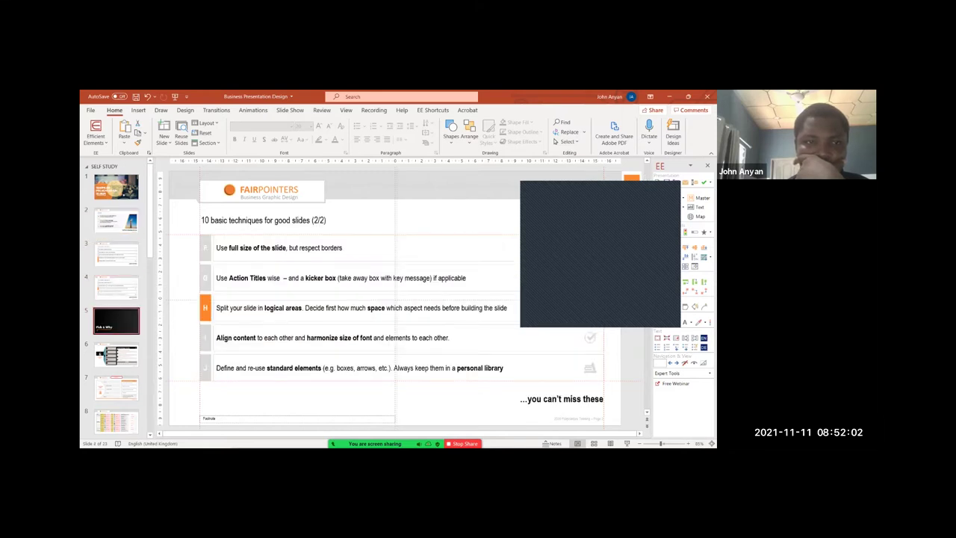
pyautogui.press('Down')
pyautogui.press('Down')
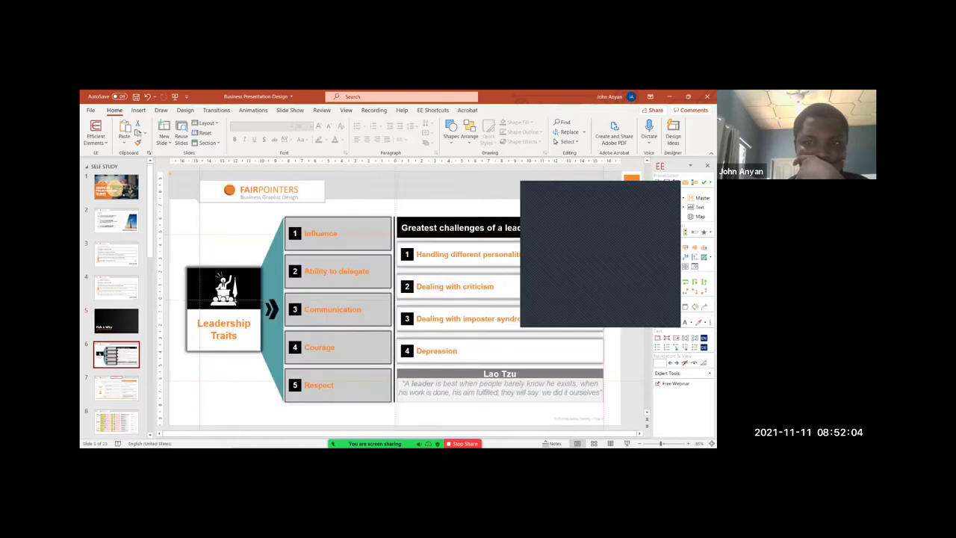
pyautogui.press('Up')
pyautogui.press('Up')
pyautogui.press('Up')
pyautogui.press('Up')
pyautogui.press('Up')
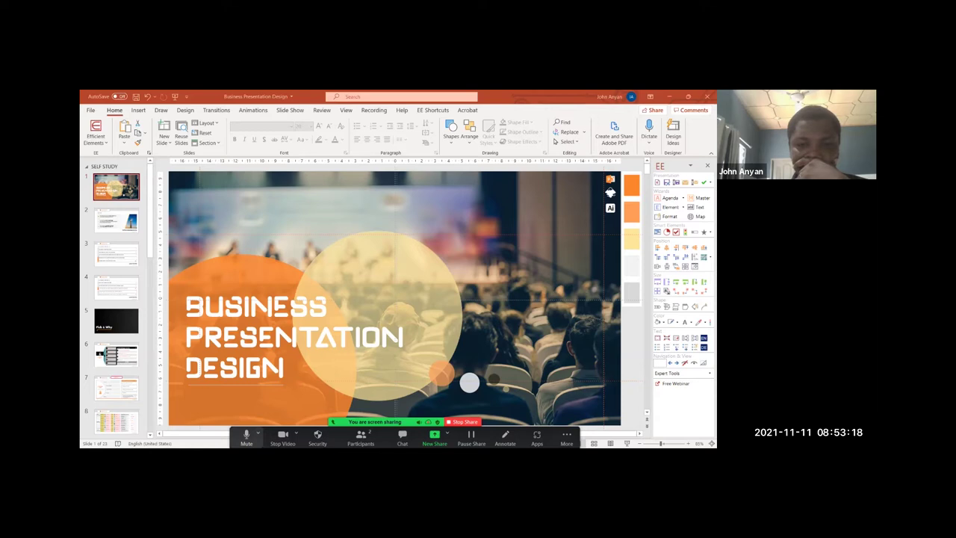
# - Set the Zoom meeting's speaker to Same as System and close the meeting chat window
pyautogui.click(401, 436)
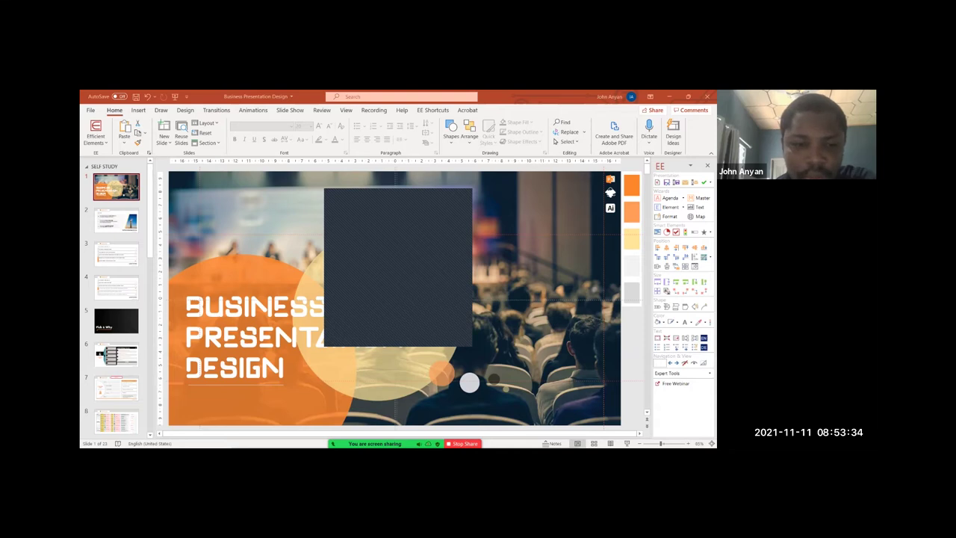
pyautogui.click(258, 434)
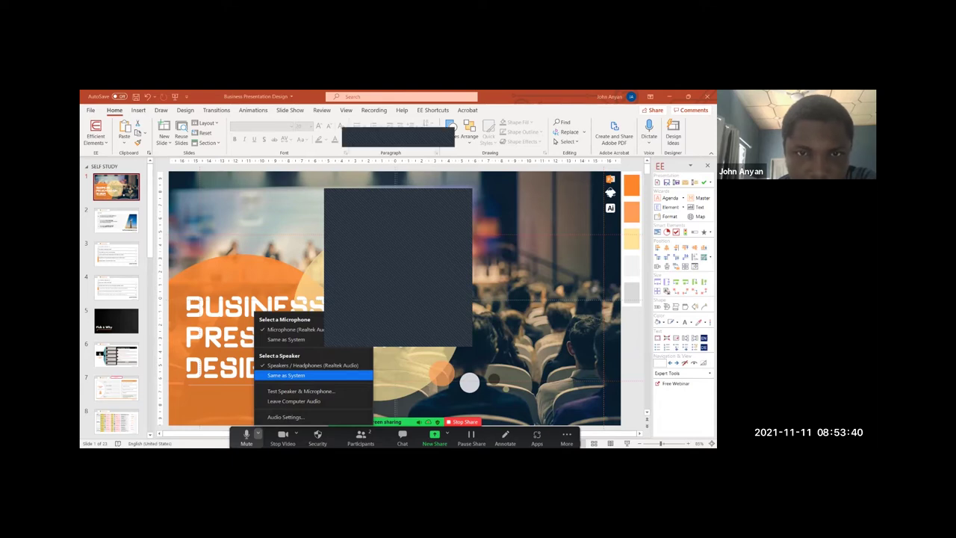
pyautogui.click(286, 375)
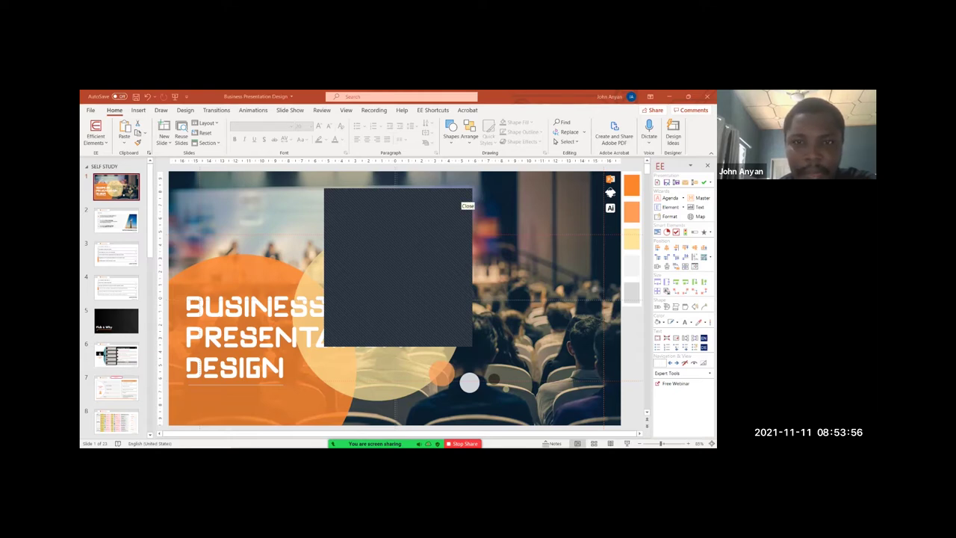
pyautogui.click(464, 194)
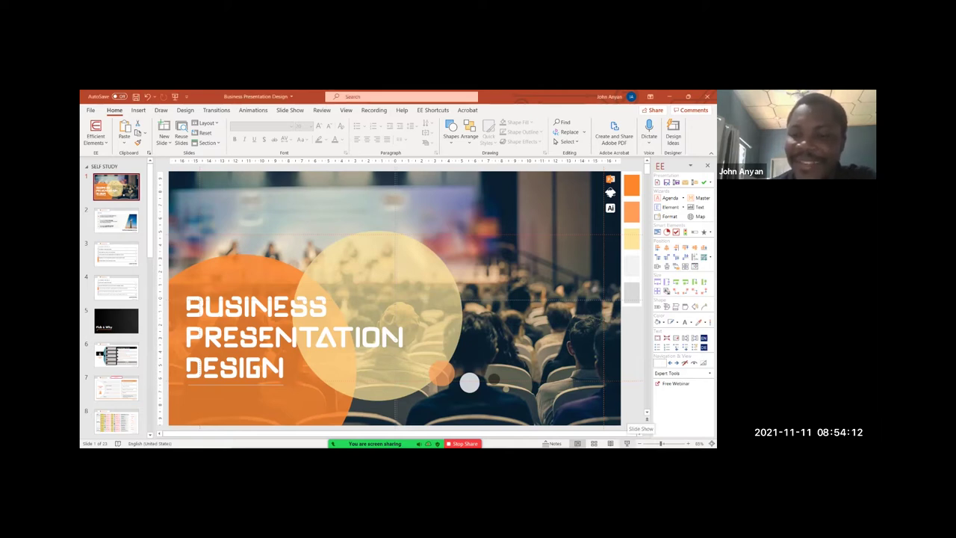
# - Preview the title slide and the "Who are we?" slide as a slide show and return to editing
pyautogui.click(627, 444)
pyautogui.press('Right')
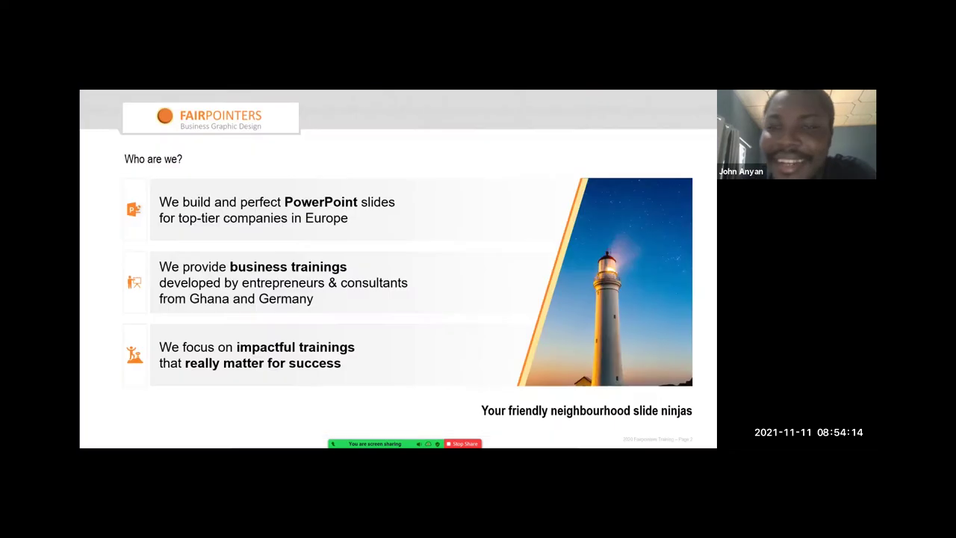
pyautogui.press('Left')
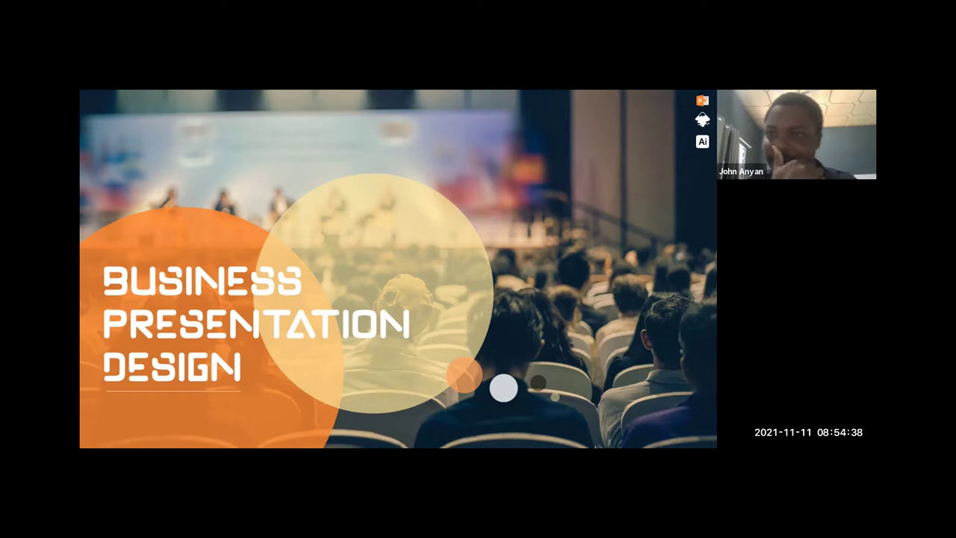
pyautogui.press('Escape')
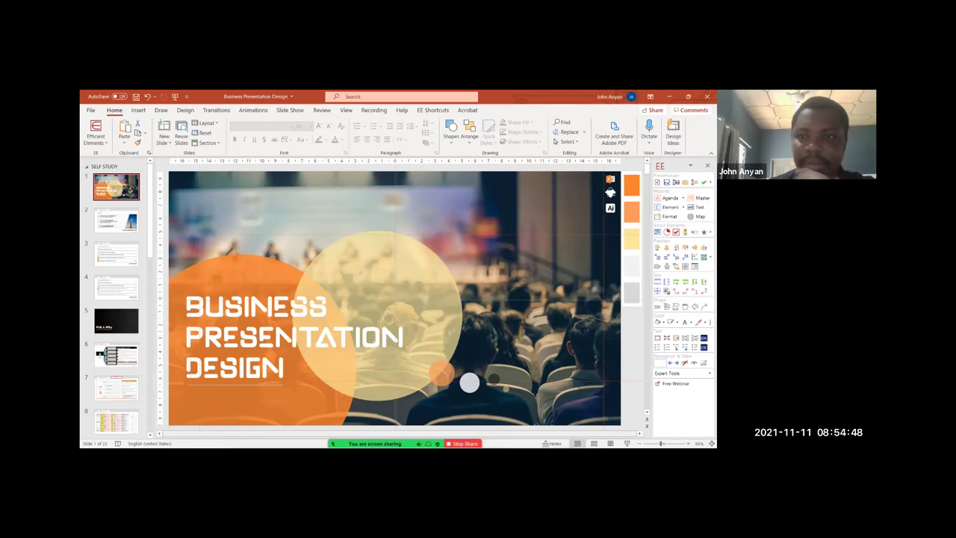
# - Check the Zoom meeting's participants and chat
pyautogui.click(361, 439)
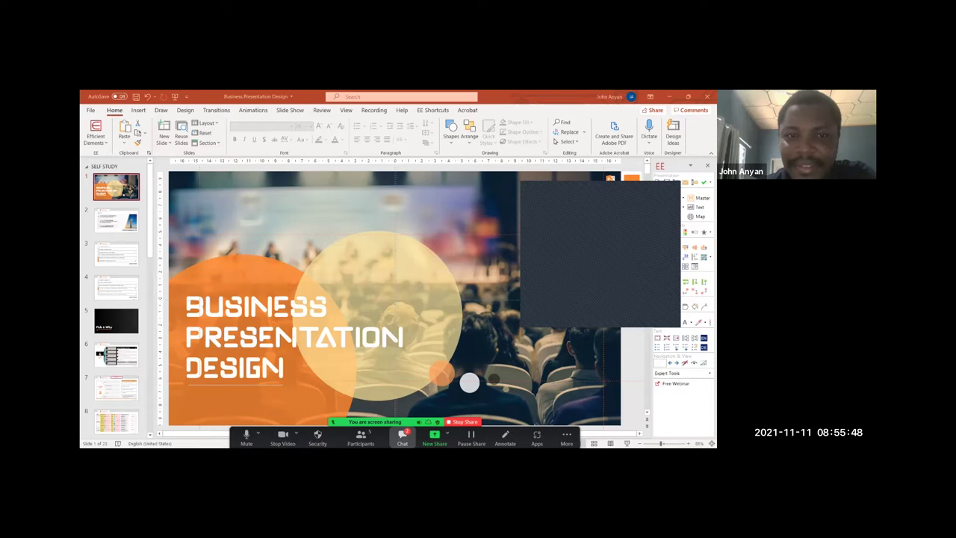
pyautogui.click(402, 436)
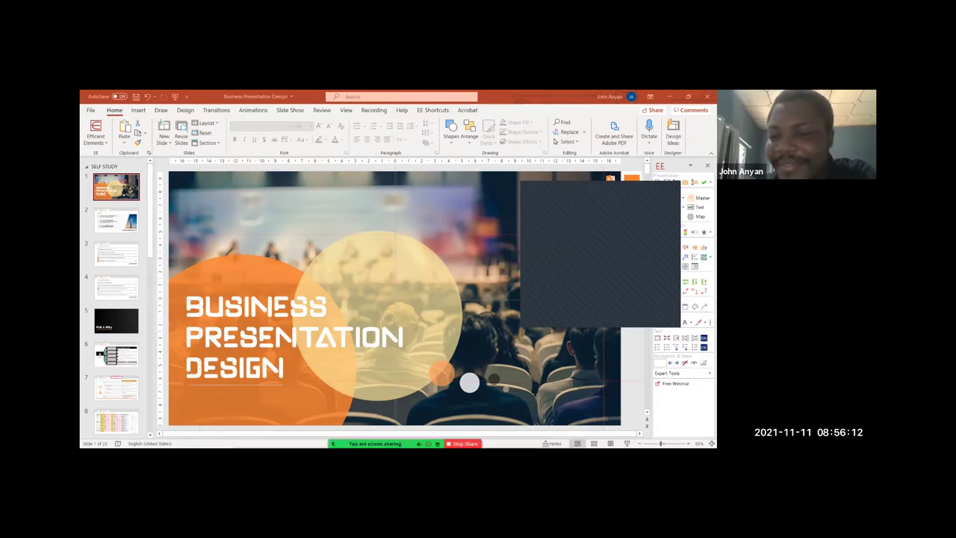
# - Present the deck from the title slide up to "10 basic techniques for good slides (1/2)", checking the meeting chat before ending the show
pyautogui.click(627, 444)
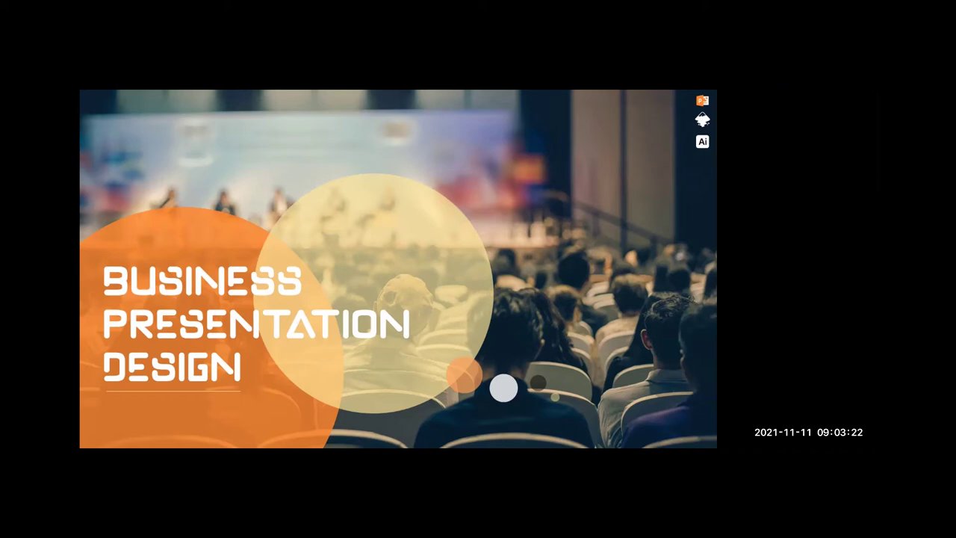
pyautogui.press('Right')
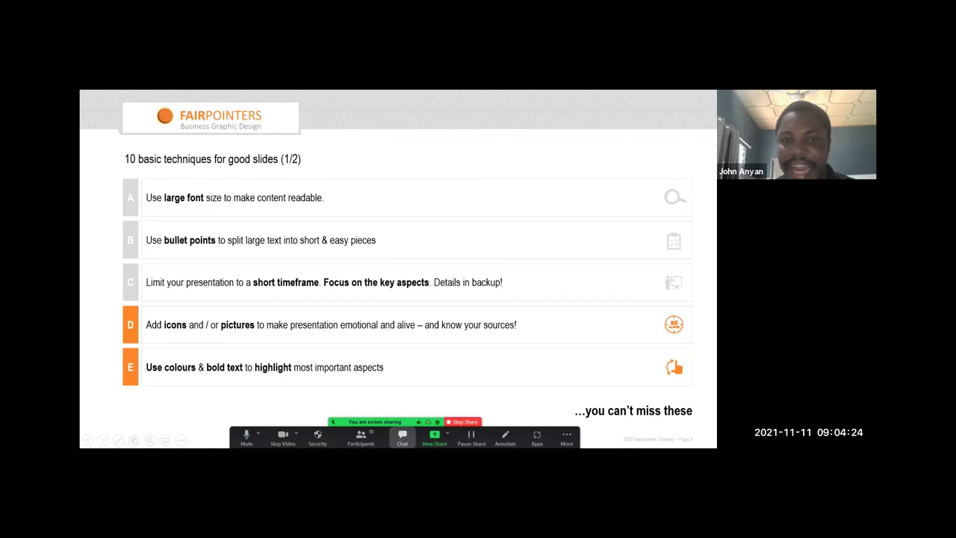
pyautogui.click(401, 437)
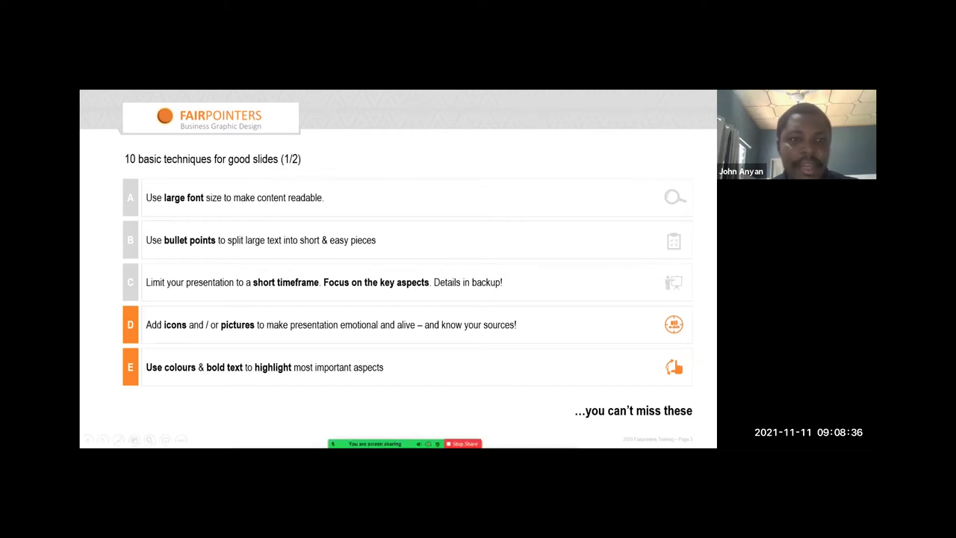
pyautogui.press('Escape')
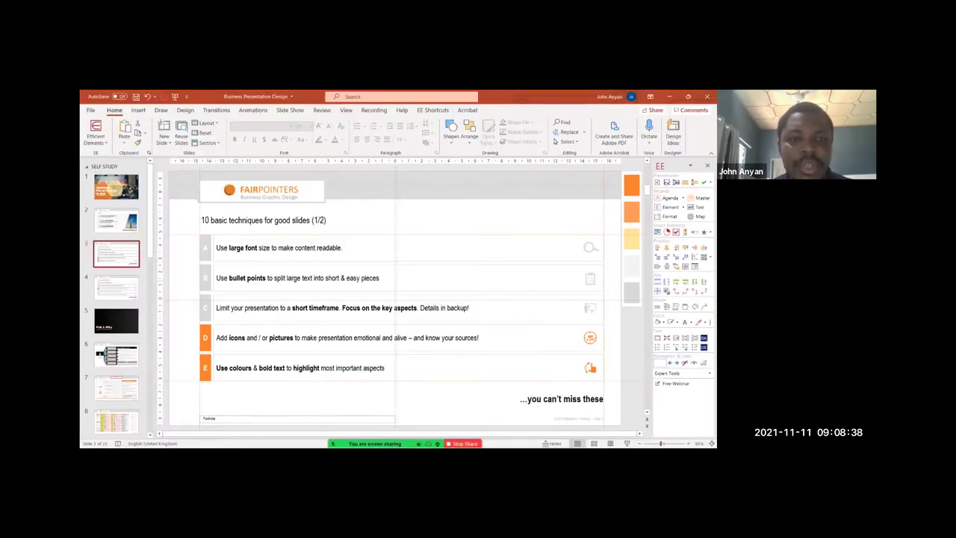
# - Color the words "bullet points" orange in item B of the "10 basic techniques for good slides (1/2)" slide
pyautogui.click(239, 278)
pyautogui.scroll(5, 239, 278)
pyautogui.scroll(-1, 239, 278)
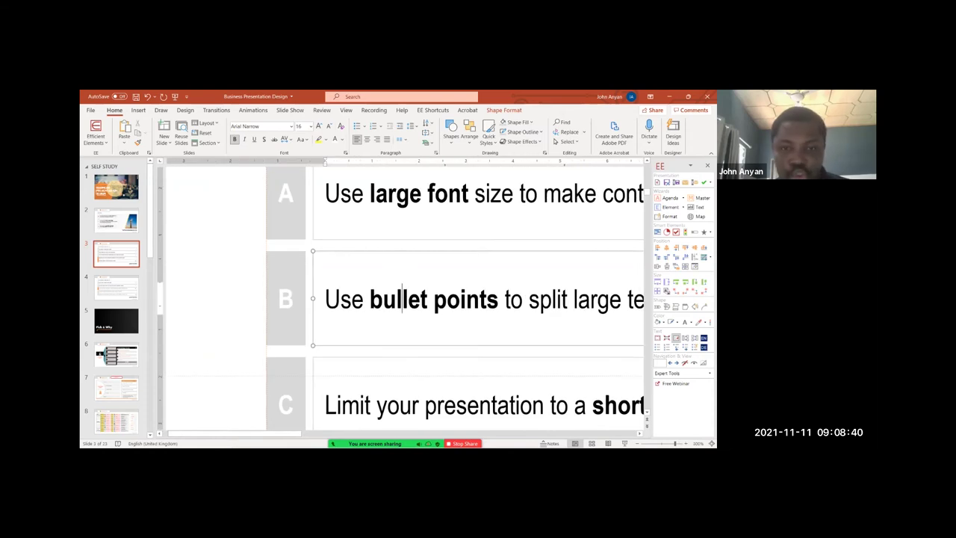
pyautogui.scroll(-5, 404, 298)
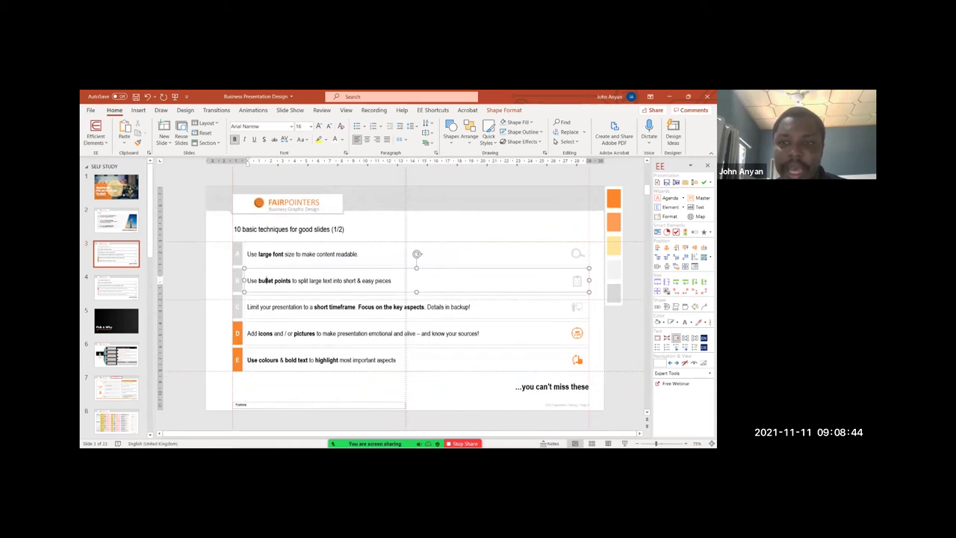
pyautogui.scroll(5, 403, 299)
pyautogui.scroll(-5, 404, 299)
pyautogui.scroll(4, 409, 299)
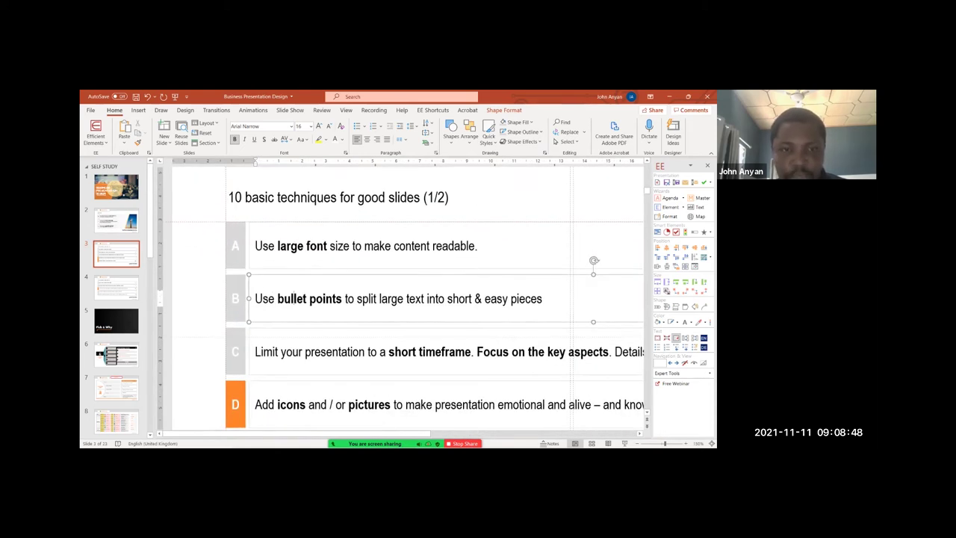
pyautogui.scroll(-4, 409, 299)
pyautogui.scroll(4, 410, 299)
pyautogui.scroll(-2, 409, 298)
pyautogui.scroll(5, 409, 299)
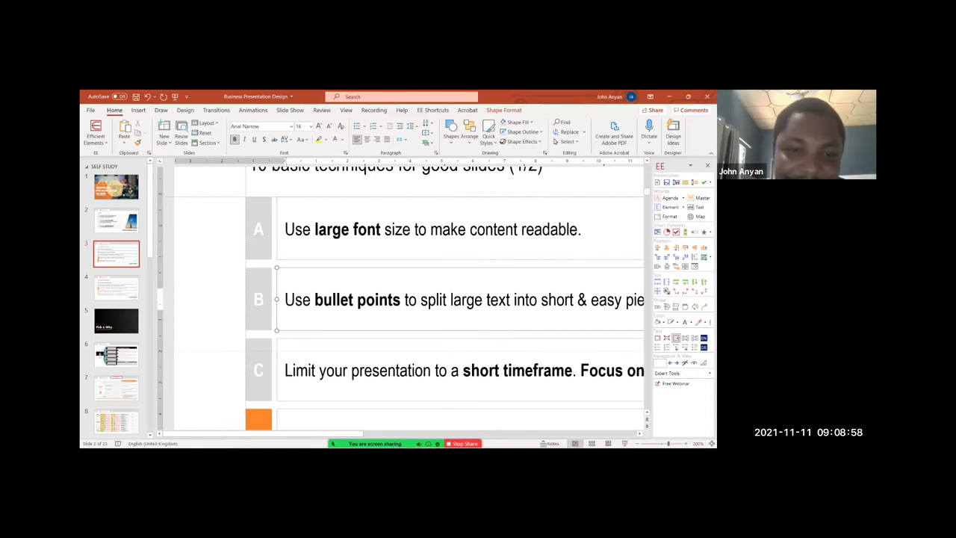
pyautogui.moveTo(315, 299); pyautogui.dragTo(403, 300)
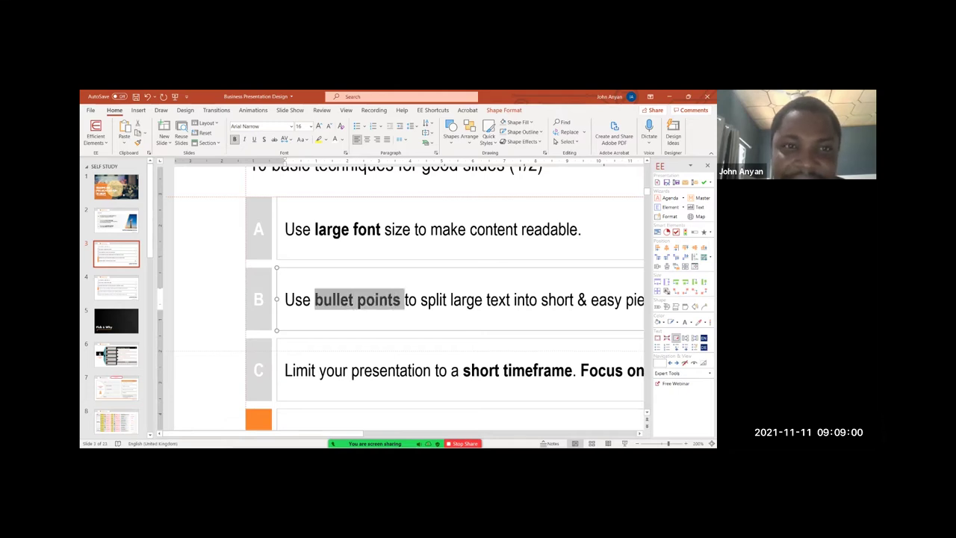
pyautogui.click(342, 140)
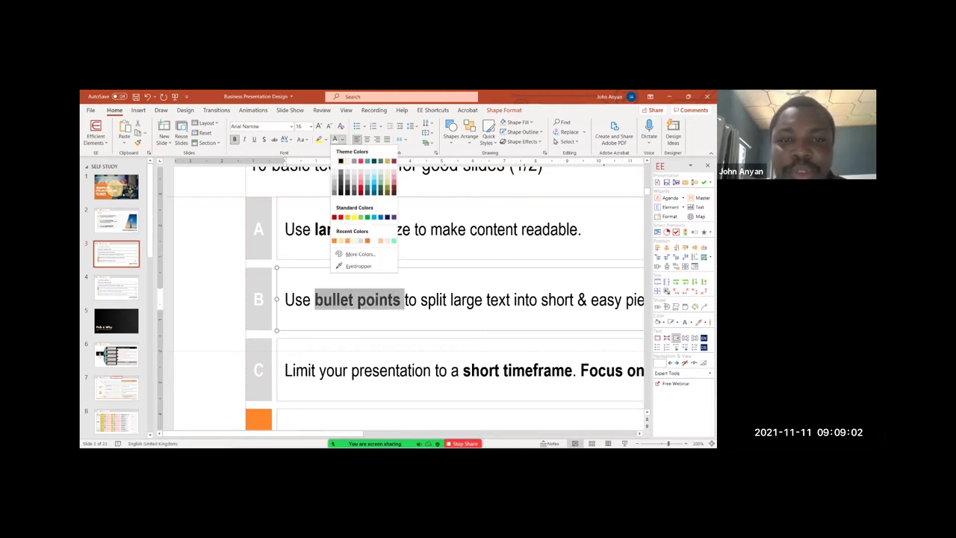
pyautogui.click(335, 240)
# - Present slides 3 and 4 with the basic techniques as a slide show and return to editing
pyautogui.click(625, 443)
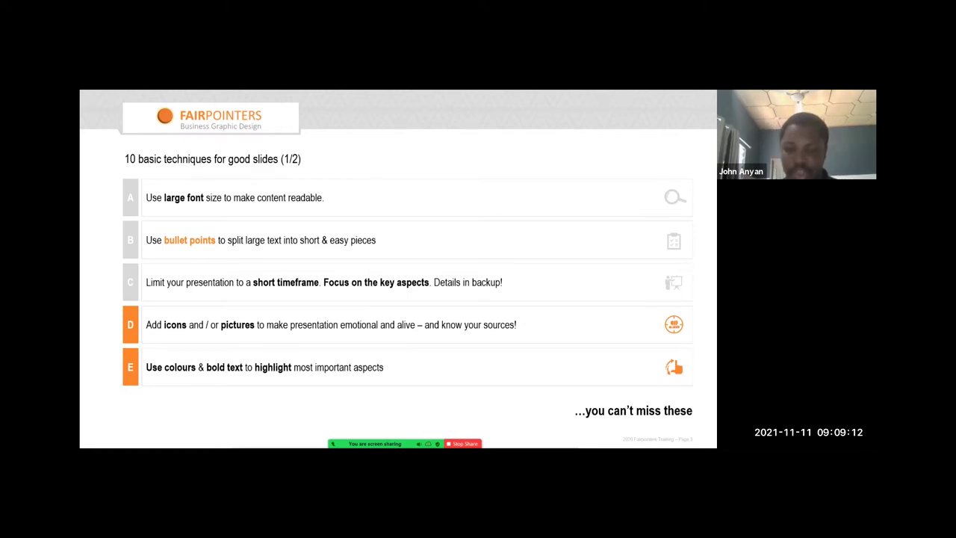
pyautogui.press('Right')
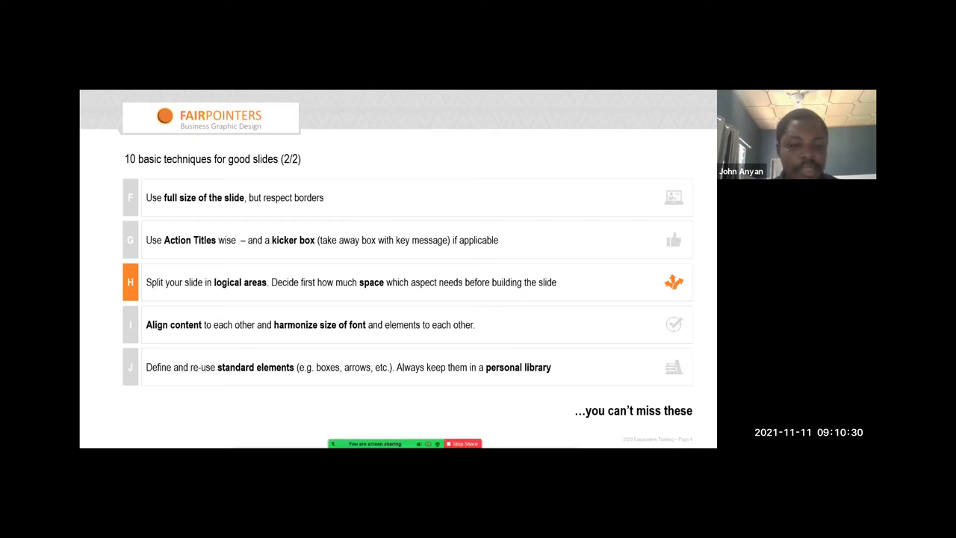
pyautogui.press('Escape')
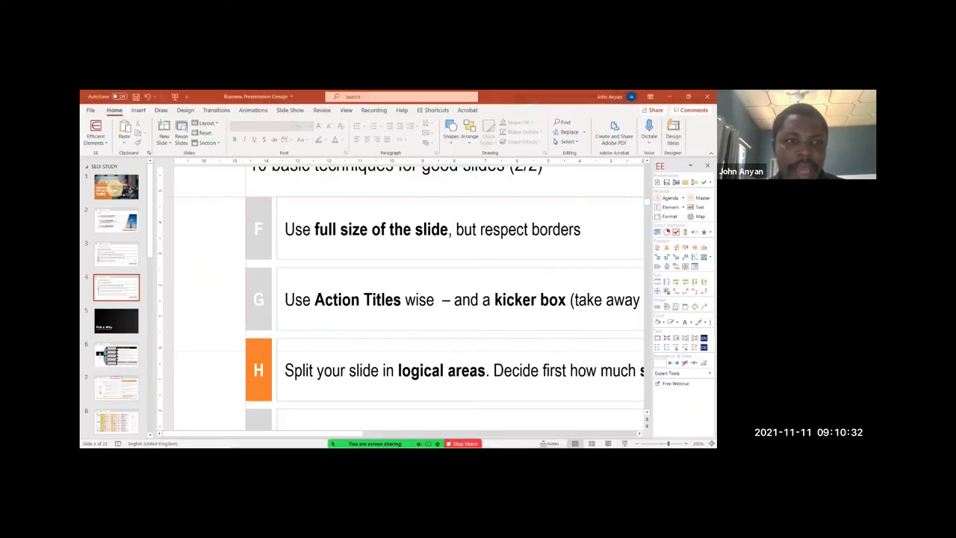
# - Insert a new slide after the "10 basic techniques for good slides (2/2)" slide and open it after reviewing slide 4
pyautogui.click(116, 304)
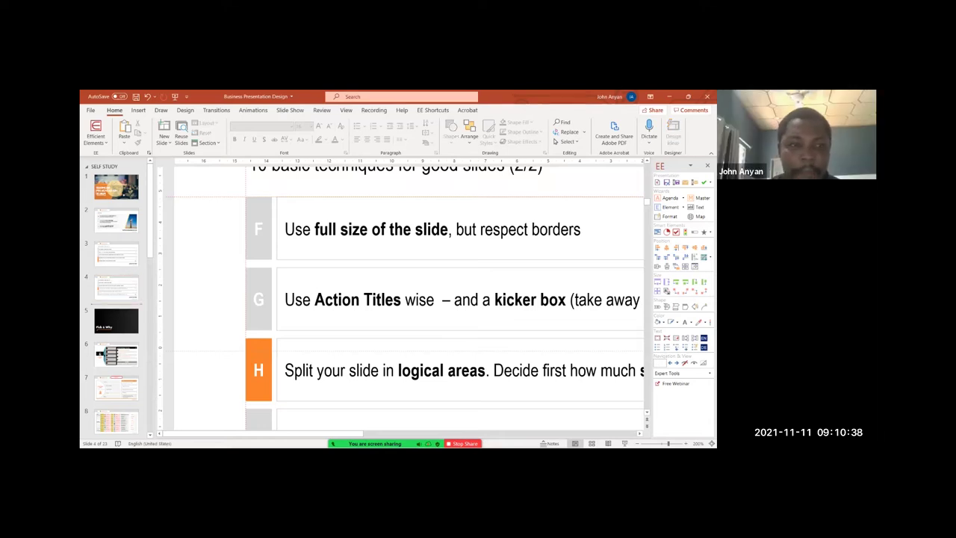
pyautogui.press('Return')
pyautogui.scroll(-5, 404, 299)
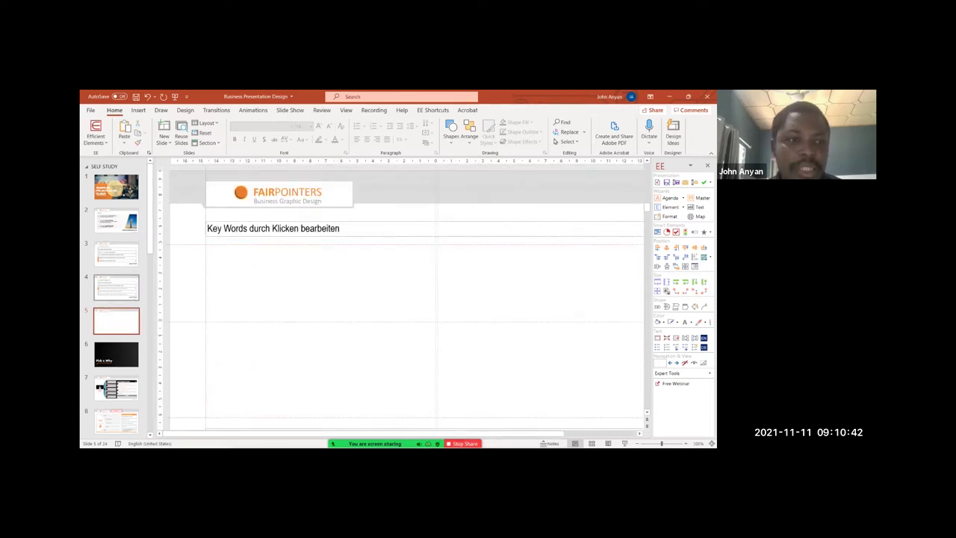
pyautogui.click(116, 288)
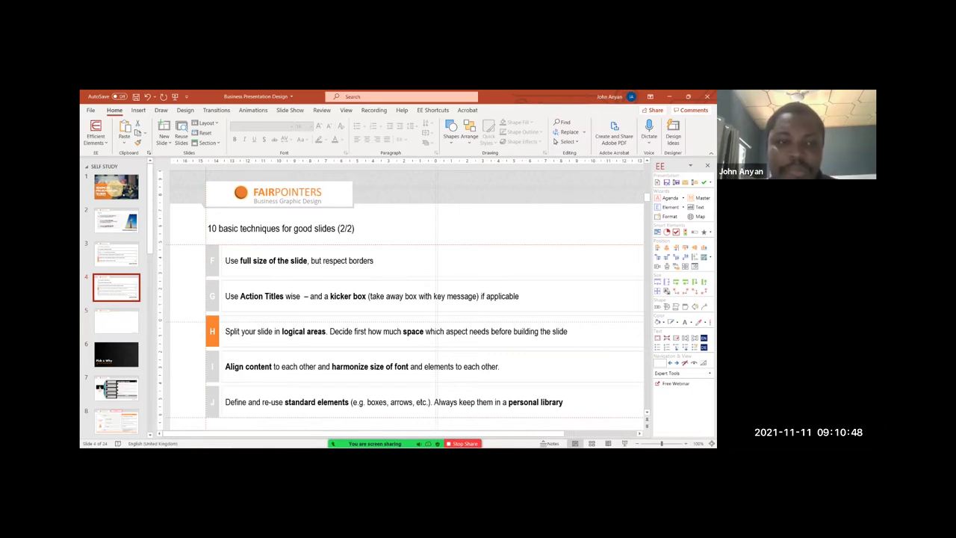
pyautogui.press('Down')
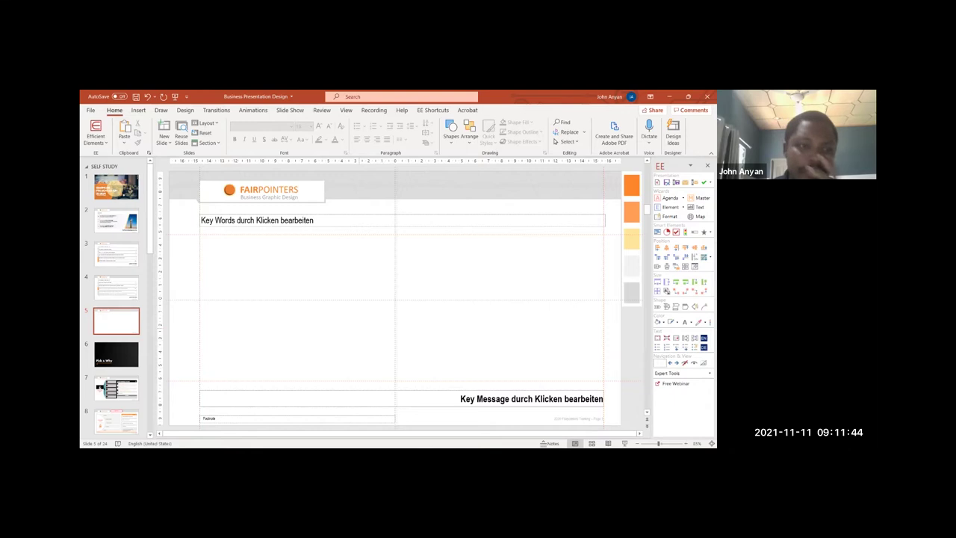
# - Draw a rectangle about 30.28 cm wide and 11 cm high on the new blank slide 5, filling the content area between the guides
pyautogui.click(117, 254)
pyautogui.click(117, 287)
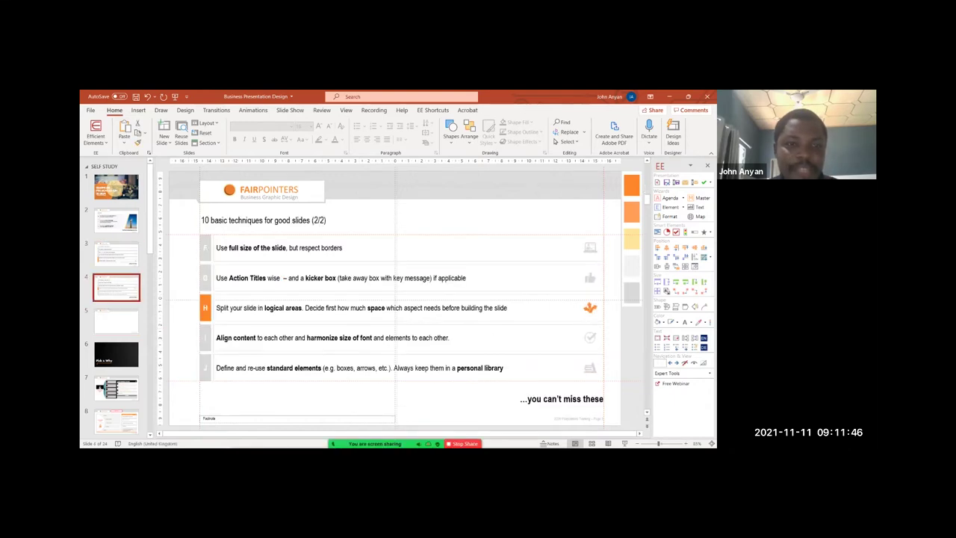
pyautogui.scroll(-1, 394, 299)
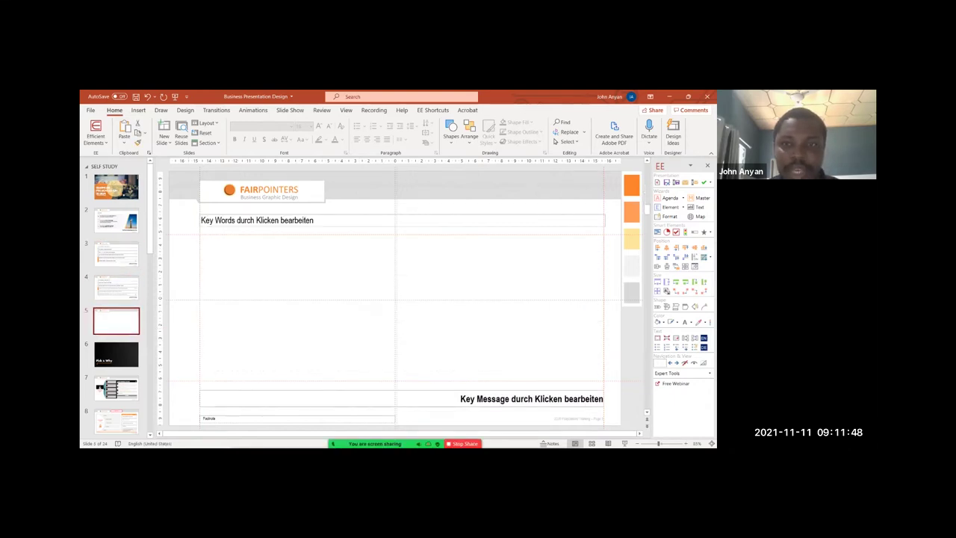
pyautogui.click(451, 131)
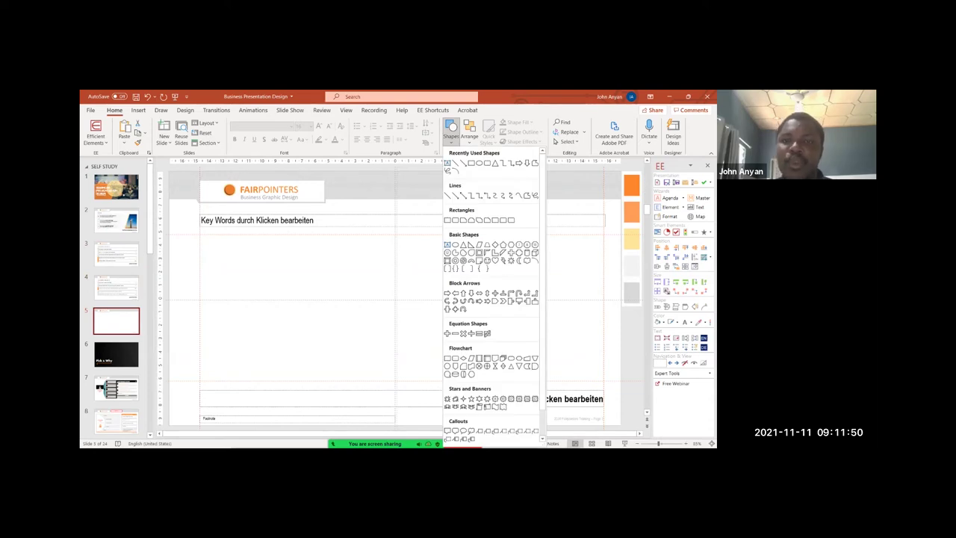
pyautogui.click(471, 163)
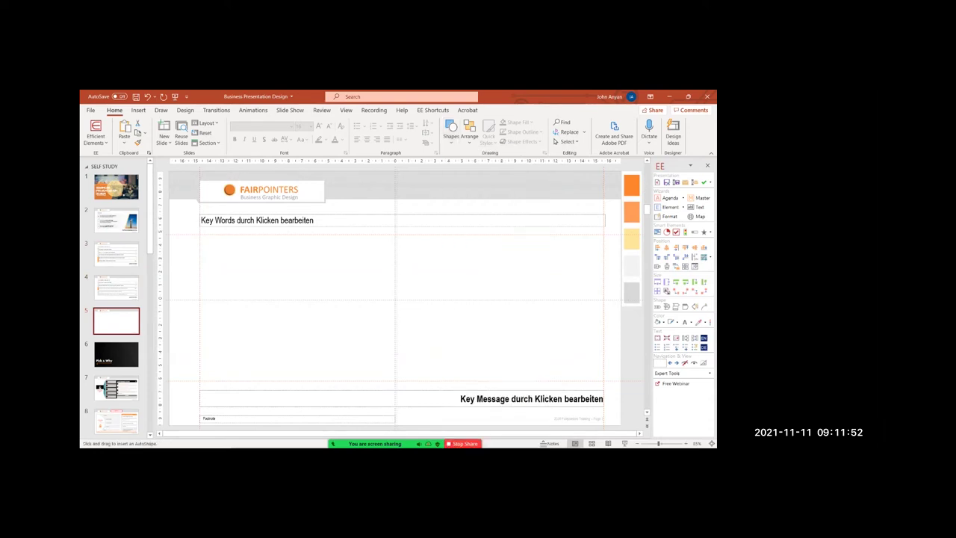
pyautogui.moveTo(200, 234); pyautogui.dragTo(604, 381)
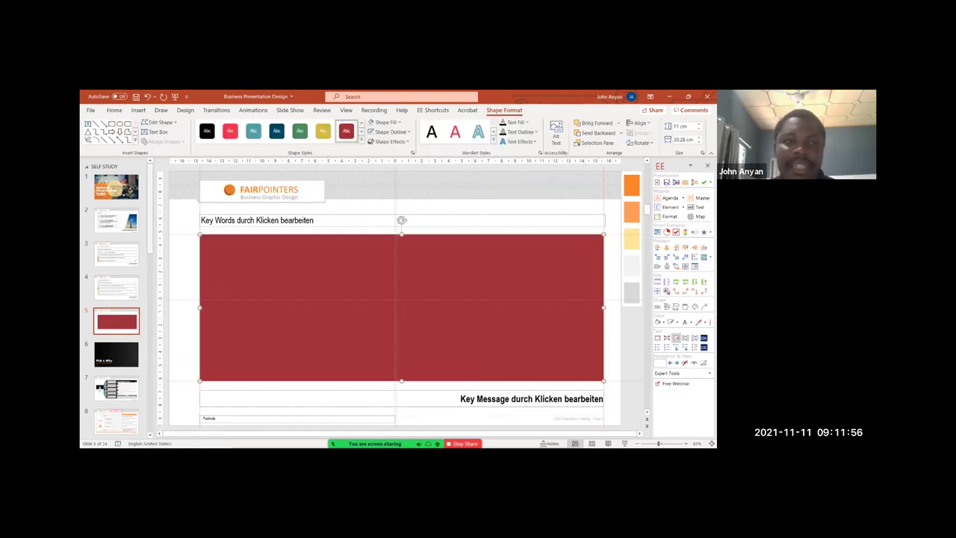
pyautogui.press('Escape')
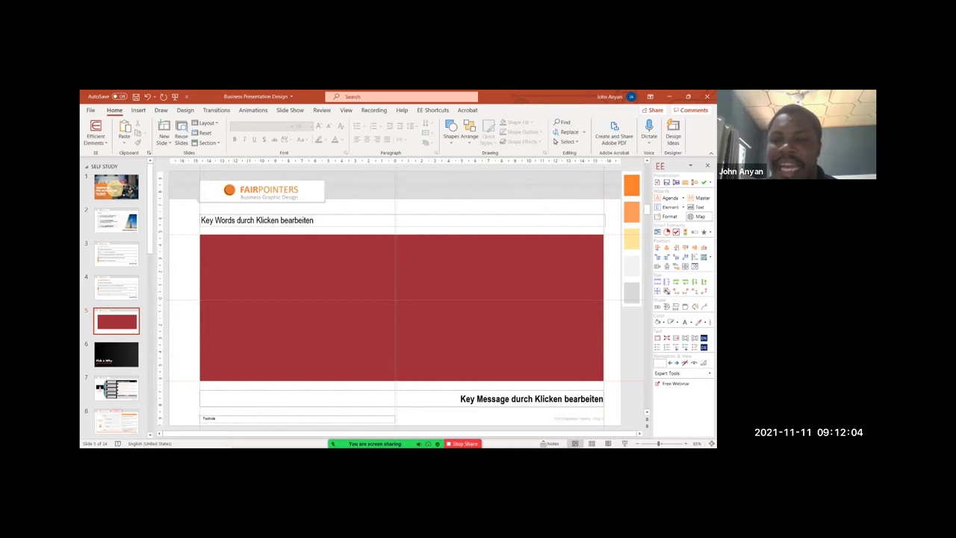
# - Search the Element Wizard's maps for "ghana" and "germa", and insert the Germany map without subdivisions on the current slide
pyautogui.click(699, 216)
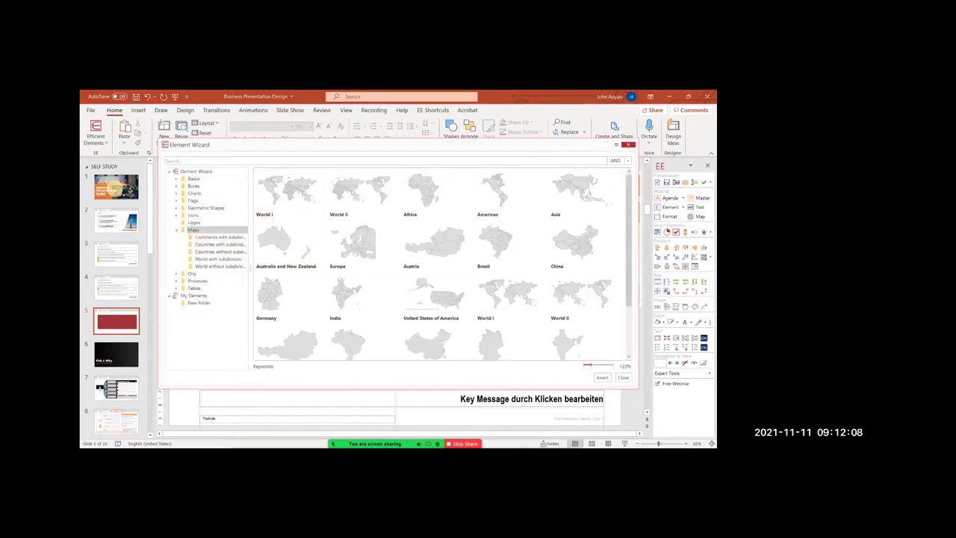
pyautogui.write('ghana')
pyautogui.press('Return')
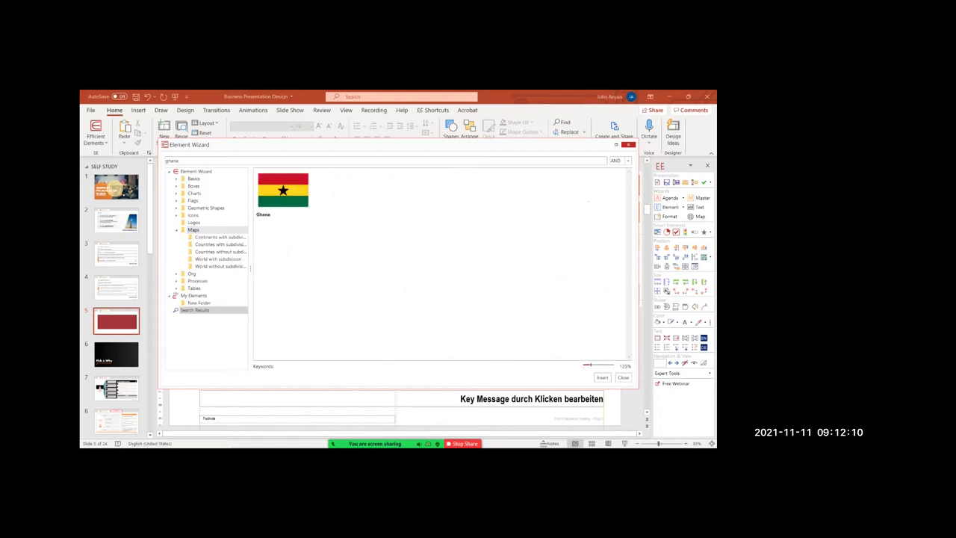
pyautogui.moveTo(179, 161); pyautogui.dragTo(165, 160)
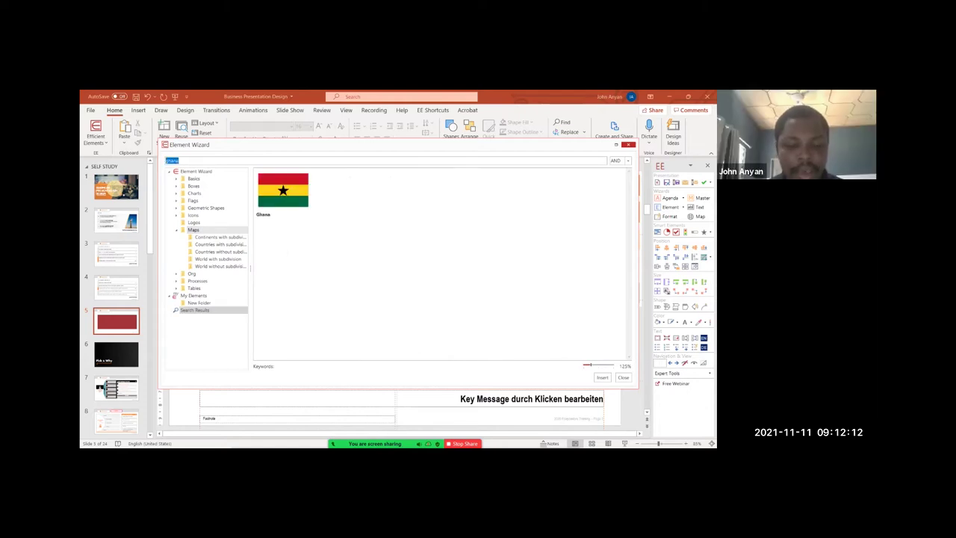
pyautogui.write('germa')
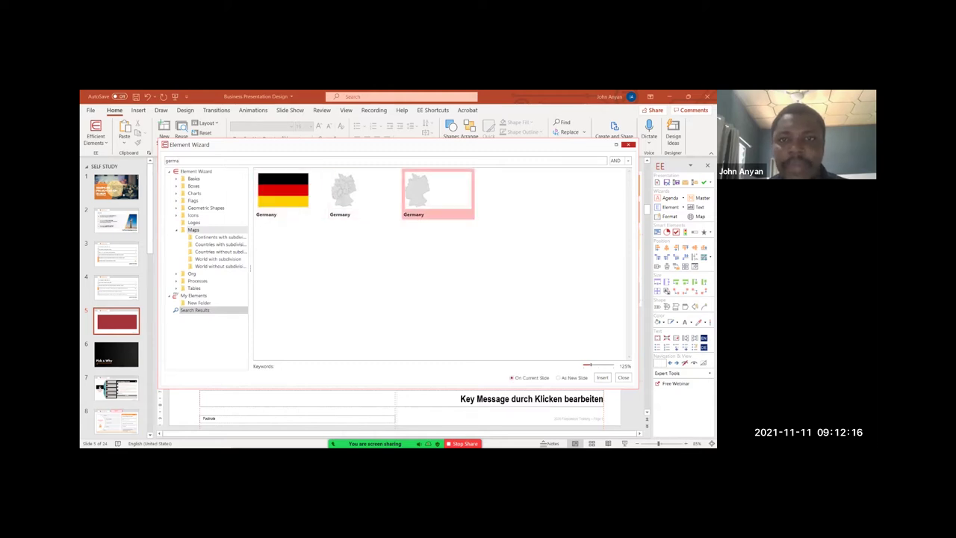
pyautogui.click(603, 377)
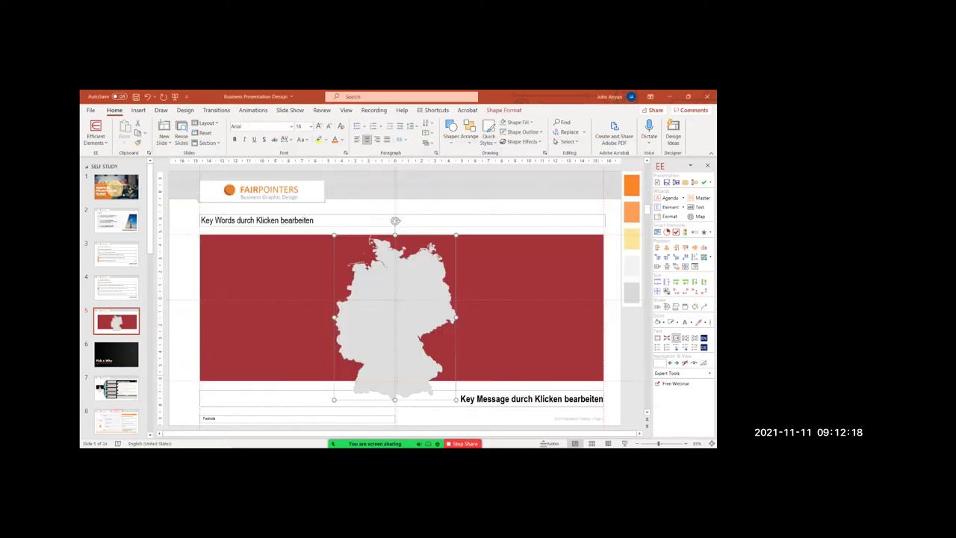
# - Shrink the Germany map proportionally and place it fully inside the rectangle near its center
pyautogui.moveTo(395, 318); pyautogui.dragTo(391, 307)
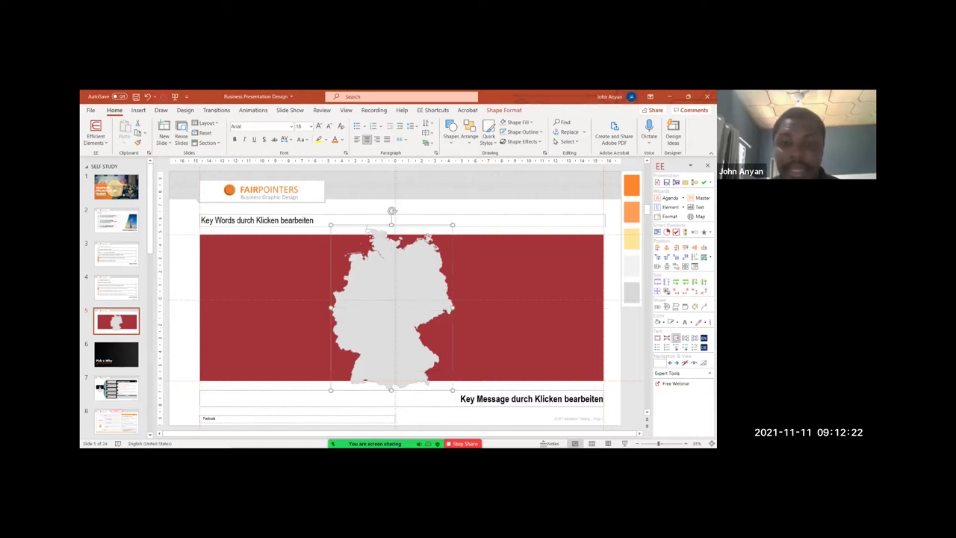
pyautogui.moveTo(453, 225); pyautogui.dragTo(418, 272)
pyautogui.moveTo(375, 331); pyautogui.dragTo(385, 304)
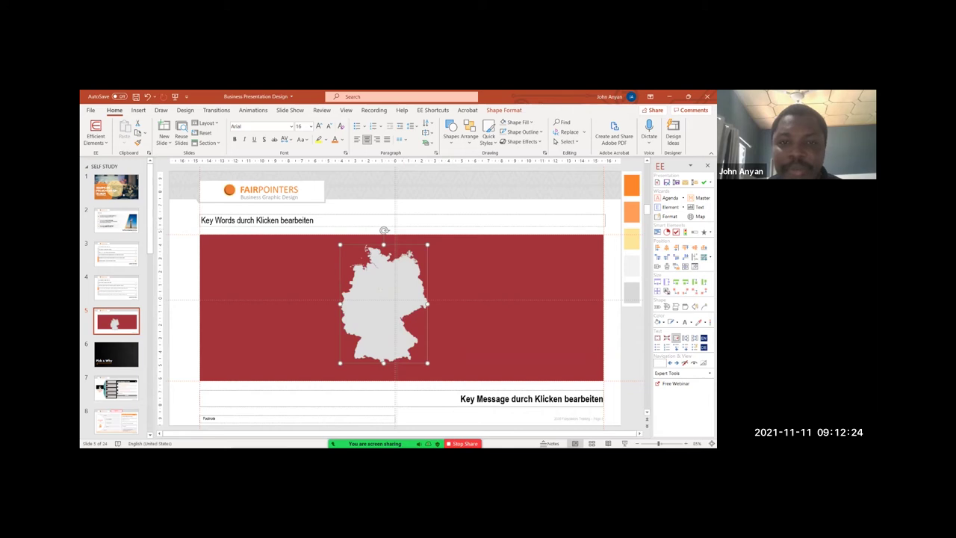
# - Fill the large rectangle with the light yellow sampled from the color palette beside the slide
pyautogui.keyDown('shift'); pyautogui.click(489, 276); pyautogui.keyUp('shift')
pyautogui.click(490, 276)
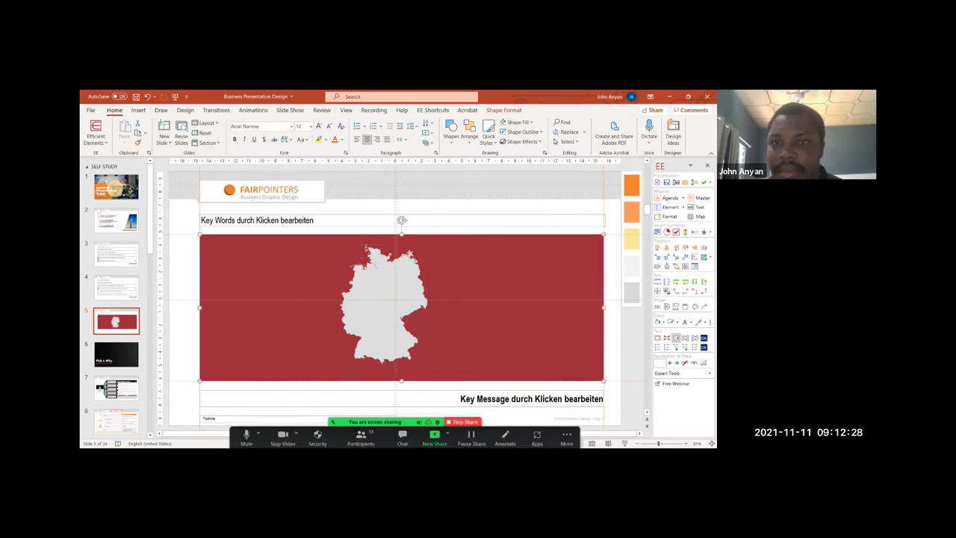
pyautogui.click(520, 123)
pyautogui.click(525, 258)
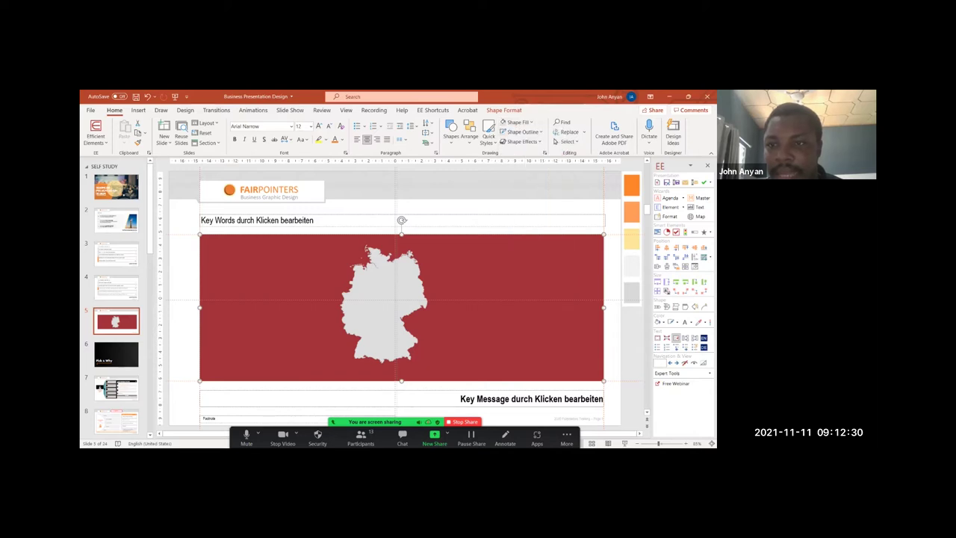
pyautogui.click(633, 237)
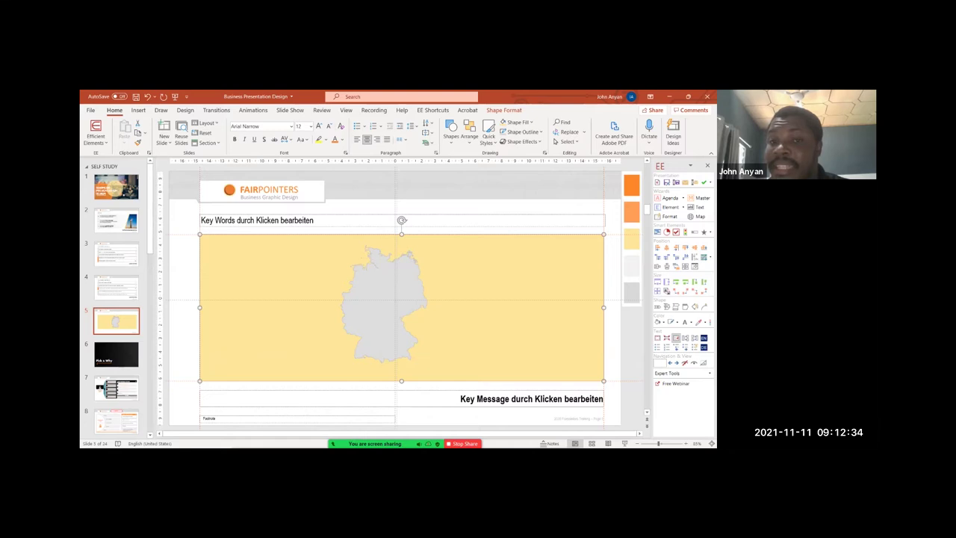
# - Fill the Germany map with white and delete the map from the slide
pyautogui.click(385, 302)
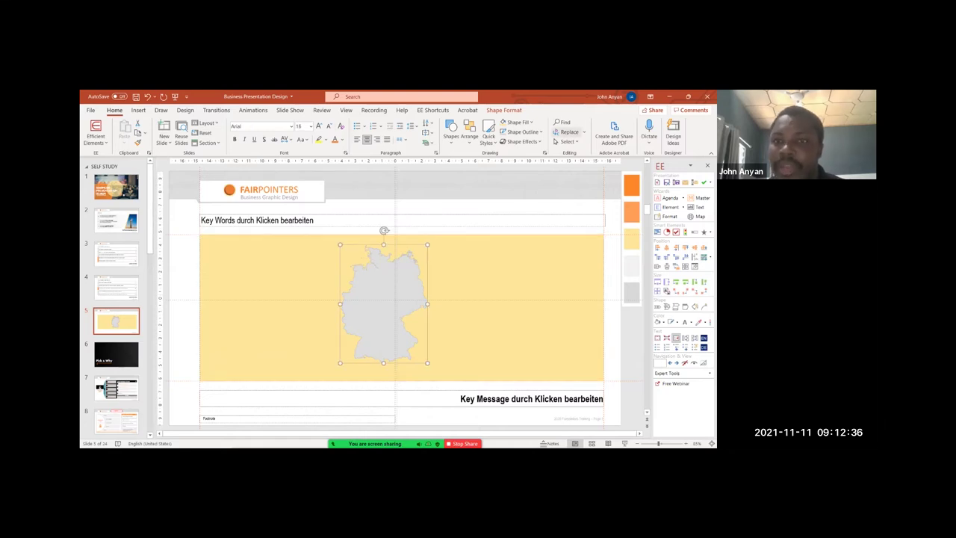
pyautogui.click(532, 122)
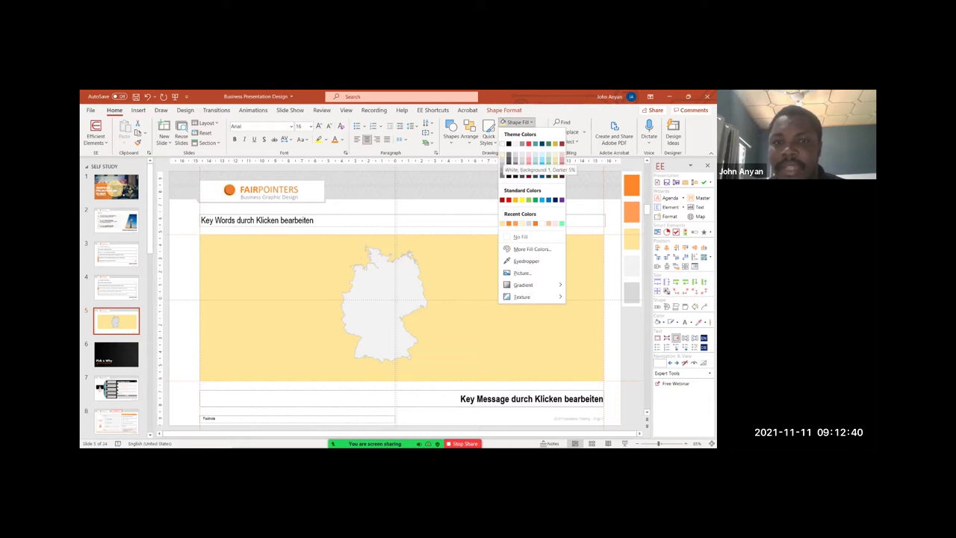
pyautogui.click(502, 144)
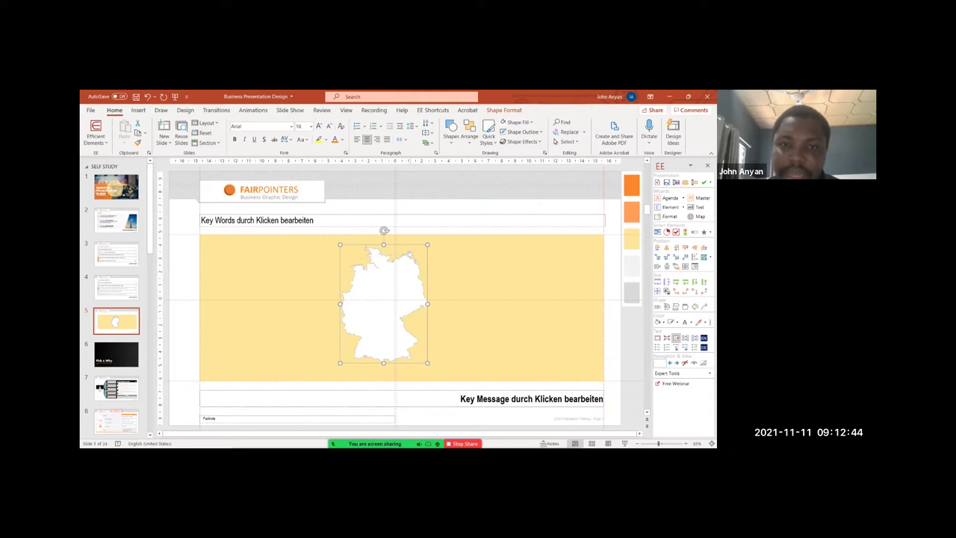
pyautogui.press('Delete')
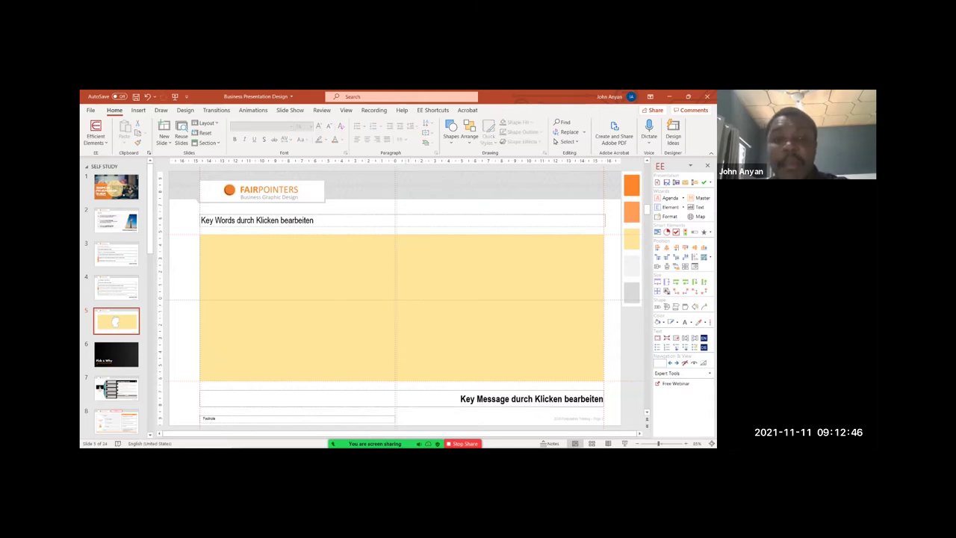
# - Present the "10 basic techniques for good slides (2/2)" slide full screen and return to editing
pyautogui.click(402, 308)
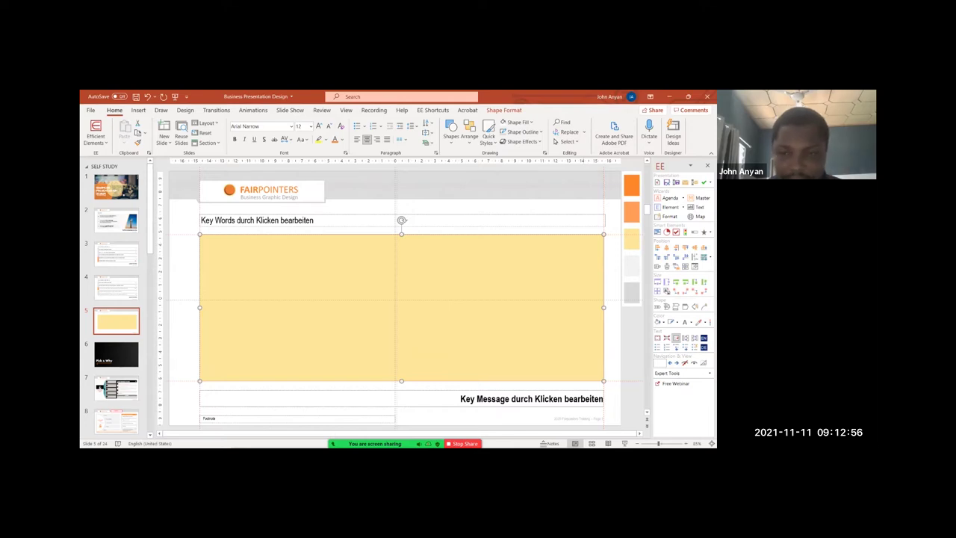
pyautogui.click(116, 283)
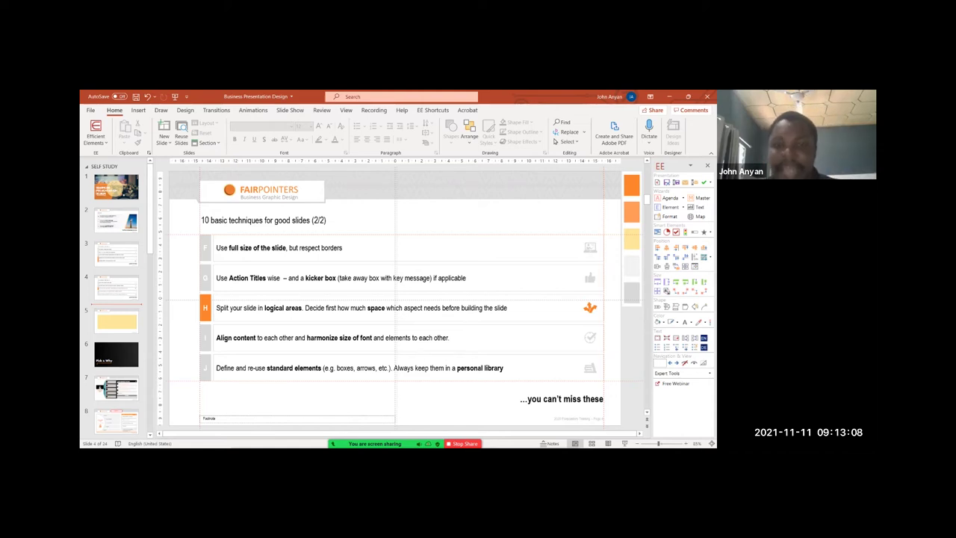
pyautogui.click(116, 288)
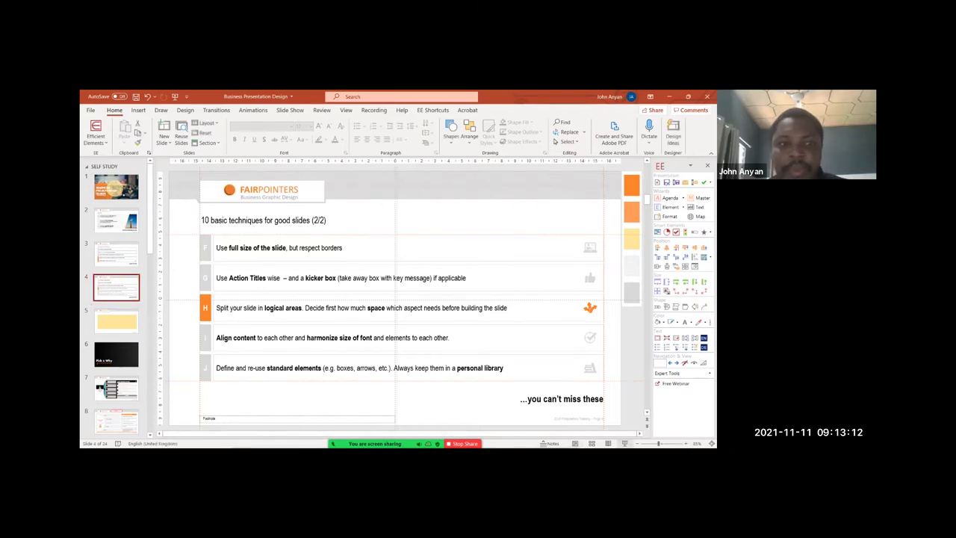
pyautogui.hotkey('shift', 'F5')
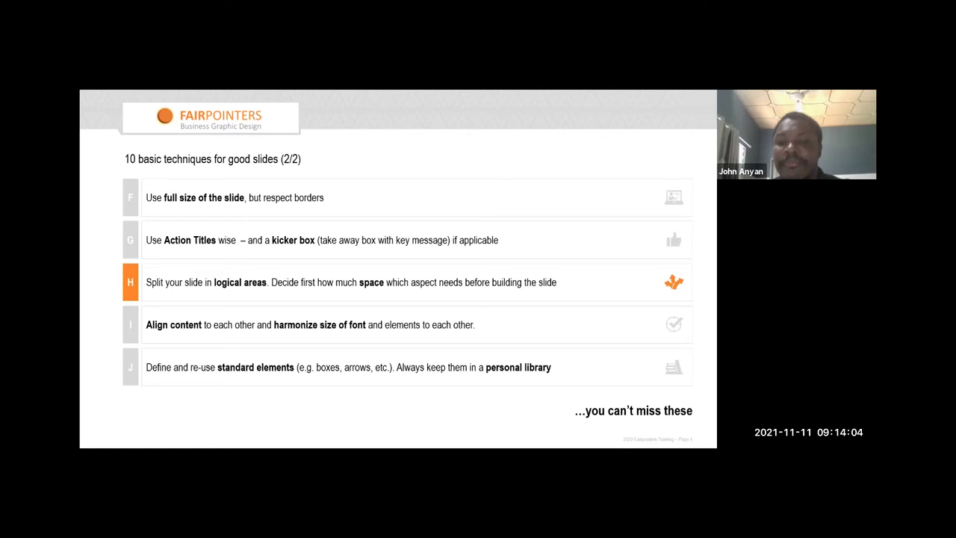
pyautogui.press('Escape')
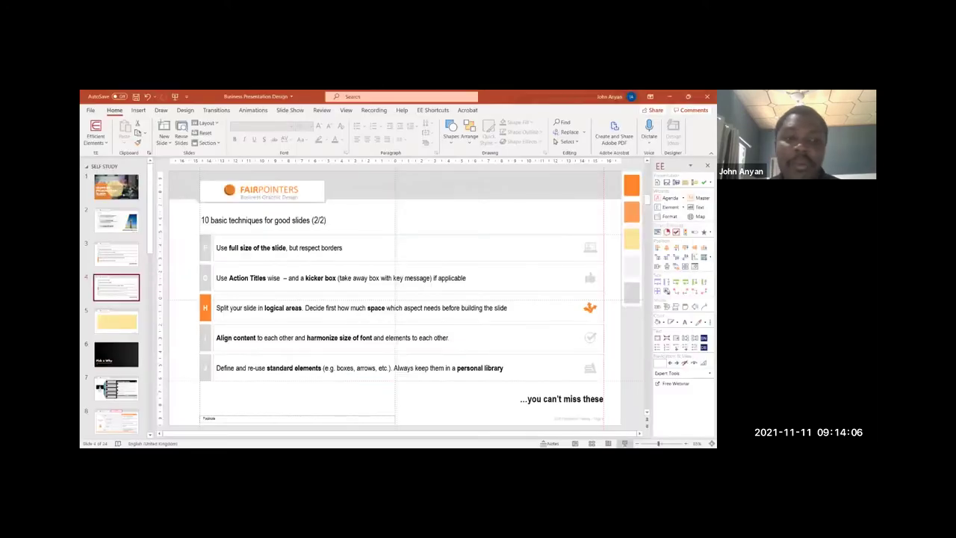
# - Slice the yellow rectangle on slide 5 into one row of three columns with 0.10 cm column spacing
pyautogui.click(116, 322)
pyautogui.click(401, 307)
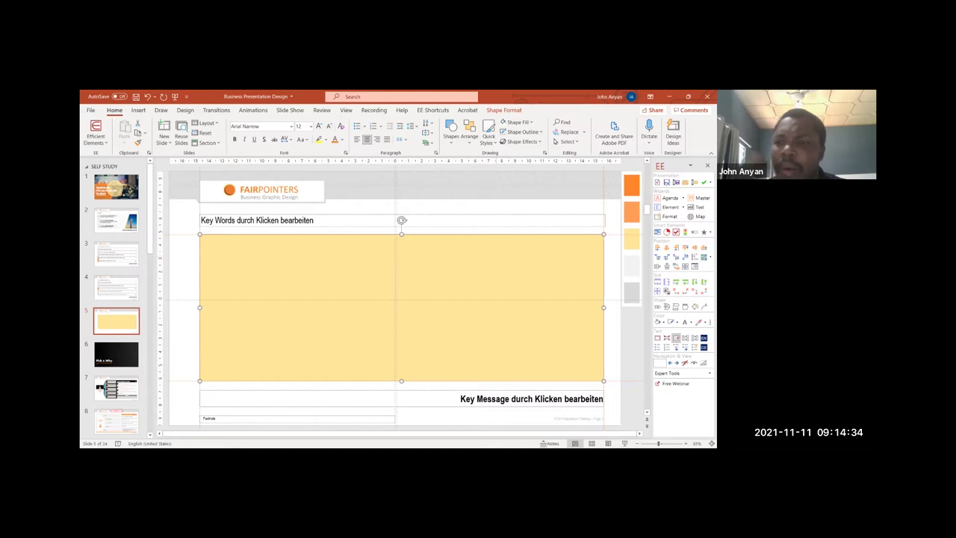
pyautogui.click(685, 266)
pyautogui.click(549, 266)
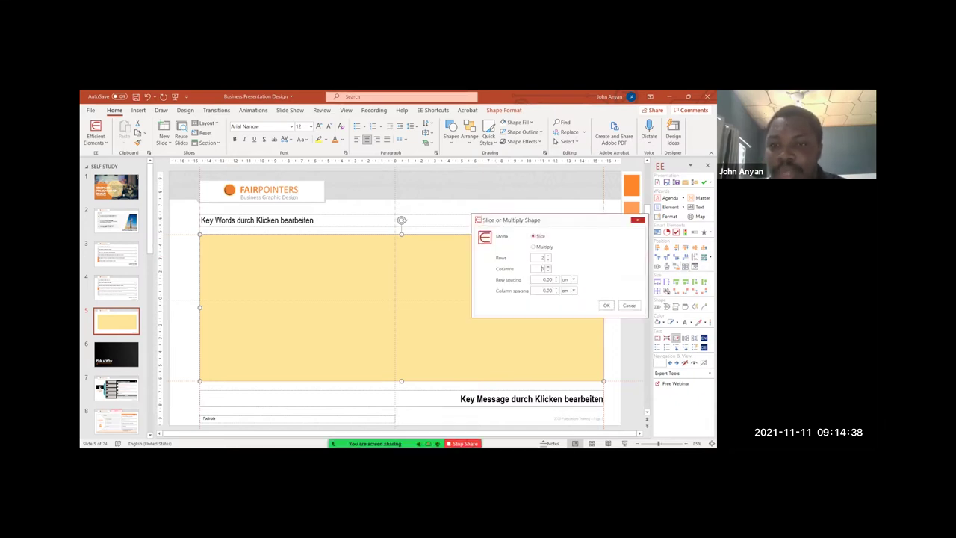
pyautogui.click(548, 259)
pyautogui.click(556, 288)
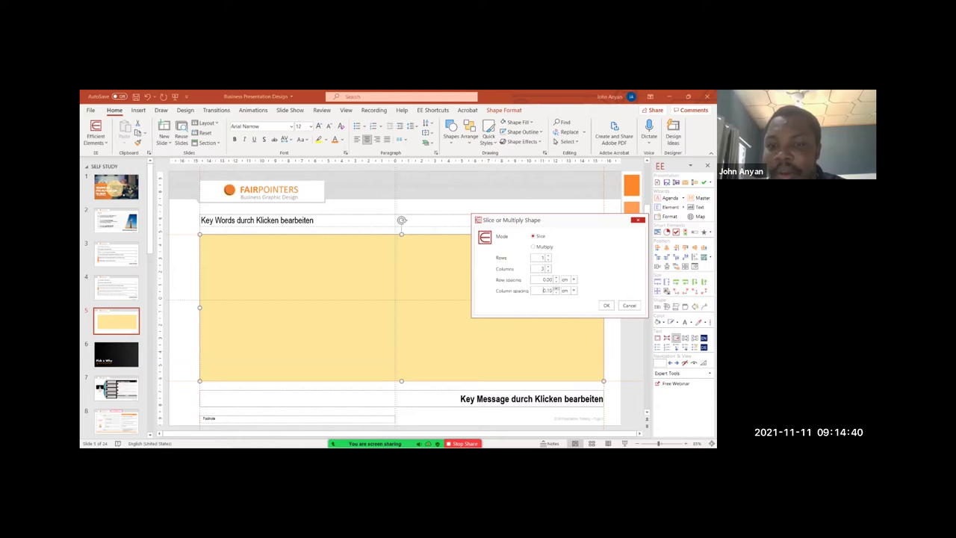
pyautogui.click(607, 305)
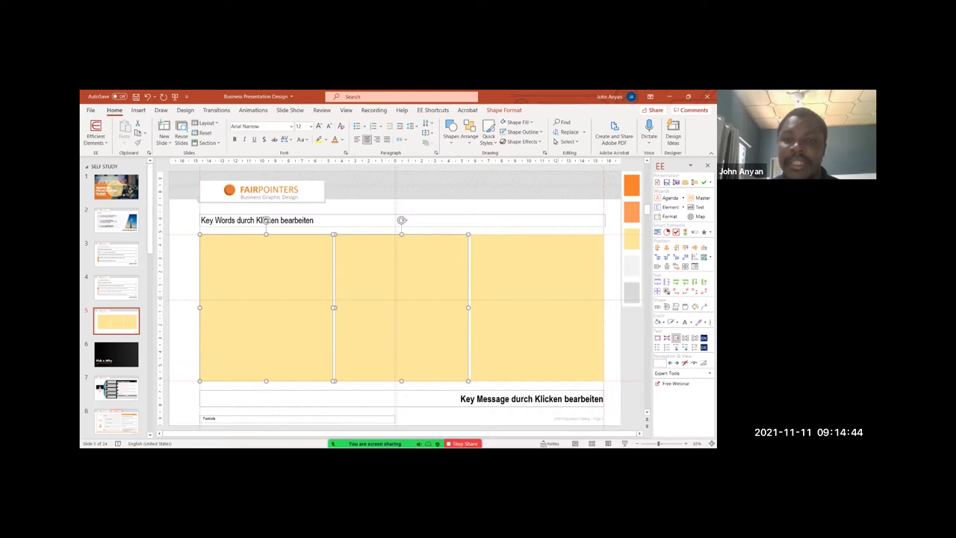
# - Label the three yellow boxes "BANKU", "FUFU" and "AMPESI" from left to right
pyautogui.press('Escape')
pyautogui.click(266, 307)
pyautogui.write('BANNKU')
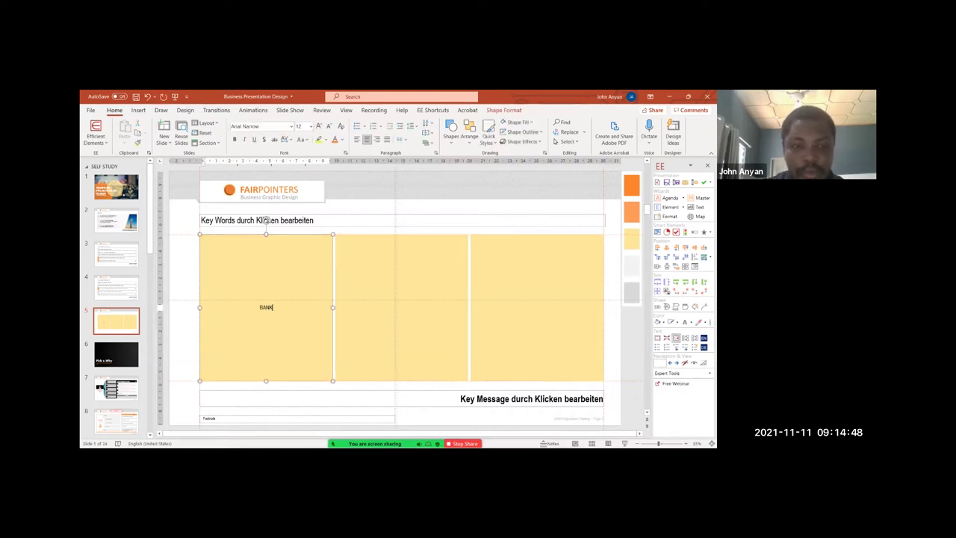
pyautogui.click(402, 307)
pyautogui.write('F')
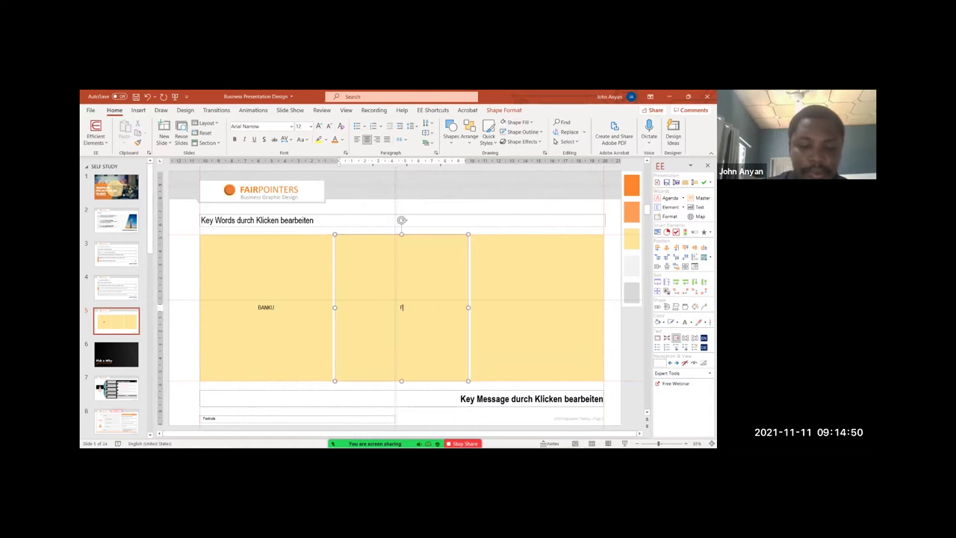
pyautogui.write('UFU')
pyautogui.click(537, 307)
pyautogui.write('AMPESI')
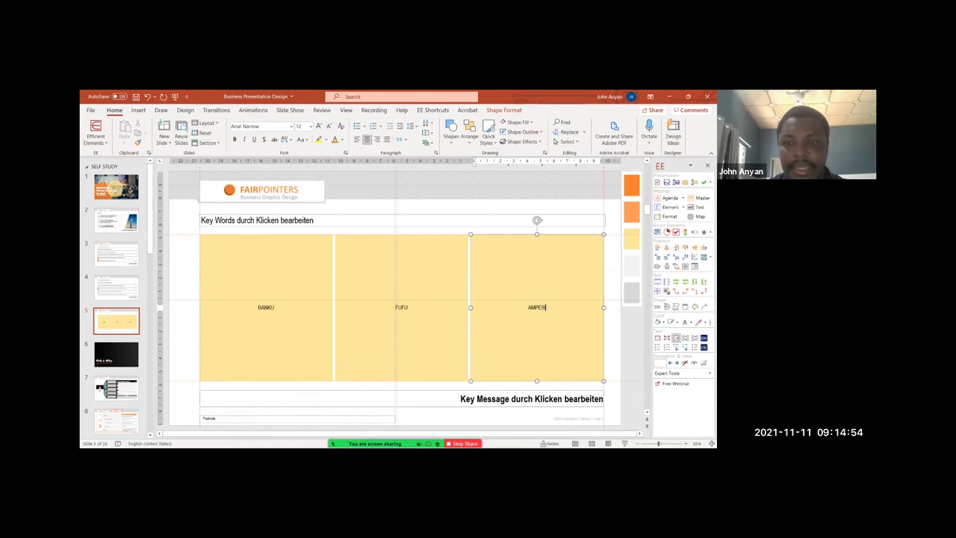
pyautogui.write('I')
pyautogui.press('Escape')
pyautogui.press('Escape')
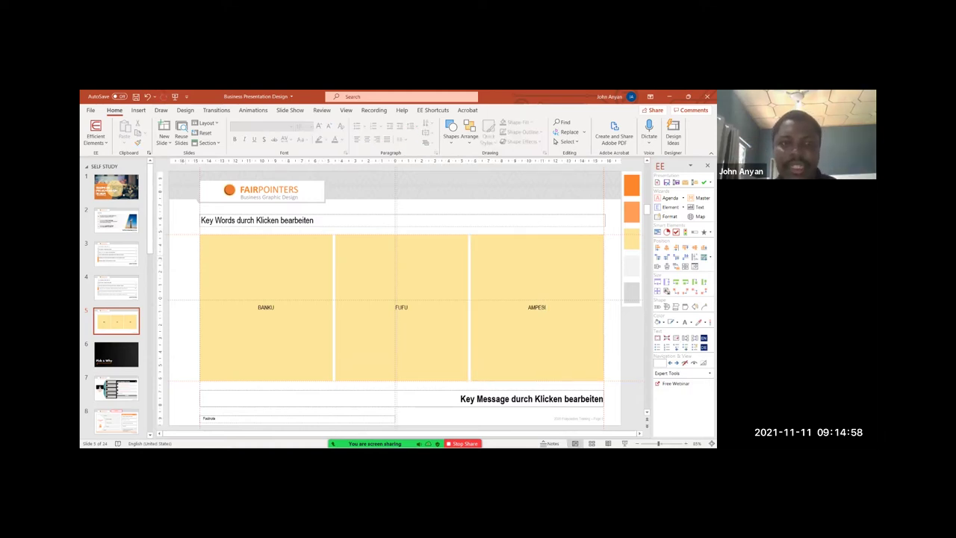
# - Select the three labeled boxes together and return to the "10 basic techniques for good slides (1/2)" slide
pyautogui.moveTo(184, 230); pyautogui.dragTo(622, 388)
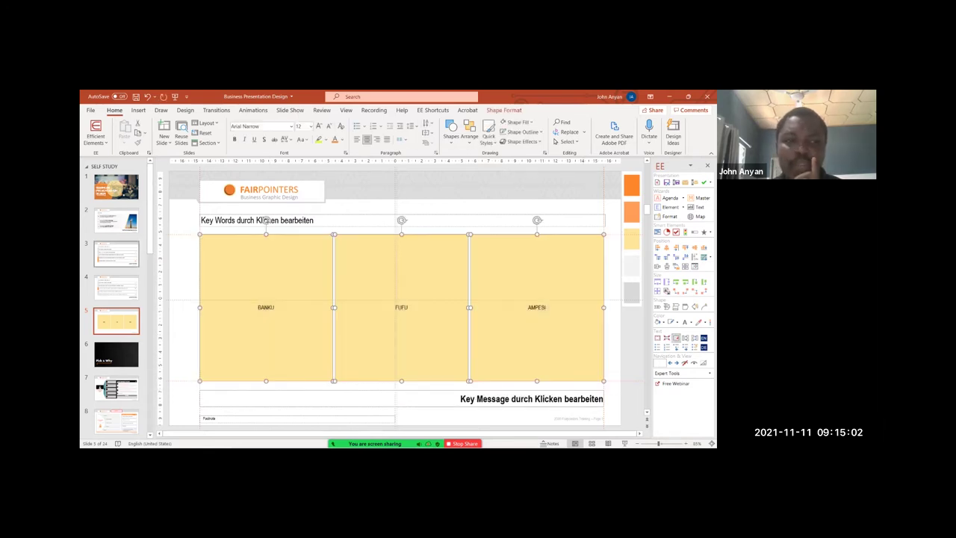
pyautogui.click(116, 254)
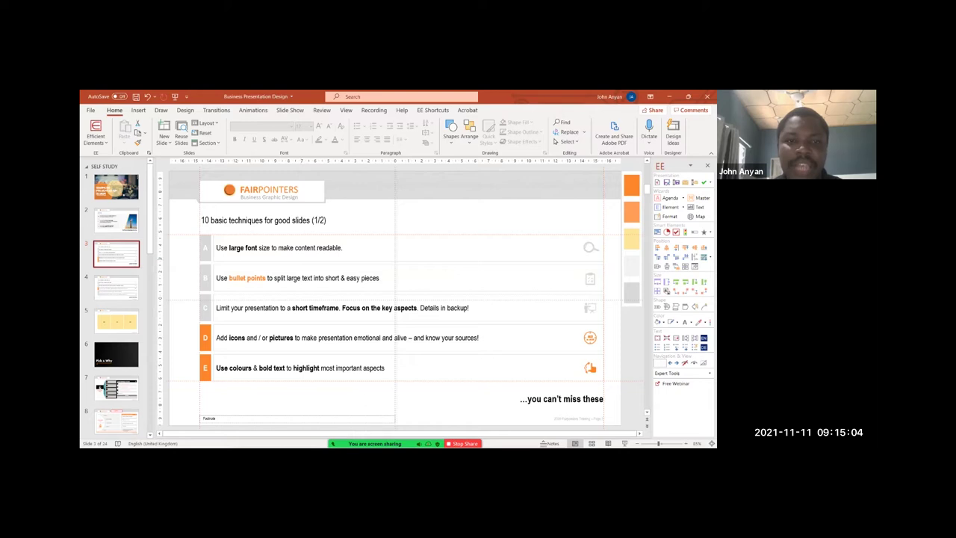
# - Enlarge the labels of all three boxes on slide 5 to 36 pt and make them bold
pyautogui.click(116, 321)
pyautogui.click(266, 307)
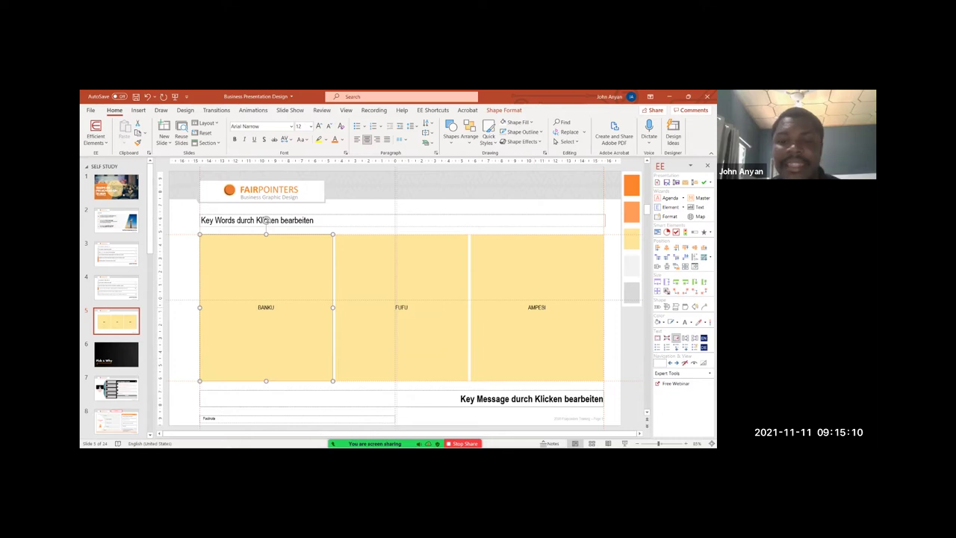
pyautogui.click(537, 329)
pyautogui.keyDown('shift'); pyautogui.click(401, 329); pyautogui.keyUp('shift')
pyautogui.keyDown('shift'); pyautogui.click(266, 328); pyautogui.keyUp('shift')
pyautogui.click(319, 126)
pyautogui.click(319, 126)
pyautogui.click(319, 126)
pyautogui.click(319, 127)
pyautogui.click(318, 127)
pyautogui.click(319, 126)
pyautogui.click(319, 127)
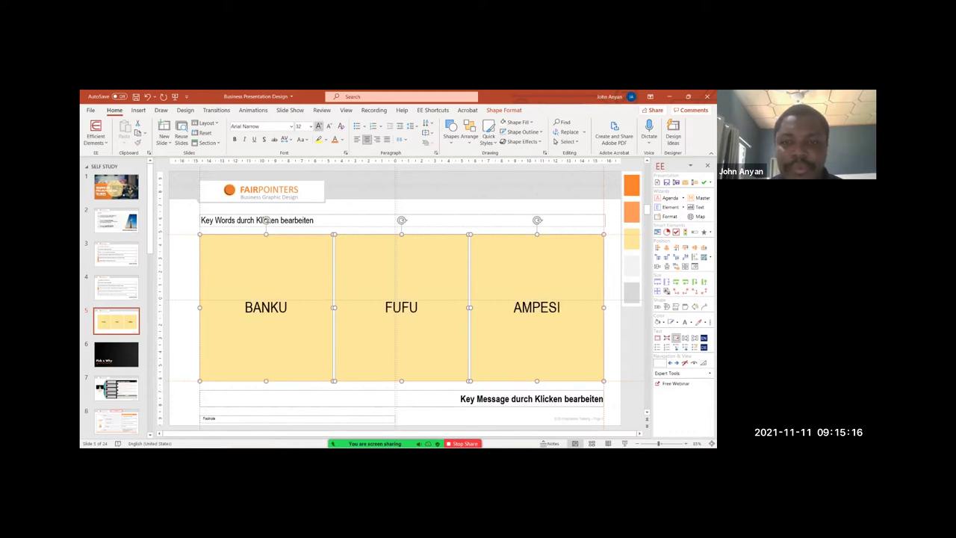
pyautogui.hotkey('ctrl', 'shift', '.')
pyautogui.hotkey('ctrl', 'b')
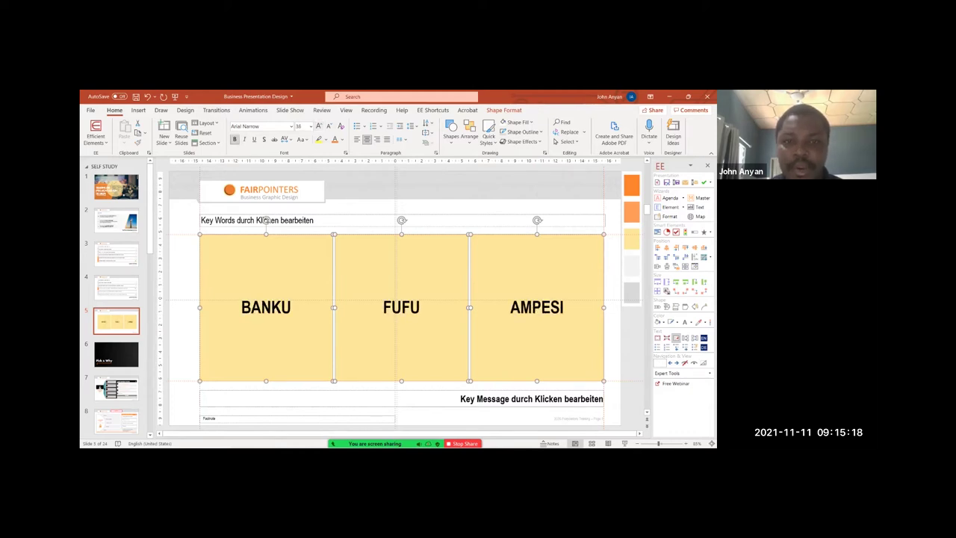
# - Fill the three boxes with light grey and colour their labels orange
pyautogui.click(520, 122)
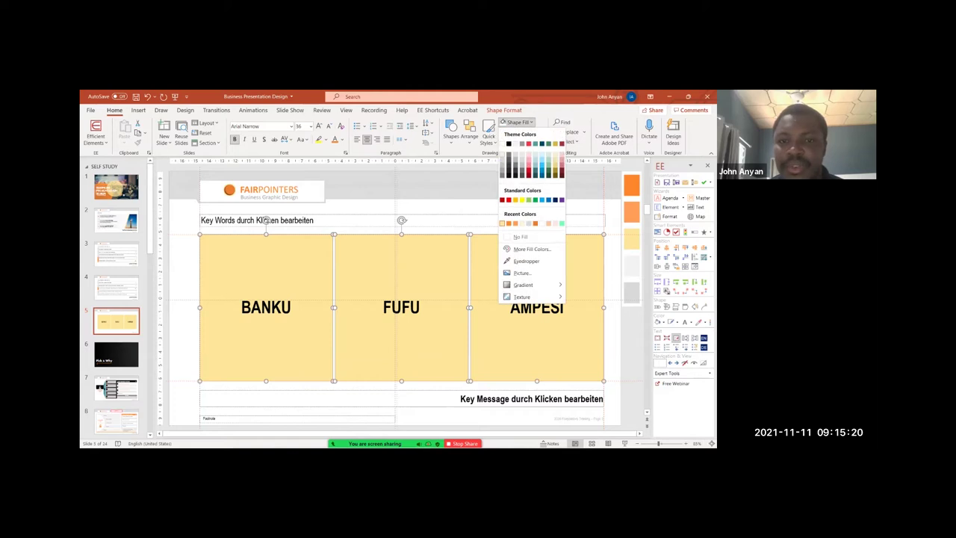
pyautogui.click(550, 144)
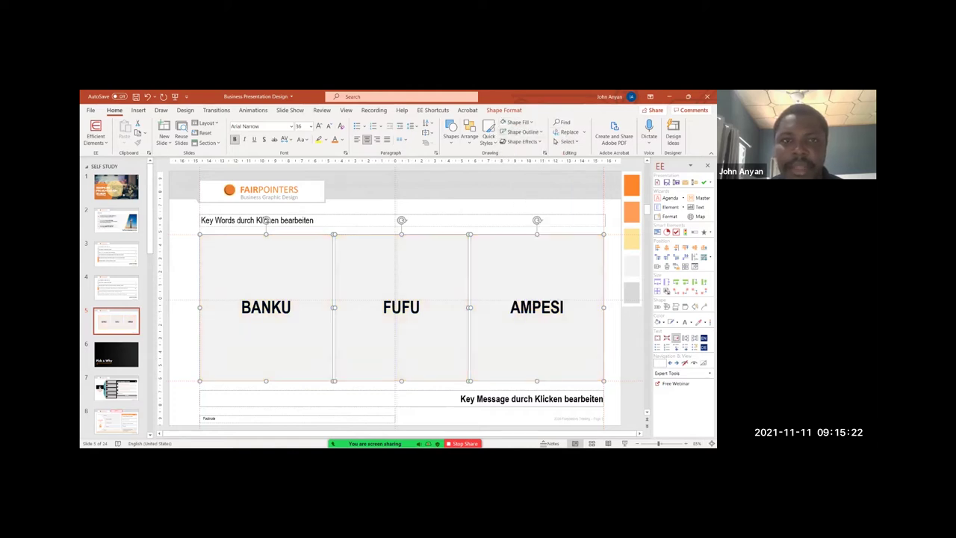
pyautogui.click(335, 140)
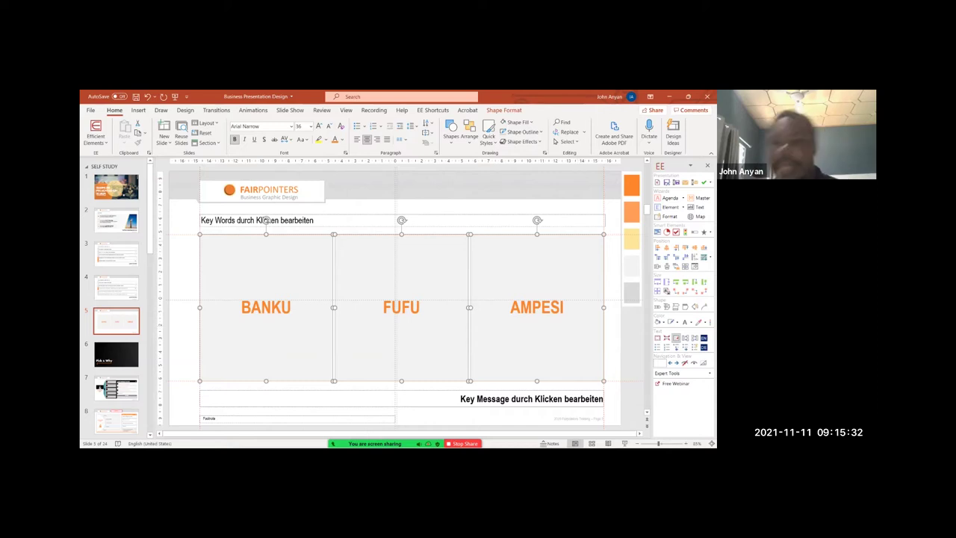
# - Duplicate slide 5 and resize and scatter the BANKU, FUFU and AMPESI boxes on the copy so they are unevenly sized and misaligned
pyautogui.click(128, 326)
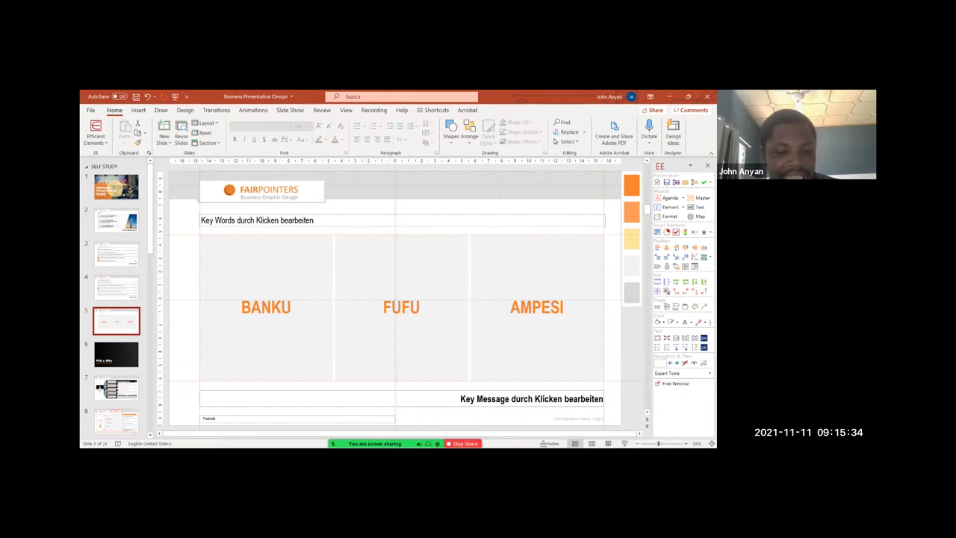
pyautogui.hotkey('ctrl', 'd')
pyautogui.click(266, 329)
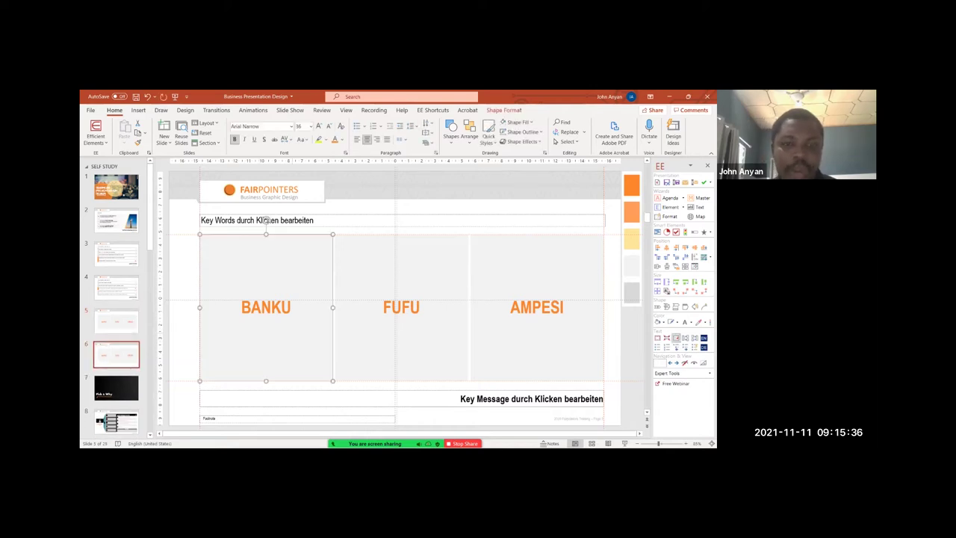
pyautogui.moveTo(333, 381); pyautogui.dragTo(277, 298)
pyautogui.click(396, 321)
pyautogui.moveTo(402, 234); pyautogui.dragTo(350, 314)
pyautogui.click(515, 329)
pyautogui.moveTo(537, 234); pyautogui.dragTo(537, 291)
pyautogui.moveTo(532, 336); pyautogui.dragTo(524, 300)
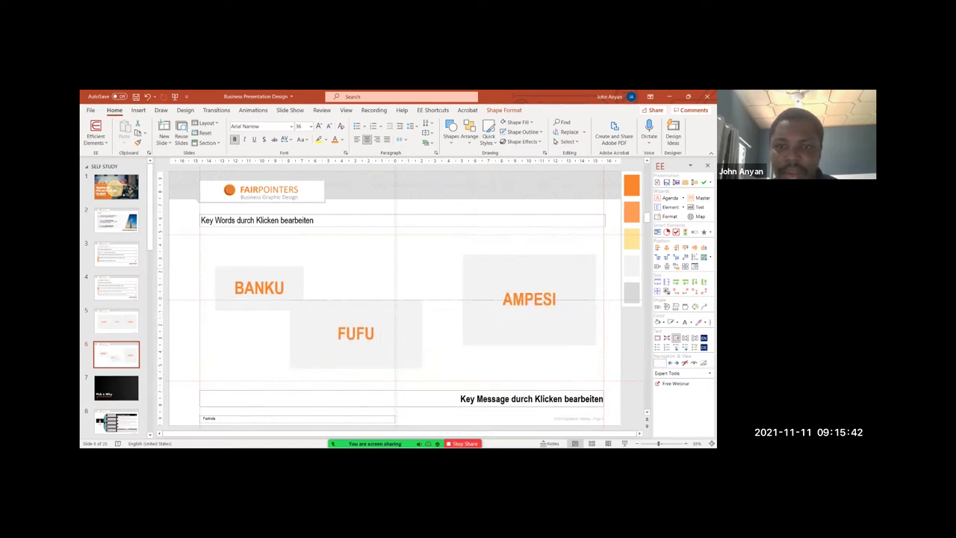
pyautogui.moveTo(359, 330); pyautogui.dragTo(381, 330)
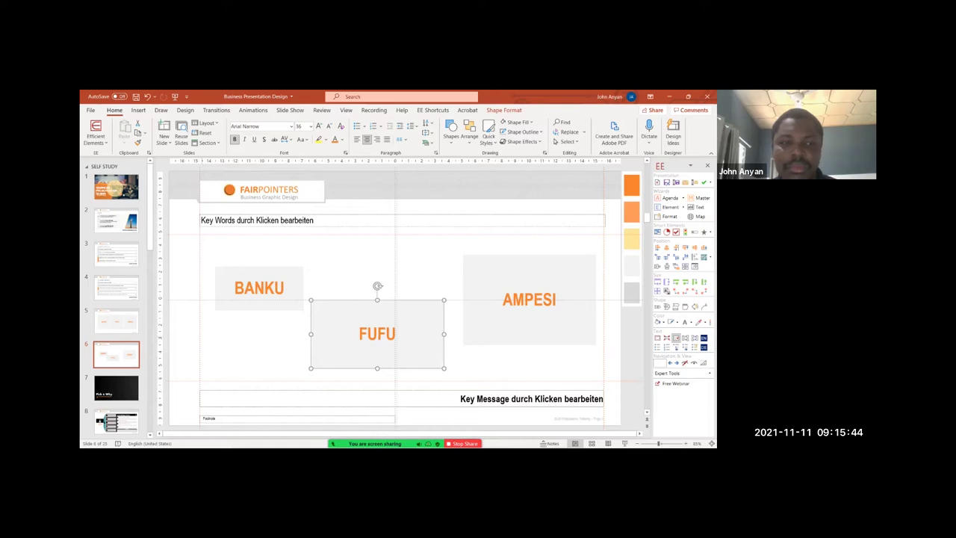
# - Compare the aligned boxes on slide 5 with the scattered boxes on slide 6, ending on slide 5
pyautogui.click(117, 322)
pyautogui.press('pagedown')
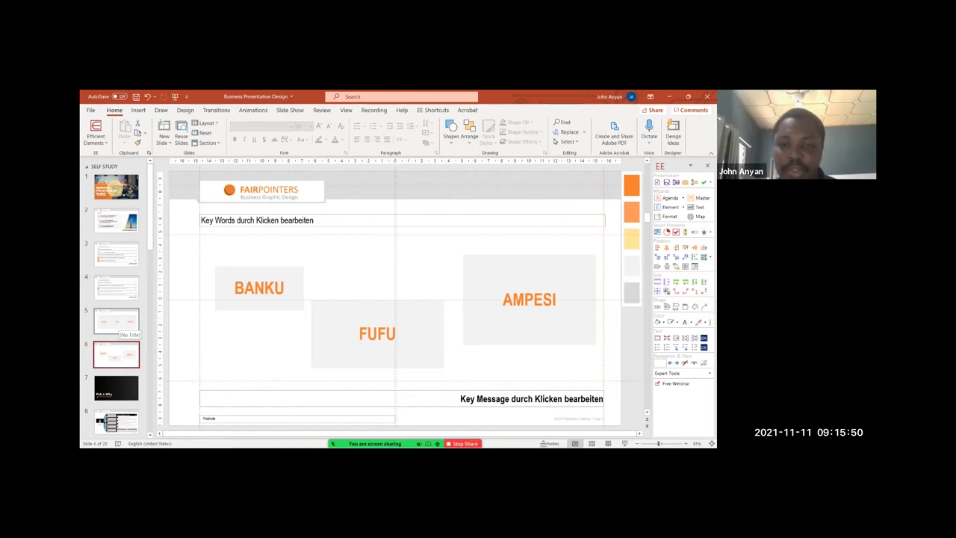
pyautogui.click(117, 322)
pyautogui.click(117, 355)
pyautogui.click(116, 322)
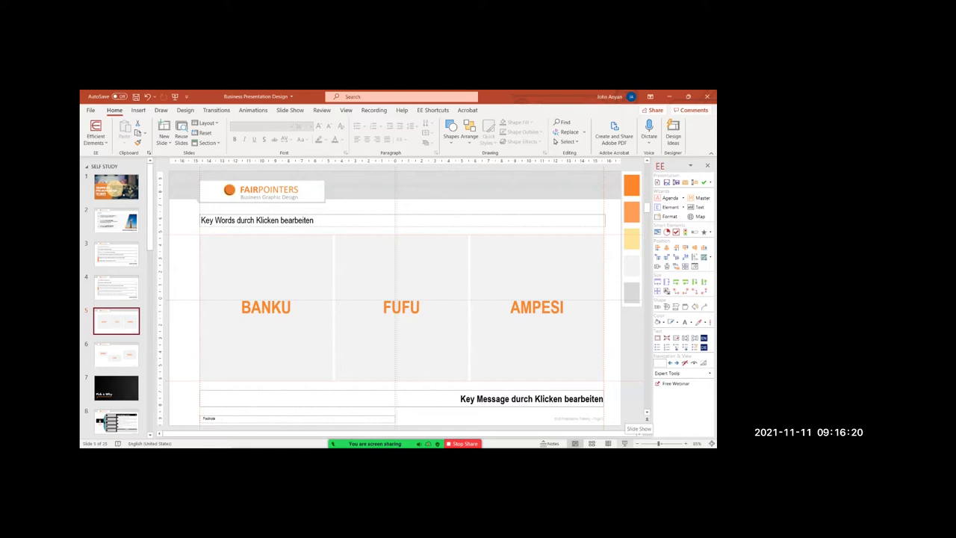
# - Present slide 5 full screen, switch back and forth with its neighbouring slide, and return to editing
pyautogui.click(624, 443)
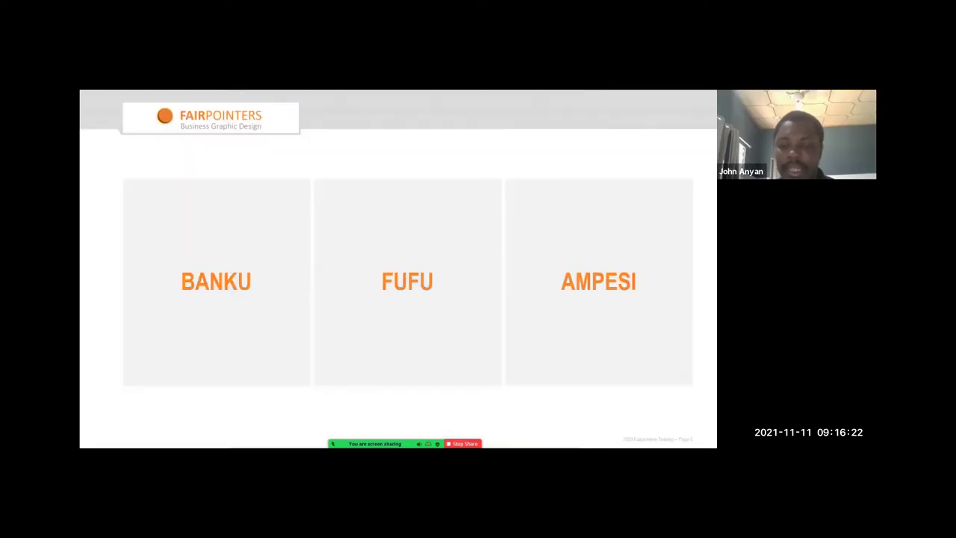
pyautogui.press('Left')
pyautogui.press('Right')
pyautogui.press('Left')
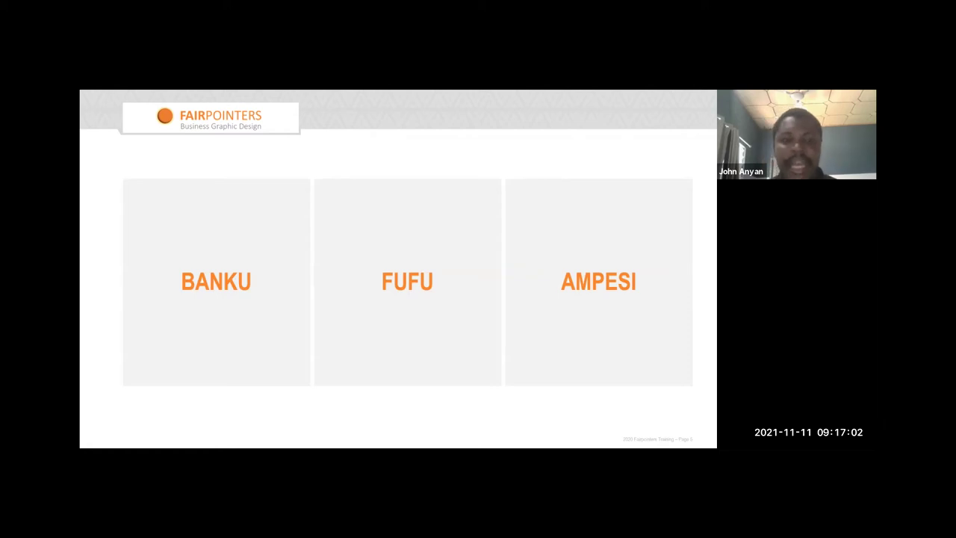
pyautogui.press('Escape')
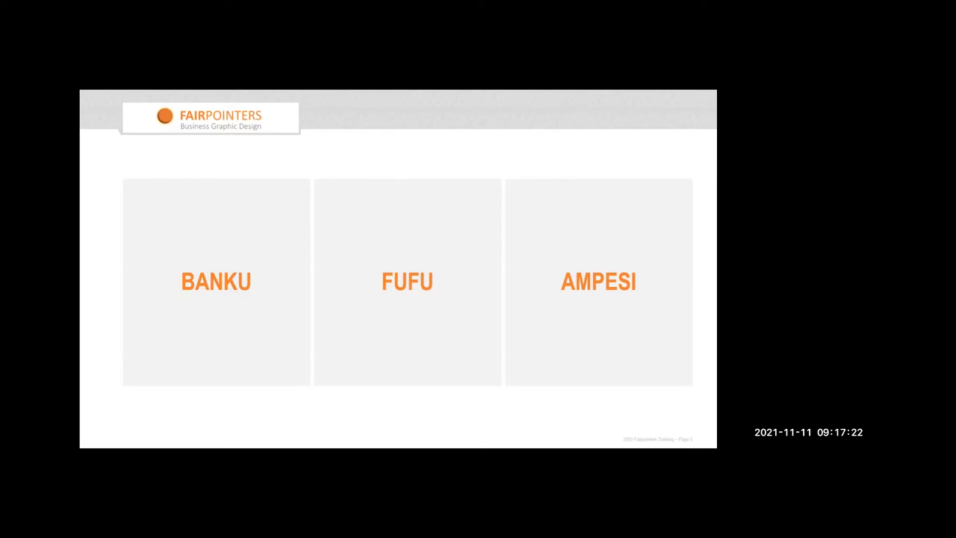
pyautogui.press('Escape')
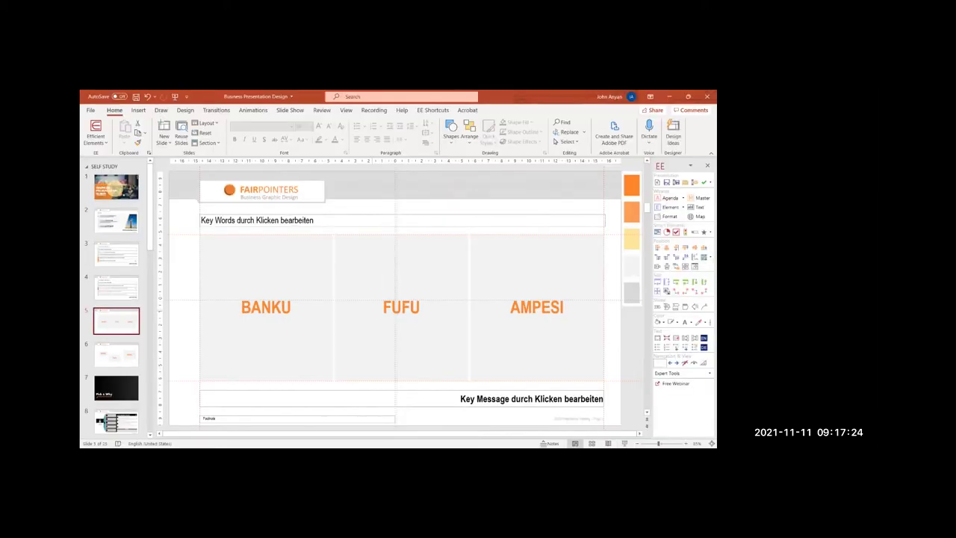
# - Point out the three boxes on slide 5 and show the Align options for the FUFU box
pyautogui.click(266, 307)
pyautogui.keyDown('shift'); pyautogui.click(401, 307); pyautogui.keyUp('shift')
pyautogui.keyDown('shift'); pyautogui.click(537, 307); pyautogui.keyUp('shift')
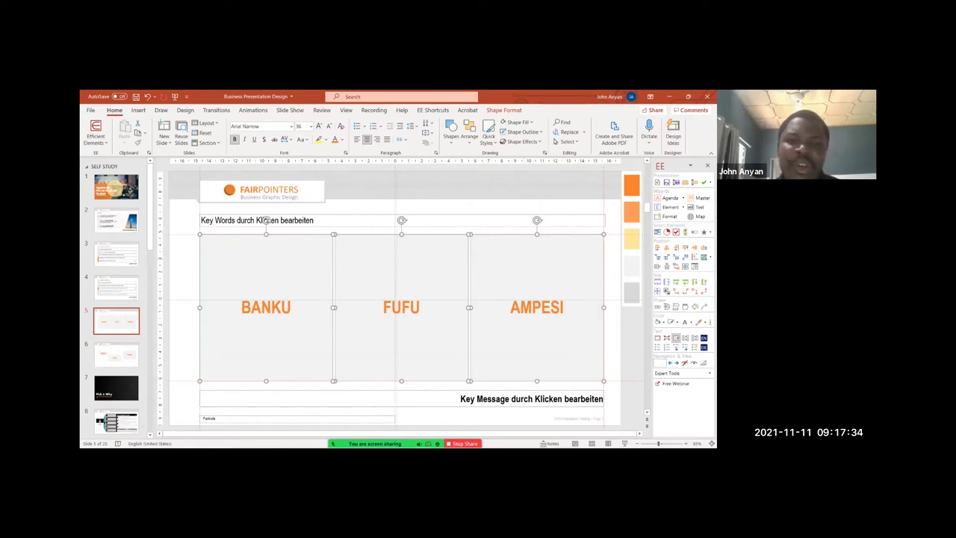
pyautogui.press('Escape')
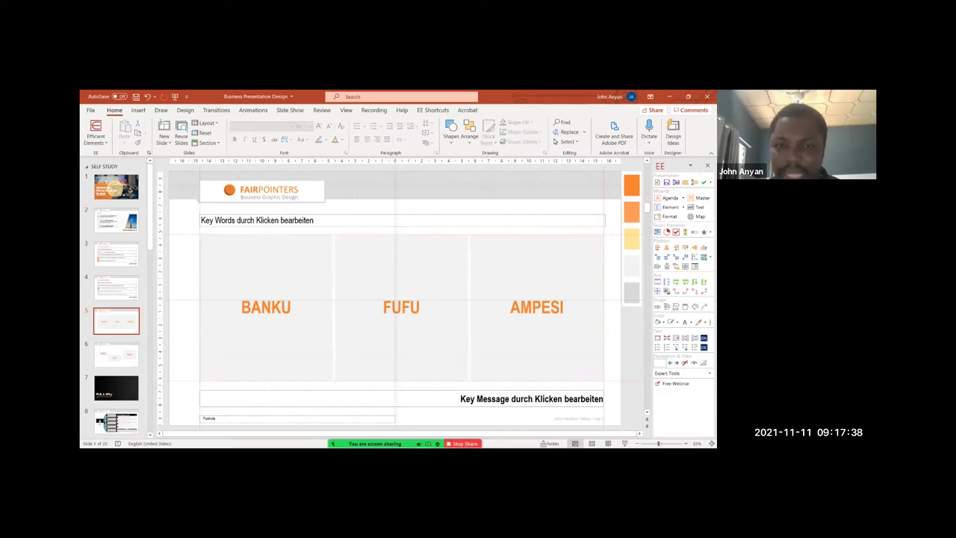
pyautogui.click(401, 332)
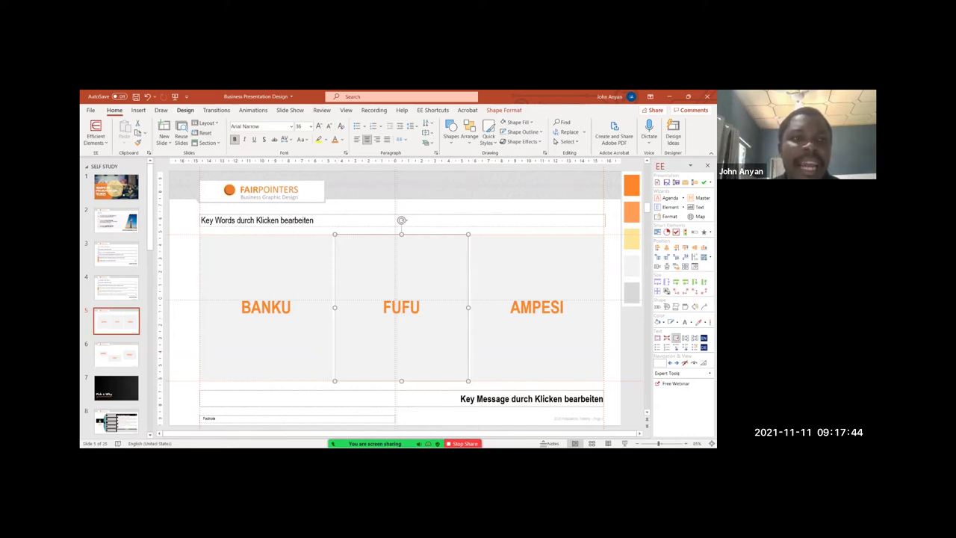
pyautogui.click(505, 110)
pyautogui.click(640, 122)
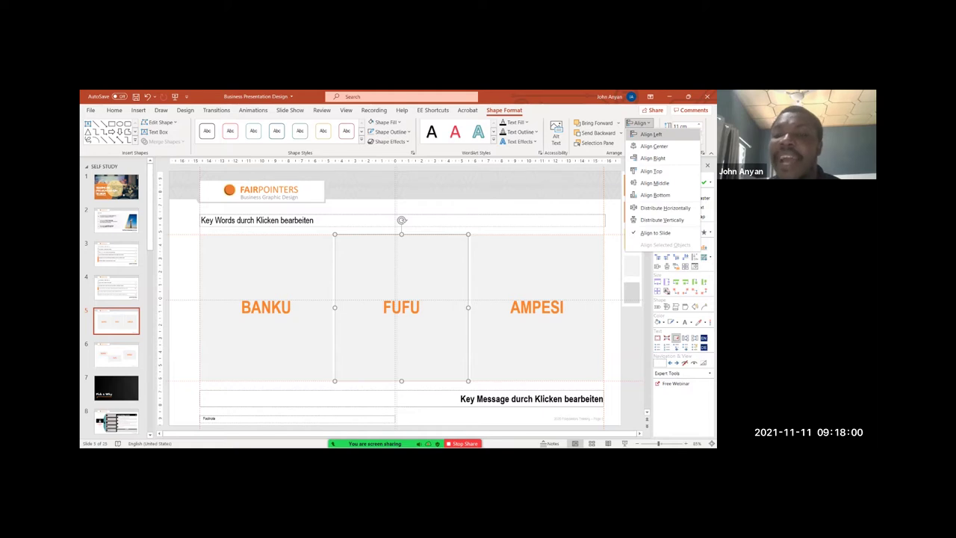
pyautogui.click(537, 288)
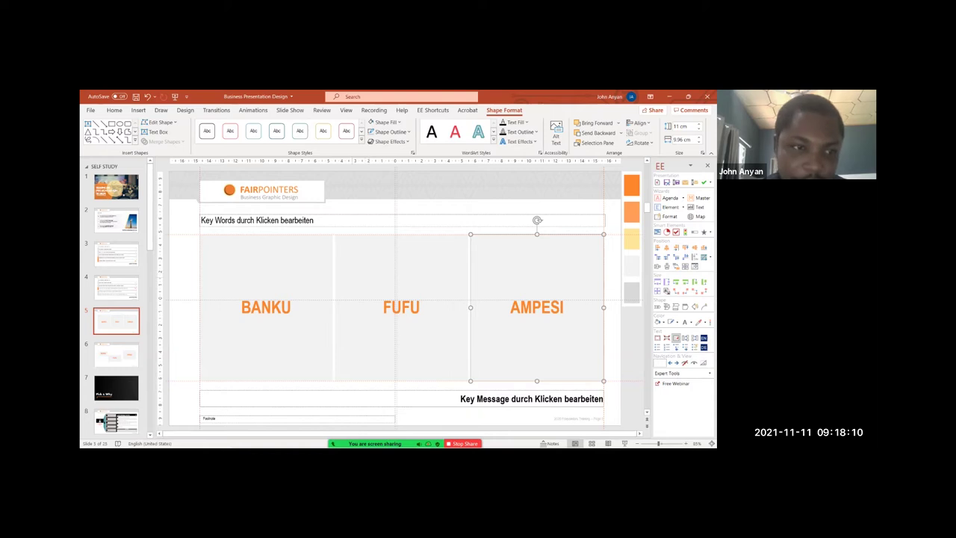
# - Delete the scattered copy on slide 6 and go to the "10 basic techniques for good slides (2/2)" slide
pyautogui.click(117, 355)
pyautogui.press('Delete')
pyautogui.click(117, 287)
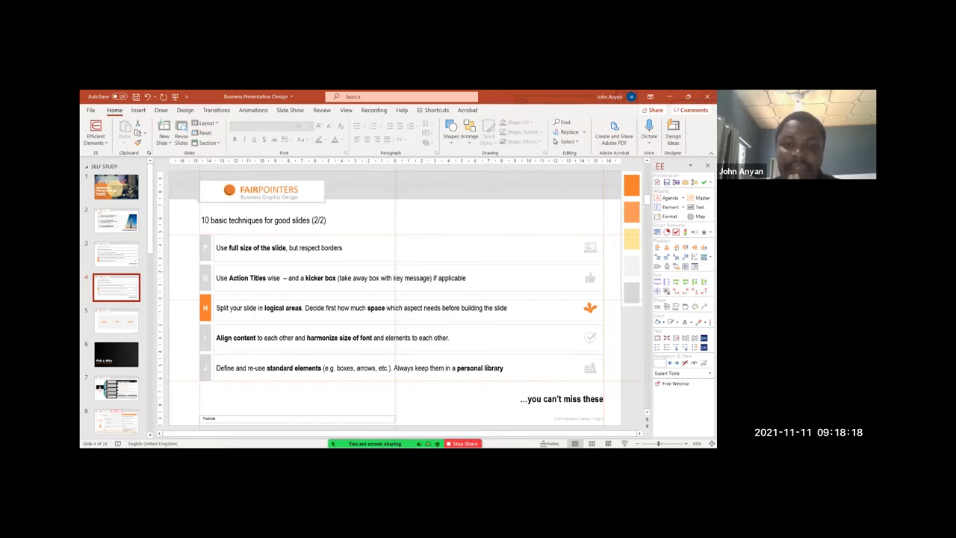
# - Reduce the BANKU label on slide 5 to 18 pt
pyautogui.click(117, 321)
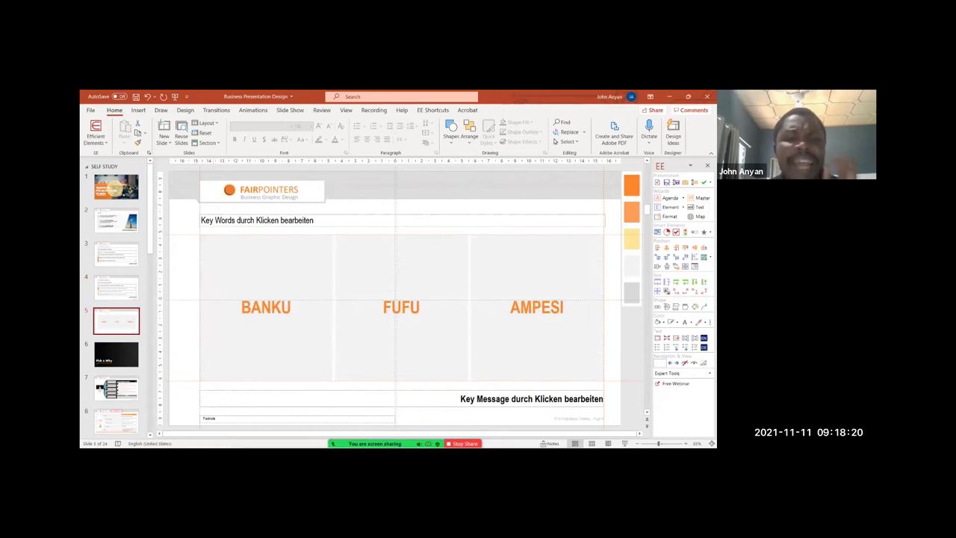
pyautogui.click(265, 329)
pyautogui.click(329, 127)
pyautogui.click(328, 127)
pyautogui.click(328, 126)
pyautogui.click(329, 126)
pyautogui.click(329, 126)
pyautogui.press('Tab')
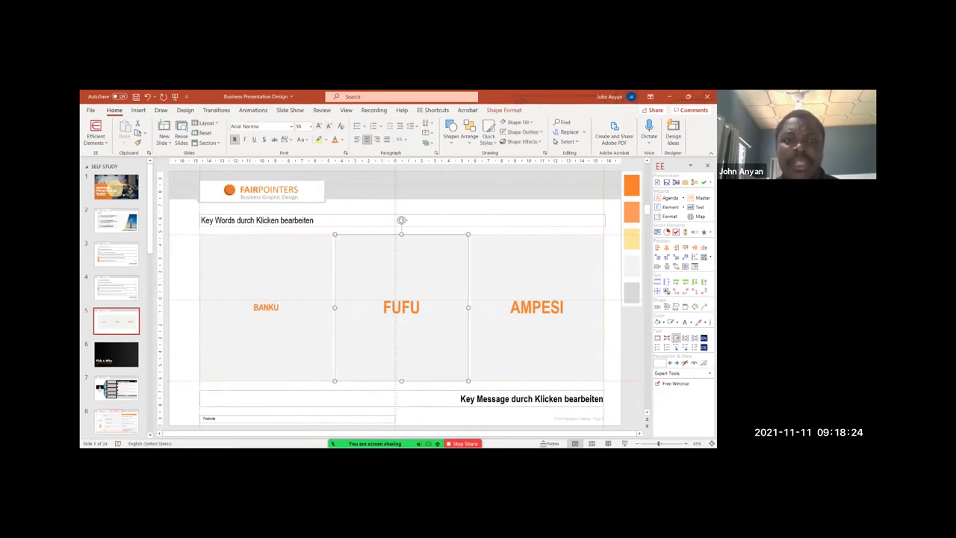
# - Change the font of the BANKU label to Arial
pyautogui.click(266, 284)
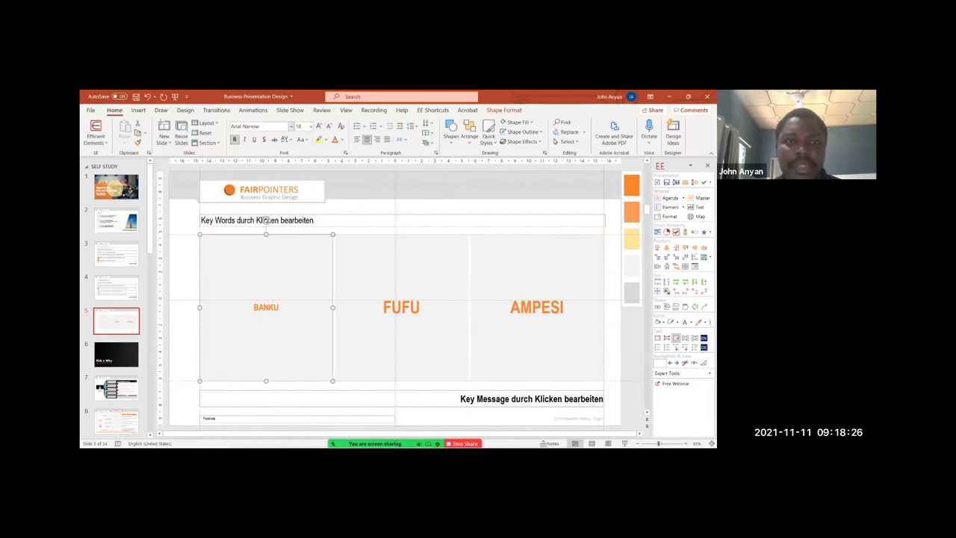
pyautogui.click(262, 126)
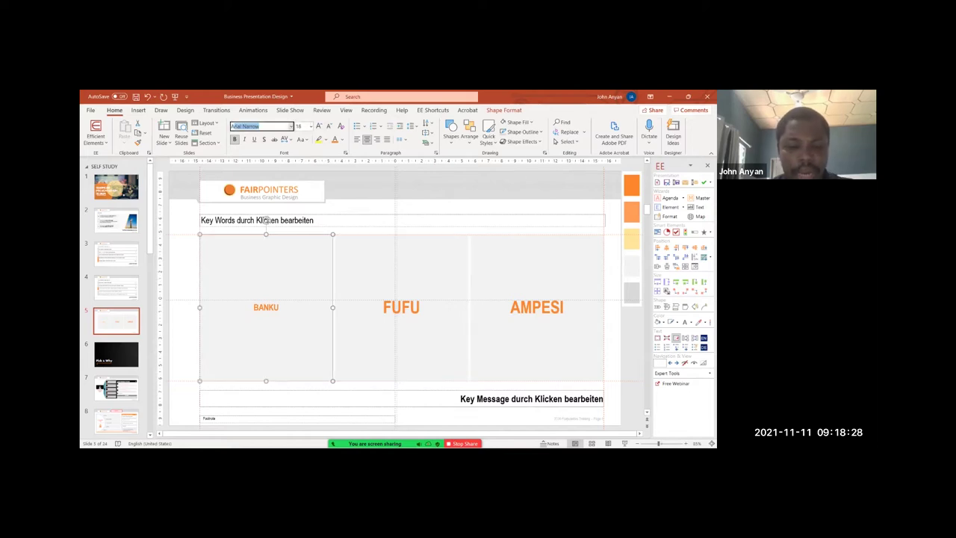
pyautogui.write('Aria')
pyautogui.press('Return')
pyautogui.press('Escape')
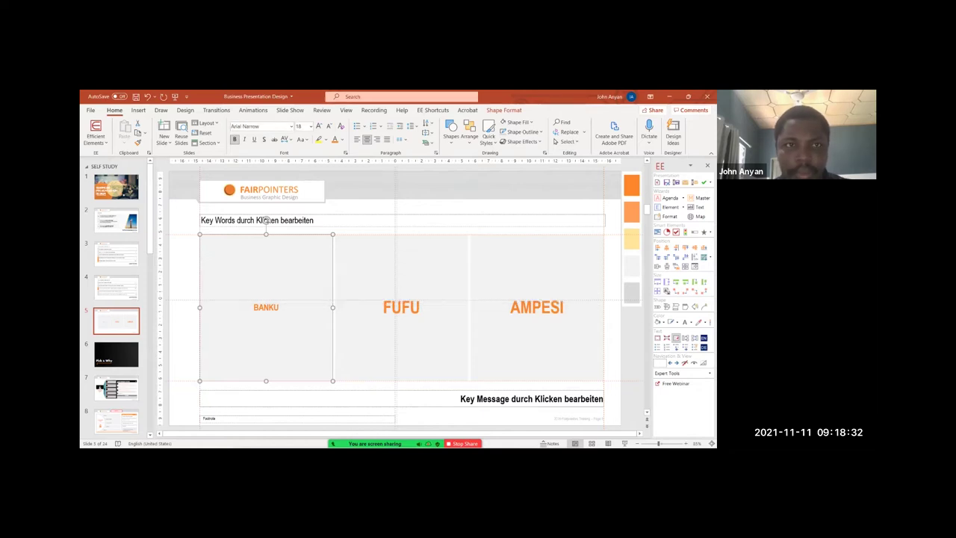
pyautogui.write('Arial')
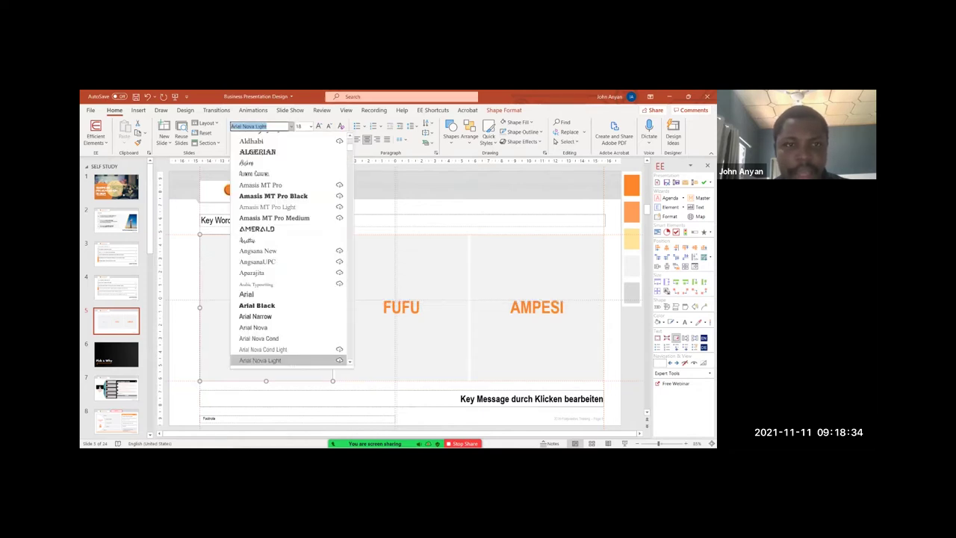
pyautogui.press('Return')
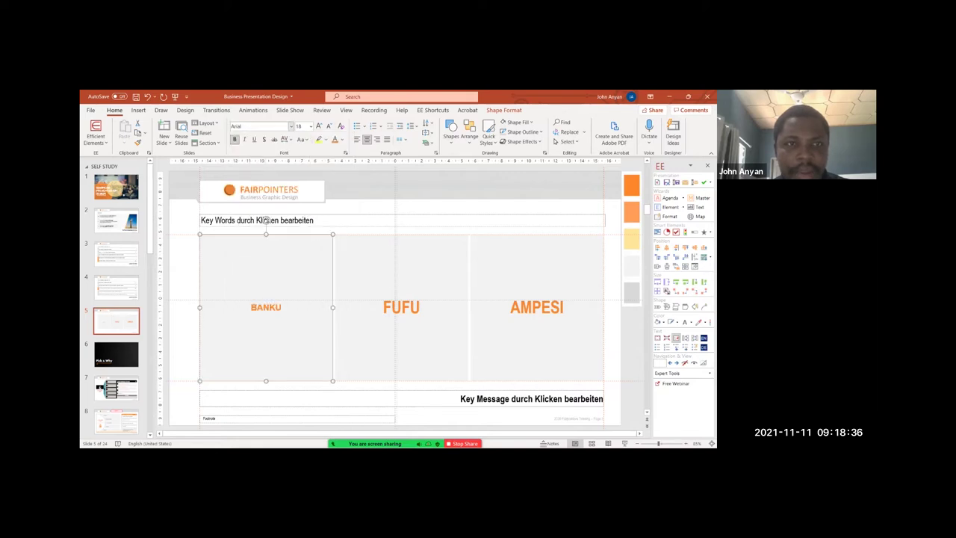
# - Present slide 5 full screen to examine its mismatched label fonts and sizes, and return to editing
pyautogui.click(401, 321)
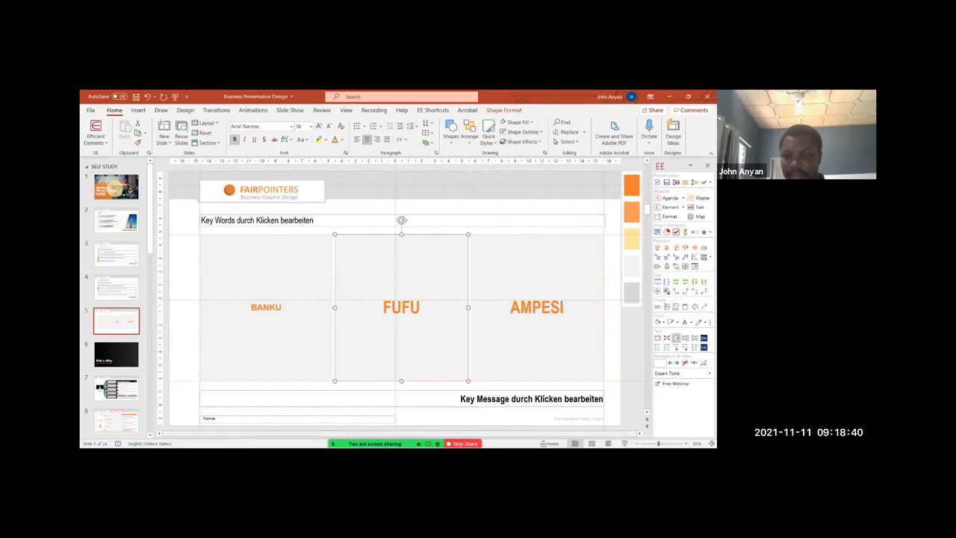
pyautogui.hotkey('shift', 'F5')
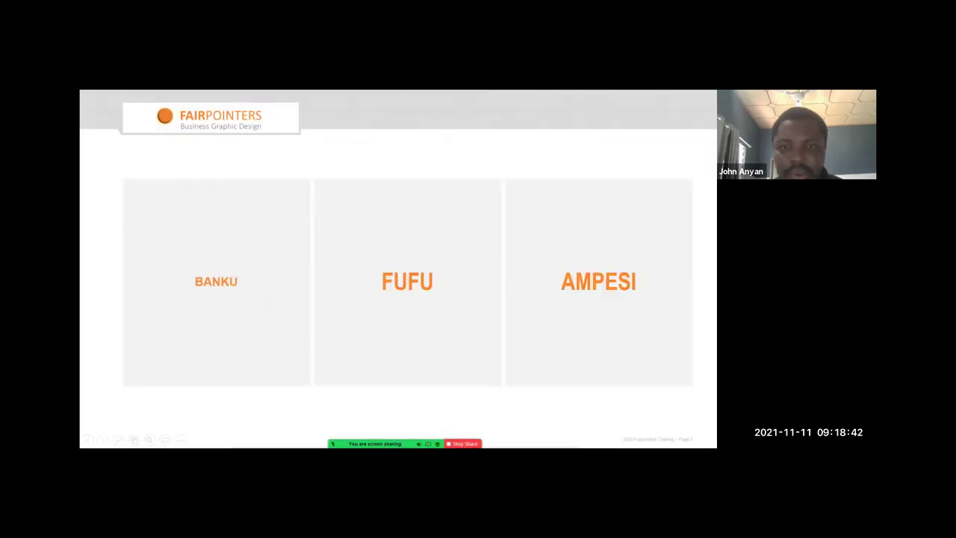
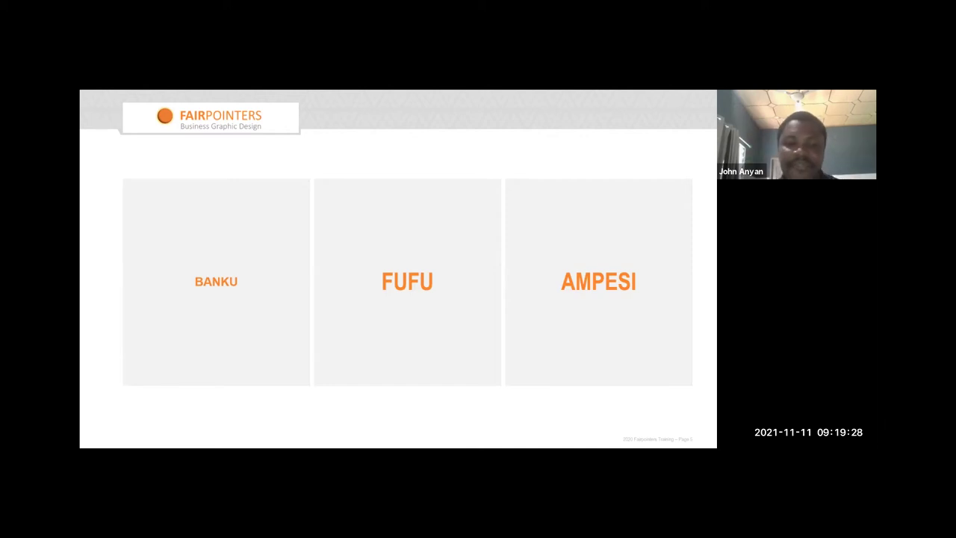
pyautogui.press('Escape')
# - Set the labels of all three boxes to a uniform font size of 20 pt
pyautogui.click(266, 307)
pyautogui.keyDown('shift'); pyautogui.click(401, 307); pyautogui.keyUp('shift')
pyautogui.keyDown('shift'); pyautogui.click(536, 307); pyautogui.keyUp('shift')
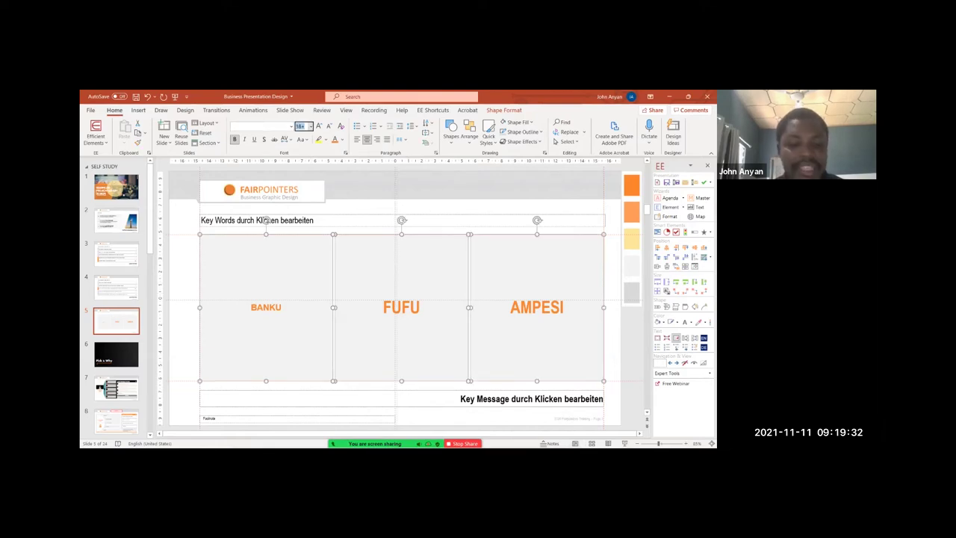
pyautogui.write('20')
pyautogui.press('Return')
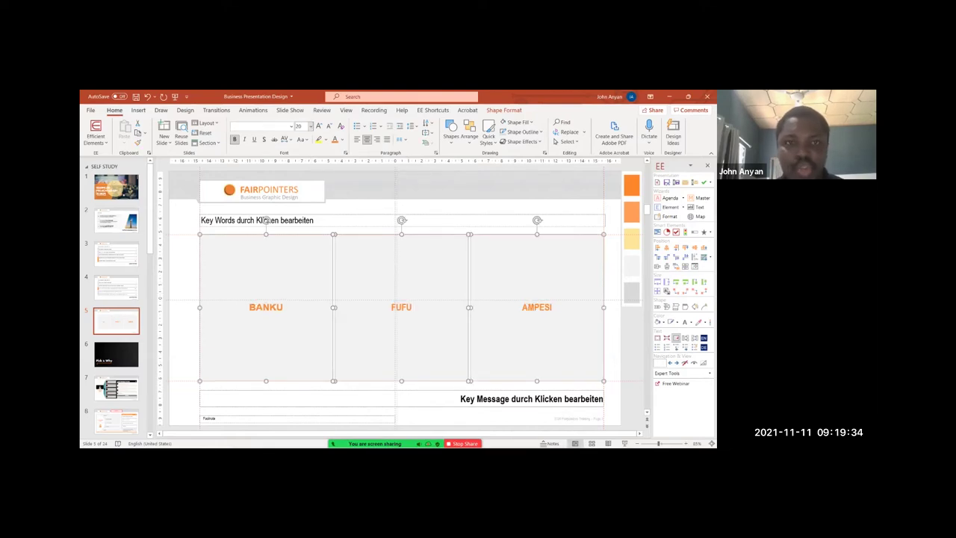
# - Enlarge the labels of the three selected boxes together to 40 pt
pyautogui.click(319, 126)
pyautogui.click(319, 126)
pyautogui.click(319, 126)
pyautogui.click(319, 126)
pyautogui.click(319, 126)
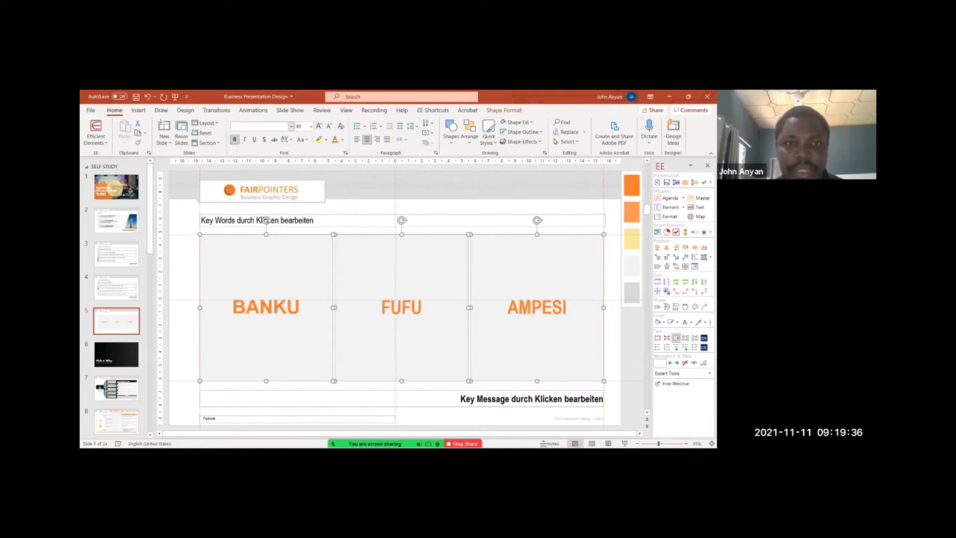
# - Set the three labels to the body font Arial Narrow and shorten the boxes from above to about half their height
pyautogui.click(292, 126)
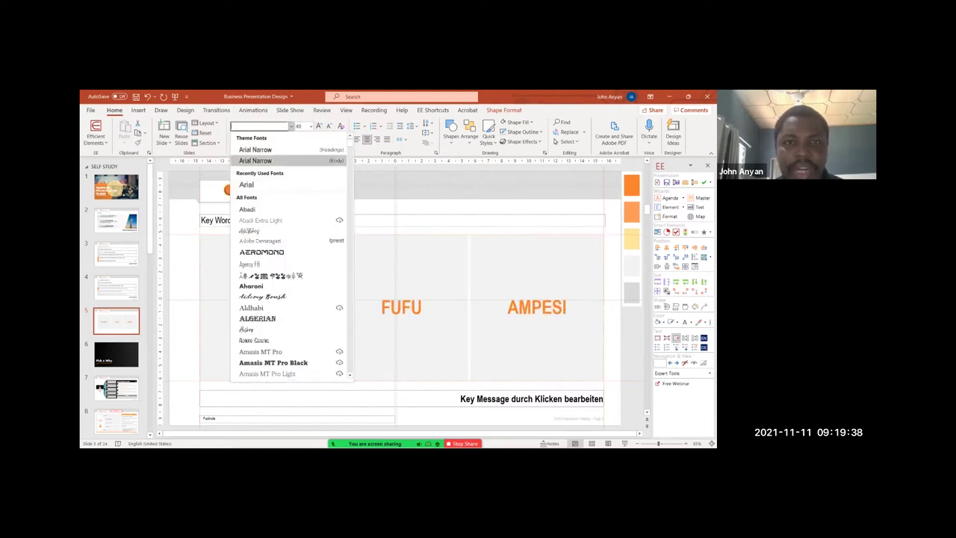
pyautogui.click(255, 161)
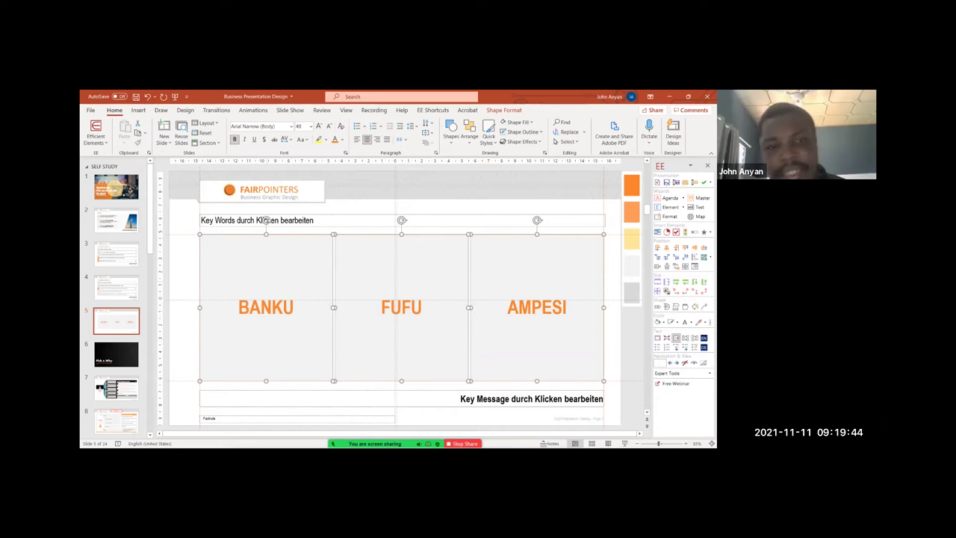
pyautogui.moveTo(401, 235); pyautogui.dragTo(402, 302)
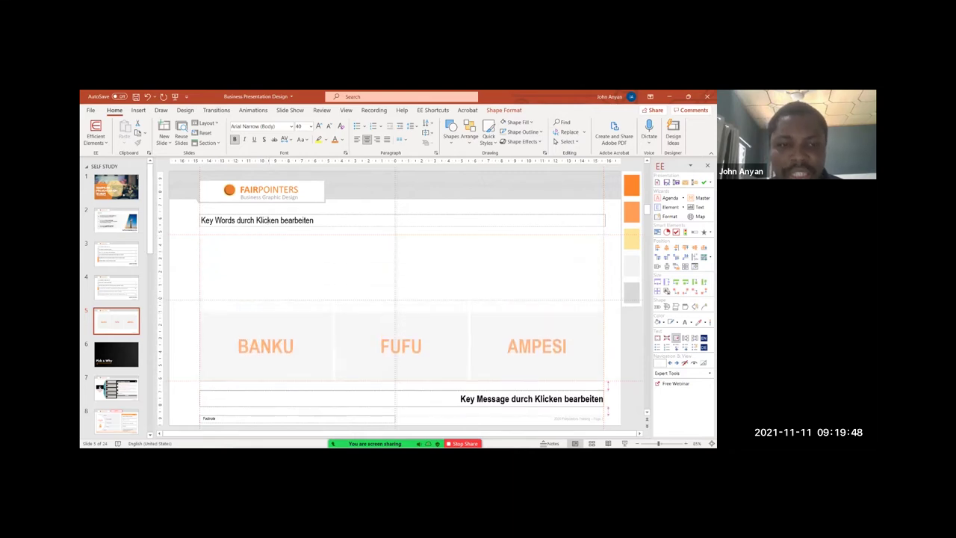
pyautogui.press('super+space')
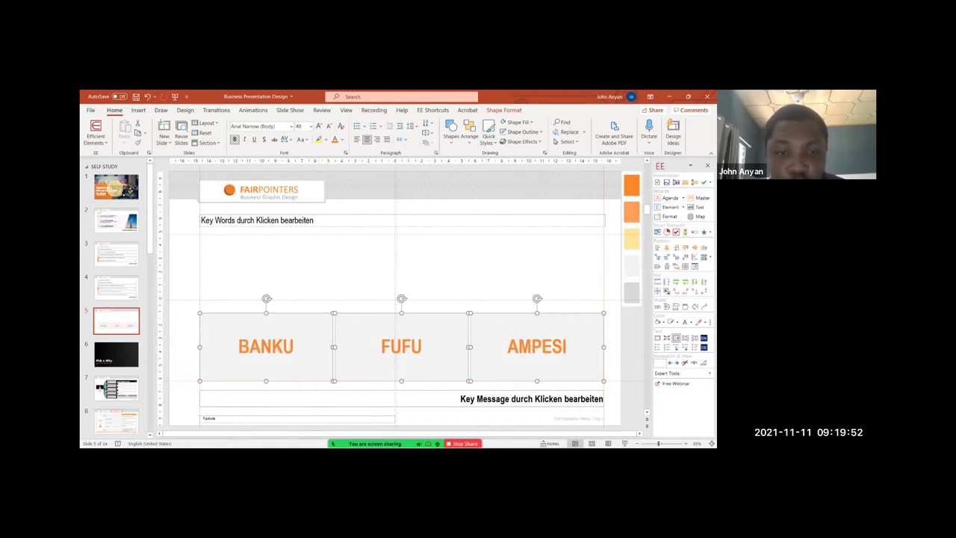
# - Copy the row of three boxes into the space above and stretch the copies down to leave a narrow gap
pyautogui.moveTo(402, 347); pyautogui.dragTo(401, 283)
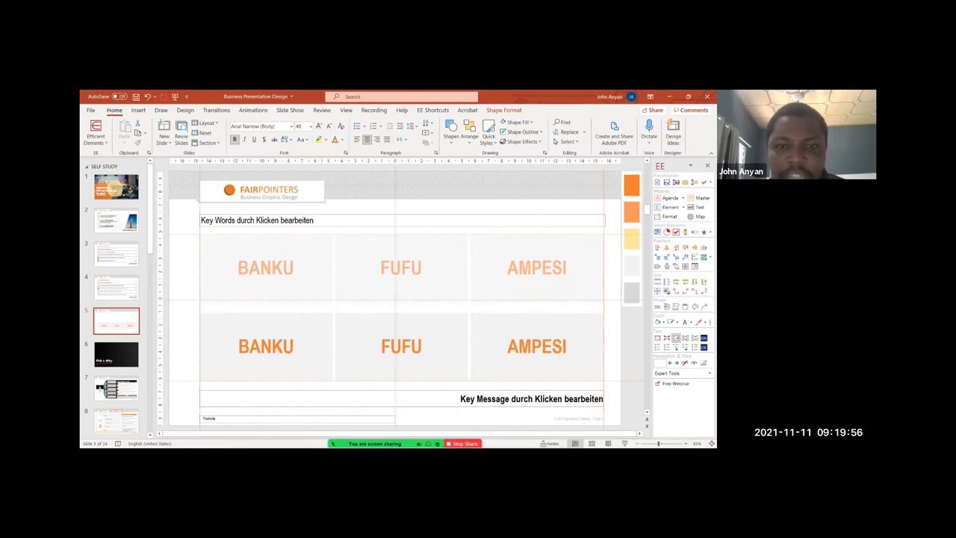
pyautogui.moveTo(402, 302); pyautogui.dragTo(402, 309)
# - Duplicate slide 5 and, on the copy, shift the upper BANKU box slightly beyond the left margin guide
pyautogui.click(117, 322)
pyautogui.hotkey('ctrl', 'd')
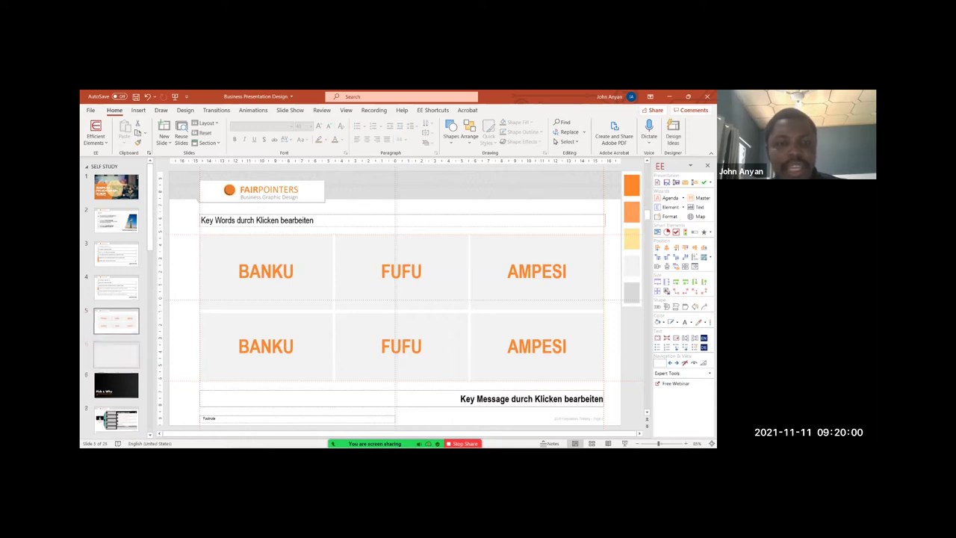
pyautogui.click(266, 285)
pyautogui.moveTo(266, 285); pyautogui.dragTo(328, 286)
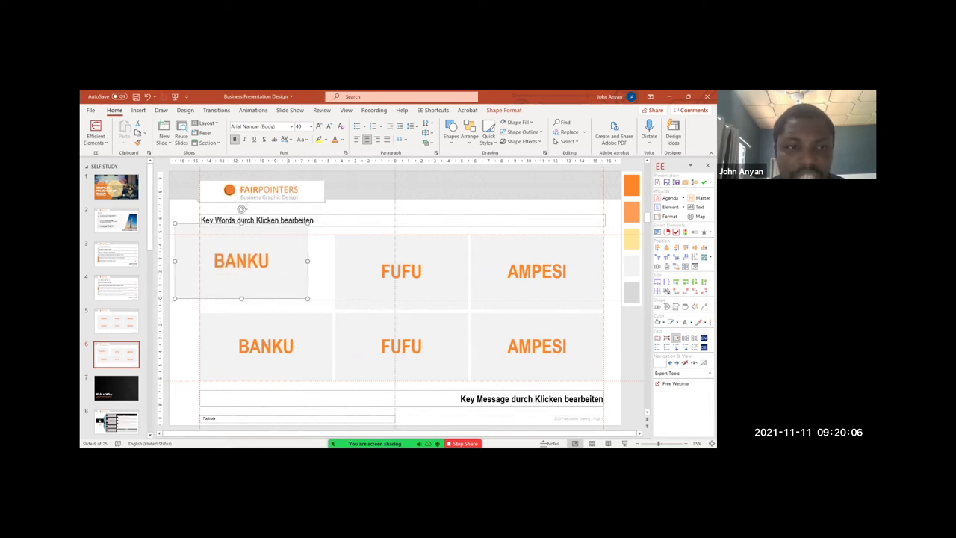
pyautogui.moveTo(238, 277); pyautogui.dragTo(254, 289)
# - Delete the five other boxes on the duplicated slide, keeping only the upper BANKU box
pyautogui.click(393, 286)
pyautogui.keyDown('shift'); pyautogui.click(537, 284); pyautogui.keyUp('shift')
pyautogui.keyDown('shift'); pyautogui.click(537, 346); pyautogui.keyUp('shift')
pyautogui.keyDown('shift'); pyautogui.click(402, 348); pyautogui.keyUp('shift')
pyautogui.keyDown('shift'); pyautogui.click(268, 348); pyautogui.keyUp('shift')
pyautogui.press('Delete')
# - Delete the horizontal and vertical guides that cross the centre of the slide
pyautogui.rightClick(419, 302)
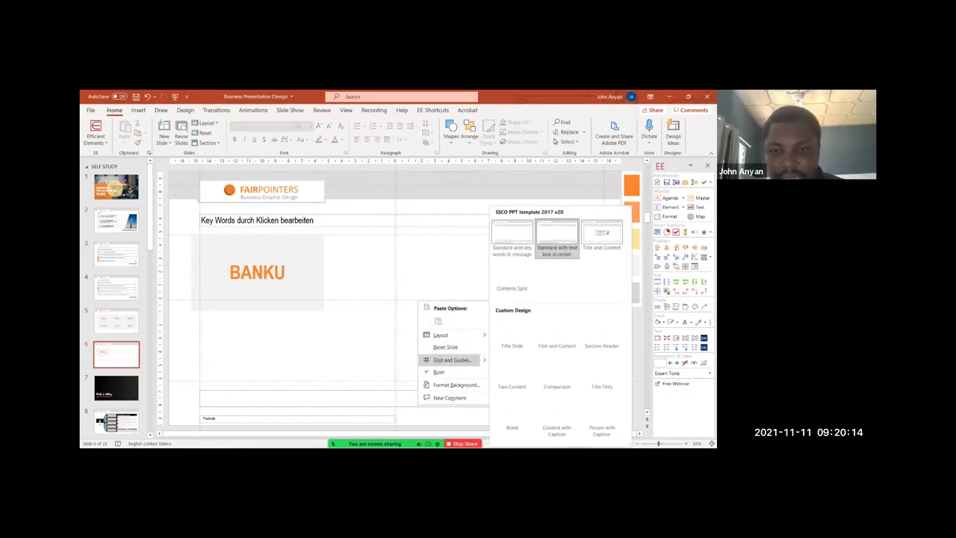
pyautogui.moveTo(452, 360)
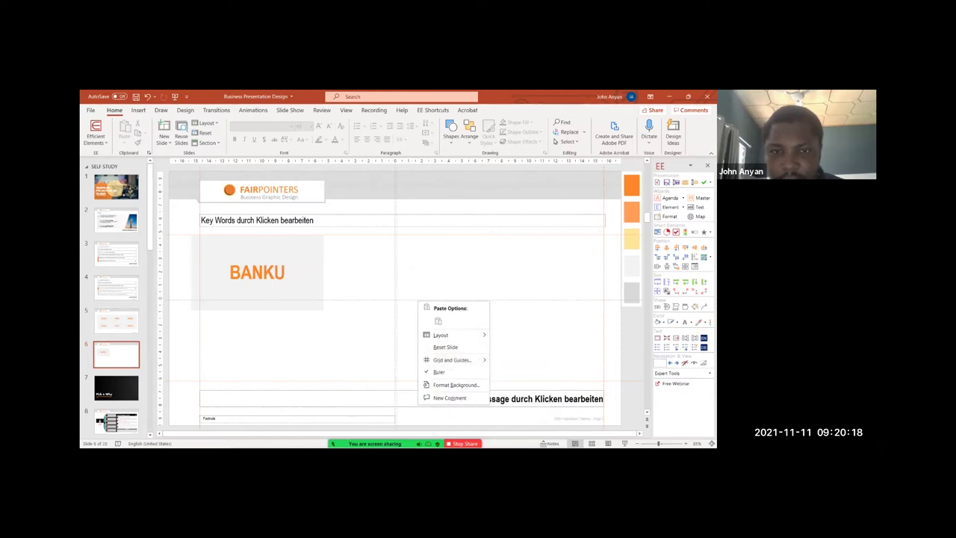
pyautogui.rightClick(409, 301)
pyautogui.click(432, 342)
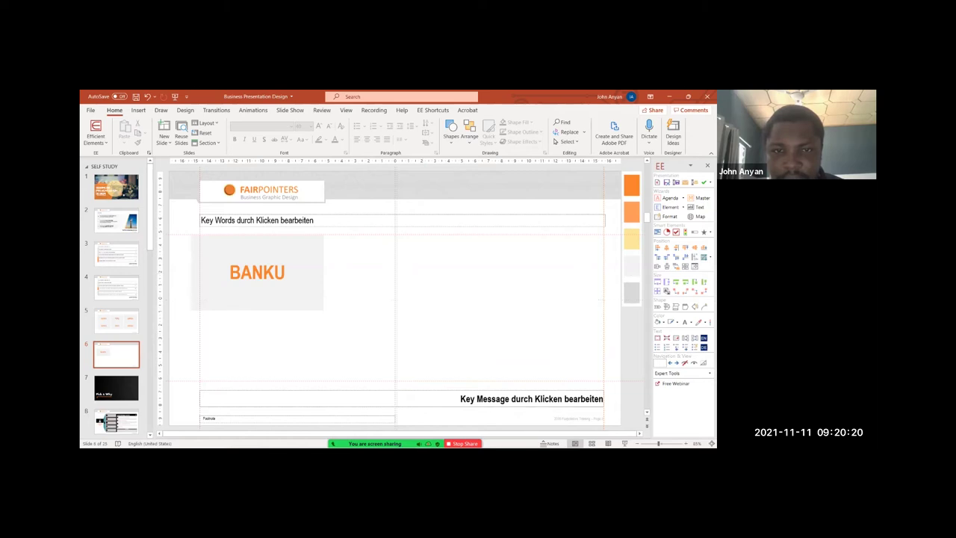
pyautogui.rightClick(395, 274)
pyautogui.click(418, 316)
pyautogui.rightClick(396, 286)
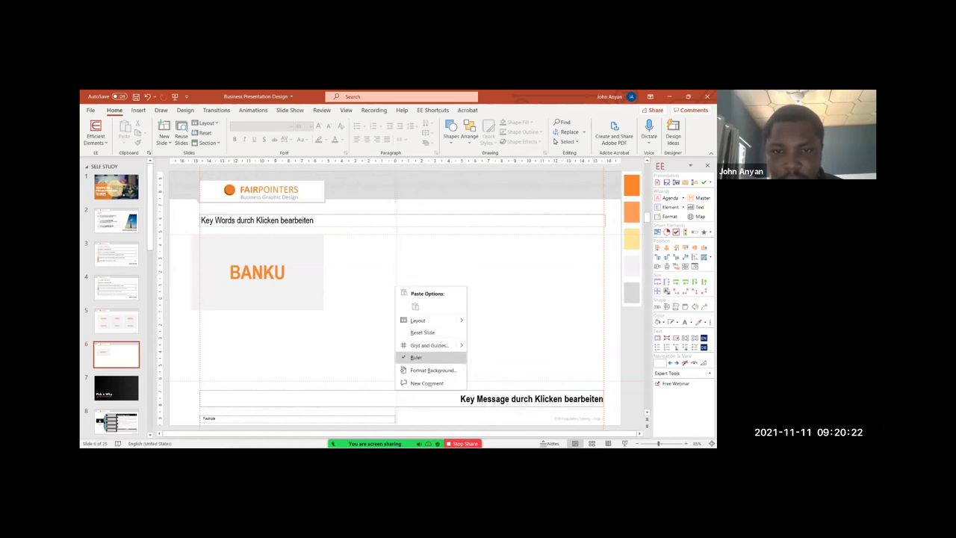
pyautogui.rightClick(396, 252)
pyautogui.click(420, 294)
# - Move the BANKU box around the middle of the slide freely and in small nudges, without the centre guides
pyautogui.moveTo(290, 282); pyautogui.dragTo(407, 307)
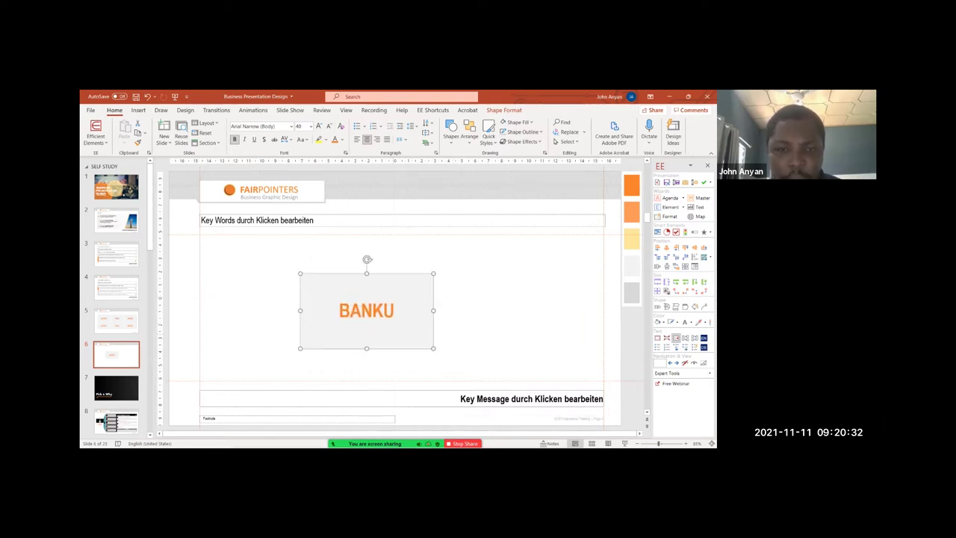
pyautogui.press('Right')
pyautogui.press('Right')
pyautogui.press('Right')
pyautogui.press('Right')
pyautogui.press('Right')
pyautogui.press('Right')
pyautogui.press('Right')
pyautogui.press('Right')
pyautogui.press('Right')
pyautogui.press('Right')
pyautogui.press('Right')
pyautogui.press('Right')
pyautogui.press('Right')
pyautogui.press('Right')
pyautogui.press('Right')
pyautogui.press('Right')
pyautogui.press('Right')
pyautogui.press('Right')
pyautogui.press('Right')
pyautogui.press('Right')
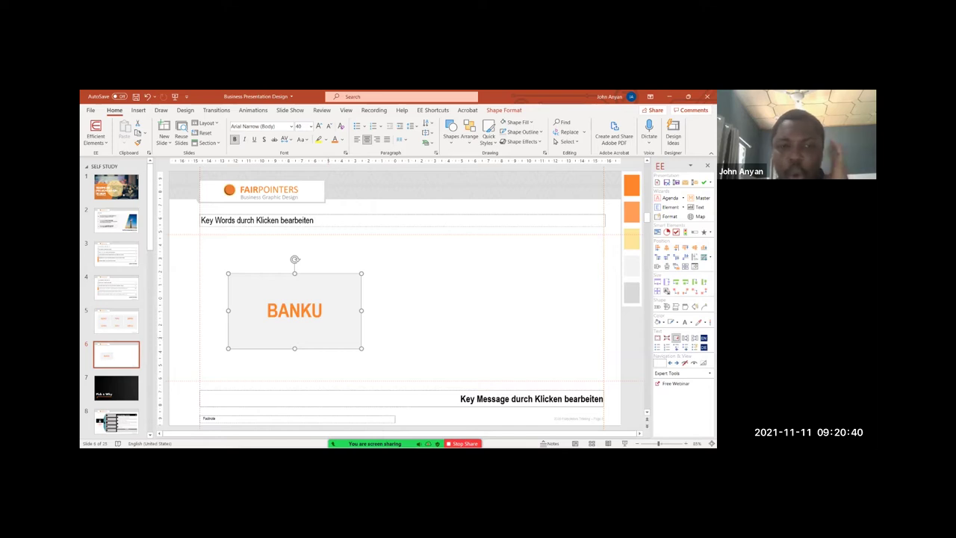
# - Delete the duplicated slide 6 and return to slide 5
pyautogui.click(117, 355)
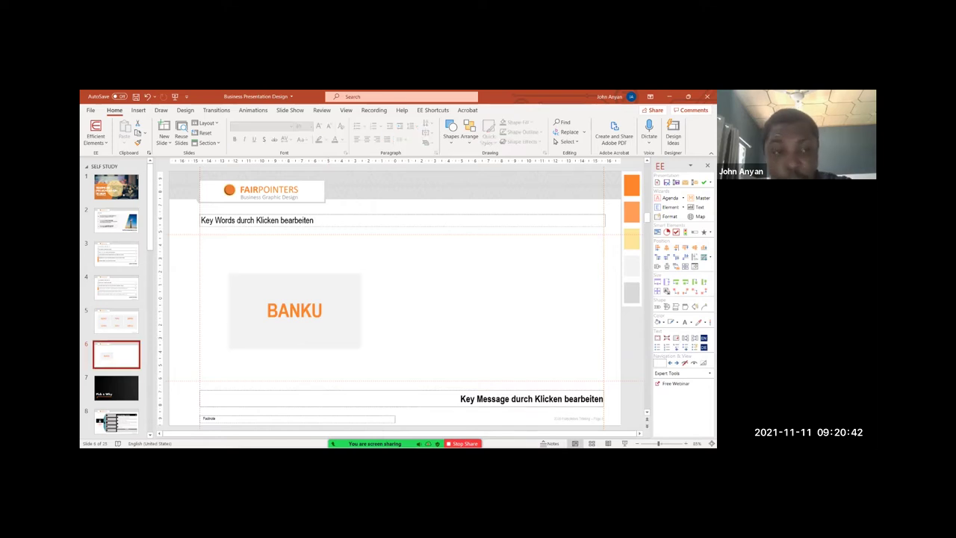
pyautogui.press('Delete')
pyautogui.click(116, 321)
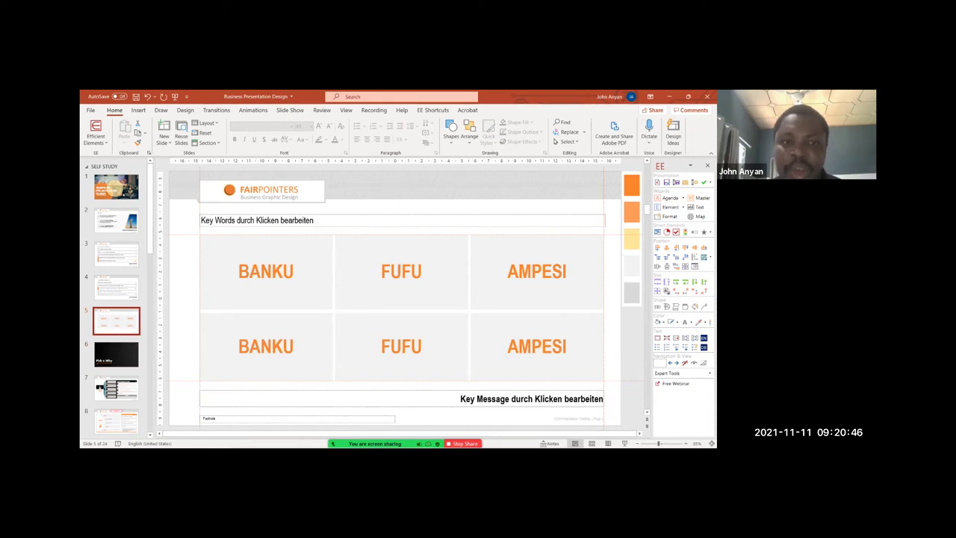
# - Try moving the three upper boxes further up together, and undo the move
pyautogui.click(267, 290)
pyautogui.keyDown('shift'); pyautogui.click(401, 290); pyautogui.keyUp('shift')
pyautogui.keyDown('shift'); pyautogui.click(537, 290); pyautogui.keyUp('shift')
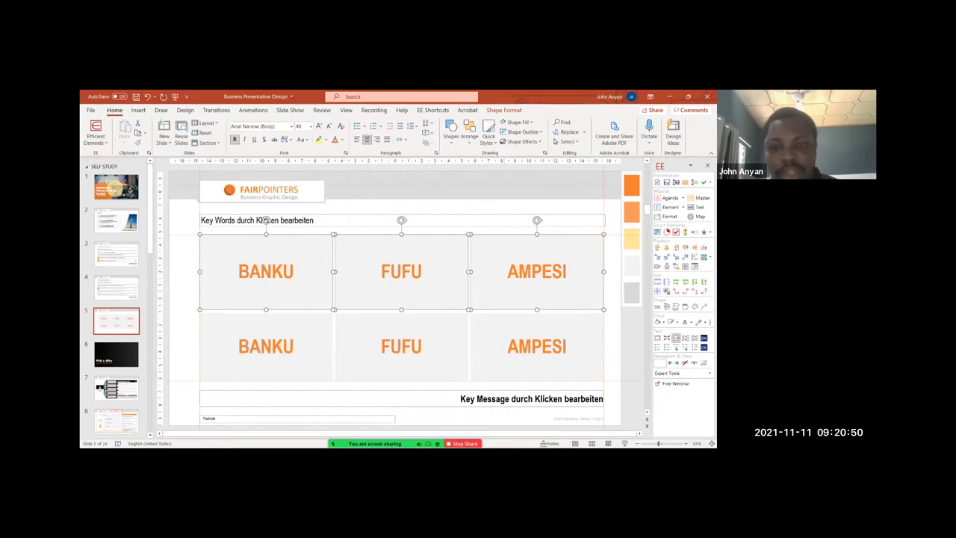
pyautogui.moveTo(537, 289); pyautogui.dragTo(537, 215)
pyautogui.hotkey('ctrl', 'z')
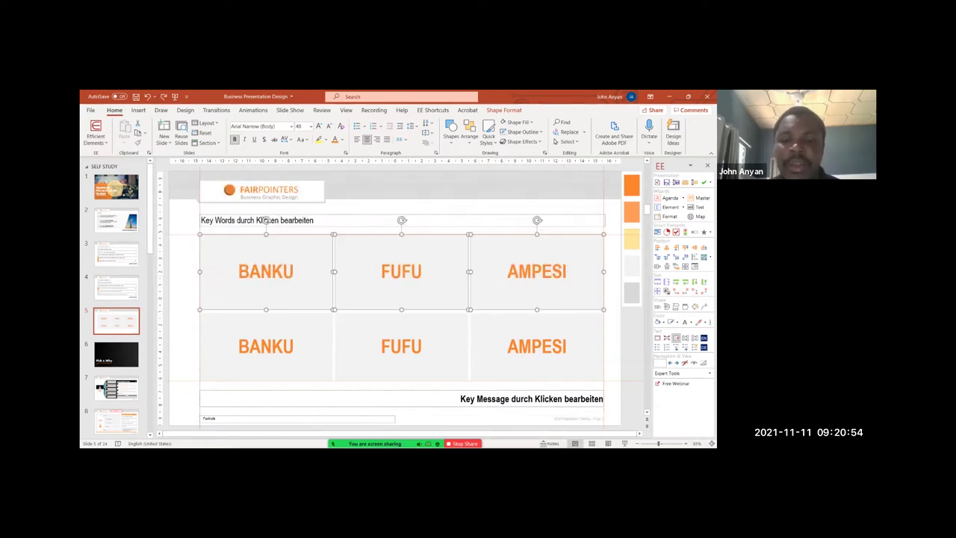
# - Clear the BANKU, FUFU and AMPESI text from the three upper boxes
pyautogui.click(284, 271)
pyautogui.hotkey('ctrl', 'a')
pyautogui.press('Delete')
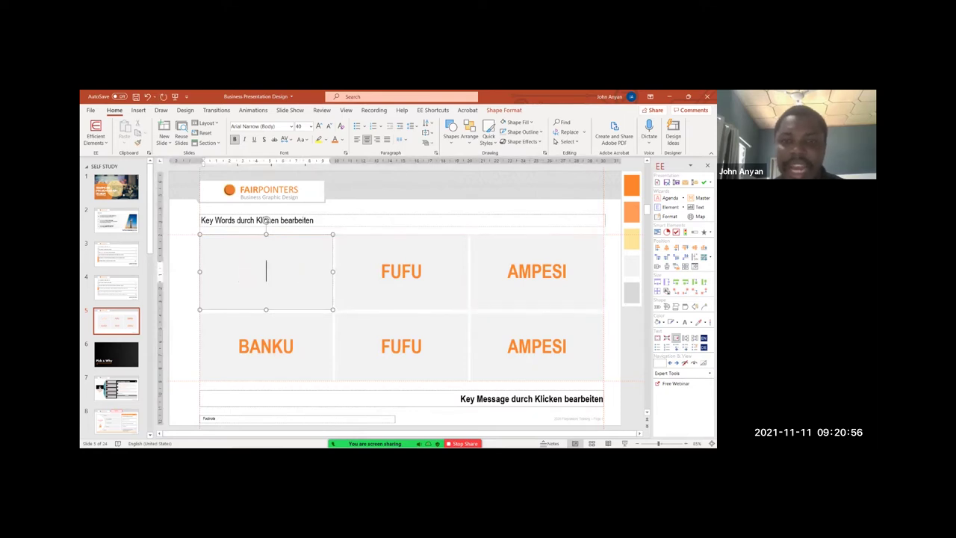
pyautogui.doubleClick(404, 271)
pyautogui.press('Delete')
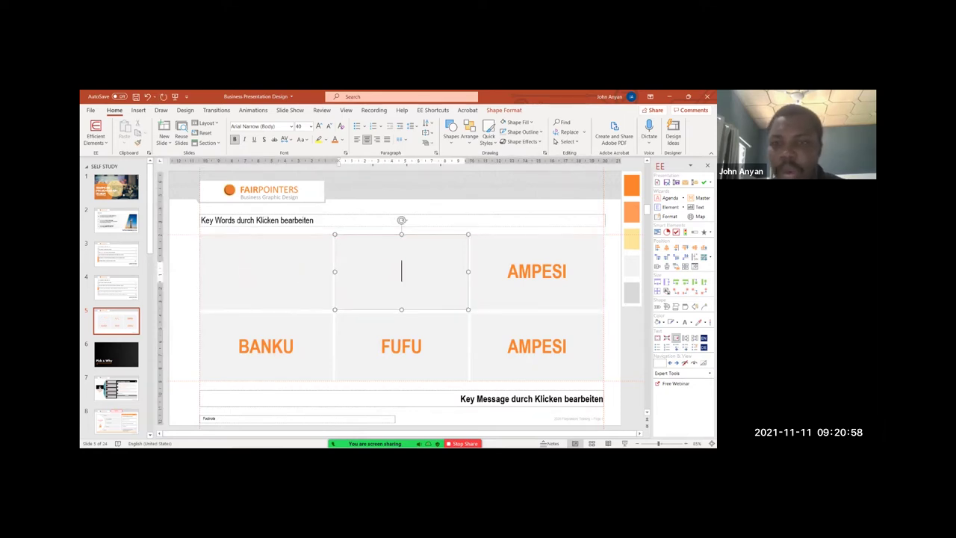
pyautogui.click(531, 272)
pyautogui.hotkey('ctrl', 'a')
pyautogui.press('BackSpace')
pyautogui.press('Escape')
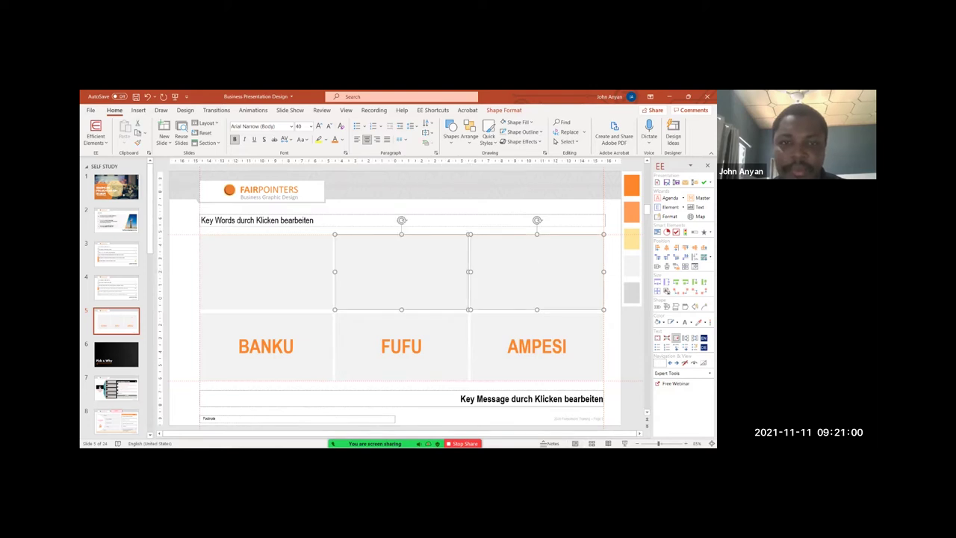
# - Try a white fill on the three empty upper boxes and undo it
pyautogui.click(520, 122)
pyautogui.click(504, 144)
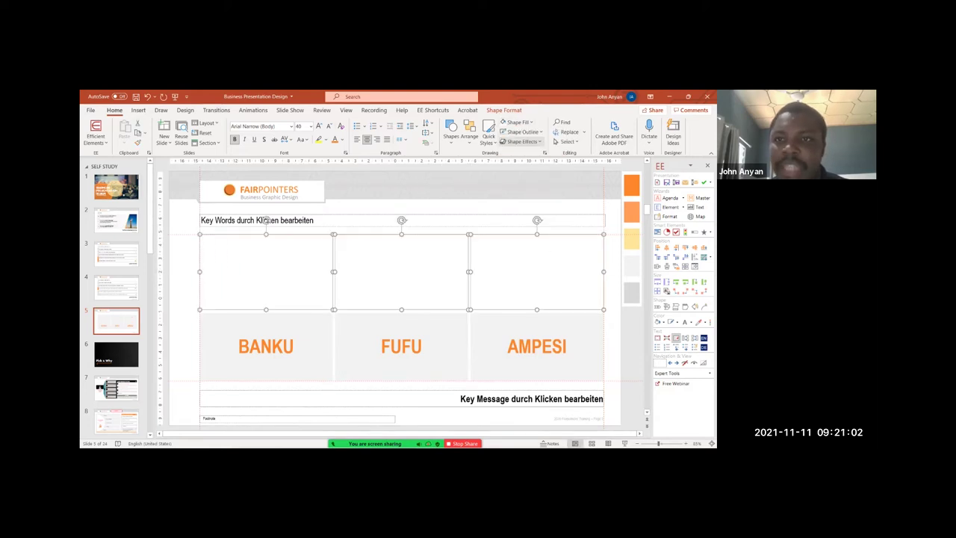
pyautogui.hotkey('ctrl', 'z')
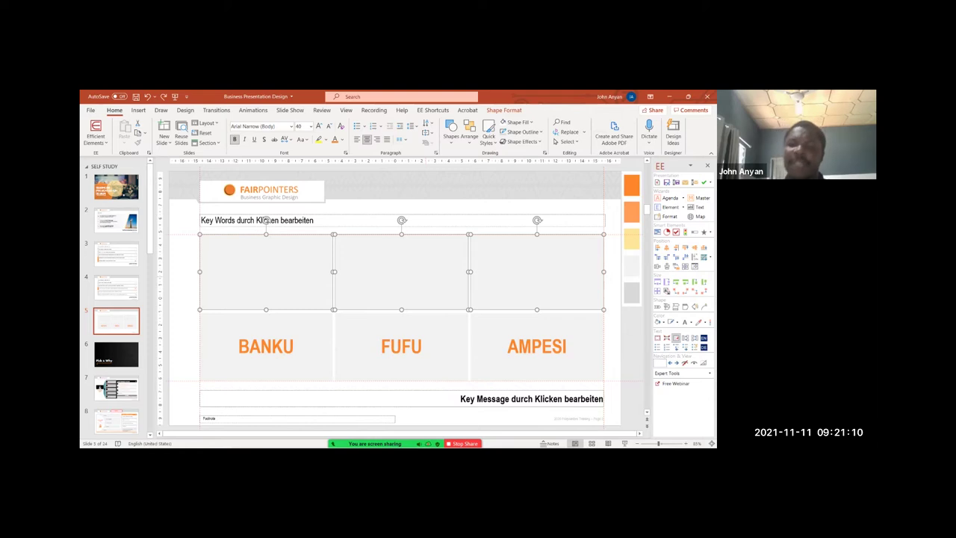
# - Fill the three empty upper boxes with white, leaving the labelled row below grey
pyautogui.click(266, 346)
pyautogui.keyDown('shift'); pyautogui.click(401, 346); pyautogui.keyUp('shift')
pyautogui.keyDown('shift'); pyautogui.click(537, 347); pyautogui.keyUp('shift')
pyautogui.click(266, 272)
pyautogui.keyDown('shift'); pyautogui.click(401, 271); pyautogui.keyUp('shift')
pyautogui.keyDown('shift'); pyautogui.click(537, 272); pyautogui.keyUp('shift')
pyautogui.click(504, 122)
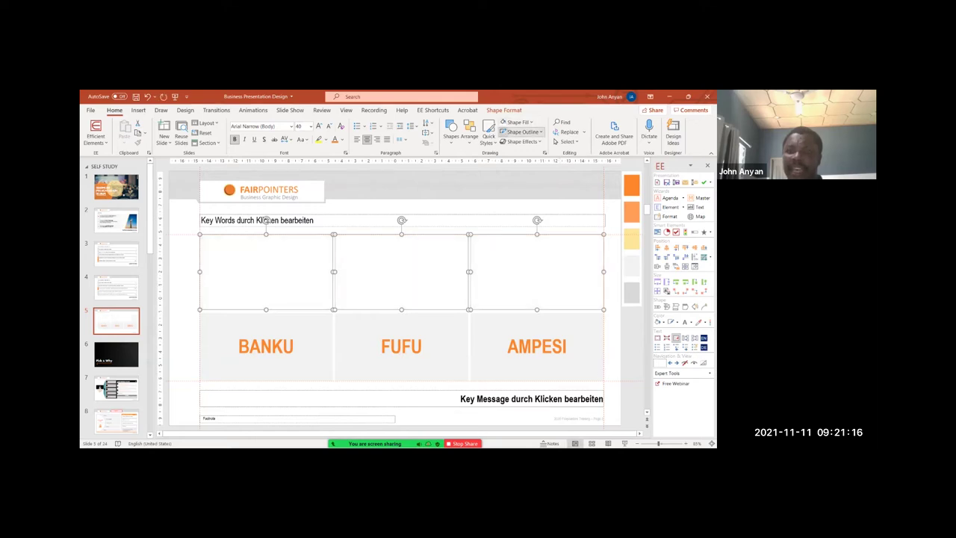
# - Give the three empty upper boxes a thin light grey outline and check slide 5 full screen
pyautogui.click(523, 132)
pyautogui.moveTo(522, 282)
pyautogui.click(605, 304)
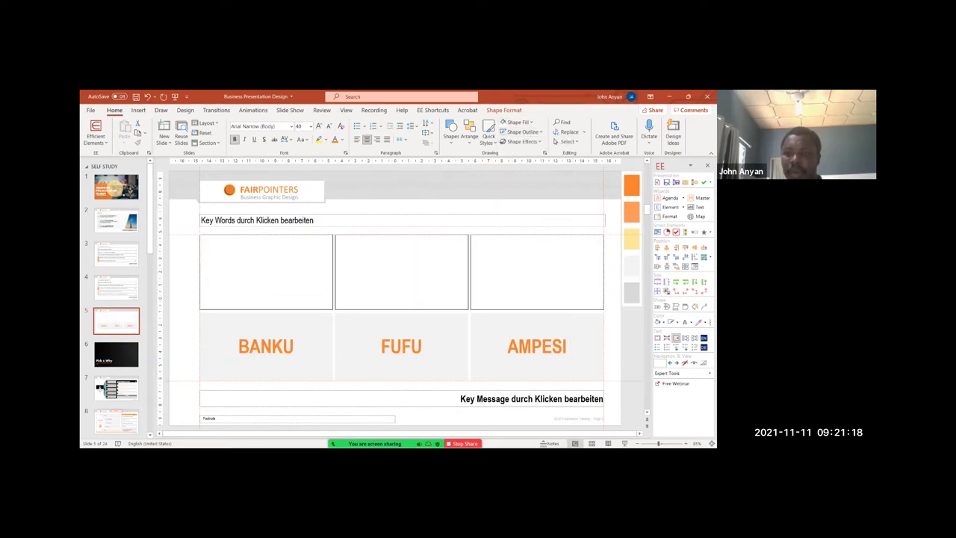
pyautogui.click(523, 131)
pyautogui.click(502, 169)
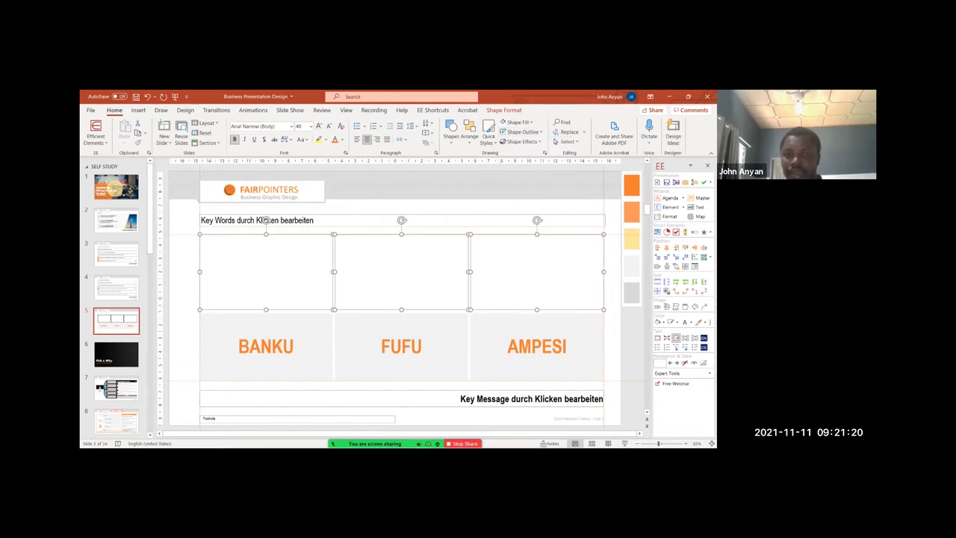
pyautogui.hotkey('shift', 'F5')
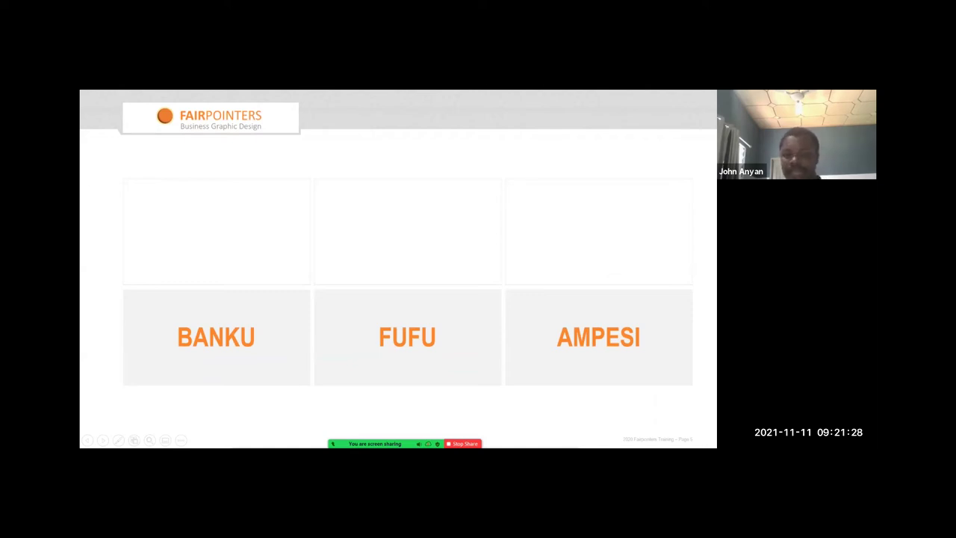
pyautogui.press('Escape')
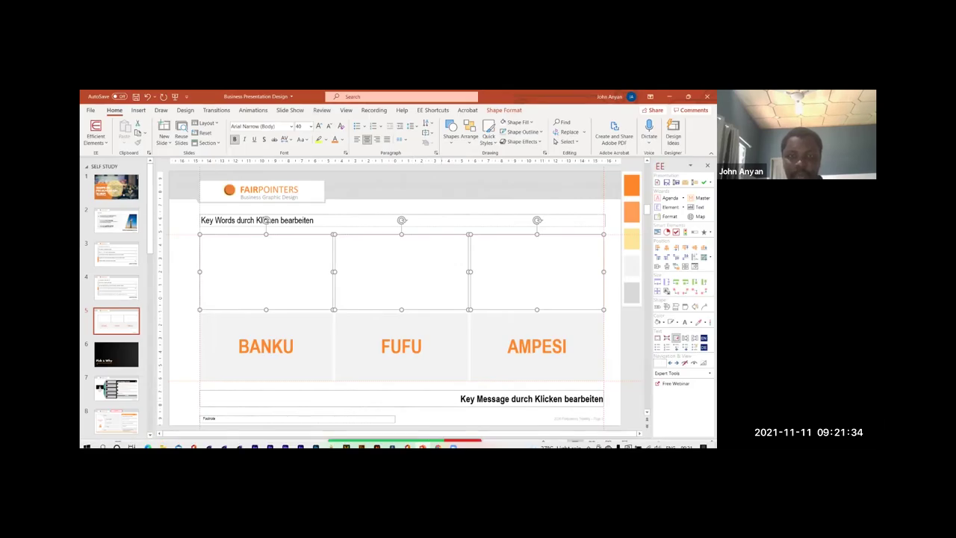
# - Switch to Chrome, search Google Images for "banku" in a new tab and look through the pictures of the dish
pyautogui.hotkey('alt', 'Tab')
pyautogui.hotkey('ctrl', 't')
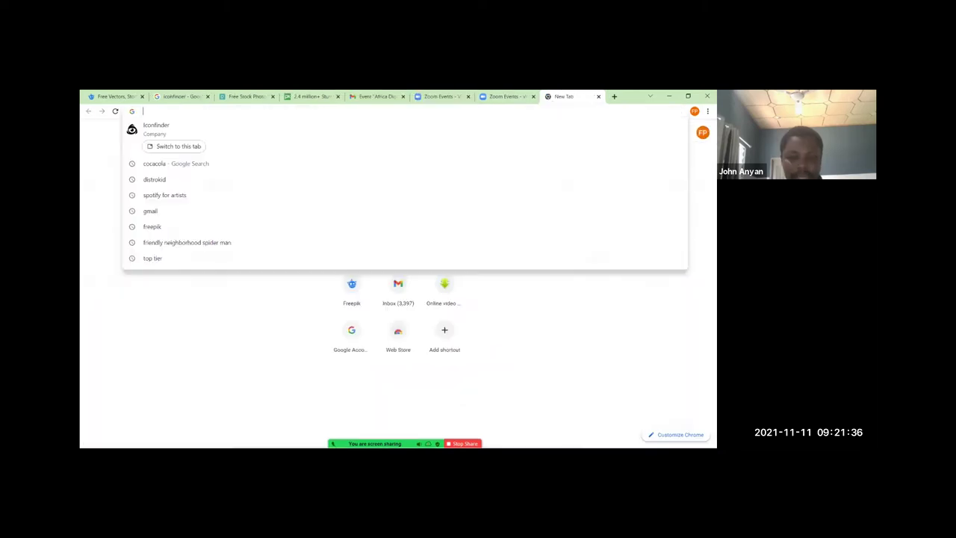
pyautogui.write('banku')
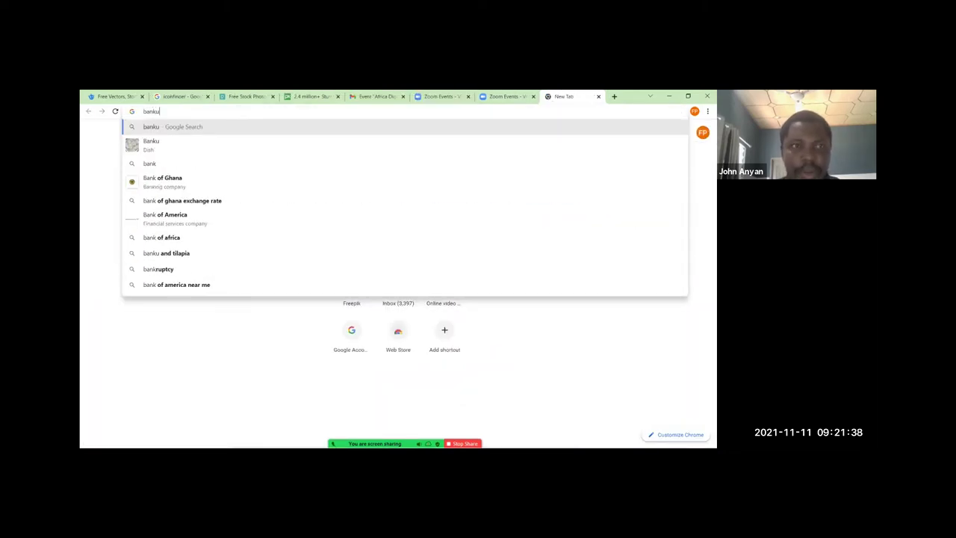
pyautogui.press('Return')
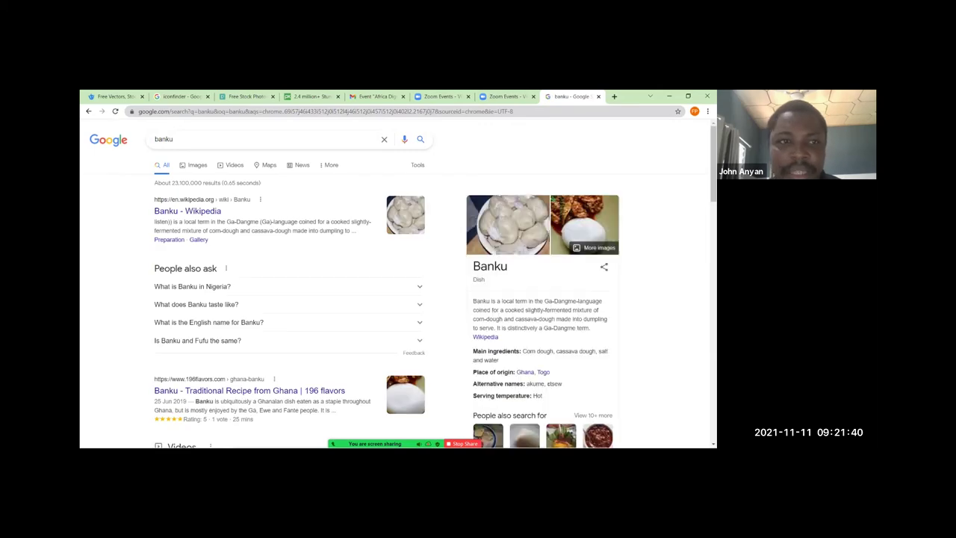
pyautogui.click(197, 165)
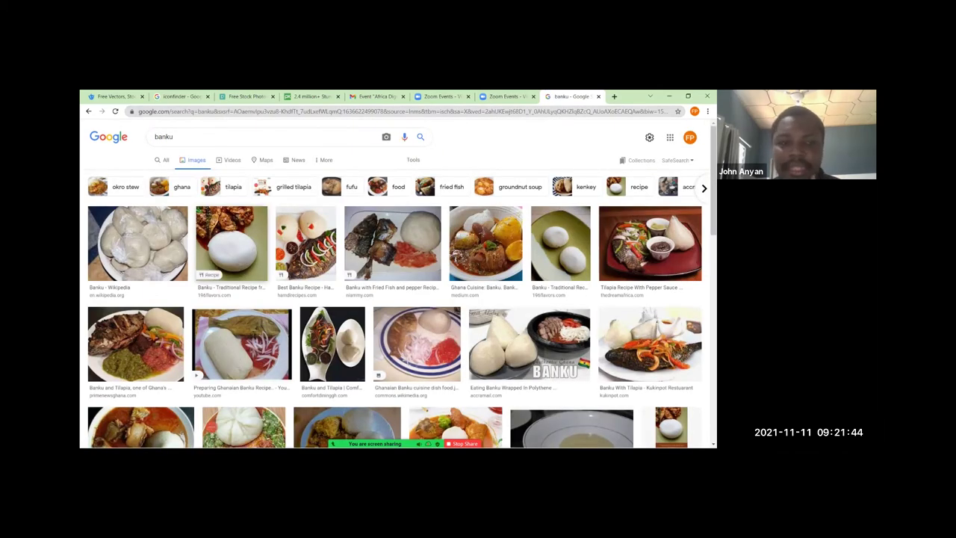
pyautogui.scroll(-1, 241, 329)
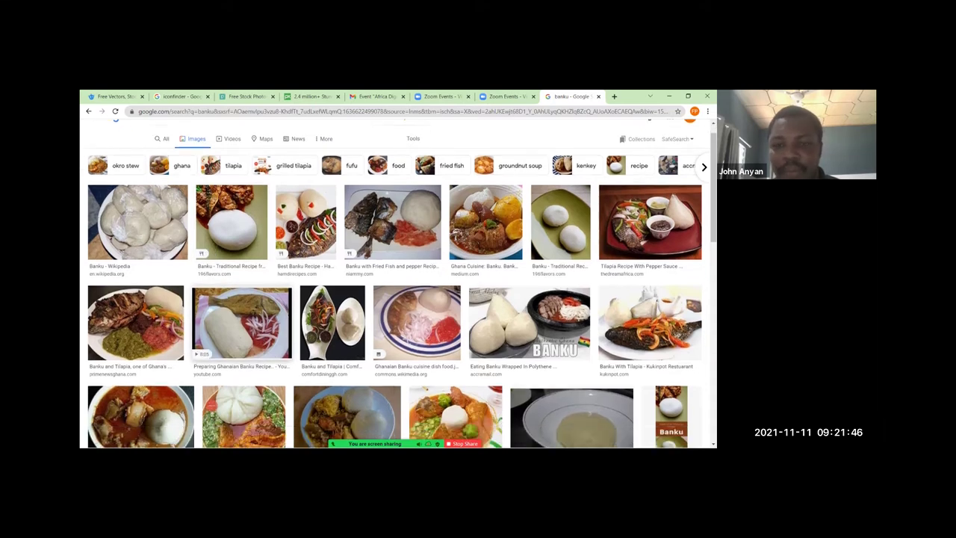
pyautogui.scroll(-2, 242, 321)
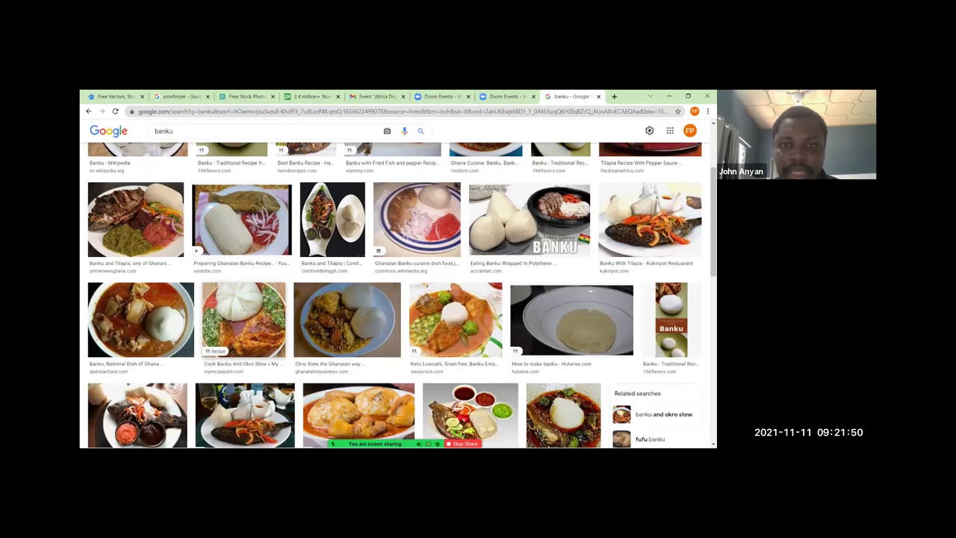
pyautogui.scroll(2, 523, 321)
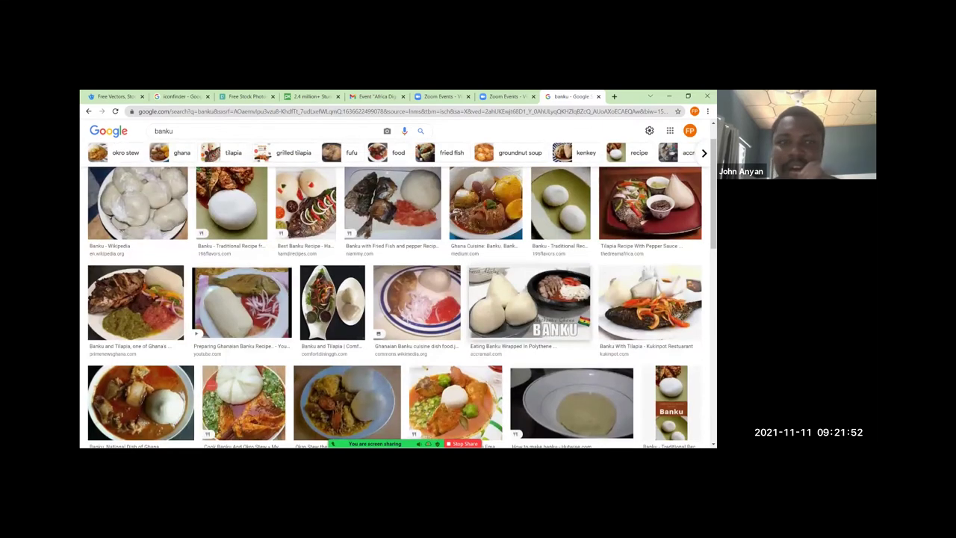
pyautogui.scroll(1, 523, 306)
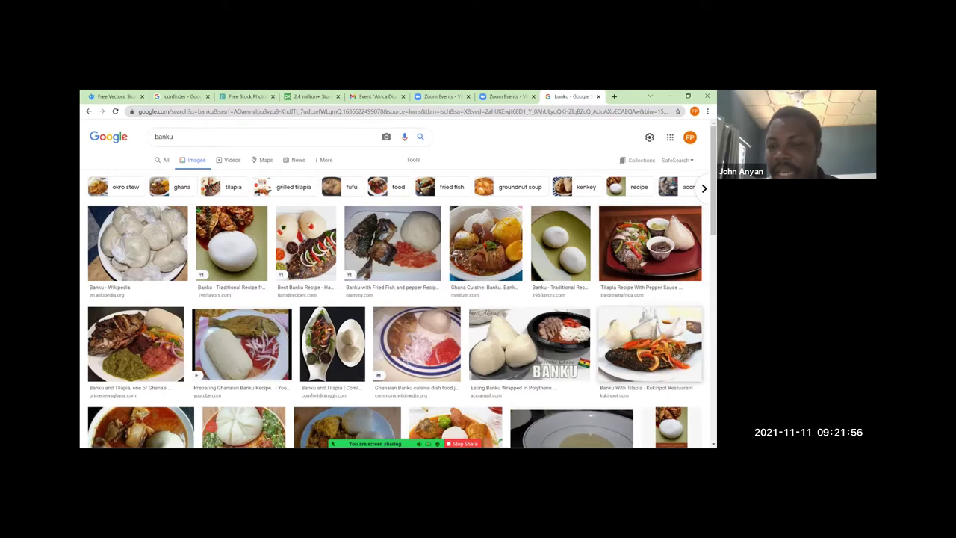
# - Copy the "Banku With Tilapia - Kukinpot Restuarant" picture from the image results and switch back to PowerPoint
pyautogui.click(650, 343)
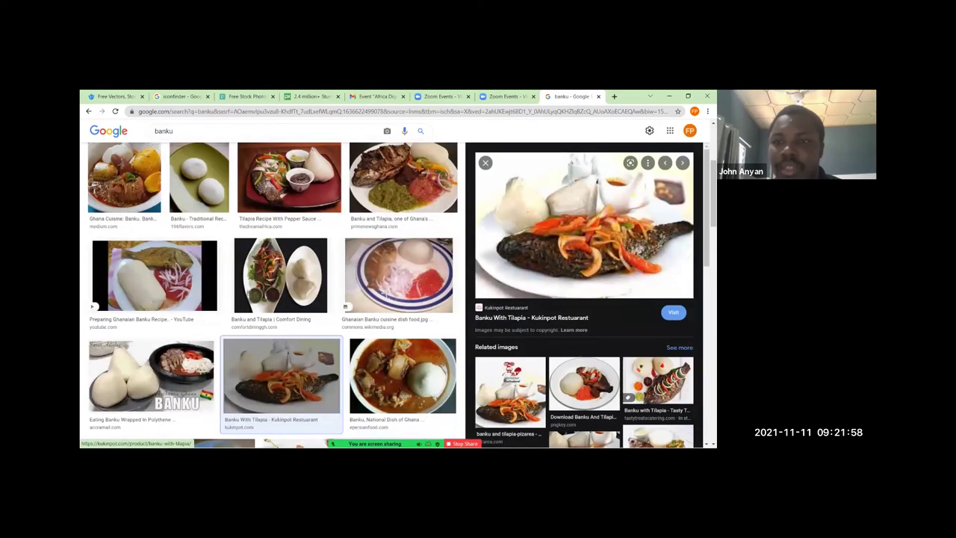
pyautogui.rightClick(614, 223)
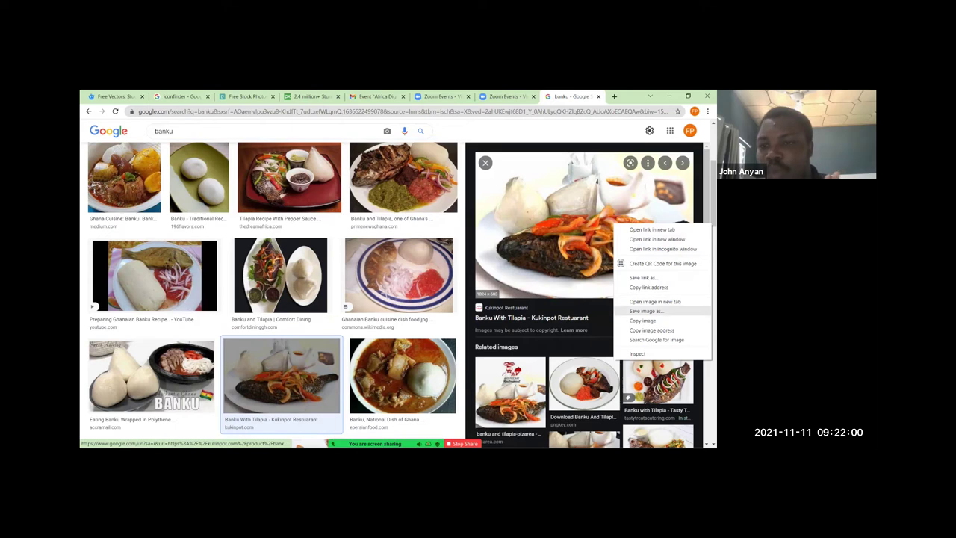
pyautogui.click(643, 320)
pyautogui.click(668, 96)
# - Paste the dish picture on slide 5, shrink it to fit inside the box above BANKU and centre it in that box
pyautogui.hotkey('ctrl', 'v')
pyautogui.scroll(-2, 483, 248)
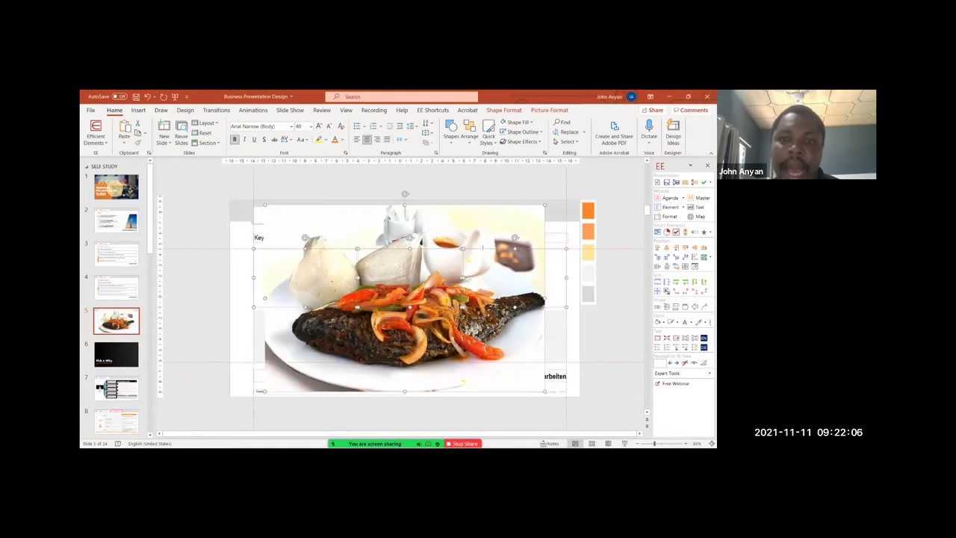
pyautogui.moveTo(545, 391); pyautogui.dragTo(335, 301)
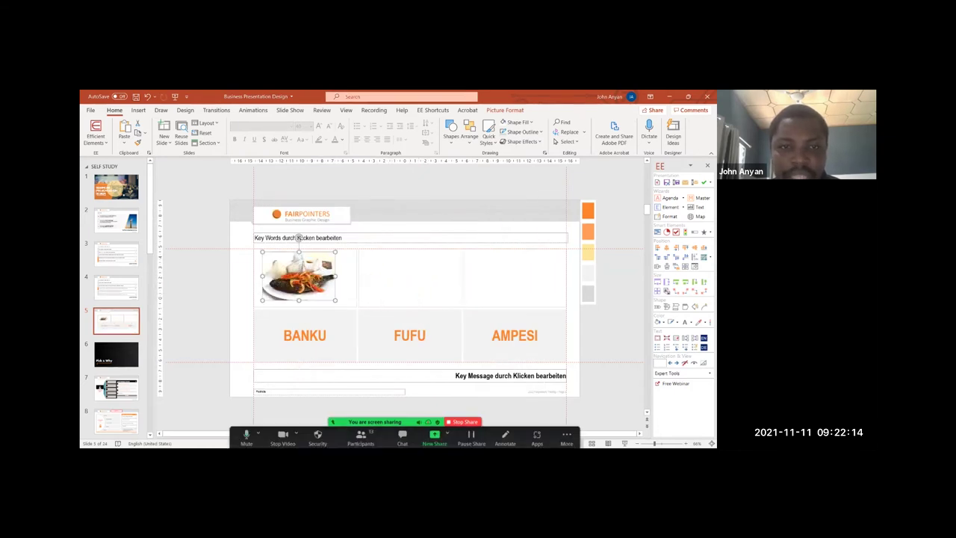
pyautogui.keyDown('shift'); pyautogui.click(346, 296); pyautogui.keyUp('shift')
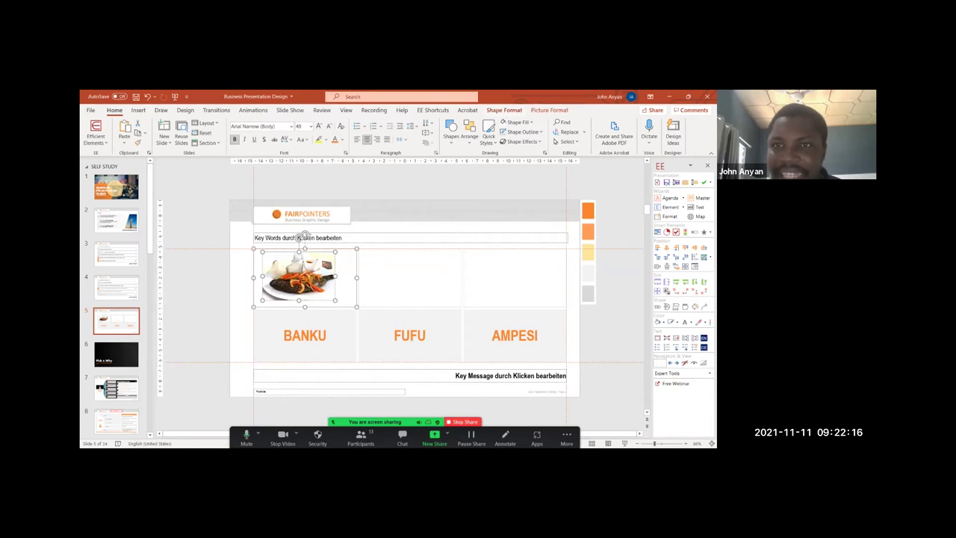
pyautogui.click(667, 247)
pyautogui.click(696, 247)
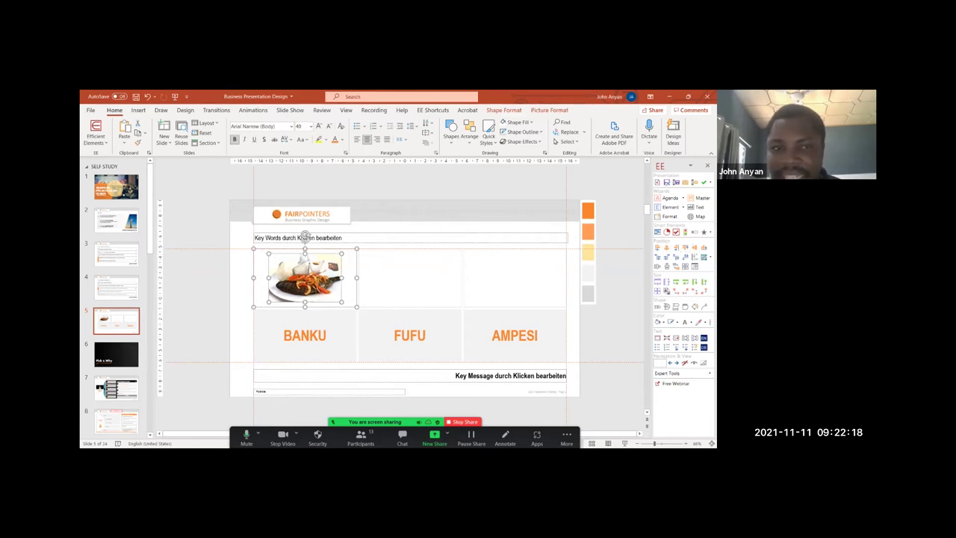
pyautogui.press('Escape')
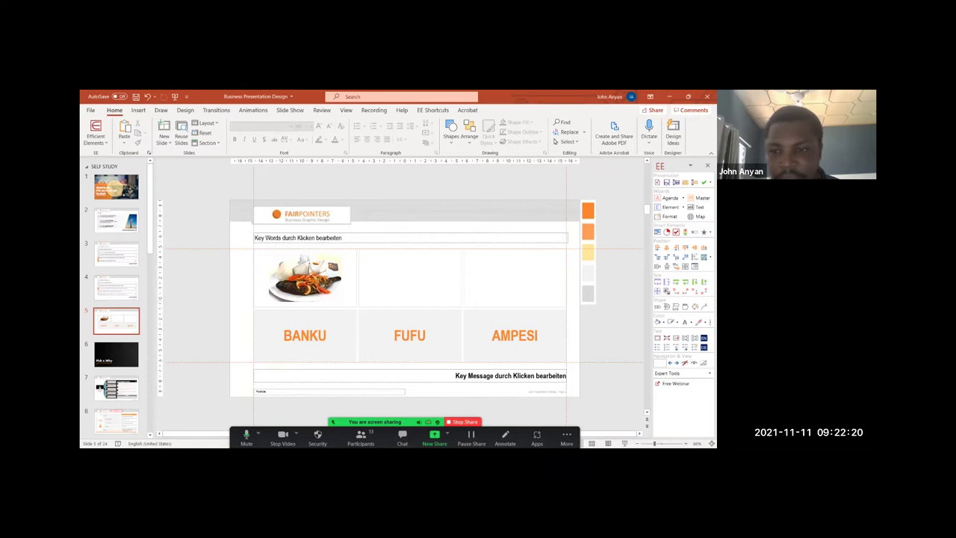
# - Fill the box behind the dish picture with light grey
pyautogui.click(349, 293)
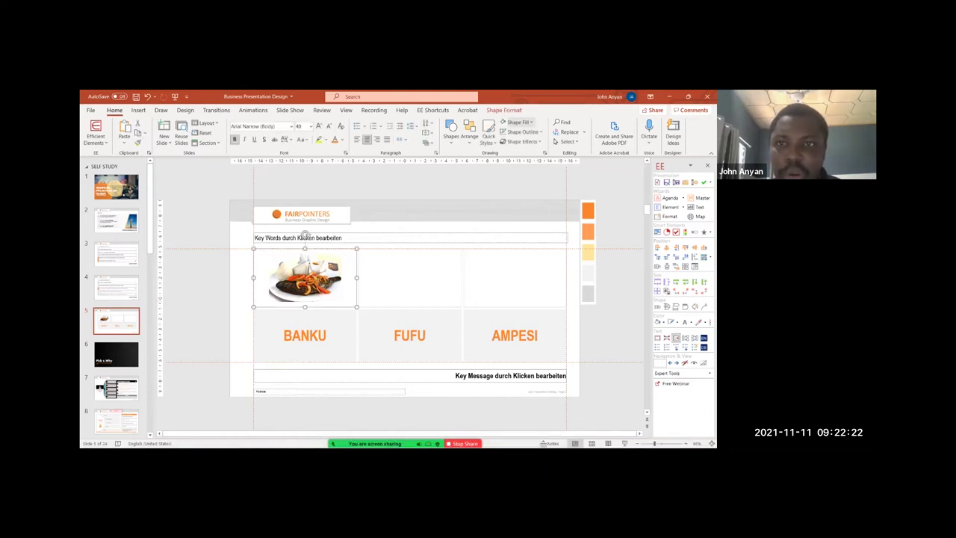
pyautogui.click(531, 122)
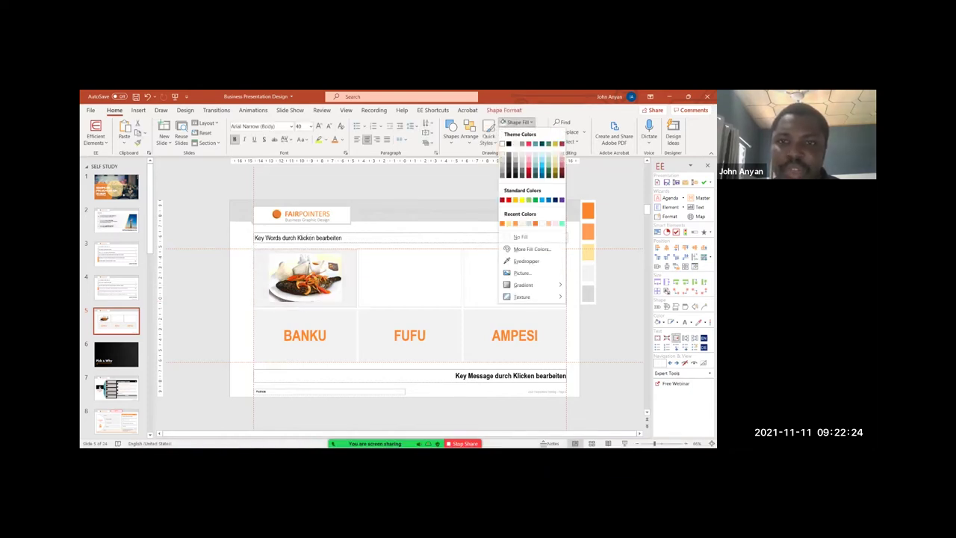
pyautogui.click(522, 224)
pyautogui.scroll(2, 439, 298)
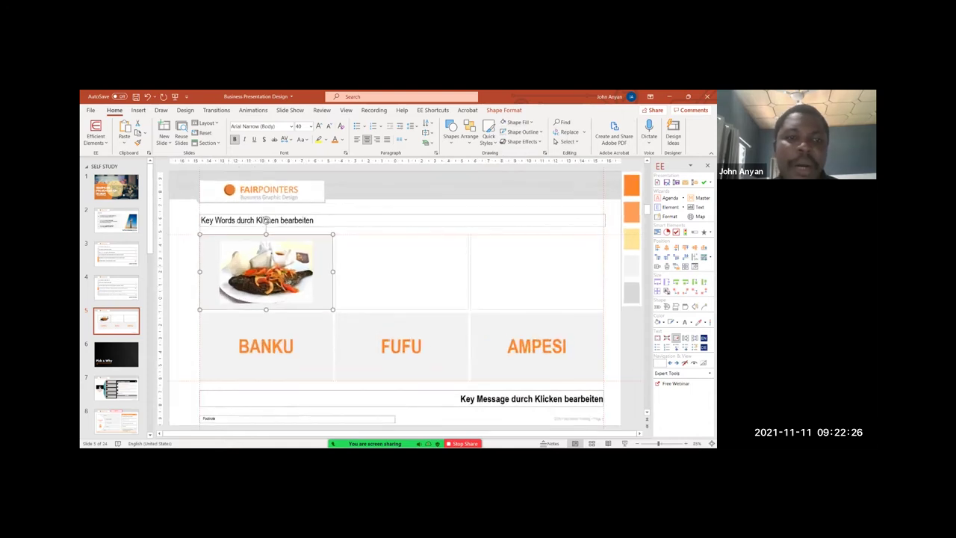
# - Set the fill of the box behind the dish picture back to white
pyautogui.click(266, 272)
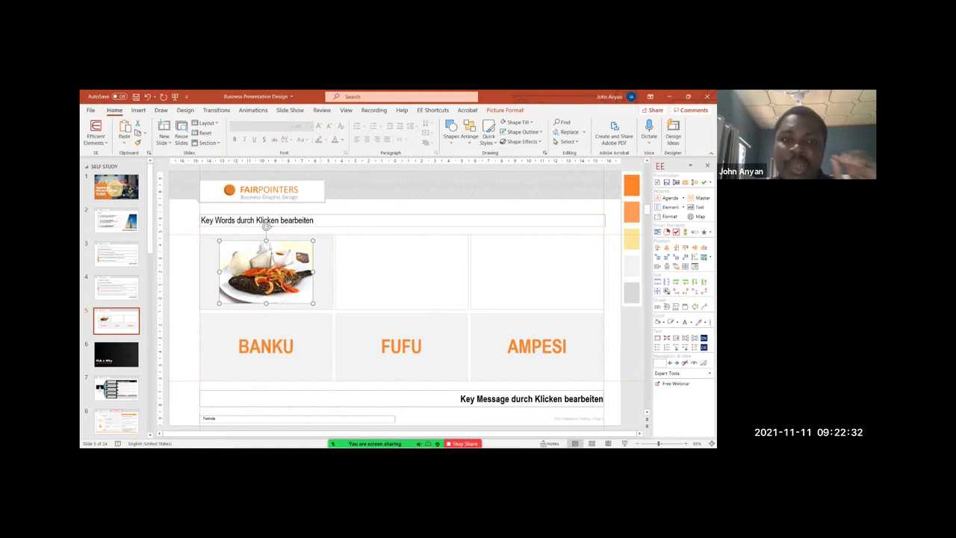
pyautogui.click(266, 224)
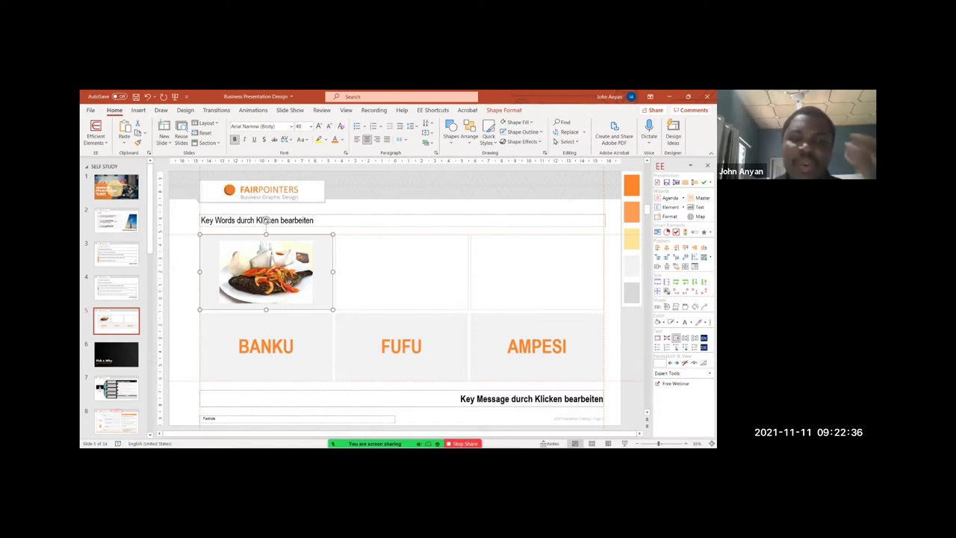
pyautogui.click(266, 272)
pyautogui.click(323, 272)
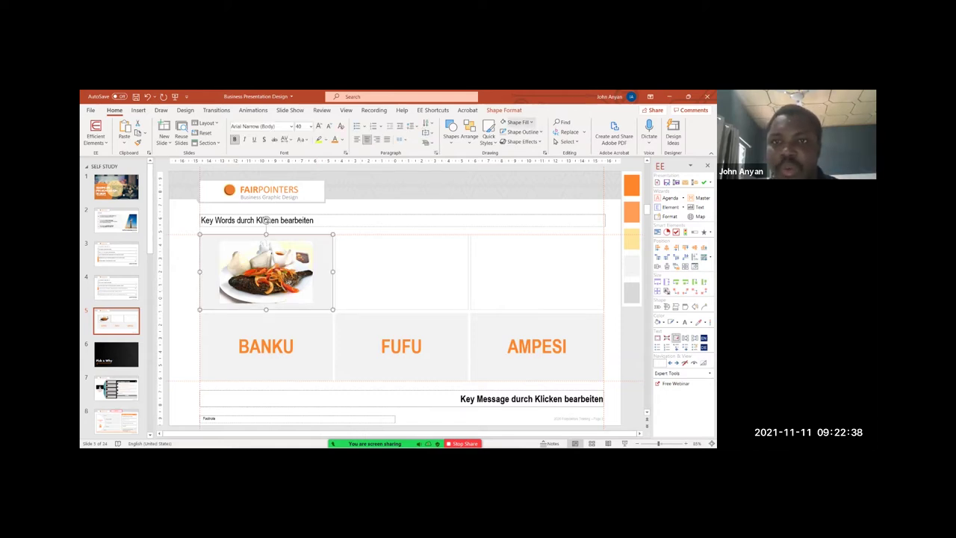
pyautogui.click(517, 122)
pyautogui.click(502, 144)
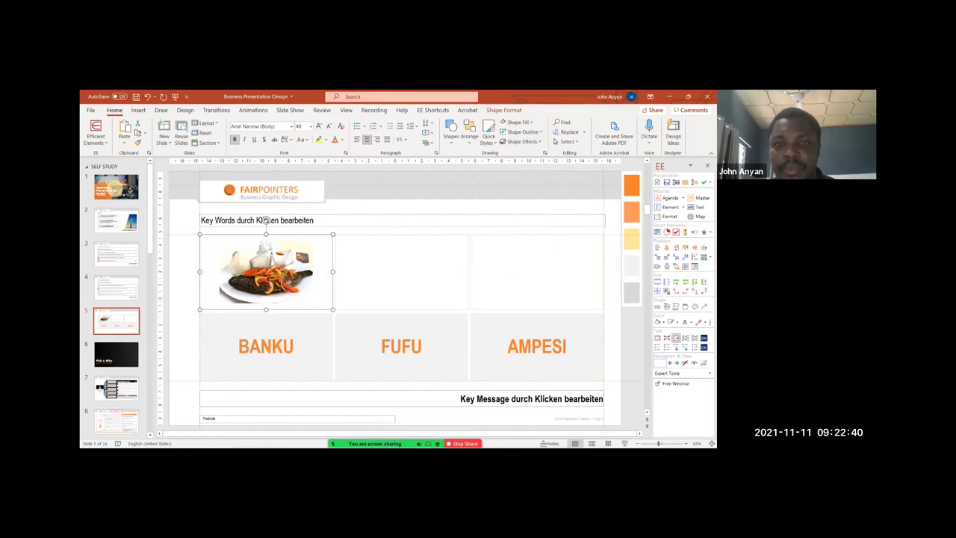
# - Check slide 5 full screen with the dish picture inside the box above BANKU
pyautogui.moveTo(439, 446)
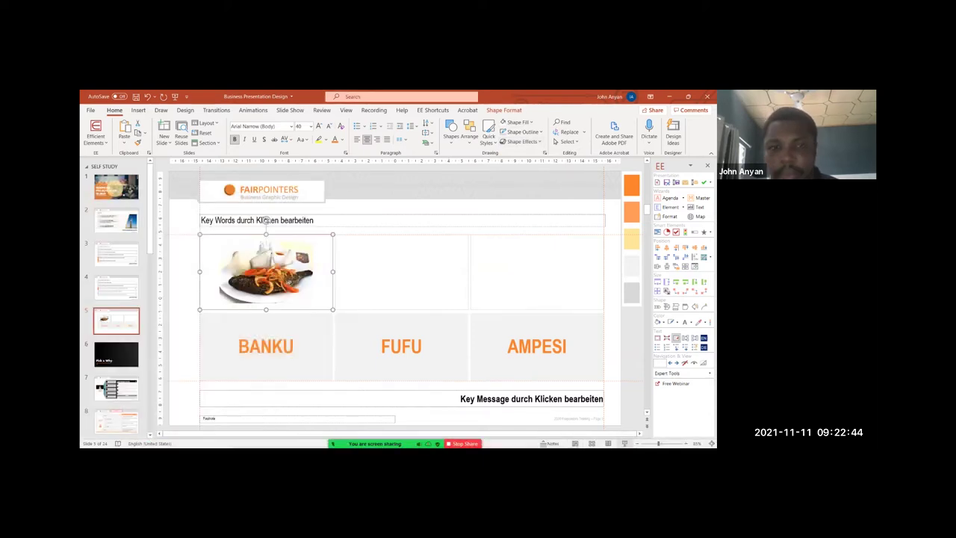
pyautogui.hotkey('shift', 'F5')
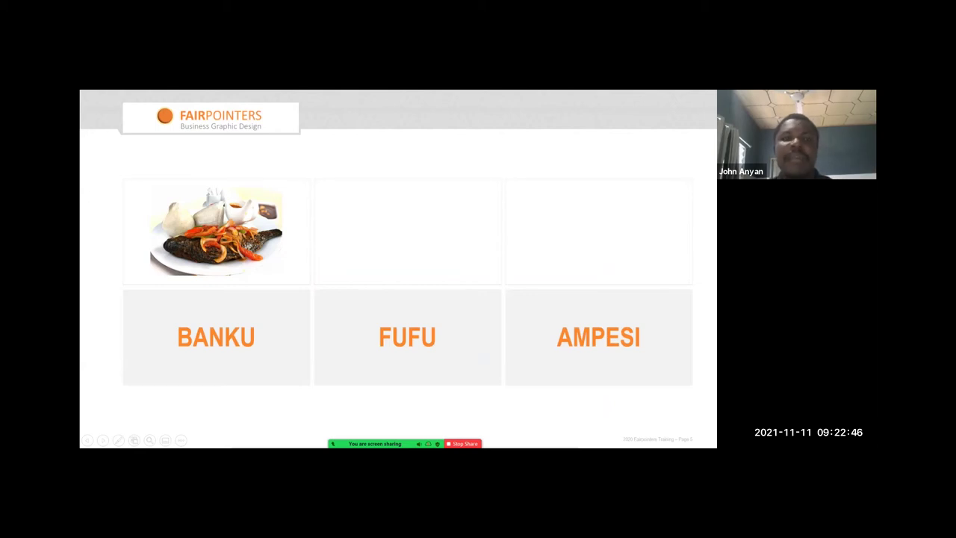
pyautogui.press('Escape')
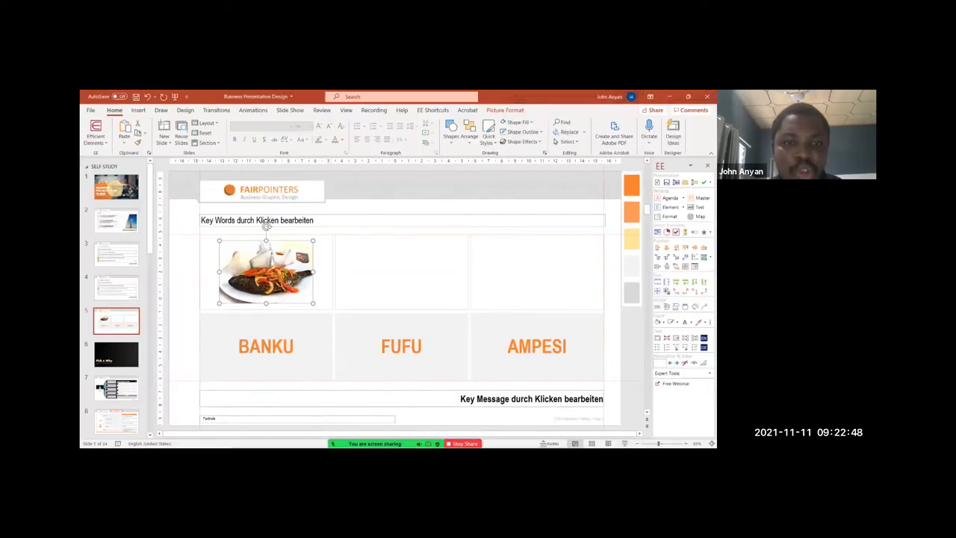
# - Try enlarging the dish picture to the full height of its box, delete it, and undo a fresh paste
pyautogui.moveTo(313, 304); pyautogui.dragTo(322, 309)
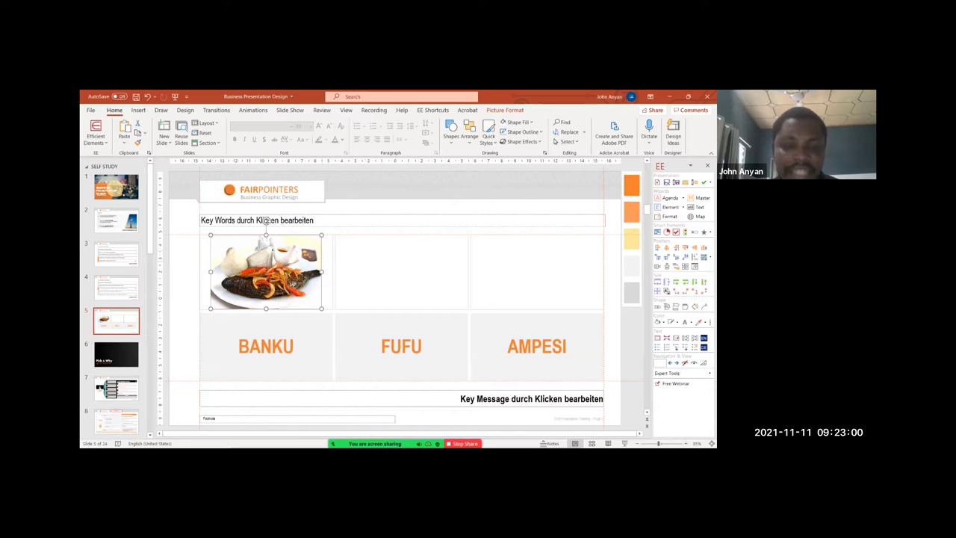
pyautogui.press('Delete')
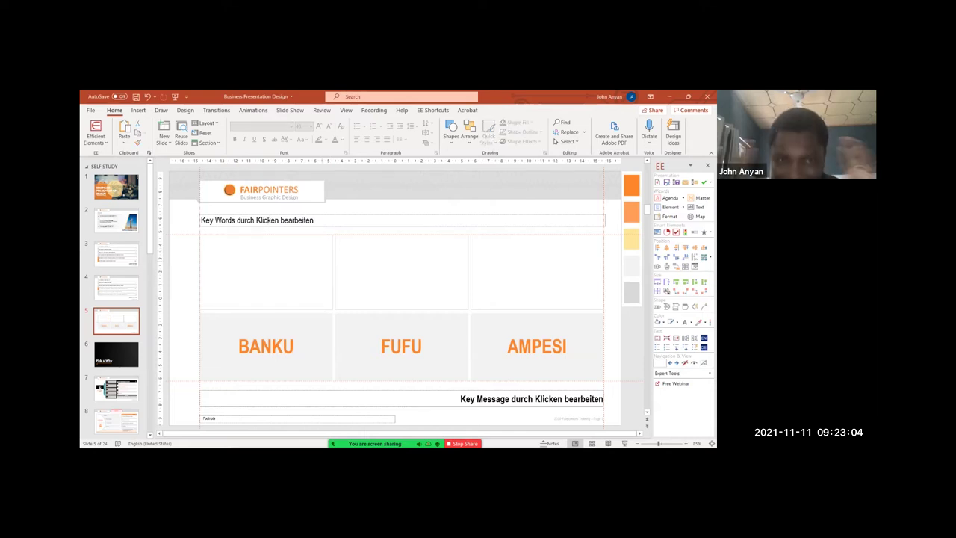
pyautogui.click(266, 238)
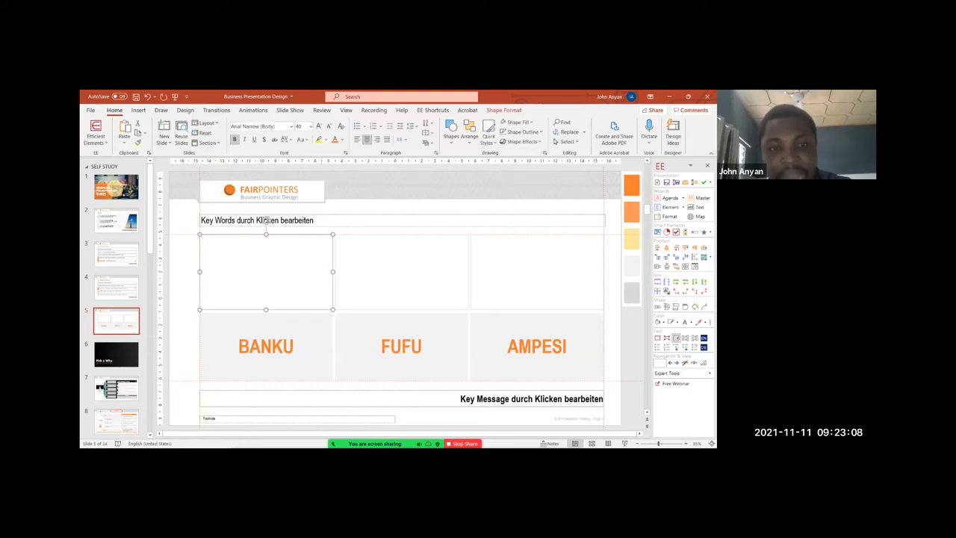
pyautogui.hotkey('ctrl', 'v')
pyautogui.hotkey('ctrl', 'z')
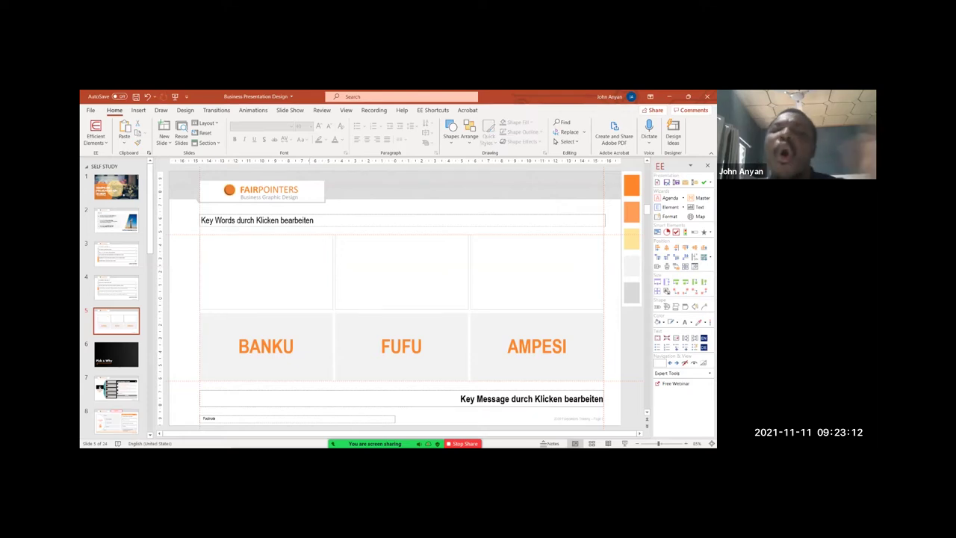
# - Give the box above BANKU a picture fill using the copied dish image from the clipboard
pyautogui.click(256, 273)
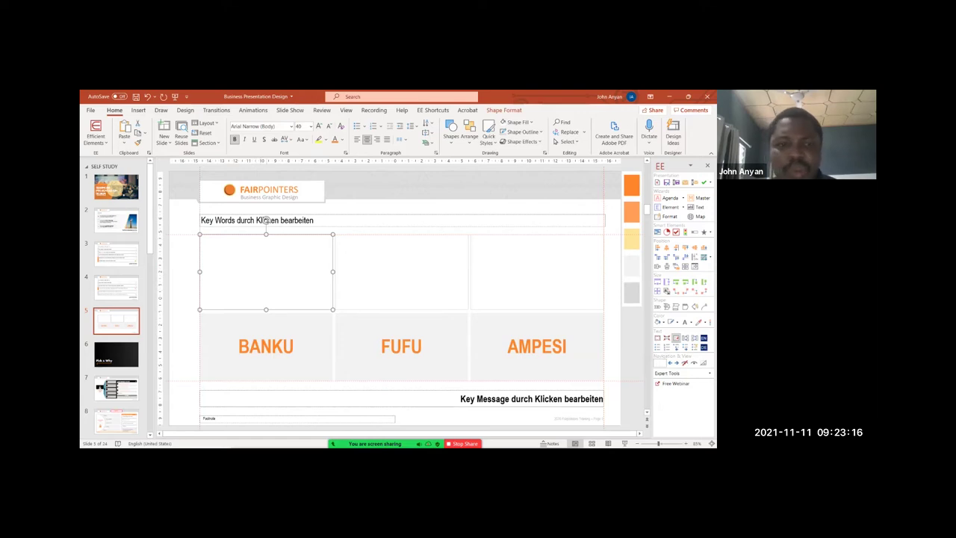
pyautogui.rightClick(266, 220)
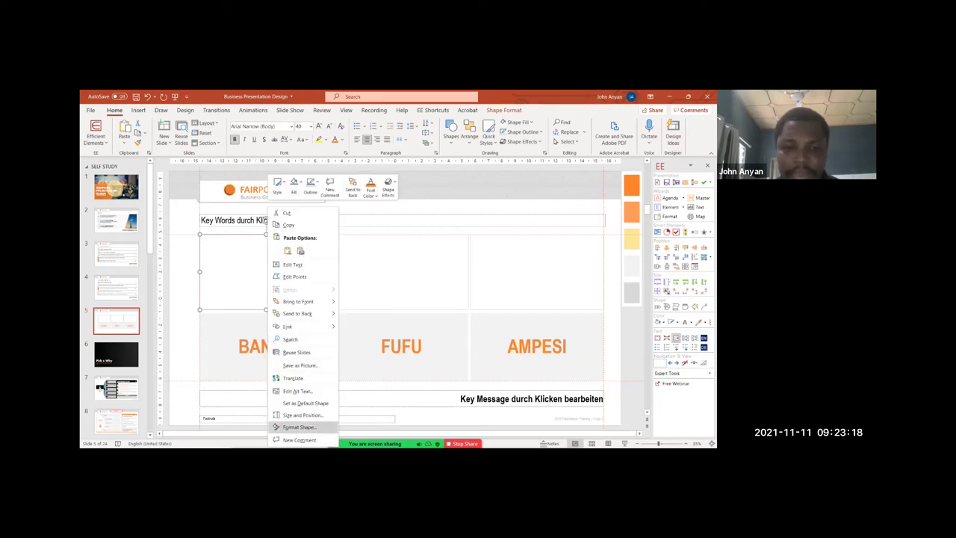
pyautogui.press('Escape')
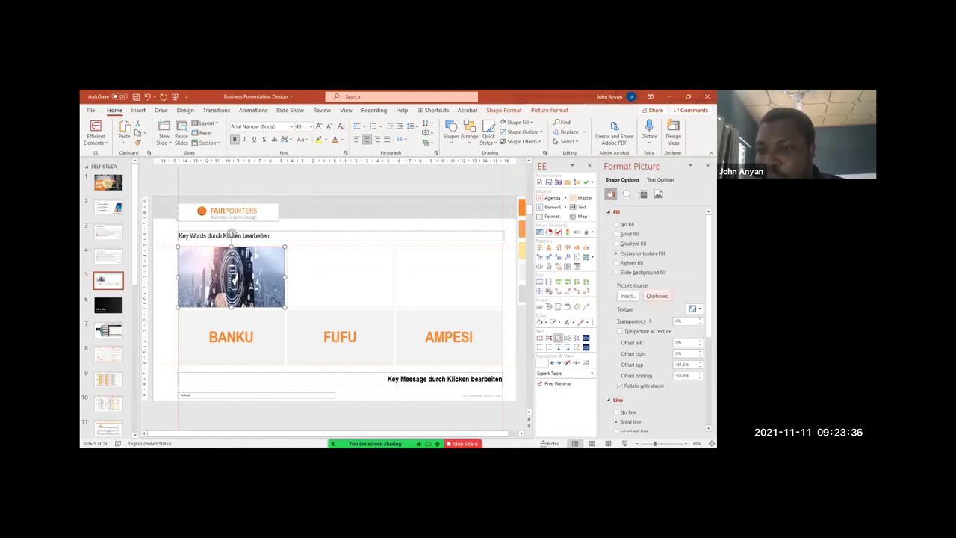
pyautogui.click(657, 295)
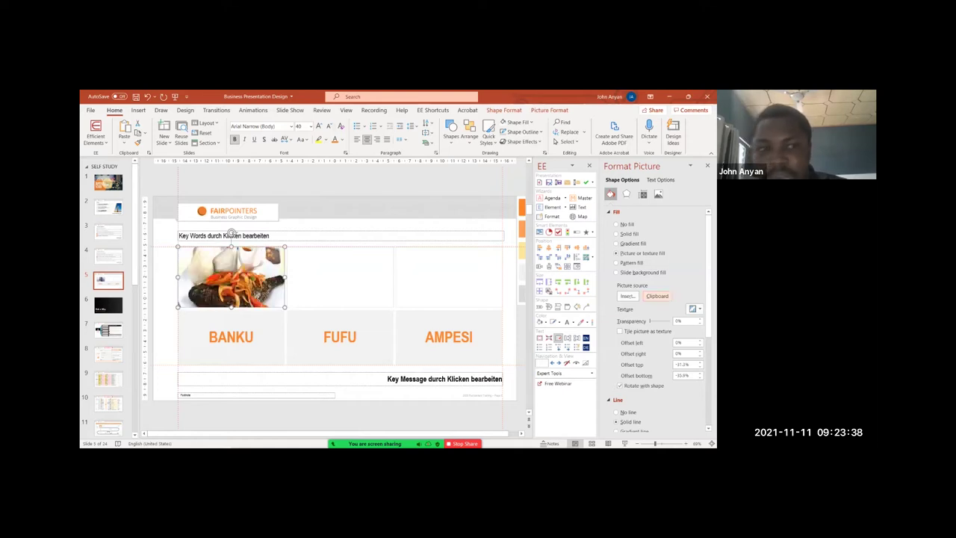
pyautogui.press('Escape')
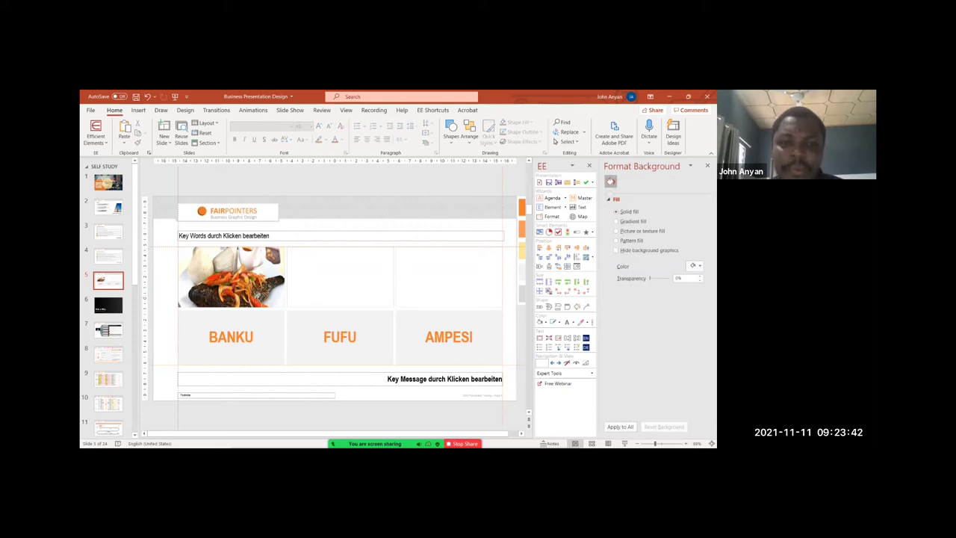
# - Apply the crop Fill option to the dish picture in the box above BANKU and check slide 5 full screen
pyautogui.click(232, 254)
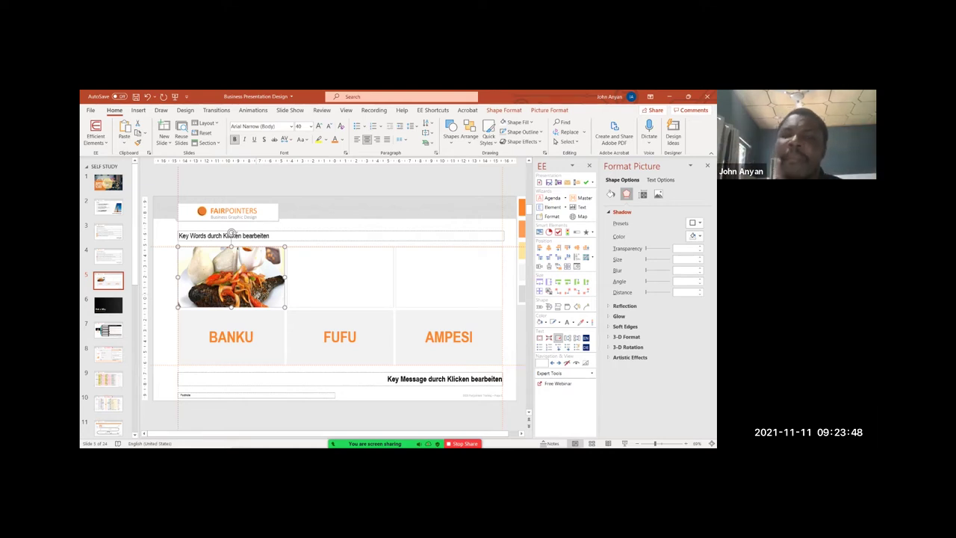
pyautogui.click(549, 109)
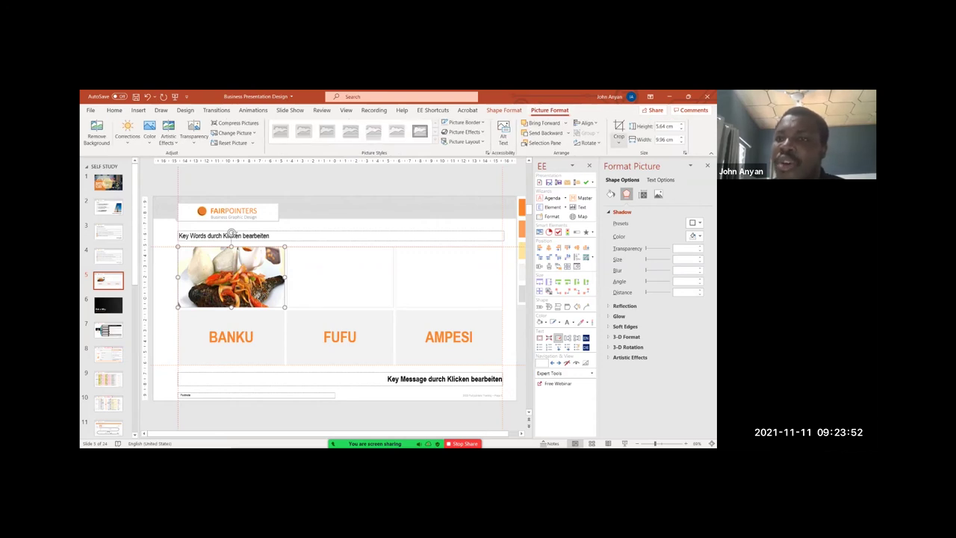
pyautogui.click(618, 139)
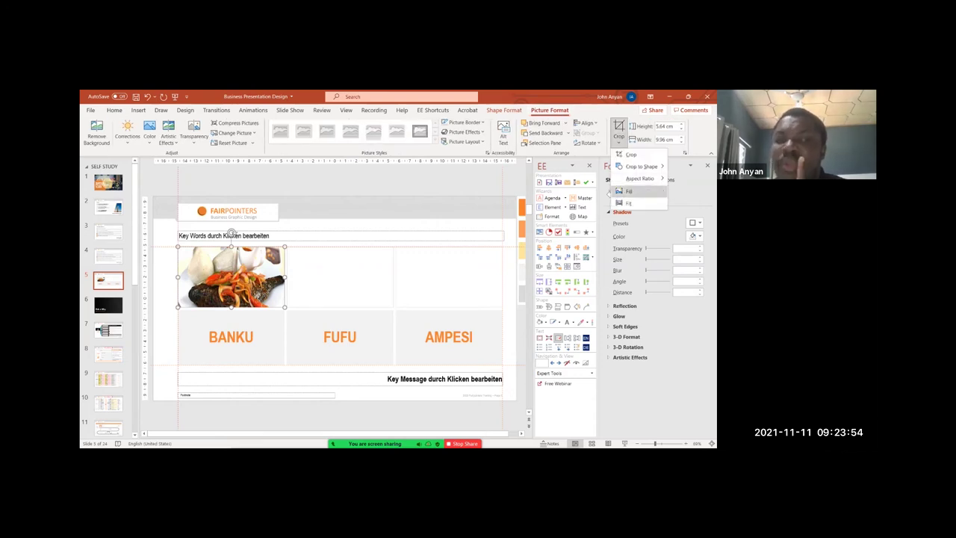
pyautogui.click(628, 191)
pyautogui.click(448, 181)
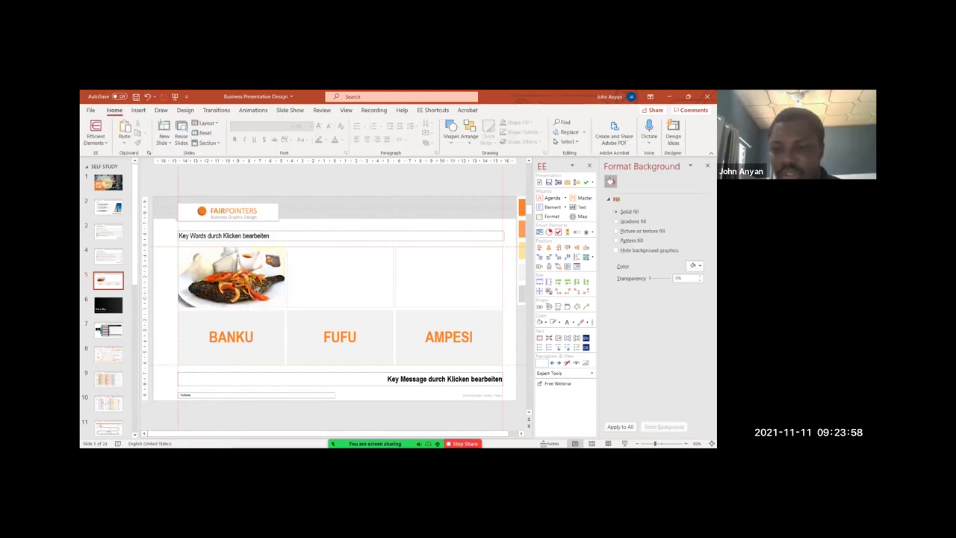
pyautogui.hotkey('shift', 'F5')
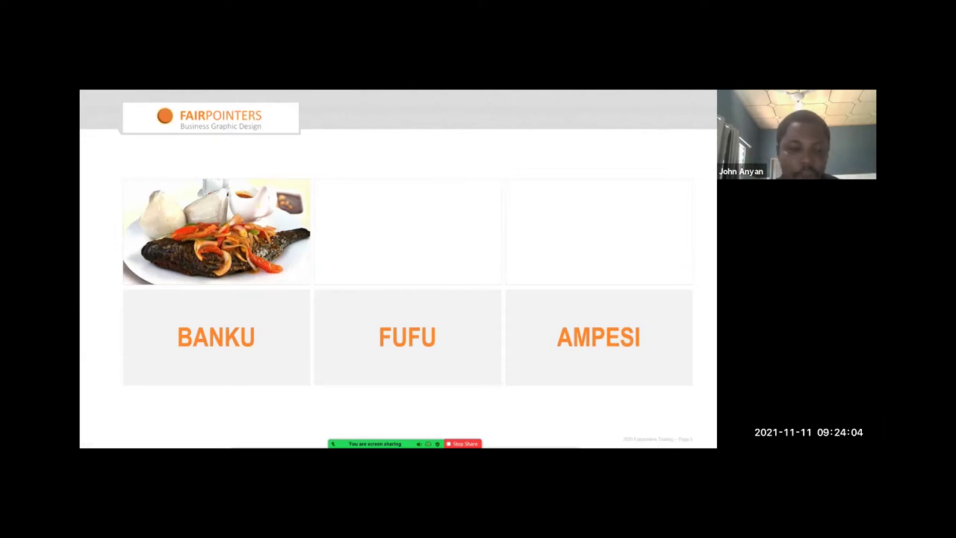
pyautogui.press('Escape')
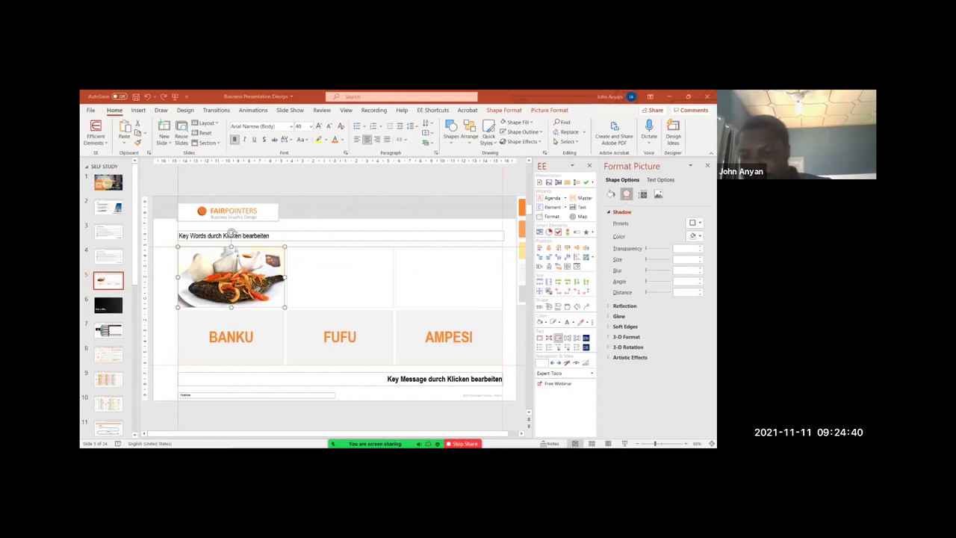
# - Present the "Pick & Why" slide full screen and advance to the Leadership Traits slide
pyautogui.click(448, 276)
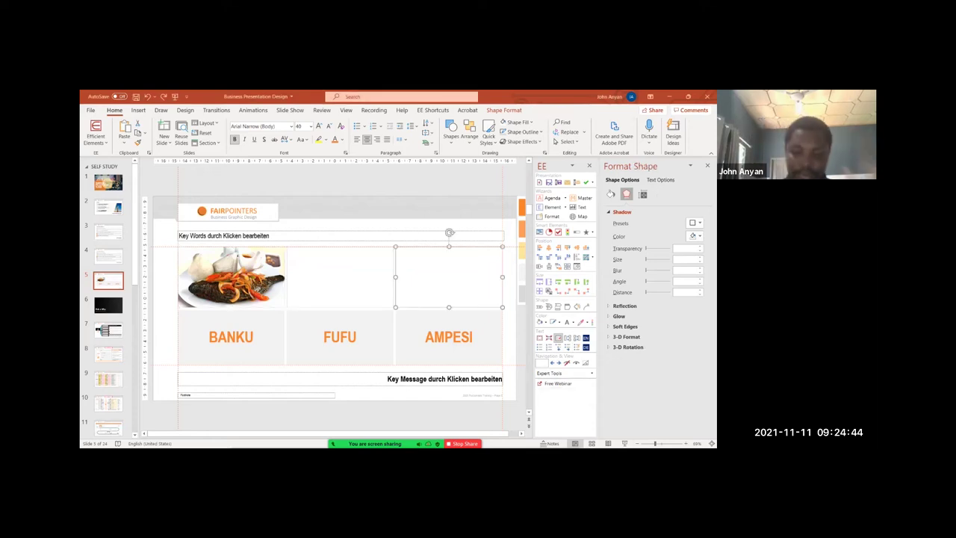
pyautogui.hotkey('alt', 'Tab')
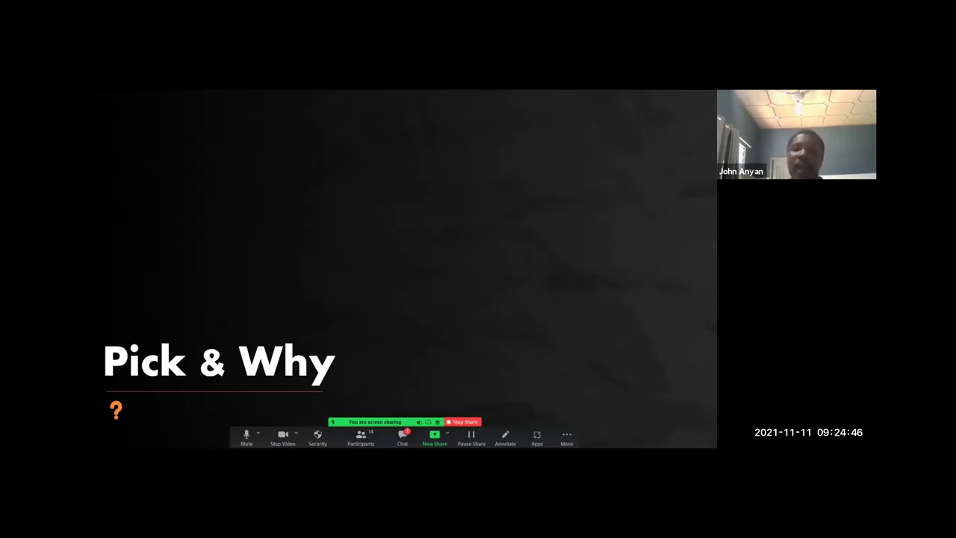
pyautogui.press('Right')
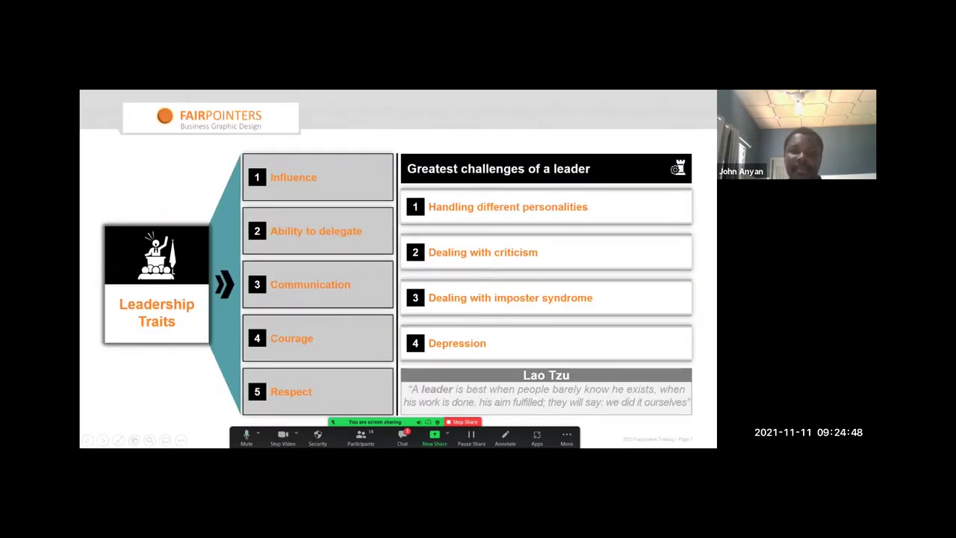
# - Leave the slide show and present again full screen from the Leadership Traits slide
pyautogui.press('Right')
pyautogui.press('Right')
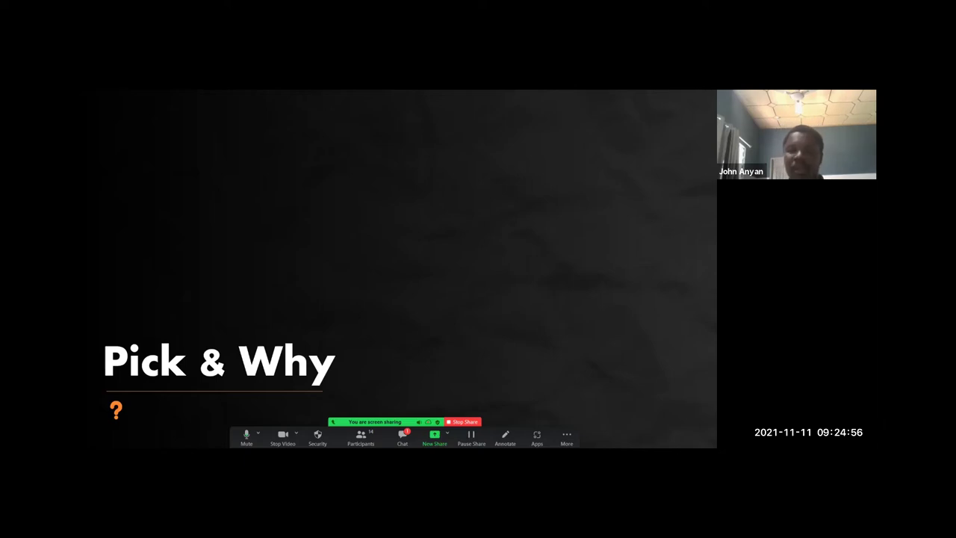
pyautogui.press('Right')
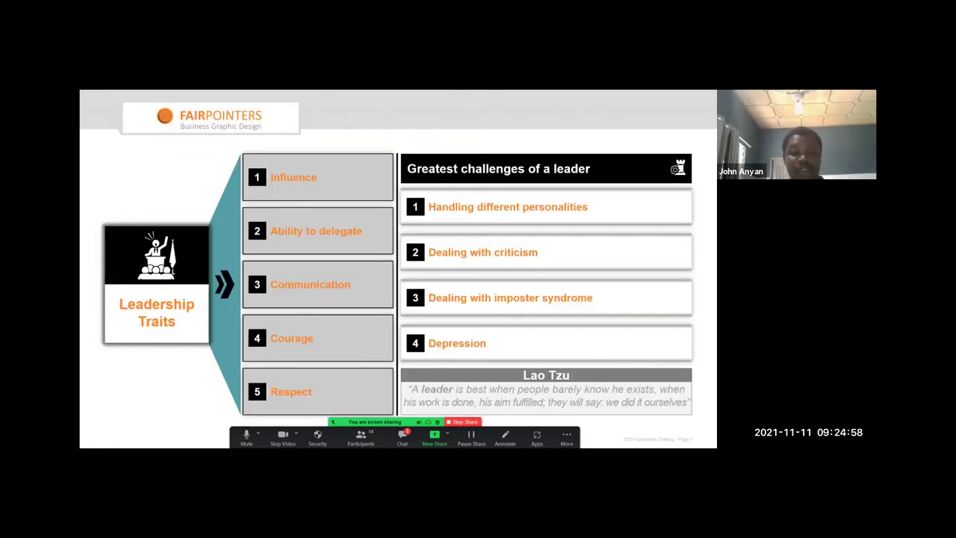
pyautogui.press('Escape')
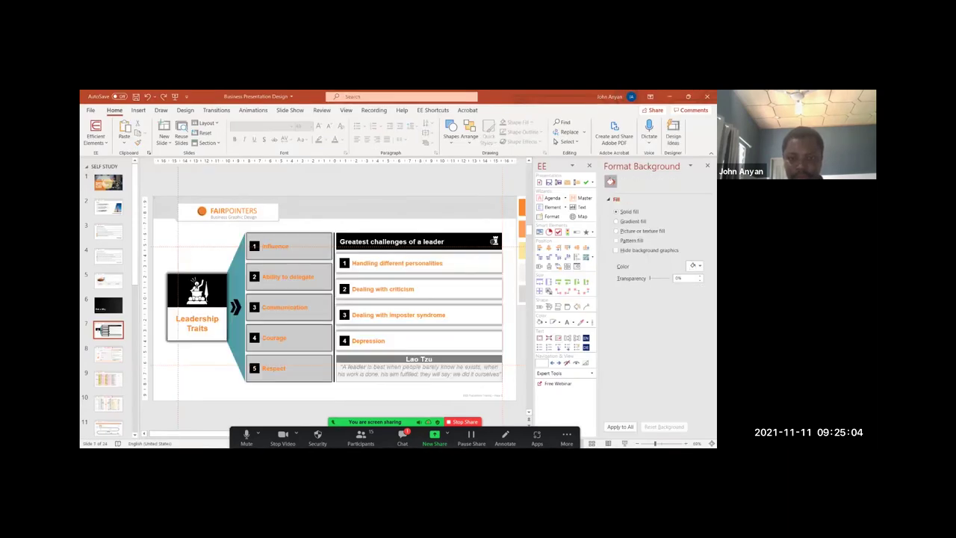
pyautogui.press('super')
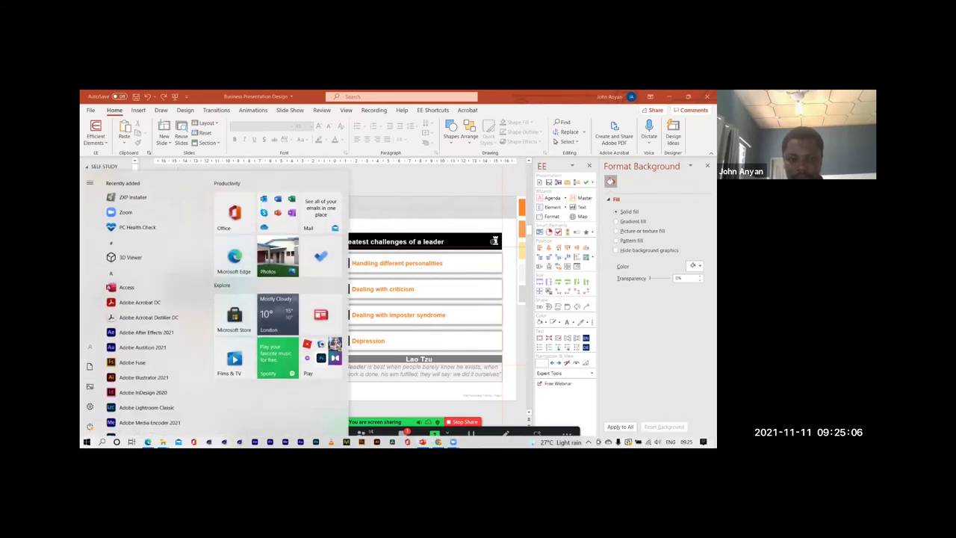
pyautogui.press('super')
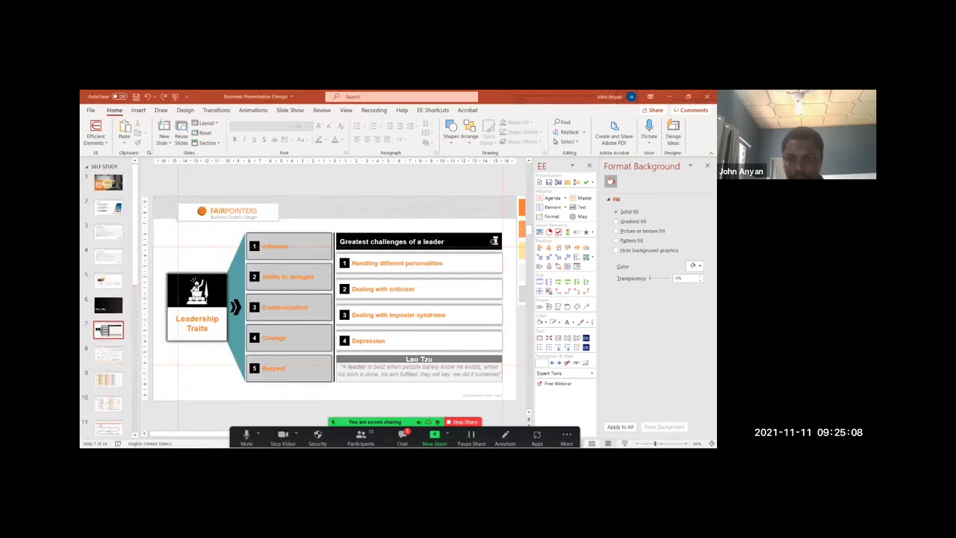
pyautogui.hotkey('shift', 'F5')
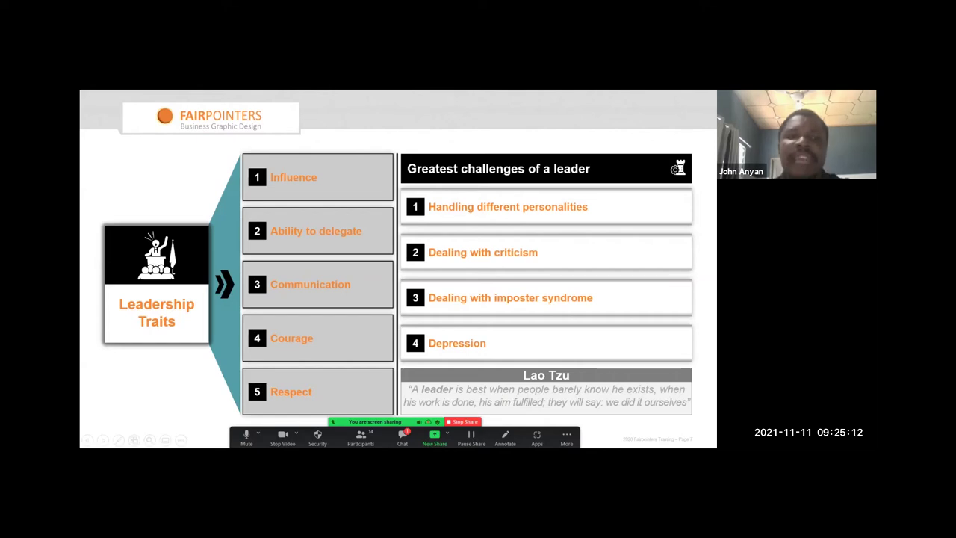
# - Compare the first Leadership Traits design with the Option 2 version in the slide show
pyautogui.press('Right')
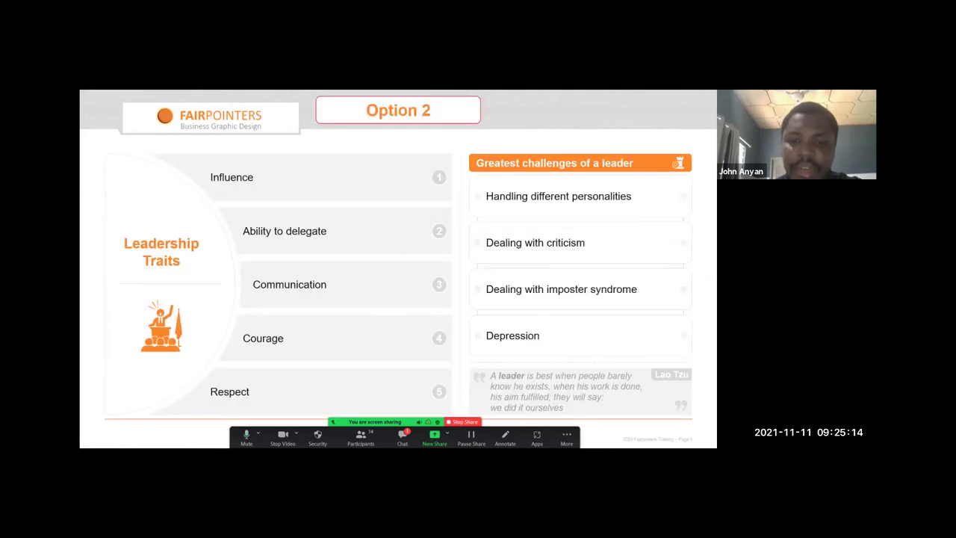
pyautogui.press('Right')
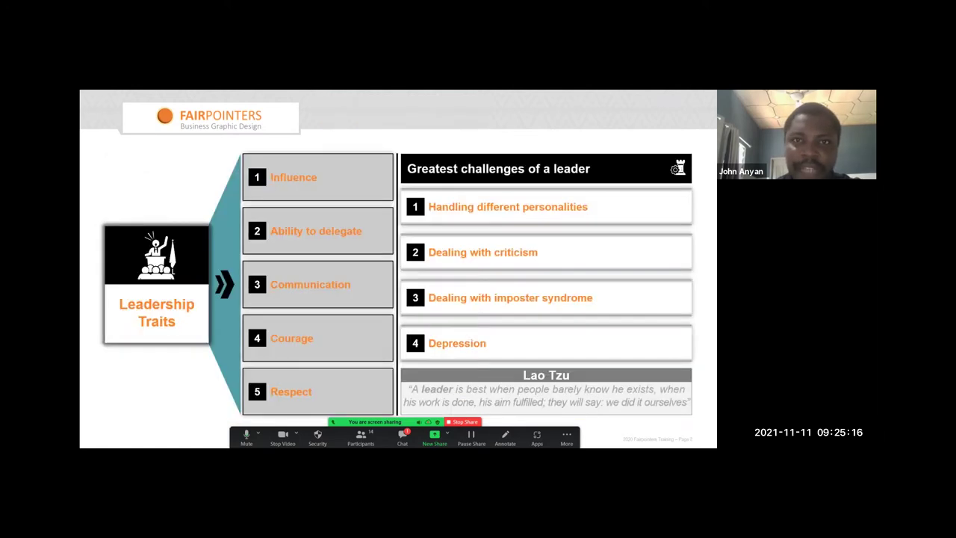
pyautogui.press('Left')
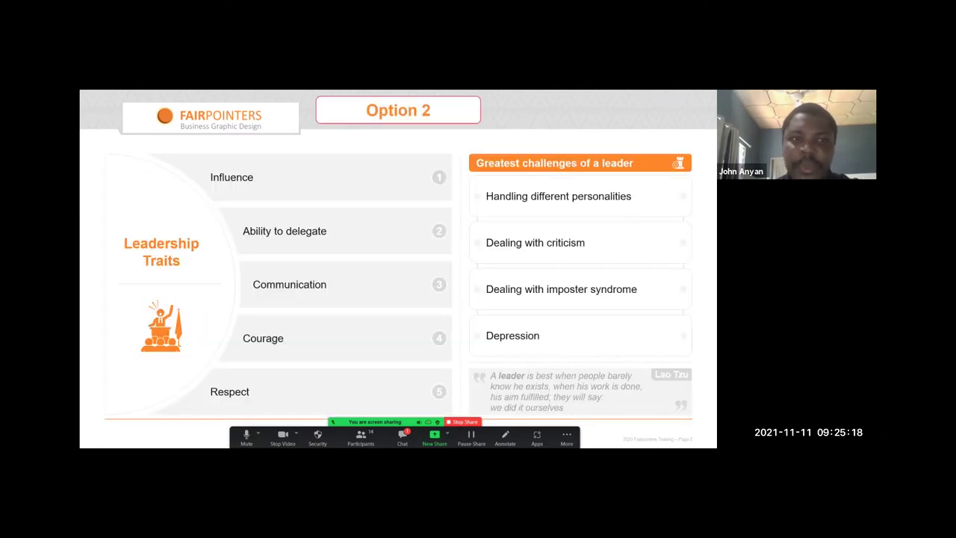
pyautogui.press('Right')
pyautogui.press('Left')
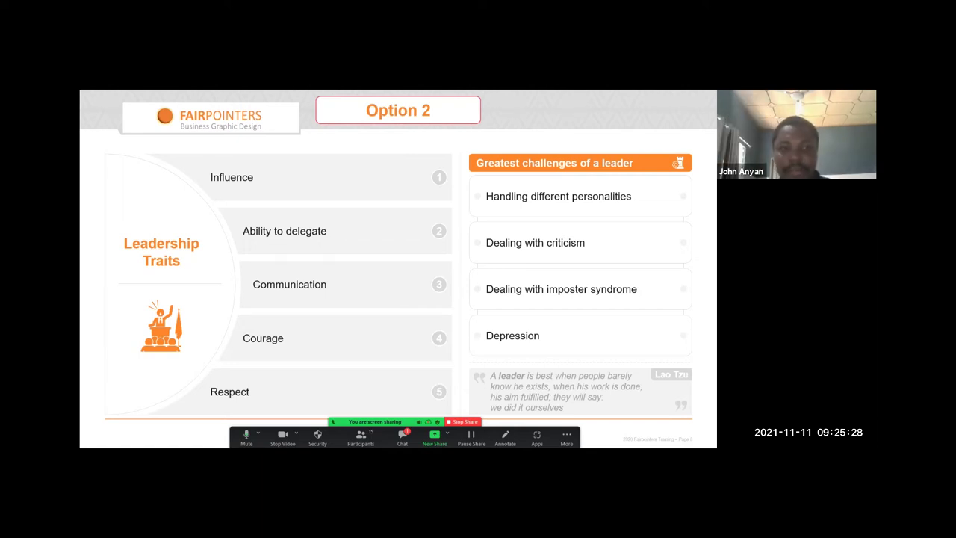
pyautogui.press('Right')
pyautogui.press('Left')
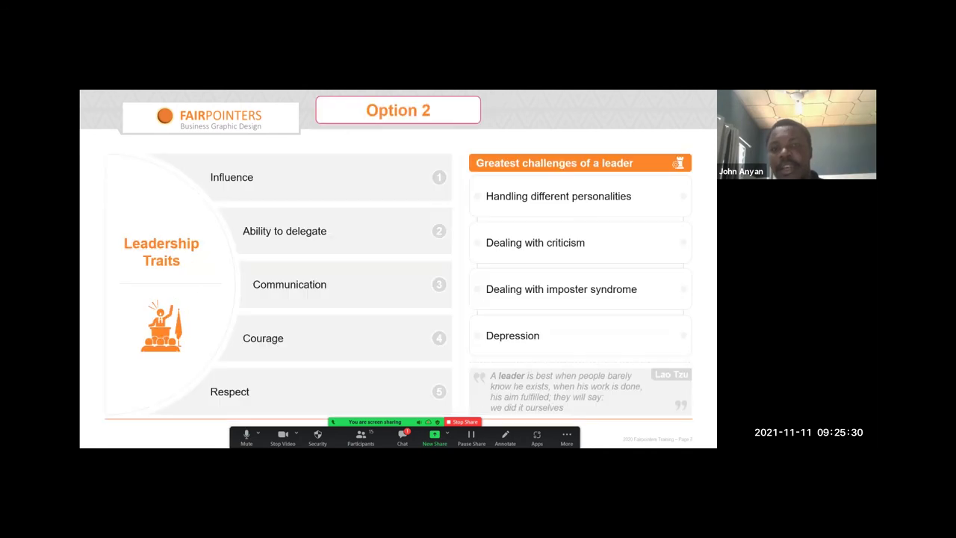
pyautogui.press('Right')
pyautogui.press('Left')
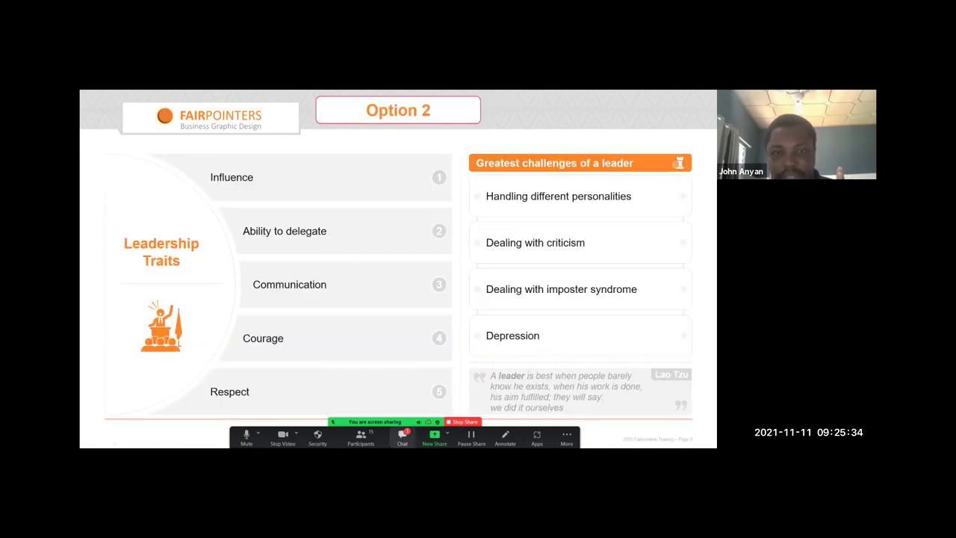
# - Check the meeting's chat and participants list over the Option 2 slide
pyautogui.click(402, 437)
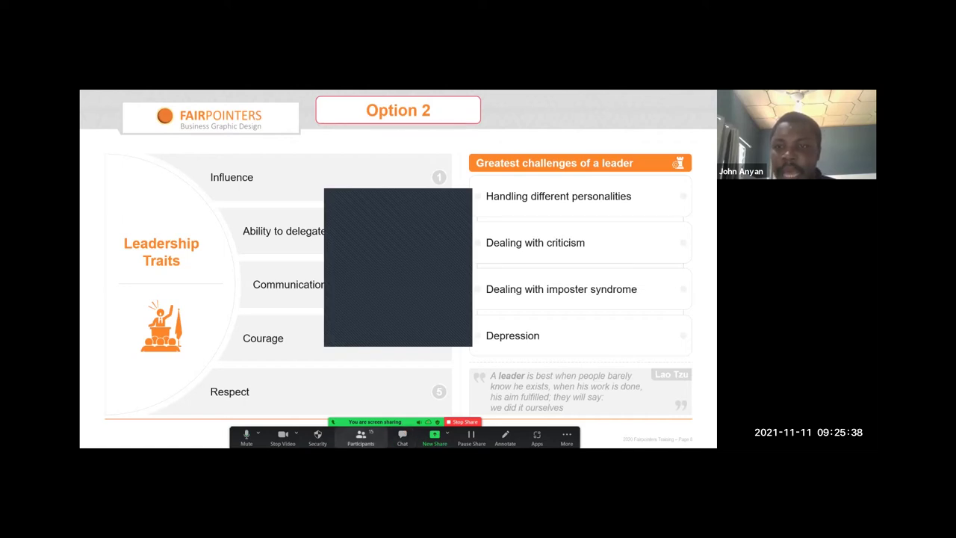
pyautogui.click(360, 437)
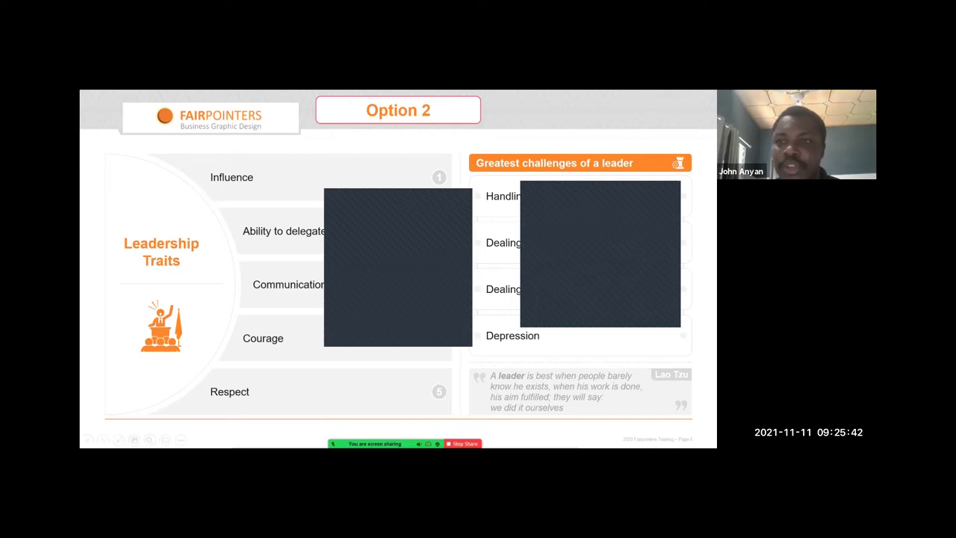
pyautogui.hotkey('alt', 'u')
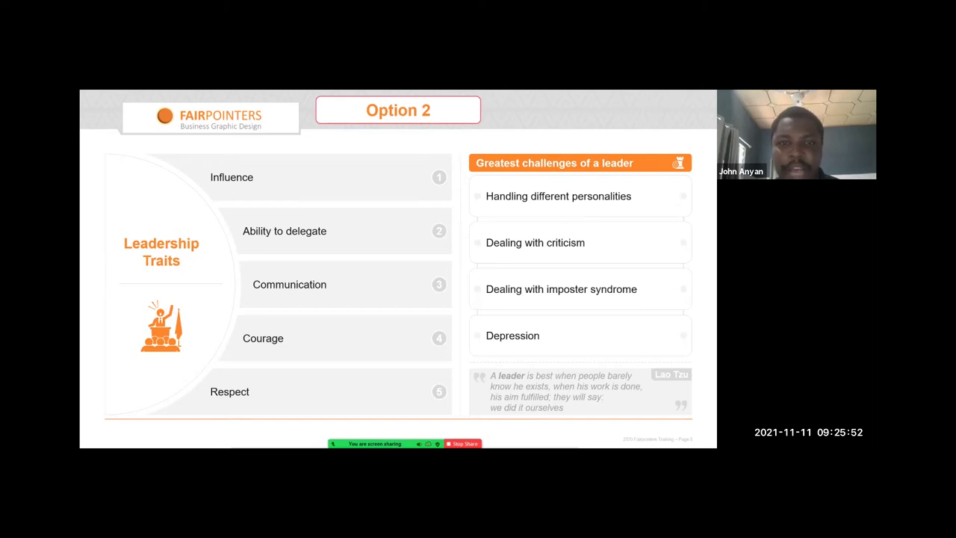
# - Alternate repeatedly between Option 2 and the black-and-teal Leadership Traits slide full screen to contrast their designs
pyautogui.press('Right')
pyautogui.press('Left')
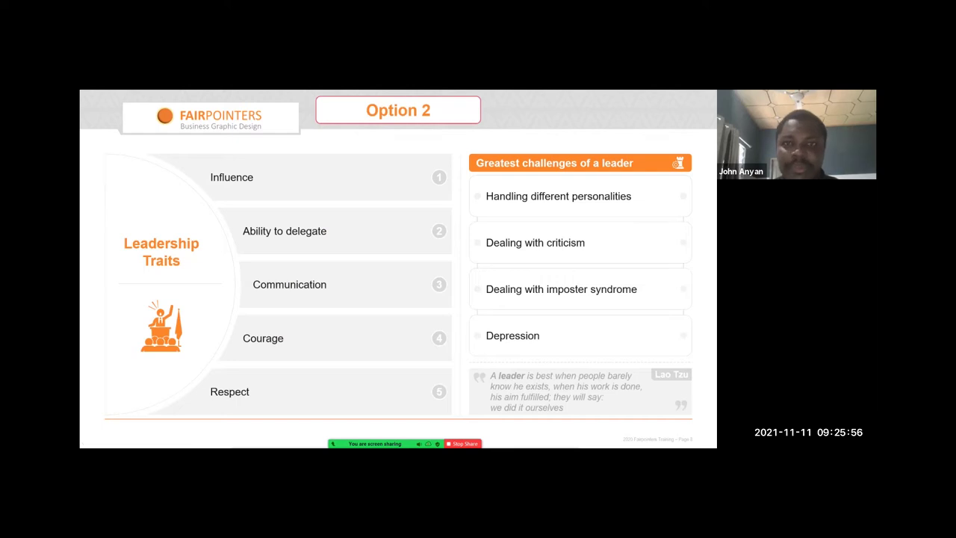
pyautogui.press('Right')
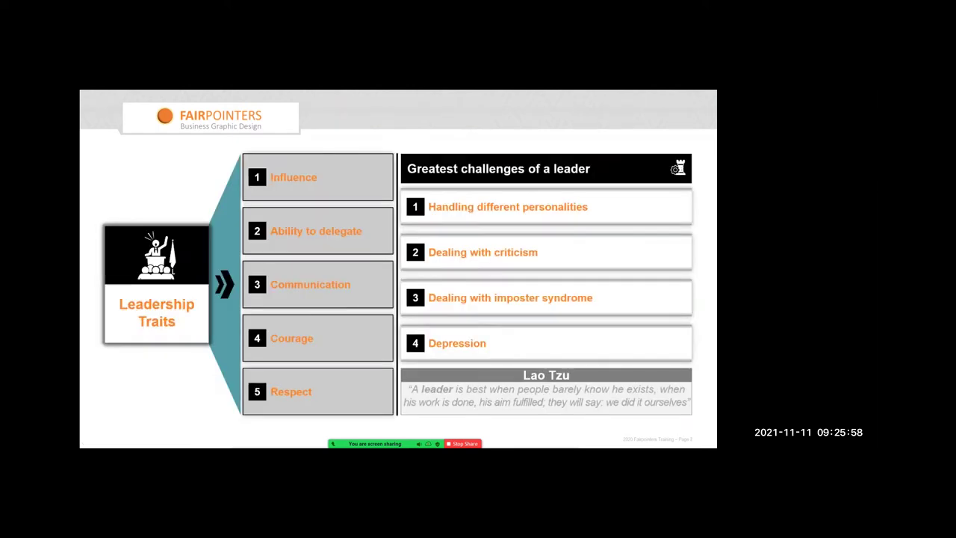
pyautogui.press('Left')
pyautogui.press('Right')
pyautogui.press('Left')
pyautogui.press('Right')
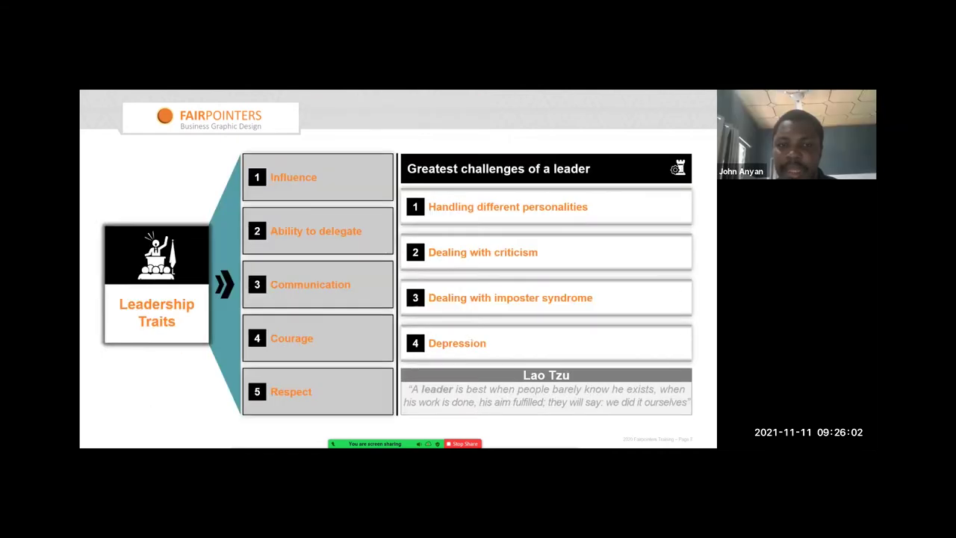
pyautogui.press('Left')
pyautogui.press('Right')
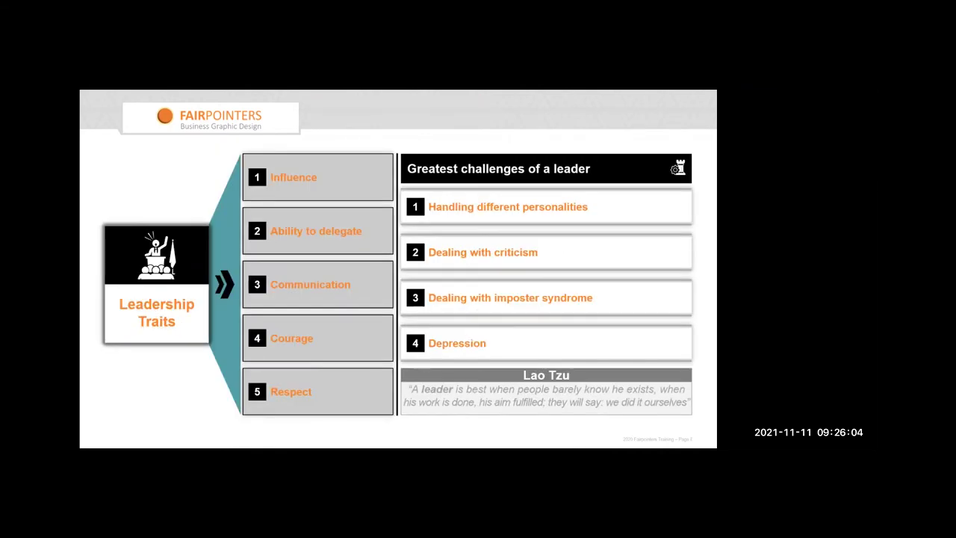
pyautogui.press('Left')
pyautogui.press('Right')
pyautogui.press('Left')
pyautogui.press('Right')
pyautogui.press('Left')
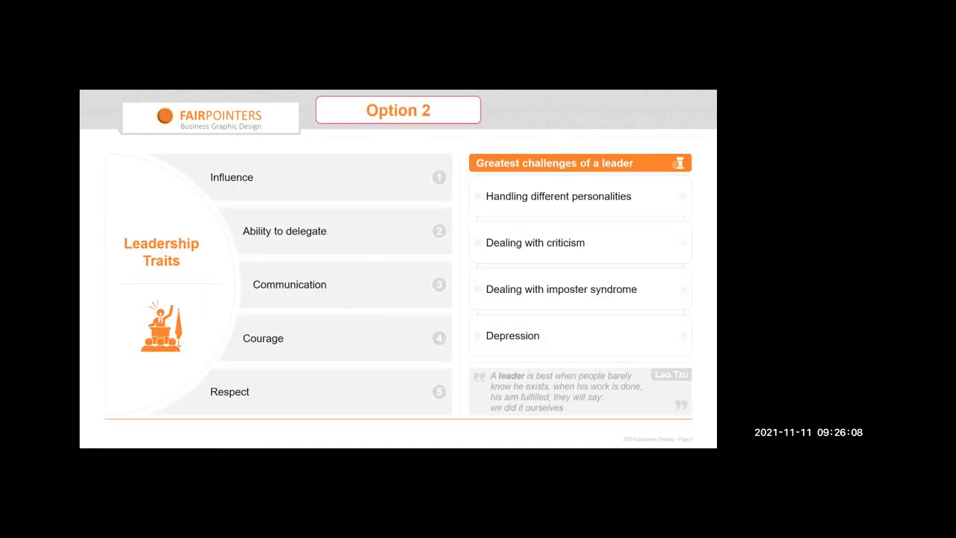
pyautogui.press('Right')
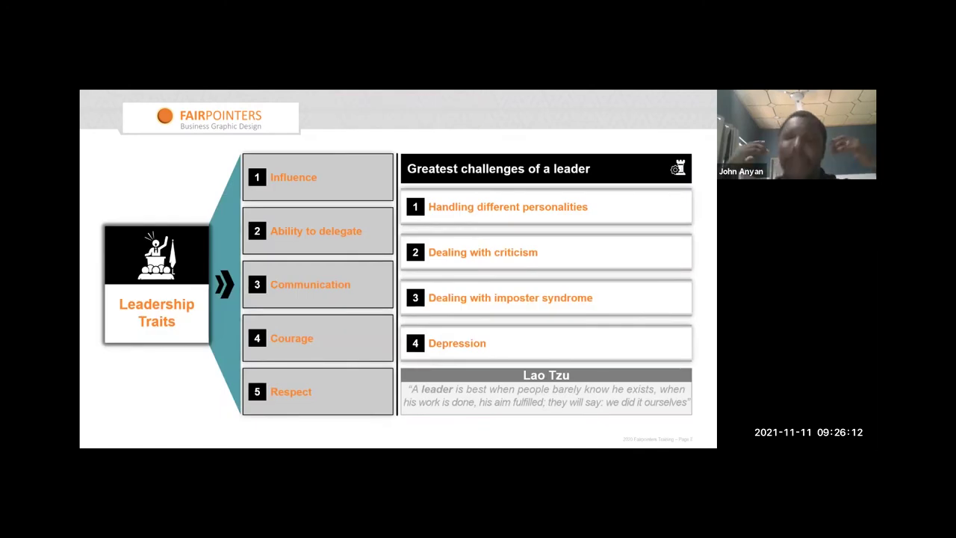
pyautogui.press('Left')
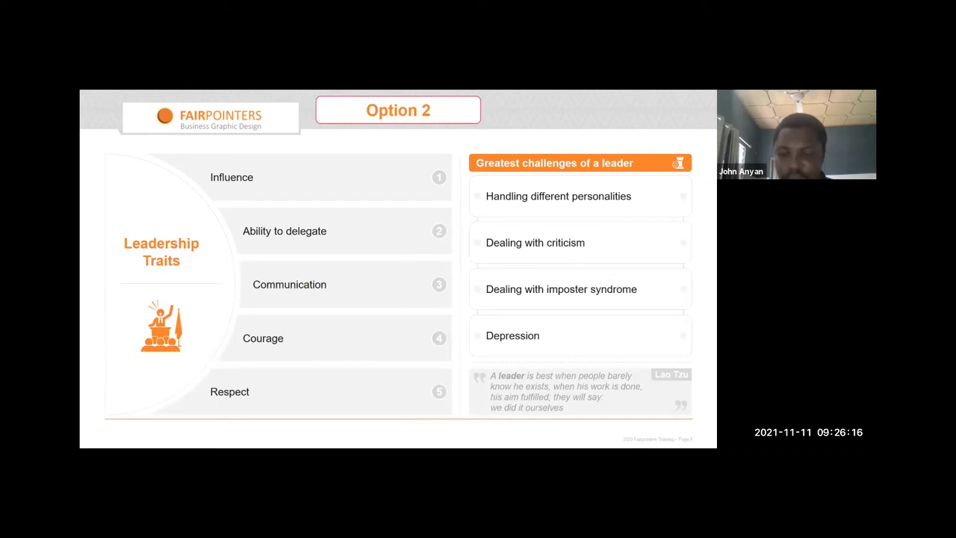
pyautogui.press('Right')
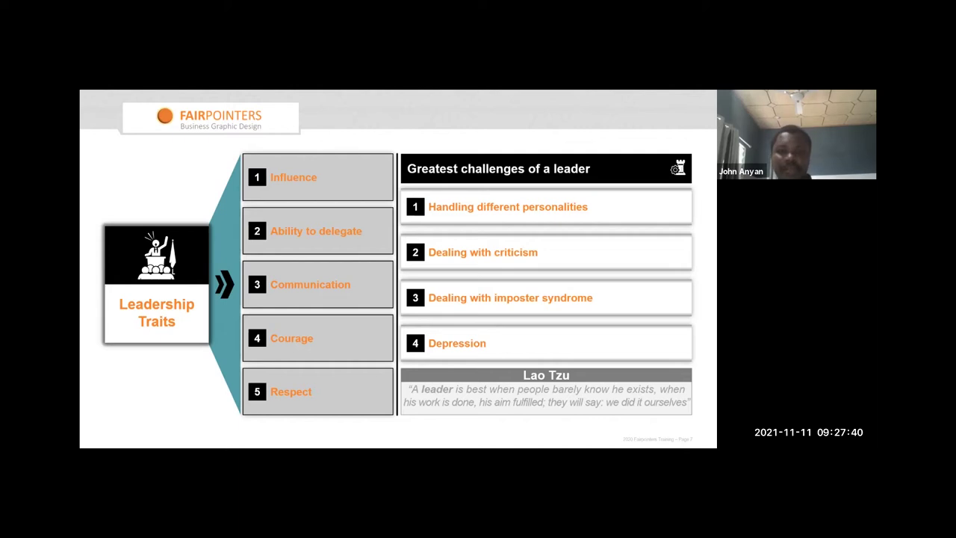
pyautogui.press('Right')
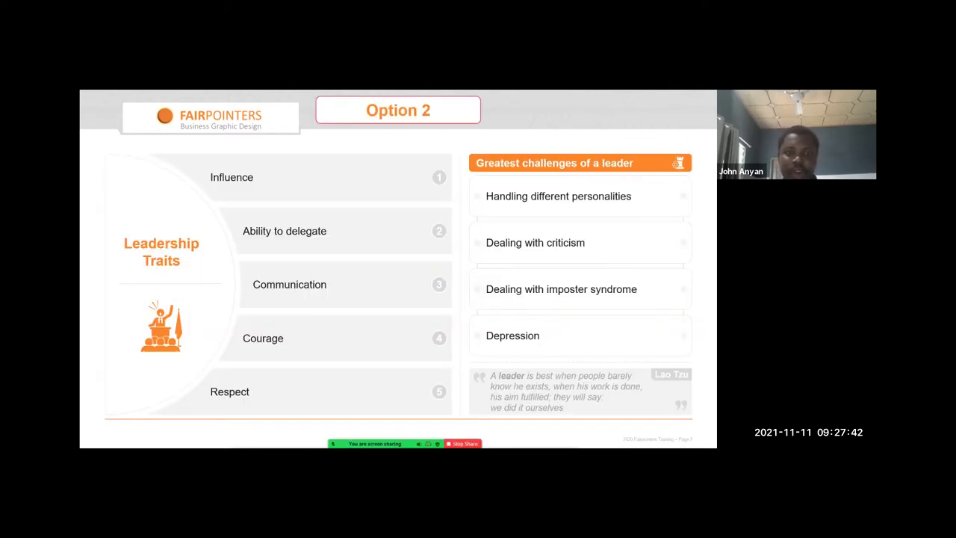
pyautogui.press('Right')
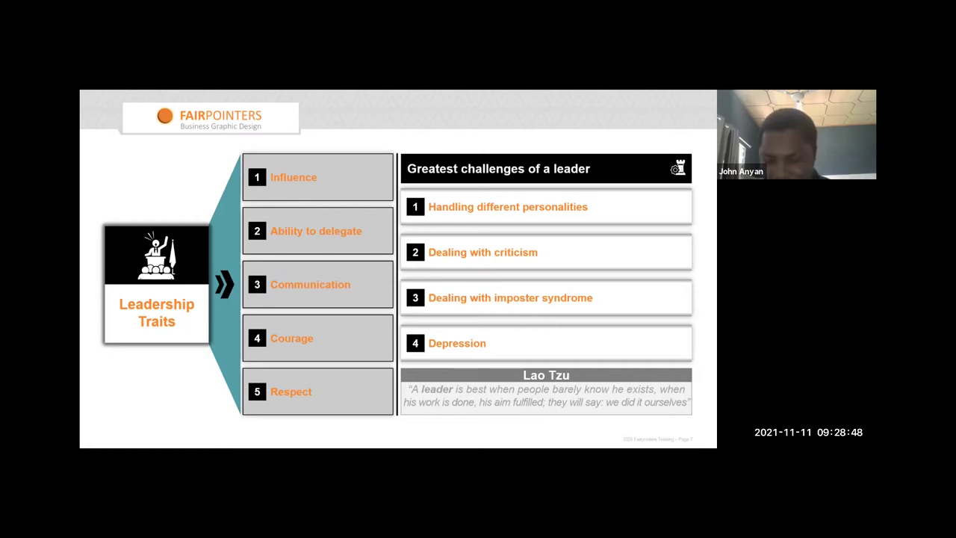
# - Leave the slide show, duplicate slide 7 twice, and close the Format Background options
pyautogui.press('Escape')
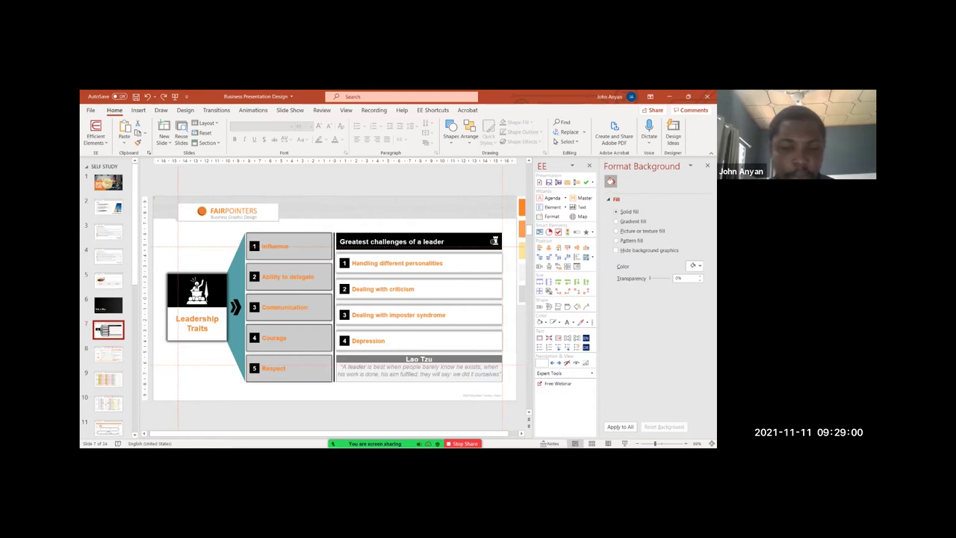
pyautogui.hotkey('ctrl', 'd')
pyautogui.hotkey('ctrl', 'd')
pyautogui.scroll(-6, 335, 299)
pyautogui.keyDown('ctrl'); pyautogui.scroll(3, 337, 302); pyautogui.keyUp('ctrl')
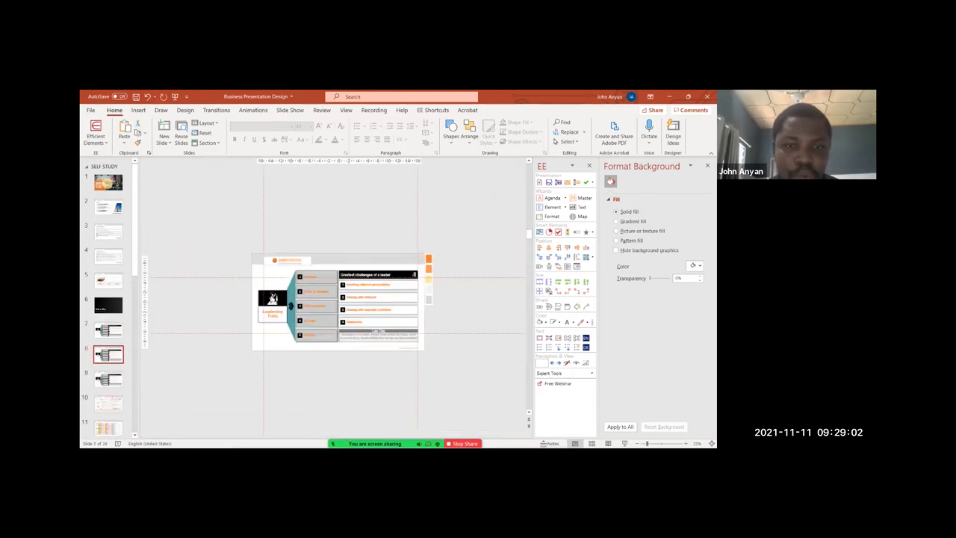
pyautogui.keyDown('ctrl'); pyautogui.scroll(4, 337, 302); pyautogui.keyUp('ctrl')
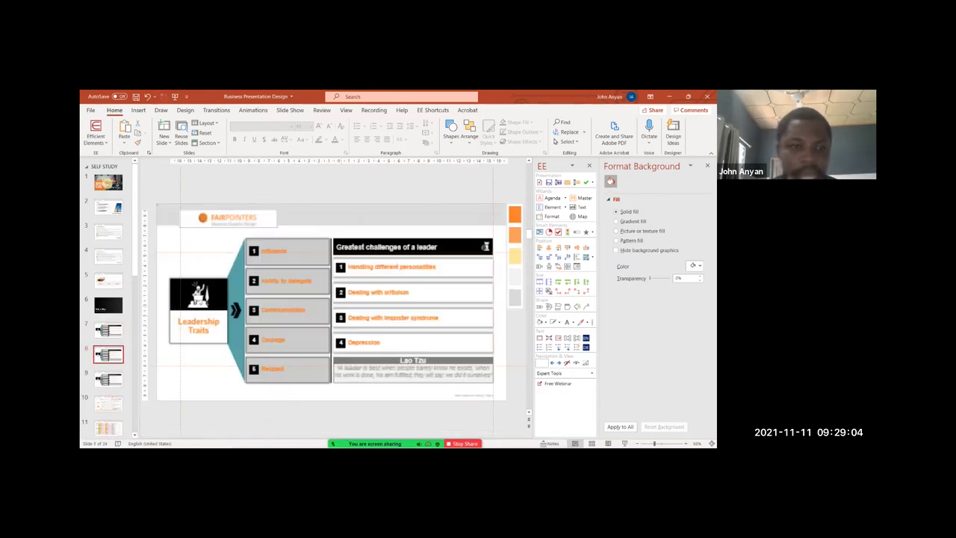
pyautogui.click(707, 165)
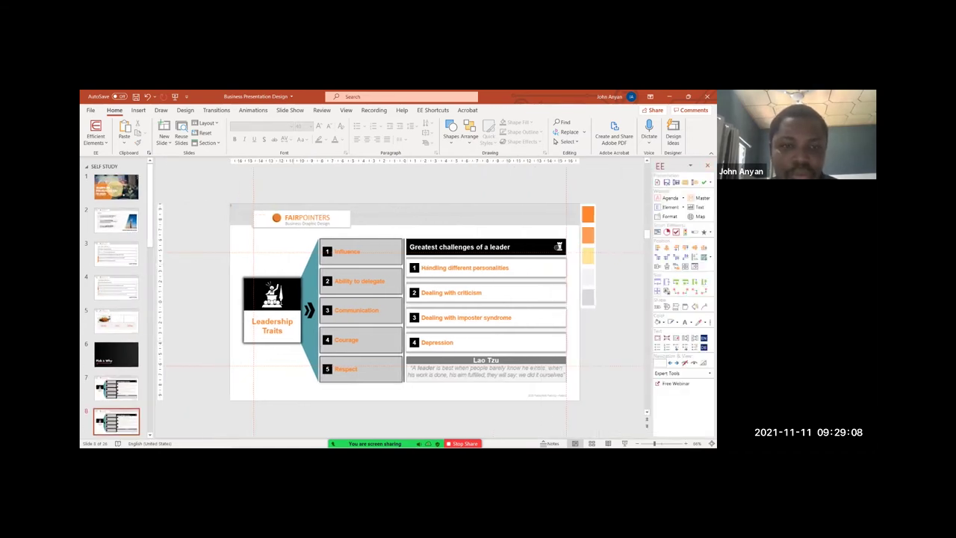
# - Fill the five trait boxes from Influence to Respect on slide 8 with light grey and remove their outlines
pyautogui.click(361, 252)
pyautogui.keyDown('shift'); pyautogui.click(361, 284); pyautogui.keyUp('shift')
pyautogui.keyDown('shift'); pyautogui.click(361, 314); pyautogui.keyUp('shift')
pyautogui.keyDown('shift'); pyautogui.click(361, 343); pyautogui.keyUp('shift')
pyautogui.keyDown('shift'); pyautogui.click(362, 370); pyautogui.keyUp('shift')
pyautogui.click(516, 122)
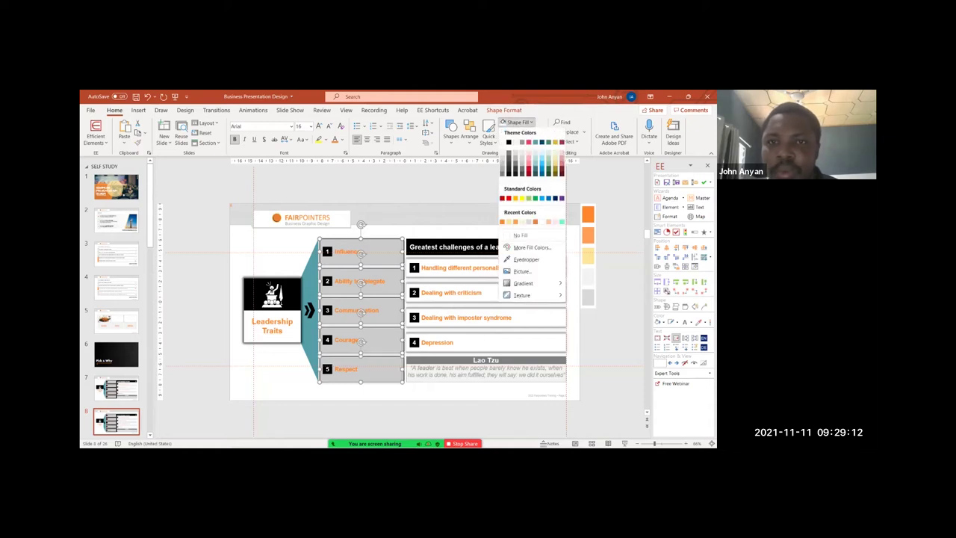
pyautogui.click(516, 141)
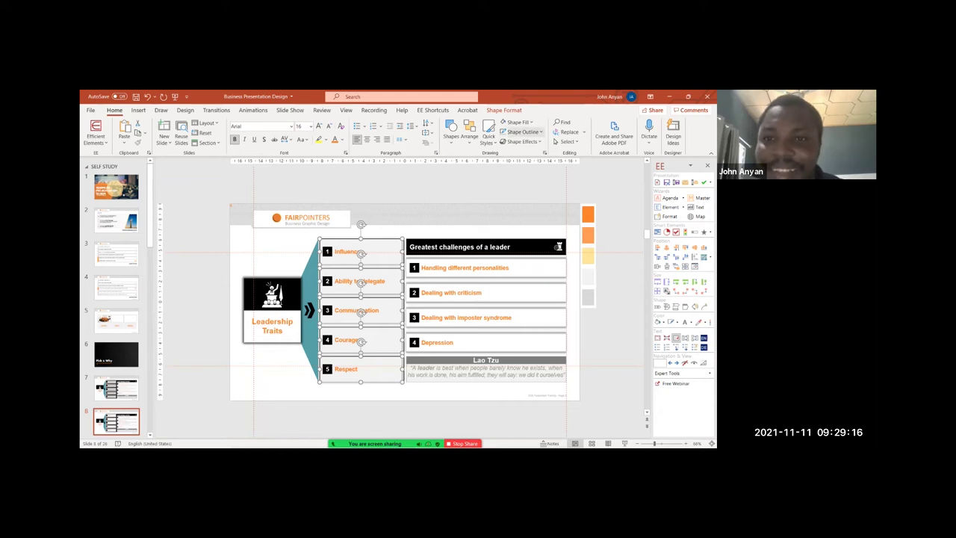
pyautogui.click(523, 132)
pyautogui.click(559, 246)
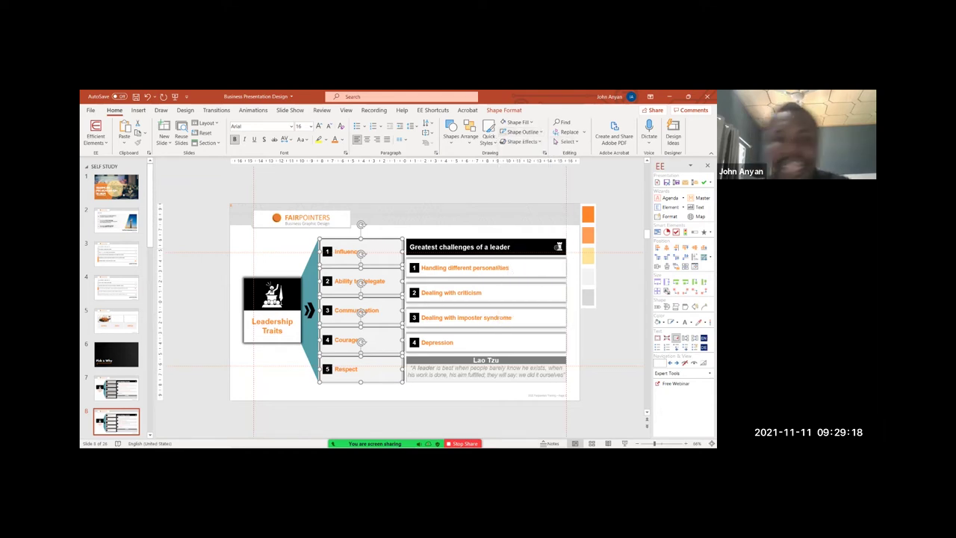
# - Remove the shadow from the five trait boxes from Influence to Respect and close the shape formatting options
pyautogui.scroll(4, 559, 246)
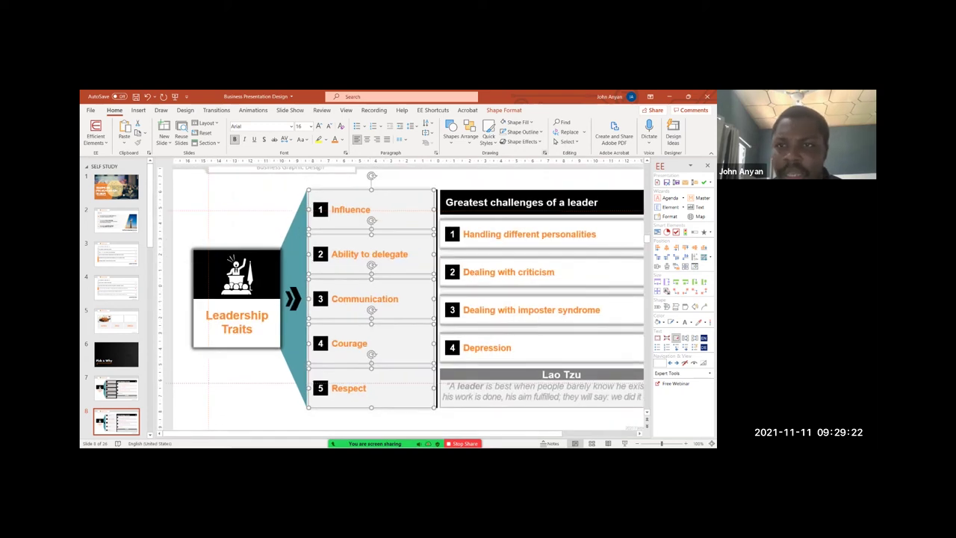
pyautogui.rightClick(415, 199)
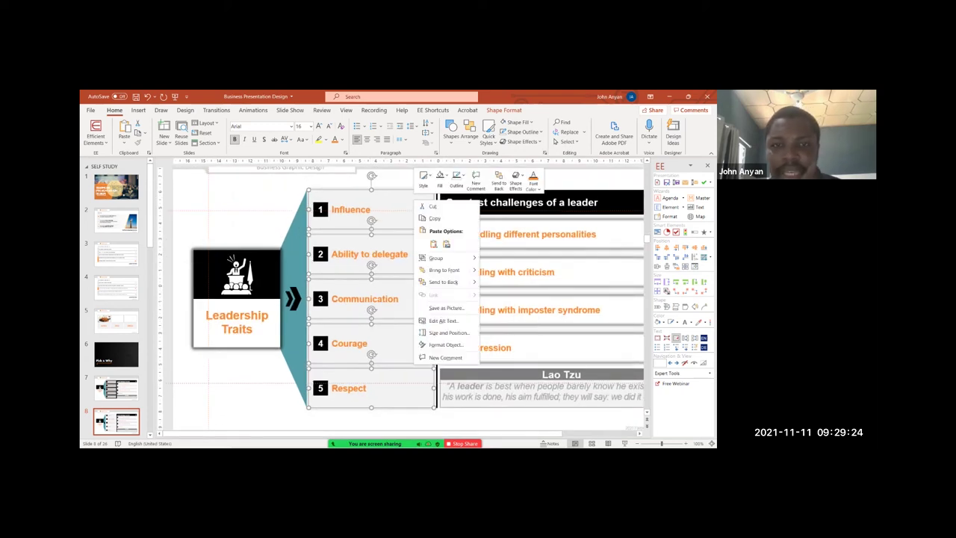
pyautogui.click(445, 344)
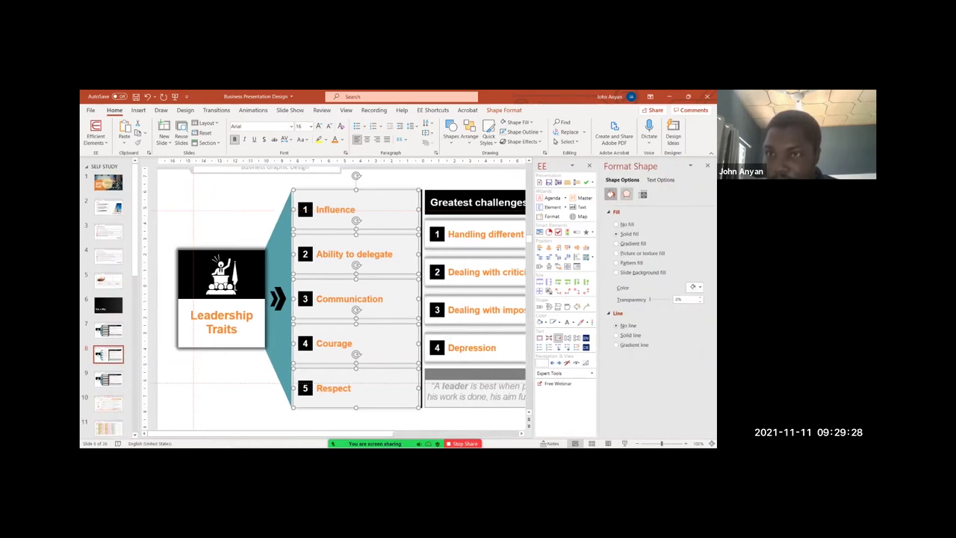
pyautogui.click(626, 195)
pyautogui.click(622, 212)
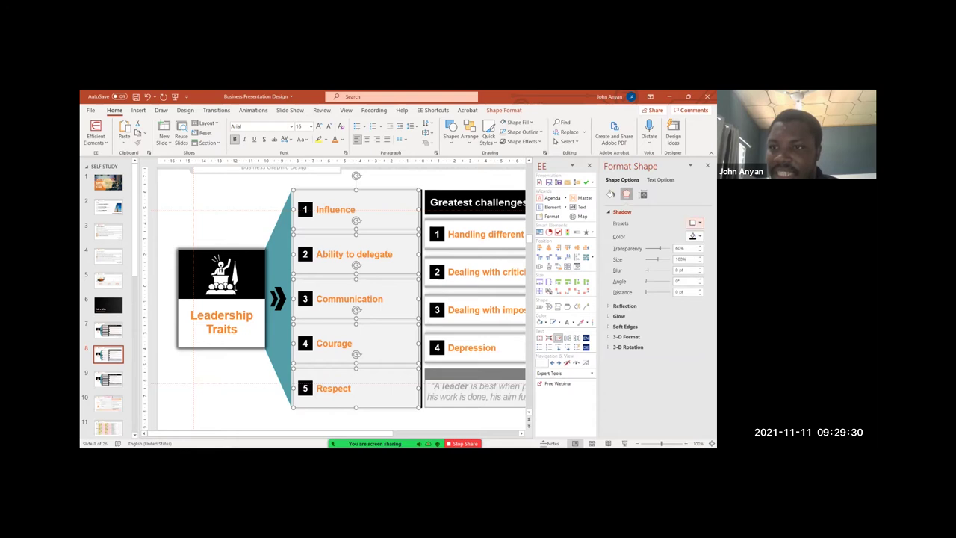
pyautogui.click(694, 223)
pyautogui.click(650, 252)
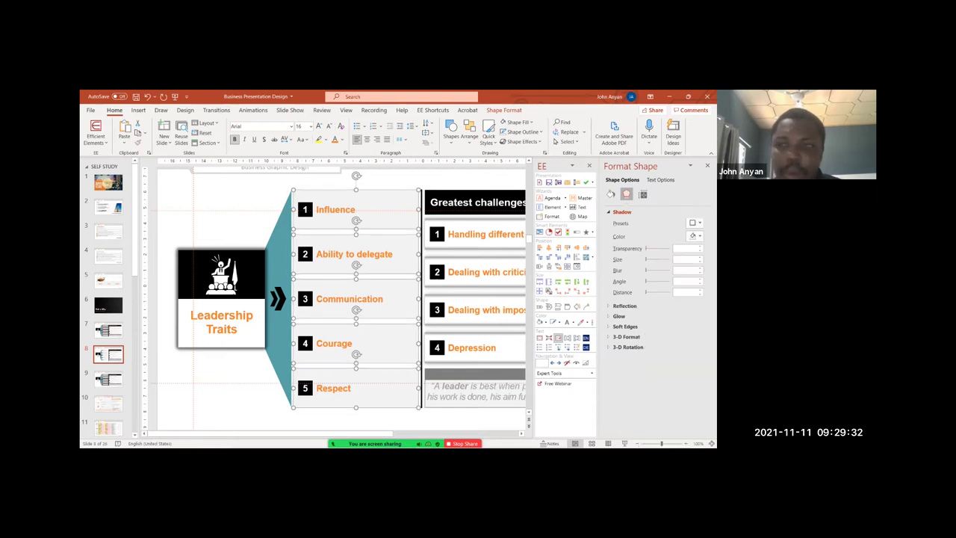
pyautogui.click(707, 165)
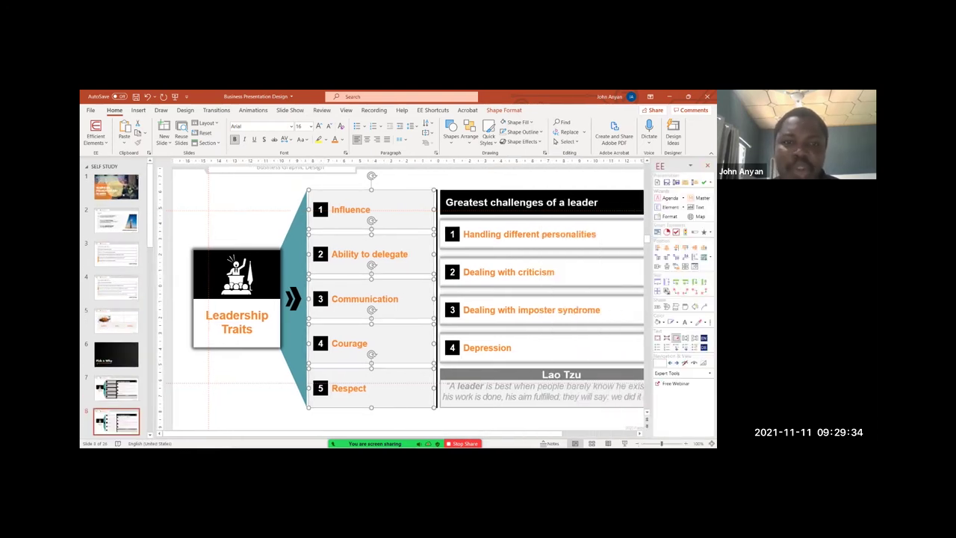
# - Fill the five number squares beside the traits with the dark orange sampled from the palette swatch beside the slide
pyautogui.click(320, 210)
pyautogui.keyDown('shift'); pyautogui.click(320, 254); pyautogui.keyUp('shift')
pyautogui.keyDown('shift'); pyautogui.click(319, 298); pyautogui.keyUp('shift')
pyautogui.keyDown('shift'); pyautogui.click(319, 342); pyautogui.keyUp('shift')
pyautogui.keyDown('shift'); pyautogui.click(320, 387); pyautogui.keyUp('shift')
pyautogui.scroll(-3, 320, 388)
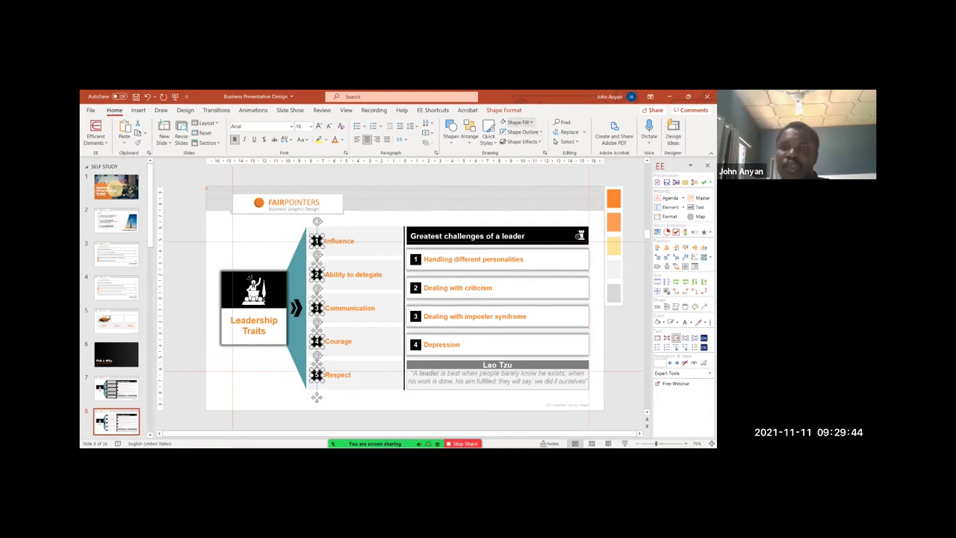
pyautogui.click(518, 122)
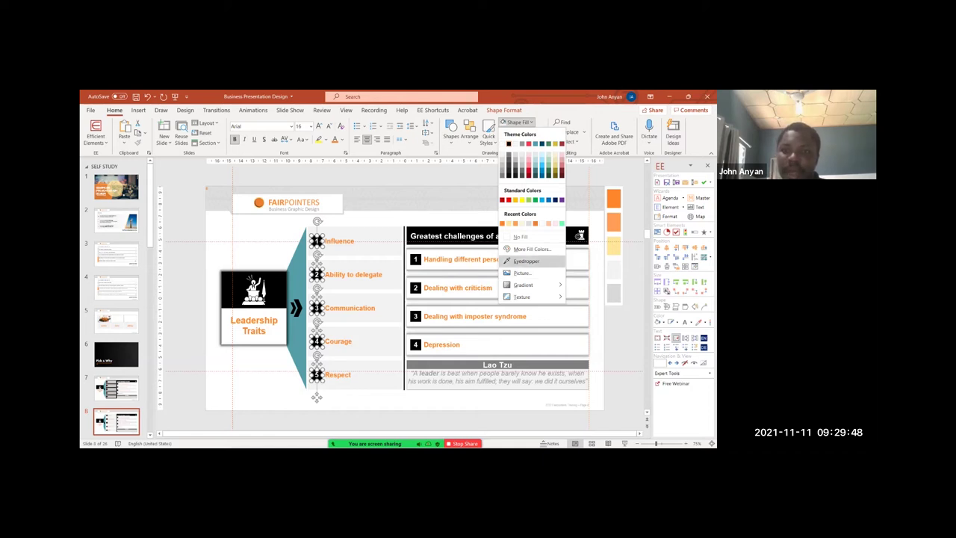
pyautogui.click(525, 261)
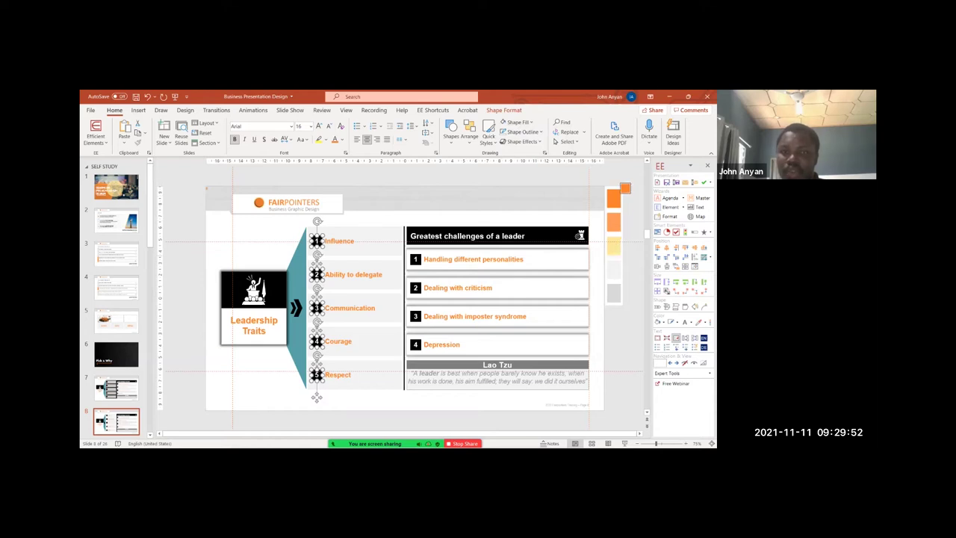
pyautogui.click(618, 194)
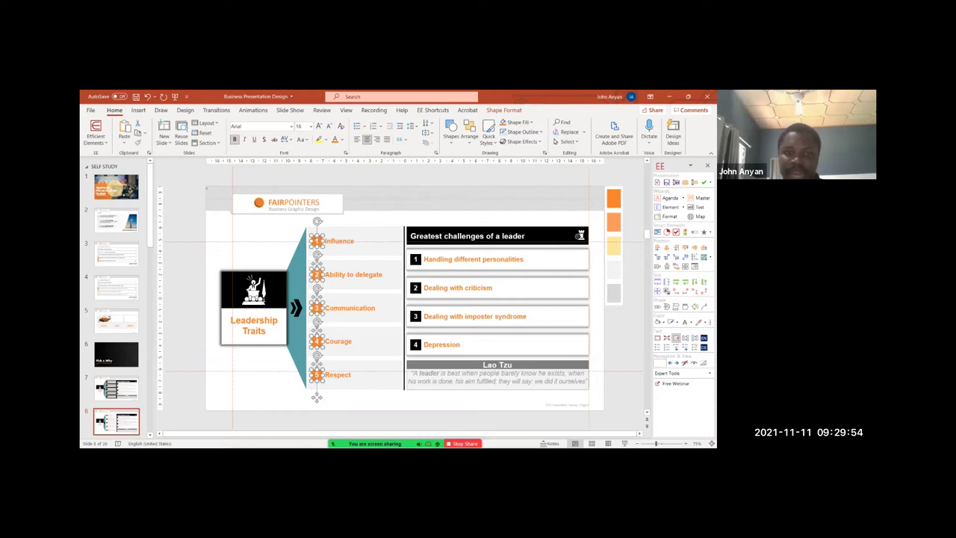
# - Try to remove the shadow from the white frame around the Leadership Traits icon and title
pyautogui.click(276, 296)
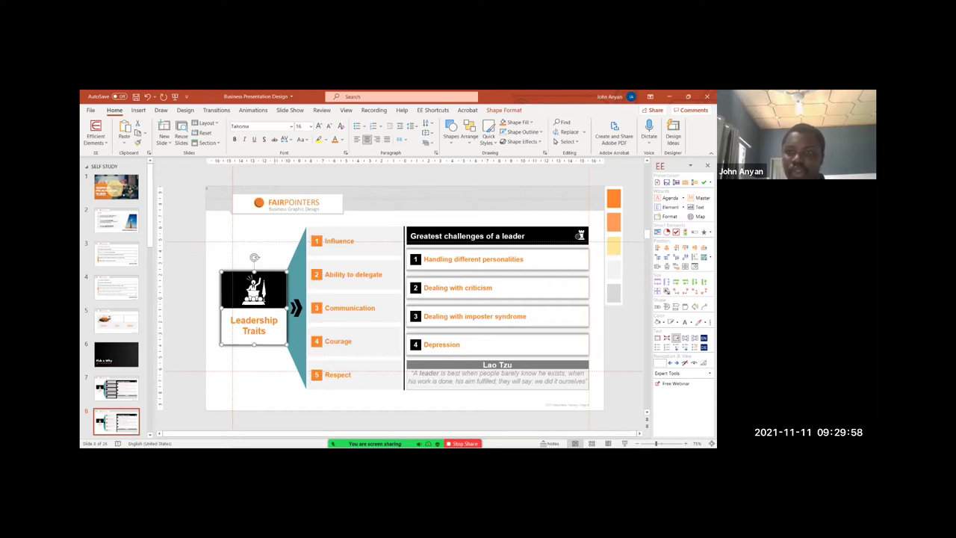
pyautogui.rightClick(267, 341)
pyautogui.click(293, 332)
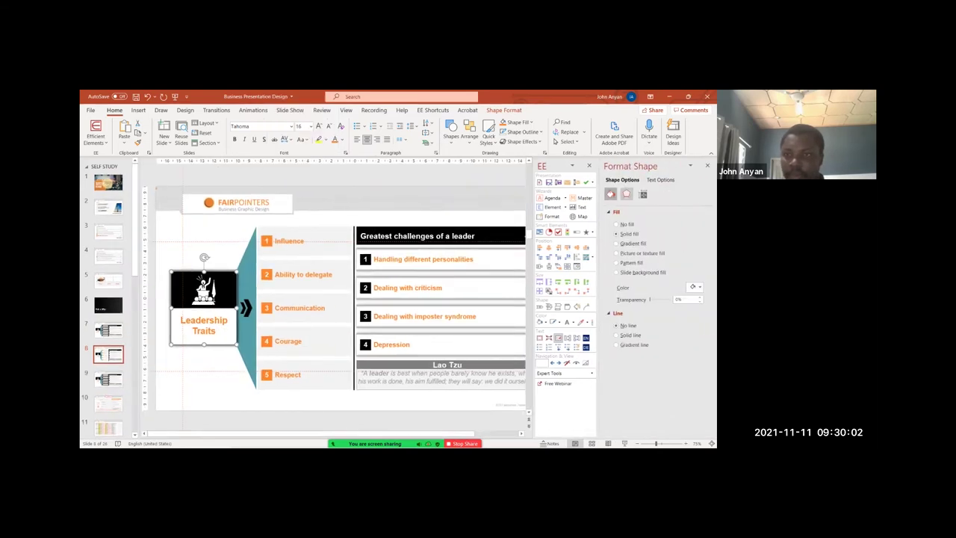
pyautogui.click(627, 195)
pyautogui.click(696, 222)
pyautogui.click(653, 249)
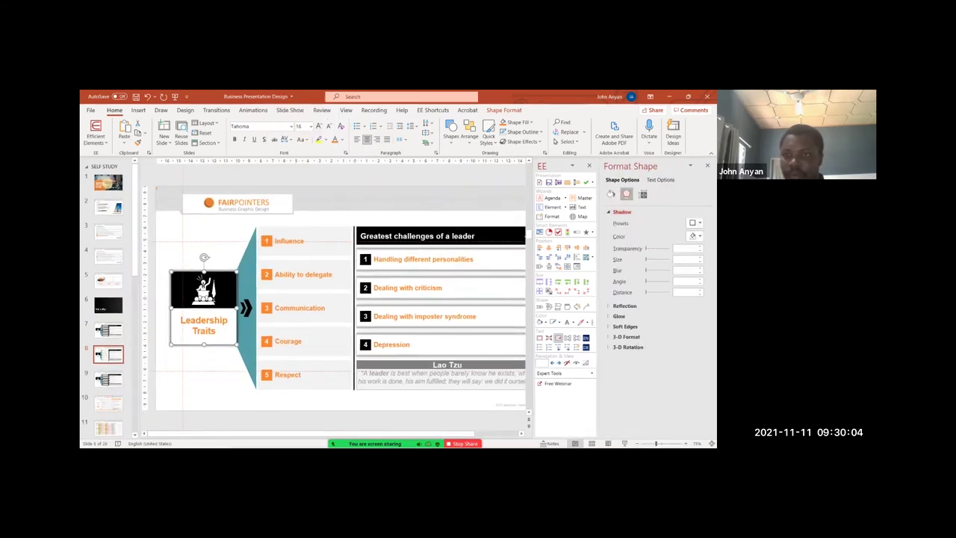
pyautogui.click(707, 166)
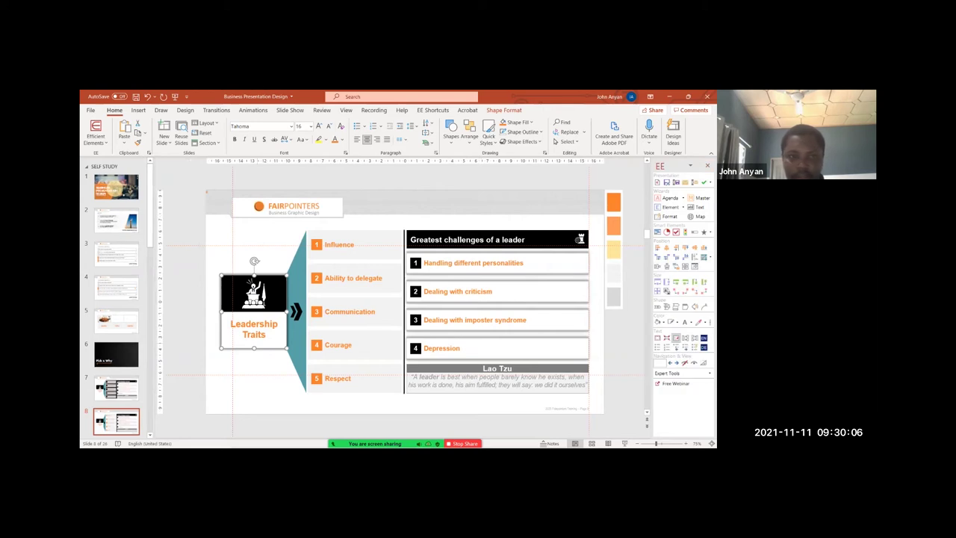
pyautogui.click(545, 154)
pyautogui.click(626, 194)
pyautogui.click(622, 212)
pyautogui.click(693, 223)
pyautogui.click(708, 165)
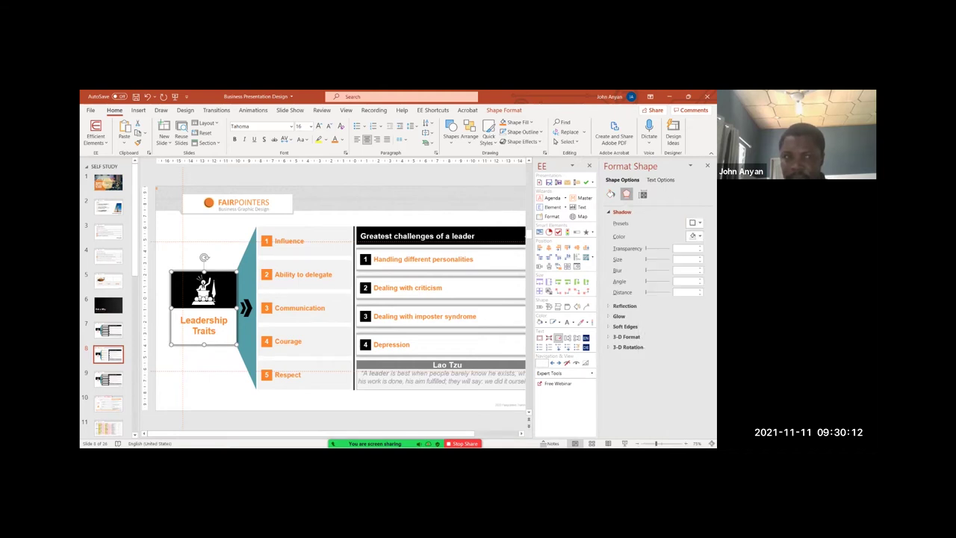
pyautogui.click(708, 165)
pyautogui.click(266, 334)
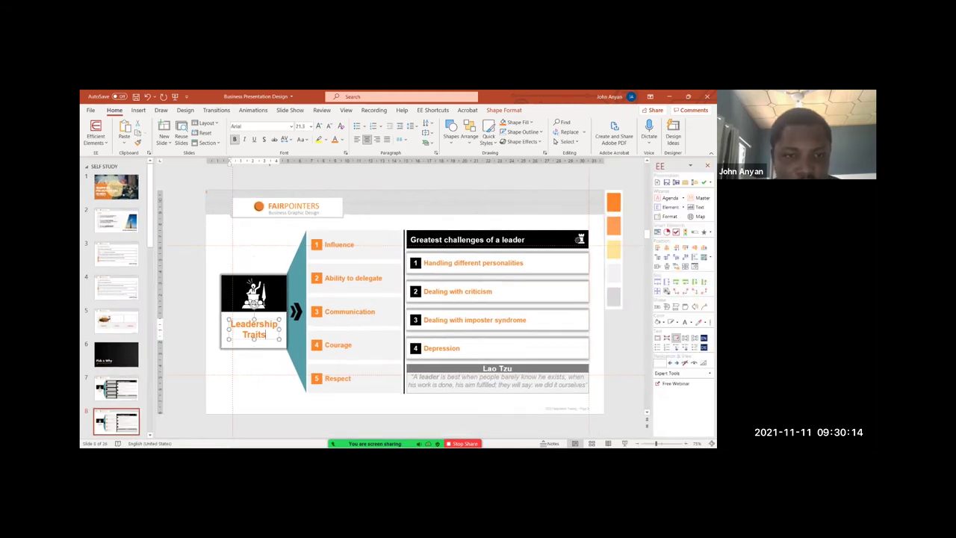
pyautogui.click(284, 345)
pyautogui.moveTo(286, 347); pyautogui.dragTo(232, 349)
pyautogui.hotkey('ctrl', 'z')
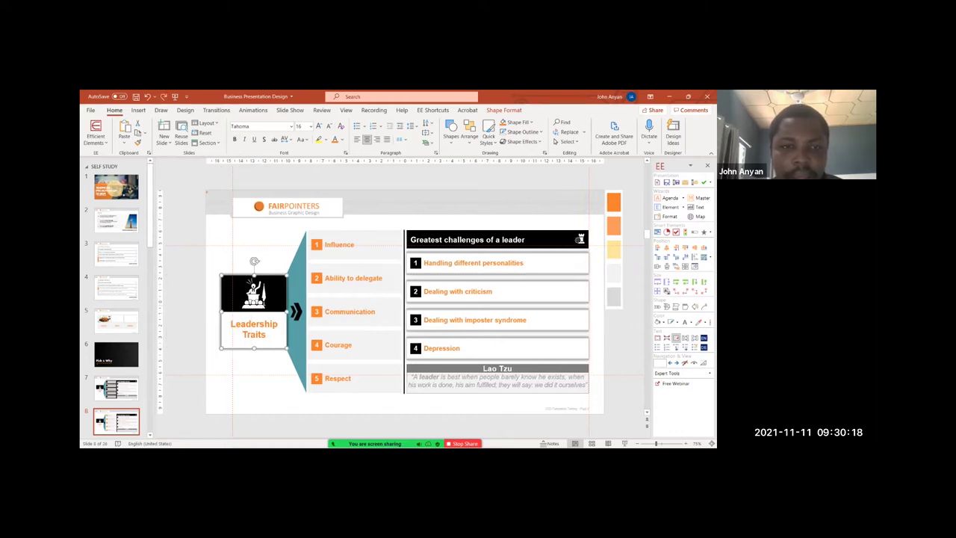
# - Delete the white shadowed frame around the Leadership Traits icon and title
pyautogui.click(505, 110)
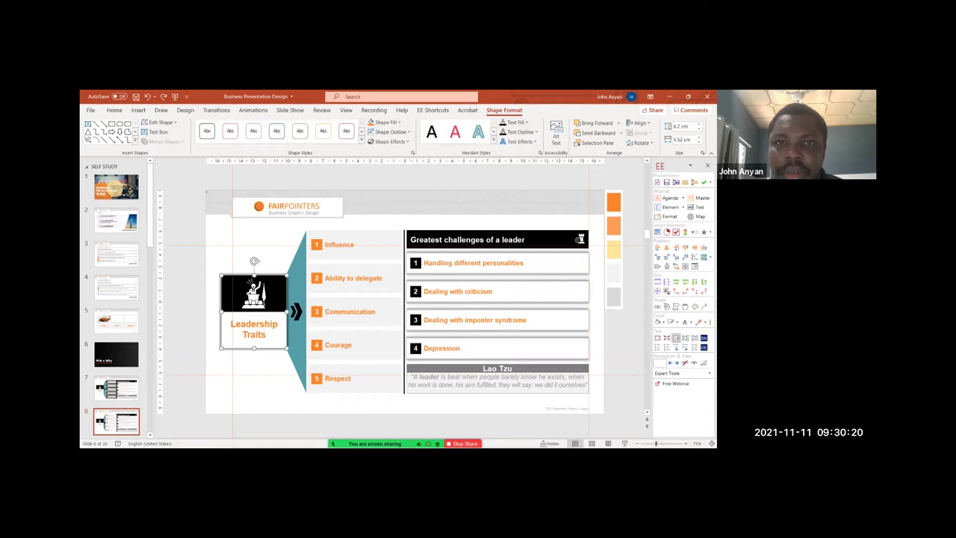
pyautogui.click(391, 141)
pyautogui.moveTo(399, 157)
pyautogui.click(441, 172)
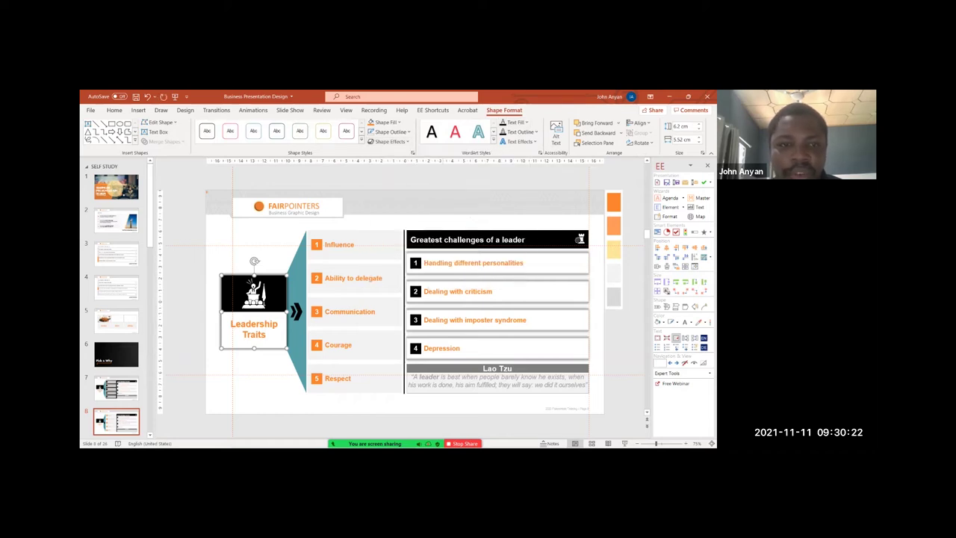
pyautogui.press('Delete')
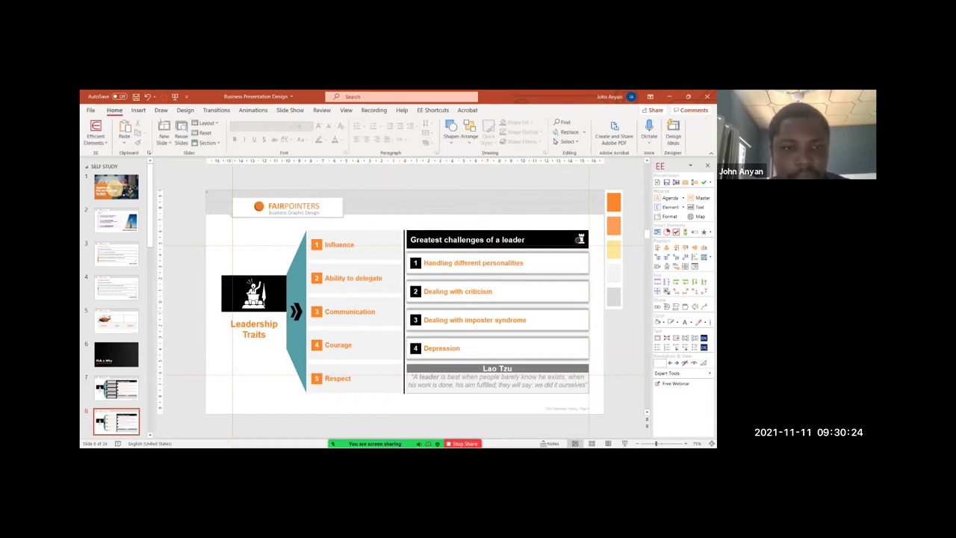
# - Stretch the black icon box downward behind the Leadership Traits title to a height of about 6.28 cm
pyautogui.click(254, 294)
pyautogui.moveTo(254, 312); pyautogui.dragTo(254, 346)
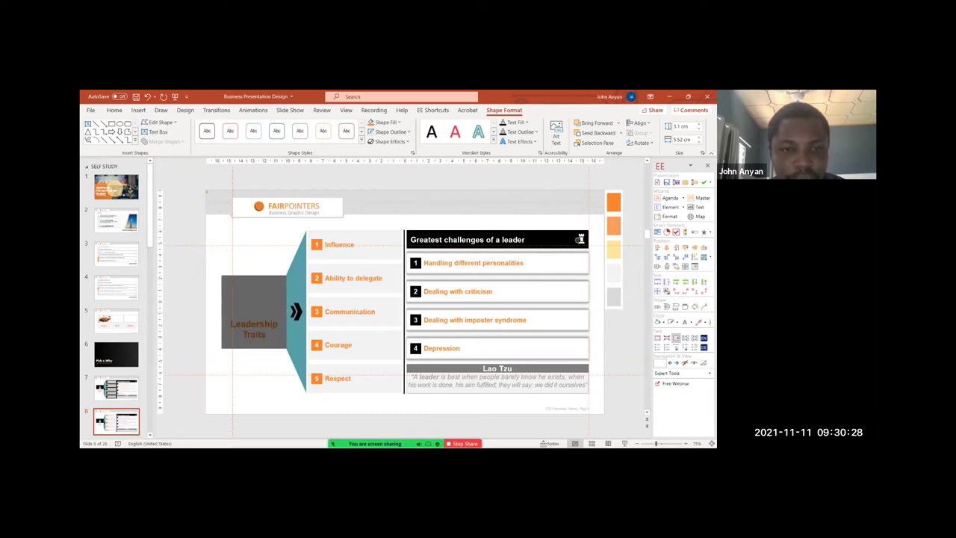
pyautogui.moveTo(254, 348); pyautogui.dragTo(254, 348)
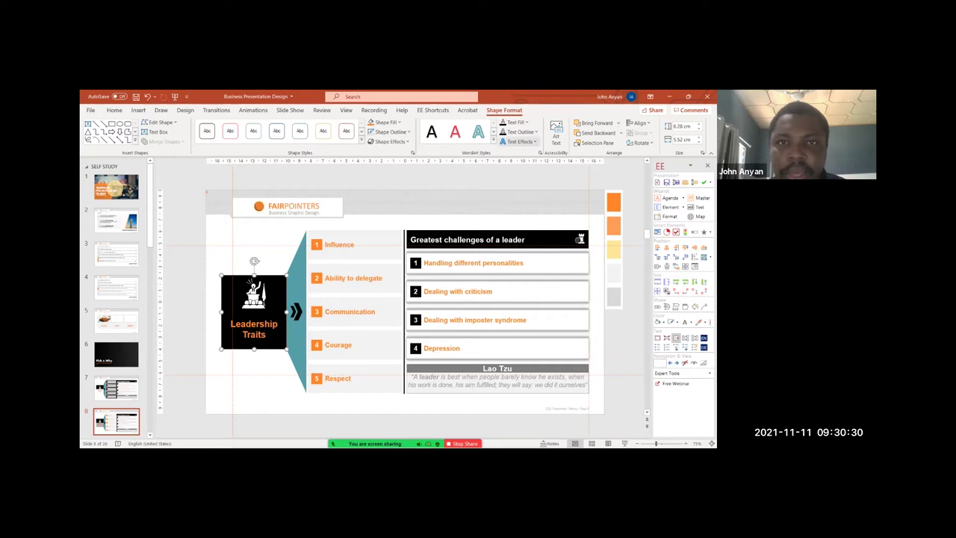
# - Remove the fill of the enlarged Leadership Traits box and give it a ½ pt outline
pyautogui.click(390, 123)
pyautogui.click(389, 236)
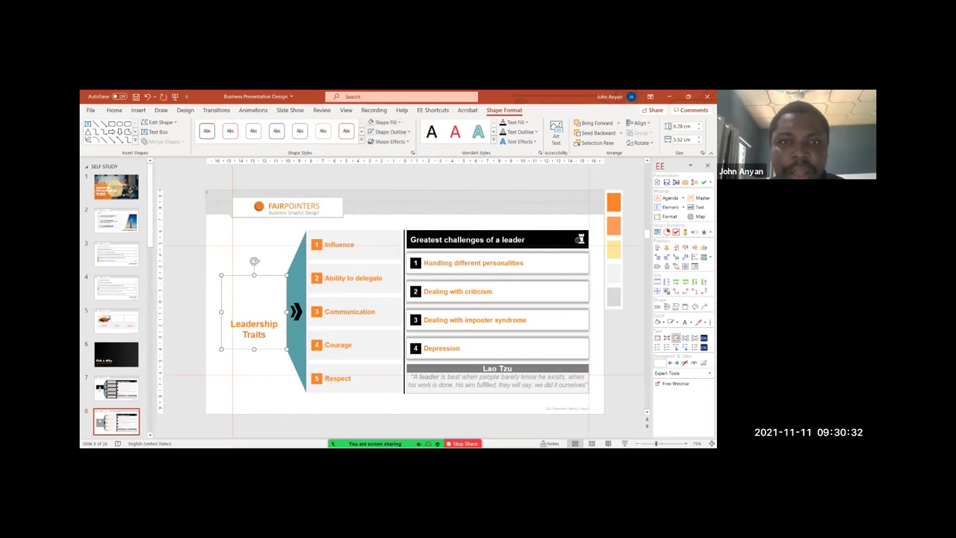
pyautogui.click(390, 132)
pyautogui.moveTo(392, 283)
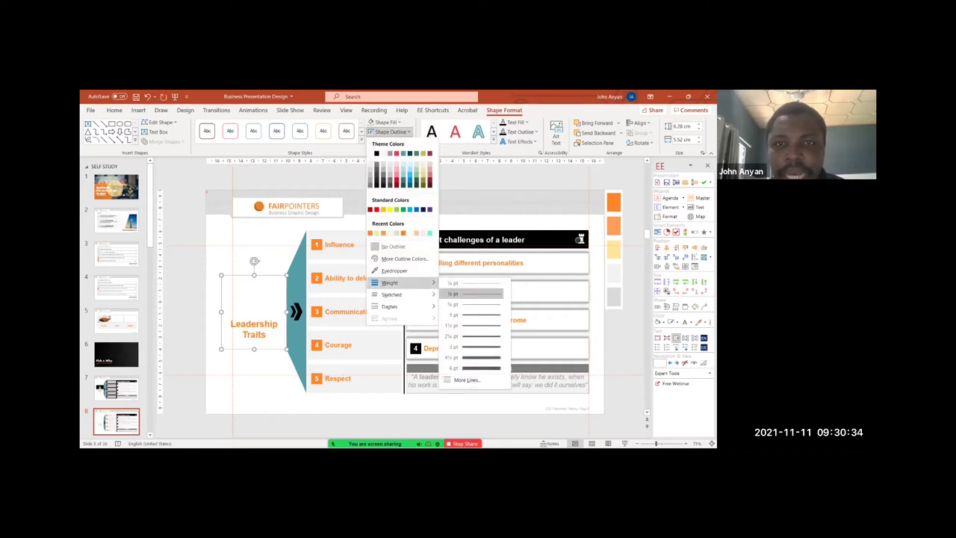
pyautogui.click(471, 293)
pyautogui.click(392, 131)
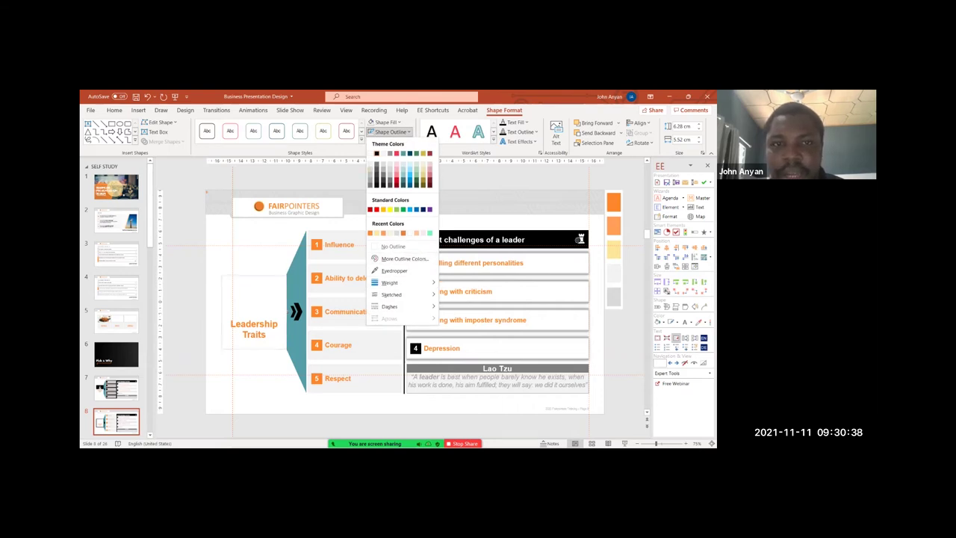
pyautogui.press('Escape')
# - Bring the white leader icon above the Leadership Traits title to the front and fill it with the recently used orange
pyautogui.moveTo(210, 268); pyautogui.dragTo(295, 318)
pyautogui.click(504, 110)
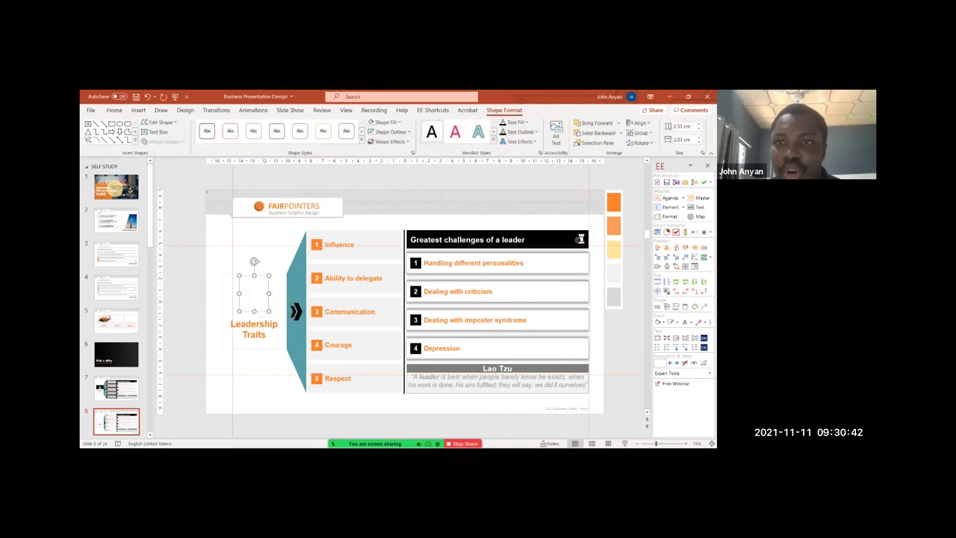
pyautogui.click(617, 122)
pyautogui.click(603, 147)
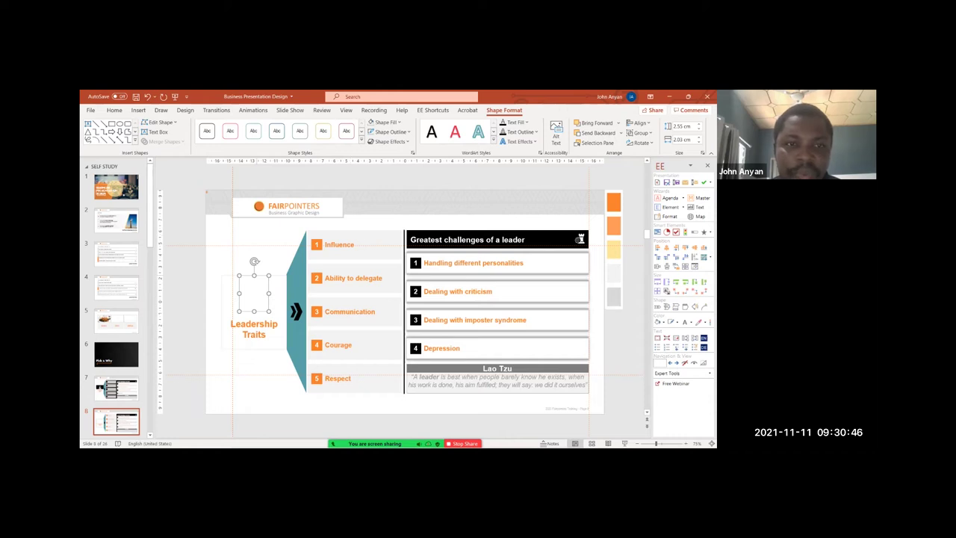
pyautogui.click(386, 122)
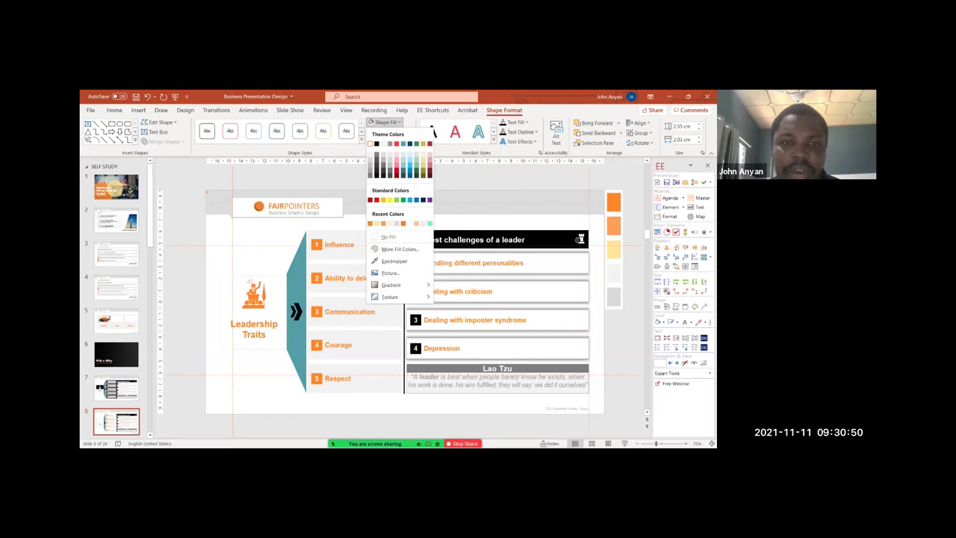
pyautogui.click(371, 223)
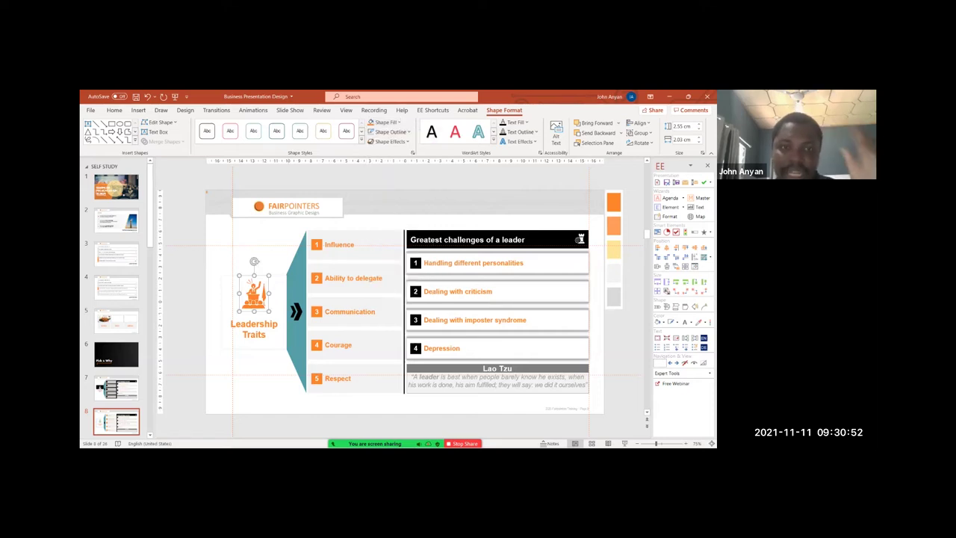
# - Replace the teal trapezoid's fill with a linear gradient running from light grey to white
pyautogui.click(296, 340)
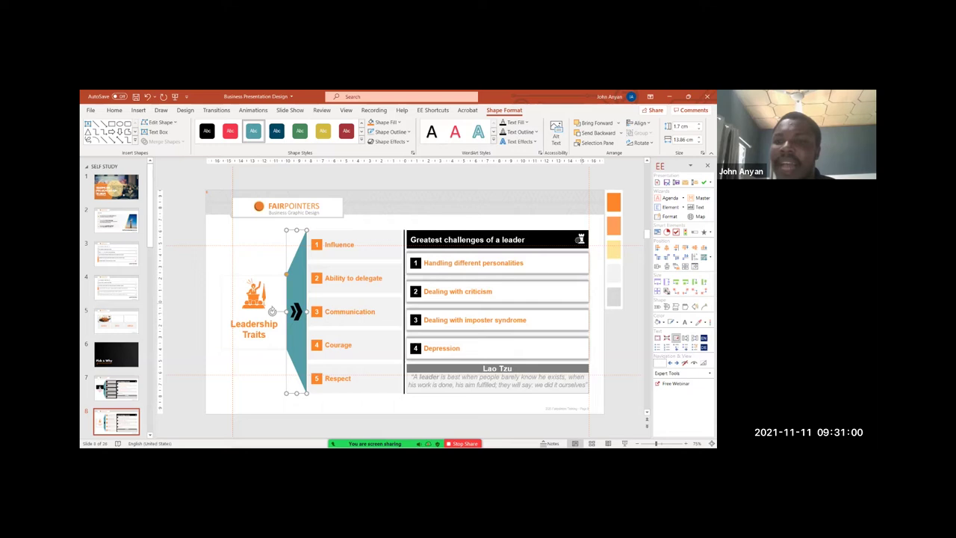
pyautogui.moveTo(632, 326); pyautogui.dragTo(603, 182)
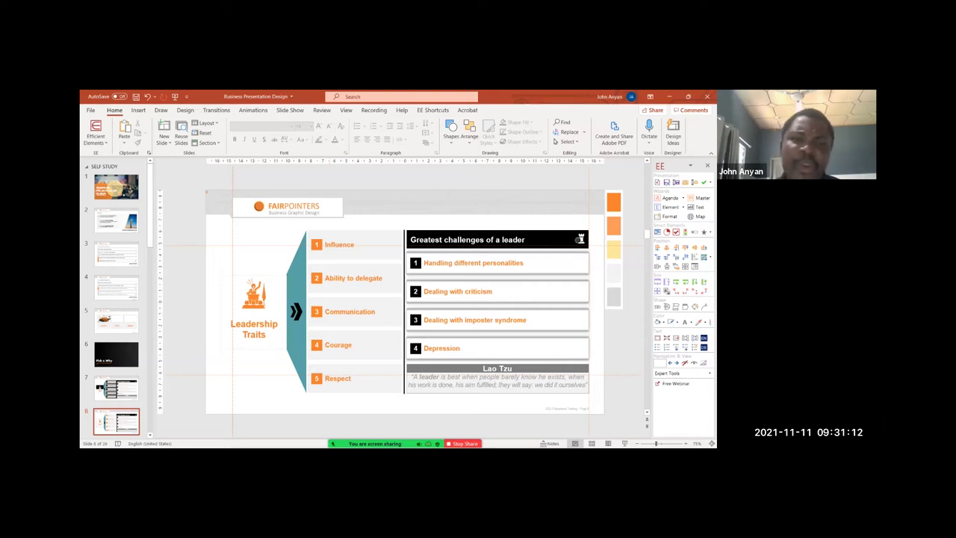
pyautogui.click(272, 311)
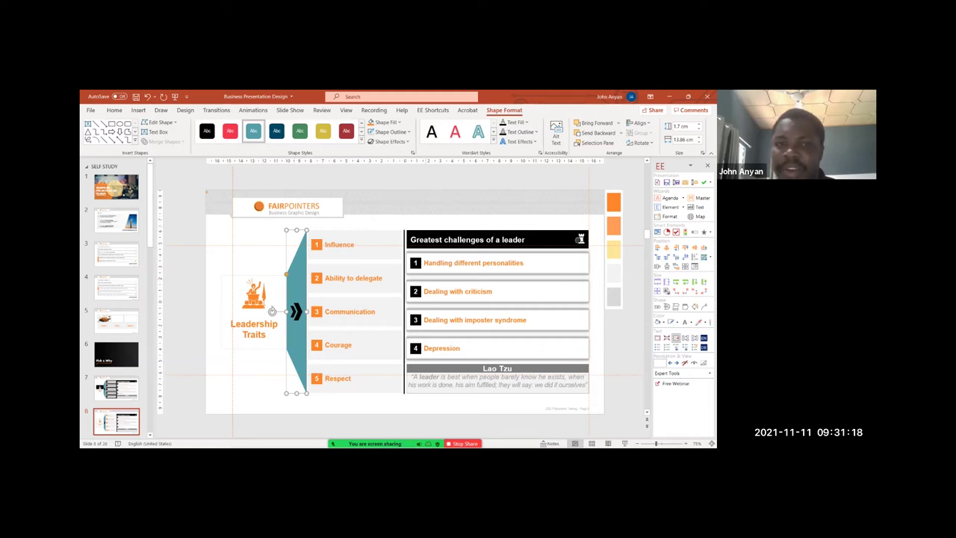
pyautogui.rightClick(300, 340)
pyautogui.click(335, 427)
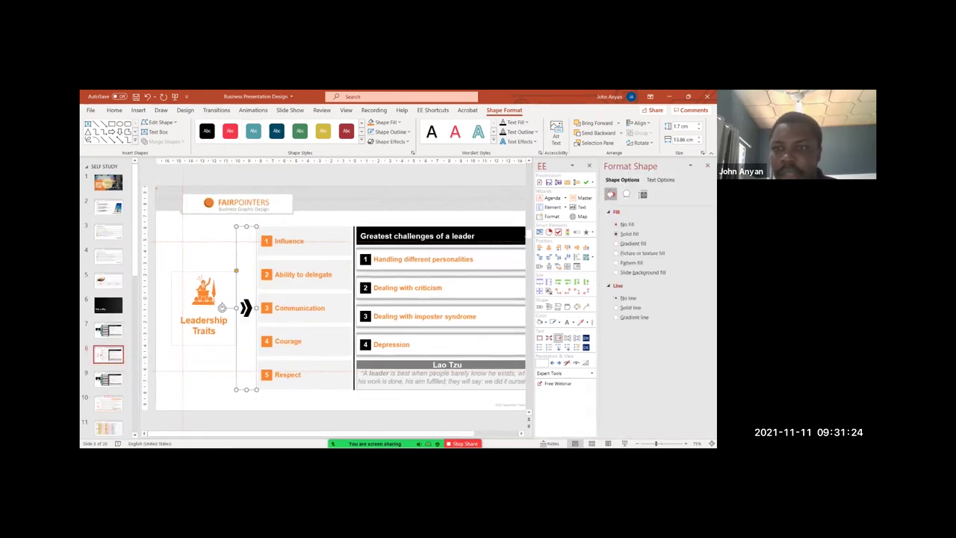
pyautogui.click(617, 244)
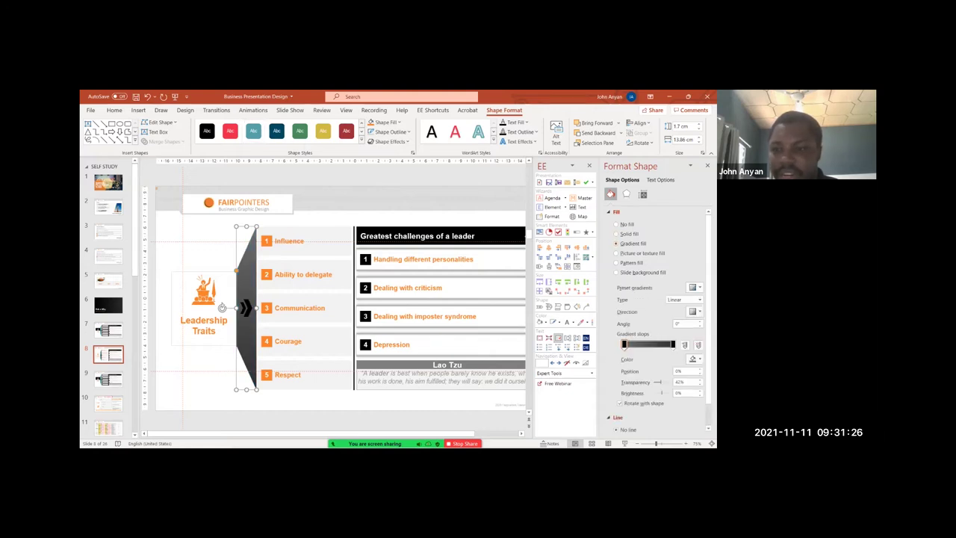
pyautogui.click(695, 359)
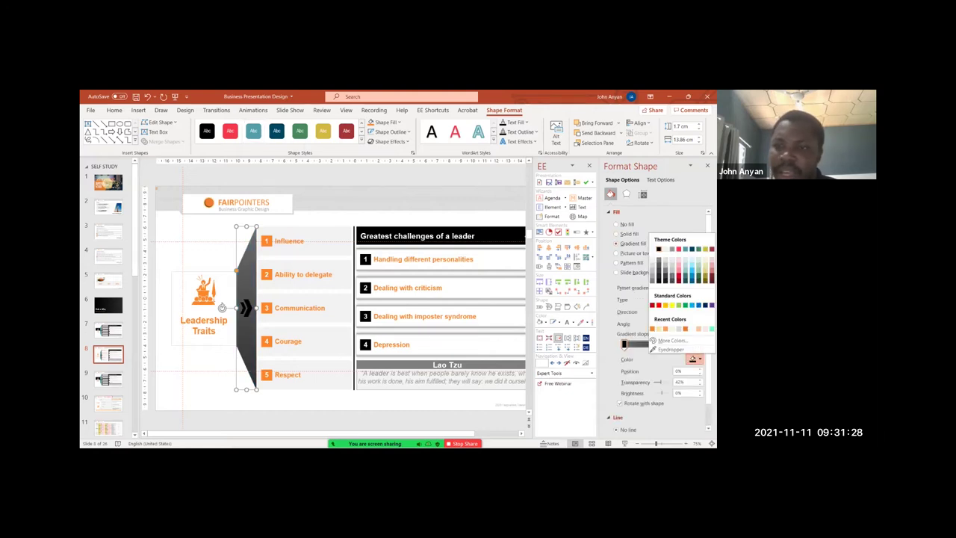
pyautogui.click(652, 265)
pyautogui.click(673, 344)
pyautogui.click(694, 359)
pyautogui.click(652, 249)
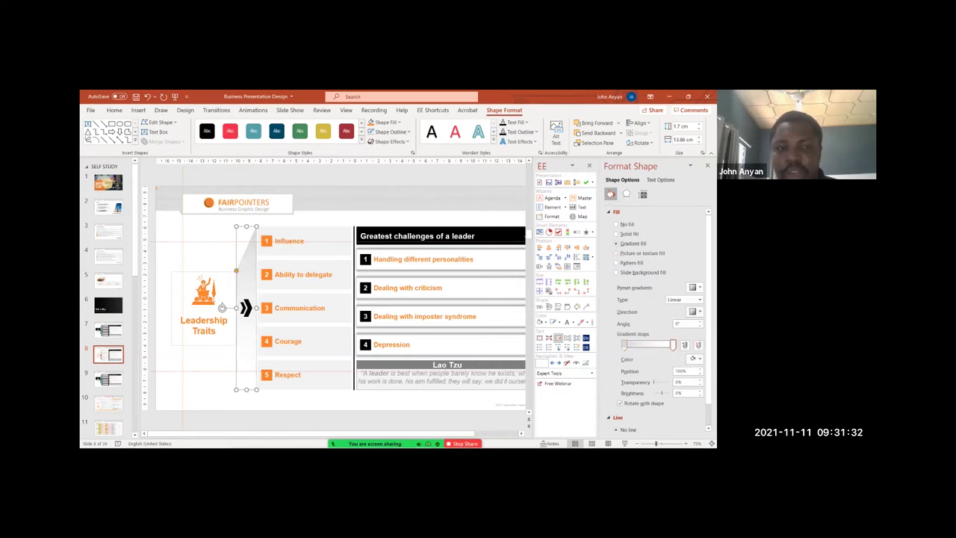
# - Set the trapezoid's linear gradient angle to 90° and move its grey gradient stop to the 10% position
pyautogui.click(696, 311)
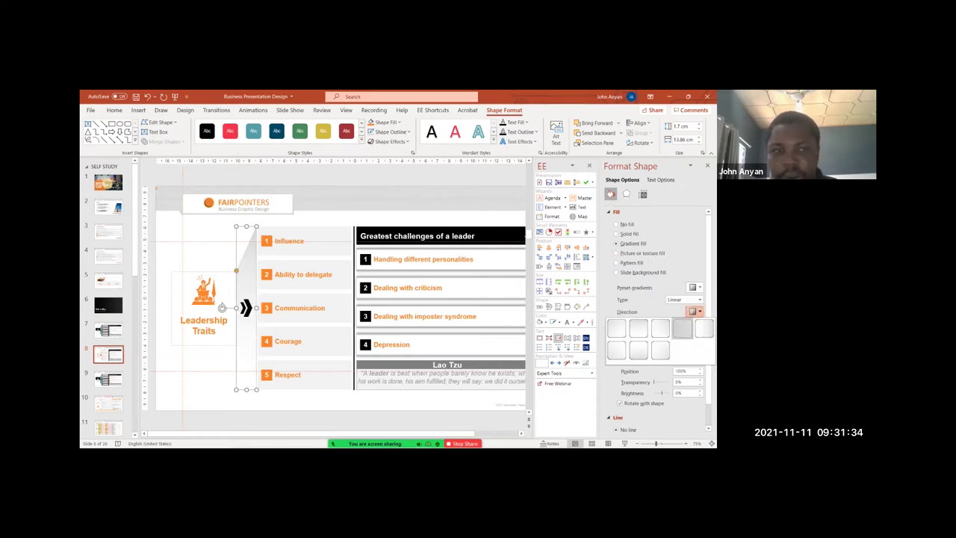
pyautogui.click(682, 328)
pyautogui.click(695, 312)
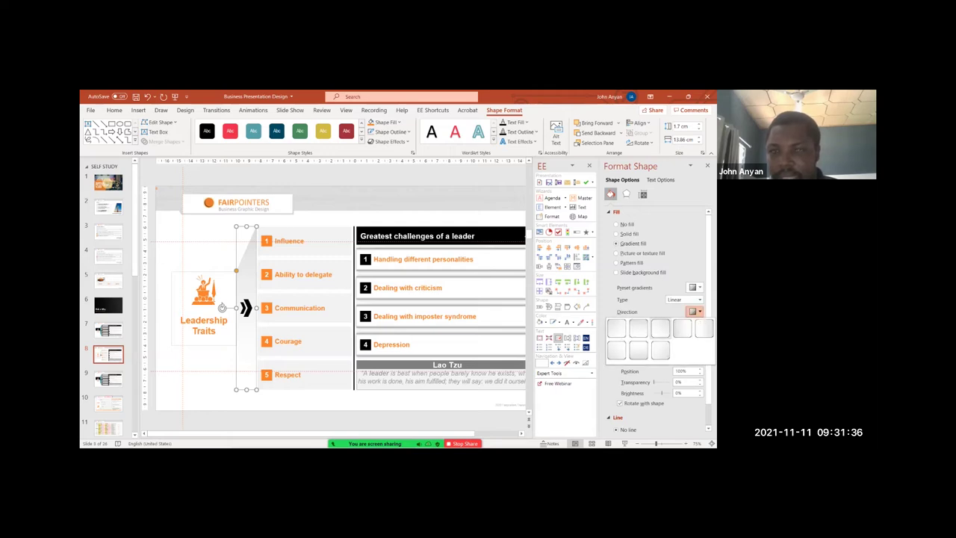
pyautogui.click(661, 328)
pyautogui.click(695, 311)
pyautogui.click(642, 328)
pyautogui.click(624, 344)
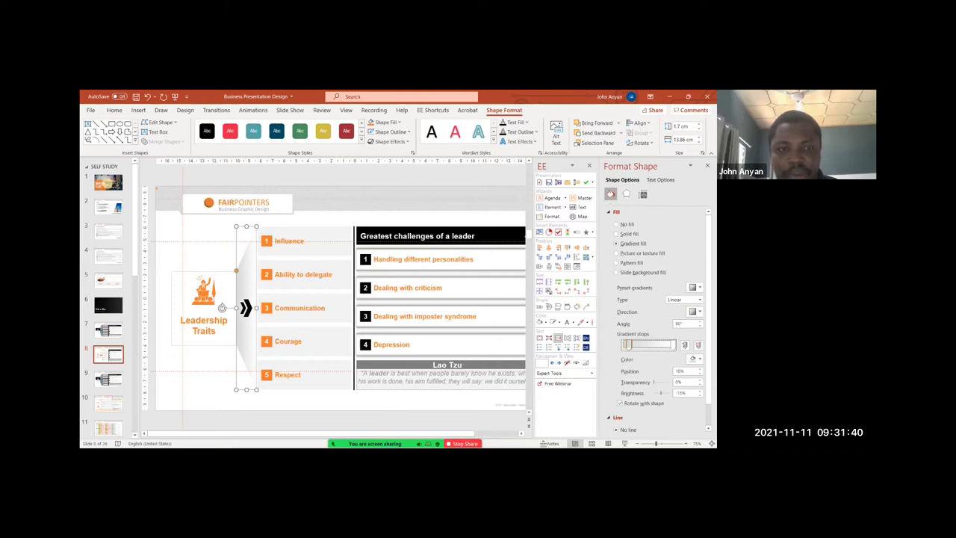
# - Shrink the black double chevron on the trapezoid to about 0.9 cm by 0.62 cm and fill it grey
pyautogui.click(246, 308)
pyautogui.scroll(6, 246, 308)
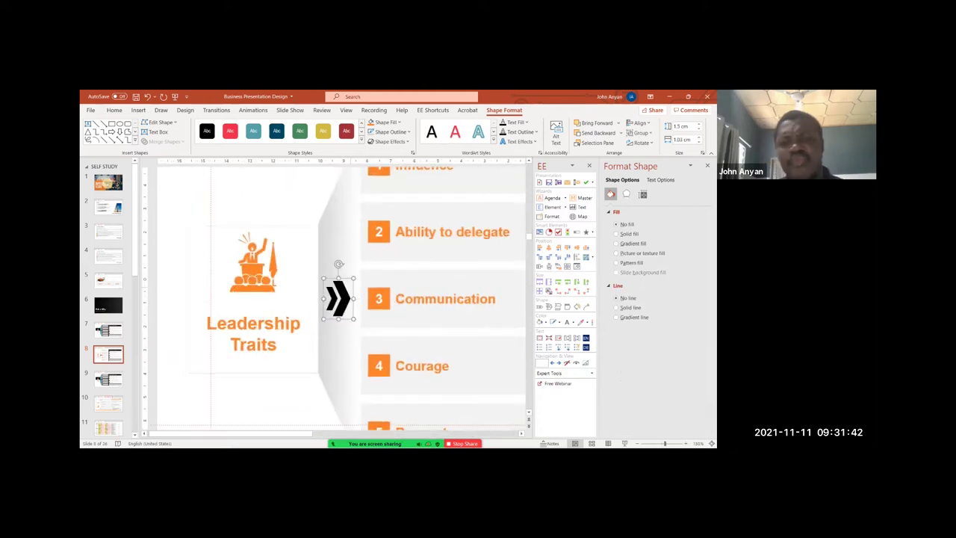
pyautogui.moveTo(354, 319); pyautogui.dragTo(349, 312)
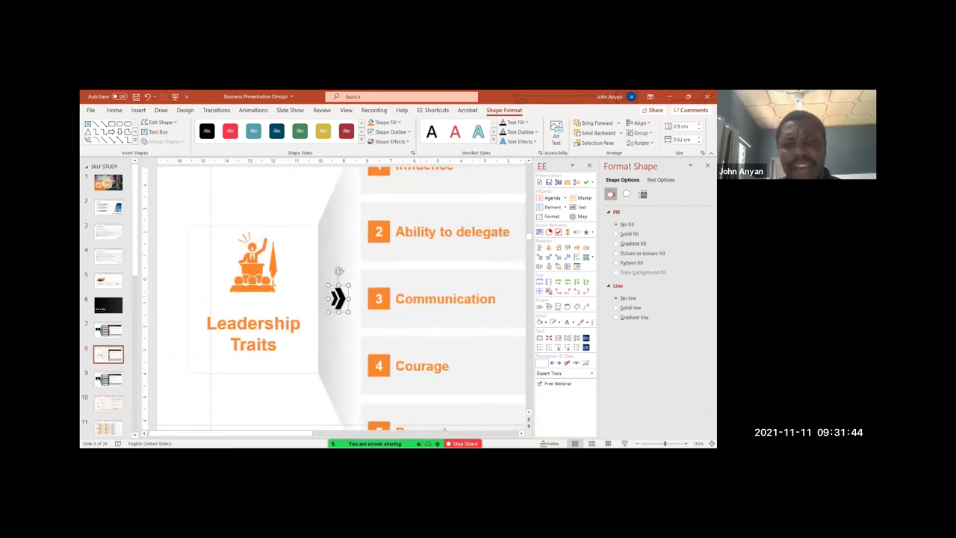
pyautogui.click(386, 121)
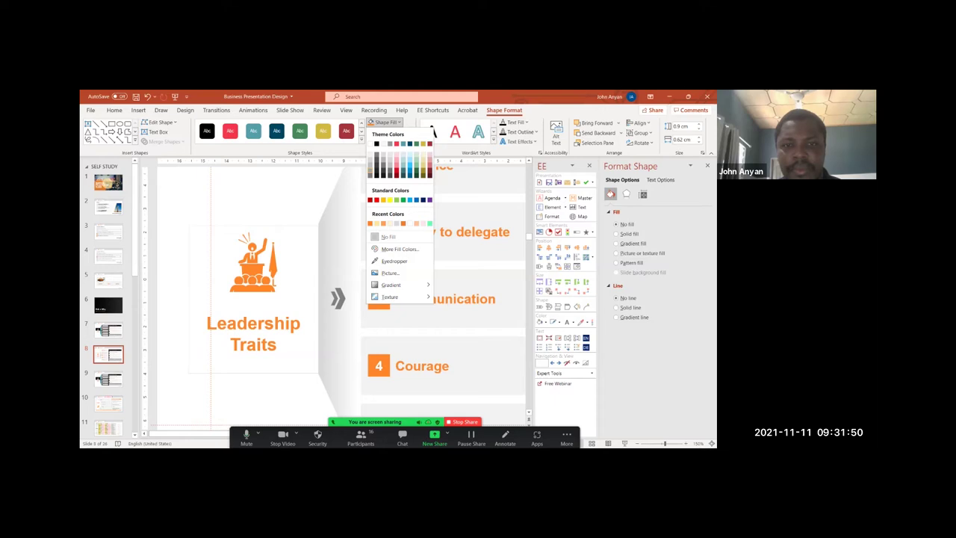
pyautogui.click(369, 175)
pyautogui.scroll(-10, 266, 332)
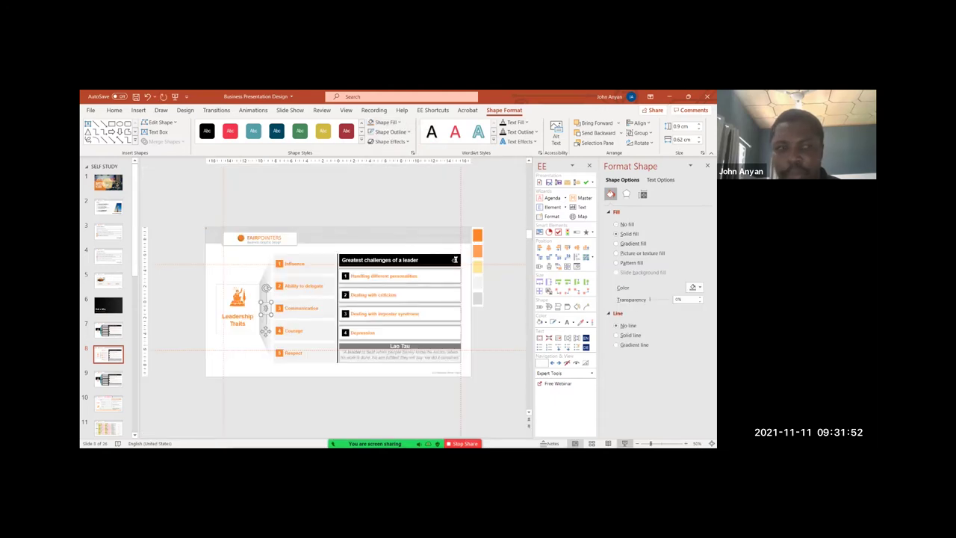
# - Compare the original and restyled Leadership Traits slides in the slide show
pyautogui.click(626, 444)
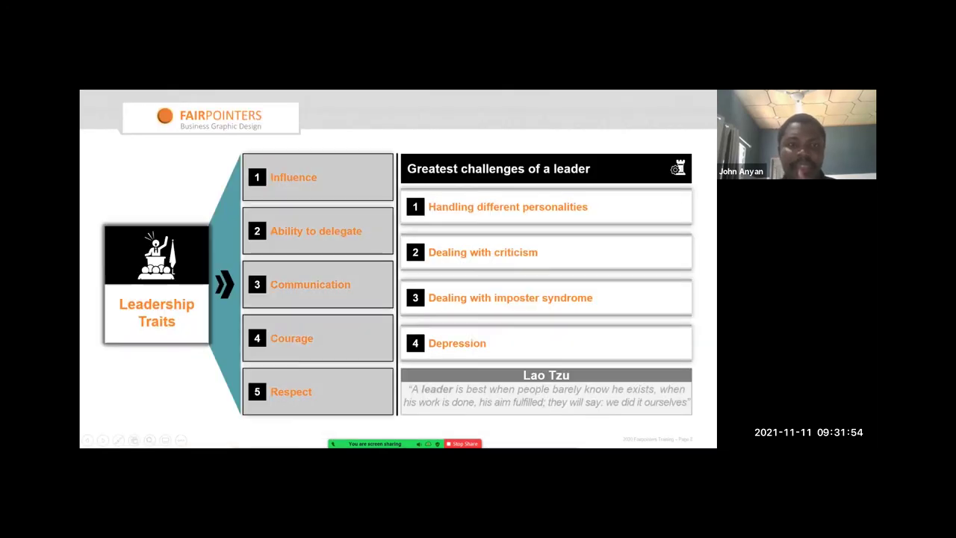
pyautogui.press('Right')
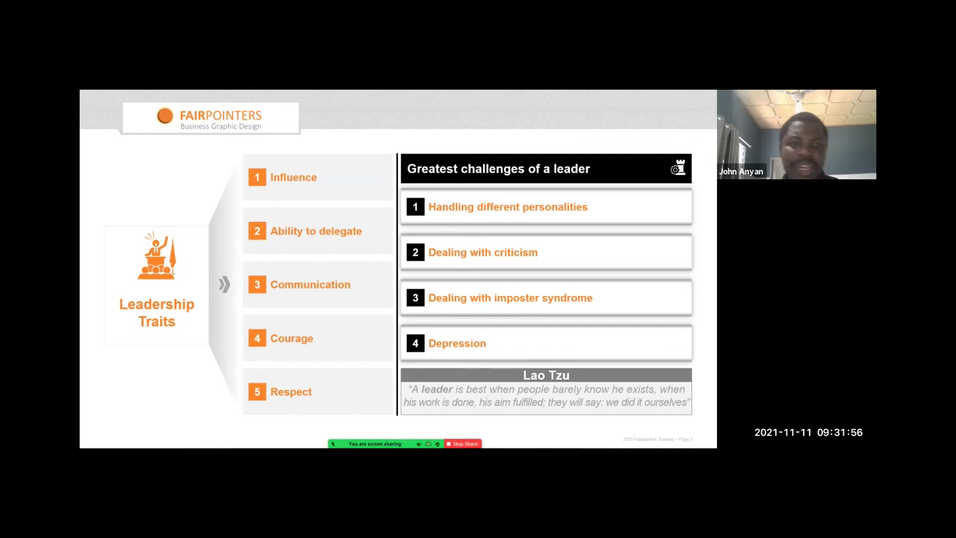
pyautogui.press('Escape')
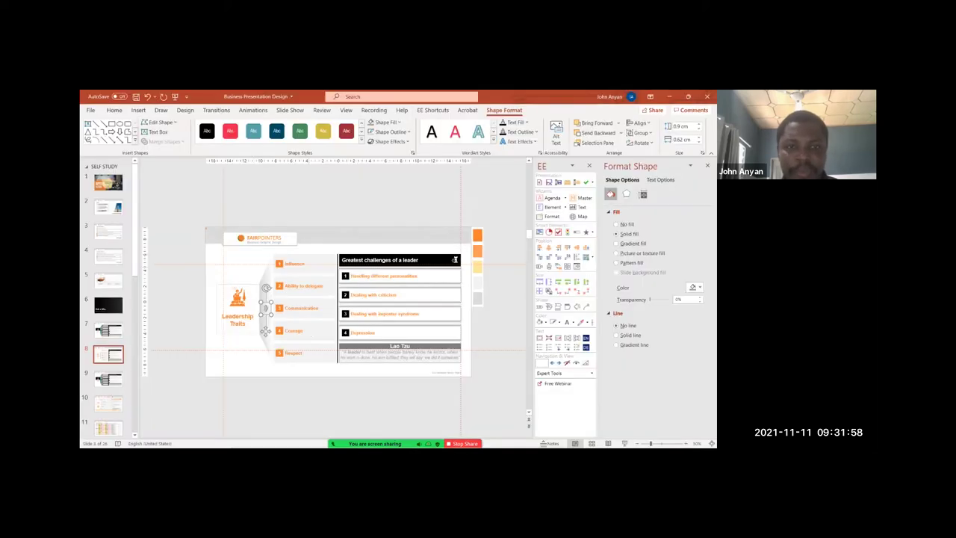
# - Fill the five trait boxes from Influence to Respect with white and give them a ½ pt light grey outline
pyautogui.keyDown('shift'); pyautogui.click(320, 353); pyautogui.keyUp('shift')
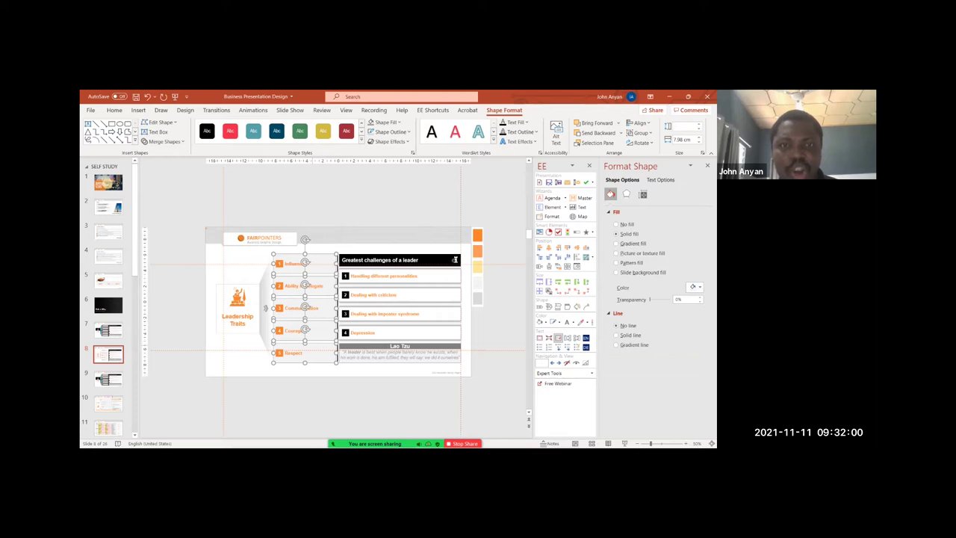
pyautogui.click(387, 122)
pyautogui.click(370, 143)
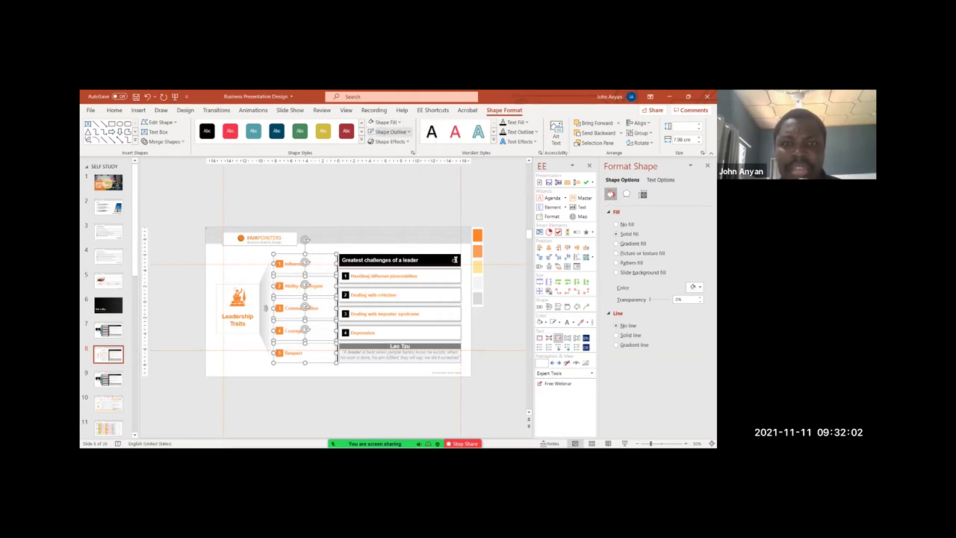
pyautogui.click(393, 132)
pyautogui.click(369, 164)
pyautogui.click(389, 131)
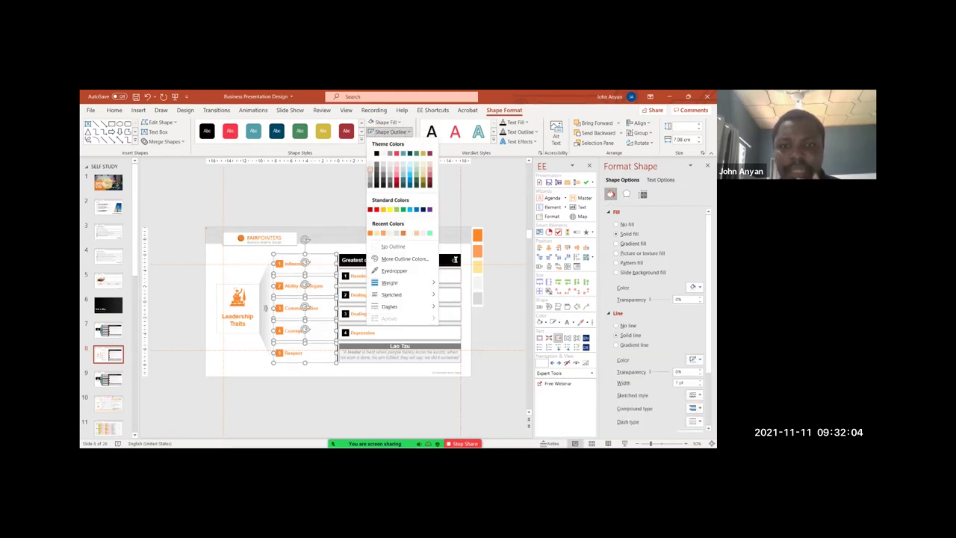
pyautogui.moveTo(396, 278)
pyautogui.click(469, 298)
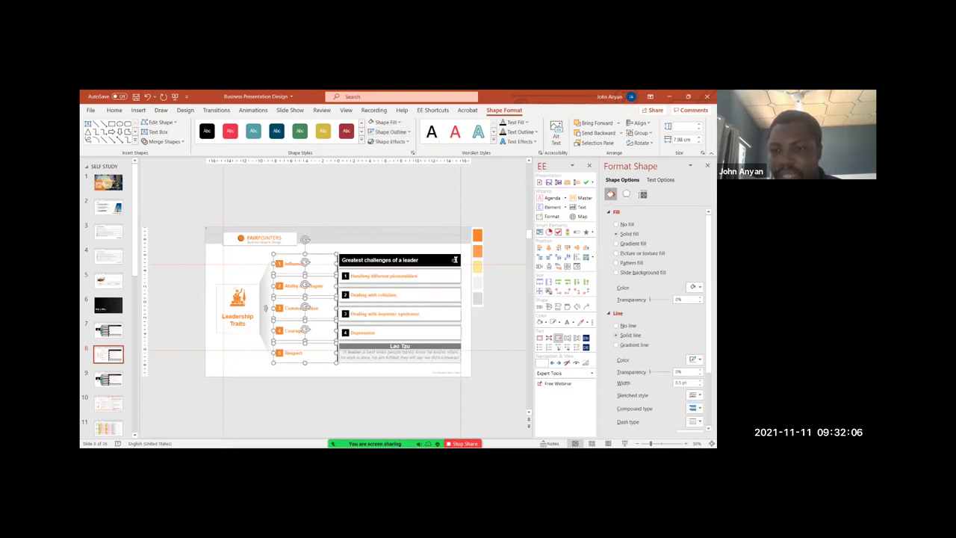
# - Run the slide show and alternate between the original Leadership Traits slide and the version with white trait boxes
pyautogui.hotkey('shift', 'F5')
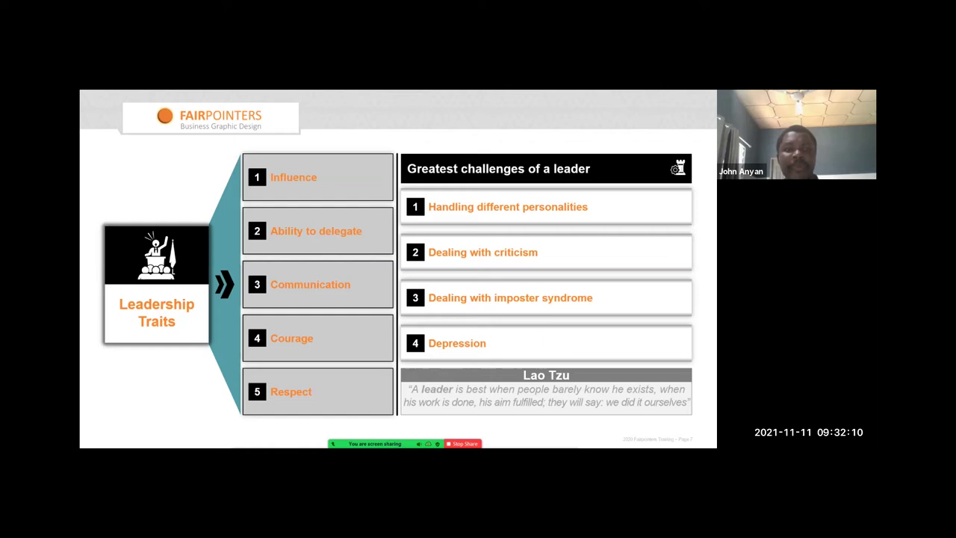
pyautogui.press('Left')
pyautogui.press('Right')
pyautogui.press('Left')
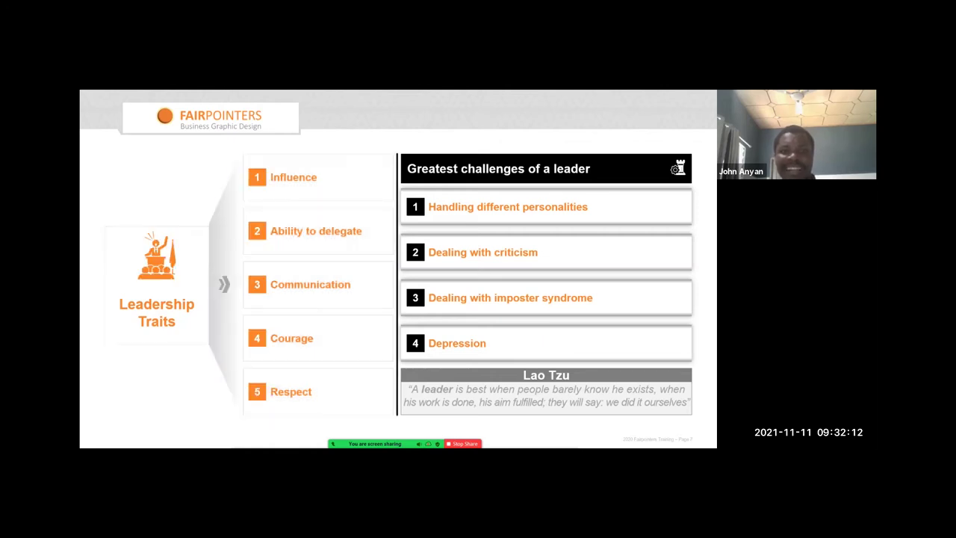
pyautogui.press('Right')
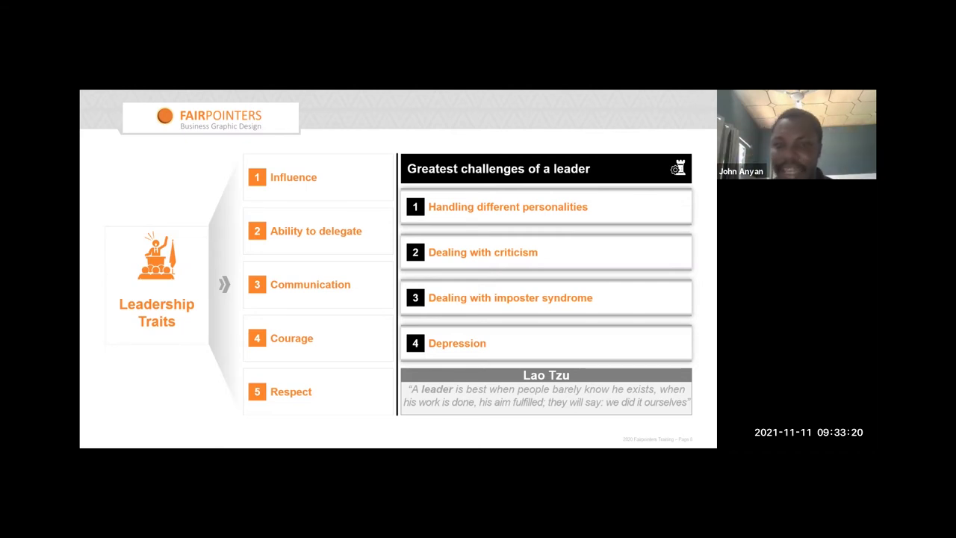
pyautogui.press('Right')
pyautogui.press('Right')
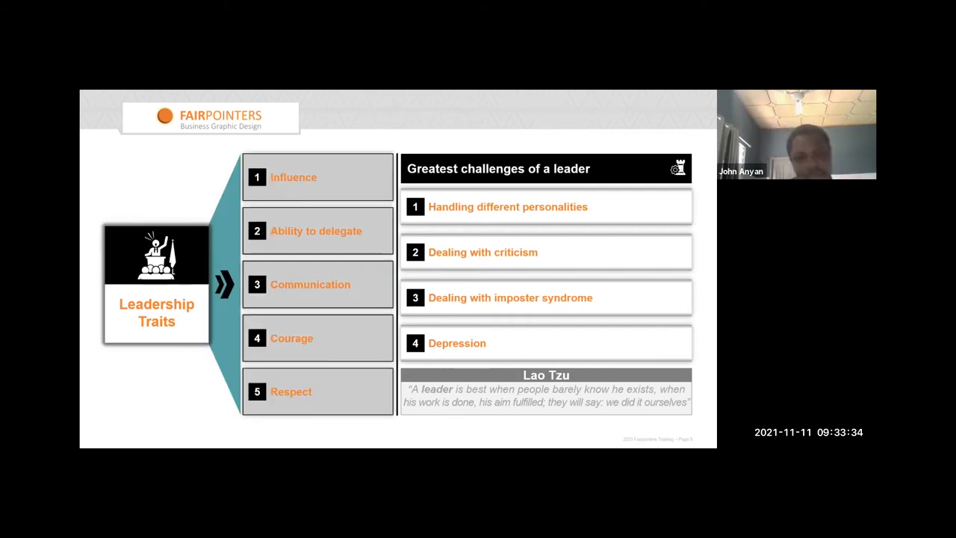
# - Advance the slide show to the football fixtures table with pink and gold cells
pyautogui.press('Right')
pyautogui.press('Right')
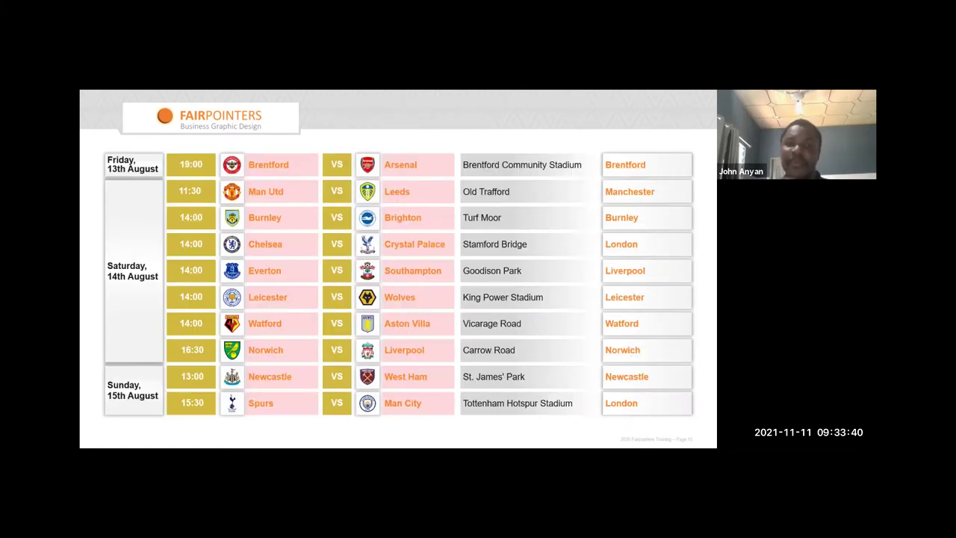
pyautogui.press('Right')
pyautogui.press('Left')
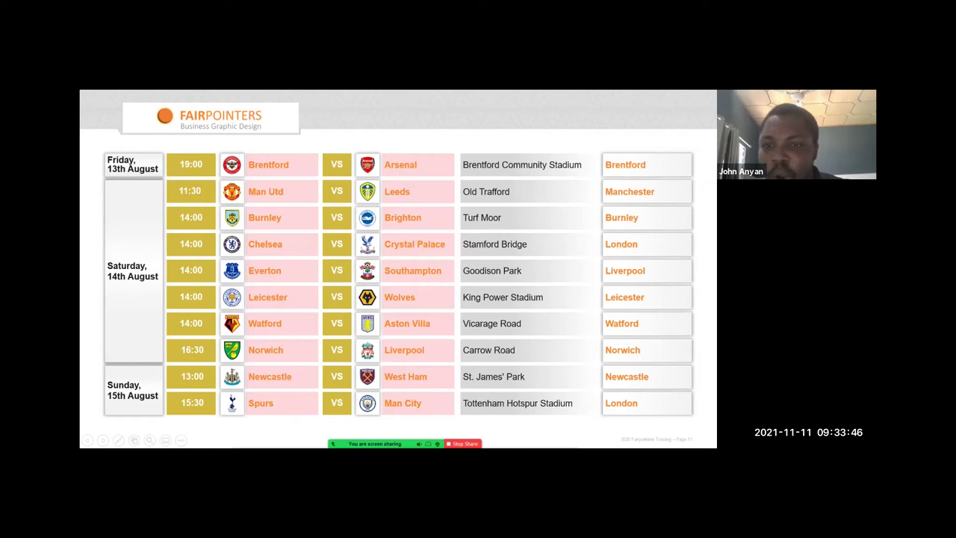
pyautogui.press('Right')
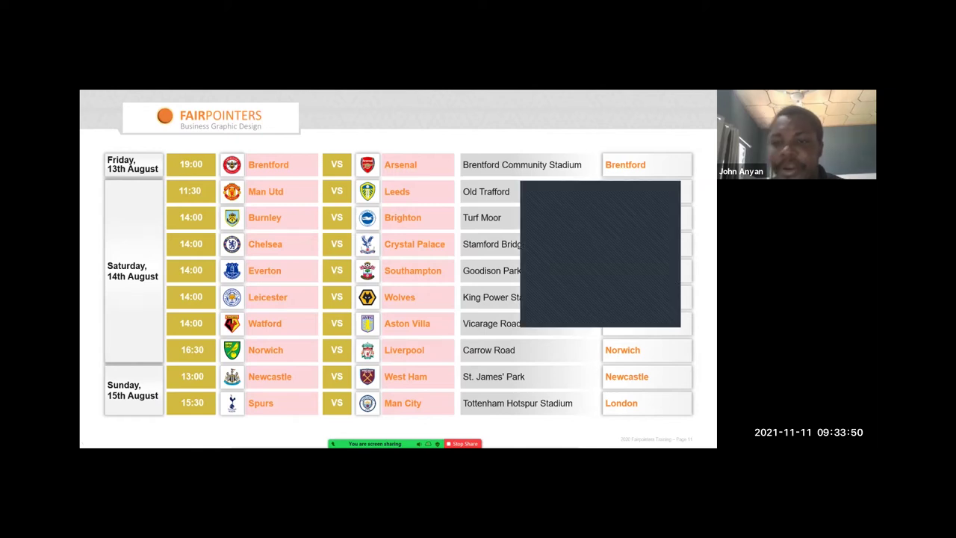
pyautogui.press('Right')
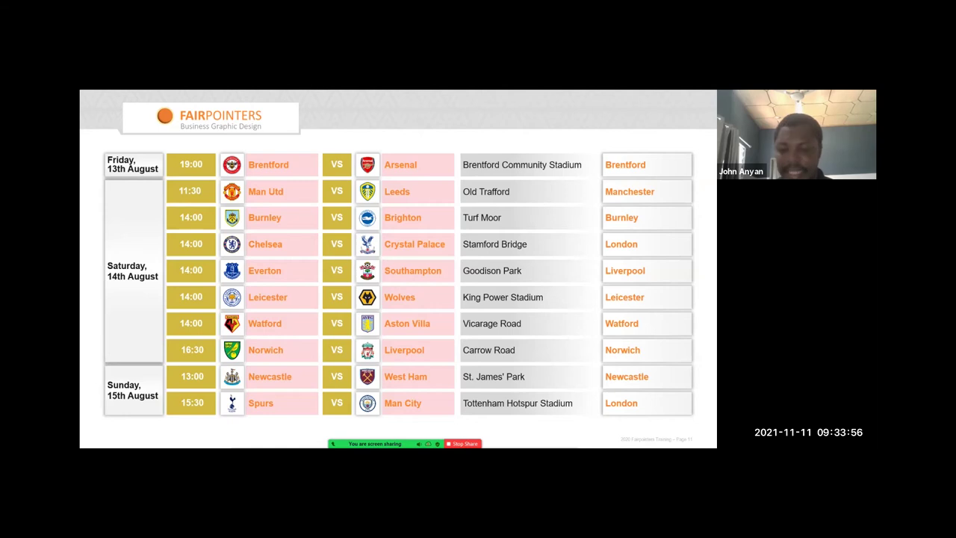
# - Flip repeatedly between the pink and gold fixtures table and its Option 2 redesign to compare the two
pyautogui.press('Right')
pyautogui.press('Left')
pyautogui.press('Right')
pyautogui.press('Left')
pyautogui.press('Right')
pyautogui.press('Left')
pyautogui.press('Right')
pyautogui.press('Left')
pyautogui.press('Right')
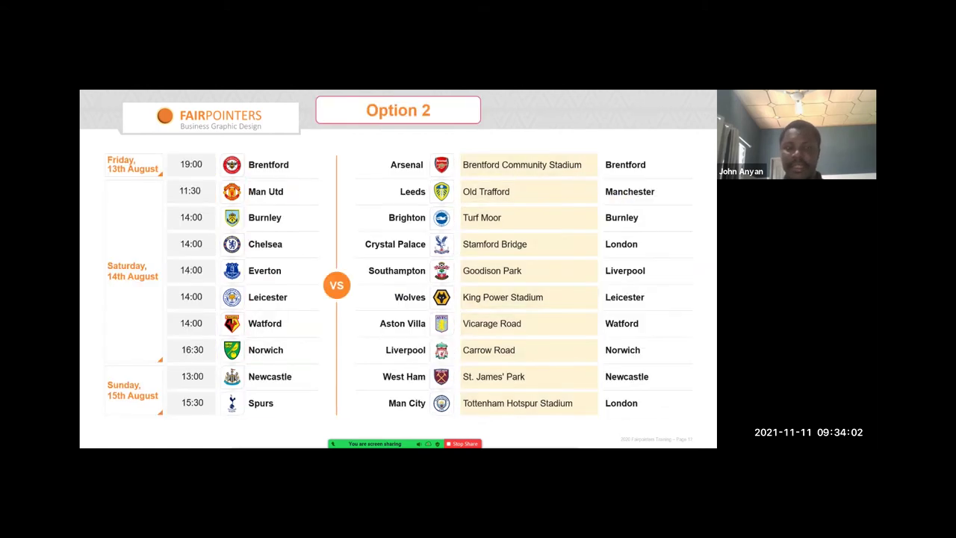
pyautogui.press('Left')
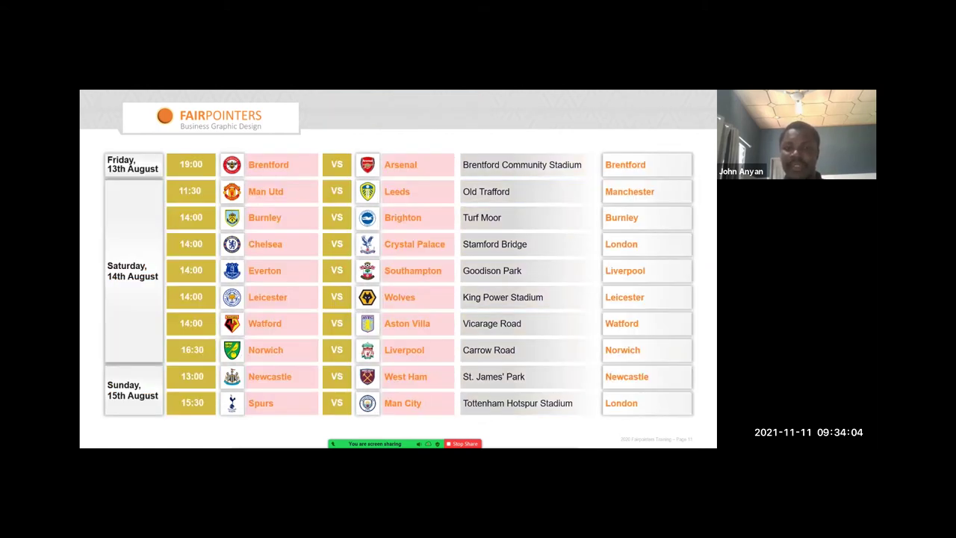
pyautogui.press('Right')
pyautogui.press('Left')
pyautogui.press('Right')
pyautogui.press('Left')
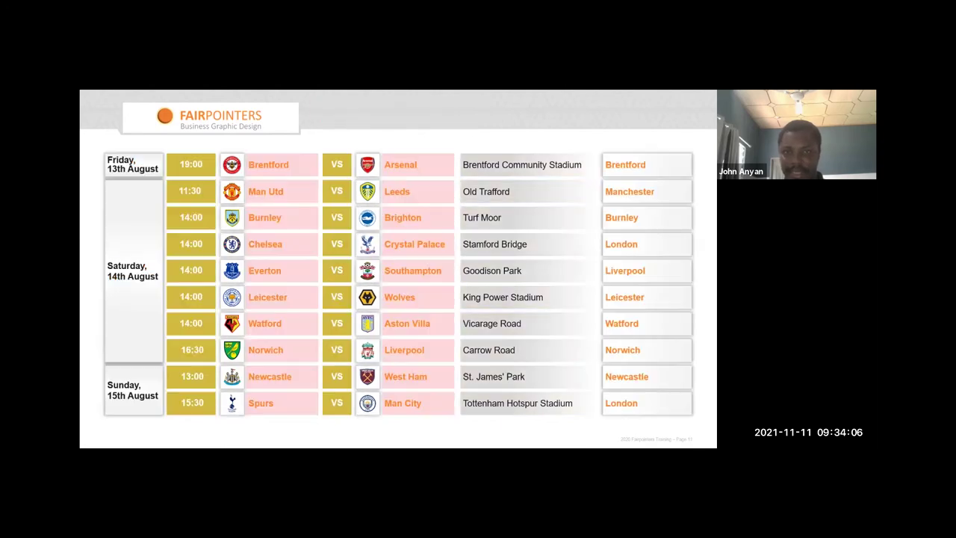
pyautogui.press('Right')
pyautogui.press('Left')
pyautogui.press('Right')
pyautogui.press('Left')
pyautogui.press('Right')
pyautogui.press('Left')
pyautogui.press('Right')
pyautogui.press('Left')
pyautogui.press('Right')
pyautogui.press('Left')
pyautogui.press('Right')
pyautogui.press('Left')
pyautogui.press('Right')
pyautogui.press('Left')
pyautogui.press('Right')
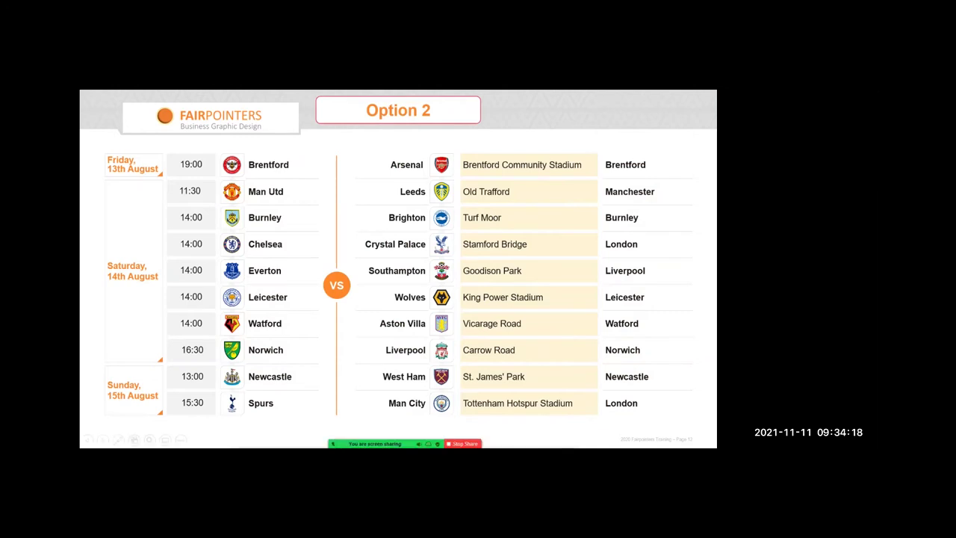
# - Move the slide show on to the Accra - Dzita road illustration slide
pyautogui.moveTo(407, 444)
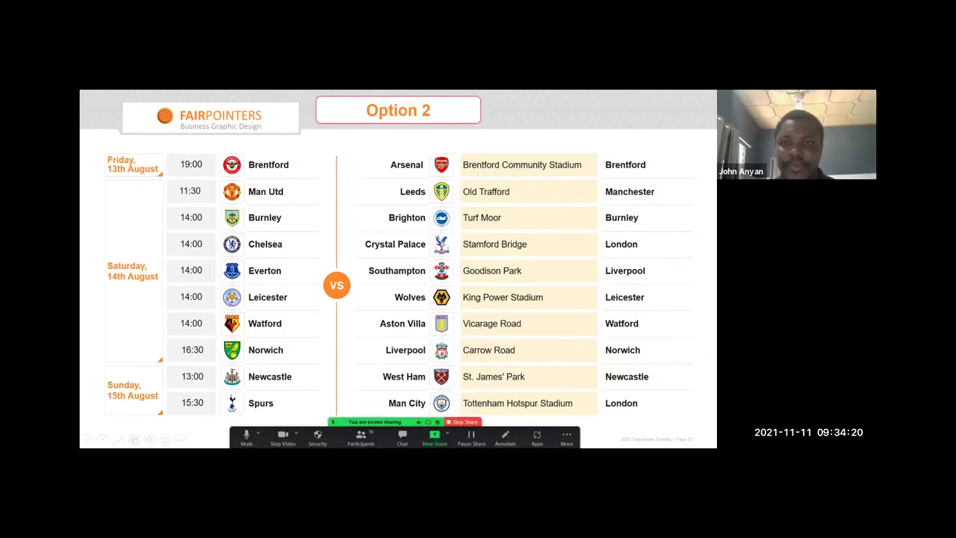
pyautogui.press('Right')
pyautogui.press('Left')
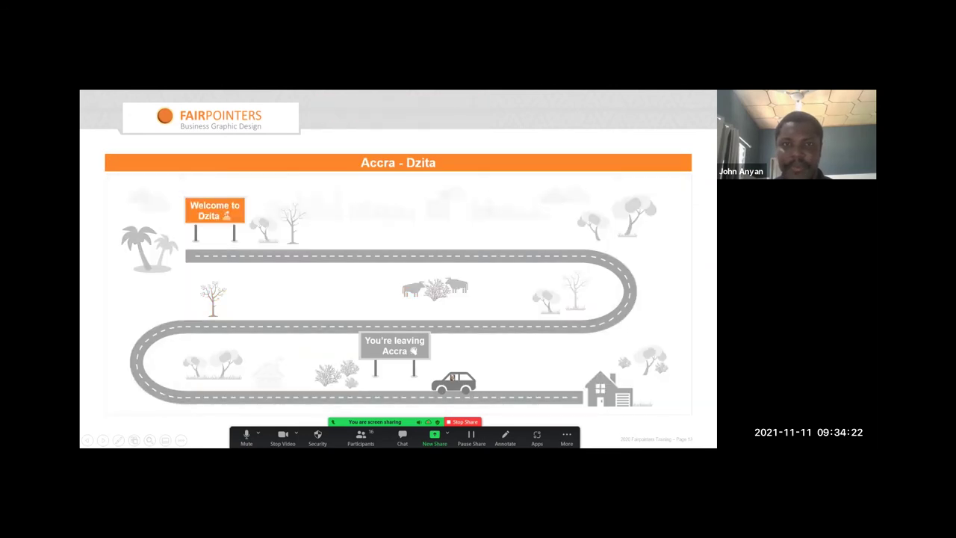
# - Flip back from the road illustration and compare the pink and gold fixtures table with its Option 2 redesign
pyautogui.press('Left')
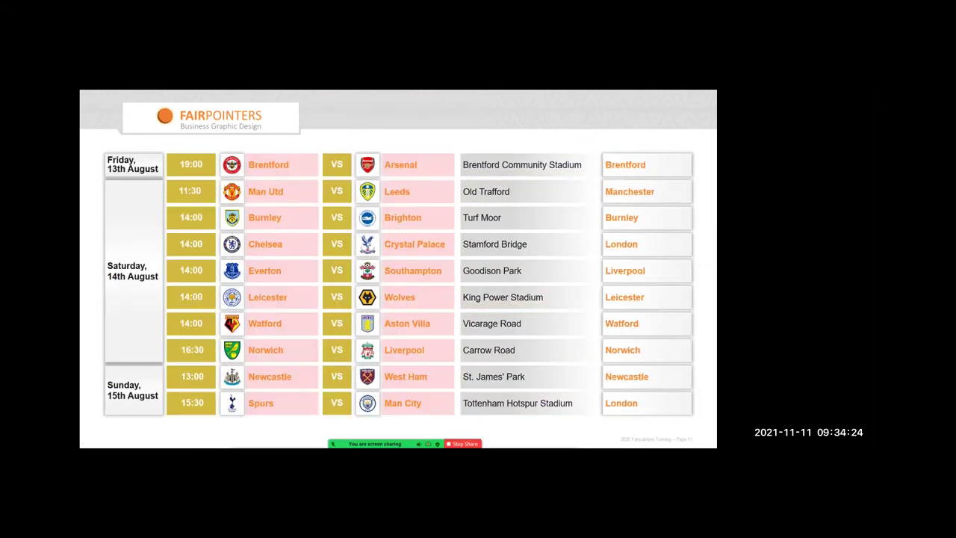
pyautogui.press('Right')
pyautogui.press('Left')
pyautogui.press('Right')
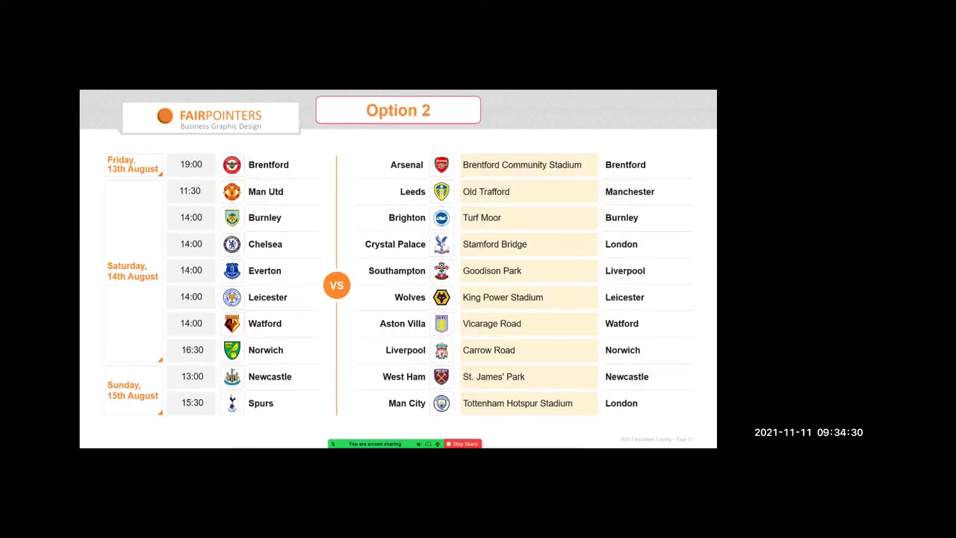
pyautogui.press('Right')
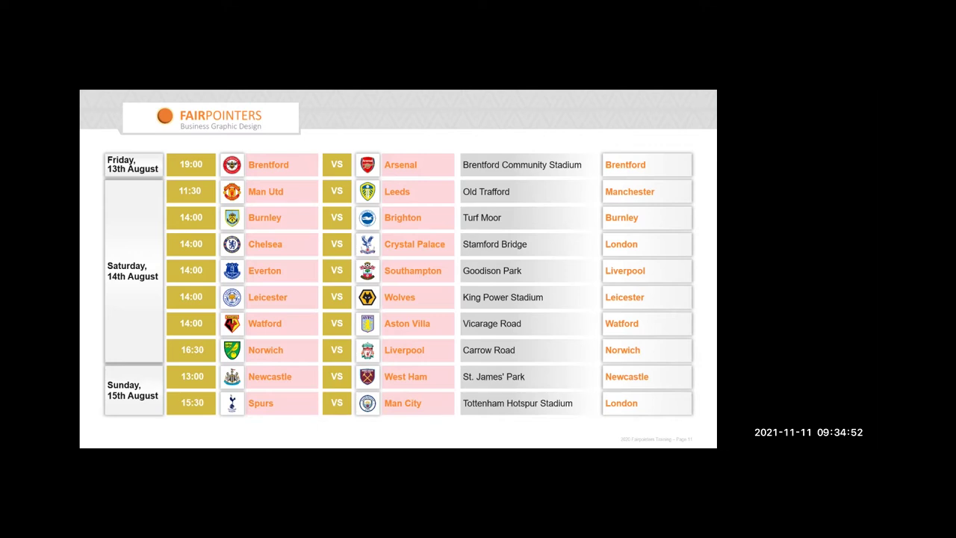
pyautogui.press('Right')
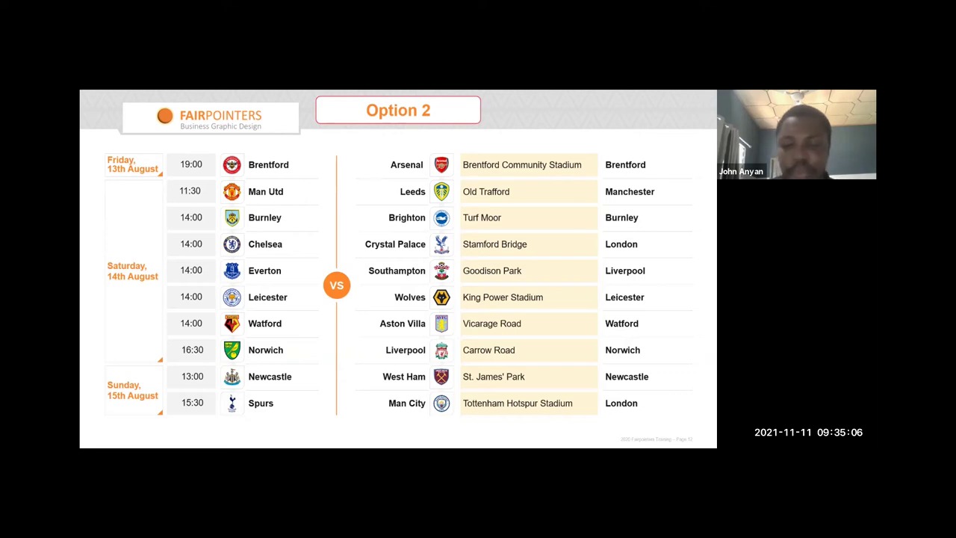
pyautogui.press('Right')
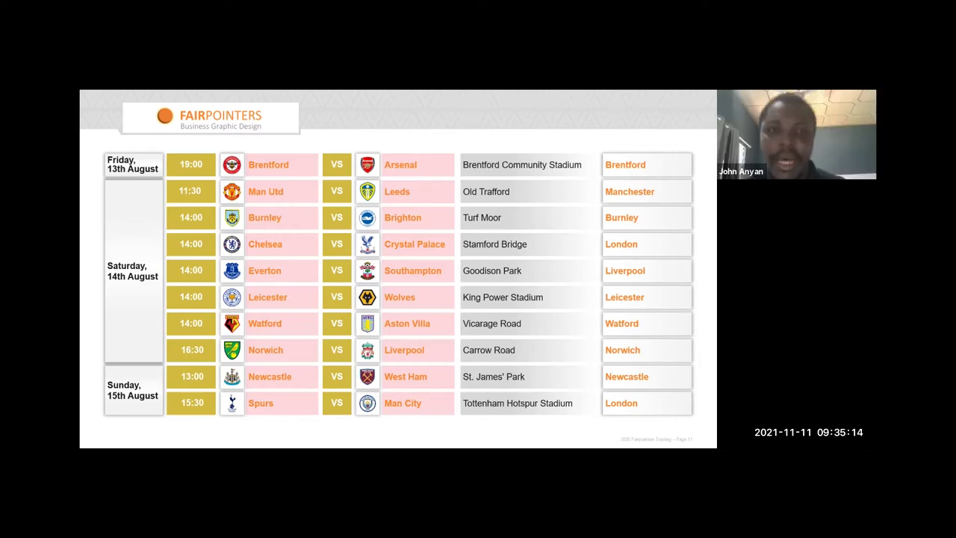
pyautogui.press('Right')
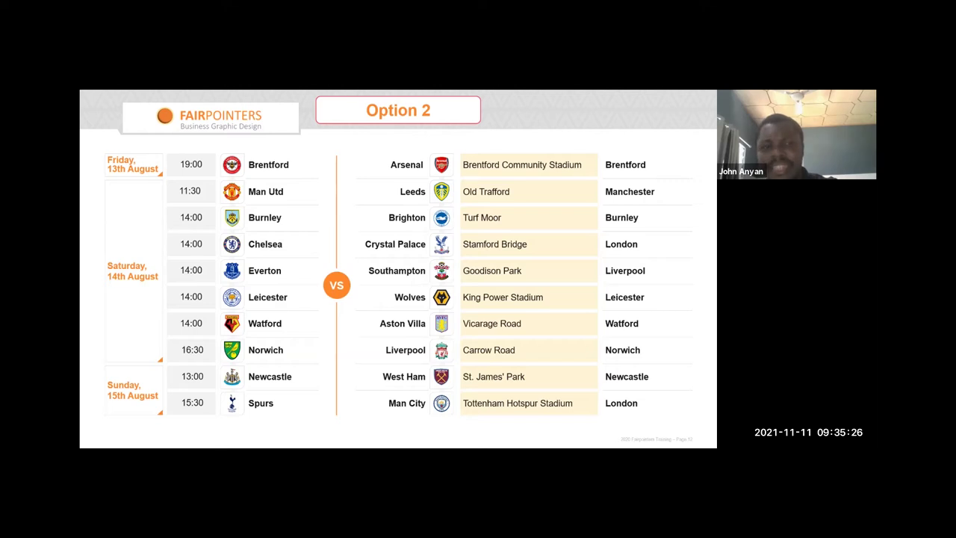
pyautogui.press('Left')
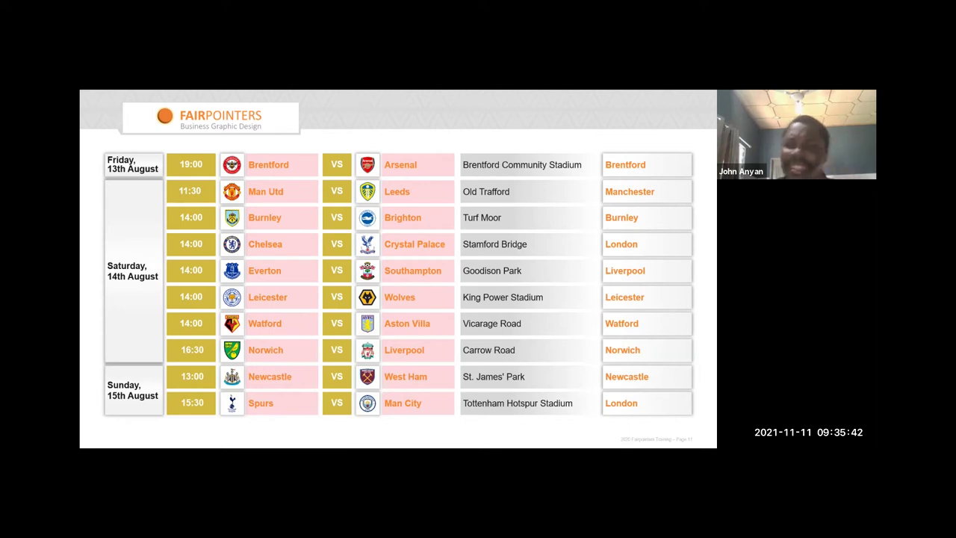
pyautogui.press('Right')
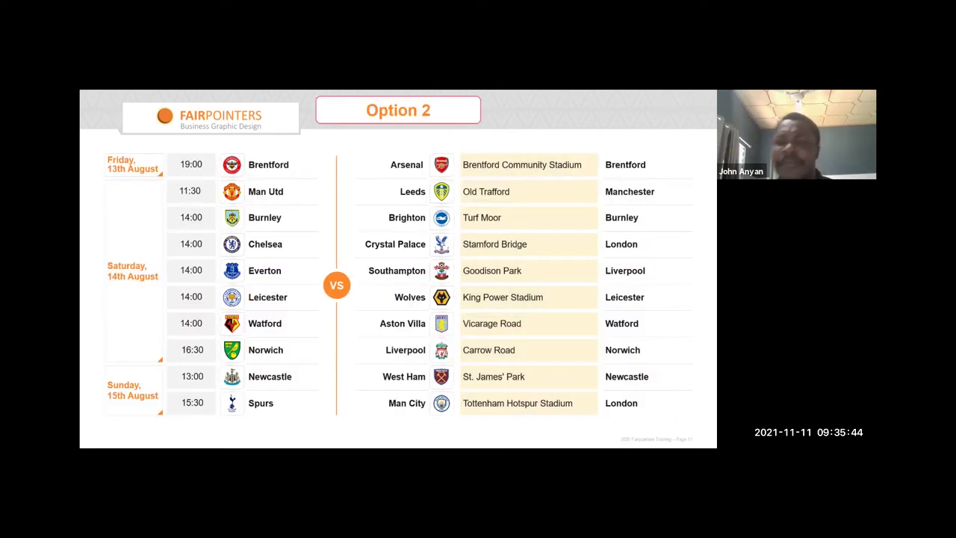
pyautogui.press('Right')
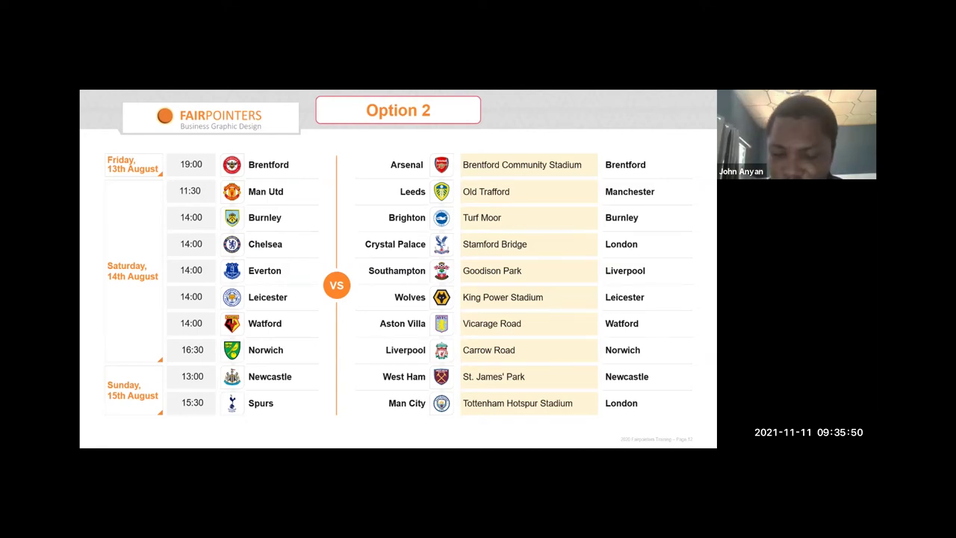
# - Advance the slide show through the Accra - Dzita Option 2 illustration to the "We have it all" slide
pyautogui.press('Right')
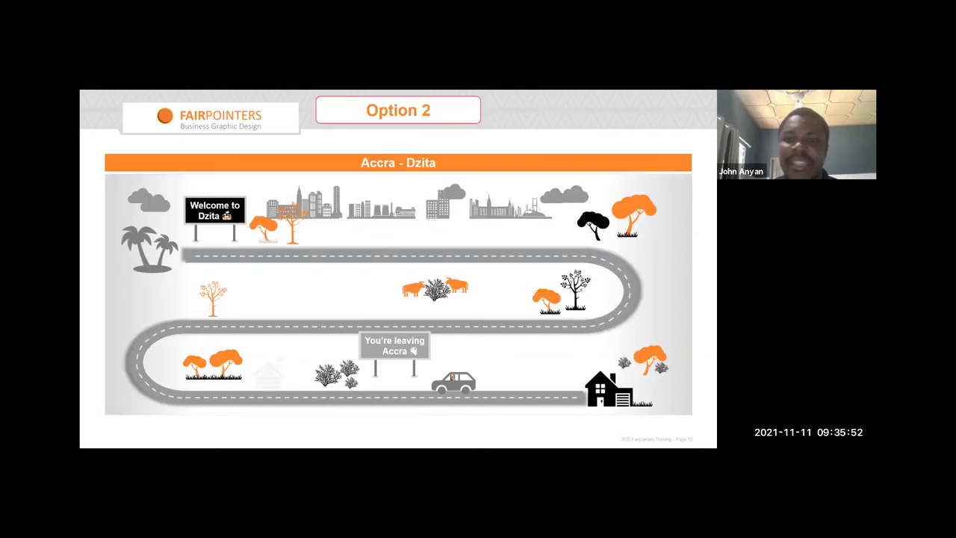
pyautogui.press('Right')
pyautogui.press('Left')
pyautogui.press('Right')
pyautogui.press('Left')
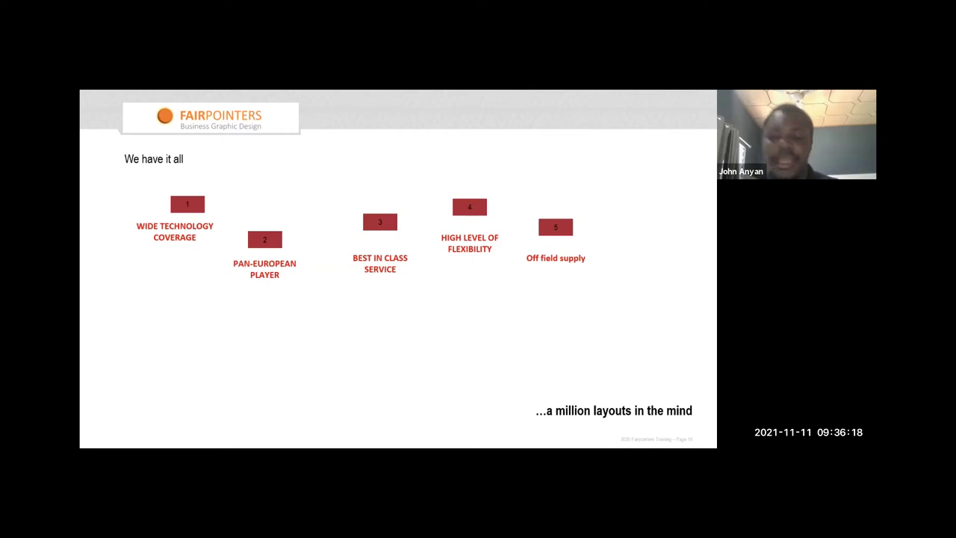
# - Leave the slide show and insert a blank slide directly after the "We have it all" slide, closing the background formatting pane
pyautogui.press('Escape')
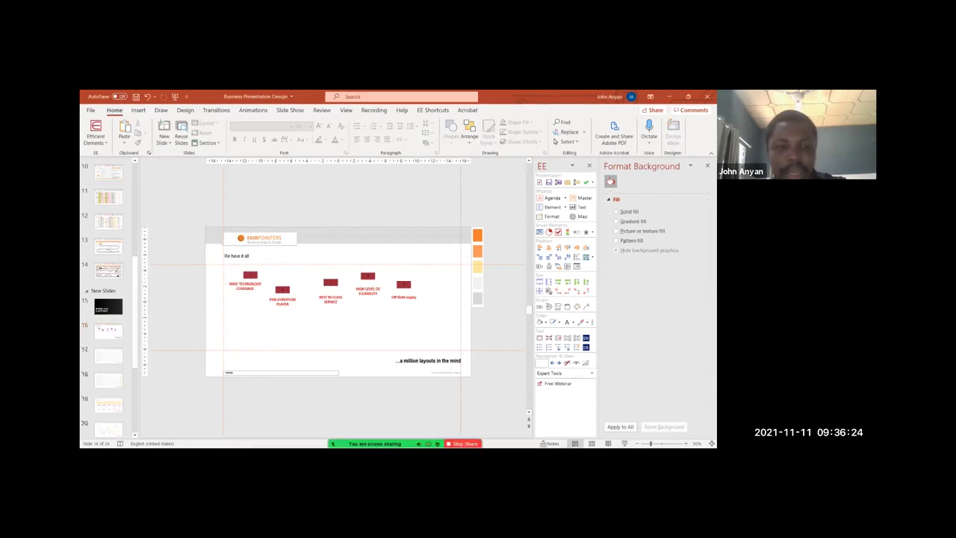
pyautogui.hotkey('ctrl', 'm')
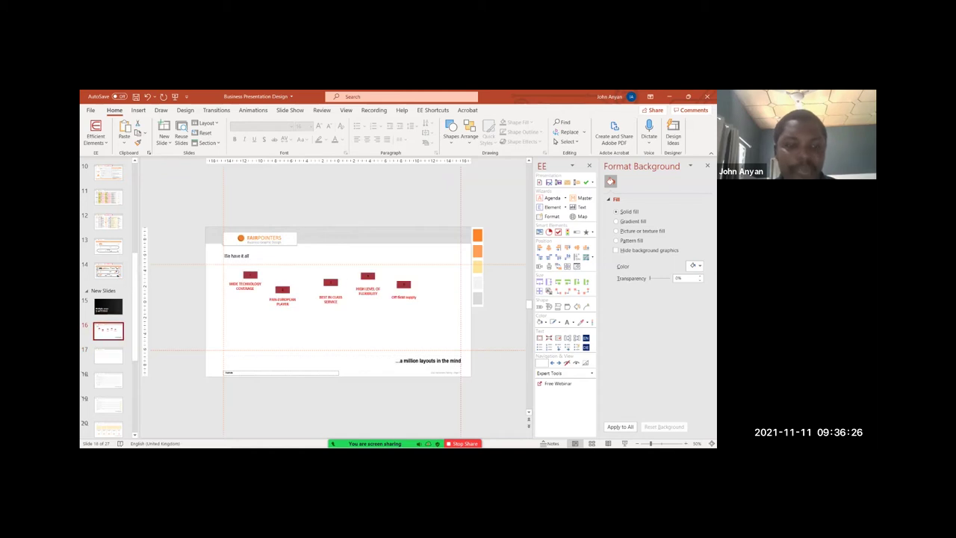
pyautogui.hotkey('ctrl', 'z')
pyautogui.click(108, 392)
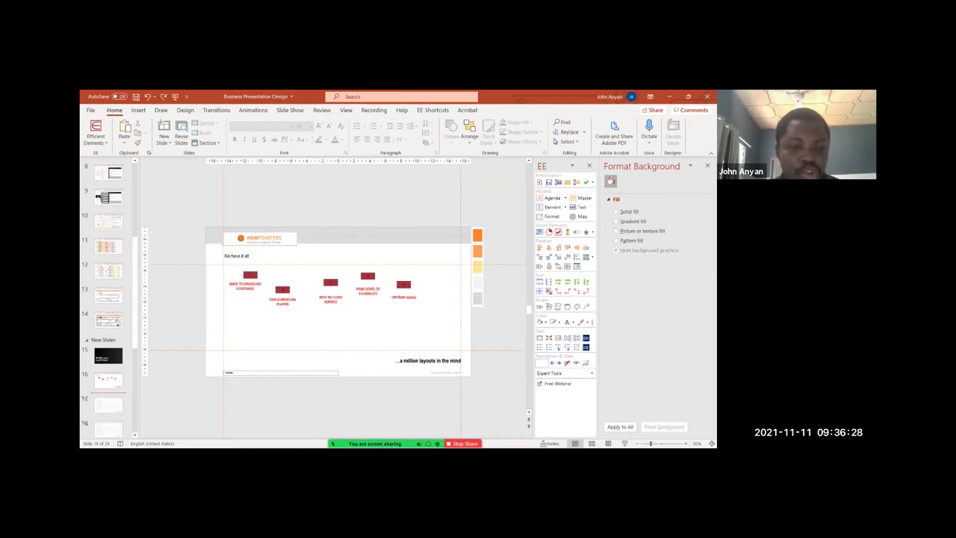
pyautogui.press('Return')
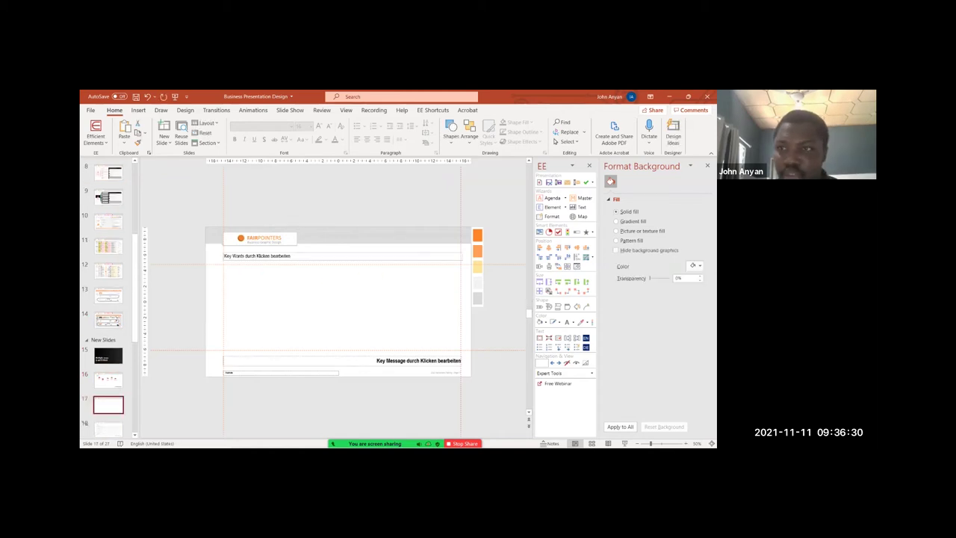
pyautogui.click(708, 165)
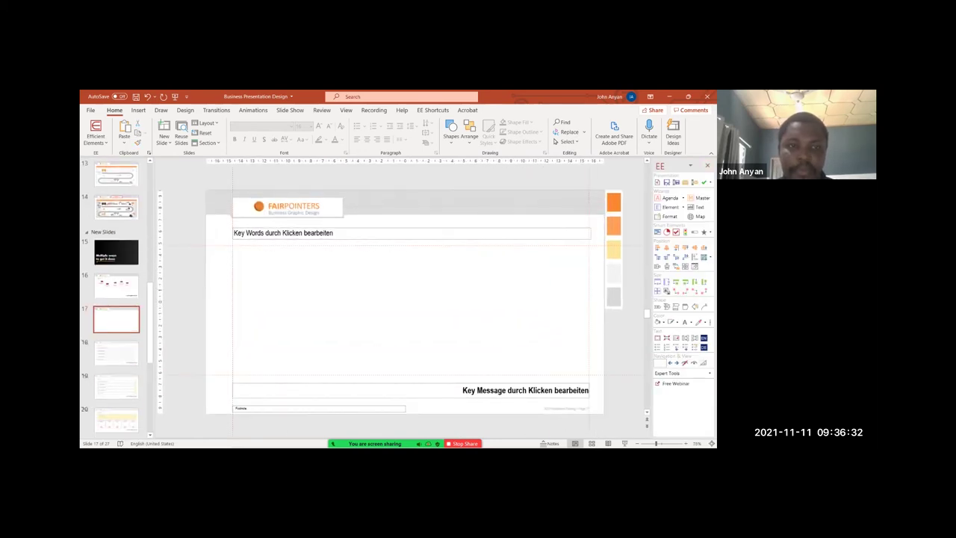
# - Review the five scattered items and closing message on the "We have it all" slide, alternating with the blank slide
pyautogui.click(116, 286)
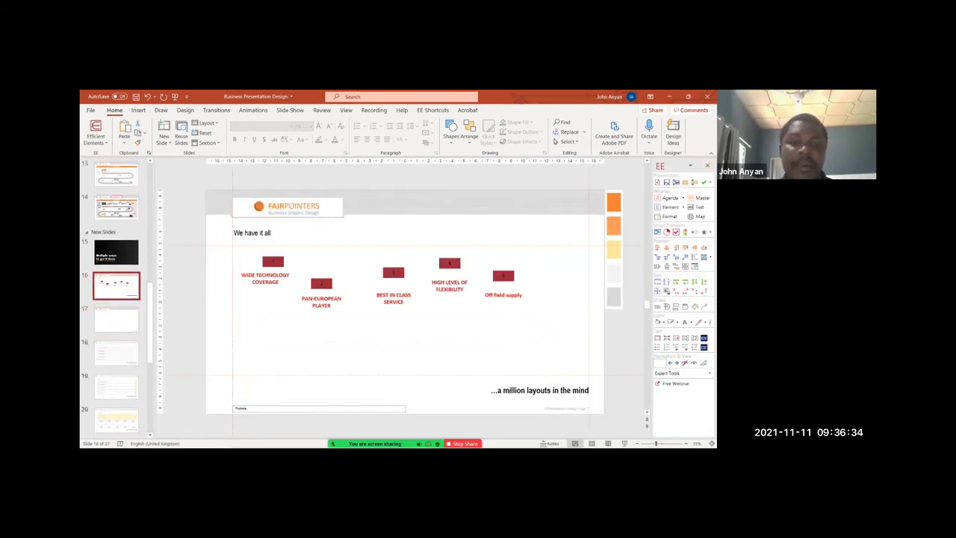
pyautogui.click(116, 320)
pyautogui.click(116, 286)
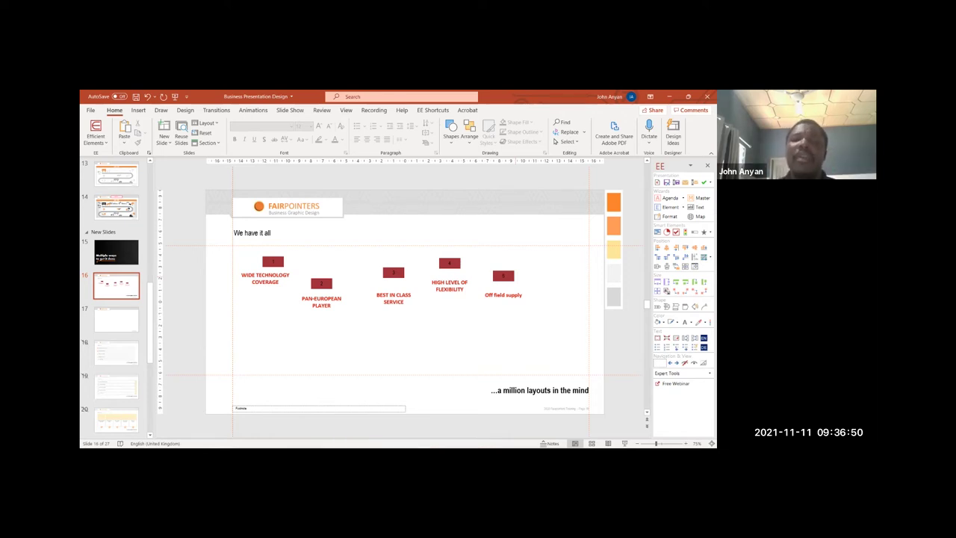
pyautogui.click(116, 320)
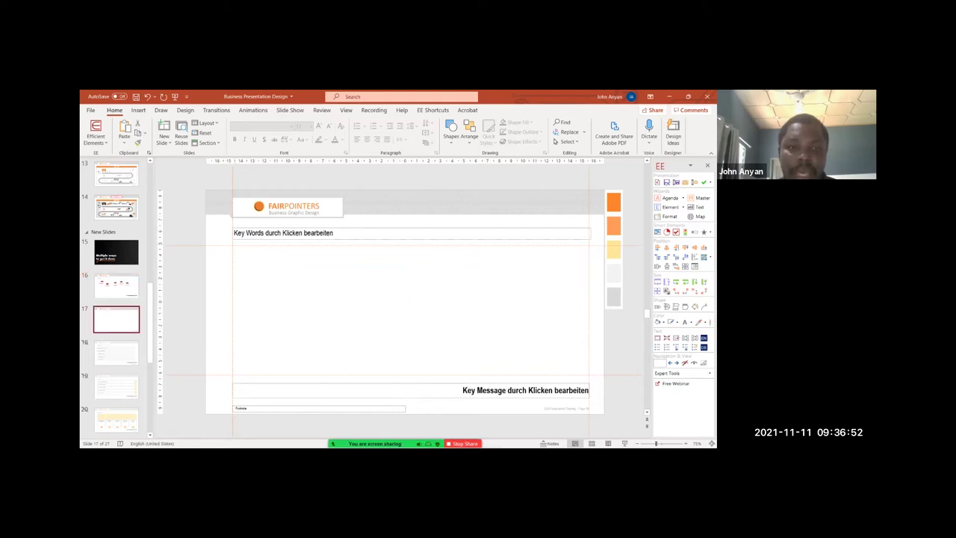
pyautogui.click(117, 286)
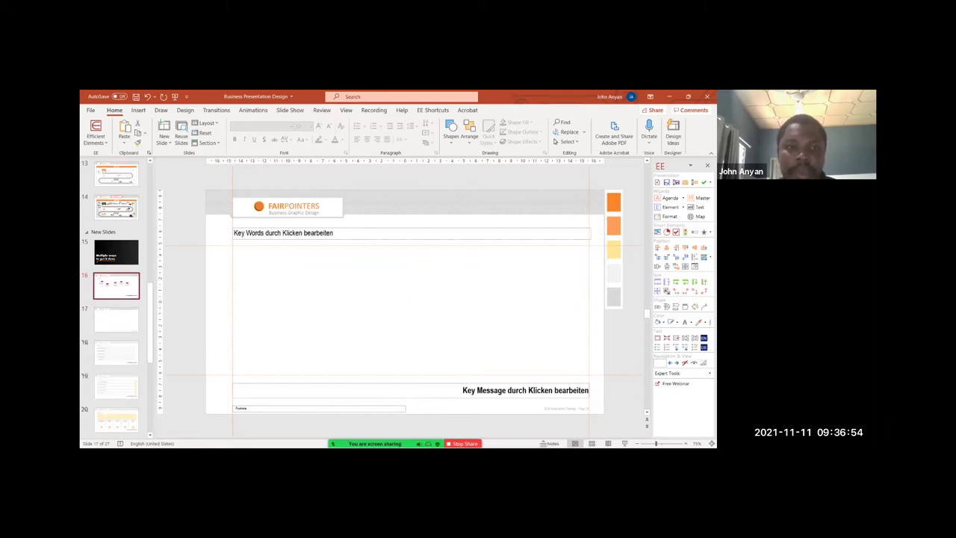
pyautogui.click(540, 390)
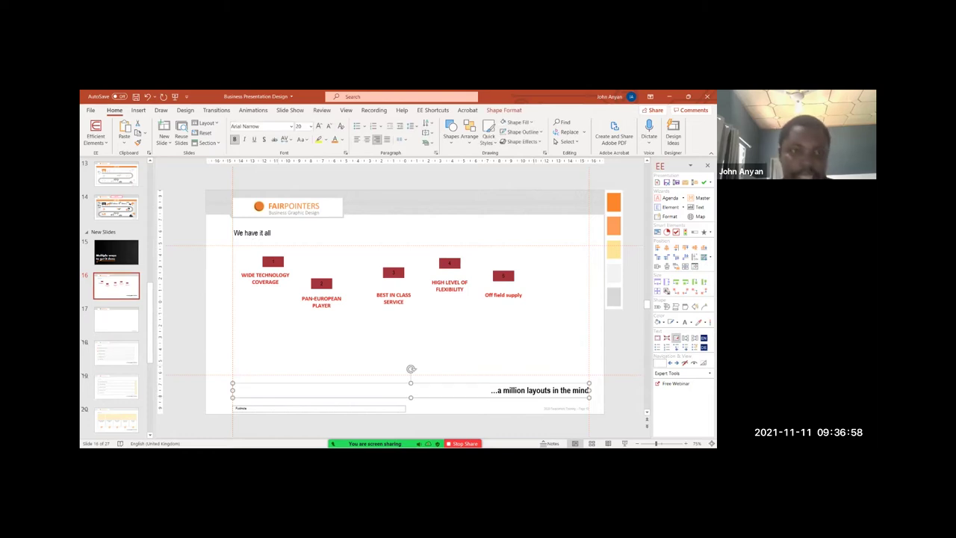
# - Draw a rectangle across the blank slide's content width, about 30.28 cm wide, and reduce its height to about 1.54 cm
pyautogui.press('pagedown')
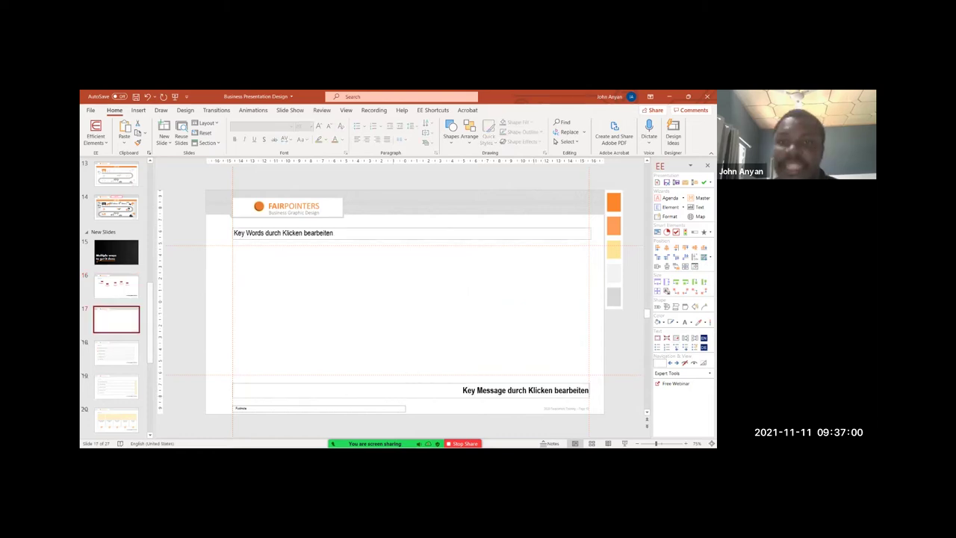
pyautogui.click(451, 131)
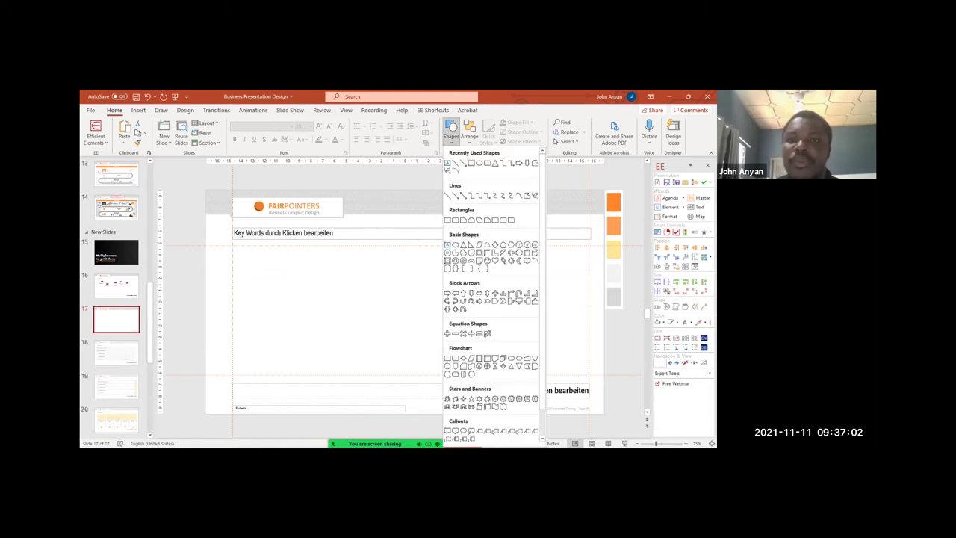
pyautogui.click(464, 163)
pyautogui.moveTo(232, 245); pyautogui.dragTo(589, 376)
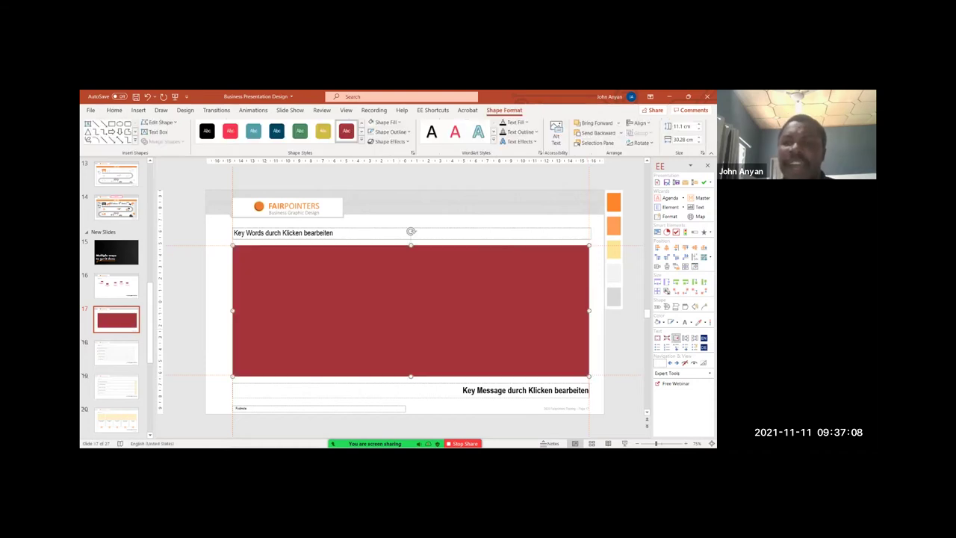
pyautogui.moveTo(410, 376); pyautogui.dragTo(411, 363)
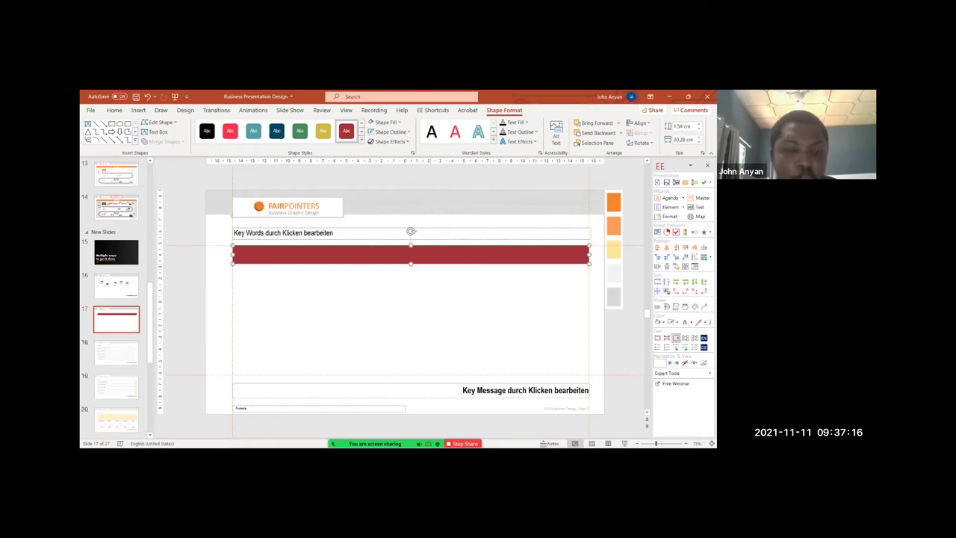
# - Duplicate the red bar downward with small gaps to build a stack of five identical bars
pyautogui.moveTo(411, 255); pyautogui.dragTo(411, 282)
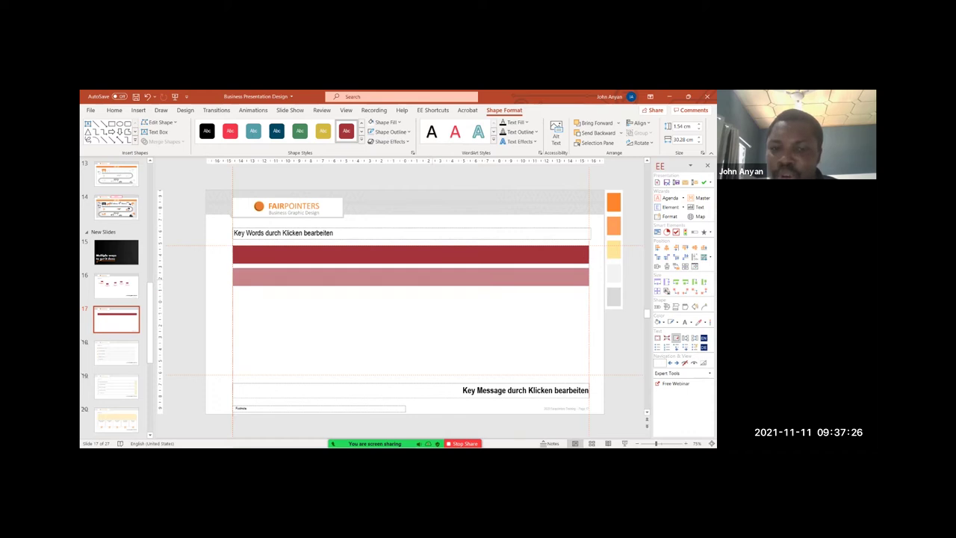
pyautogui.moveTo(411, 277); pyautogui.dragTo(411, 320)
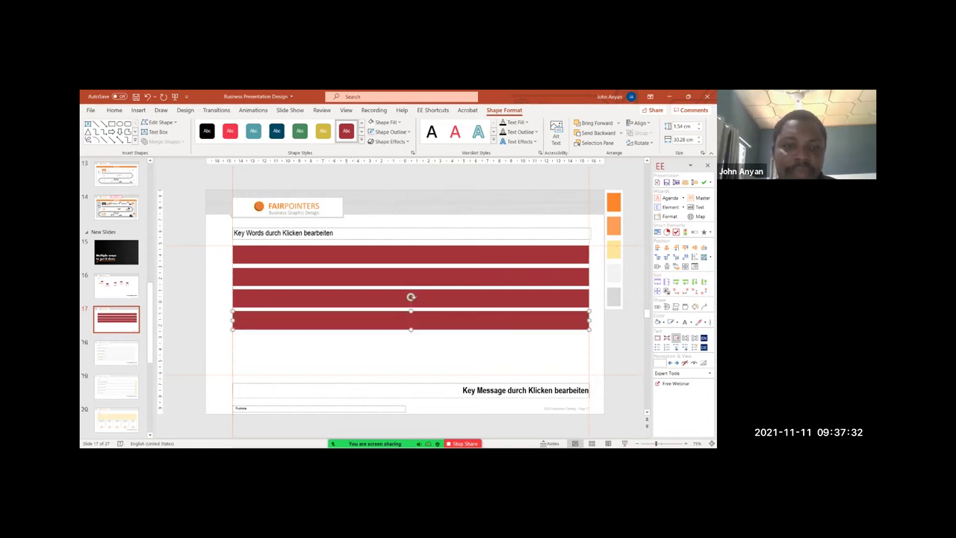
pyautogui.hotkey('ctrl', 'd')
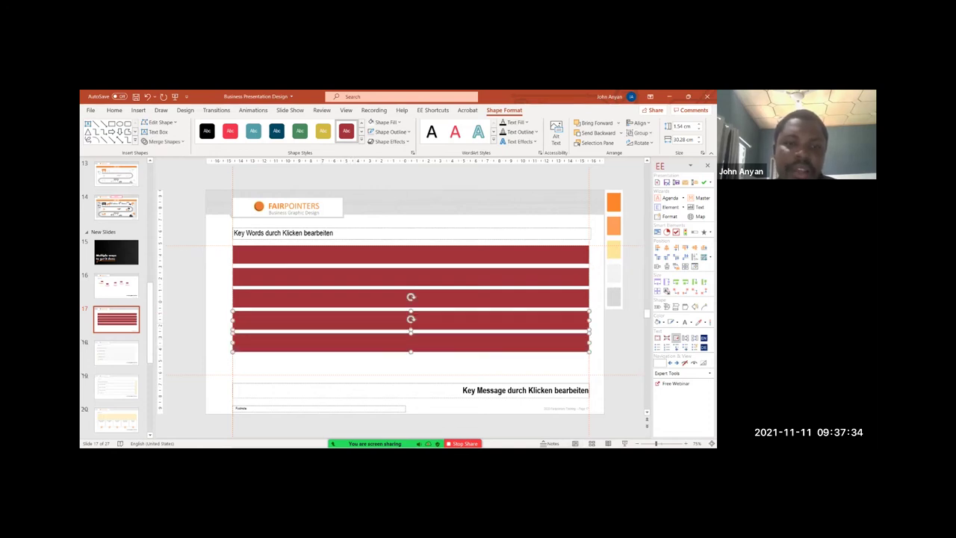
# - Select all five red bars and distribute them vertically
pyautogui.keyDown('shift'); pyautogui.click(449, 299); pyautogui.keyUp('shift')
pyautogui.keyDown('shift'); pyautogui.click(448, 277); pyautogui.keyUp('shift')
pyautogui.keyDown('shift'); pyautogui.click(448, 254); pyautogui.keyUp('shift')
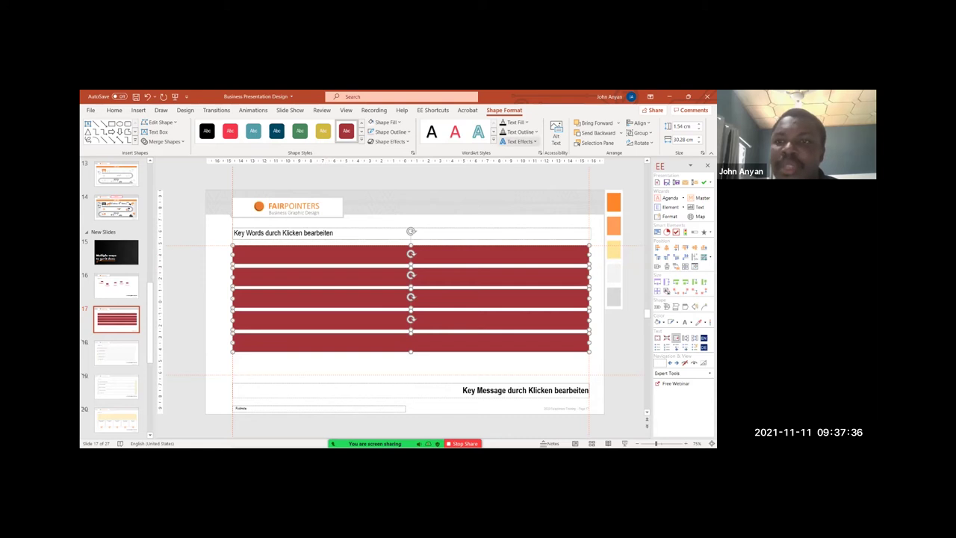
pyautogui.click(640, 123)
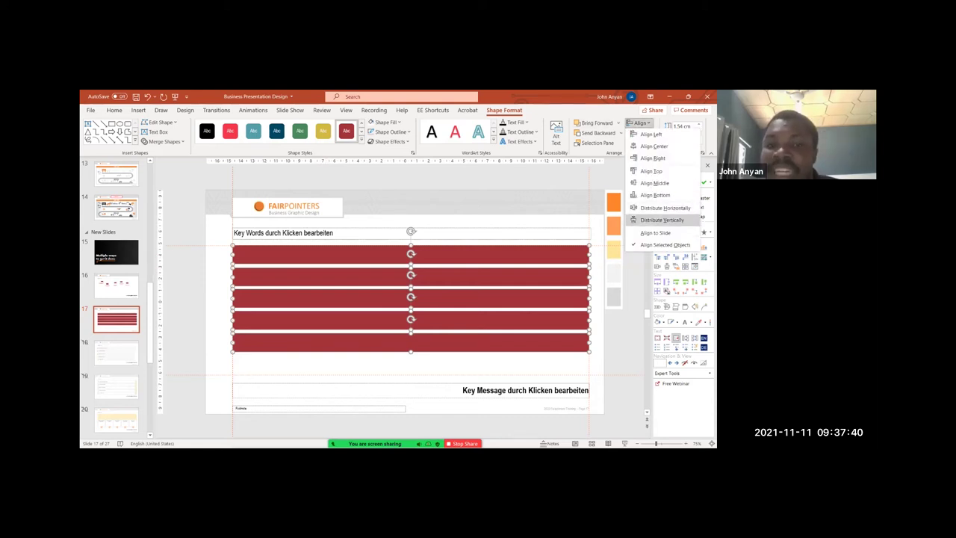
pyautogui.click(662, 219)
pyautogui.scroll(3, 411, 299)
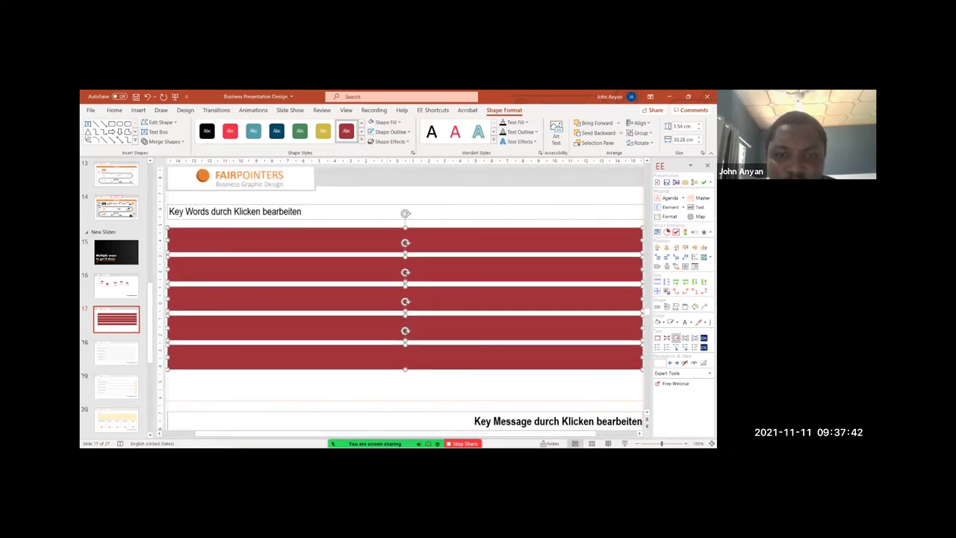
pyautogui.scroll(-3, 411, 299)
# - Shift the lower four red bars out of their even spacing and alignment
pyautogui.click(298, 355)
pyautogui.moveTo(280, 334); pyautogui.dragTo(279, 343)
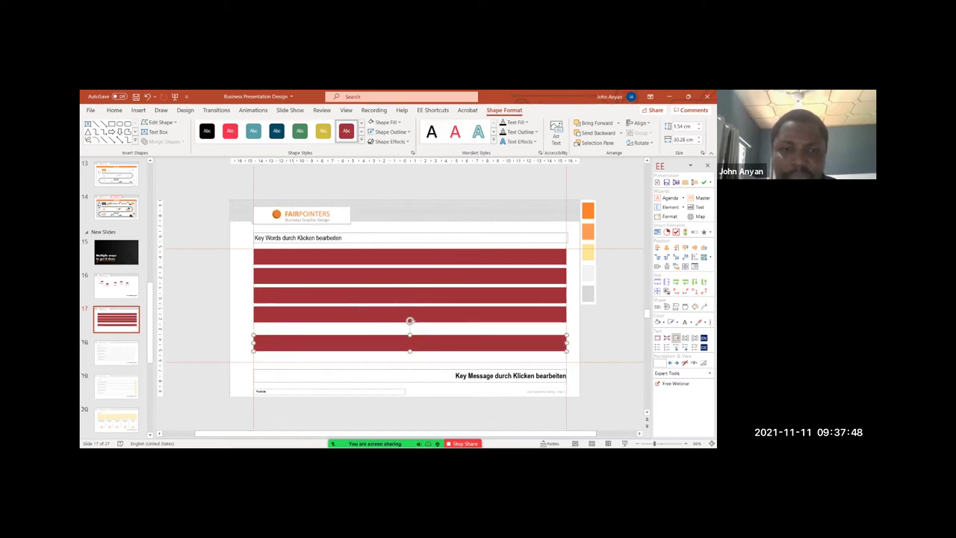
pyautogui.click(410, 318)
pyautogui.moveTo(411, 314); pyautogui.dragTo(416, 285)
pyautogui.click(414, 257)
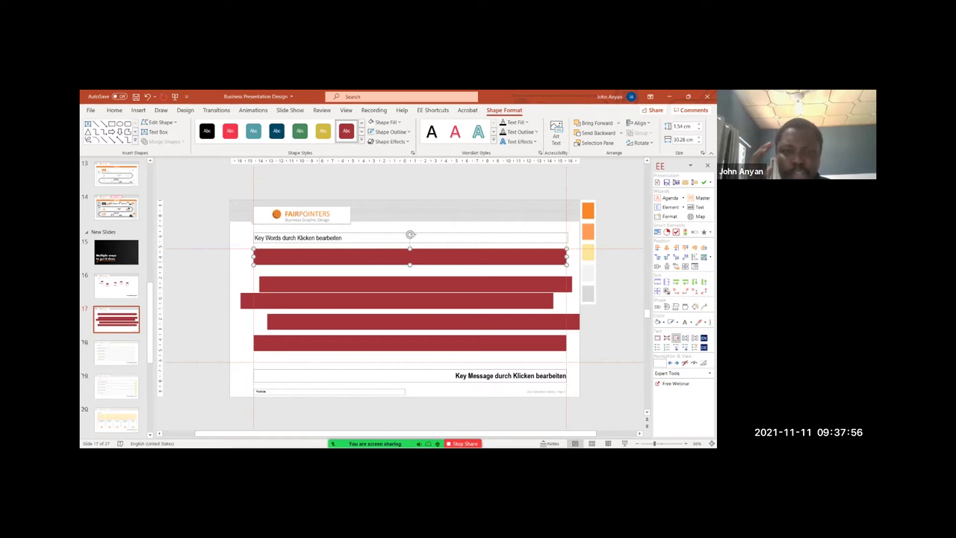
# - Undo the moves that displaced the red bars
pyautogui.hotkey('ctrl', 'z')
pyautogui.hotkey('ctrl', 'z')
pyautogui.hotkey('ctrl', 'z')
pyautogui.hotkey('ctrl', 'z')
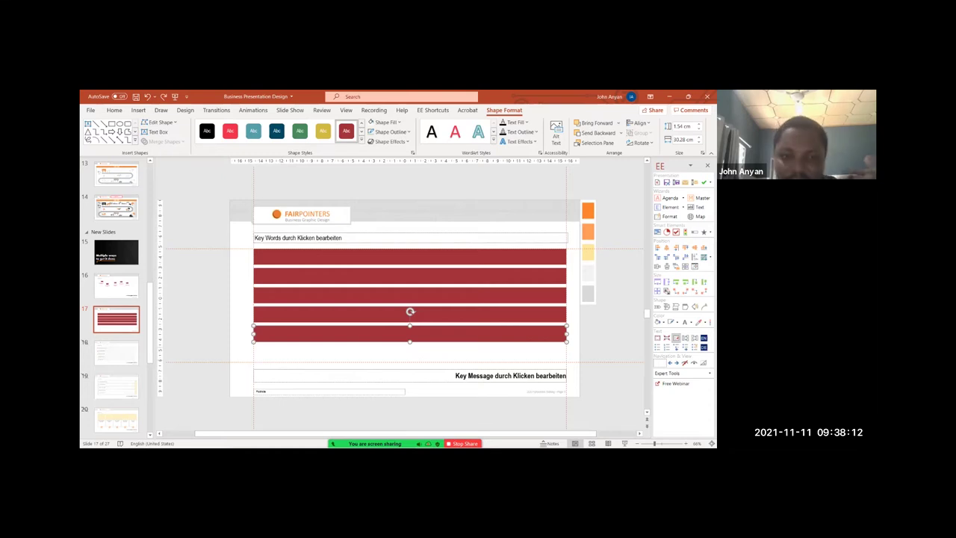
# - Group the five red bars and stretch the group down to the lower guide, 11 cm tall
pyautogui.keyDown('shift'); pyautogui.click(449, 314); pyautogui.keyUp('shift')
pyautogui.keyDown('shift'); pyautogui.click(336, 294); pyautogui.keyUp('shift')
pyautogui.keyDown('shift'); pyautogui.click(336, 276); pyautogui.keyUp('shift')
pyautogui.keyDown('shift'); pyautogui.click(336, 257); pyautogui.keyUp('shift')
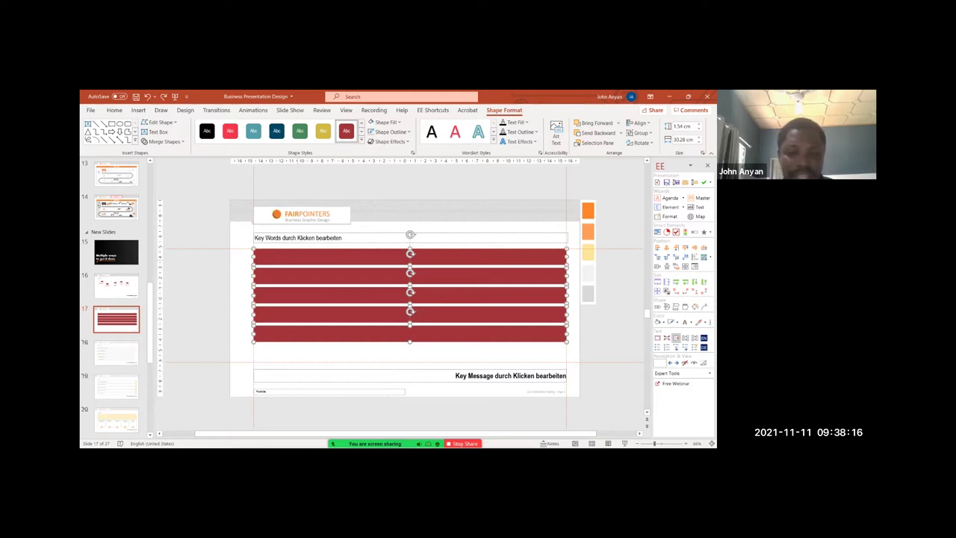
pyautogui.hotkey('ctrl', 'g')
pyautogui.moveTo(336, 258)
pyautogui.mouseDown()
pyautogui.moveTo(306, 317)
pyautogui.moveTo(346, 242)
pyautogui.mouseUp()
pyautogui.moveTo(420, 277); pyautogui.dragTo(410, 292)
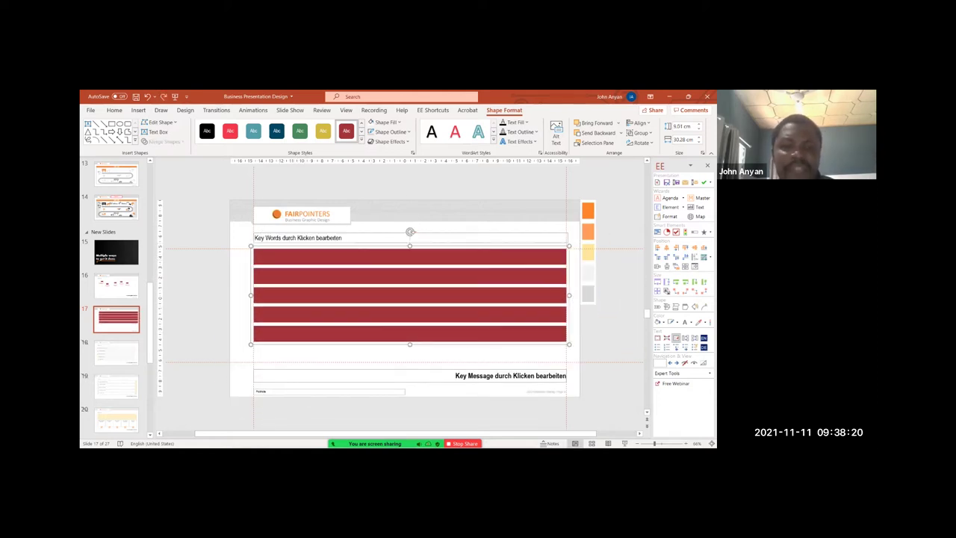
pyautogui.moveTo(410, 344); pyautogui.dragTo(410, 365)
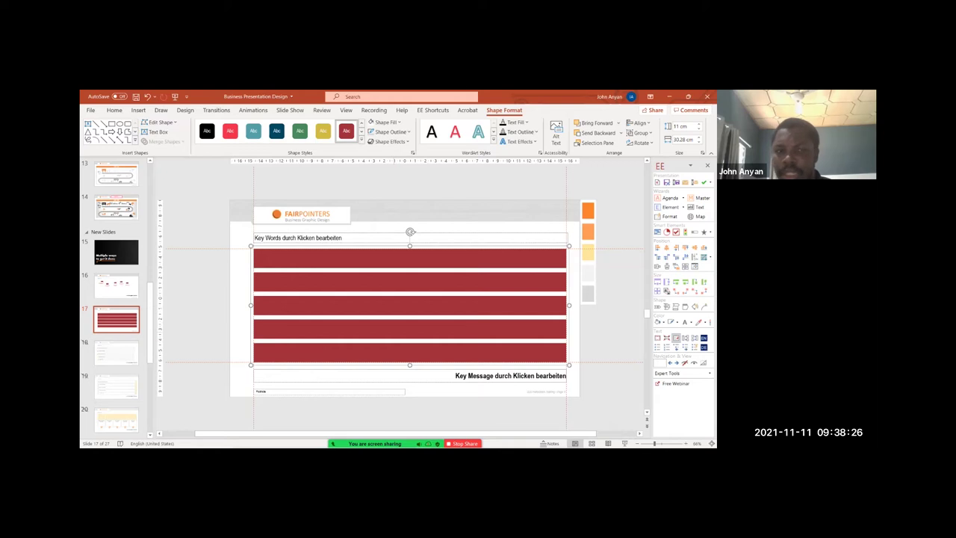
# - Ungroup the stretched bars and fill all five with light grey
pyautogui.hotkey('ctrl', 'shift', 'g')
pyautogui.press('Escape')
pyautogui.click(410, 259)
pyautogui.keyDown('shift'); pyautogui.click(410, 282); pyautogui.keyUp('shift')
pyautogui.keyDown('shift'); pyautogui.click(410, 305); pyautogui.keyUp('shift')
pyautogui.keyDown('shift'); pyautogui.click(410, 329); pyautogui.keyUp('shift')
pyautogui.keyDown('shift'); pyautogui.click(410, 353); pyautogui.keyUp('shift')
pyautogui.click(387, 122)
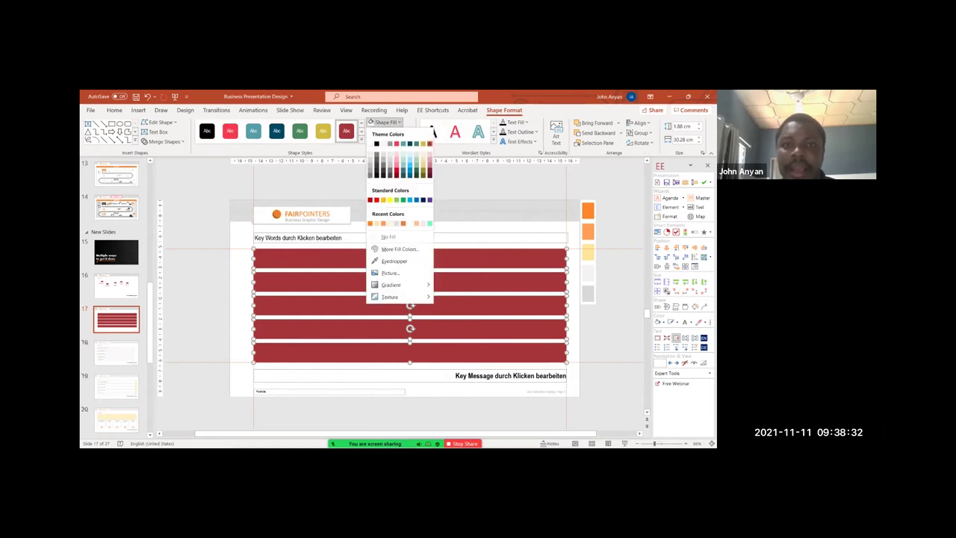
pyautogui.click(371, 144)
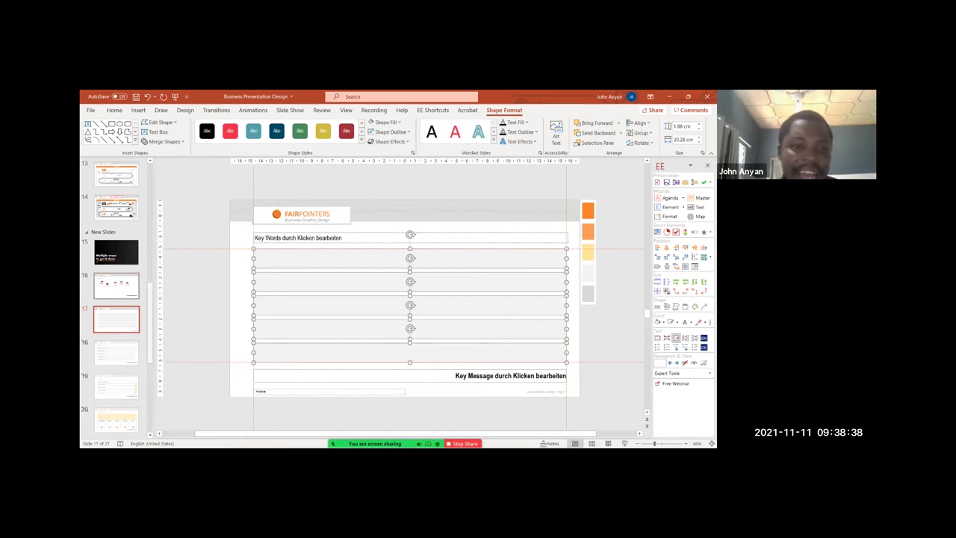
pyautogui.click(116, 286)
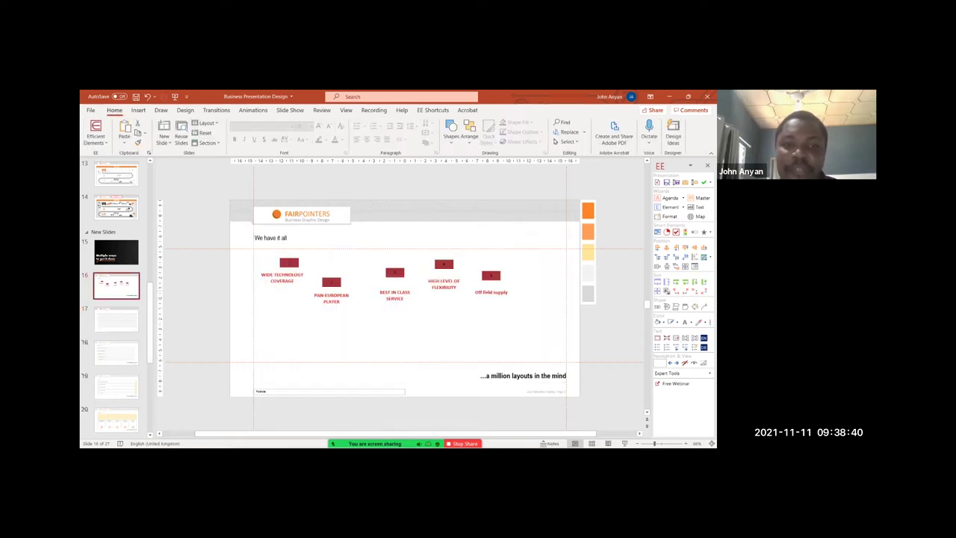
pyautogui.press('Down')
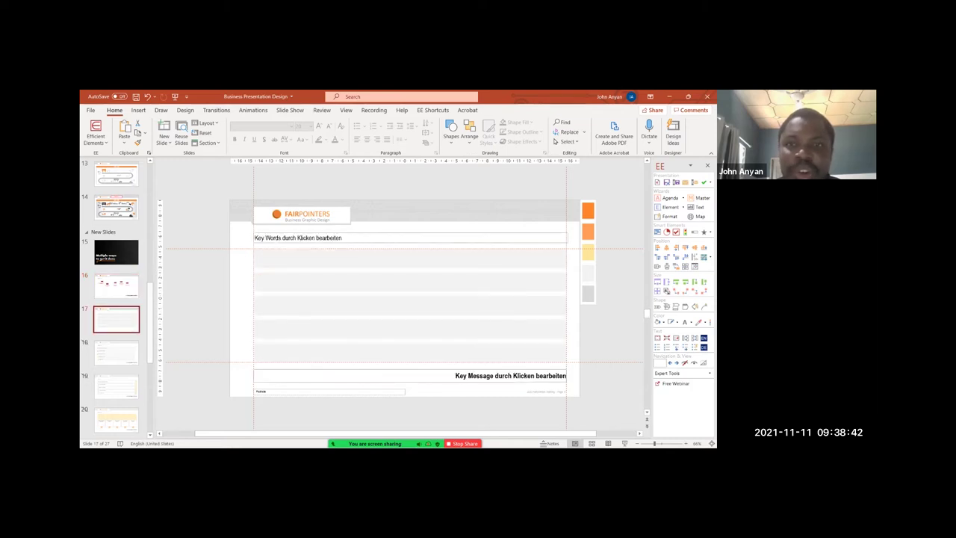
pyautogui.click(451, 130)
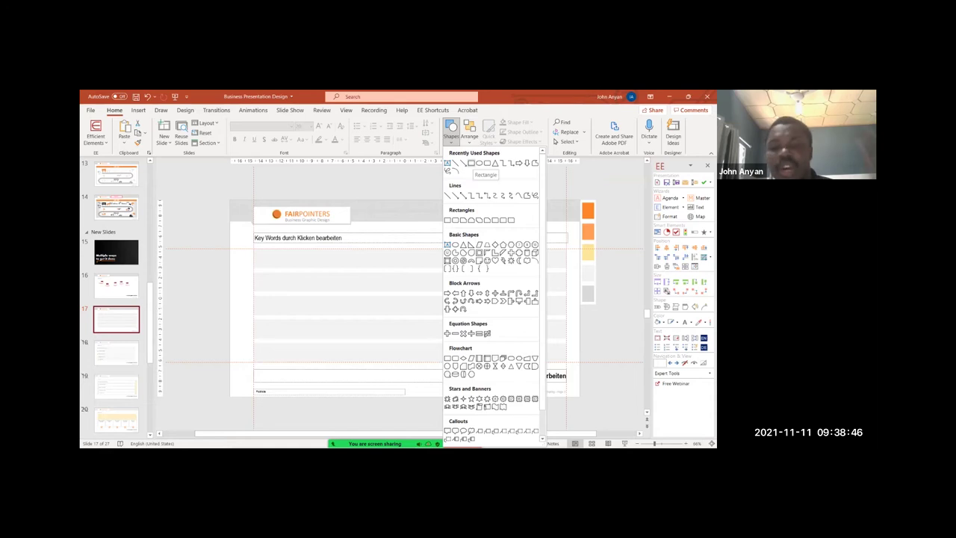
pyautogui.click(409, 259)
pyautogui.click(410, 259)
pyautogui.write('FJ8868')
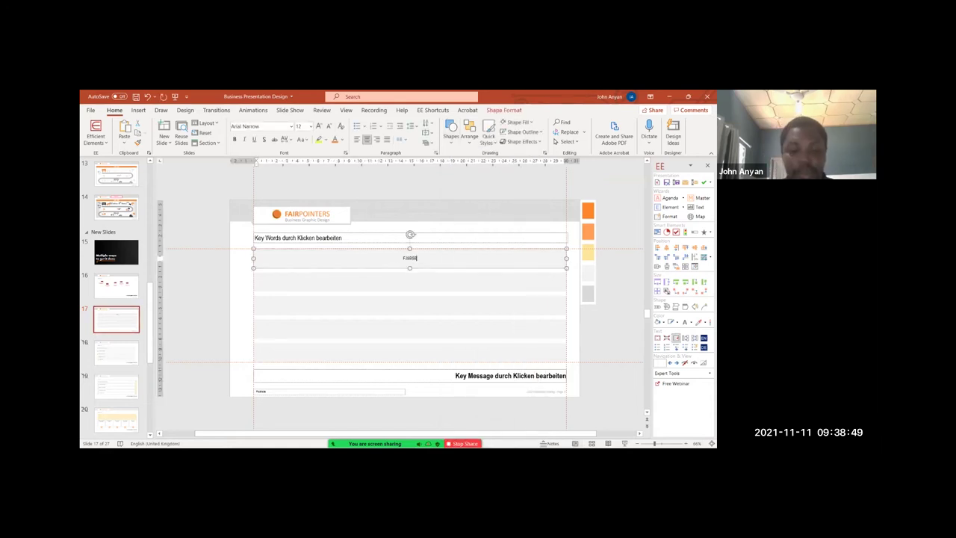
pyautogui.hotkey('ctrl', 'z')
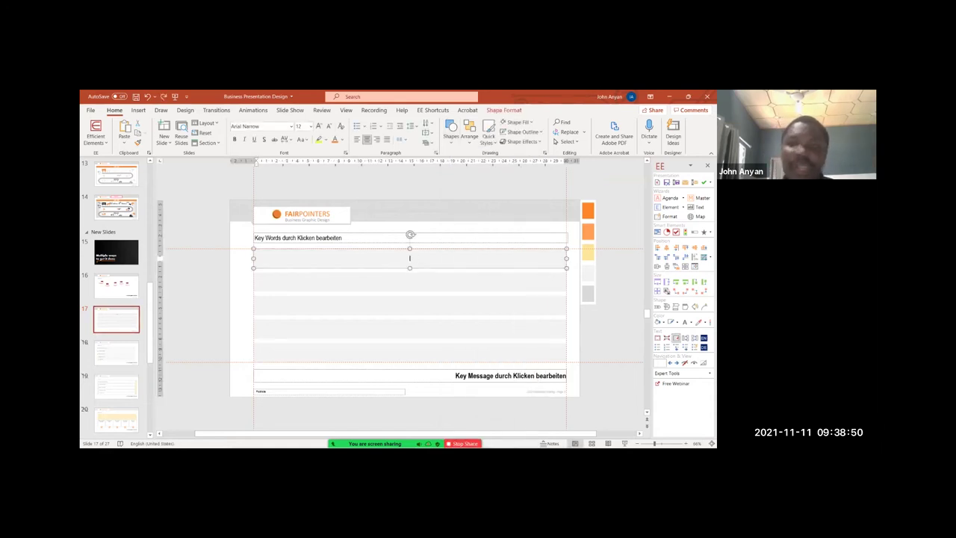
pyautogui.press('Escape')
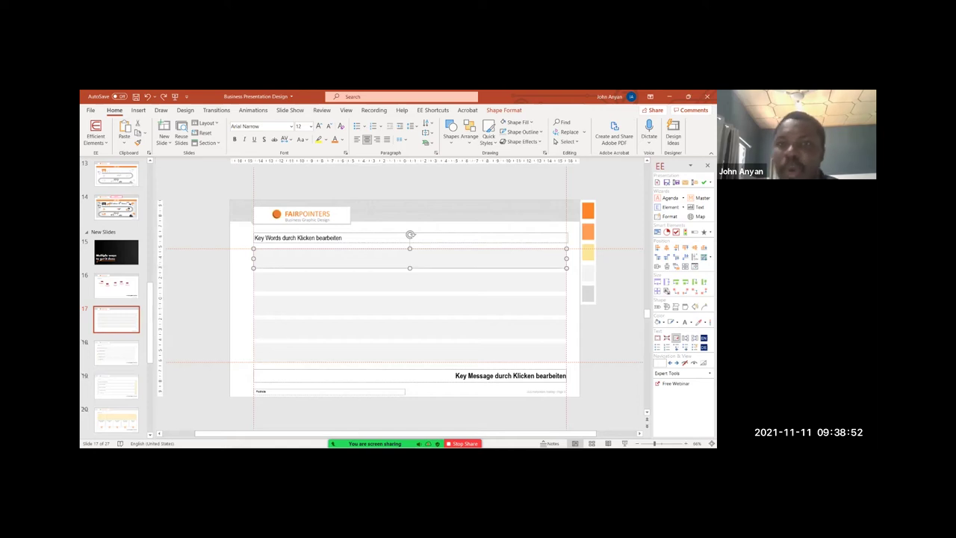
# - Draw a circle about 8.5 cm in diameter over the left part of the grey bars
pyautogui.click(451, 134)
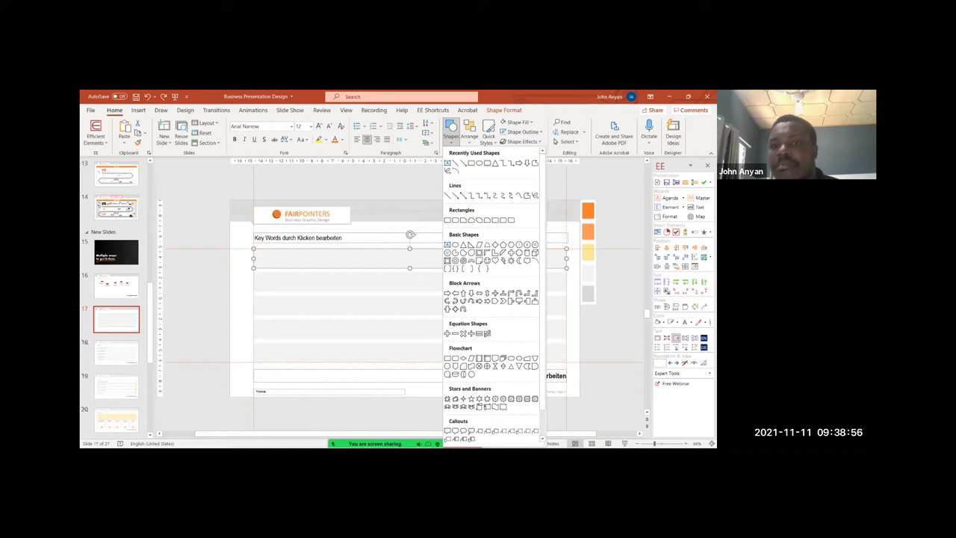
pyautogui.click(480, 162)
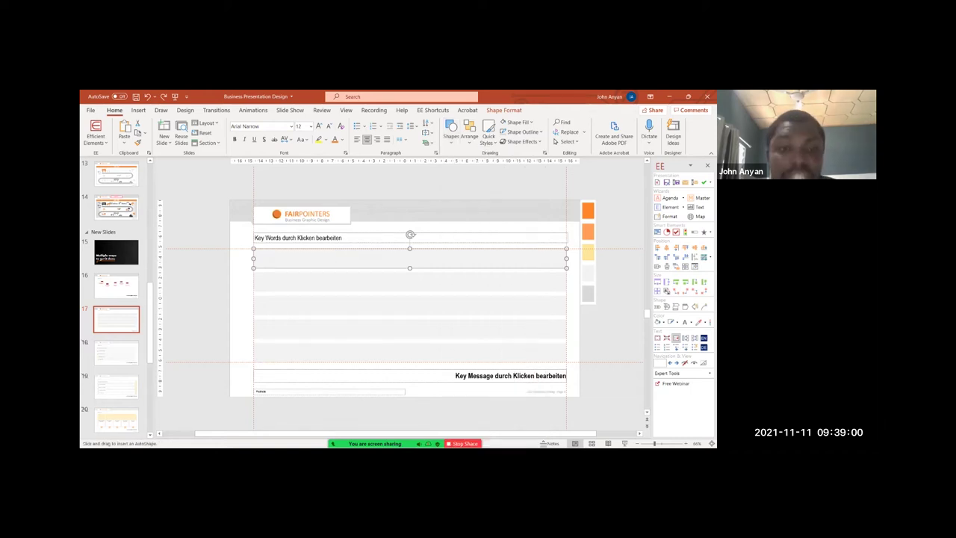
pyautogui.moveTo(271, 260); pyautogui.dragTo(359, 348)
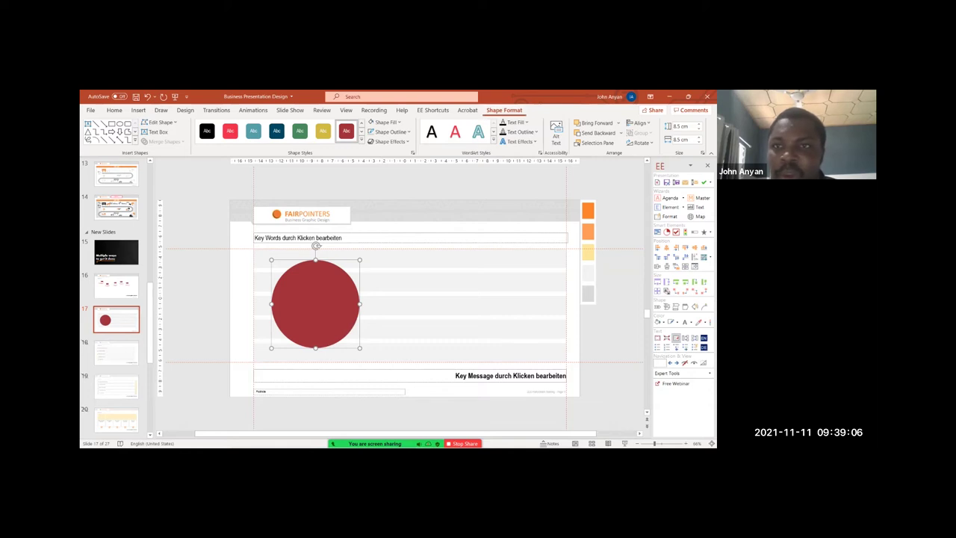
# - Resize the red circle to 1.08 cm by 1.08 cm and centre it on the left end of the first bar
pyautogui.click(681, 126)
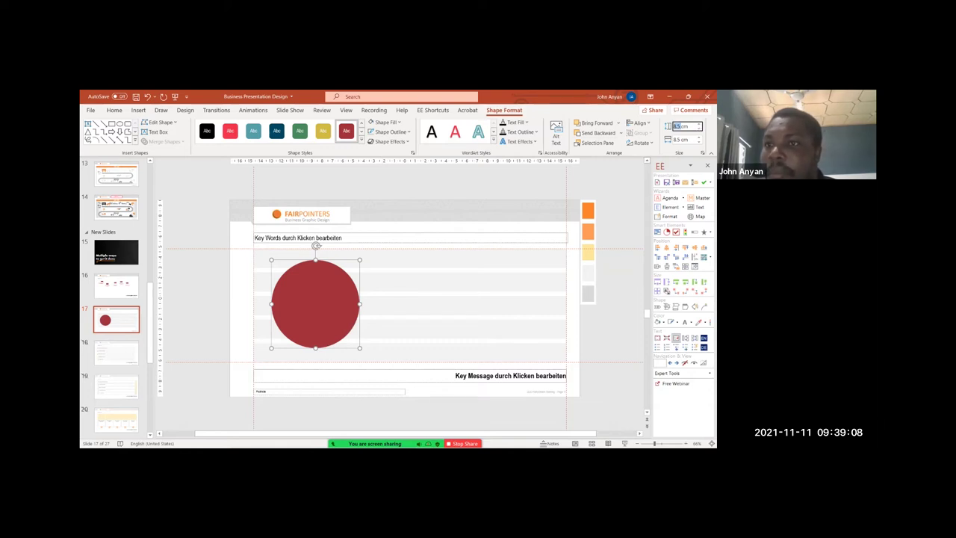
pyautogui.press('Tab')
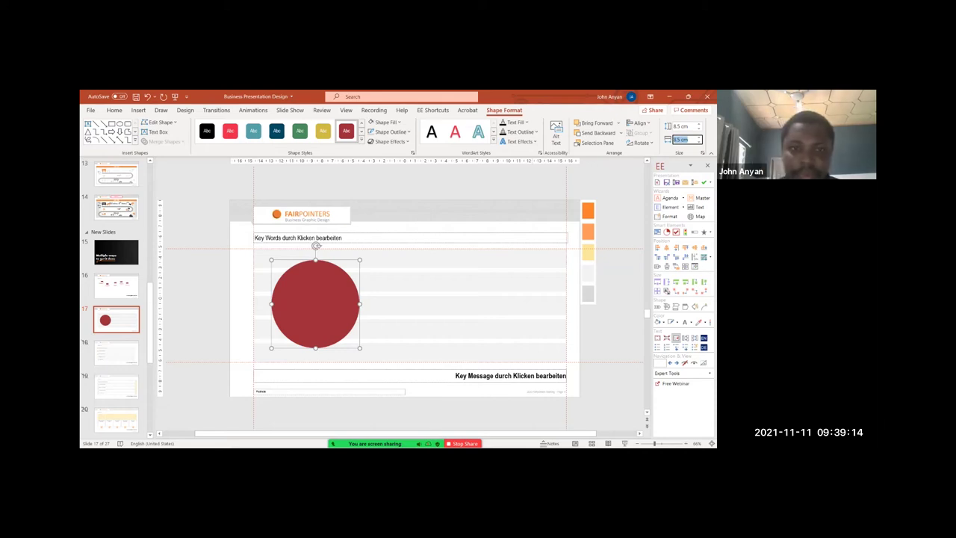
pyautogui.write('1.06')
pyautogui.press('Return')
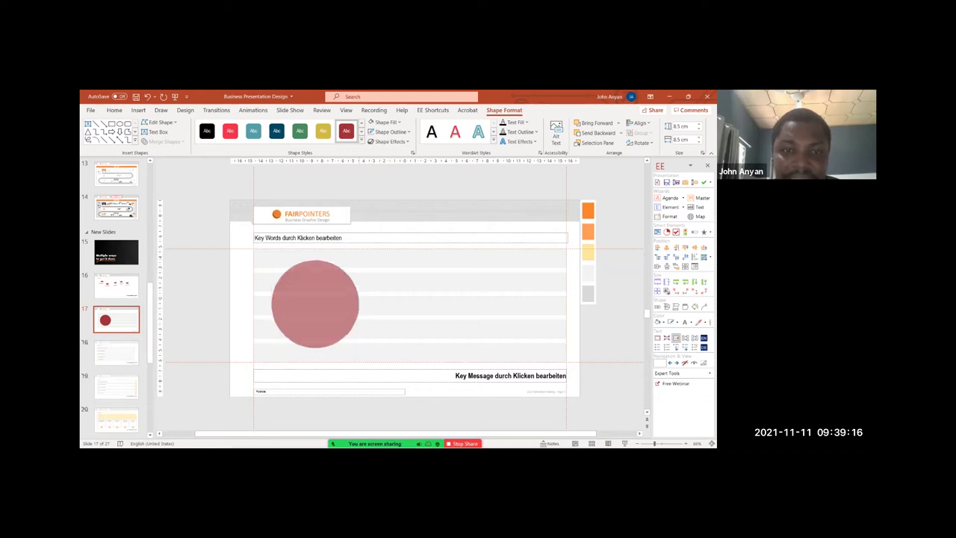
pyautogui.moveTo(278, 364); pyautogui.dragTo(254, 282)
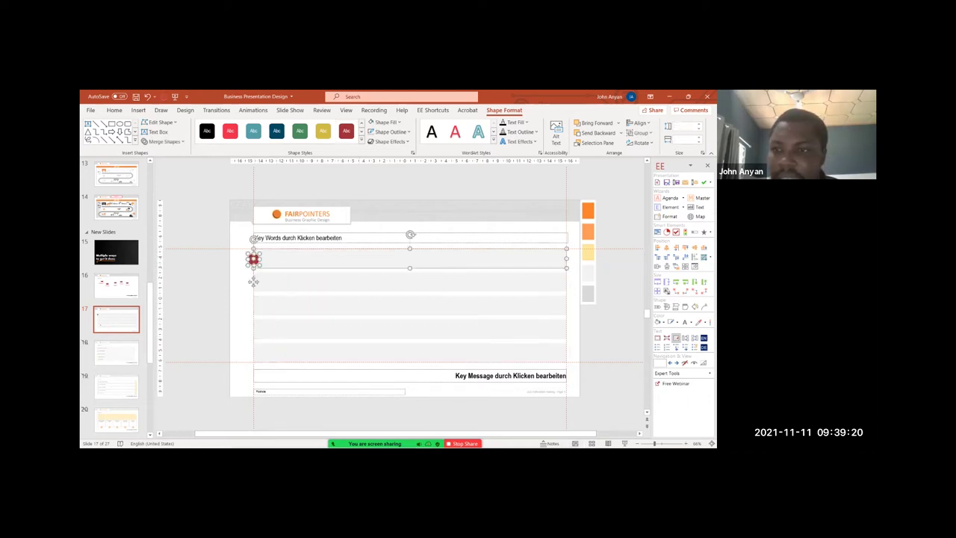
pyautogui.press('Escape')
# - Label the small circle "1" and format the number in bold at 16 pt
pyautogui.click(253, 258)
pyautogui.scroll(10, 253, 258)
pyautogui.write('1')
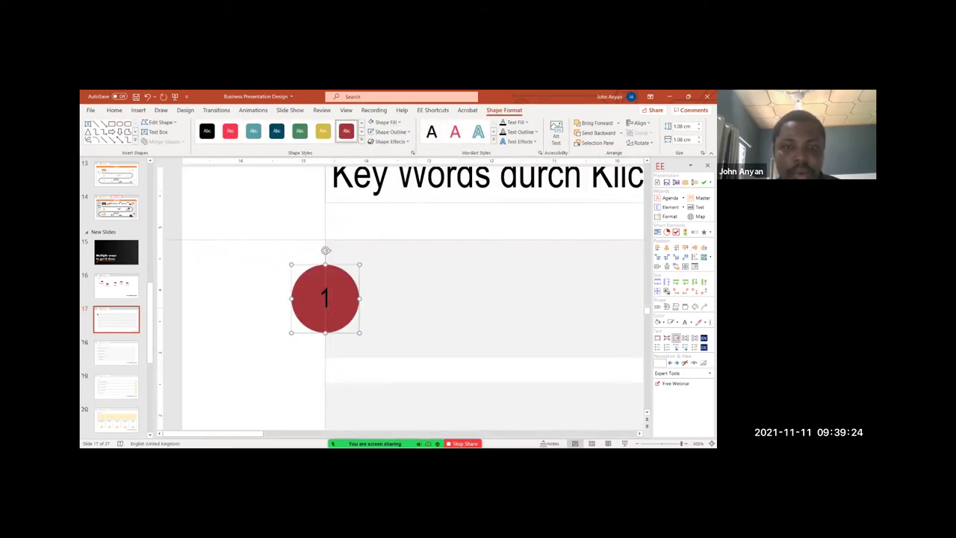
pyautogui.press('alt')
pyautogui.press('h')
pyautogui.press('1')
pyautogui.scroll(-10, 326, 298)
pyautogui.click(320, 126)
pyautogui.click(319, 126)
pyautogui.scroll(-3, 200, 270)
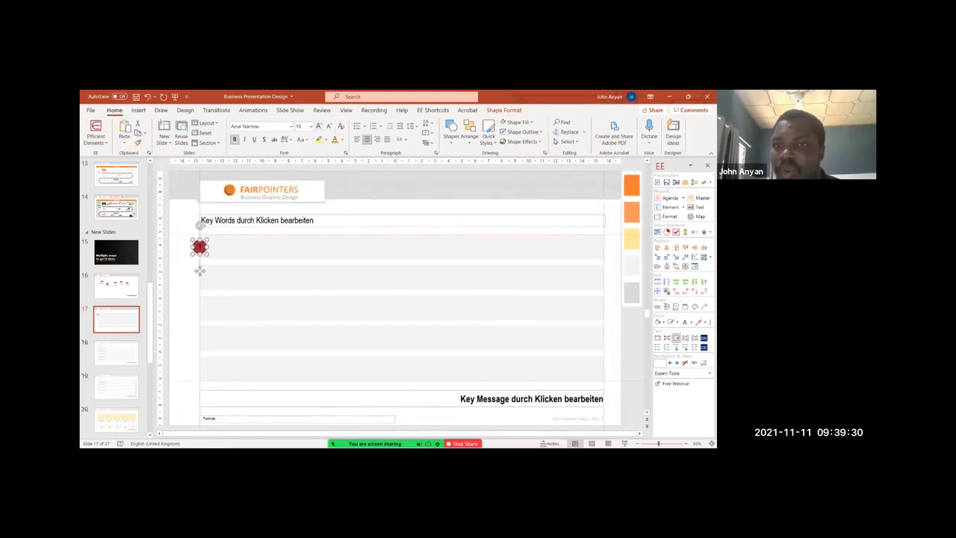
# - Fill the circle with the strongest orange sampled from the colour swatches beside the slide, and make its number white
pyautogui.click(520, 122)
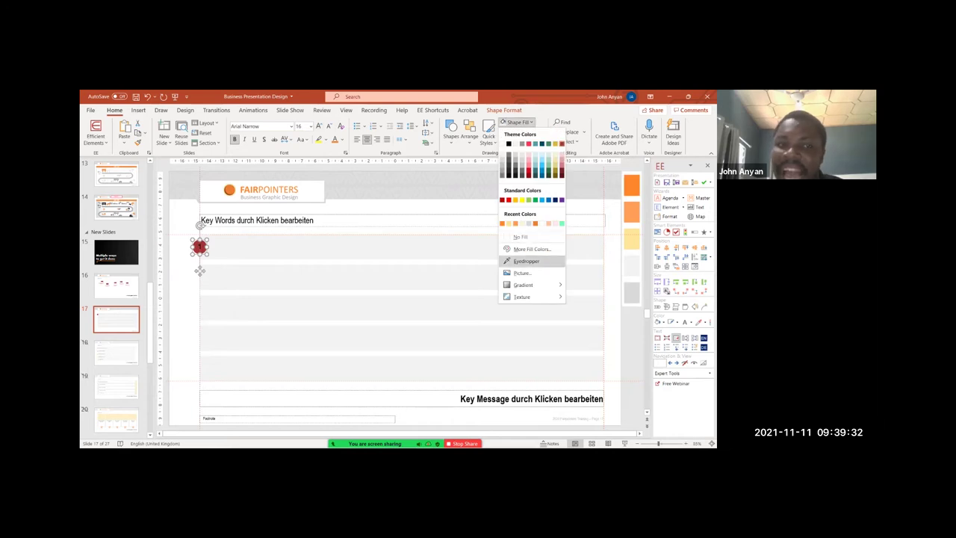
pyautogui.press('Return')
pyautogui.click(639, 177)
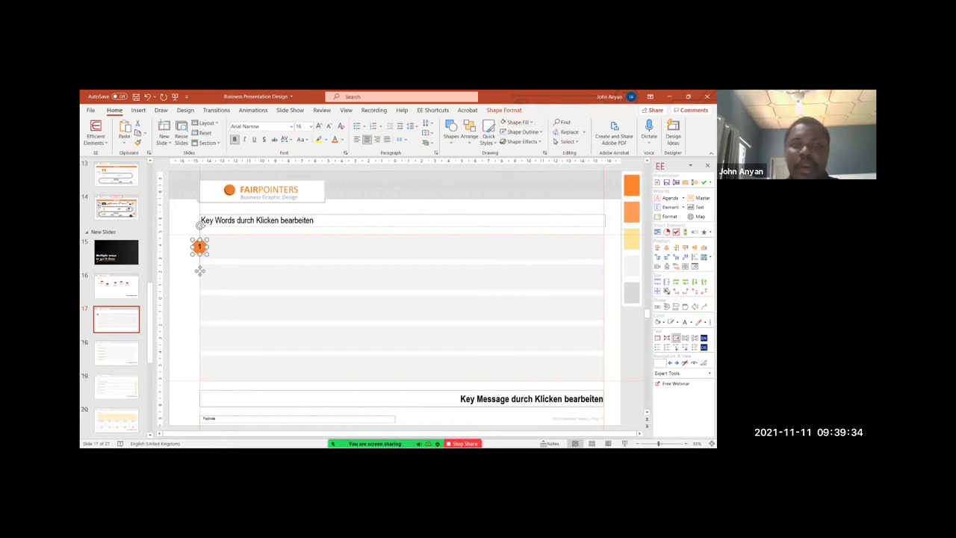
pyautogui.keyDown('ctrl'); pyautogui.scroll(10, 199, 271); pyautogui.keyUp('ctrl')
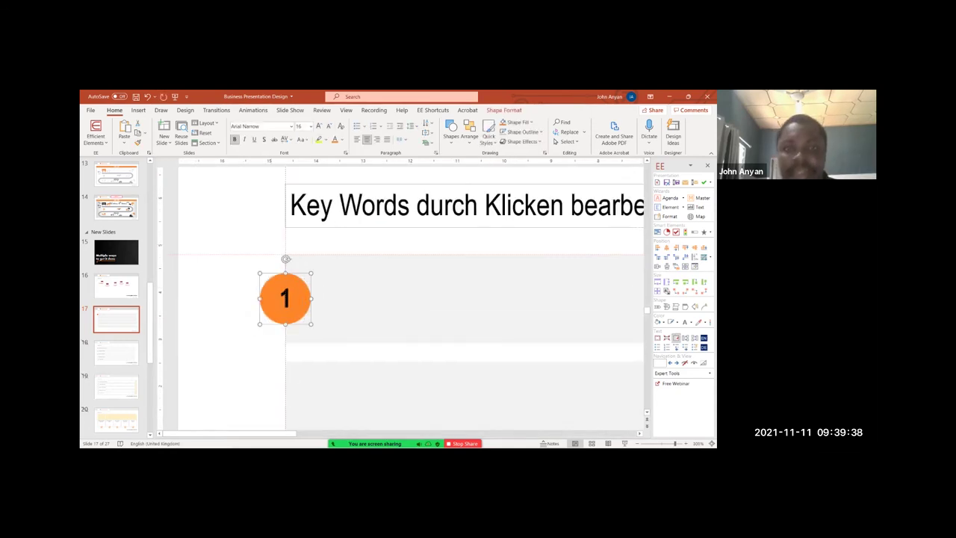
pyautogui.click(335, 140)
pyautogui.click(341, 140)
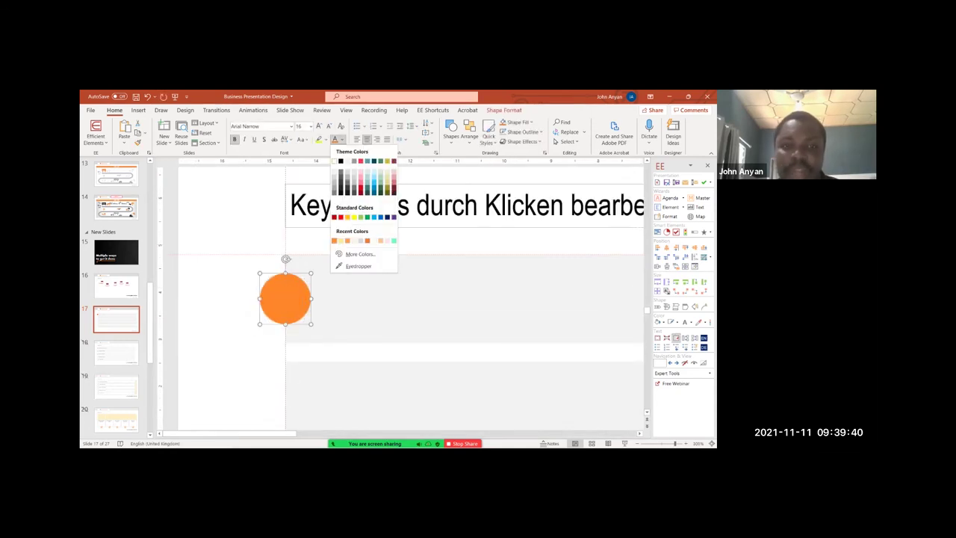
pyautogui.click(334, 161)
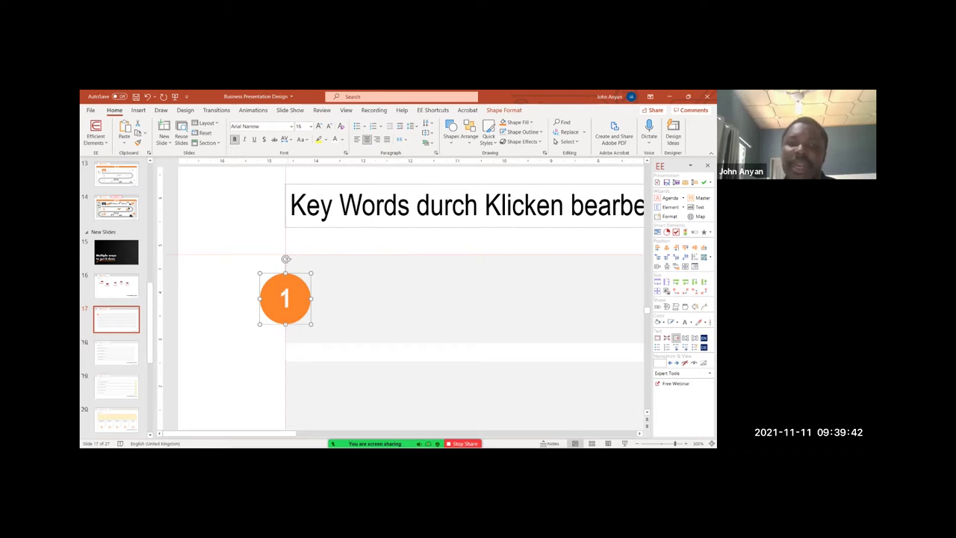
pyautogui.keyDown('ctrl'); pyautogui.scroll(-10, 199, 270); pyautogui.keyUp('ctrl')
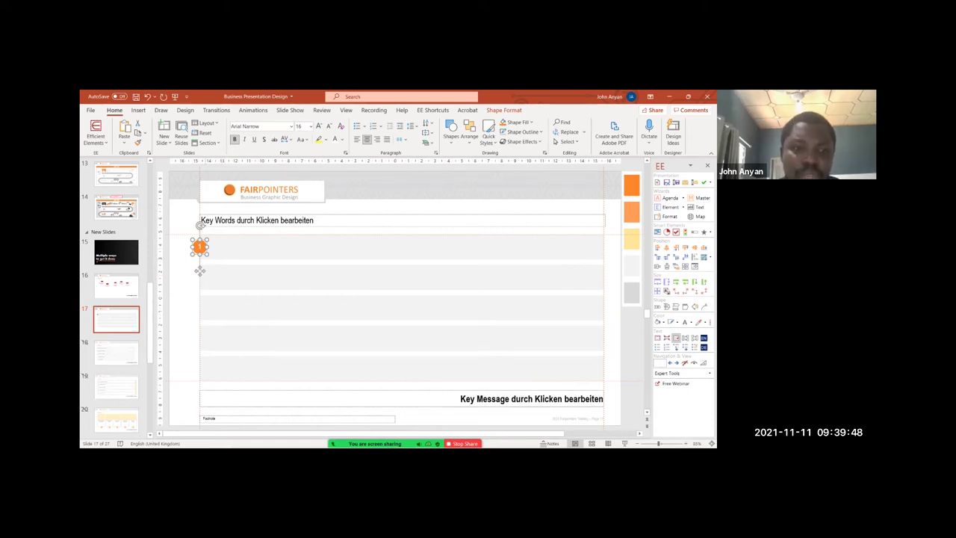
# - Duplicate the circle to the left end of the second bar, centre it vertically on the bar and number it 2
pyautogui.press('Escape')
pyautogui.click(199, 248)
pyautogui.press('super+space')
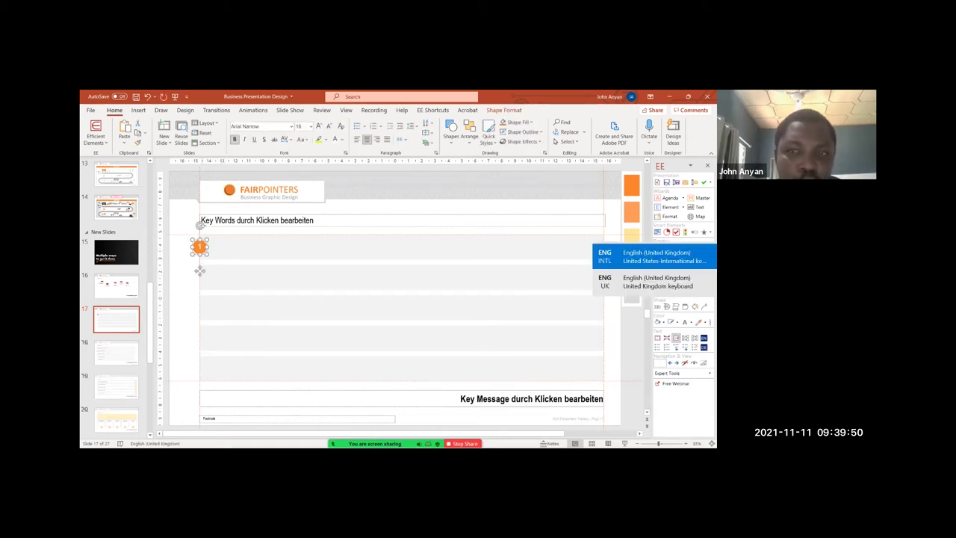
pyautogui.moveTo(198, 248); pyautogui.dragTo(198, 278)
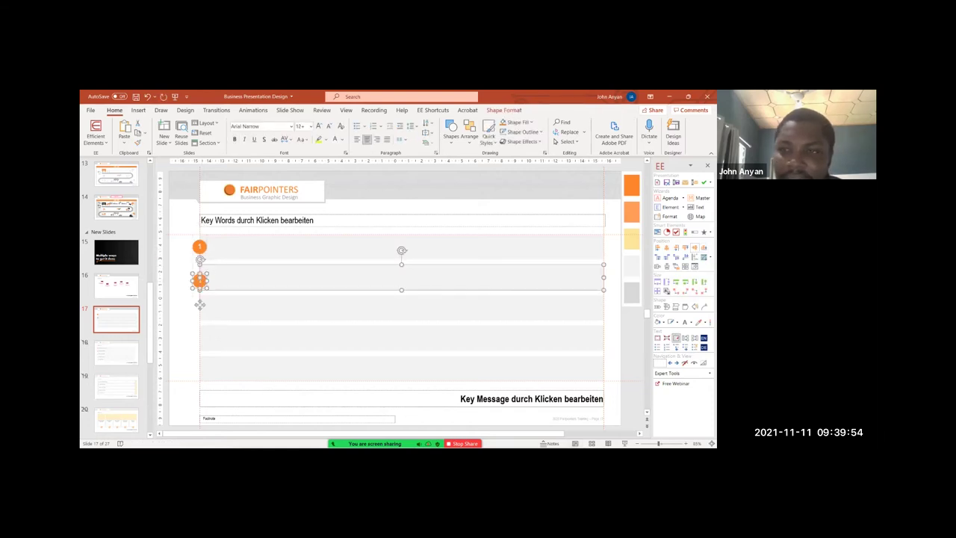
pyautogui.press('Escape')
pyautogui.doubleClick(200, 277)
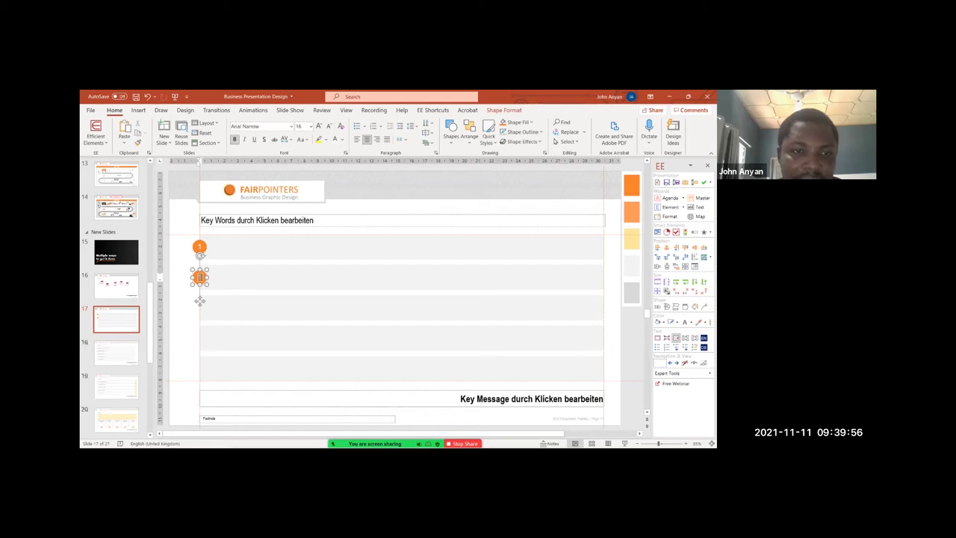
pyautogui.scroll(5, 200, 301)
pyautogui.write('2')
pyautogui.scroll(-1, 285, 299)
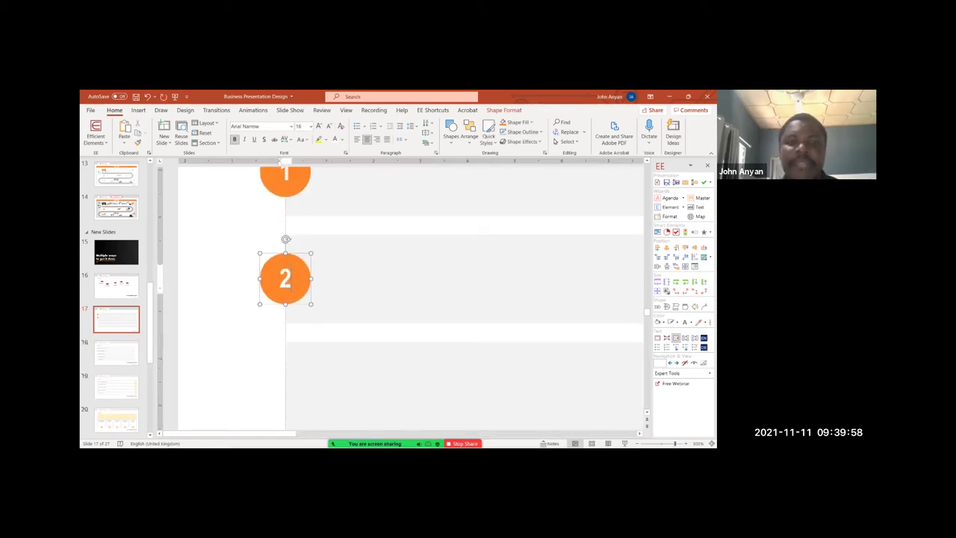
# - Copy the second circle down to the third bar, align it to the bar's vertical middle and number it 3
pyautogui.moveTo(285, 278); pyautogui.dragTo(285, 362)
pyautogui.keyDown('shift'); pyautogui.click(351, 370); pyautogui.keyUp('shift')
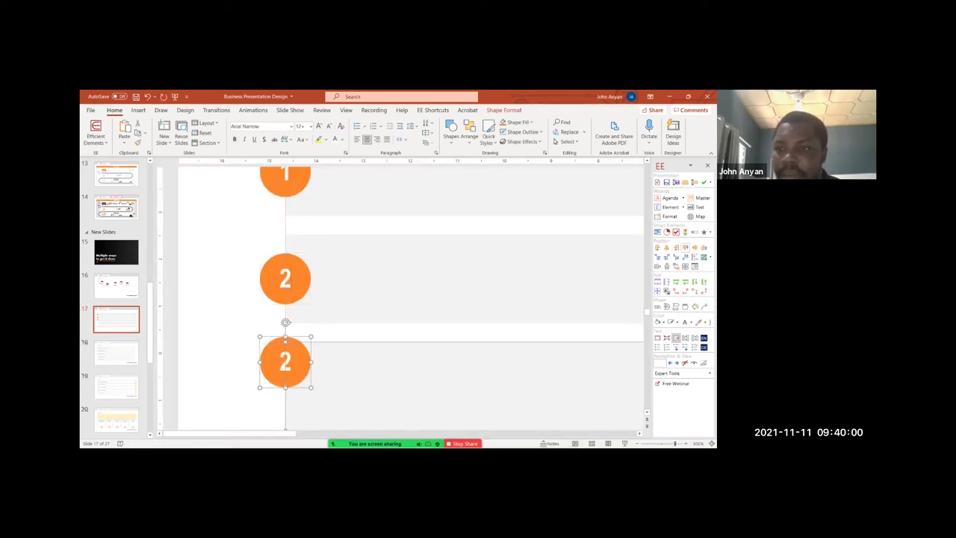
pyautogui.click(695, 248)
pyautogui.scroll(-2, 404, 299)
pyautogui.scroll(-3, 405, 299)
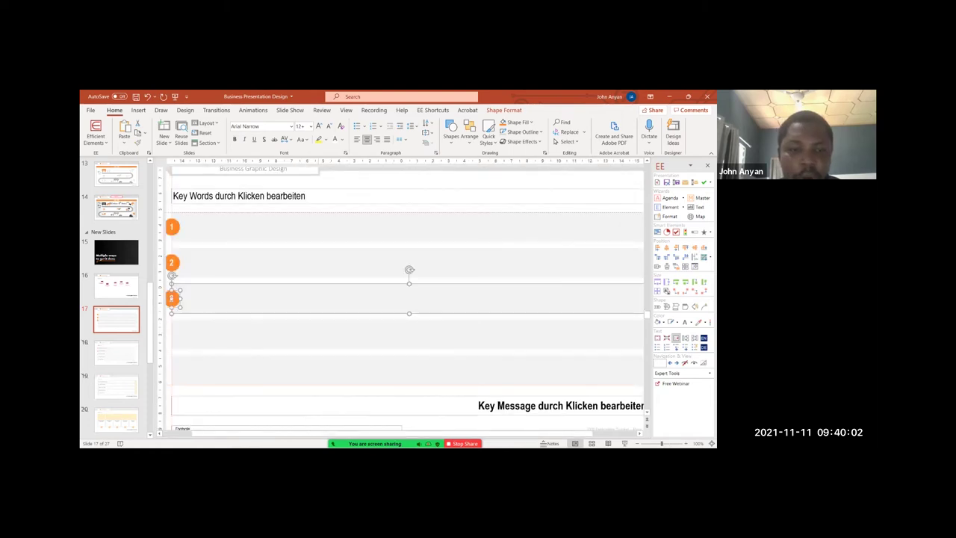
pyautogui.moveTo(374, 434); pyautogui.dragTo(345, 433)
pyautogui.press('Escape')
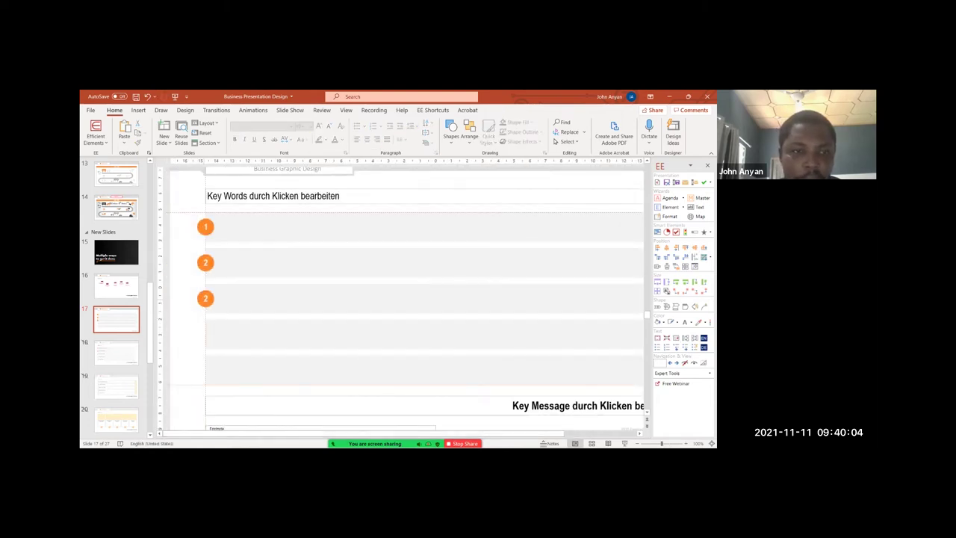
pyautogui.doubleClick(205, 299)
pyautogui.write('3')
# - Copy the numbered circle down to the fourth and fifth bars and number the copies 4 and 5
pyautogui.moveTo(205, 298); pyautogui.dragTo(206, 334)
pyautogui.write('4')
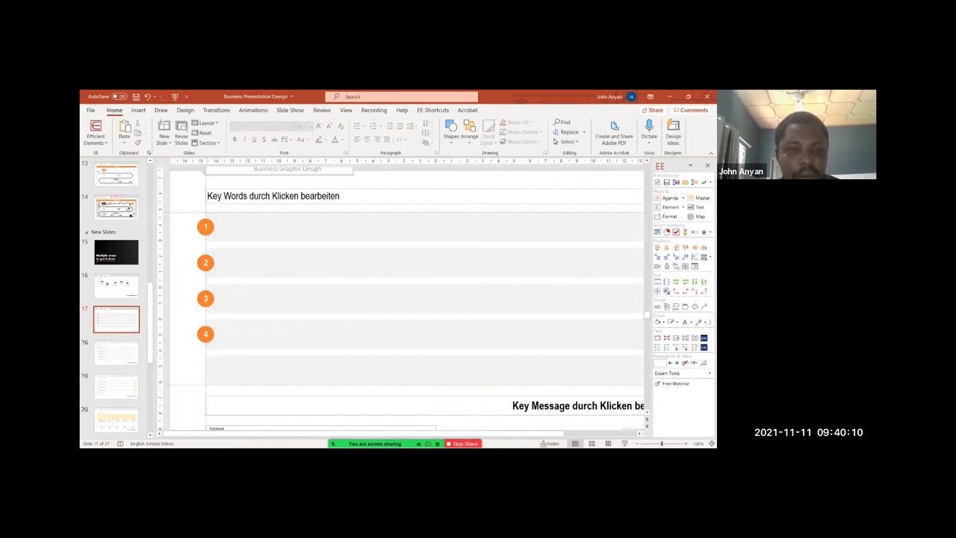
pyautogui.moveTo(205, 334); pyautogui.dragTo(206, 369)
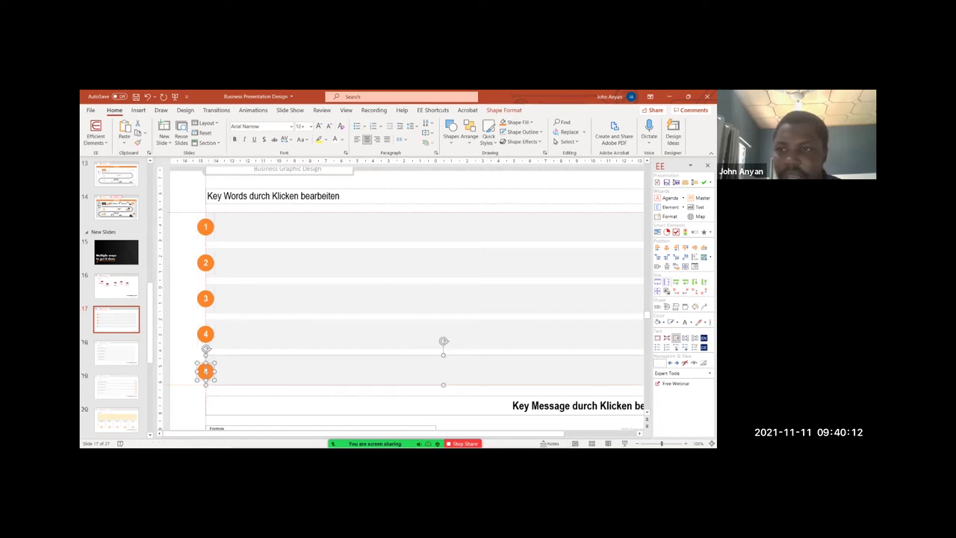
pyautogui.press('Escape')
pyautogui.click(205, 369)
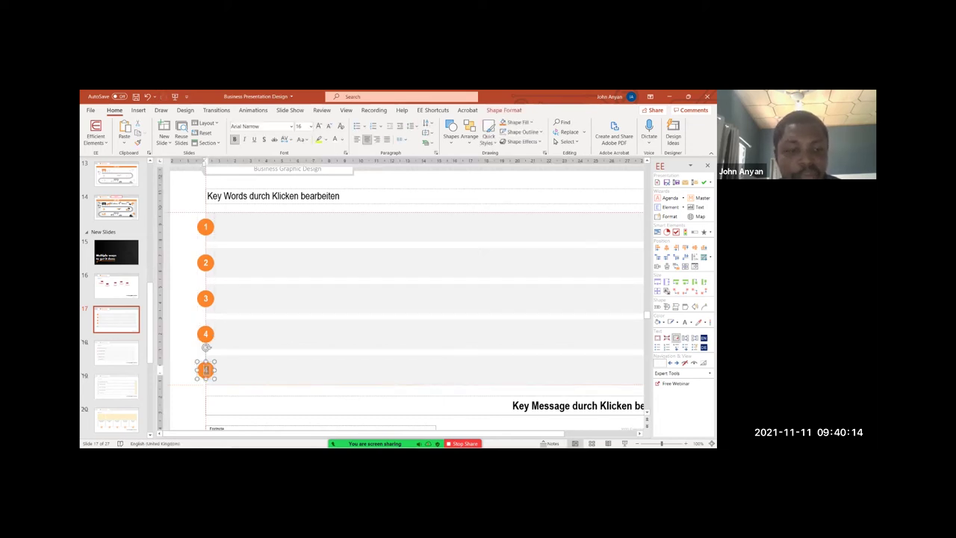
pyautogui.doubleClick(206, 369)
pyautogui.write('5')
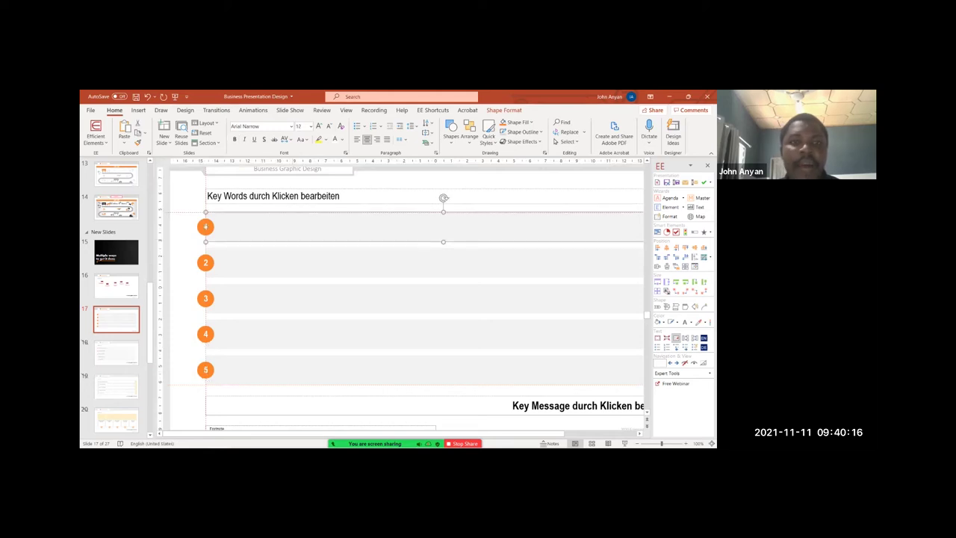
# - Increase the font size of all five grey bars to 16 pt
pyautogui.keyDown('shift'); pyautogui.click(321, 263); pyautogui.keyUp('shift')
pyautogui.keyDown('shift'); pyautogui.click(321, 299); pyautogui.keyUp('shift')
pyautogui.keyDown('shift'); pyautogui.click(321, 335); pyautogui.keyUp('shift')
pyautogui.keyDown('shift'); pyautogui.click(322, 370); pyautogui.keyUp('shift')
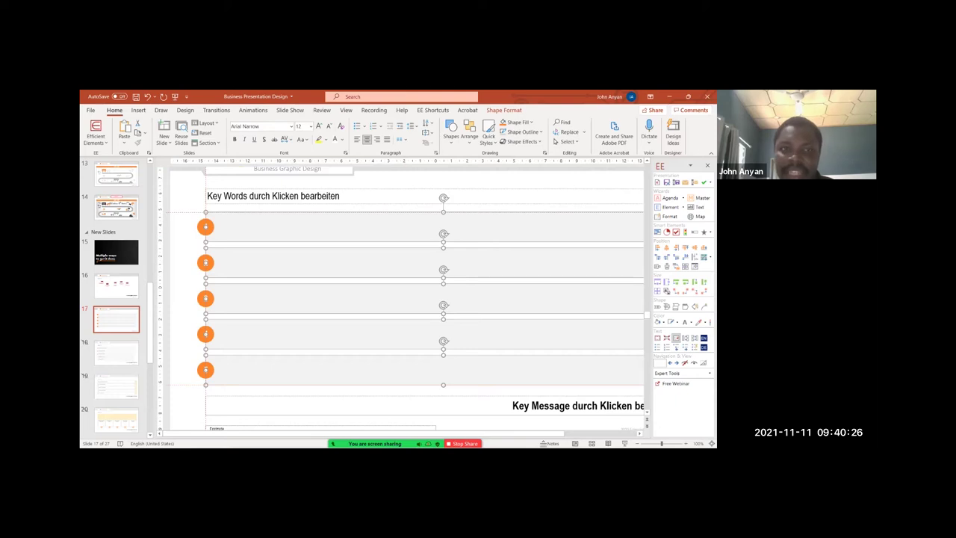
pyautogui.click(320, 127)
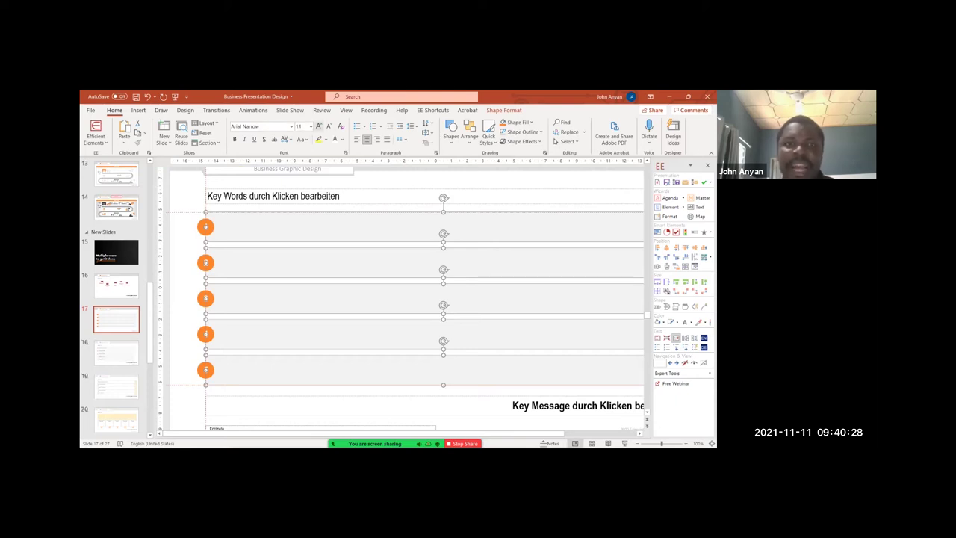
# - Copy the "WIDE TECHNOLOGY COVERAGE" text from slide 16 and paste it as text only into the first bar on slide 17
pyautogui.click(116, 286)
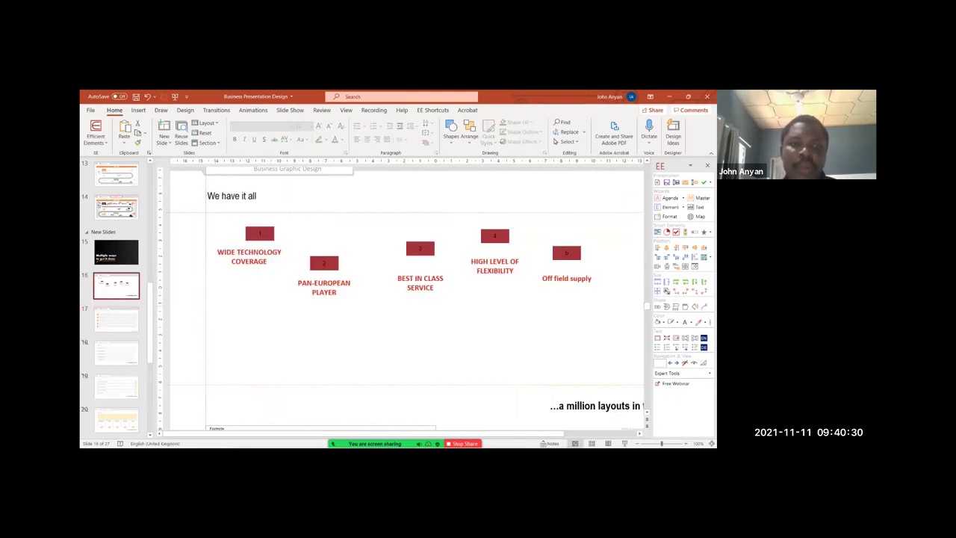
pyautogui.tripleClick(250, 257)
pyautogui.hotkey('ctrl', 'c')
pyautogui.click(117, 319)
pyautogui.click(321, 227)
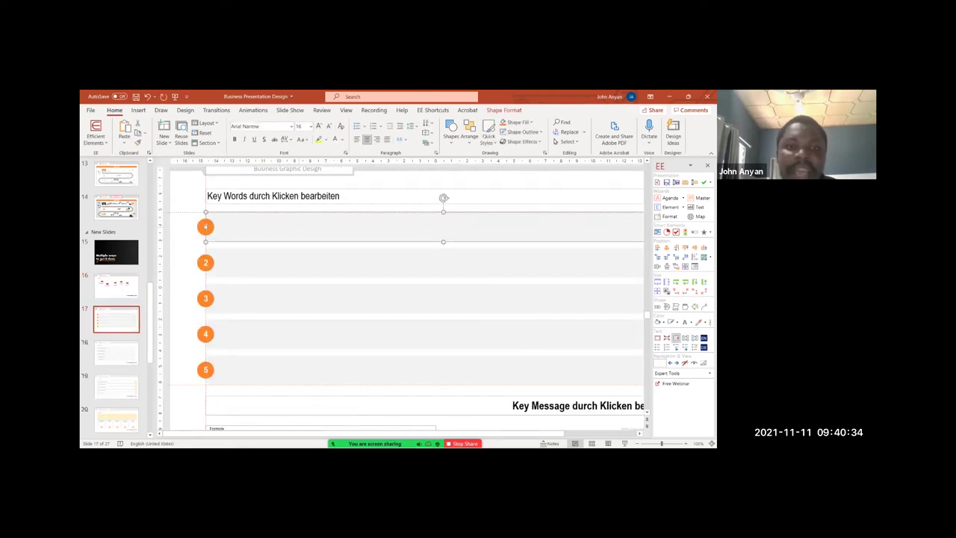
pyautogui.rightClick(300, 211)
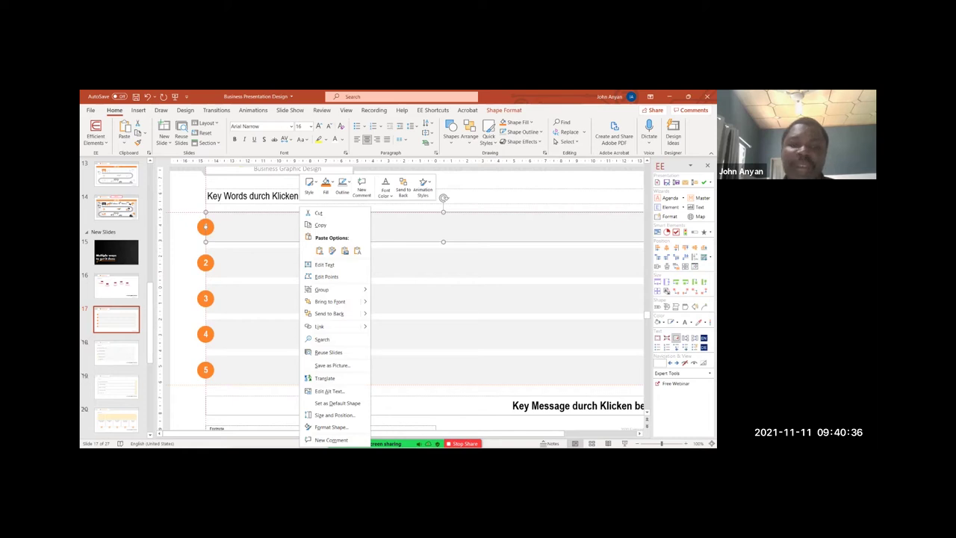
pyautogui.click(319, 251)
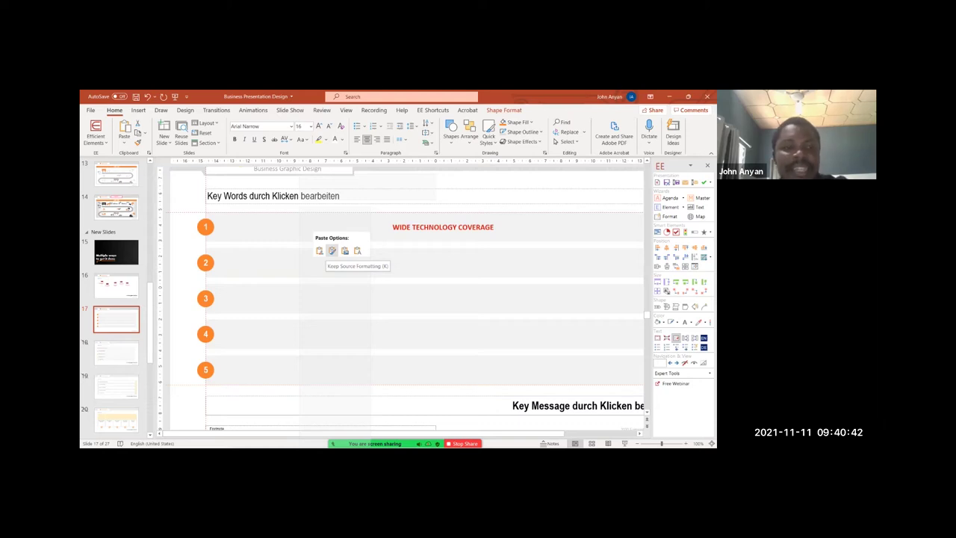
pyautogui.click(332, 251)
pyautogui.click(116, 286)
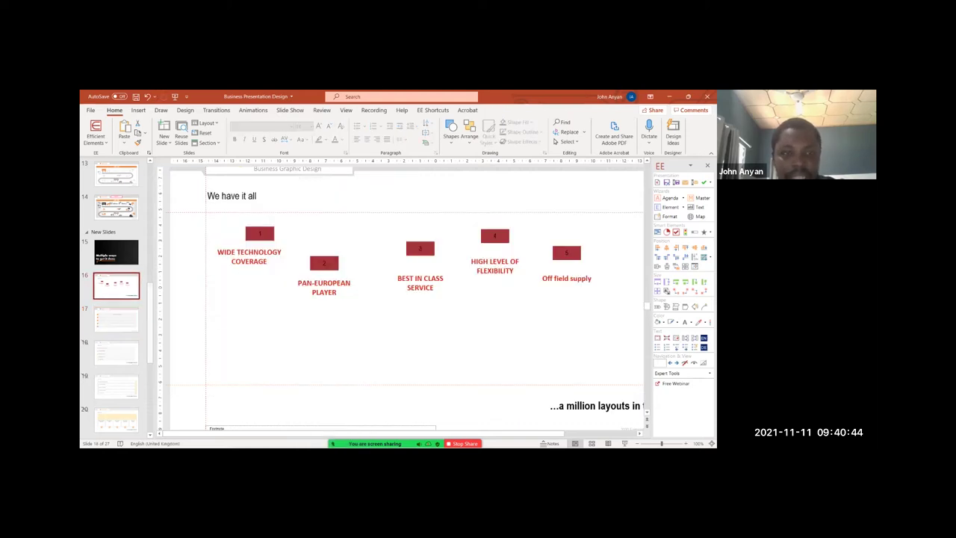
pyautogui.scroll(-1, 444, 298)
pyautogui.click(354, 209)
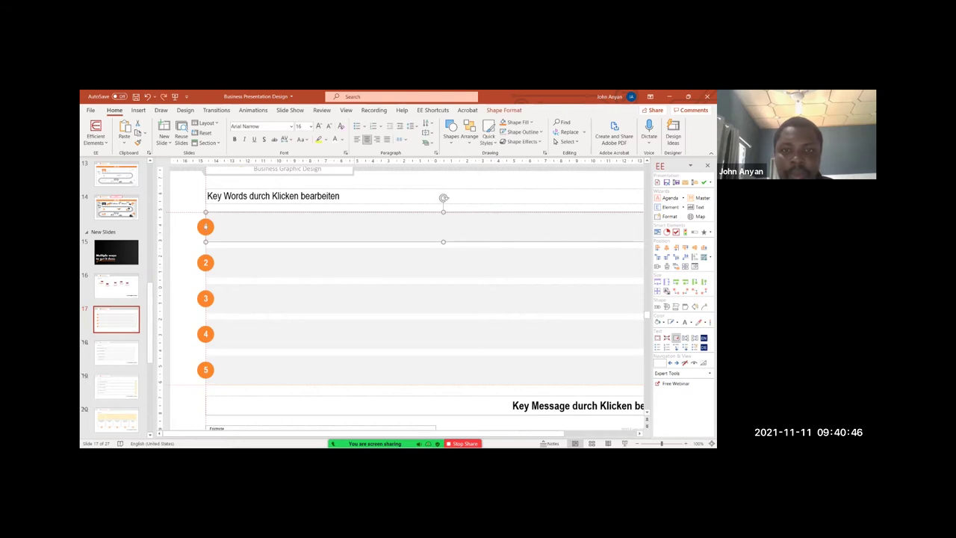
pyautogui.rightClick(353, 207)
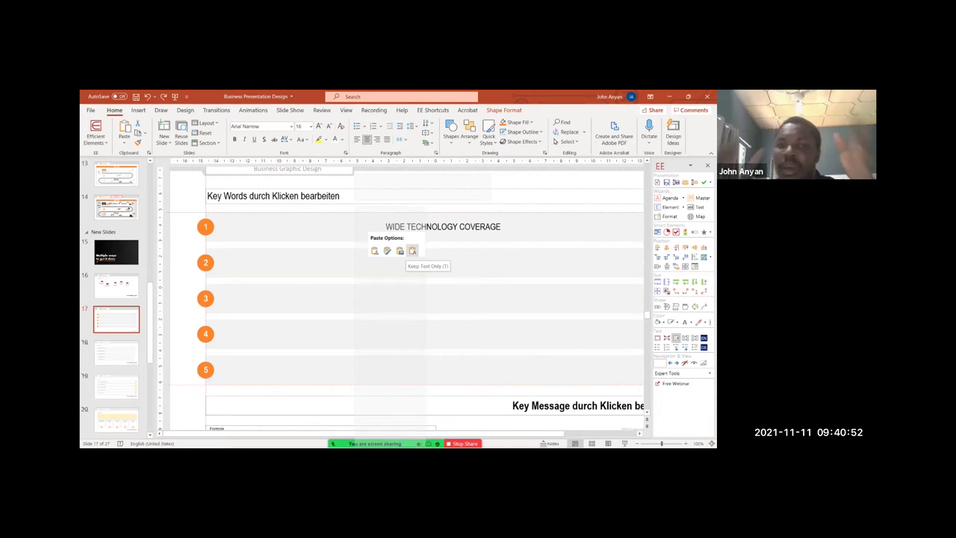
pyautogui.click(413, 251)
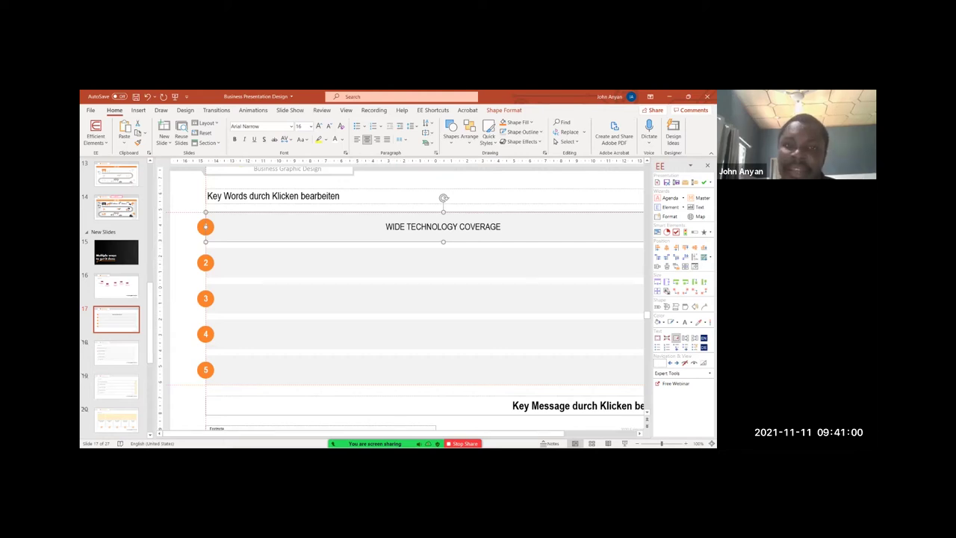
# - Left-align the "WIDE TECHNOLOGY COVERAGE" text in the first bar
pyautogui.hotkey('ctrl', 'l')
pyautogui.keyDown('shift'); pyautogui.click(426, 263); pyautogui.keyUp('shift')
pyautogui.keyDown('shift'); pyautogui.click(426, 299); pyautogui.keyUp('shift')
pyautogui.hotkey('ctrl', 'd')
pyautogui.hotkey('ctrl', 'd')
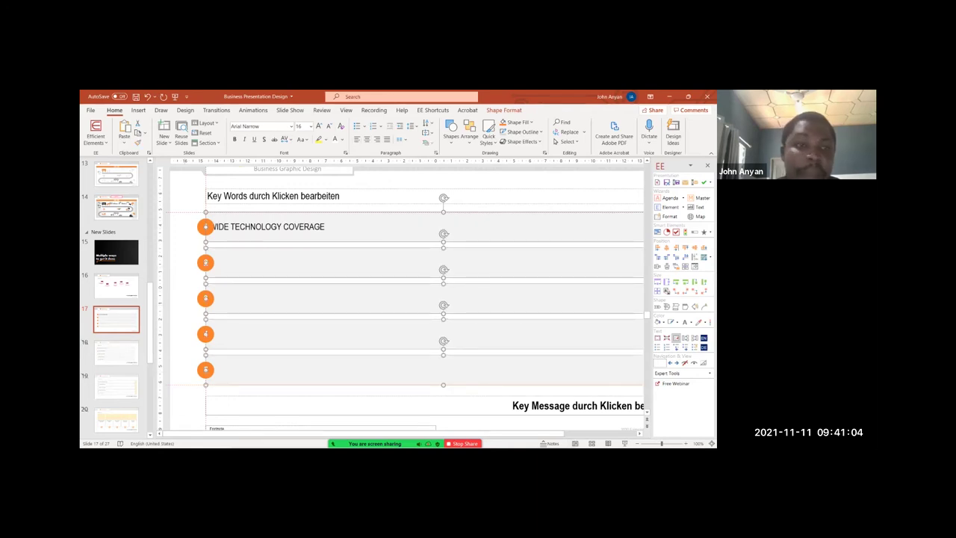
pyautogui.press('Escape')
# - Examine up close how circle 1 sits against the start of the first bar's text
pyautogui.moveTo(183, 200); pyautogui.dragTo(224, 250)
pyautogui.scroll(5, 205, 226)
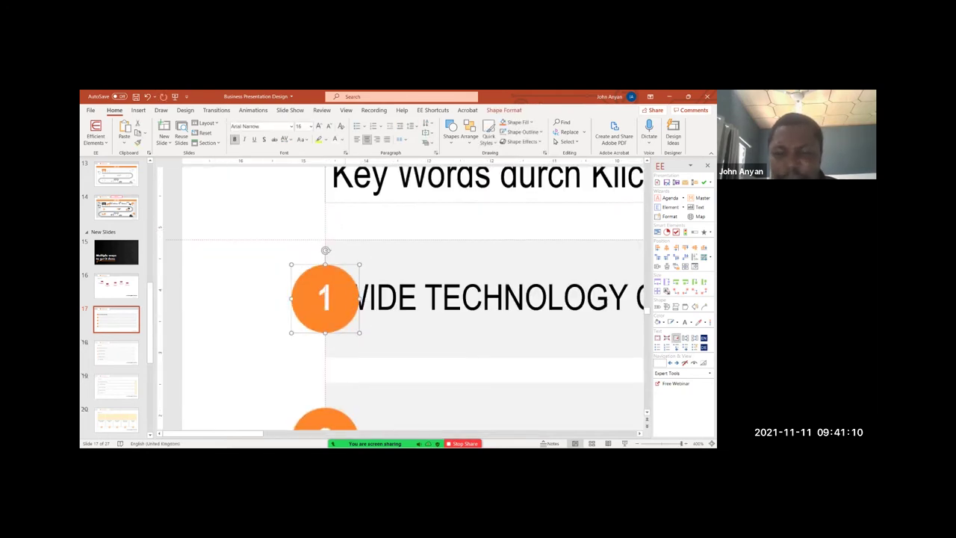
pyautogui.keyDown('shift'); pyautogui.click(448, 299); pyautogui.keyUp('shift')
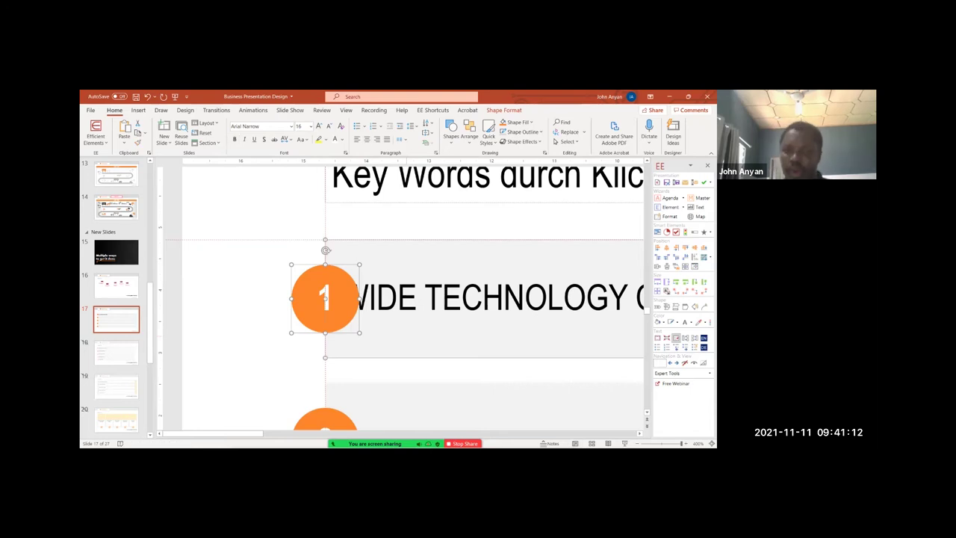
pyautogui.click(478, 371)
pyautogui.click(478, 329)
pyautogui.scroll(-10, 478, 329)
pyautogui.scroll(-1, 403, 299)
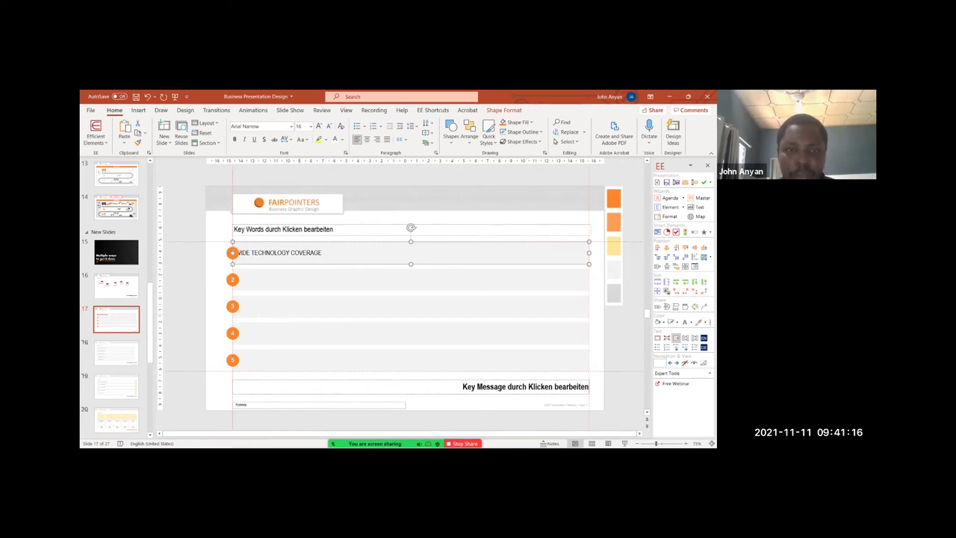
# - Set the left text margin of all five grey bars to 1.1 cm
pyautogui.keyDown('shift'); pyautogui.click(403, 281); pyautogui.keyUp('shift')
pyautogui.keyDown('shift'); pyautogui.click(411, 306); pyautogui.keyUp('shift')
pyautogui.keyDown('shift'); pyautogui.click(410, 334); pyautogui.keyUp('shift')
pyautogui.keyDown('shift'); pyautogui.click(411, 360); pyautogui.keyUp('shift')
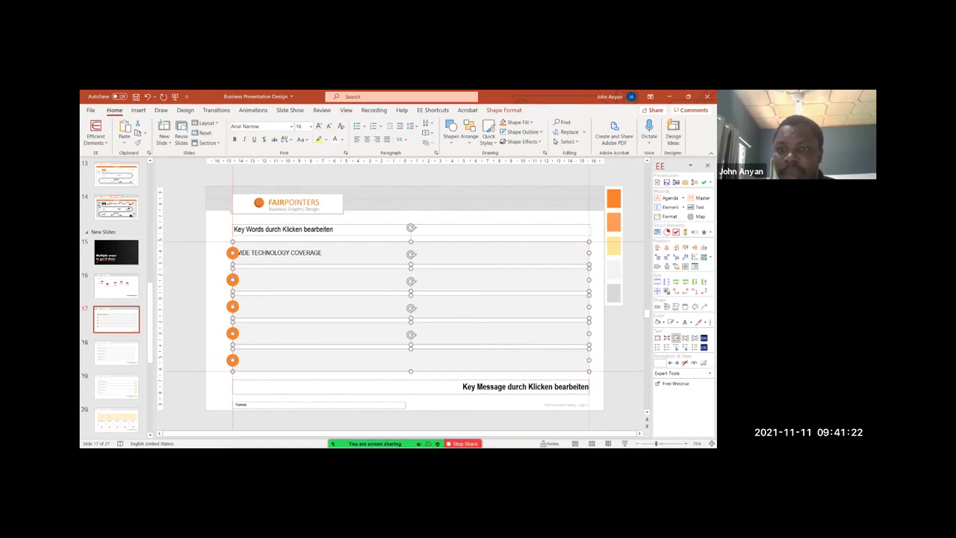
pyautogui.rightClick(539, 249)
pyautogui.click(572, 396)
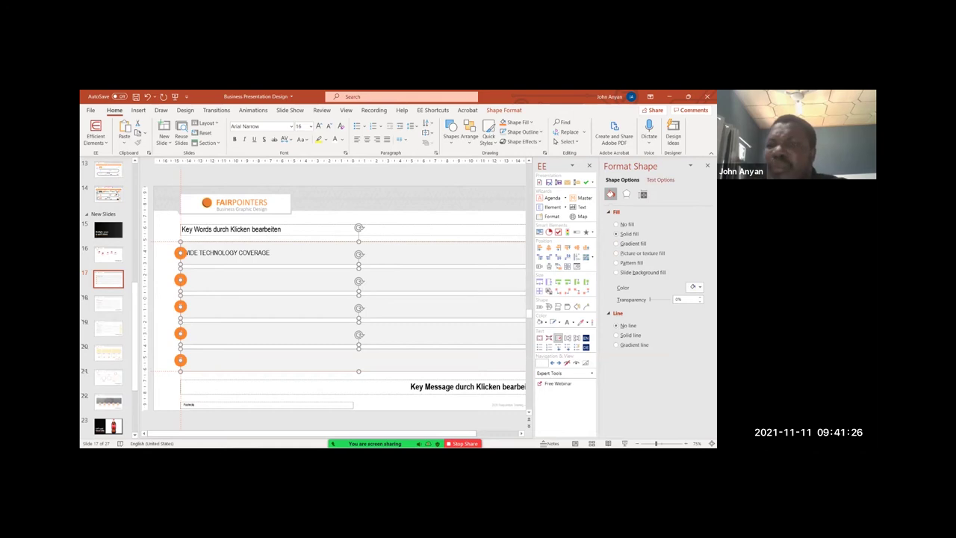
pyautogui.click(660, 180)
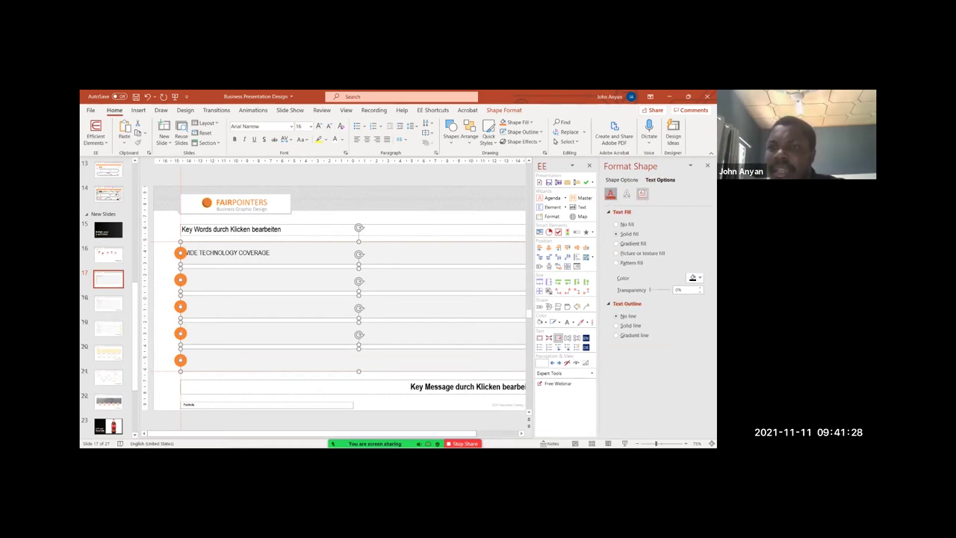
pyautogui.click(642, 193)
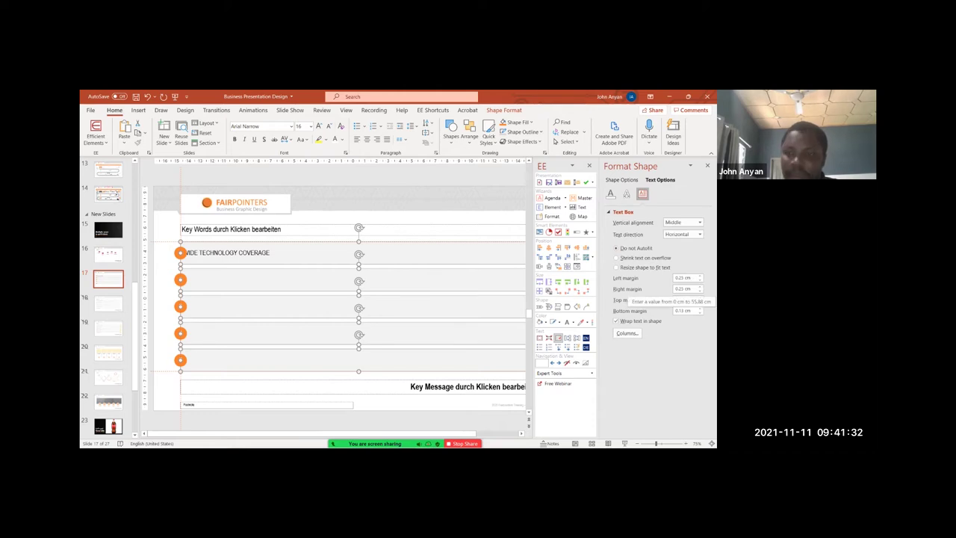
pyautogui.click(699, 276)
pyautogui.click(700, 277)
pyautogui.click(700, 277)
pyautogui.click(700, 277)
pyautogui.click(700, 276)
pyautogui.click(699, 276)
pyautogui.click(700, 276)
pyautogui.click(700, 276)
pyautogui.click(700, 275)
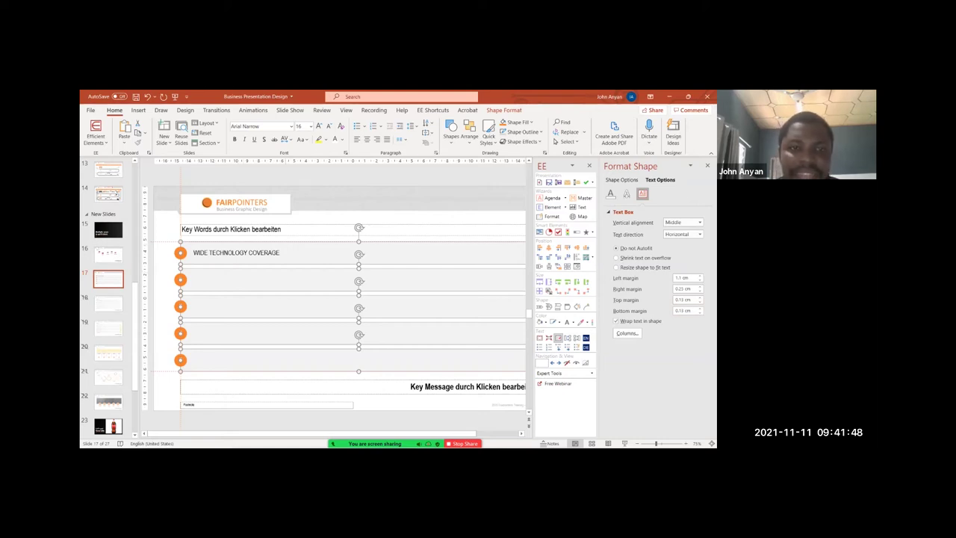
# - Try a top text margin of 1.1 cm on the first bar and undo the change
pyautogui.click(299, 253)
pyautogui.click(699, 297)
pyautogui.click(700, 297)
pyautogui.click(700, 297)
pyautogui.click(699, 297)
pyautogui.click(699, 297)
pyautogui.click(699, 297)
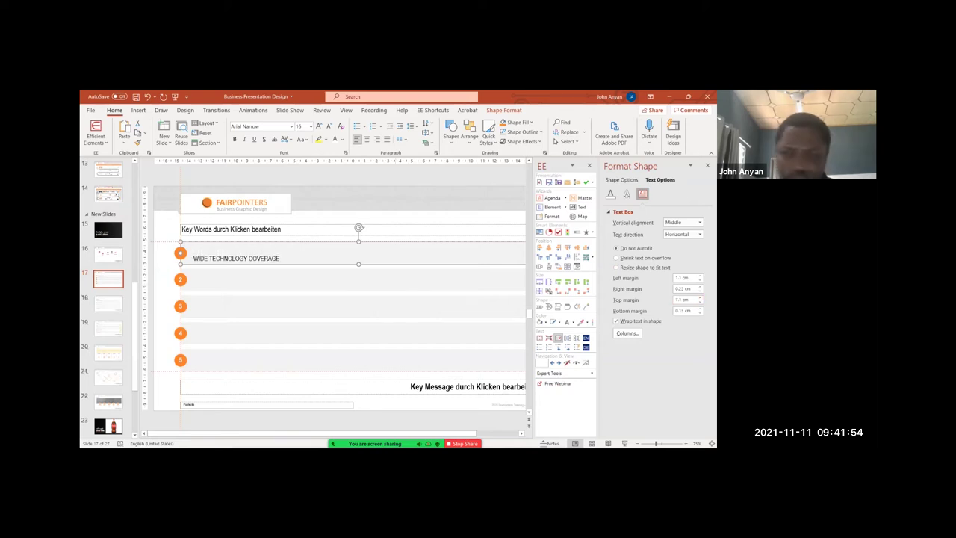
pyautogui.hotkey('ctrl', 'z')
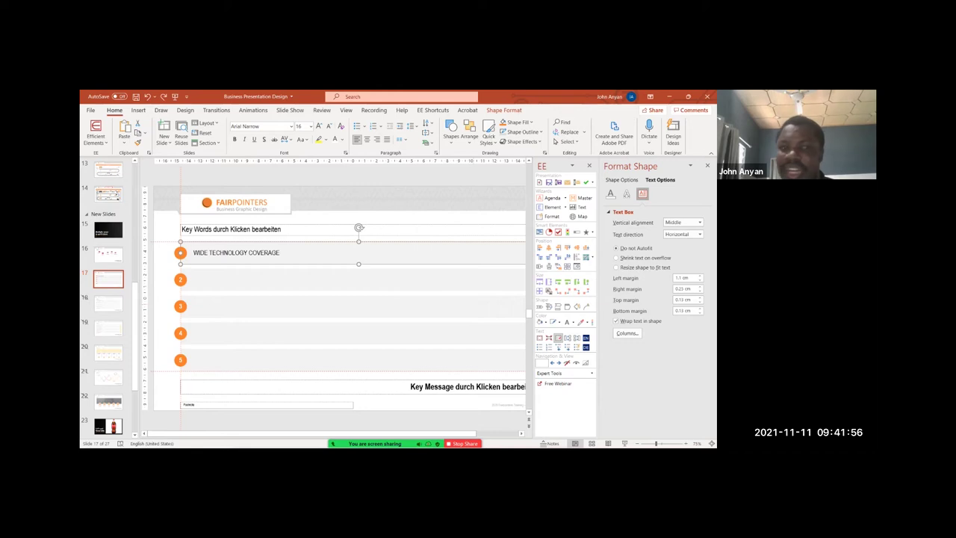
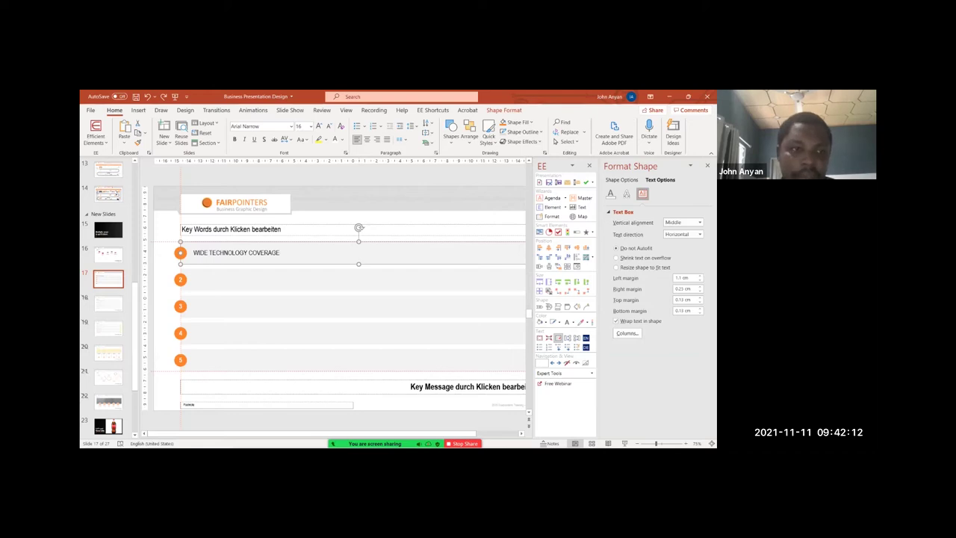
# - Copy the four remaining text labels, from "PAN-EUROPEAN PLAYER" to "Off field supply", from slide 16 onto slide 17
pyautogui.click(108, 255)
pyautogui.click(267, 302)
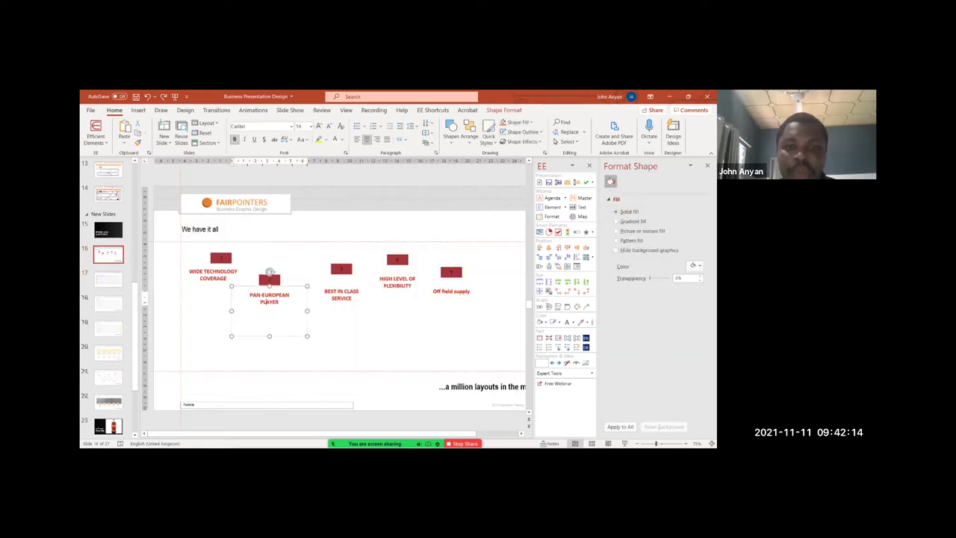
pyautogui.keyDown('shift'); pyautogui.click(341, 294); pyautogui.keyUp('shift')
pyautogui.keyDown('shift'); pyautogui.click(397, 281); pyautogui.keyUp('shift')
pyautogui.keyDown('shift'); pyautogui.click(451, 292); pyautogui.keyUp('shift')
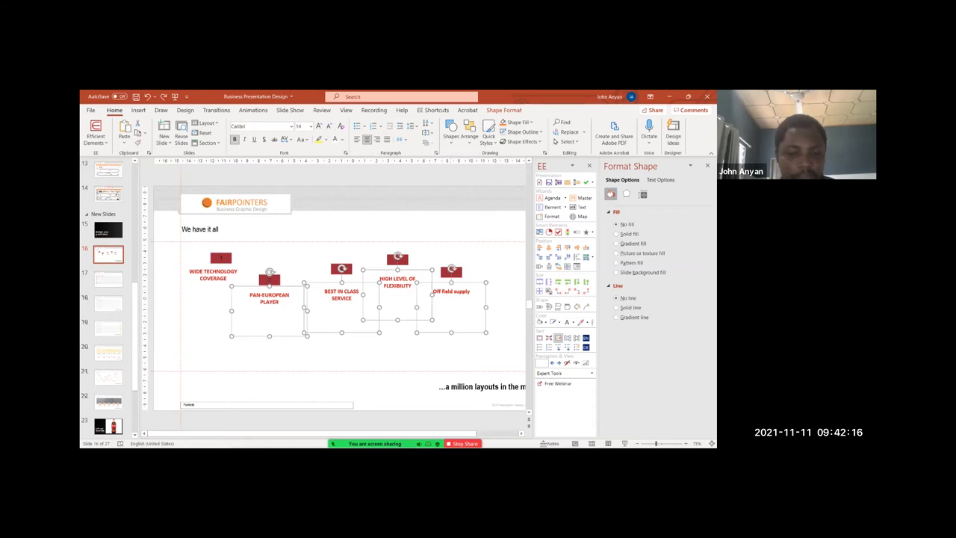
pyautogui.press('pagedown')
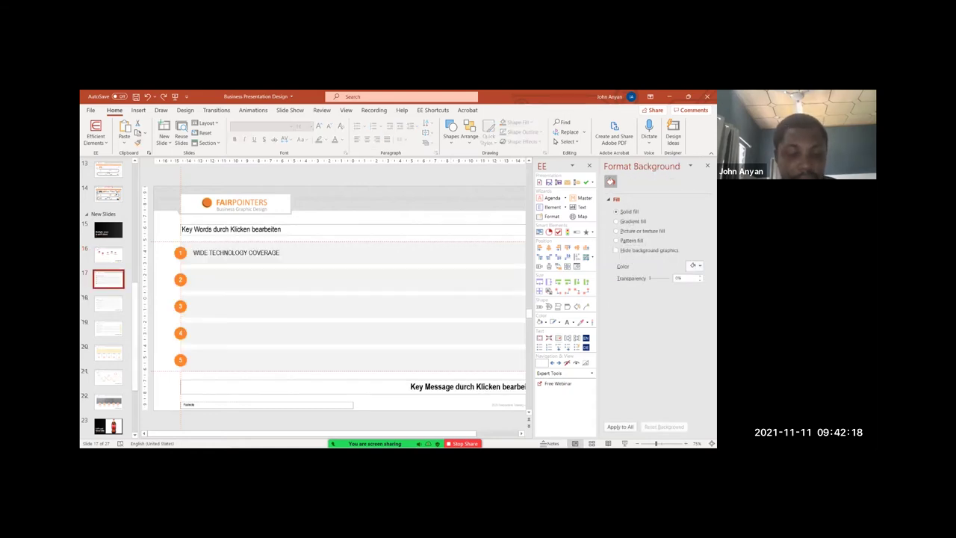
pyautogui.hotkey('ctrl', 'v')
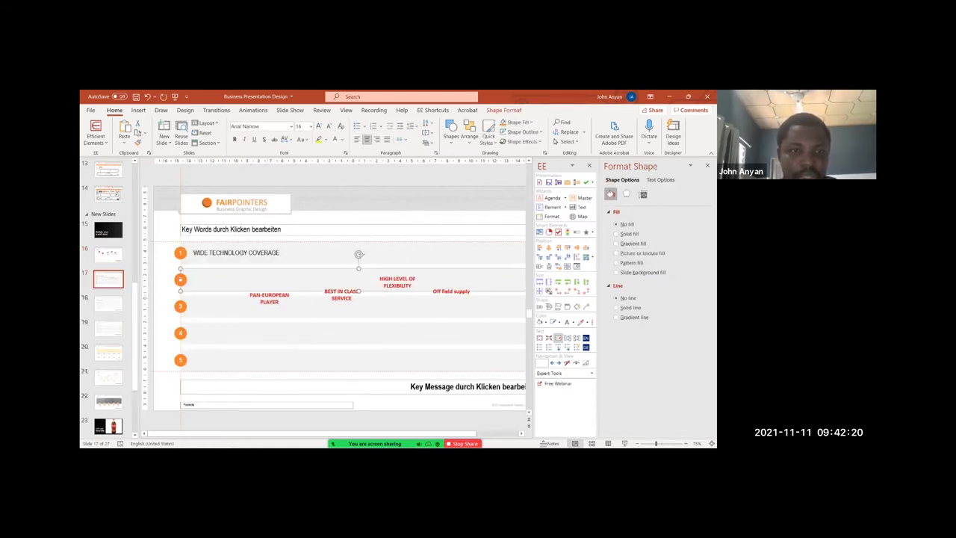
# - Paste "PAN-EUROPEAN PLAYER" into the second bar and "BEST IN CLASS SERVICE" into the third bar as text only
pyautogui.rightClick(217, 280)
pyautogui.click(276, 251)
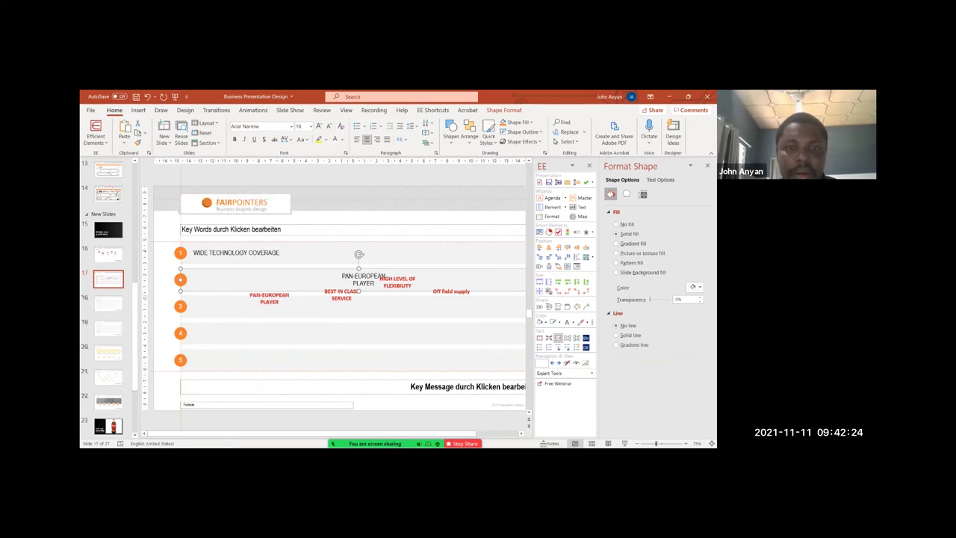
pyautogui.tripleClick(341, 295)
pyautogui.click(284, 334)
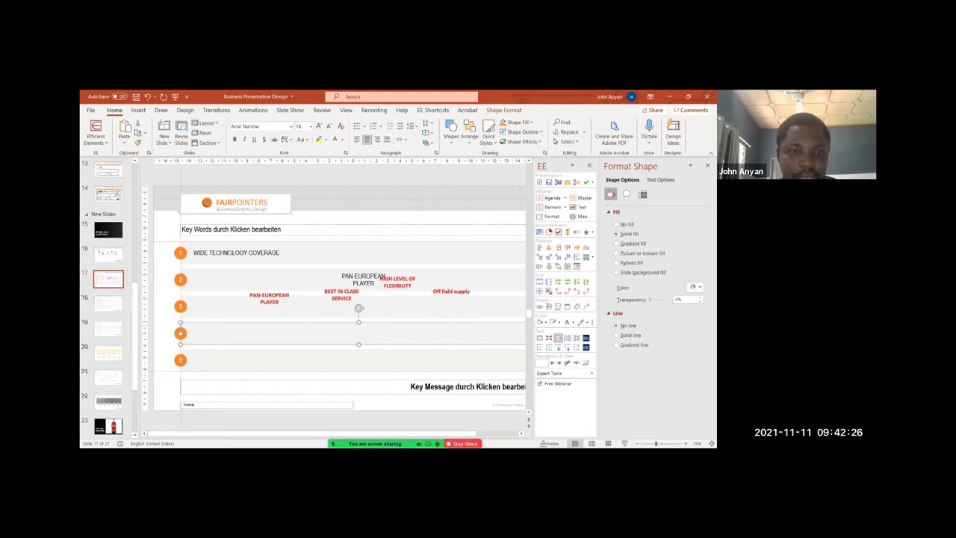
pyautogui.rightClick(218, 207)
pyautogui.click(275, 250)
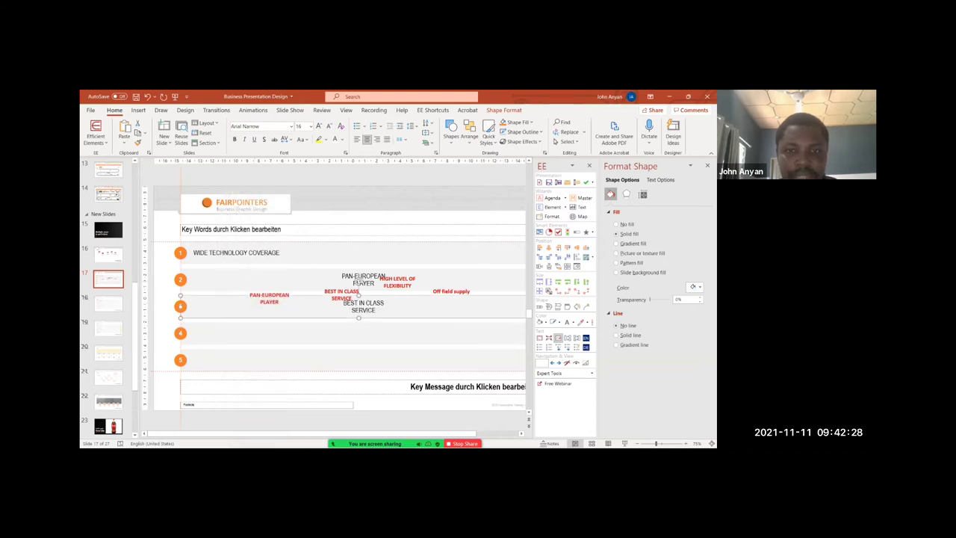
# - Copy the "HIGH LEVEL OF FLEXIBILITY" label's text into the fourth bar as text only
pyautogui.click(398, 281)
pyautogui.click(358, 334)
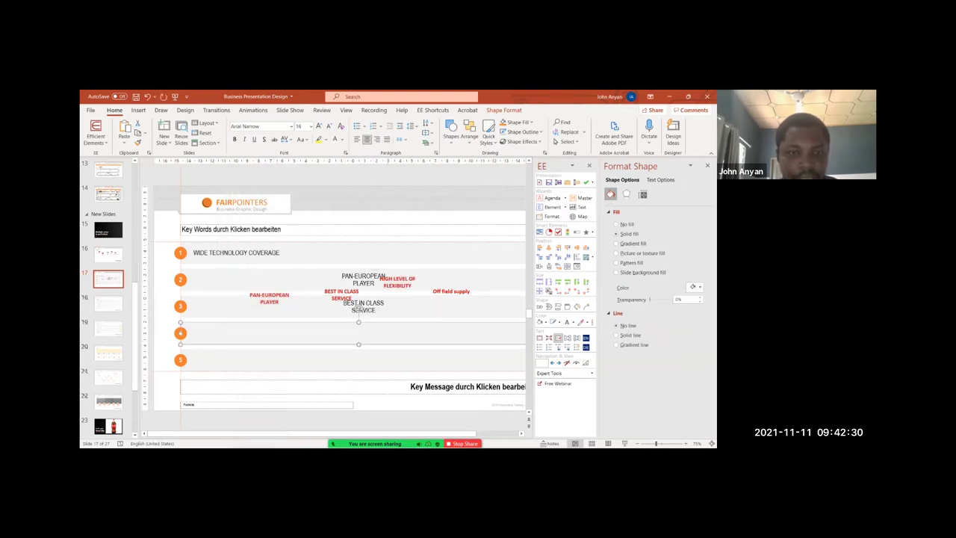
pyautogui.rightClick(276, 339)
pyautogui.click(335, 145)
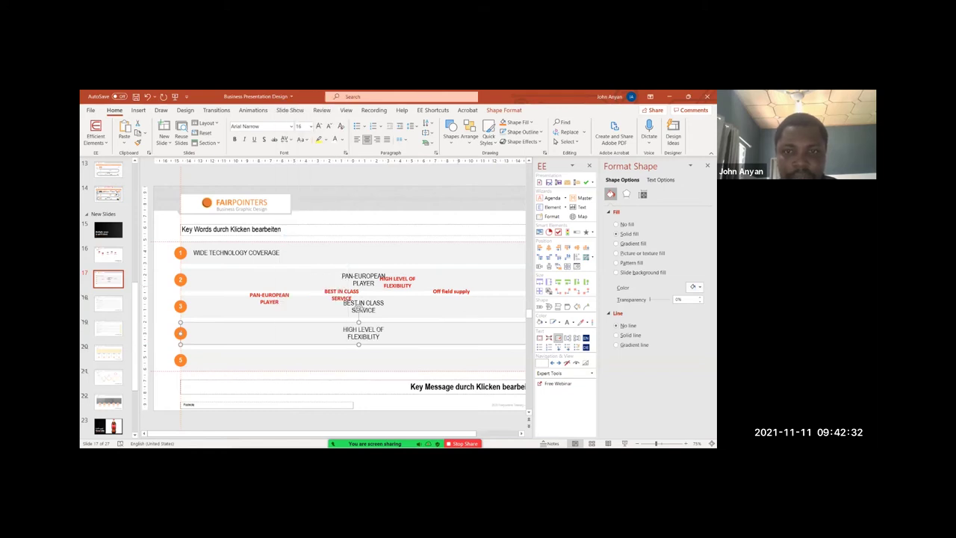
# - Copy the "Off field supply" label's text into the fifth bar as text only
pyautogui.tripleClick(451, 291)
pyautogui.press('super+c')
pyautogui.click(300, 362)
pyautogui.rightClick(299, 364)
pyautogui.click(356, 168)
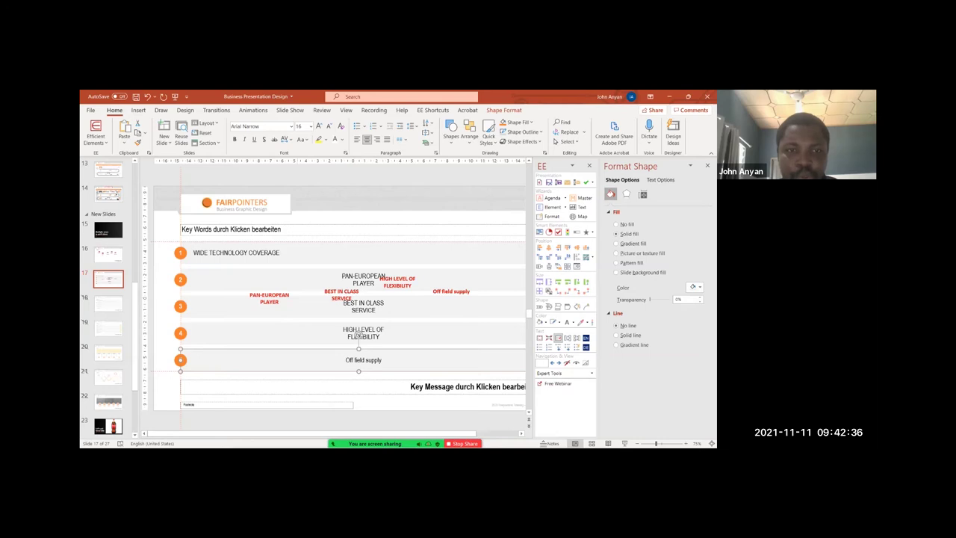
# - Delete the four red text labels lying over the bars on slide 17
pyautogui.click(269, 298)
pyautogui.keyDown('shift'); pyautogui.click(341, 293); pyautogui.keyUp('shift')
pyautogui.keyDown('shift'); pyautogui.click(397, 283); pyautogui.keyUp('shift')
pyautogui.keyDown('shift'); pyautogui.click(452, 292); pyautogui.keyUp('shift')
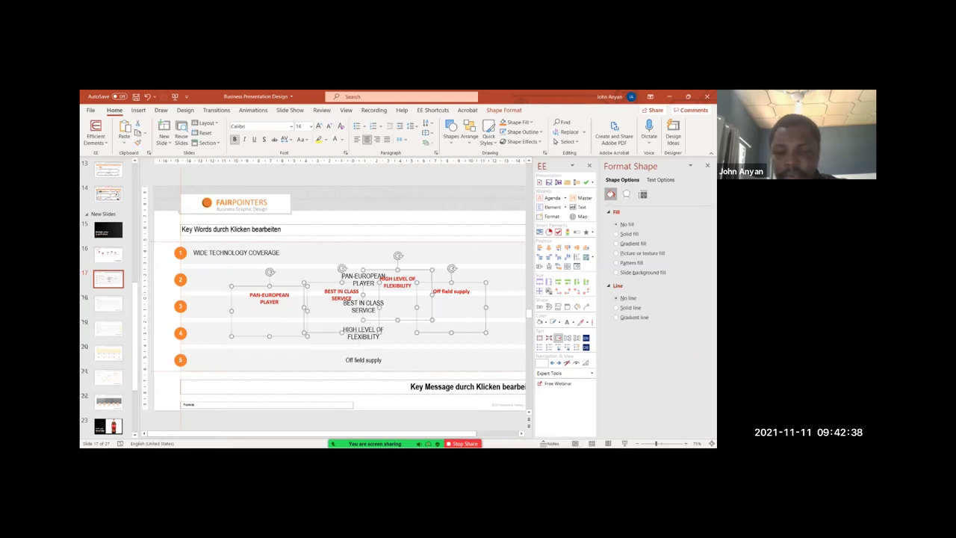
pyautogui.press('Delete')
# - Left-align the text in the second, third, fourth and fifth bars
pyautogui.click(418, 280)
pyautogui.keyDown('shift'); pyautogui.click(418, 306); pyautogui.keyUp('shift')
pyautogui.keyDown('shift'); pyautogui.click(418, 333); pyautogui.keyUp('shift')
pyautogui.keyDown('shift'); pyautogui.click(418, 360); pyautogui.keyUp('shift')
pyautogui.click(357, 140)
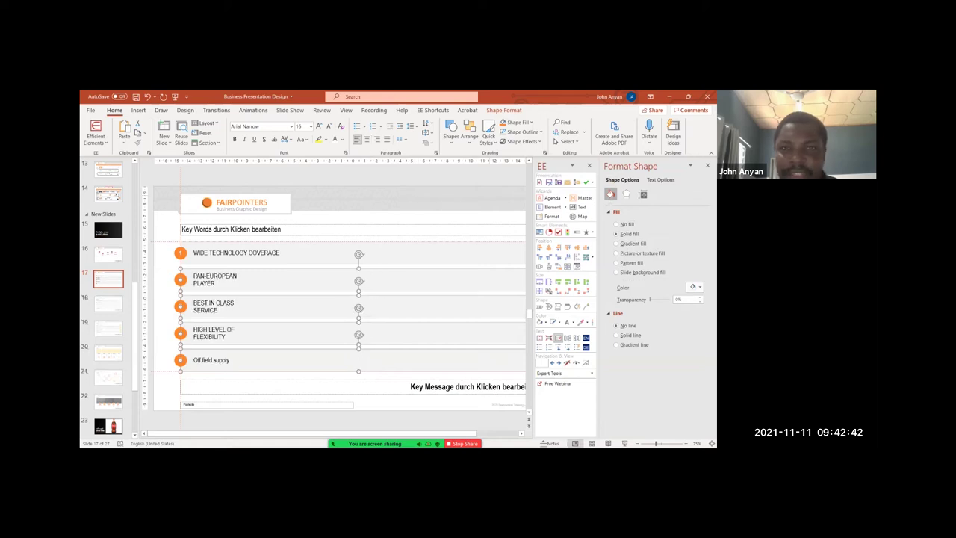
# - Remove the line breaks in the second, third and fourth bars so each text runs on one line
pyautogui.click(194, 283)
pyautogui.press('BackSpace')
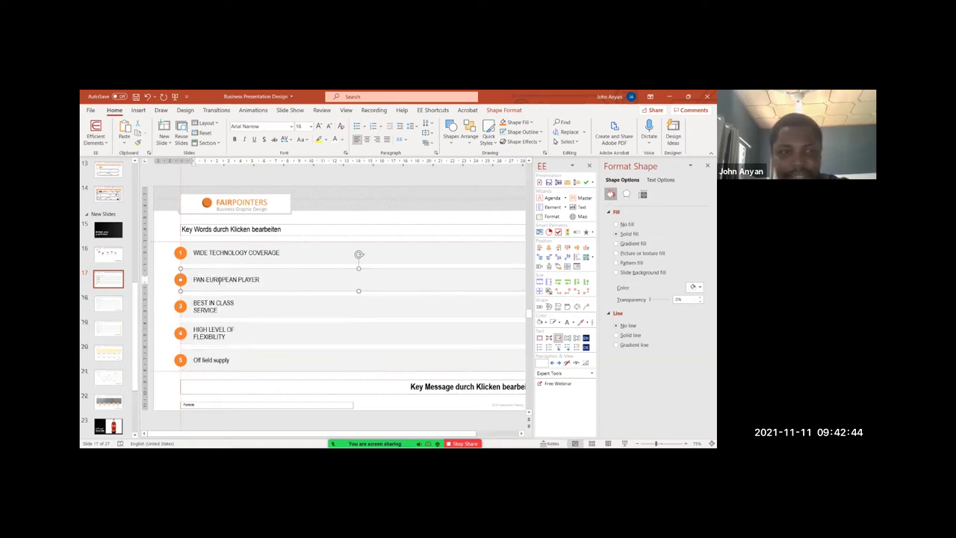
pyautogui.click(194, 310)
pyautogui.press('BackSpace')
pyautogui.click(194, 337)
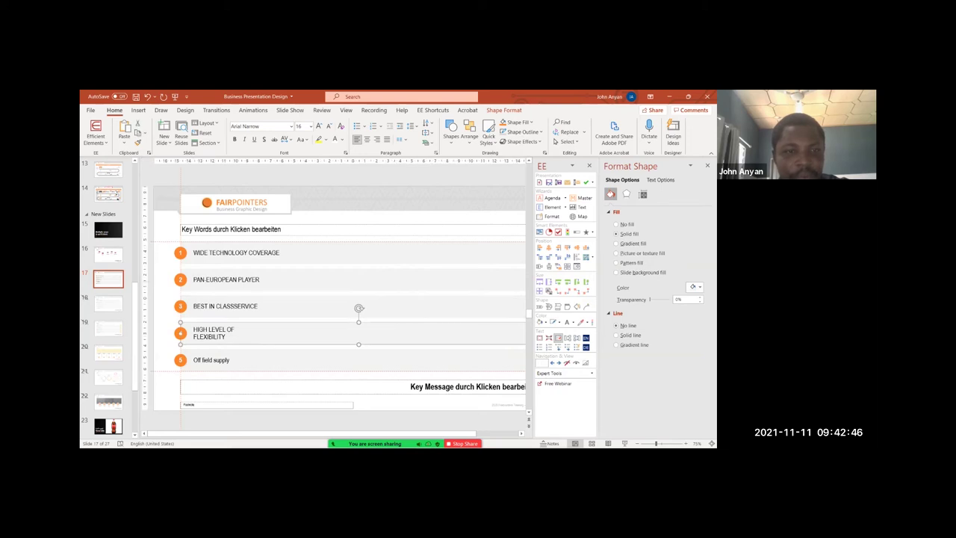
pyautogui.press('BackSpace')
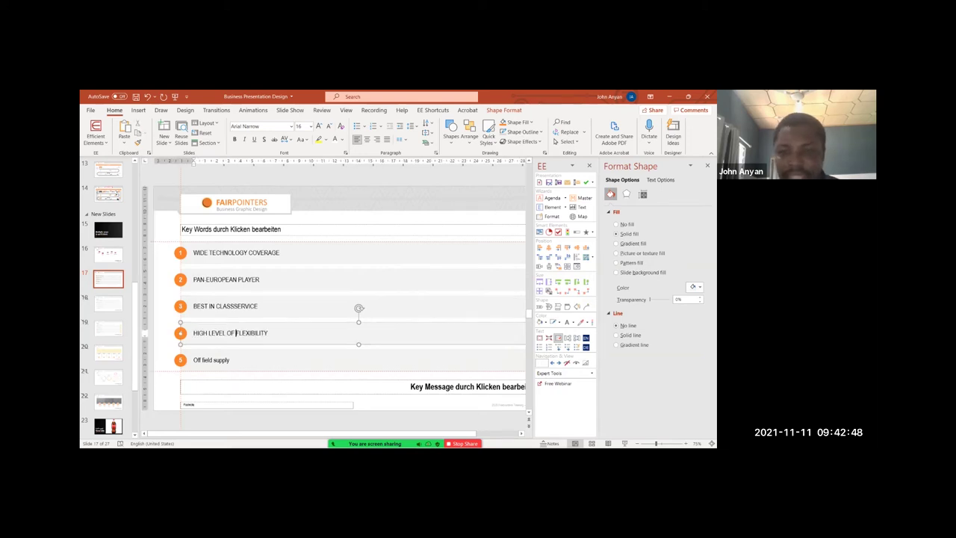
# - Review slide 17 as a full-screen slide show and return to editing
pyautogui.click(625, 444)
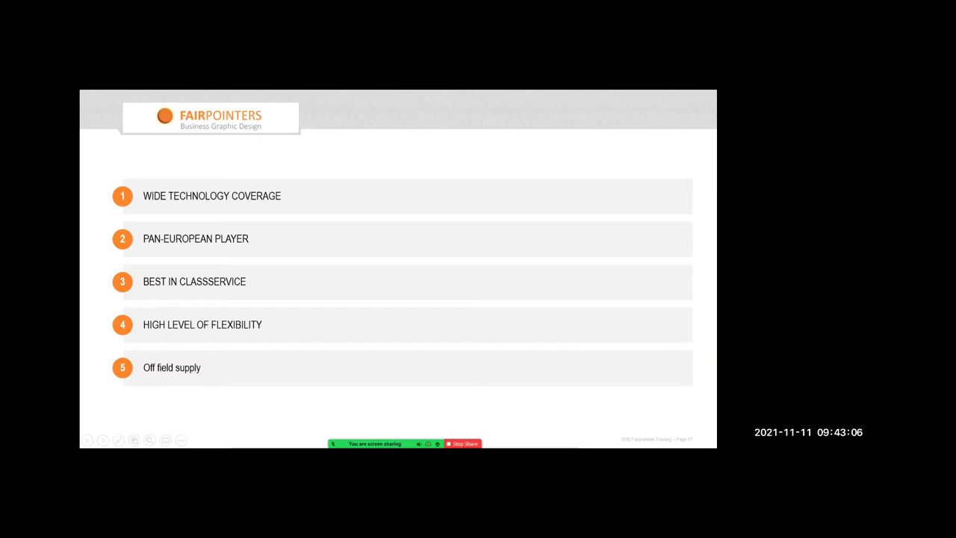
pyautogui.click(361, 438)
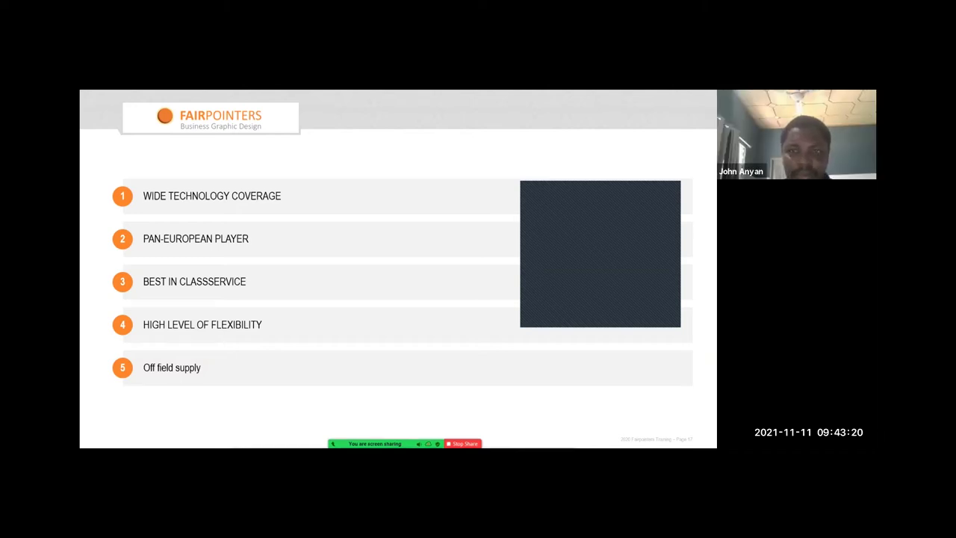
pyautogui.click(641, 187)
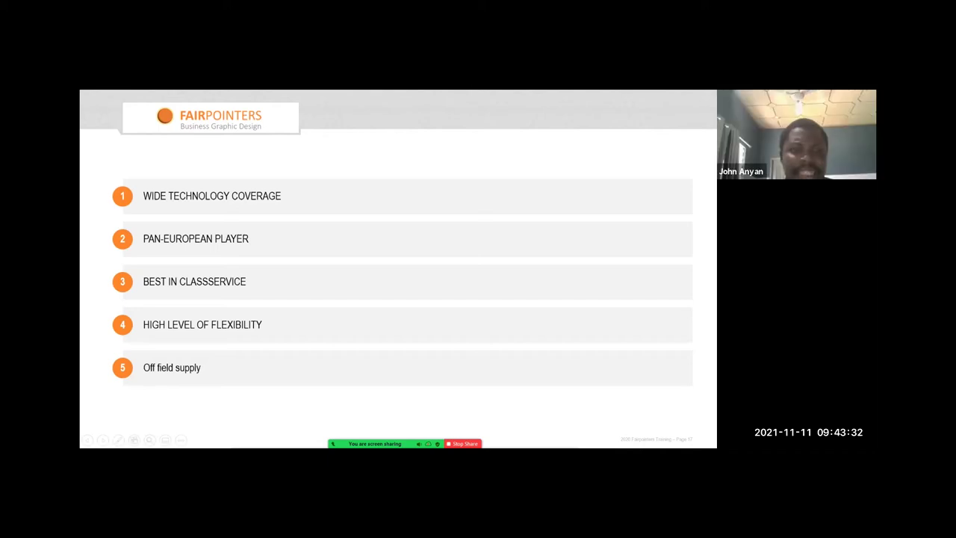
pyautogui.press('Escape')
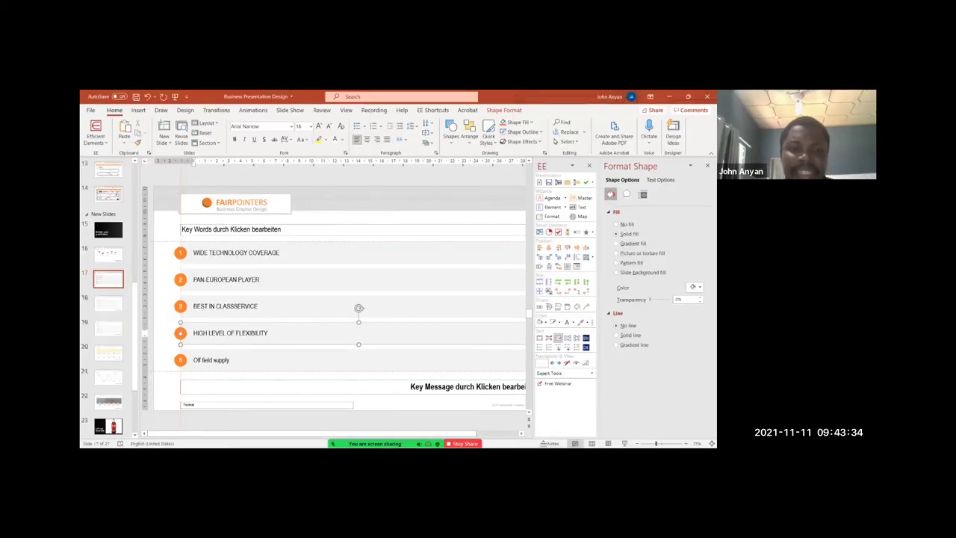
# - Try uppercase on the texts of all five bars, and set them to sentence case
pyautogui.keyDown('shift'); pyautogui.click(284, 360); pyautogui.keyUp('shift')
pyautogui.keyDown('shift'); pyautogui.click(299, 307); pyautogui.keyUp('shift')
pyautogui.keyDown('shift'); pyautogui.click(299, 280); pyautogui.keyUp('shift')
pyautogui.keyDown('shift'); pyautogui.click(299, 253); pyautogui.keyUp('shift')
pyautogui.keyDown('shift'); pyautogui.click(299, 228); pyautogui.keyUp('shift')
pyautogui.click(301, 139)
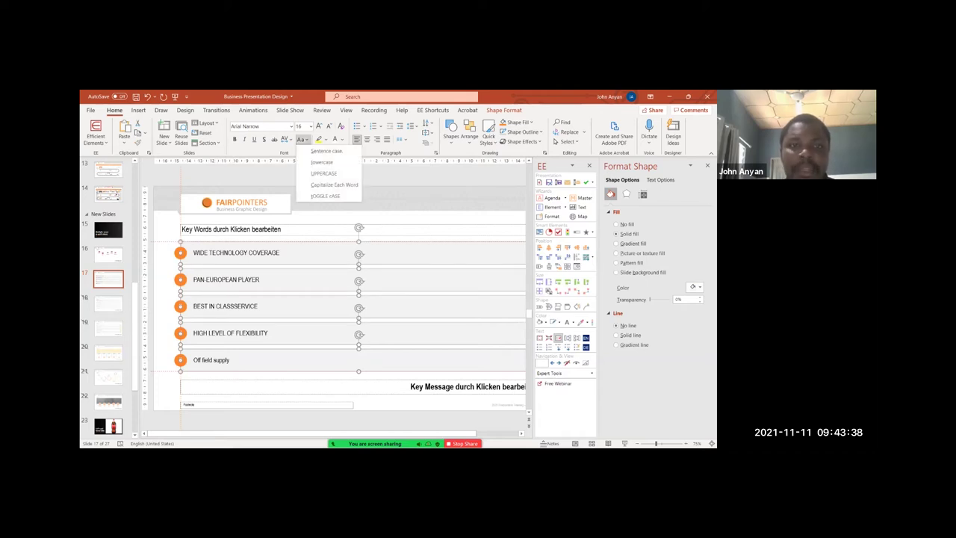
pyautogui.click(323, 174)
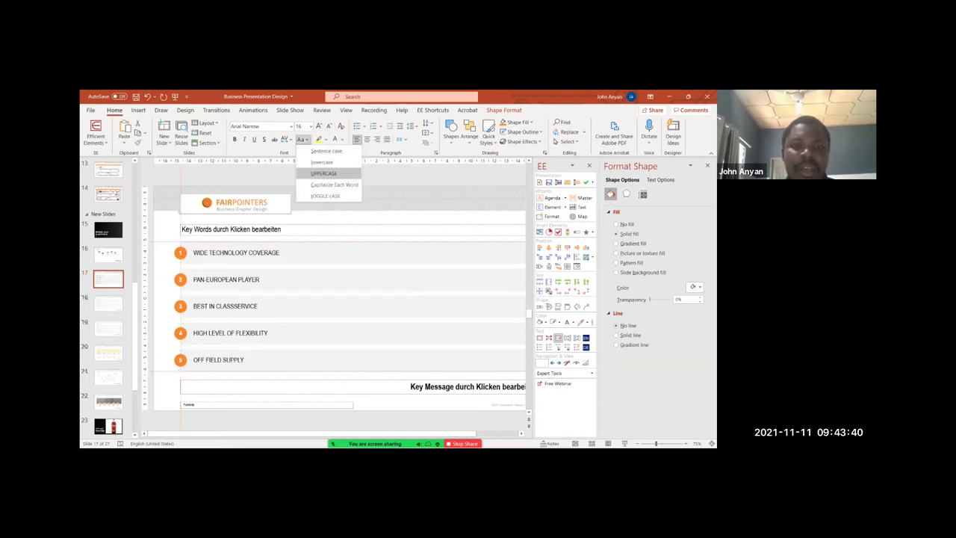
pyautogui.click(302, 140)
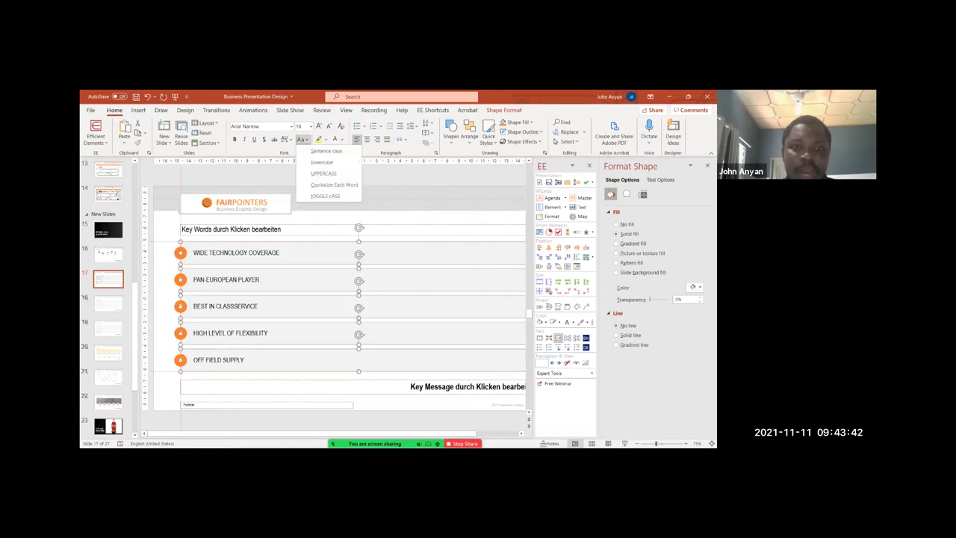
pyautogui.click(326, 151)
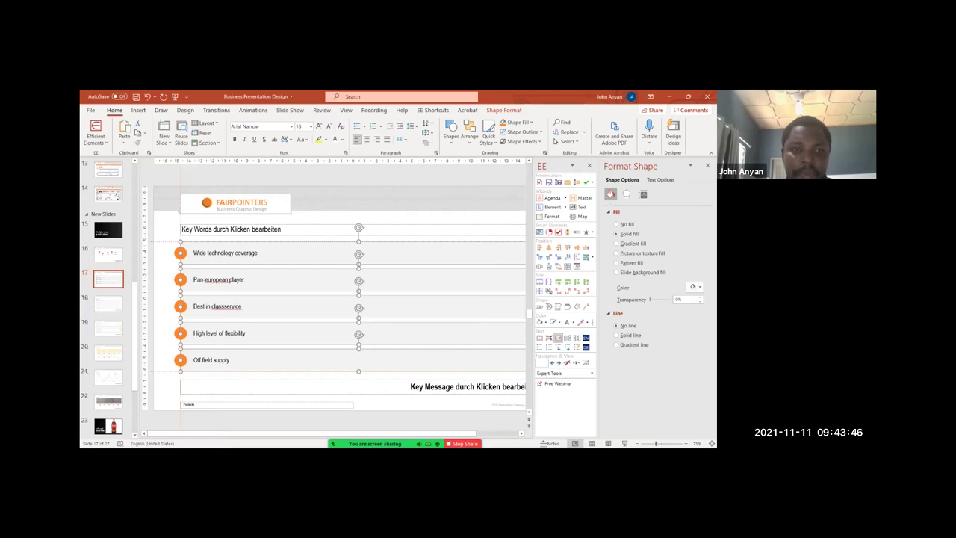
# - Insert the missing space in the third bar so it reads "Best in class service"
pyautogui.click(228, 306)
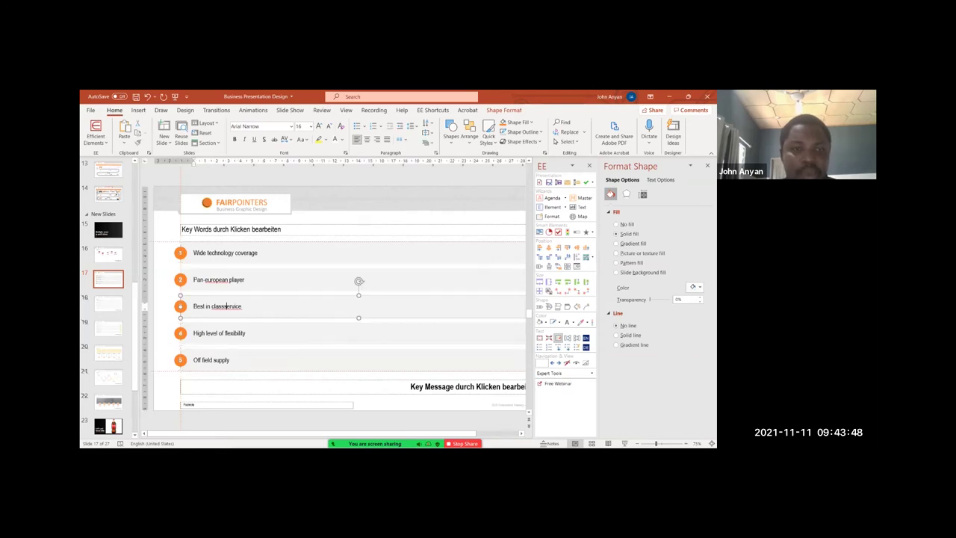
pyautogui.scroll(8, 229, 306)
pyautogui.click(297, 297)
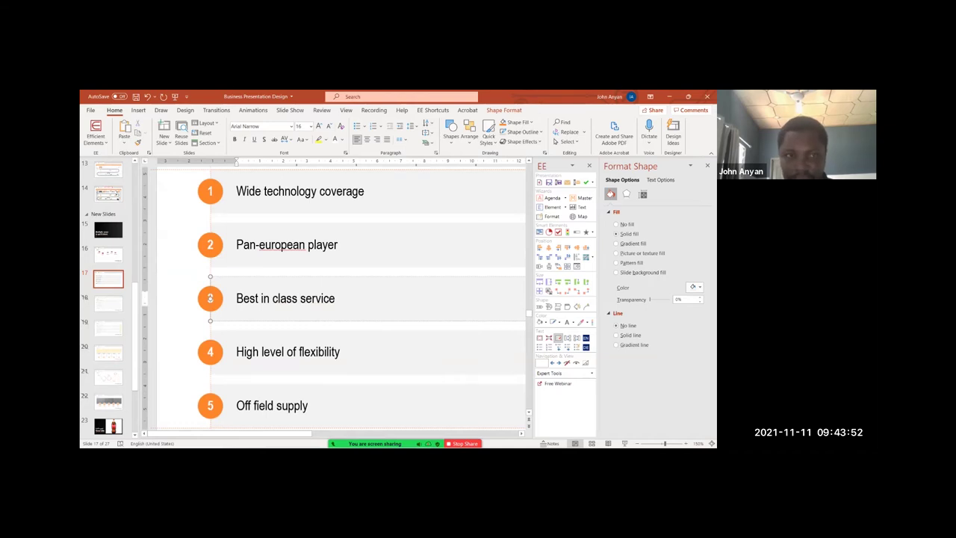
# - Give the five numbered orange circles a white outline, comparing it with no outline
pyautogui.scroll(-7, 298, 298)
pyautogui.moveTo(164, 250); pyautogui.dragTo(178, 376)
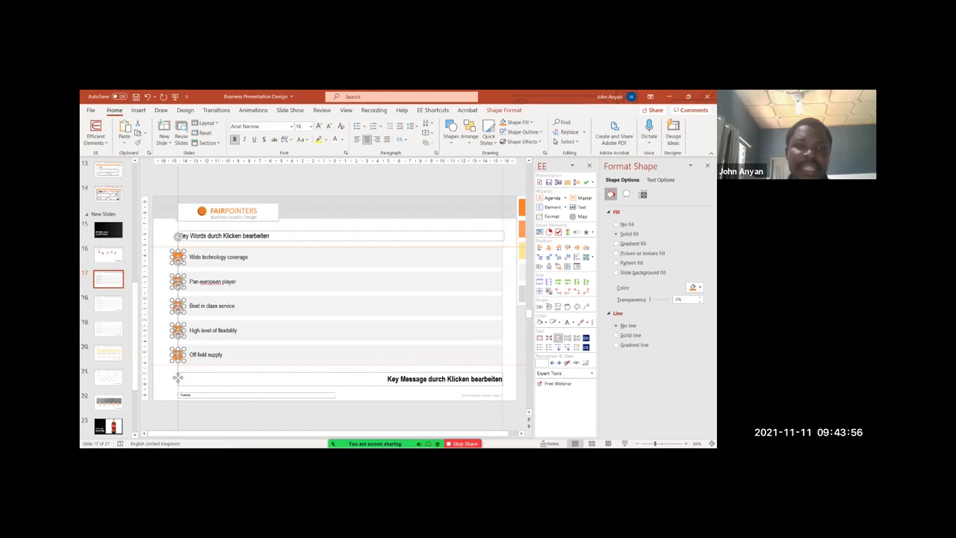
pyautogui.scroll(10, 178, 377)
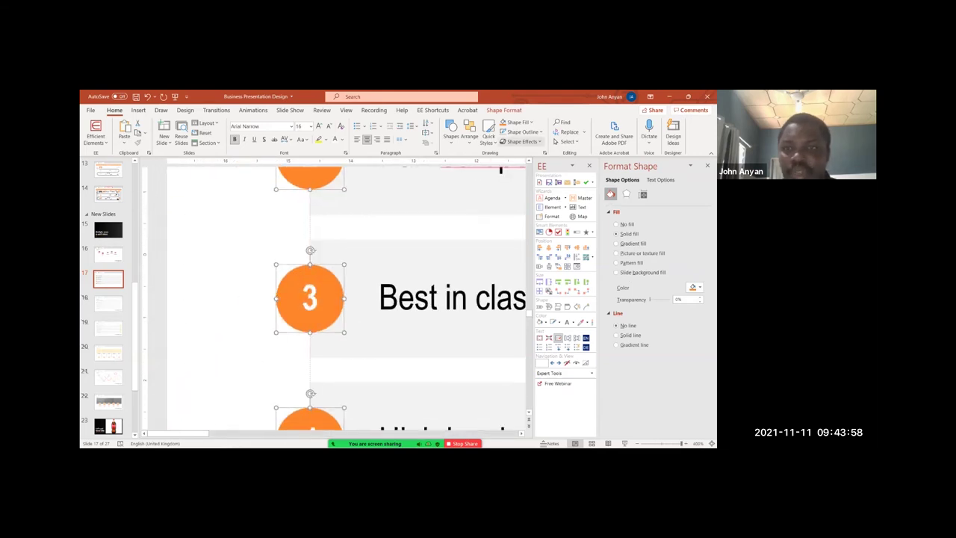
pyautogui.click(523, 131)
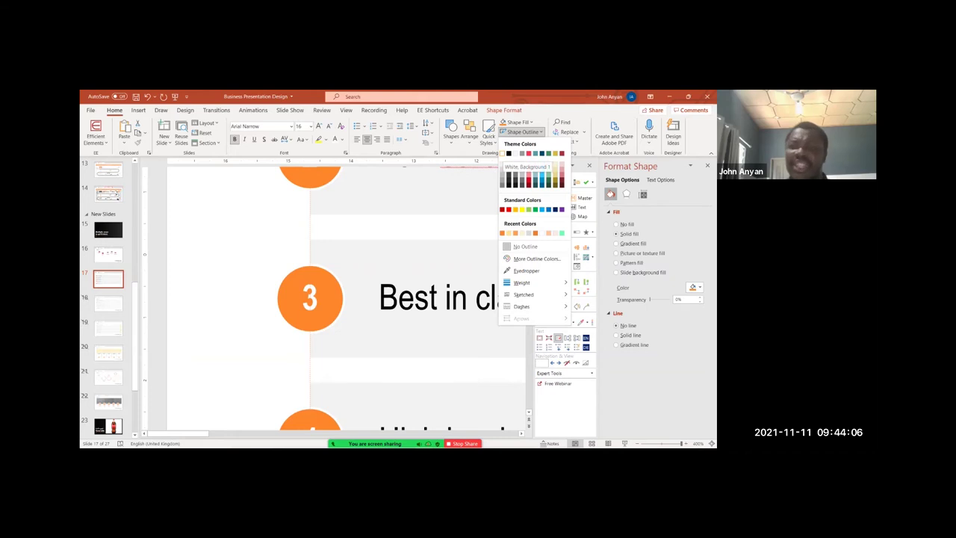
pyautogui.click(503, 153)
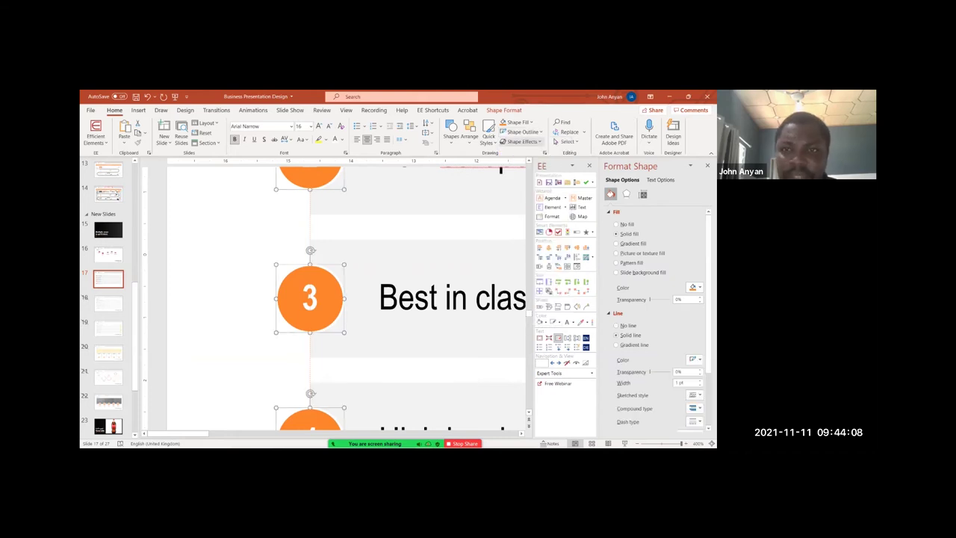
pyautogui.click(525, 247)
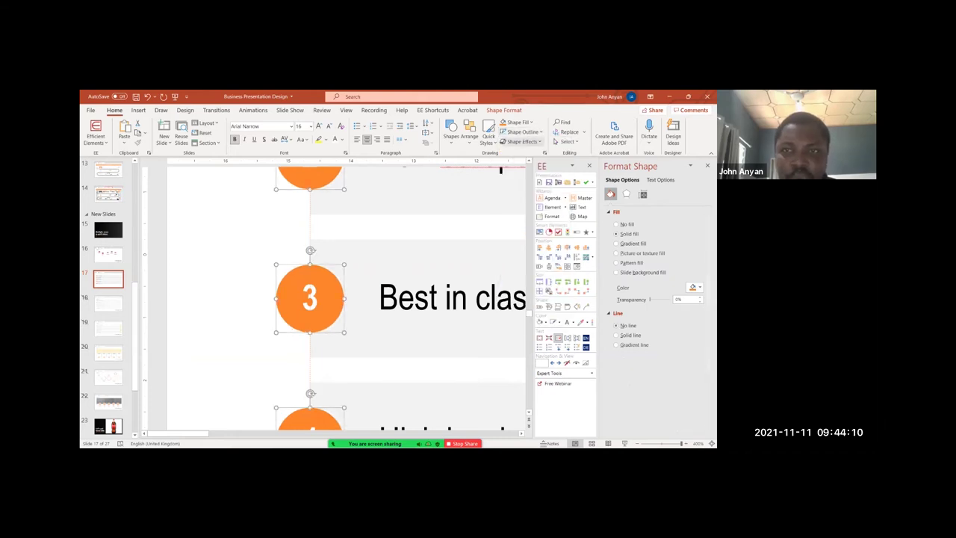
pyautogui.click(523, 132)
pyautogui.click(503, 153)
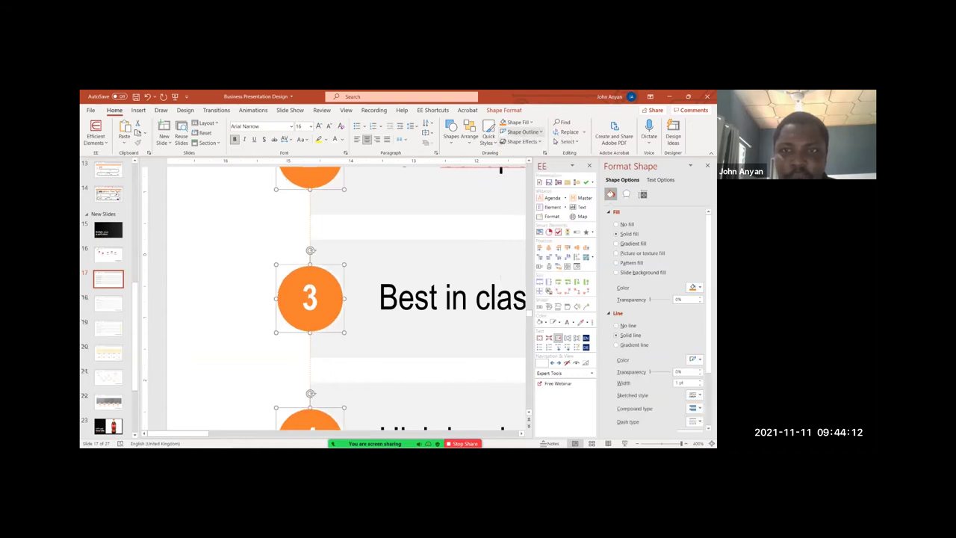
# - Set the outline weight of the five numbered circles to 1½ pt and deselect them
pyautogui.click(523, 132)
pyautogui.moveTo(549, 294)
pyautogui.moveTo(523, 282)
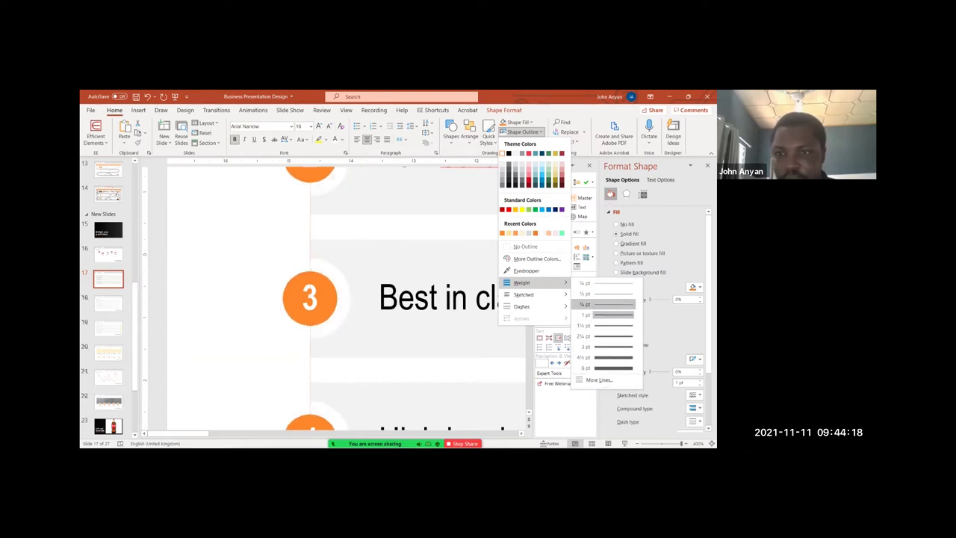
pyautogui.click(612, 326)
pyautogui.scroll(-10, 180, 384)
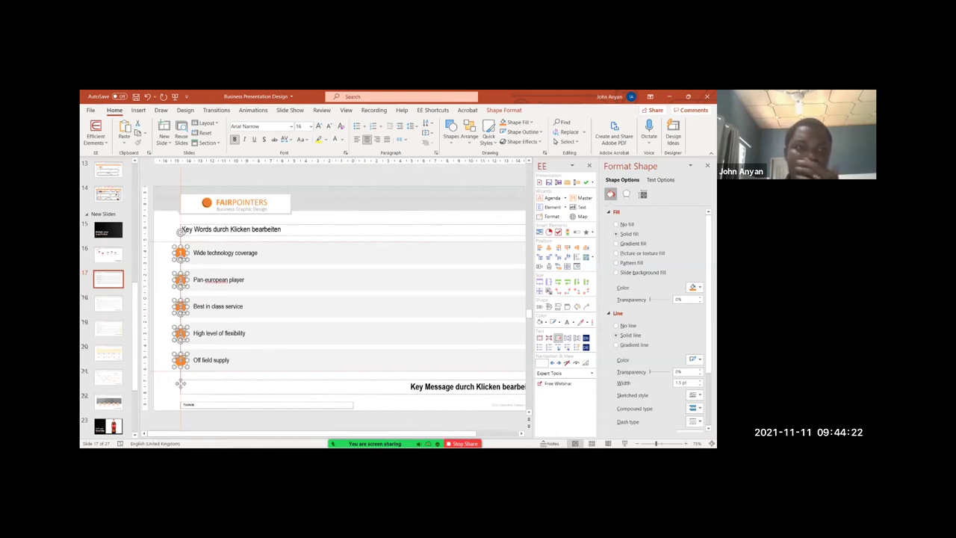
pyautogui.click(108, 278)
pyautogui.scroll(3, 109, 279)
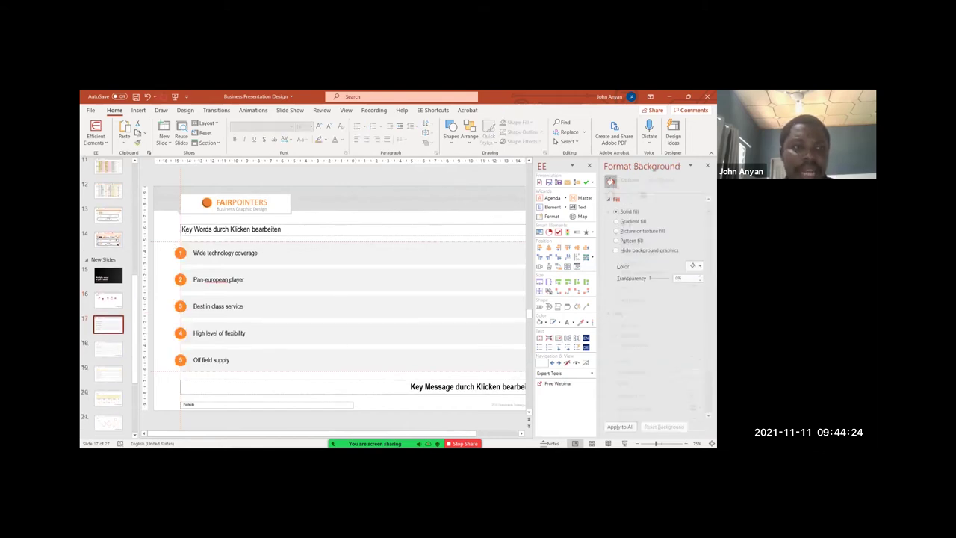
# - Review the two "10 basic techniques for good slides" slides, hide the background formatting options, and select the letter D box
pyautogui.scroll(6, 108, 299)
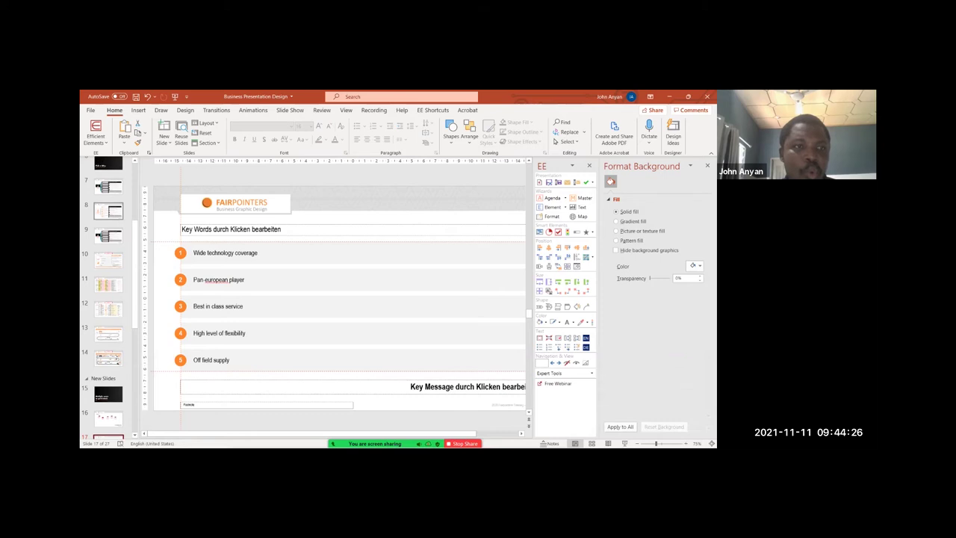
pyautogui.click(108, 207)
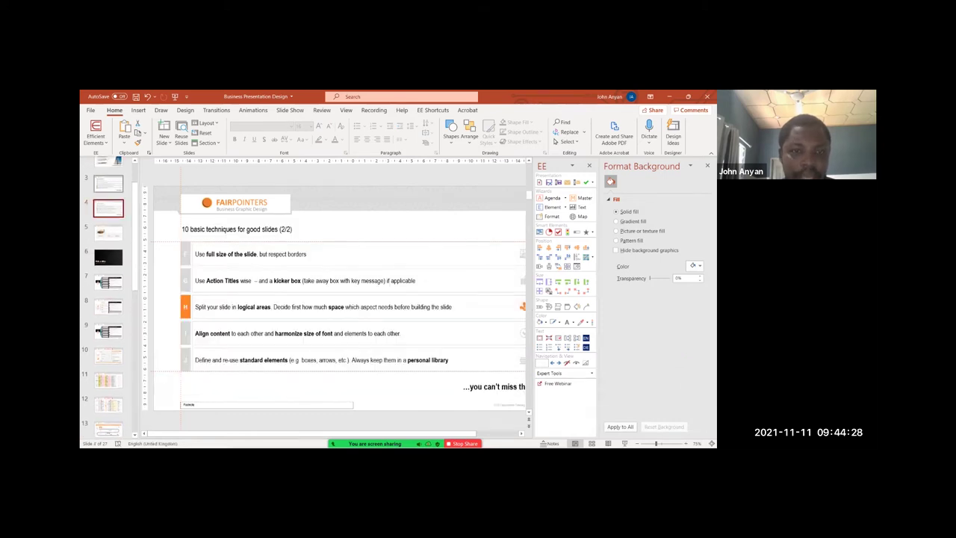
pyautogui.click(108, 185)
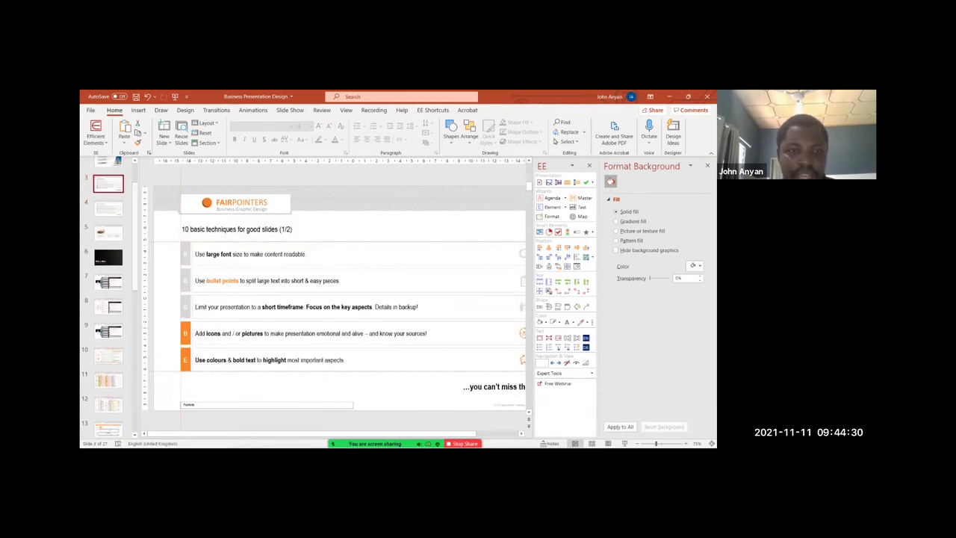
pyautogui.click(707, 166)
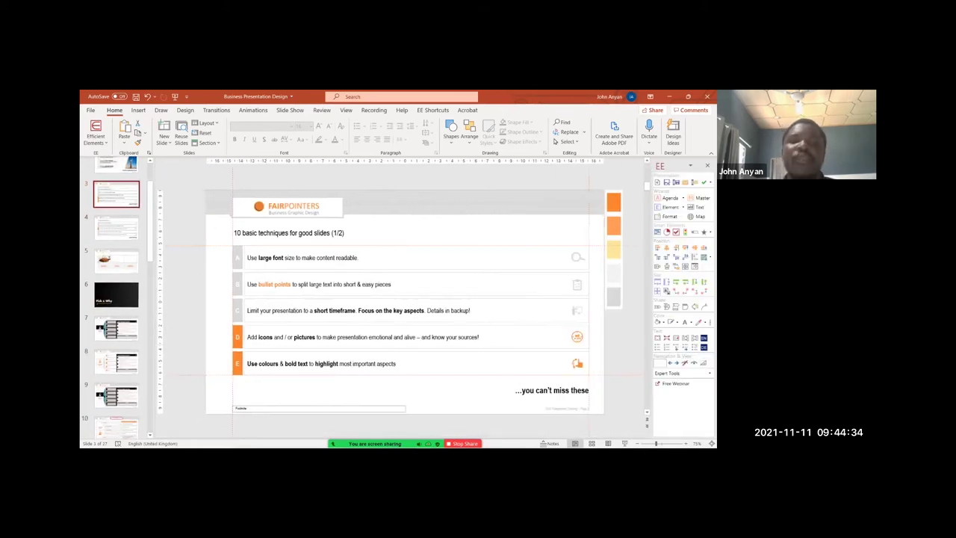
pyautogui.click(238, 337)
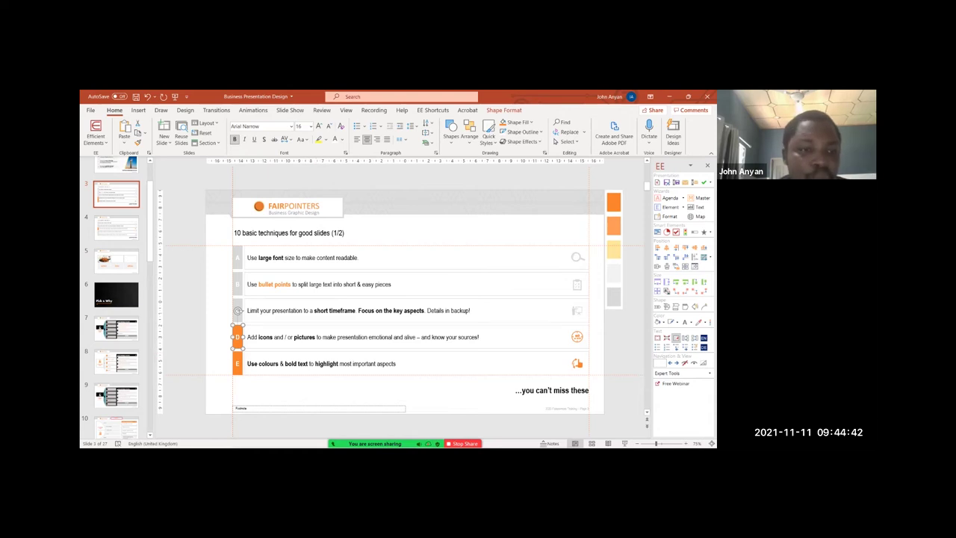
# - Return to slide 17 and place the cursor in the "Wide technology coverage" row
pyautogui.scroll(-5, 116, 299)
pyautogui.click(116, 398)
pyautogui.scroll(-1, 116, 336)
pyautogui.scroll(4, 116, 337)
pyautogui.scroll(-3, 116, 336)
pyautogui.scroll(-4, 116, 366)
pyautogui.click(116, 367)
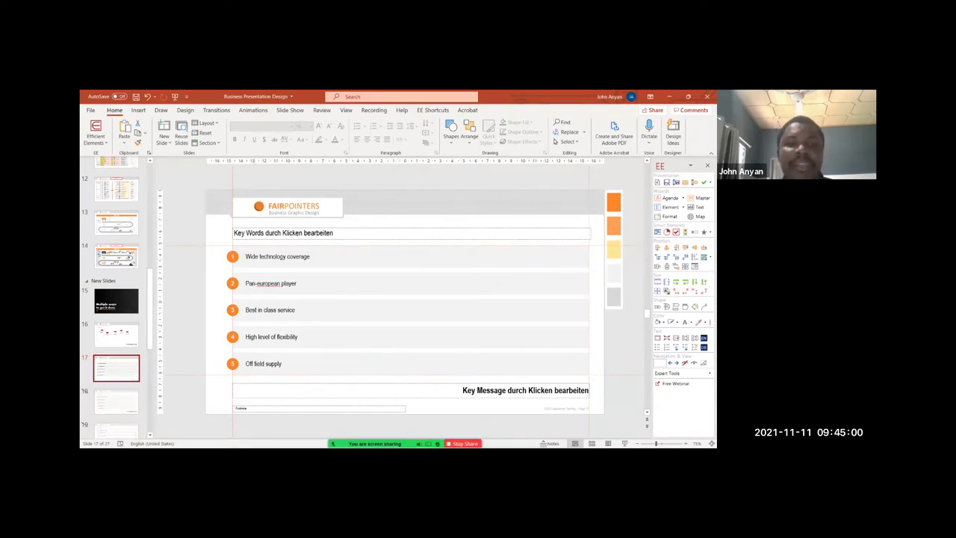
pyautogui.click(257, 256)
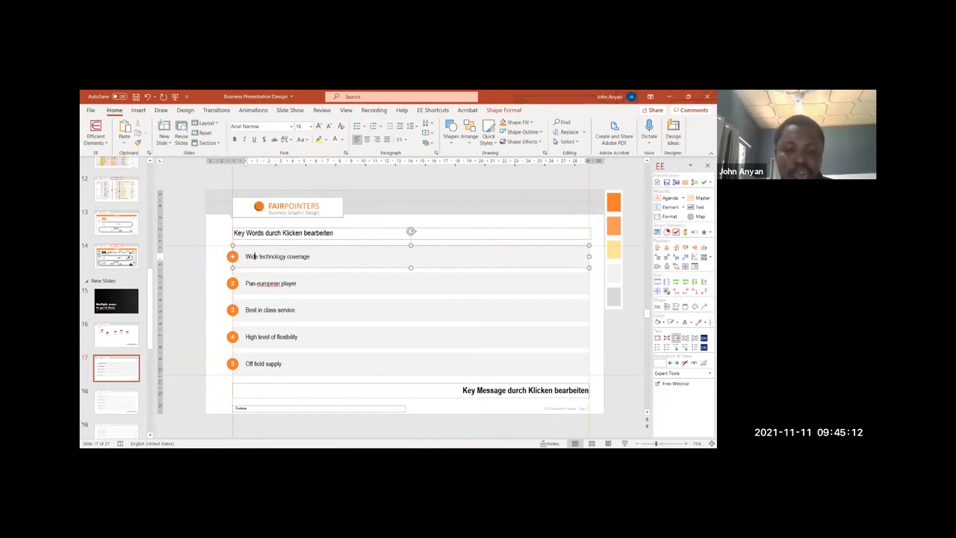
# - Switch to the Chrome browser and close the banku image search
pyautogui.press('super')
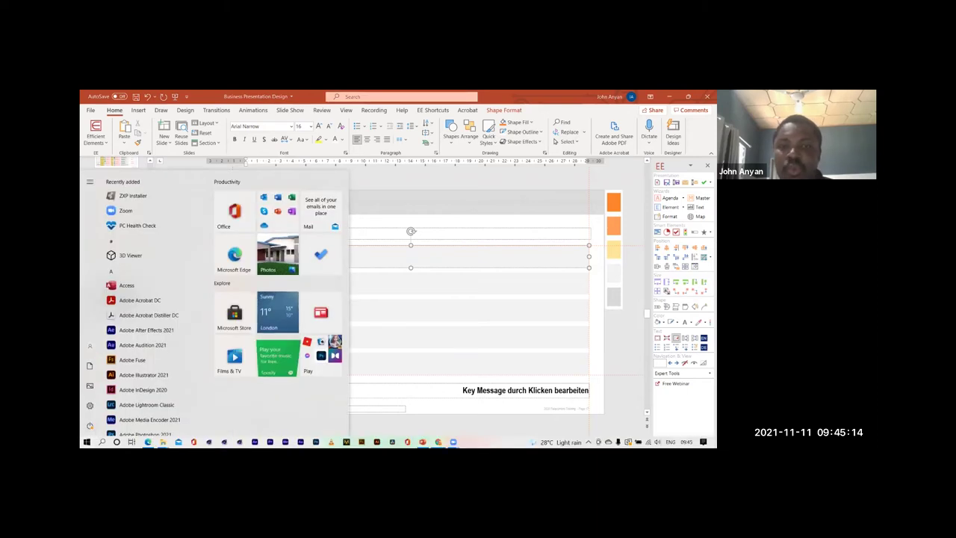
pyautogui.hotkey('alt', 'Tab')
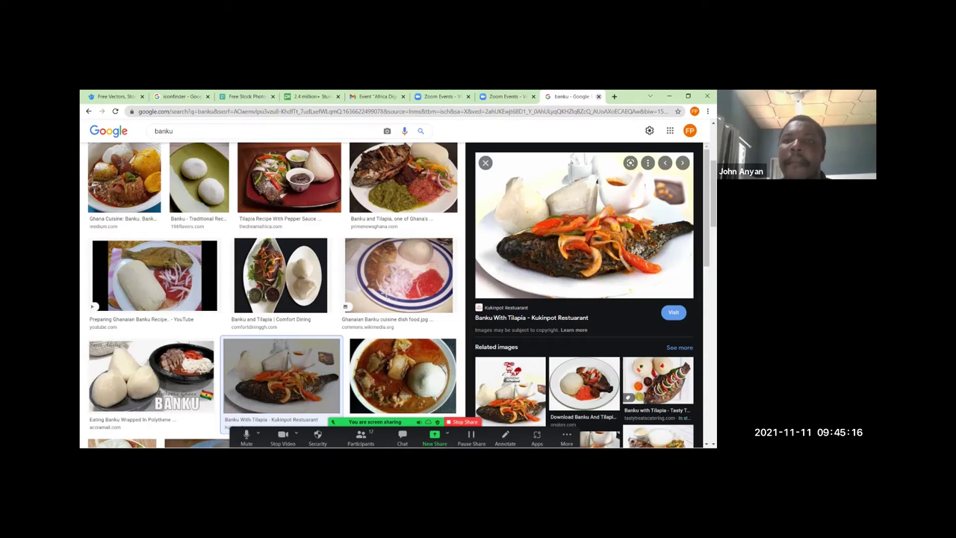
pyautogui.click(598, 96)
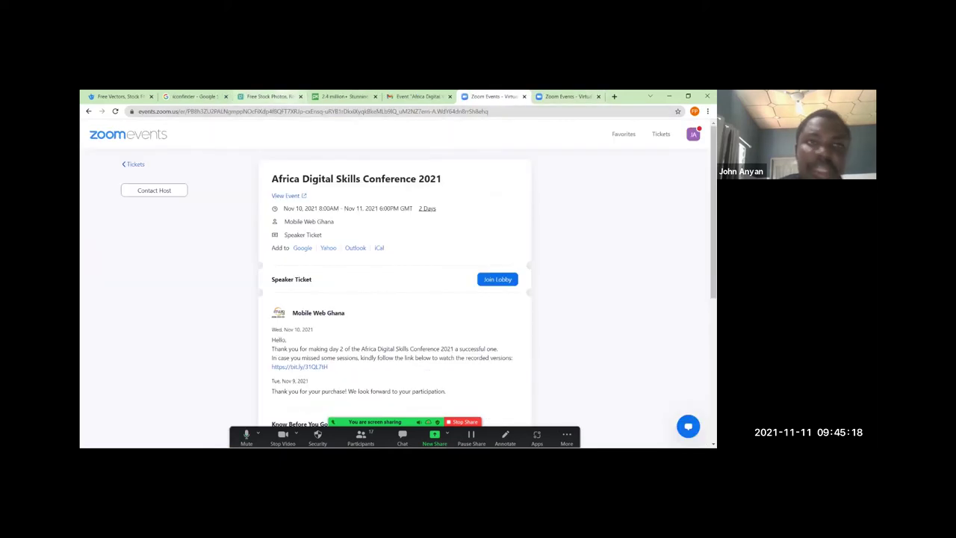
# - Search Google for "iconfinder" and open the Iconfinder website
pyautogui.hotkey('ctrl', '3')
pyautogui.hotkey('ctrl', '2')
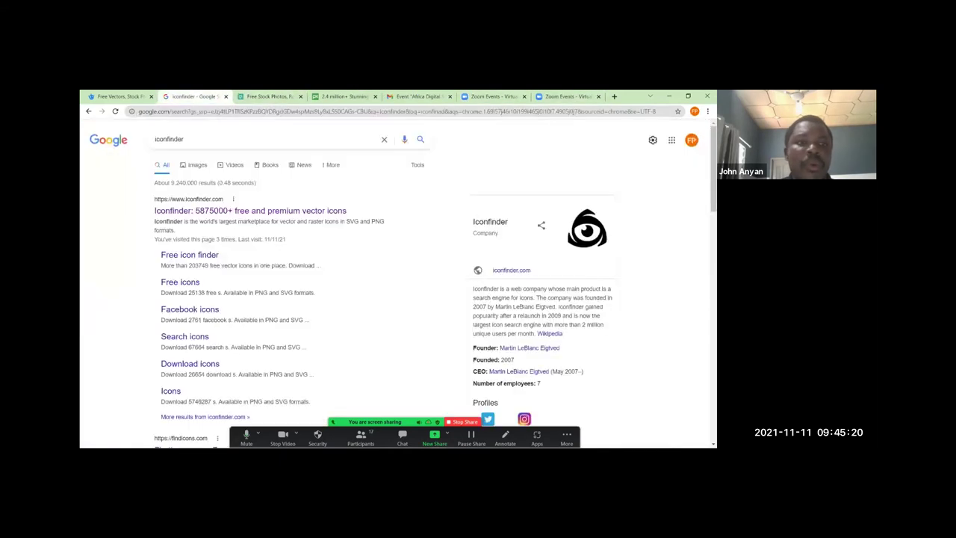
pyautogui.doubleClick(170, 140)
pyautogui.write('iconfin')
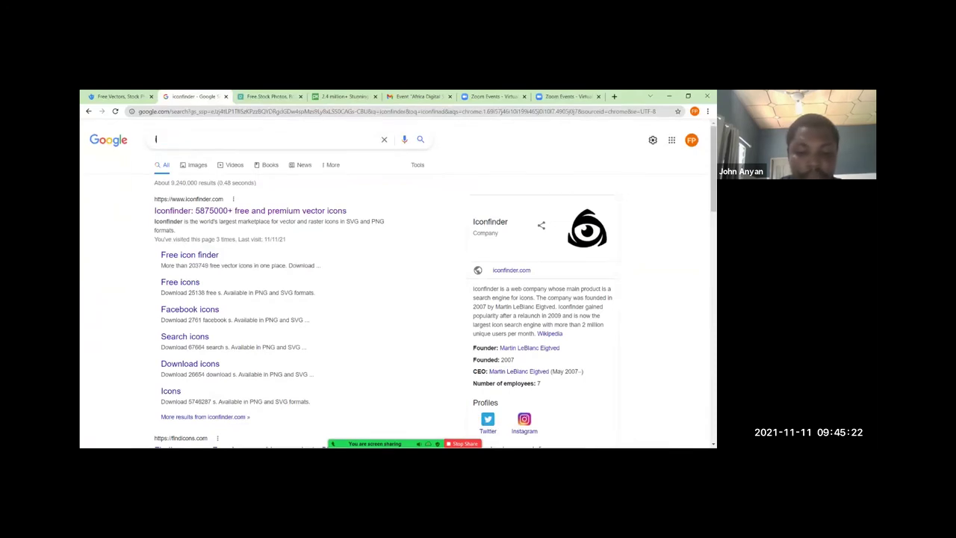
pyautogui.write('der')
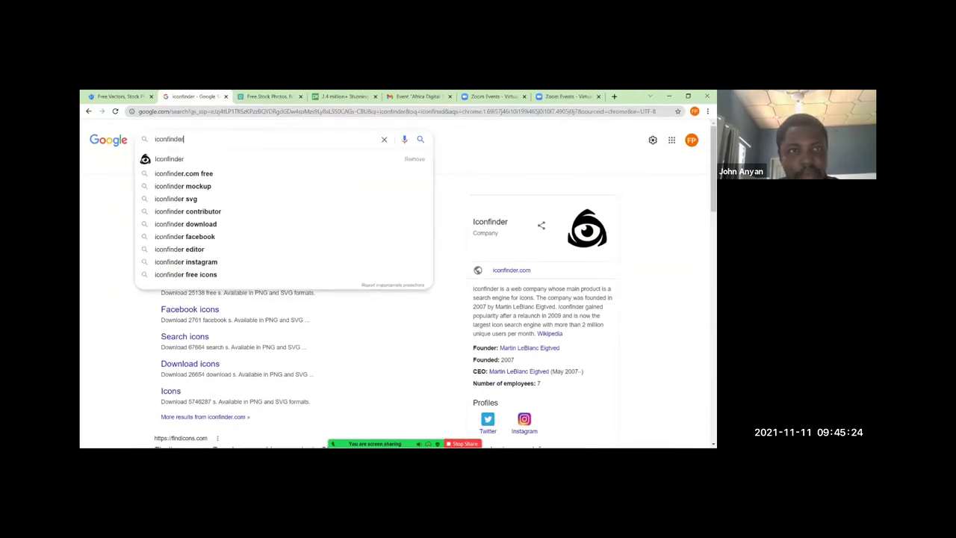
pyautogui.press('Return')
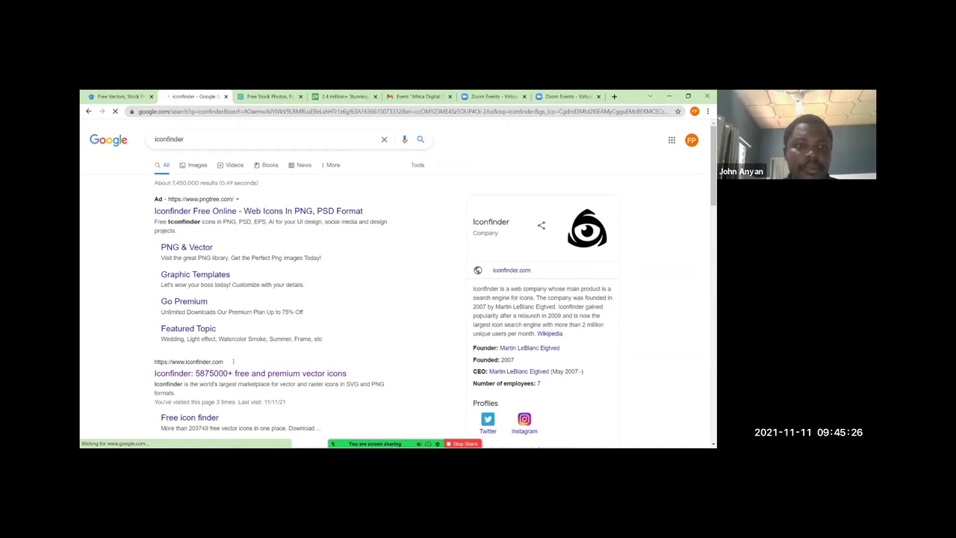
pyautogui.click(250, 372)
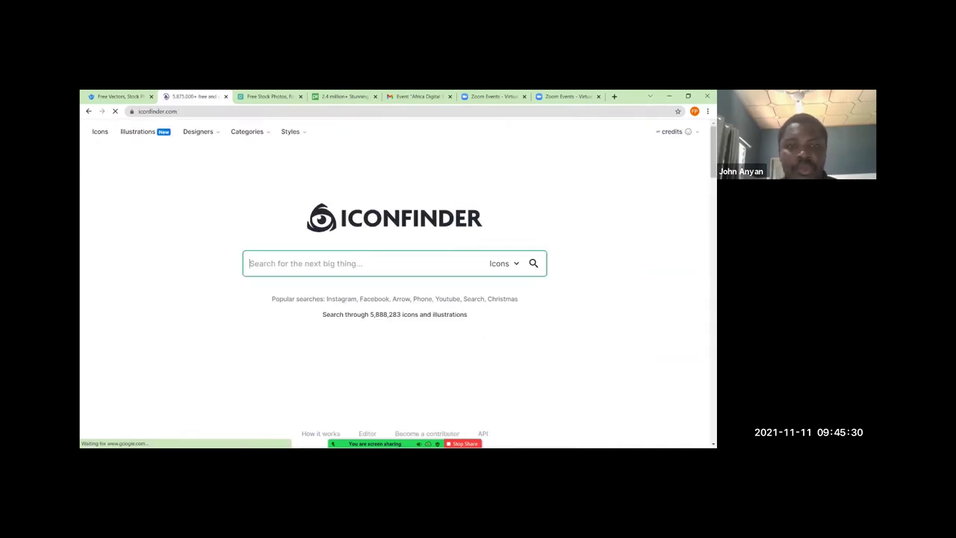
# - Search Iconfinder for "technology" icons and restrict the results to free ones
pyautogui.write('techn')
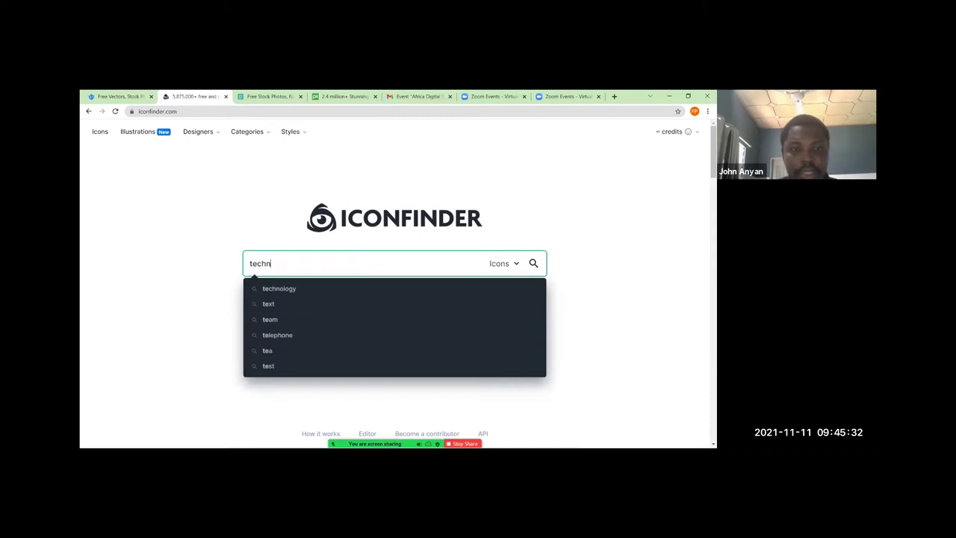
pyautogui.write('ology')
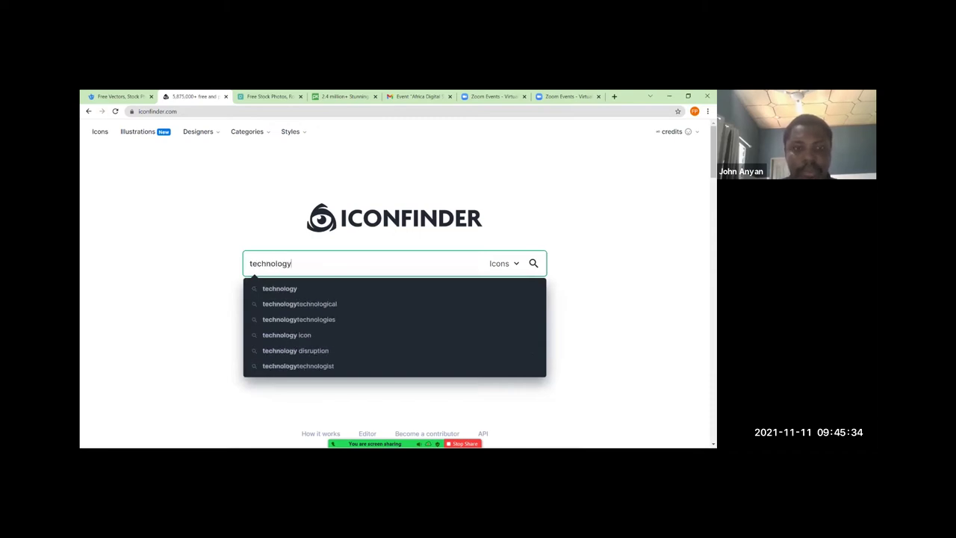
pyautogui.press('Return')
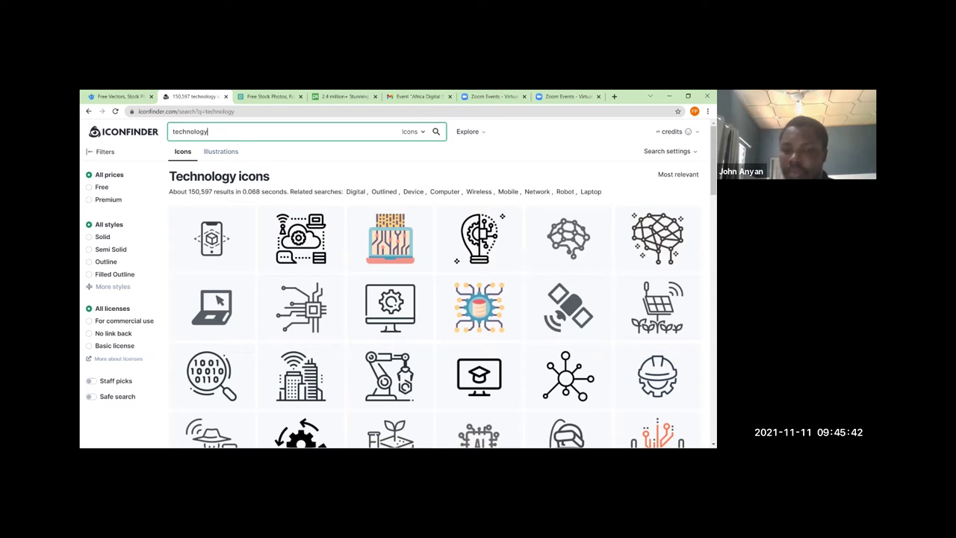
pyautogui.scroll(-1, 435, 284)
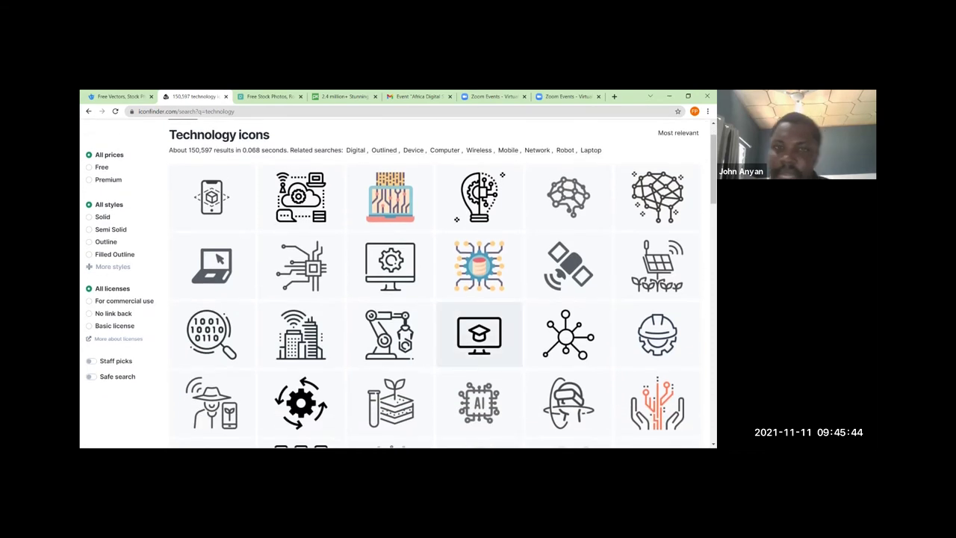
pyautogui.scroll(-3, 471, 307)
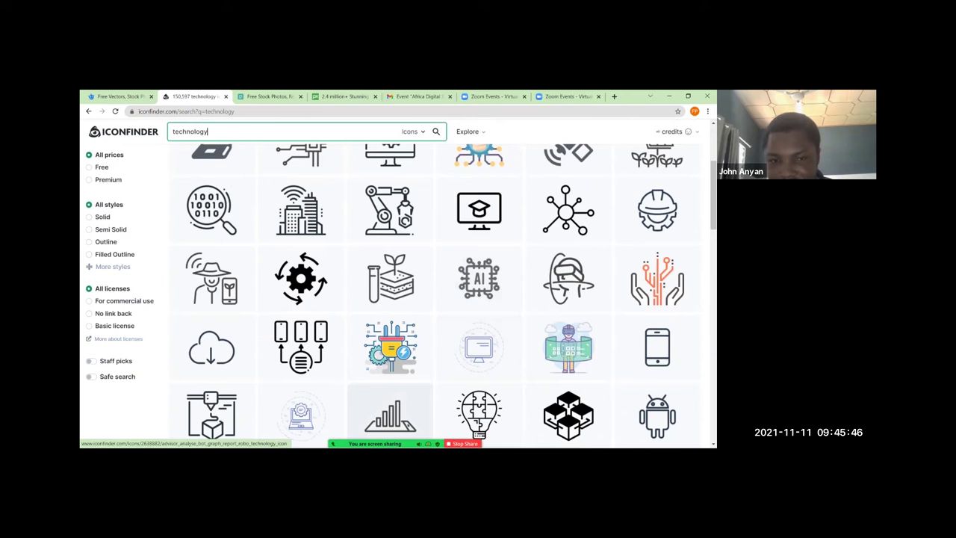
pyautogui.scroll(-4, 400, 295)
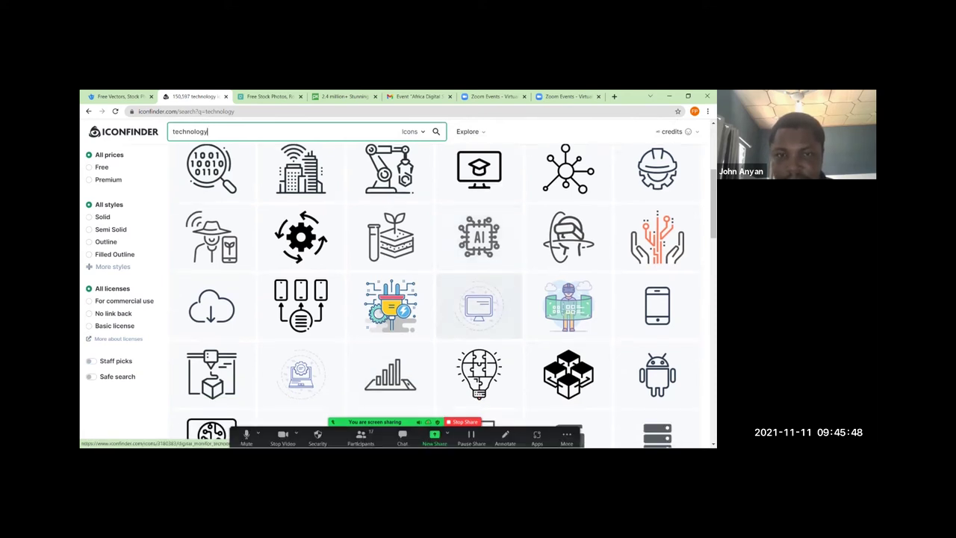
pyautogui.scroll(8, 399, 295)
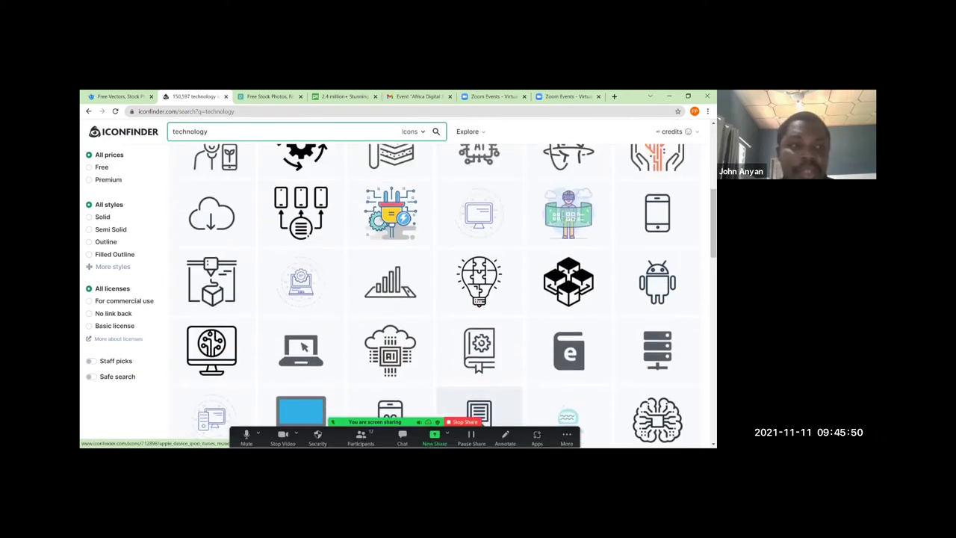
pyautogui.click(101, 167)
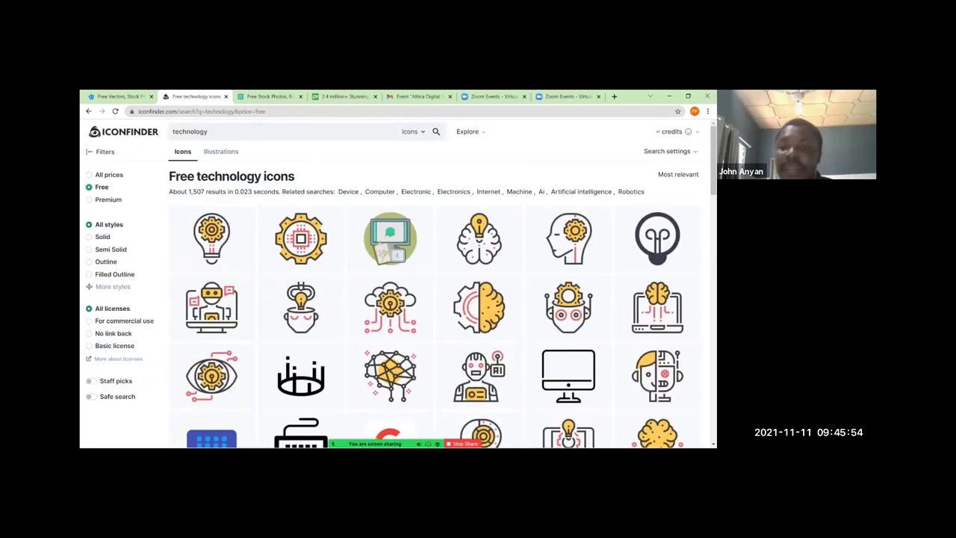
# - Download the free black keyboard icon in SVG format
pyautogui.scroll(-5, 213, 224)
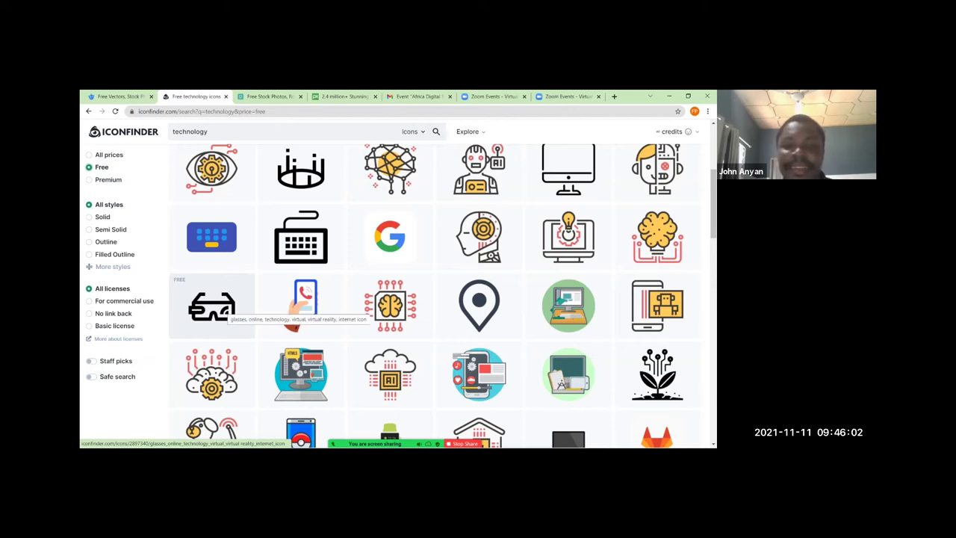
pyautogui.click(301, 236)
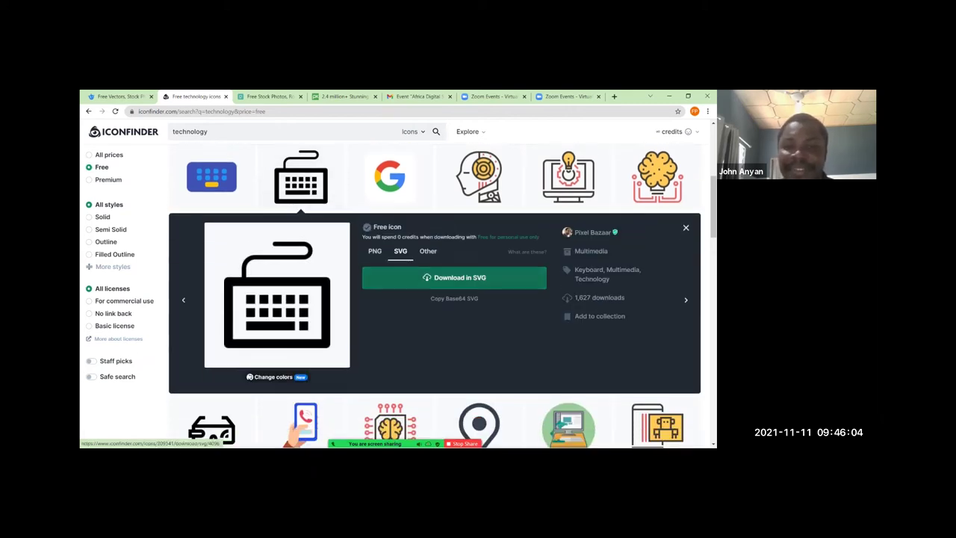
pyautogui.click(455, 277)
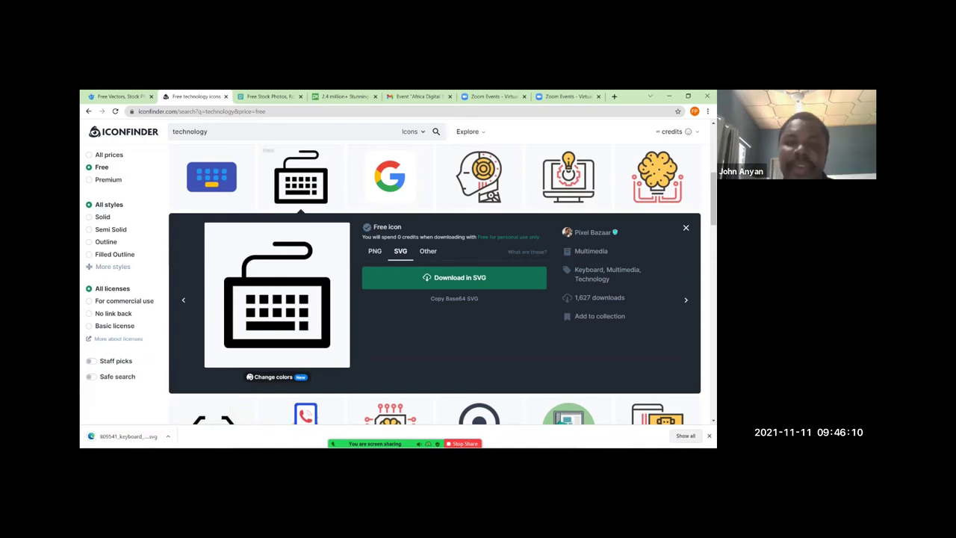
pyautogui.click(686, 227)
pyautogui.click(301, 177)
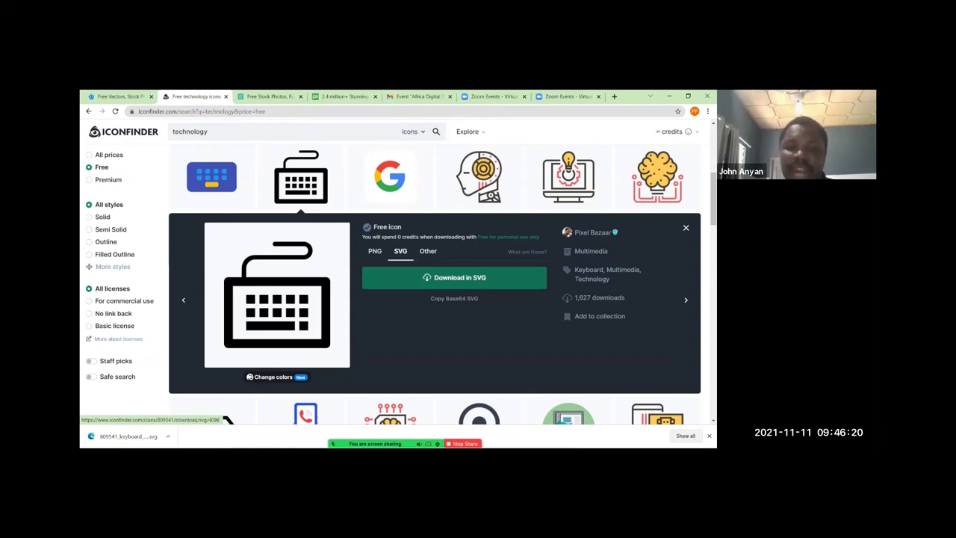
# - Locate the downloaded keyboard SVG in its folder, insert it on slide 17 in PowerPoint, and convert it to an editable shape
pyautogui.rightClick(125, 435)
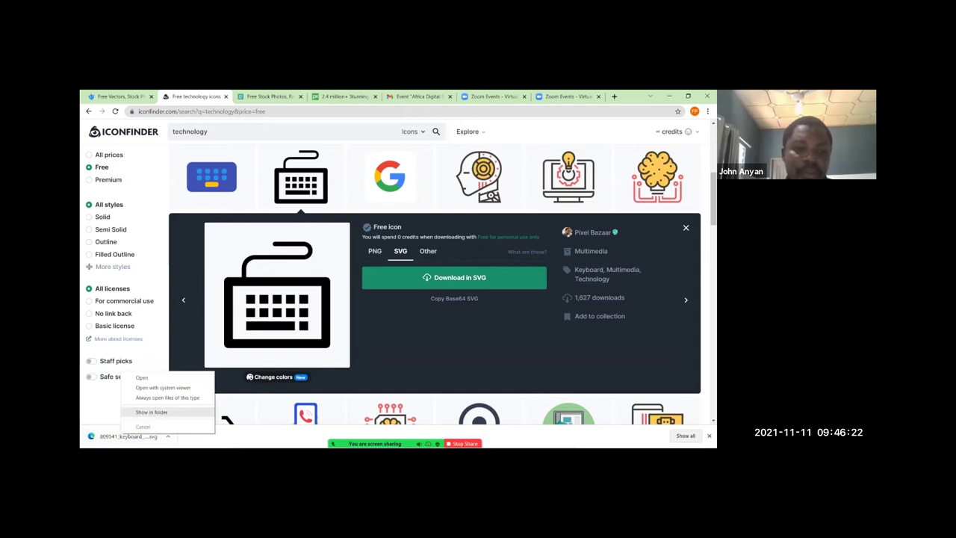
pyautogui.click(154, 412)
pyautogui.moveTo(449, 252); pyautogui.dragTo(405, 302)
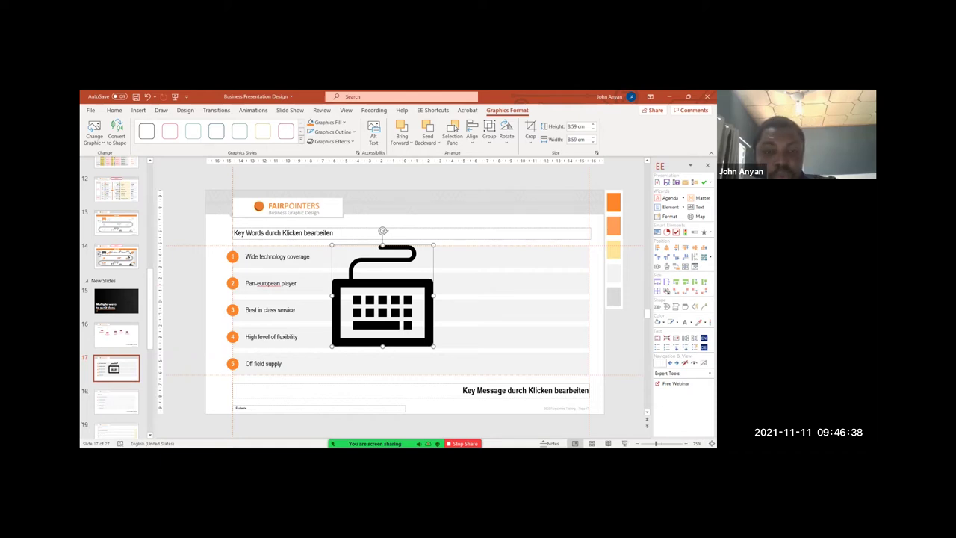
pyautogui.hotkey('ctrl', 'shift', 'g')
pyautogui.press('Return')
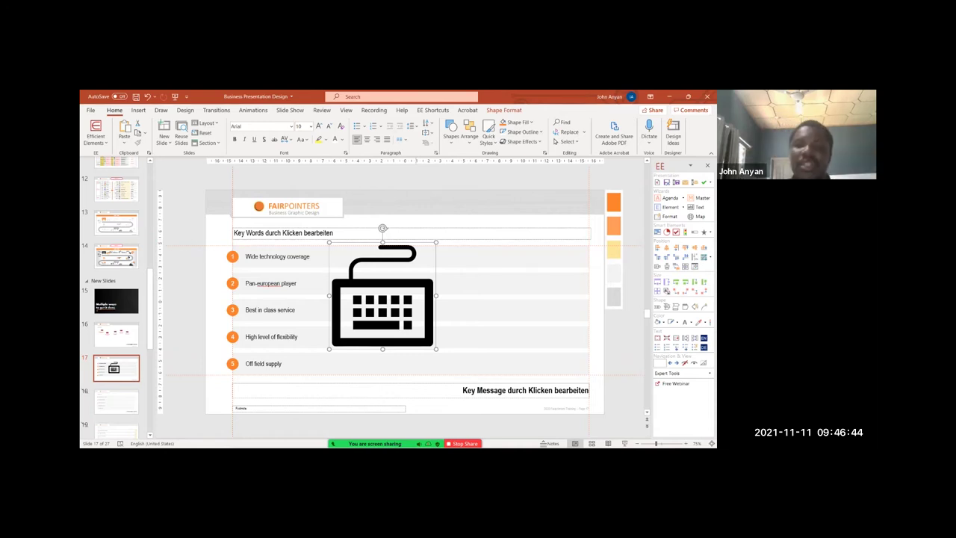
# - Scale the keyboard icon down to row height and align it at the right end of the "Wide technology coverage" row
pyautogui.moveTo(383, 301); pyautogui.dragTo(505, 267)
pyautogui.moveTo(558, 209); pyautogui.dragTo(576, 257)
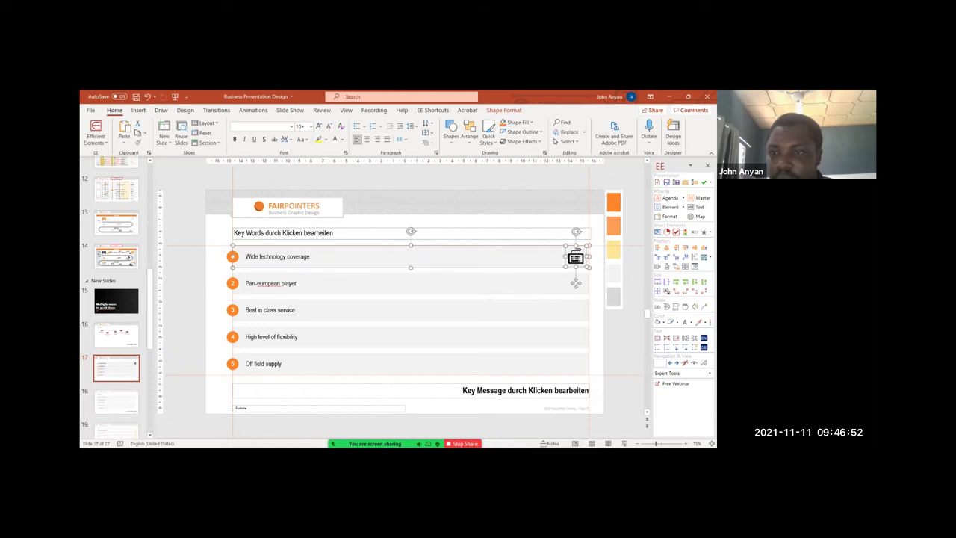
pyautogui.click(631, 279)
# - Shrink the keyboard icon slightly within its row and recolour it orange
pyautogui.click(576, 259)
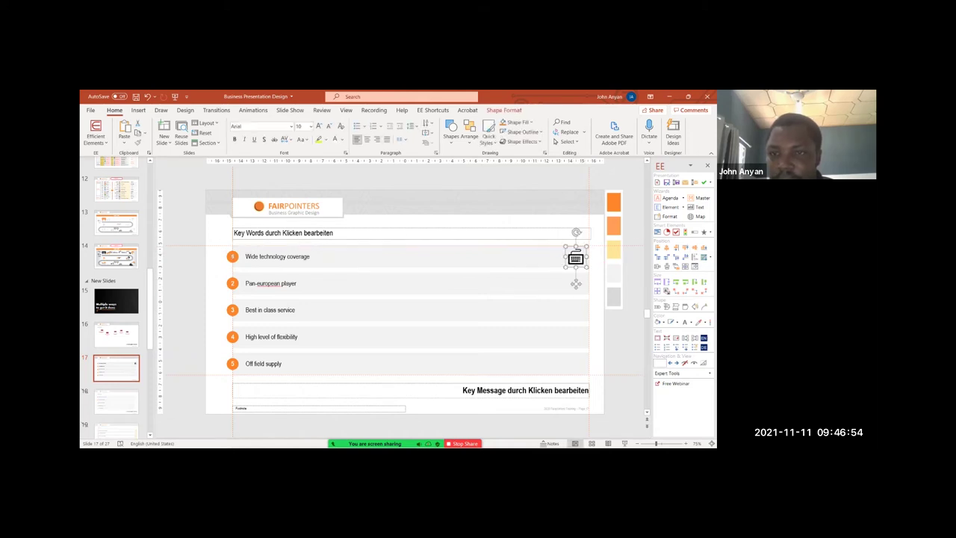
pyautogui.hotkey('shift', 'Down')
pyautogui.hotkey('shift', 'Down')
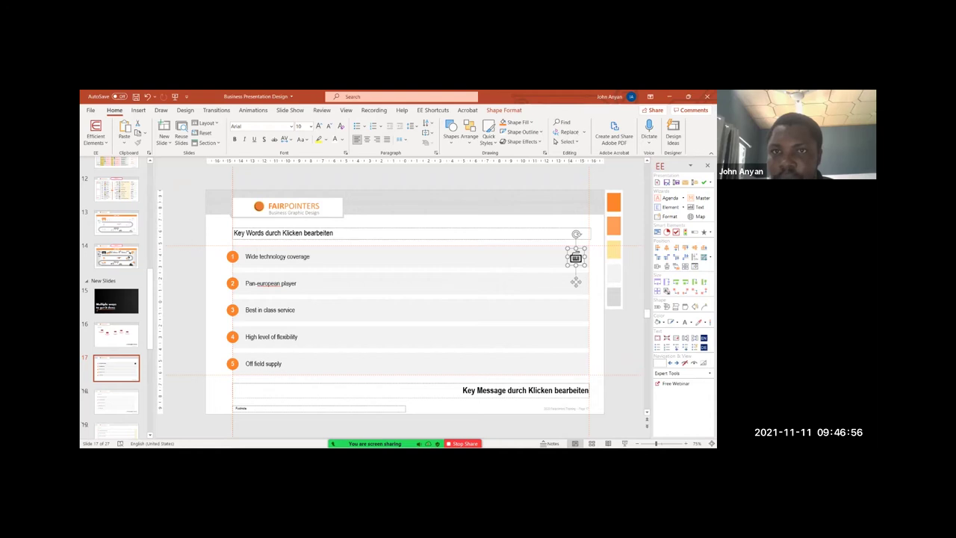
pyautogui.click(503, 122)
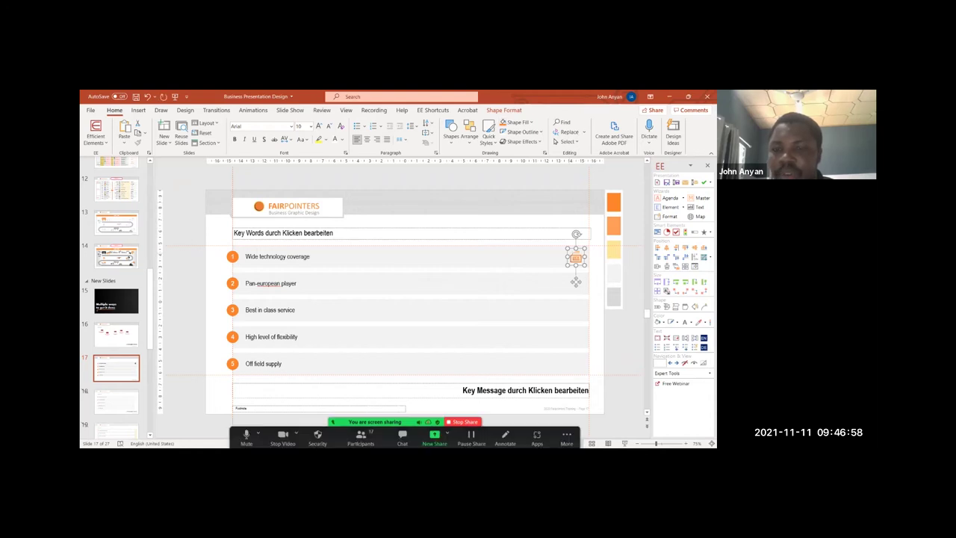
pyautogui.press('Escape')
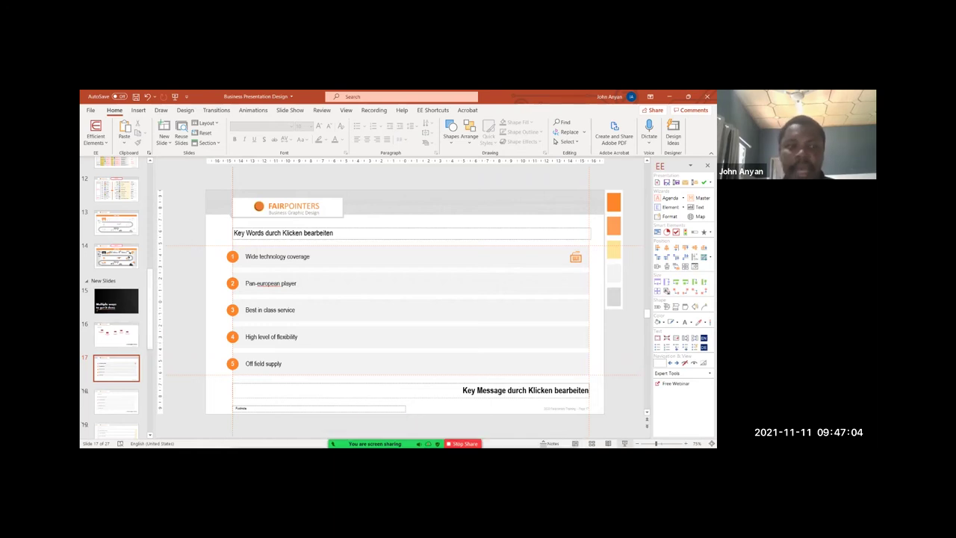
# - Preview slide 17 as a slide show and return to editing
pyautogui.hotkey('shift', 'F5')
pyautogui.press('Right')
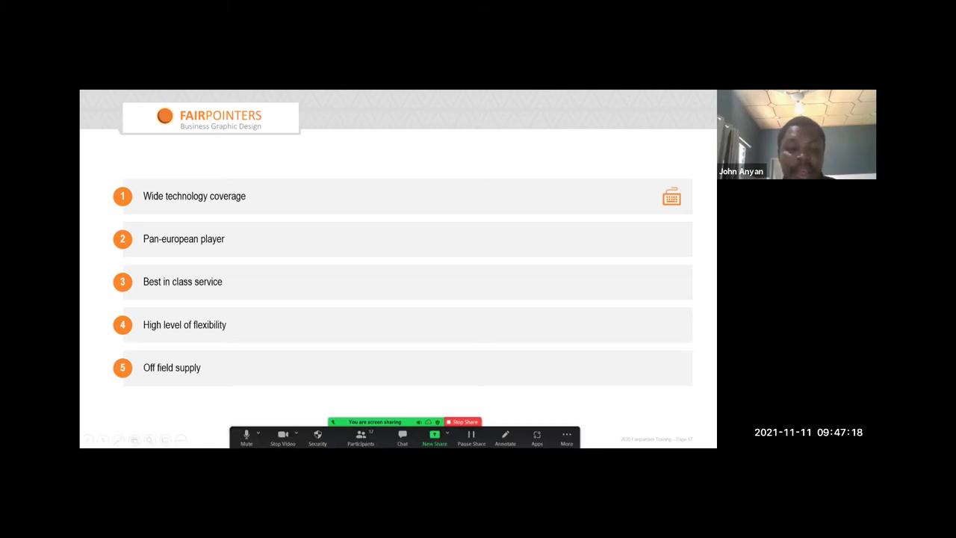
pyautogui.press('Escape')
# - Copy the orange keyboard icon into the "Pan-european player" and "Best in class service" rows, aligned under the original
pyautogui.click(576, 258)
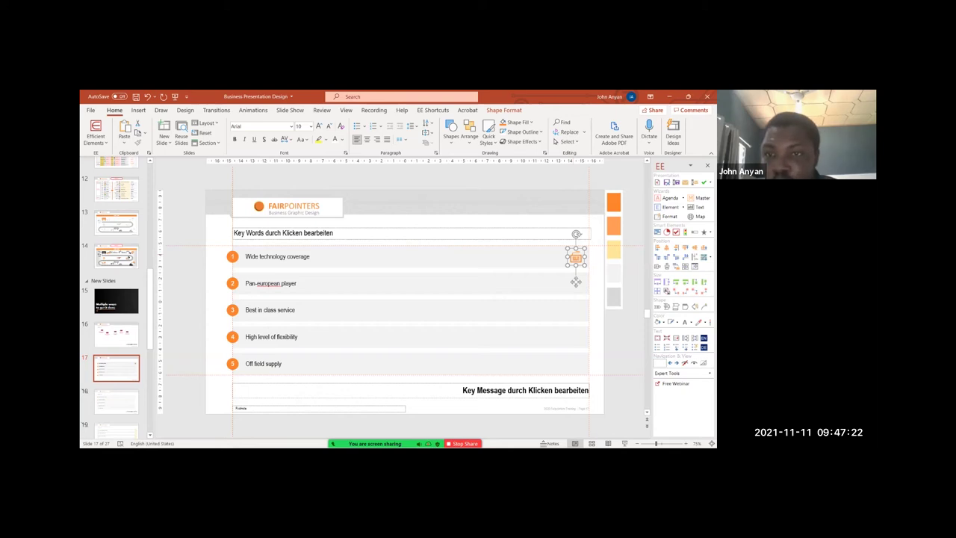
pyautogui.moveTo(576, 258); pyautogui.dragTo(576, 311)
pyautogui.keyDown('shift'); pyautogui.click(552, 311); pyautogui.keyUp('shift')
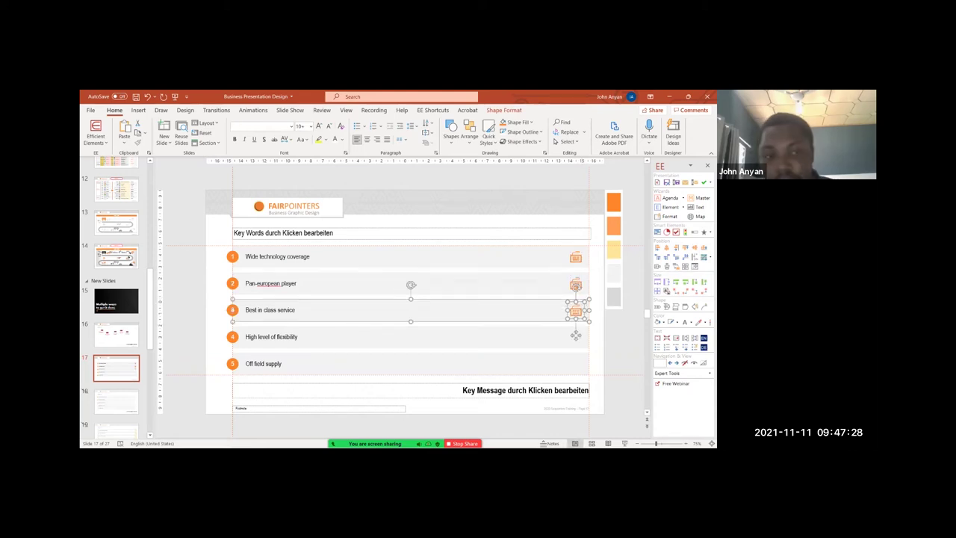
pyautogui.press('Escape')
# - Copy the keyboard icon into the "High level of flexibility" row and centre it vertically on its grey bar
pyautogui.click(576, 310)
pyautogui.keyDown('shift'); pyautogui.click(551, 311); pyautogui.keyUp('shift')
pyautogui.moveTo(551, 311); pyautogui.dragTo(576, 330)
pyautogui.hotkey('ctrl', 'z')
pyautogui.keyDown('shift'); pyautogui.click(552, 337); pyautogui.keyUp('shift')
pyautogui.click(695, 247)
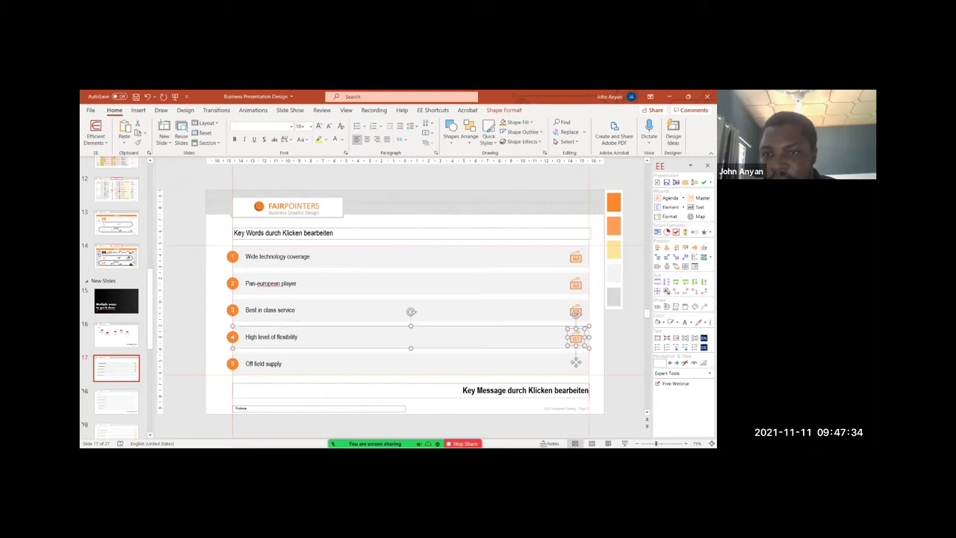
# - Add a vertically centred copy of the keyboard icon to the "Off field supply" row and preview the slide full screen
pyautogui.press('Escape')
pyautogui.click(576, 338)
pyautogui.moveTo(576, 338); pyautogui.dragTo(575, 361)
pyautogui.keyDown('shift'); pyautogui.click(551, 364); pyautogui.keyUp('shift')
pyautogui.click(695, 247)
pyautogui.click(625, 444)
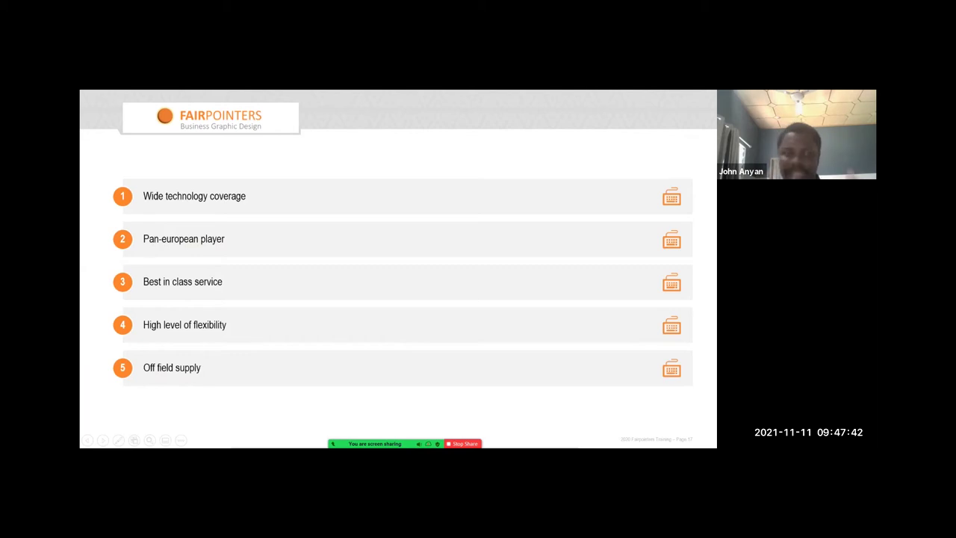
pyautogui.press('Escape')
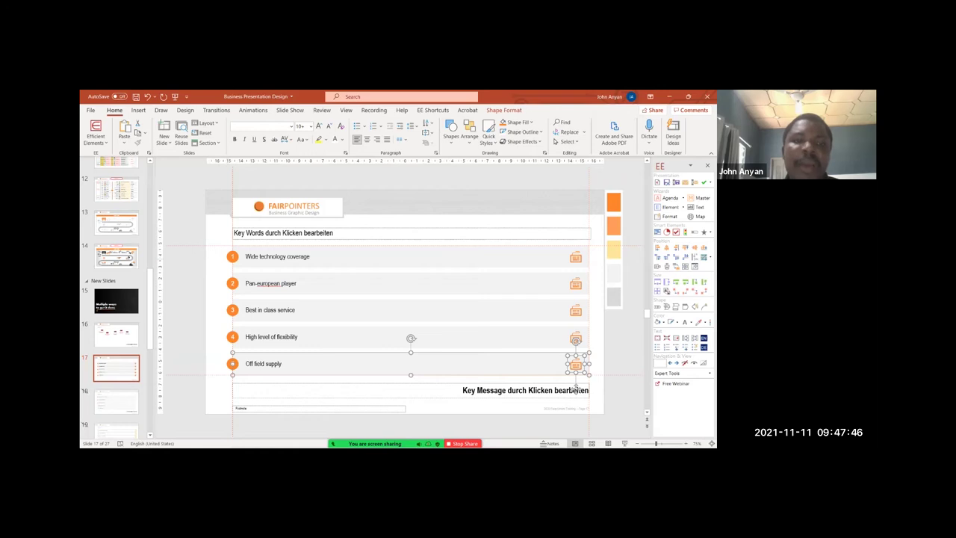
# - Duplicate slide 17 to start a second design variant
pyautogui.click(233, 256)
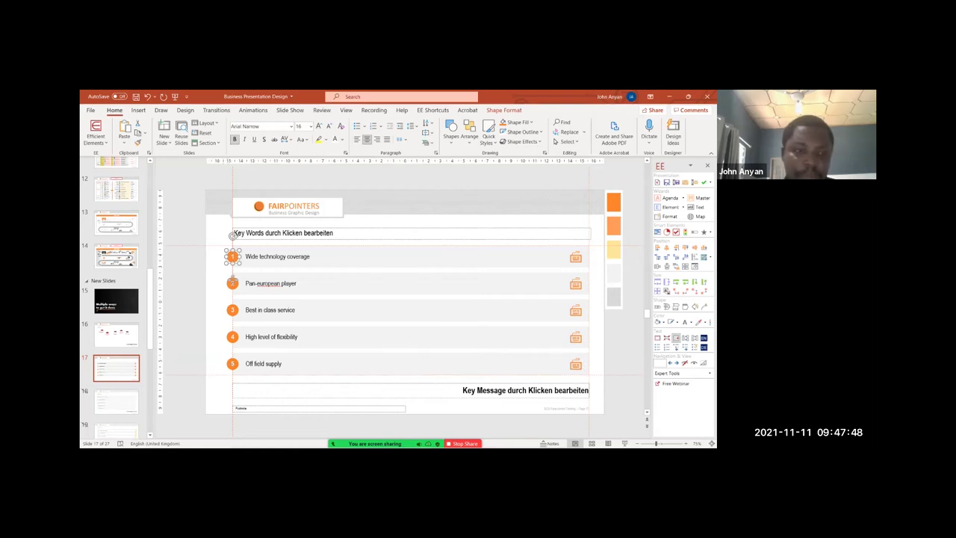
pyautogui.click(116, 368)
pyautogui.hotkey('ctrl', 'd')
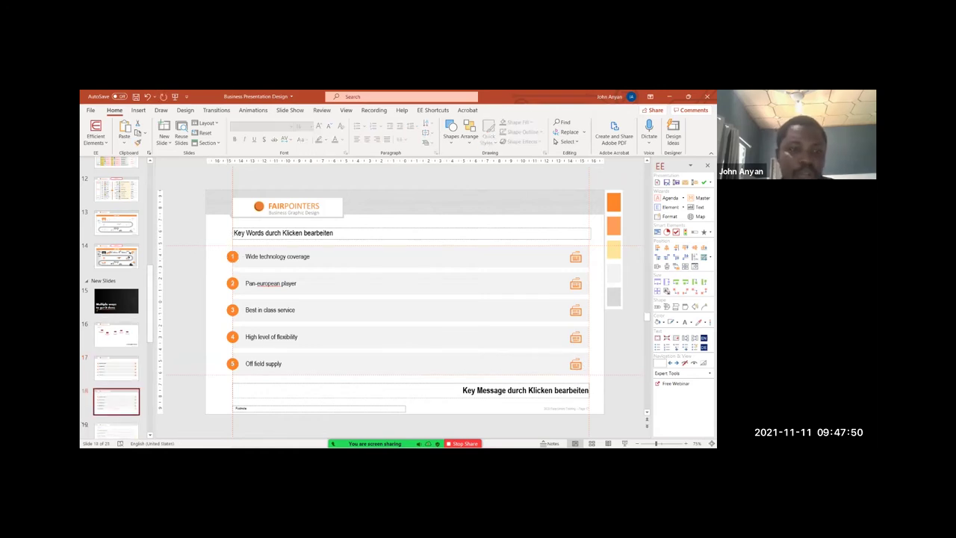
pyautogui.click(232, 256)
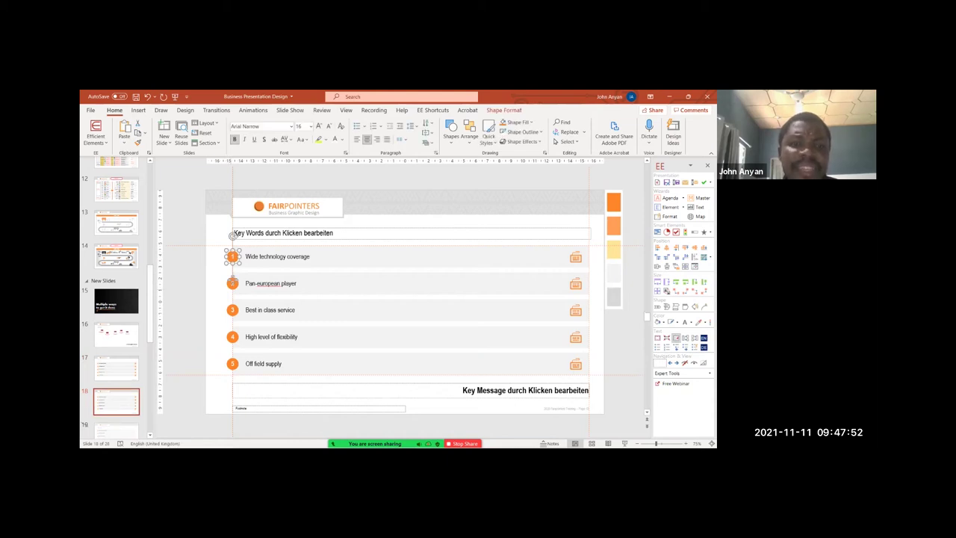
pyautogui.moveTo(205, 239); pyautogui.dragTo(233, 387)
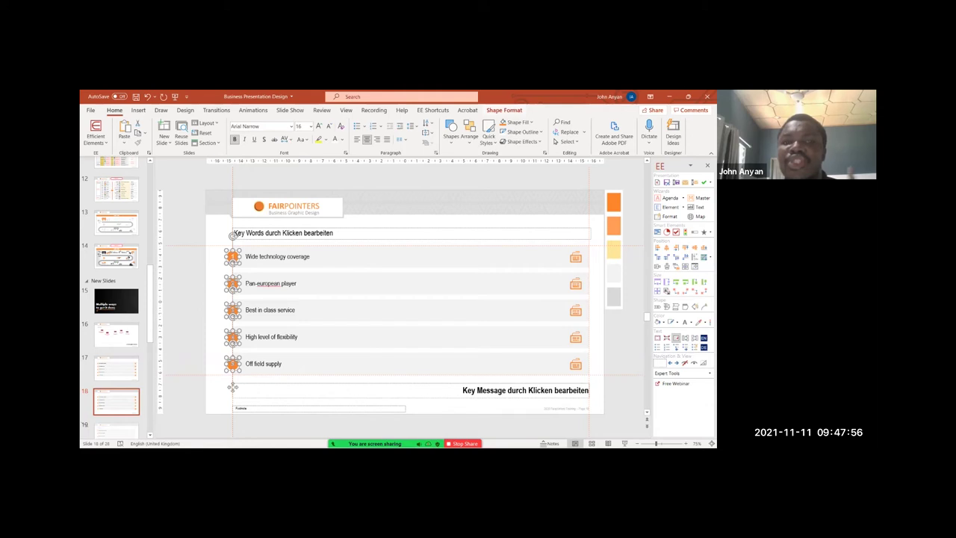
pyautogui.click(504, 110)
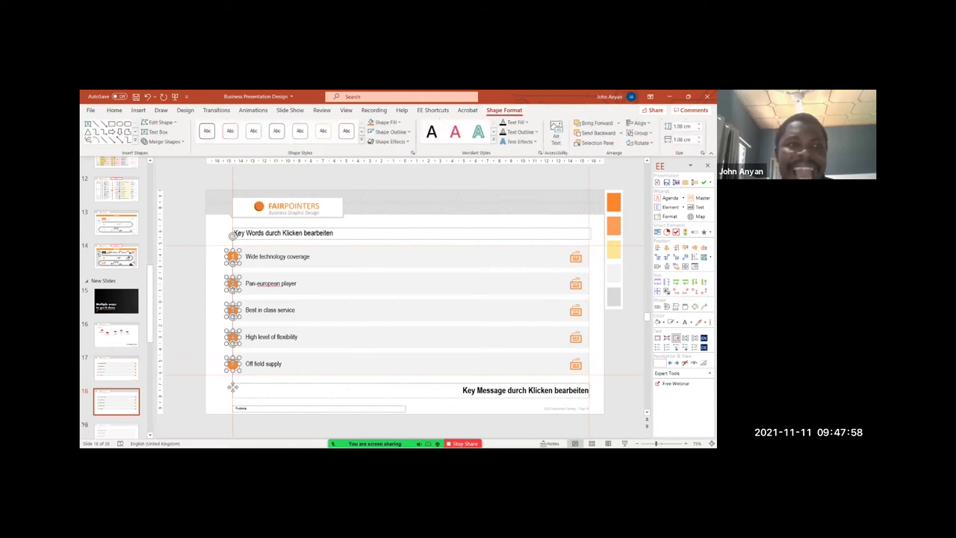
pyautogui.click(159, 122)
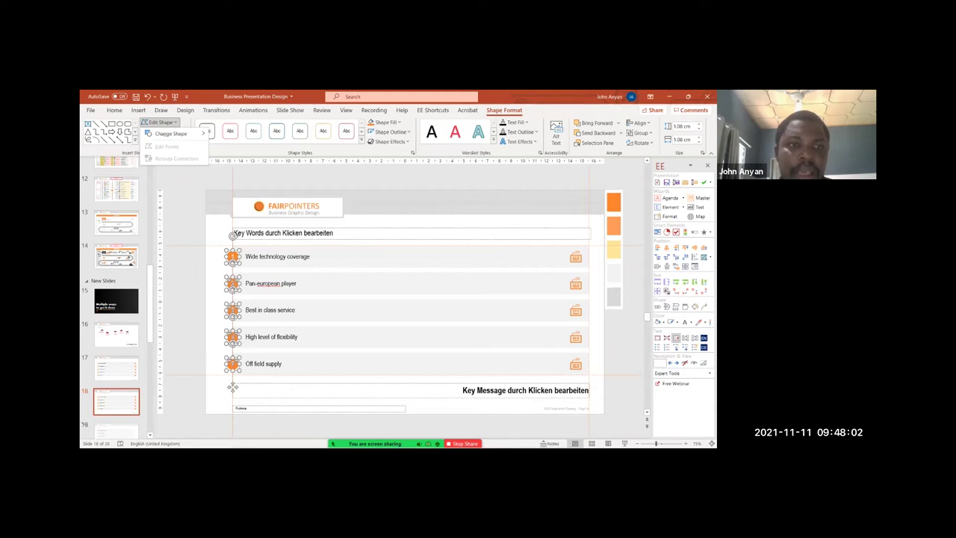
pyautogui.moveTo(171, 134)
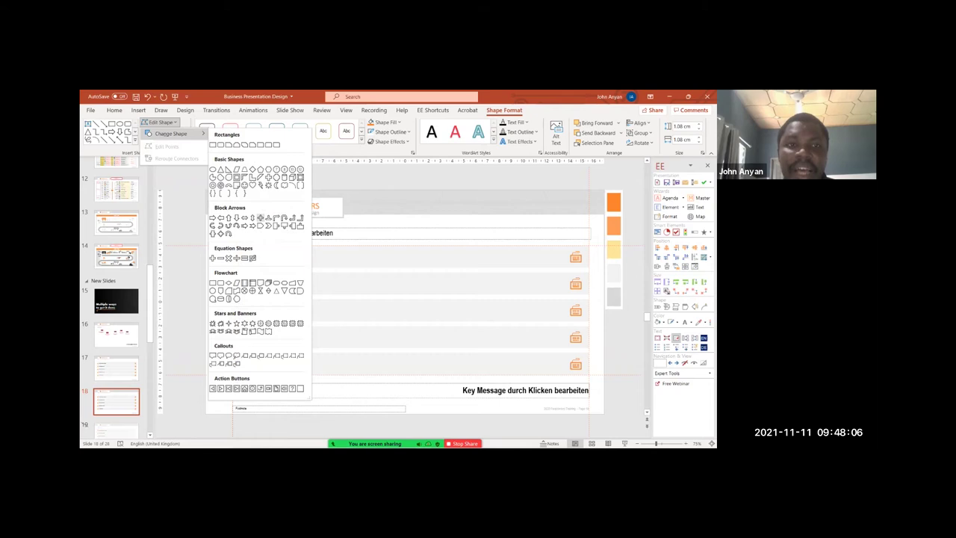
pyautogui.click(182, 237)
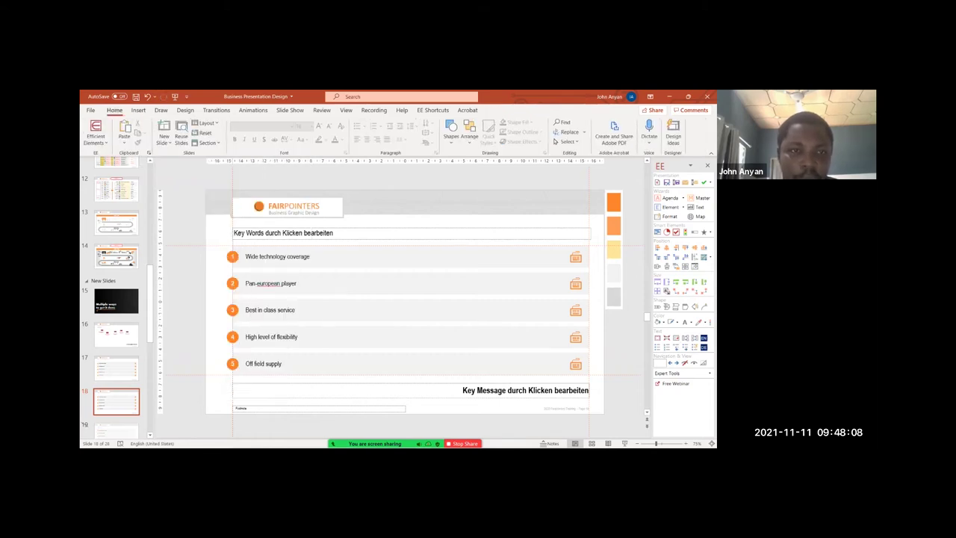
# - Change the five orange number circles on slide 18 into rectangles and preview the slide full screen
pyautogui.moveTo(215, 241); pyautogui.dragTo(256, 377)
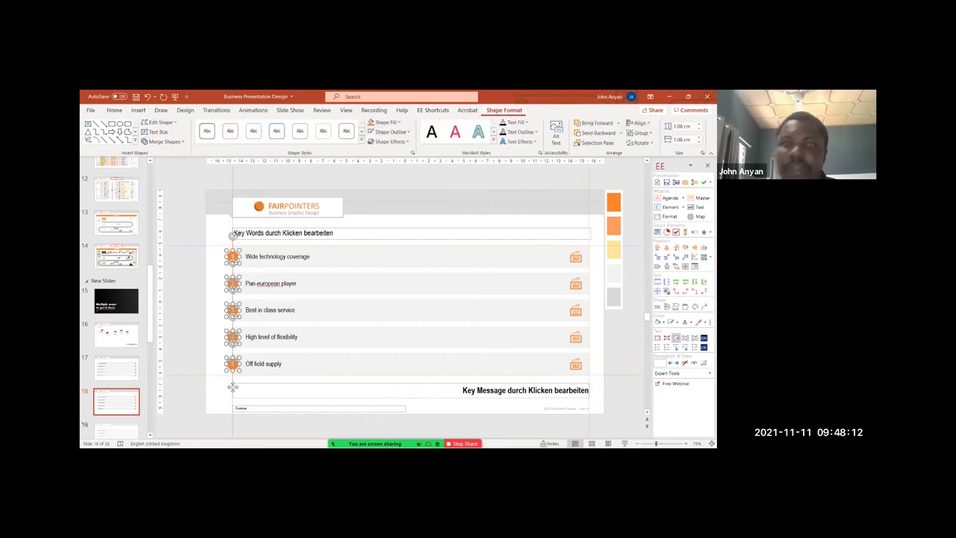
pyautogui.click(160, 122)
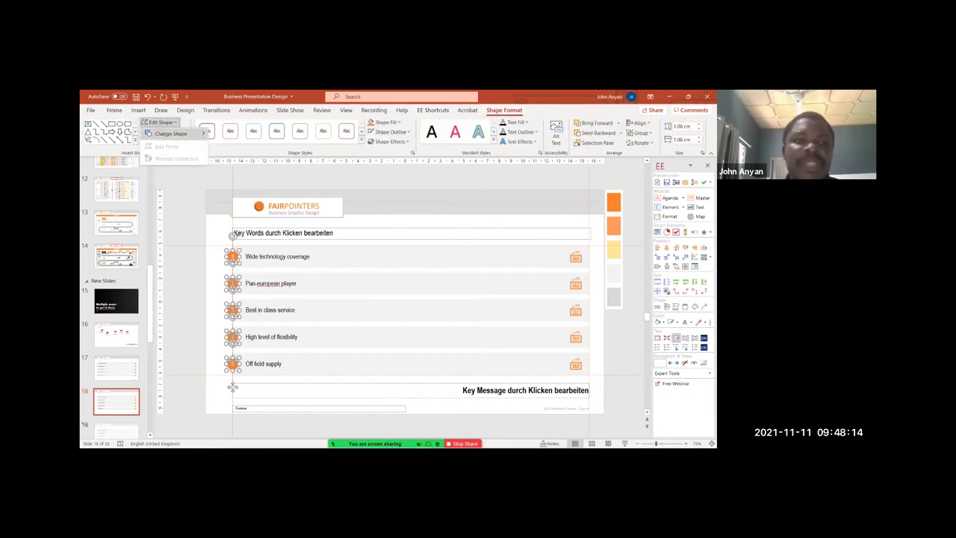
pyautogui.moveTo(171, 134)
pyautogui.click(213, 143)
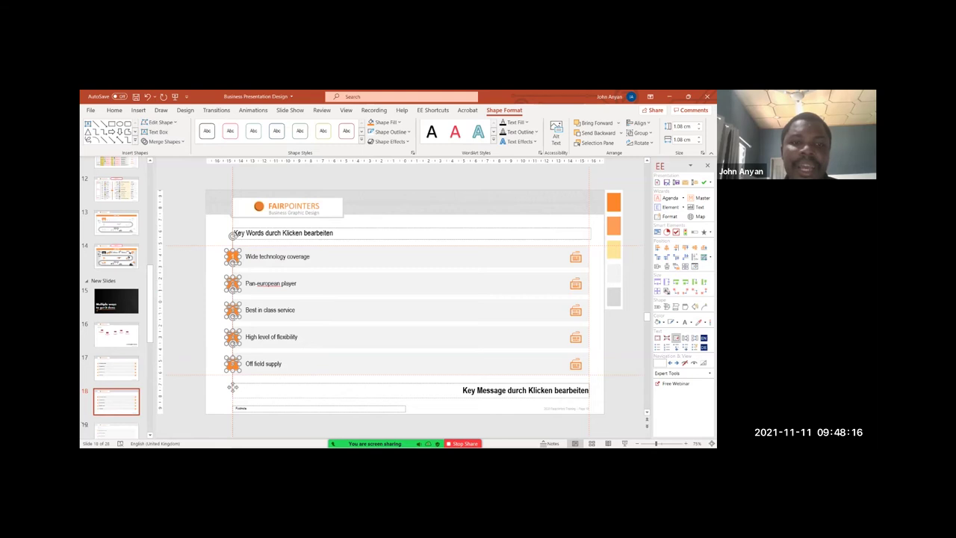
pyautogui.click(225, 393)
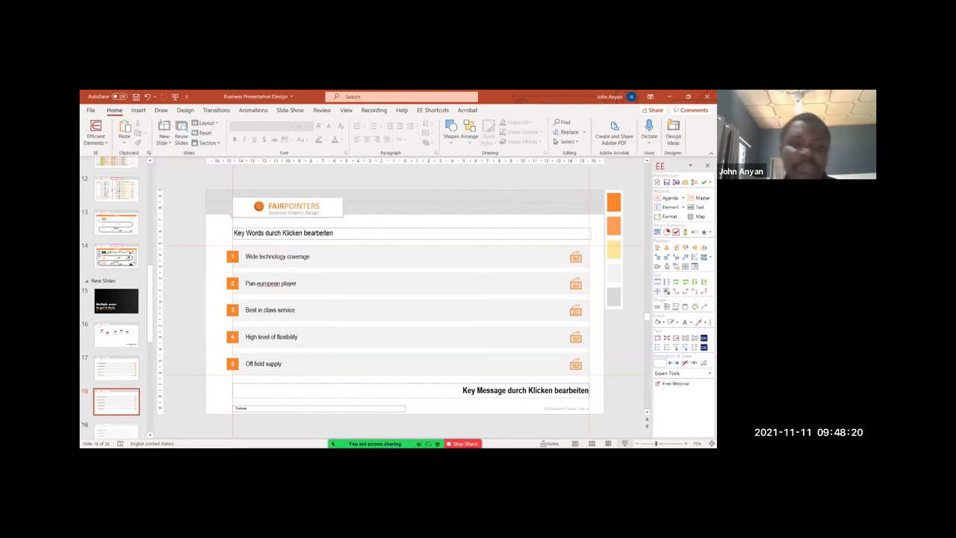
pyautogui.hotkey('shift', 'F5')
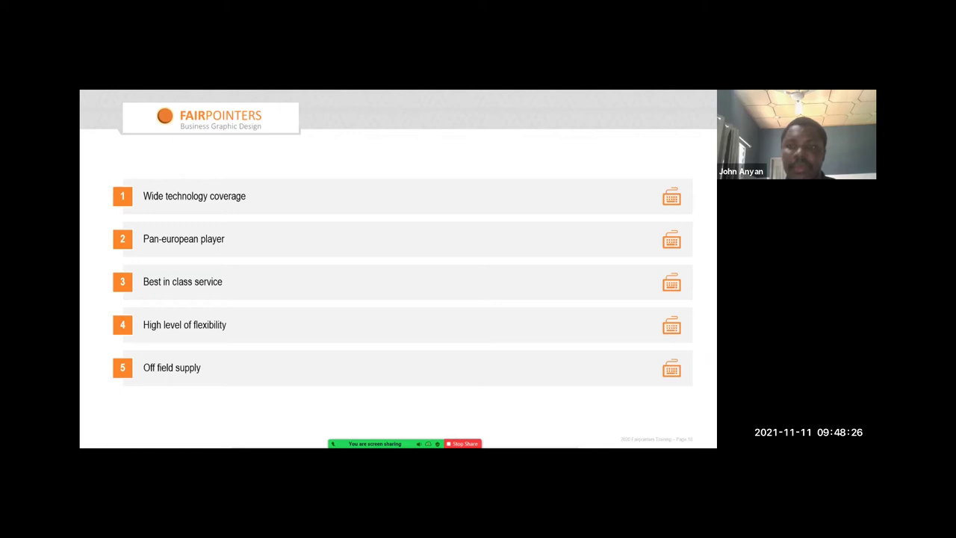
pyautogui.press('Escape')
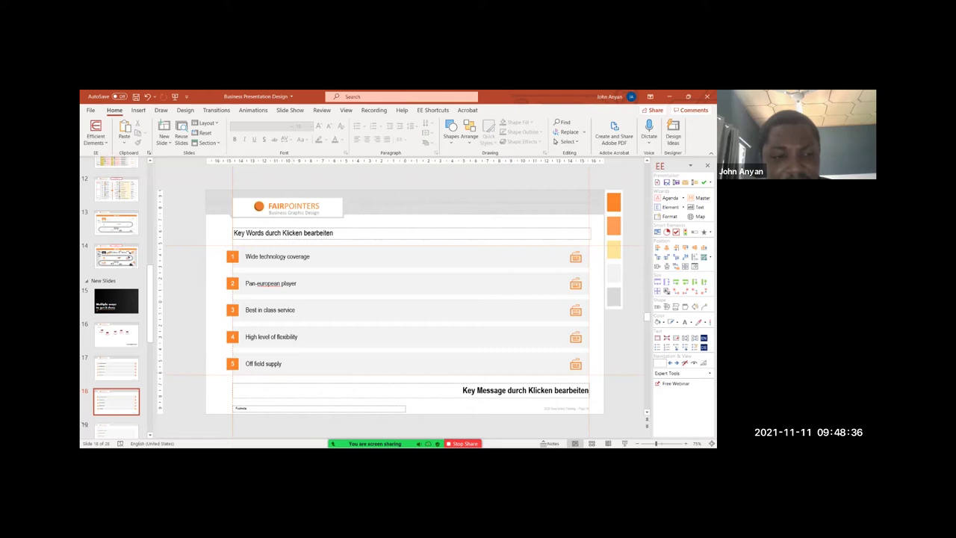
# - Shorten all five grey bars together at the icon end so they stop just before the keyboard icons
pyautogui.click(411, 257)
pyautogui.keyDown('shift'); pyautogui.click(410, 284); pyautogui.keyUp('shift')
pyautogui.keyDown('shift'); pyautogui.click(411, 310); pyautogui.keyUp('shift')
pyautogui.keyDown('shift'); pyautogui.click(411, 337); pyautogui.keyUp('shift')
pyautogui.keyDown('shift'); pyautogui.click(411, 363); pyautogui.keyUp('shift')
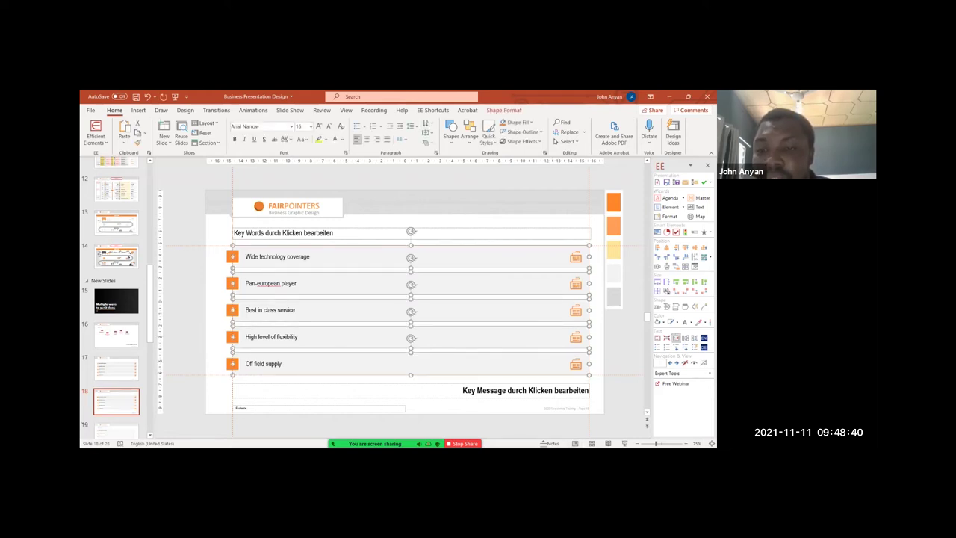
pyautogui.press('Delete')
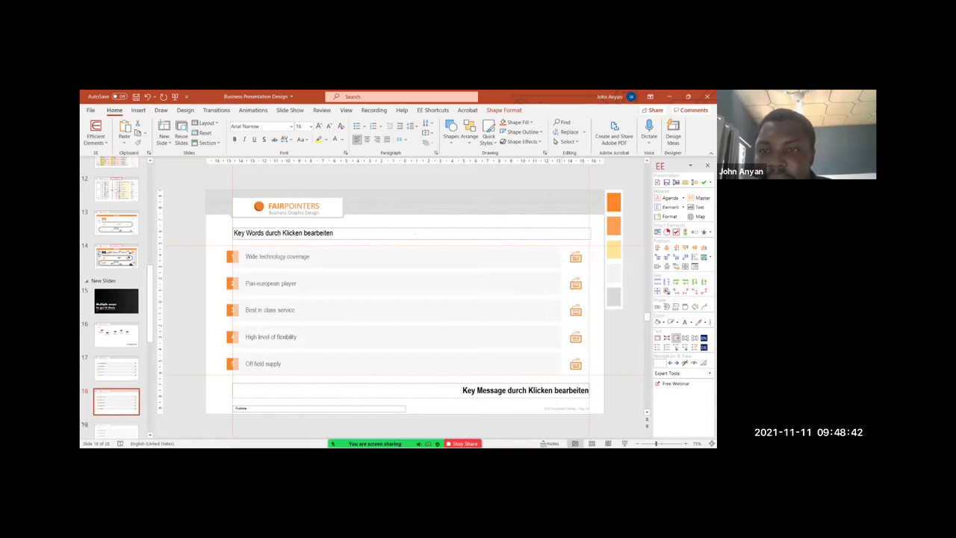
pyautogui.hotkey('ctrl', 'z')
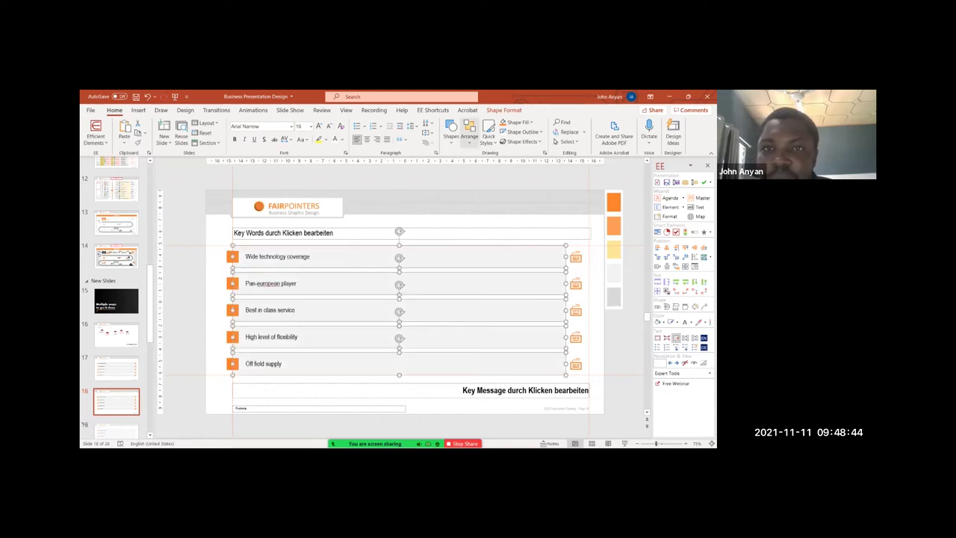
# - Draw a rectangle about 1.83 cm wide and 1.88 cm high beside the "Wide technology coverage" bar and send it behind the keyboard icon
pyautogui.click(451, 133)
pyautogui.click(464, 161)
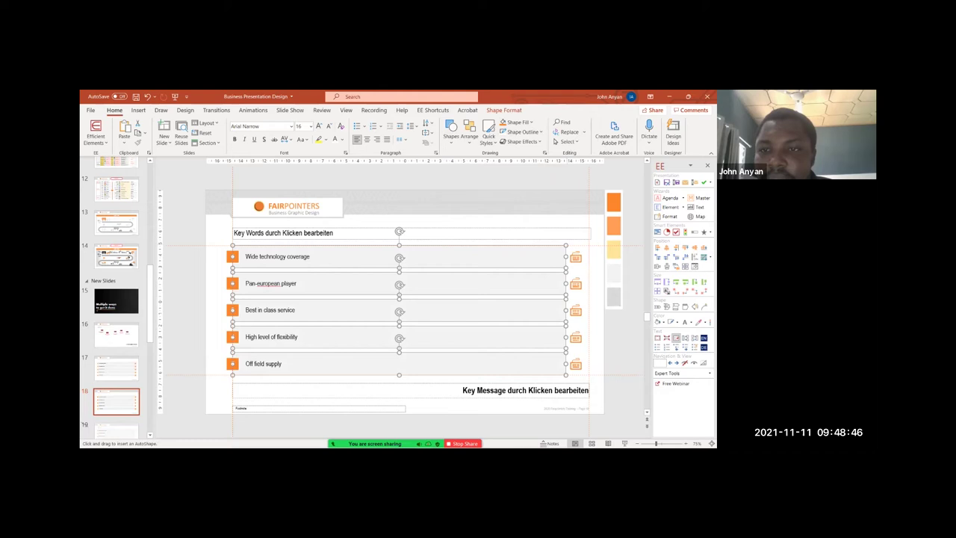
pyautogui.moveTo(566, 245); pyautogui.dragTo(590, 269)
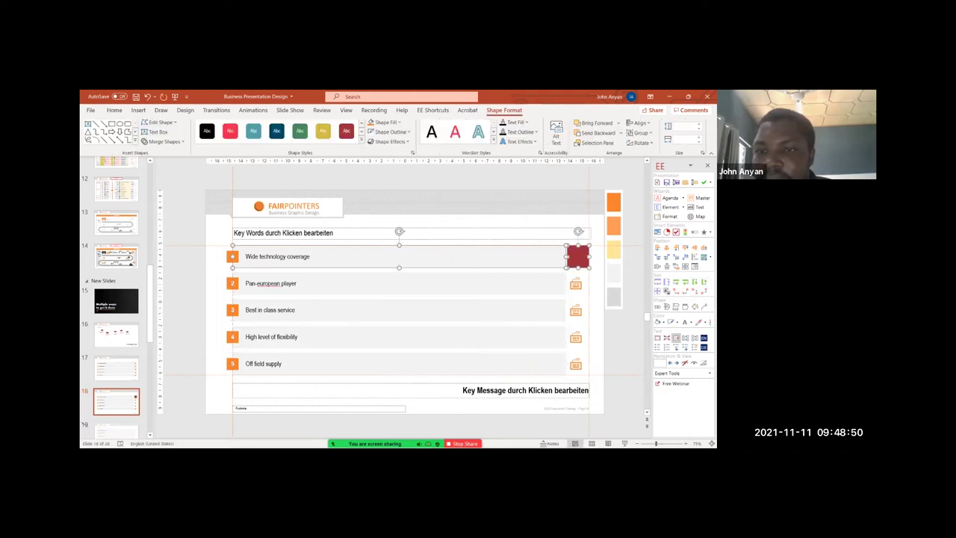
pyautogui.click(577, 258)
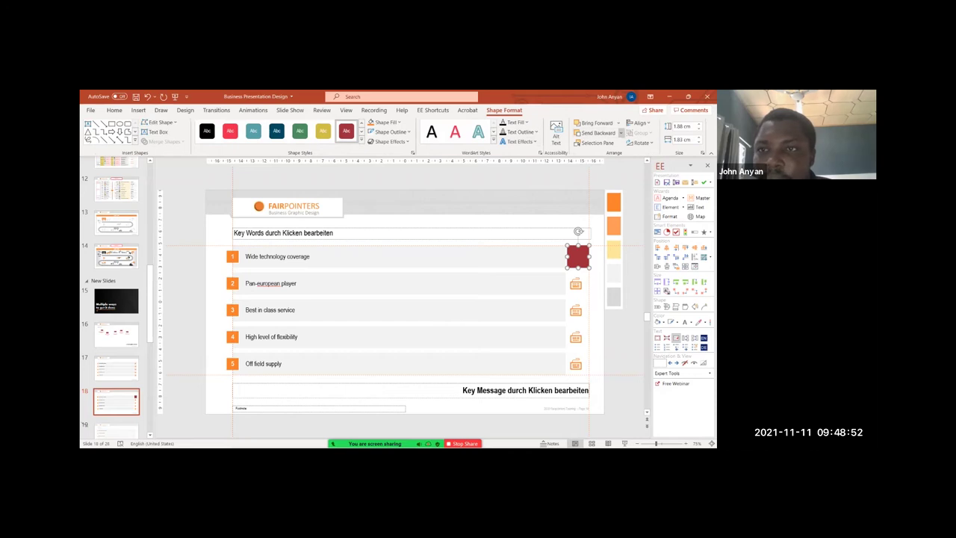
pyautogui.click(599, 133)
pyautogui.press('Escape')
pyautogui.click(578, 258)
# - Fill the rectangle behind the first keyboard icon with the darkest orange sampled from the colour swatches beside the slide
pyautogui.scroll(5, 579, 258)
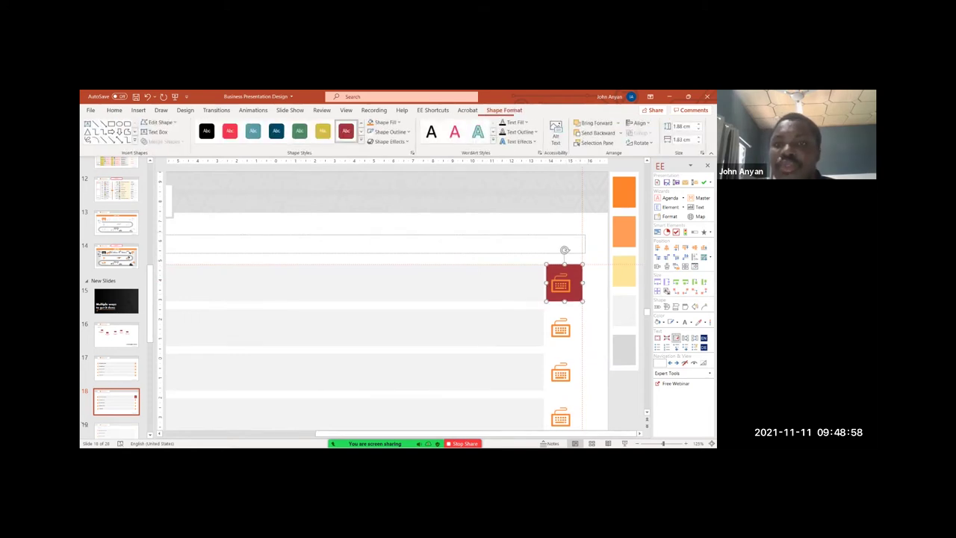
pyautogui.click(396, 122)
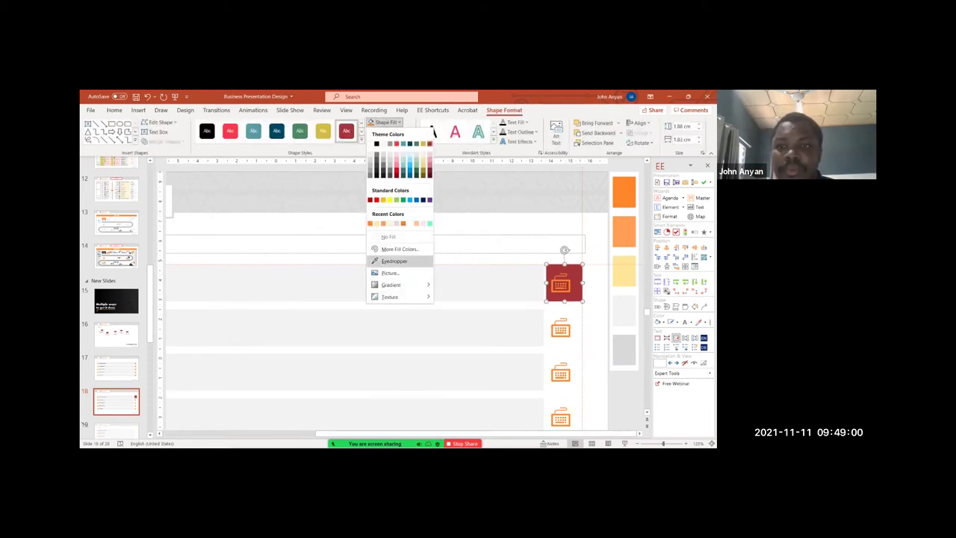
pyautogui.click(396, 261)
pyautogui.click(628, 195)
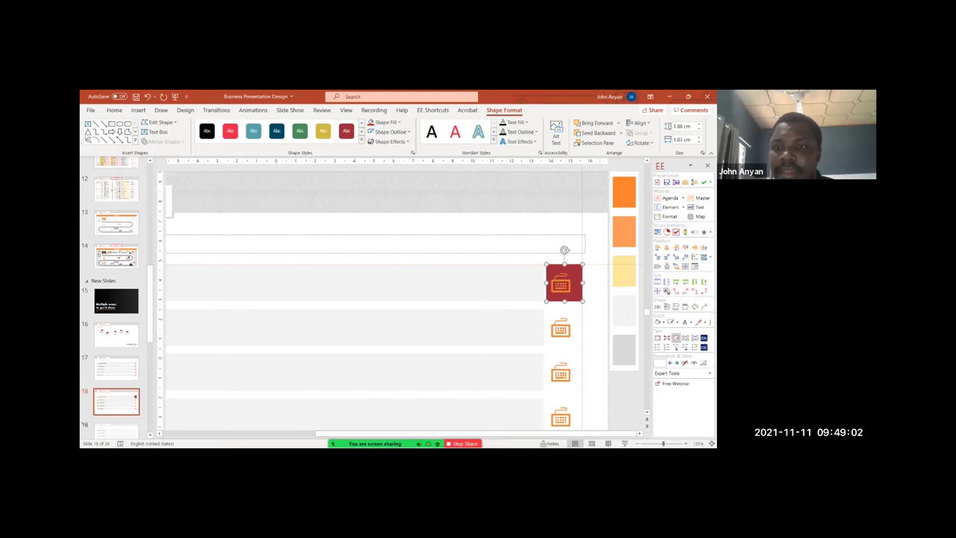
pyautogui.click(385, 121)
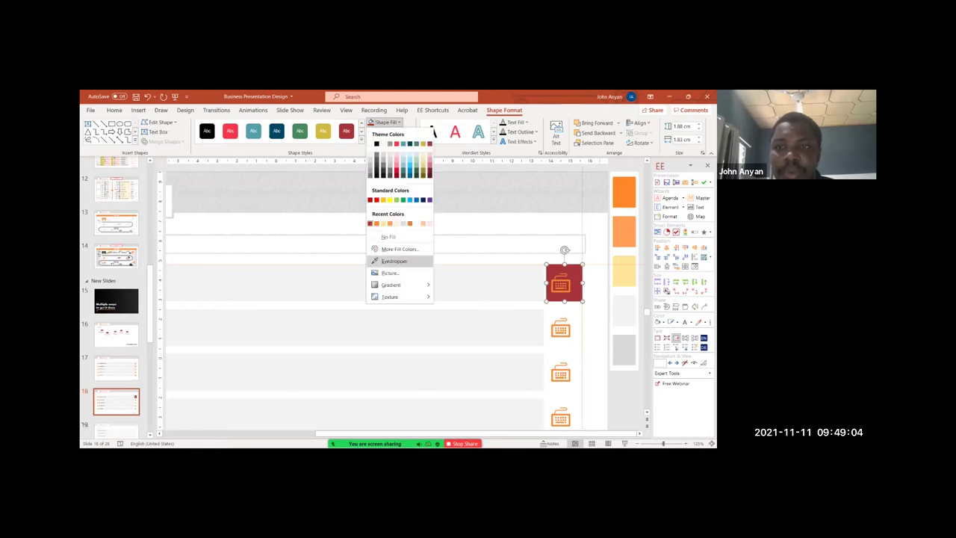
pyautogui.click(394, 260)
pyautogui.click(632, 181)
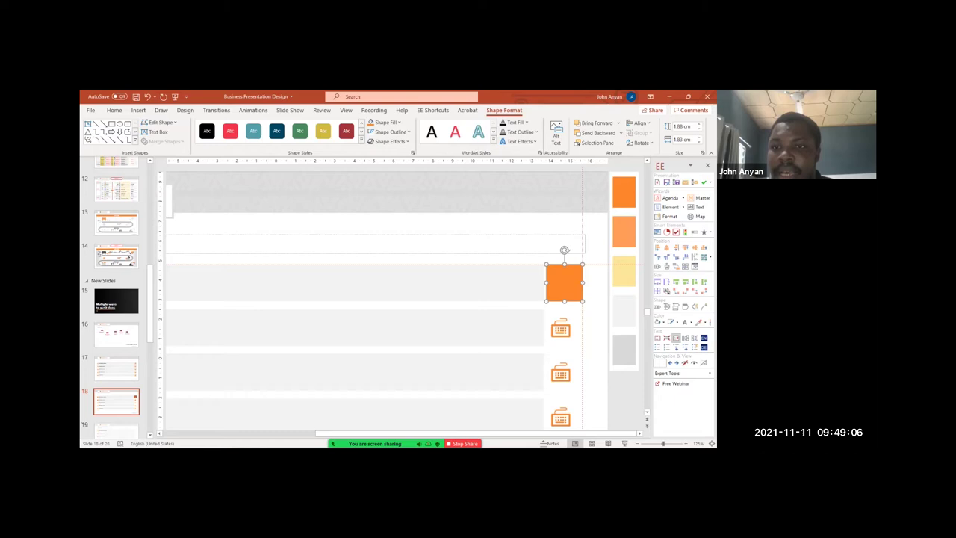
# - Recolour the first row's keyboard icon white and centre it horizontally and vertically on its orange square
pyautogui.moveTo(599, 307); pyautogui.dragTo(523, 267)
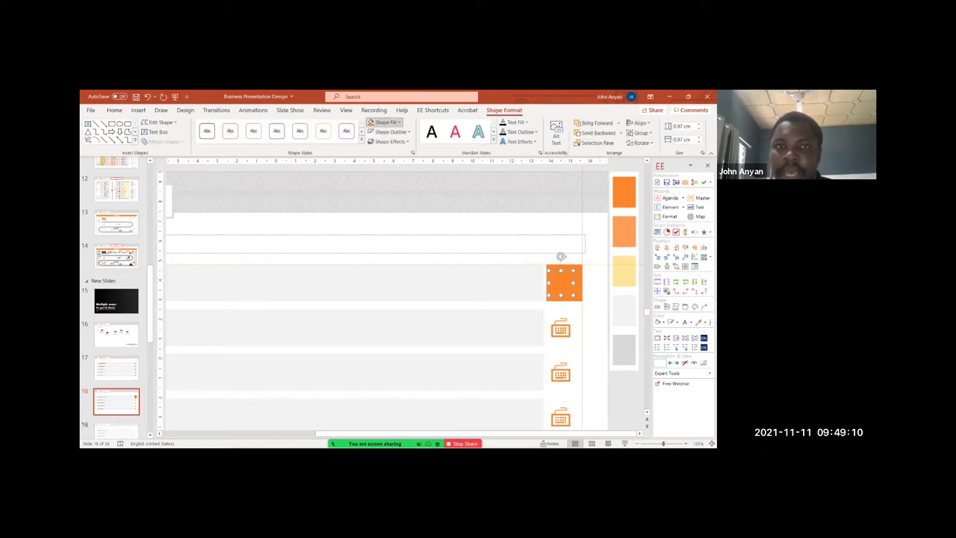
pyautogui.click(373, 141)
pyautogui.keyDown('shift'); pyautogui.click(578, 297); pyautogui.keyUp('shift')
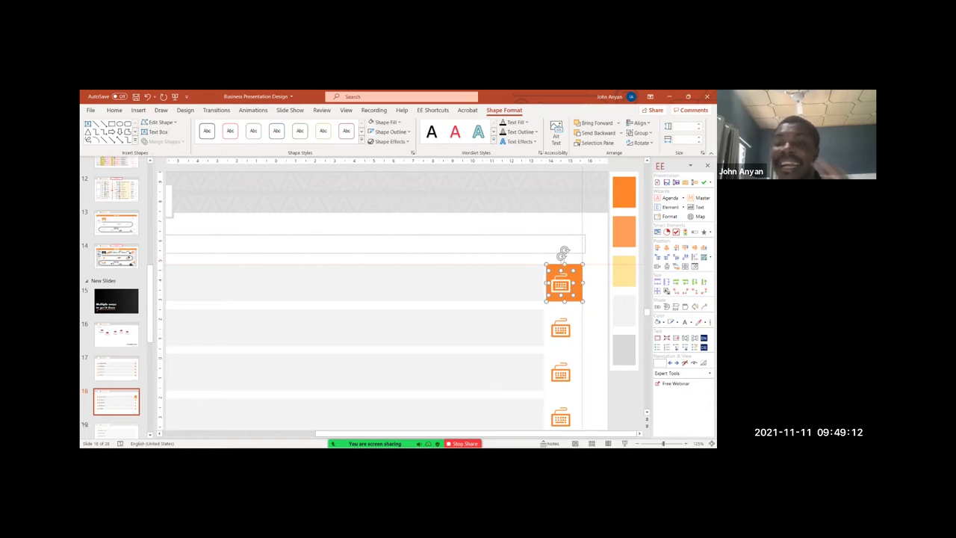
pyautogui.click(667, 248)
pyautogui.click(694, 248)
pyautogui.press('Escape')
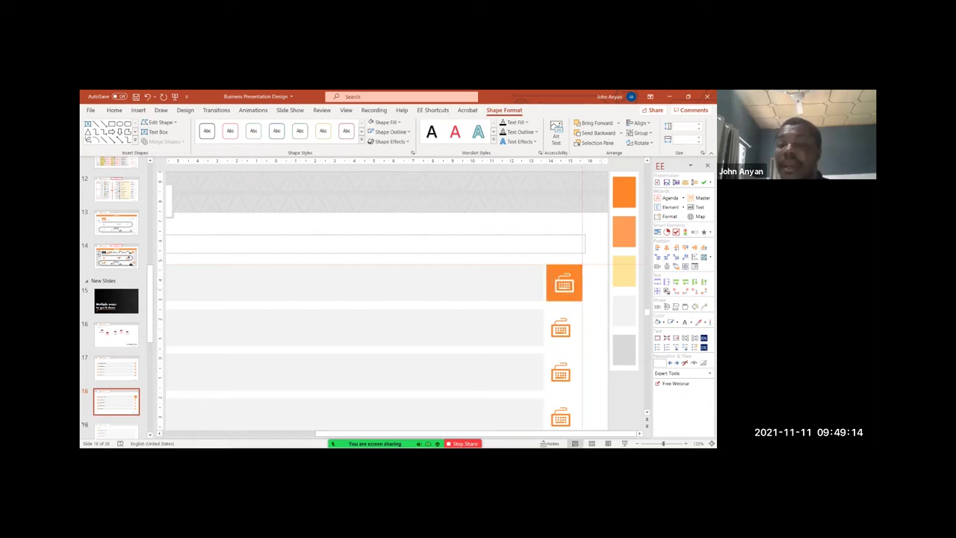
pyautogui.click(577, 296)
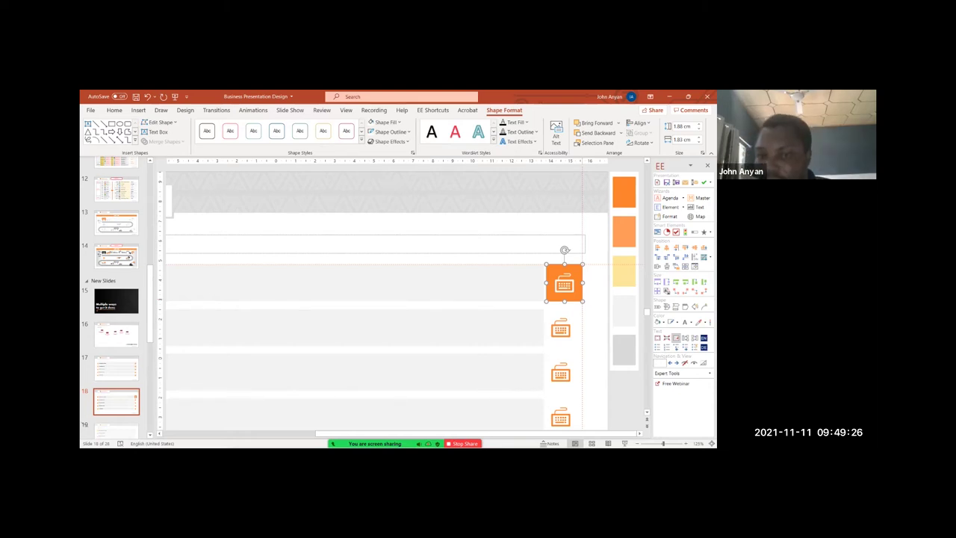
# - Copy the orange square onto the second row and align it vertically with the "Pan-european player" bar
pyautogui.scroll(-4, 404, 302)
pyautogui.press('Escape')
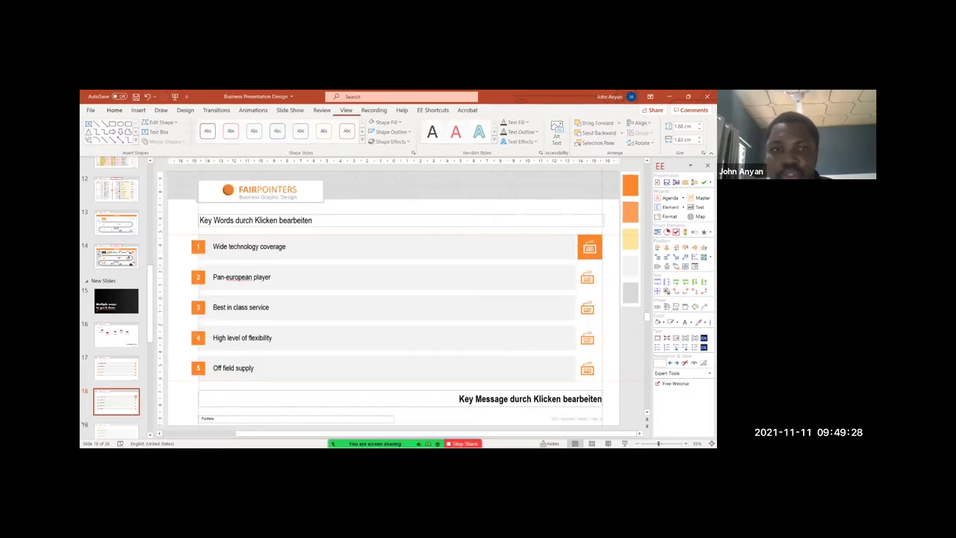
pyautogui.moveTo(590, 247); pyautogui.dragTo(590, 267)
pyautogui.keyDown('shift'); pyautogui.click(553, 278); pyautogui.keyUp('shift')
pyautogui.click(696, 281)
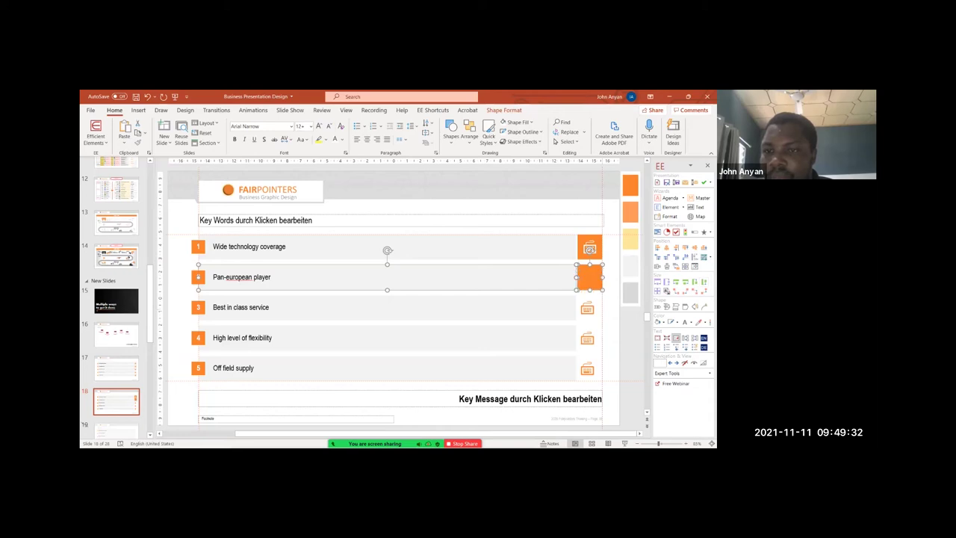
# - Place copies of the orange square on rows 3, 4 and 5, each aligned vertically with its grey bar
pyautogui.press('Escape')
pyautogui.moveTo(590, 277); pyautogui.dragTo(590, 357)
pyautogui.keyDown('shift'); pyautogui.click(553, 308); pyautogui.keyUp('shift')
pyautogui.click(695, 282)
pyautogui.click(704, 282)
pyautogui.press('Escape')
pyautogui.keyDown('shift'); pyautogui.click(552, 338); pyautogui.keyUp('shift')
pyautogui.click(695, 282)
pyautogui.click(704, 281)
pyautogui.press('Escape')
pyautogui.keyDown('shift'); pyautogui.click(553, 368); pyautogui.keyUp('shift')
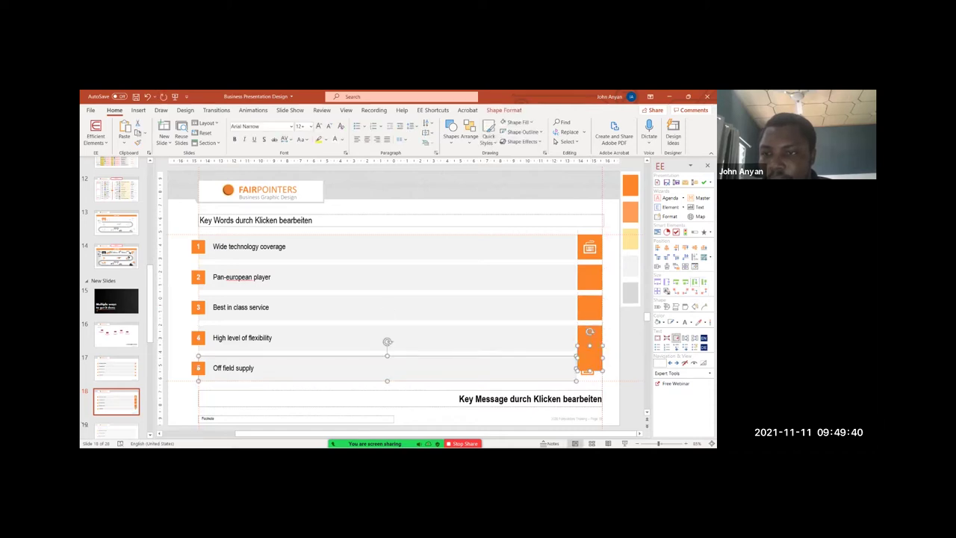
pyautogui.click(696, 248)
# - Send the four orange squares in rows 2 to 5 to the back, behind the keyboard icons
pyautogui.click(590, 278)
pyautogui.keyDown('shift'); pyautogui.click(590, 307); pyautogui.keyUp('shift')
pyautogui.keyDown('shift'); pyautogui.click(590, 339); pyautogui.keyUp('shift')
pyautogui.keyDown('shift'); pyautogui.click(589, 368); pyautogui.keyUp('shift')
pyautogui.click(469, 131)
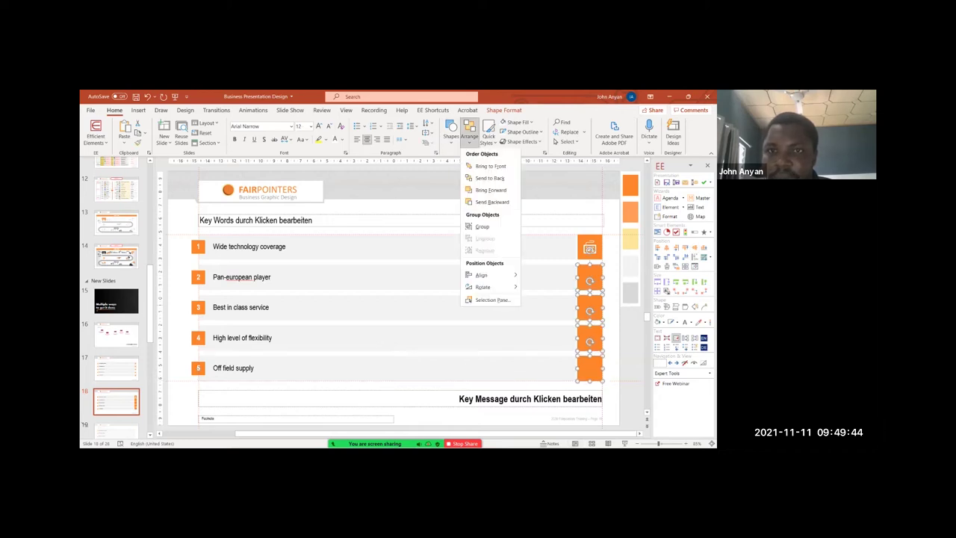
pyautogui.click(487, 178)
# - Recolour the keyboard icons in rows 2 to 5 white and centre them horizontally on their orange squares
pyautogui.click(589, 277)
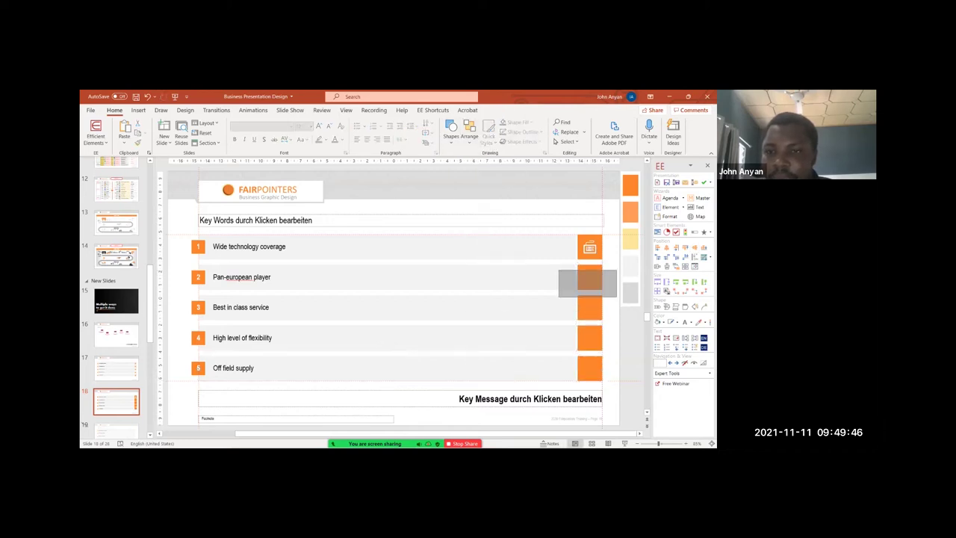
pyautogui.moveTo(598, 385); pyautogui.dragTo(549, 258)
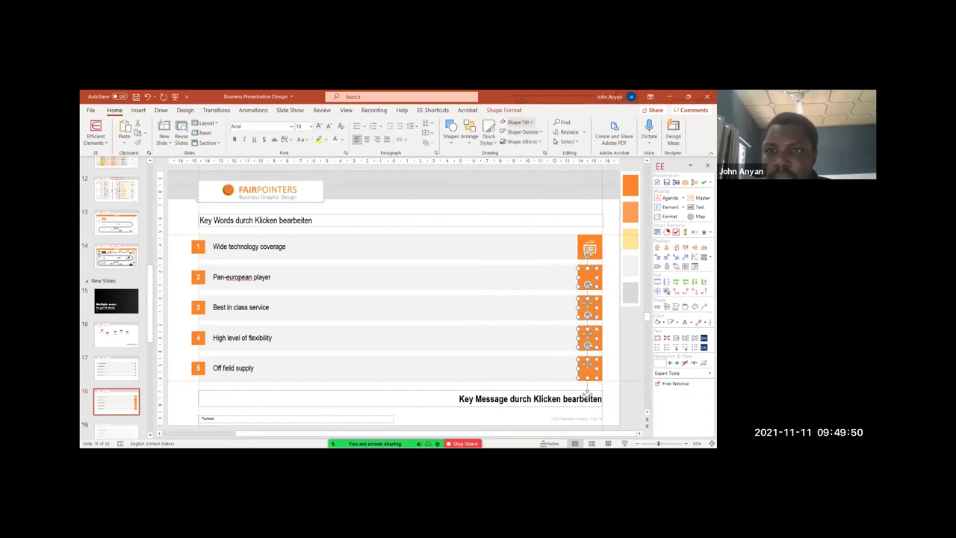
pyautogui.click(505, 122)
pyautogui.keyDown('shift'); pyautogui.click(599, 277); pyautogui.keyUp('shift')
pyautogui.click(668, 248)
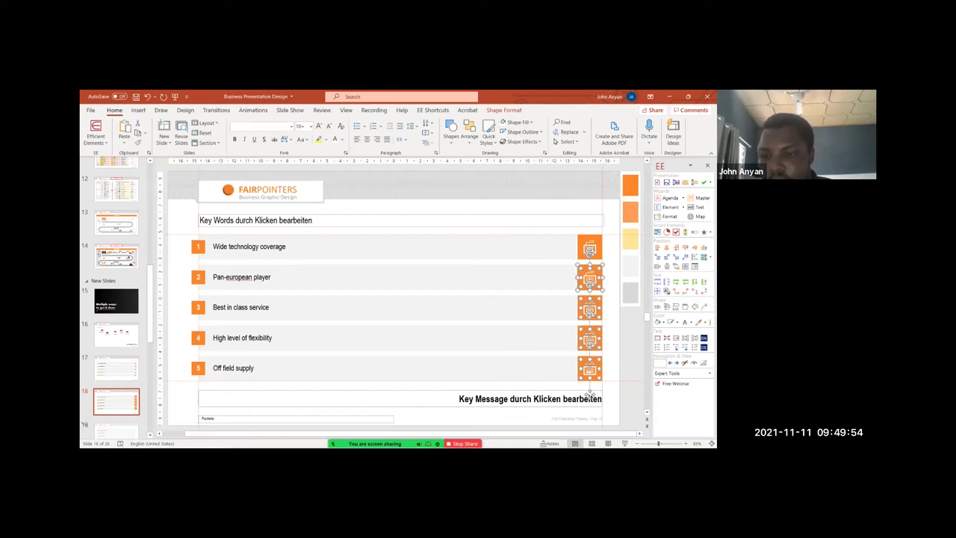
# - Preview the current slide in full screen and compare it with the original unformatted key words slide
pyautogui.hotkey('shift', 'F5')
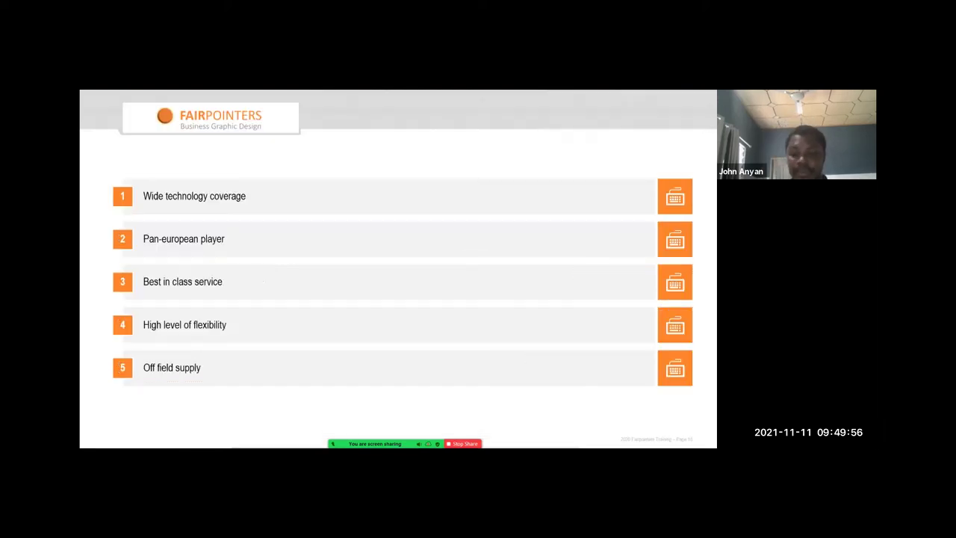
pyautogui.press('Right')
pyautogui.press('Right')
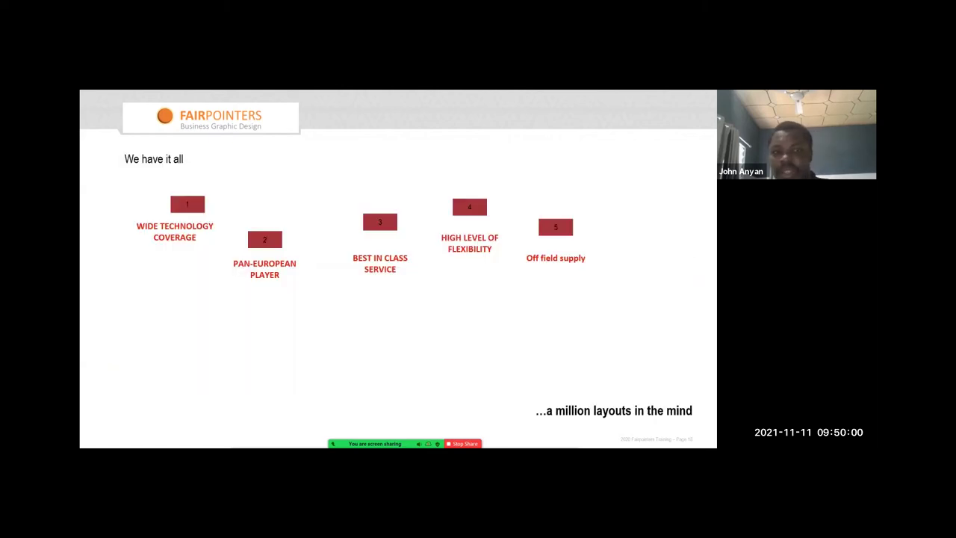
pyautogui.press('Right')
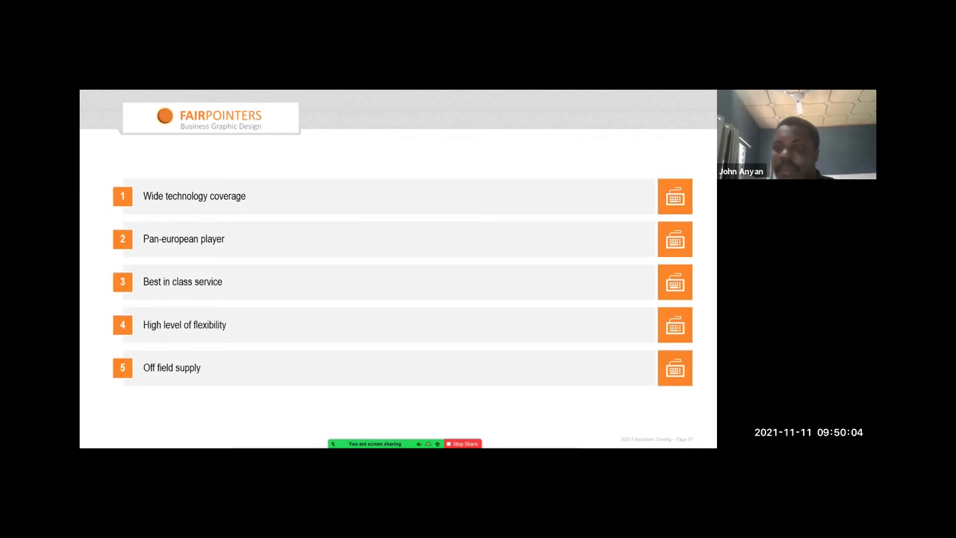
pyautogui.press('Escape')
# - Fill all five icon squares with white and remove their outlines
pyautogui.keyDown('shift'); pyautogui.click(591, 337); pyautogui.keyUp('shift')
pyautogui.keyDown('shift'); pyautogui.click(590, 369); pyautogui.keyUp('shift')
pyautogui.click(504, 122)
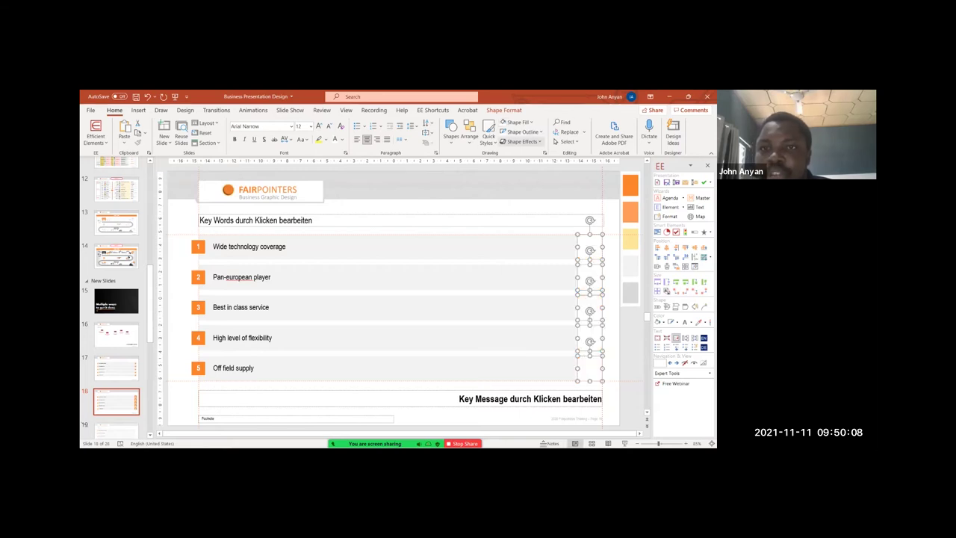
pyautogui.click(523, 132)
pyautogui.click(502, 164)
pyautogui.click(523, 133)
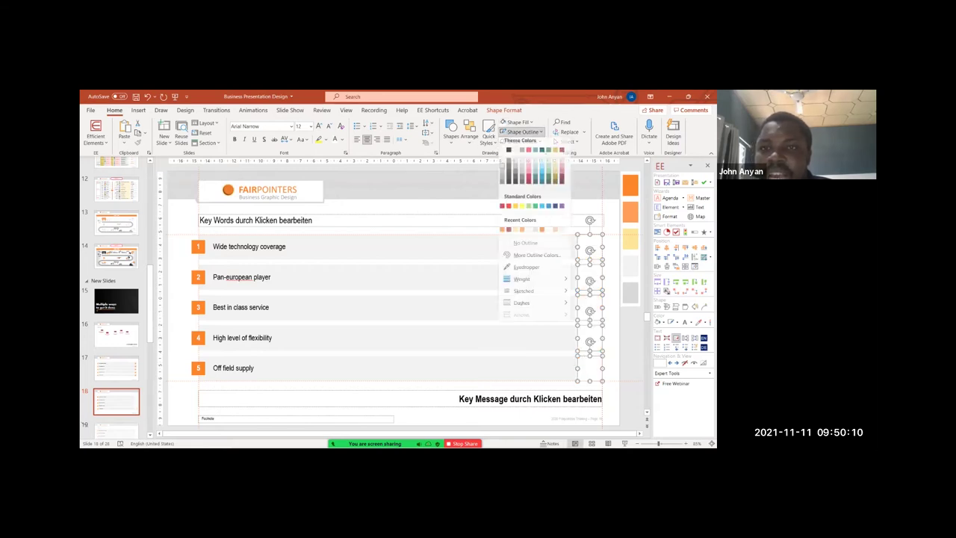
pyautogui.click(525, 243)
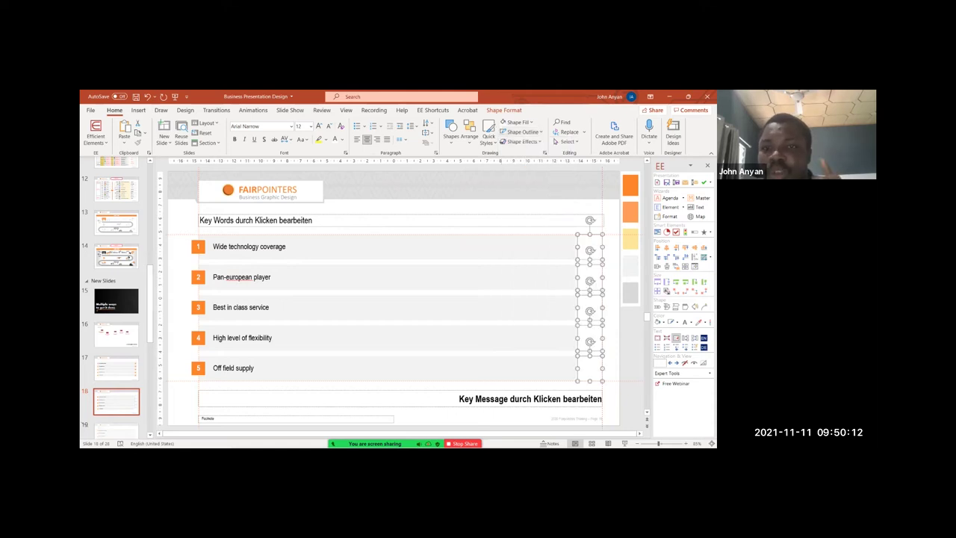
# - Send the white squares to the back and fill all five keyboard icons with the recently used dark orange
pyautogui.click(469, 132)
pyautogui.click(490, 180)
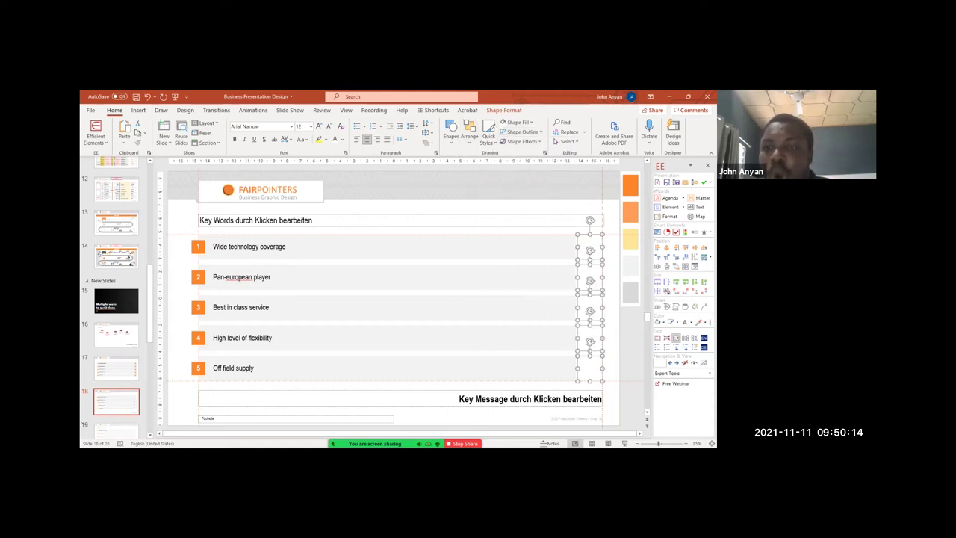
pyautogui.moveTo(566, 205); pyautogui.dragTo(599, 387)
pyautogui.click(519, 122)
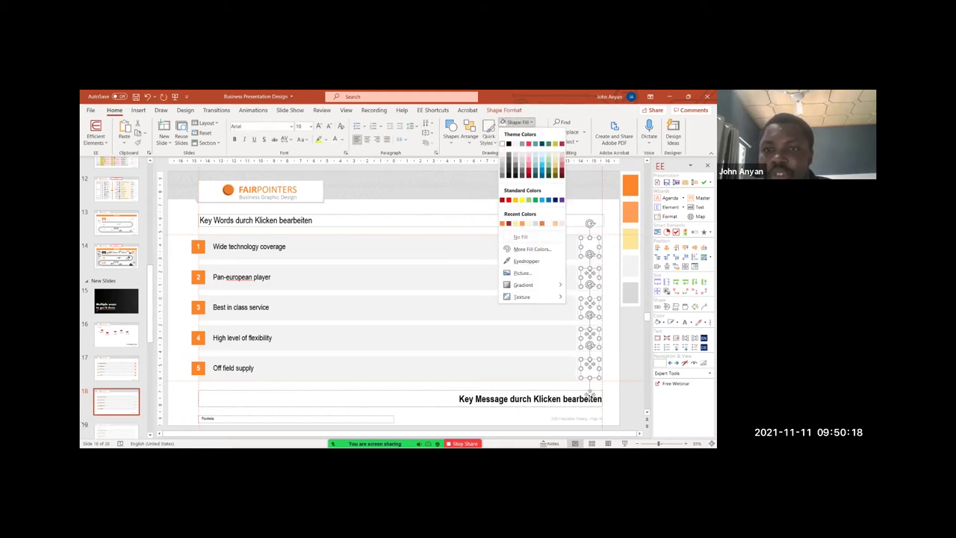
pyautogui.click(503, 223)
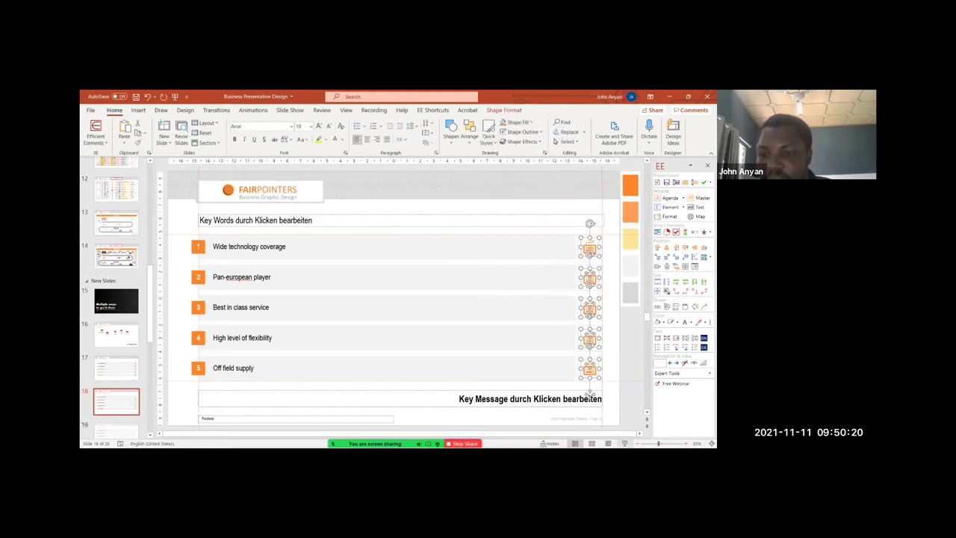
pyautogui.click(624, 444)
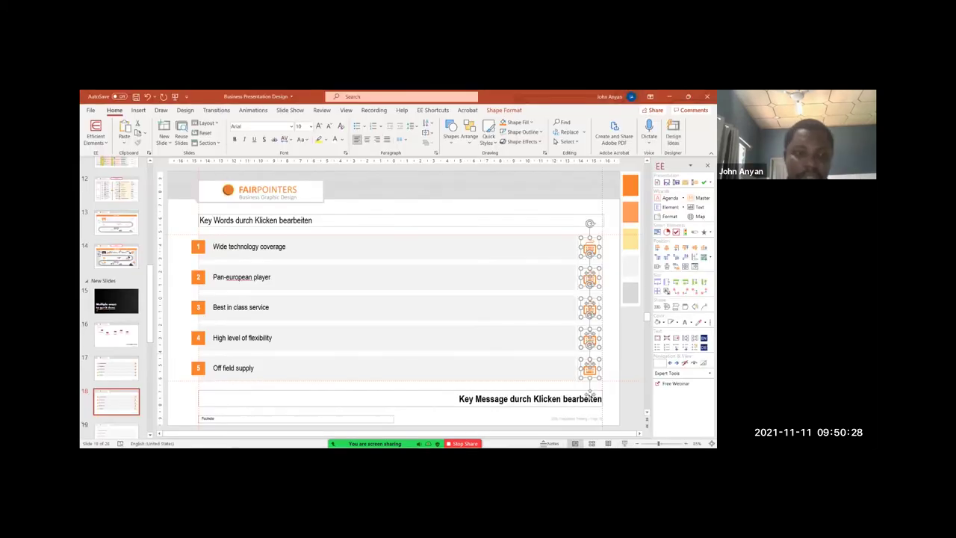
# - Add a new slide after slide 18 and draw a rectangle about 30.3 cm wide and 11 cm high filling the area between the guides
pyautogui.click(116, 335)
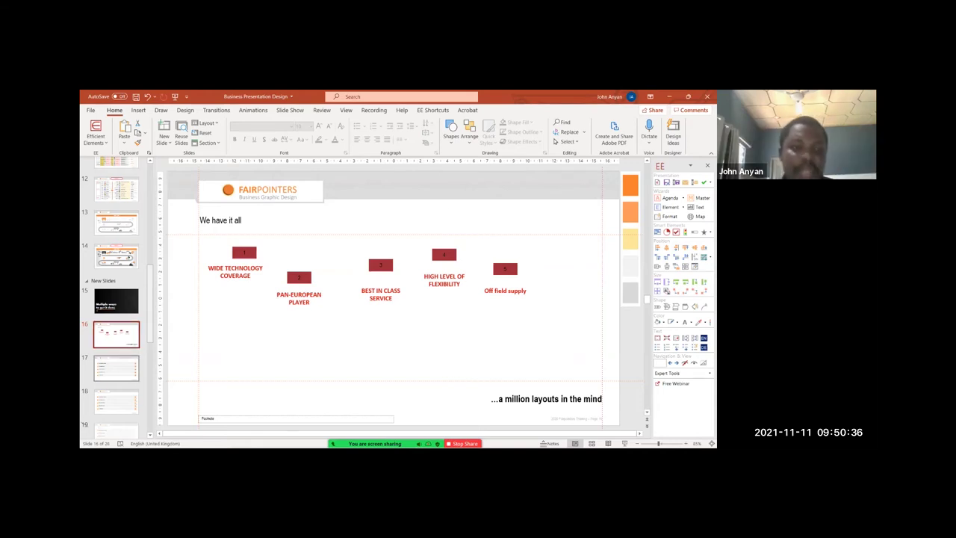
pyautogui.click(116, 420)
pyautogui.press('Return')
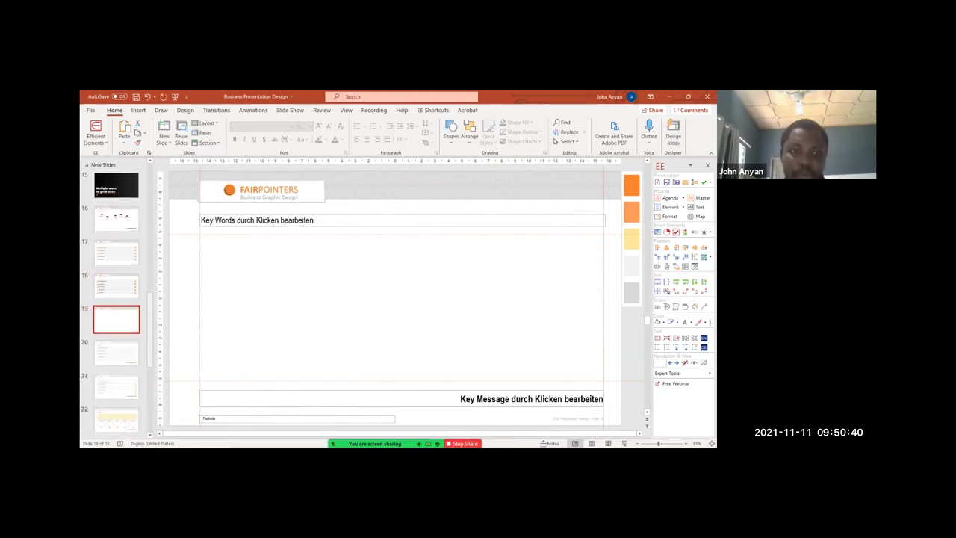
pyautogui.click(451, 131)
pyautogui.click(471, 161)
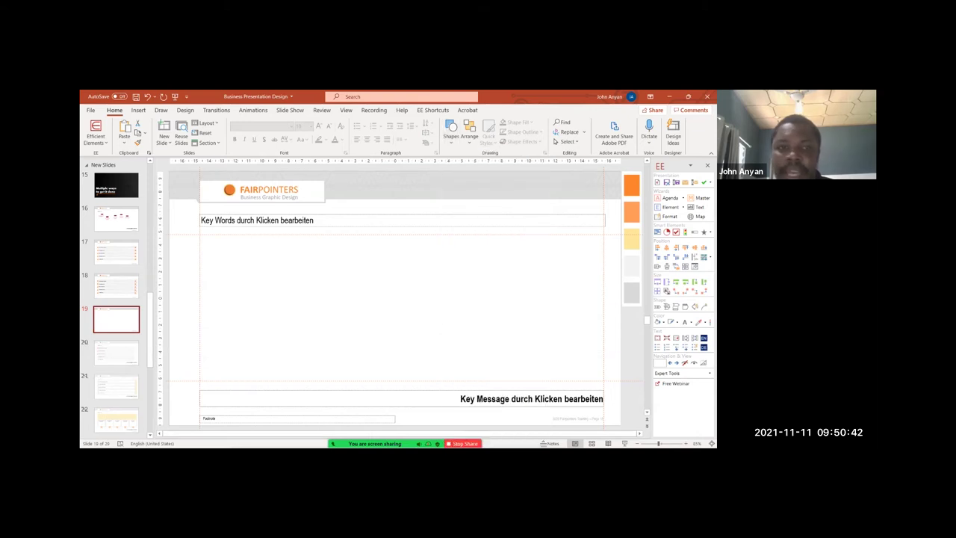
pyautogui.moveTo(204, 233); pyautogui.dragTo(603, 382)
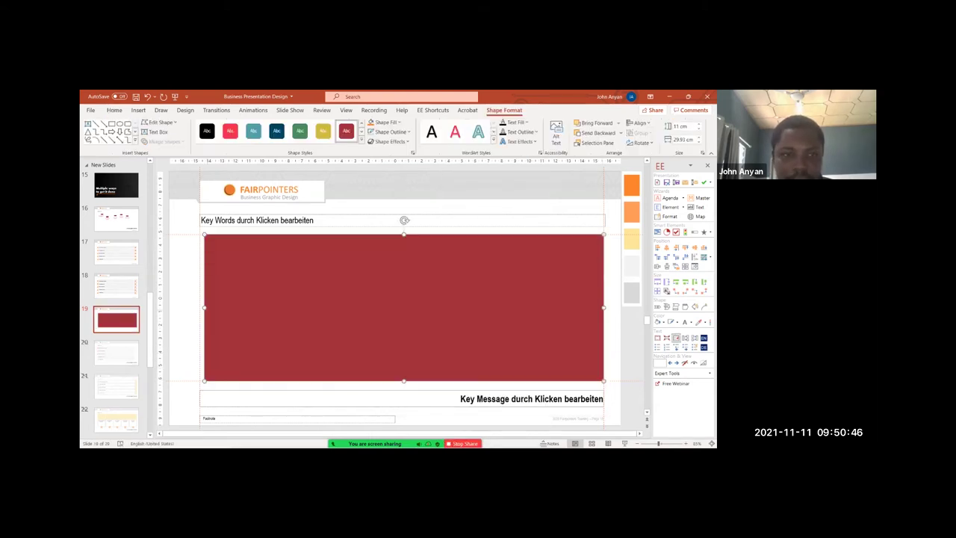
pyautogui.moveTo(205, 308); pyautogui.dragTo(199, 307)
# - Slice the large red rectangle into 1 row and 5 columns with a column spacing of 0.20 cm
pyautogui.click(117, 252)
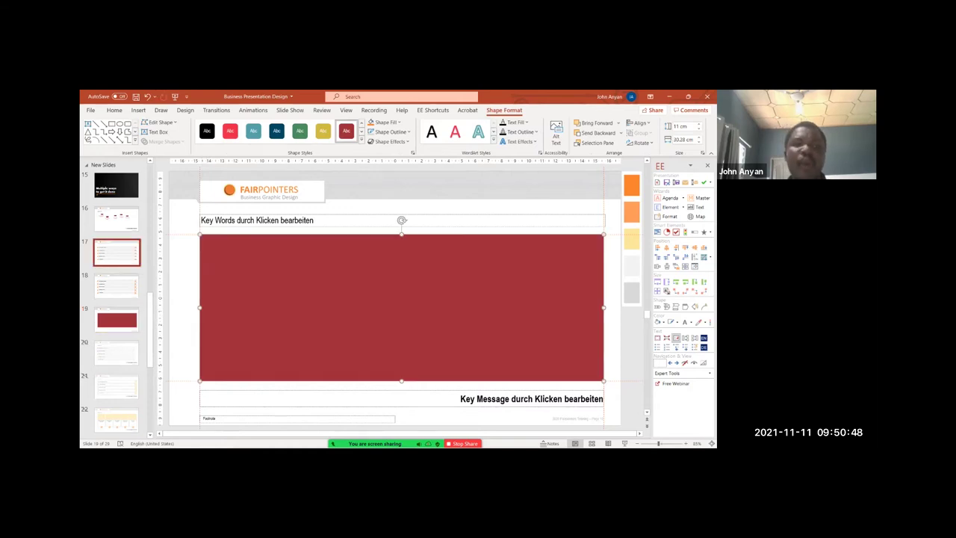
pyautogui.click(117, 286)
pyautogui.click(116, 320)
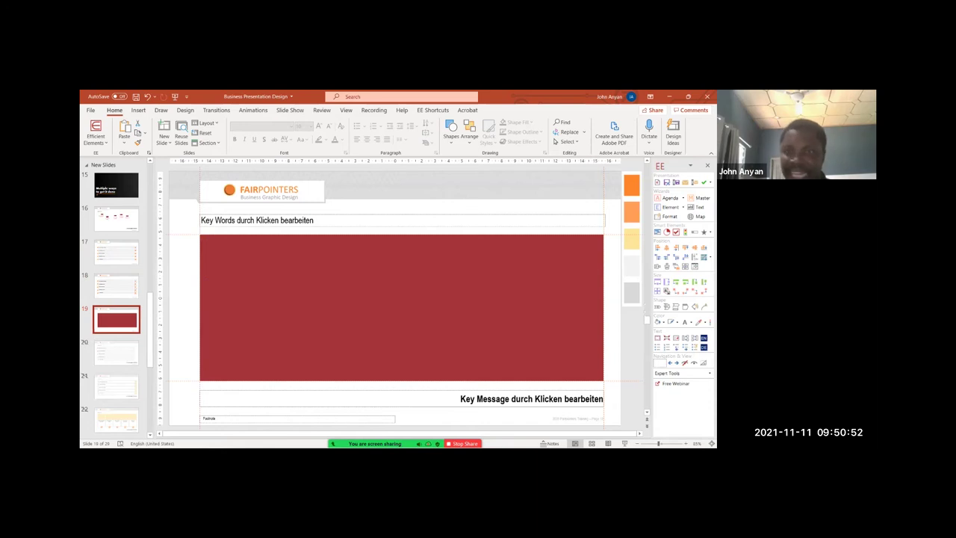
pyautogui.click(402, 308)
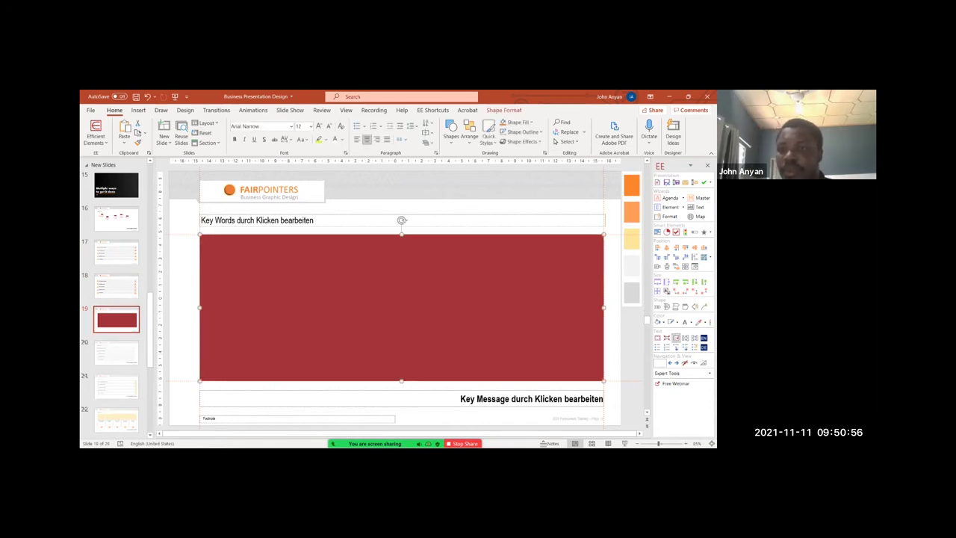
pyautogui.click(686, 266)
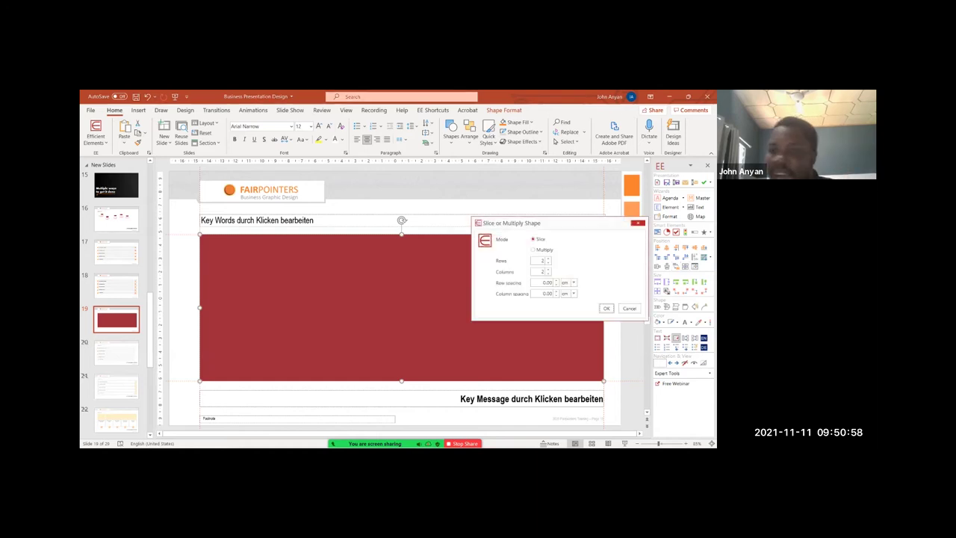
pyautogui.click(548, 262)
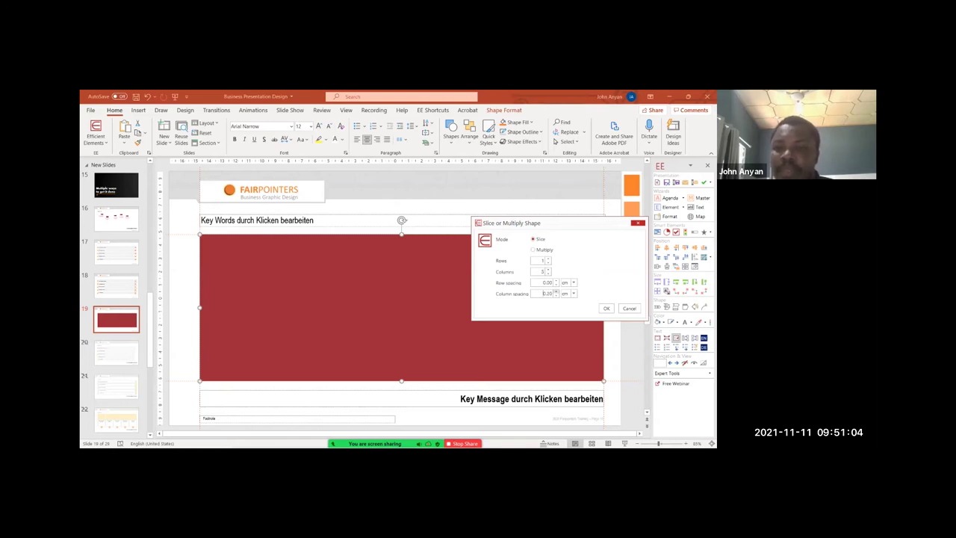
pyautogui.click(606, 308)
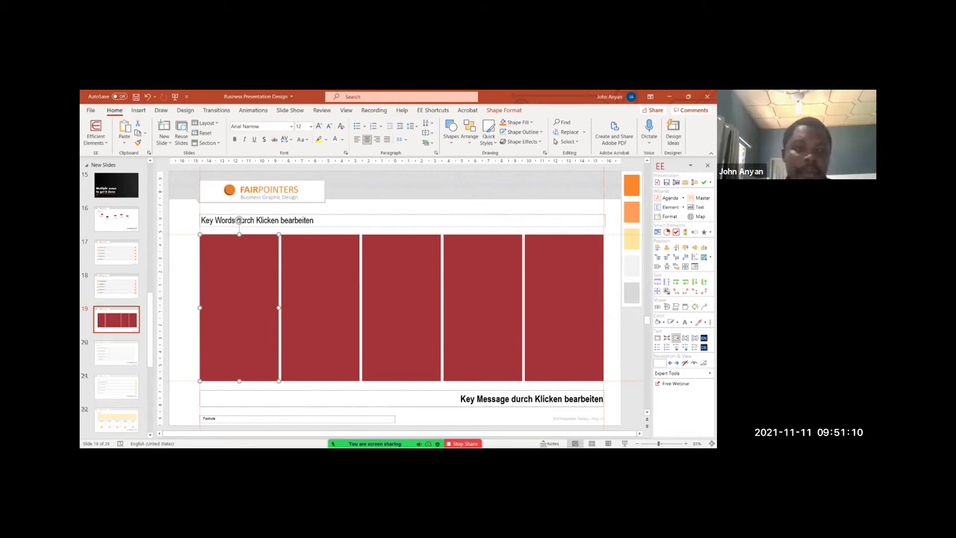
# - Change all five red panels to the Rectangle: Top Corners Rounded shape
pyautogui.press('pageup')
pyautogui.press('pagedown')
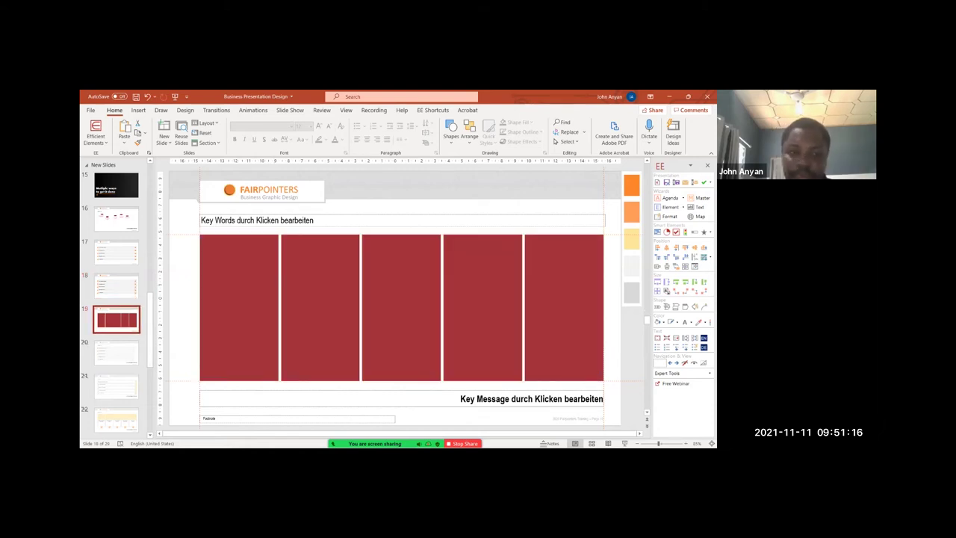
pyautogui.click(239, 308)
pyautogui.keyDown('ctrl'); pyautogui.click(401, 308); pyautogui.keyUp('ctrl')
pyautogui.keyDown('ctrl'); pyautogui.click(320, 308); pyautogui.keyUp('ctrl')
pyautogui.keyDown('ctrl'); pyautogui.click(483, 307); pyautogui.keyUp('ctrl')
pyautogui.keyDown('ctrl'); pyautogui.click(564, 308); pyautogui.keyUp('ctrl')
pyautogui.click(505, 111)
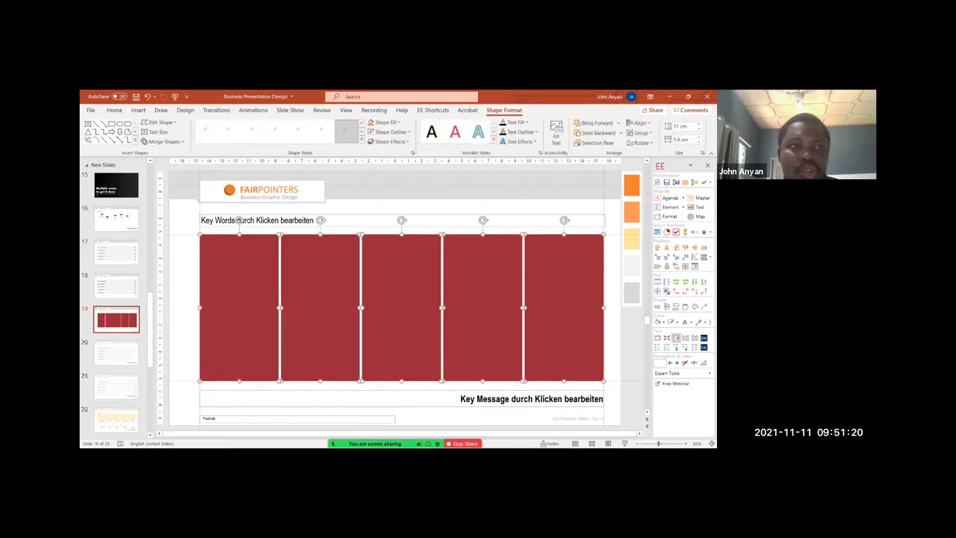
pyautogui.click(161, 121)
pyautogui.moveTo(171, 134)
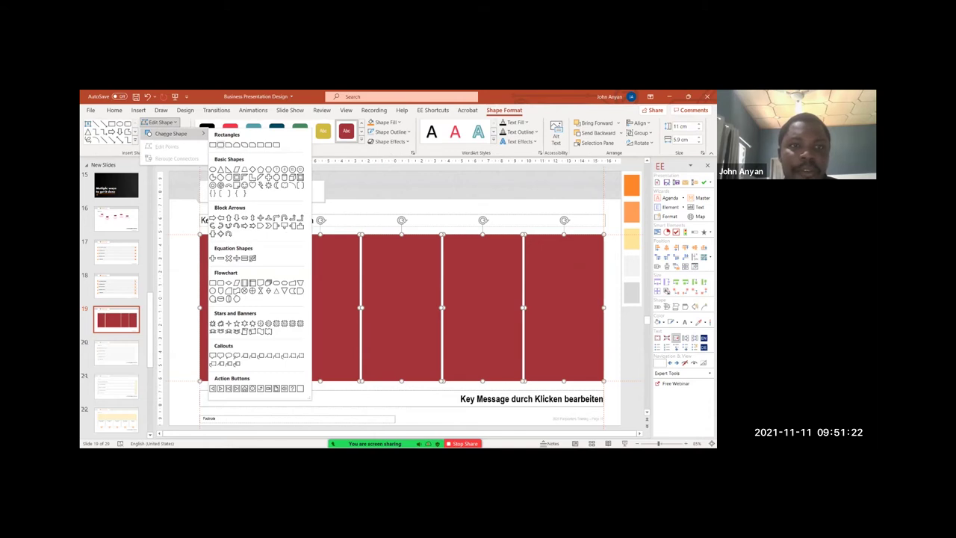
pyautogui.click(268, 144)
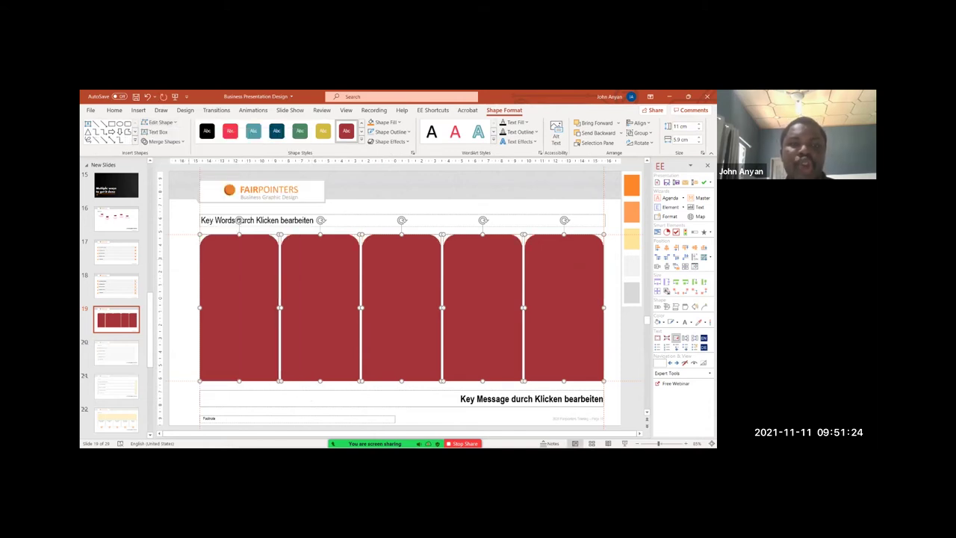
pyautogui.press('Escape')
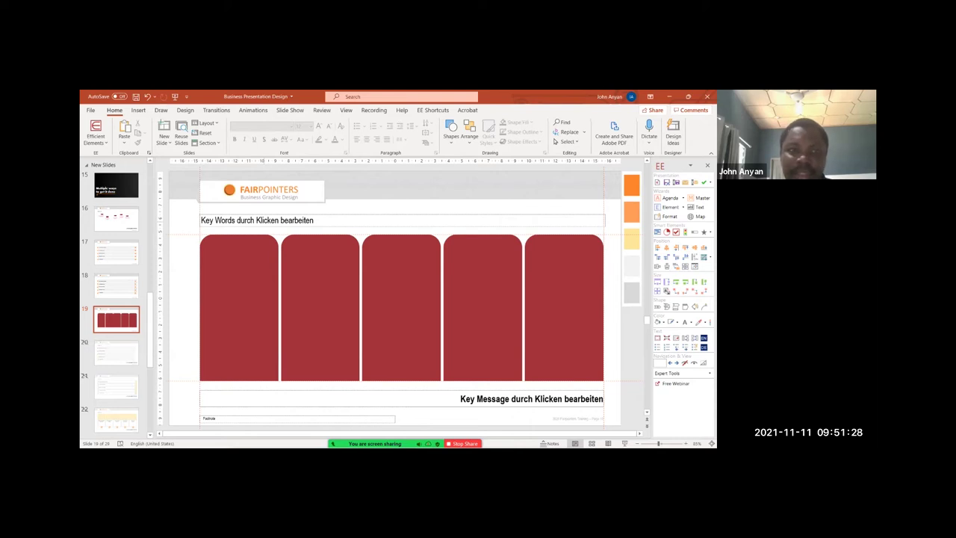
# - Reapply the Rectangle: Top Corners Rounded shape to all five red panels
pyautogui.click(239, 308)
pyautogui.keyDown('shift'); pyautogui.click(401, 308); pyautogui.keyUp('shift')
pyautogui.keyDown('shift'); pyautogui.click(320, 307); pyautogui.keyUp('shift')
pyautogui.keyDown('shift'); pyautogui.click(482, 308); pyautogui.keyUp('shift')
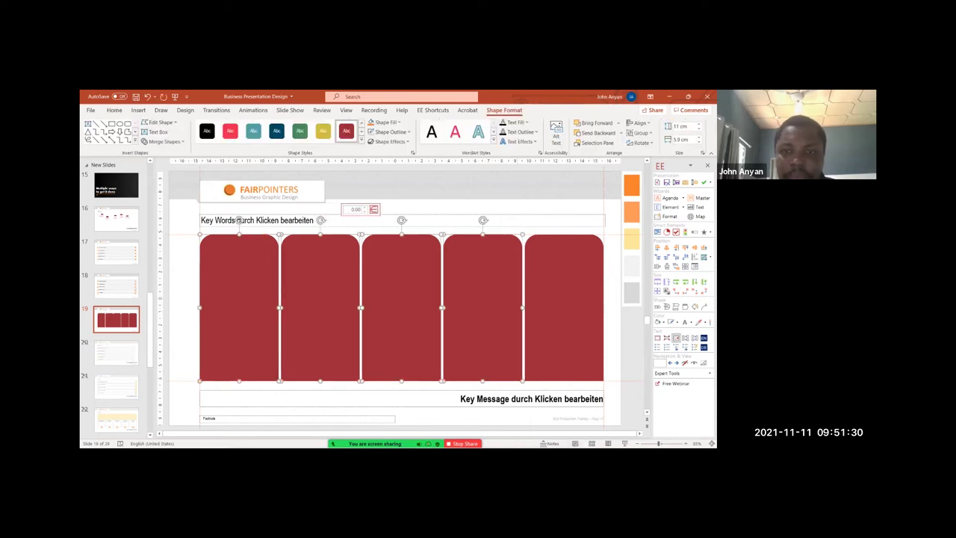
pyautogui.click(160, 122)
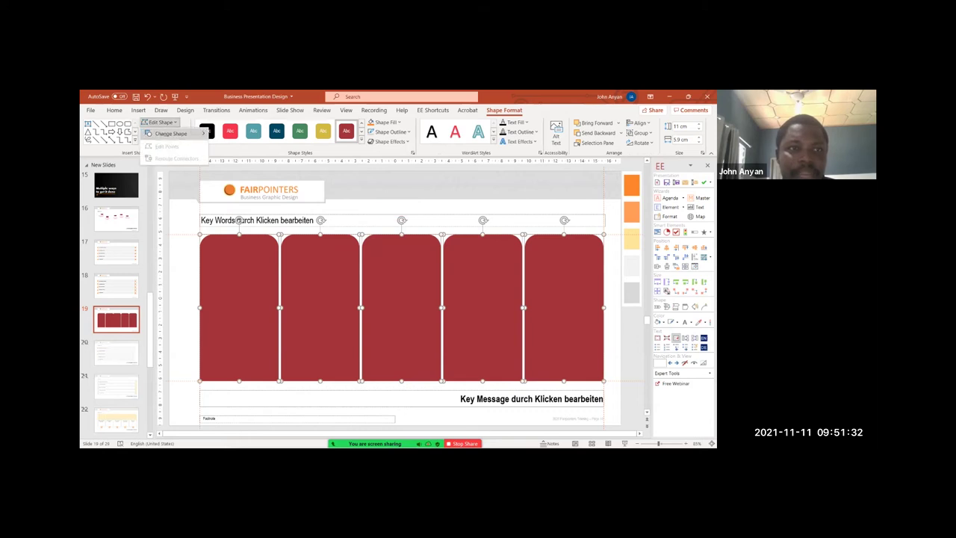
pyautogui.moveTo(172, 133)
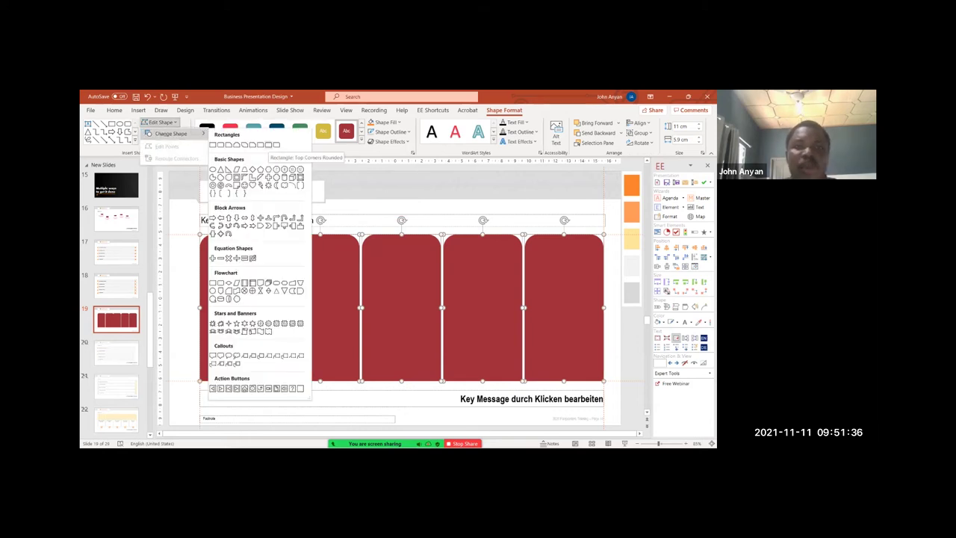
pyautogui.click(269, 144)
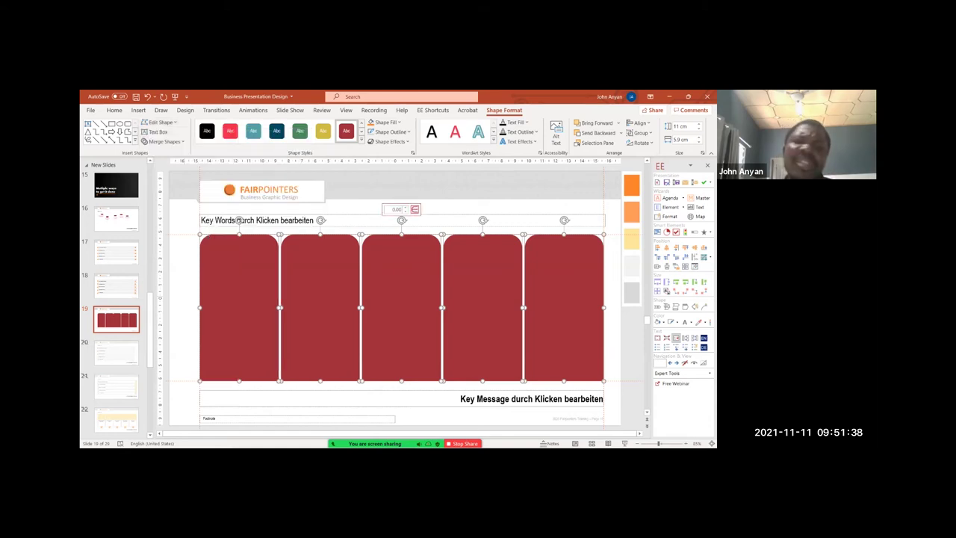
# - Set the corner radius of all five red panels to 0.50
pyautogui.press('Escape')
pyautogui.click(239, 308)
pyautogui.keyDown('shift'); pyautogui.click(321, 307); pyautogui.keyUp('shift')
pyautogui.keyDown('shift'); pyautogui.click(402, 307); pyautogui.keyUp('shift')
pyautogui.keyDown('shift'); pyautogui.click(483, 308); pyautogui.keyUp('shift')
pyautogui.keyDown('shift'); pyautogui.click(564, 308); pyautogui.keyUp('shift')
pyautogui.click(405, 207)
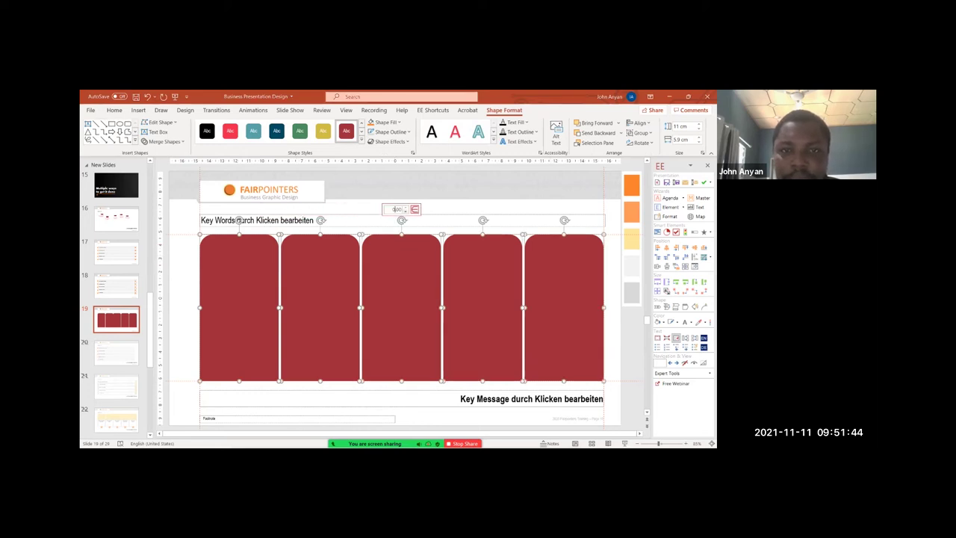
pyautogui.click(405, 211)
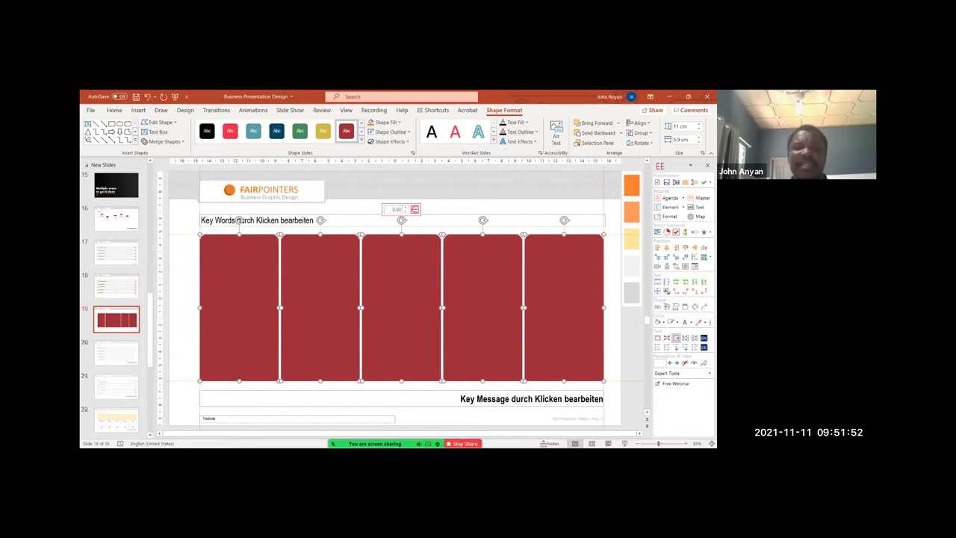
pyautogui.press('Escape')
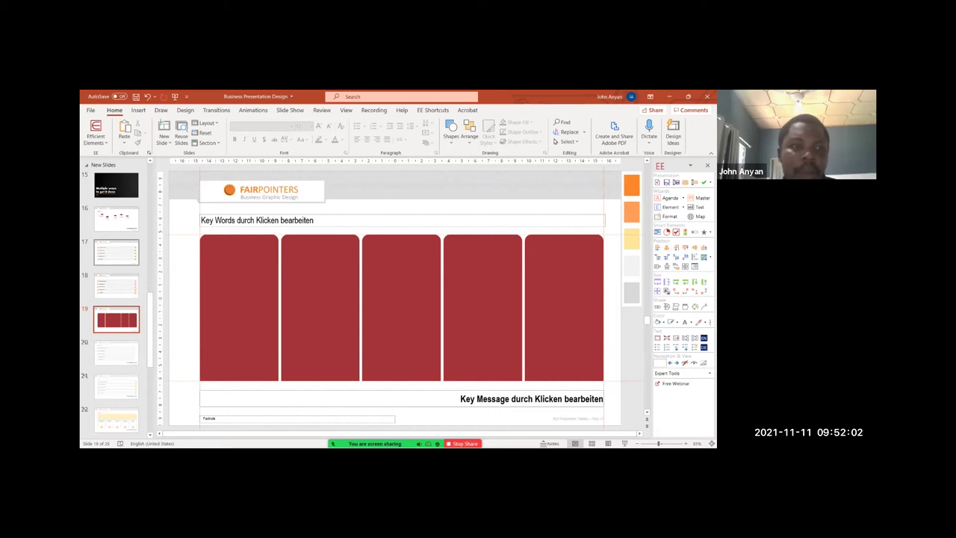
# - Copy the five numbered orange circles from slide 17 and paste them onto slide 19
pyautogui.click(117, 253)
pyautogui.moveTo(189, 238); pyautogui.dragTo(222, 386)
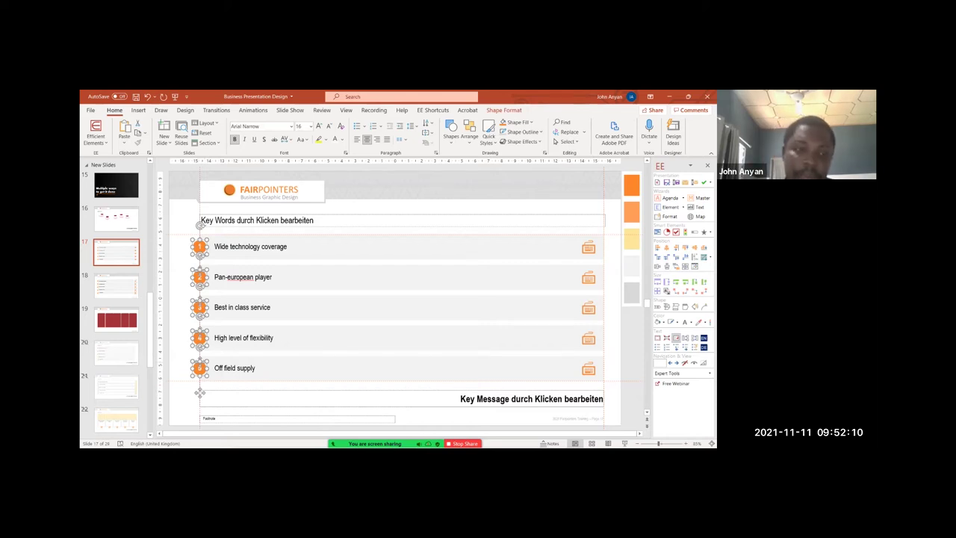
pyautogui.click(114, 320)
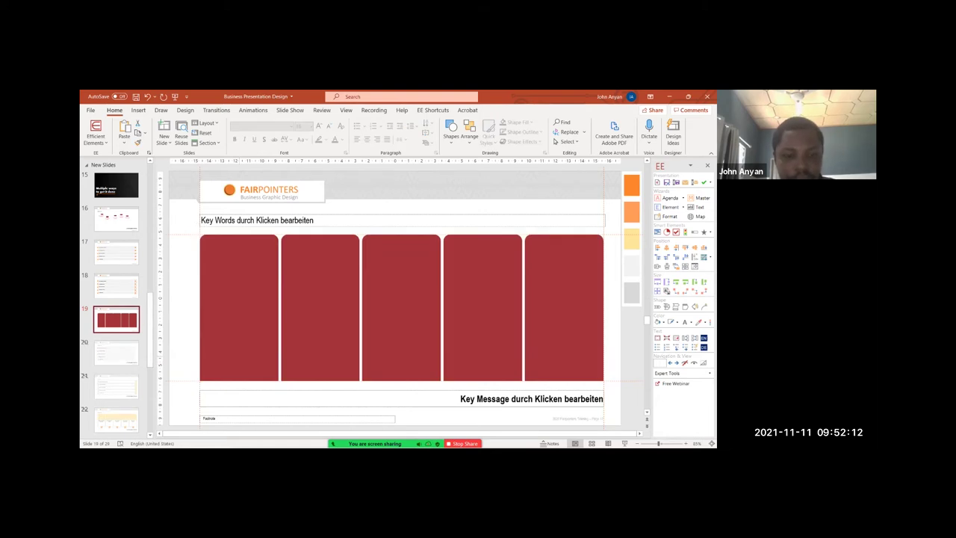
pyautogui.hotkey('ctrl', 'v')
pyautogui.press('Escape')
# - Place the numbered circles 1 to 5 in order on the bottom edges of the five red panels
pyautogui.moveTo(199, 246); pyautogui.dragTo(235, 377)
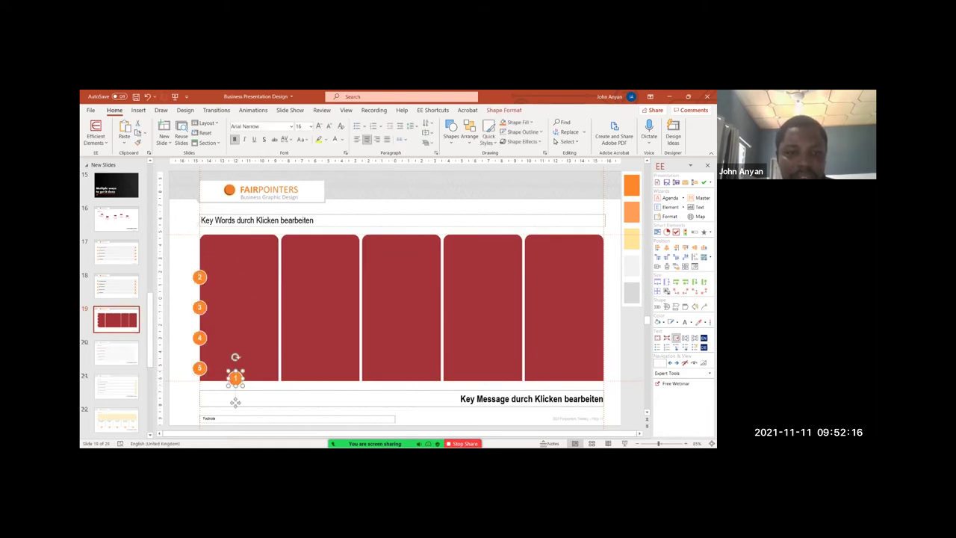
pyautogui.moveTo(234, 402); pyautogui.dragTo(236, 404)
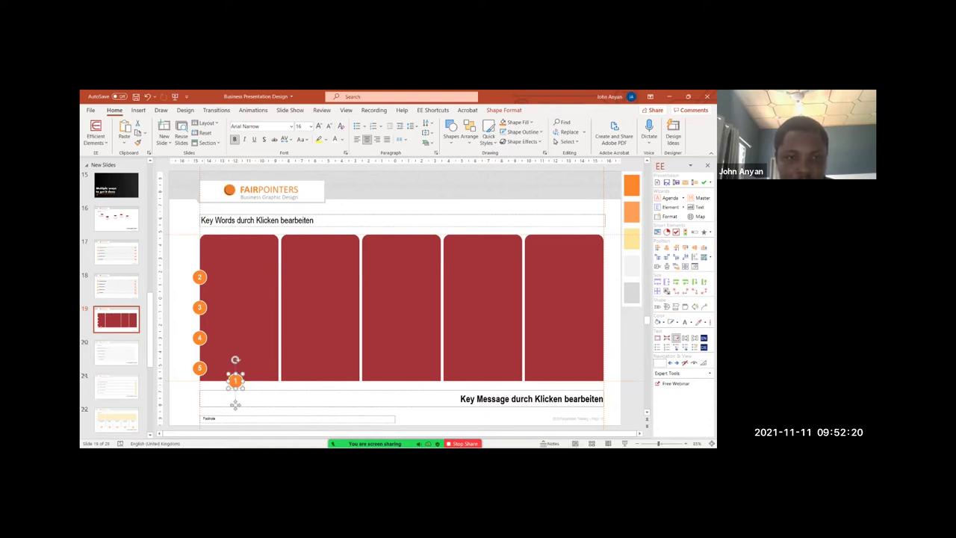
pyautogui.click(199, 277)
pyautogui.moveTo(200, 277); pyautogui.dragTo(324, 381)
pyautogui.moveTo(200, 307); pyautogui.dragTo(398, 380)
pyautogui.moveTo(200, 338); pyautogui.dragTo(470, 379)
pyautogui.moveTo(200, 367); pyautogui.dragTo(558, 379)
# - Centre circles 5, 4 and 3 horizontally on their respective red panels
pyautogui.keyDown('shift'); pyautogui.click(570, 348); pyautogui.keyUp('shift')
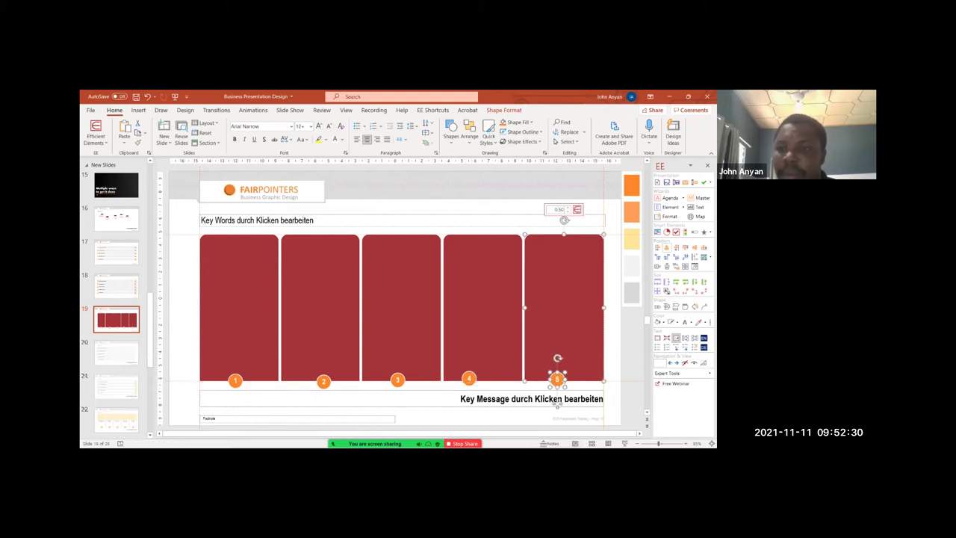
pyautogui.click(469, 379)
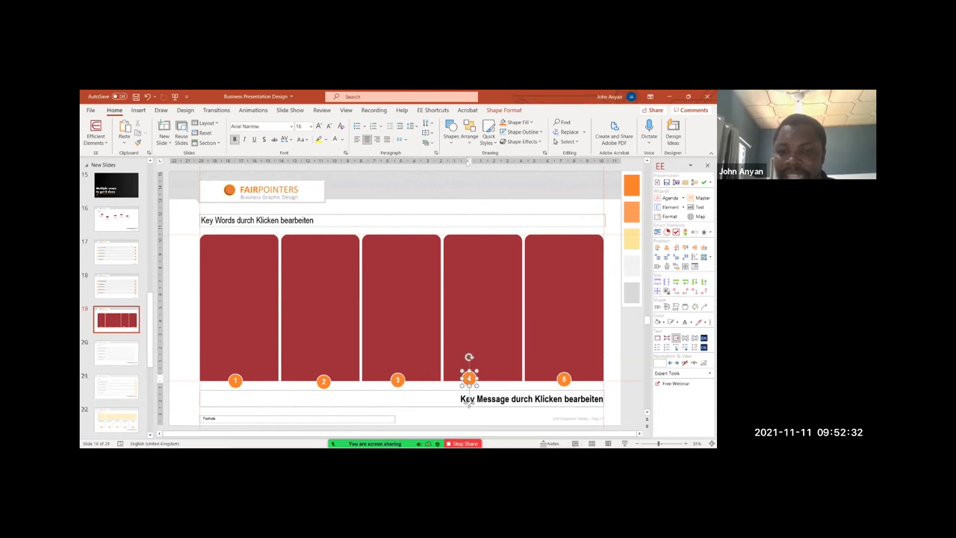
pyautogui.scroll(4, 469, 378)
pyautogui.scroll(-4, 404, 385)
pyautogui.keyDown('shift'); pyautogui.click(441, 363); pyautogui.keyUp('shift')
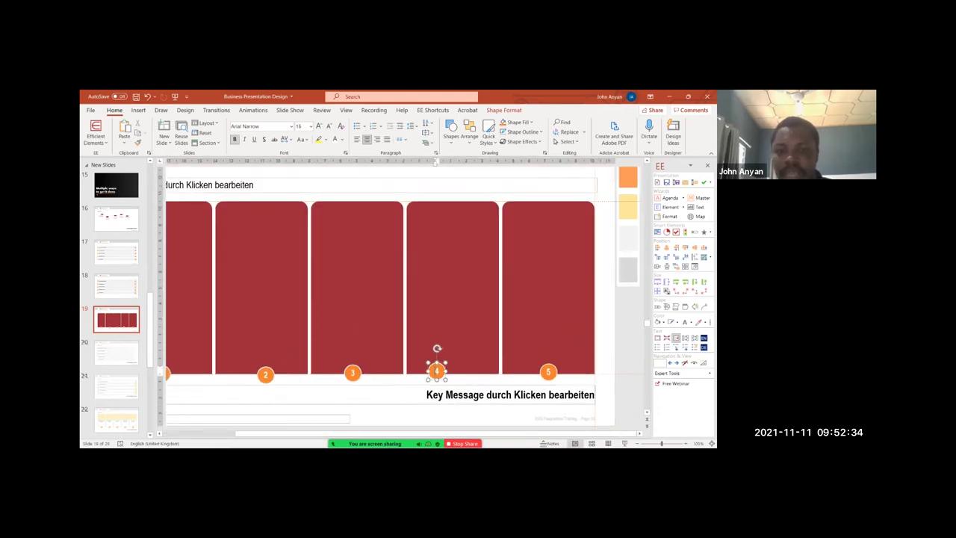
pyautogui.click(667, 247)
pyautogui.click(352, 373)
pyautogui.keyDown('shift'); pyautogui.click(351, 359); pyautogui.keyUp('shift')
pyautogui.hotkey('ctrl', 'alt', 'shift', 'c')
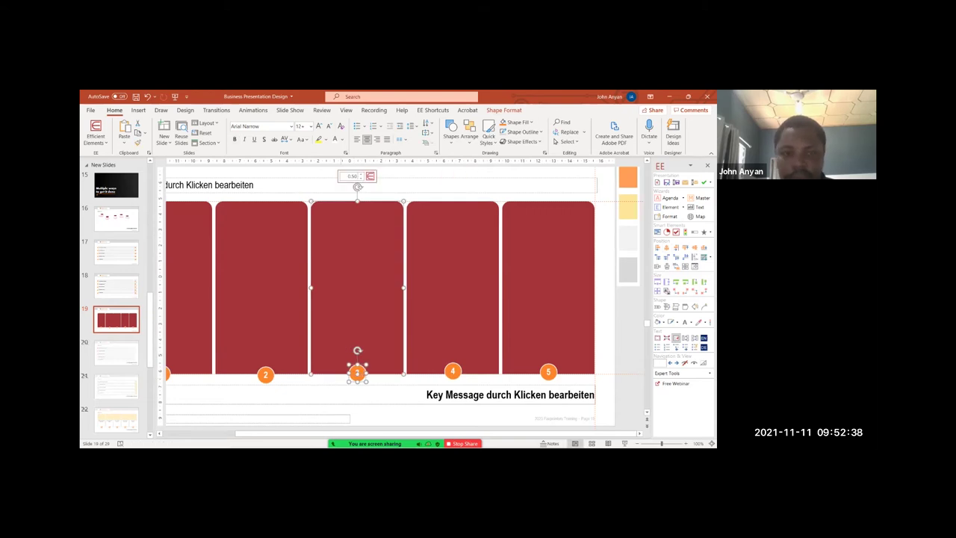
# - Centre circles 2 and 1 horizontally on the second and first red panels
pyautogui.click(262, 351)
pyautogui.keyDown('shift'); pyautogui.click(266, 374); pyautogui.keyUp('shift')
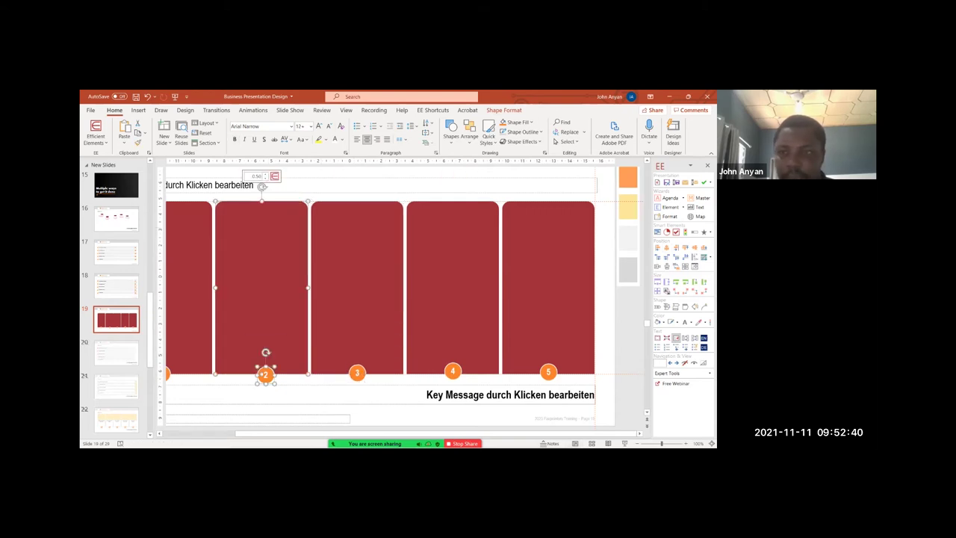
pyautogui.click(667, 247)
pyautogui.scroll(-2, 406, 298)
pyautogui.click(264, 371)
pyautogui.keyDown('shift'); pyautogui.click(264, 356); pyautogui.keyUp('shift')
pyautogui.hotkey('ctrl', 'alt', 'shift', 'c')
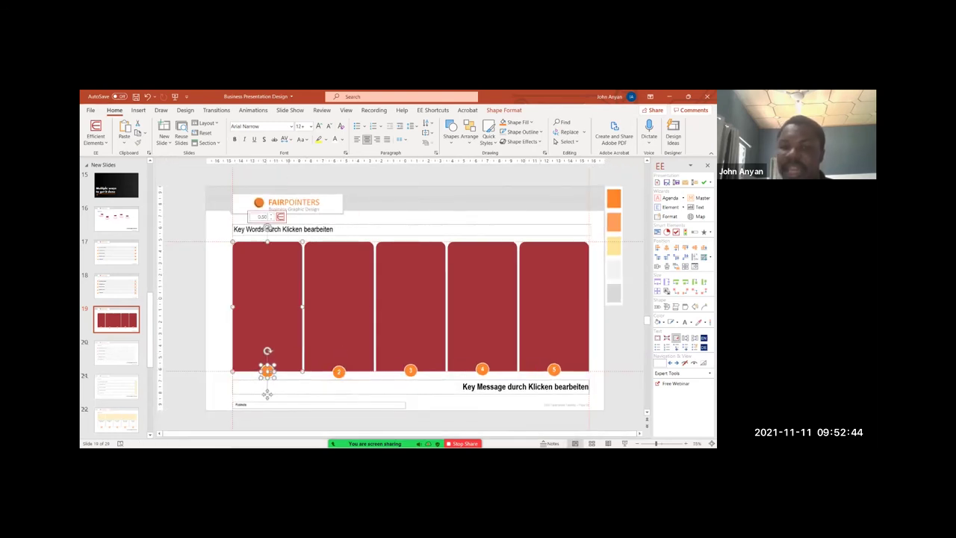
pyautogui.click(267, 398)
# - Fill all five panels with light grey
pyautogui.click(267, 344)
pyautogui.keyDown('shift'); pyautogui.click(340, 343); pyautogui.keyUp('shift')
pyautogui.keyDown('shift'); pyautogui.click(411, 344); pyautogui.keyUp('shift')
pyautogui.keyDown('shift'); pyautogui.click(483, 344); pyautogui.keyUp('shift')
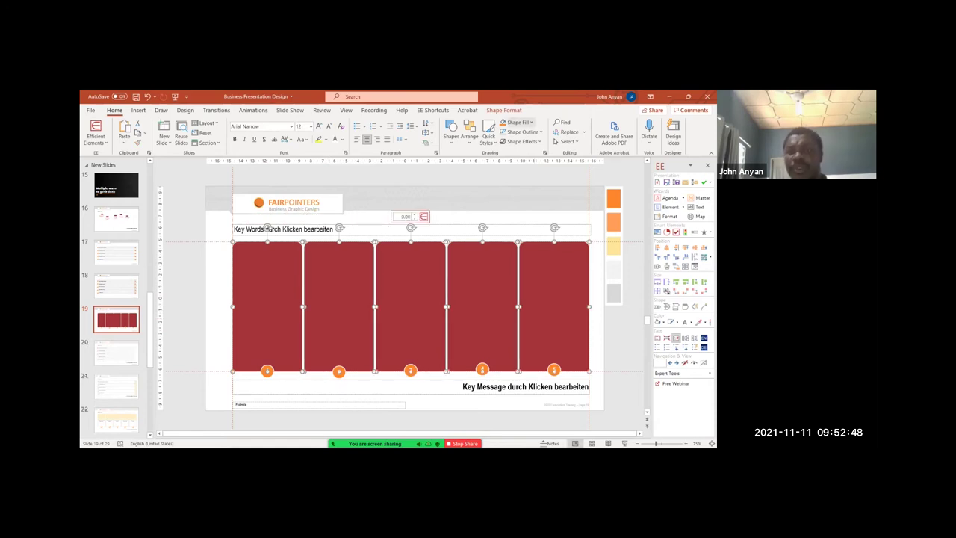
pyautogui.click(521, 121)
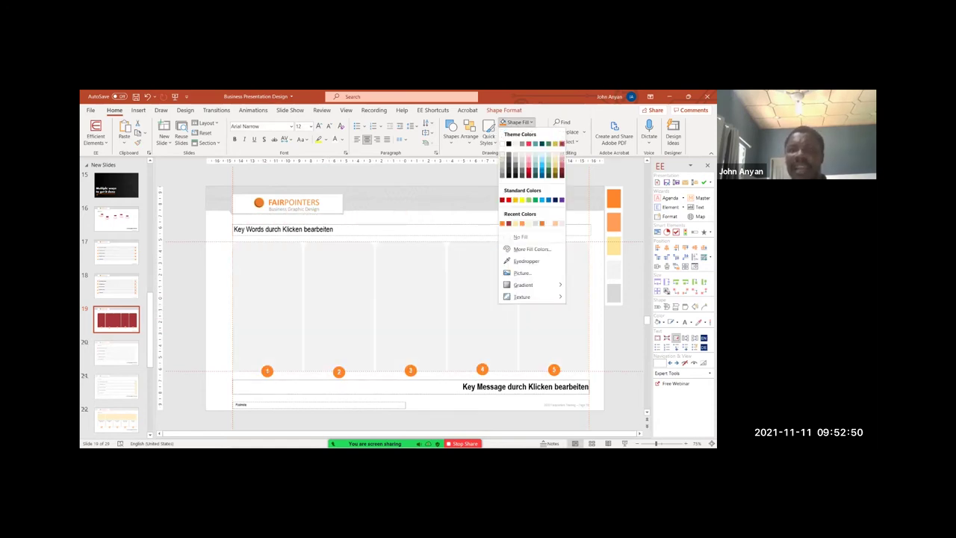
pyautogui.click(502, 154)
pyautogui.click(502, 200)
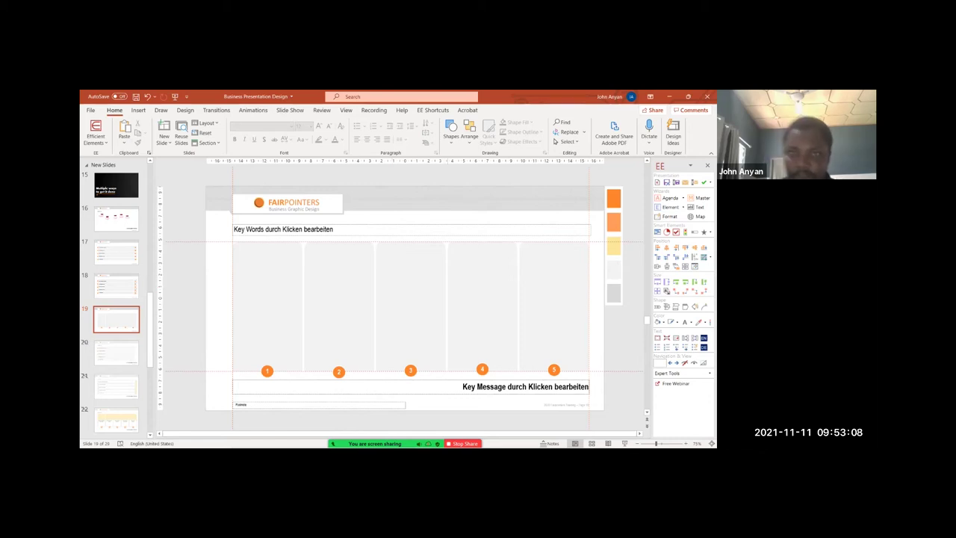
# - Draw a thin rectangle about 31.9 cm wide and 0.5 cm high across the upper part of all five grey panels
pyautogui.click(452, 133)
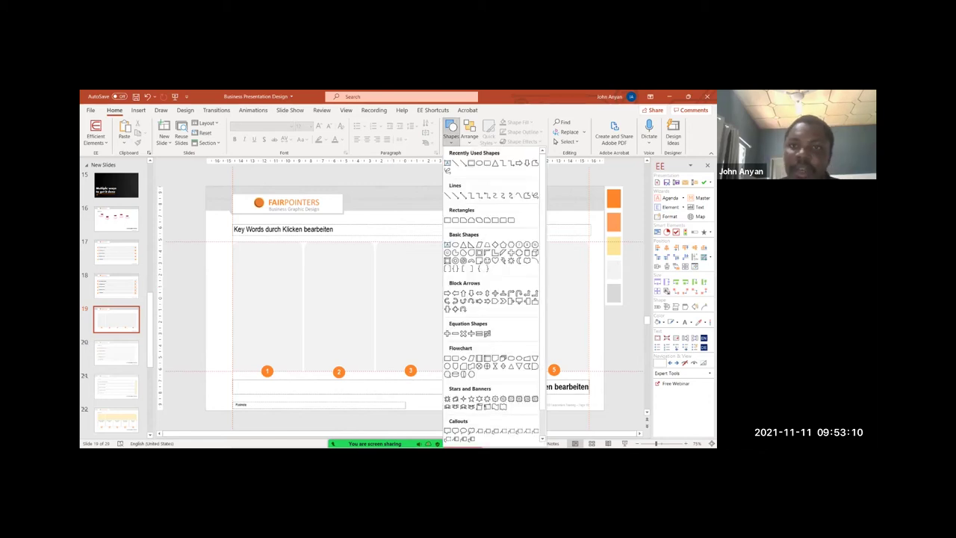
pyautogui.click(471, 163)
pyautogui.moveTo(221, 288); pyautogui.dragTo(597, 292)
pyautogui.moveTo(479, 289)
pyautogui.mouseDown()
pyautogui.moveTo(431, 312)
pyautogui.moveTo(516, 260)
pyautogui.moveTo(489, 284)
pyautogui.mouseUp()
pyautogui.moveTo(420, 284); pyautogui.dragTo(410, 288)
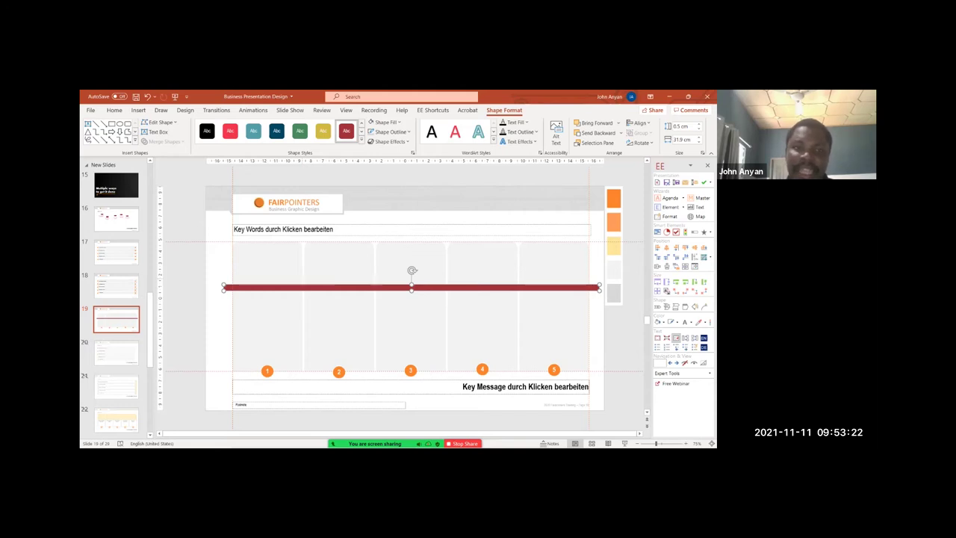
# - Split the five grey panels along the thin horizontal bar with the Fragment shape merge
pyautogui.click(268, 322)
pyautogui.keyDown('shift'); pyautogui.click(339, 321); pyautogui.keyUp('shift')
pyautogui.keyDown('shift'); pyautogui.click(410, 321); pyautogui.keyUp('shift')
pyautogui.keyDown('shift'); pyautogui.click(482, 321); pyautogui.keyUp('shift')
pyautogui.keyDown('shift'); pyautogui.click(554, 321); pyautogui.keyUp('shift')
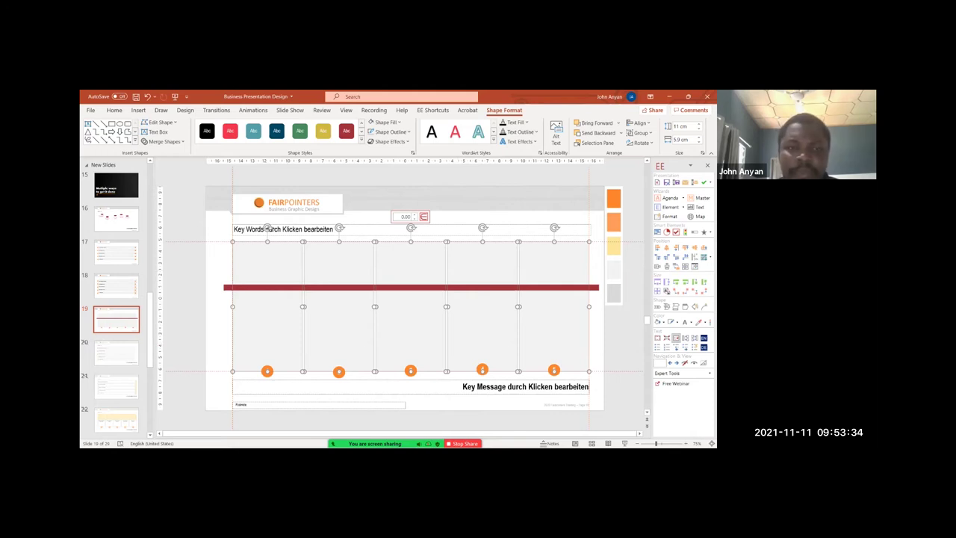
pyautogui.keyDown('shift'); pyautogui.click(411, 287); pyautogui.keyUp('shift')
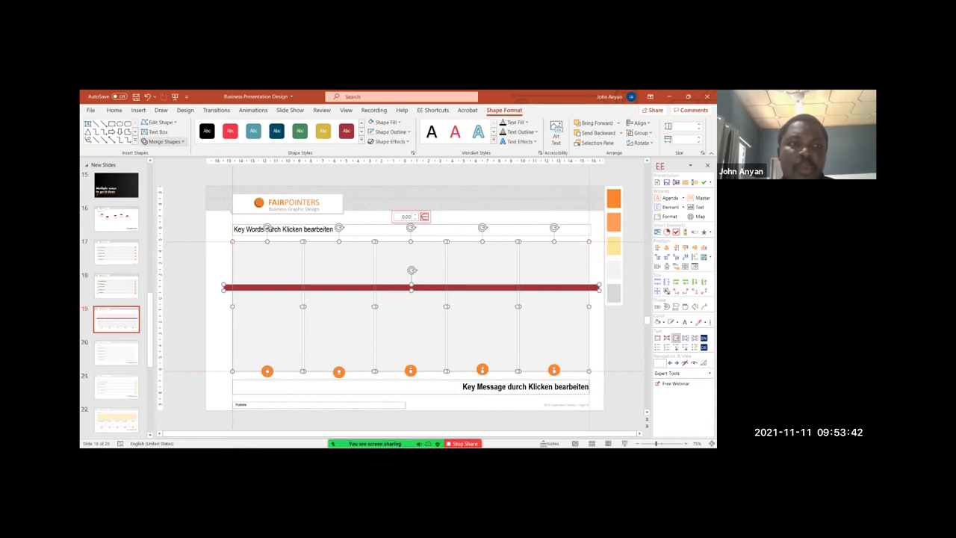
pyautogui.click(164, 141)
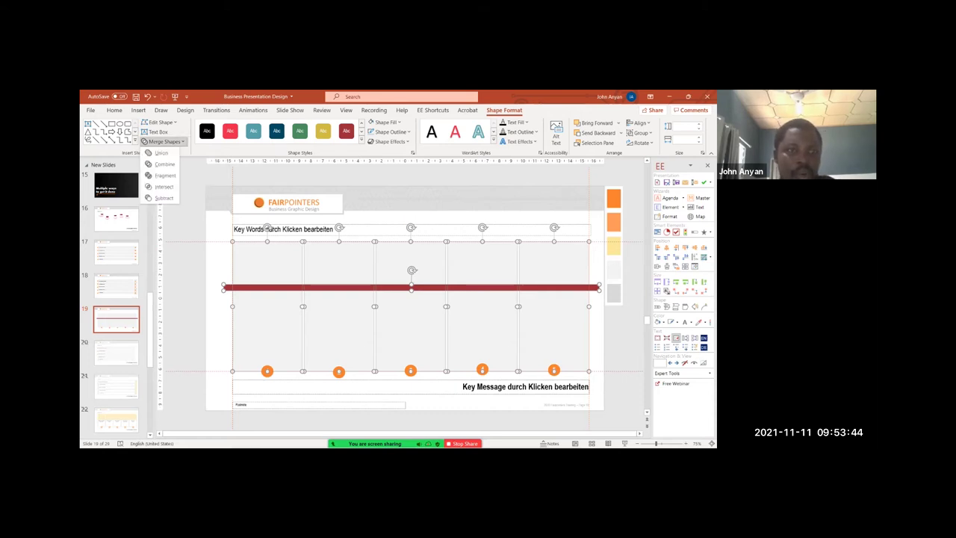
pyautogui.click(165, 174)
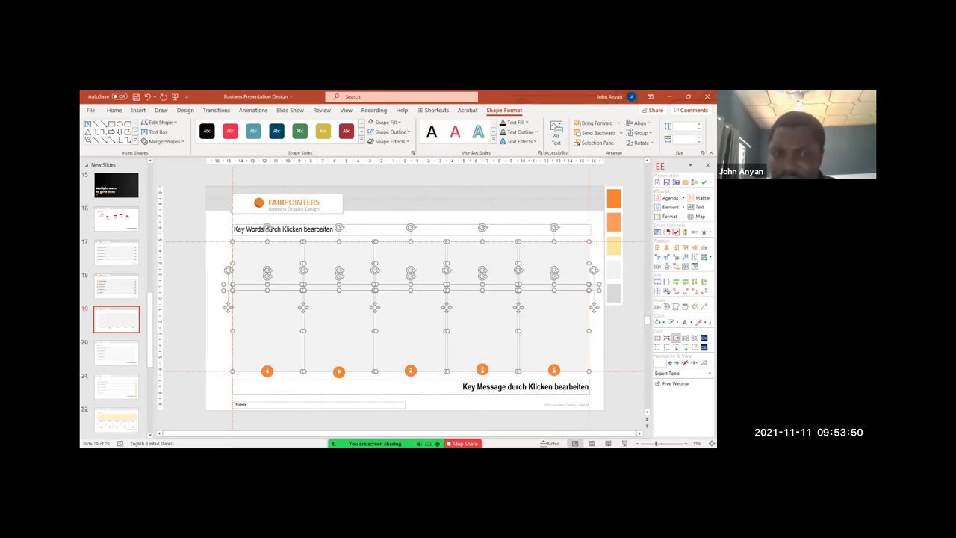
# - Remove the thin bar fragments, keeping the upper and lower pieces of the five grey panels
pyautogui.keyDown('shift'); pyautogui.click(267, 258); pyautogui.keyUp('shift')
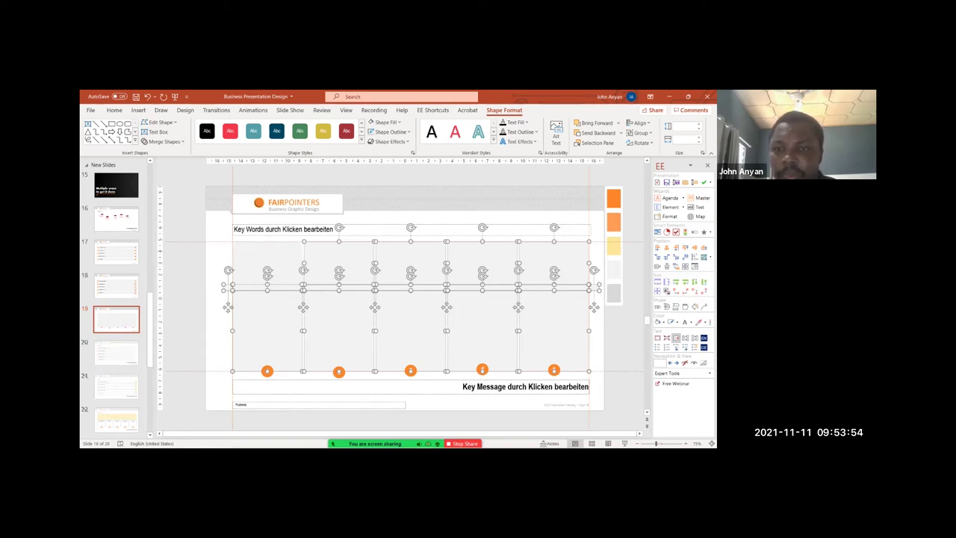
pyautogui.keyDown('shift'); pyautogui.click(339, 257); pyautogui.keyUp('shift')
pyautogui.keyDown('shift'); pyautogui.click(410, 258); pyautogui.keyUp('shift')
pyautogui.keyDown('shift'); pyautogui.click(483, 258); pyautogui.keyUp('shift')
pyautogui.keyDown('shift'); pyautogui.click(555, 257); pyautogui.keyUp('shift')
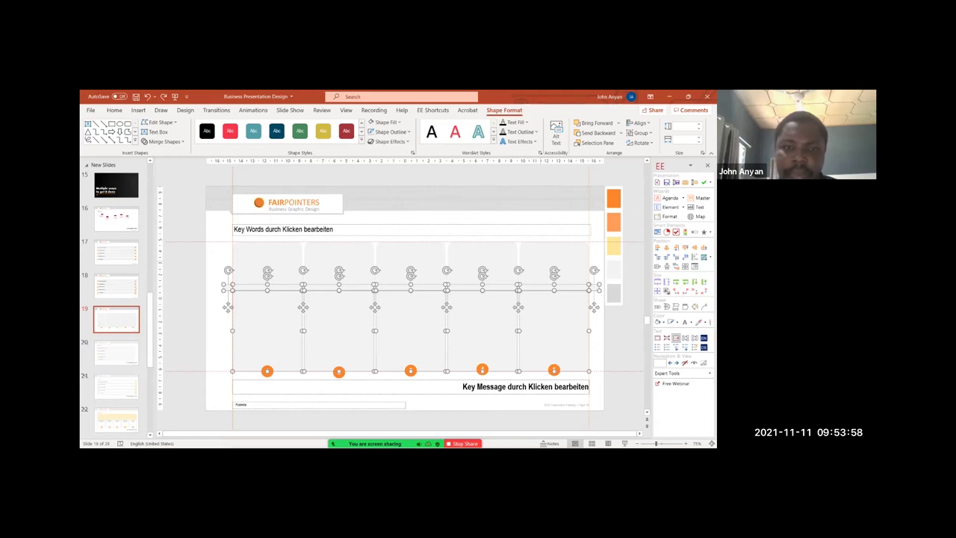
pyautogui.press('Escape')
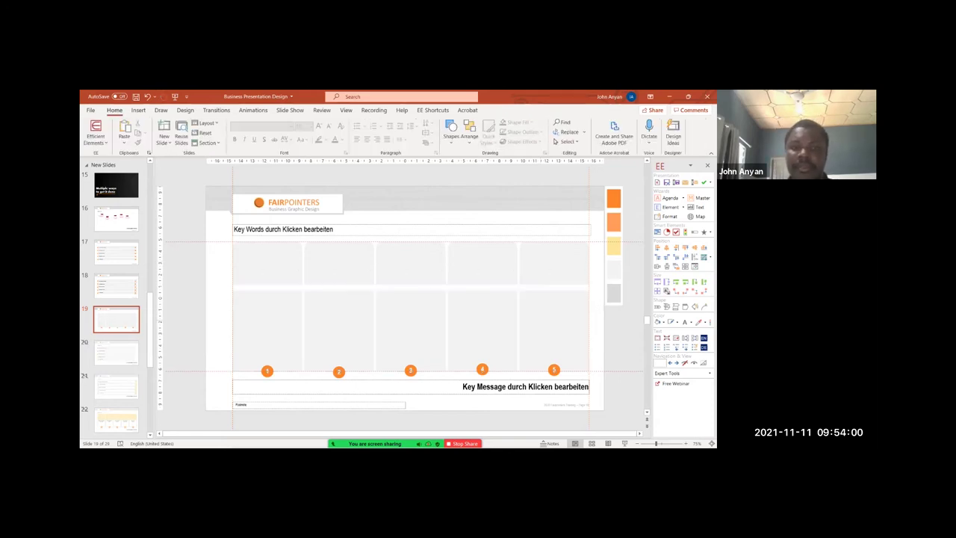
# - Extend the five lower panel pieces upward to a height of about 7.2 cm, leaving a narrow gap below the upper pieces
pyautogui.click(267, 331)
pyautogui.keyDown('shift'); pyautogui.click(339, 331); pyautogui.keyUp('shift')
pyautogui.keyDown('shift'); pyautogui.click(411, 330); pyautogui.keyUp('shift')
pyautogui.keyDown('shift'); pyautogui.click(483, 331); pyautogui.keyUp('shift')
pyautogui.keyDown('shift'); pyautogui.click(555, 331); pyautogui.keyUp('shift')
pyautogui.moveTo(554, 291); pyautogui.dragTo(554, 287)
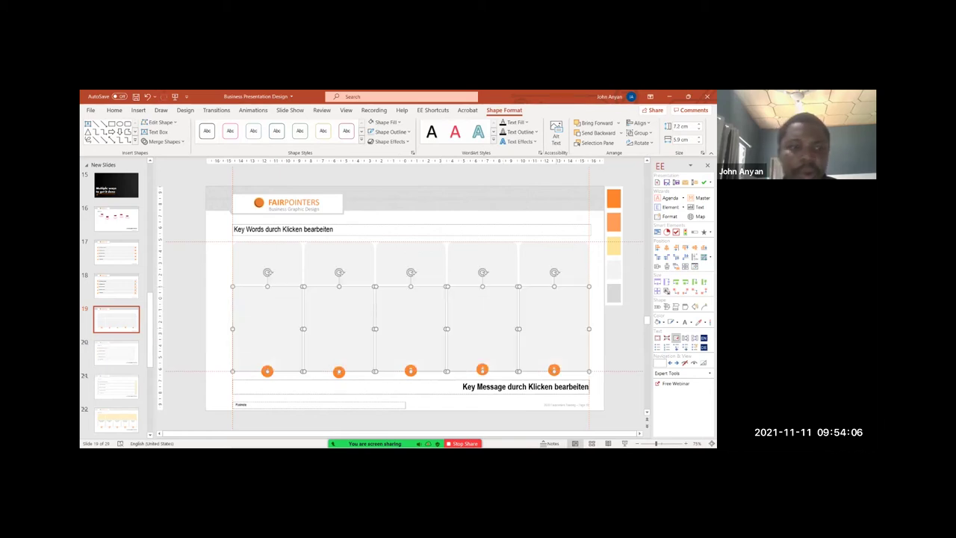
# - Fill the five upper panel pieces with the light yellow sampled by Eyedropper from the colour palette beside the slide
pyautogui.click(268, 262)
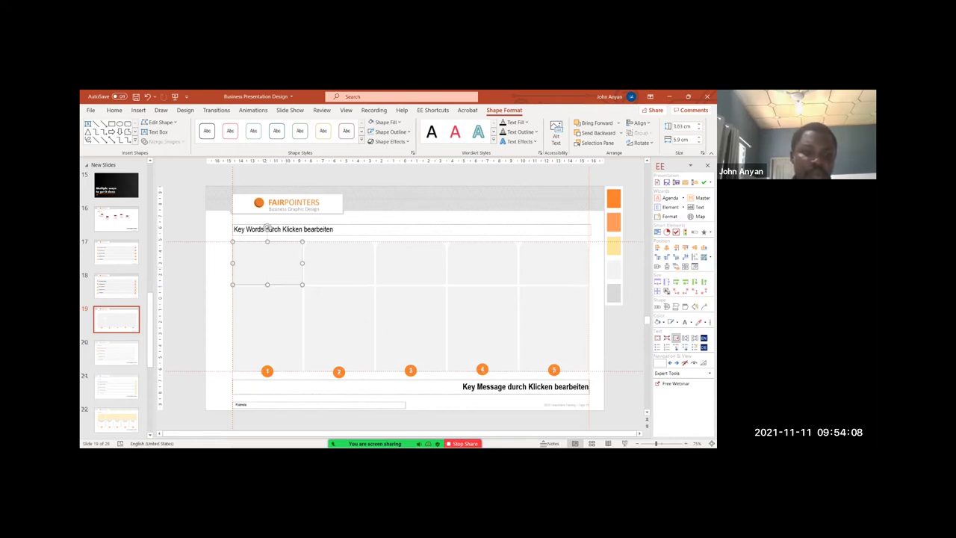
pyautogui.keyDown('shift'); pyautogui.click(339, 263); pyautogui.keyUp('shift')
pyautogui.keyDown('shift'); pyautogui.click(483, 263); pyautogui.keyUp('shift')
pyautogui.keyDown('shift'); pyautogui.click(411, 263); pyautogui.keyUp('shift')
pyautogui.keyDown('shift'); pyautogui.click(554, 263); pyautogui.keyUp('shift')
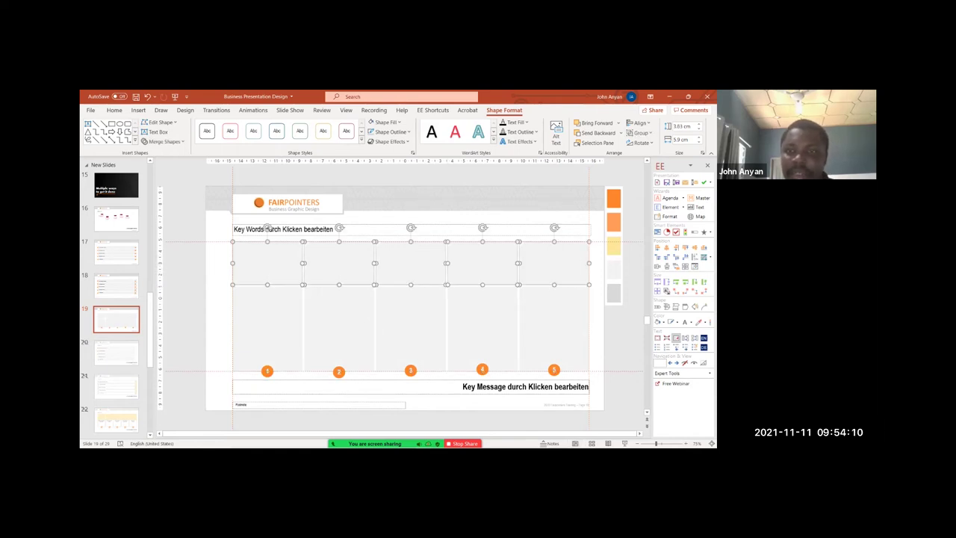
pyautogui.click(400, 122)
pyautogui.click(385, 262)
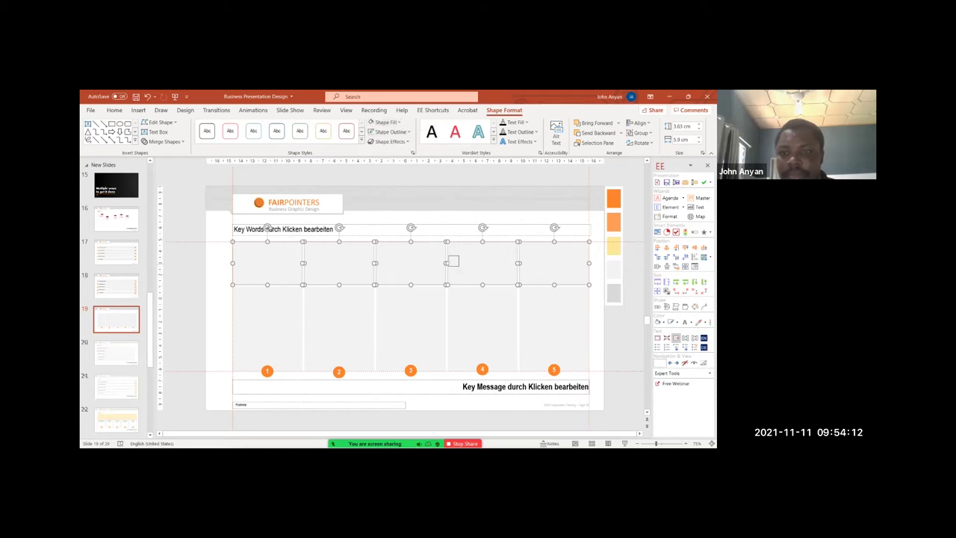
pyautogui.click(617, 248)
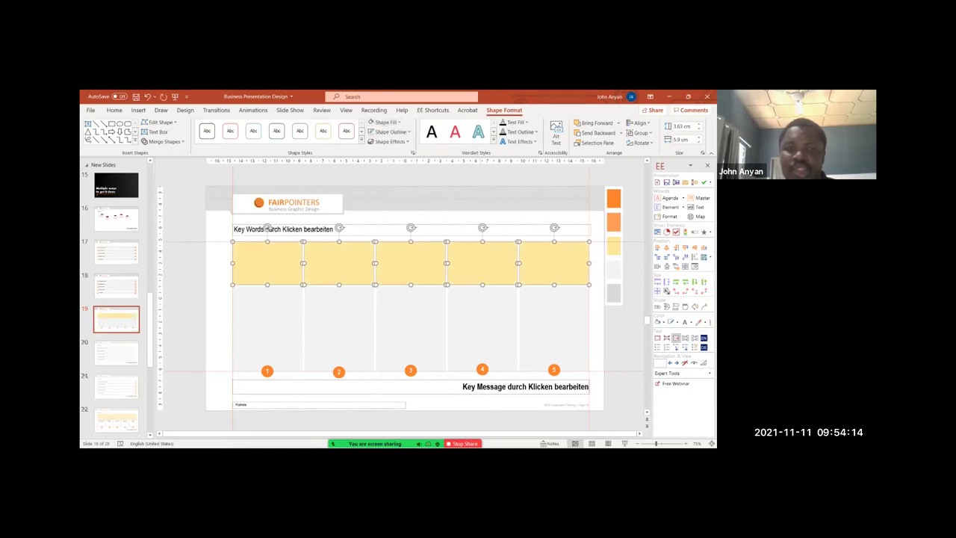
# - Fill the five lower panel pieces white and give them a thin light grey outline
pyautogui.click(267, 329)
pyautogui.keyDown('shift'); pyautogui.click(339, 328); pyautogui.keyUp('shift')
pyautogui.keyDown('shift'); pyautogui.click(411, 328); pyautogui.keyUp('shift')
pyautogui.keyDown('shift'); pyautogui.click(482, 329); pyautogui.keyUp('shift')
pyautogui.keyDown('shift'); pyautogui.click(554, 328); pyautogui.keyUp('shift')
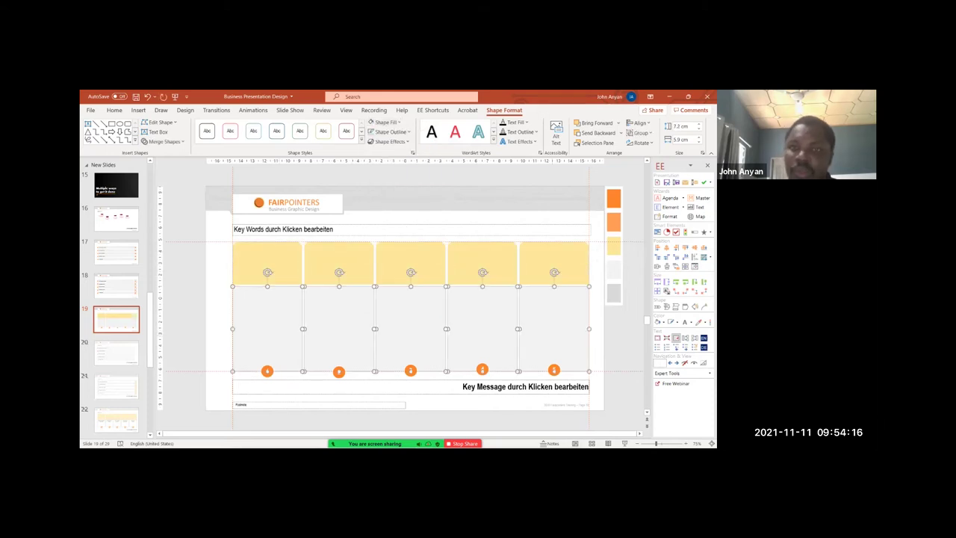
pyautogui.click(389, 131)
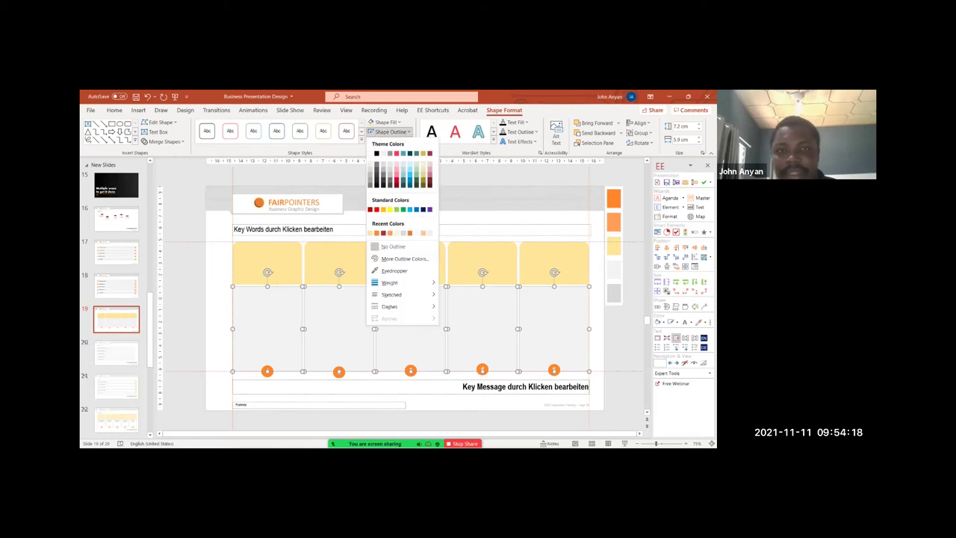
pyautogui.click(394, 247)
pyautogui.click(389, 131)
pyautogui.click(385, 122)
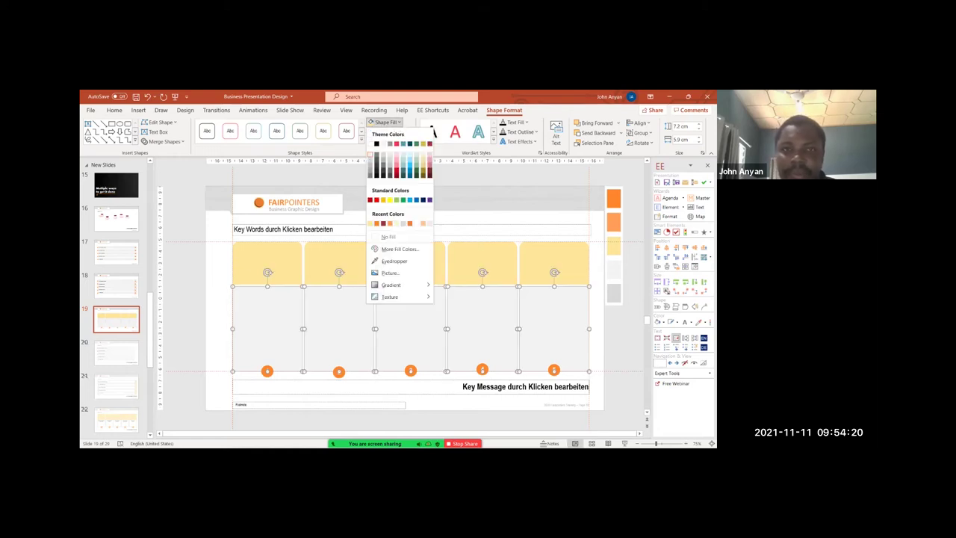
pyautogui.click(370, 143)
pyautogui.click(433, 200)
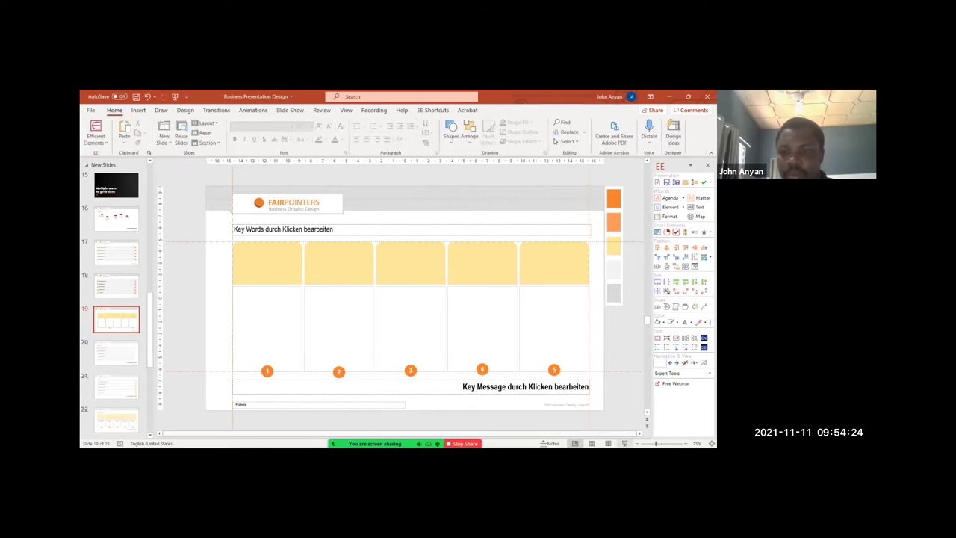
# - Preview the five-panel slide and the neighbouring key word slides in slide show mode, and return to editing
pyautogui.click(624, 443)
pyautogui.press('Right')
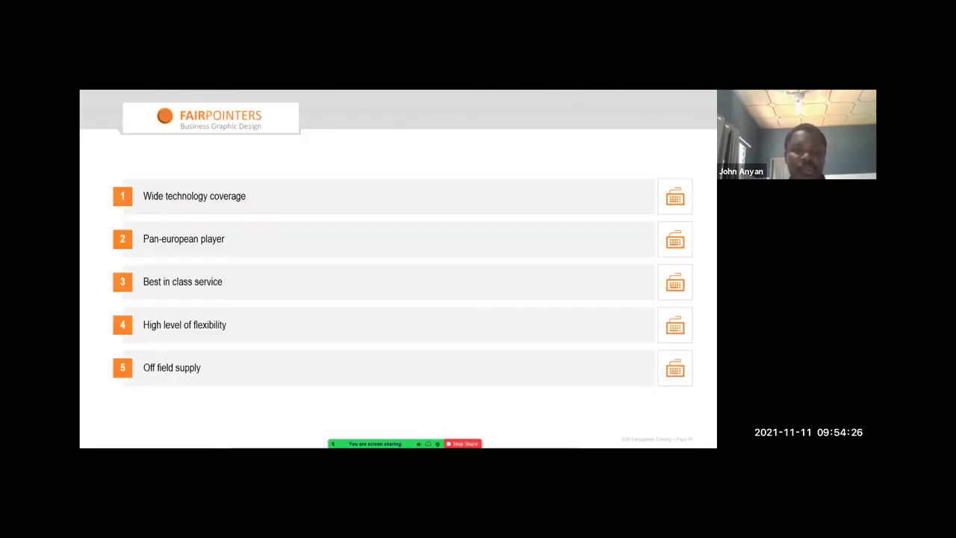
pyautogui.press('Right')
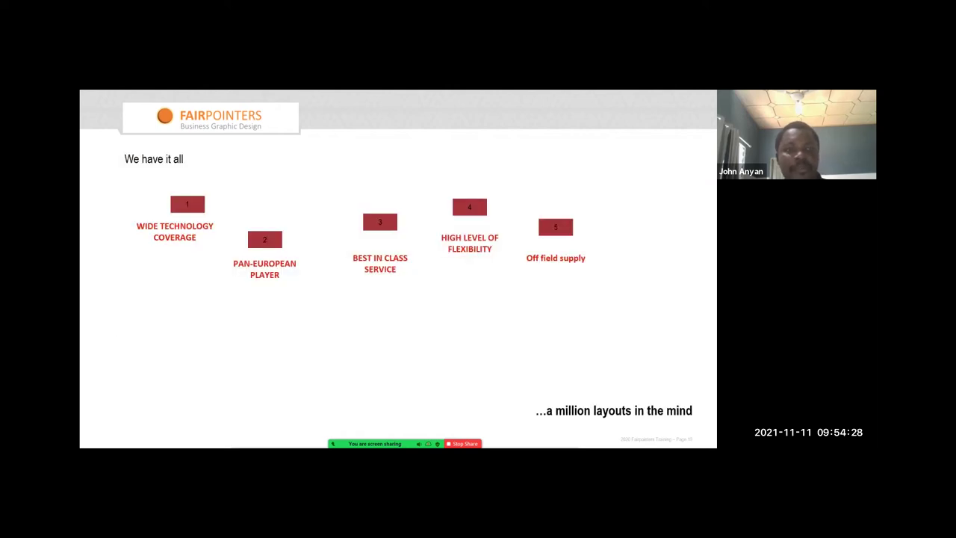
pyautogui.press('Left')
pyautogui.press('Left')
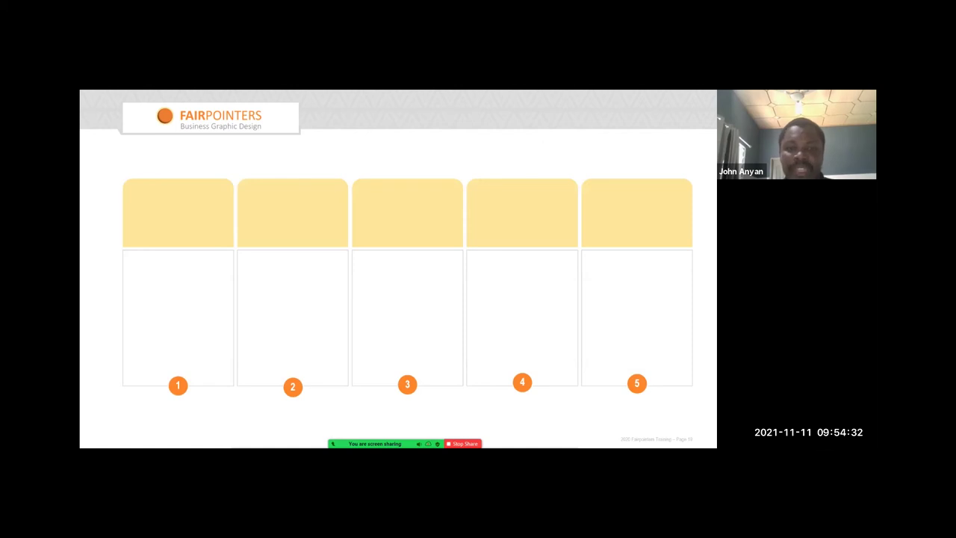
pyautogui.press('Escape')
# - Copy the five grey key word bars from slide 17 and paste them onto the five-panel slide 19
pyautogui.press('Up')
pyautogui.press('Up')
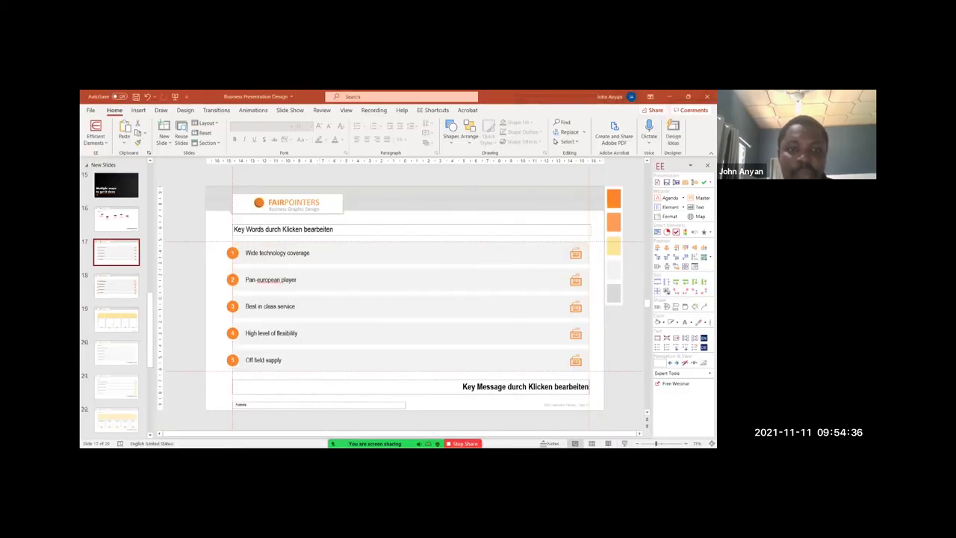
pyautogui.click(411, 253)
pyautogui.keyDown('shift'); pyautogui.click(411, 280); pyautogui.keyUp('shift')
pyautogui.keyDown('shift'); pyautogui.click(411, 307); pyautogui.keyUp('shift')
pyautogui.keyDown('shift'); pyautogui.click(411, 334); pyautogui.keyUp('shift')
pyautogui.keyDown('shift'); pyautogui.click(411, 360); pyautogui.keyUp('shift')
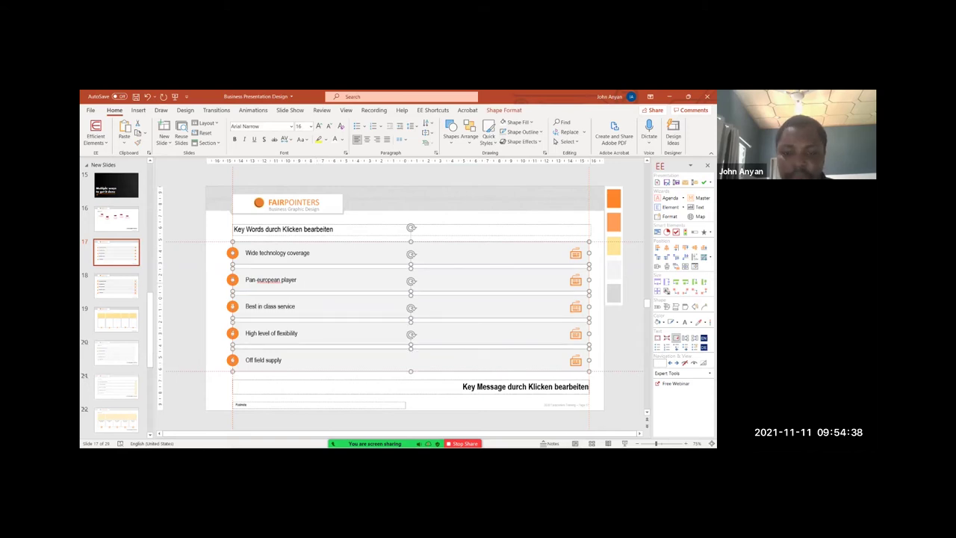
pyautogui.hotkey('ctrl', 'c')
pyautogui.press('Down')
pyautogui.press('Down')
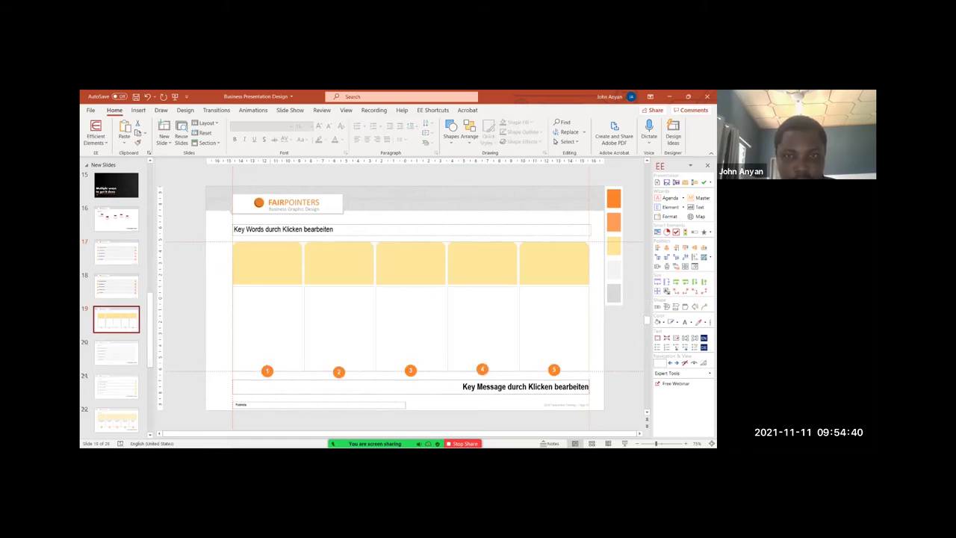
pyautogui.hotkey('ctrl', 'v')
# - Narrow the five pasted key word bars and move them out beside the slide's left edge, clear of the panels
pyautogui.moveTo(590, 371); pyautogui.dragTo(322, 371)
pyautogui.moveTo(277, 293); pyautogui.dragTo(187, 293)
pyautogui.scroll(-1, 188, 292)
pyautogui.click(198, 400)
pyautogui.press('Left')
pyautogui.press('Left')
pyautogui.press('Left')
pyautogui.press('Left')
# - Copy the text "Wide technology coverage" from its bar into the first white panel as text only
pyautogui.click(229, 263)
pyautogui.hotkey('ctrl', 'a')
pyautogui.hotkey('ctrl', 'c')
pyautogui.rightClick(288, 328)
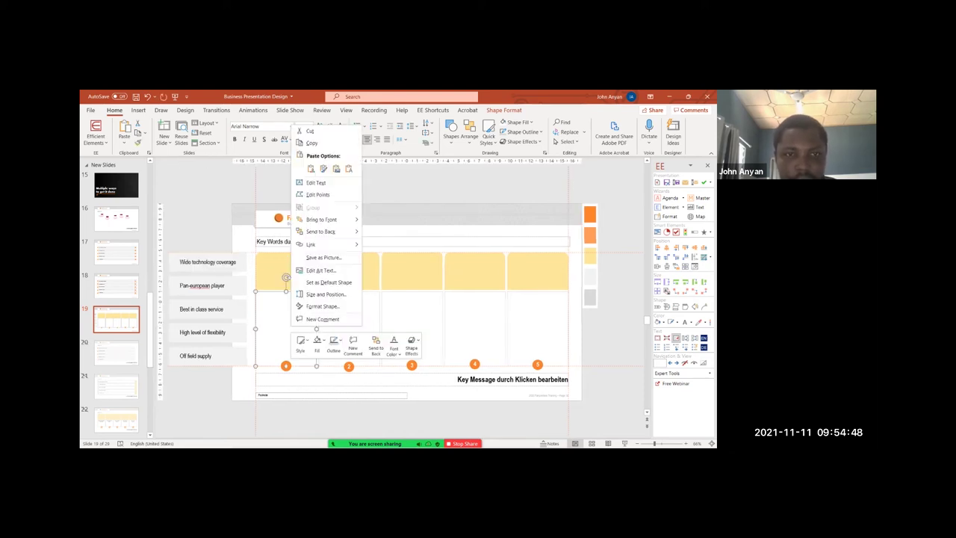
pyautogui.click(349, 168)
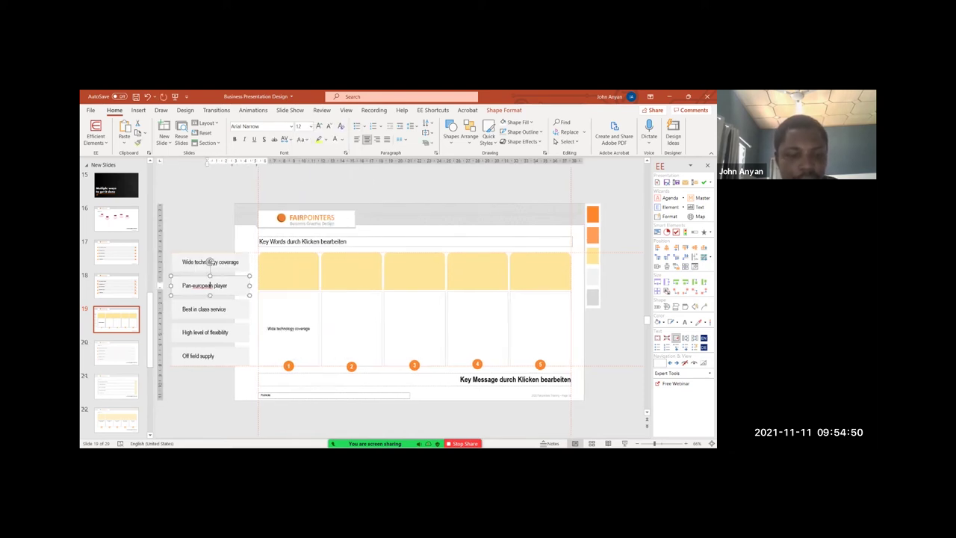
# - Copy "Pan-european player" into the second white panel and "Best in class service" into the third as text only
pyautogui.rightClick(367, 309)
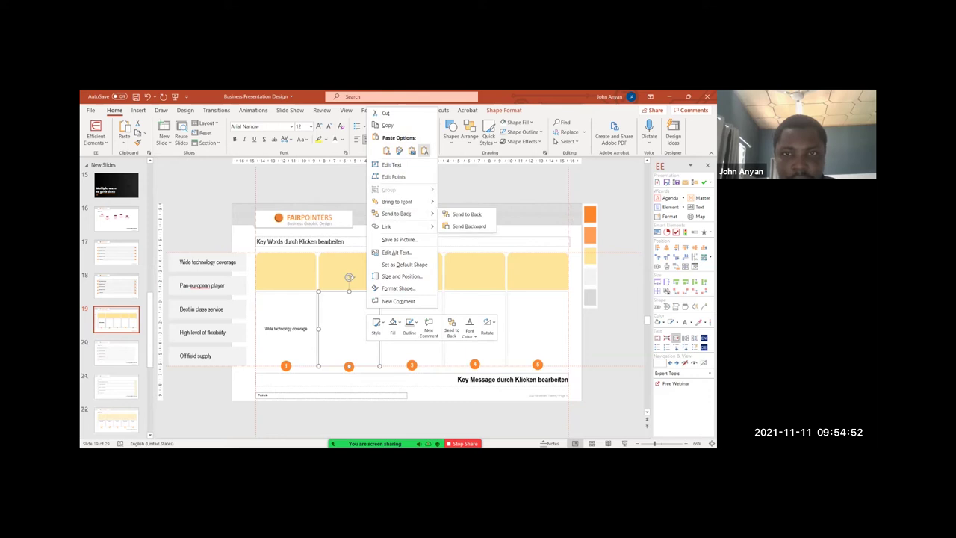
pyautogui.click(424, 150)
pyautogui.click(408, 310)
pyautogui.rightClick(407, 310)
pyautogui.click(462, 151)
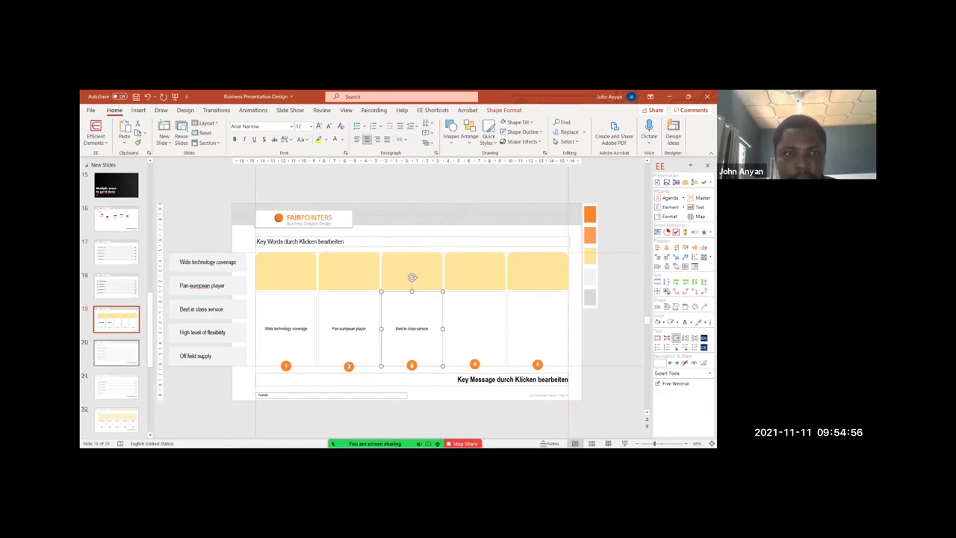
# - Copy "High level of flexibility" into the fourth white panel and "Off field supply" into the fifth as text only
pyautogui.click(206, 332)
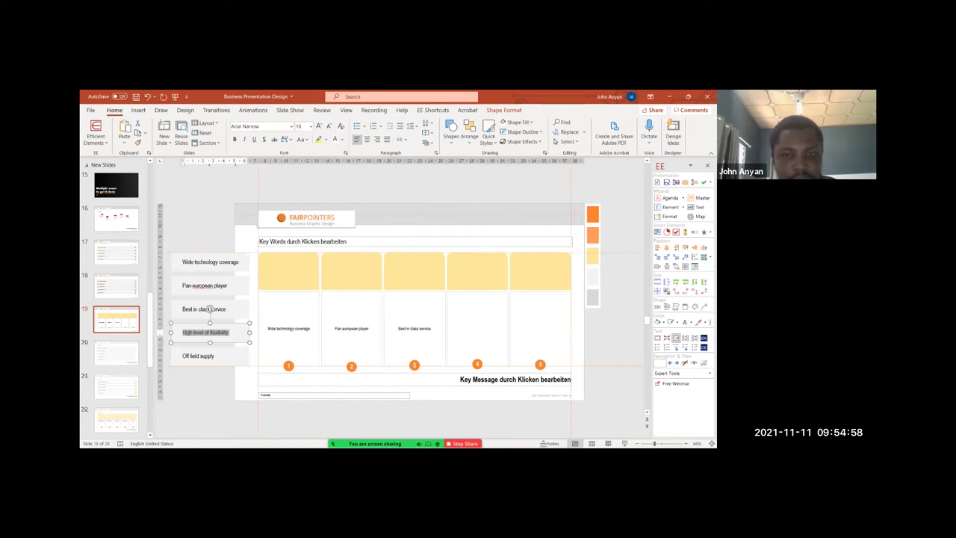
pyautogui.click(475, 321)
pyautogui.rightClick(475, 321)
pyautogui.click(493, 161)
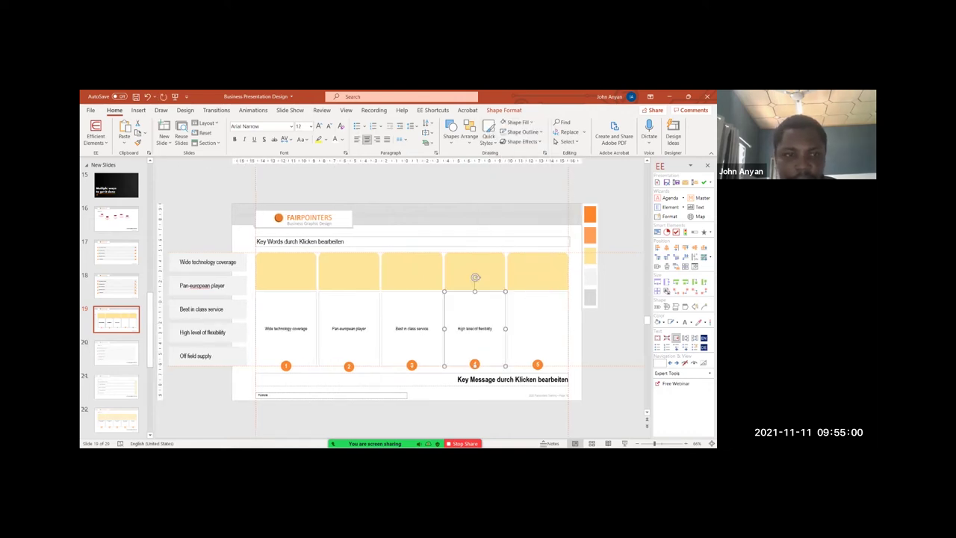
pyautogui.click(198, 357)
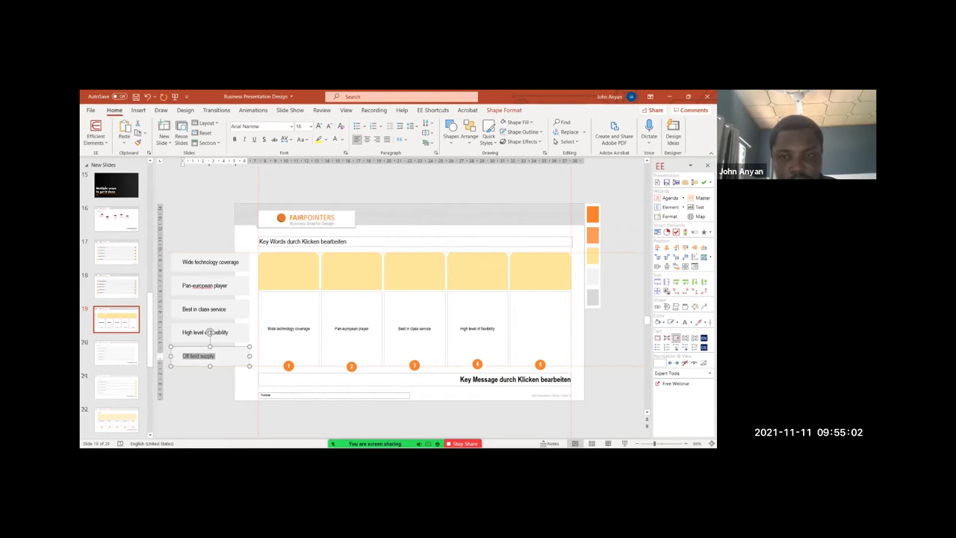
pyautogui.click(539, 327)
pyautogui.rightClick(539, 326)
pyautogui.click(600, 165)
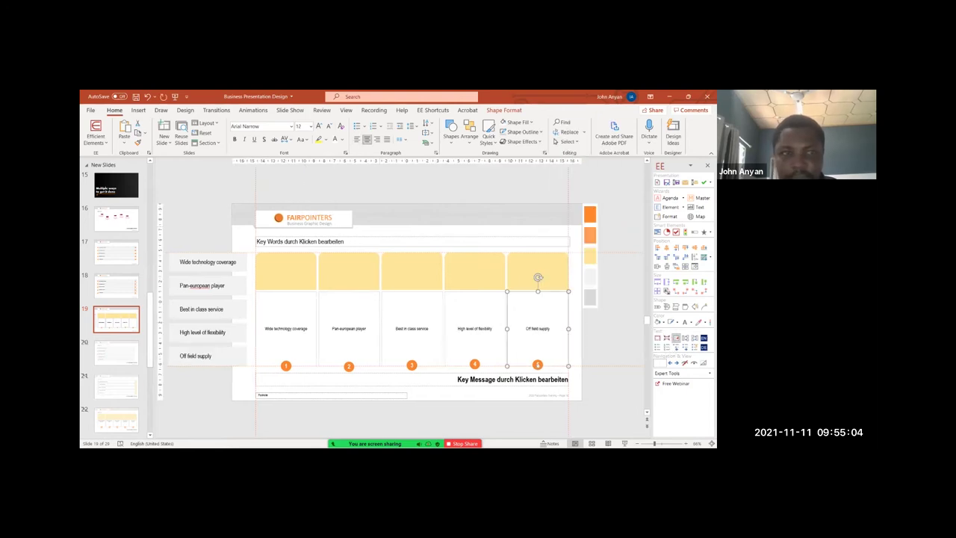
# - Delete the five key word bars placed beside the slide
pyautogui.click(206, 262)
pyautogui.keyDown('shift'); pyautogui.click(205, 286); pyautogui.keyUp('shift')
pyautogui.keyDown('shift'); pyautogui.click(205, 309); pyautogui.keyUp('shift')
pyautogui.keyDown('shift'); pyautogui.click(205, 333); pyautogui.keyUp('shift')
pyautogui.keyDown('shift'); pyautogui.click(206, 356); pyautogui.keyUp('shift')
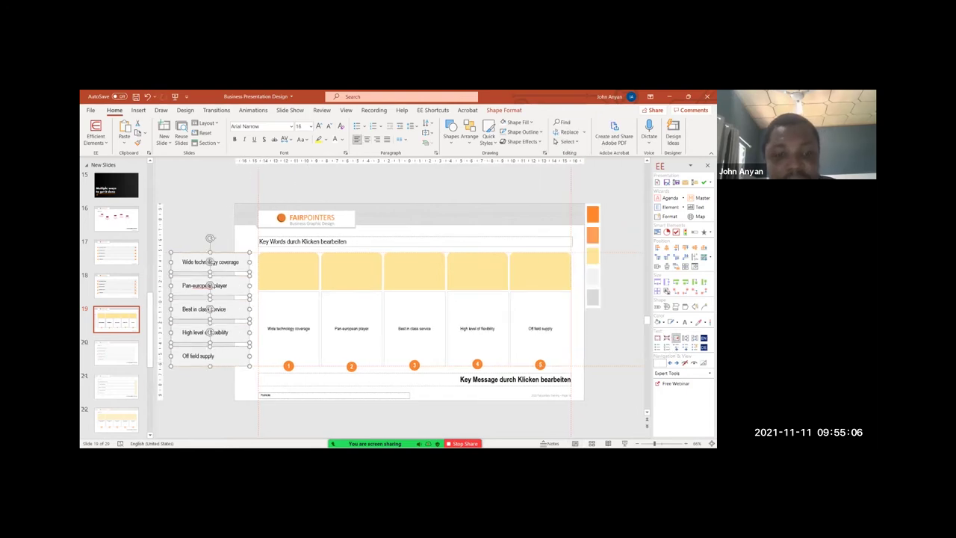
pyautogui.press('Delete')
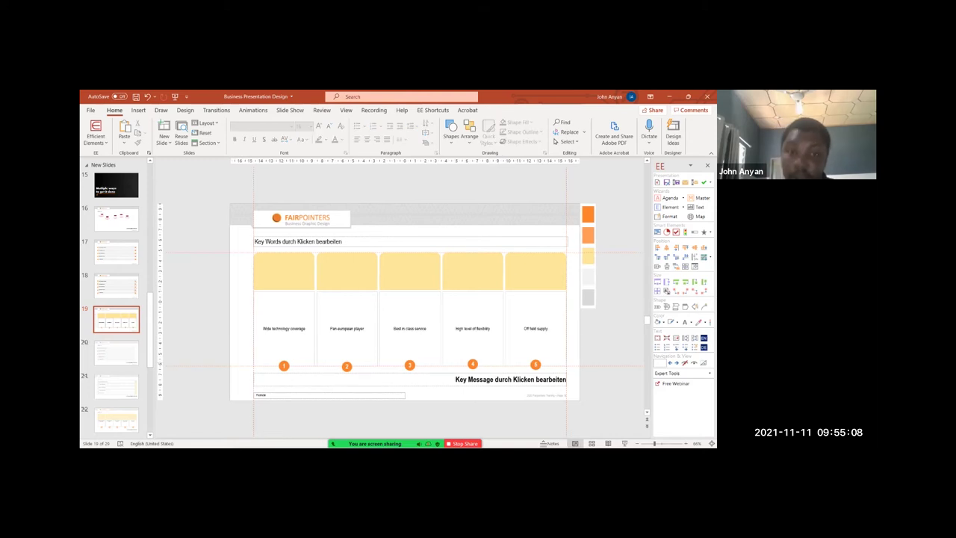
# - Enlarge the key word text in all five white panels to font size 24
pyautogui.click(284, 328)
pyautogui.keyDown('shift'); pyautogui.click(347, 328); pyautogui.keyUp('shift')
pyautogui.keyDown('shift'); pyautogui.click(410, 329); pyautogui.keyUp('shift')
pyautogui.keyDown('shift'); pyautogui.click(472, 328); pyautogui.keyUp('shift')
pyautogui.keyDown('shift'); pyautogui.click(535, 328); pyautogui.keyUp('shift')
pyautogui.click(319, 125)
pyautogui.click(319, 126)
pyautogui.click(319, 126)
pyautogui.click(319, 126)
pyautogui.click(319, 126)
pyautogui.click(319, 126)
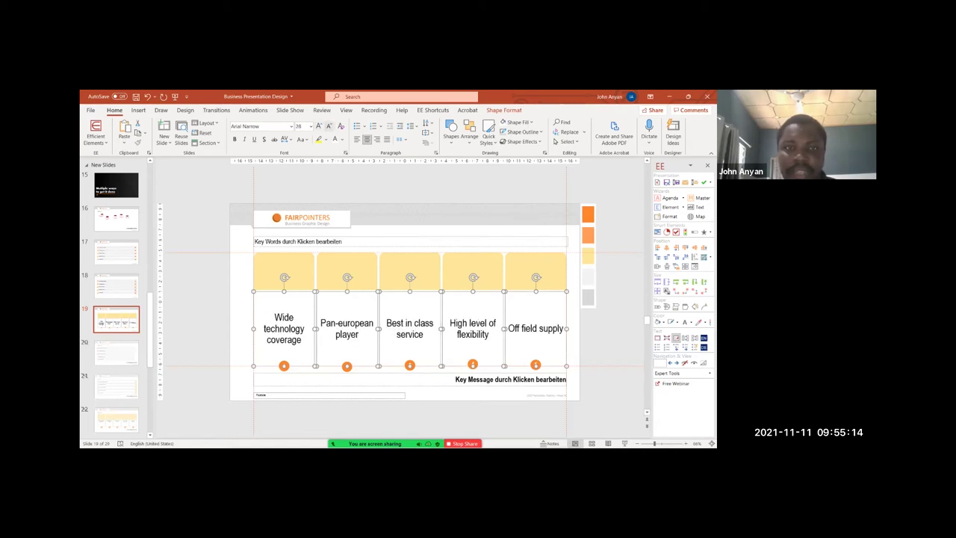
pyautogui.click(330, 125)
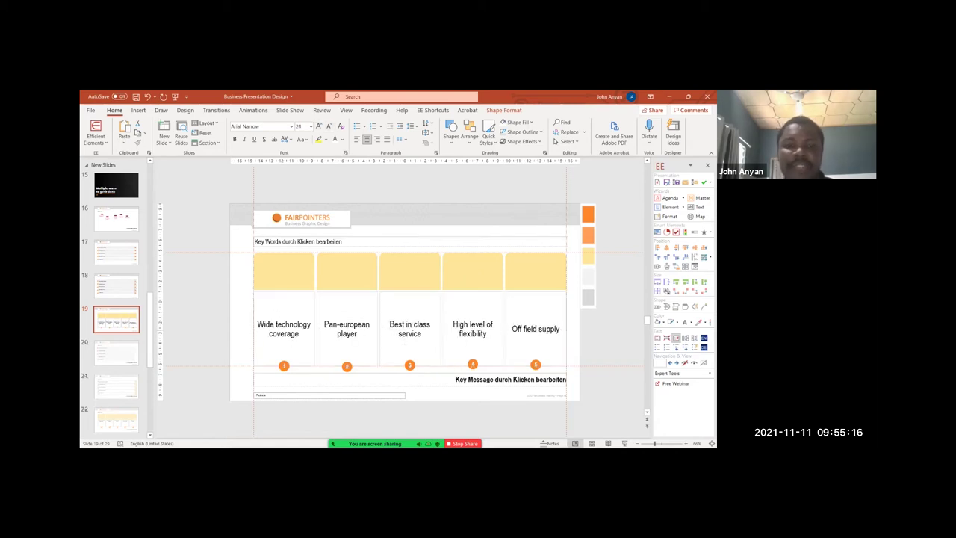
# - Break the fifth panel's text "Off field supply" into two lines before the word "supply"
pyautogui.click(281, 324)
pyautogui.click(346, 326)
pyautogui.click(410, 326)
pyautogui.click(473, 326)
pyautogui.click(538, 329)
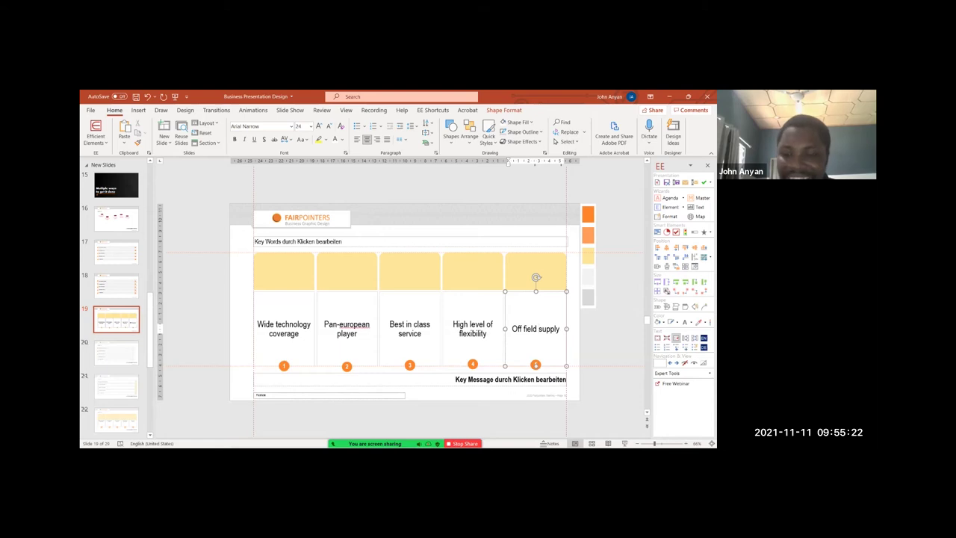
pyautogui.press('Return')
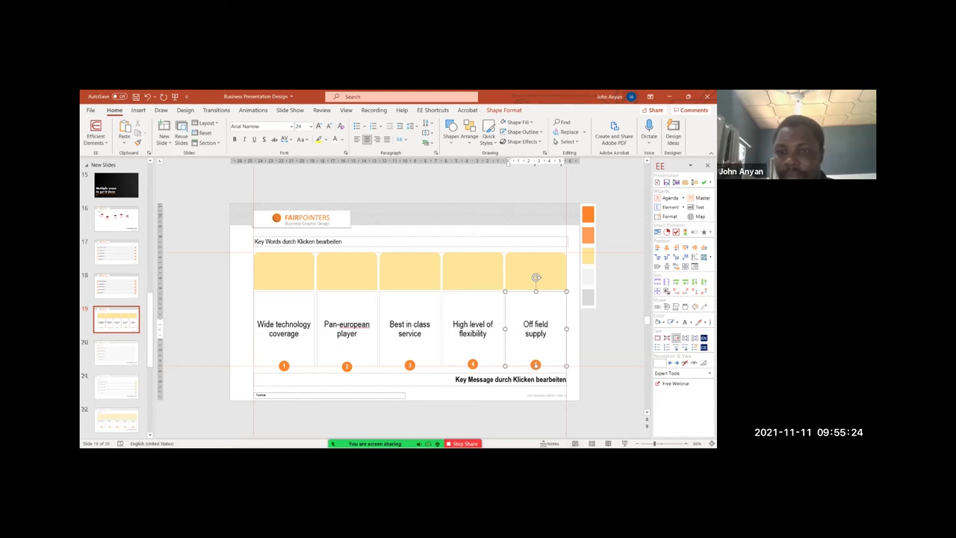
pyautogui.press('BackSpace')
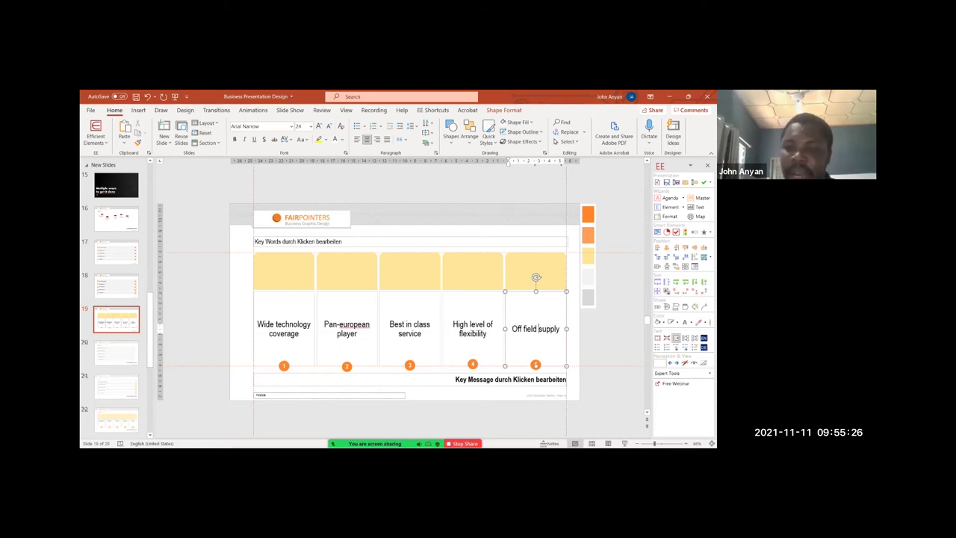
pyautogui.press('Return')
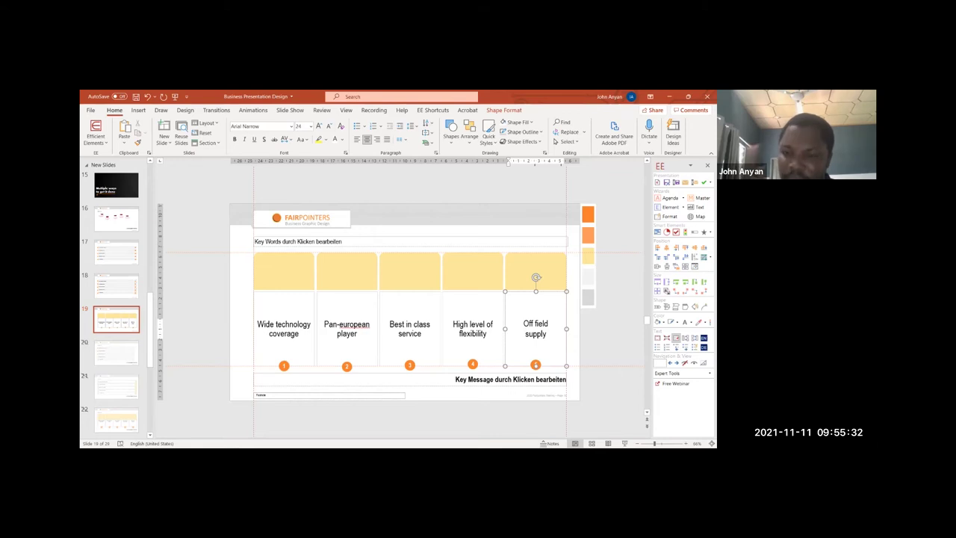
pyautogui.press('BackSpace')
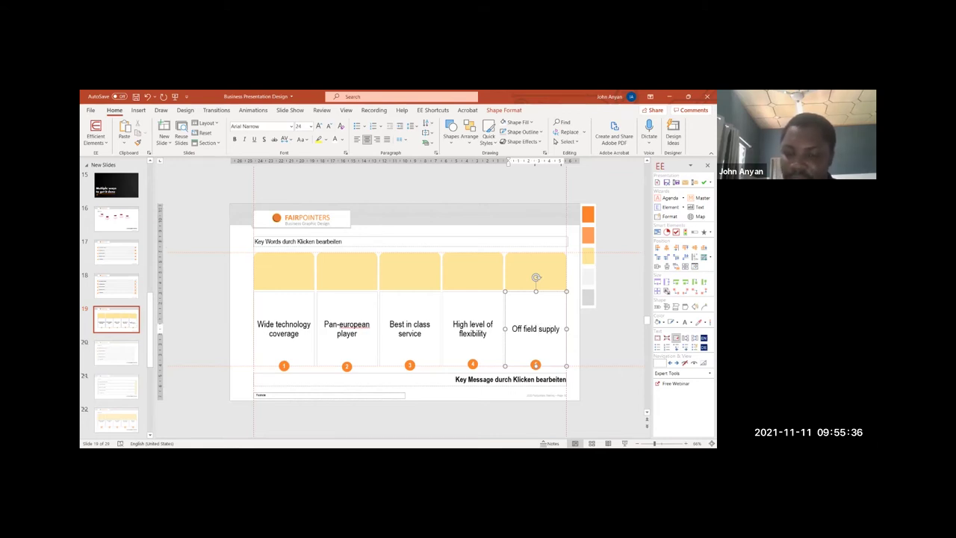
pyautogui.press('Return')
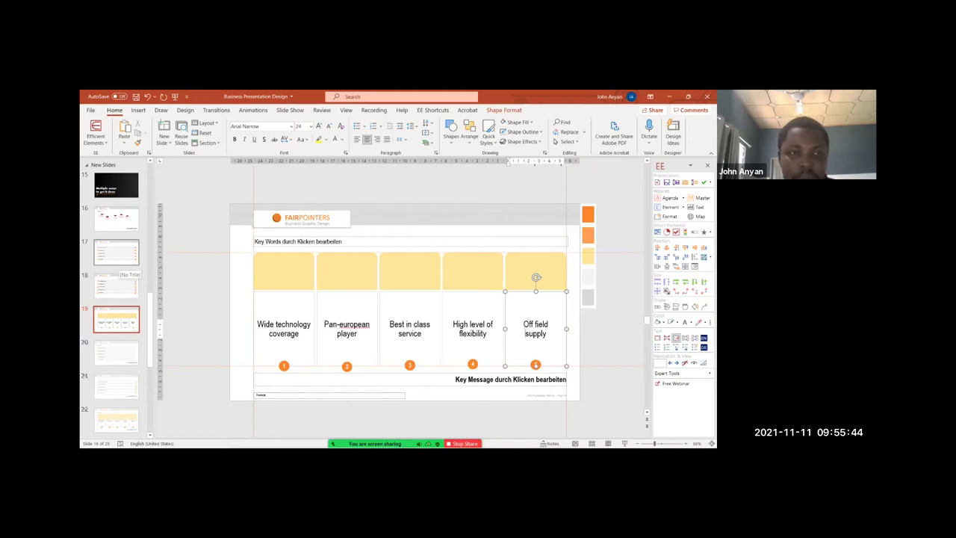
pyautogui.click(118, 257)
pyautogui.click(118, 286)
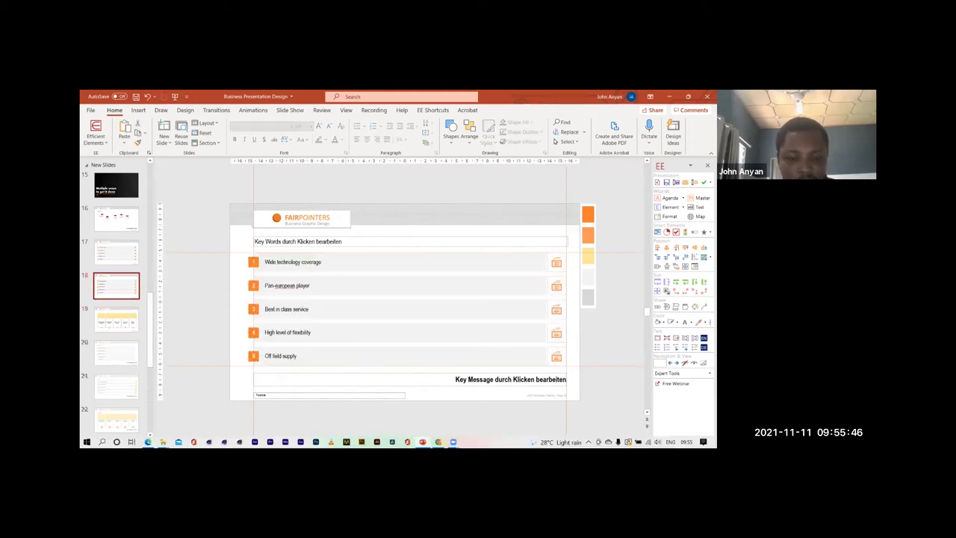
pyautogui.click(423, 442)
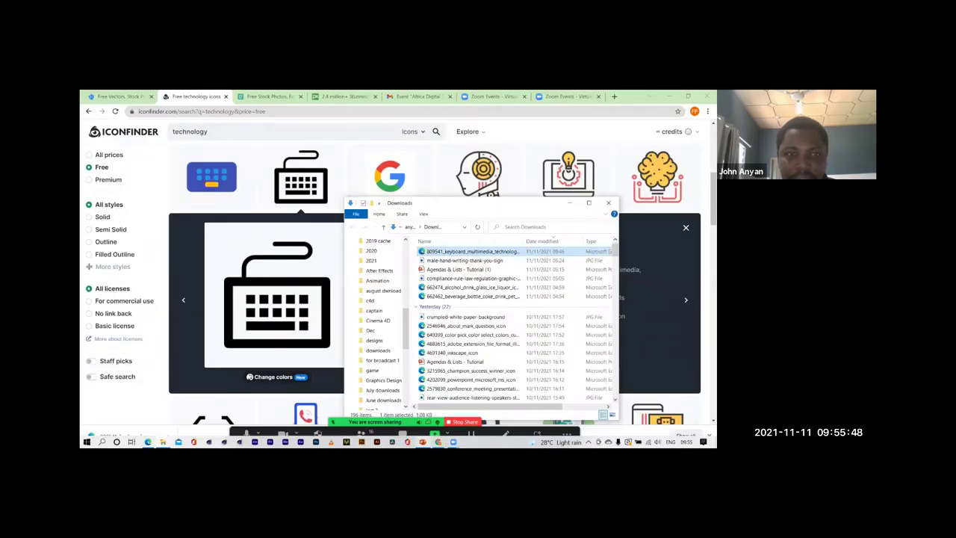
pyautogui.click(423, 442)
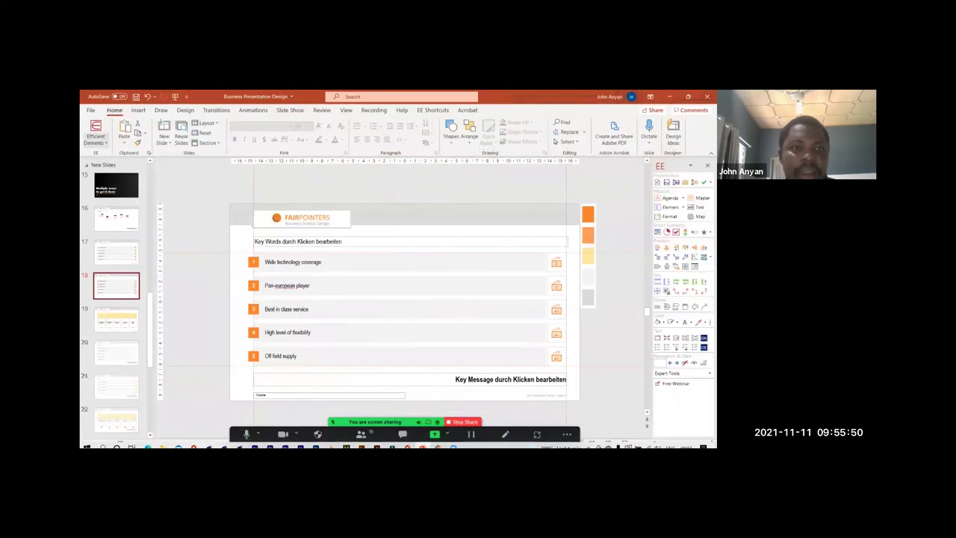
# - Search the presentation files for "ico" and open FP_Icon_Library from Downloads
pyautogui.click(90, 111)
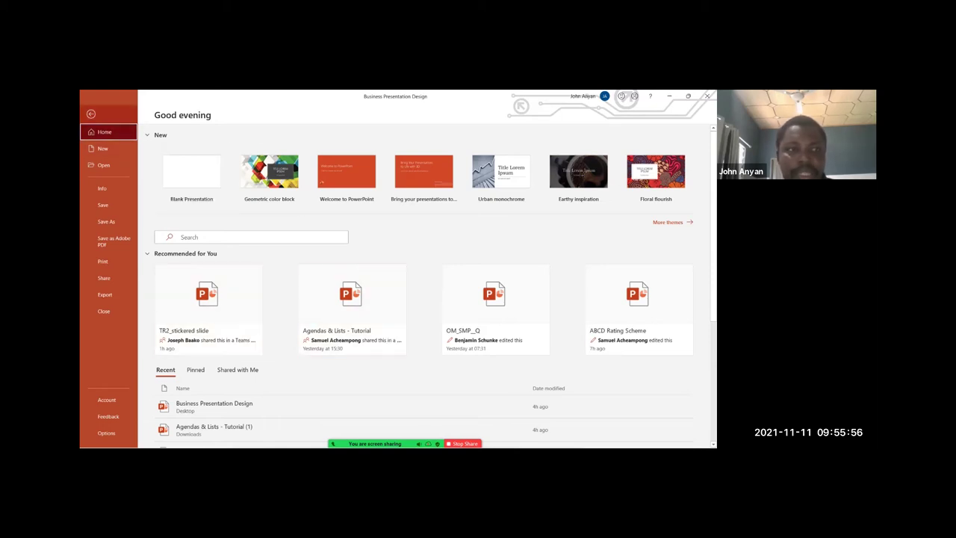
pyautogui.click(224, 236)
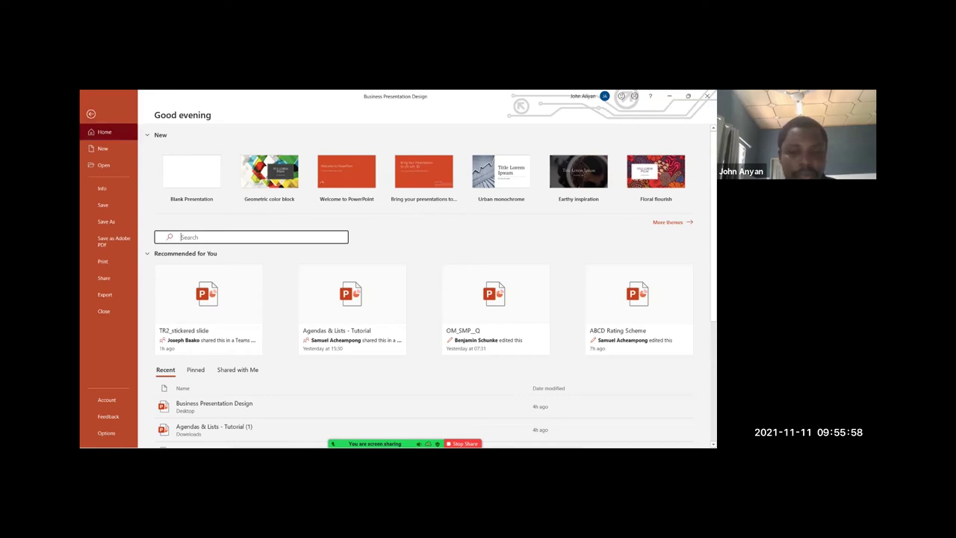
pyautogui.write('ico')
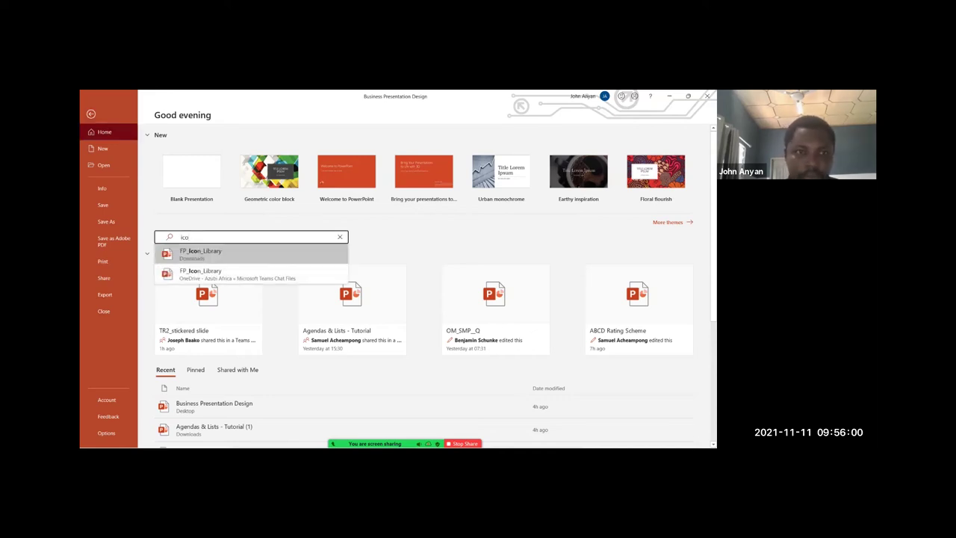
pyautogui.press('Return')
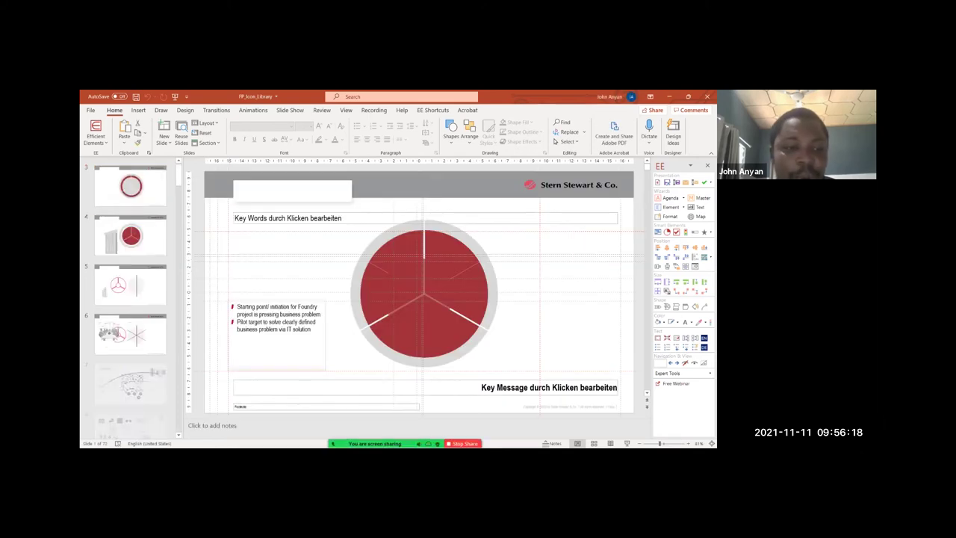
# - Find the target icon with the arrow on slide 13 of the icon library and copy it
pyautogui.click(130, 267)
pyautogui.click(130, 316)
pyautogui.click(130, 365)
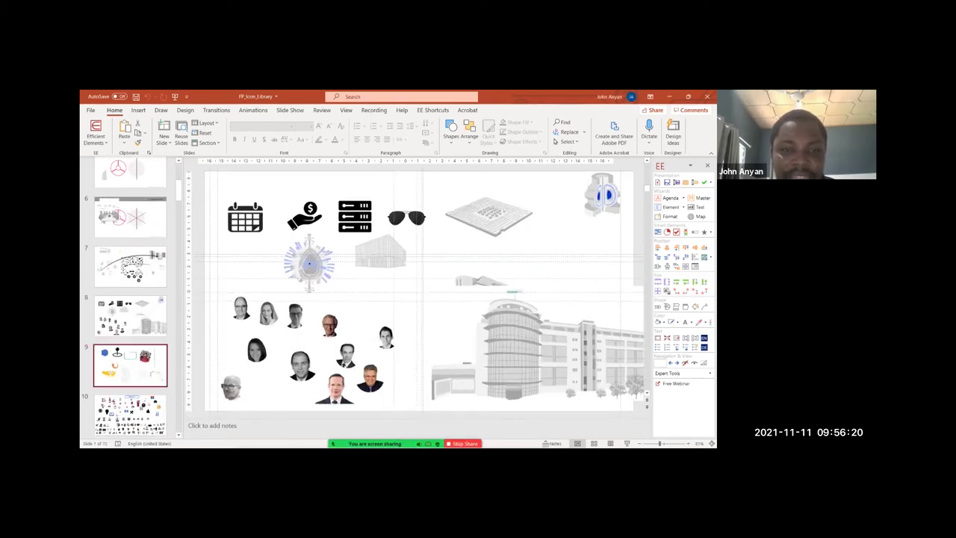
pyautogui.scroll(-3, 130, 365)
pyautogui.press('Down')
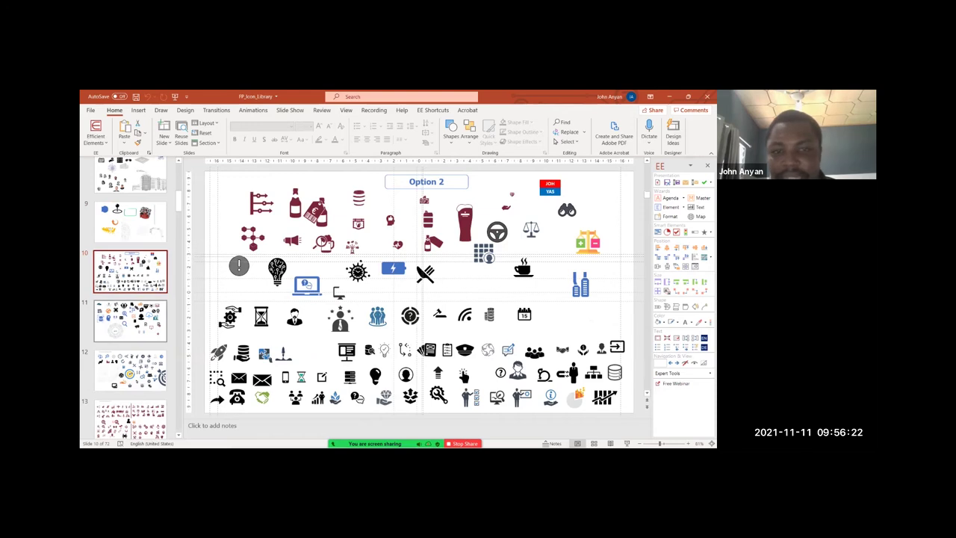
pyautogui.press('Down')
pyautogui.press('Down')
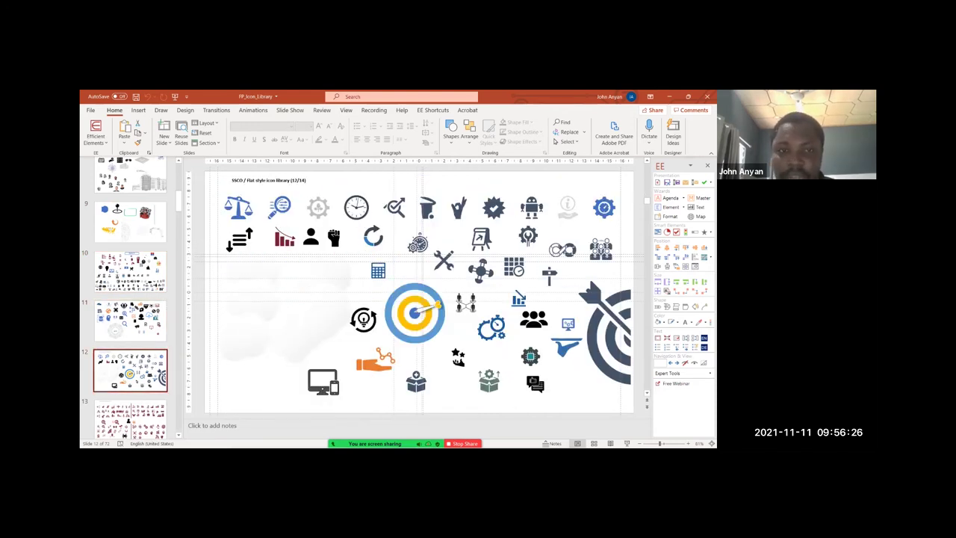
pyautogui.press('Down')
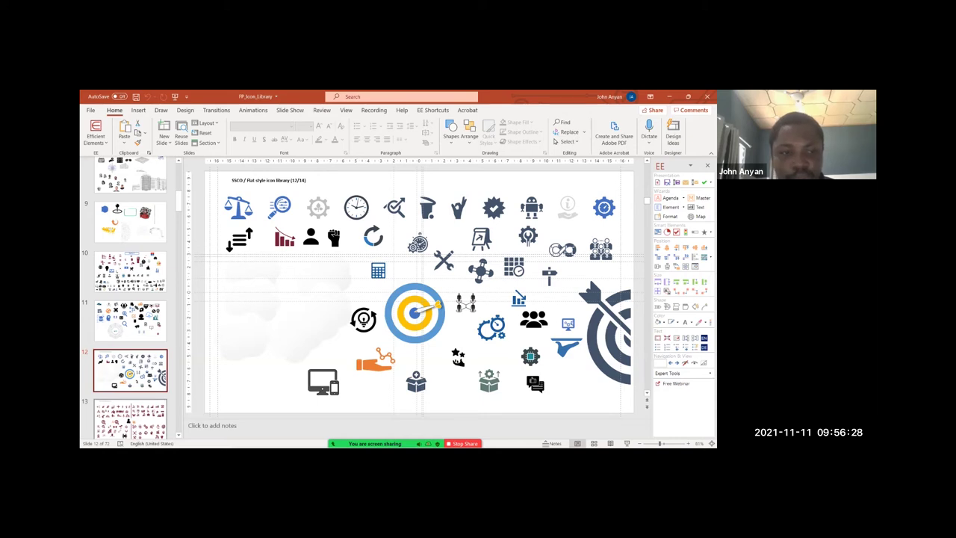
pyautogui.click(616, 331)
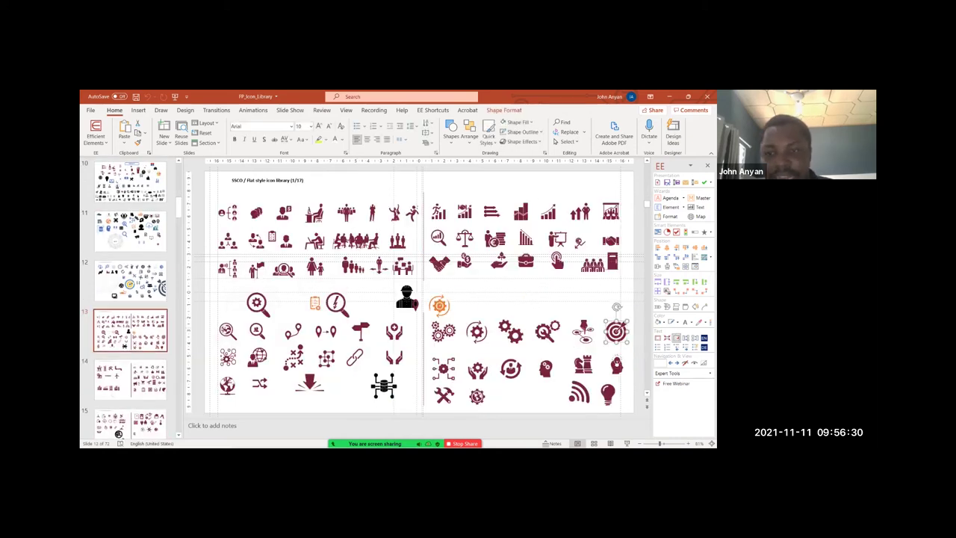
# - Paste the target icon on slide 19 of the Business Presentation Design file and centre it in the first yellow panel
pyautogui.click(669, 96)
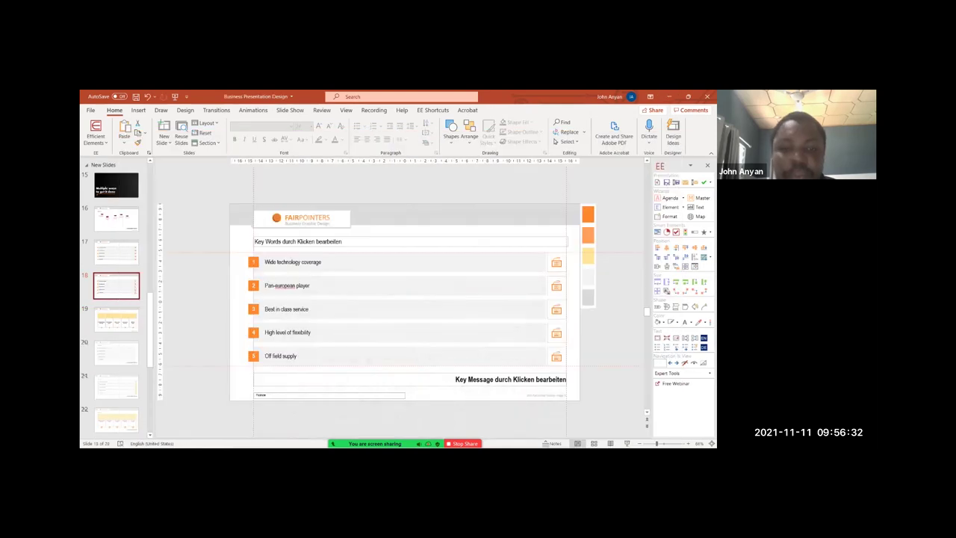
pyautogui.press('Down')
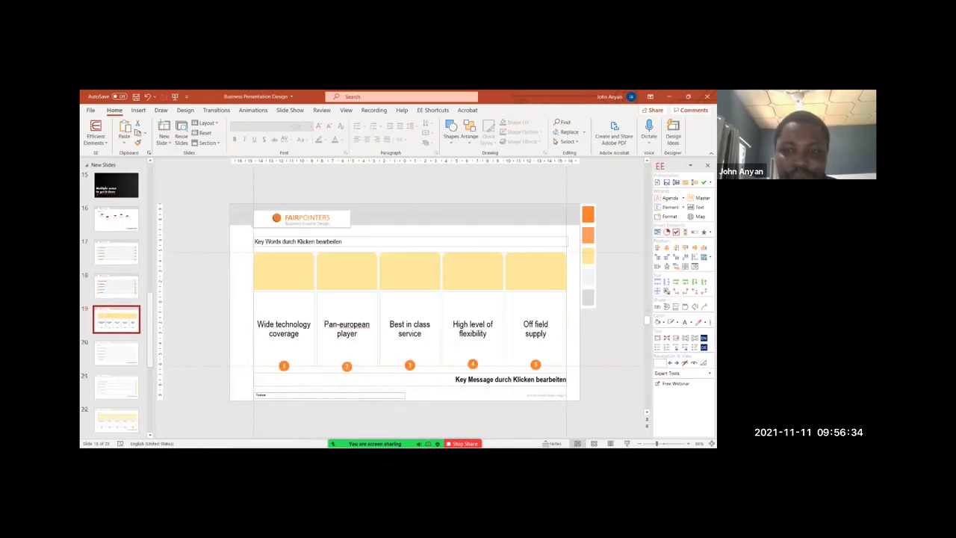
pyautogui.hotkey('ctrl', 'v')
pyautogui.moveTo(565, 334); pyautogui.dragTo(287, 271)
pyautogui.keyDown('shift'); pyautogui.click(305, 278); pyautogui.keyUp('shift')
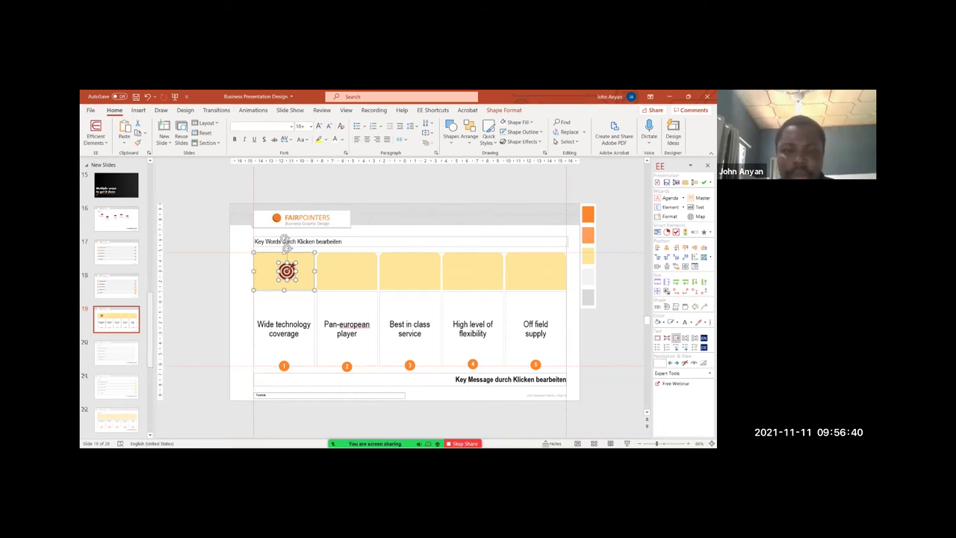
pyautogui.click(292, 324)
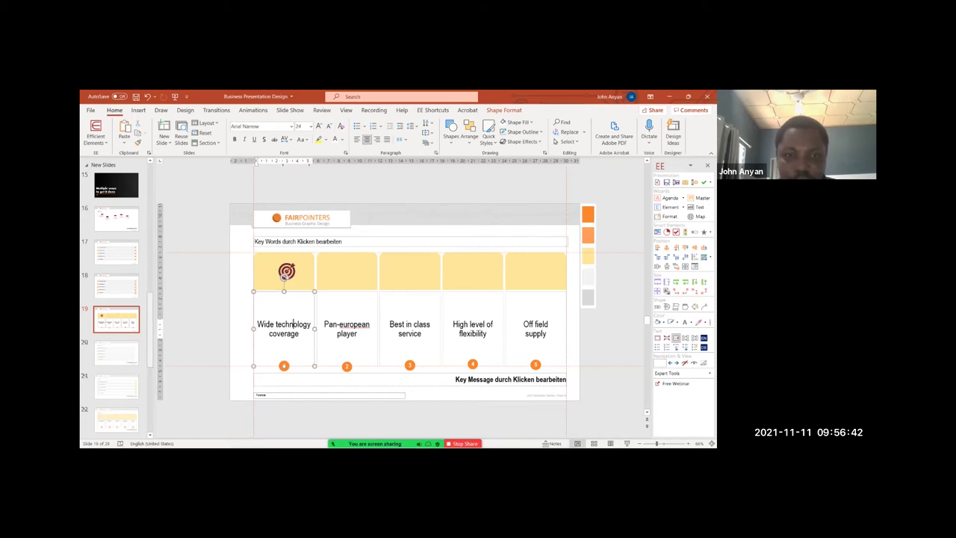
pyautogui.click(286, 272)
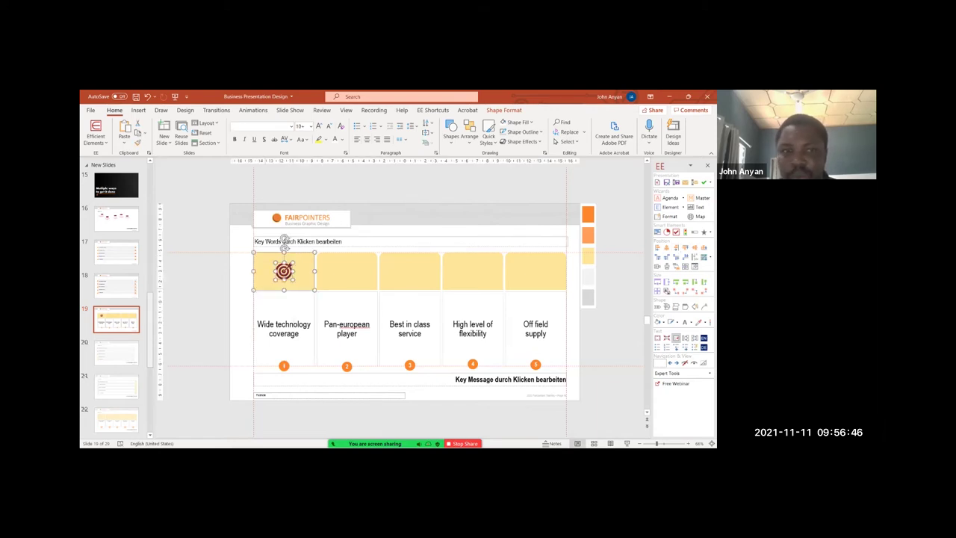
# - Recolour the target icon white and place centred copies of it in the second and third yellow panels
pyautogui.press('Escape')
pyautogui.click(300, 275)
pyautogui.click(283, 270)
pyautogui.moveTo(284, 270); pyautogui.dragTo(410, 270)
pyautogui.keyDown('shift'); pyautogui.click(367, 277); pyautogui.keyUp('shift')
pyautogui.click(536, 271)
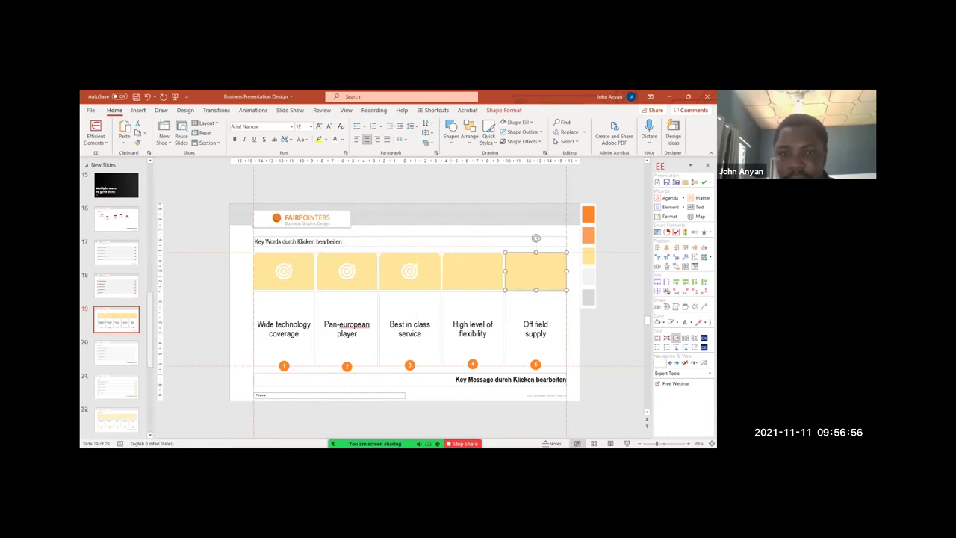
# - Place copies of the white target icon in the fourth and fifth yellow panels, each centred in its panel
pyautogui.click(410, 270)
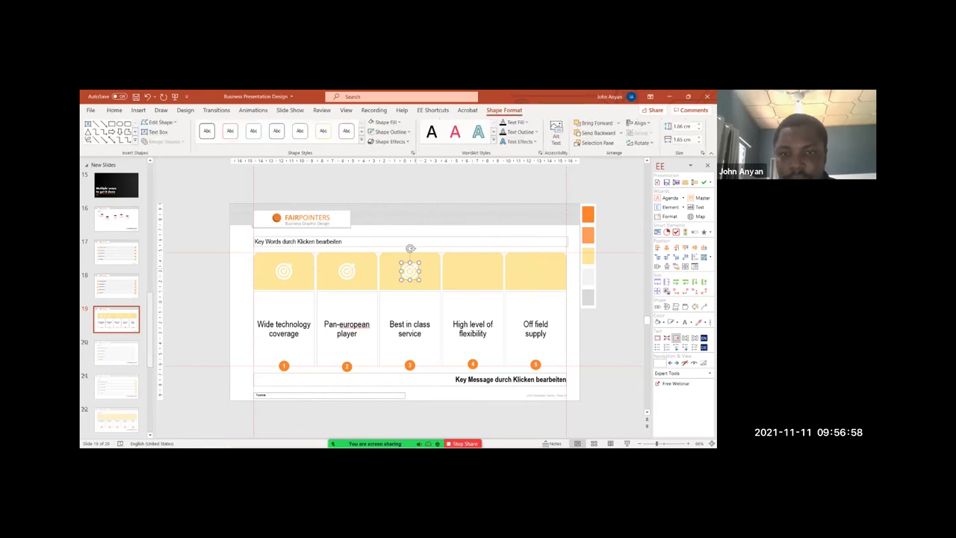
pyautogui.moveTo(409, 271); pyautogui.dragTo(460, 271)
pyautogui.keyDown('shift'); pyautogui.click(487, 272); pyautogui.keyUp('shift')
pyautogui.click(667, 248)
pyautogui.click(615, 262)
pyautogui.click(473, 272)
pyautogui.moveTo(473, 271); pyautogui.dragTo(517, 271)
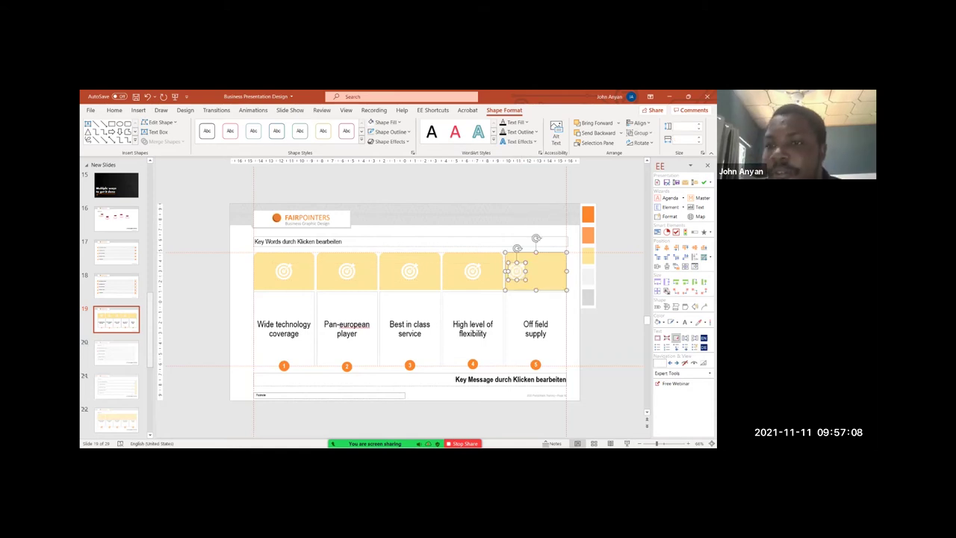
pyautogui.click(667, 247)
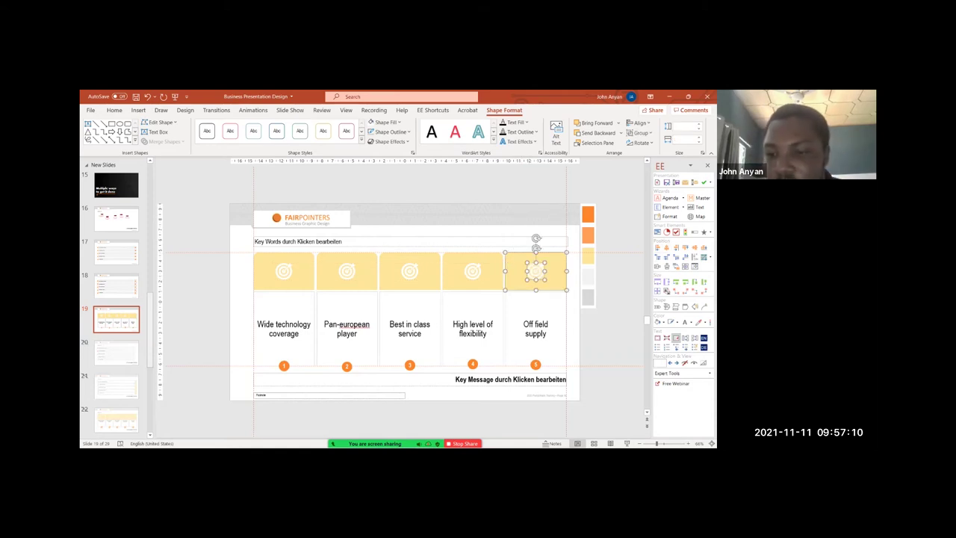
# - Review the key word layouts on slides 16 to 19 in full-screen slide show mode, including the original draft
pyautogui.hotkey('shift', 'F5')
pyautogui.press('Right')
pyautogui.press('Left')
pyautogui.press('Left')
pyautogui.press('Left')
pyautogui.press('Left')
pyautogui.press('Left')
pyautogui.press('Right')
pyautogui.press('Right')
pyautogui.press('Left')
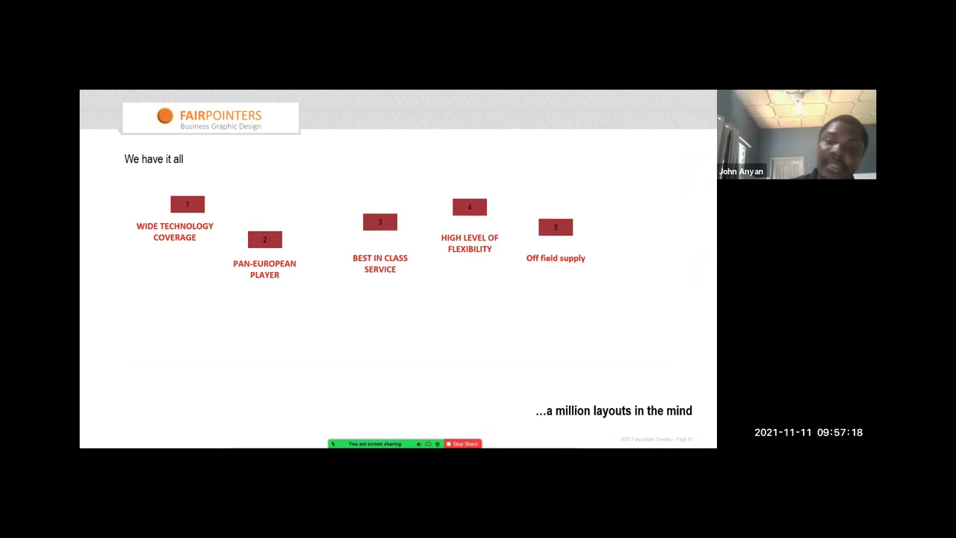
pyautogui.press('Right')
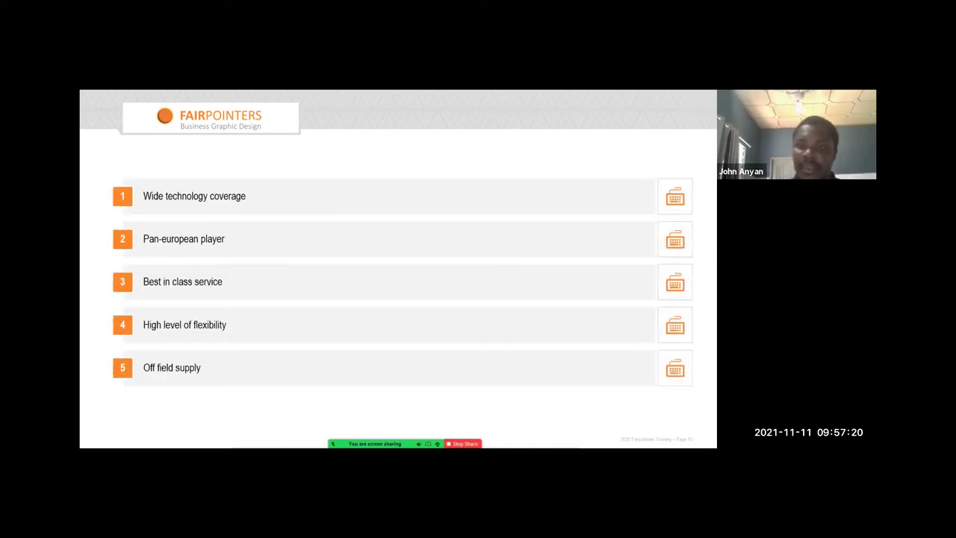
pyautogui.press('Right')
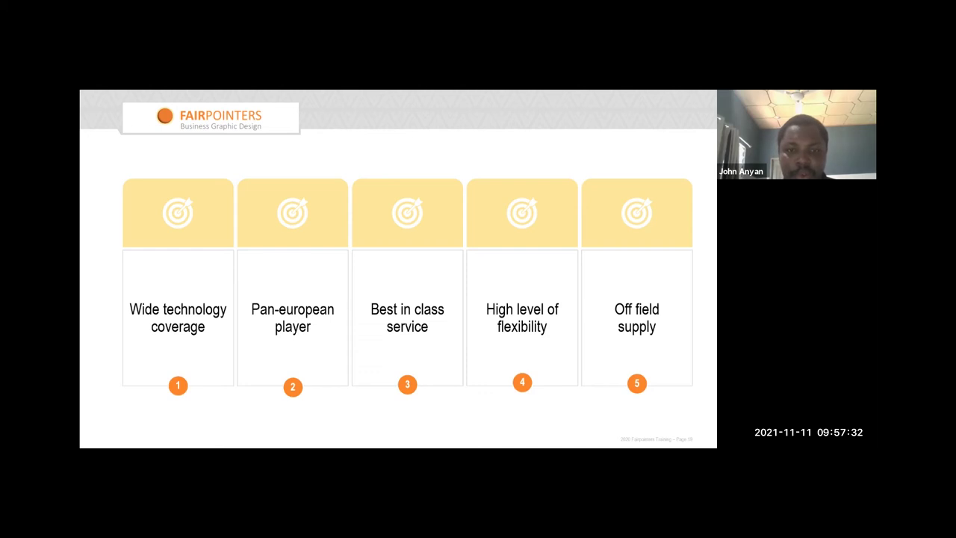
pyautogui.press('Escape')
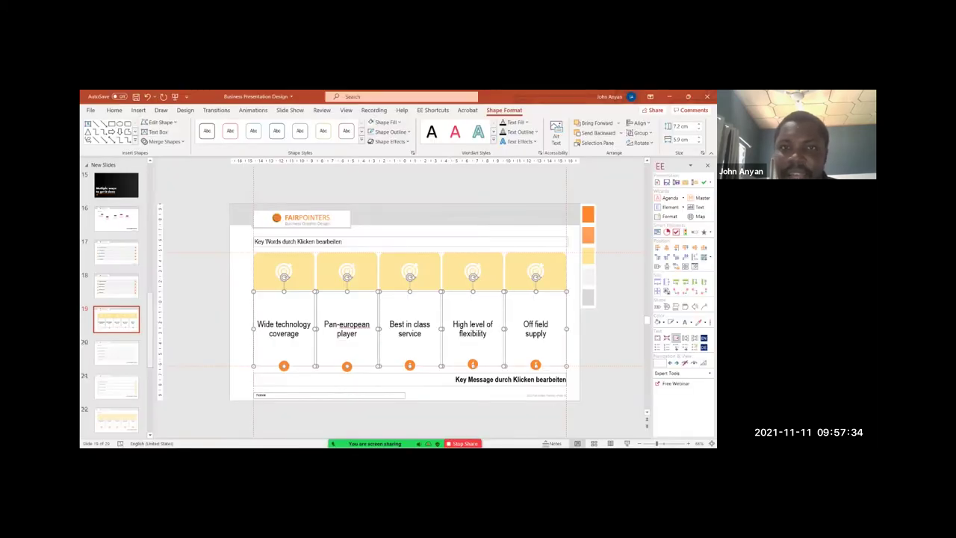
# - Change the outline weight of the five white key word panels
pyautogui.click(391, 131)
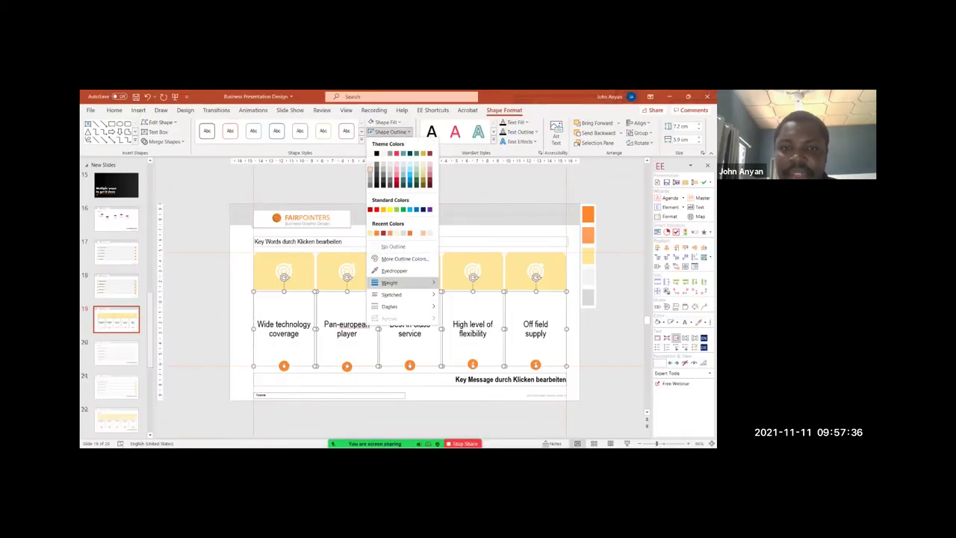
pyautogui.moveTo(390, 282)
pyautogui.click(478, 294)
pyautogui.click(391, 141)
pyautogui.click(391, 132)
# - Duplicate slide 19 with the finished five-panel layout
pyautogui.press('Up')
pyautogui.press('Up')
pyautogui.press('Up')
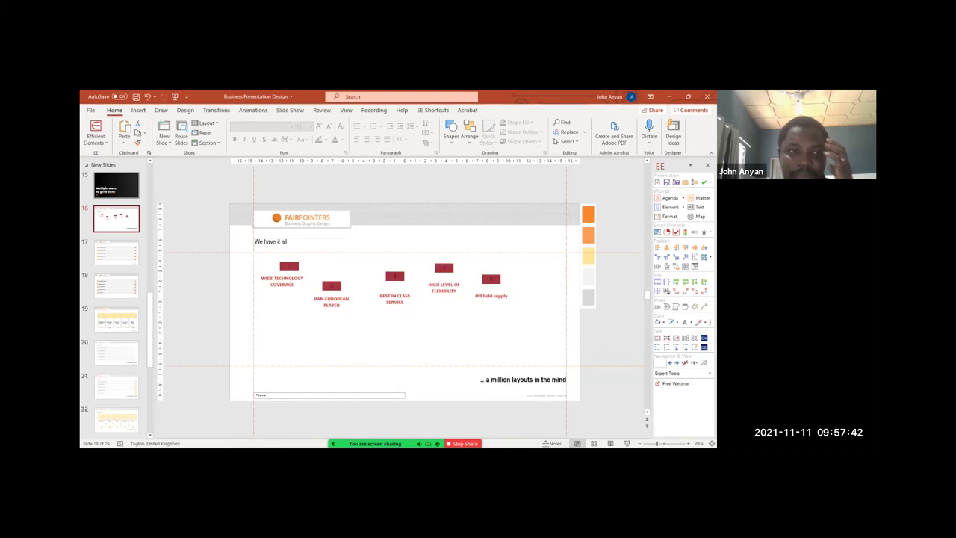
pyautogui.press('Down')
pyautogui.press('Down')
pyautogui.press('Down')
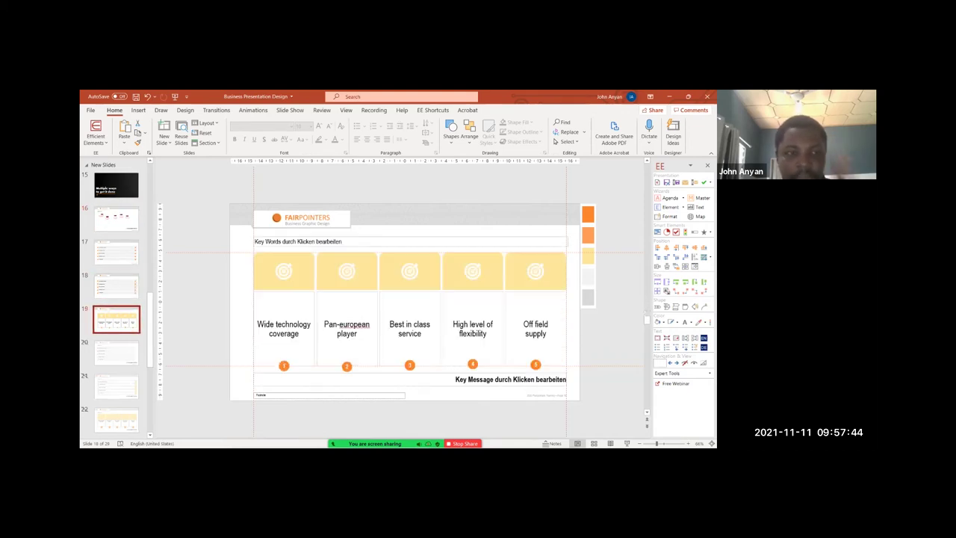
pyautogui.hotkey('ctrl', 'd')
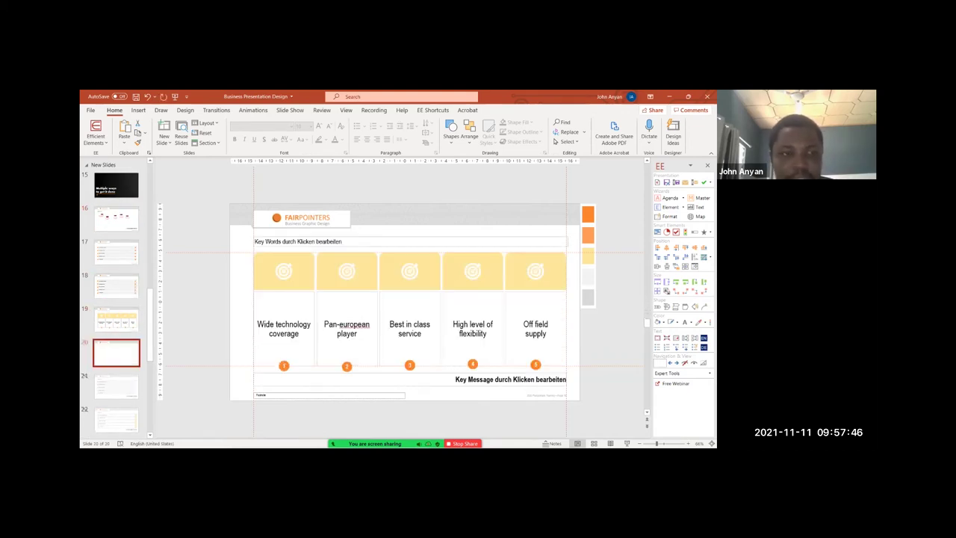
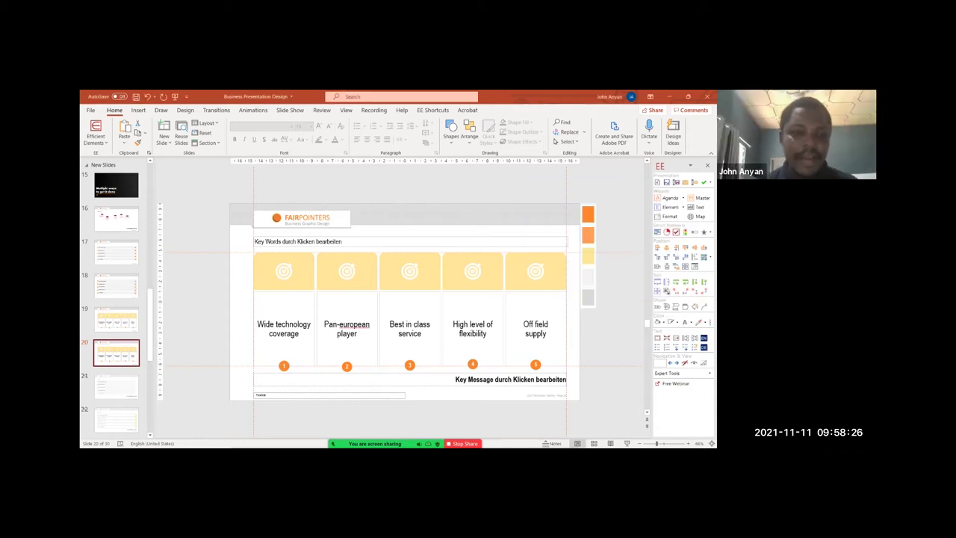
# - Insert an empty slide directly after the duplicated five-panel slide
pyautogui.click(117, 319)
pyautogui.click(116, 353)
pyautogui.click(117, 370)
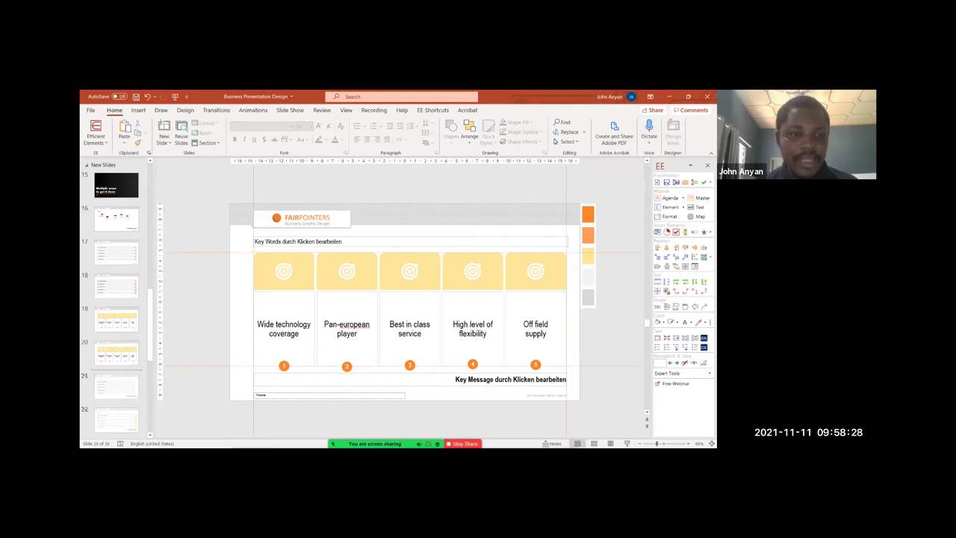
pyautogui.press('Return')
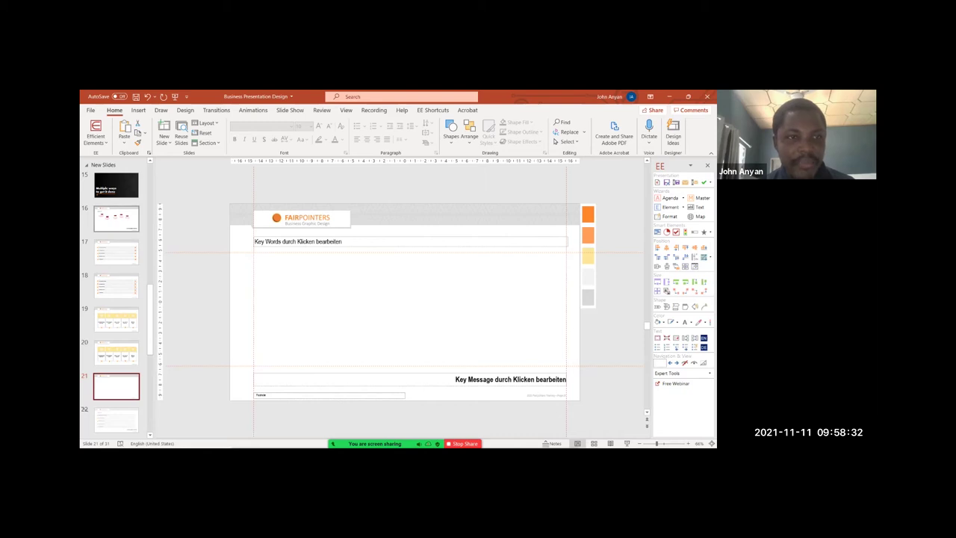
pyautogui.click(117, 219)
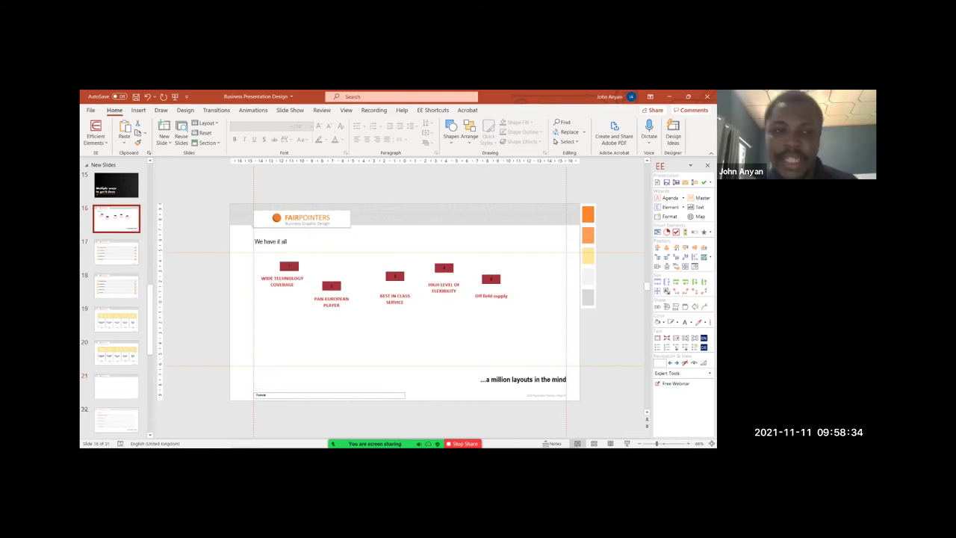
pyautogui.click(117, 386)
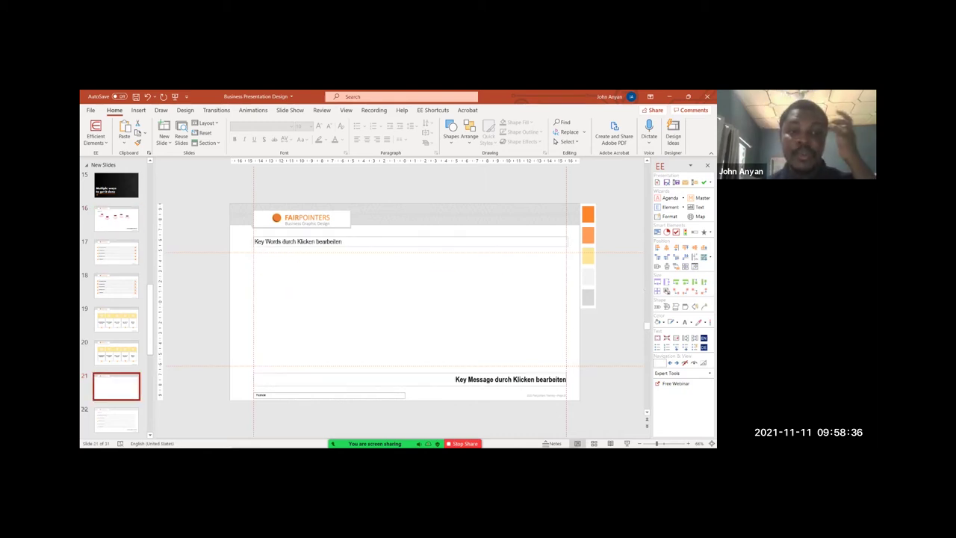
# - Draw a rectangle about 30.28 cm wide and 11.1 cm high filling the content area between the guides on slide 21
pyautogui.click(451, 132)
pyautogui.click(450, 219)
pyautogui.moveTo(253, 252); pyautogui.dragTo(567, 367)
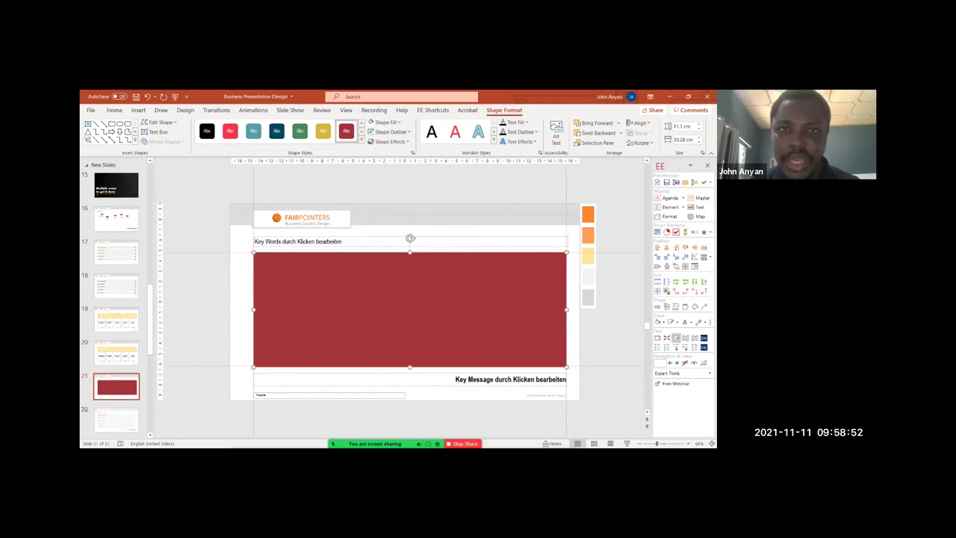
# - Fill the large rectangle with light grey and shorten it from its lower edge to about 6.9 cm high
pyautogui.click(386, 122)
pyautogui.click(388, 237)
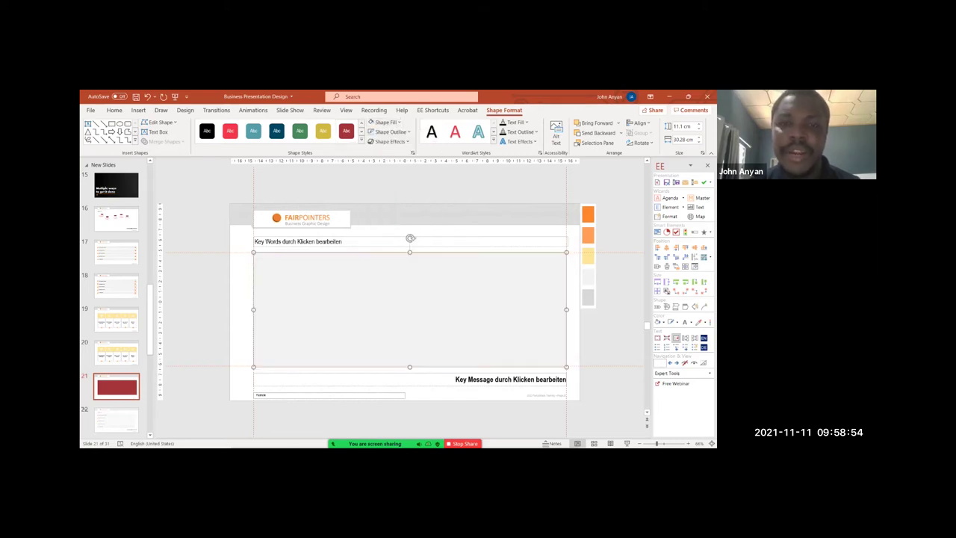
pyautogui.moveTo(410, 367); pyautogui.dragTo(410, 324)
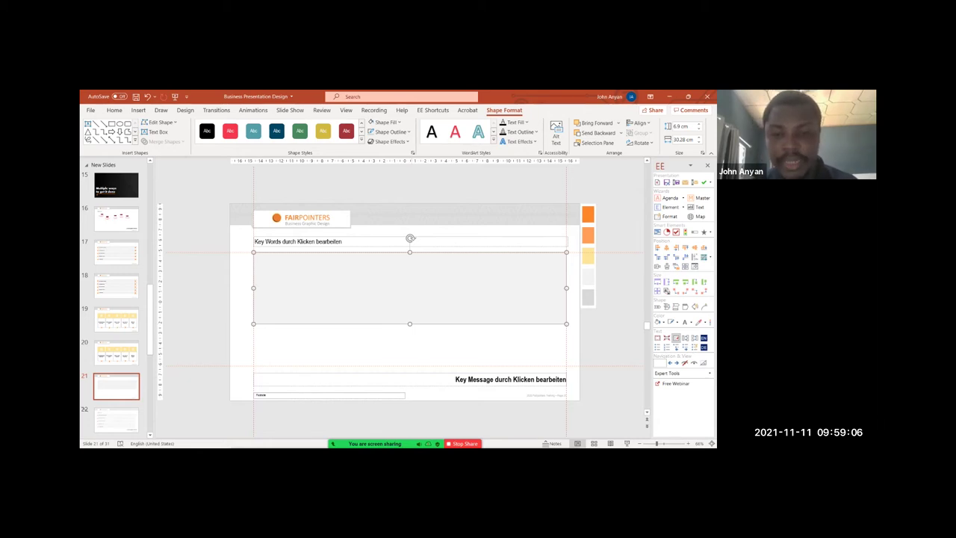
# - Switch to the browser and look at the Pixabay and Pexels stock photo sites
pyautogui.press('super')
pyautogui.click(439, 444)
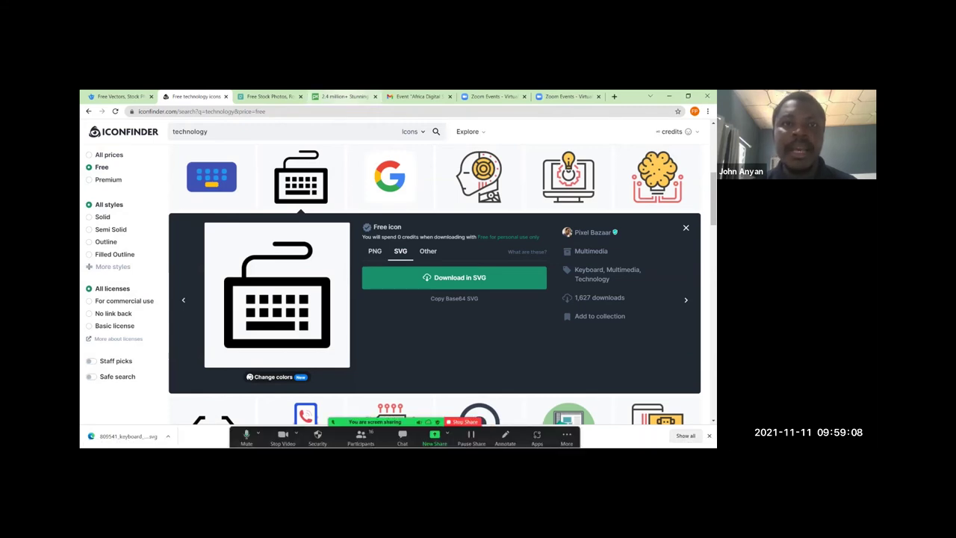
pyautogui.click(344, 96)
pyautogui.hotkey('ctrl', 'l')
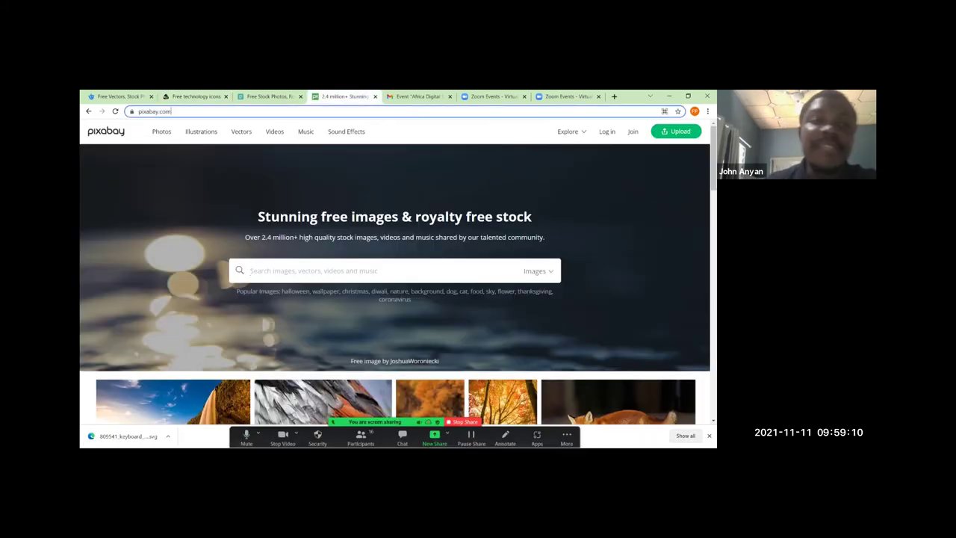
pyautogui.hotkey('ctrl', '3')
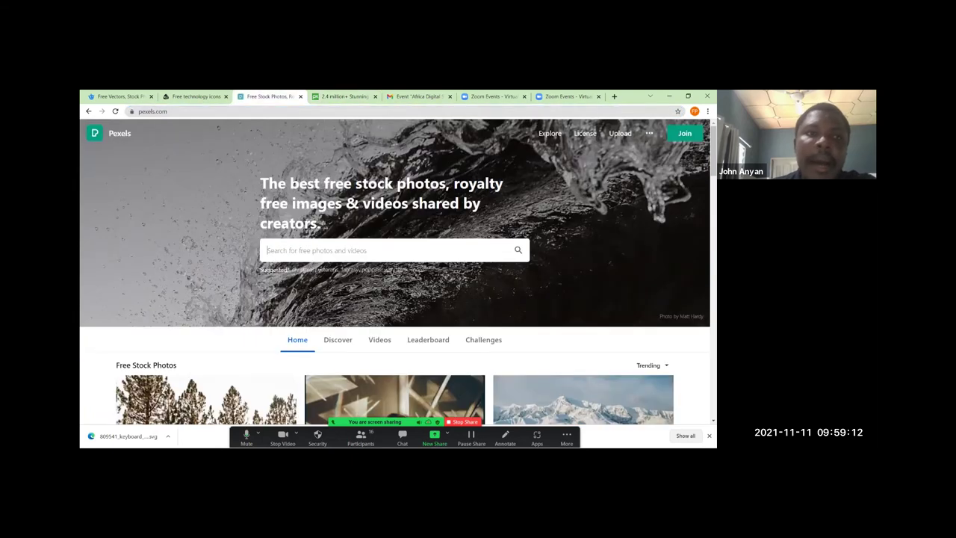
pyautogui.hotkey('ctrl', 'l')
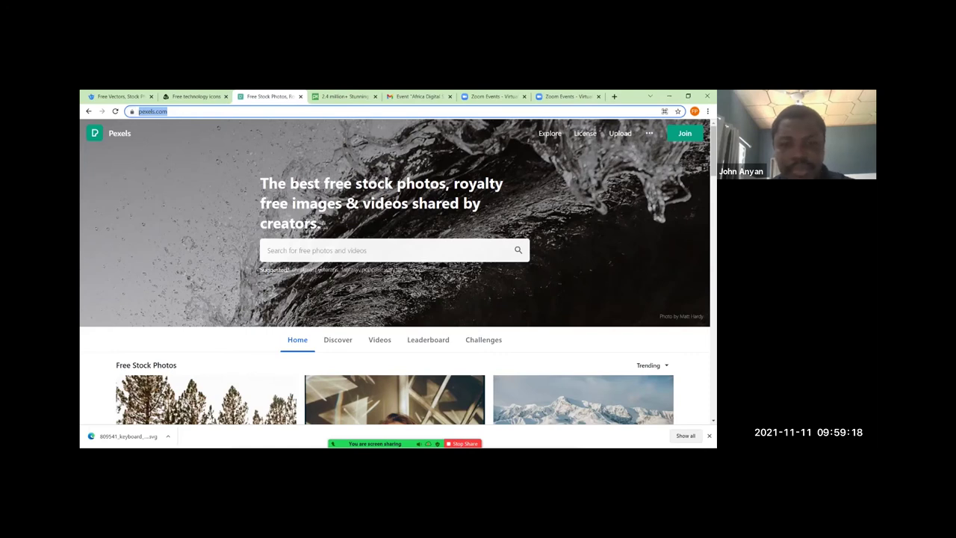
pyautogui.click(453, 444)
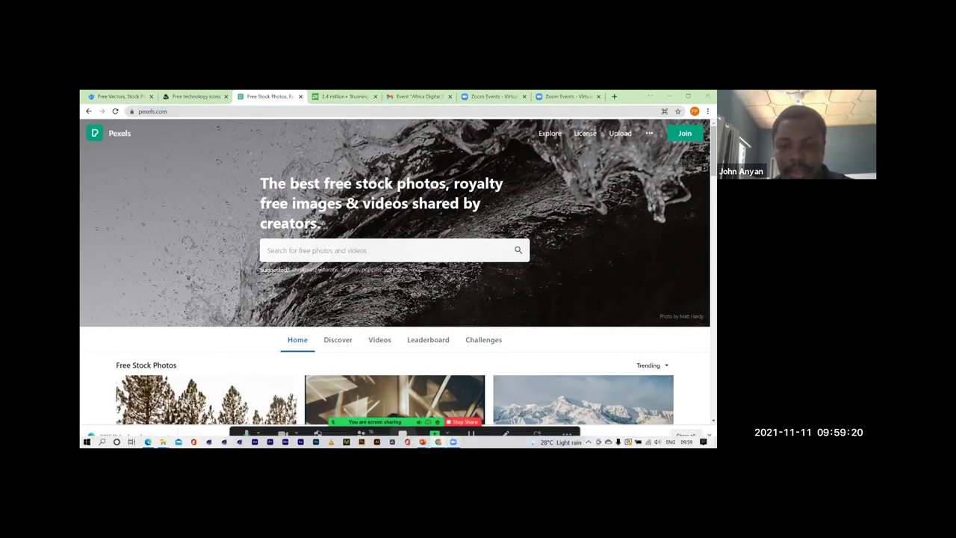
# - Open the meeting chat over the browser and select the web addresses of Pixabay and Freepik
pyautogui.click(388, 250)
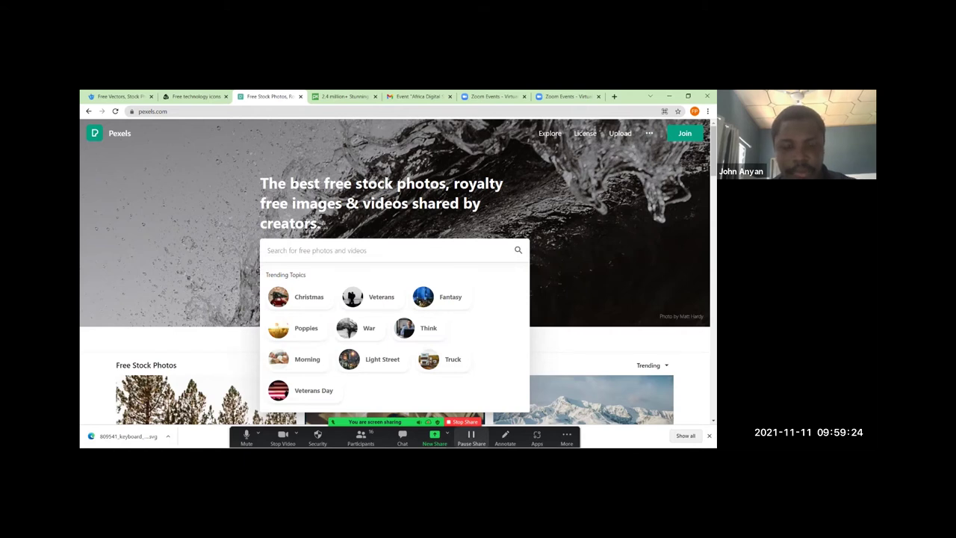
pyautogui.click(402, 437)
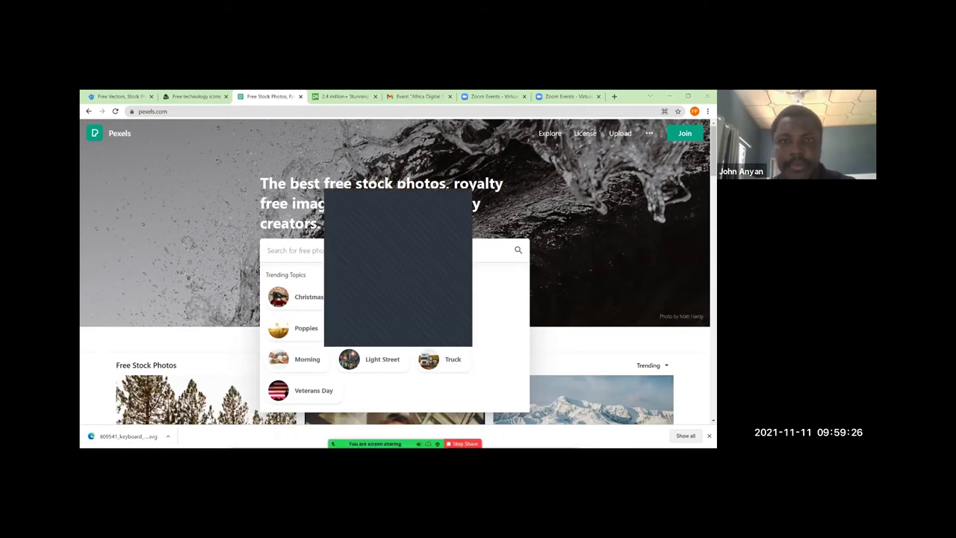
pyautogui.click(345, 96)
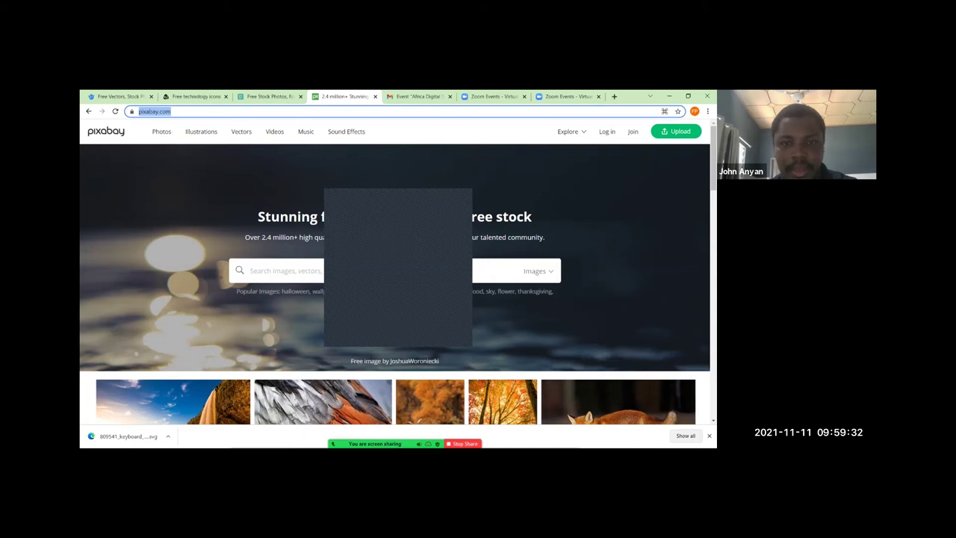
pyautogui.hotkey('alt', 'Tab')
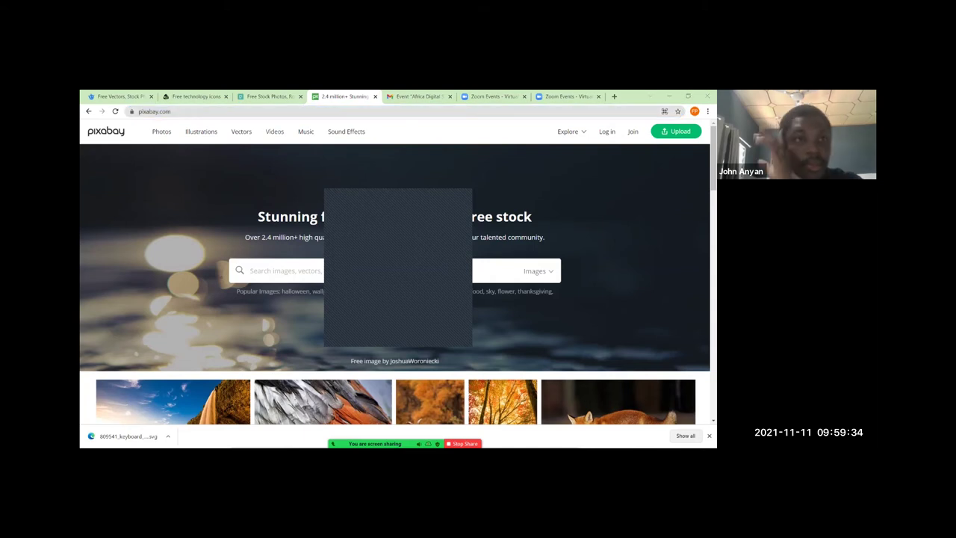
pyautogui.click(121, 96)
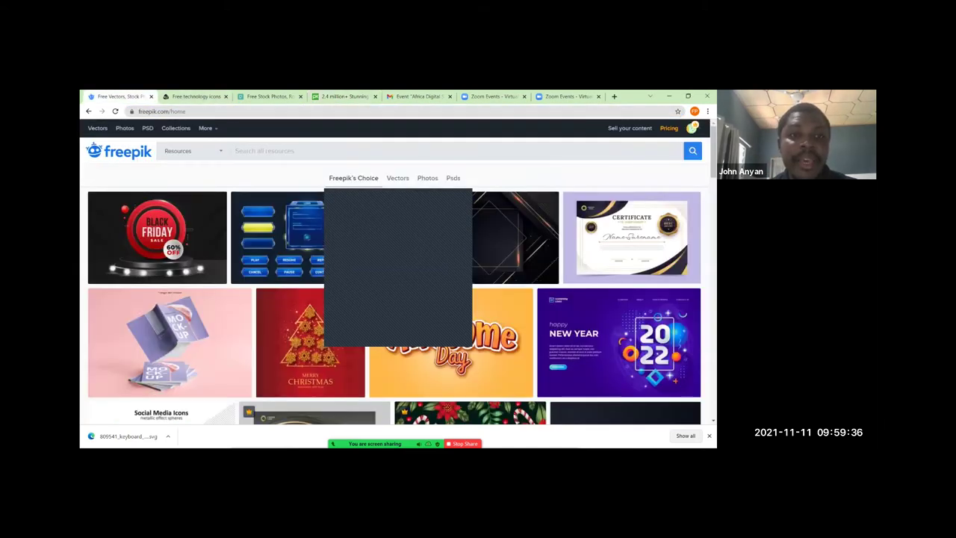
pyautogui.hotkey('ctrl', 'l')
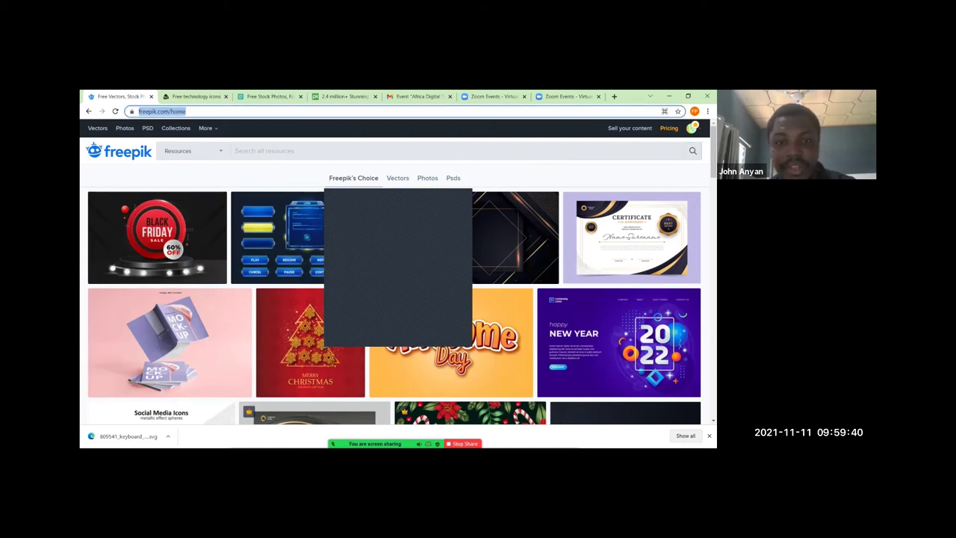
pyautogui.hotkey('alt', 'Tab')
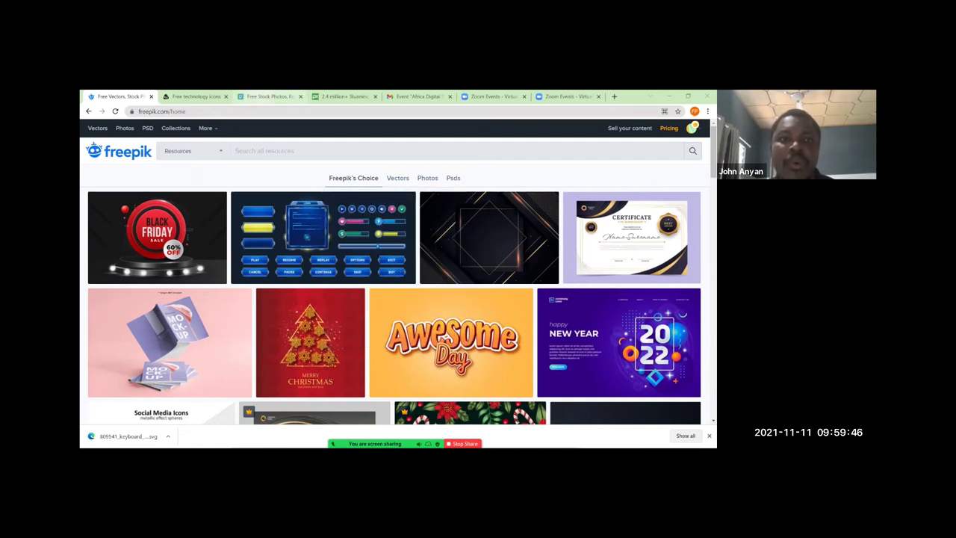
# - Search Freepik for "technology" and restrict the results to premium photos
pyautogui.click(264, 151)
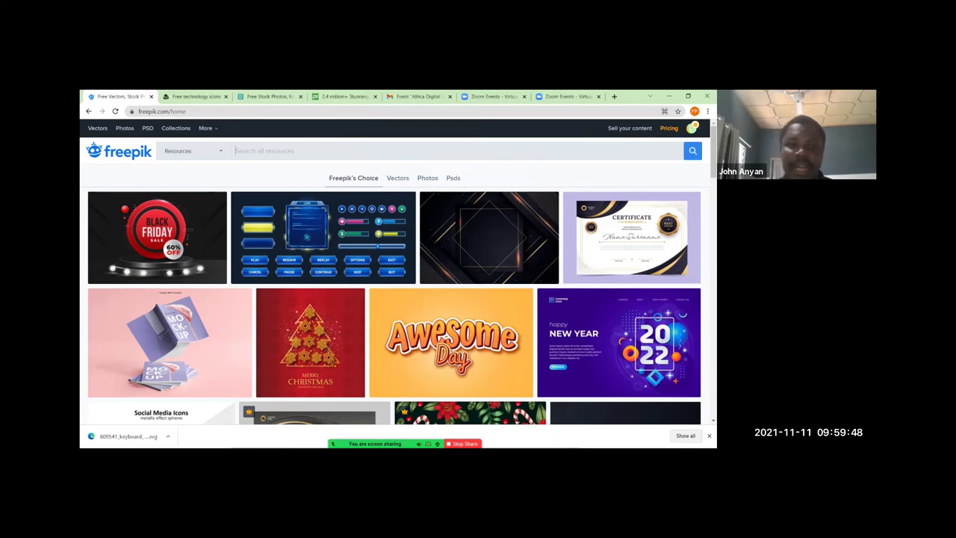
pyautogui.write('technol')
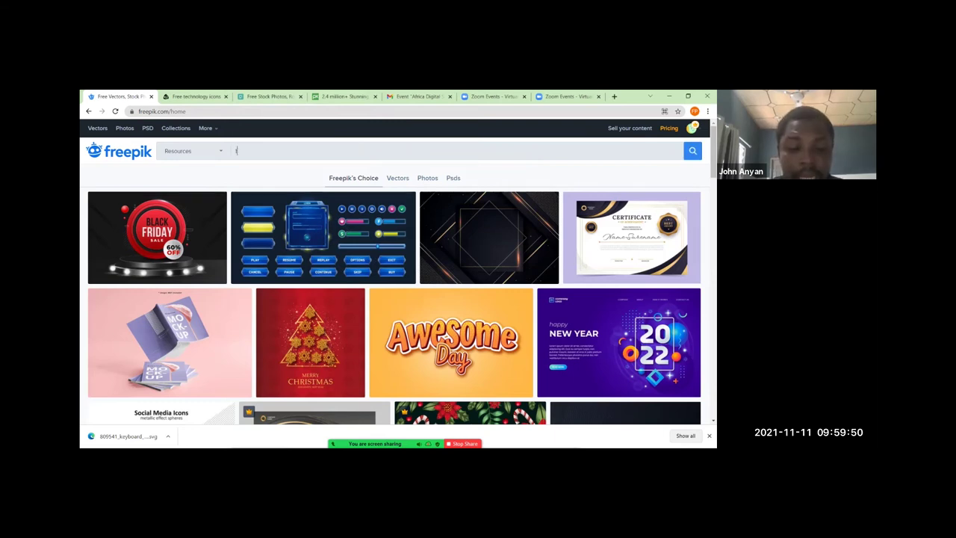
pyautogui.write('ogy')
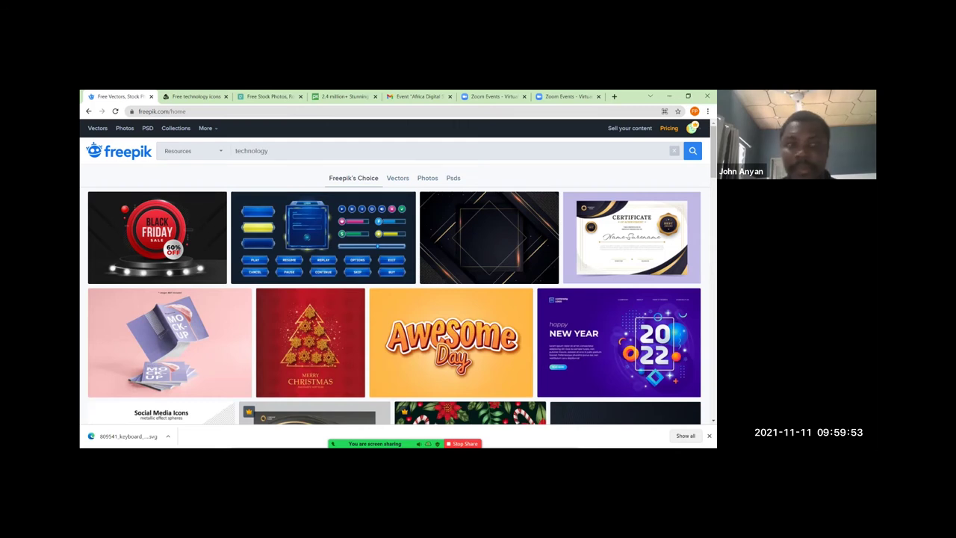
pyautogui.press('Return')
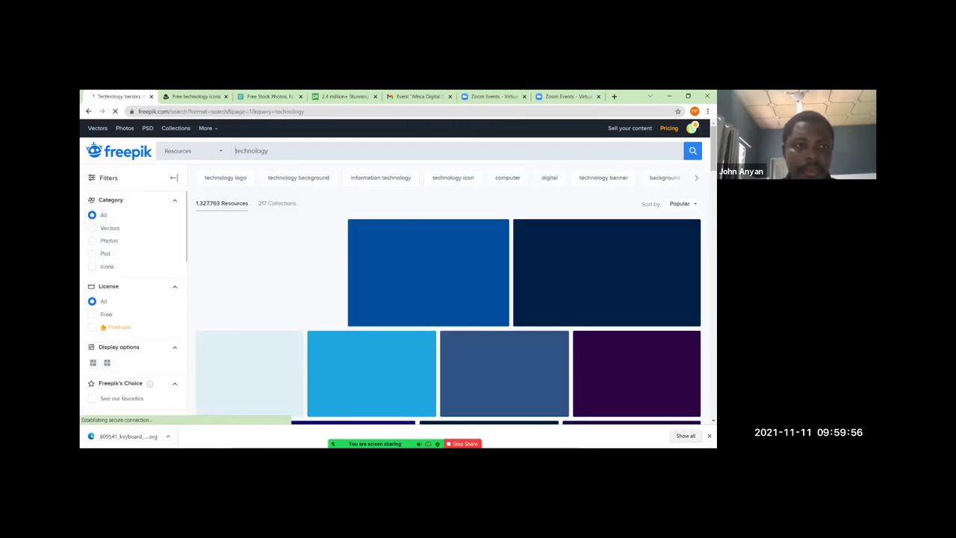
pyautogui.click(92, 241)
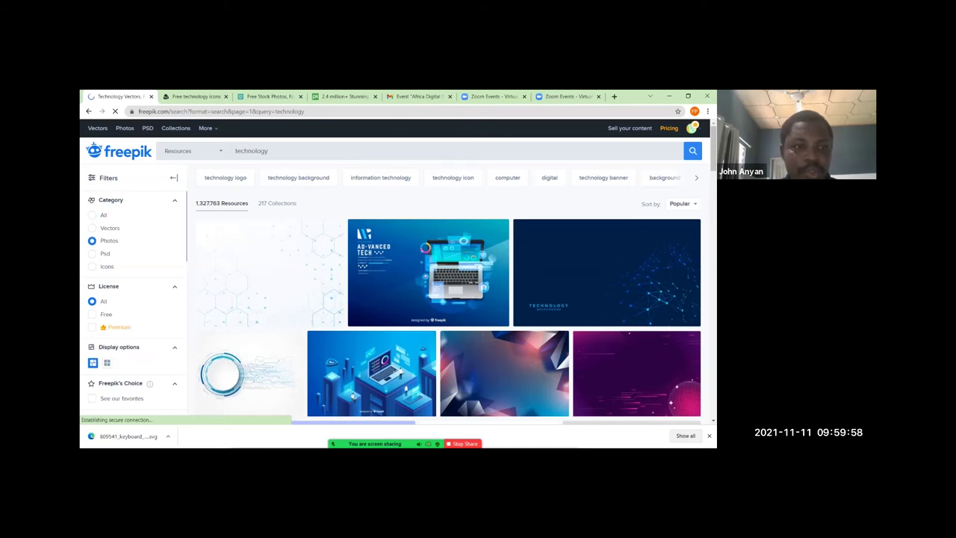
pyautogui.click(92, 362)
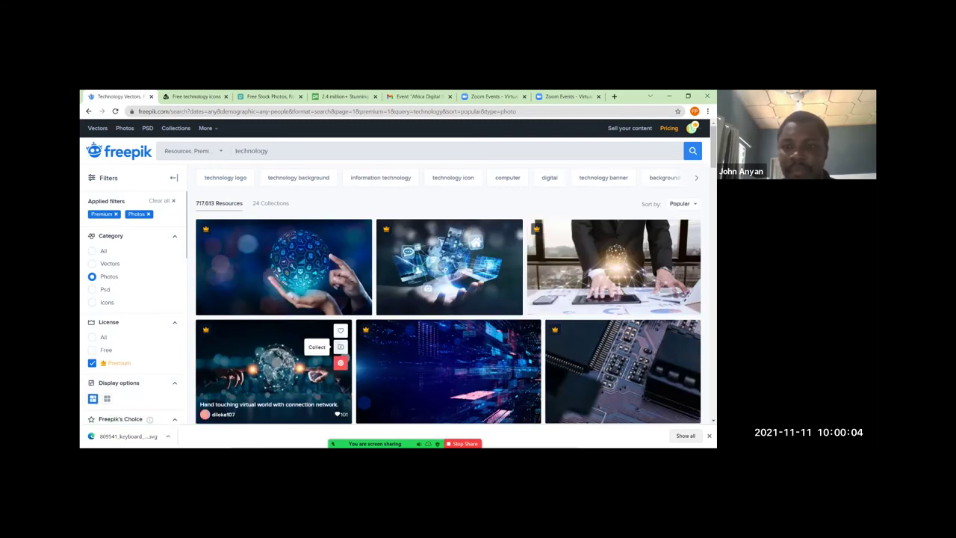
# - Download the Freepik photo "Hand touching virtual world with connection network" and show the file in the Downloads folder
pyautogui.scroll(-2, 448, 374)
pyautogui.scroll(1, 449, 299)
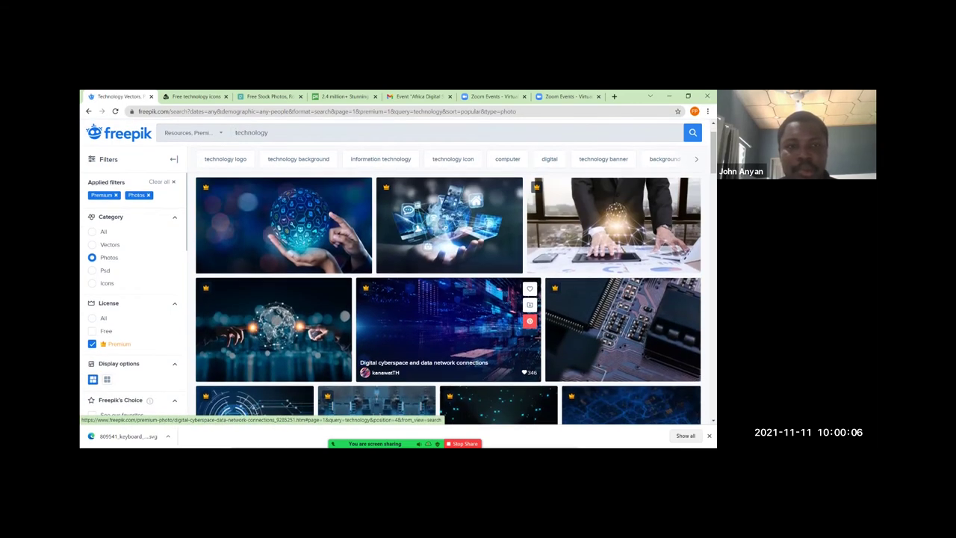
pyautogui.click(276, 314)
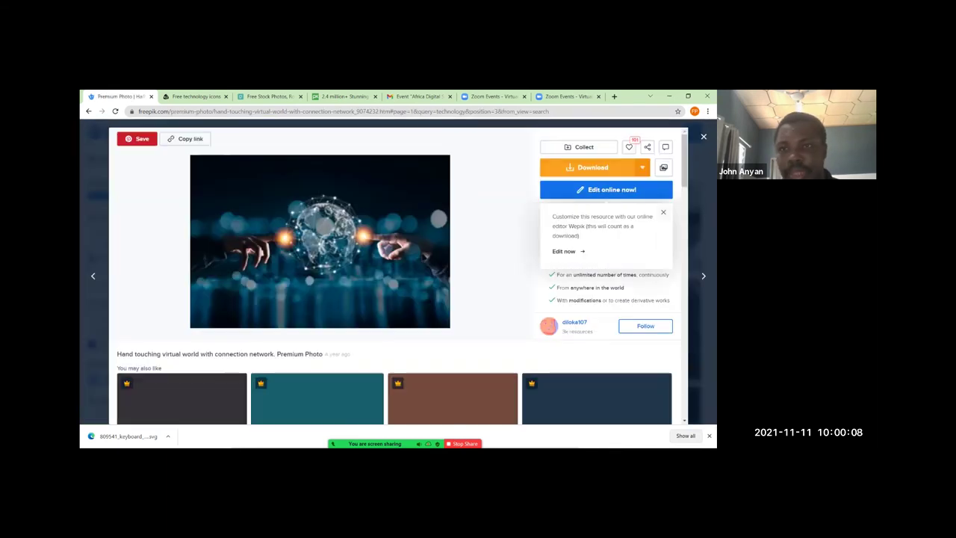
pyautogui.click(593, 168)
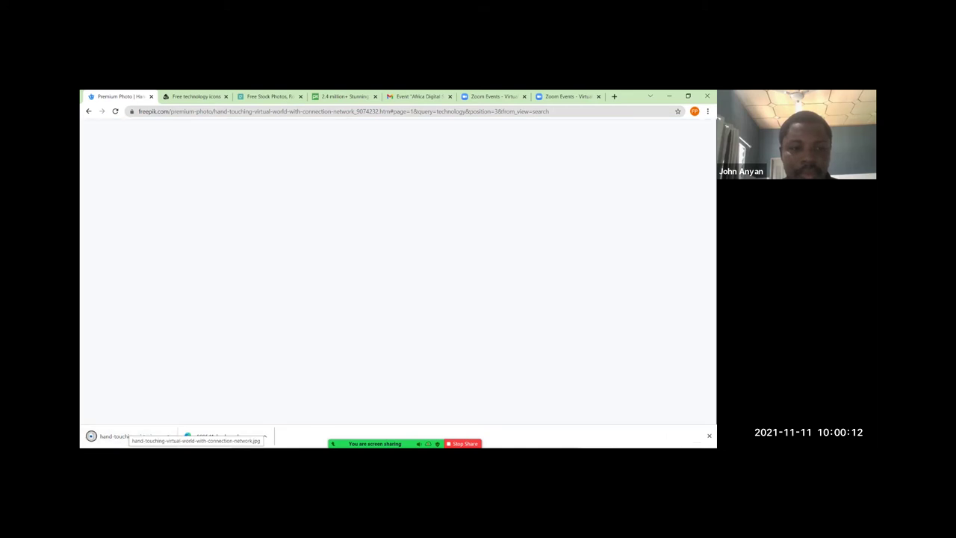
pyautogui.rightClick(123, 434)
pyautogui.click(153, 413)
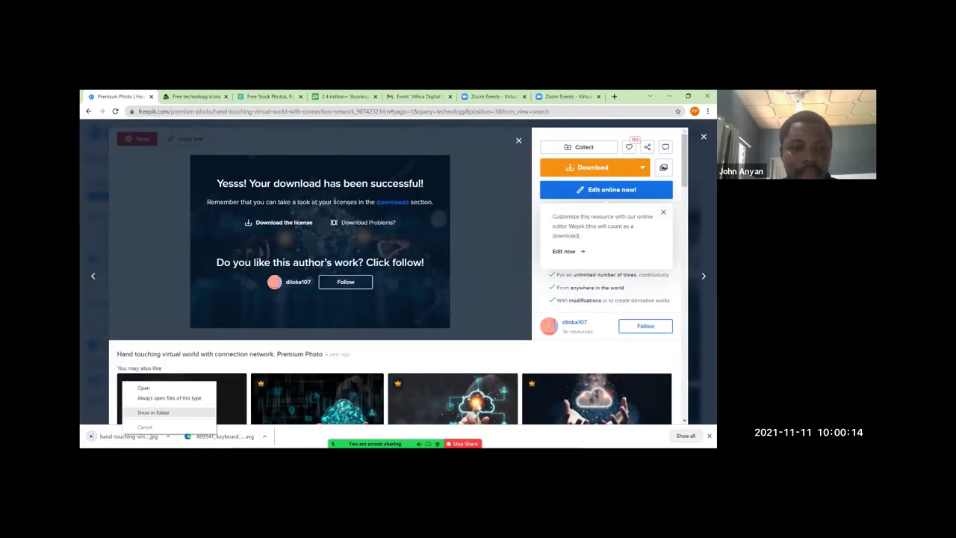
pyautogui.click(473, 315)
pyautogui.click(473, 325)
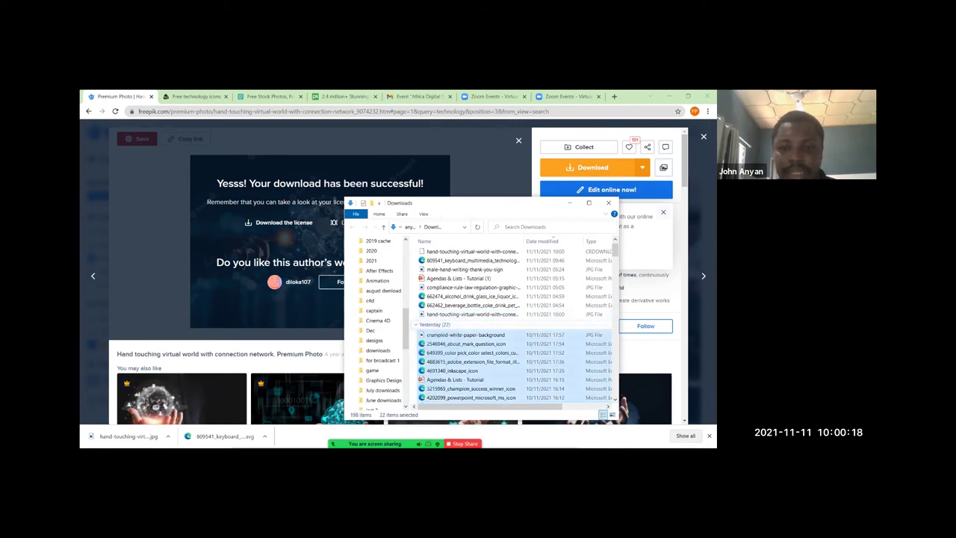
# - Switch to PowerPoint on slide 21, reduce its window, and move the Downloads window so both can be reached
pyautogui.press('super')
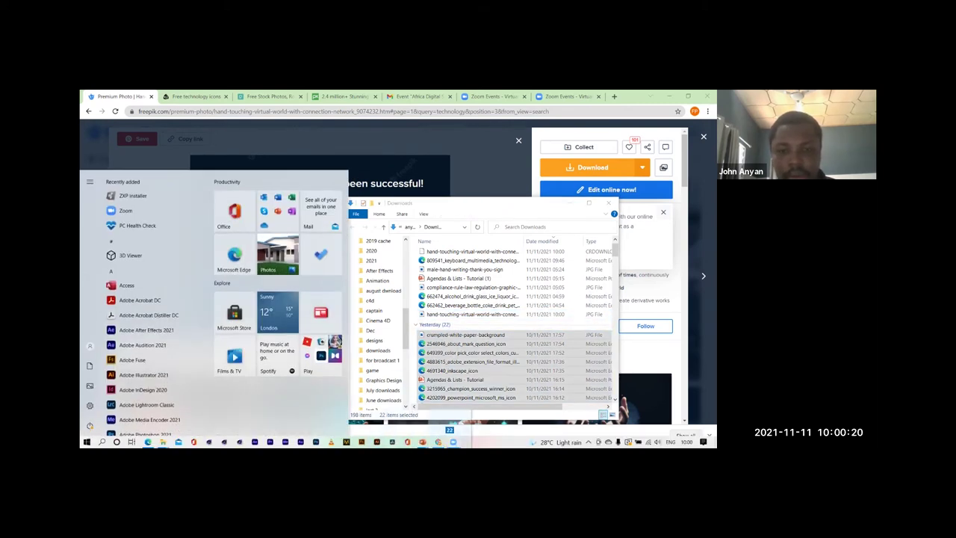
pyautogui.moveTo(419, 441); pyautogui.dragTo(378, 413)
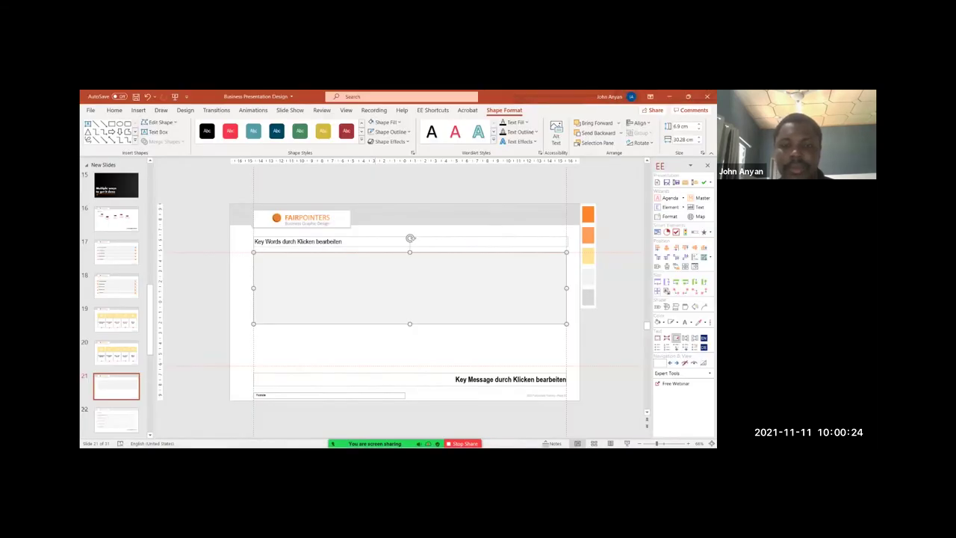
pyautogui.scroll(1, 409, 302)
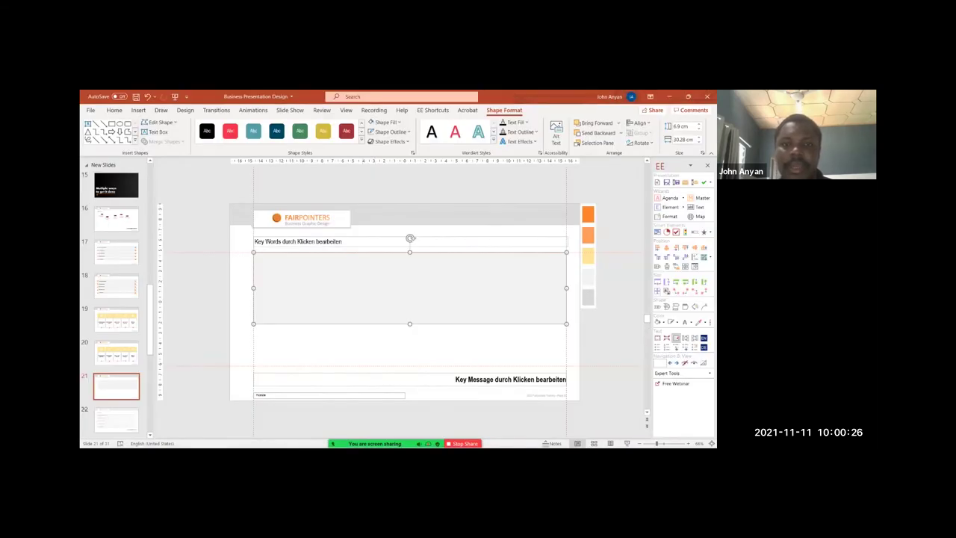
pyautogui.click(117, 387)
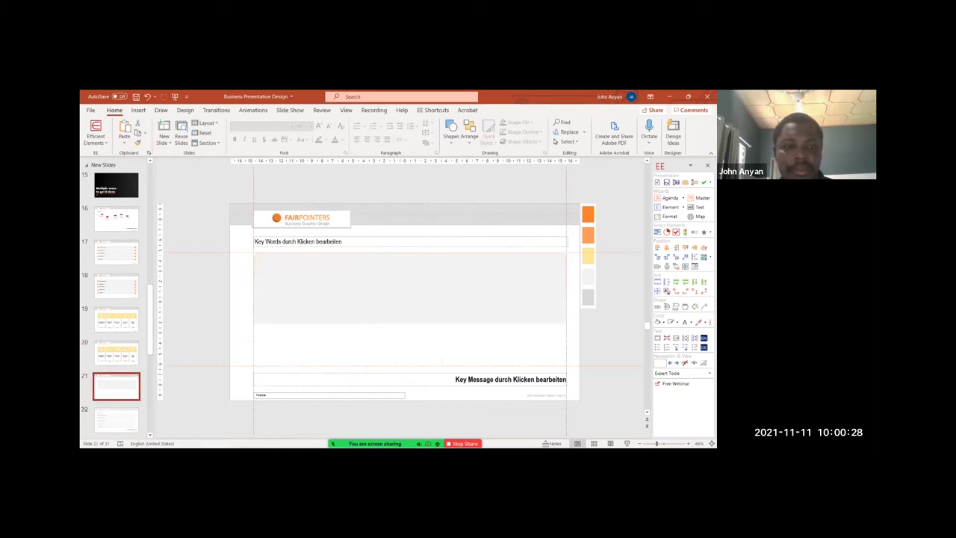
pyautogui.click(688, 97)
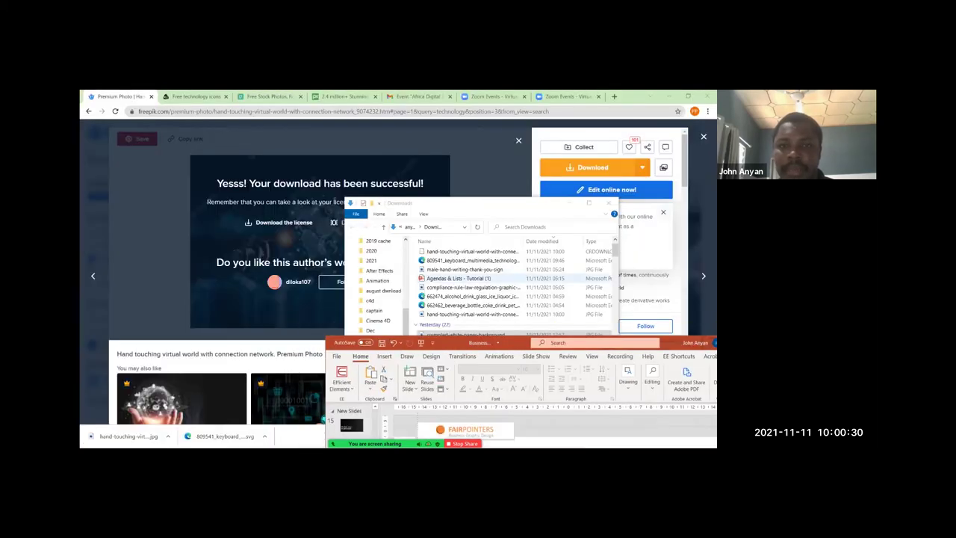
pyautogui.moveTo(440, 205); pyautogui.dragTo(361, 197)
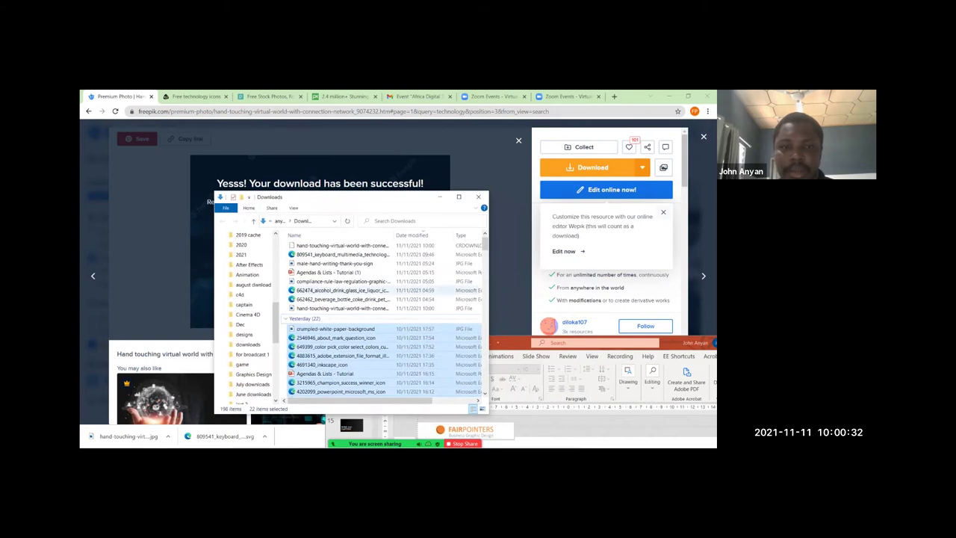
# - Insert the downloaded hand-touching-virtual-world-with-connection-network JPG on slide 21 and maximize the presentation window
pyautogui.click(343, 328)
pyautogui.click(344, 281)
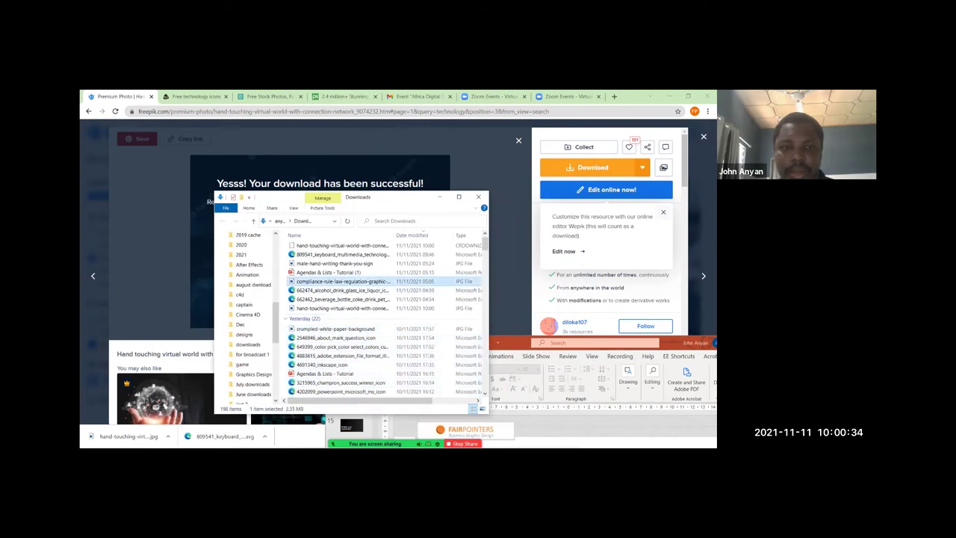
pyautogui.click(344, 309)
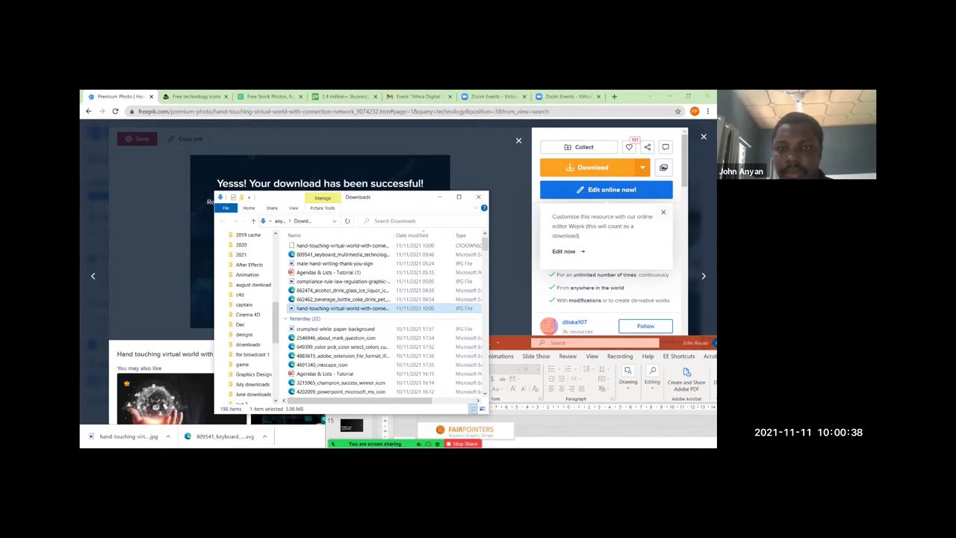
pyautogui.moveTo(343, 308); pyautogui.dragTo(553, 431)
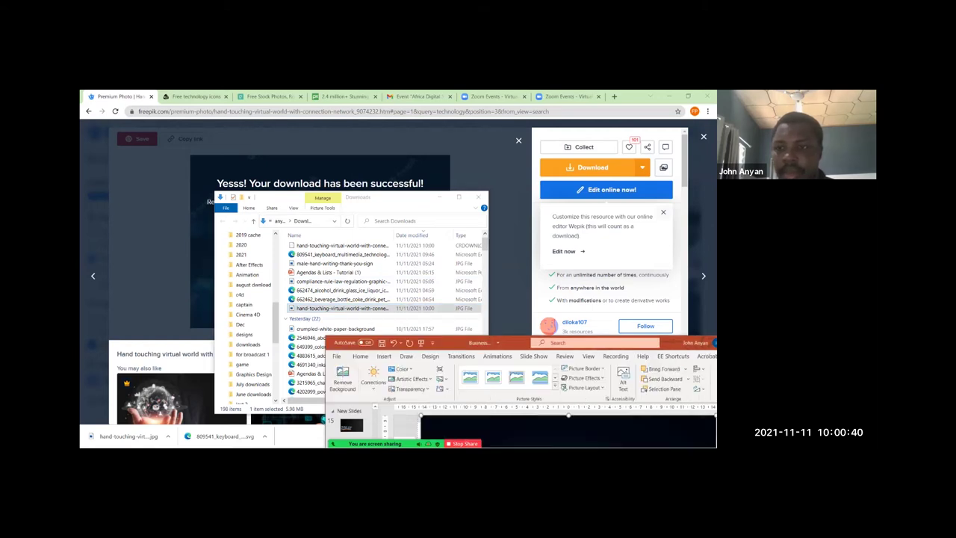
pyautogui.moveTo(671, 343); pyautogui.dragTo(529, 191)
pyautogui.click(633, 191)
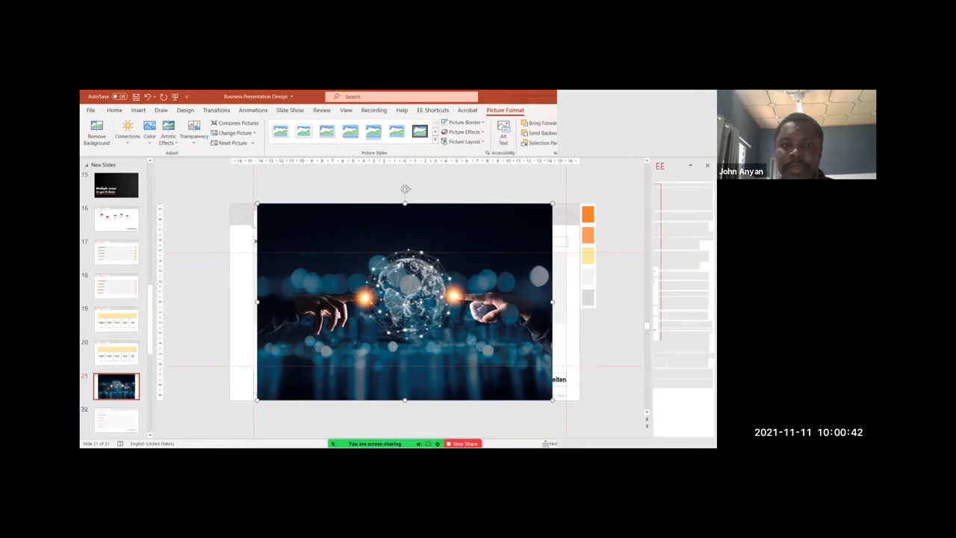
# - Move the inserted technology photo to the left so it partly hangs over the left edge of slide 21
pyautogui.moveTo(411, 299); pyautogui.dragTo(273, 325)
pyautogui.scroll(-3, 359, 328)
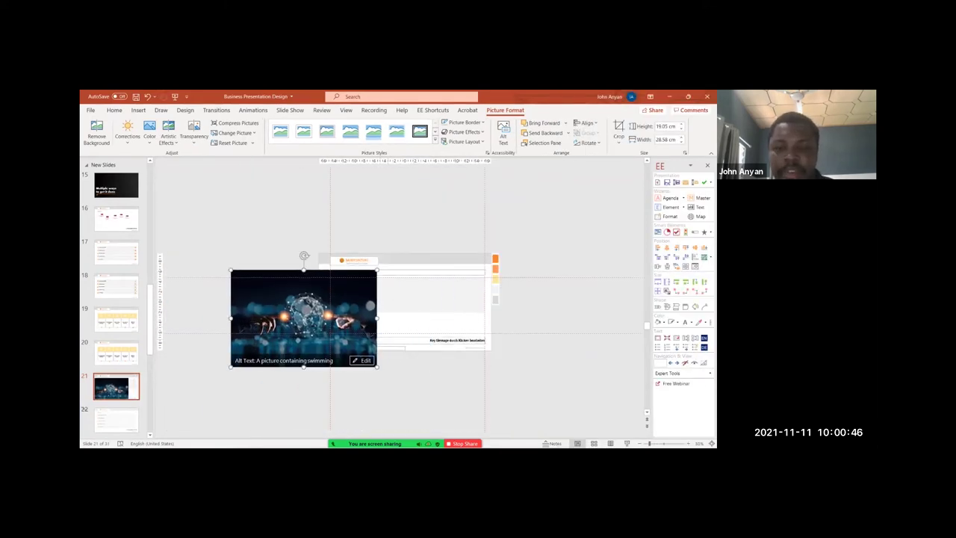
pyautogui.scroll(4, 273, 325)
pyautogui.scroll(-2, 272, 325)
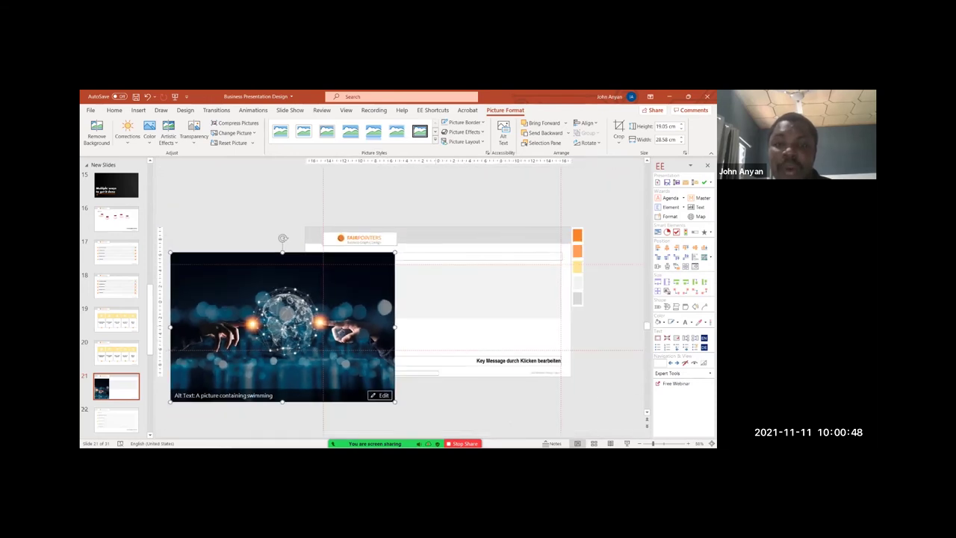
# - Cut the technology photo to the clipboard, bring it back on slide 21, and move it down and left, mostly clear of the grey rectangle
pyautogui.click(463, 293)
pyautogui.click(321, 323)
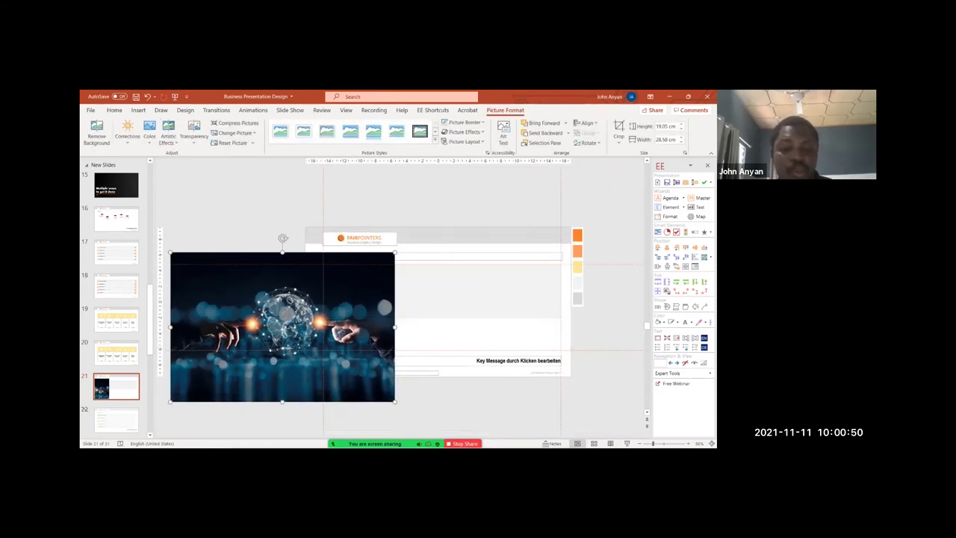
pyautogui.press('Delete')
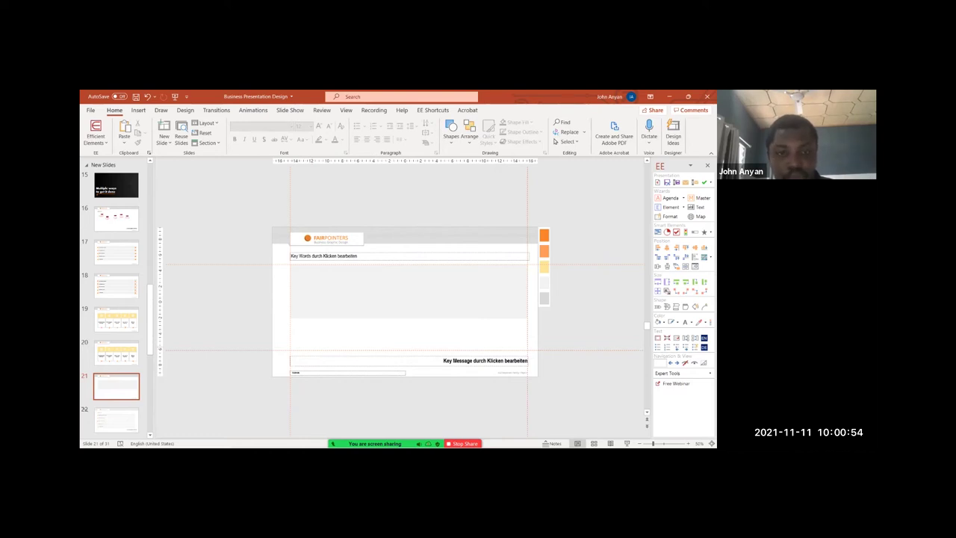
pyautogui.hotkey('ctrl', 'z')
pyautogui.moveTo(321, 322); pyautogui.dragTo(295, 372)
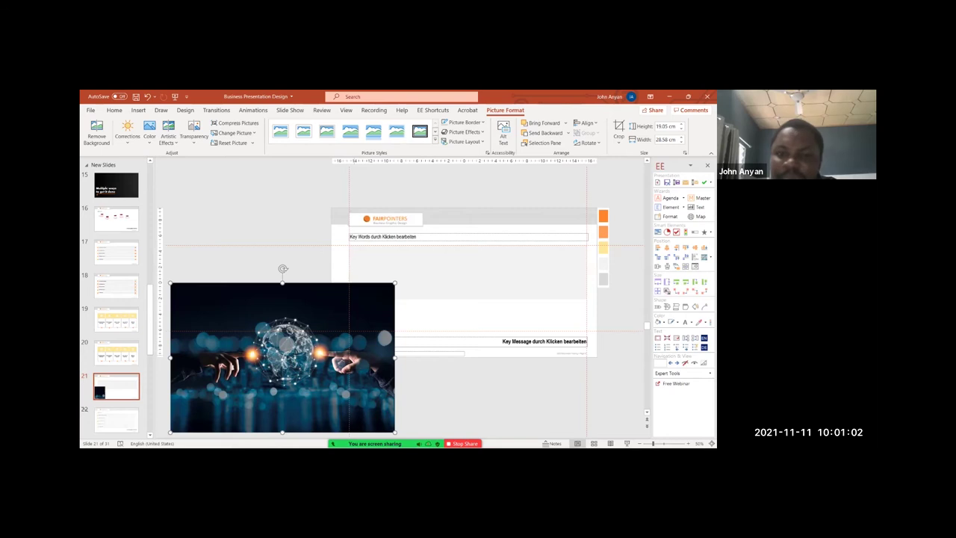
# - Fill the grey rectangle on slide 21 with the technology photo from the clipboard as a picture fill
pyautogui.click(468, 273)
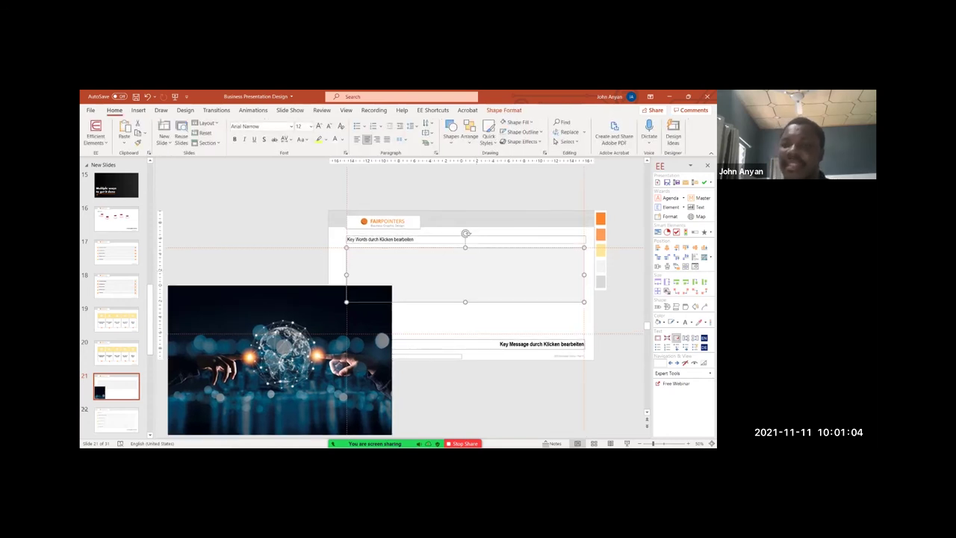
pyautogui.rightClick(476, 273)
pyautogui.click(512, 427)
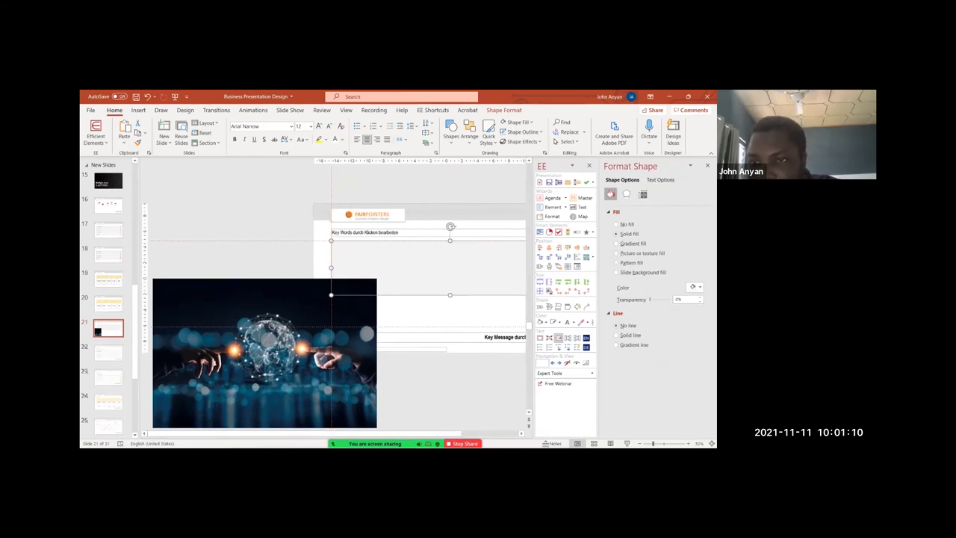
pyautogui.click(617, 253)
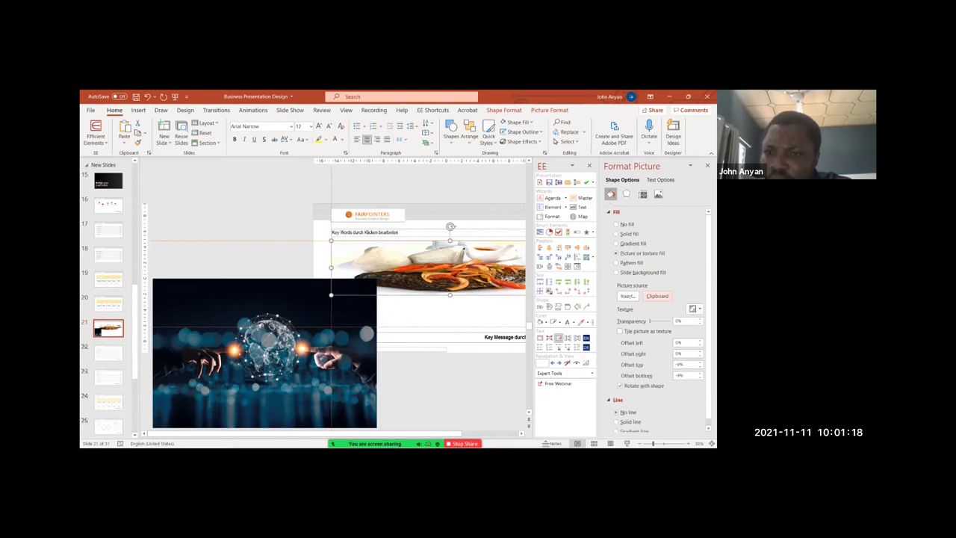
pyautogui.click(657, 296)
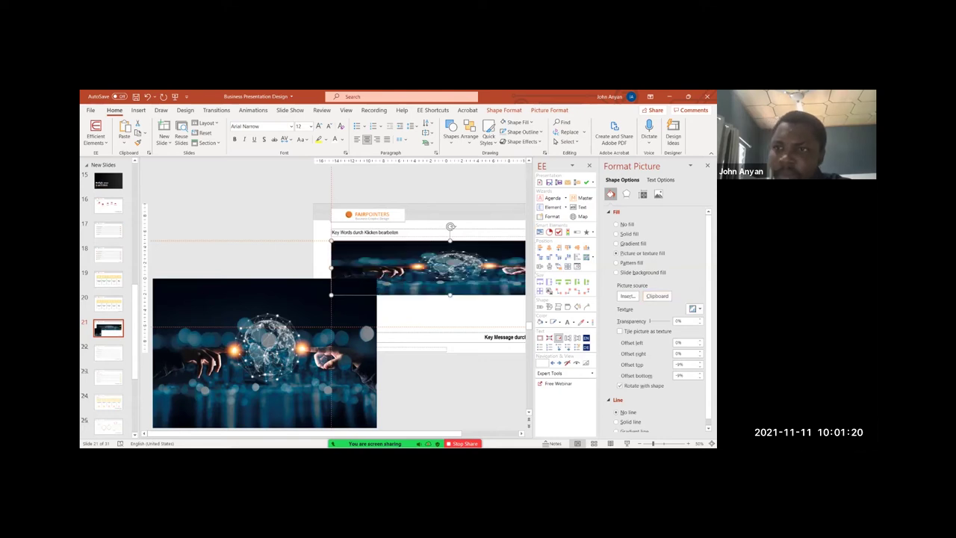
pyautogui.click(707, 166)
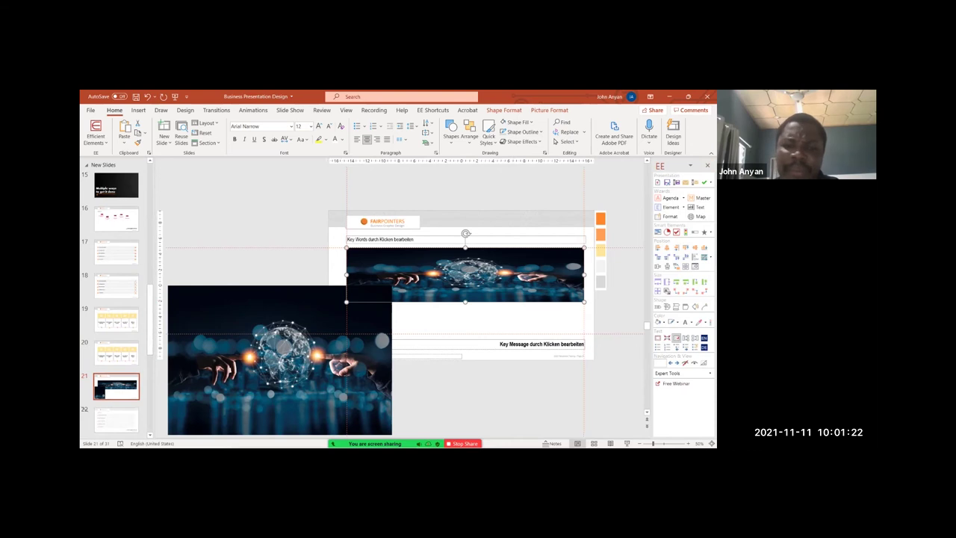
# - Shrink the loose technology photo and place it below the picture-filled rectangle
pyautogui.moveTo(257, 281); pyautogui.dragTo(342, 325)
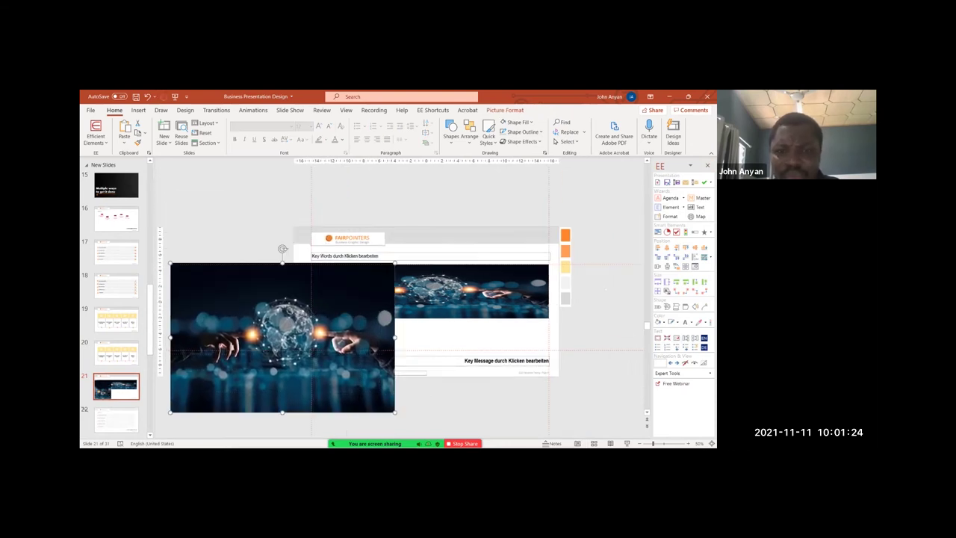
pyautogui.moveTo(394, 264); pyautogui.dragTo(248, 359)
pyautogui.moveTo(209, 385); pyautogui.dragTo(389, 350)
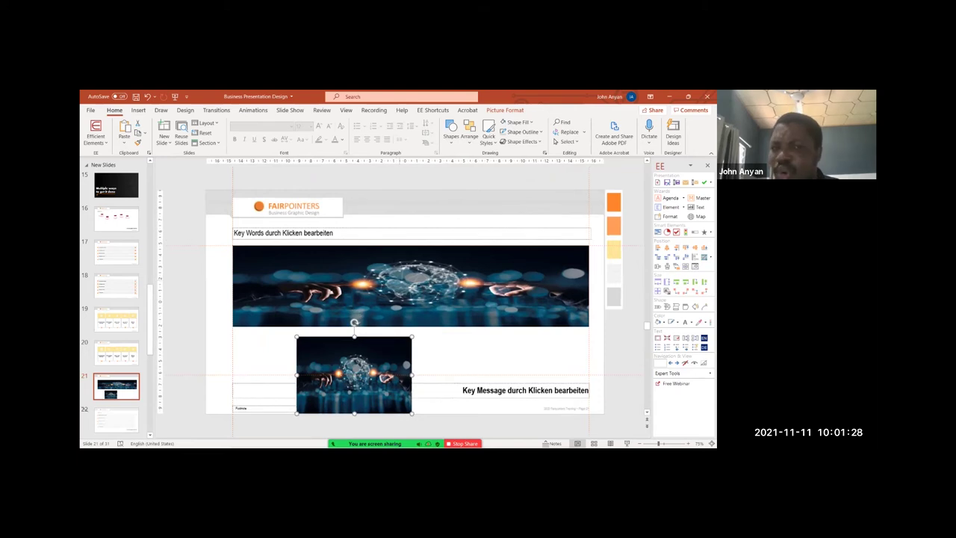
# - Crop the rectangle's picture with the Fill option to restore its proportions, and delete the small loose photo below it
pyautogui.click(411, 288)
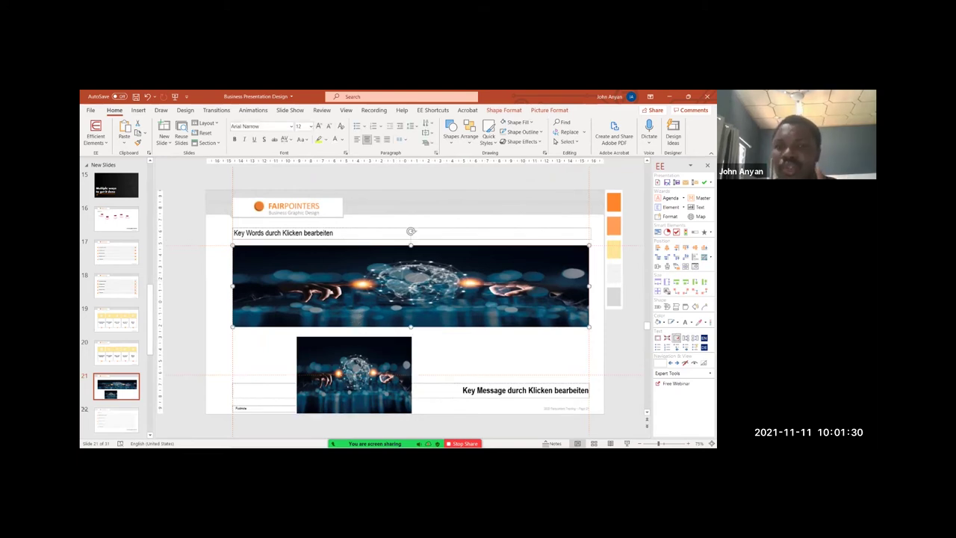
pyautogui.click(549, 110)
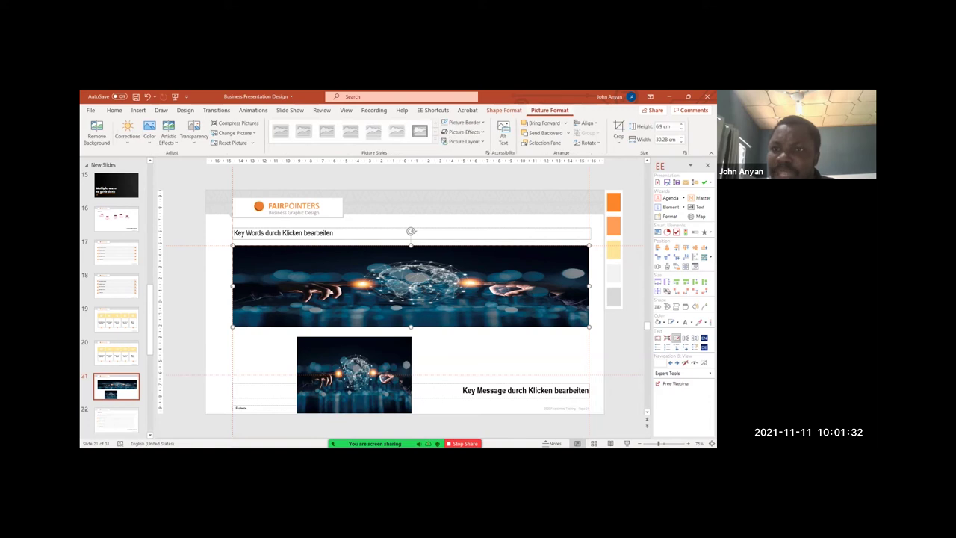
pyautogui.click(619, 140)
pyautogui.click(627, 192)
pyautogui.click(619, 127)
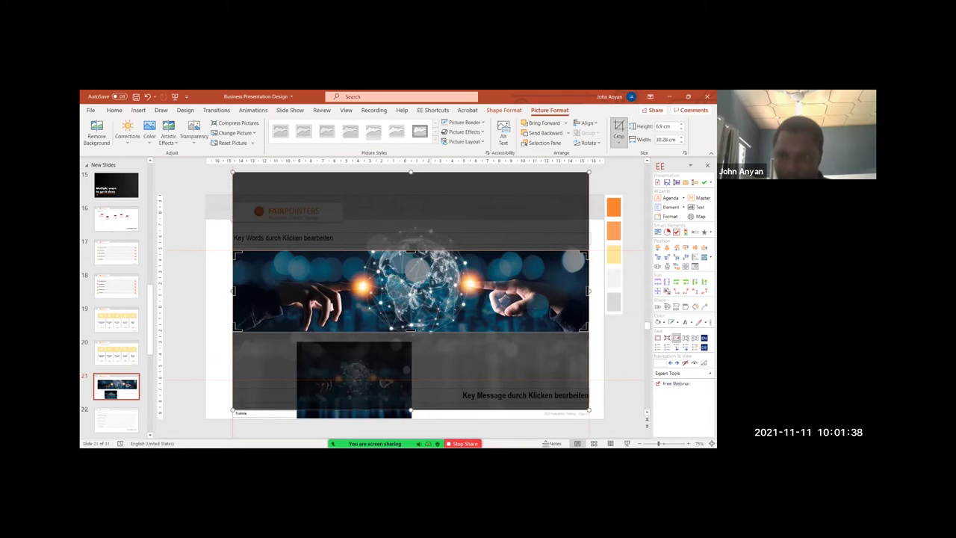
pyautogui.click(624, 359)
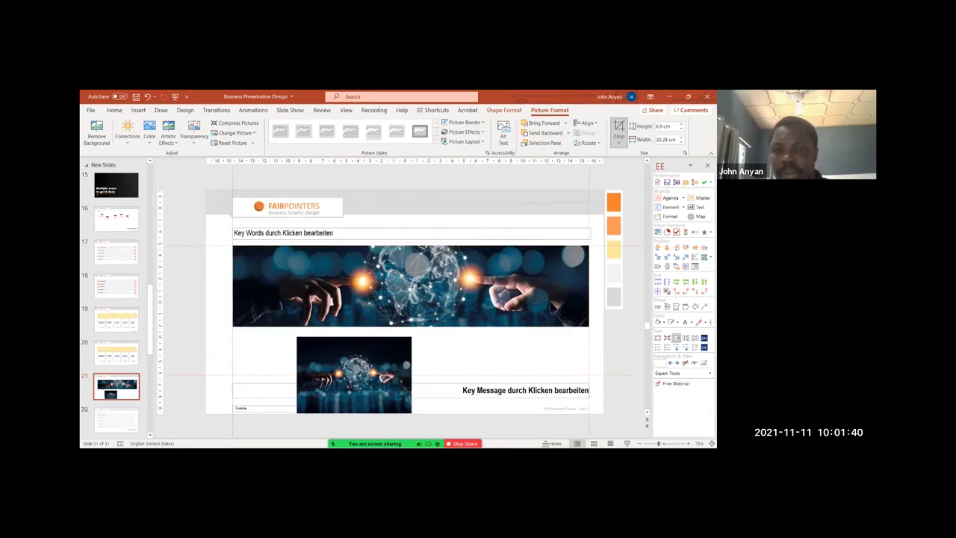
pyautogui.click(355, 375)
pyautogui.press('Delete')
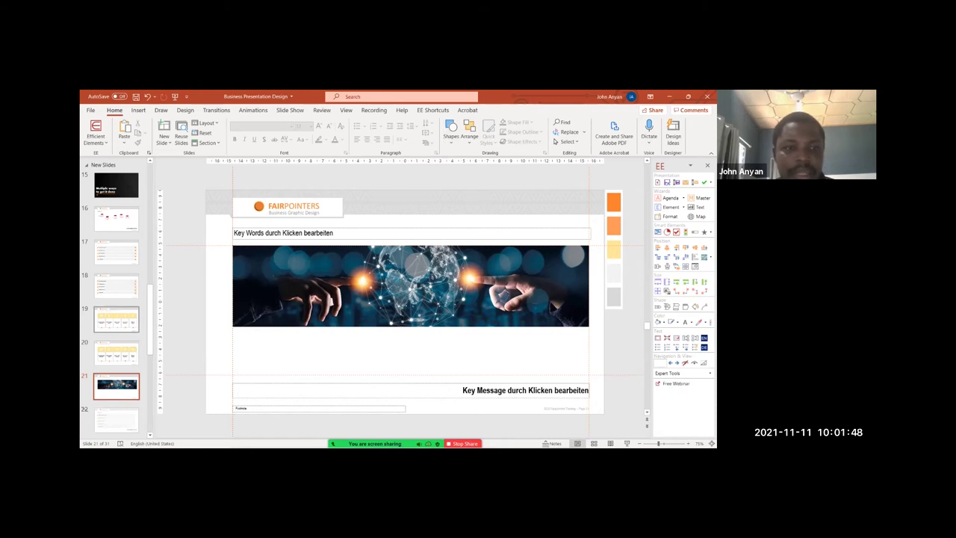
# - Copy the five key-word text boxes, from Wide technology coverage to Off field supply, from slide 20 to slide 21
pyautogui.click(117, 353)
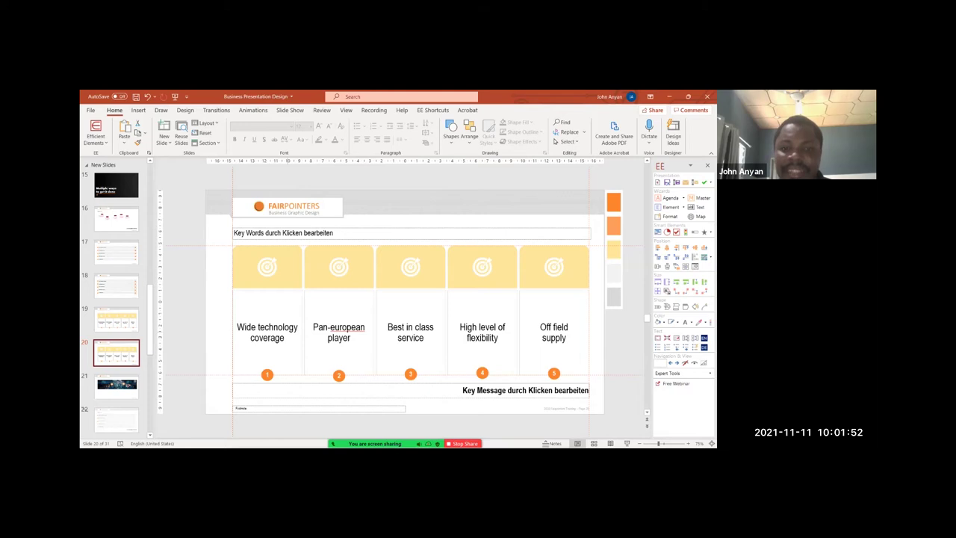
pyautogui.click(267, 310)
pyautogui.keyDown('shift'); pyautogui.click(339, 310); pyautogui.keyUp('shift')
pyautogui.keyDown('shift'); pyautogui.click(411, 310); pyautogui.keyUp('shift')
pyautogui.keyDown('shift'); pyautogui.click(483, 310); pyautogui.keyUp('shift')
pyautogui.keyDown('shift'); pyautogui.click(554, 310); pyautogui.keyUp('shift')
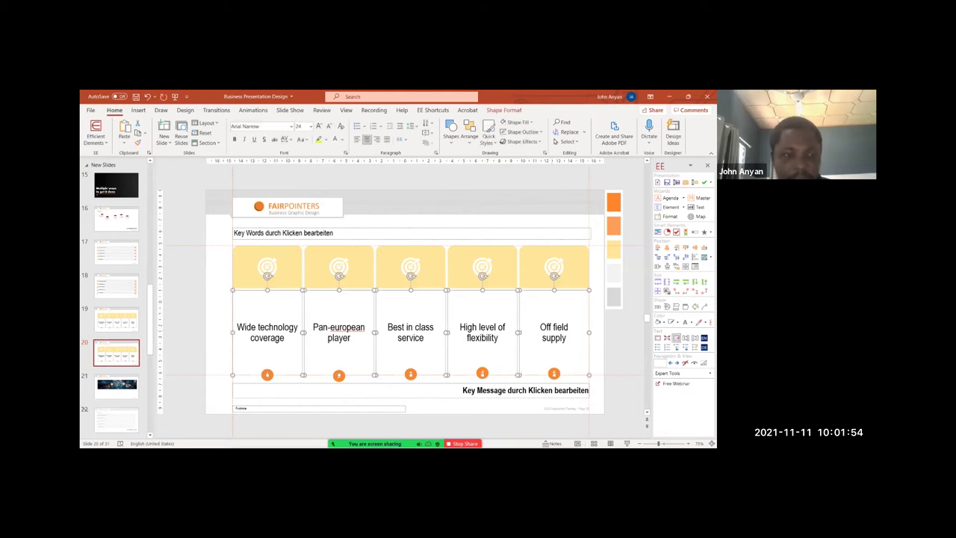
pyautogui.press('pagedown')
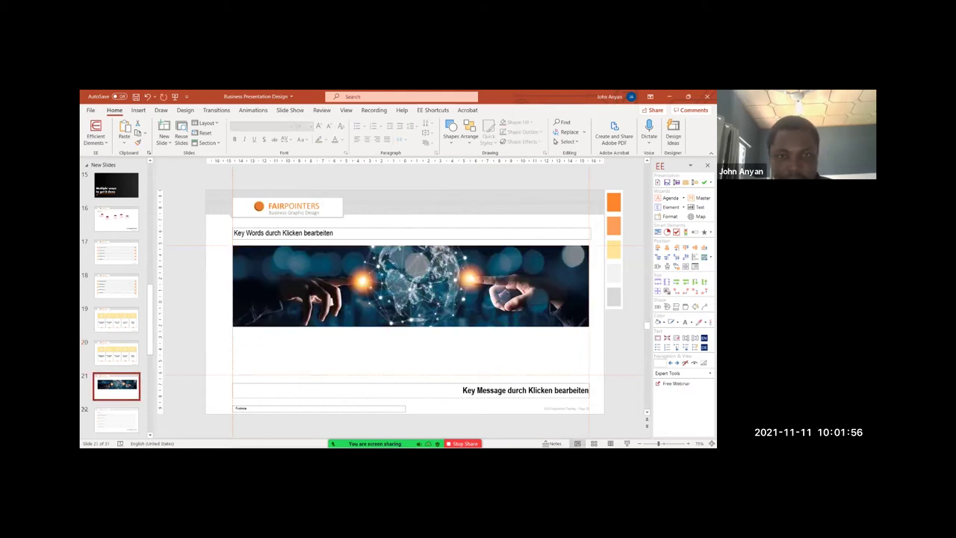
pyautogui.hotkey('ctrl', 'v')
# - Shorten the five text boxes to about 4.01 cm high so they fit between the picture and the lower guide
pyautogui.moveTo(411, 289); pyautogui.dragTo(411, 321)
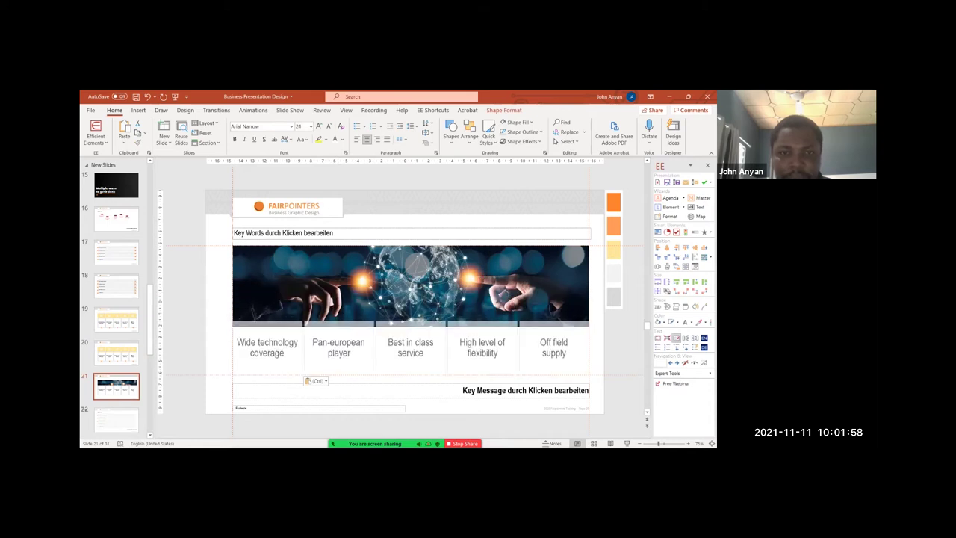
pyautogui.press('Down')
pyautogui.press('Down')
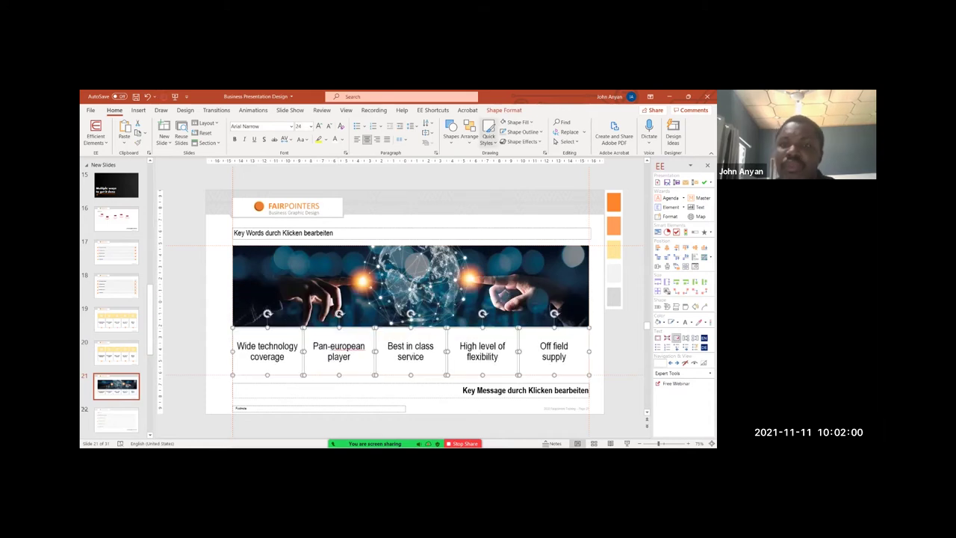
# - Change the shape of the five key-word text boxes to ovals
pyautogui.click(504, 110)
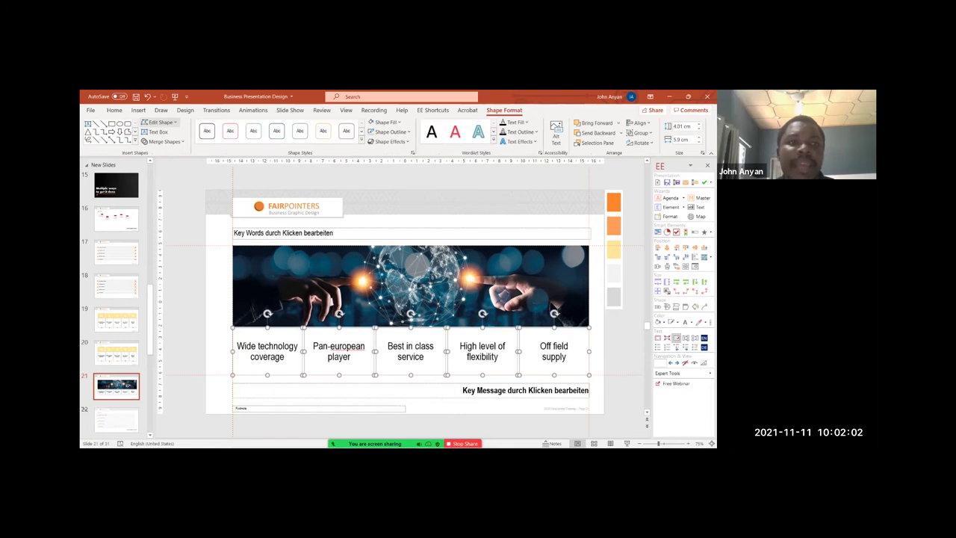
pyautogui.click(159, 122)
pyautogui.moveTo(171, 133)
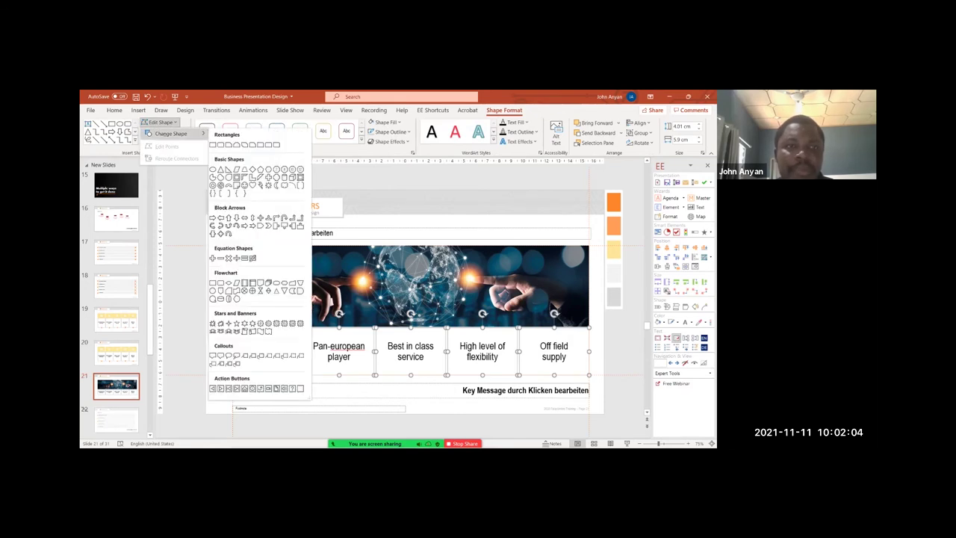
pyautogui.click(213, 169)
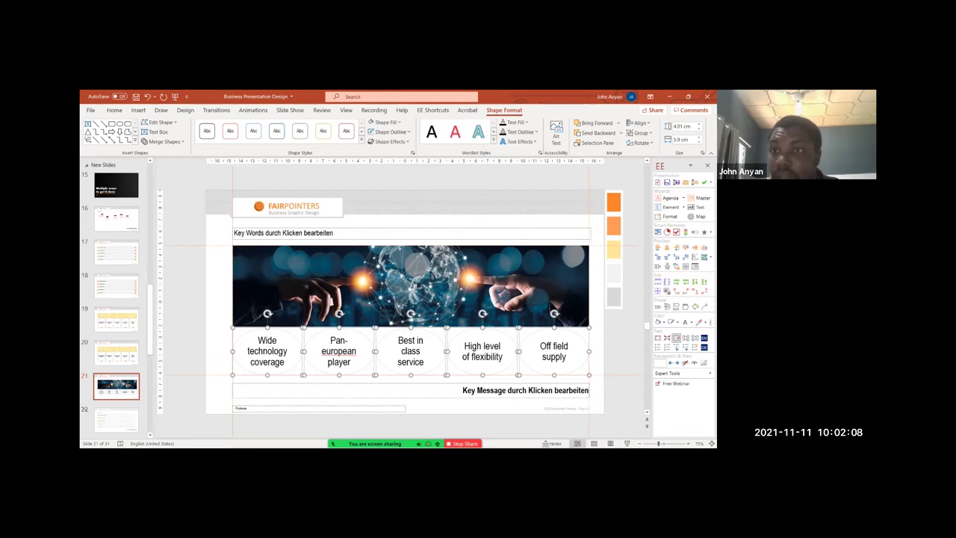
# - Set the width of the five ovals to 4.01 cm, matching their height, to make them circles
pyautogui.click(682, 126)
pyautogui.hotkey('ctrl', 'c')
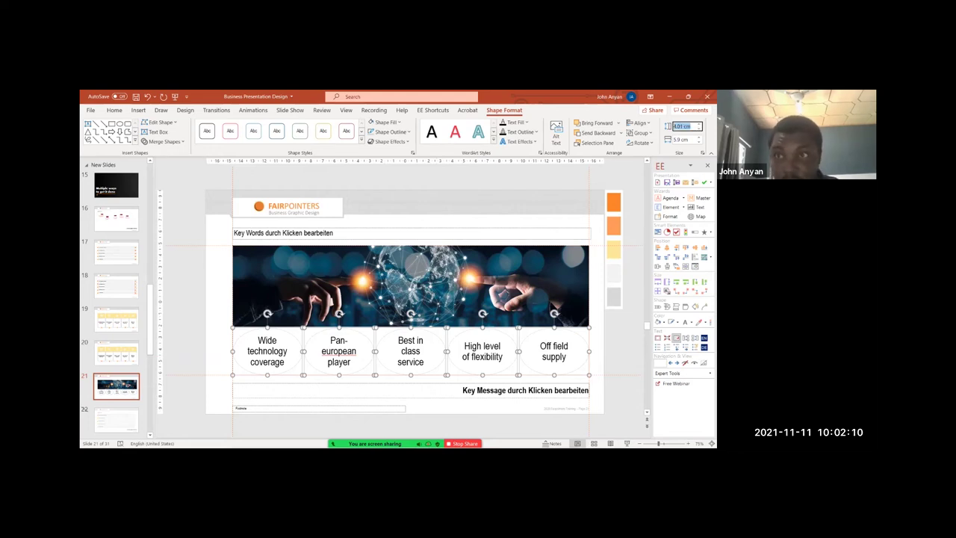
pyautogui.press('Tab')
pyautogui.hotkey('ctrl', 'v')
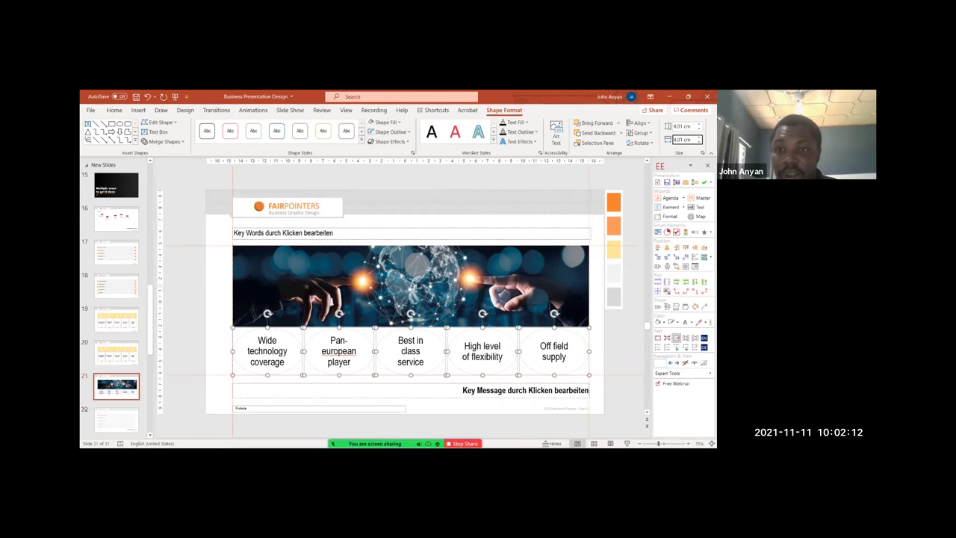
pyautogui.press('Return')
pyautogui.press('Escape')
# - Reduce the text in all five circles to 16 pt and make it bold
pyautogui.click(256, 351)
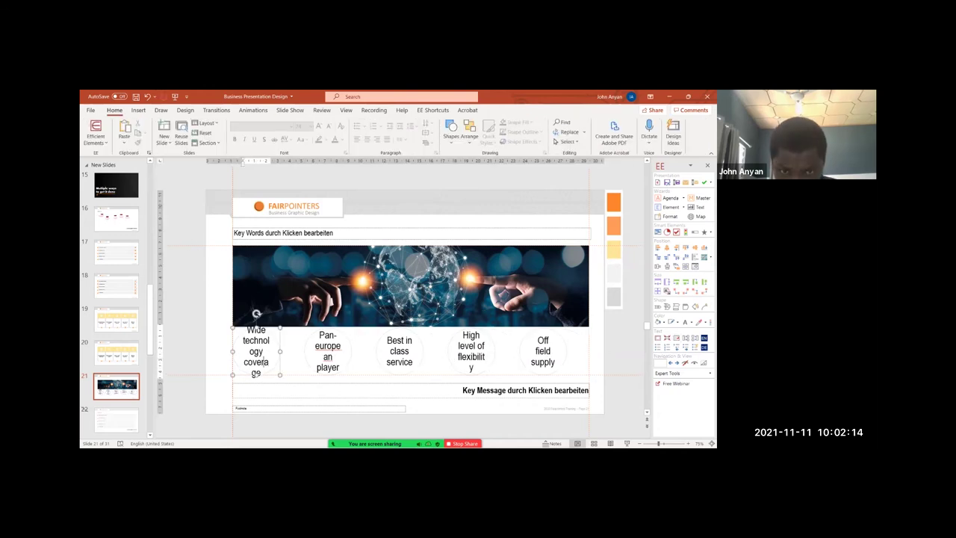
pyautogui.keyDown('shift'); pyautogui.click(328, 351); pyautogui.keyUp('shift')
pyautogui.keyDown('shift'); pyautogui.click(399, 351); pyautogui.keyUp('shift')
pyautogui.keyDown('shift'); pyautogui.click(472, 351); pyautogui.keyUp('shift')
pyautogui.keyDown('shift'); pyautogui.click(543, 351); pyautogui.keyUp('shift')
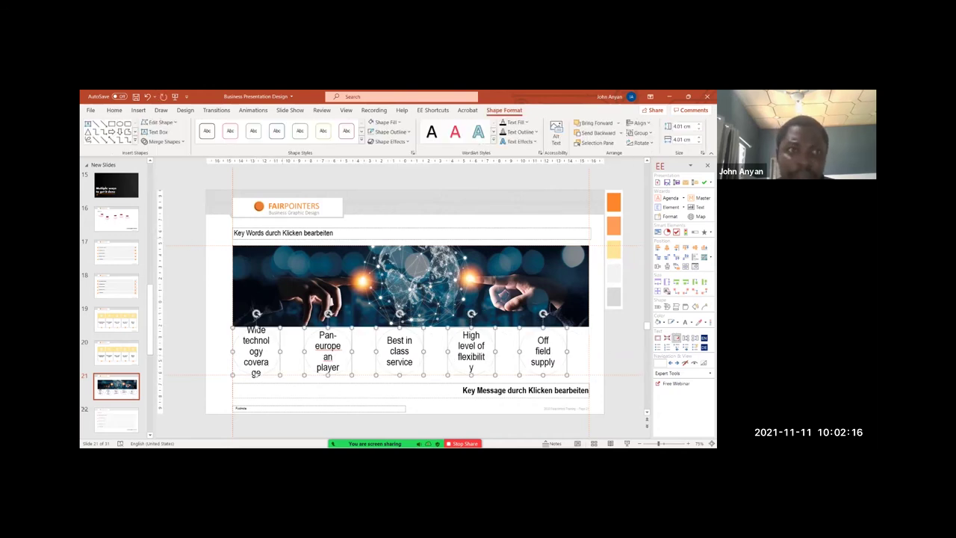
pyautogui.click(114, 111)
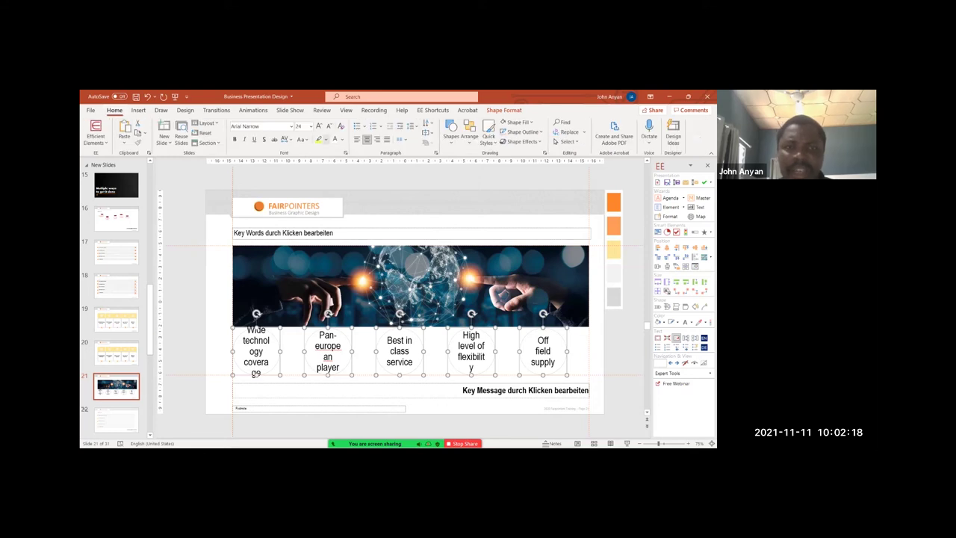
pyautogui.click(330, 127)
pyautogui.click(330, 126)
pyautogui.click(329, 127)
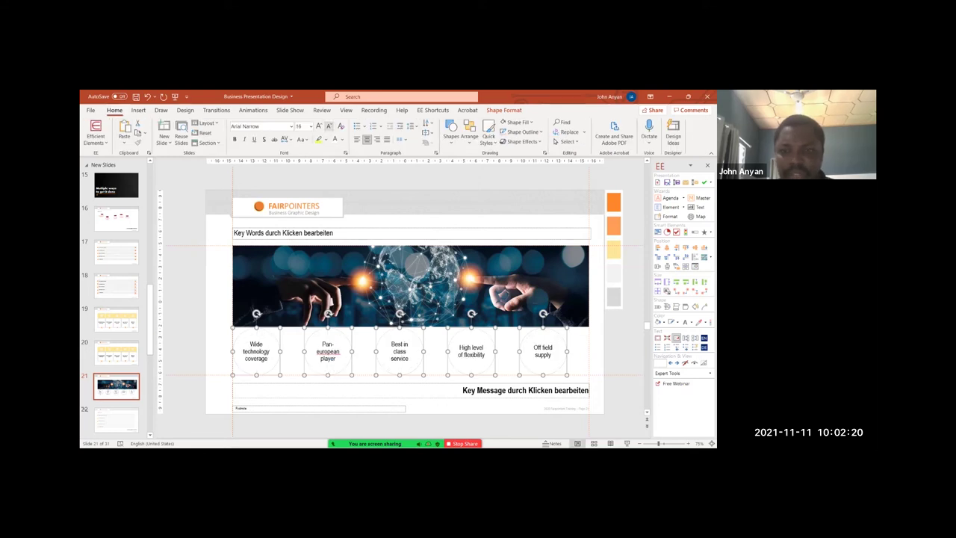
pyautogui.hotkey('ctrl', 'b')
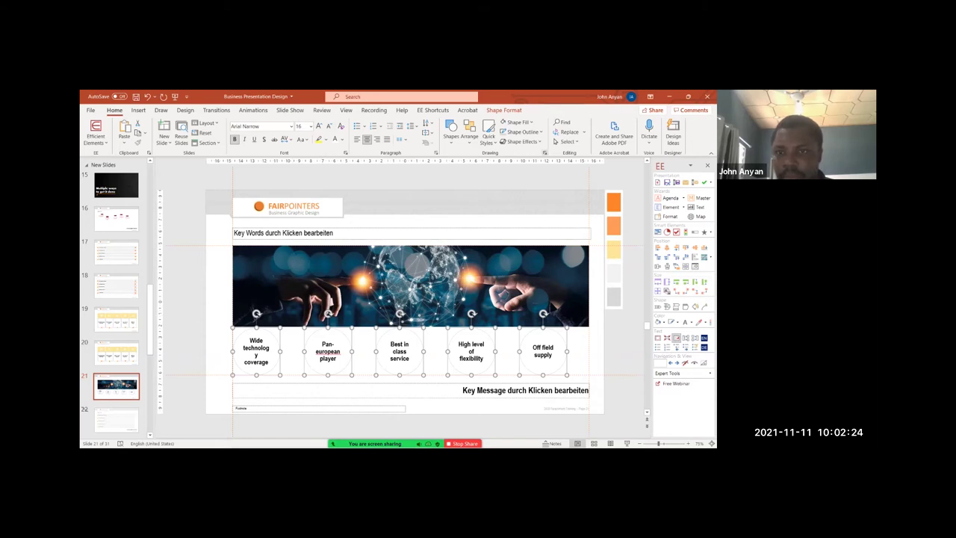
# - Set the left and right text margins of the five circles to 0 cm
pyautogui.click(545, 153)
pyautogui.click(660, 180)
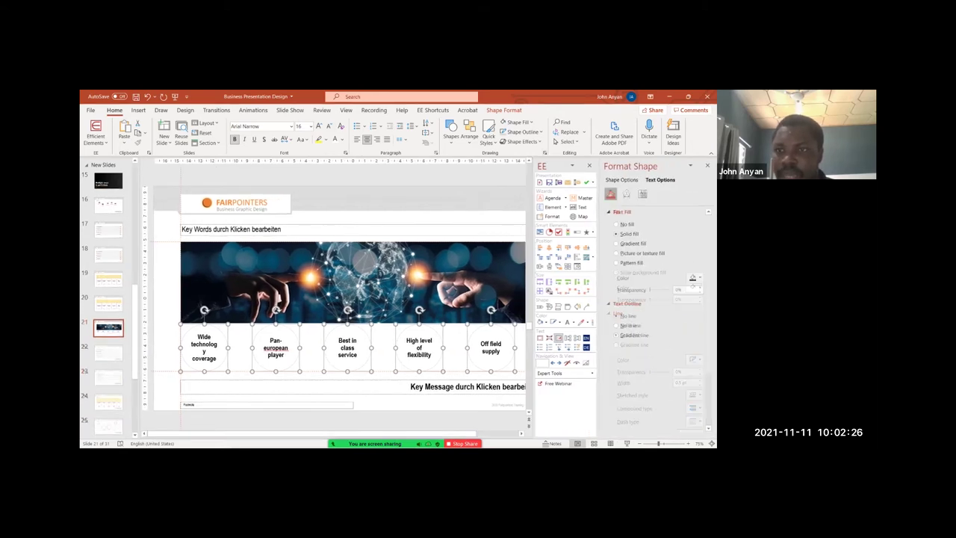
pyautogui.click(643, 195)
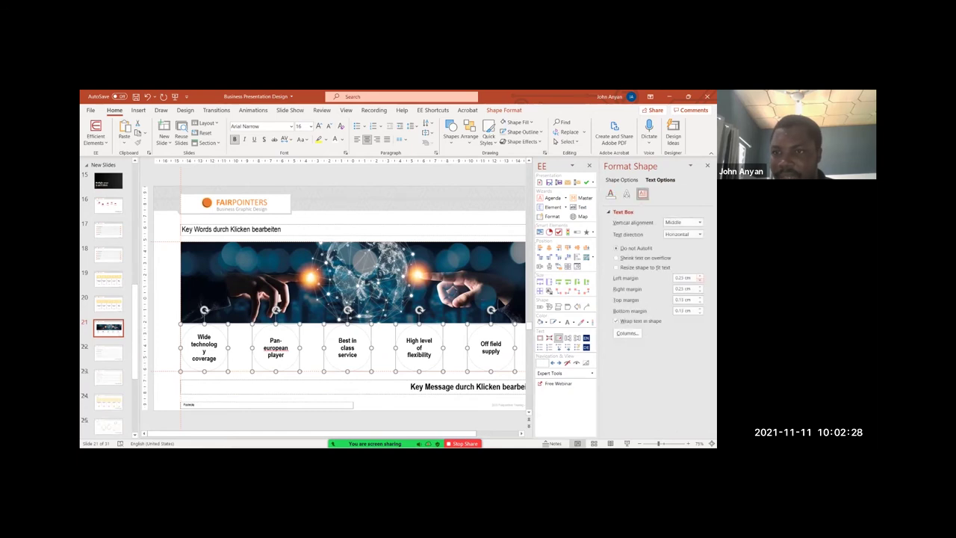
pyautogui.click(700, 280)
pyautogui.click(700, 280)
pyautogui.click(700, 281)
pyautogui.click(700, 291)
pyautogui.click(700, 290)
pyautogui.click(700, 291)
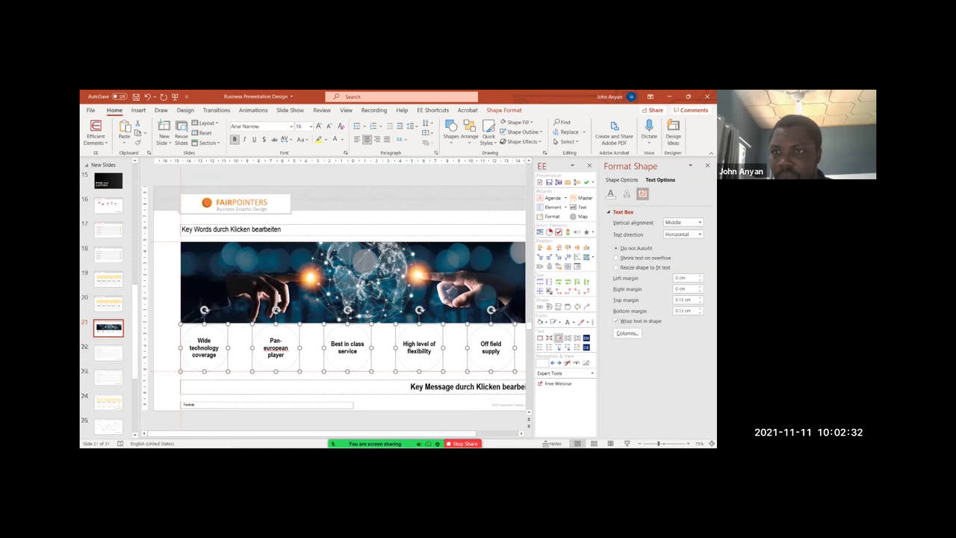
pyautogui.click(707, 165)
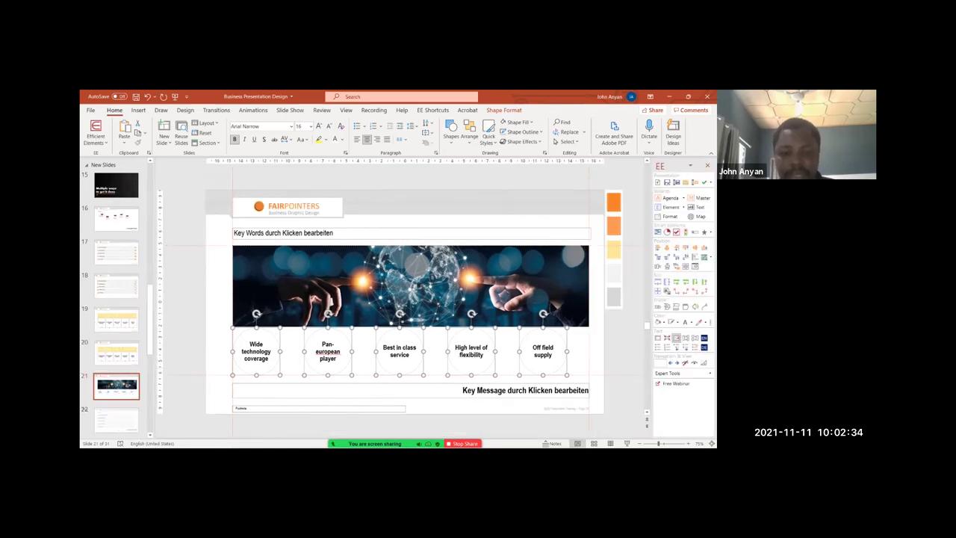
# - Group the five circles and centre the group horizontally with the picture banner
pyautogui.hotkey('ctrl', 'g')
pyautogui.keyDown('shift'); pyautogui.click(448, 286); pyautogui.keyUp('shift')
pyautogui.click(667, 248)
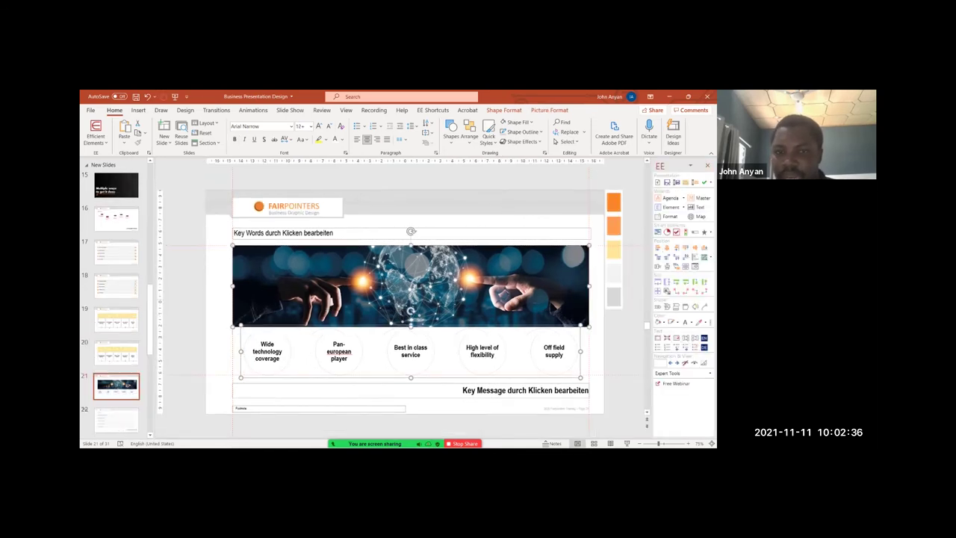
# - Select the five key-word circles individually and place a copy of the row directly below the original
pyautogui.click(626, 336)
pyautogui.click(554, 352)
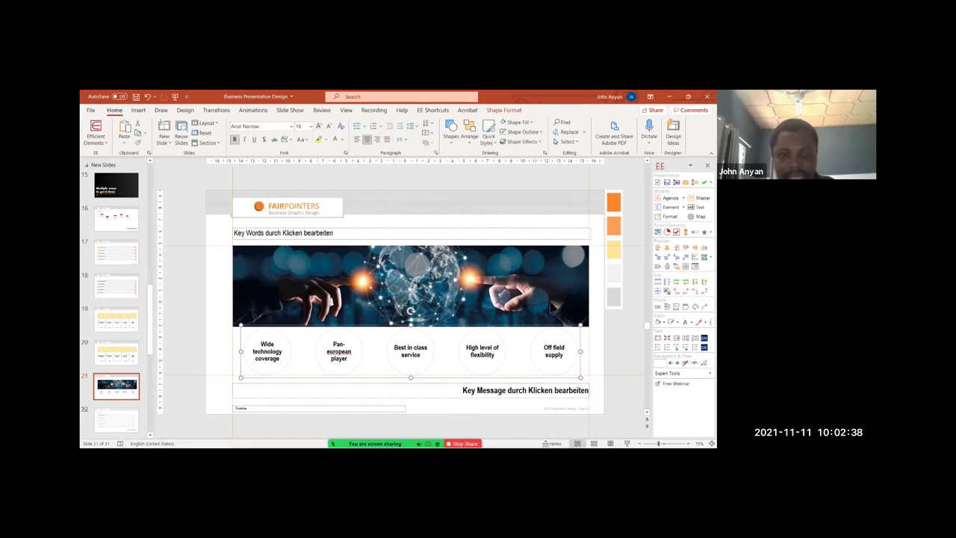
pyautogui.press('Escape')
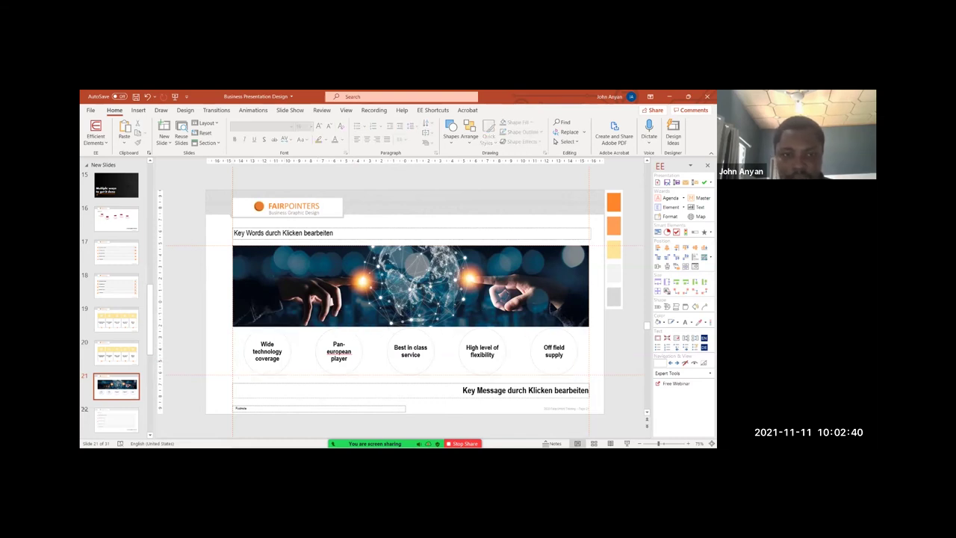
pyautogui.click(267, 351)
pyautogui.keyDown('shift'); pyautogui.click(340, 351); pyautogui.keyUp('shift')
pyautogui.keyDown('shift'); pyautogui.click(411, 351); pyautogui.keyUp('shift')
pyautogui.keyDown('shift'); pyautogui.click(482, 351); pyautogui.keyUp('shift')
pyautogui.keyDown('shift'); pyautogui.click(555, 351); pyautogui.keyUp('shift')
pyautogui.moveTo(554, 351); pyautogui.dragTo(554, 397)
# - Delete the text from all five circles in the upper row
pyautogui.tripleClick(266, 351)
pyautogui.press('Delete')
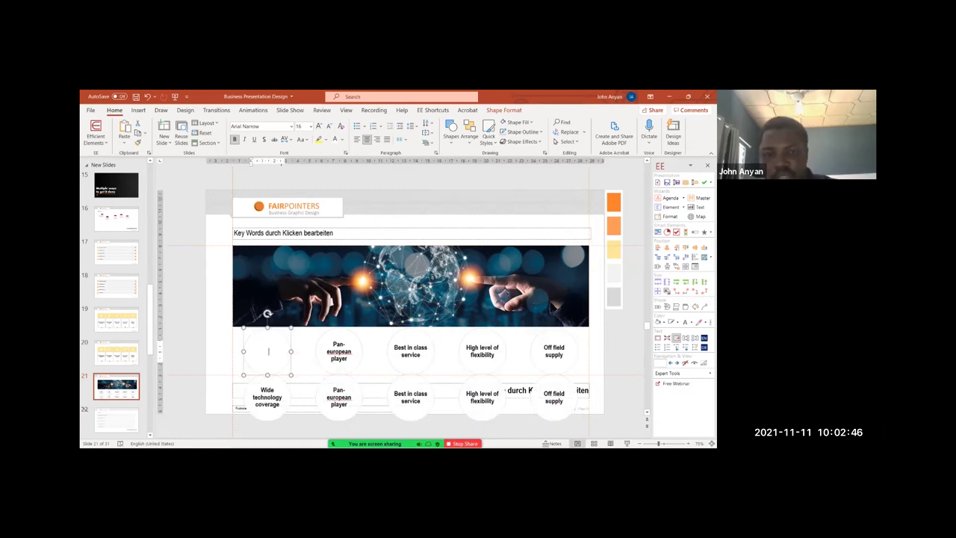
pyautogui.click(339, 352)
pyautogui.tripleClick(339, 352)
pyautogui.press('Delete')
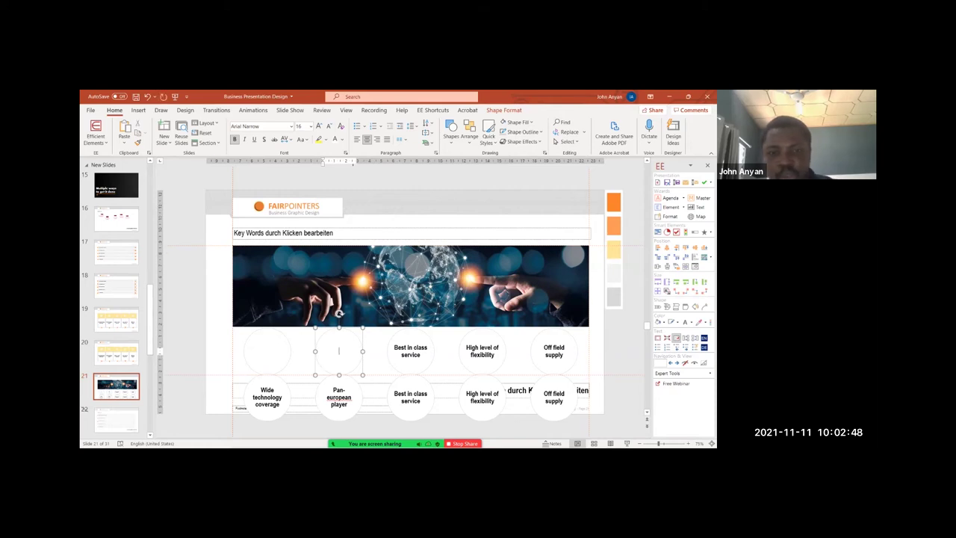
pyautogui.click(410, 351)
pyautogui.tripleClick(410, 352)
pyautogui.press('Delete')
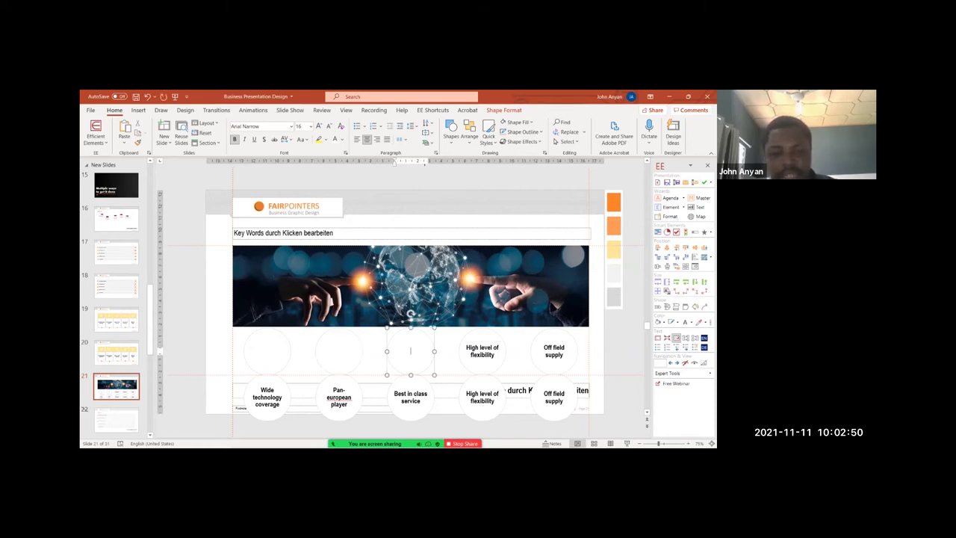
pyautogui.click(482, 351)
pyautogui.tripleClick(482, 353)
pyautogui.press('Delete')
pyautogui.click(553, 351)
pyautogui.tripleClick(553, 353)
pyautogui.press('Delete')
pyautogui.click(482, 351)
# - Move the first and last empty circles inward and distribute the five evenly in the horizontal direction
pyautogui.click(268, 351)
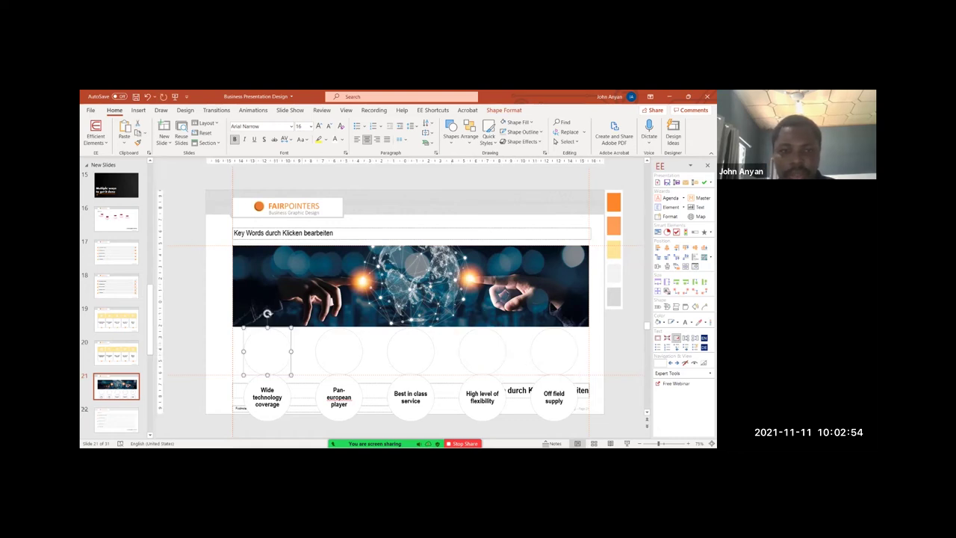
pyautogui.moveTo(268, 351); pyautogui.dragTo(279, 351)
pyautogui.moveTo(553, 351); pyautogui.dragTo(529, 351)
pyautogui.keyDown('shift'); pyautogui.click(482, 351); pyautogui.keyUp('shift')
pyautogui.keyDown('shift'); pyautogui.click(411, 351); pyautogui.keyUp('shift')
pyautogui.keyDown('shift'); pyautogui.click(339, 351); pyautogui.keyUp('shift')
pyautogui.keyDown('shift'); pyautogui.click(280, 351); pyautogui.keyUp('shift')
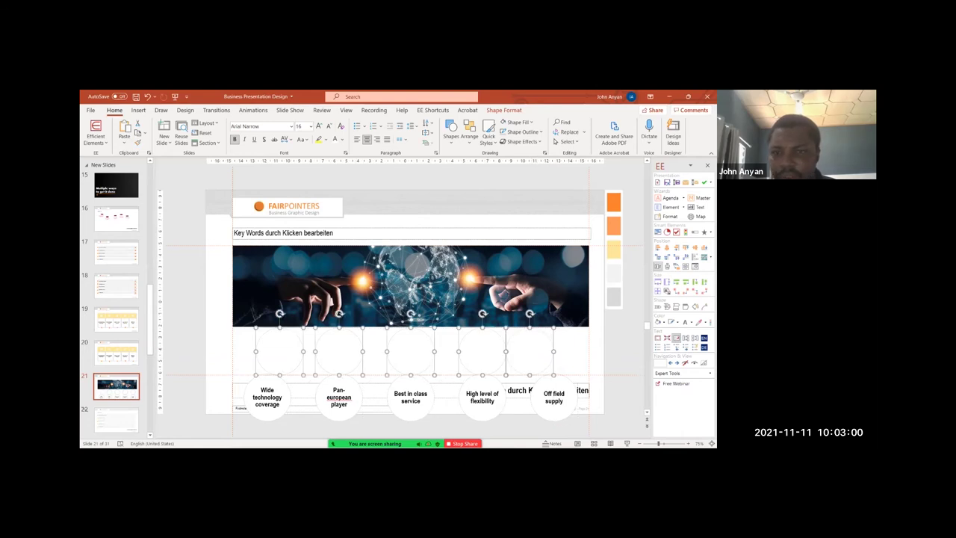
pyautogui.click(658, 267)
# - Group the five empty circles and centre the group horizontally with the picture banner
pyautogui.hotkey('ctrl', 'g')
pyautogui.keyDown('shift'); pyautogui.click(523, 292); pyautogui.keyUp('shift')
pyautogui.click(667, 247)
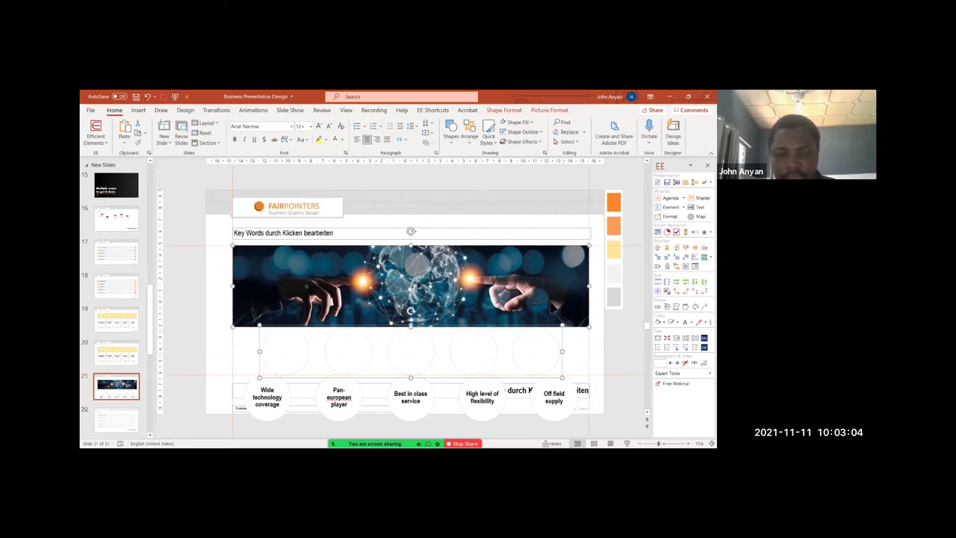
# - Ungroup the empty circles and shrink all five to about two thirds of their size around their centres
pyautogui.hotkey('ctrl', 'shift', 'g')
pyautogui.click(536, 351)
pyautogui.keyDown('shift'); pyautogui.click(474, 351); pyautogui.keyUp('shift')
pyautogui.keyDown('shift'); pyautogui.click(411, 351); pyautogui.keyUp('shift')
pyautogui.keyDown('shift'); pyautogui.click(348, 351); pyautogui.keyUp('shift')
pyautogui.keyDown('shift'); pyautogui.click(286, 351); pyautogui.keyUp('shift')
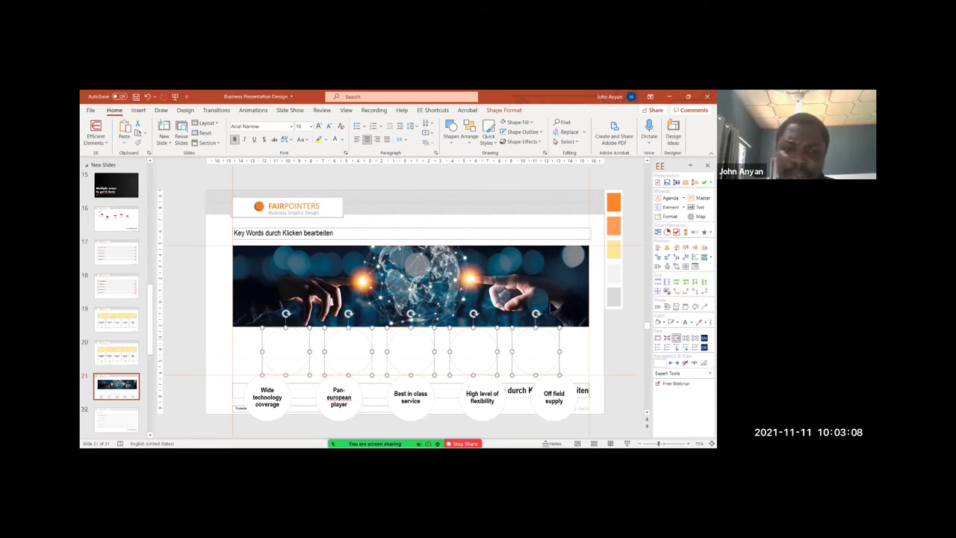
pyautogui.moveTo(262, 327); pyautogui.dragTo(270, 335)
# - Move the five small white circles up until they straddle the banner's lower edge, and remove their outline
pyautogui.press('Up')
pyautogui.press('Up')
pyautogui.press('Up')
pyautogui.press('Up')
pyautogui.press('Up')
pyautogui.press('Up')
pyautogui.press('Up')
pyautogui.press('Up')
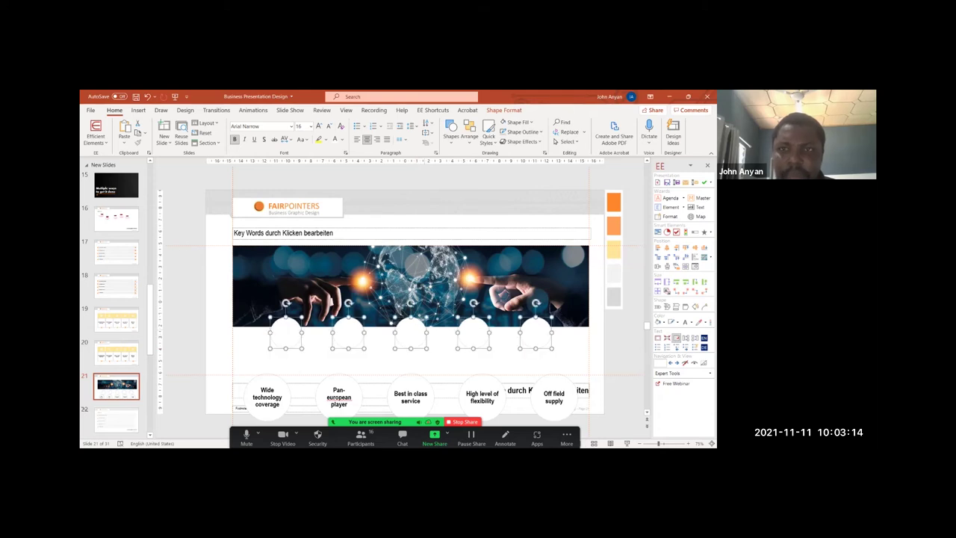
pyautogui.click(523, 132)
pyautogui.click(524, 247)
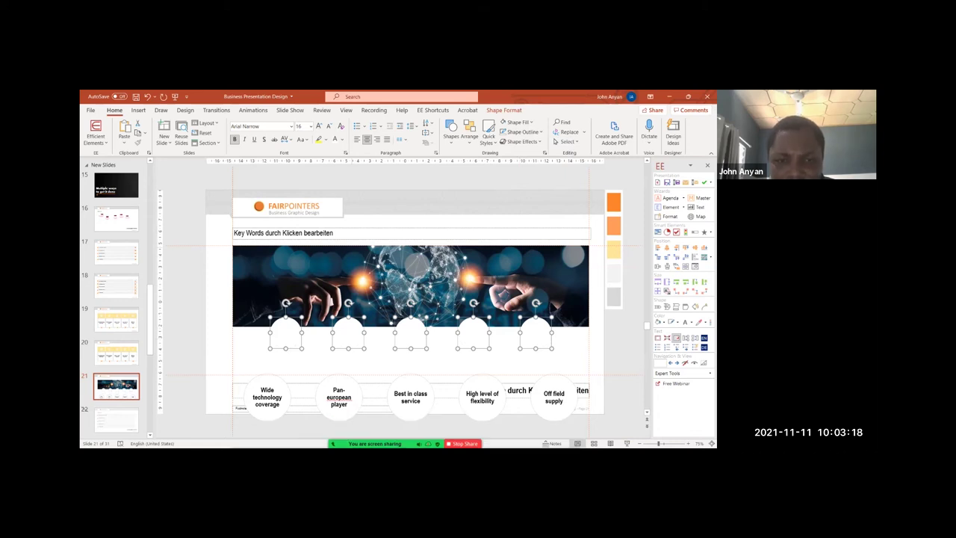
# - Duplicate the five white circles just below the originals and fill the copies with the dark orange palette swatch colour
pyautogui.moveTo(535, 333); pyautogui.dragTo(536, 358)
pyautogui.click(523, 131)
pyautogui.click(527, 248)
pyautogui.click(617, 200)
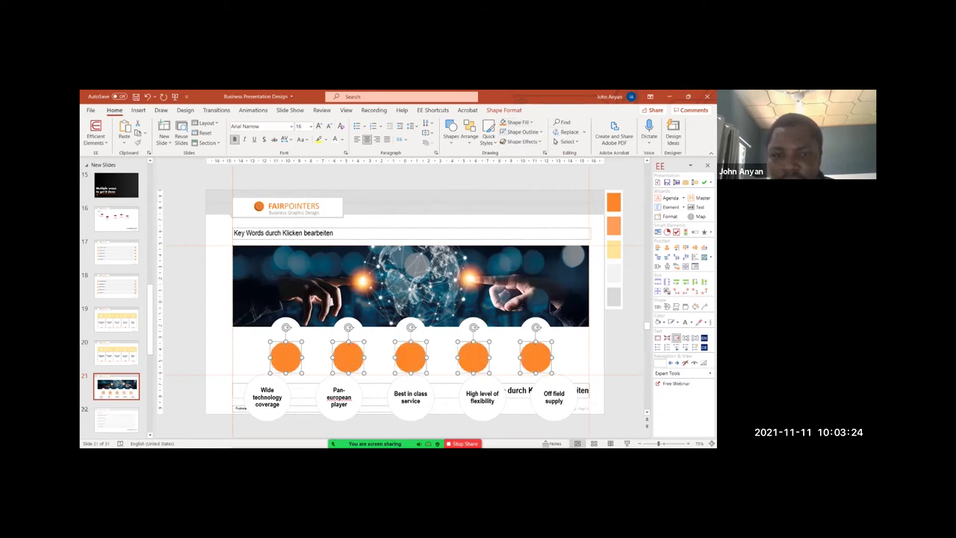
# - Shrink the orange circles slightly, centre them on the white circles to leave a white ring, and preview the slide show
pyautogui.moveTo(552, 342); pyautogui.dragTo(549, 345)
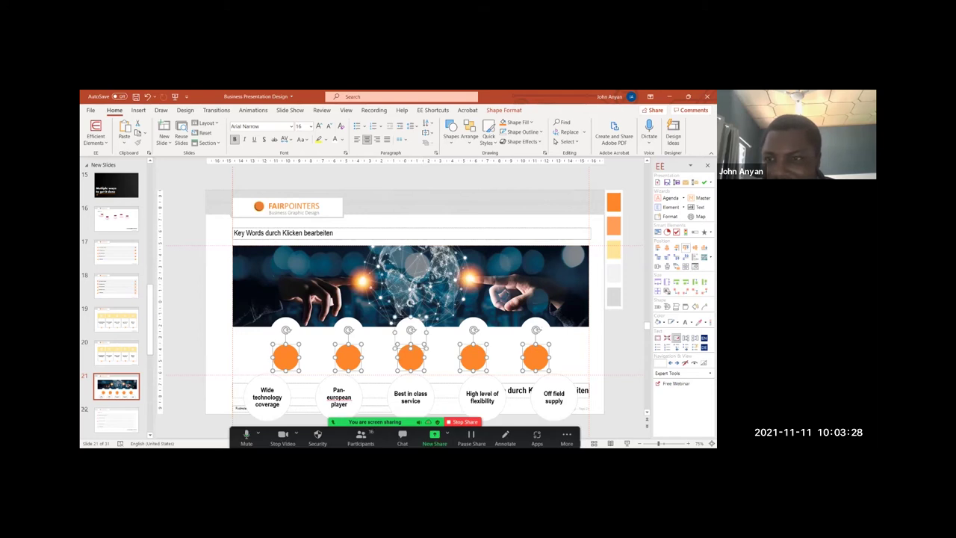
pyautogui.moveTo(411, 357); pyautogui.dragTo(411, 334)
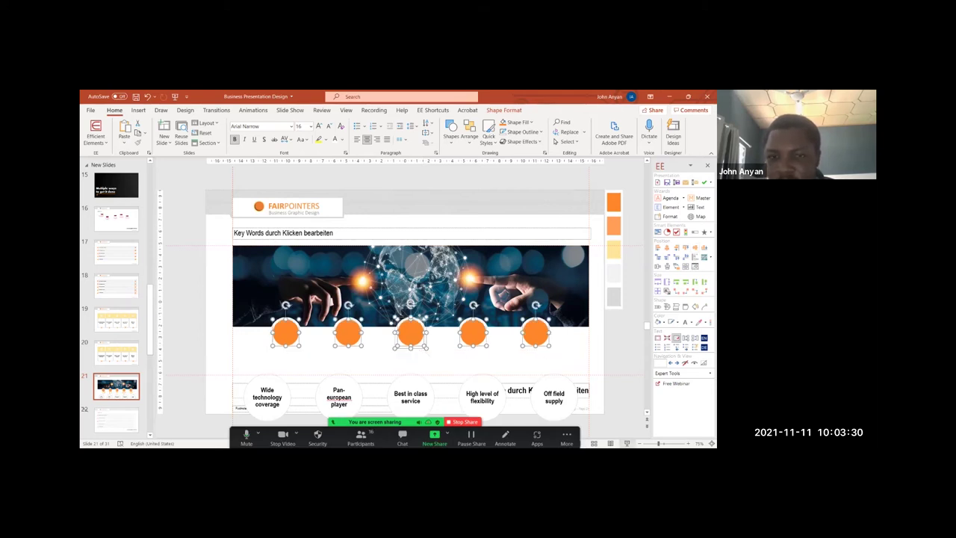
pyautogui.click(627, 443)
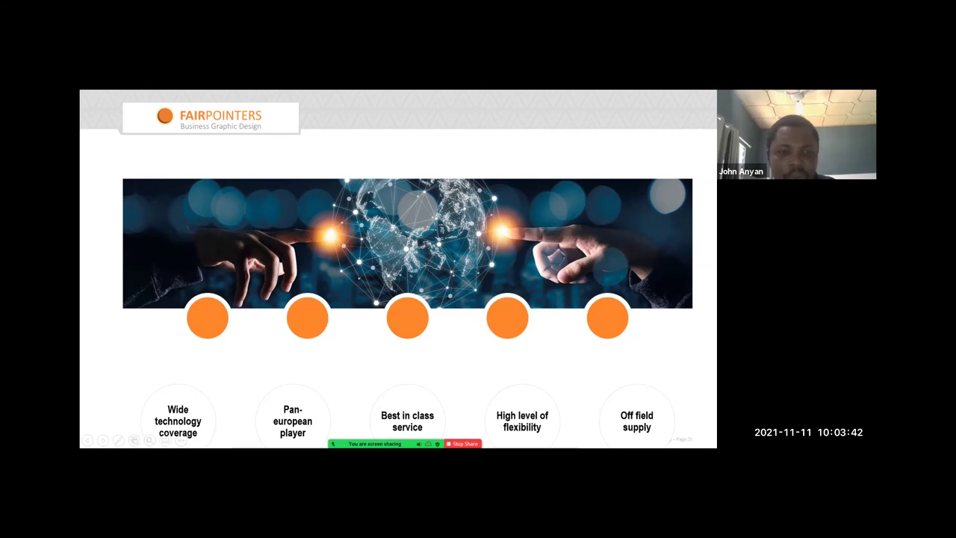
pyautogui.press('Escape')
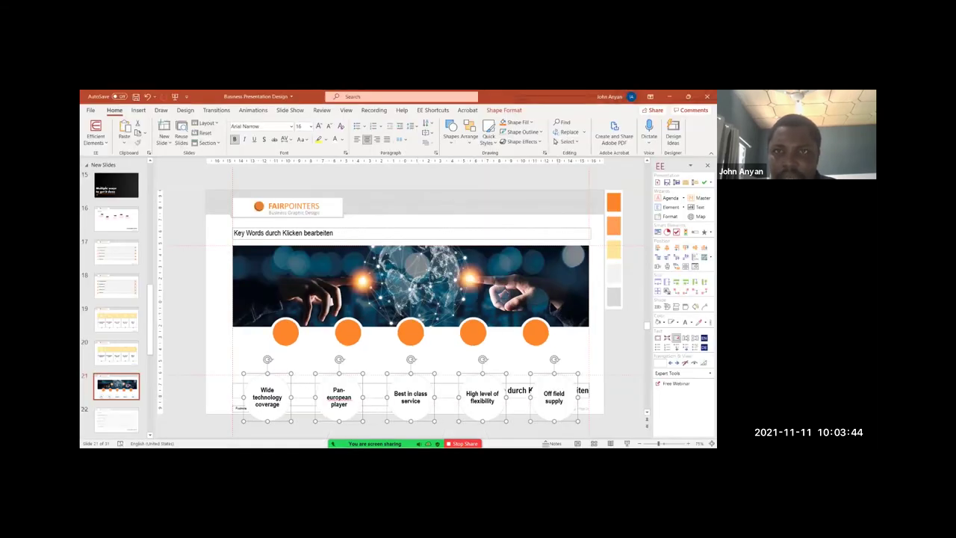
# - Change the five key-word label circles to rectangles and move them up beneath the orange circles
pyautogui.click(160, 122)
pyautogui.moveTo(172, 133)
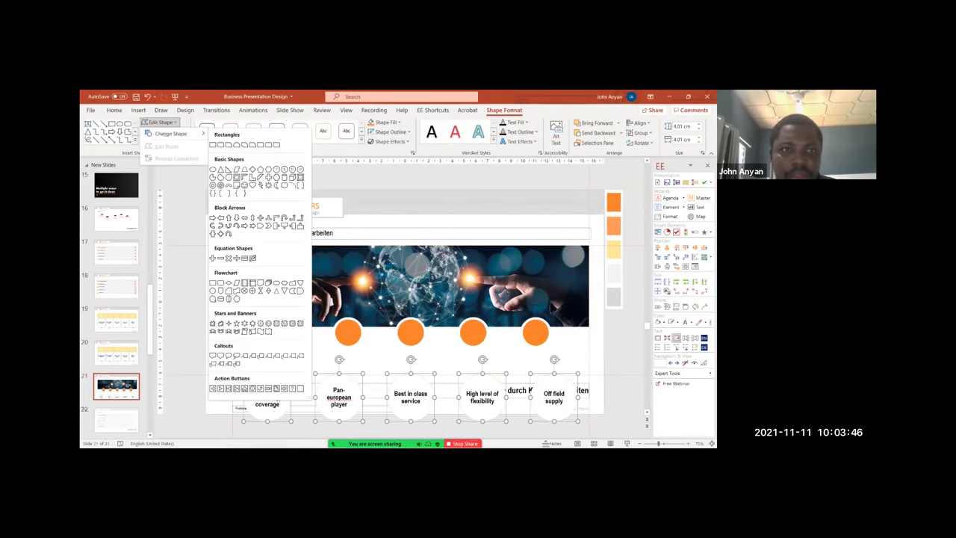
pyautogui.click(213, 147)
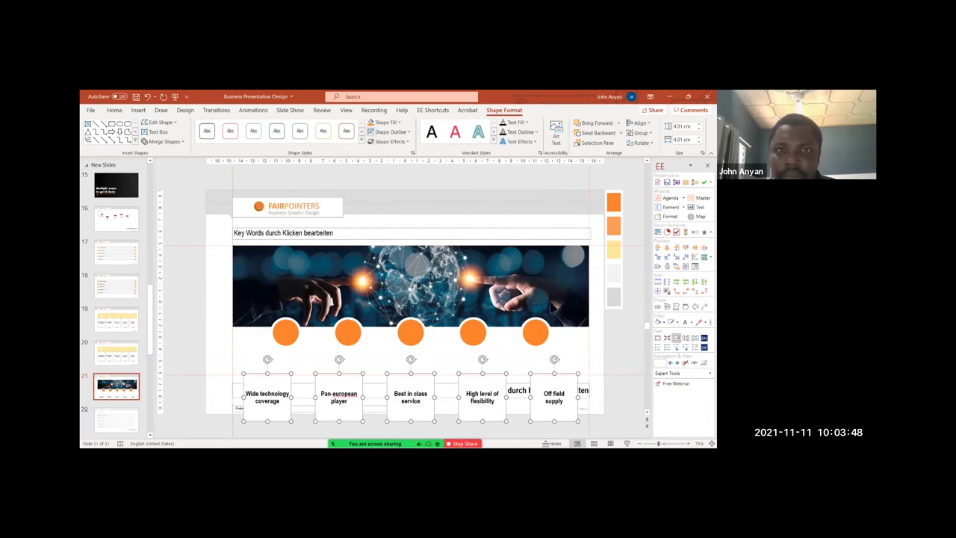
pyautogui.moveTo(268, 412); pyautogui.dragTo(268, 384)
# - Centre the first three labels, Wide technology coverage, Pan-european player and Best in class service, under their orange circles
pyautogui.click(221, 358)
pyautogui.click(267, 369)
pyautogui.keyDown('shift'); pyautogui.click(285, 333); pyautogui.keyUp('shift')
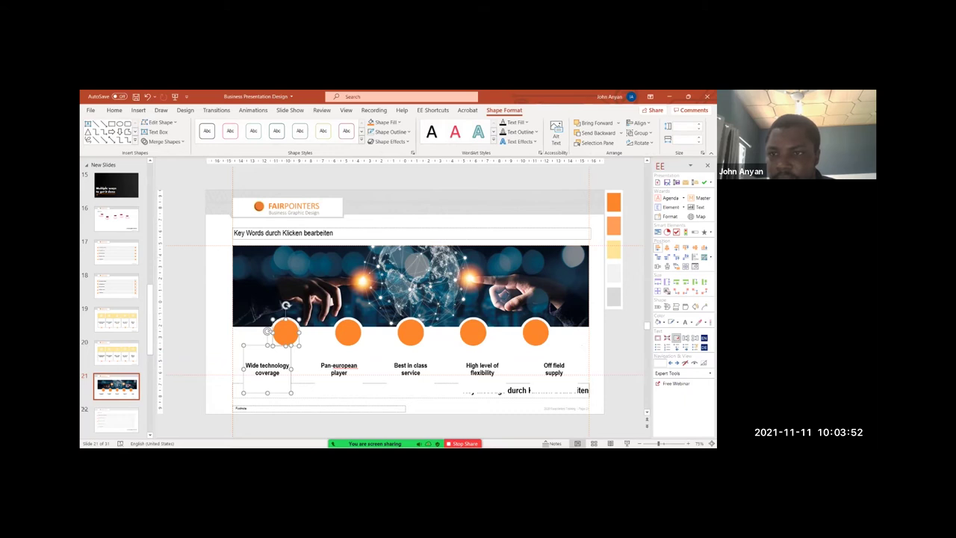
pyautogui.moveTo(267, 331); pyautogui.dragTo(286, 331)
pyautogui.click(339, 369)
pyautogui.keyDown('shift'); pyautogui.click(348, 333); pyautogui.keyUp('shift')
pyautogui.hotkey('alt', 'h')
pyautogui.press('g')
pyautogui.press('a')
pyautogui.press('c')
pyautogui.click(411, 331)
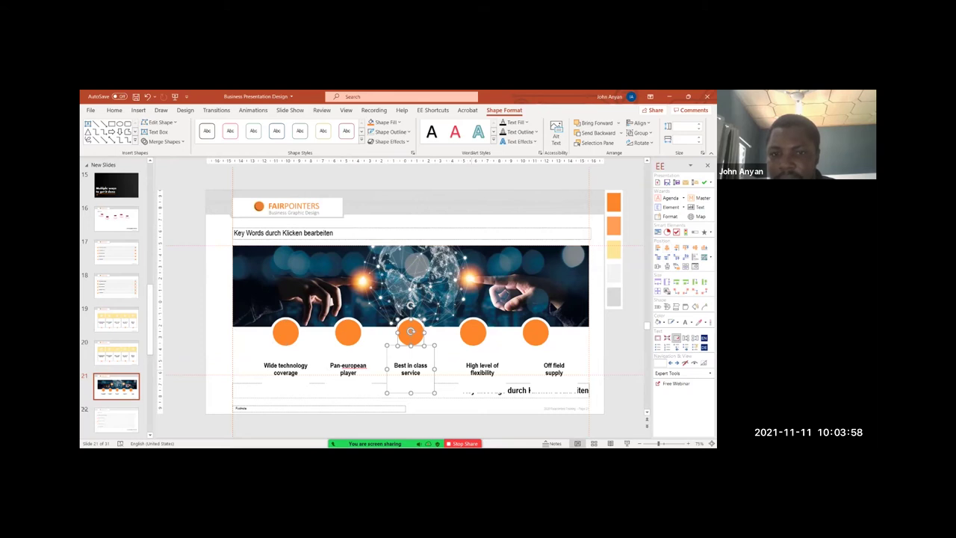
# - Centre the High level of flexibility and Off field supply labels under their orange circles
pyautogui.click(483, 369)
pyautogui.keyDown('shift'); pyautogui.click(473, 332); pyautogui.keyUp('shift')
pyautogui.click(667, 247)
pyautogui.click(555, 369)
pyautogui.keyDown('shift'); pyautogui.click(553, 331); pyautogui.keyUp('shift')
pyautogui.click(667, 247)
# - Reduce the height of all five label rectangles to about 1.74 cm so they clear the key message line
pyautogui.click(473, 369)
pyautogui.keyDown('shift'); pyautogui.click(411, 369); pyautogui.keyUp('shift')
pyautogui.keyDown('shift'); pyautogui.click(348, 369); pyautogui.keyUp('shift')
pyautogui.keyDown('shift'); pyautogui.click(286, 369); pyautogui.keyUp('shift')
pyautogui.keyDown('shift'); pyautogui.click(536, 369); pyautogui.keyUp('shift')
pyautogui.moveTo(536, 392); pyautogui.dragTo(535, 366)
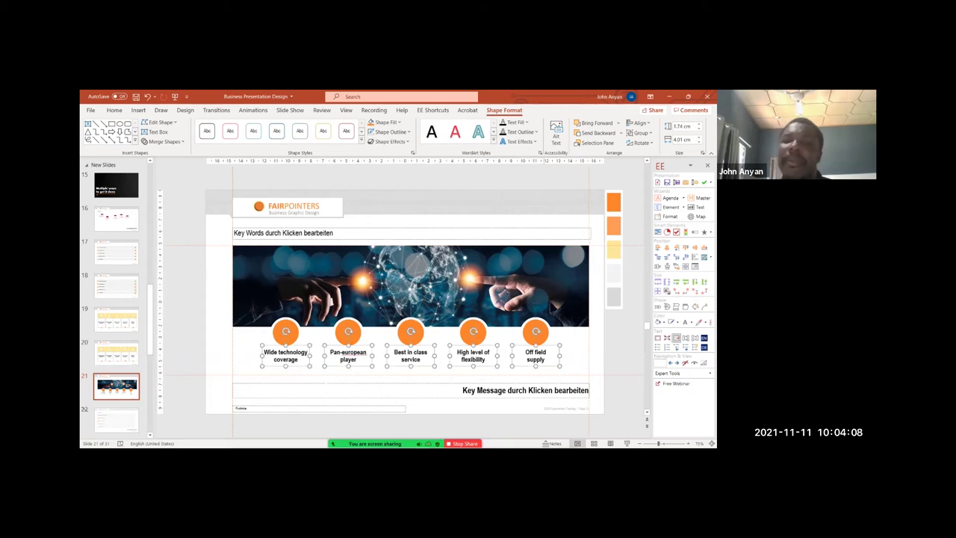
# - Switch to Chrome, open the Iconfinder home page and select its web address
pyautogui.hotkey('alt', 'Tab')
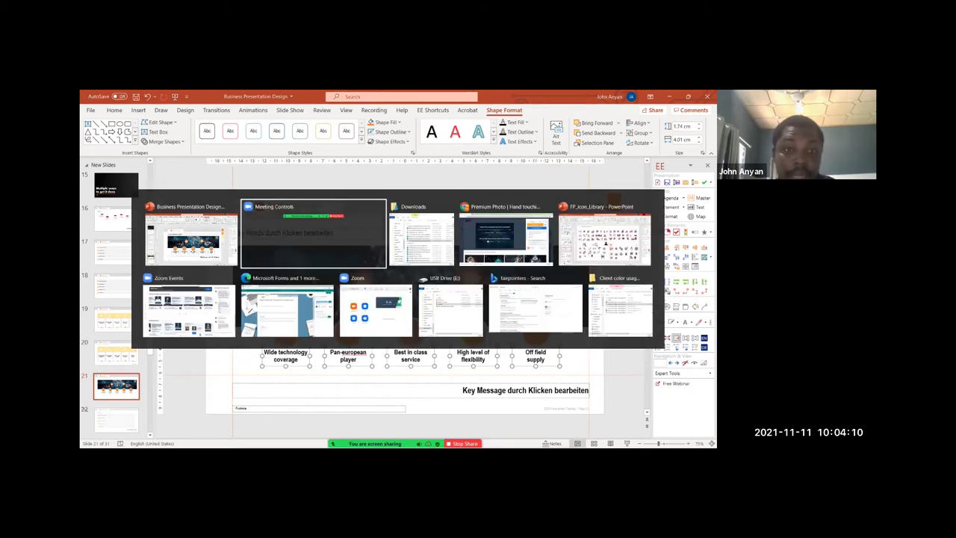
pyautogui.hotkey('alt', 'Tab')
pyautogui.hotkey('alt', 'Tab')
pyautogui.hotkey('alt', 'Tab')
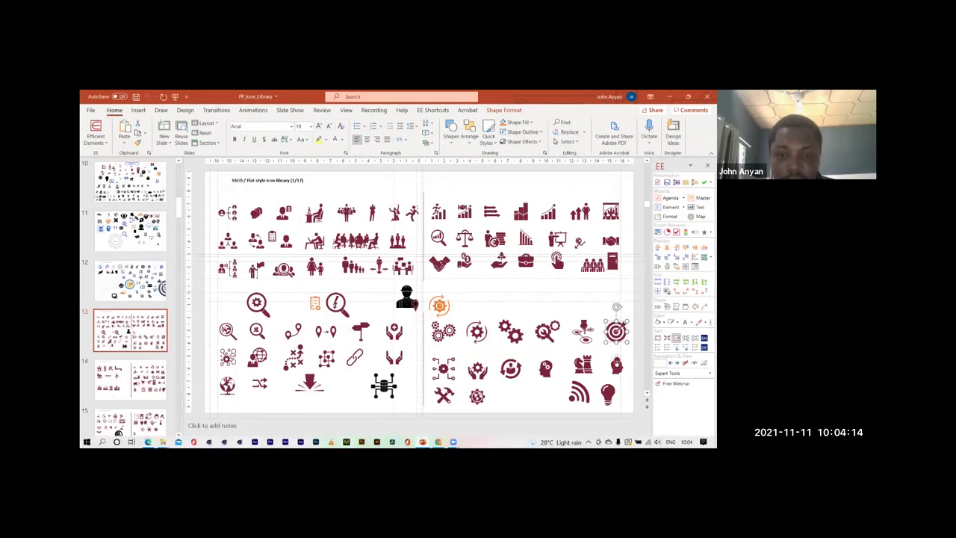
pyautogui.hotkey('alt', 'Tab')
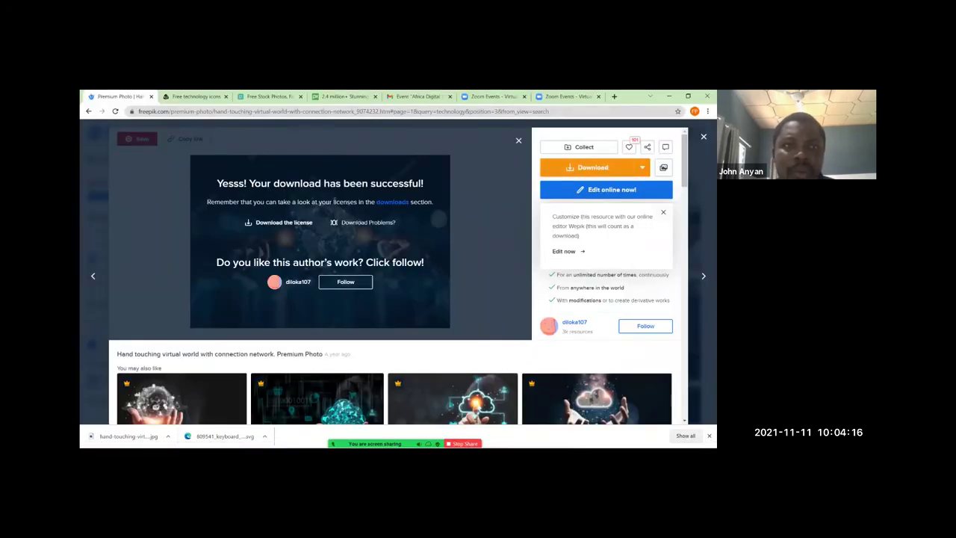
pyautogui.click(197, 97)
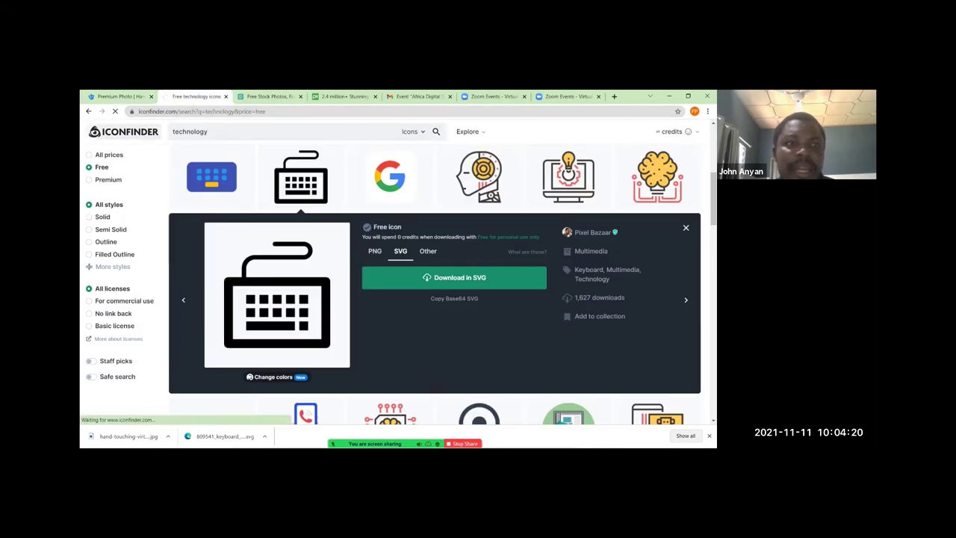
pyautogui.click(101, 128)
pyautogui.click(158, 111)
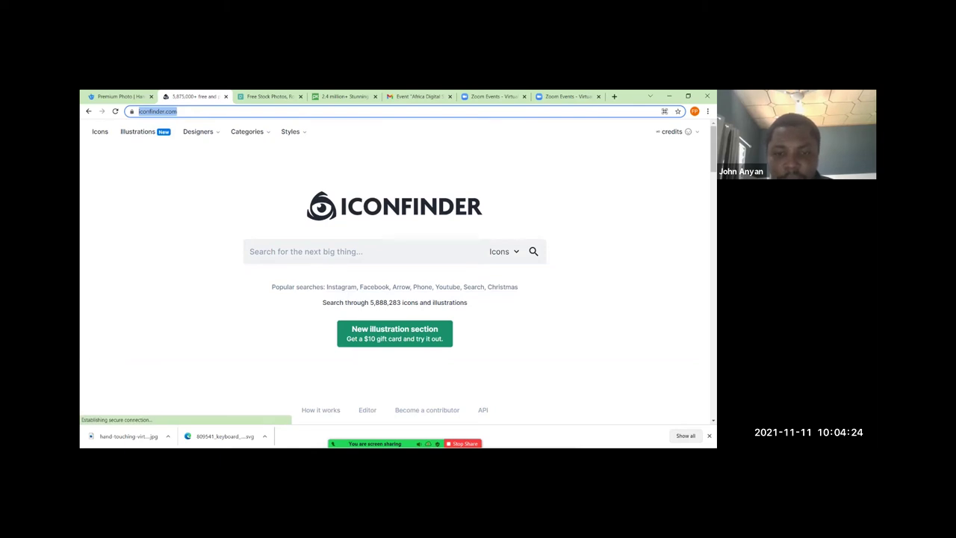
# - Open the Zoom meeting chat to share the iconfinder.com address, and close the chat window
pyautogui.moveTo(403, 442)
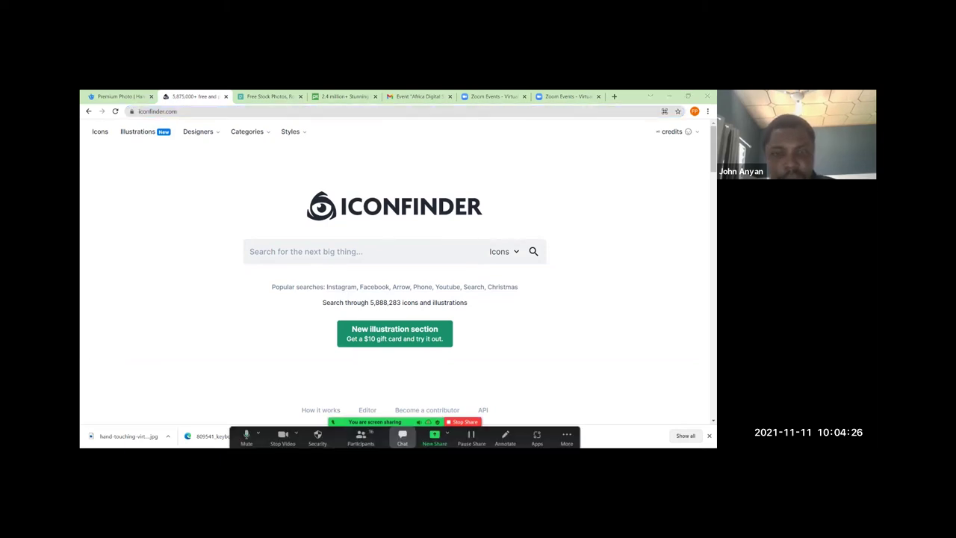
pyautogui.click(402, 437)
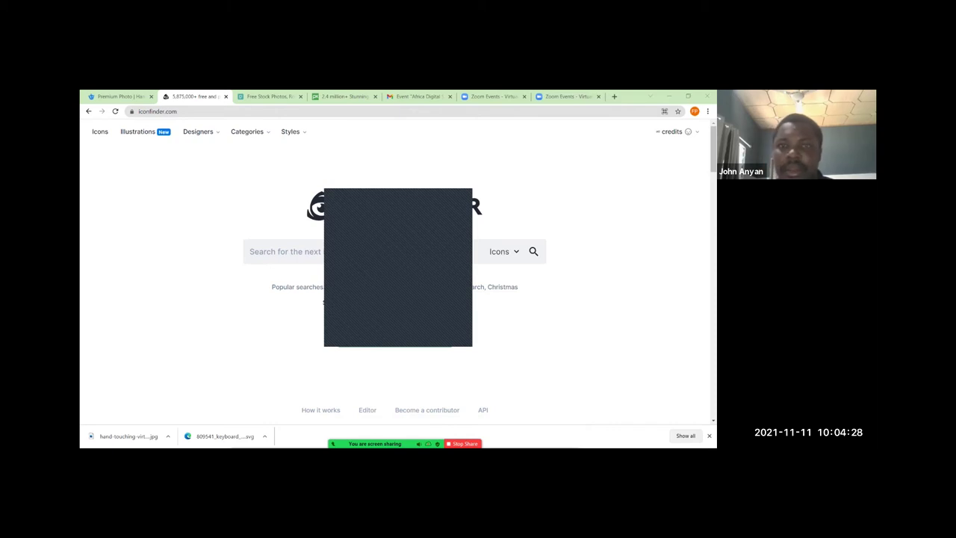
pyautogui.click(465, 194)
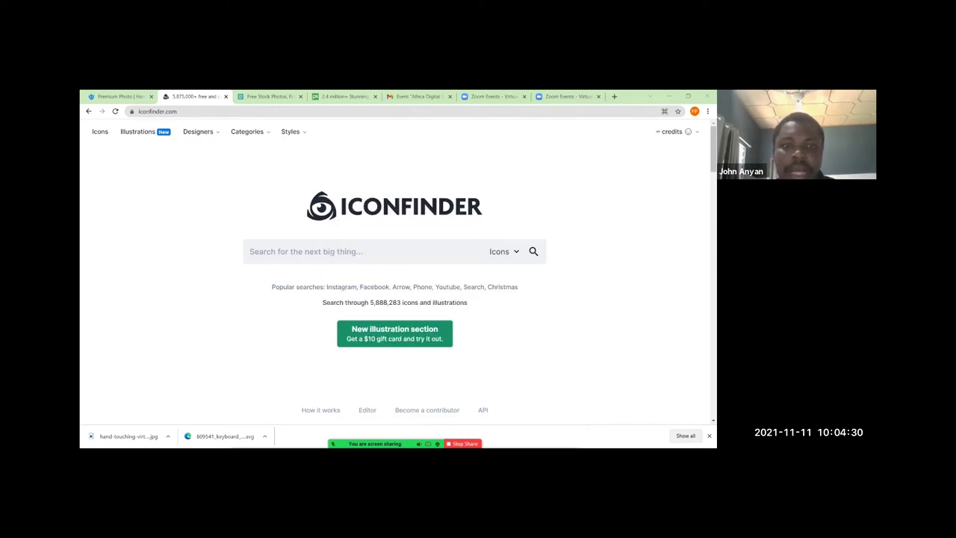
# - Search Iconfinder for coffee icons
pyautogui.click(329, 252)
pyautogui.write('cofee')
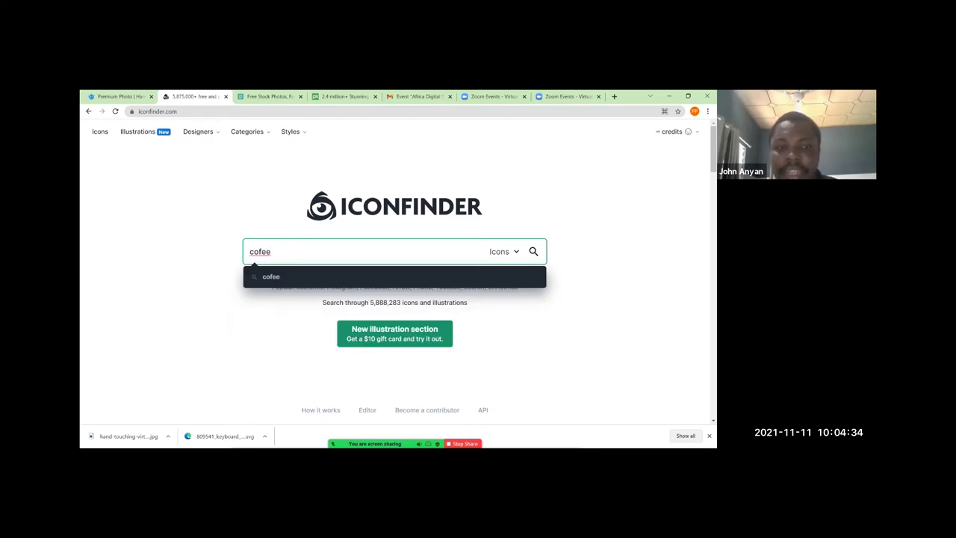
pyautogui.click(260, 251)
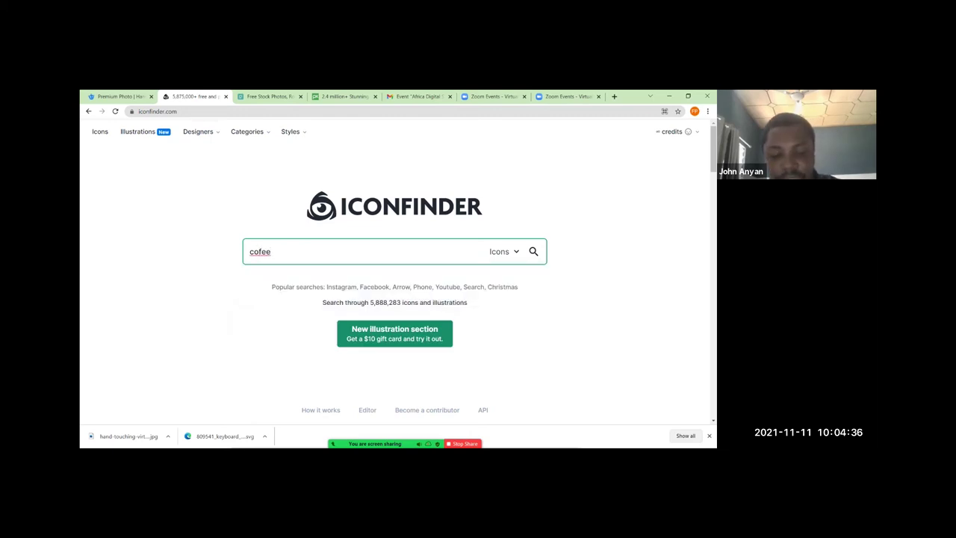
pyautogui.write('f')
pyautogui.press('Return')
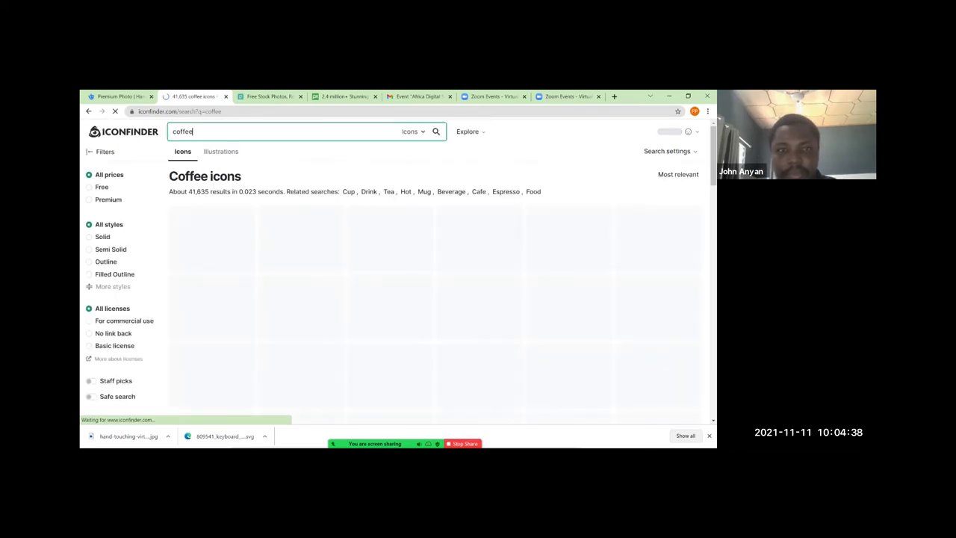
# - Open the solid black steaming coffee cup icon and download it in SVG format
pyautogui.click(211, 239)
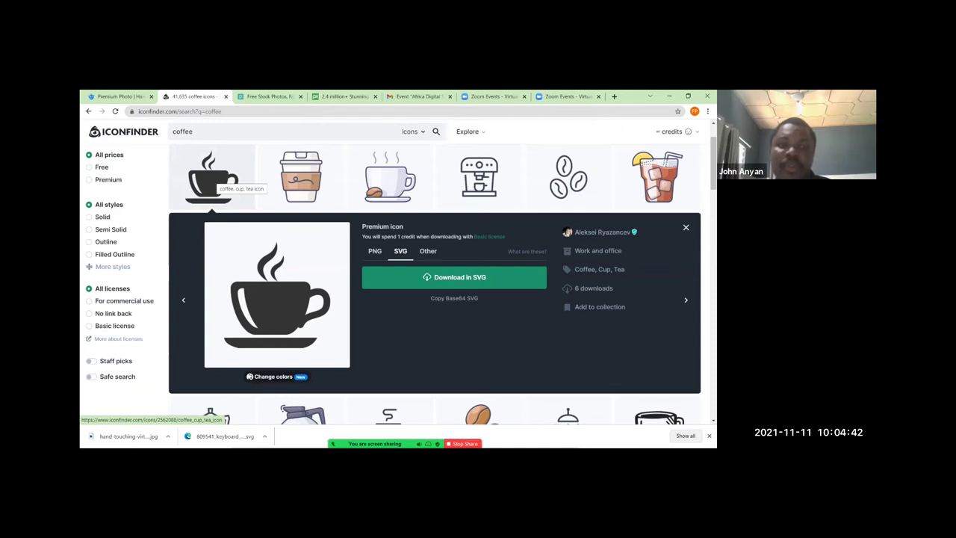
pyautogui.click(212, 177)
pyautogui.click(211, 177)
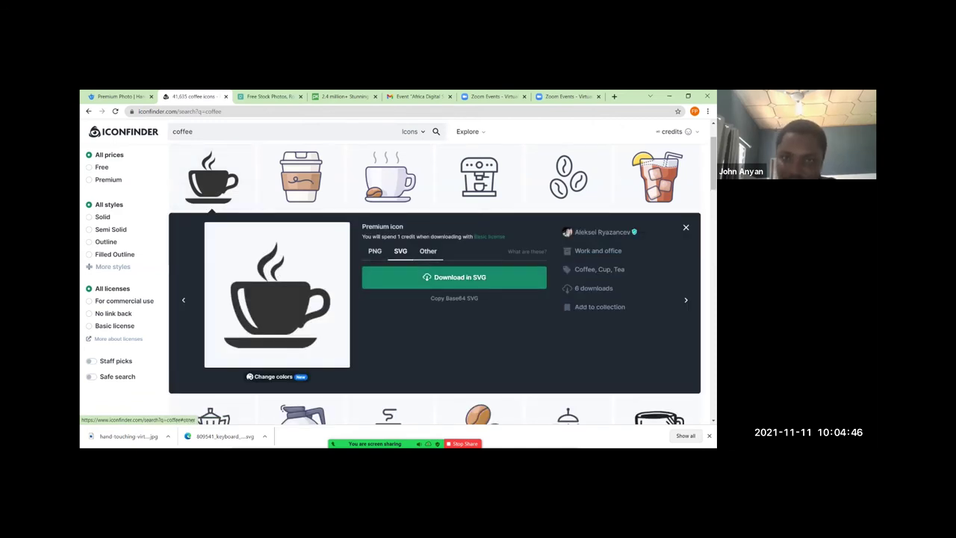
pyautogui.click(454, 278)
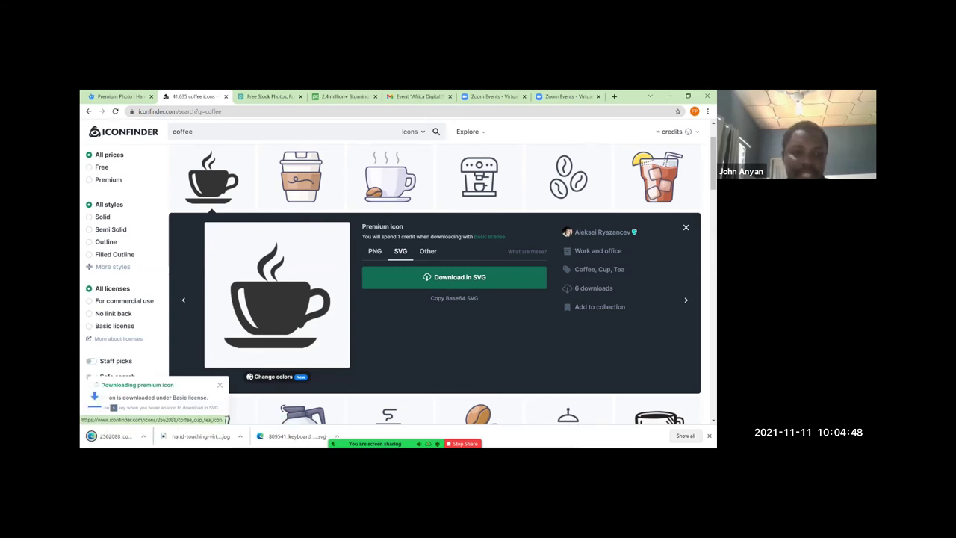
# - Locate the downloaded coffee cup SVG in its folder and insert it on slide 21 over the first orange circle
pyautogui.rightClick(134, 434)
pyautogui.click(165, 411)
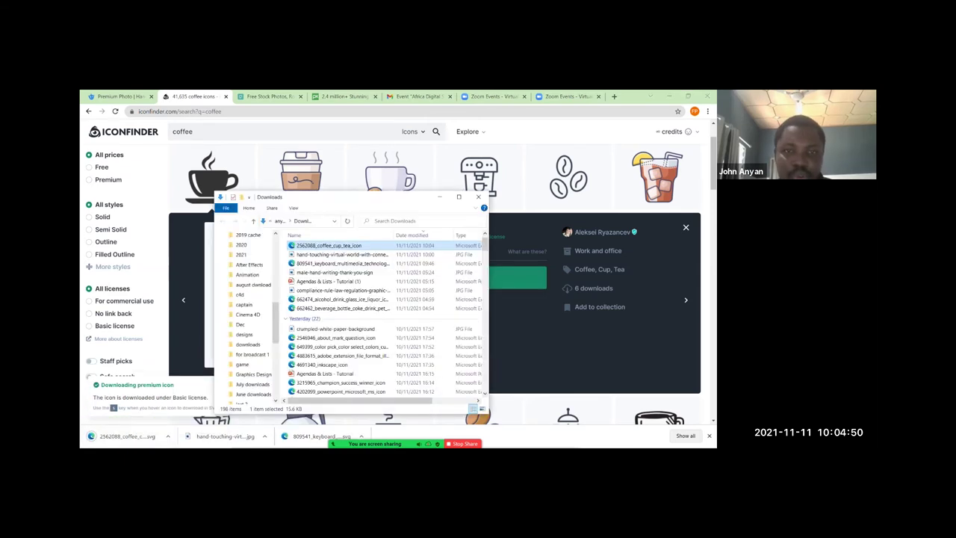
pyautogui.press('super')
pyautogui.moveTo(328, 245); pyautogui.dragTo(293, 352)
pyautogui.press('super')
pyautogui.scroll(3, 293, 352)
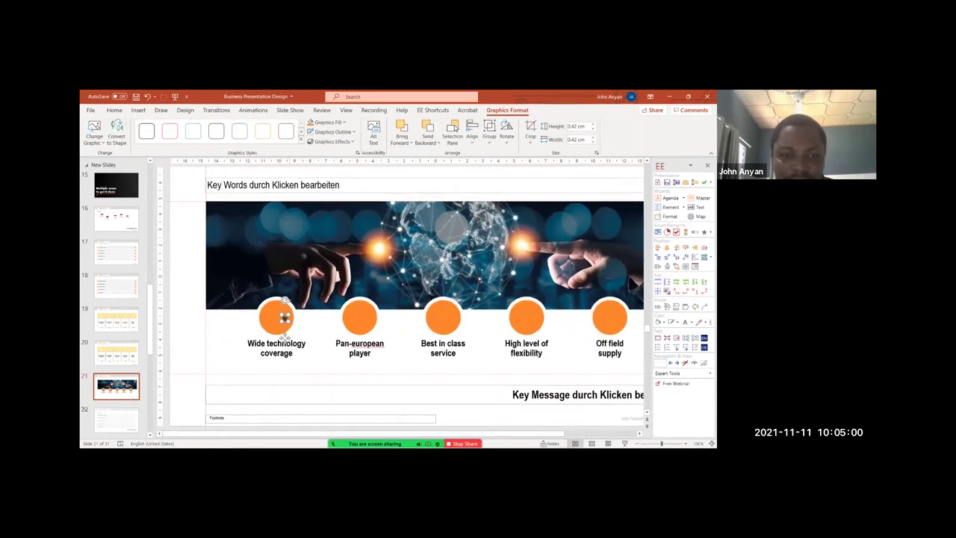
pyautogui.scroll(5, 284, 336)
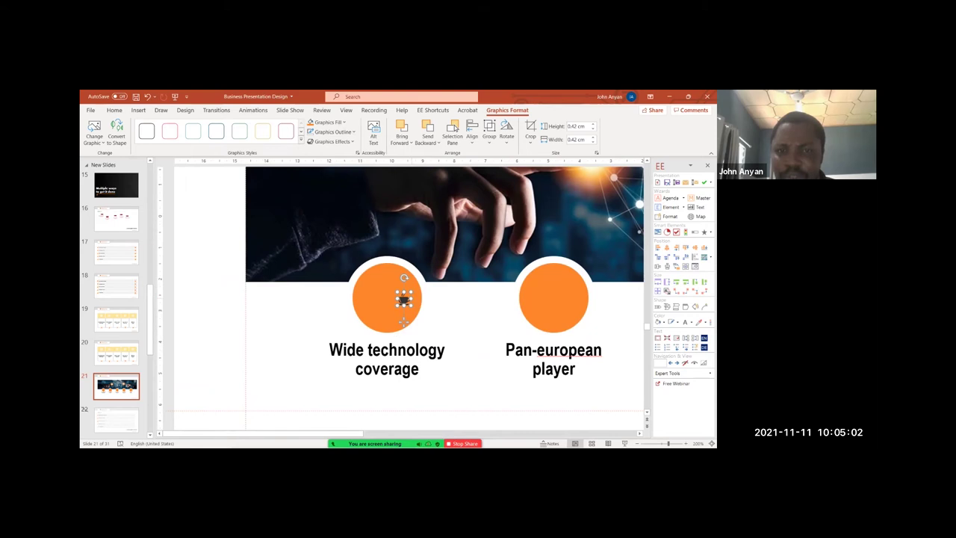
# - Enlarge the coffee cup icon, fill it white and centre it in the orange circle above Wide technology coverage
pyautogui.moveTo(404, 300)
pyautogui.mouseDown()
pyautogui.moveTo(387, 301)
pyautogui.moveTo(403, 316)
pyautogui.mouseUp()
pyautogui.click(344, 122)
pyautogui.click(310, 144)
pyautogui.keyDown('shift'); pyautogui.click(406, 319); pyautogui.keyUp('shift')
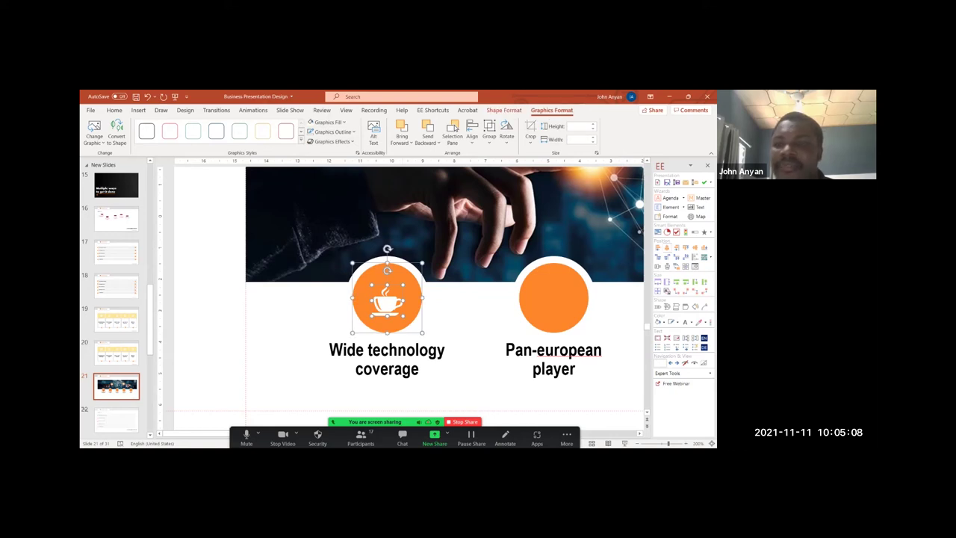
pyautogui.click(696, 248)
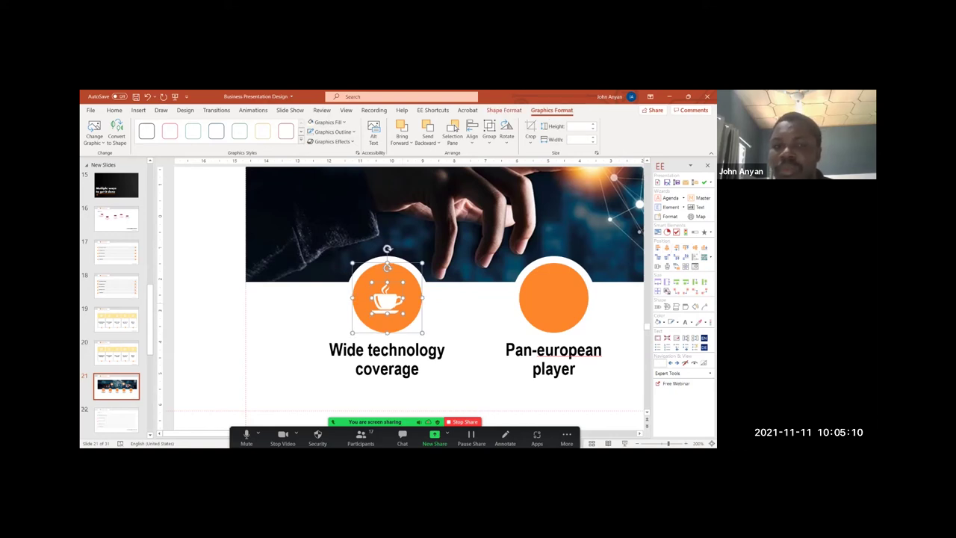
# - Copy the white cup icon into the circles above Pan-european player and Best in class service
pyautogui.moveTo(387, 299); pyautogui.dragTo(553, 299)
pyautogui.press('Escape')
pyautogui.scroll(-5, 449, 298)
pyautogui.click(408, 299)
pyautogui.moveTo(409, 298); pyautogui.dragTo(513, 299)
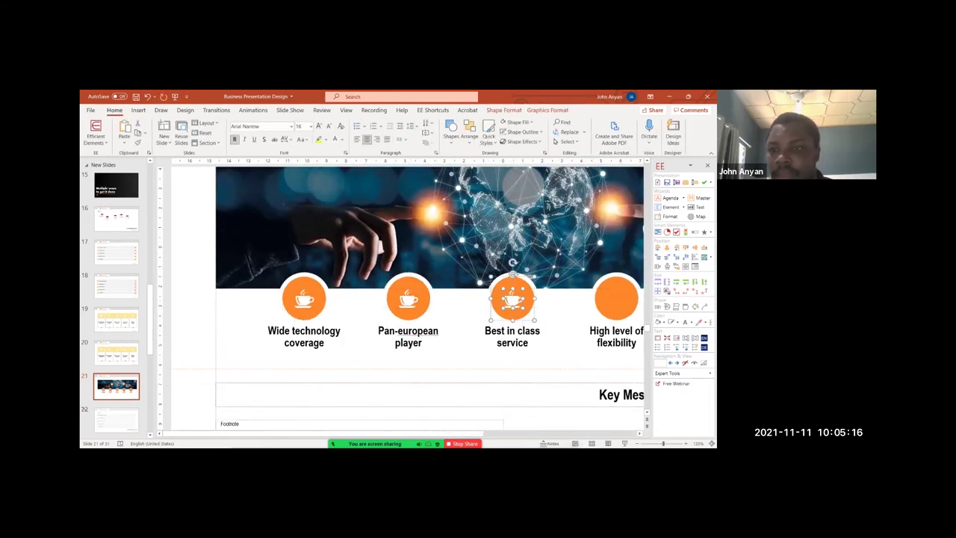
# - Copy the white cup icon into the High level of flexibility and Off field supply circles, and preview the slide full screen
pyautogui.click(513, 334)
pyautogui.click(512, 299)
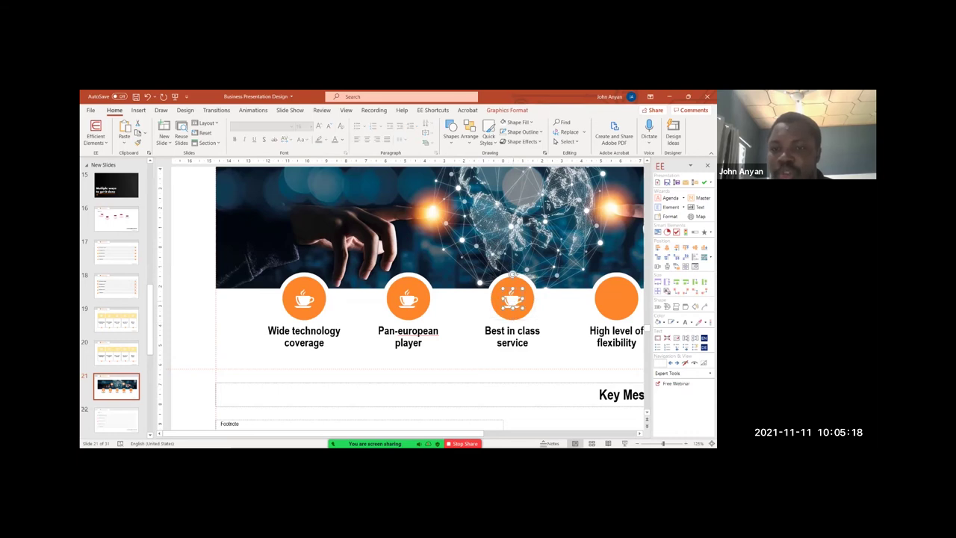
pyautogui.moveTo(513, 299); pyautogui.dragTo(614, 299)
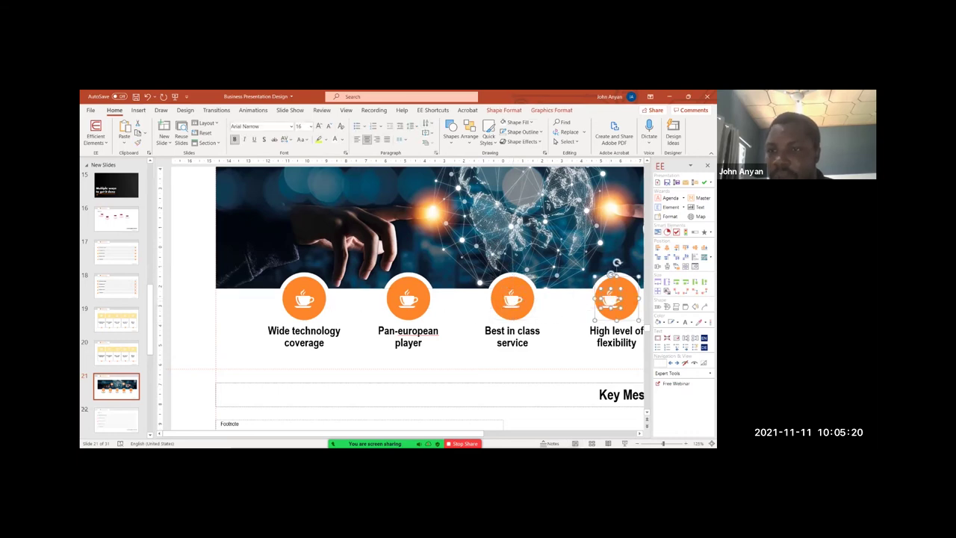
pyautogui.scroll(-4, 614, 299)
pyautogui.click(482, 358)
pyautogui.click(471, 333)
pyautogui.moveTo(471, 334); pyautogui.dragTo(543, 333)
pyautogui.keyDown('shift'); pyautogui.click(540, 345); pyautogui.keyUp('shift')
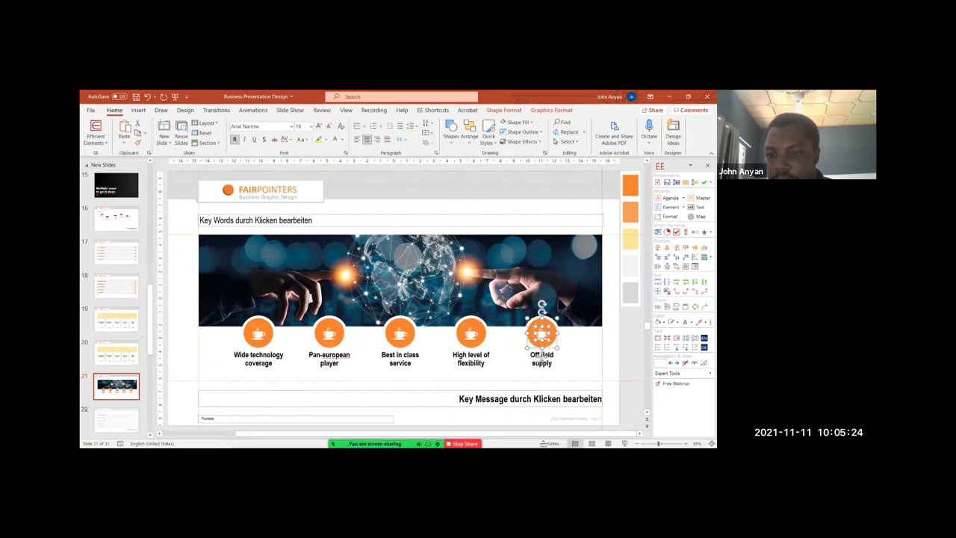
pyautogui.click(625, 444)
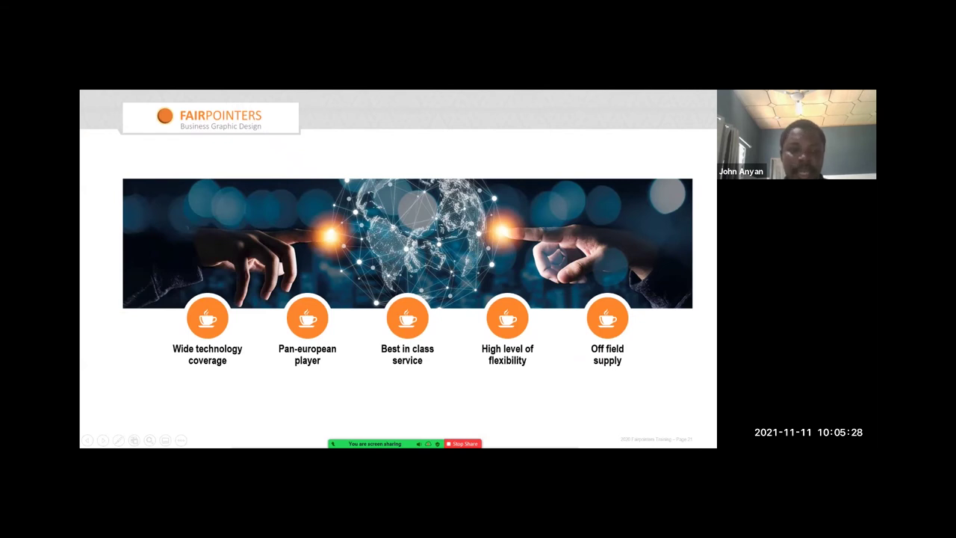
pyautogui.press('Escape')
# - Copy the five numbered orange squares from slide 18 onto slide 21
pyautogui.press('Up')
pyautogui.press('Up')
pyautogui.press('Up')
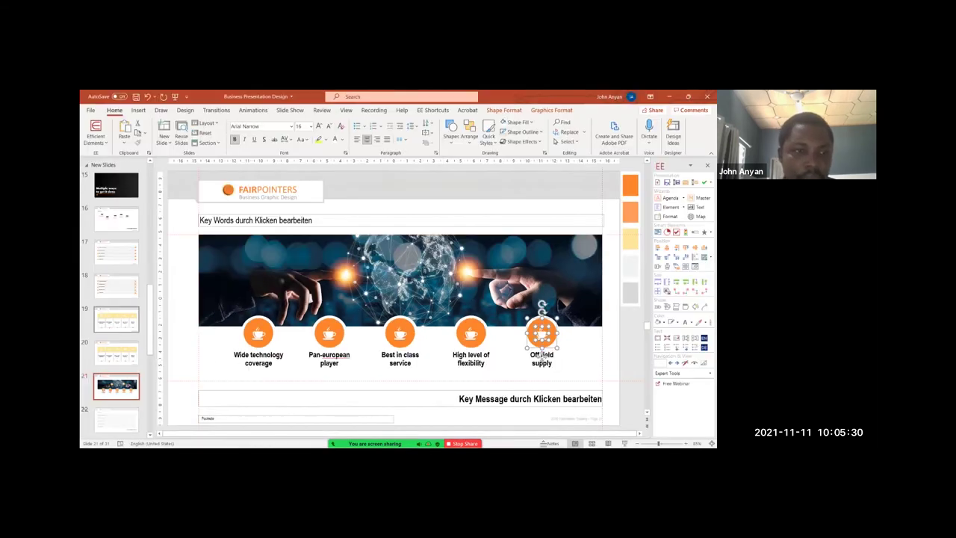
pyautogui.click(198, 247)
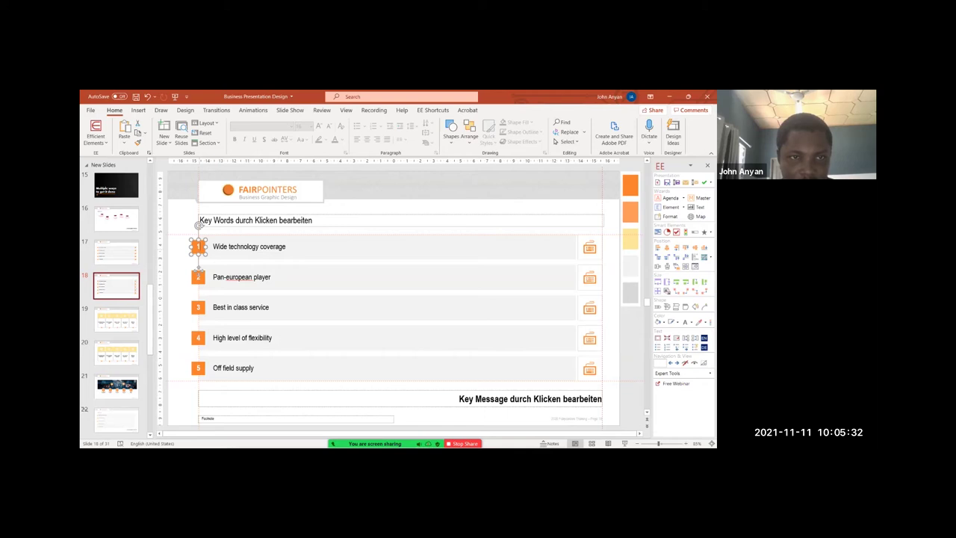
pyautogui.keyDown('shift'); pyautogui.click(198, 277); pyautogui.keyUp('shift')
pyautogui.keyDown('shift'); pyautogui.click(198, 307); pyautogui.keyUp('shift')
pyautogui.keyDown('shift'); pyautogui.click(198, 338); pyautogui.keyUp('shift')
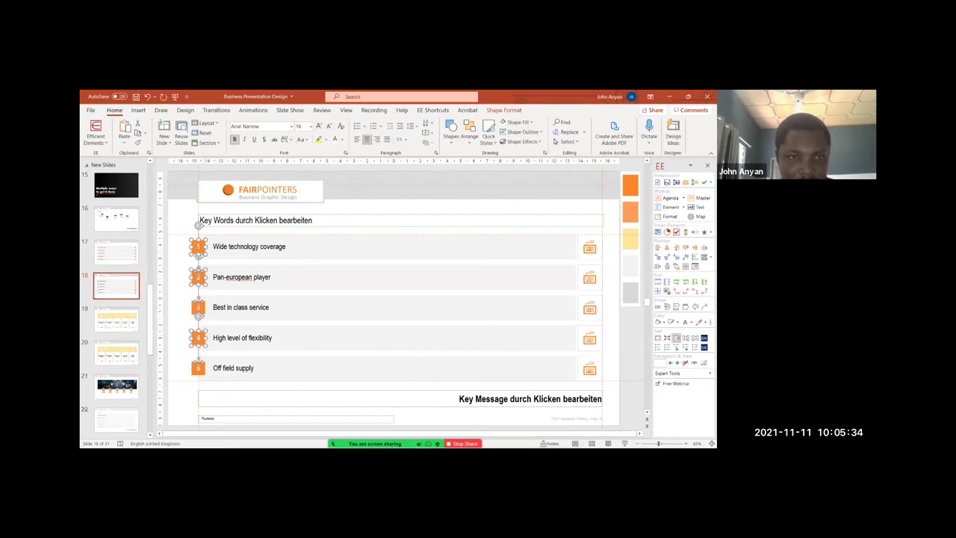
pyautogui.keyDown('shift'); pyautogui.click(198, 364); pyautogui.keyUp('shift')
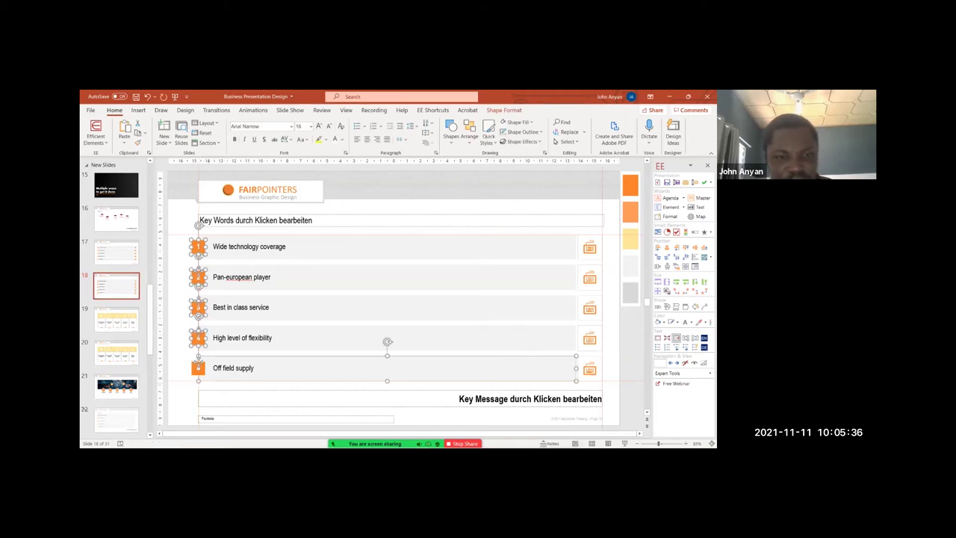
pyautogui.keyDown('shift'); pyautogui.click(198, 368); pyautogui.keyUp('shift')
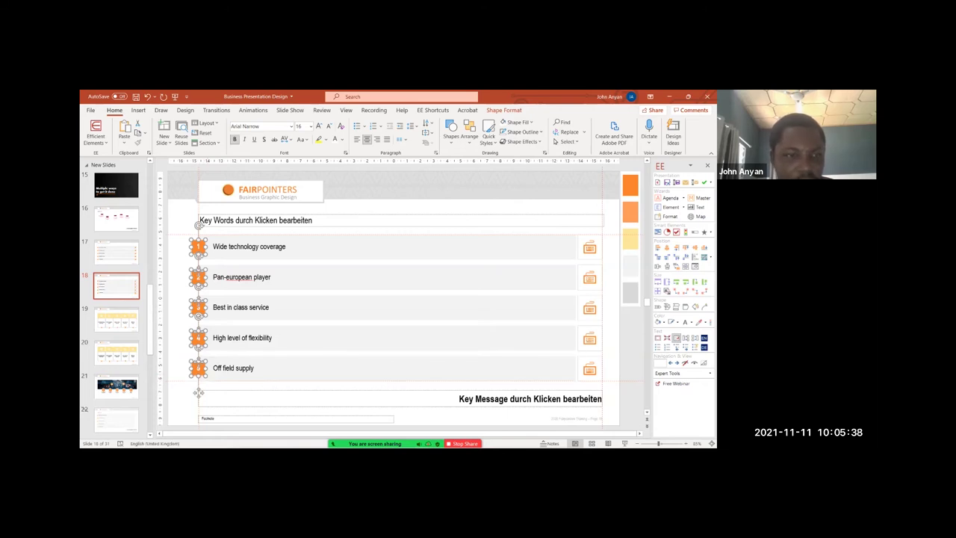
pyautogui.click(116, 386)
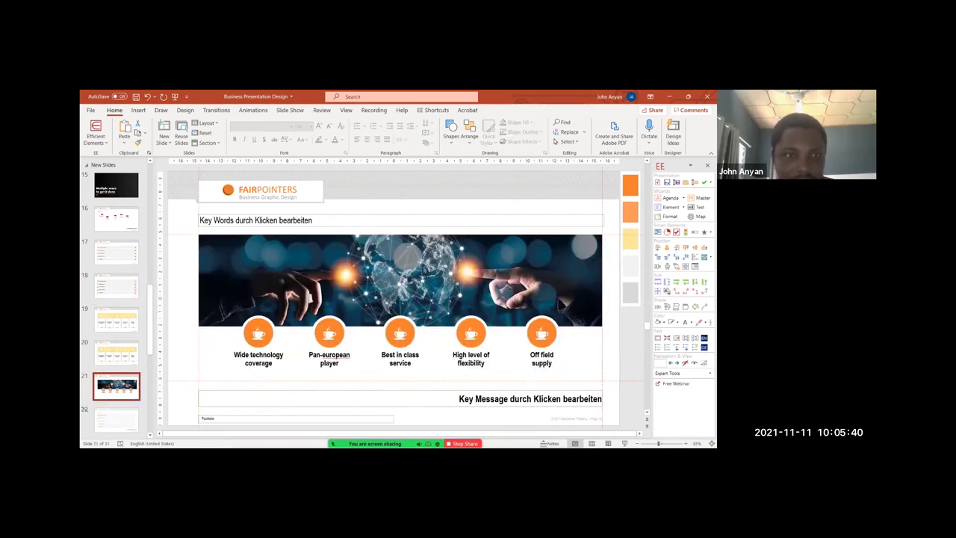
pyautogui.hotkey('ctrl', 'v')
# - Move the number 1 square below the Wide technology coverage label and centre it under the first circle
pyautogui.moveTo(198, 246); pyautogui.dragTo(257, 377)
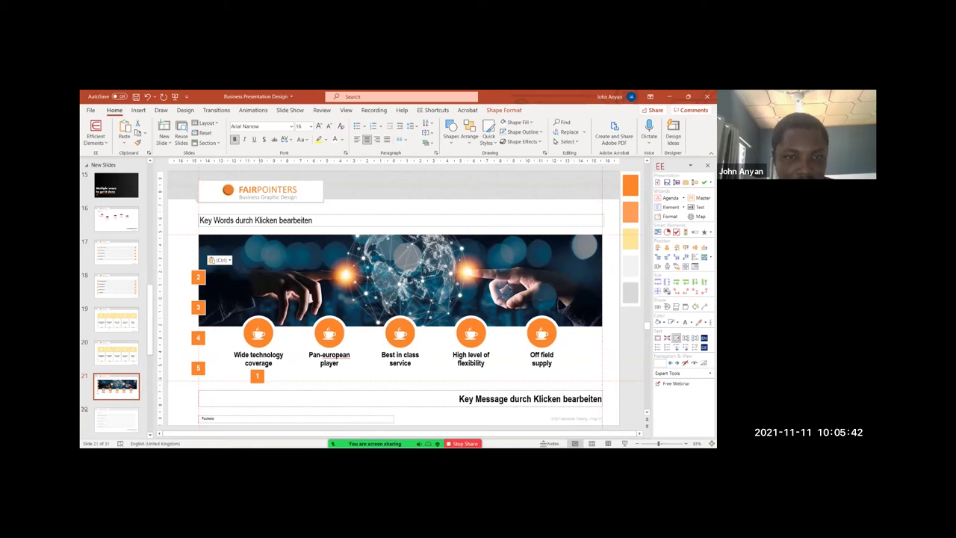
pyautogui.keyDown('shift'); pyautogui.click(258, 332); pyautogui.keyUp('shift')
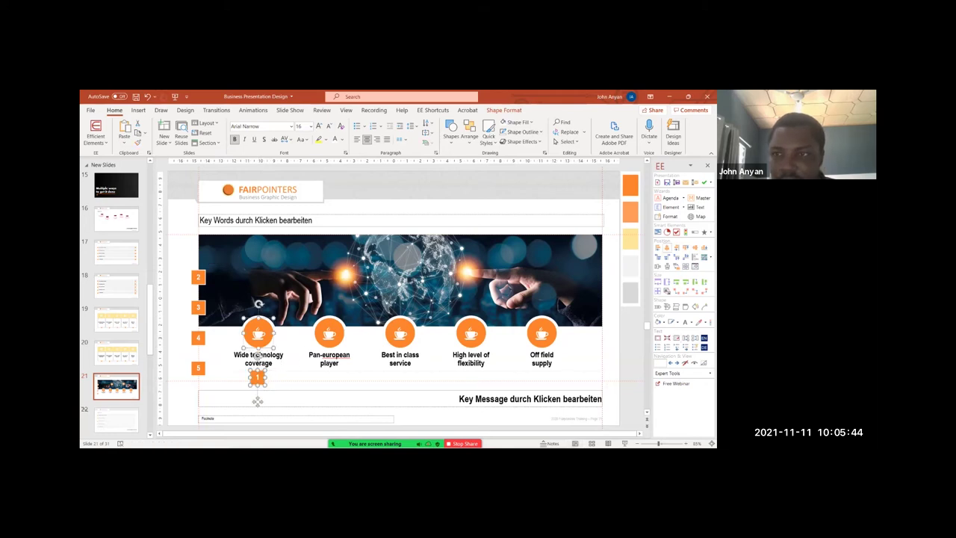
pyautogui.click(667, 247)
pyautogui.click(299, 380)
# - Reduce the height of the number 1 square and change its fill to light grey
pyautogui.click(258, 378)
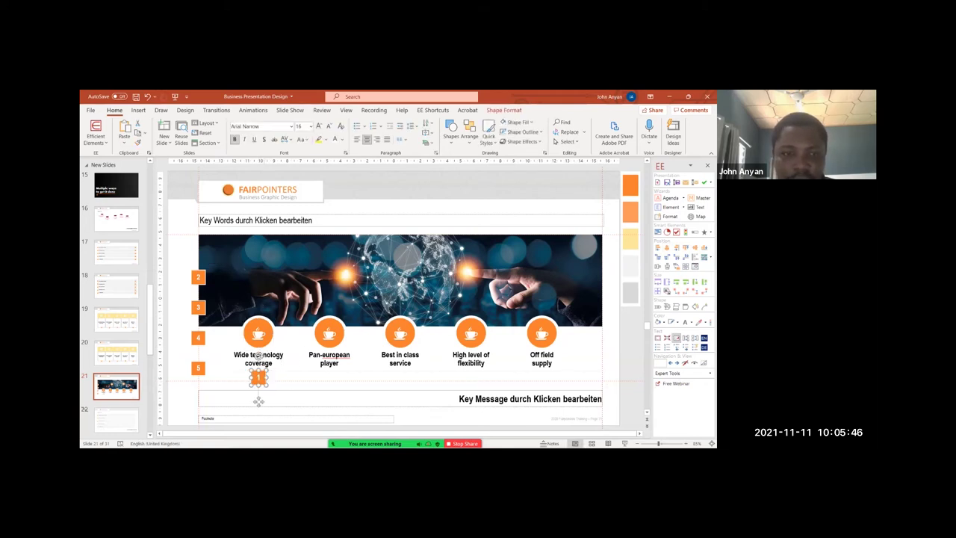
pyautogui.moveTo(259, 385); pyautogui.dragTo(259, 378)
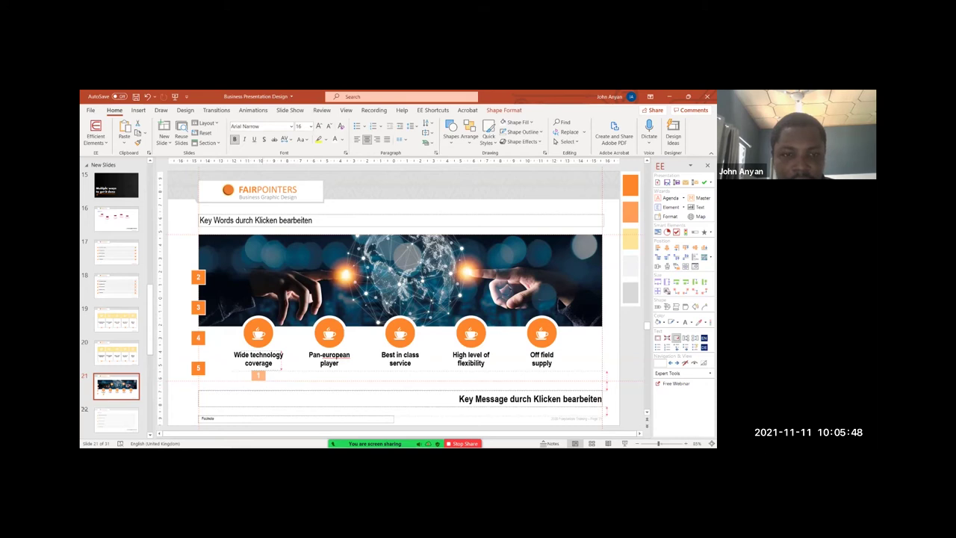
pyautogui.click(517, 122)
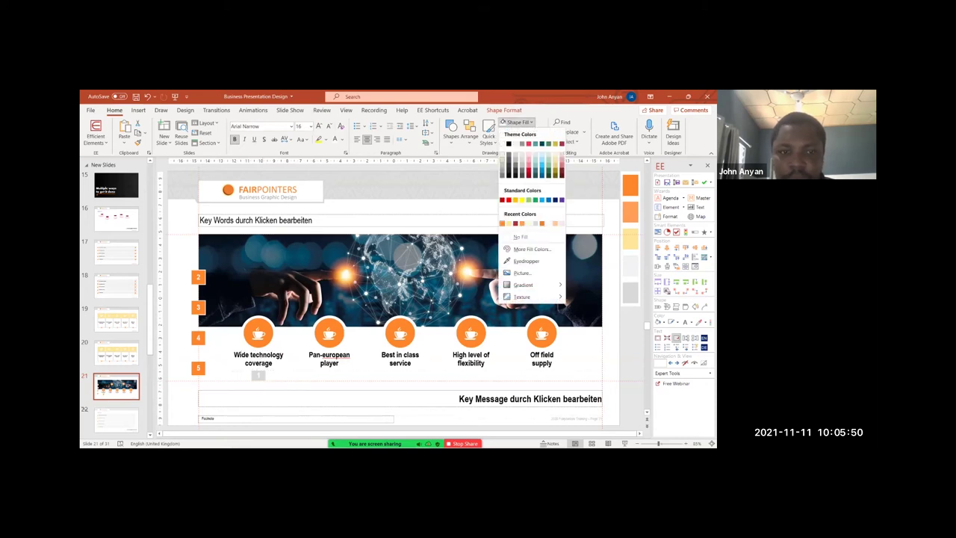
pyautogui.click(520, 236)
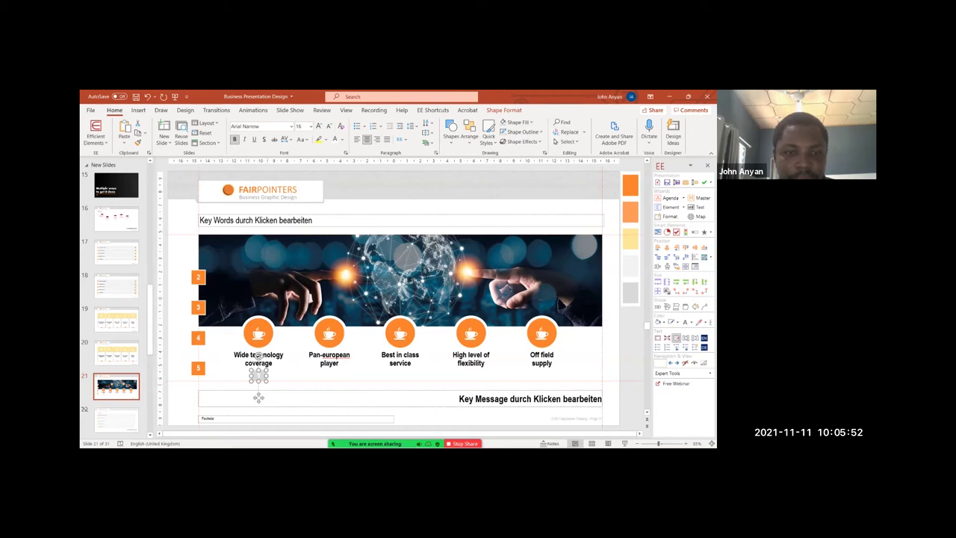
# - Replace the other orange number squares with copies of the grey number box, each centred under one of the remaining four key words
pyautogui.moveTo(259, 397); pyautogui.dragTo(464, 376)
pyautogui.keyDown('shift'); pyautogui.click(330, 333); pyautogui.keyUp('shift')
pyautogui.click(667, 247)
pyautogui.click(510, 368)
pyautogui.click(471, 376)
pyautogui.moveTo(470, 398); pyautogui.dragTo(542, 398)
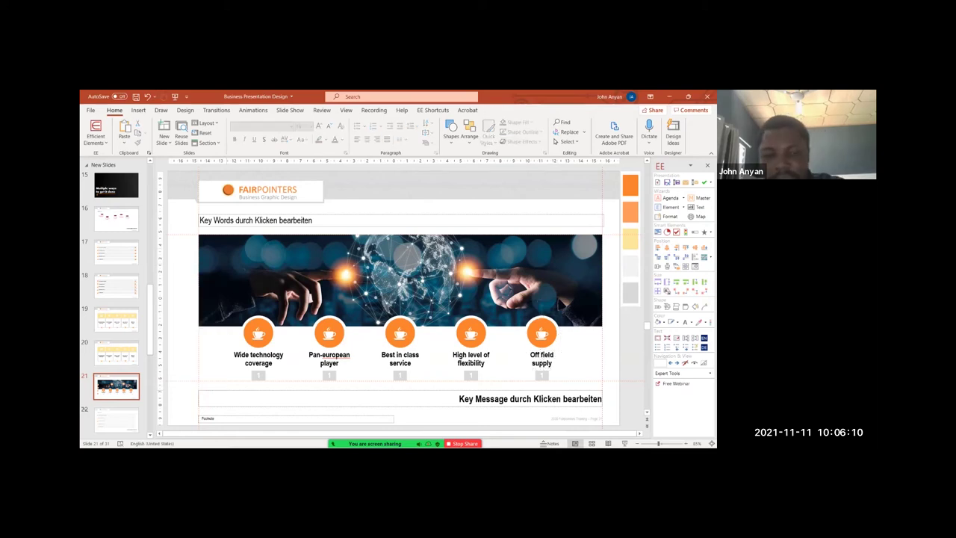
# - Renumber the grey boxes under Pan-european player and Best in class service as 2 and 3
pyautogui.click(329, 397)
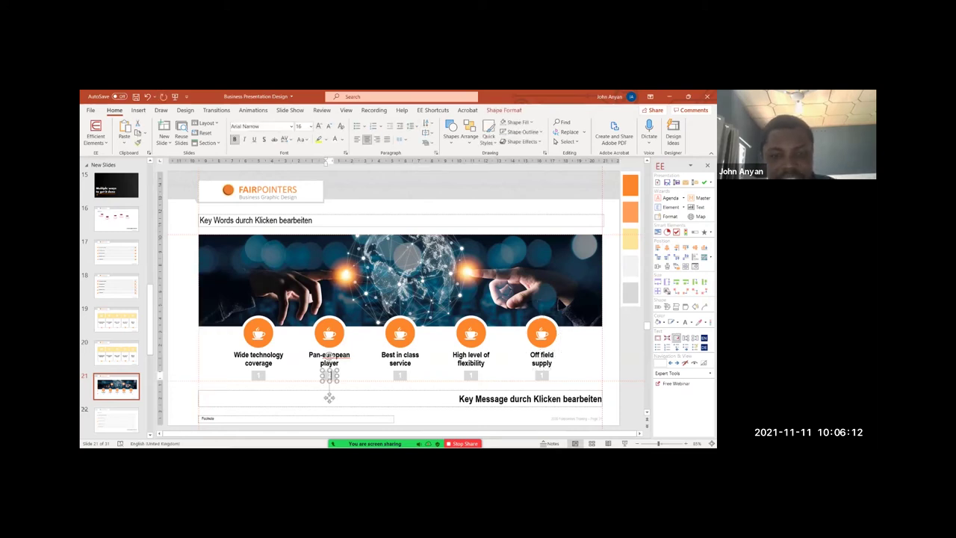
pyautogui.write('2')
pyautogui.click(400, 397)
pyautogui.doubleClick(401, 376)
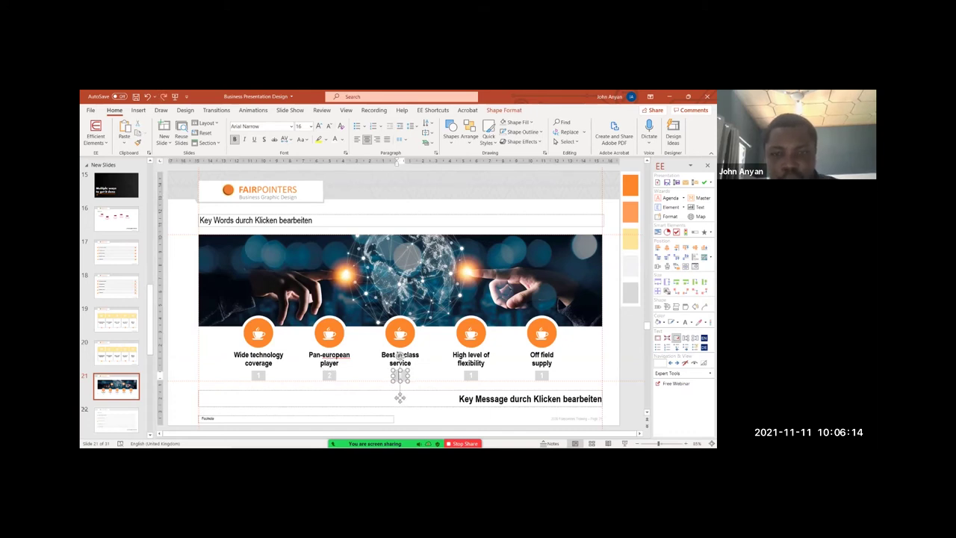
pyautogui.write('3')
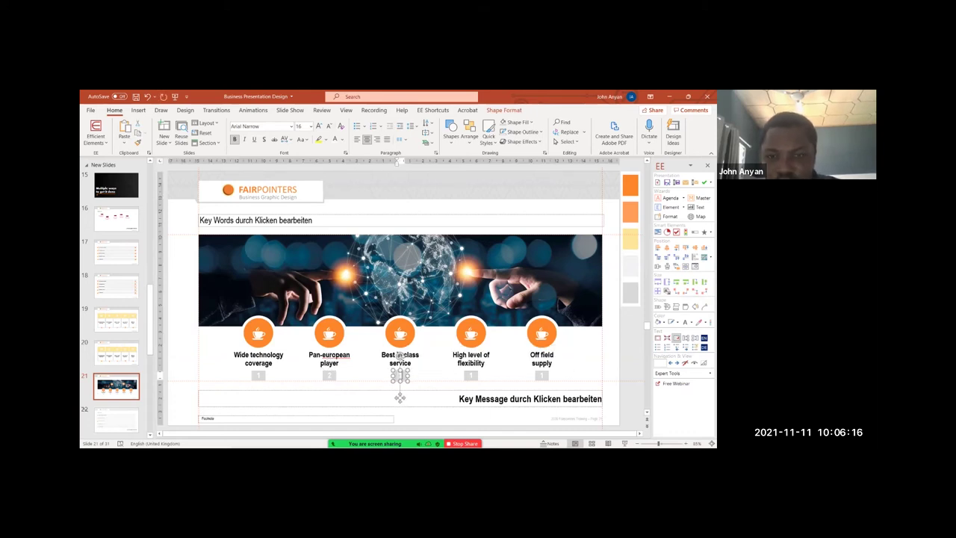
pyautogui.click(470, 397)
pyautogui.click(116, 286)
pyautogui.click(116, 353)
pyautogui.click(117, 386)
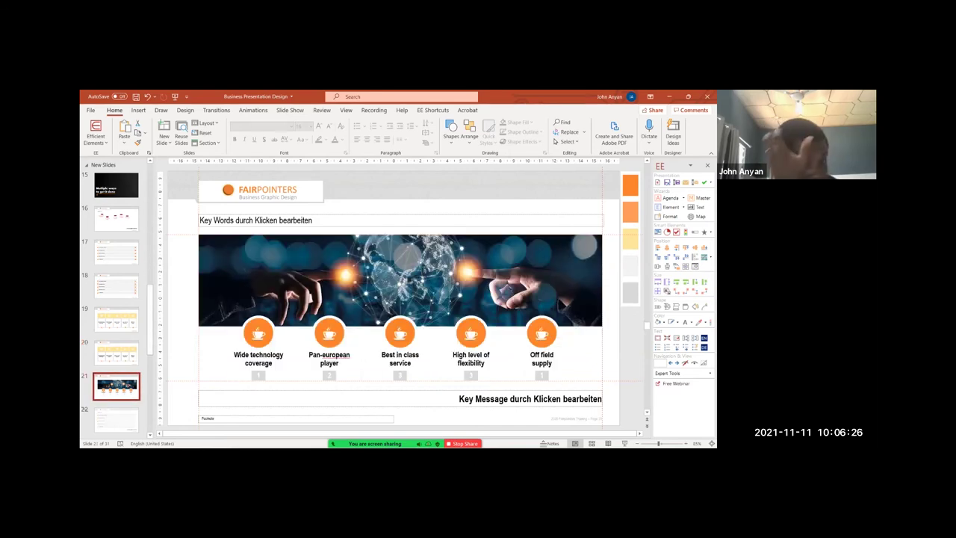
# - Change the grey box under High level of flexibility to 4 and open the Off field supply box's number for editing
pyautogui.click(471, 375)
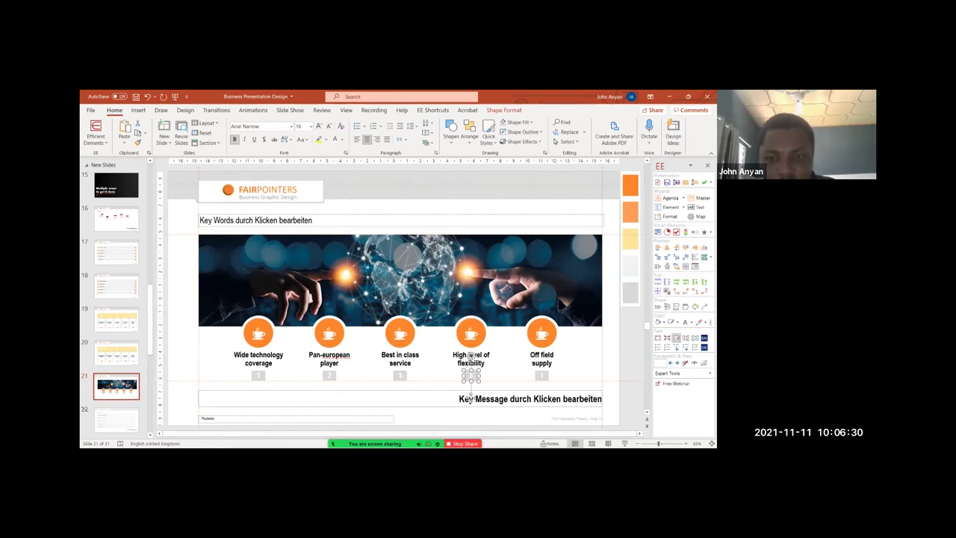
pyautogui.write('4')
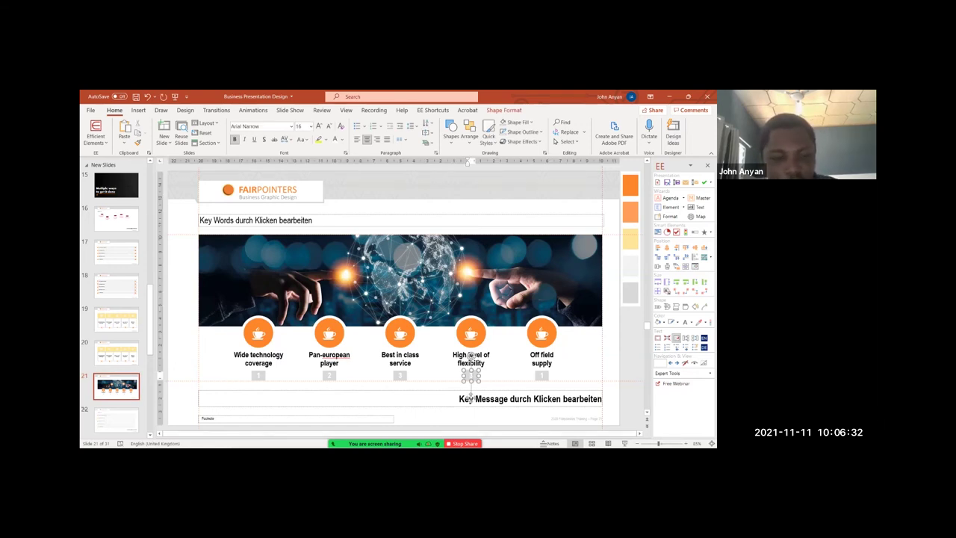
pyautogui.doubleClick(472, 375)
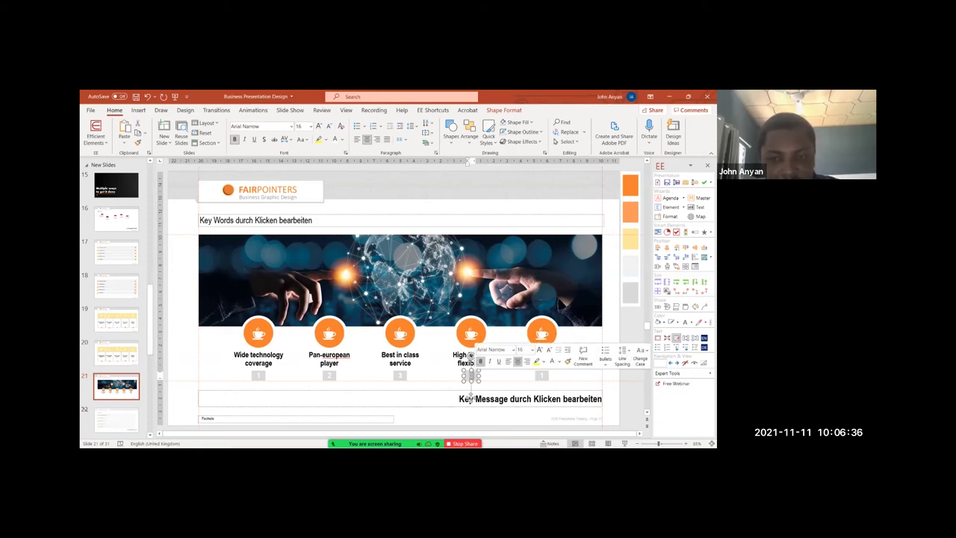
pyautogui.moveTo(471, 396); pyautogui.dragTo(541, 396)
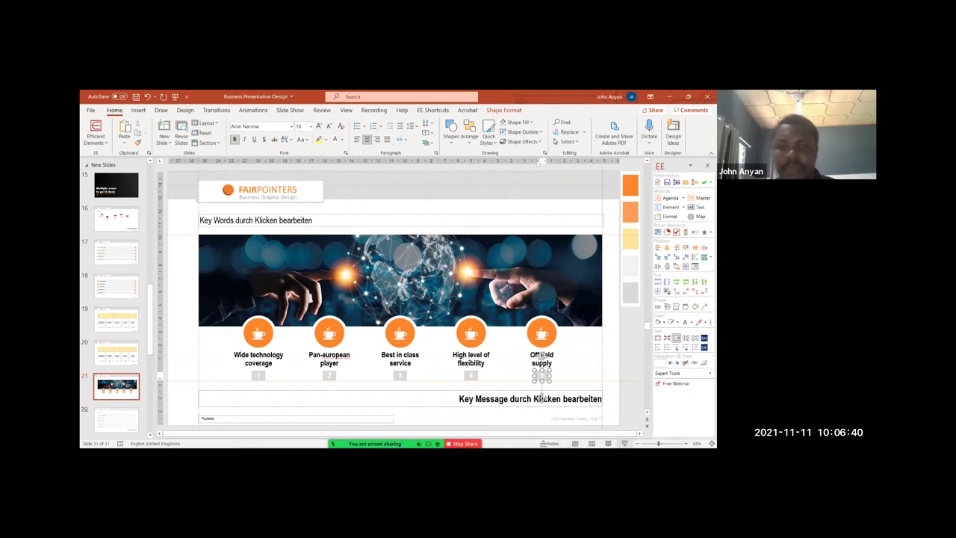
# - Play the slide show through the key word layouts up to slide 21, and return to editing
pyautogui.hotkey('shift', 'F5')
pyautogui.press('Right')
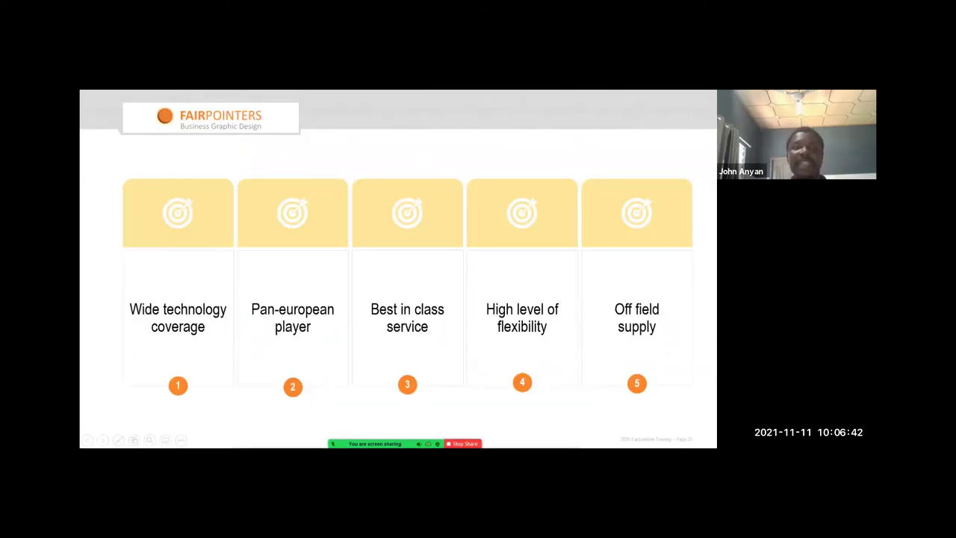
pyautogui.press('Right')
pyautogui.press('Right')
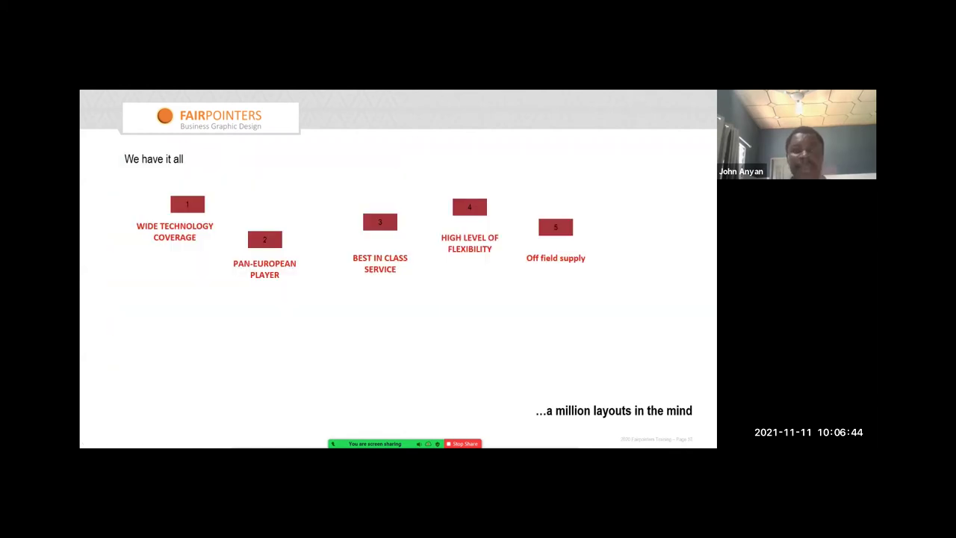
pyautogui.press('Right')
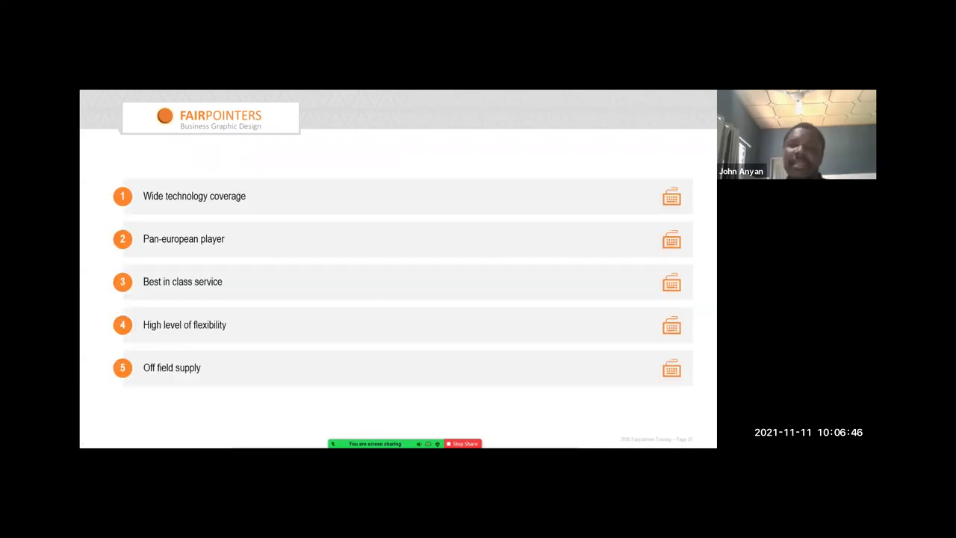
pyautogui.press('Right')
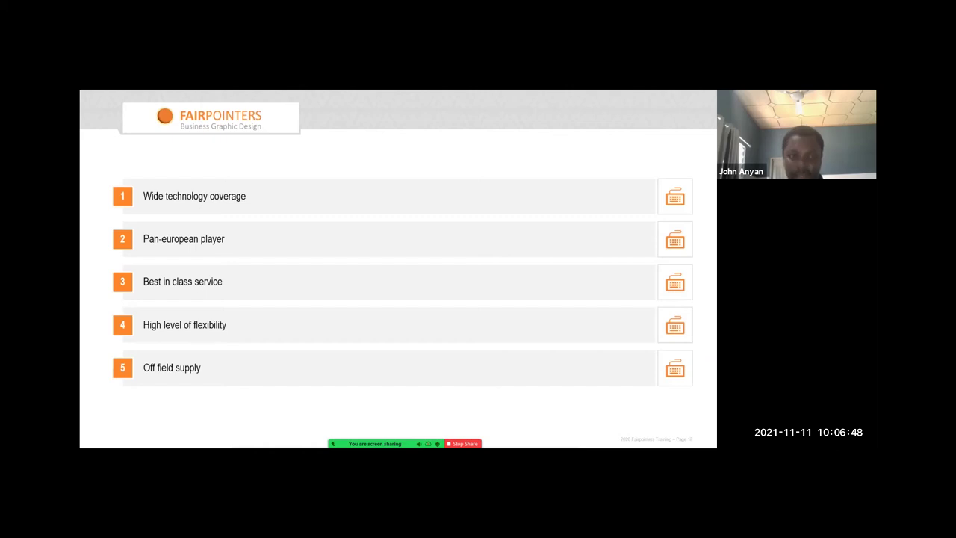
pyautogui.press('Right')
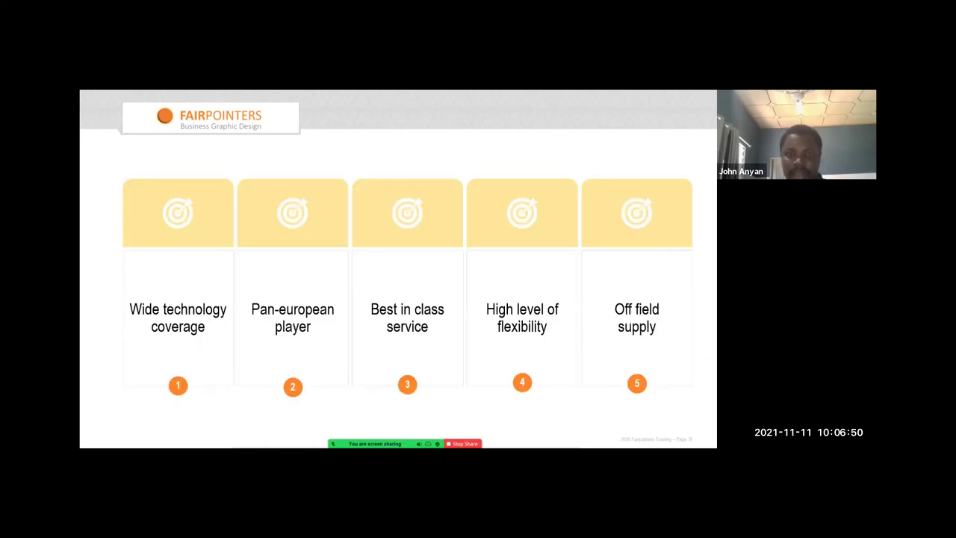
pyautogui.press('Right')
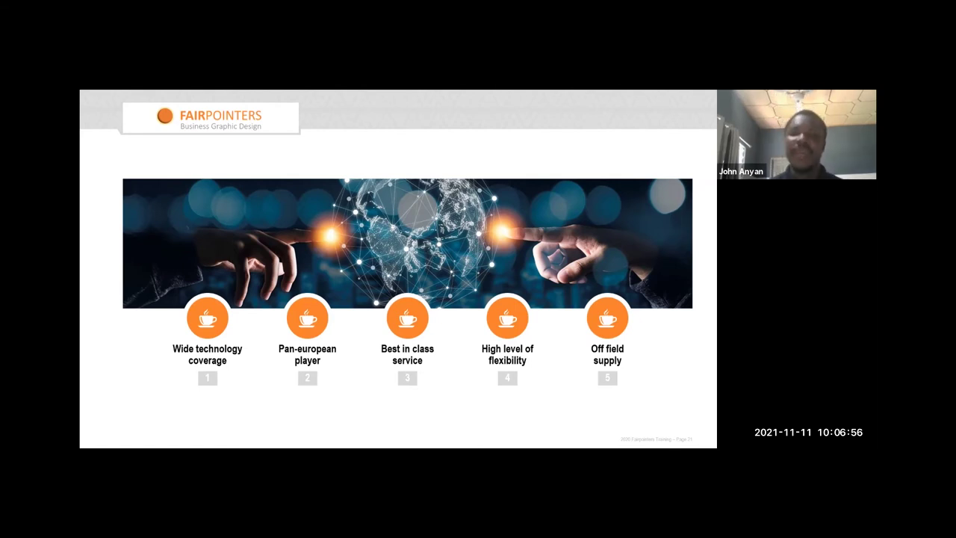
pyautogui.press('Escape')
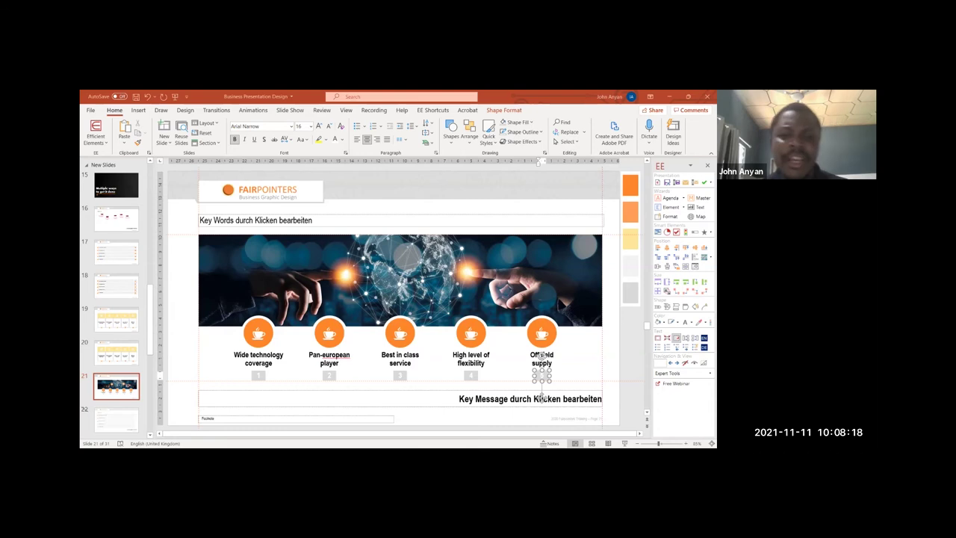
# - Try changing the orange circle above Wide technology coverage to a rectangle and a triangle, and undo the shape changes
pyautogui.click(258, 332)
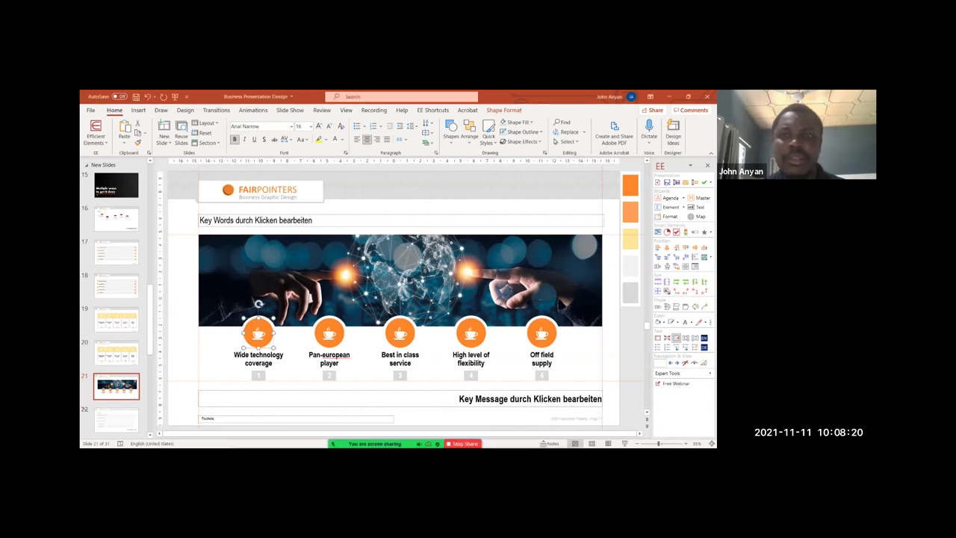
pyautogui.click(504, 109)
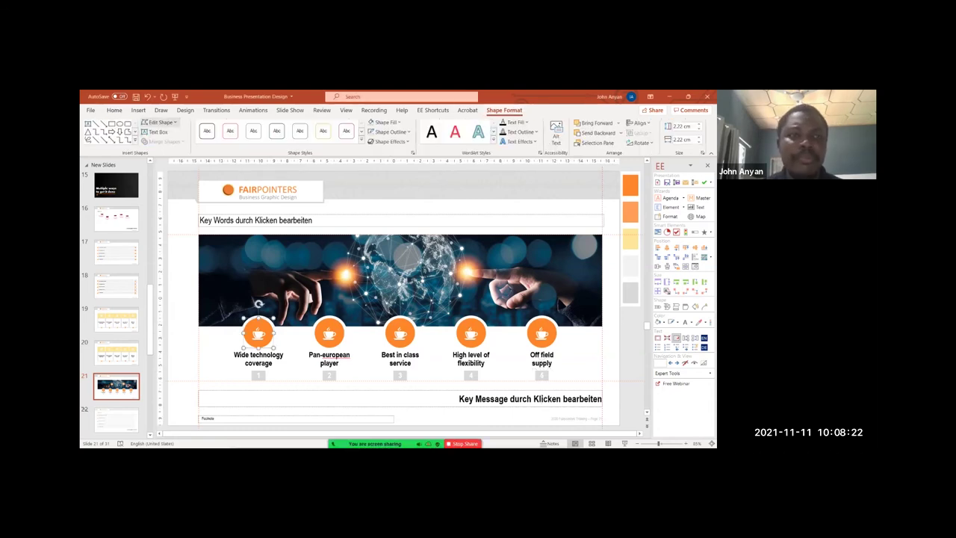
pyautogui.click(158, 121)
pyautogui.moveTo(171, 133)
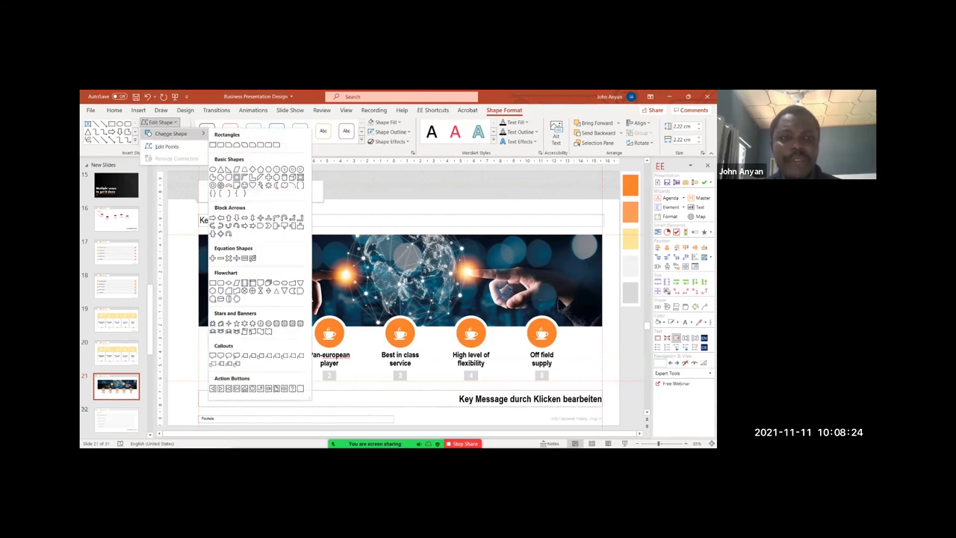
pyautogui.click(212, 144)
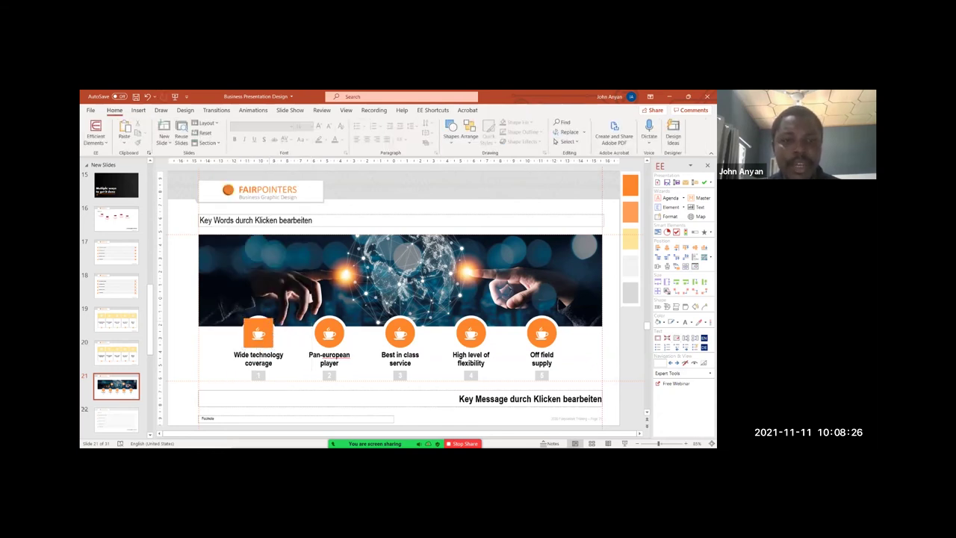
pyautogui.click(158, 122)
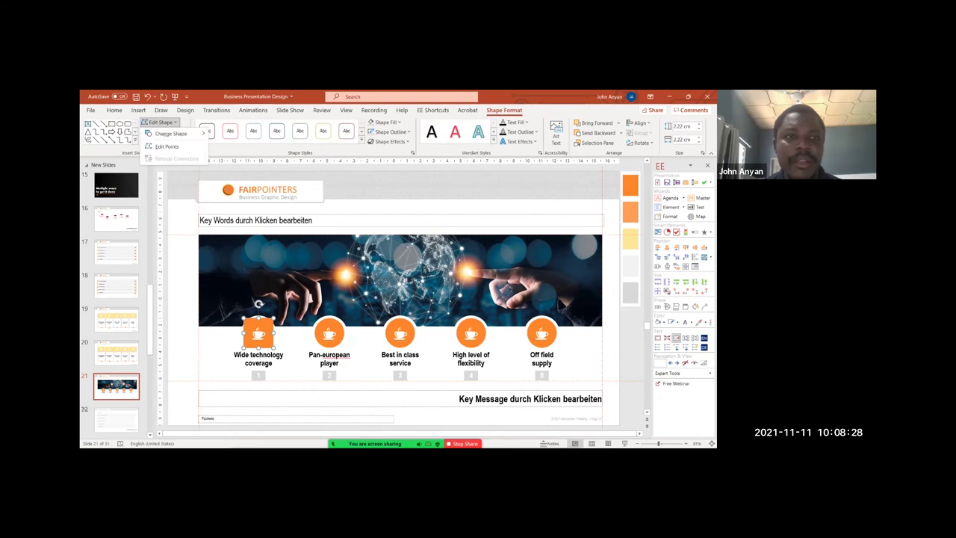
pyautogui.moveTo(171, 133)
pyautogui.click(220, 170)
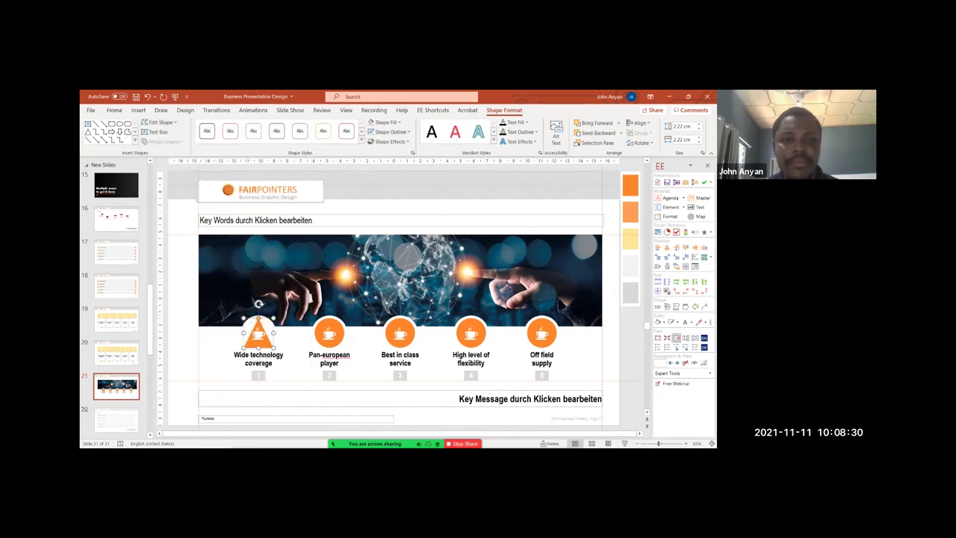
pyautogui.press('Escape')
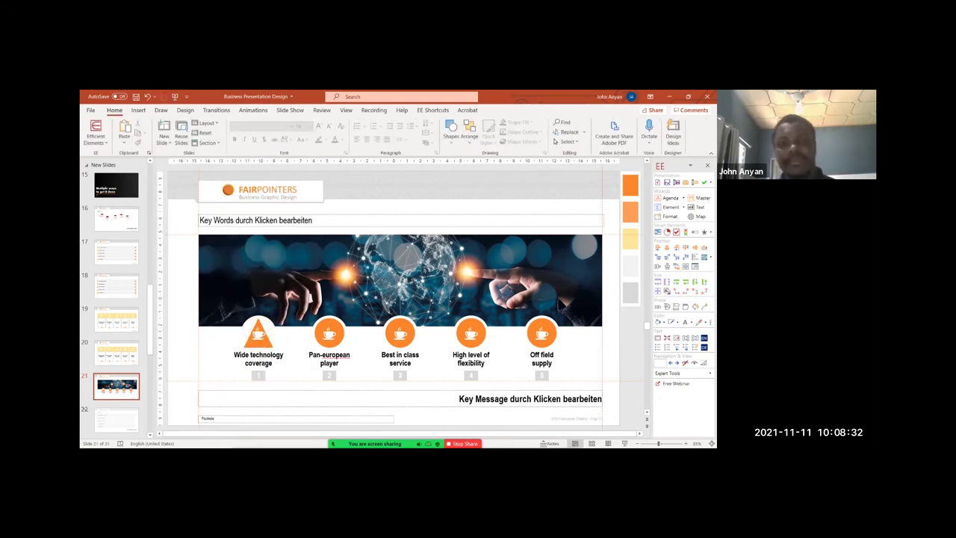
pyautogui.click(258, 332)
pyautogui.hotkey('ctrl', 'z')
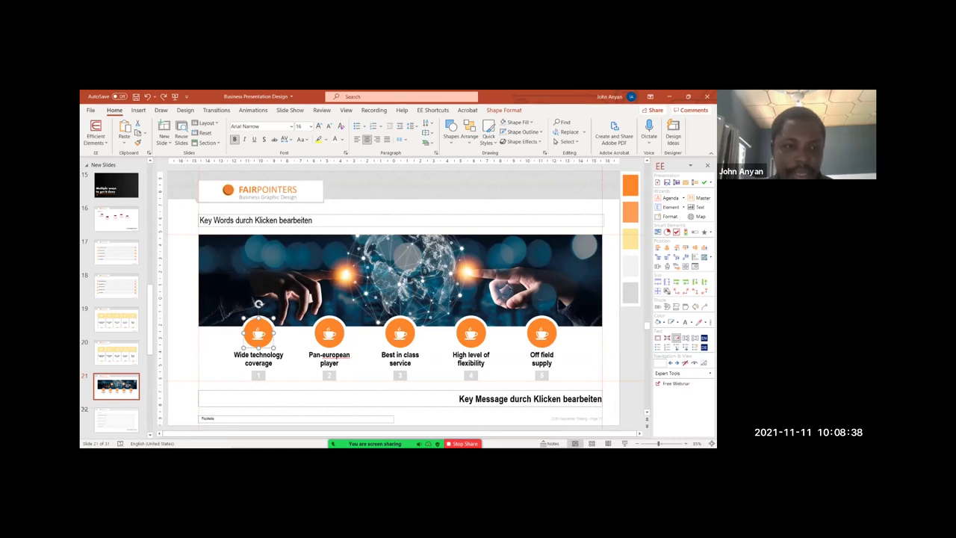
# - On slide 25, delete both parts of the small red ring above the row of five large rings
pyautogui.click(123, 385)
pyautogui.scroll(-2, 123, 357)
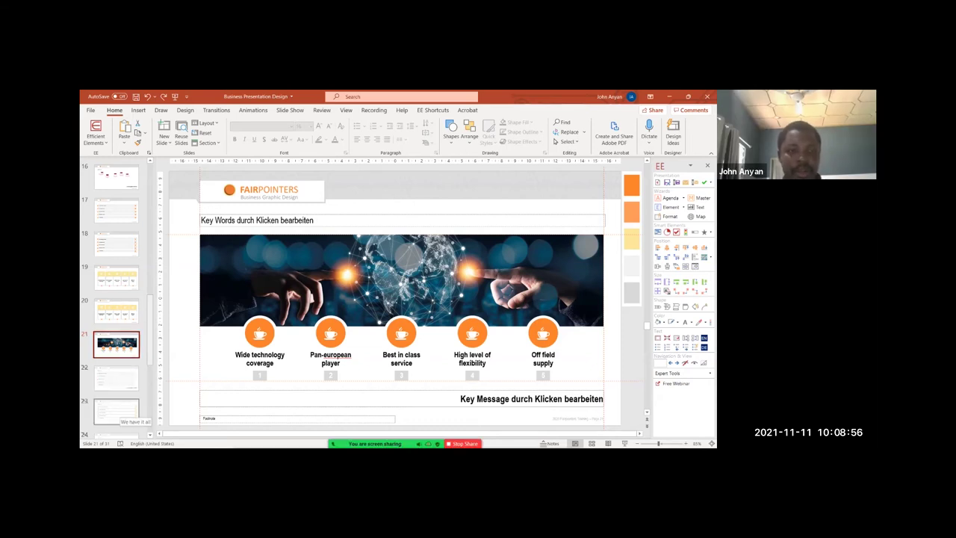
pyautogui.click(119, 412)
pyautogui.press('Down')
pyautogui.press('Down')
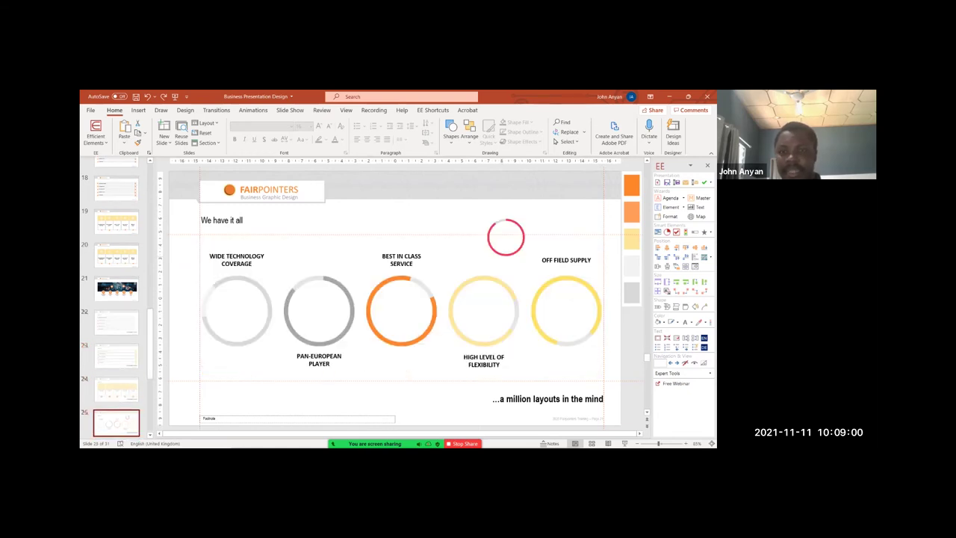
pyautogui.click(489, 239)
pyautogui.press('Delete')
pyautogui.click(508, 221)
pyautogui.press('Delete')
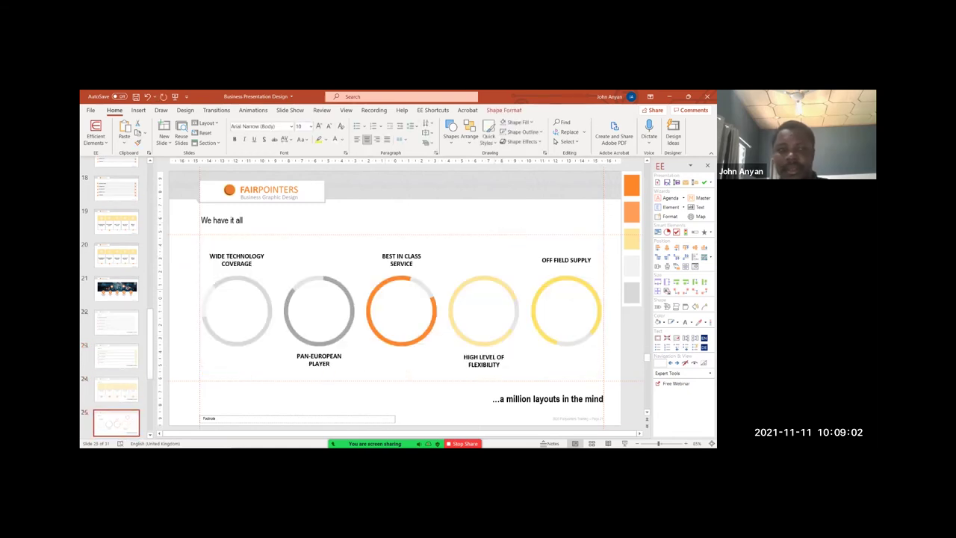
# - Move the five-ring layout slide up to position 22, directly after the slide with the photo banner
pyautogui.click(109, 418)
pyautogui.rightClick(109, 418)
pyautogui.click(134, 384)
pyautogui.moveTo(117, 422); pyautogui.dragTo(125, 315)
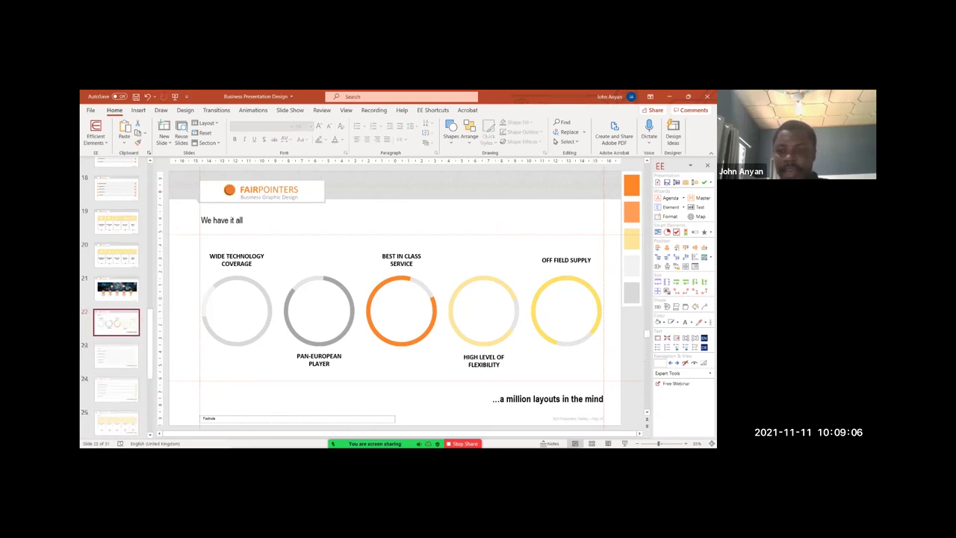
# - Copy a white cup icon from slide 21 to slide 22 and fill it with the Wide technology coverage ring's light grey
pyautogui.click(118, 290)
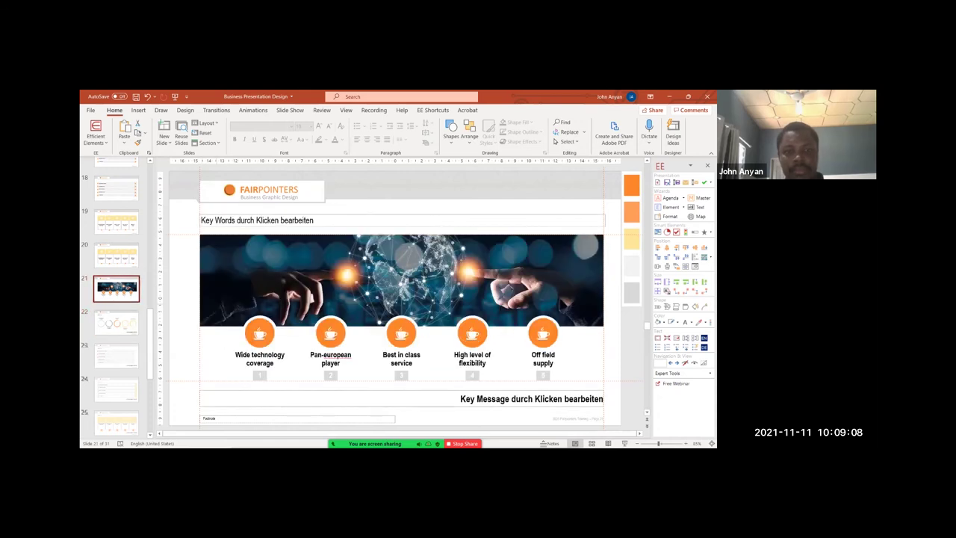
pyautogui.click(259, 332)
pyautogui.click(117, 323)
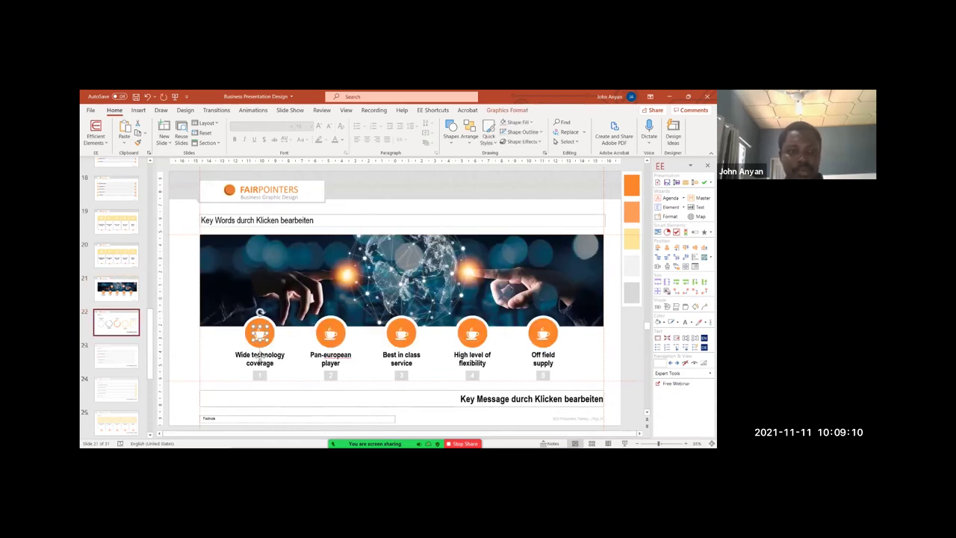
pyautogui.hotkey('ctrl', 'v')
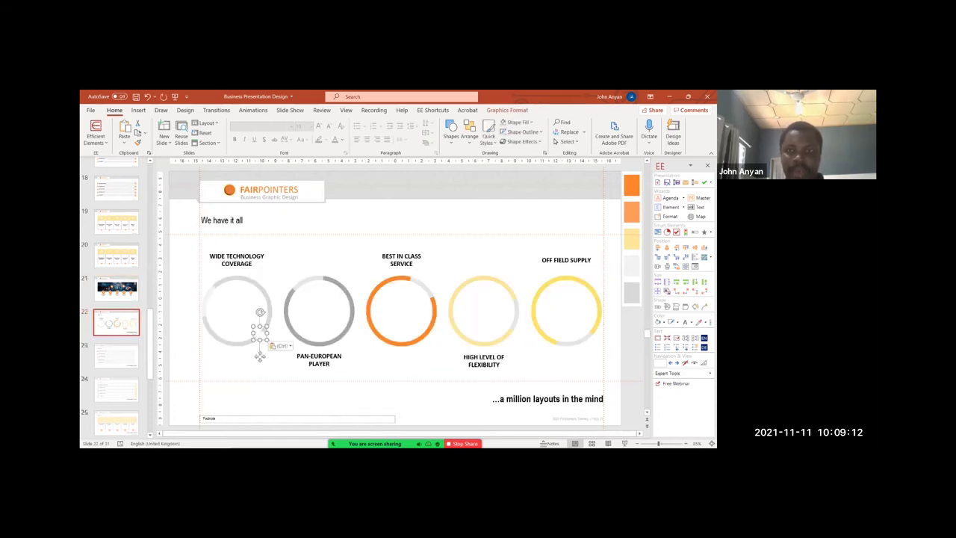
pyautogui.click(519, 122)
pyautogui.click(526, 260)
pyautogui.click(248, 278)
# - Centre the light grey cup icon horizontally and vertically in the Wide technology coverage ring and enlarge it
pyautogui.keyDown('shift'); pyautogui.click(249, 278); pyautogui.keyUp('shift')
pyautogui.click(668, 247)
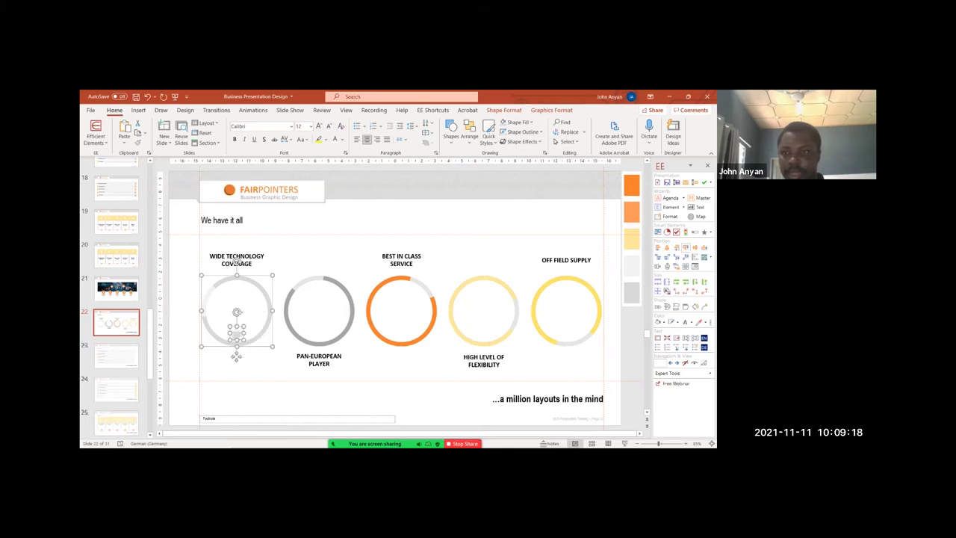
pyautogui.click(695, 247)
pyautogui.click(287, 254)
pyautogui.click(237, 312)
pyautogui.moveTo(244, 304); pyautogui.dragTo(249, 299)
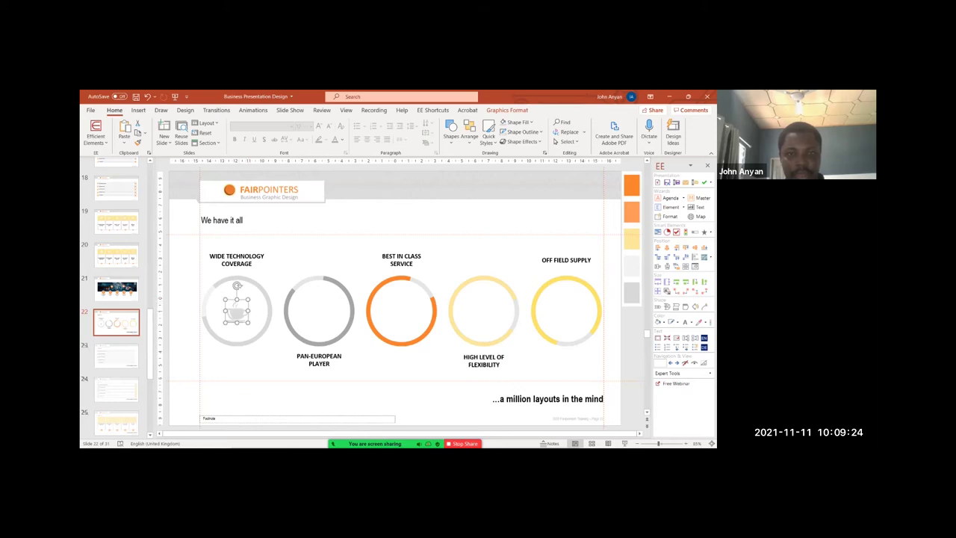
# - Place a copy of the cup icon centred in the Pan-european player ring
pyautogui.moveTo(237, 312); pyautogui.dragTo(319, 312)
pyautogui.keyDown('shift'); pyautogui.click(350, 313); pyautogui.keyUp('shift')
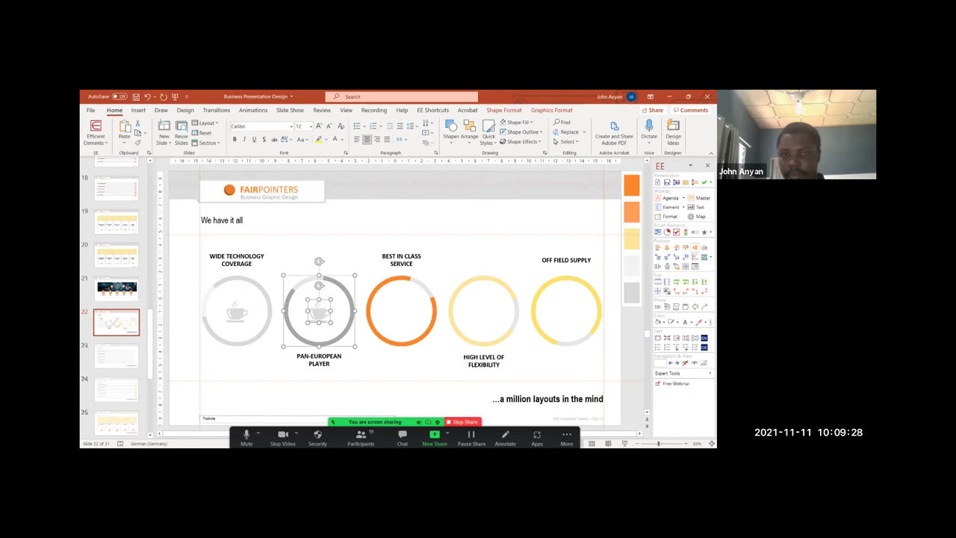
pyautogui.press('Escape')
pyautogui.click(319, 310)
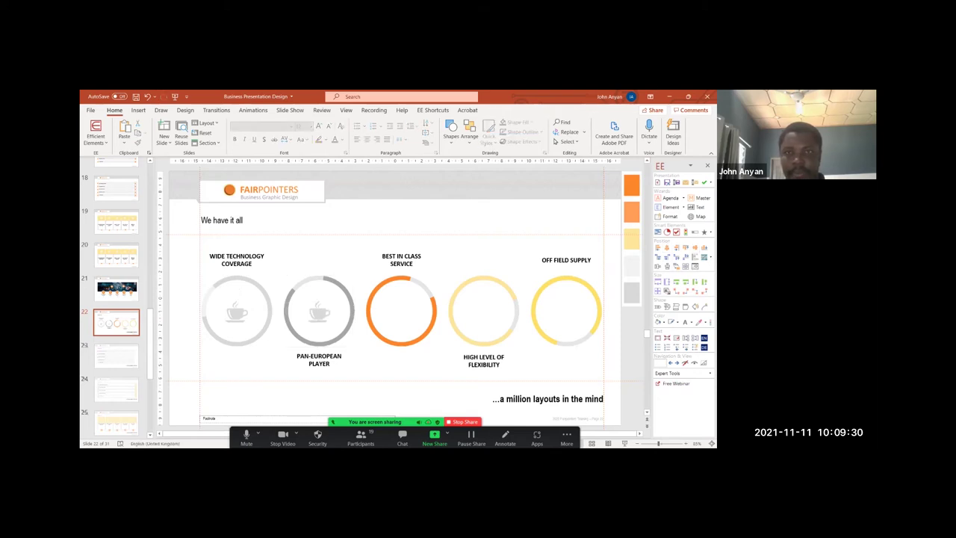
pyautogui.click(529, 121)
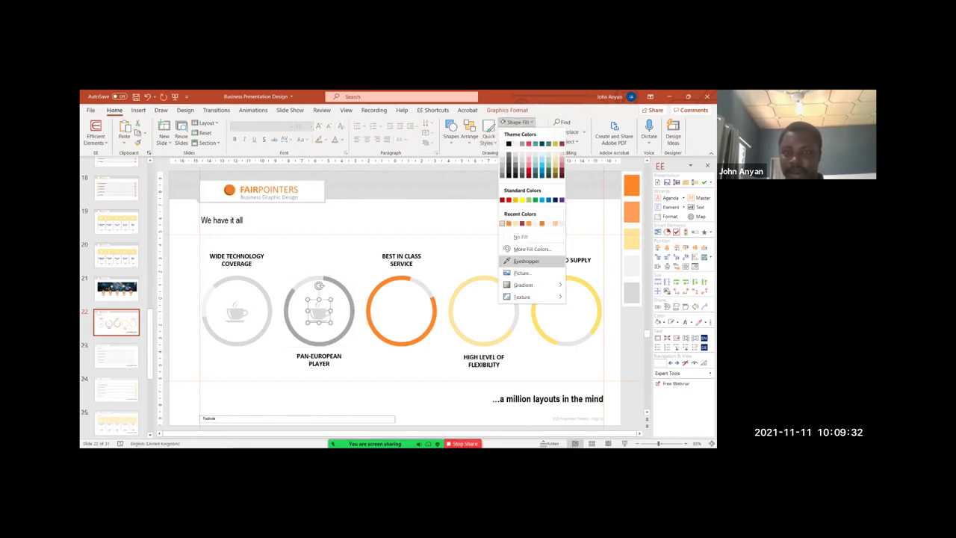
pyautogui.click(526, 261)
pyautogui.click(357, 283)
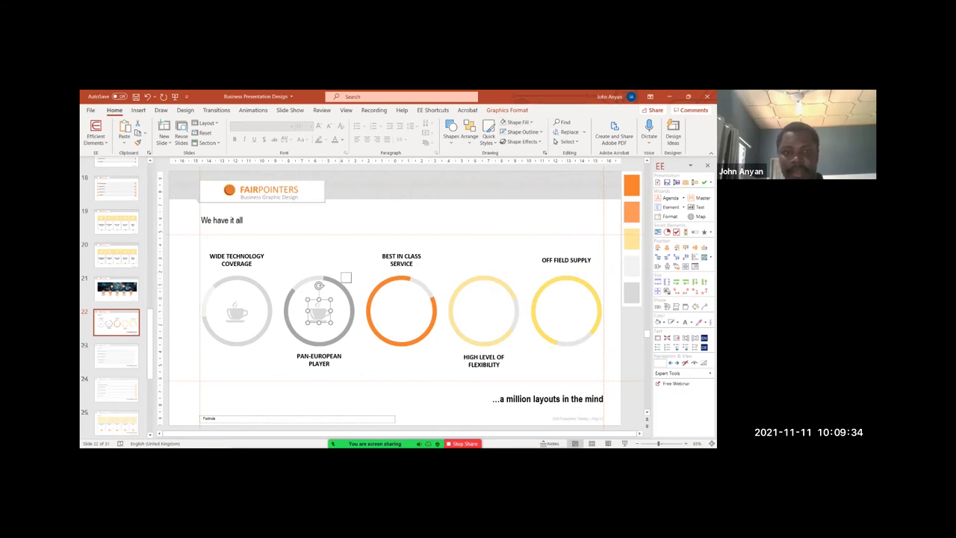
# - Fill the cup icon in the Pan-european player ring with the dark grey sampled from that ring
pyautogui.click(523, 122)
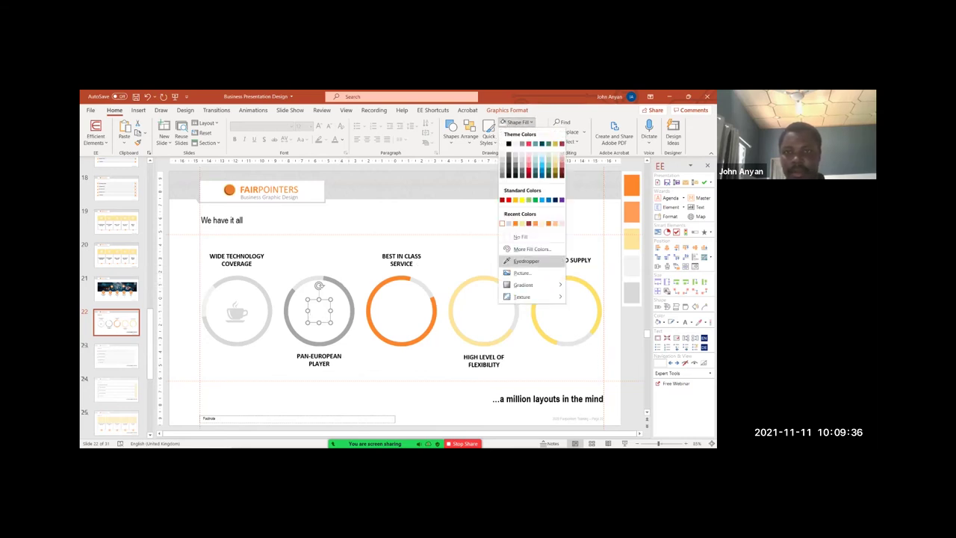
pyautogui.click(526, 260)
pyautogui.click(343, 285)
# - Copy the dark grey cup icon into the centre of the Best in class service ring and fill it with the ring's orange
pyautogui.moveTo(319, 314); pyautogui.dragTo(401, 314)
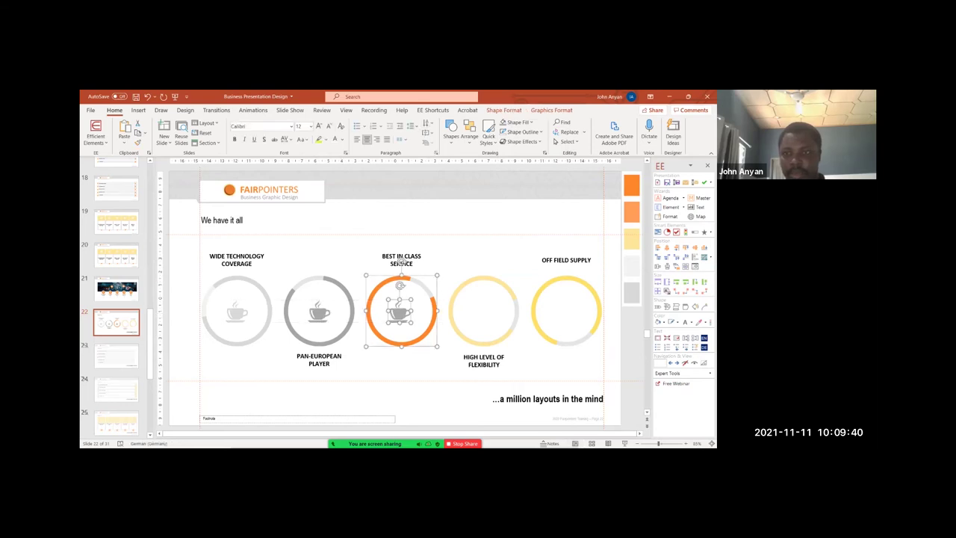
pyautogui.press('Escape')
pyautogui.click(401, 312)
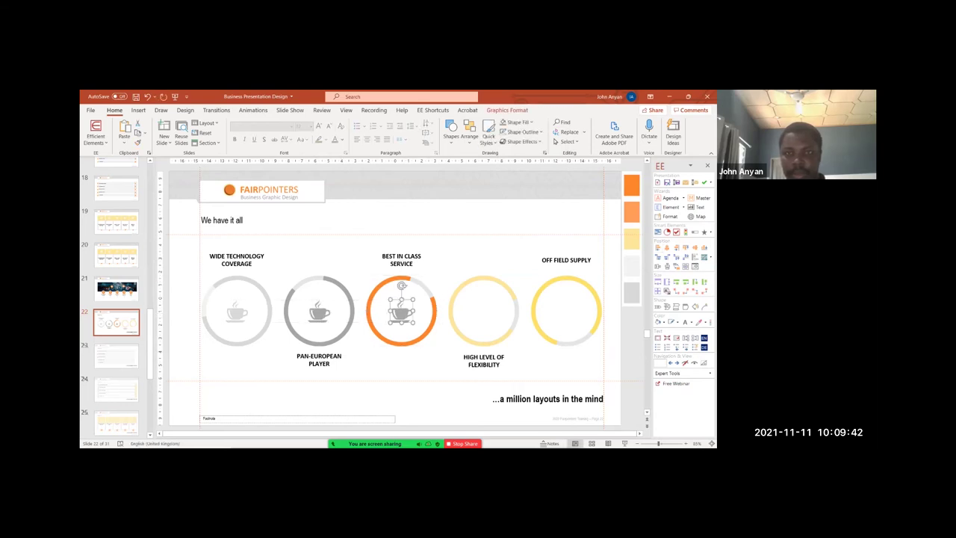
pyautogui.click(526, 122)
pyautogui.click(523, 260)
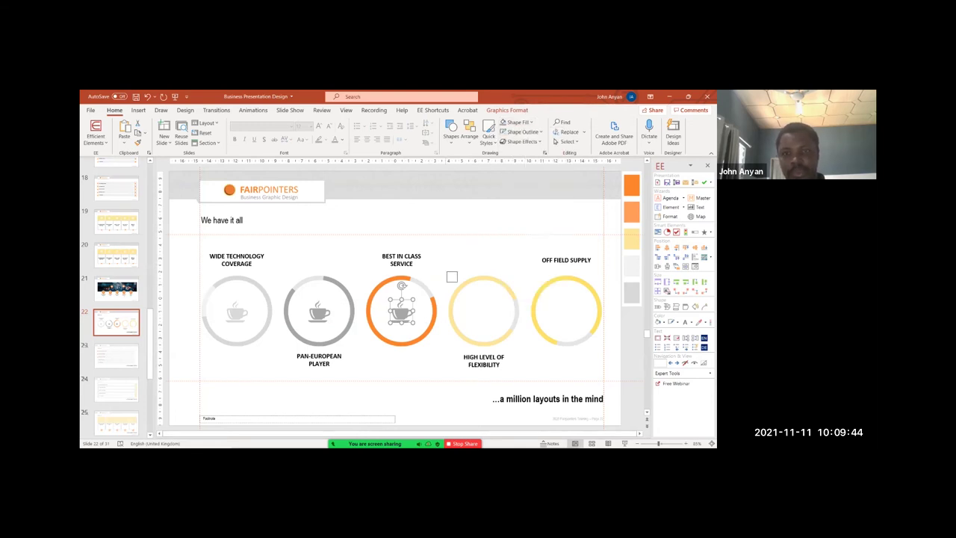
pyautogui.click(439, 291)
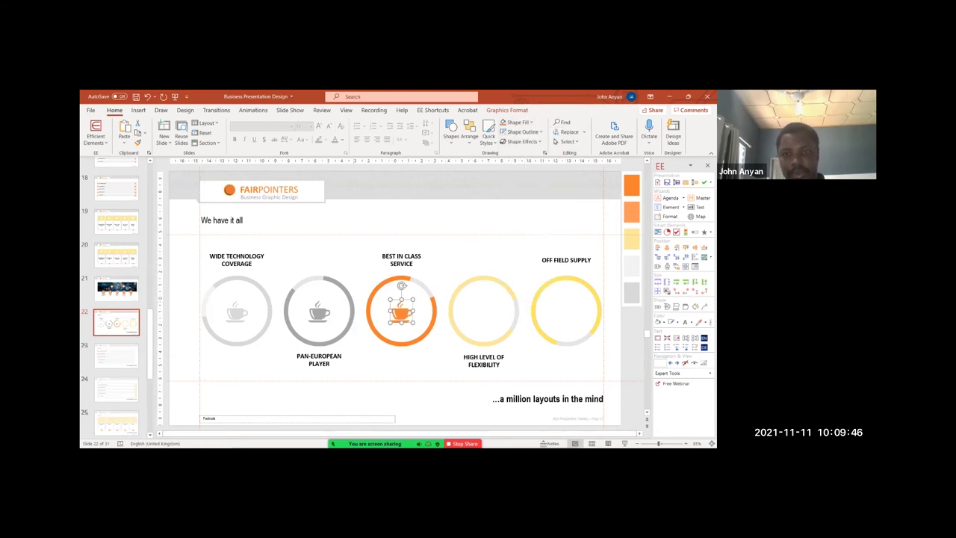
# - Copy the orange cup icon into the centre of the High level of flexibility ring and fill it with the ring's light yellow
pyautogui.moveTo(401, 313); pyautogui.dragTo(487, 311)
pyautogui.keyDown('shift'); pyautogui.click(507, 287); pyautogui.keyUp('shift')
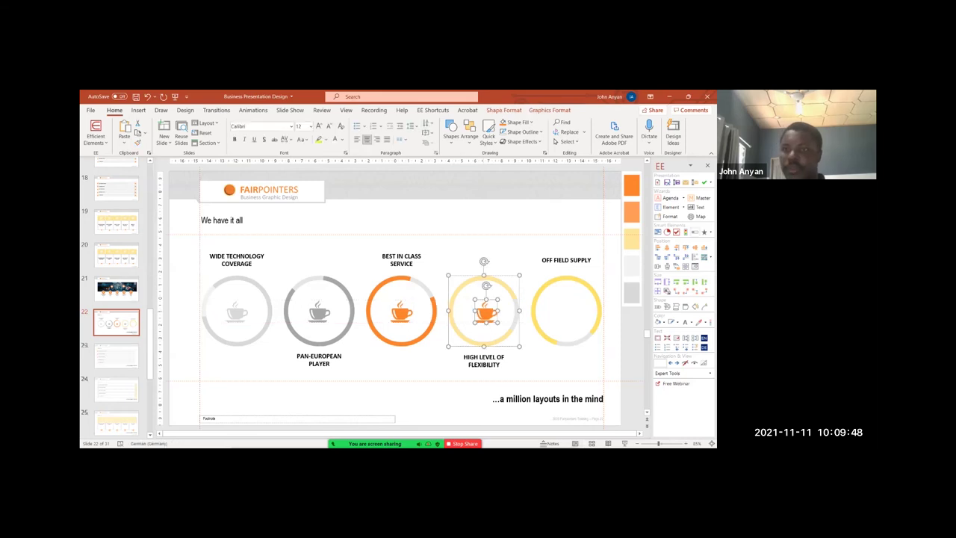
pyautogui.click(667, 247)
pyautogui.press('Escape')
pyautogui.click(484, 313)
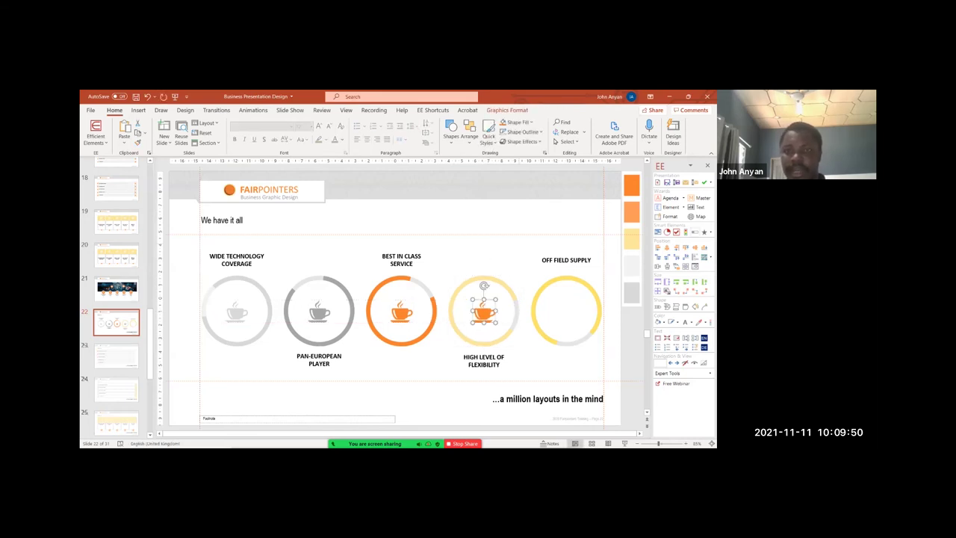
pyautogui.click(517, 123)
pyautogui.click(521, 261)
pyautogui.click(489, 277)
# - Copy the light yellow cup icon into the centre of the Off field supply ring and fill it with the ring's darker yellow
pyautogui.moveTo(484, 313); pyautogui.dragTo(566, 313)
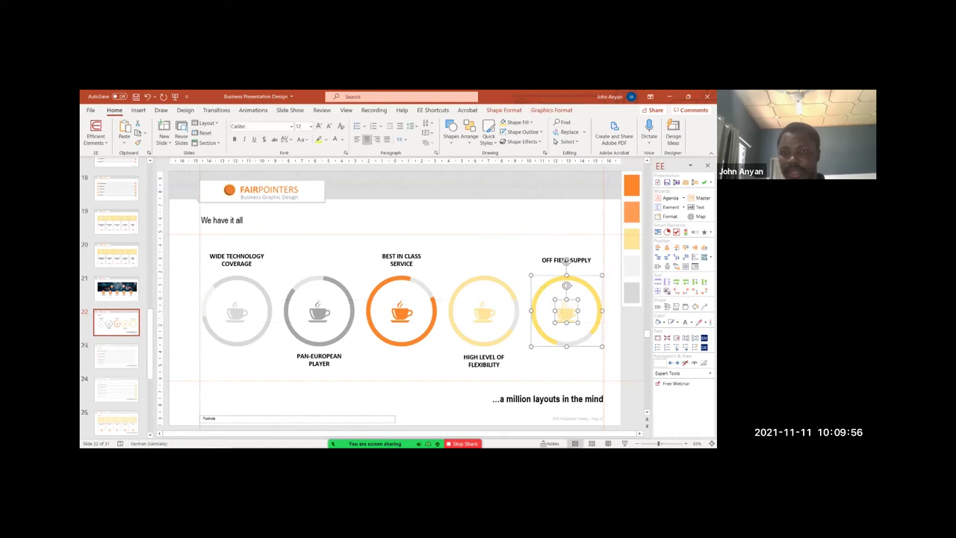
pyautogui.click(566, 313)
pyautogui.click(523, 121)
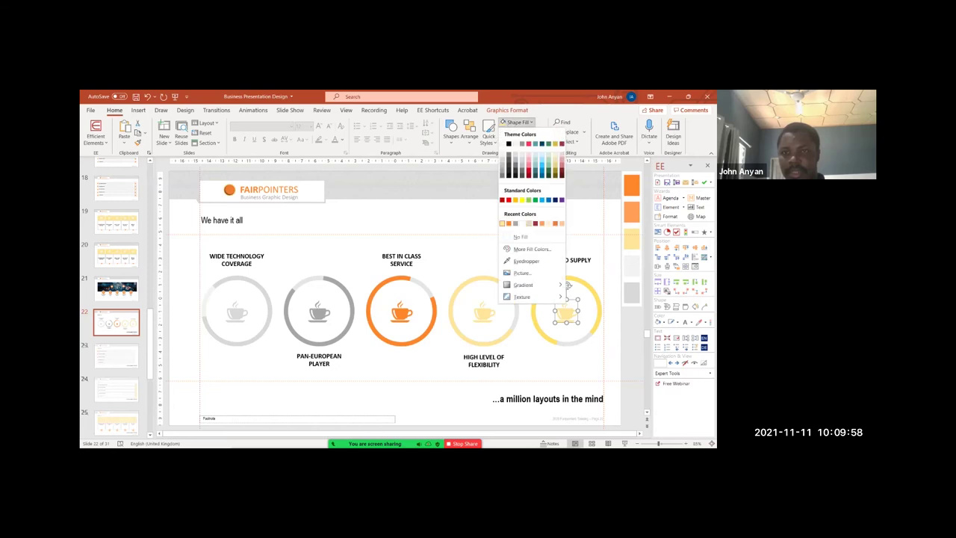
pyautogui.click(526, 262)
pyautogui.click(566, 278)
pyautogui.press('Escape')
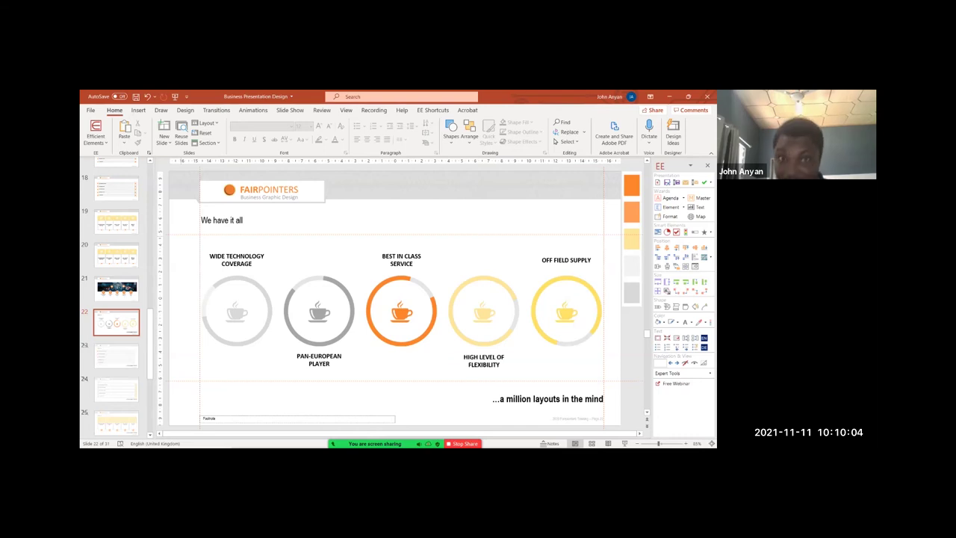
pyautogui.click(117, 290)
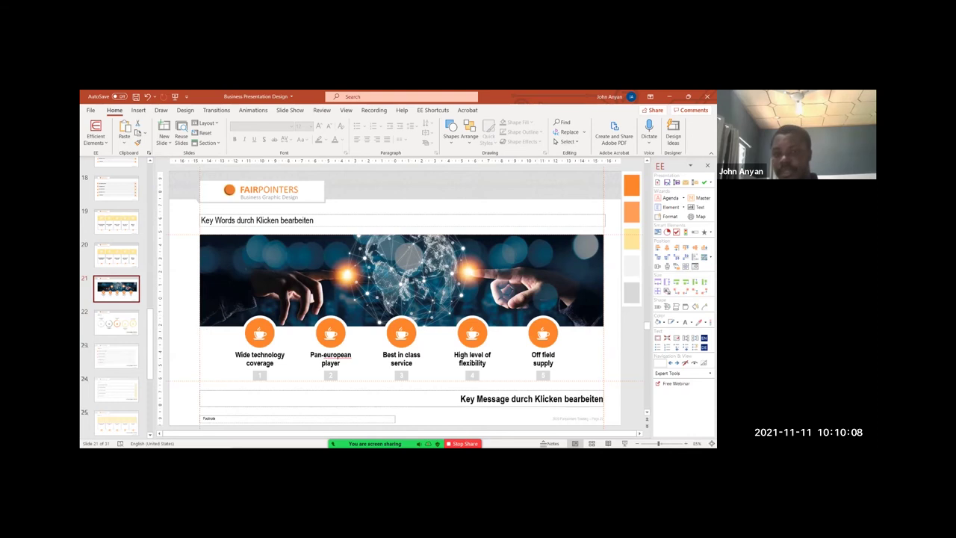
pyautogui.click(401, 280)
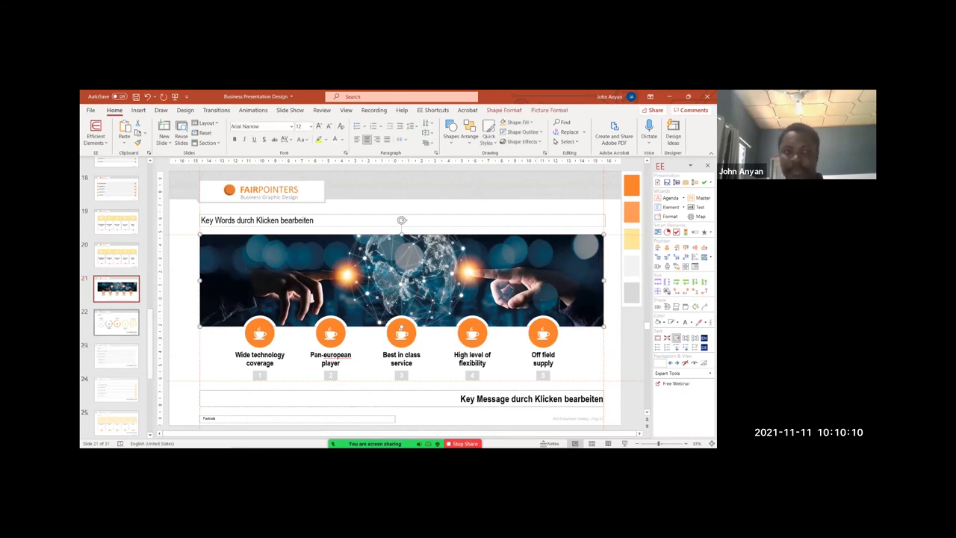
pyautogui.click(117, 322)
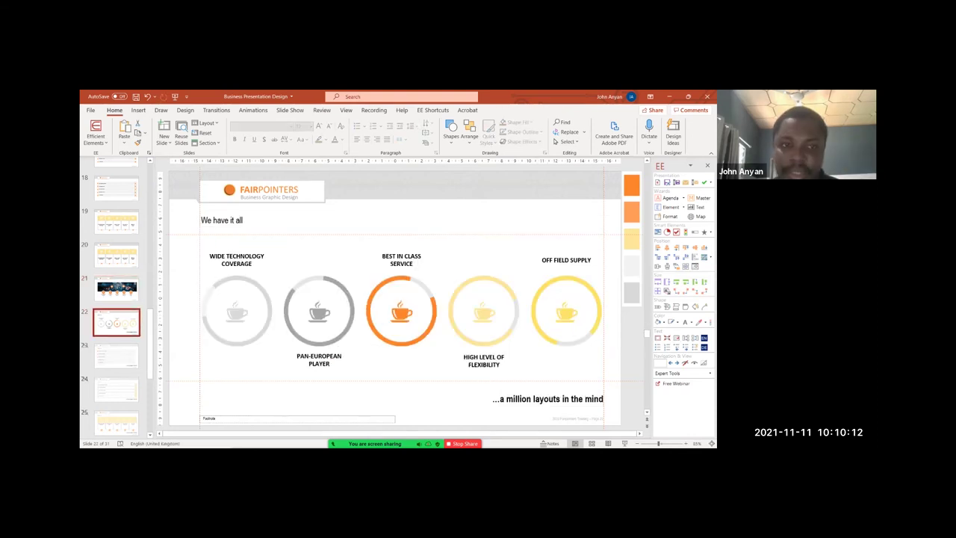
# - Add a new slide after slide 22 and draw an Arc about 4.6 by 4.6 cm mid-slide, extended to roughly three quarters of a circle
pyautogui.click(116, 340)
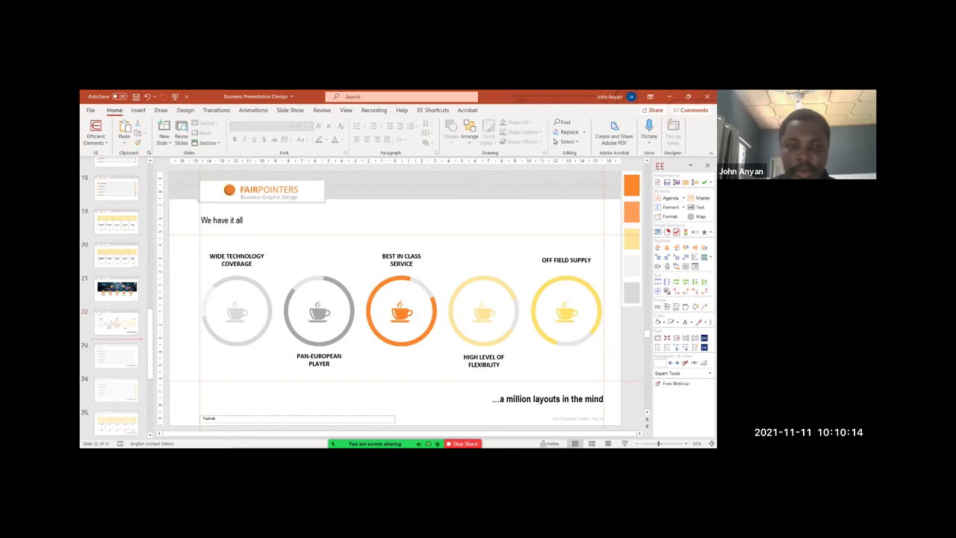
pyautogui.press('Return')
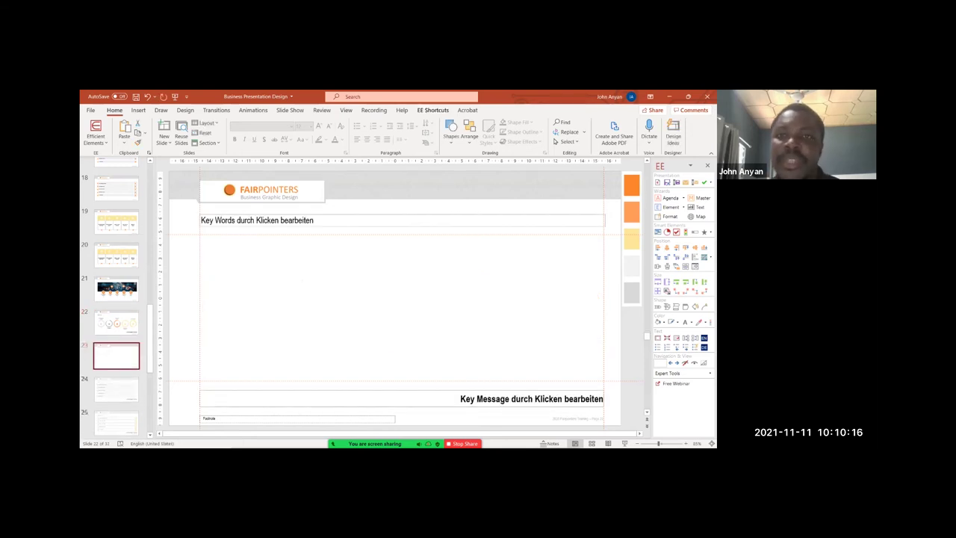
pyautogui.click(452, 131)
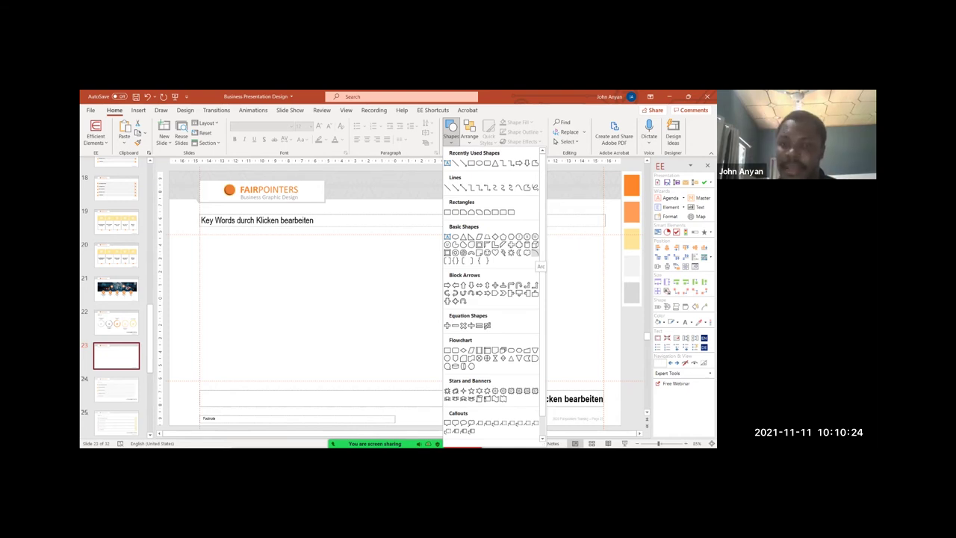
pyautogui.click(535, 252)
pyautogui.moveTo(388, 271); pyautogui.dragTo(426, 302)
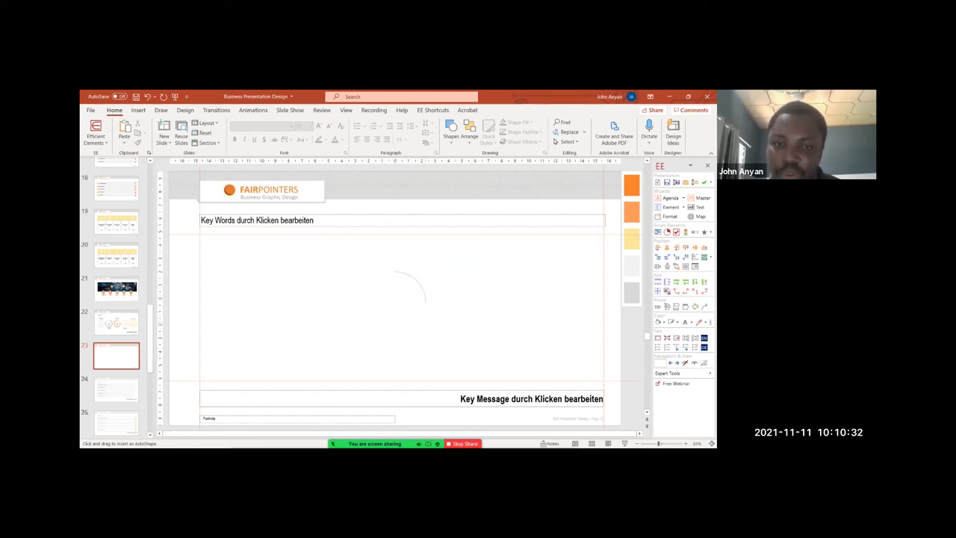
pyautogui.moveTo(364, 271)
pyautogui.mouseDown()
pyautogui.moveTo(426, 333)
pyautogui.moveTo(366, 310)
pyautogui.mouseUp()
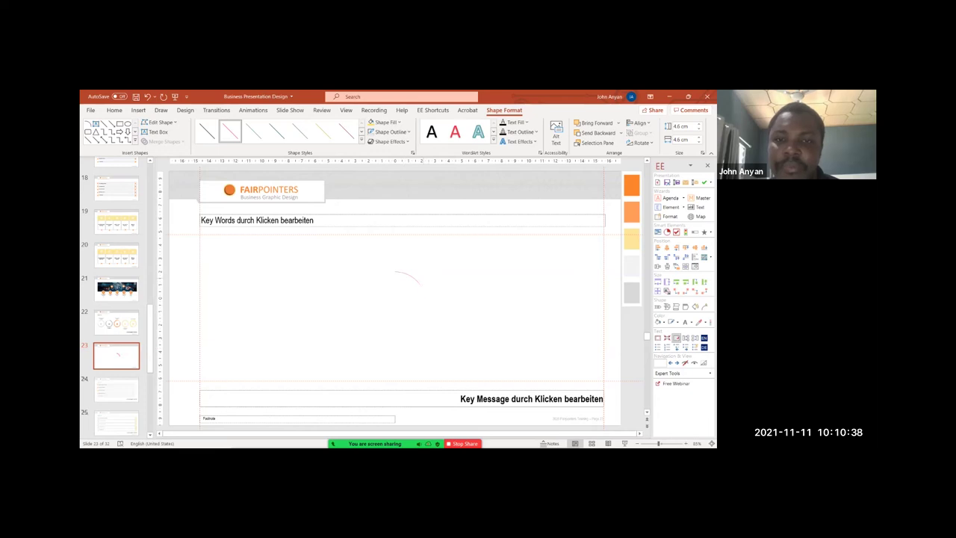
pyautogui.click(407, 331)
# - Set the arc's outline weight to 4½ pt and its fill to No Fill
pyautogui.click(390, 131)
pyautogui.moveTo(395, 282)
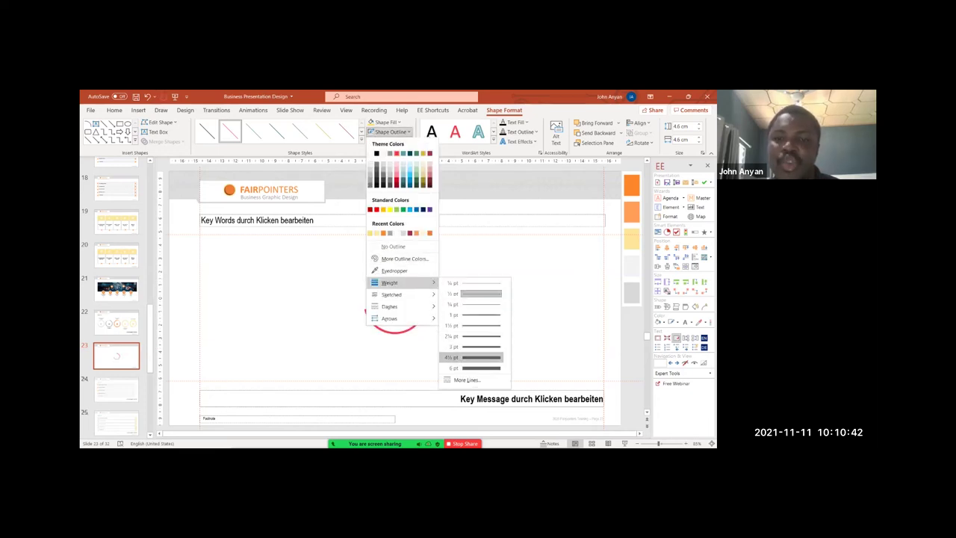
pyautogui.click(472, 357)
pyautogui.click(390, 131)
pyautogui.click(390, 131)
pyautogui.click(371, 122)
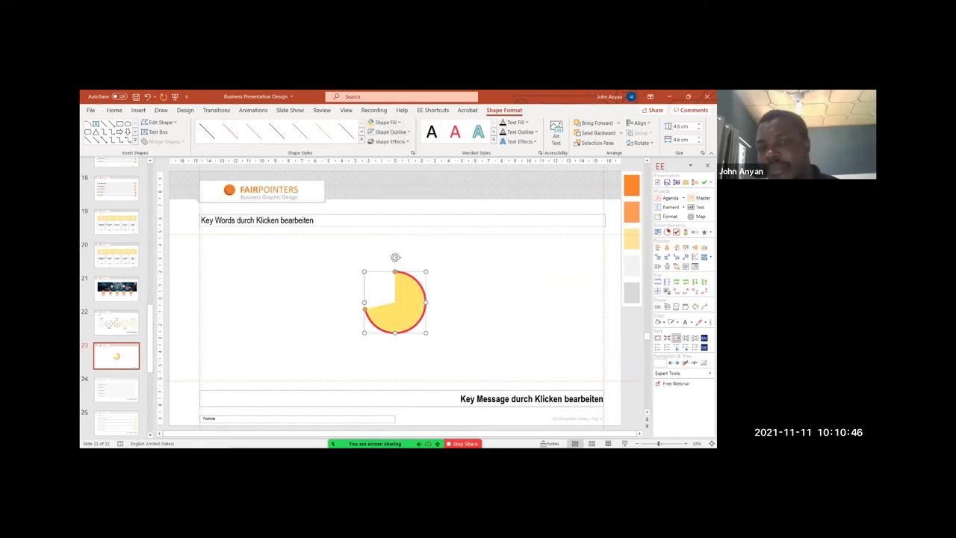
pyautogui.click(398, 122)
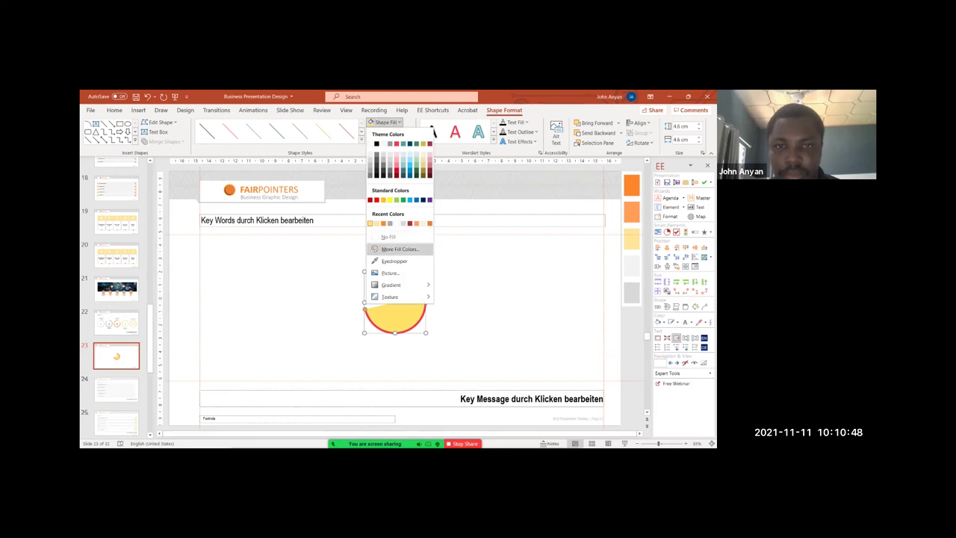
pyautogui.click(394, 247)
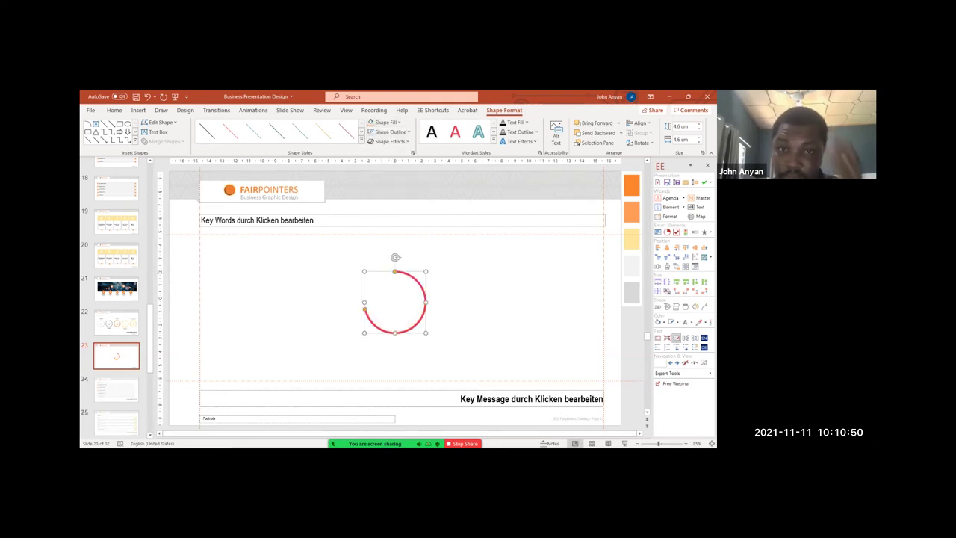
# - Extend the arc into an almost closed ring with a small gap on its left side and set the outline weight to 6 pt
pyautogui.moveTo(396, 271); pyautogui.dragTo(364, 297)
pyautogui.click(426, 302)
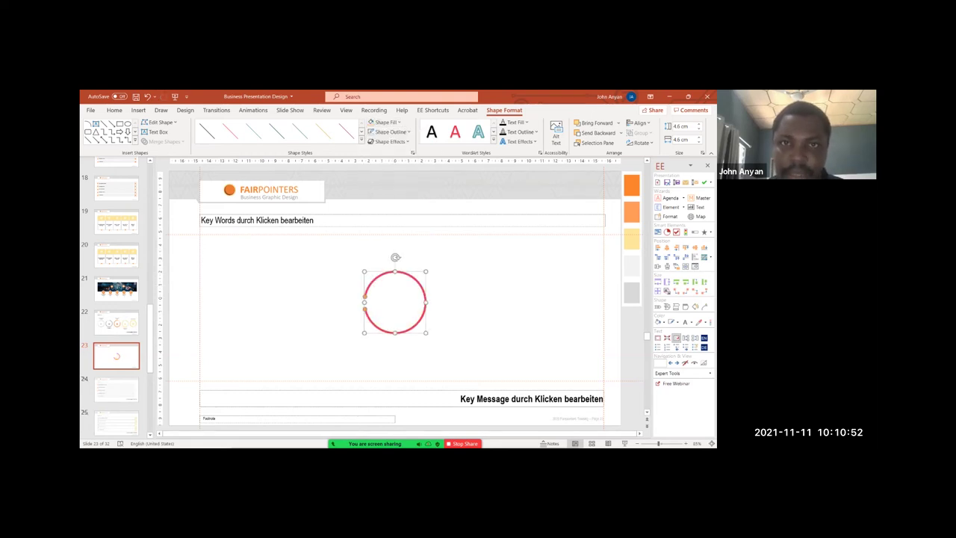
pyautogui.click(390, 131)
pyautogui.moveTo(403, 282)
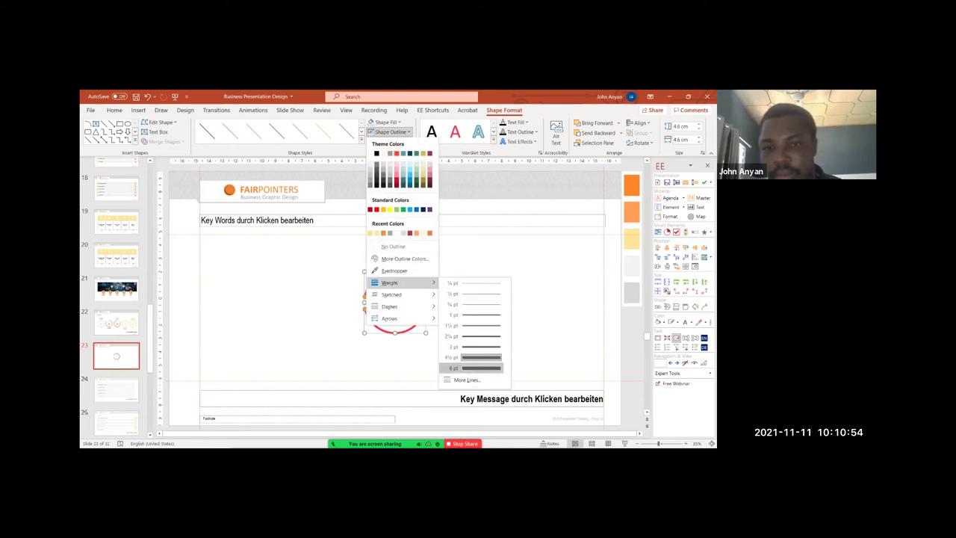
pyautogui.click(471, 368)
pyautogui.scroll(4, 373, 308)
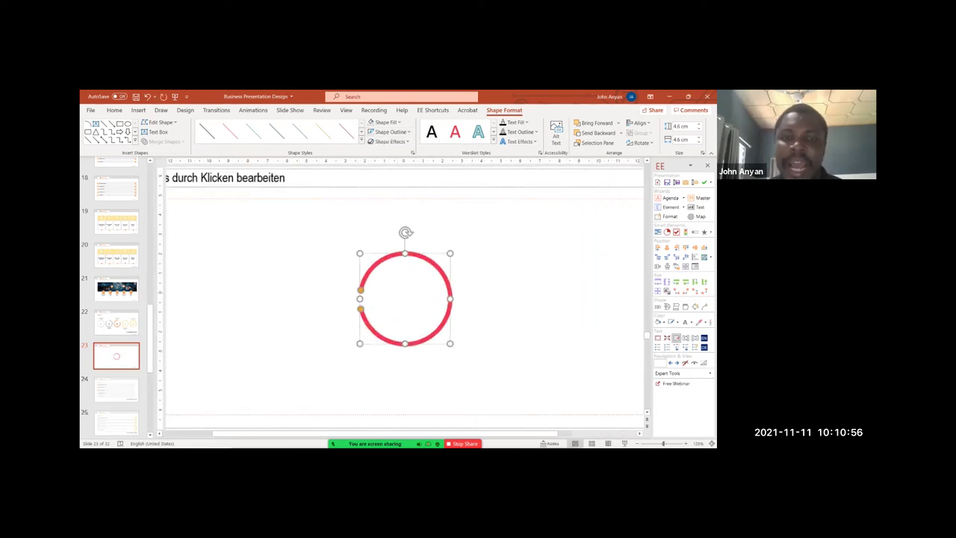
# - Change the outline colour of the almost closed ring to the recently used orange
pyautogui.click(385, 122)
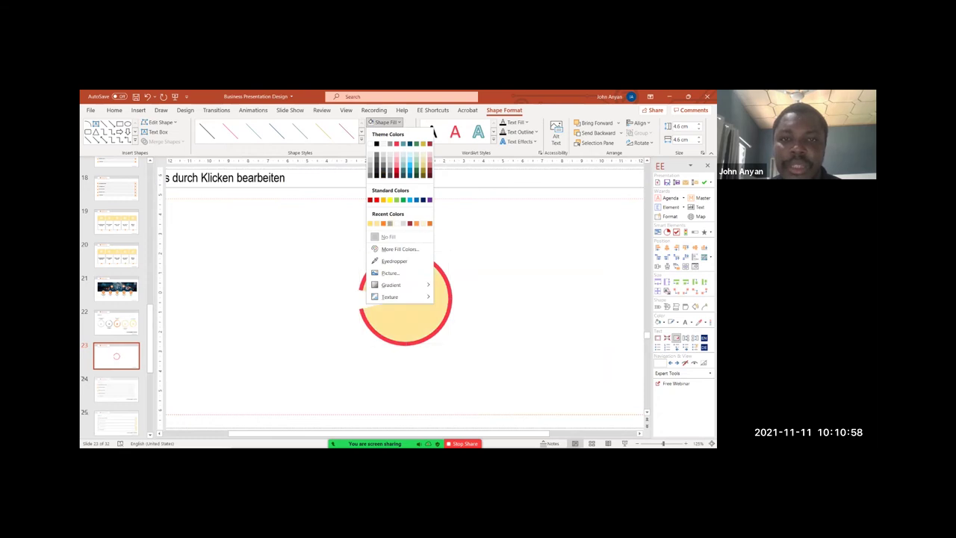
pyautogui.click(387, 123)
pyautogui.click(391, 132)
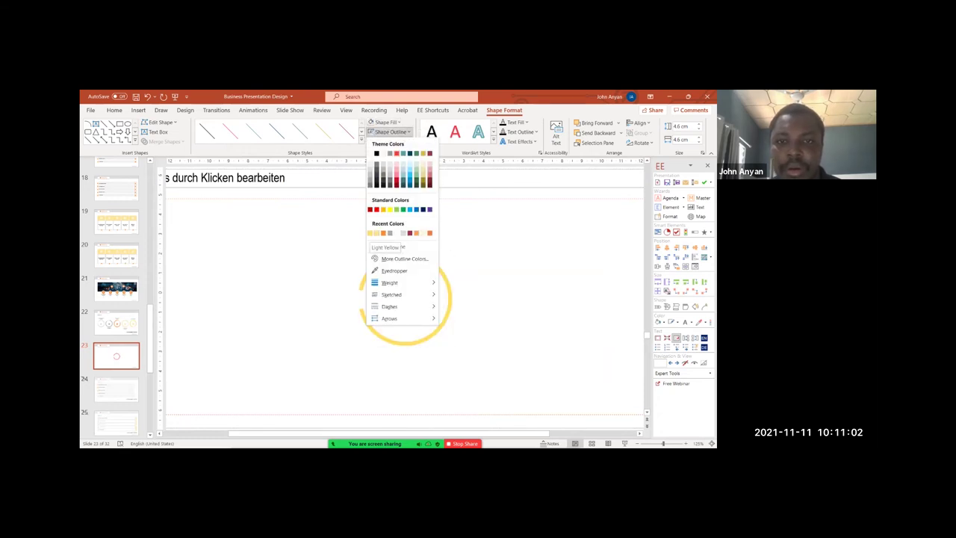
pyautogui.click(383, 232)
# - Duplicate the orange ring with a light grey outline and place the copy exactly over the original
pyautogui.moveTo(437, 331); pyautogui.dragTo(576, 331)
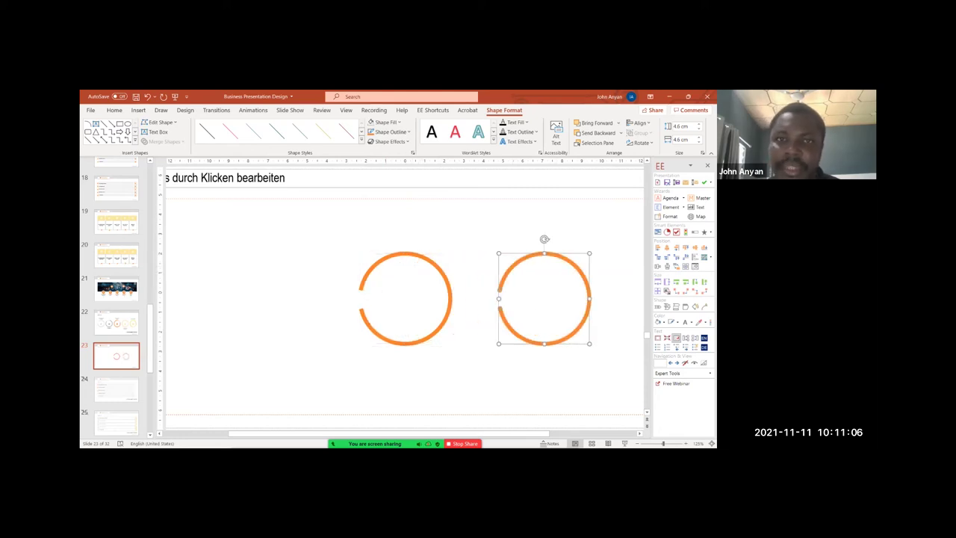
pyautogui.click(389, 131)
pyautogui.click(370, 167)
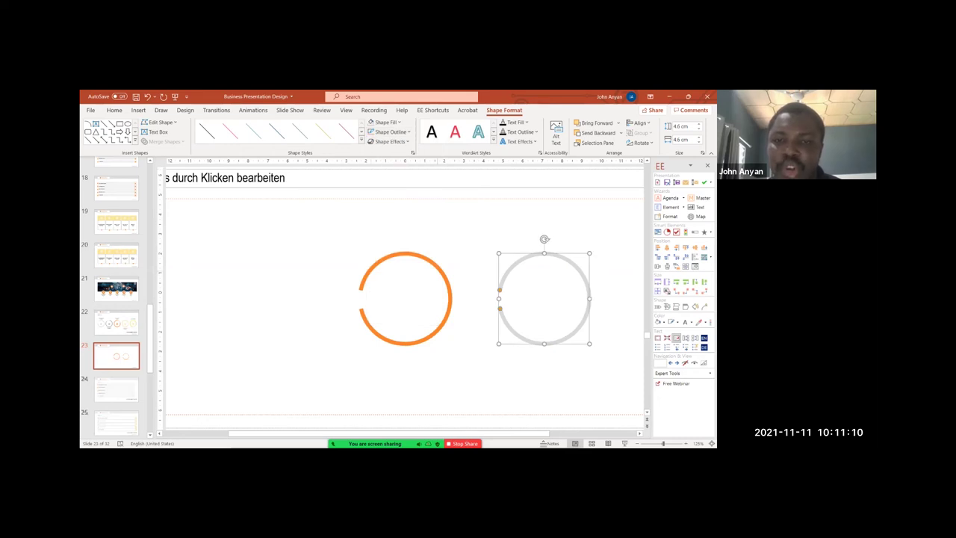
pyautogui.moveTo(544, 299); pyautogui.dragTo(405, 299)
pyautogui.press('Escape')
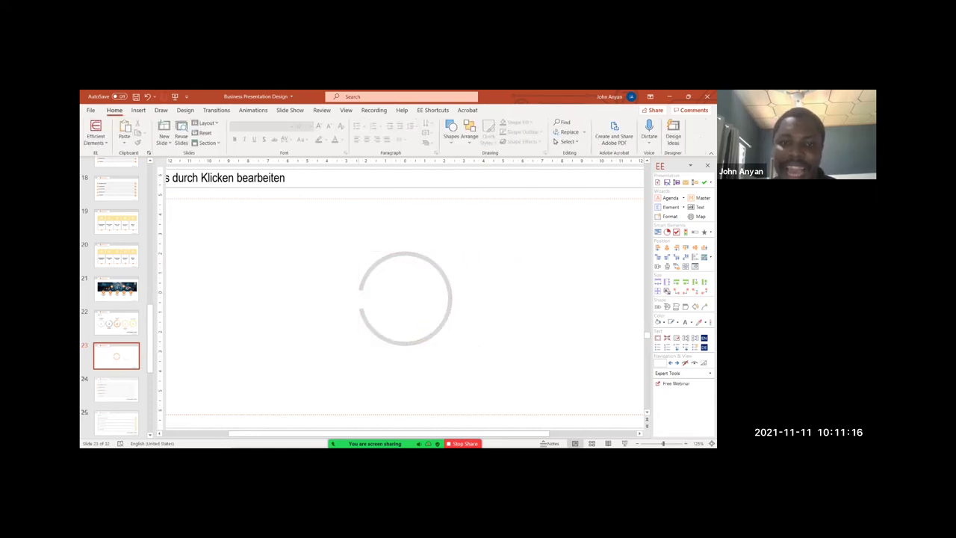
# - Send the light grey ring behind the orange ring and adjust the arc ends so grey fills the orange ring's gap
pyautogui.click(450, 299)
pyautogui.hotkey('ctrl', 'shift', '[')
pyautogui.moveTo(377, 334); pyautogui.dragTo(364, 280)
pyautogui.click(336, 299)
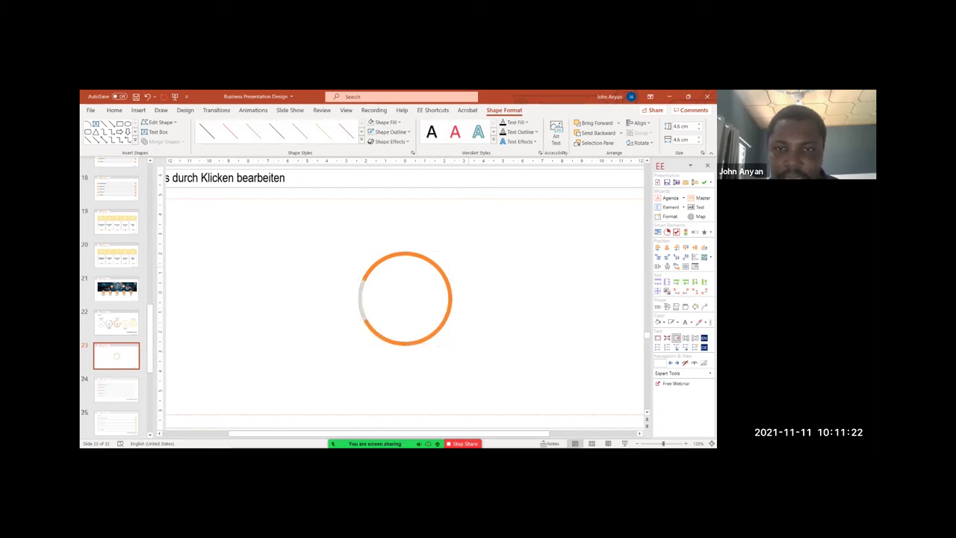
pyautogui.click(362, 287)
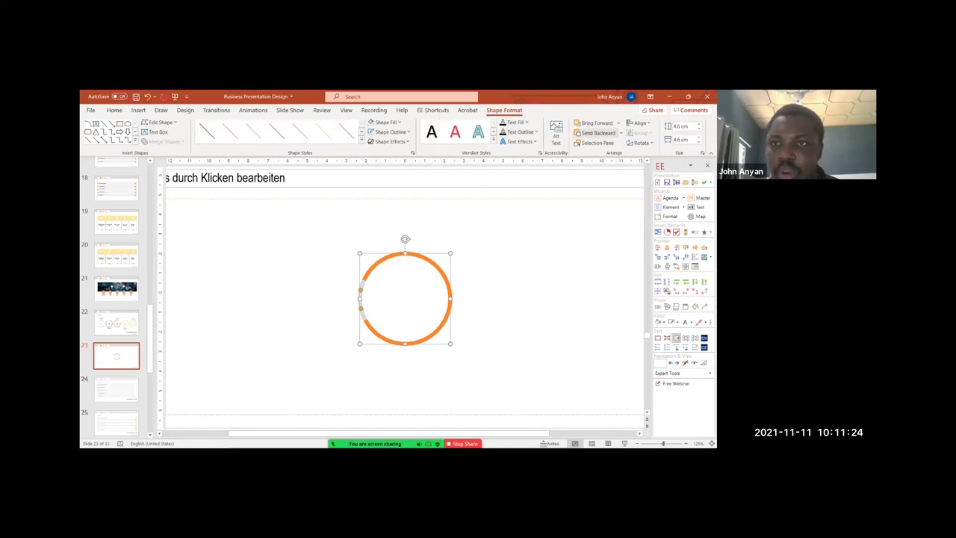
# - Preview slide 23 with the two-tone ring as a full-screen slide show
pyautogui.click(557, 261)
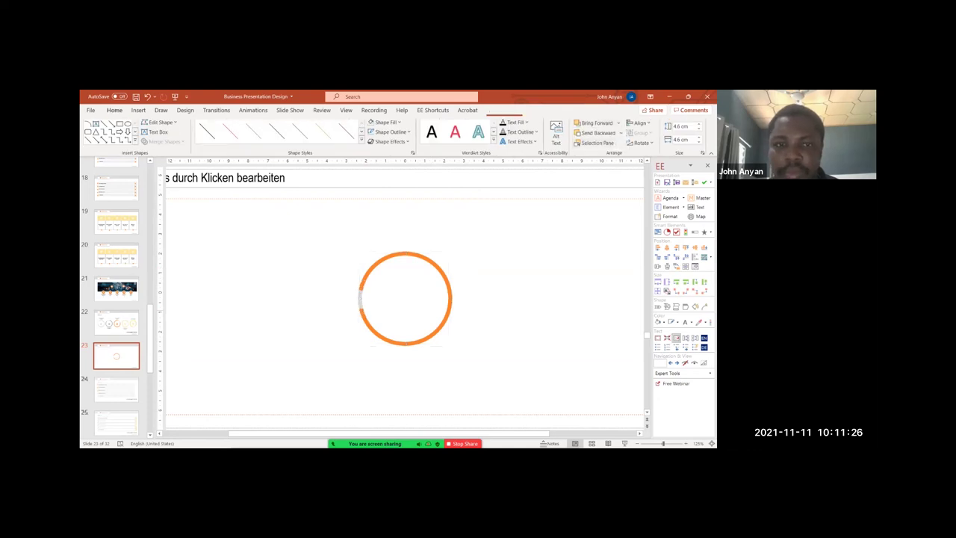
pyautogui.click(626, 444)
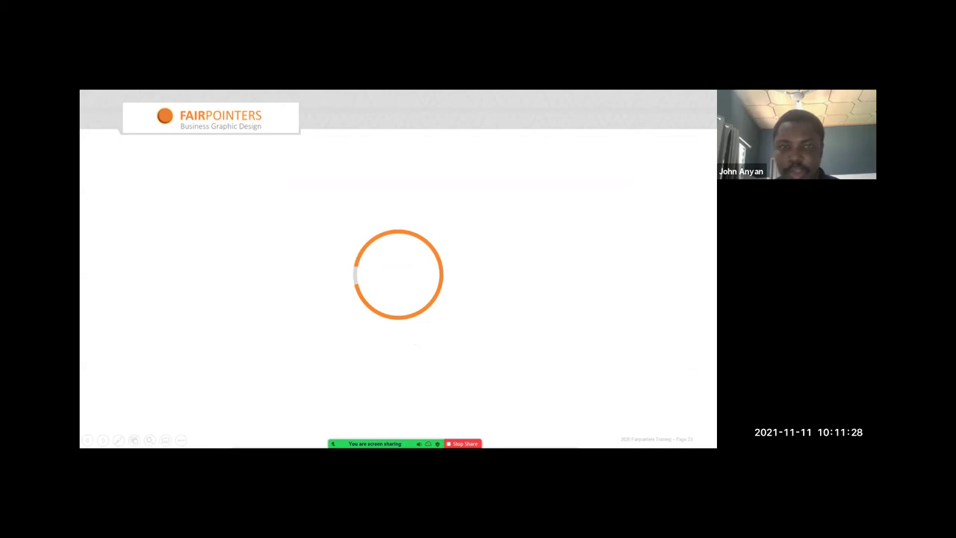
# - Page through the slide show to compare the alternative layouts of the five-point list, and end the show on slide 22
pyautogui.press('Right')
pyautogui.press('Left')
pyautogui.press('Right')
pyautogui.press('Left')
pyautogui.press('Right')
pyautogui.press('Left')
pyautogui.press('Right')
pyautogui.press('Right')
pyautogui.press('Right')
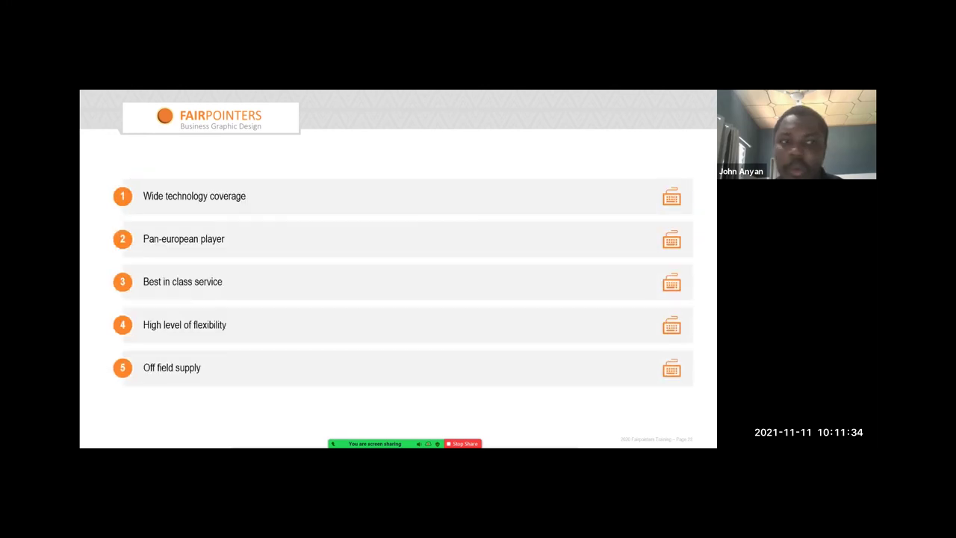
pyautogui.press('Right')
pyautogui.press('Right')
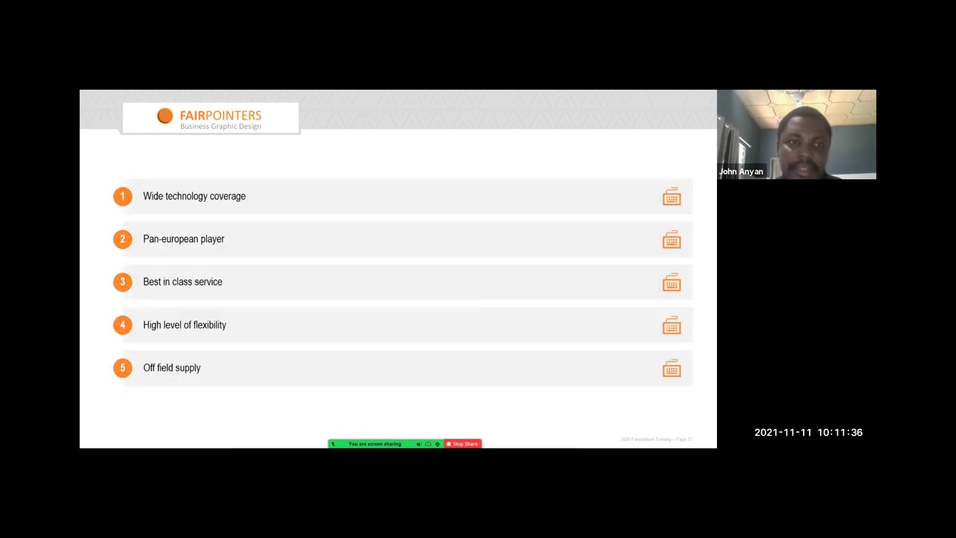
pyautogui.press('Right')
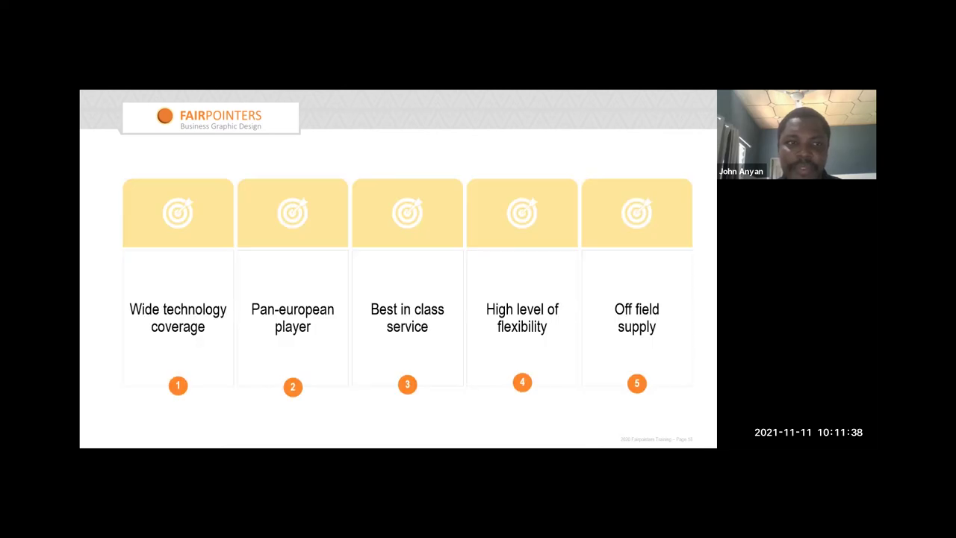
pyautogui.press('Right')
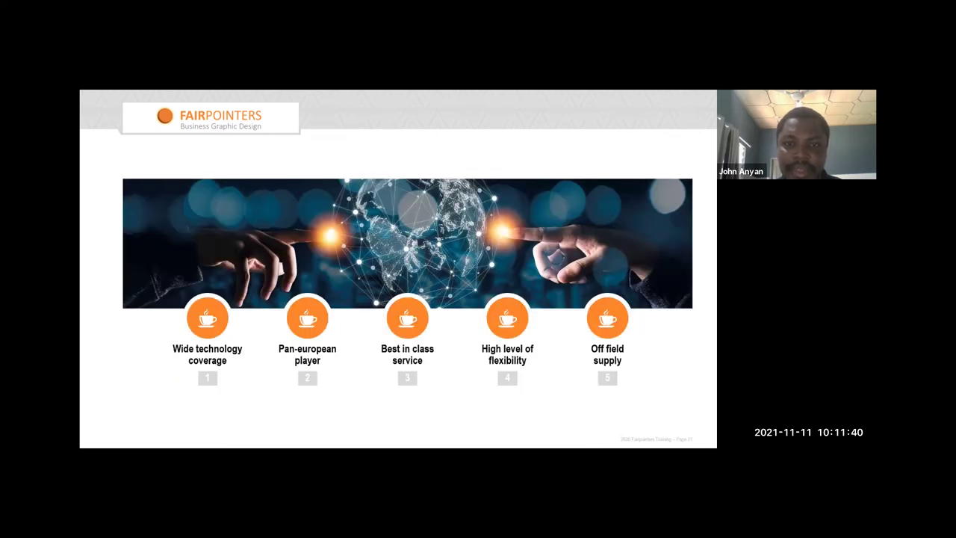
pyautogui.press('Right')
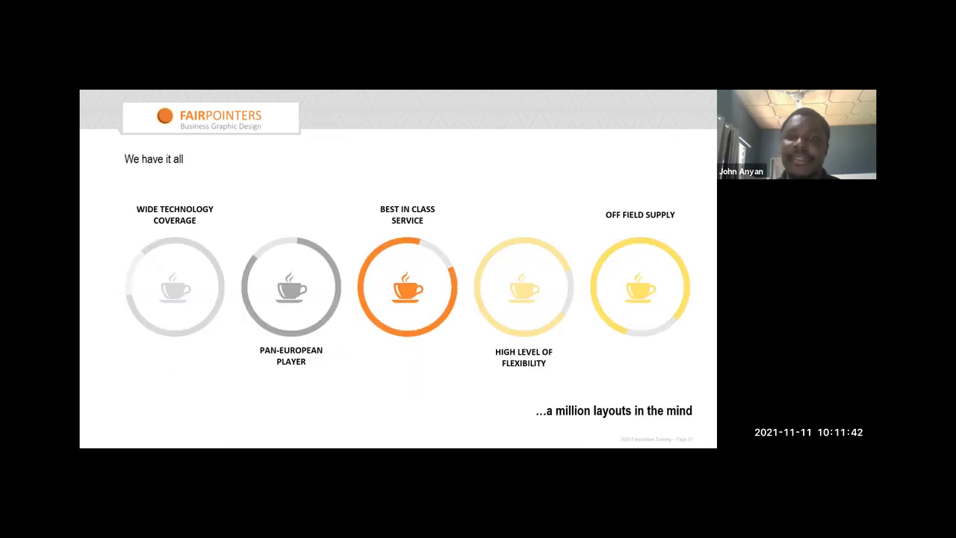
pyautogui.press('Right')
pyautogui.press('Left')
pyautogui.press('Escape')
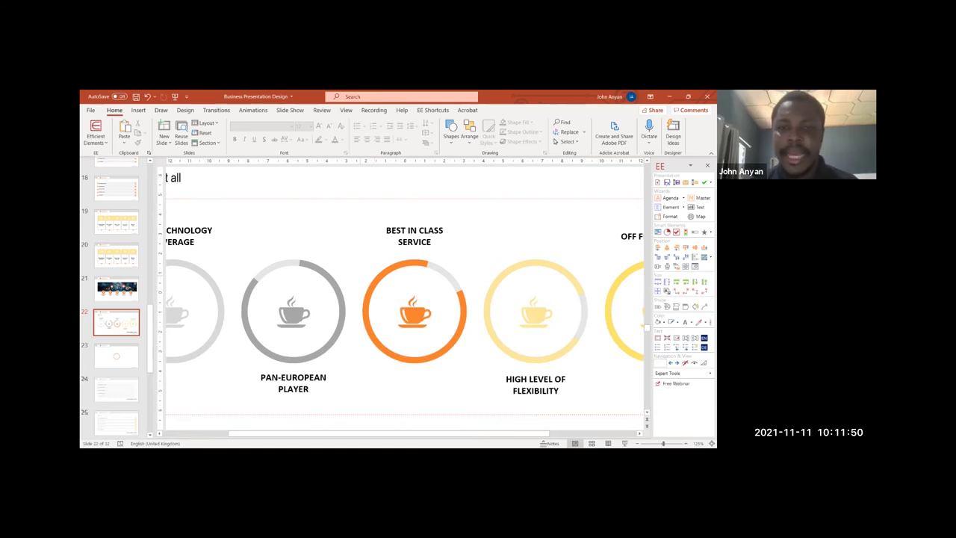
# - Go to slide 28, "Let's get Coca-cola", and preview it as a full-screen slide show
pyautogui.scroll(-5, 405, 298)
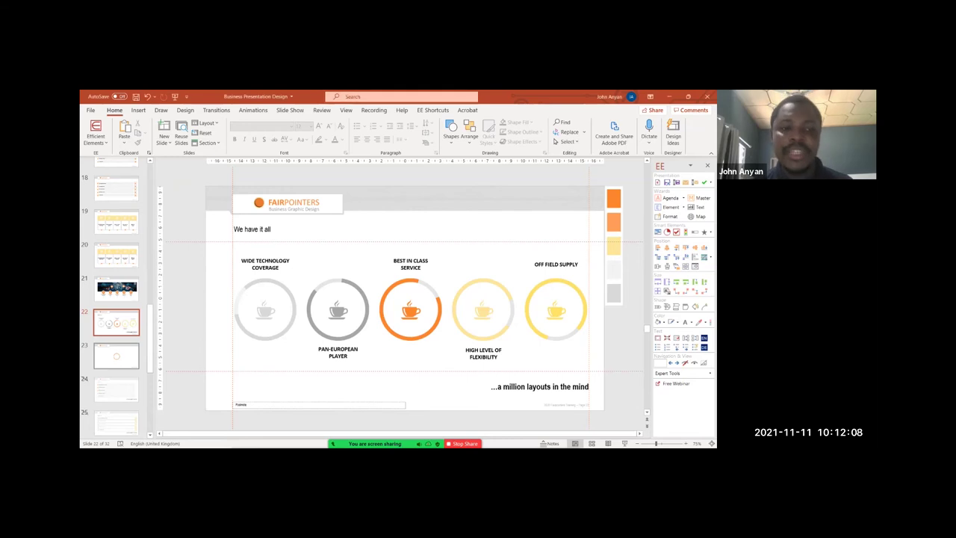
pyautogui.click(113, 355)
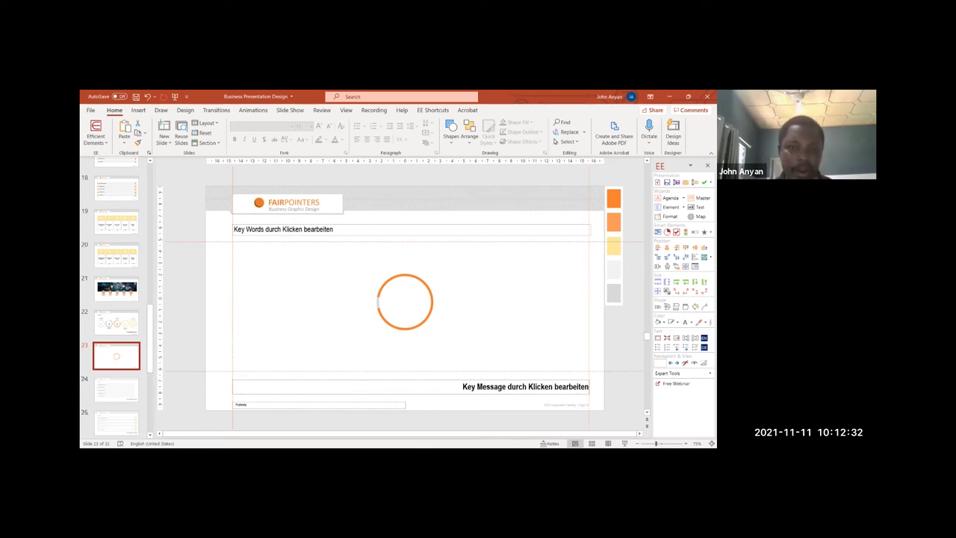
pyautogui.press('Down')
pyautogui.press('Down')
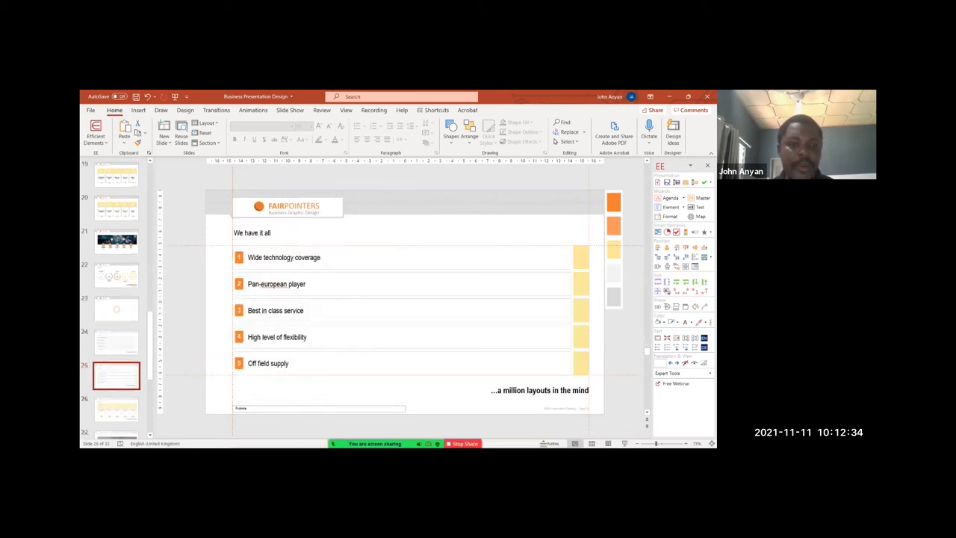
pyautogui.scroll(-1, 116, 379)
pyautogui.click(116, 356)
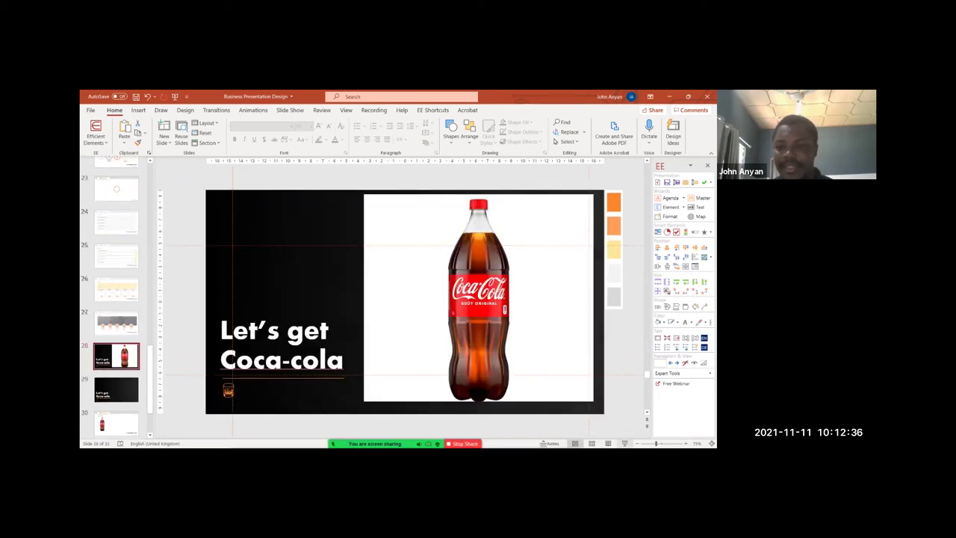
pyautogui.hotkey('shift', 'F5')
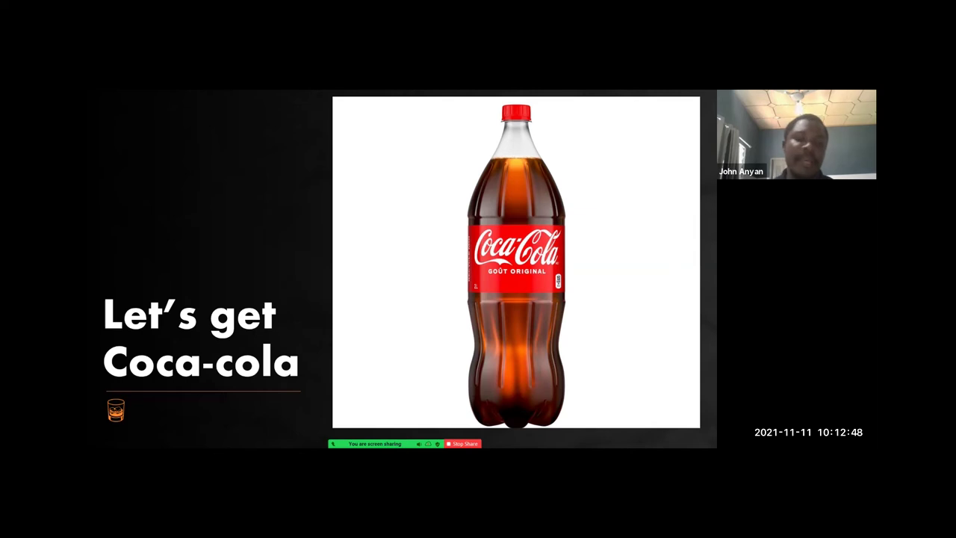
pyautogui.press('Escape')
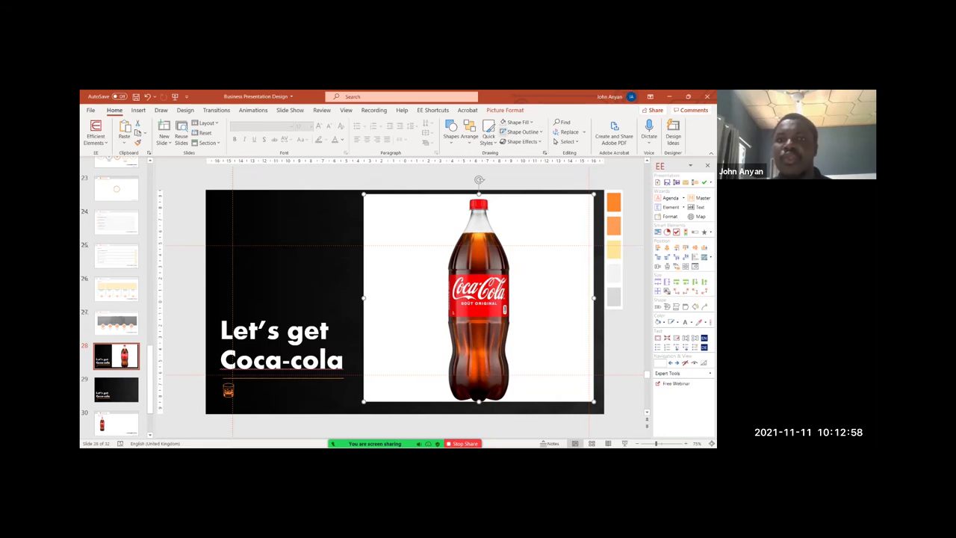
# - Remove the white background from the Coca-Cola bottle picture, marking the cap, neck and base as areas to keep
pyautogui.moveTo(479, 299); pyautogui.dragTo(399, 355)
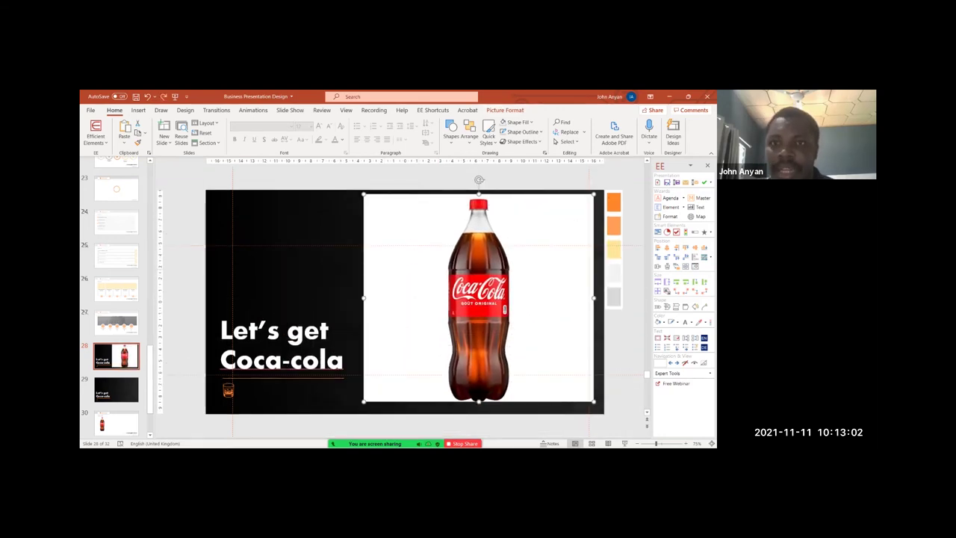
pyautogui.click(505, 110)
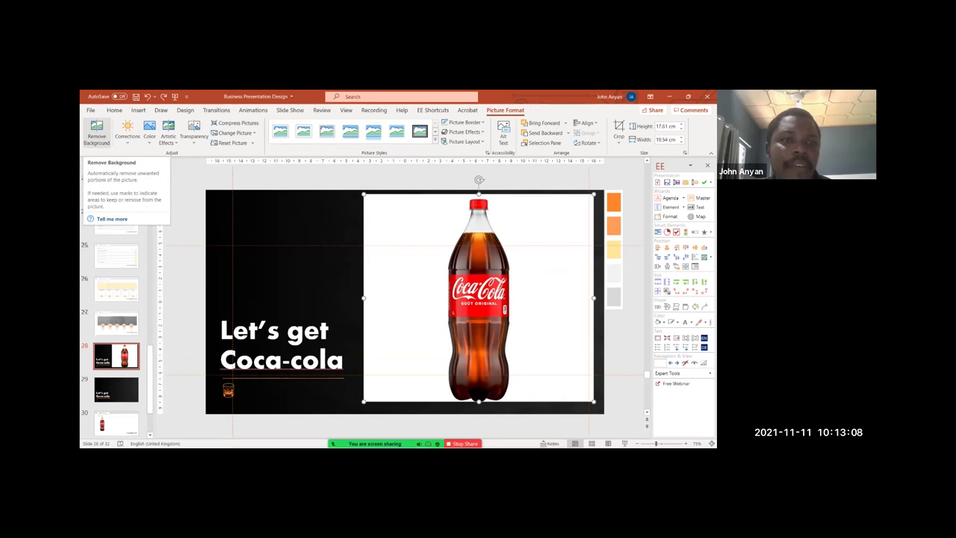
pyautogui.click(97, 131)
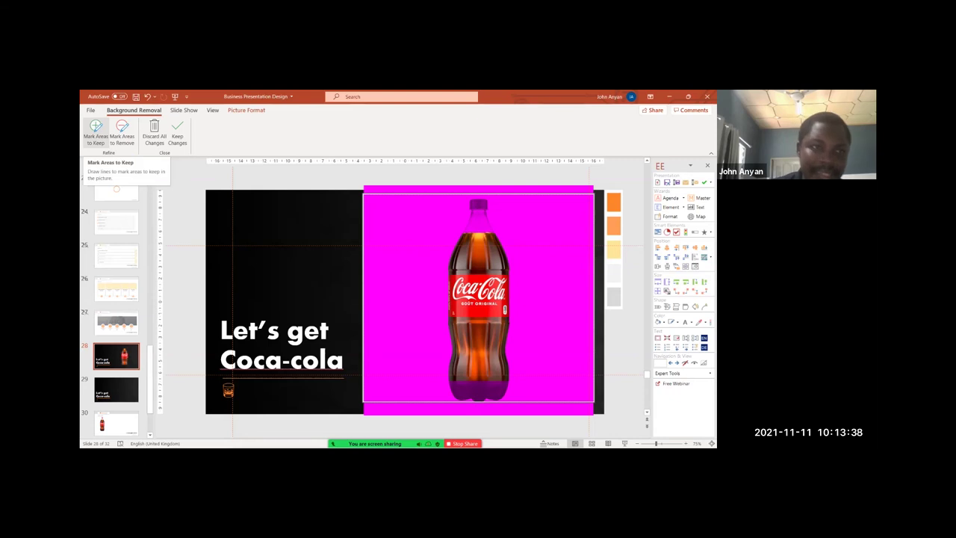
pyautogui.moveTo(478, 204); pyautogui.dragTo(476, 239)
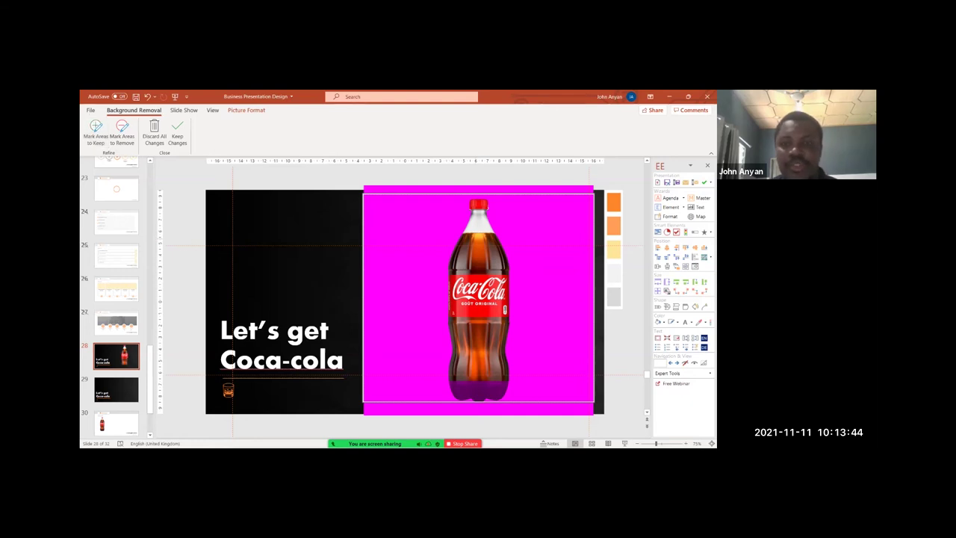
pyautogui.hotkey('ctrl', 'z')
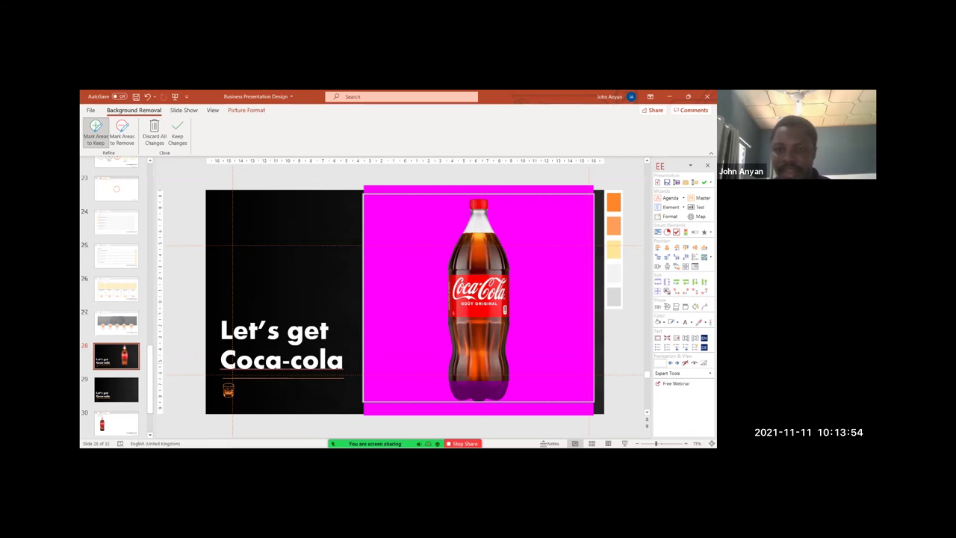
pyautogui.moveTo(483, 400); pyautogui.dragTo(484, 375)
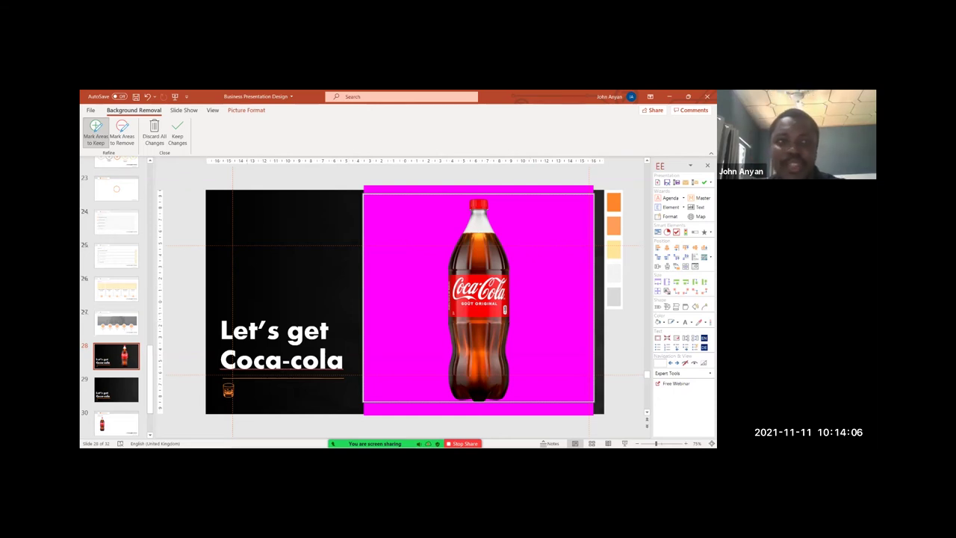
pyautogui.click(177, 137)
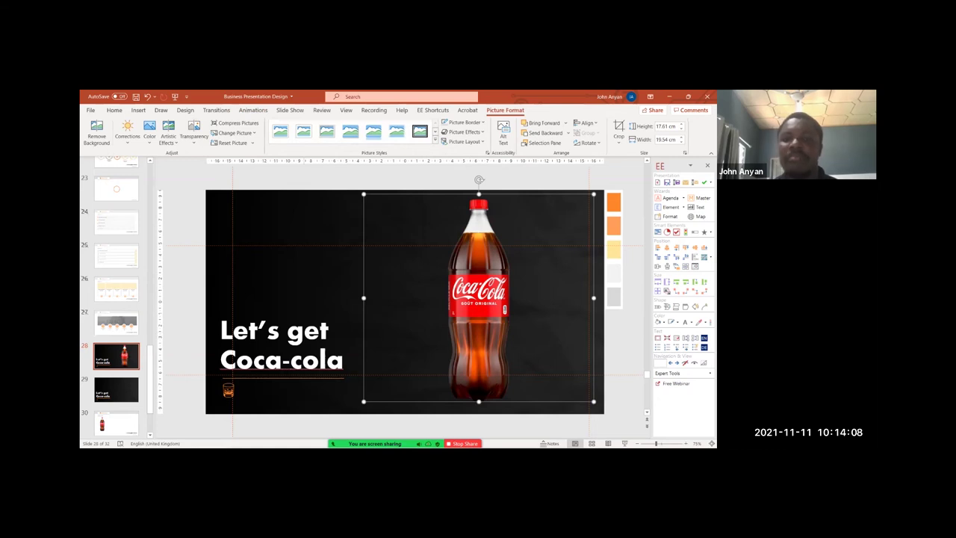
# - Move the cut-out bottle closer to the slide's right edge and preview the slide full screen
pyautogui.click(281, 346)
pyautogui.scroll(-5, 281, 346)
pyautogui.moveTo(429, 299); pyautogui.dragTo(443, 299)
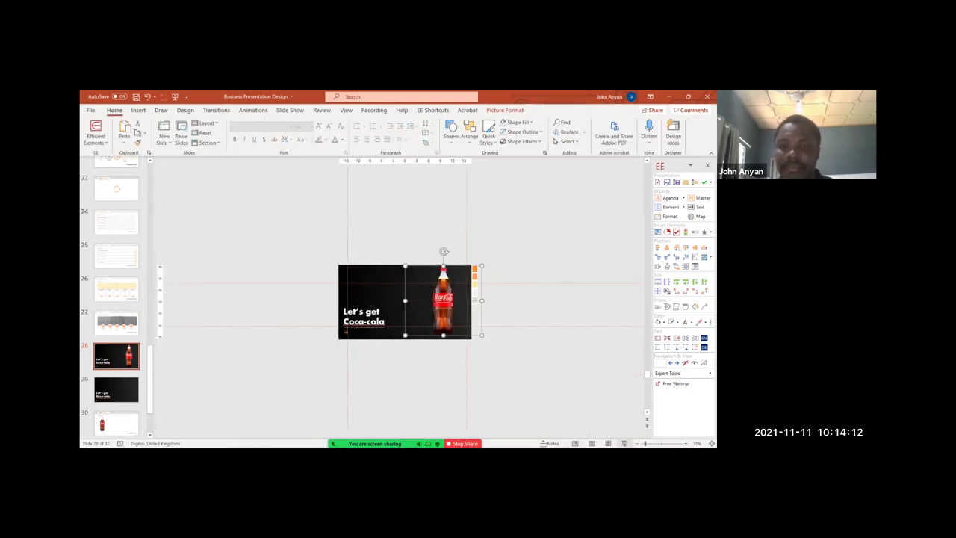
pyautogui.hotkey('shift', 'F5')
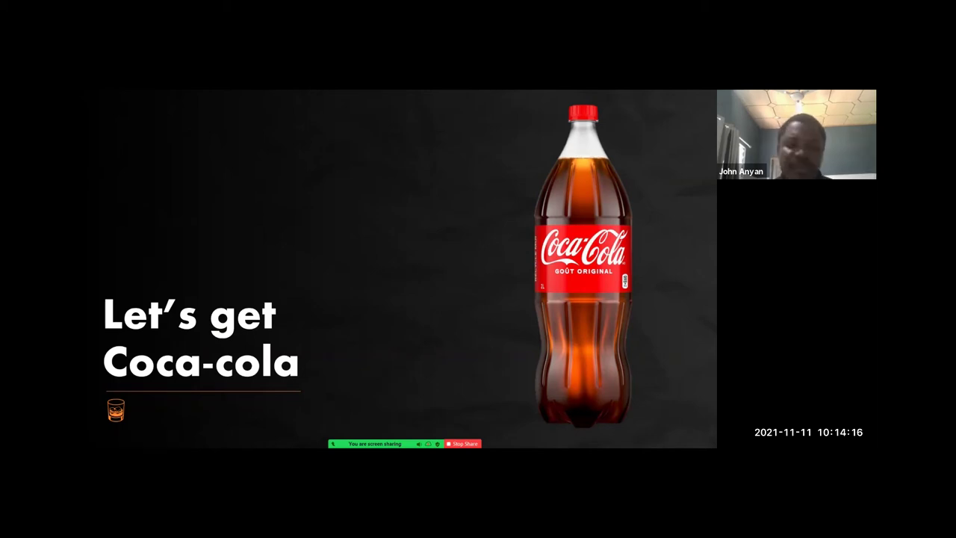
pyautogui.press('Escape')
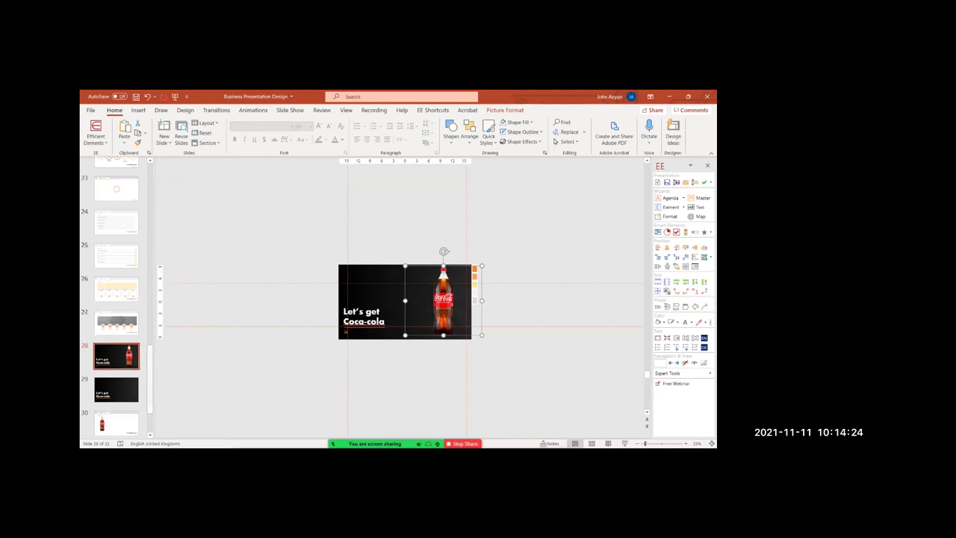
# - Undo the bottle's move and the background removal on slide 28
pyautogui.hotkey('ctrl', 'z')
pyautogui.hotkey('ctrl', 'z')
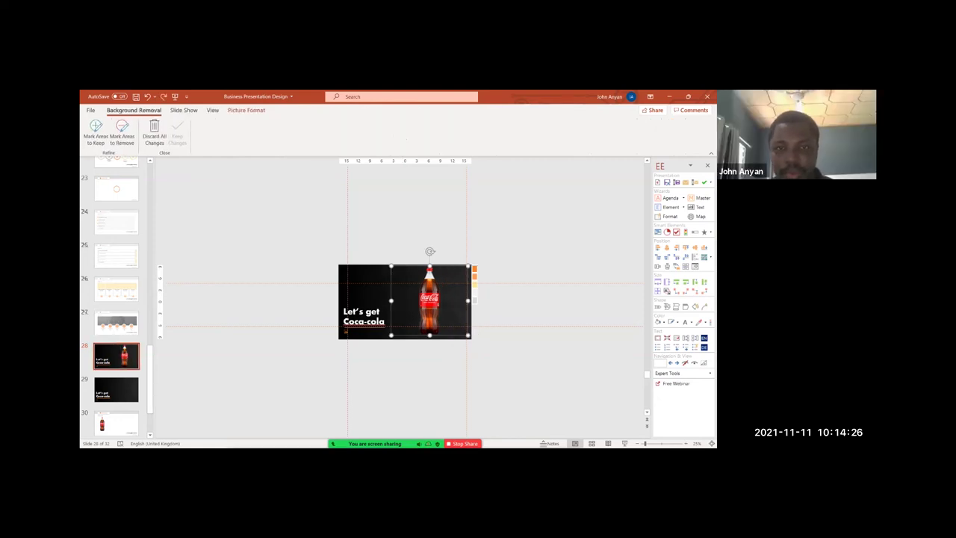
pyautogui.hotkey('ctrl', 'z')
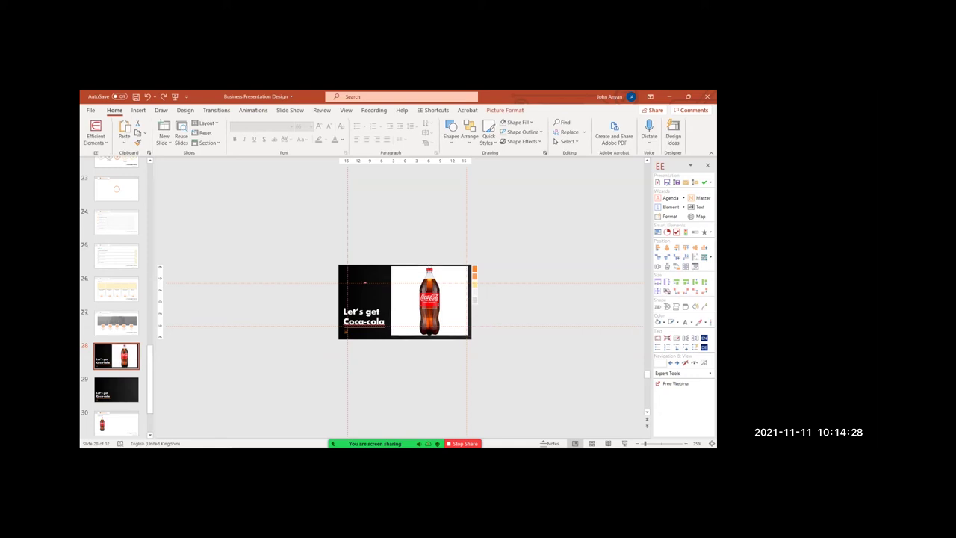
# - Shift the white-background bottle picture slightly to the right on slide 28 and preview the slide full screen
pyautogui.scroll(4, 441, 301)
pyautogui.moveTo(469, 299)
pyautogui.mouseDown()
pyautogui.moveTo(506, 344)
pyautogui.moveTo(485, 331)
pyautogui.moveTo(474, 299)
pyautogui.mouseUp()
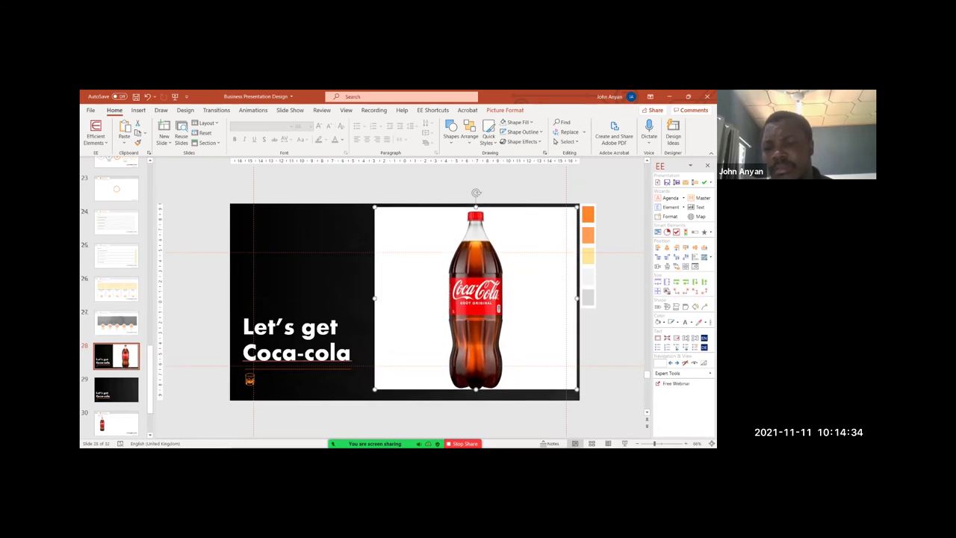
pyautogui.click(626, 444)
pyautogui.hotkey('shift', 'F5')
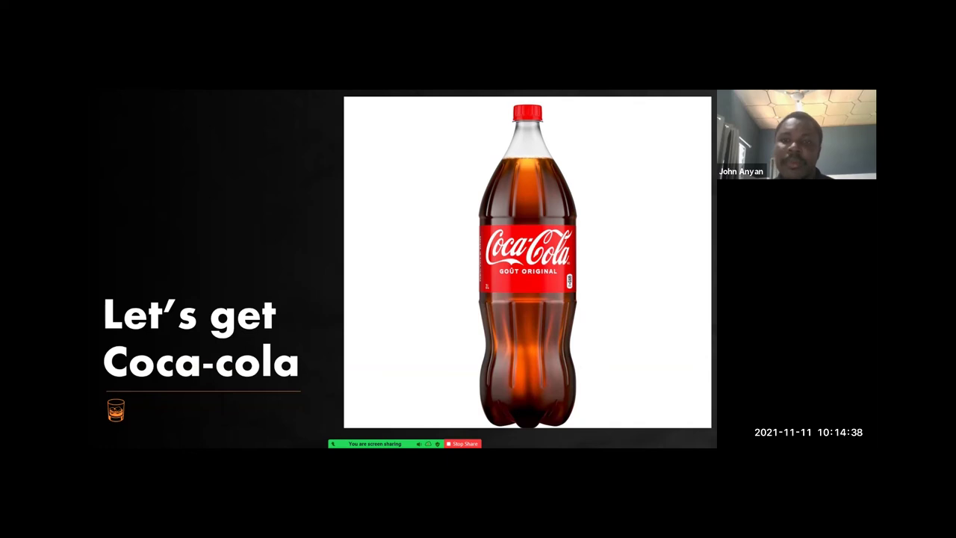
pyautogui.press('Escape')
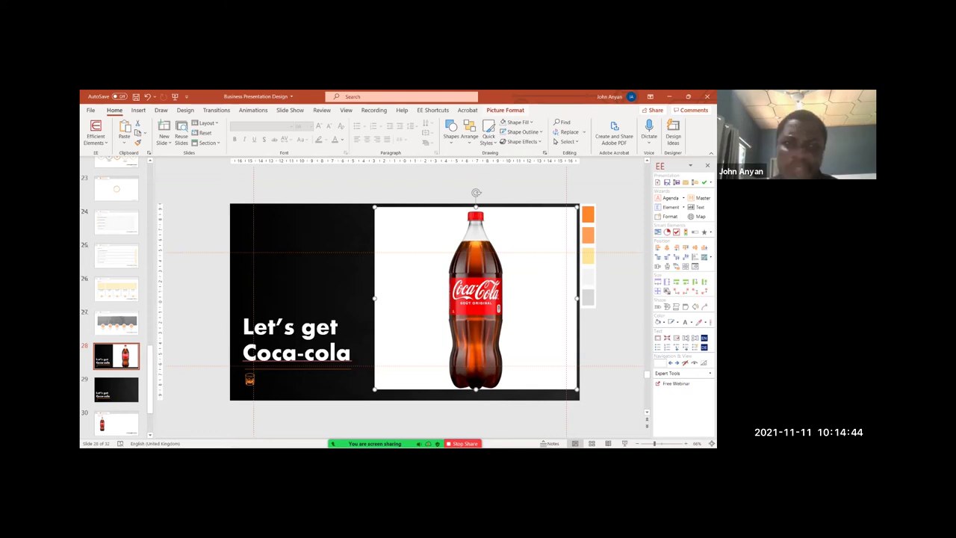
# - Try removing the bottle picture's background with only the automatic selection, keep the changes, and undo the removal
pyautogui.click(505, 110)
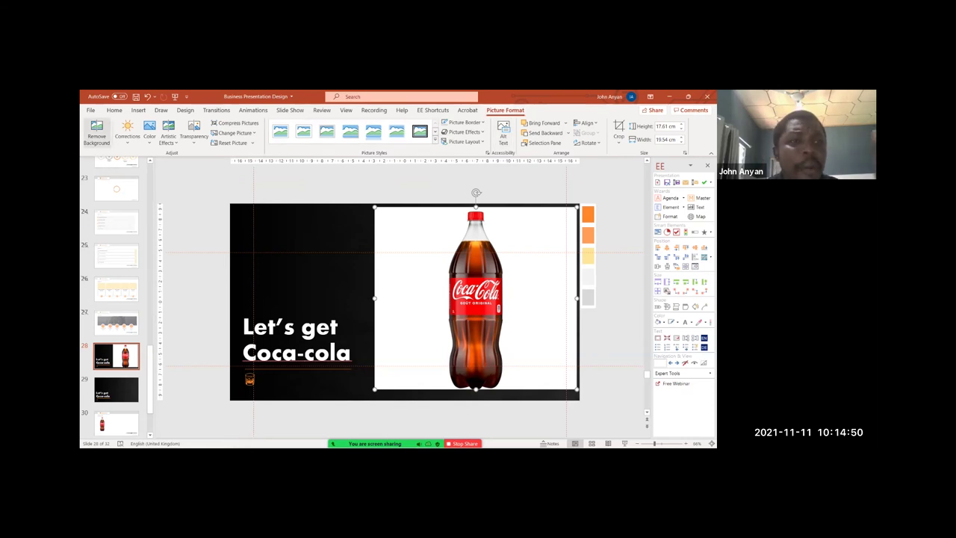
pyautogui.click(96, 133)
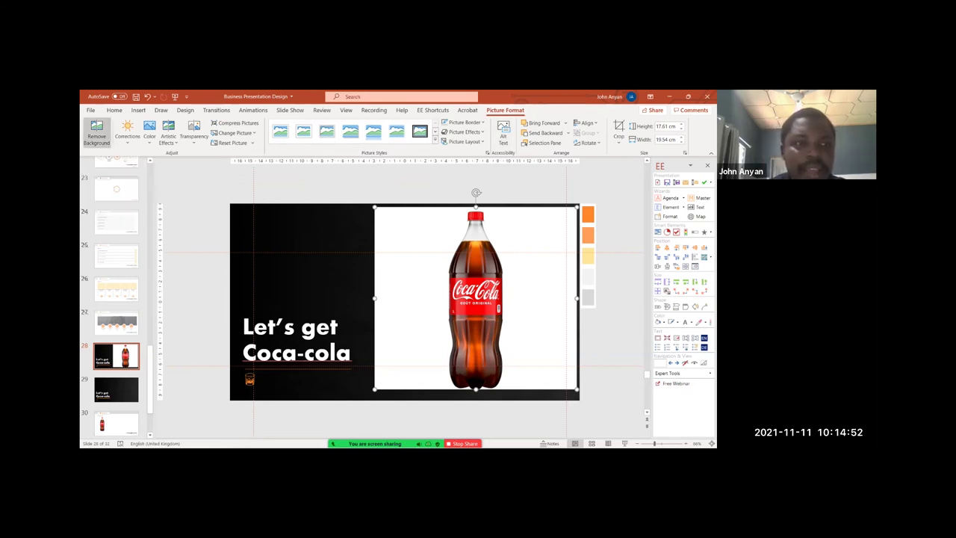
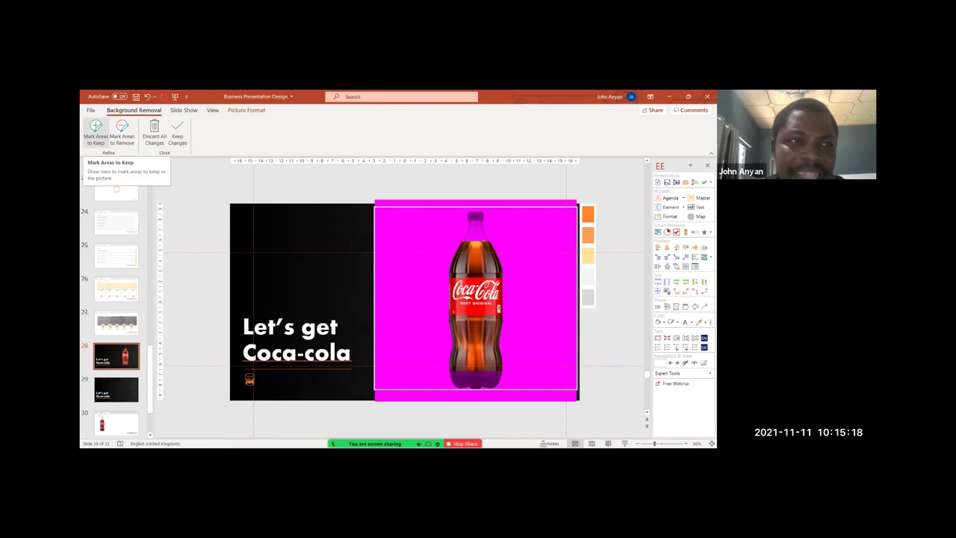
pyautogui.click(96, 132)
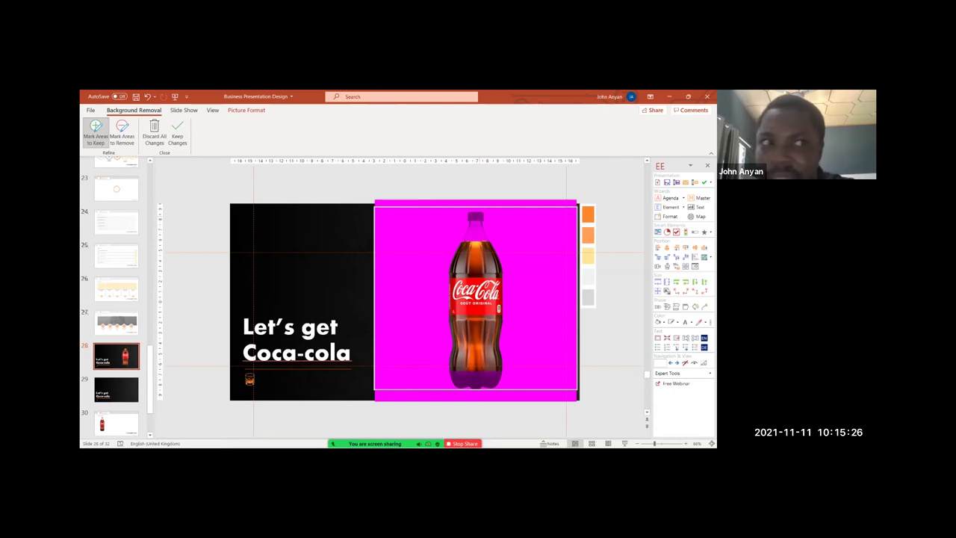
pyautogui.click(178, 135)
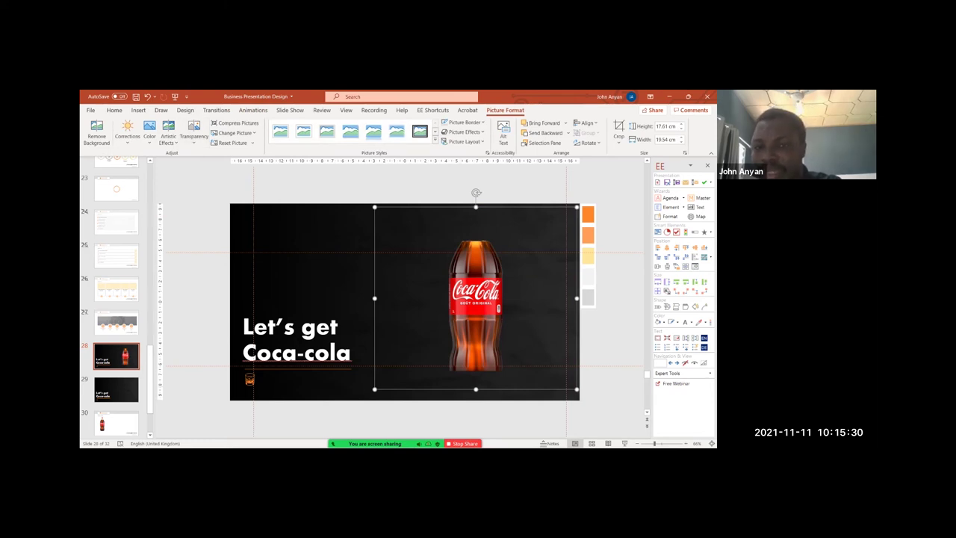
pyautogui.hotkey('ctrl', 'z')
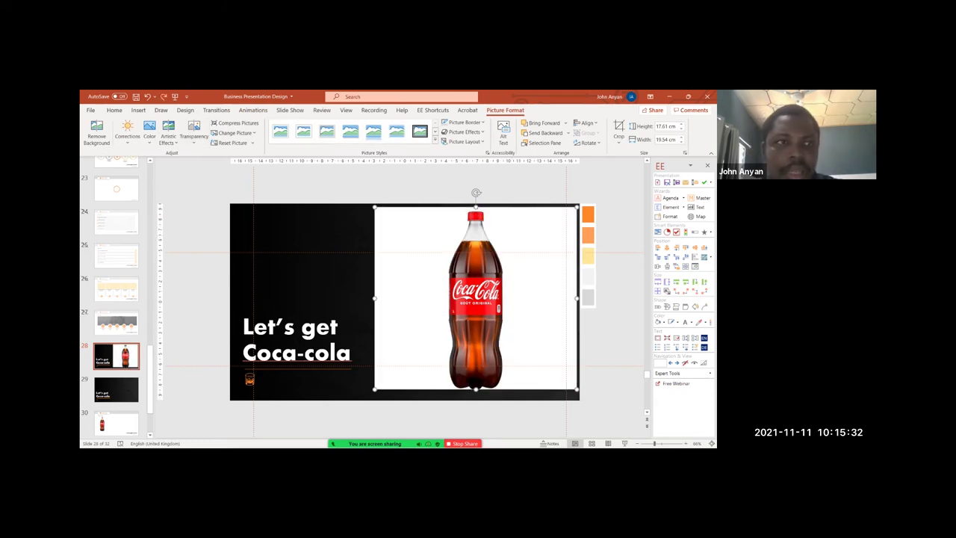
# - Remove the bottle picture's background on slide 28, marking the cap, neck and base as areas to keep, and preview the slide full screen
pyautogui.click(96, 132)
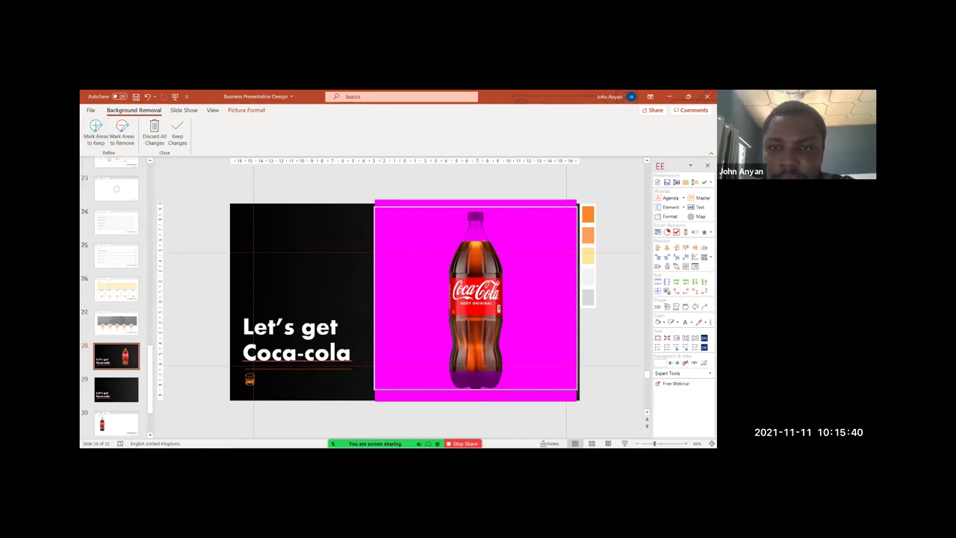
pyautogui.click(96, 132)
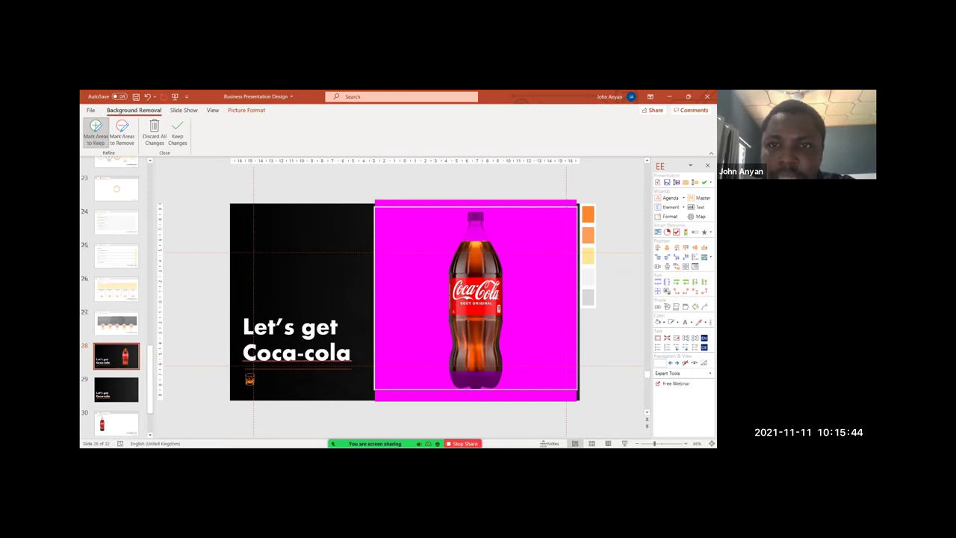
pyautogui.moveTo(474, 215); pyautogui.dragTo(478, 239)
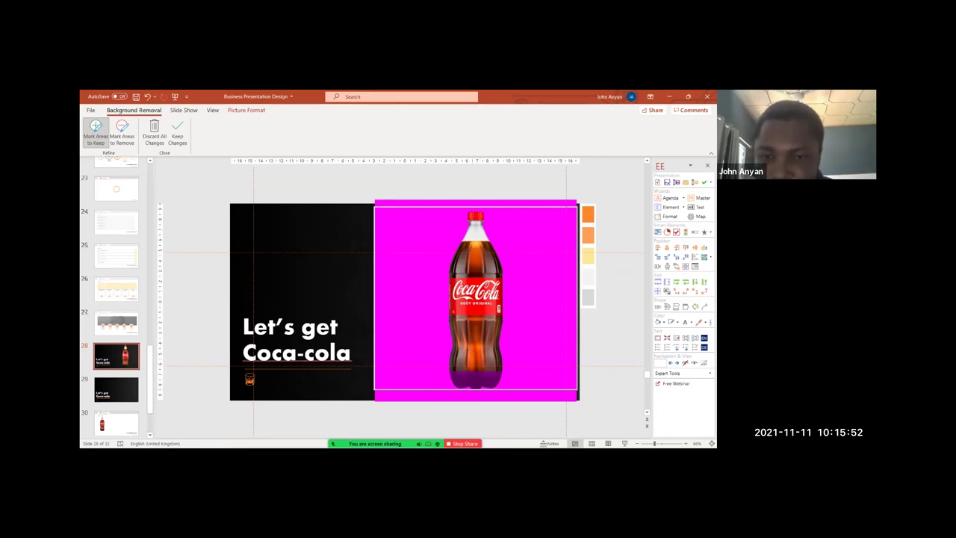
pyautogui.moveTo(478, 372); pyautogui.dragTo(478, 387)
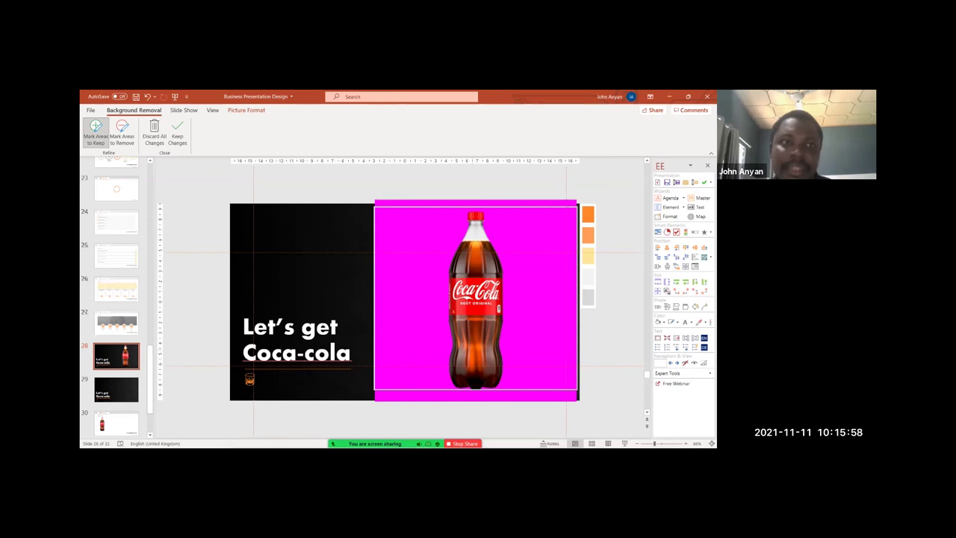
pyautogui.click(177, 137)
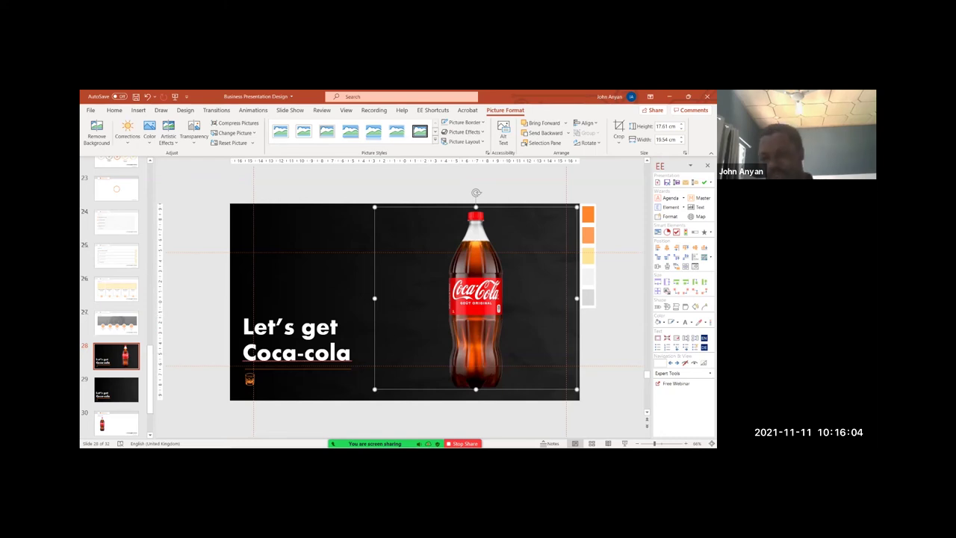
pyautogui.hotkey('shift', 'F5')
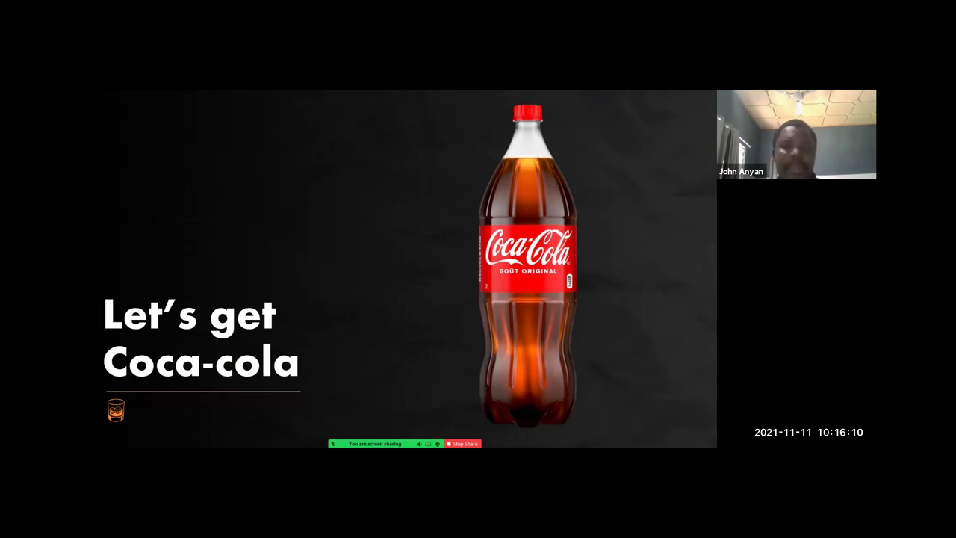
pyautogui.press('Escape')
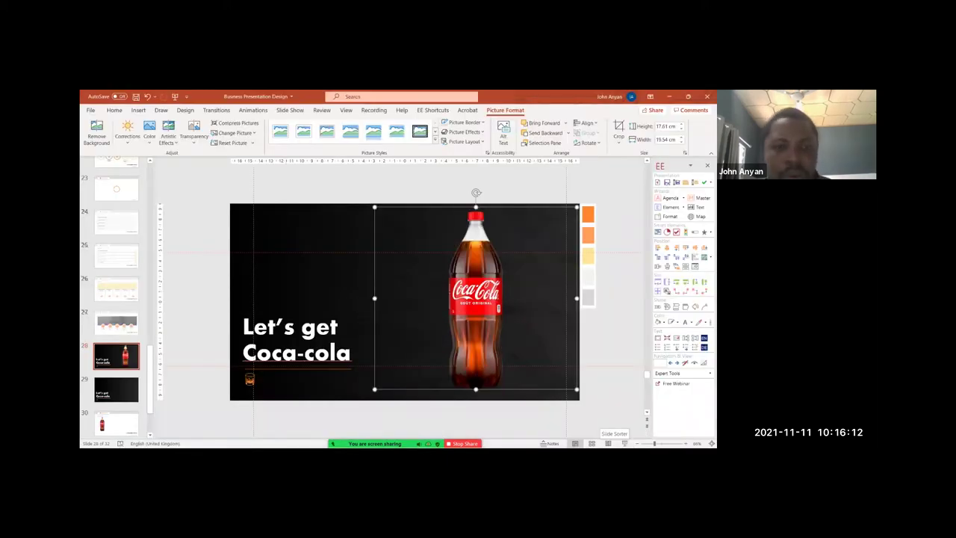
pyautogui.moveTo(322, 261)
pyautogui.mouseDown()
pyautogui.moveTo(297, 281)
pyautogui.moveTo(382, 327)
pyautogui.moveTo(341, 230)
pyautogui.moveTo(314, 262)
pyautogui.mouseUp()
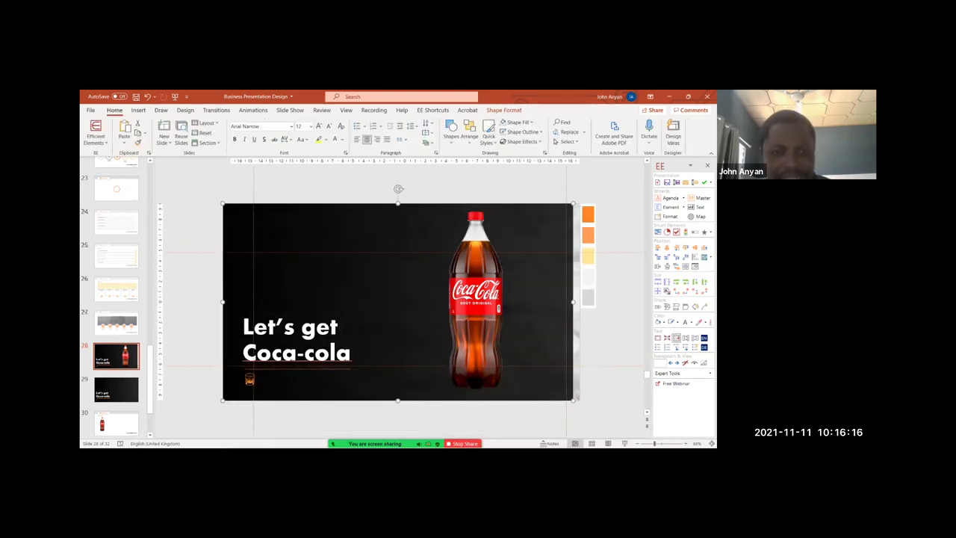
pyautogui.hotkey('ctrl', 'z')
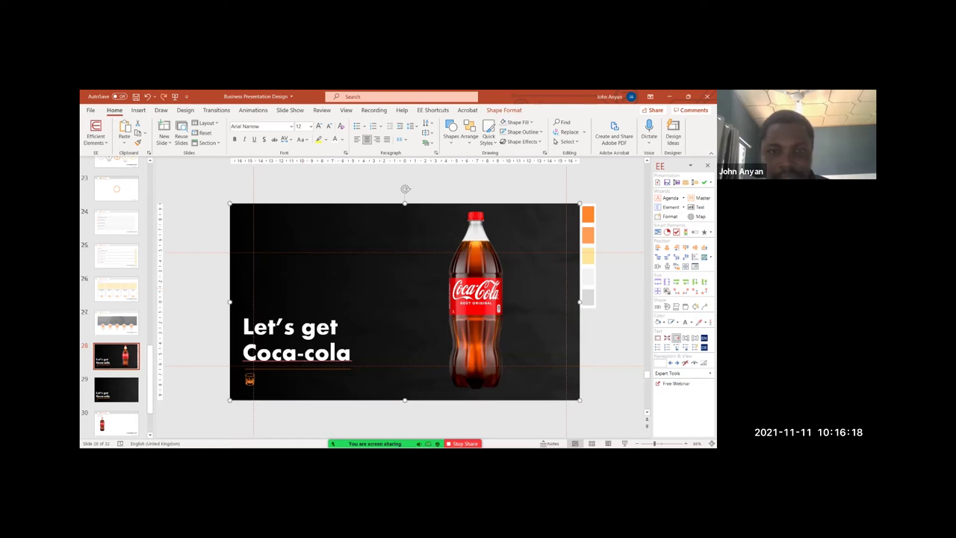
pyautogui.click(517, 122)
pyautogui.click(517, 122)
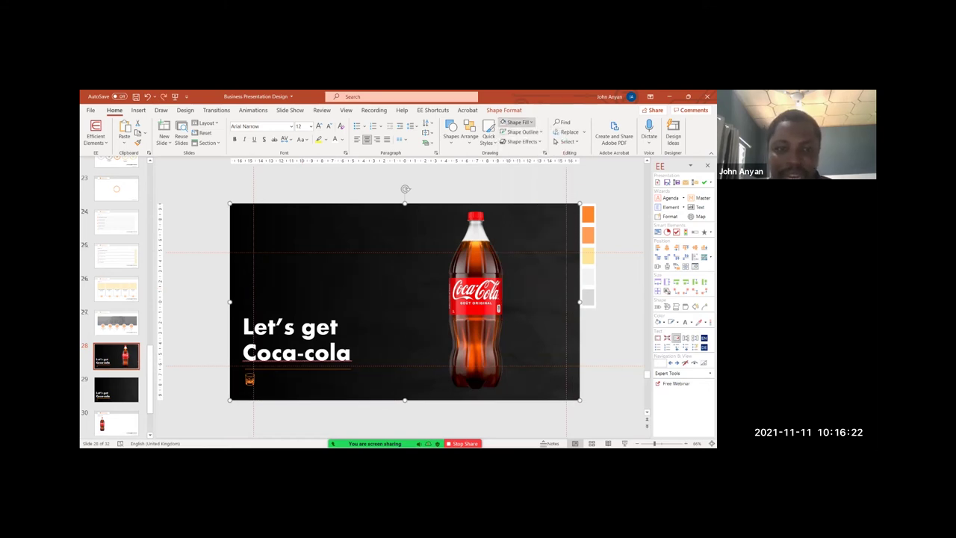
pyautogui.click(117, 389)
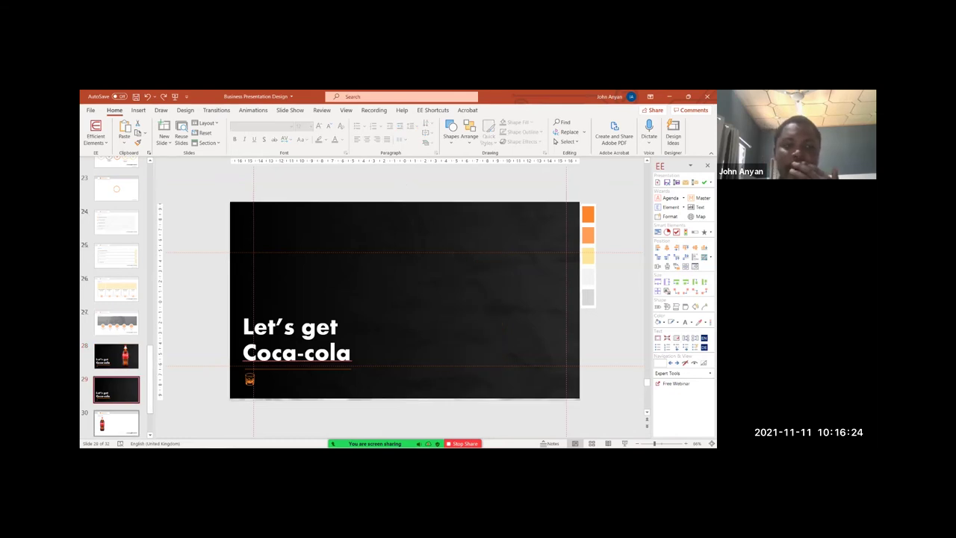
pyautogui.click(123, 357)
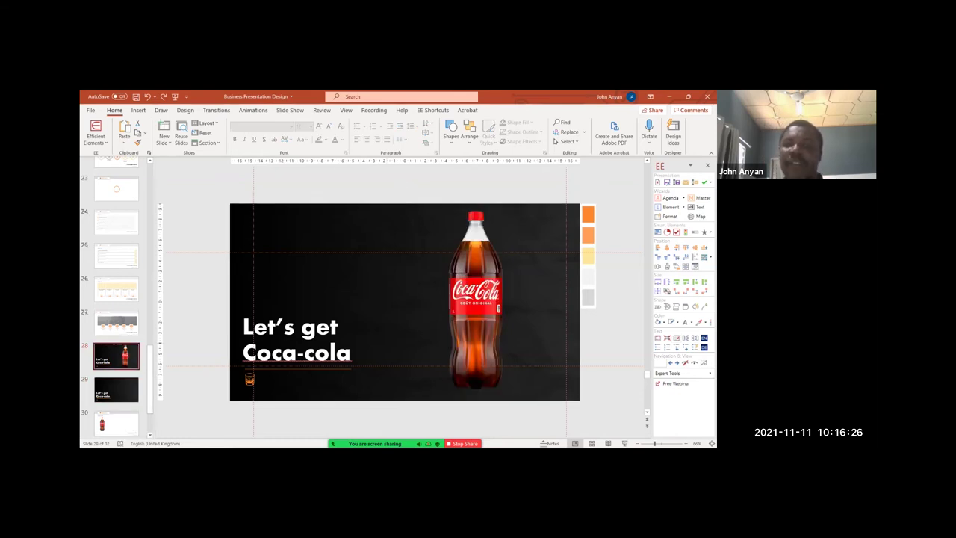
pyautogui.click(476, 299)
# - Move the bottle picture on slide 30 towards the middle of the slide
pyautogui.click(111, 422)
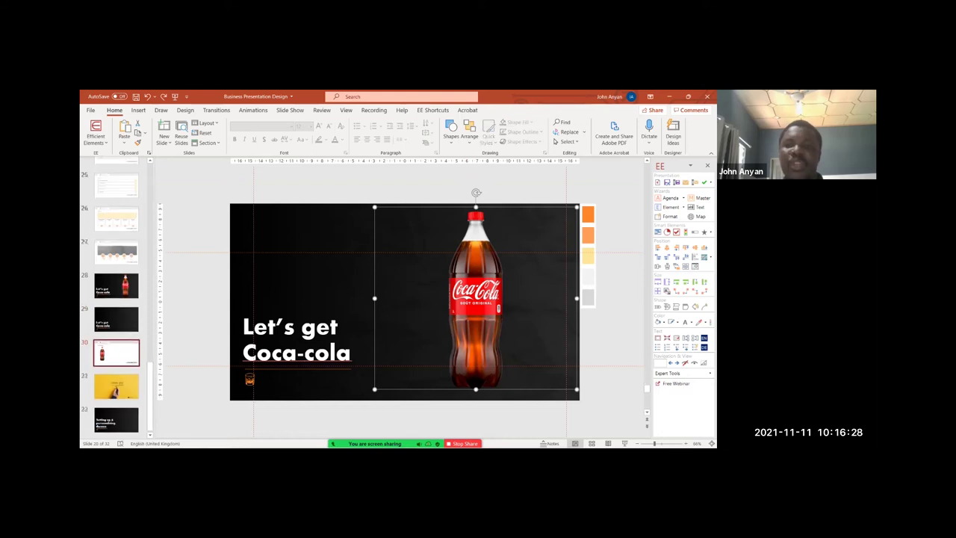
pyautogui.moveTo(292, 310); pyautogui.dragTo(384, 310)
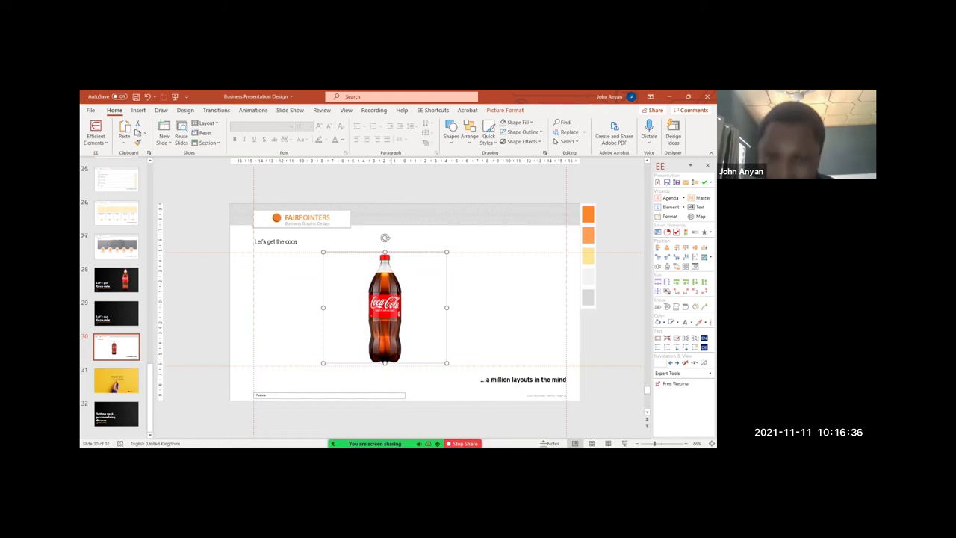
pyautogui.scroll(4, 402, 302)
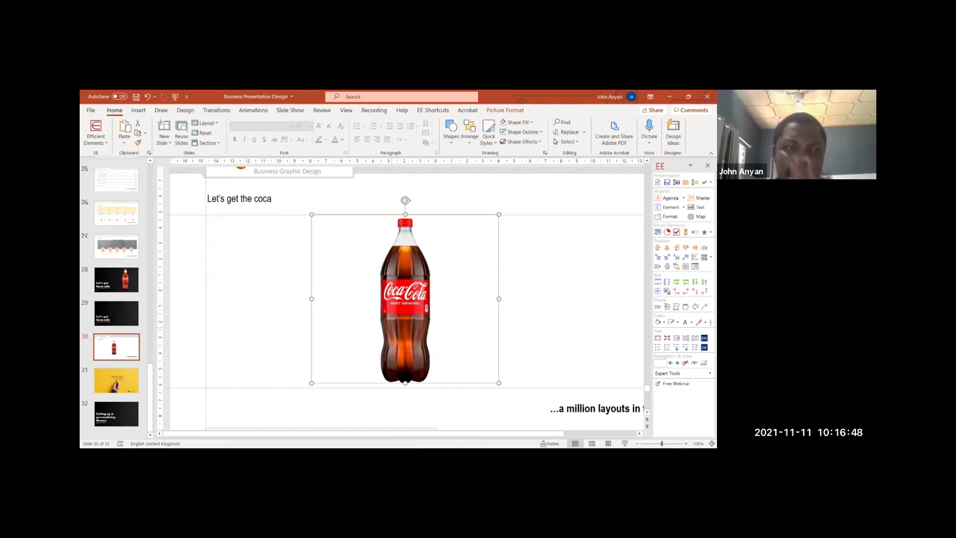
pyautogui.click(90, 109)
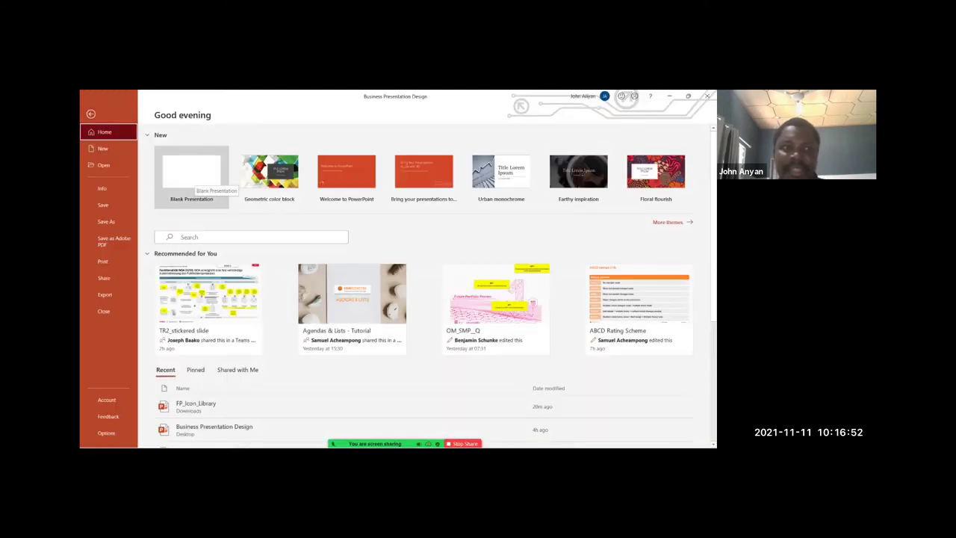
pyautogui.click(91, 114)
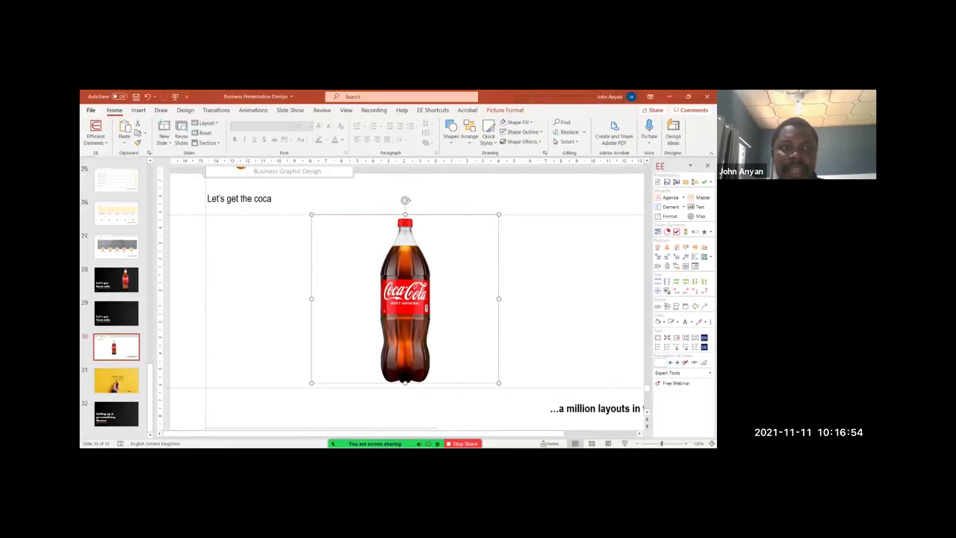
pyautogui.click(91, 109)
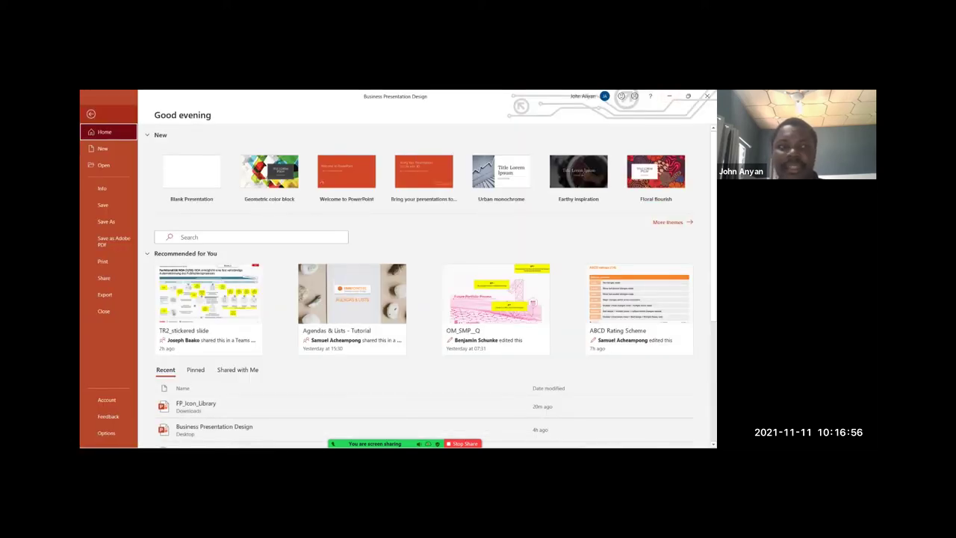
pyautogui.click(90, 114)
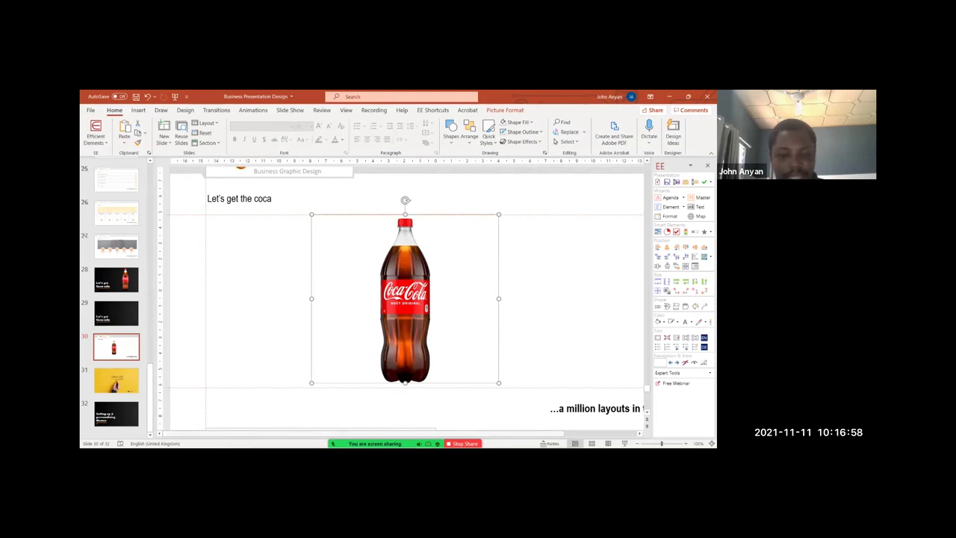
# - Switch to Chrome and search Google Images for "cocacola" in a new tab
pyautogui.press('super')
pyautogui.click(436, 443)
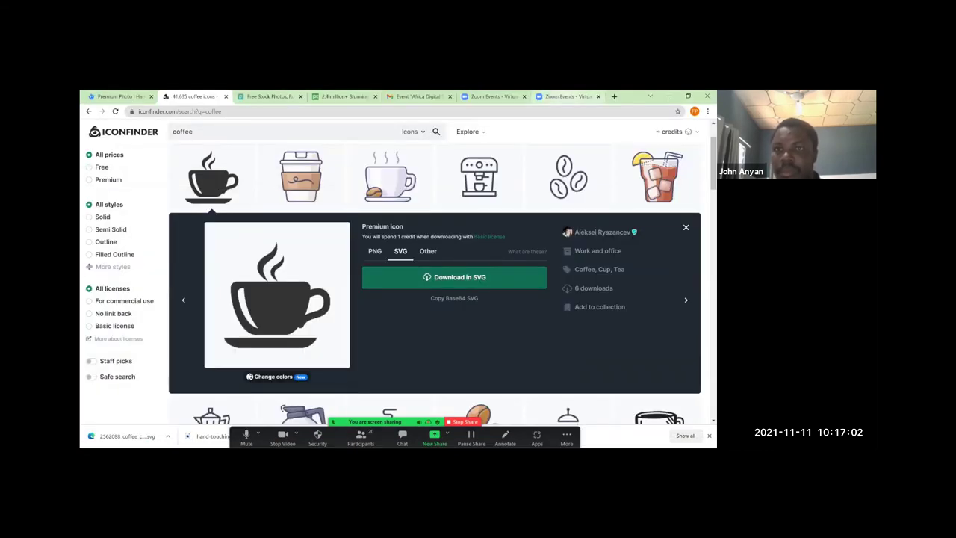
pyautogui.hotkey('ctrl', 't')
pyautogui.write('coca')
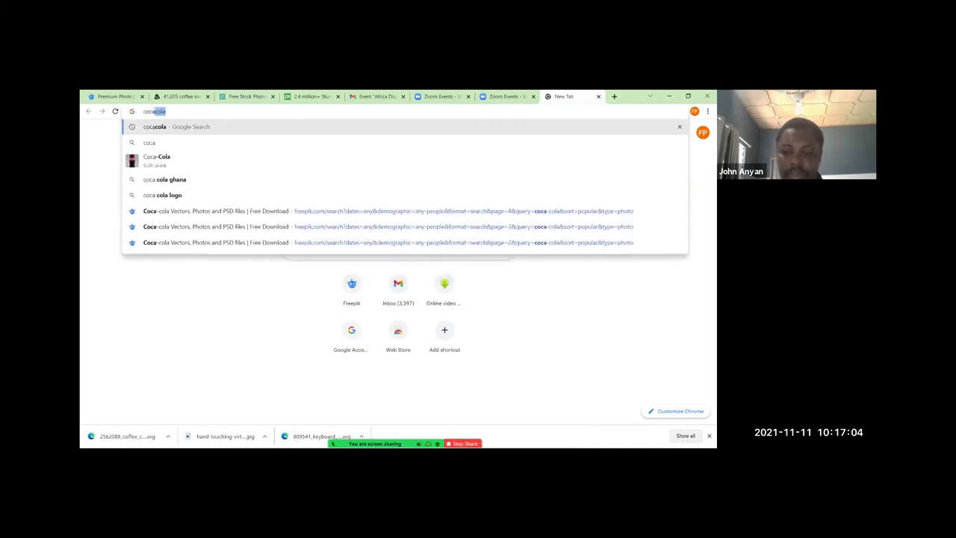
pyautogui.press('Return')
pyautogui.click(197, 165)
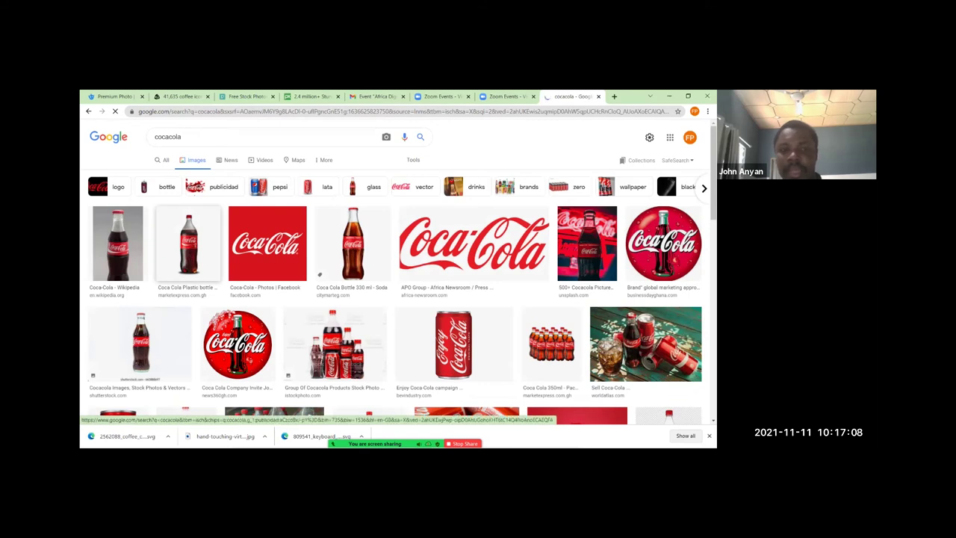
# - Open the Walmart Coca-Cola 2L Bottle result among the images and copy its picture
pyautogui.scroll(-5, 396, 276)
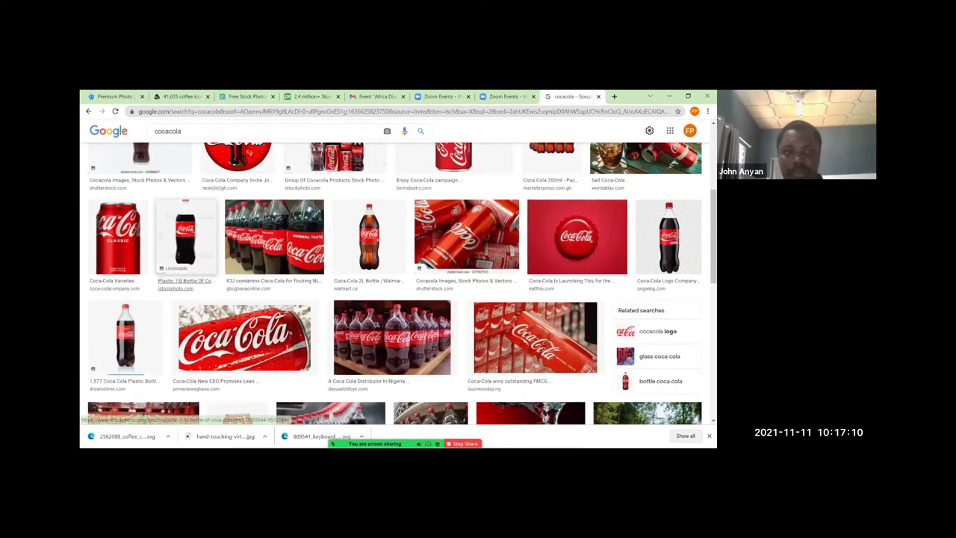
pyautogui.click(186, 237)
pyautogui.scroll(-2, 130, 254)
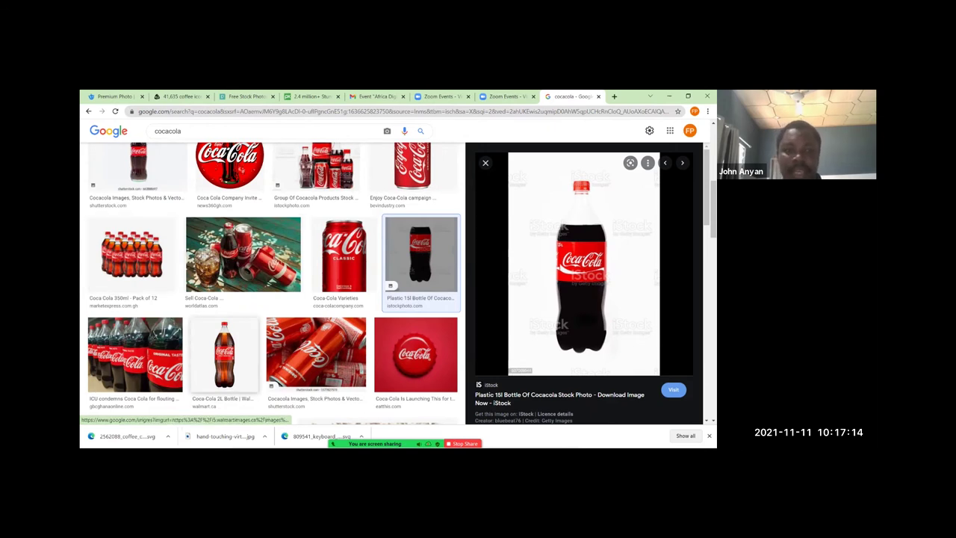
pyautogui.click(224, 355)
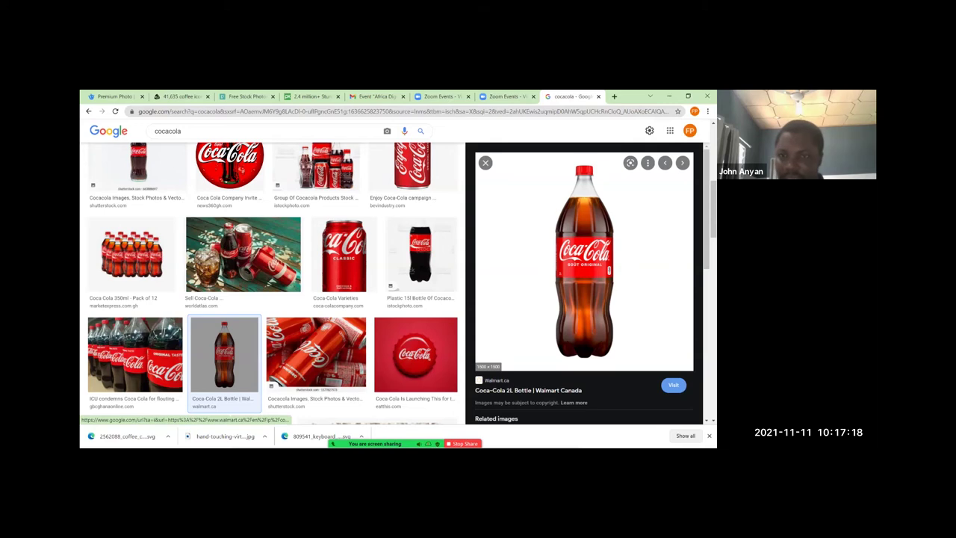
pyautogui.rightClick(564, 296)
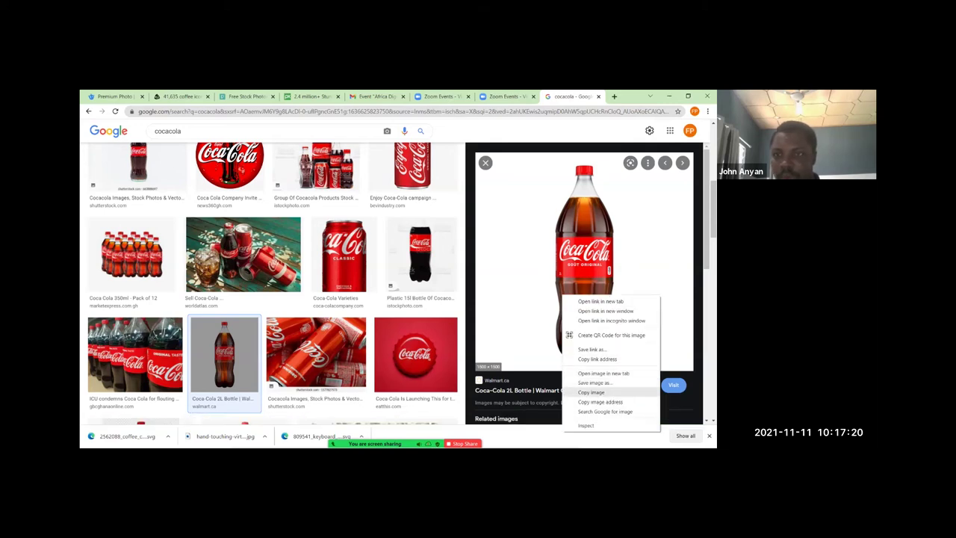
pyautogui.click(591, 393)
# - Switch back to PowerPoint, paste the copied bottle picture onto slide 30, and undo the paste
pyautogui.hotkey('alt', 'Tab')
pyautogui.hotkey('ctrl', 'v')
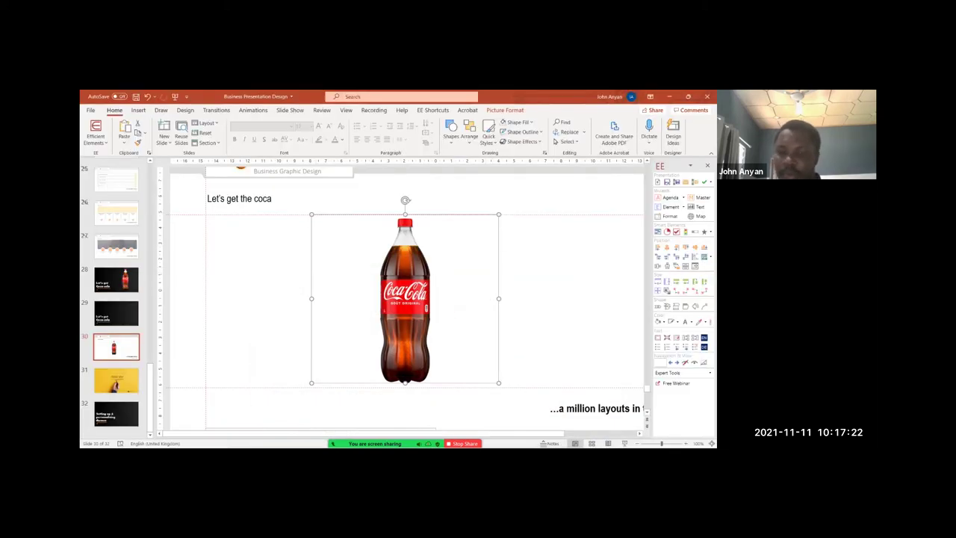
pyautogui.hotkey('ctrl', 'v')
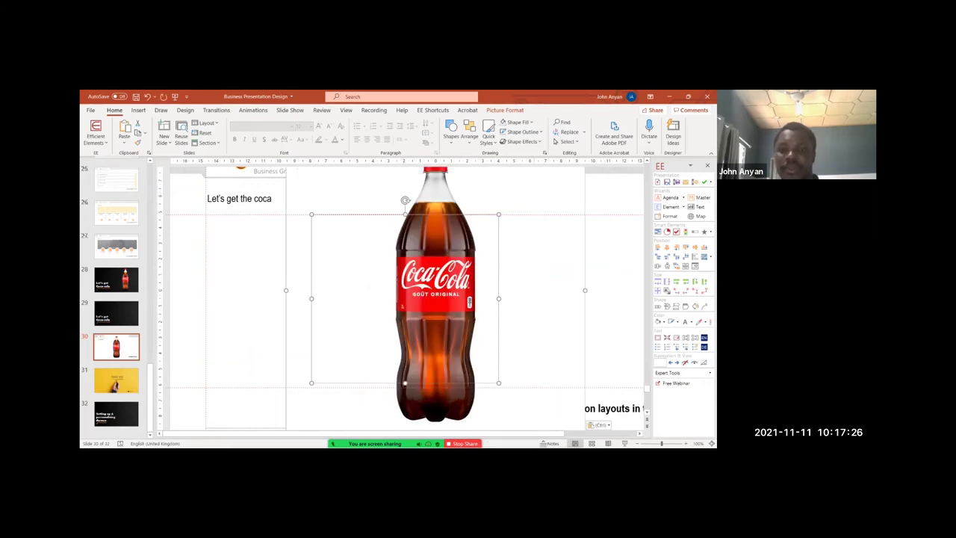
pyautogui.scroll(-3, 405, 299)
pyautogui.hotkey('ctrl', 'z')
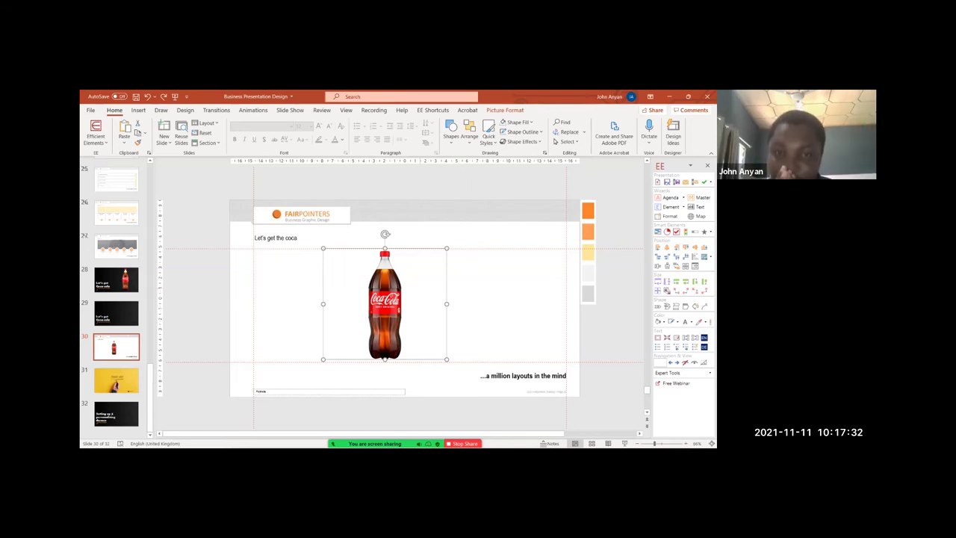
# - Nudge the bottle picture on slide 30 slightly down and draw a tall rectangle beside it, about as high as the picture
pyautogui.scroll(4, 404, 299)
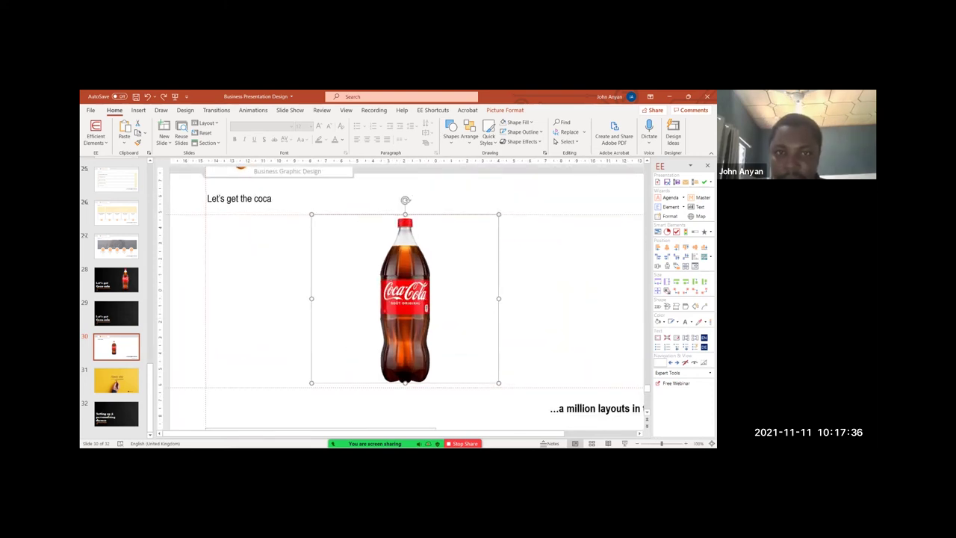
pyautogui.press('Down')
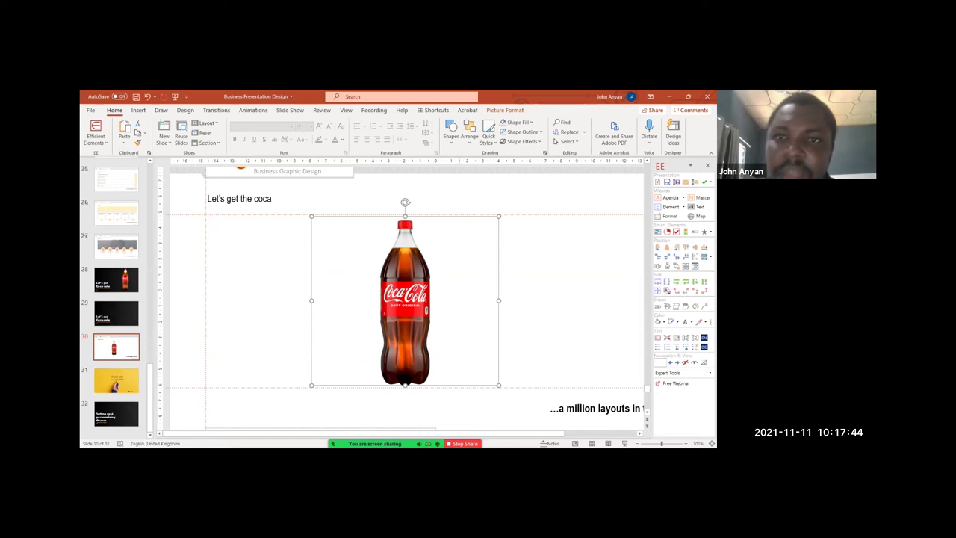
pyautogui.click(452, 131)
pyautogui.click(479, 163)
pyautogui.moveTo(238, 217); pyautogui.dragTo(332, 388)
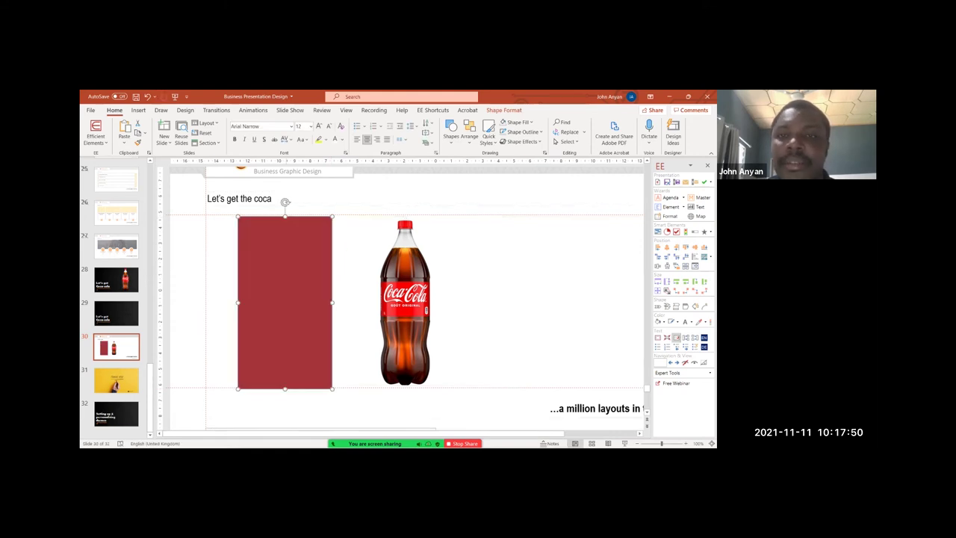
# - Fill the rectangle with light grey and move it over the bottle so it covers the bottle completely
pyautogui.click(519, 122)
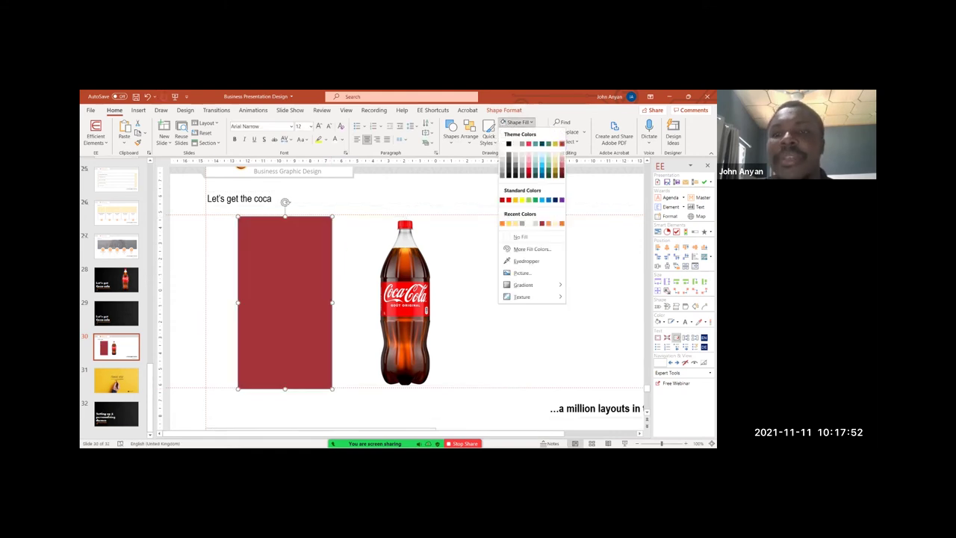
pyautogui.click(515, 144)
pyautogui.moveTo(284, 302); pyautogui.dragTo(397, 302)
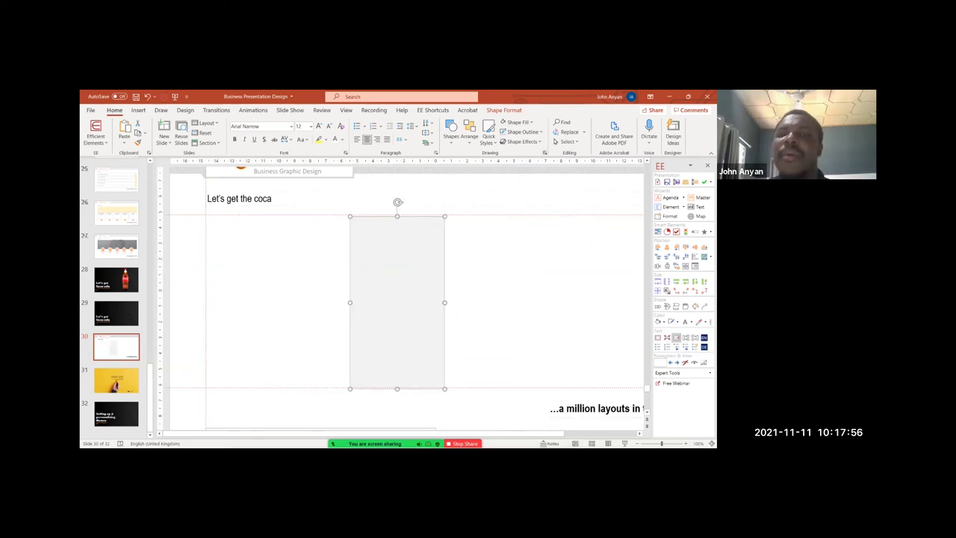
pyautogui.click(545, 152)
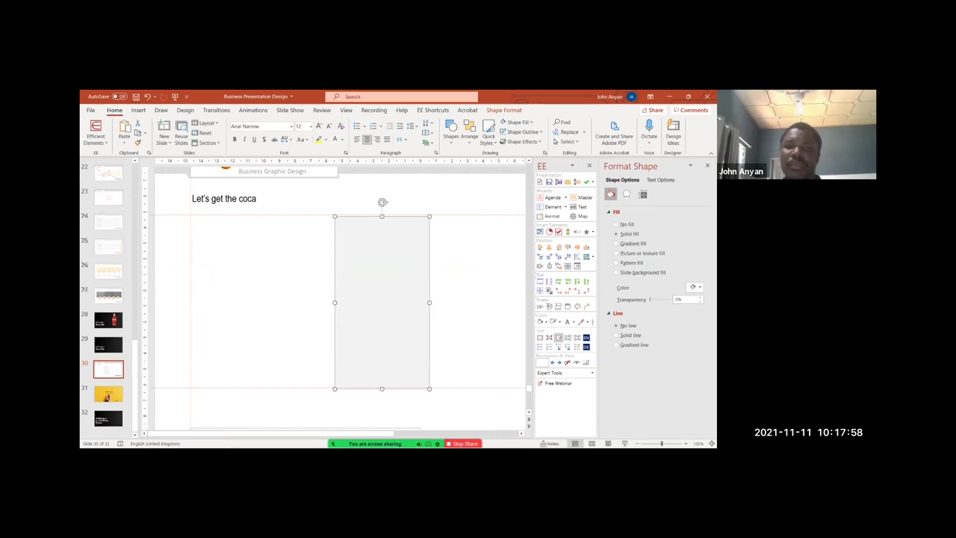
pyautogui.rightClick(351, 209)
pyautogui.click(380, 301)
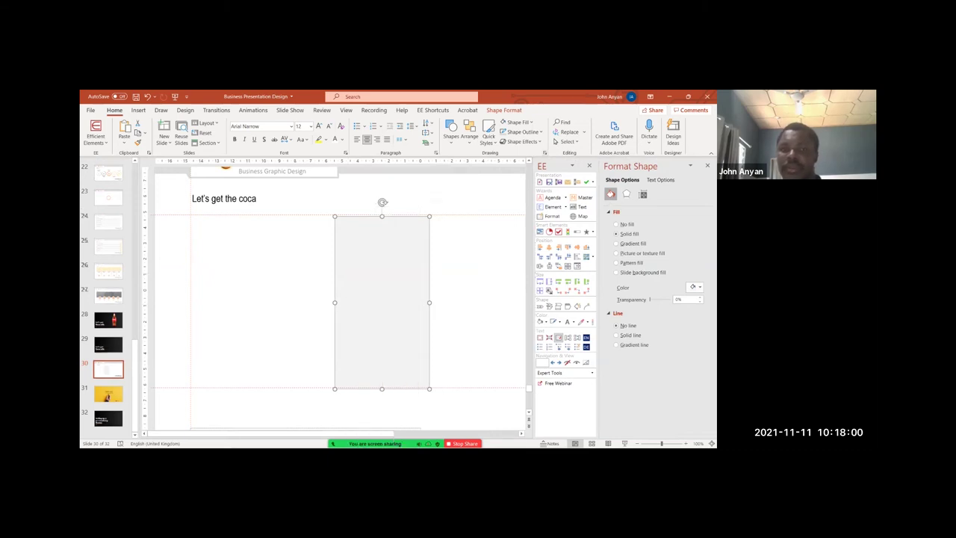
pyautogui.click(707, 165)
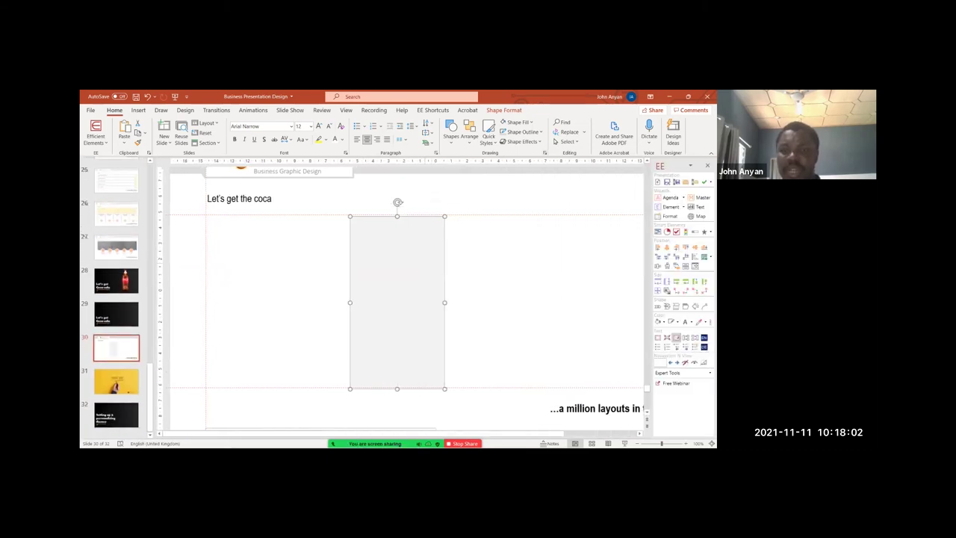
# - Open the grey rectangle's shape formatting options and move the rectangle off the bottle to its left
pyautogui.rightClick(425, 208)
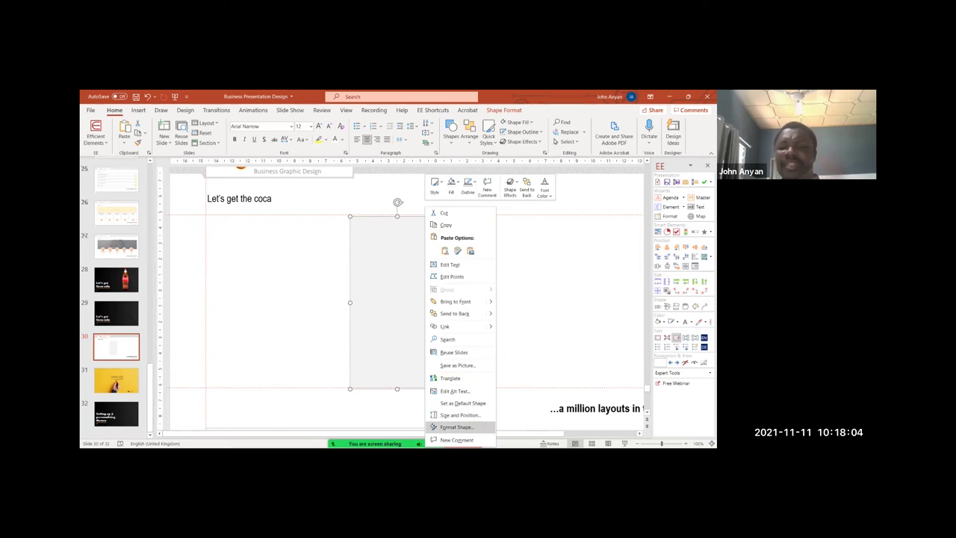
pyautogui.click(456, 426)
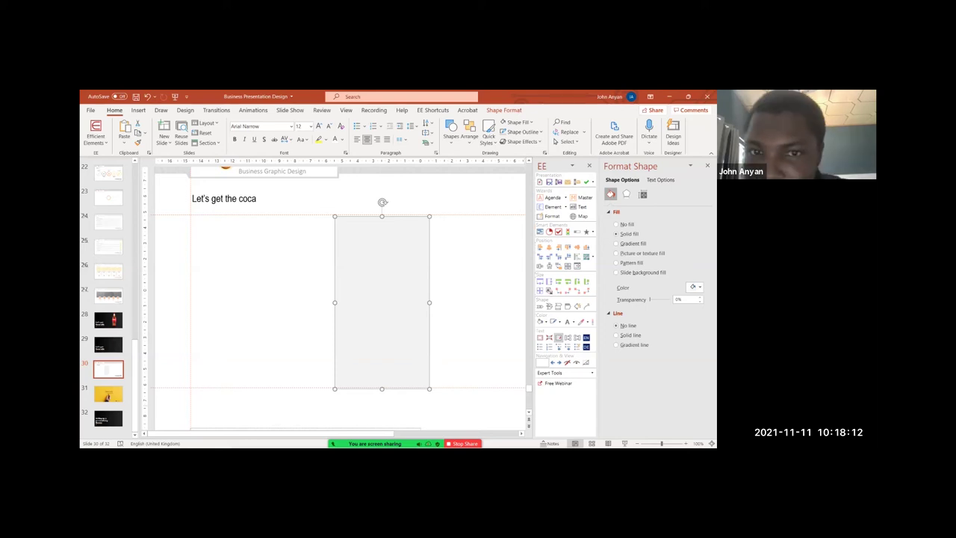
pyautogui.click(457, 314)
pyautogui.click(383, 302)
pyautogui.moveTo(382, 303); pyautogui.dragTo(278, 303)
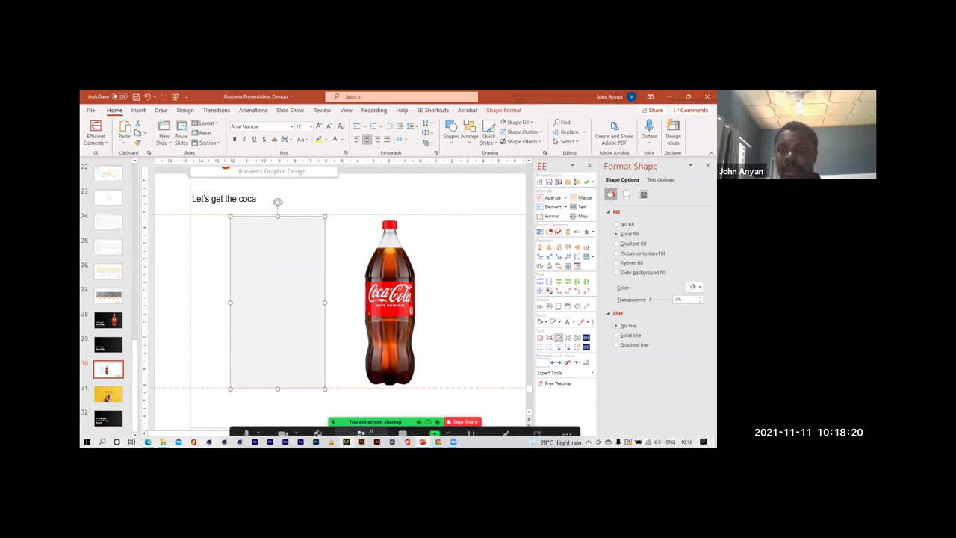
# - Switch to the browser, copy the Walmart Coca-Cola 2L Bottle image, and return to PowerPoint
pyautogui.click(439, 442)
pyautogui.rightClick(514, 234)
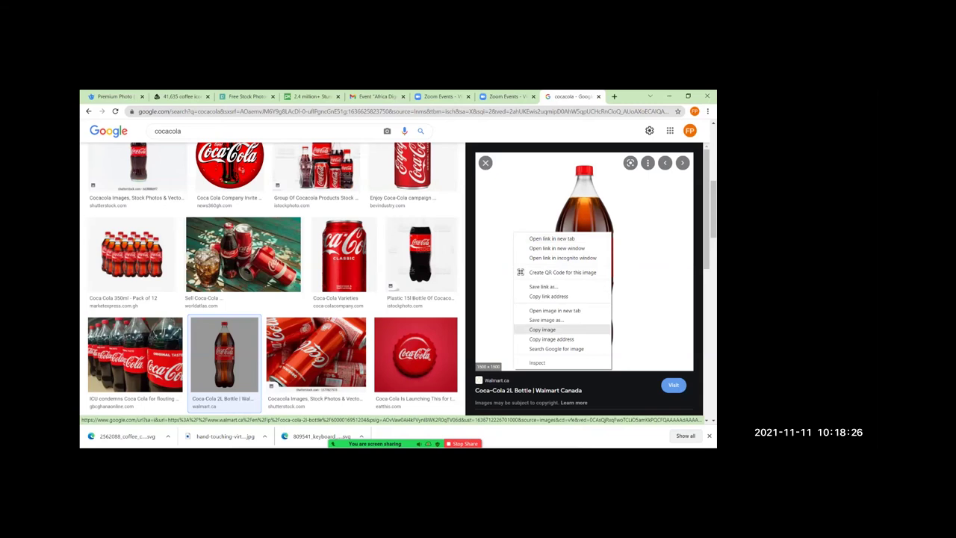
pyautogui.click(543, 329)
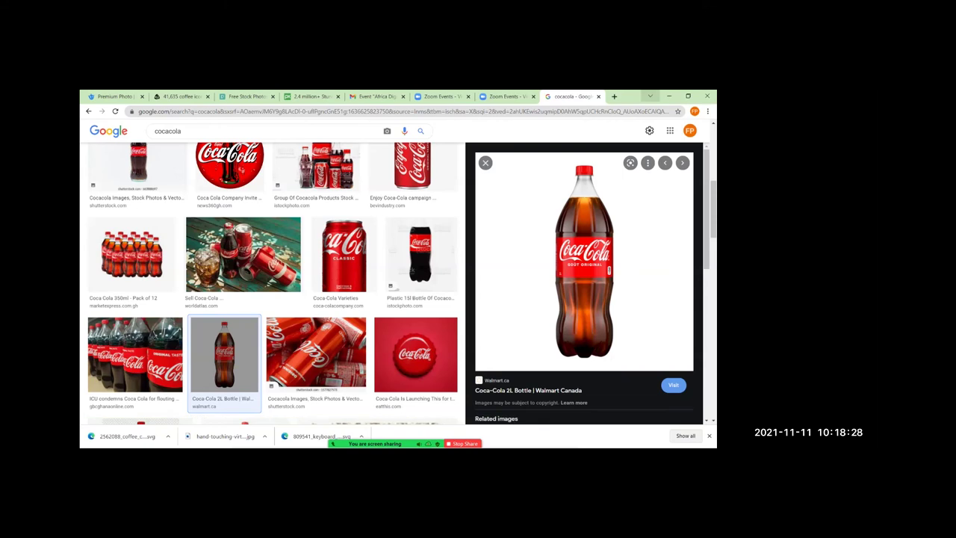
pyautogui.click(669, 96)
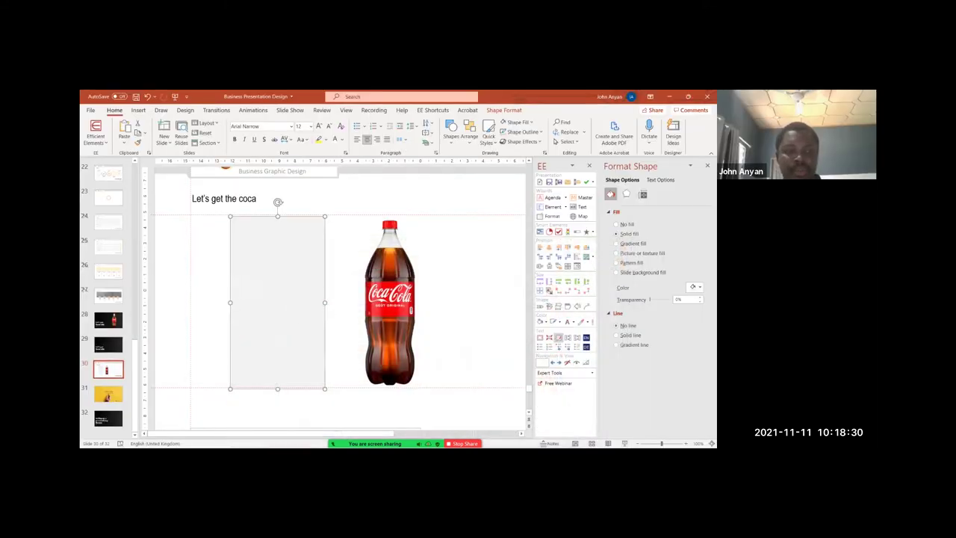
# - Add a new slide after slide 30 and paste the copied bottle picture onto it
pyautogui.click(108, 382)
pyautogui.hotkey('ctrl', 'm')
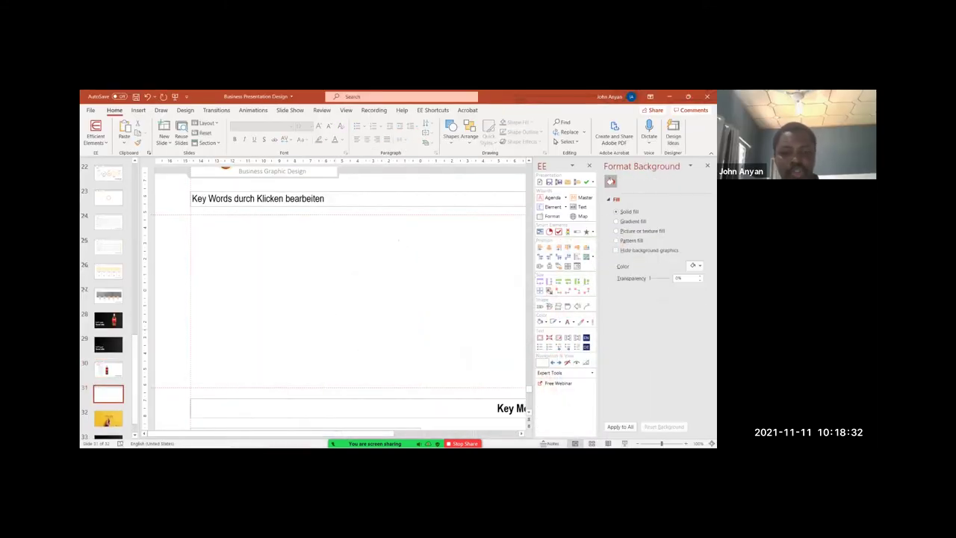
pyautogui.hotkey('ctrl', 'v')
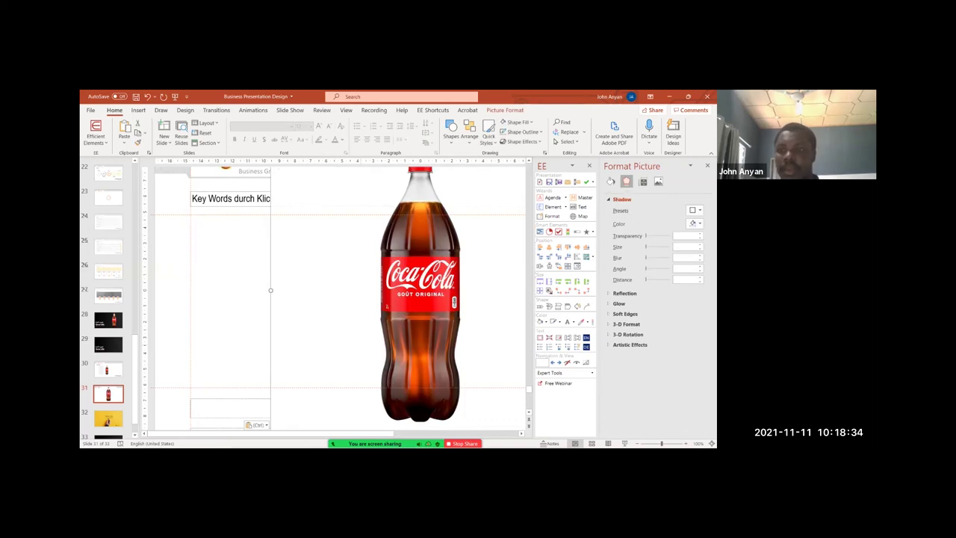
# - Shift the pasted bottle picture slightly down and right, delete it from the new slide, and return to slide 30
pyautogui.scroll(-1, 336, 299)
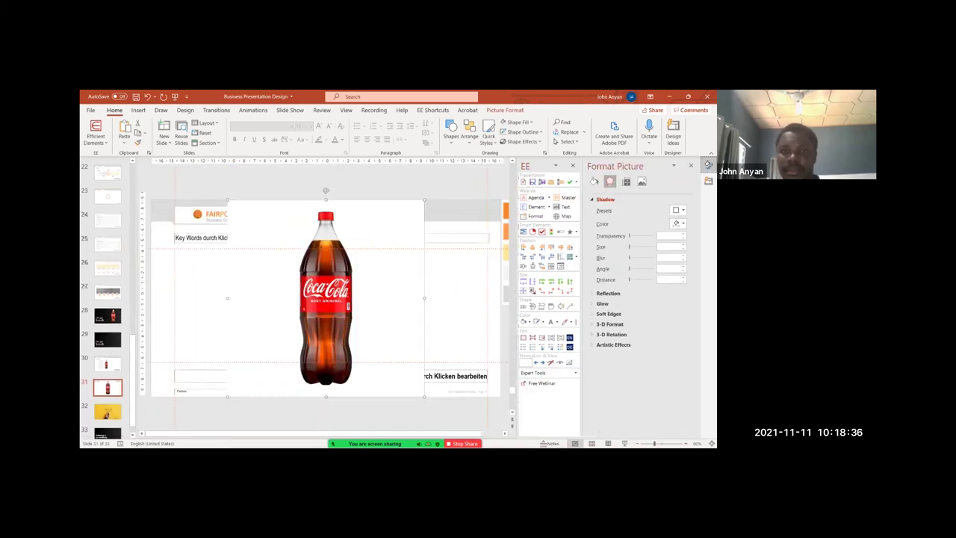
pyautogui.moveTo(326, 298); pyautogui.dragTo(344, 307)
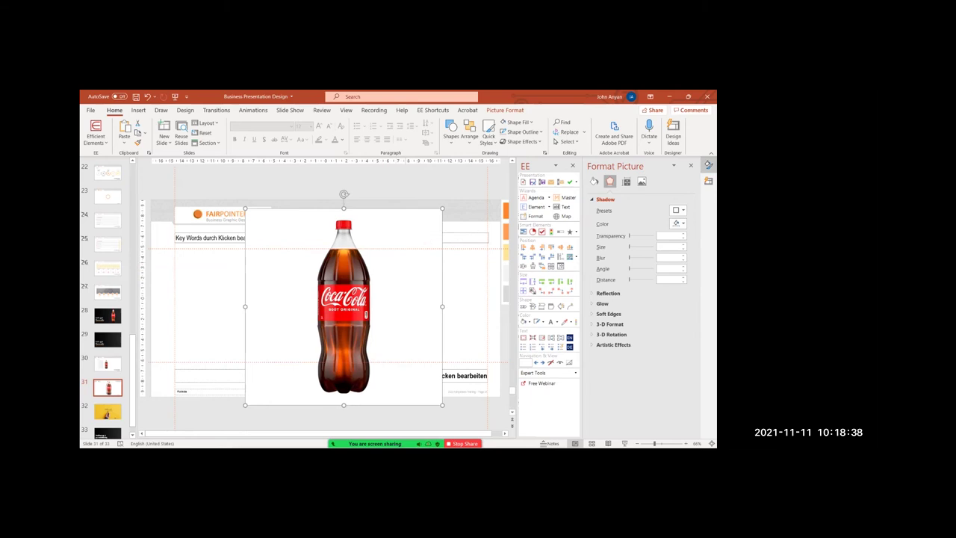
pyautogui.press('Delete')
pyautogui.click(107, 364)
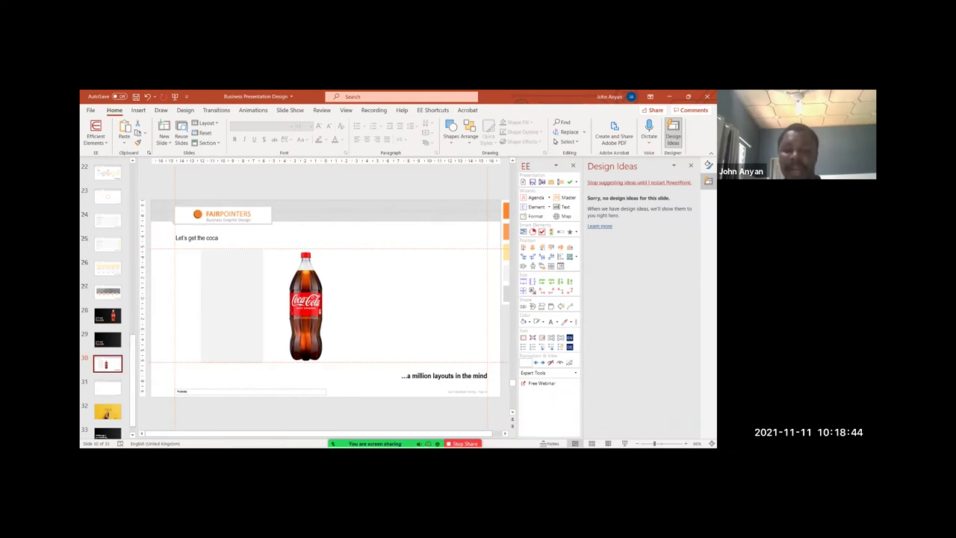
# - Switch to the browser and save the Walmart Coca-Cola 2L Bottle image as a JPEG named 111 in the Pictures folder
pyautogui.press('super')
pyautogui.moveTo(439, 442)
pyautogui.click(399, 408)
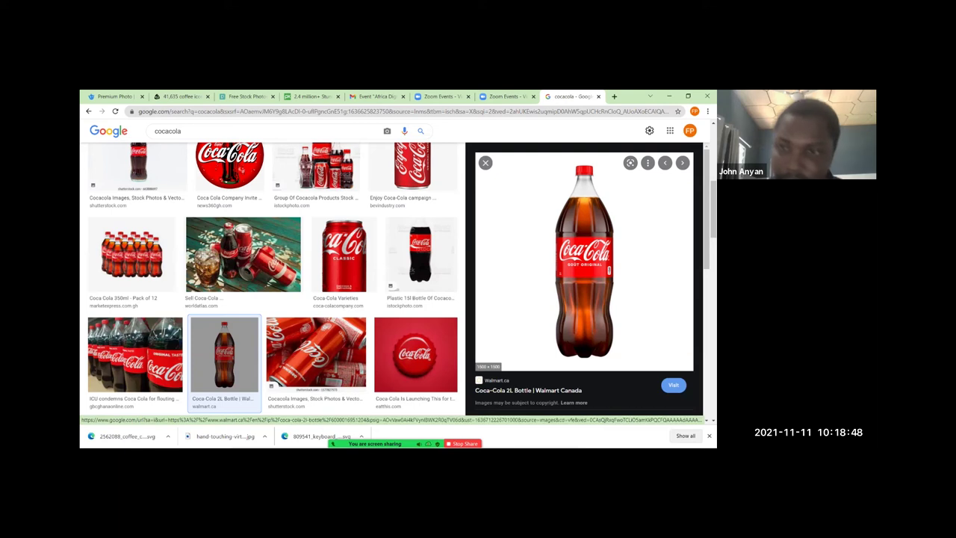
pyautogui.rightClick(588, 296)
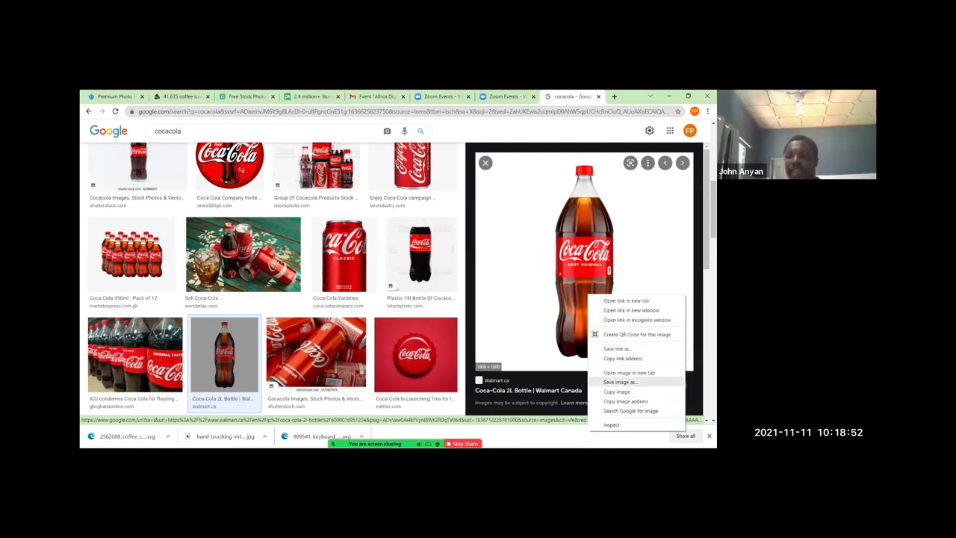
pyautogui.rightClick(595, 265)
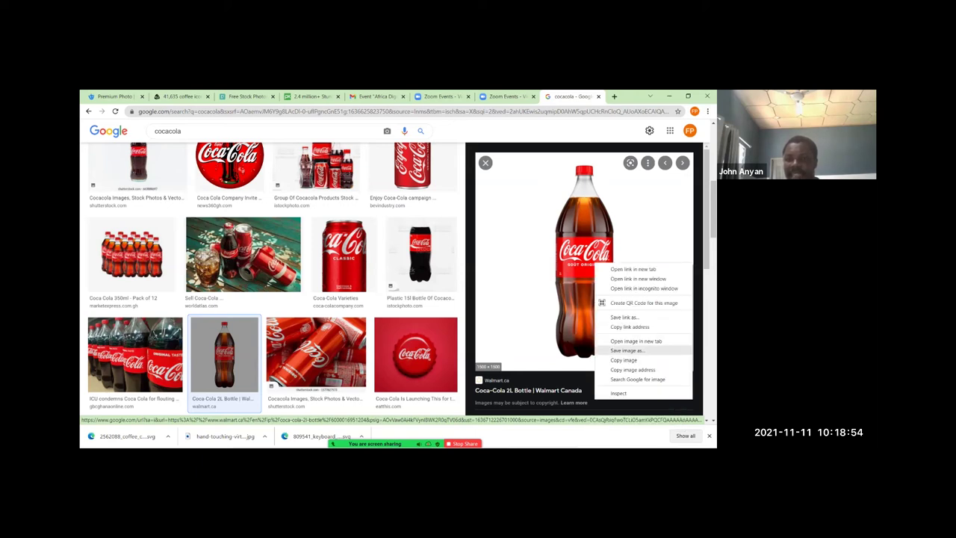
pyautogui.click(628, 351)
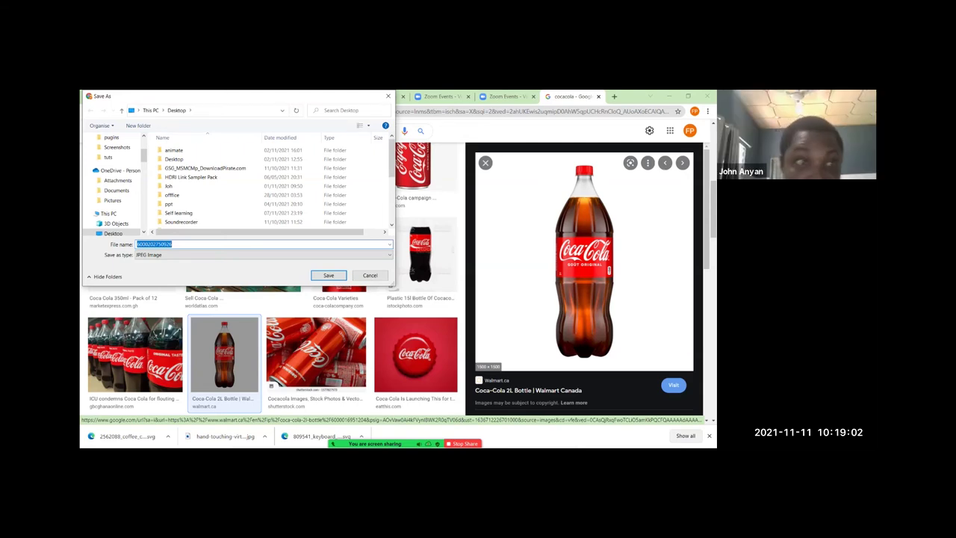
pyautogui.scroll(3, 112, 179)
pyautogui.scroll(2, 112, 179)
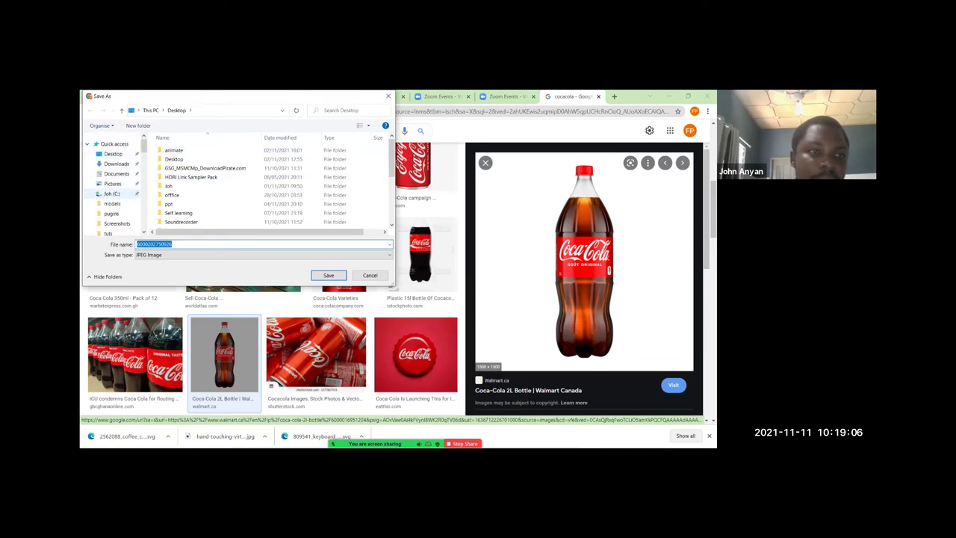
pyautogui.click(113, 183)
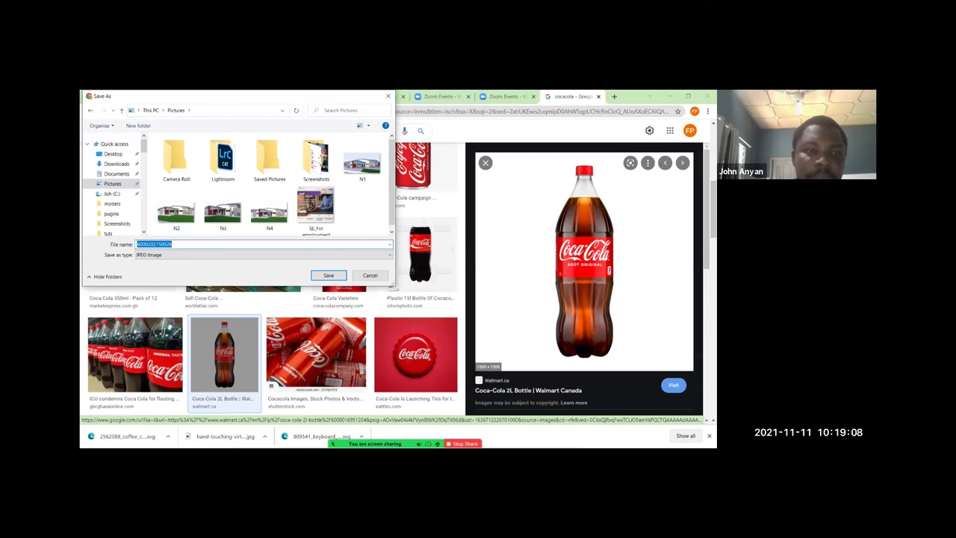
pyautogui.write('111')
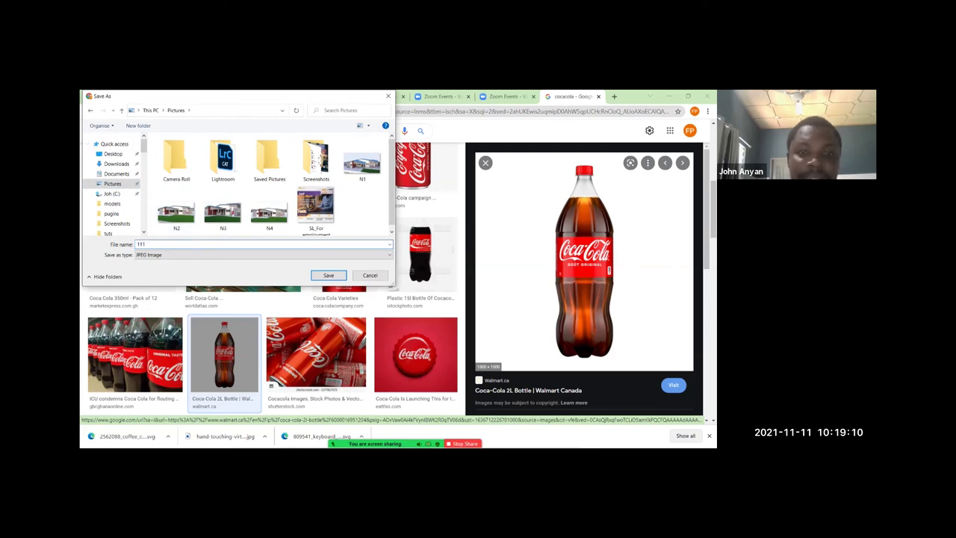
pyautogui.click(329, 275)
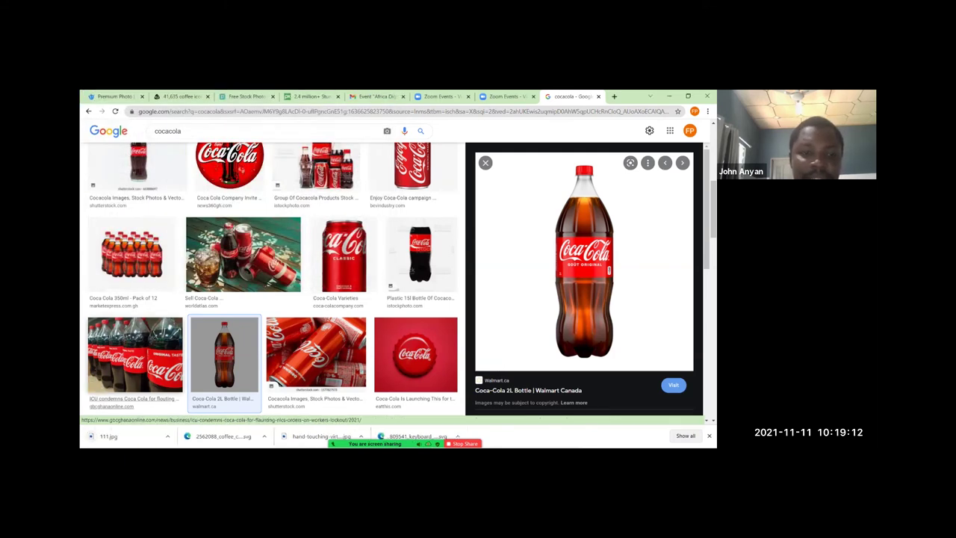
# - Show the downloaded 111.jpg in its folder, try to carry it out of the folder window, and return to slide 30
pyautogui.click(167, 435)
pyautogui.click(175, 412)
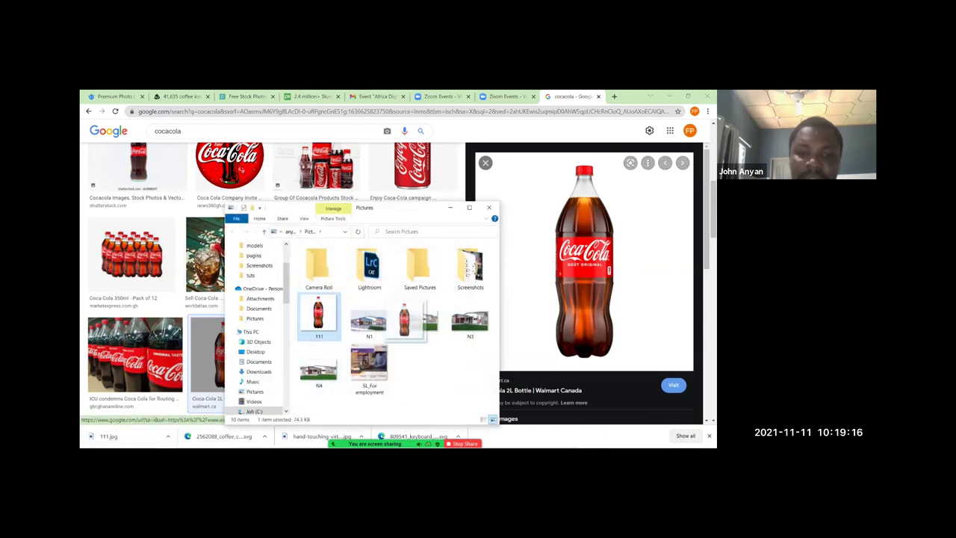
pyautogui.moveTo(319, 314); pyautogui.dragTo(385, 307)
pyautogui.press('Escape')
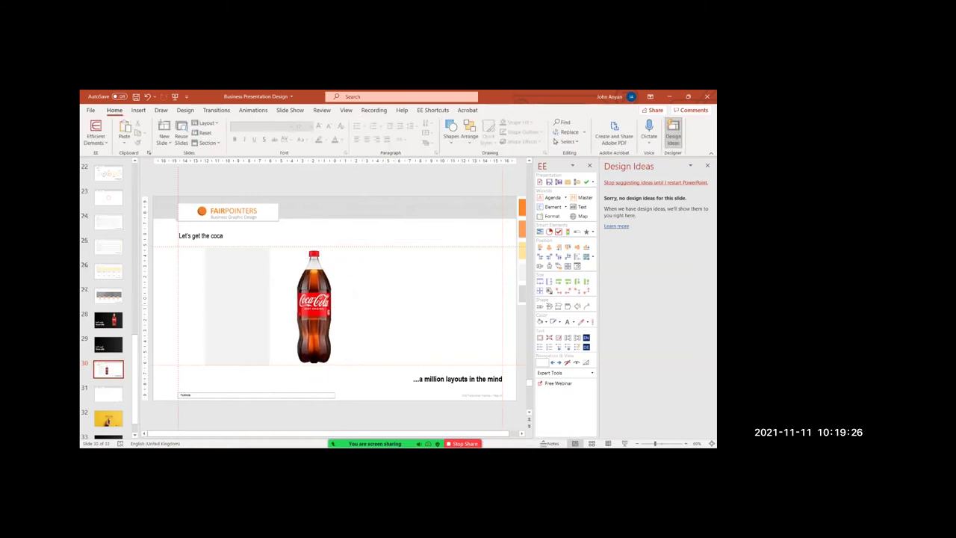
# - Select the bottle picture, switch the selection to the grey rectangle on slide 30, and close the design suggestions
pyautogui.click(316, 305)
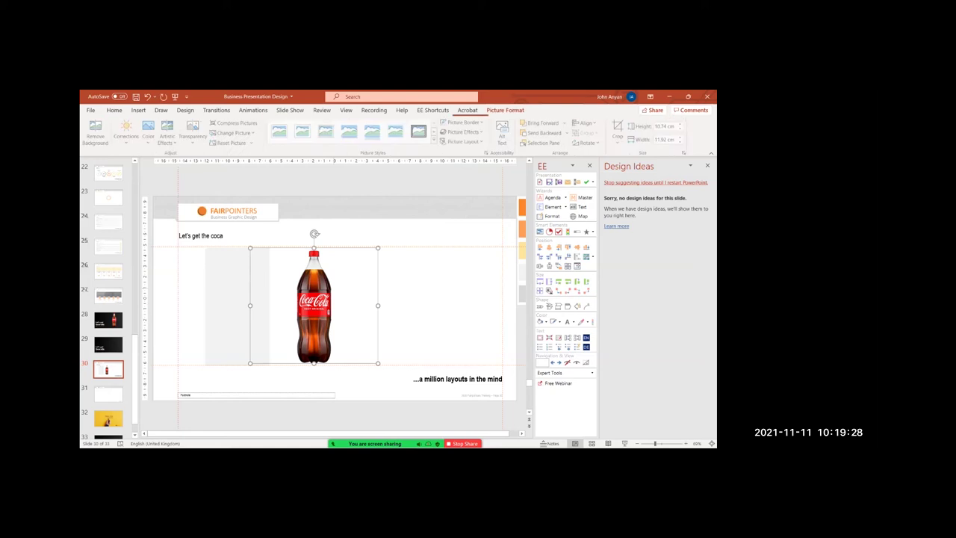
pyautogui.click(228, 307)
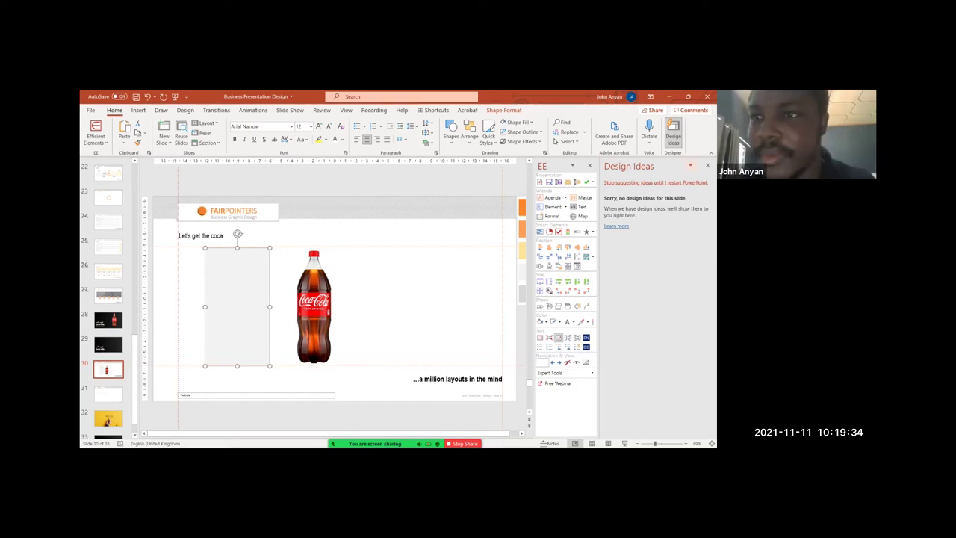
pyautogui.click(708, 166)
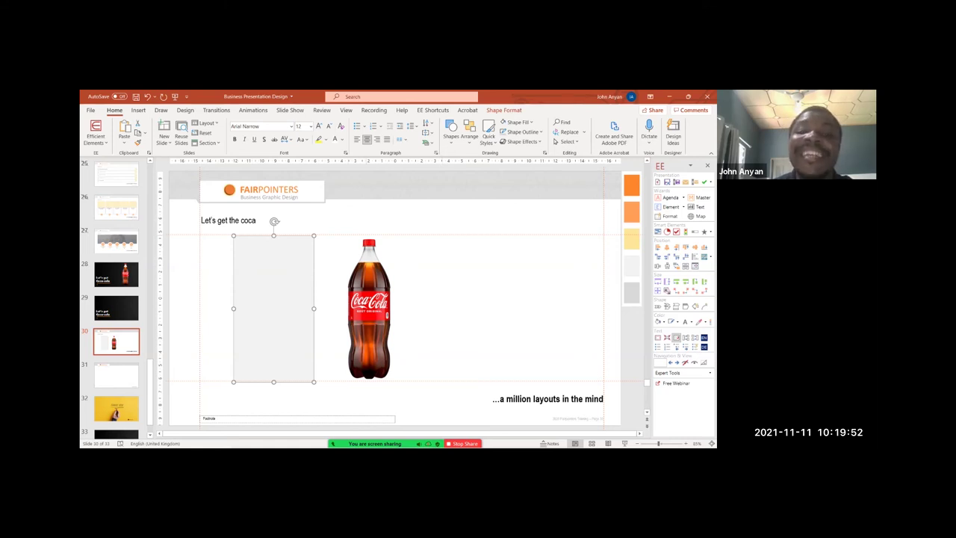
# - Draw a tall rectangle to the right of the bottle, extend its top edge to the upper guide, and delete it
pyautogui.click(369, 308)
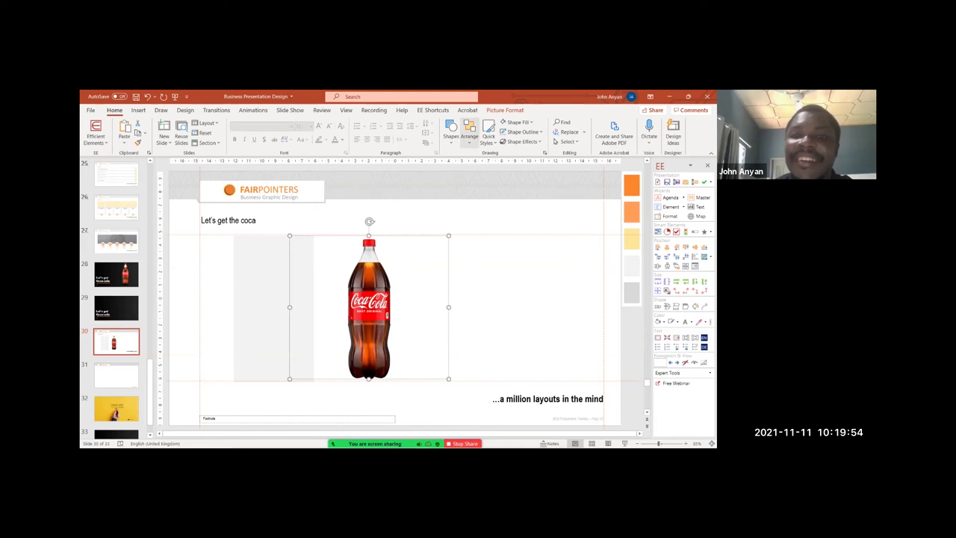
pyautogui.click(451, 134)
pyautogui.click(472, 163)
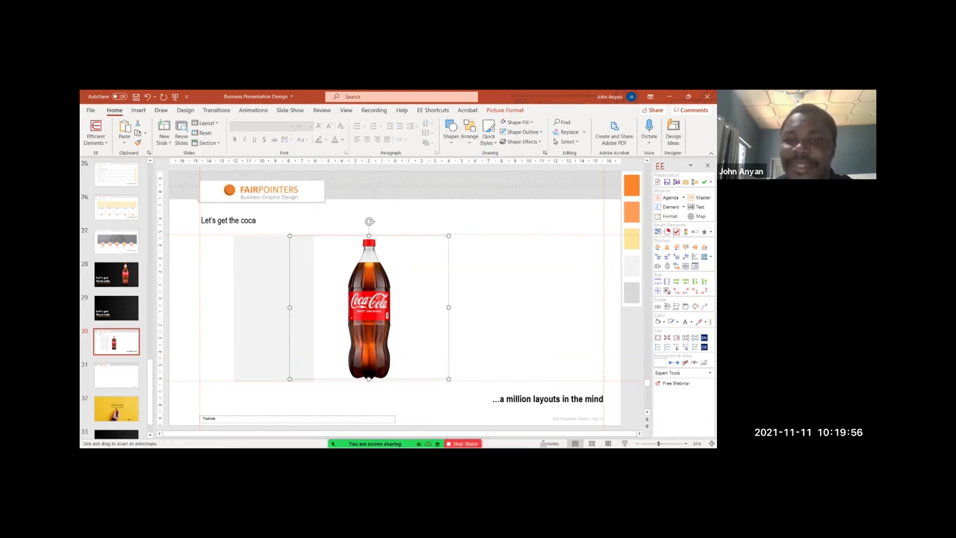
pyautogui.moveTo(492, 245); pyautogui.dragTo(573, 382)
pyautogui.click(452, 134)
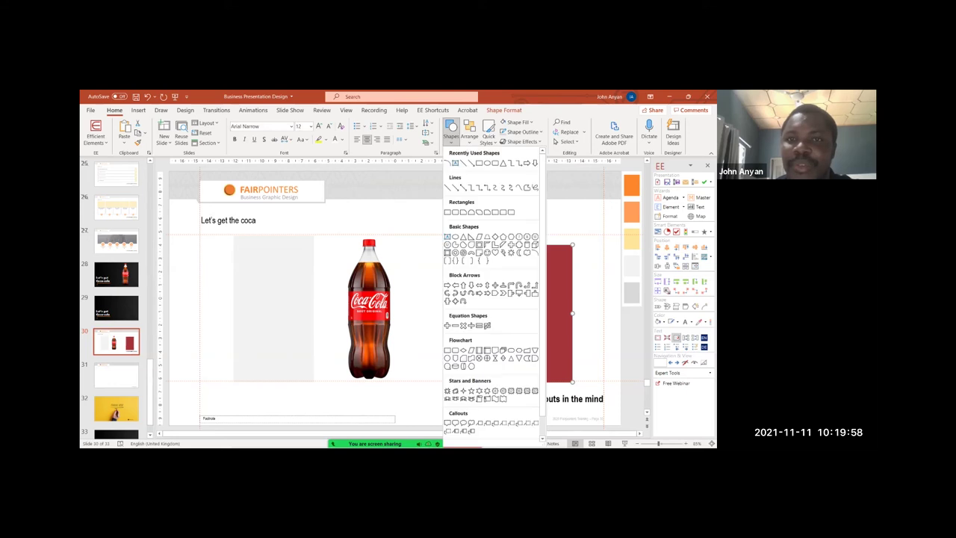
pyautogui.press('Escape')
pyautogui.moveTo(533, 245); pyautogui.dragTo(532, 236)
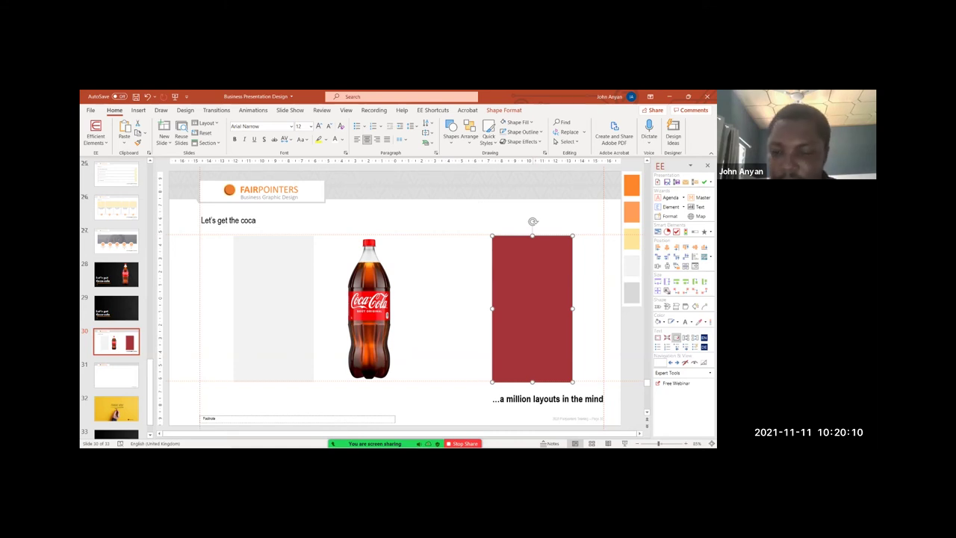
pyautogui.press('Delete')
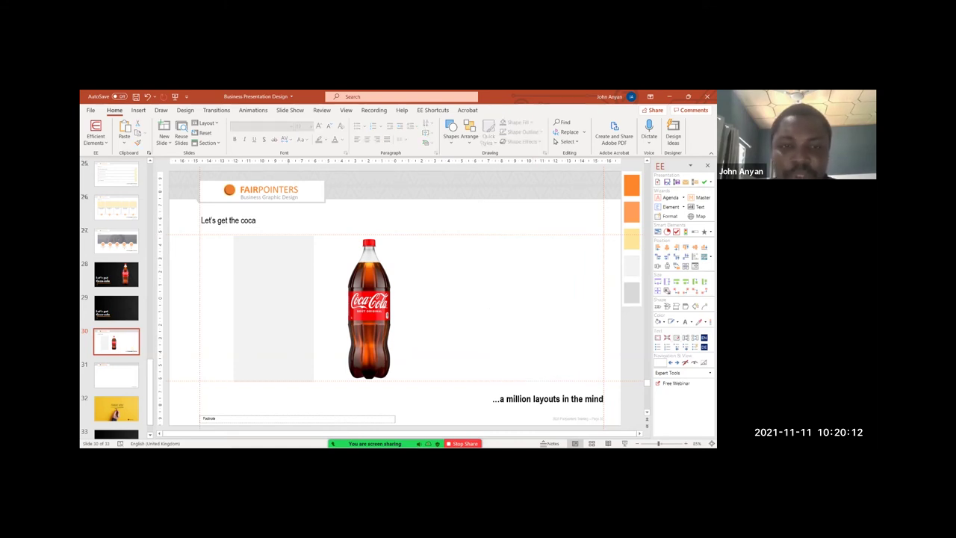
# - Cover the bottle with the grey rectangle, enlarged past the upper and lower guides, and set its fill transparency to 34%
pyautogui.moveTo(274, 308); pyautogui.dragTo(366, 308)
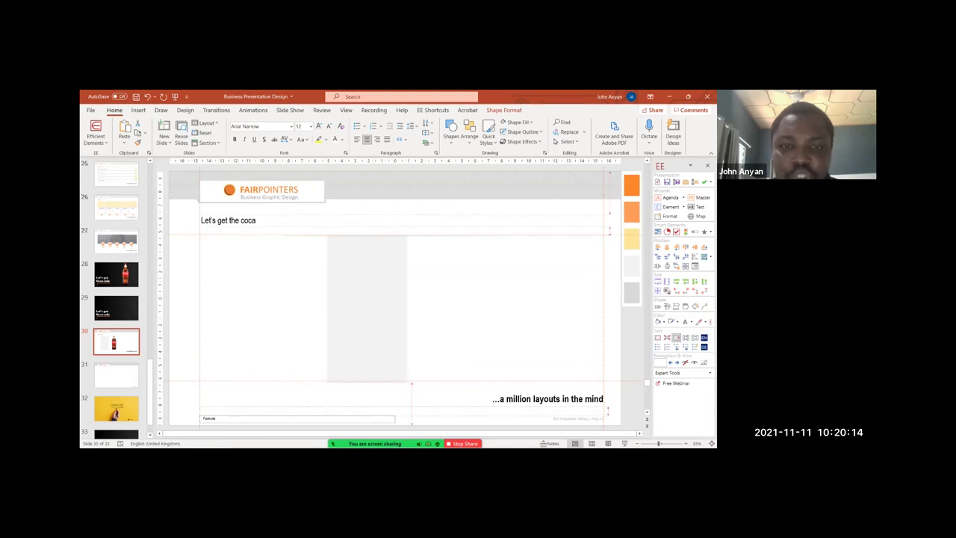
pyautogui.hotkey('ctrl', 'z')
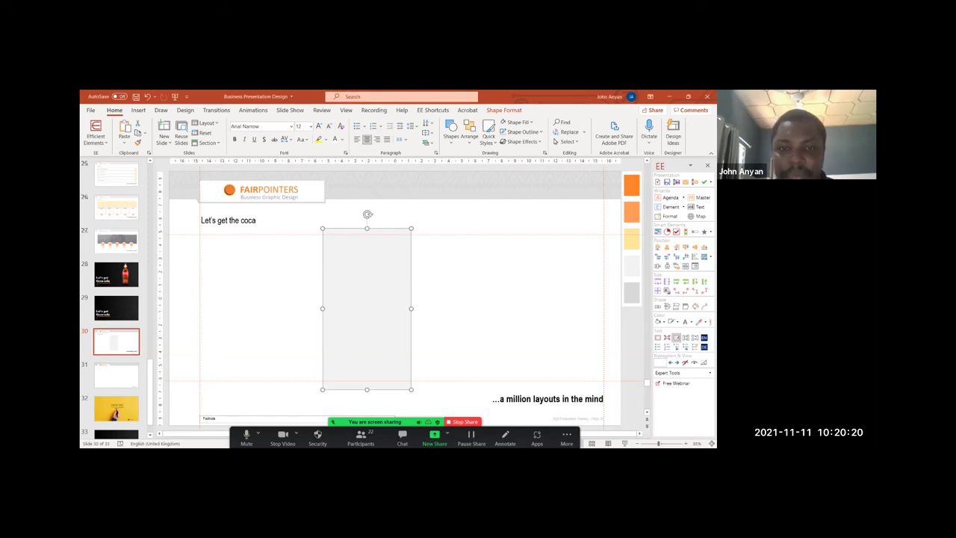
pyautogui.rightClick(380, 310)
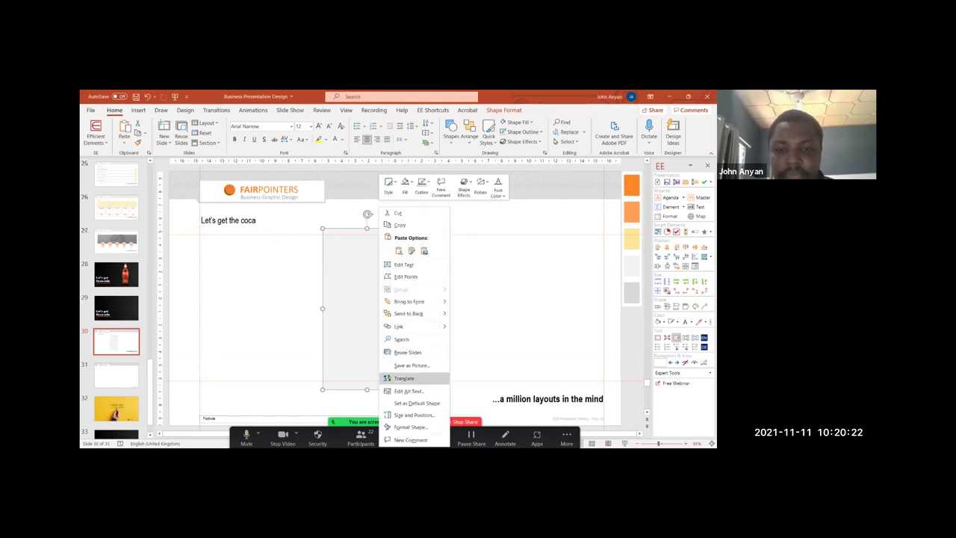
pyautogui.click(410, 427)
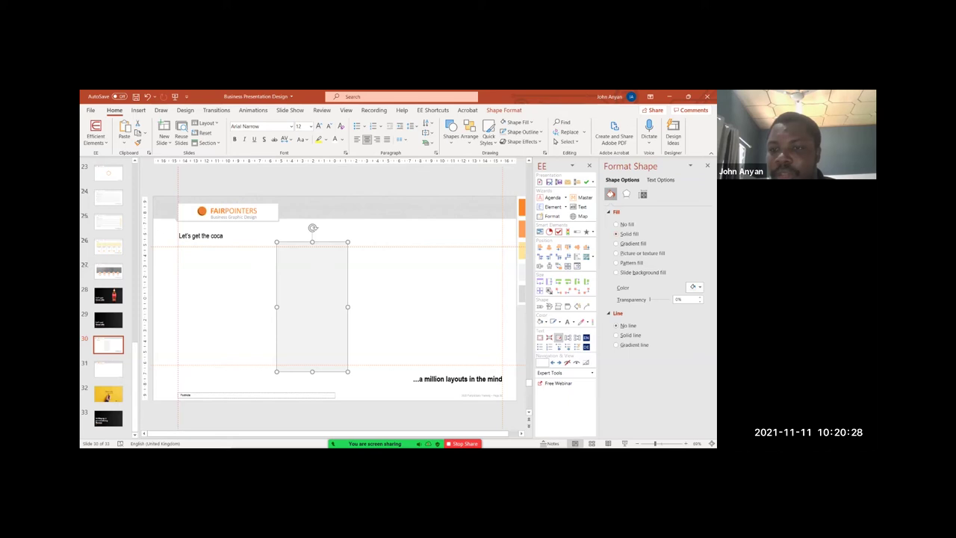
pyautogui.moveTo(650, 300); pyautogui.dragTo(653, 298)
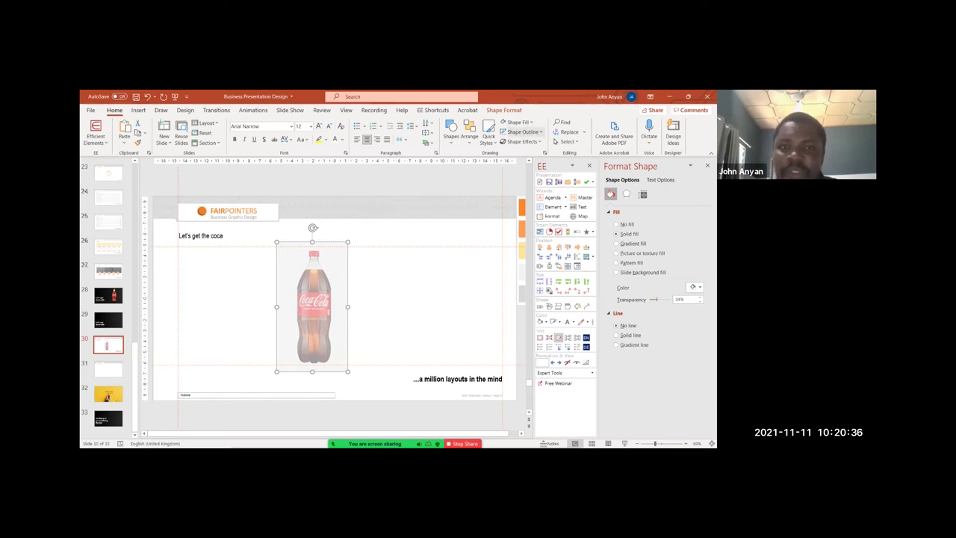
# - Fill the semi-transparent rectangle over the bottle with the light yellow recent color
pyautogui.click(519, 122)
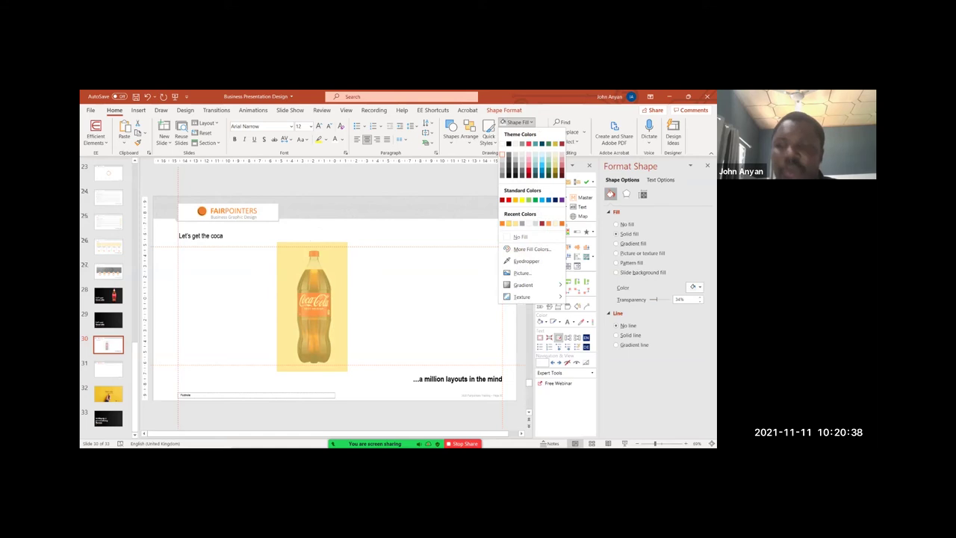
pyautogui.click(510, 223)
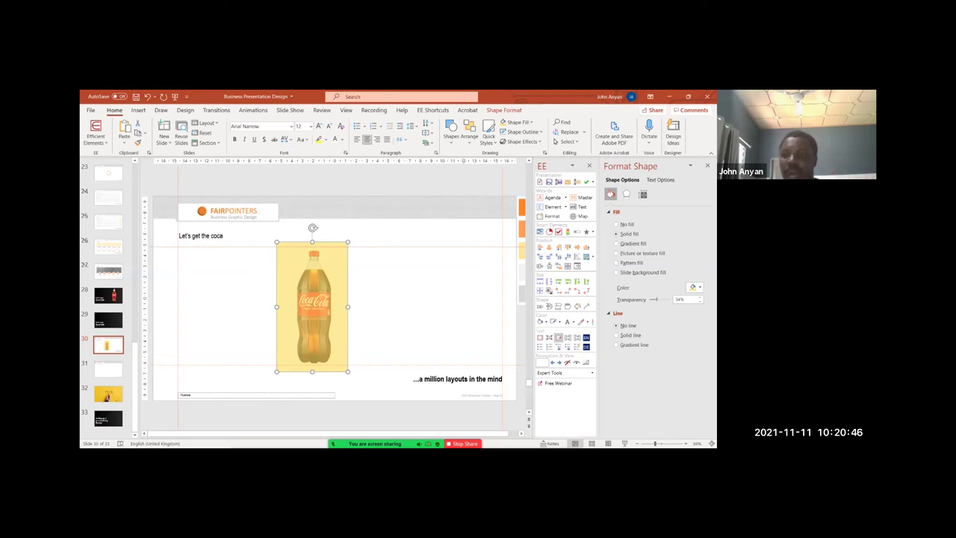
pyautogui.click(679, 298)
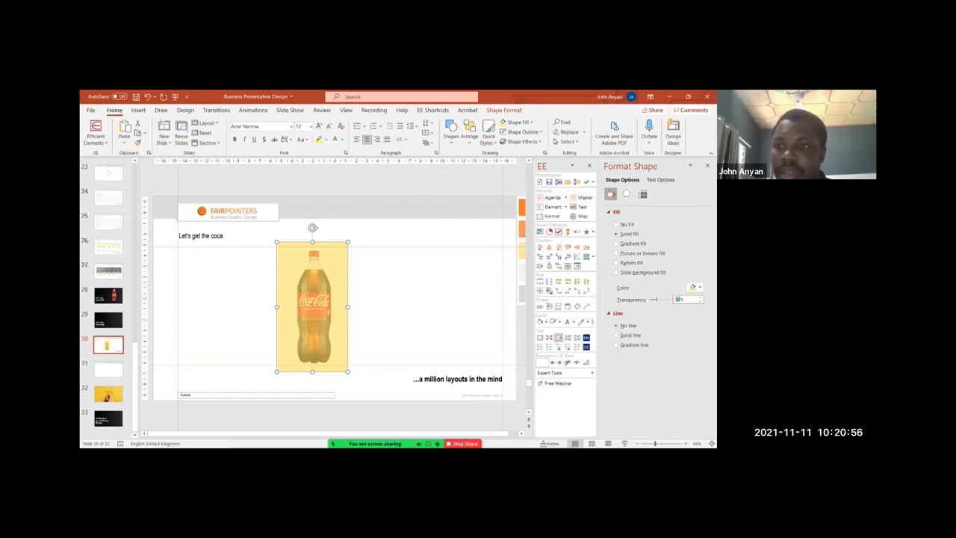
# - Enter point editing on the yellow rectangle and close the shape formatting options
pyautogui.scroll(3, 338, 298)
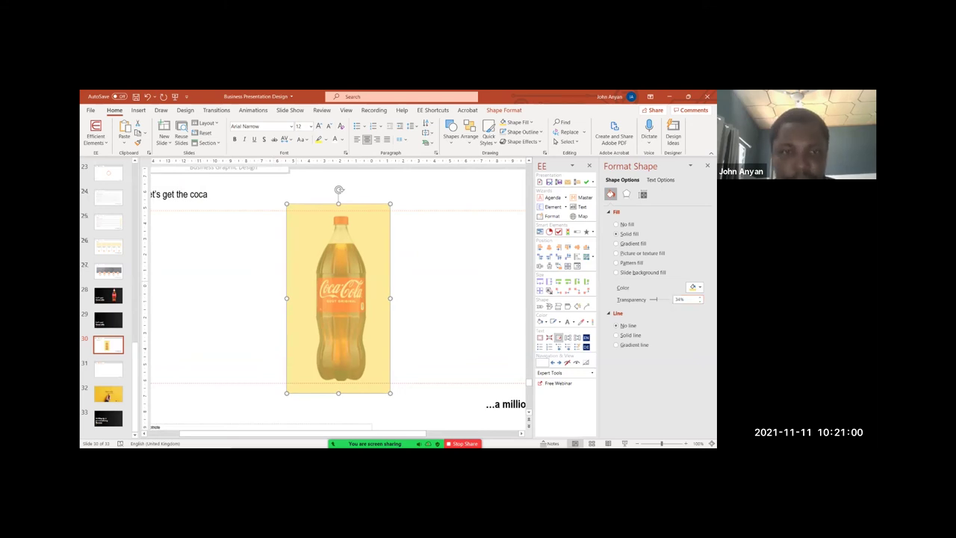
pyautogui.rightClick(297, 208)
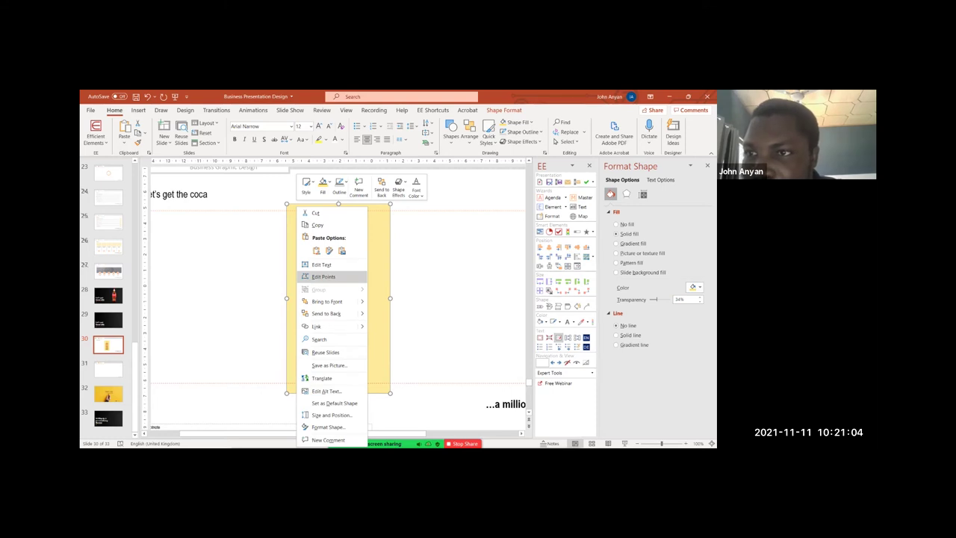
pyautogui.click(708, 165)
pyautogui.click(707, 165)
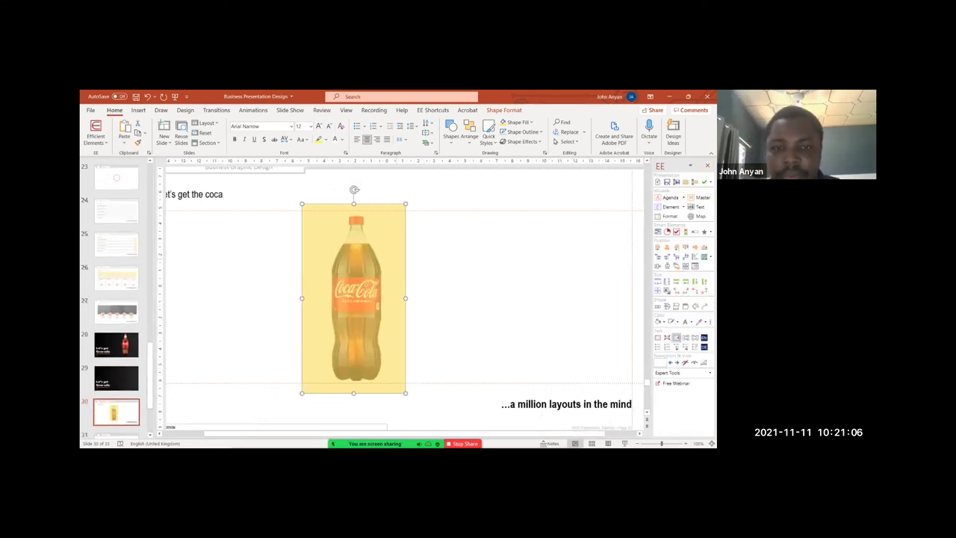
pyautogui.rightClick(396, 351)
pyautogui.click(429, 428)
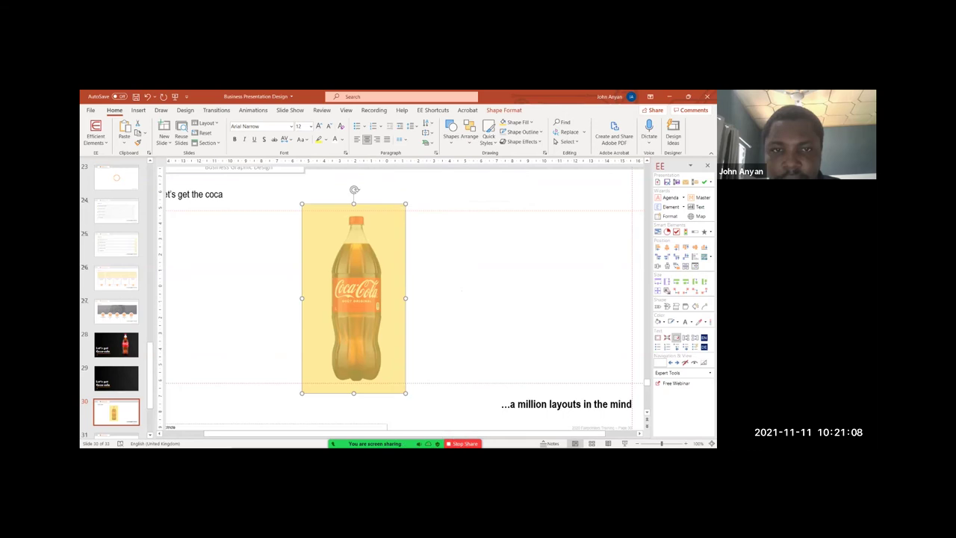
pyautogui.rightClick(384, 207)
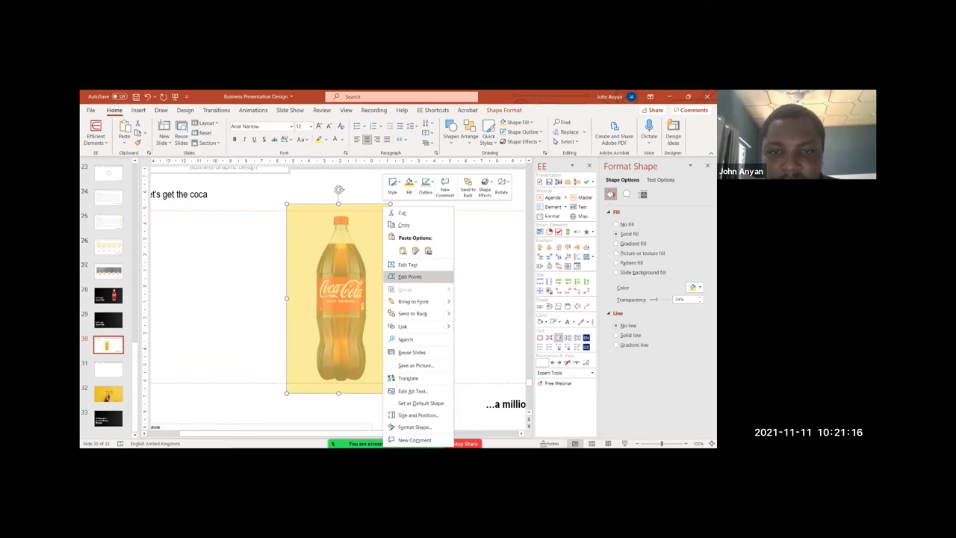
pyautogui.click(410, 276)
pyautogui.click(708, 166)
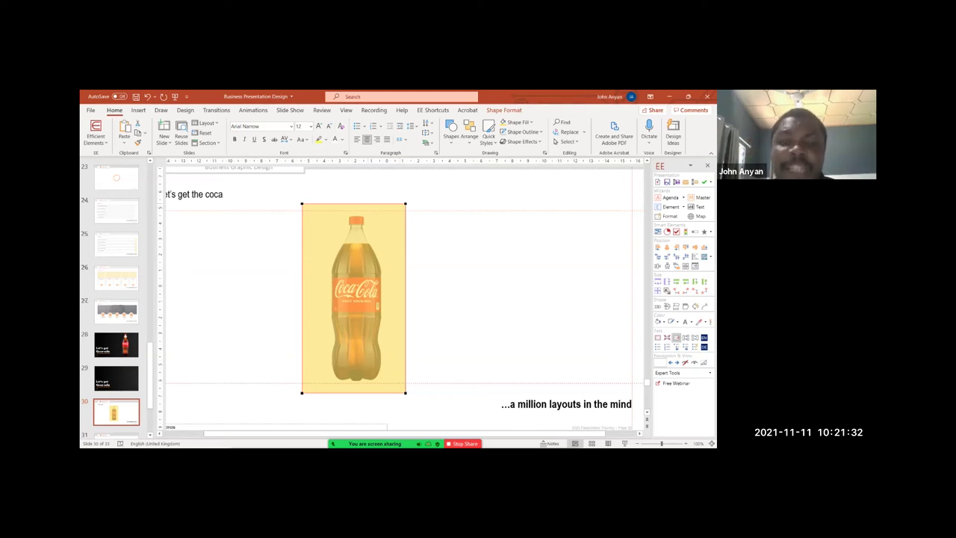
# - Add points along the yellow rectangle's top, right and left edges and bend its lower-left edge outward
pyautogui.hotkey('ctrl', 'z')
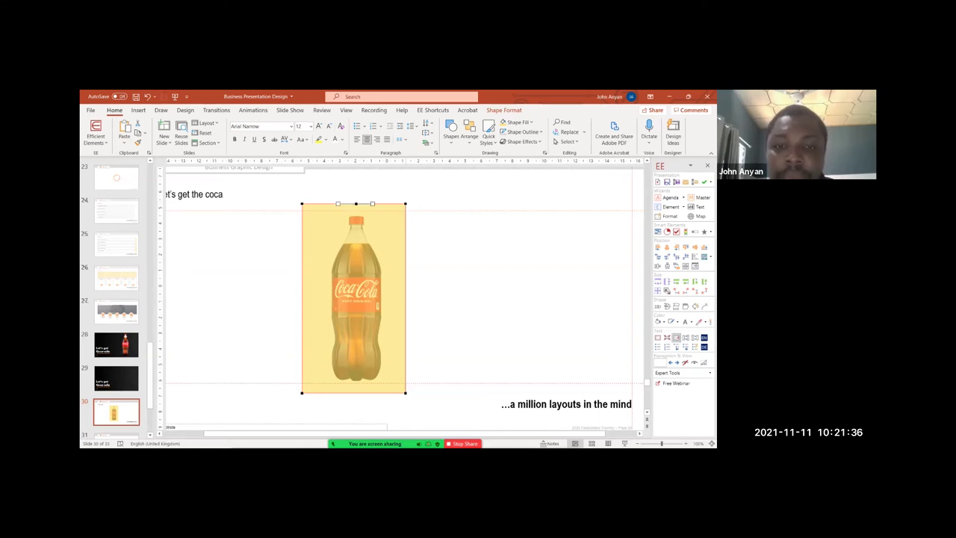
pyautogui.hotkey('ctrl', 'z')
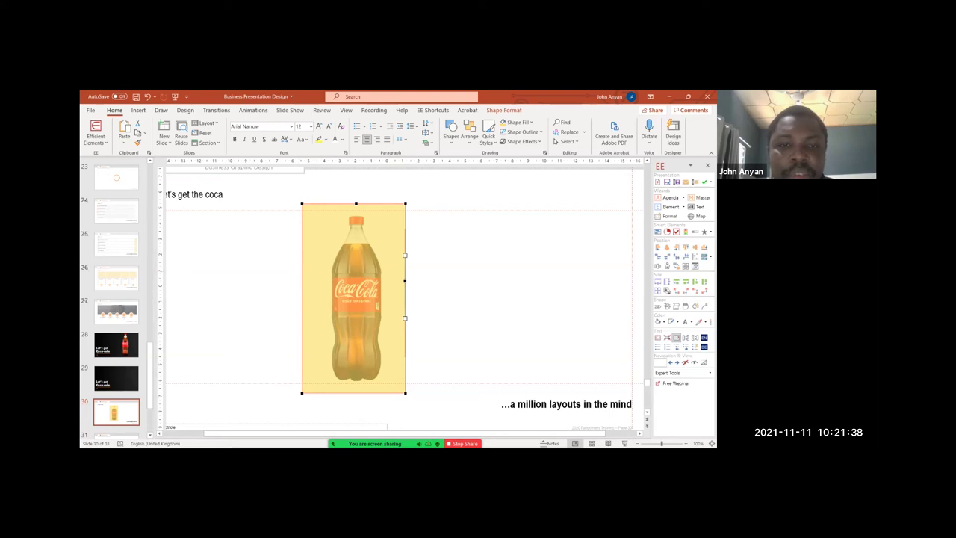
pyautogui.hotkey('ctrl', 'z')
pyautogui.hotkey('ctrl', 'z')
pyautogui.keyDown('ctrl'); pyautogui.click(430, 299); pyautogui.keyUp('ctrl')
pyautogui.click(508, 299)
pyautogui.click(356, 299)
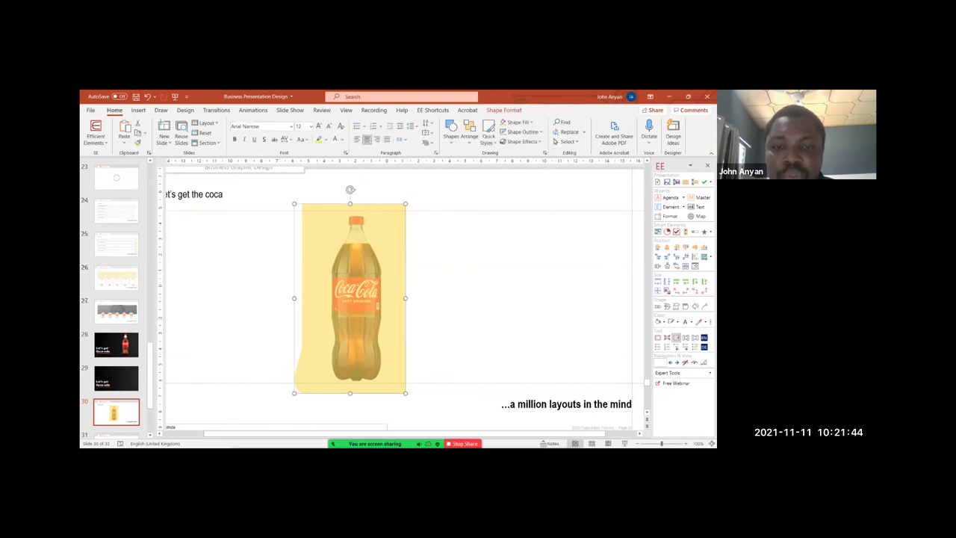
# - Reopen point editing on the yellow shape, try deleting its upper-right corner point, and undo the deletion
pyautogui.rightClick(390, 320)
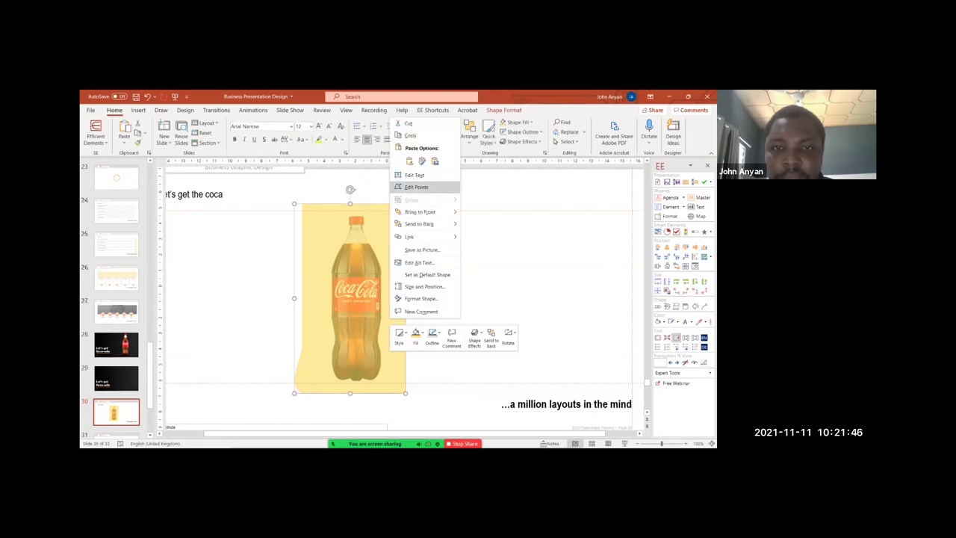
pyautogui.click(419, 188)
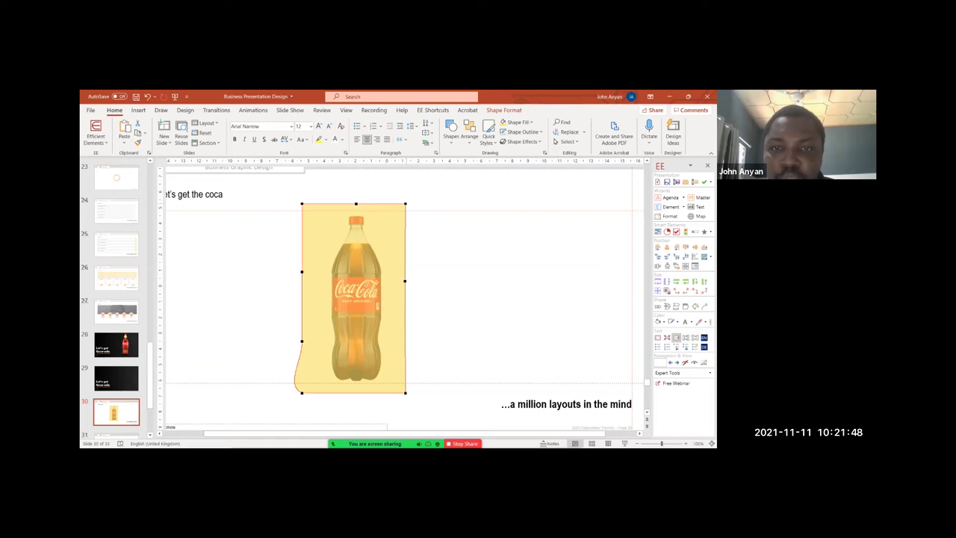
pyautogui.keyDown('ctrl'); pyautogui.click(405, 204); pyautogui.keyUp('ctrl')
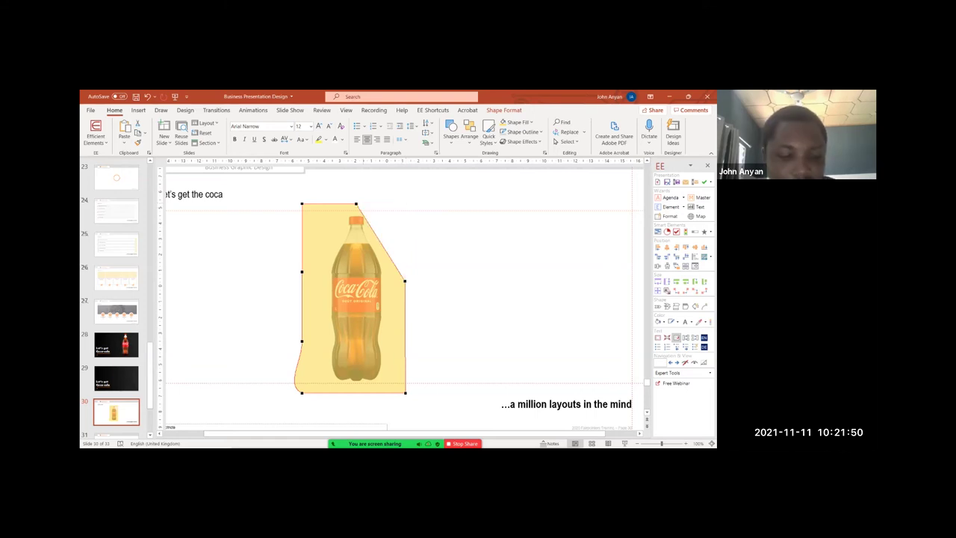
pyautogui.hotkey('ctrl', 'z')
pyautogui.keyDown('ctrl'); pyautogui.click(356, 204); pyautogui.keyUp('ctrl')
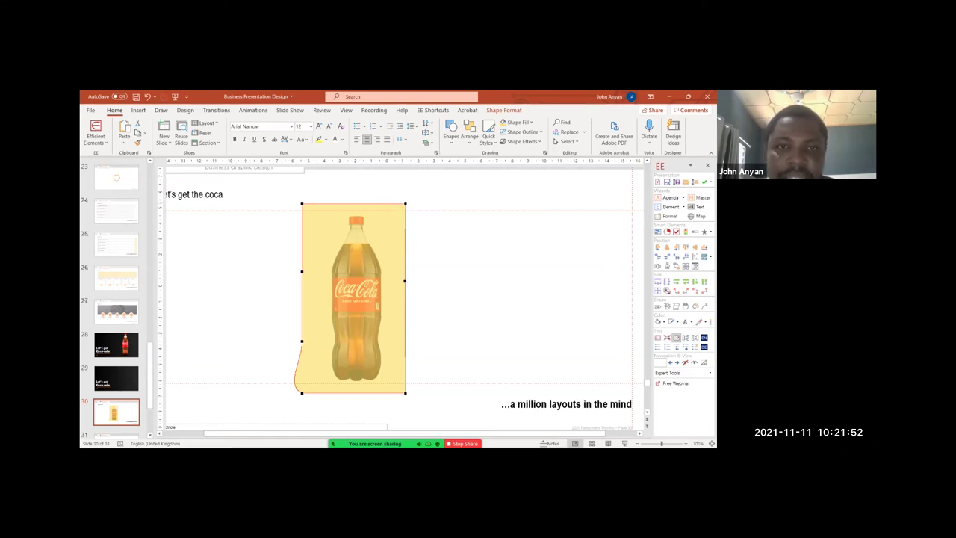
pyautogui.keyDown('ctrl'); pyautogui.click(302, 203); pyautogui.keyUp('ctrl')
pyautogui.hotkey('ctrl', 'z')
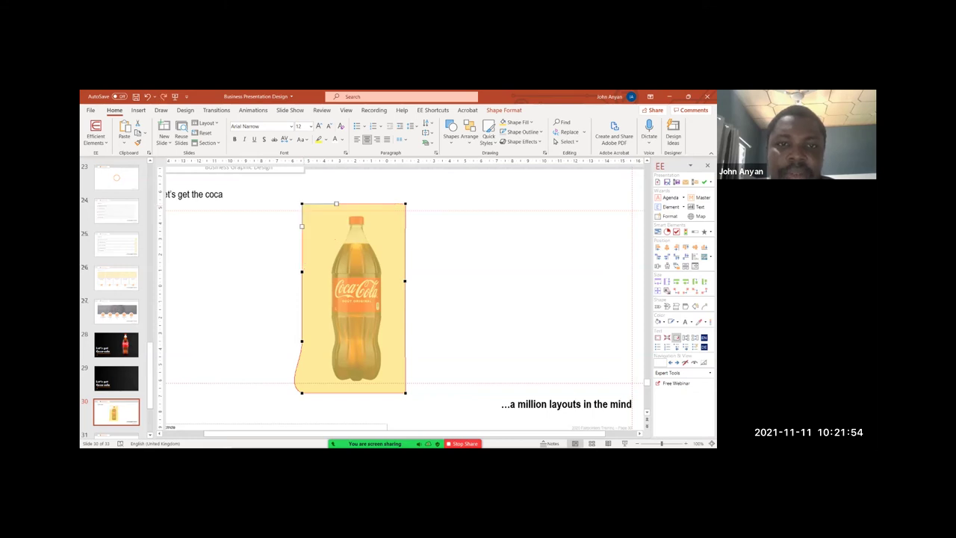
# - Move the top-edge point to the bottle cap's upper-left corner and add another point at the cap's upper-right corner
pyautogui.keyDown('ctrl'); pyautogui.click(353, 204); pyautogui.keyUp('ctrl')
pyautogui.scroll(1, 352, 203)
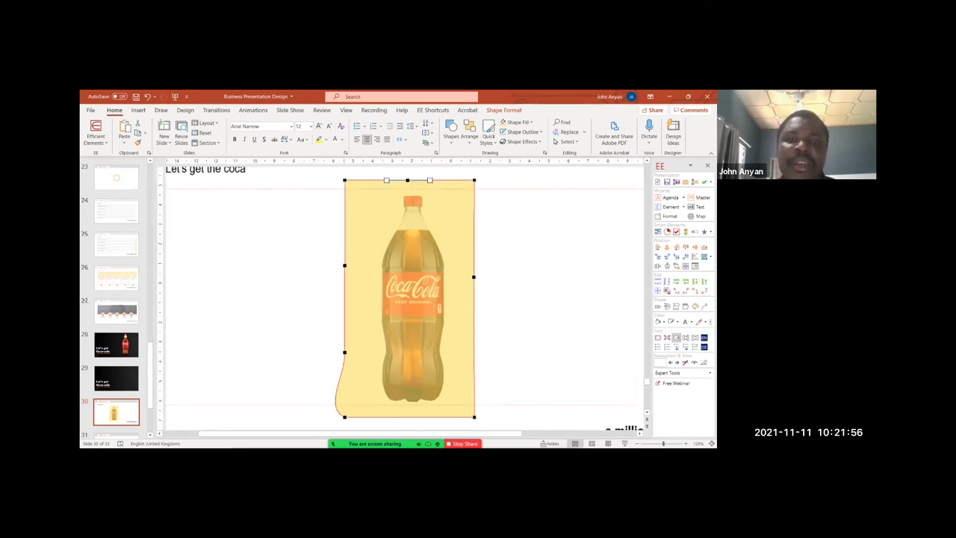
pyautogui.keyDown('ctrl'); pyautogui.scroll(4, 410, 298); pyautogui.keyUp('ctrl')
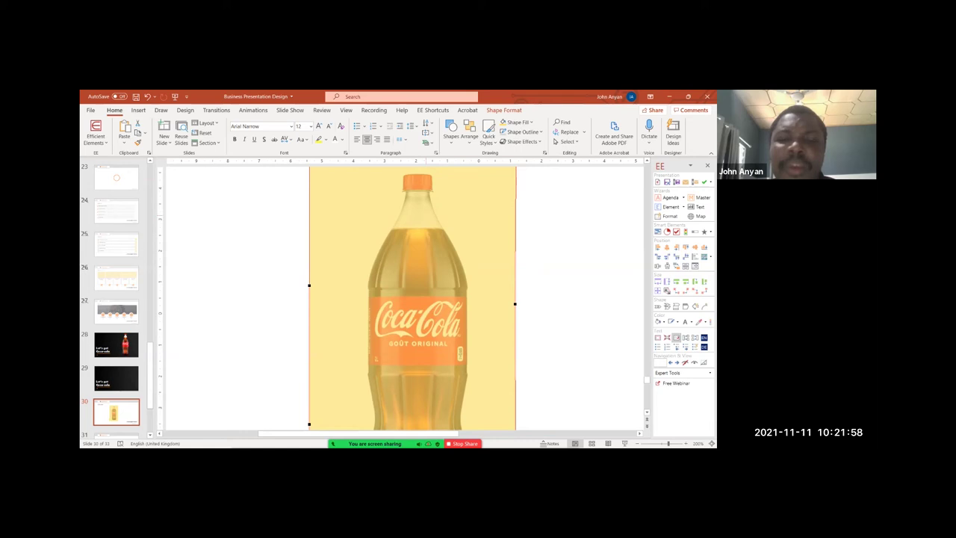
pyautogui.keyDown('ctrl'); pyautogui.scroll(-5, 409, 299); pyautogui.keyUp('ctrl')
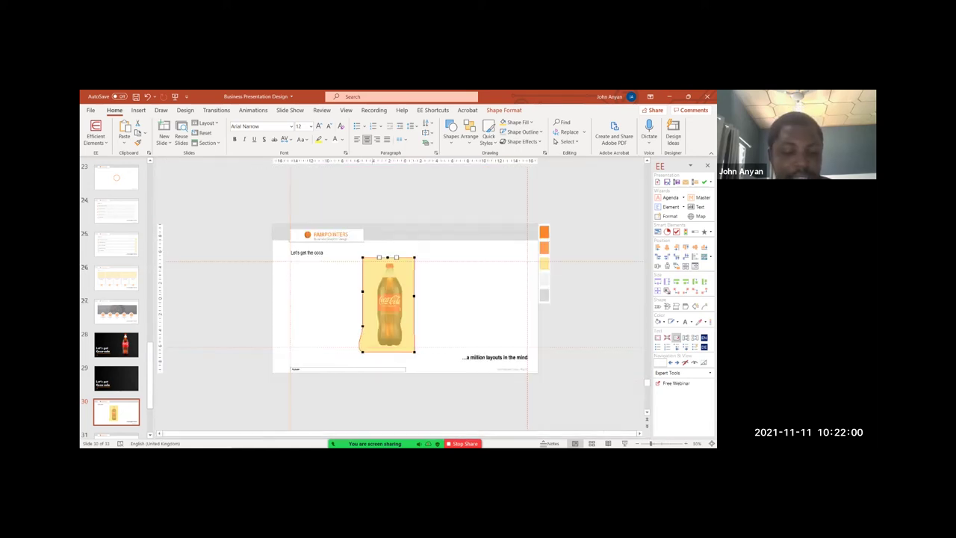
pyautogui.keyDown('ctrl'); pyautogui.scroll(3, 404, 299); pyautogui.keyUp('ctrl')
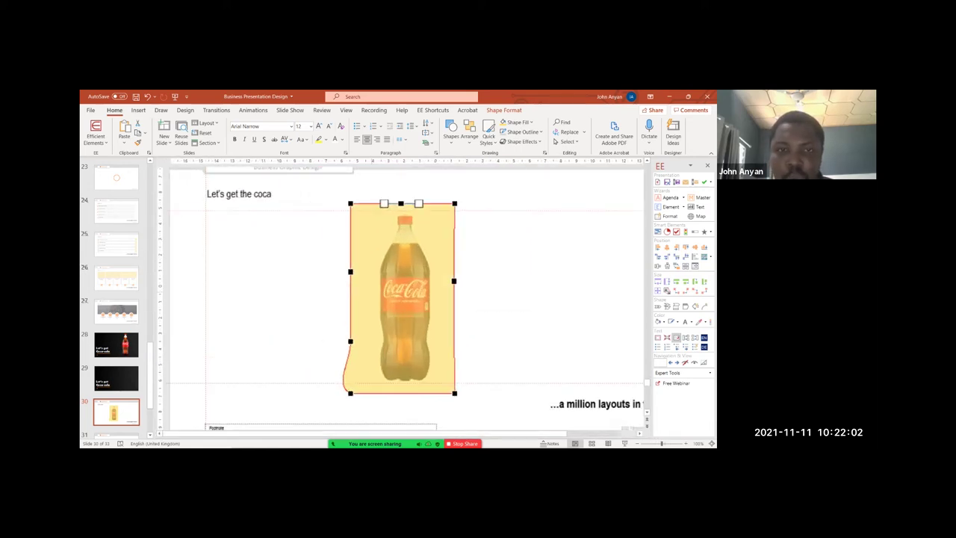
pyautogui.keyDown('ctrl'); pyautogui.scroll(3, 403, 299); pyautogui.keyUp('ctrl')
pyautogui.keyDown('ctrl'); pyautogui.scroll(-2, 404, 299); pyautogui.keyUp('ctrl')
pyautogui.keyDown('ctrl'); pyautogui.scroll(4, 403, 299); pyautogui.keyUp('ctrl')
pyautogui.keyDown('ctrl'); pyautogui.scroll(-3, 404, 299); pyautogui.keyUp('ctrl')
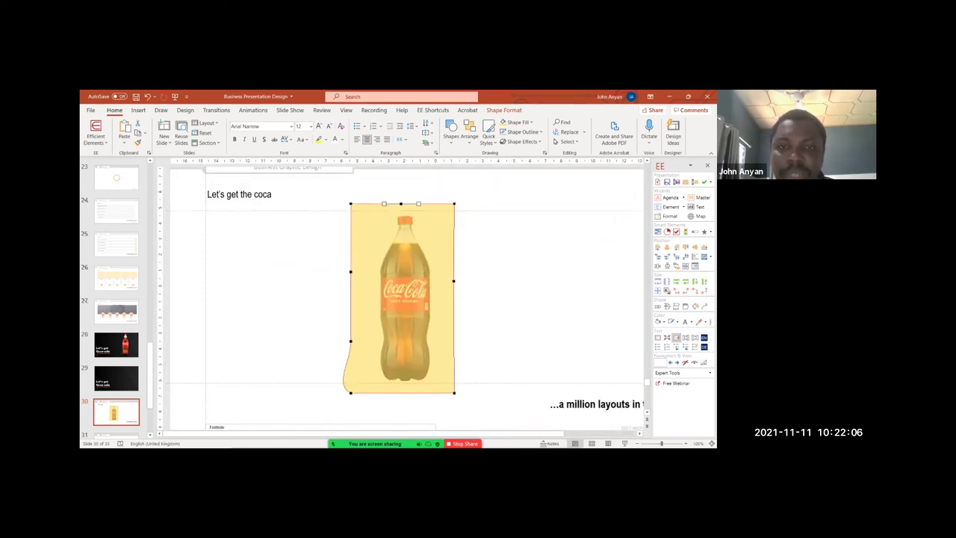
pyautogui.keyDown('ctrl'); pyautogui.scroll(2, 403, 299); pyautogui.keyUp('ctrl')
pyautogui.keyDown('ctrl'); pyautogui.scroll(3, 403, 298); pyautogui.keyUp('ctrl')
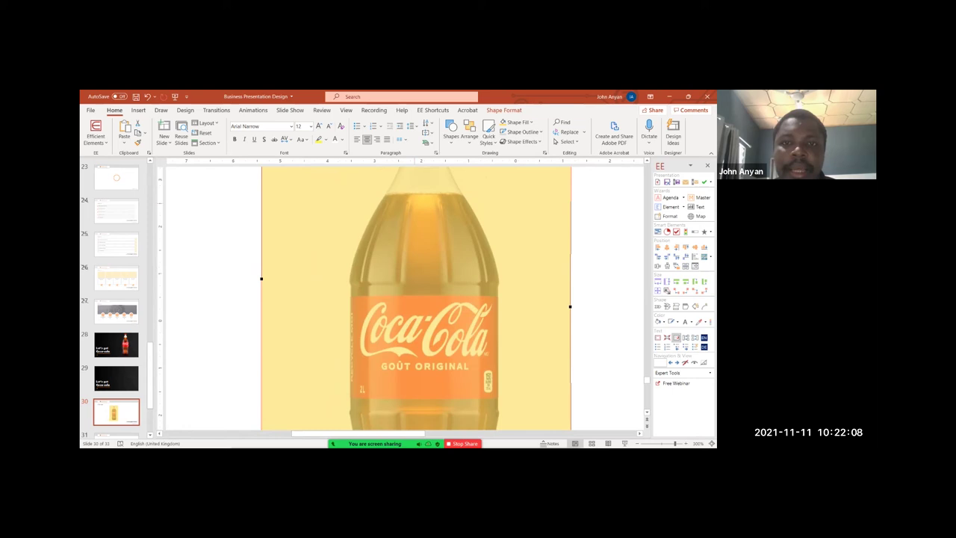
pyautogui.scroll(3, 416, 299)
pyautogui.moveTo(412, 194); pyautogui.dragTo(403, 234)
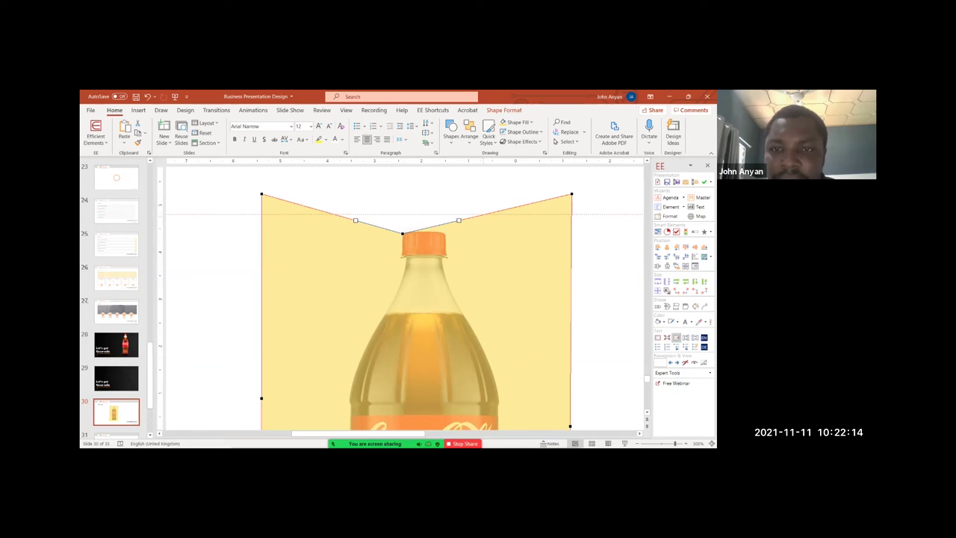
pyautogui.click(476, 217)
pyautogui.moveTo(475, 217); pyautogui.dragTo(446, 234)
# - Curve the yellow shape's short edge between the two cap points to follow the rounded top of the bottle cap
pyautogui.keyDown('ctrl'); pyautogui.scroll(10, 487, 221); pyautogui.keyUp('ctrl')
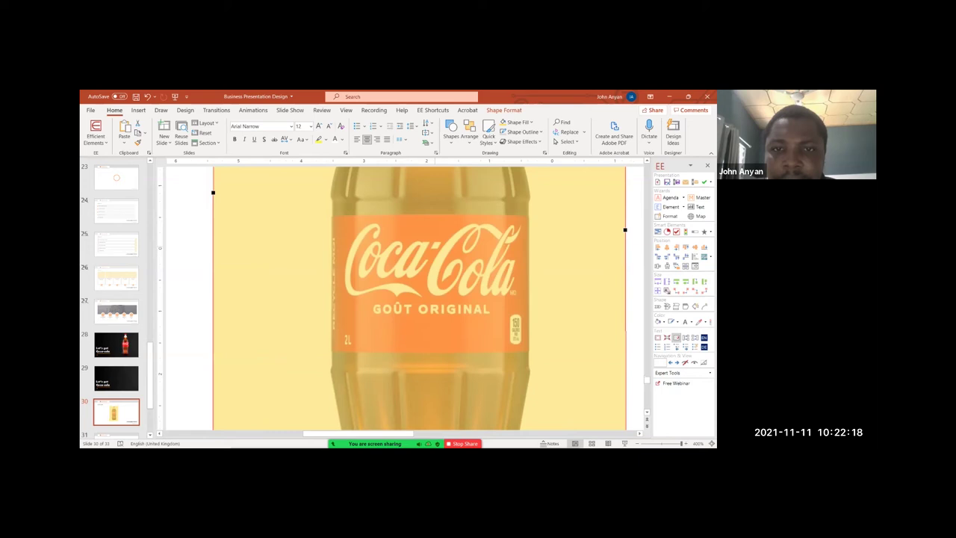
pyautogui.scroll(5, 487, 220)
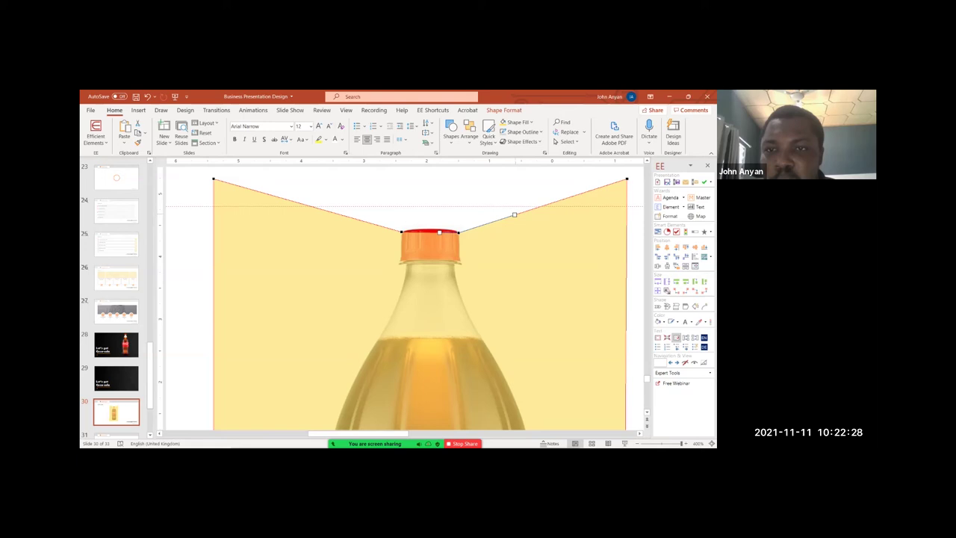
pyautogui.moveTo(439, 232)
pyautogui.mouseDown()
pyautogui.moveTo(469, 196)
pyautogui.moveTo(424, 222)
pyautogui.moveTo(455, 203)
pyautogui.moveTo(402, 220)
pyautogui.moveTo(469, 208)
pyautogui.moveTo(444, 223)
pyautogui.mouseUp()
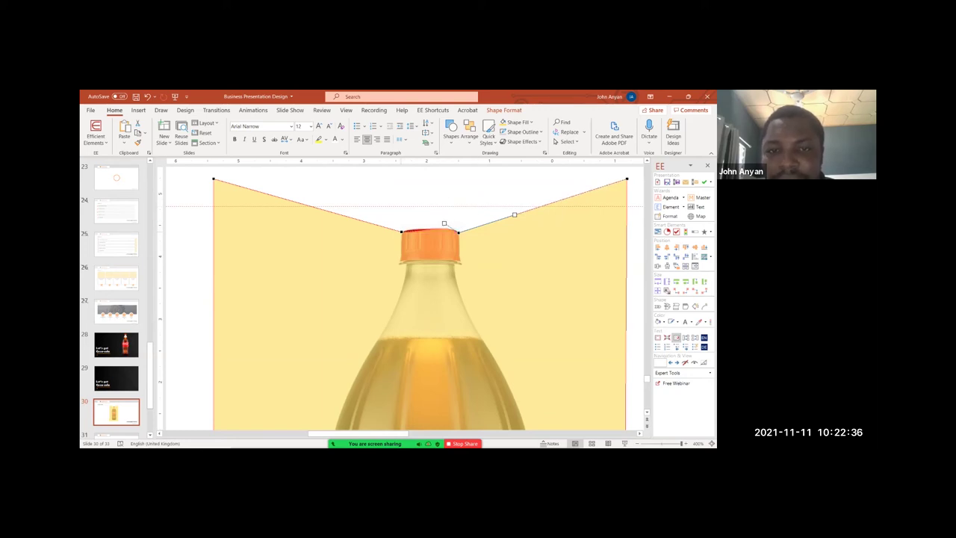
pyautogui.click(402, 231)
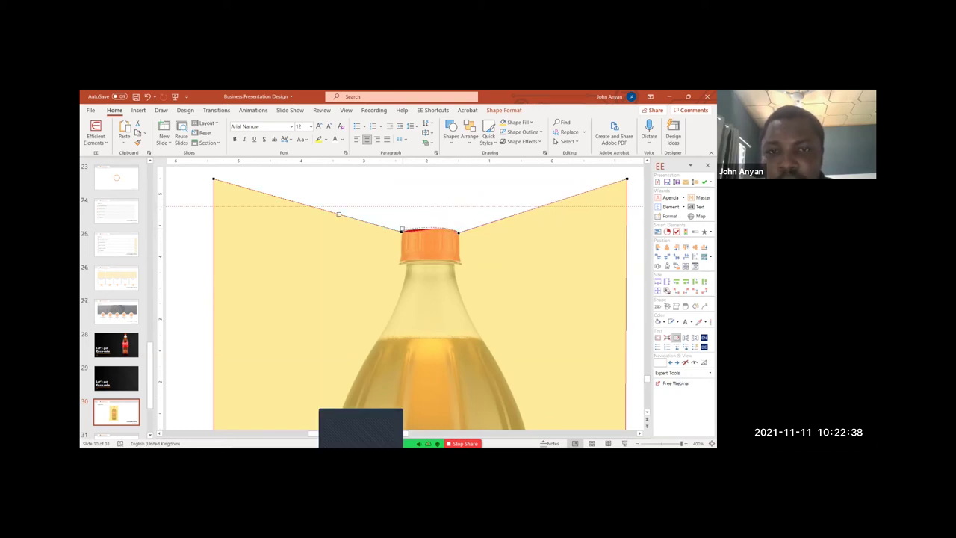
pyautogui.click(446, 225)
pyautogui.moveTo(446, 225); pyautogui.dragTo(447, 225)
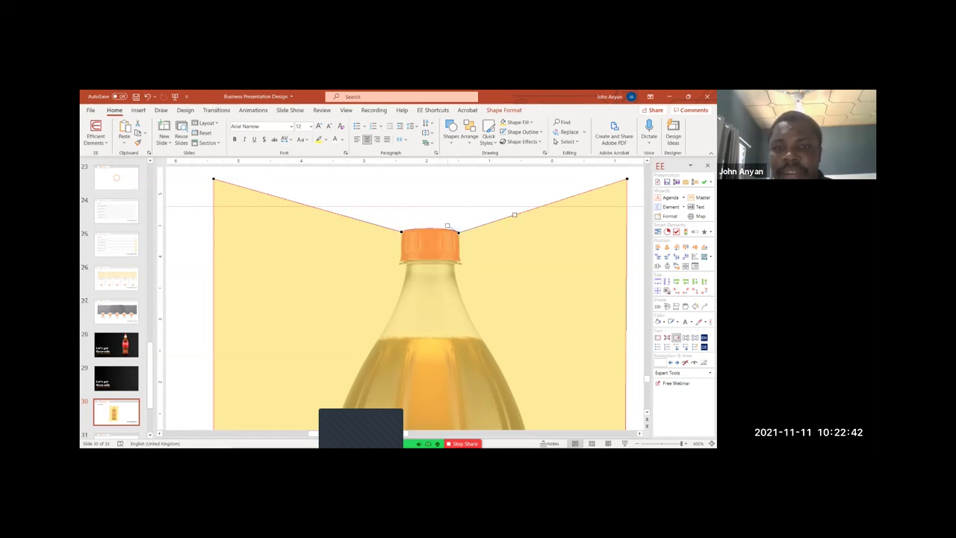
pyautogui.click(402, 231)
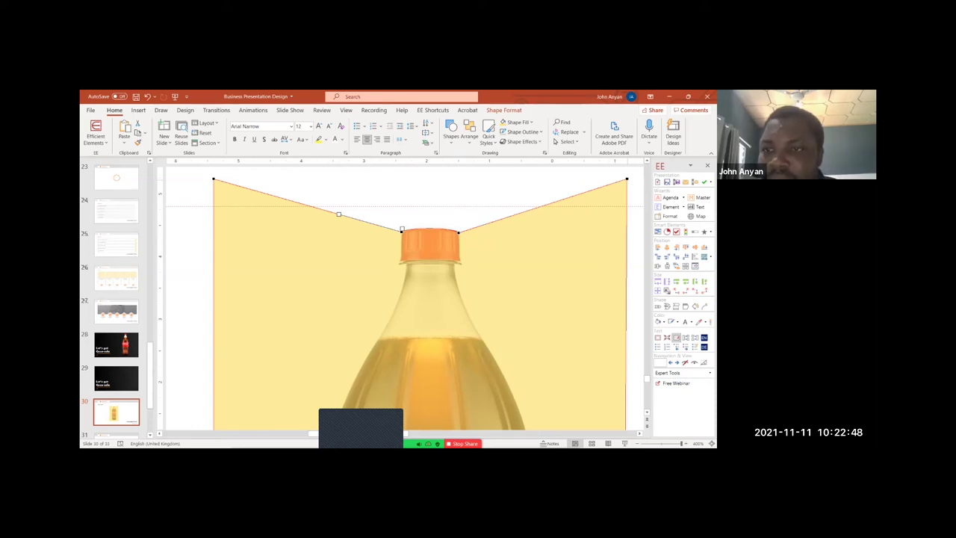
# - Move the yellow shape's upper-right corner point to the cap's lower-right corner and shorten its downward curve handle
pyautogui.moveTo(627, 178); pyautogui.dragTo(463, 249)
pyautogui.moveTo(463, 359); pyautogui.dragTo(463, 288)
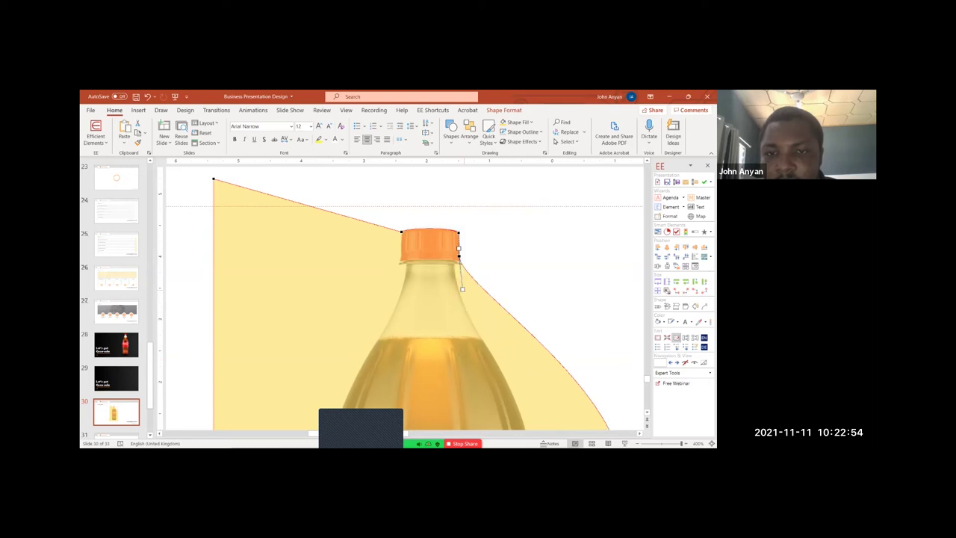
# - Add a point at the right side of the neck just below the cap and bend the edge inward along the neck
pyautogui.keyDown('ctrl'); pyautogui.scroll(-2, 462, 288); pyautogui.keyUp('ctrl')
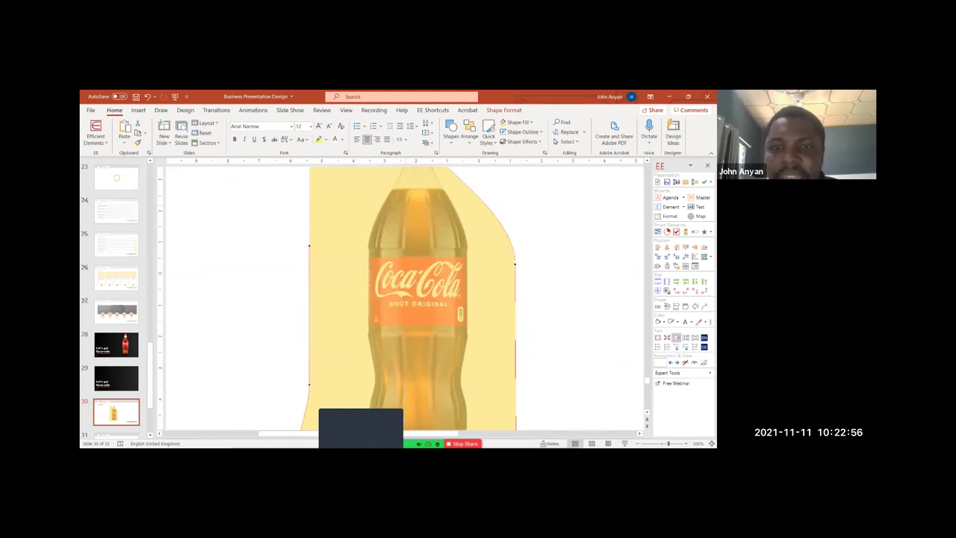
pyautogui.scroll(3, 462, 288)
pyautogui.keyDown('ctrl'); pyautogui.scroll(2, 434, 299); pyautogui.keyUp('ctrl')
pyautogui.scroll(3, 433, 298)
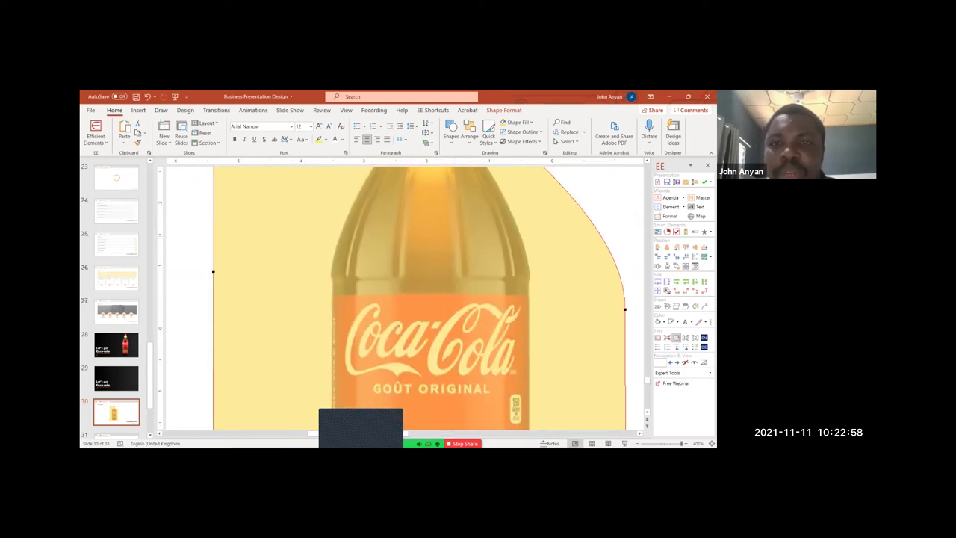
pyautogui.moveTo(462, 249); pyautogui.dragTo(492, 266)
pyautogui.moveTo(437, 189); pyautogui.dragTo(456, 223)
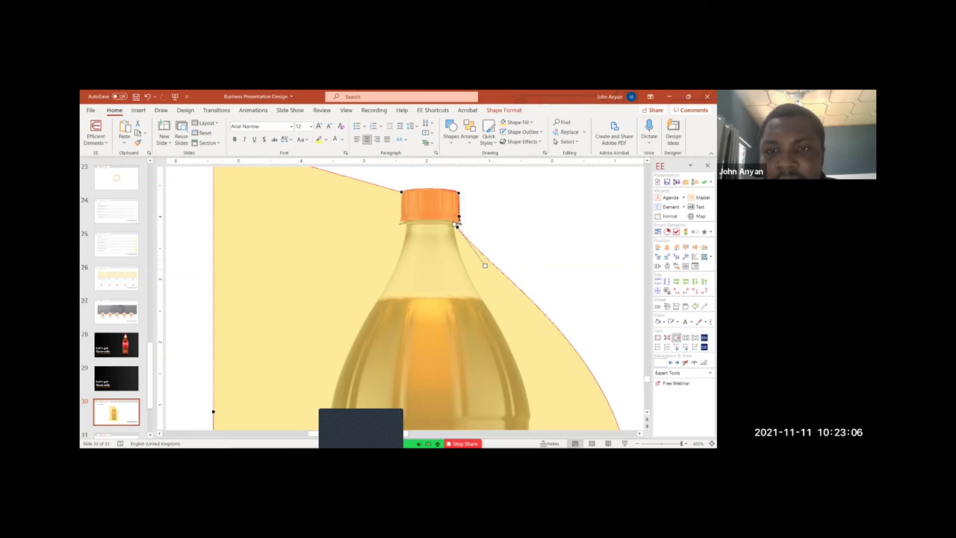
pyautogui.moveTo(484, 265); pyautogui.dragTo(450, 329)
pyautogui.moveTo(454, 224); pyautogui.dragTo(459, 220)
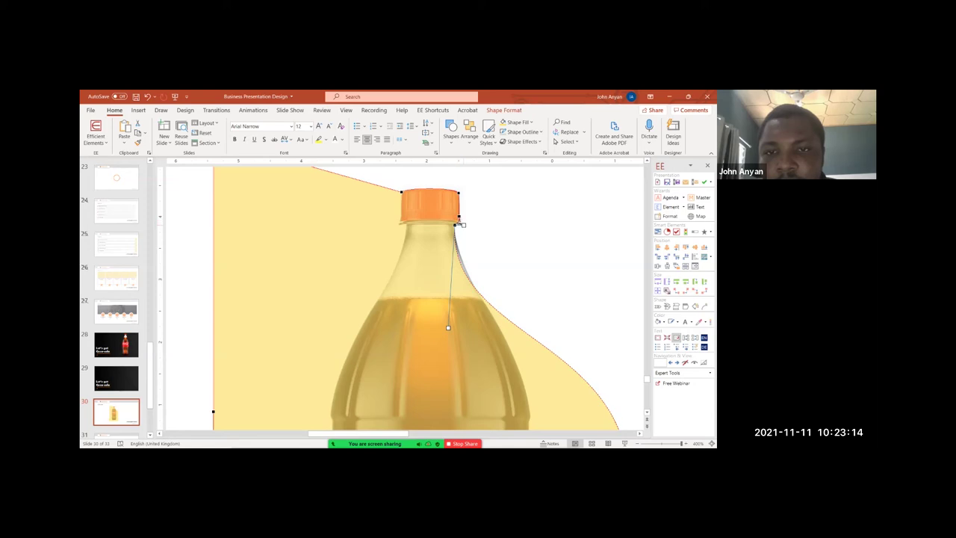
pyautogui.moveTo(448, 328)
pyautogui.mouseDown()
pyautogui.moveTo(452, 307)
pyautogui.moveTo(452, 321)
pyautogui.mouseUp()
# - Move the upper right-edge point onto the bottle's right shoulder above the label and curve the edge above it along the bottle
pyautogui.scroll(-5, 463, 224)
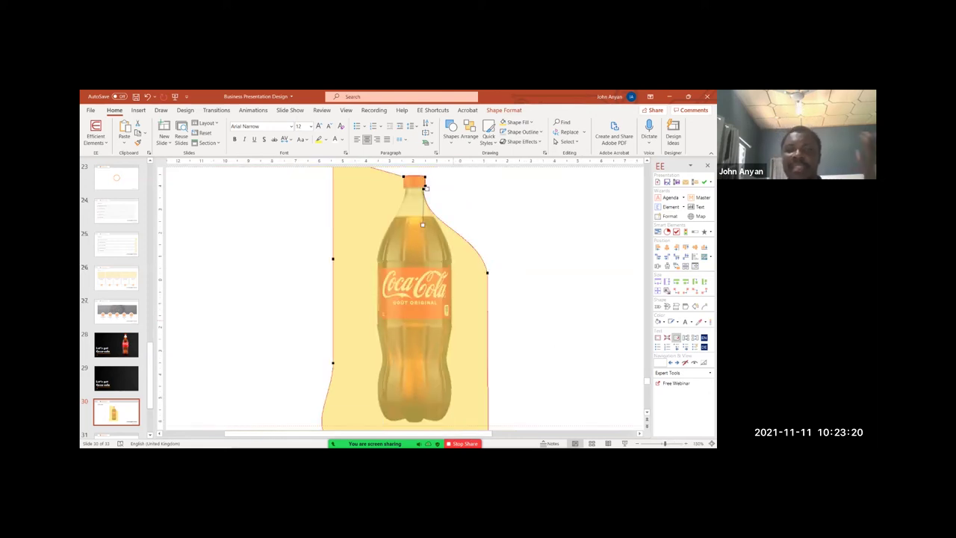
pyautogui.moveTo(487, 272); pyautogui.dragTo(452, 263)
pyautogui.moveTo(440, 220)
pyautogui.mouseDown()
pyautogui.moveTo(455, 224)
pyautogui.moveTo(446, 211)
pyautogui.mouseUp()
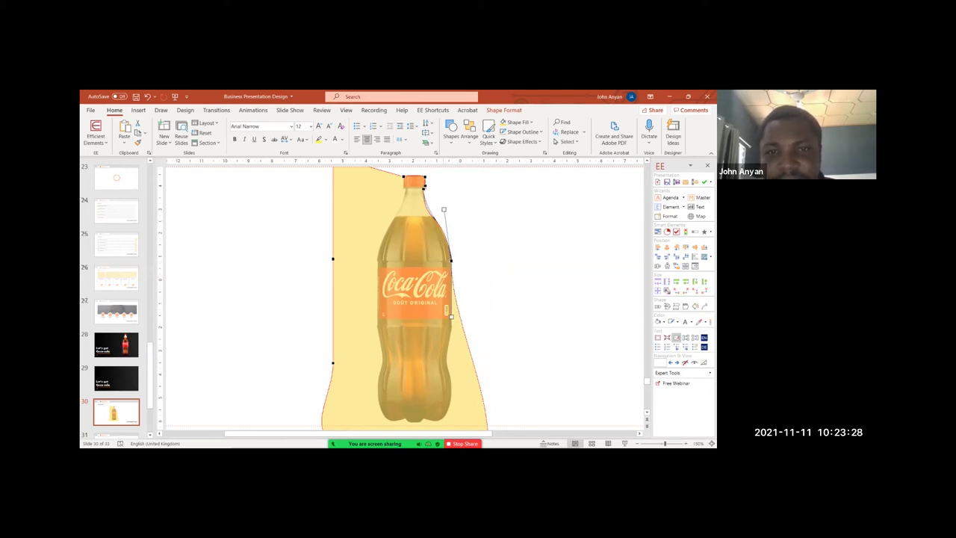
# - Refine the curve handles of the right neck and right shoulder points so the edge follows the bottle's contour
pyautogui.scroll(3, 404, 299)
pyautogui.scroll(3, 403, 299)
pyautogui.click(445, 208)
pyautogui.moveTo(441, 280); pyautogui.dragTo(437, 246)
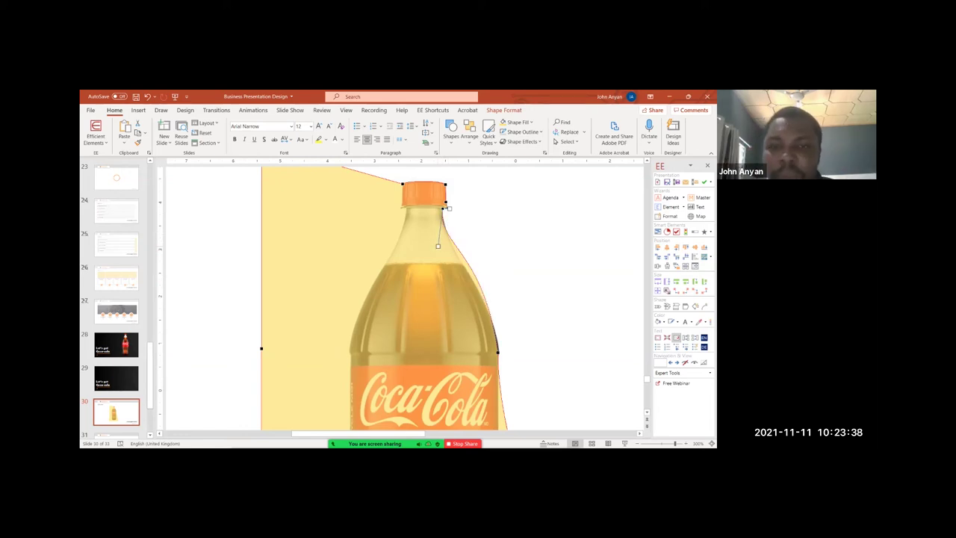
pyautogui.moveTo(438, 246)
pyautogui.mouseDown()
pyautogui.moveTo(478, 276)
pyautogui.moveTo(486, 205)
pyautogui.moveTo(474, 250)
pyautogui.moveTo(499, 244)
pyautogui.moveTo(437, 261)
pyautogui.moveTo(479, 226)
pyautogui.moveTo(485, 254)
pyautogui.moveTo(475, 273)
pyautogui.moveTo(464, 244)
pyautogui.moveTo(441, 248)
pyautogui.mouseUp()
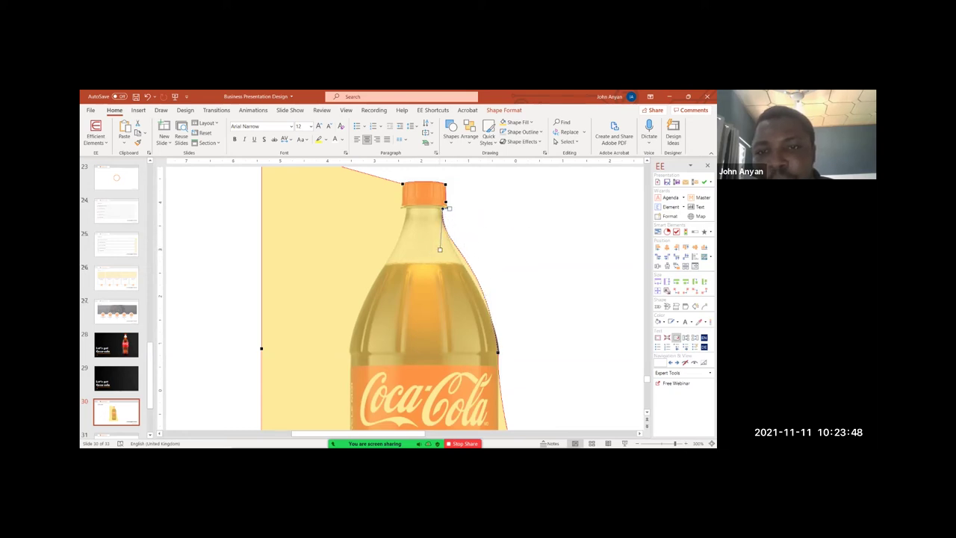
pyautogui.moveTo(440, 248); pyautogui.dragTo(481, 266)
pyautogui.scroll(2, 481, 266)
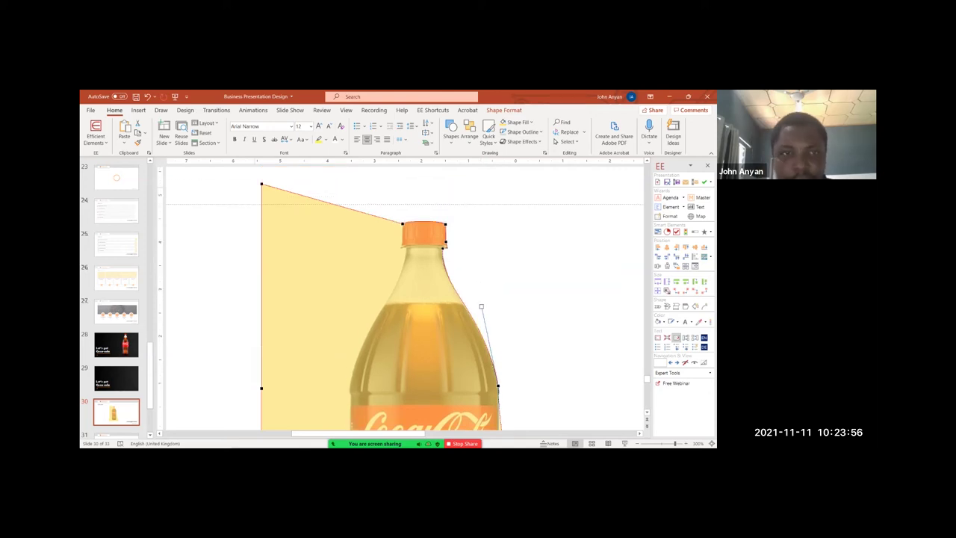
# - Move the yellow shape's upper-left corner point to the cap's lower-left corner
pyautogui.moveTo(261, 183); pyautogui.dragTo(404, 247)
pyautogui.scroll(1, 404, 248)
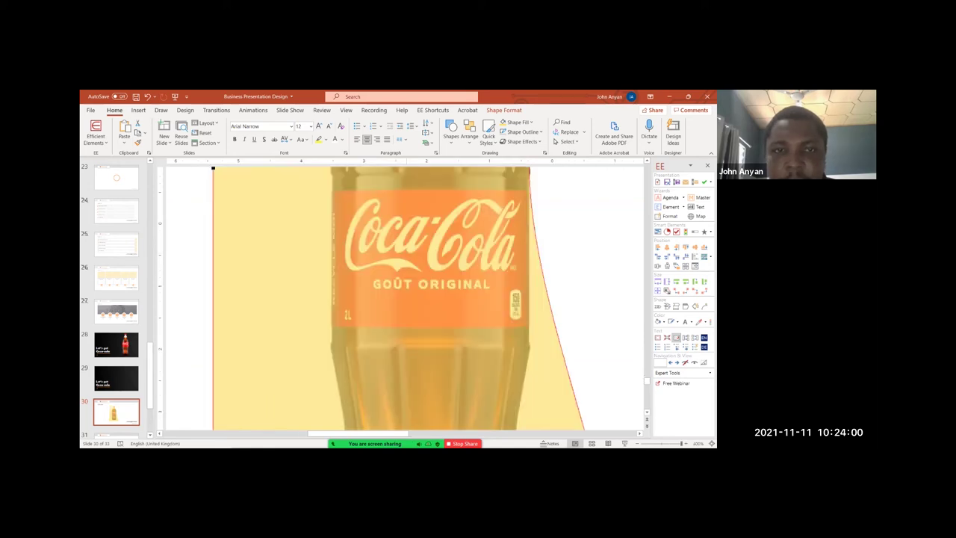
pyautogui.scroll(1, 404, 247)
pyautogui.scroll(4, 403, 299)
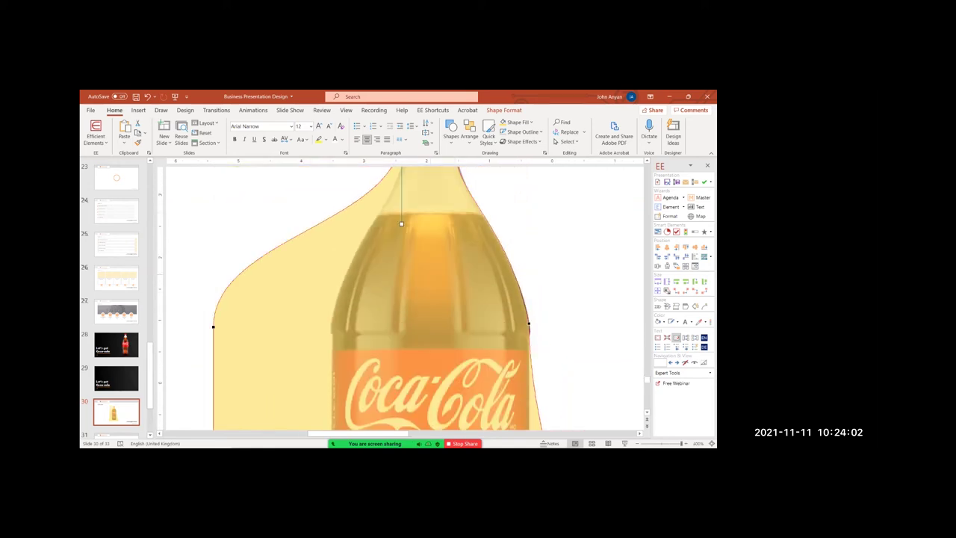
pyautogui.scroll(-5, 404, 299)
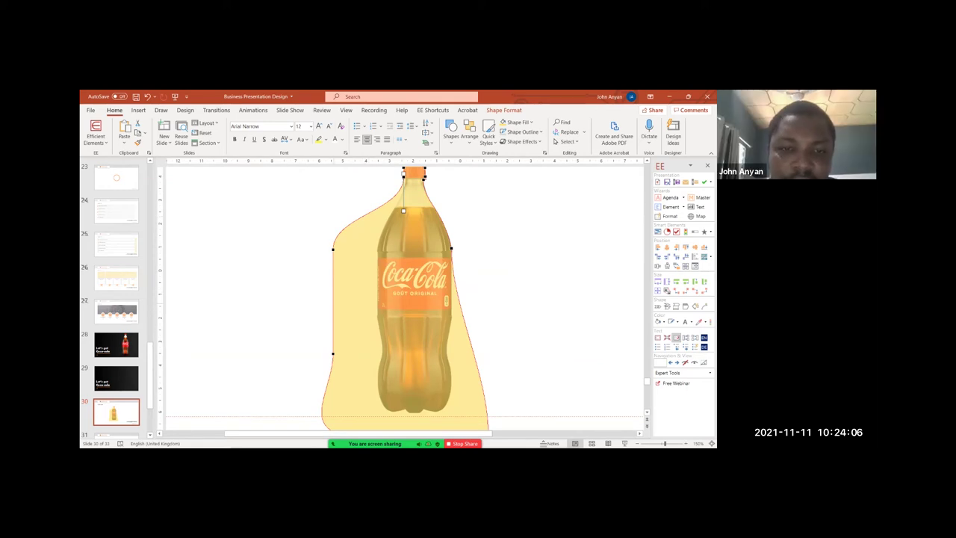
# - Add one point on the left edge beside the label's lower part and one on the right edge beside the lower bottle
pyautogui.click(333, 307)
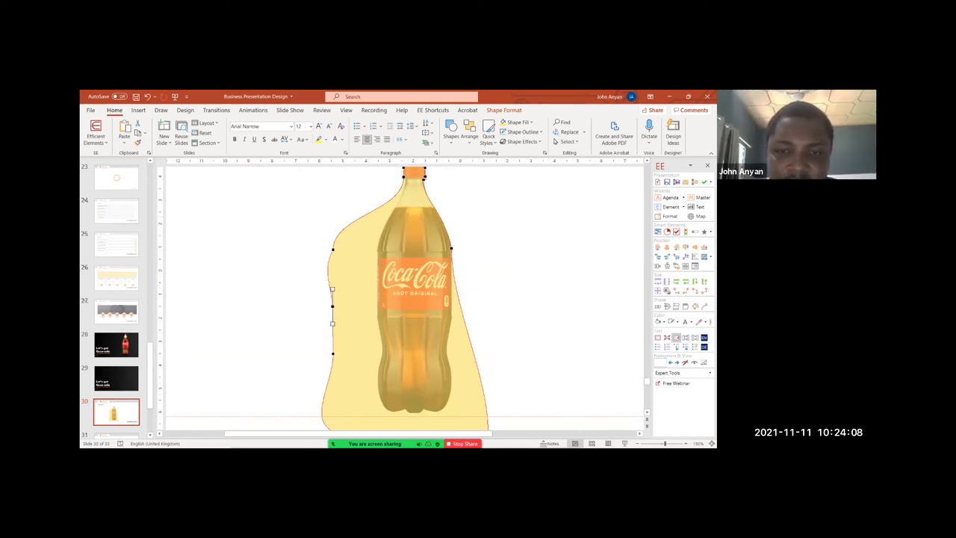
pyautogui.click(470, 342)
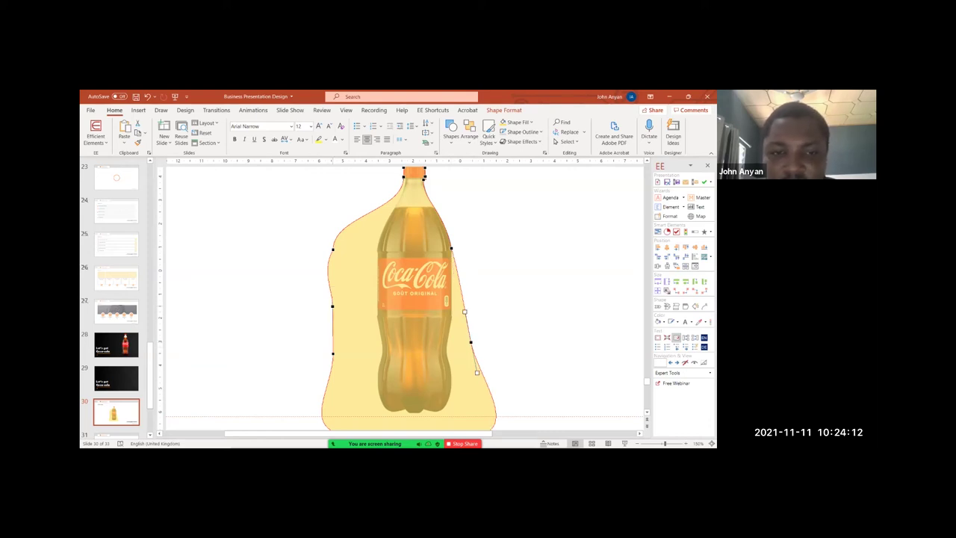
pyautogui.keyDown('ctrl'); pyautogui.click(333, 306); pyautogui.keyUp('ctrl')
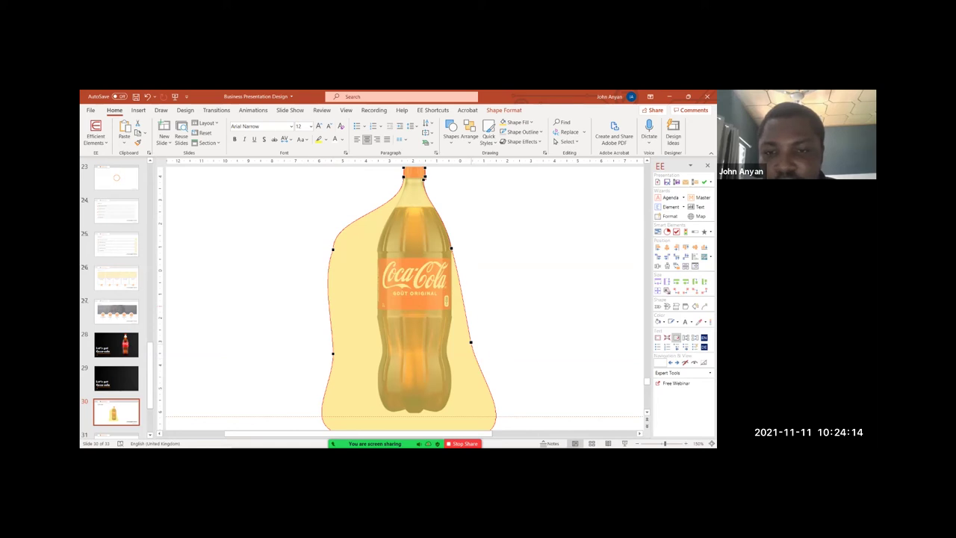
pyautogui.keyDown('ctrl'); pyautogui.click(470, 342); pyautogui.keyUp('ctrl')
pyautogui.moveTo(472, 334); pyautogui.dragTo(479, 335)
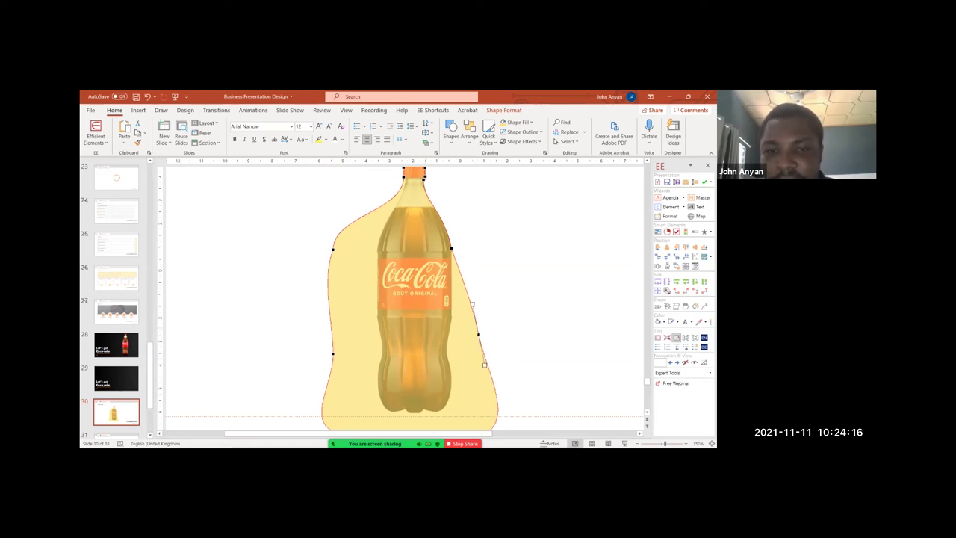
pyautogui.click(330, 302)
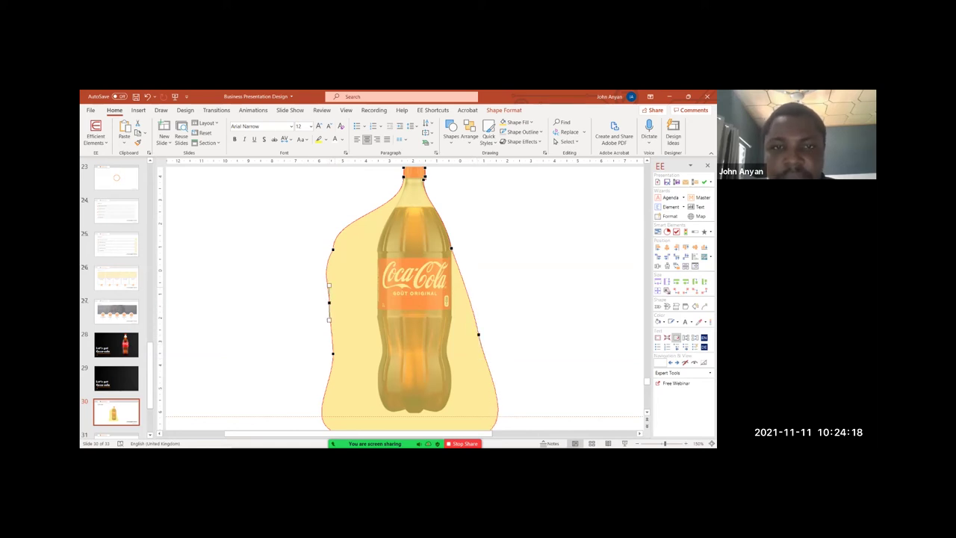
# - Move the upper left-edge point onto the bottle's left shoulder and add a point at the left side of the neck below the cap
pyautogui.moveTo(329, 286); pyautogui.dragTo(377, 217)
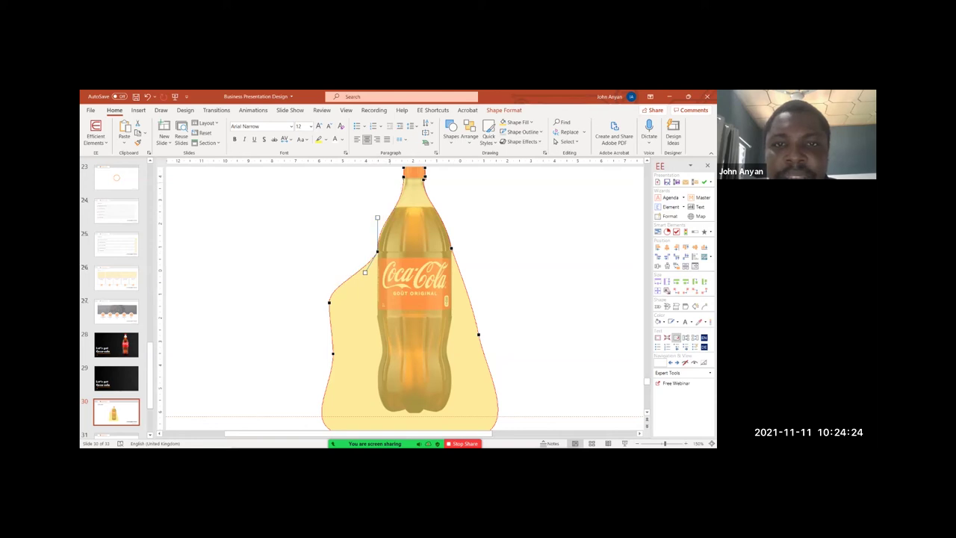
pyautogui.scroll(5, 377, 217)
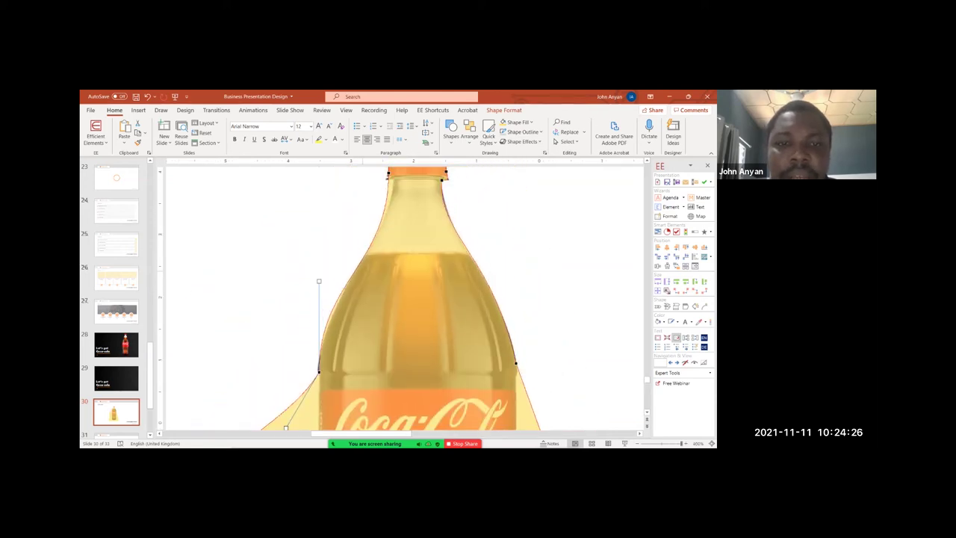
pyautogui.scroll(1, 389, 284)
pyautogui.moveTo(388, 192); pyautogui.dragTo(388, 196)
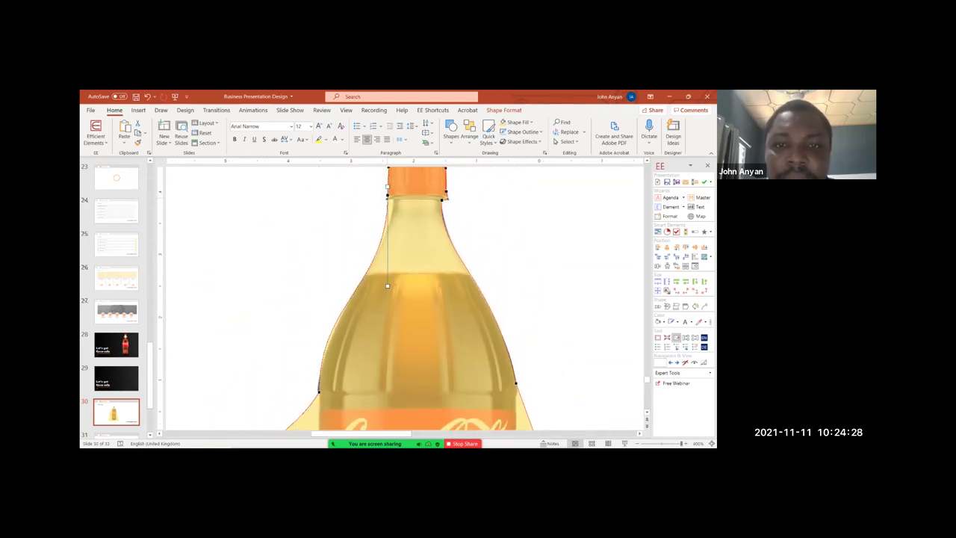
pyautogui.moveTo(388, 199); pyautogui.dragTo(390, 200)
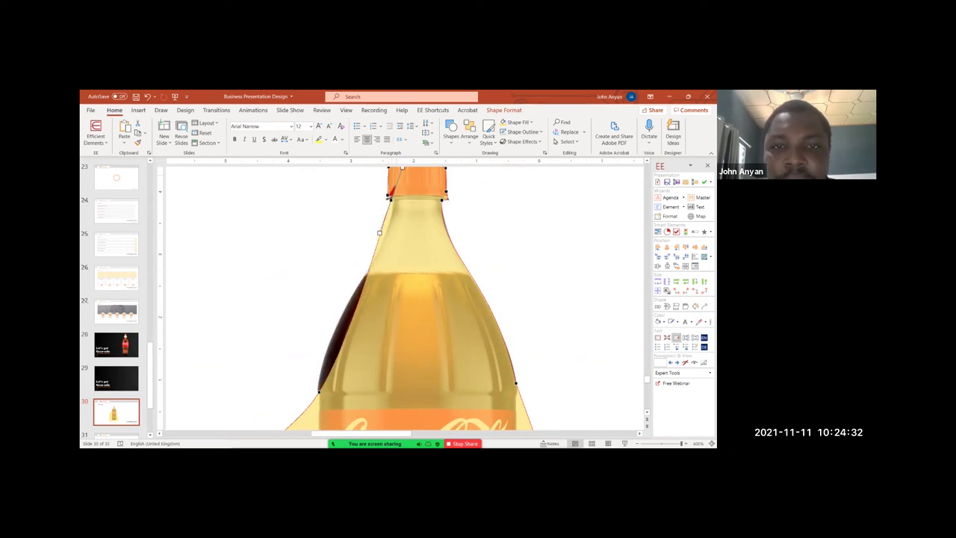
pyautogui.moveTo(402, 168); pyautogui.dragTo(396, 194)
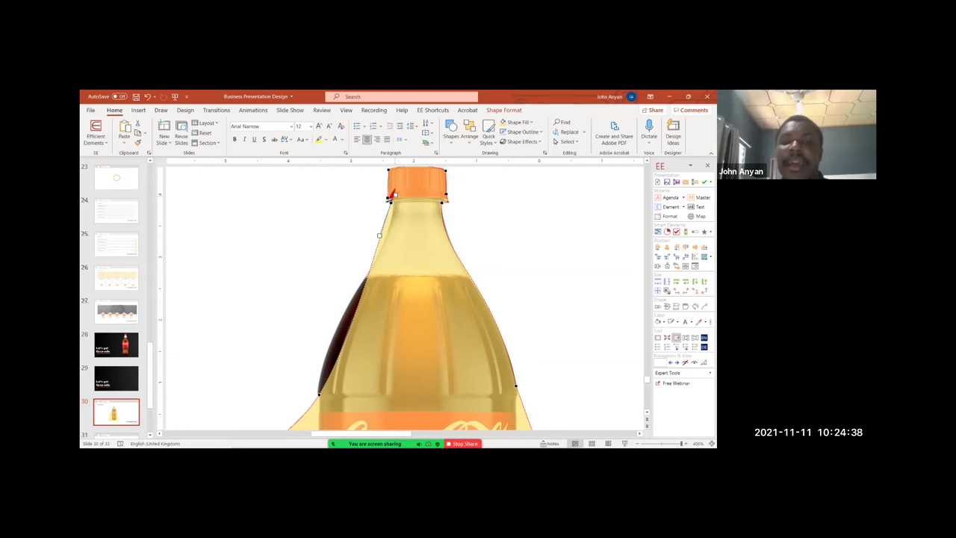
# - Reopen point editing on the yellow shape and adjust the left neck point and its handle to fit the neck below the cap
pyautogui.scroll(-1, 395, 195)
pyautogui.scroll(2, 378, 224)
pyautogui.scroll(2, 405, 298)
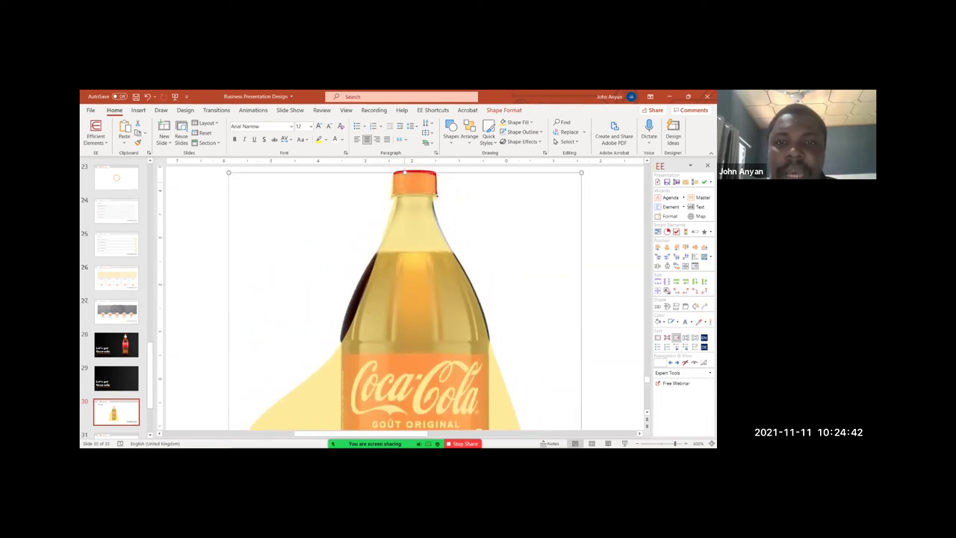
pyautogui.scroll(1, 405, 299)
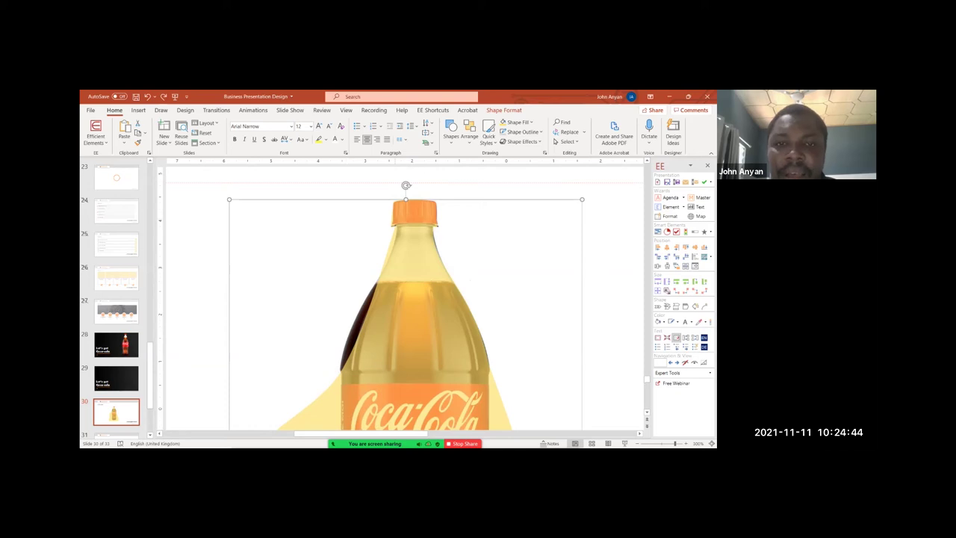
pyautogui.rightClick(395, 214)
pyautogui.click(426, 275)
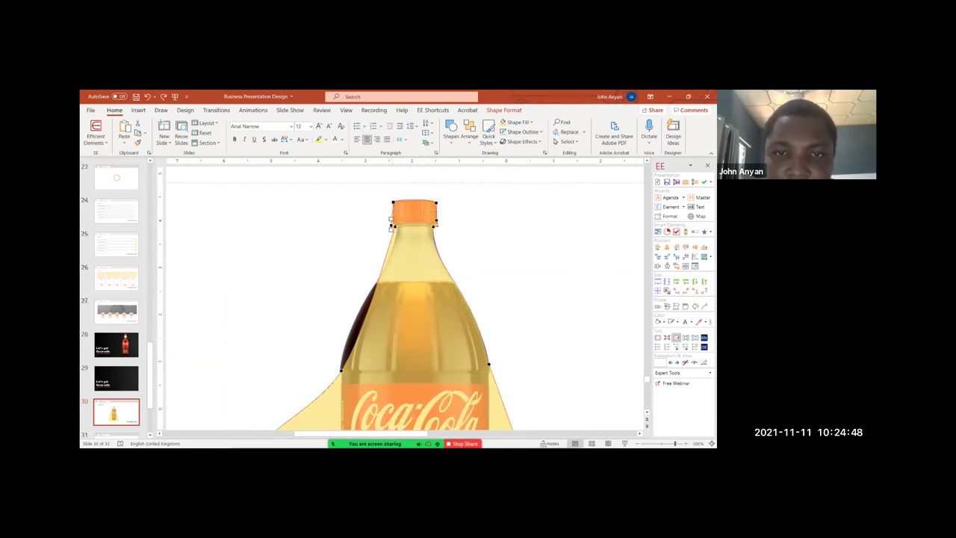
pyautogui.click(391, 226)
pyautogui.moveTo(389, 252); pyautogui.dragTo(390, 255)
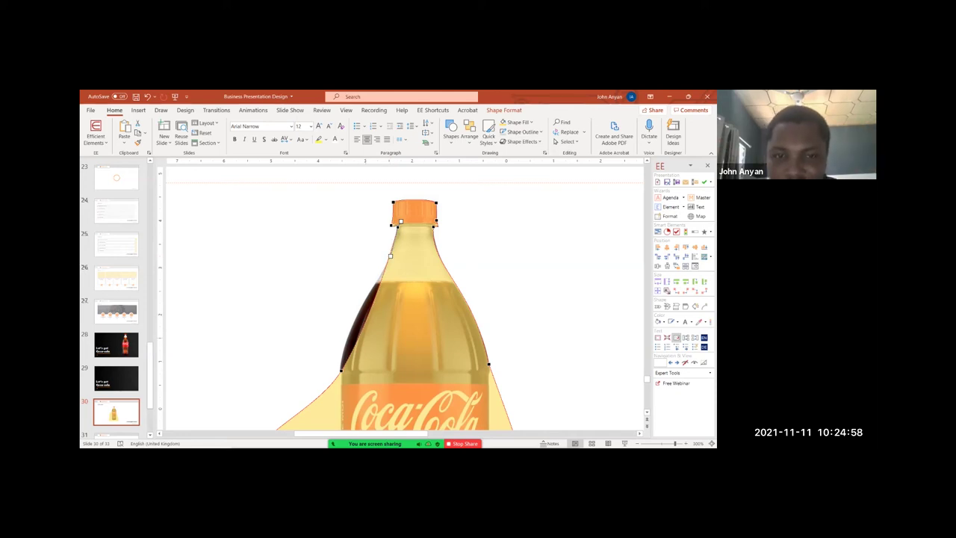
pyautogui.moveTo(390, 255); pyautogui.dragTo(387, 264)
# - Adjust the handles of the left shoulder and left neck points so the edge covers and follows the bottle's left curve
pyautogui.click(342, 371)
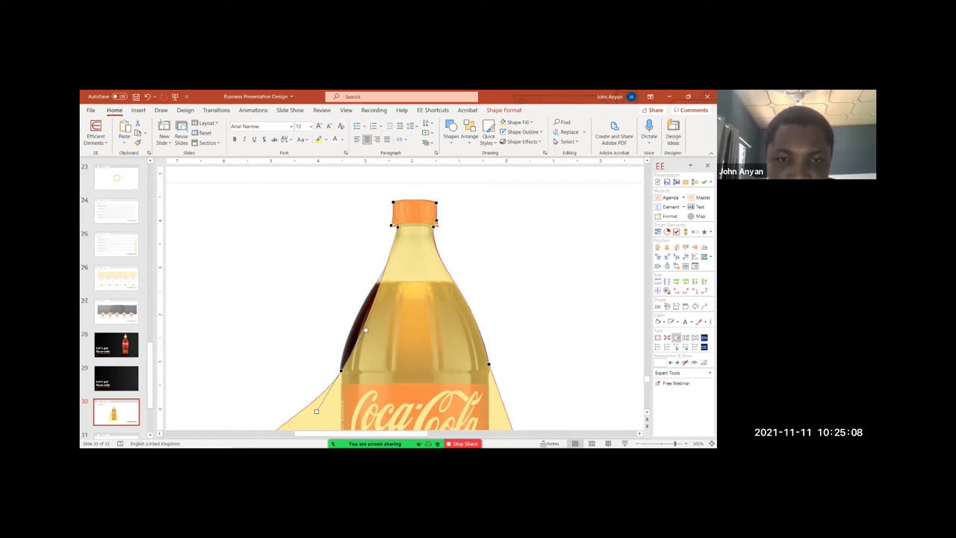
pyautogui.moveTo(366, 329); pyautogui.dragTo(339, 330)
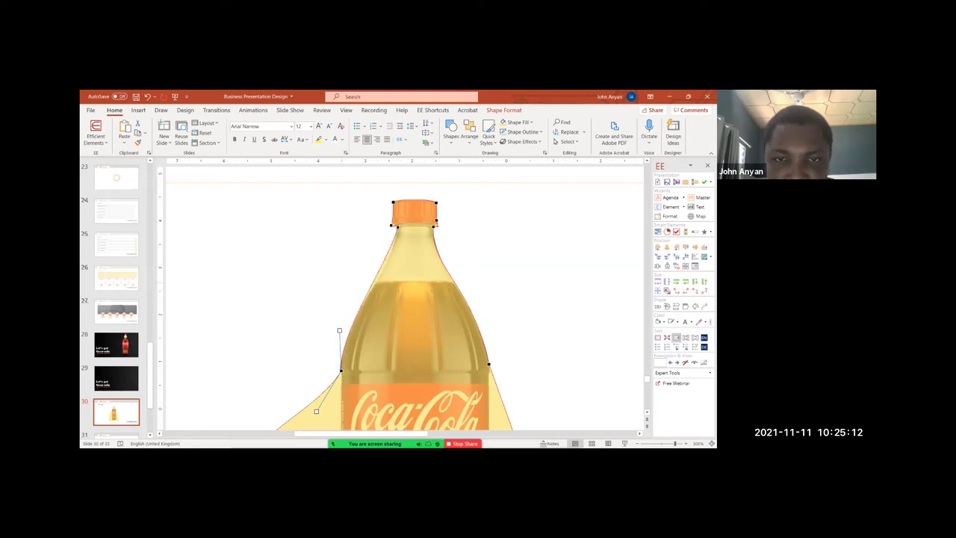
pyautogui.click(398, 227)
pyautogui.moveTo(382, 269); pyautogui.dragTo(397, 262)
pyautogui.click(341, 370)
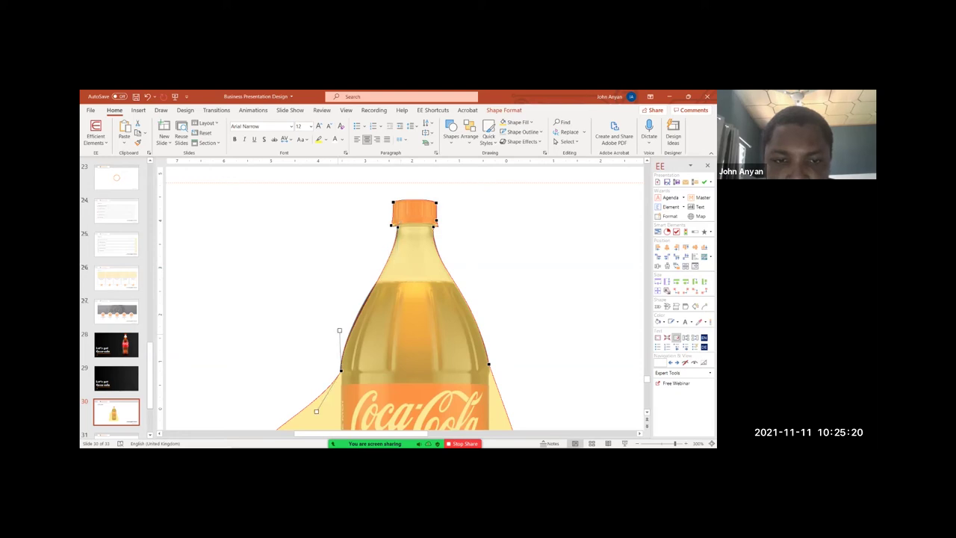
pyautogui.moveTo(339, 330); pyautogui.dragTo(346, 310)
pyautogui.moveTo(341, 371); pyautogui.dragTo(339, 371)
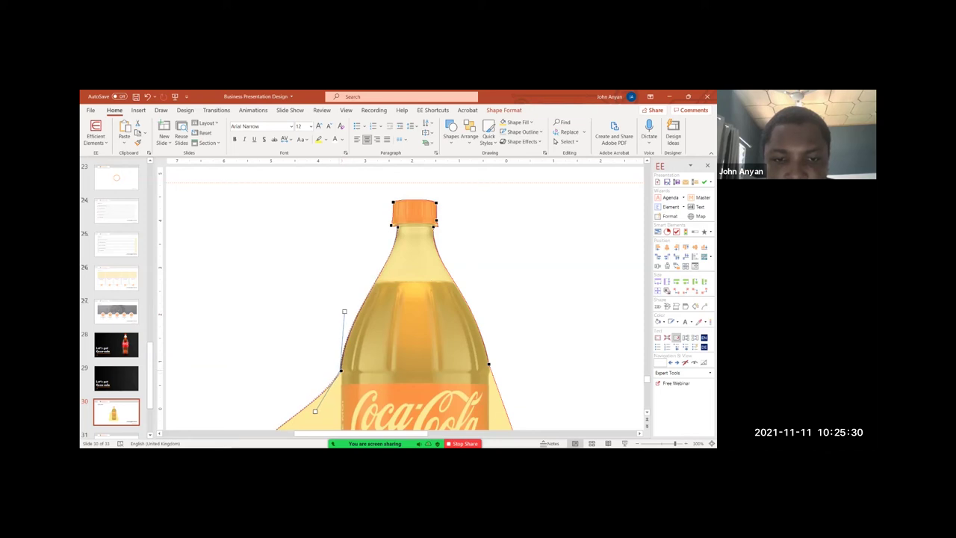
# - Exit point editing, select the yellow shape and preview a dark fill colour on it without applying it
pyautogui.scroll(-4, 403, 298)
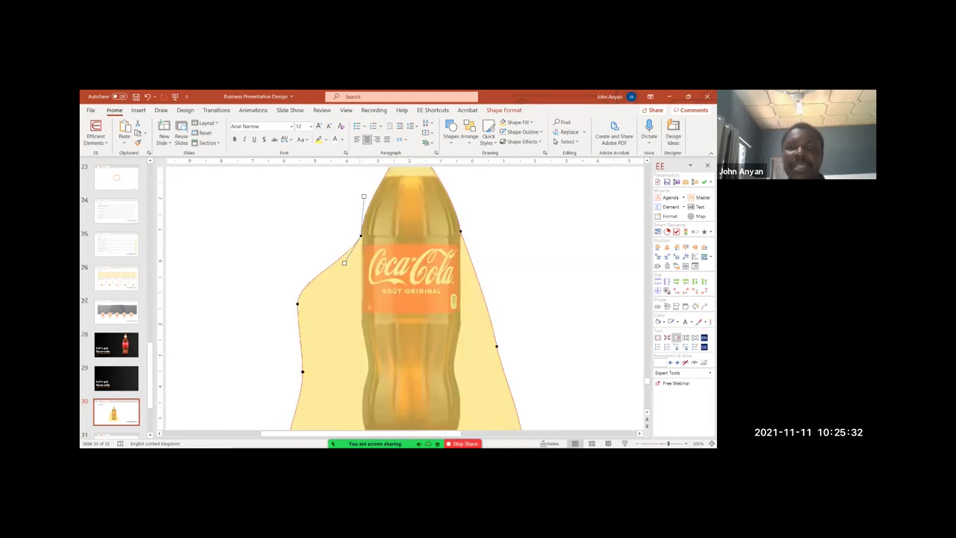
pyautogui.click(474, 284)
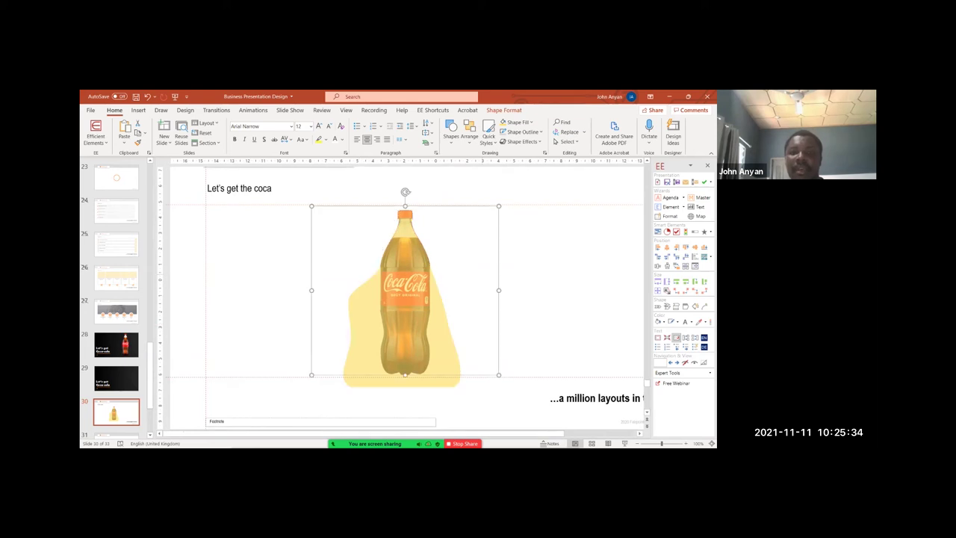
pyautogui.click(426, 321)
pyautogui.click(530, 122)
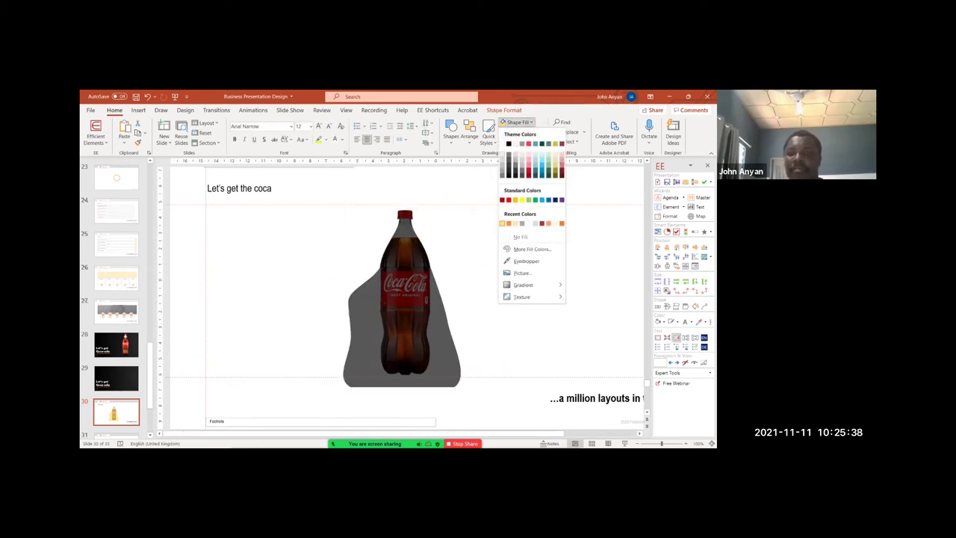
pyautogui.press('Escape')
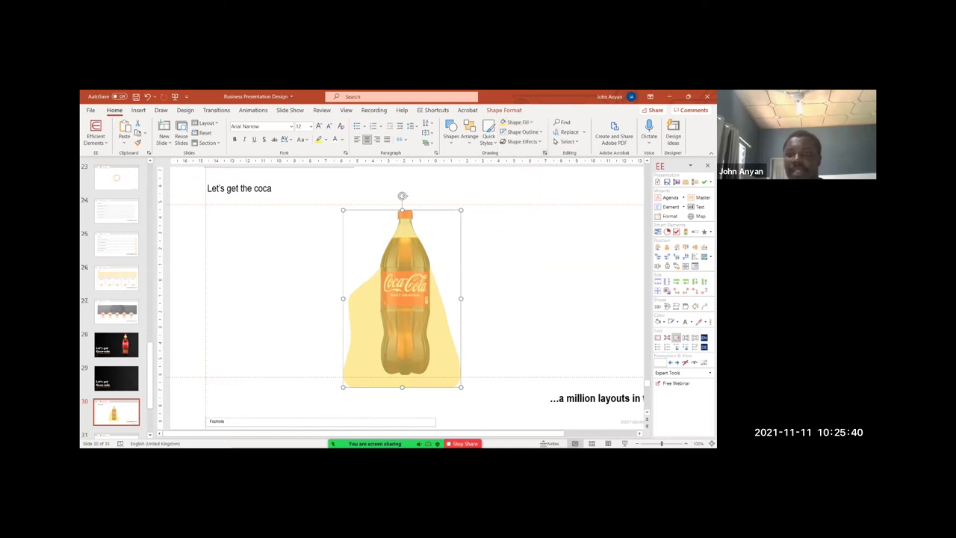
pyautogui.click(545, 153)
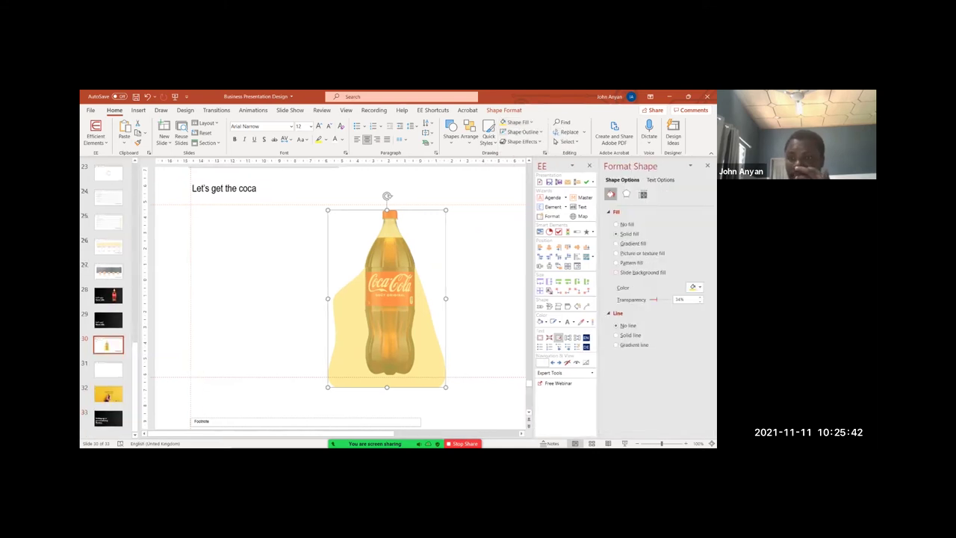
pyautogui.hotkey('ctrl', 'z')
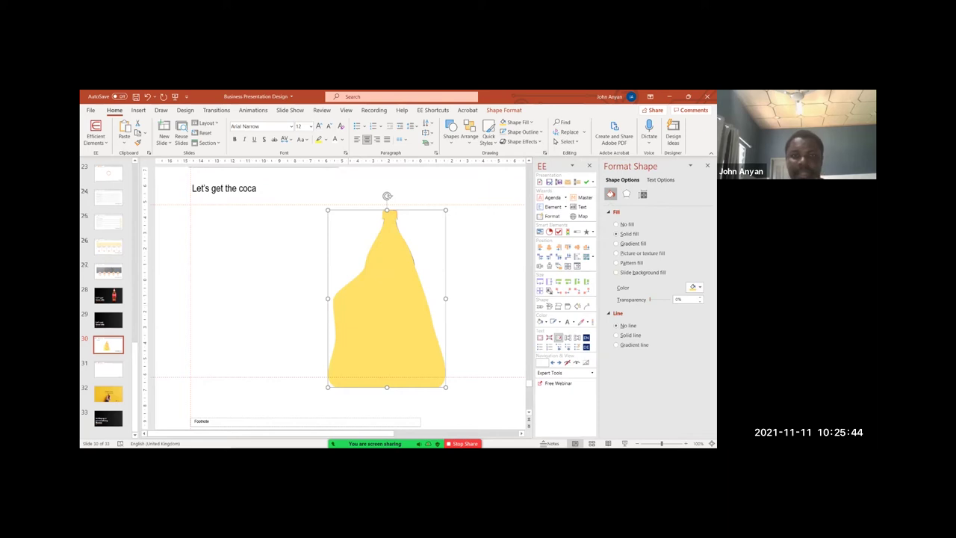
pyautogui.hotkey('ctrl', 'z')
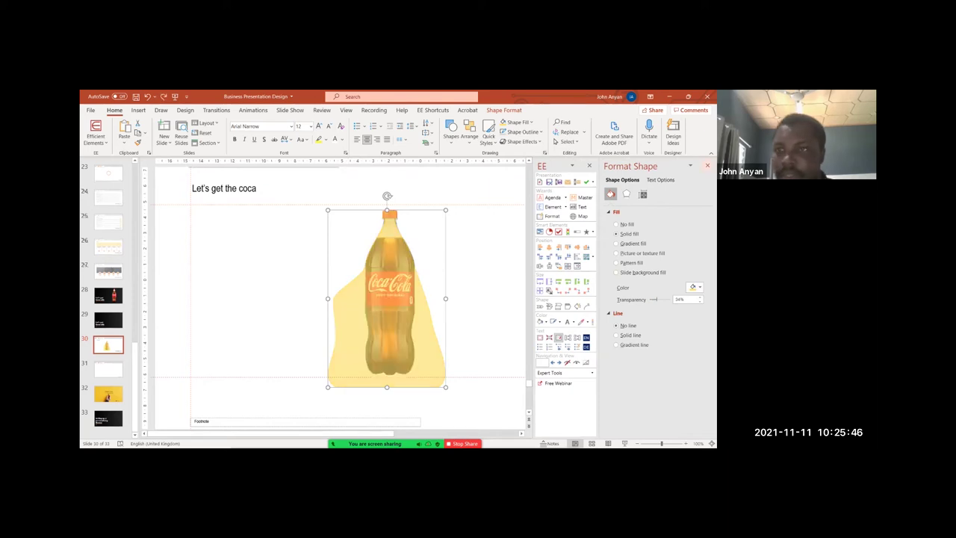
pyautogui.click(707, 166)
# - Reopen point editing, move the left-edge point in beside the label's lower left, and align the left shoulder handle with the label edge
pyautogui.scroll(5, 404, 298)
pyautogui.rightClick(364, 245)
pyautogui.click(388, 314)
pyautogui.moveTo(324, 303); pyautogui.dragTo(372, 321)
pyautogui.click(372, 252)
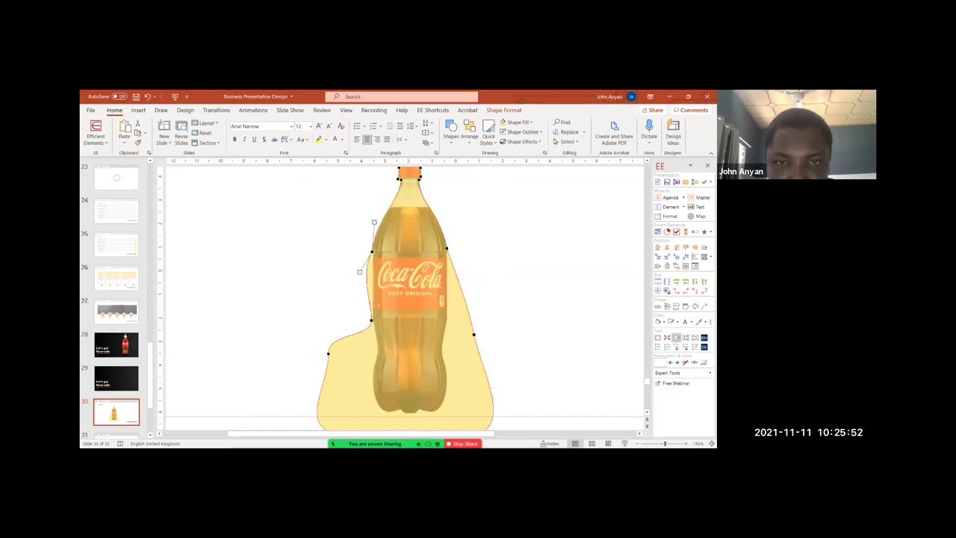
pyautogui.moveTo(361, 272); pyautogui.dragTo(372, 284)
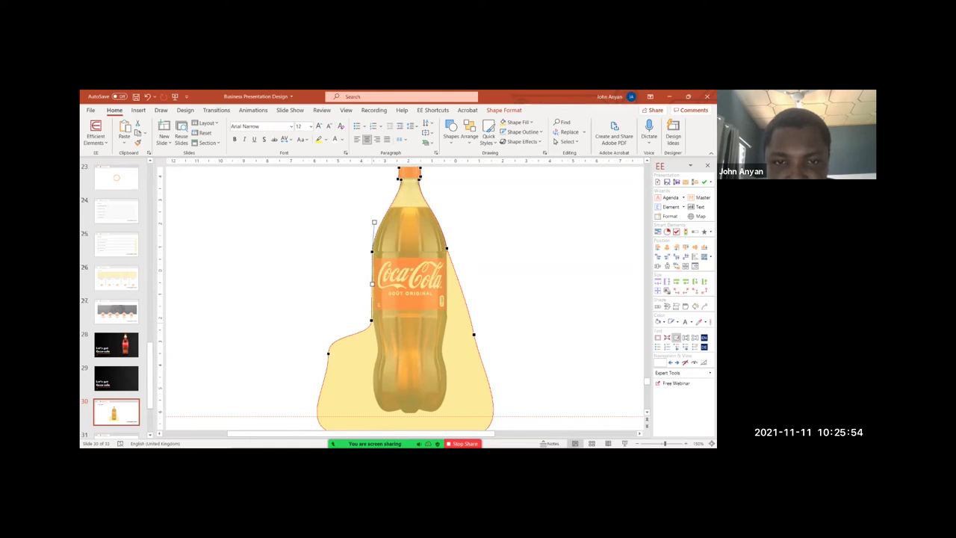
# - Fit the point below the label's left edge and its upper handle tightly against the bottle's side
pyautogui.scroll(5, 404, 298)
pyautogui.moveTo(315, 356); pyautogui.dragTo(320, 340)
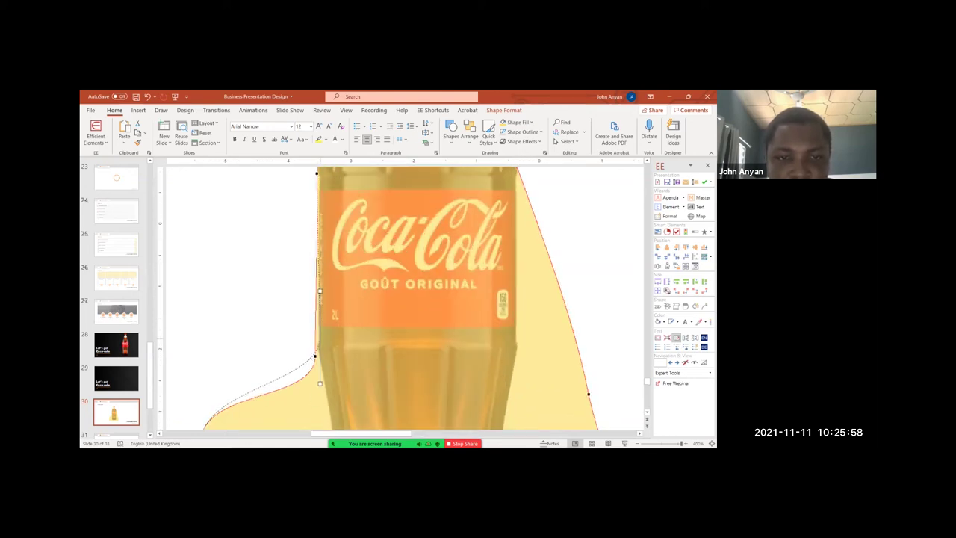
pyautogui.moveTo(320, 293); pyautogui.dragTo(320, 292)
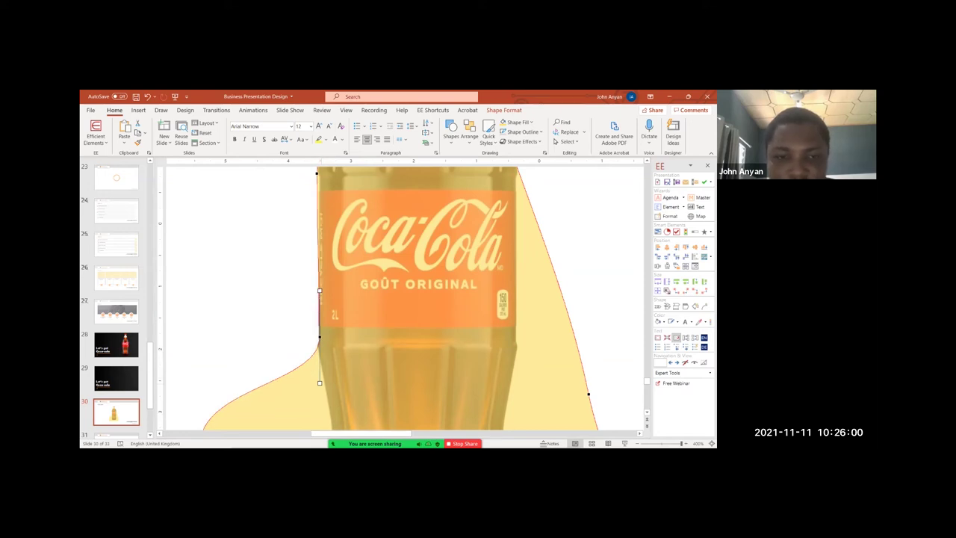
# - Move the remaining left bulge point onto the bottle's left waist and angle its lower handle along the lower body
pyautogui.scroll(-3, 405, 299)
pyautogui.moveTo(302, 371); pyautogui.dragTo(330, 345)
pyautogui.scroll(1, 369, 373)
pyautogui.click(335, 328)
pyautogui.scroll(-3, 403, 299)
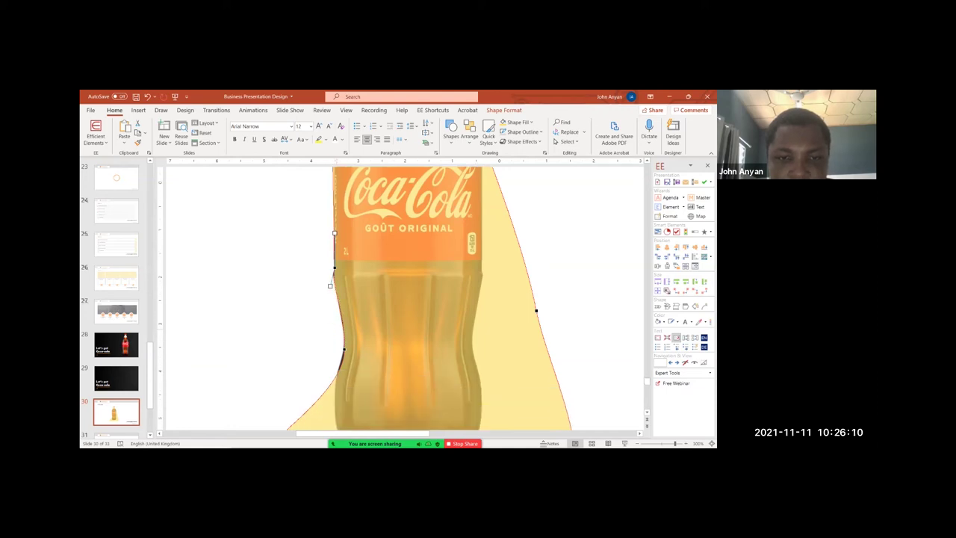
pyautogui.moveTo(344, 369); pyautogui.dragTo(331, 380)
pyautogui.scroll(-4, 331, 380)
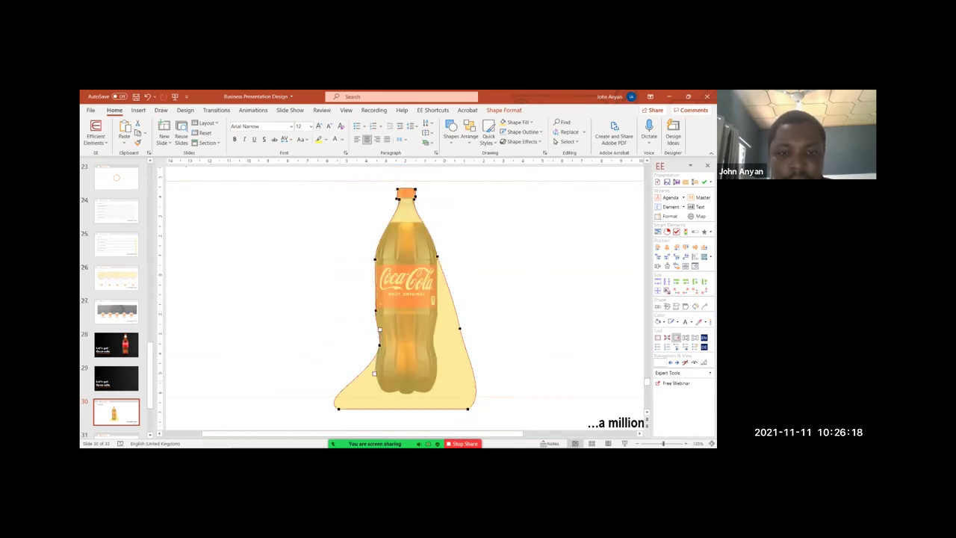
# - Move the shape's bottom-left corner point under the bottle's base and shorten the left waist point's lower handle
pyautogui.moveTo(338, 408); pyautogui.dragTo(388, 394)
pyautogui.scroll(5, 388, 394)
pyautogui.scroll(-4, 404, 299)
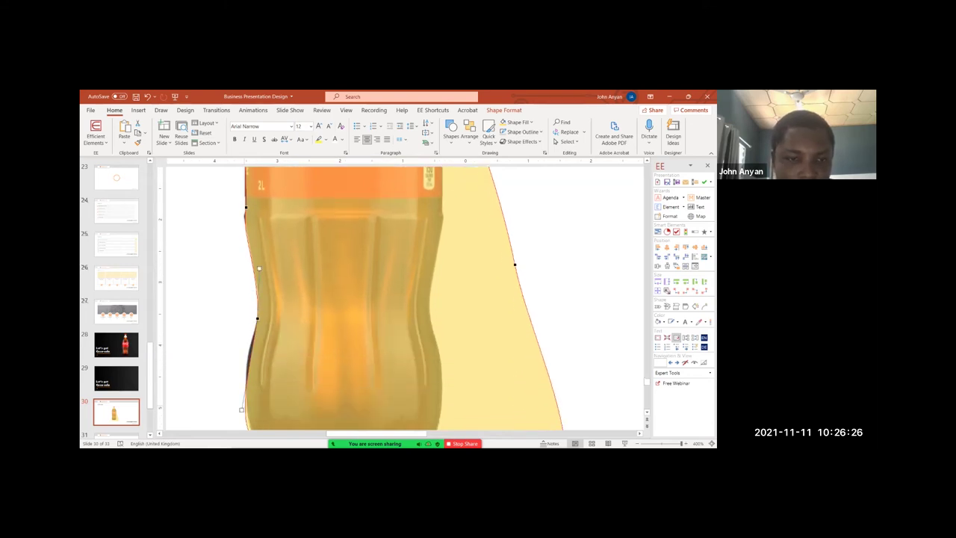
pyautogui.moveTo(242, 409); pyautogui.dragTo(245, 350)
pyautogui.scroll(-3, 404, 298)
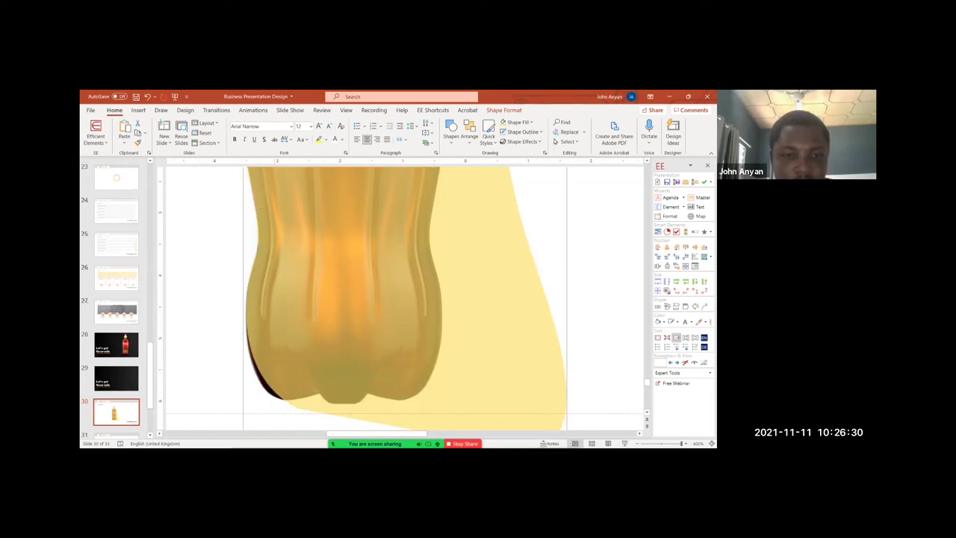
# - Reopen point editing, adjust both handles of the bottom-left point, and add a point on the edge beneath the base
pyautogui.rightClick(294, 188)
pyautogui.click(318, 260)
pyautogui.moveTo(229, 373); pyautogui.dragTo(225, 390)
pyautogui.scroll(-2, 224, 390)
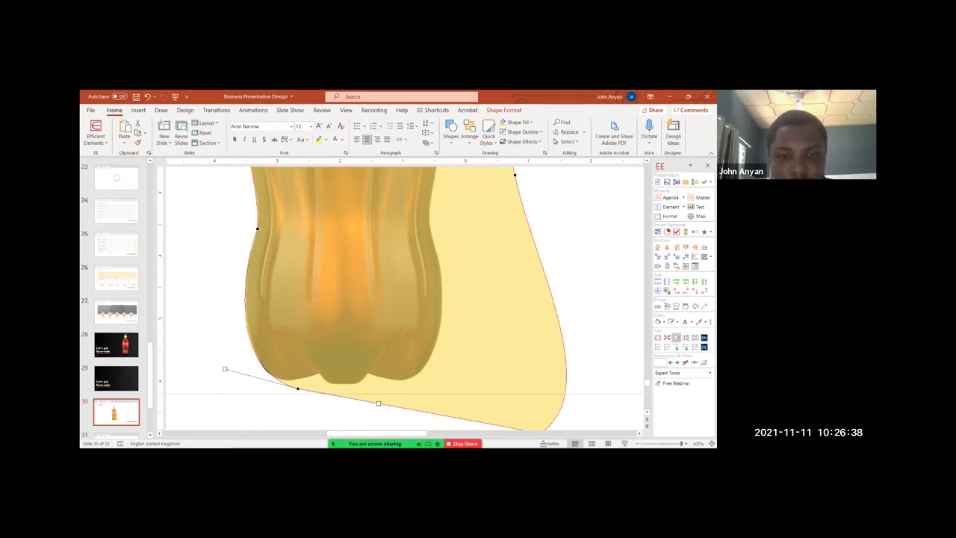
pyautogui.moveTo(378, 404); pyautogui.dragTo(318, 393)
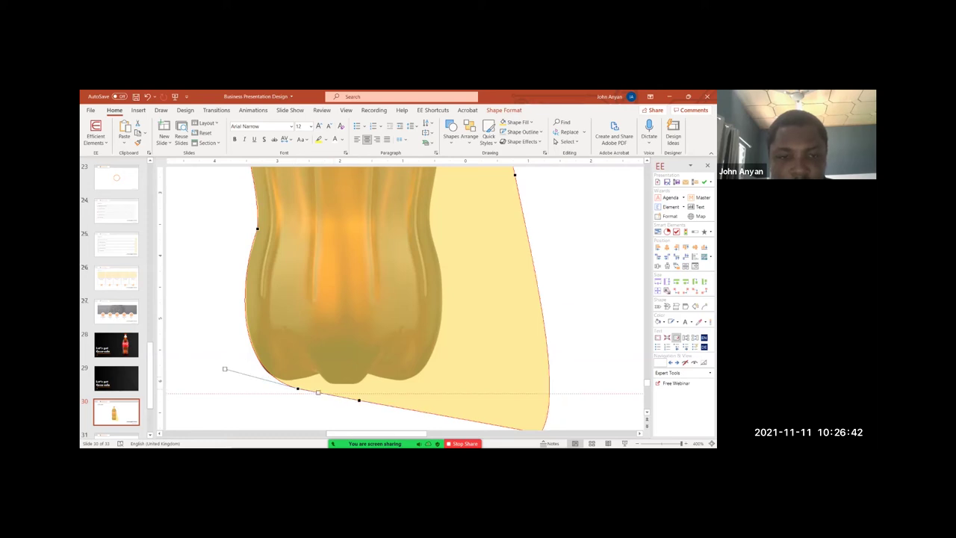
# - Add a point at the bottle's lower-left corner and adjust its upper handle and the waist handle to follow the curve
pyautogui.click(270, 372)
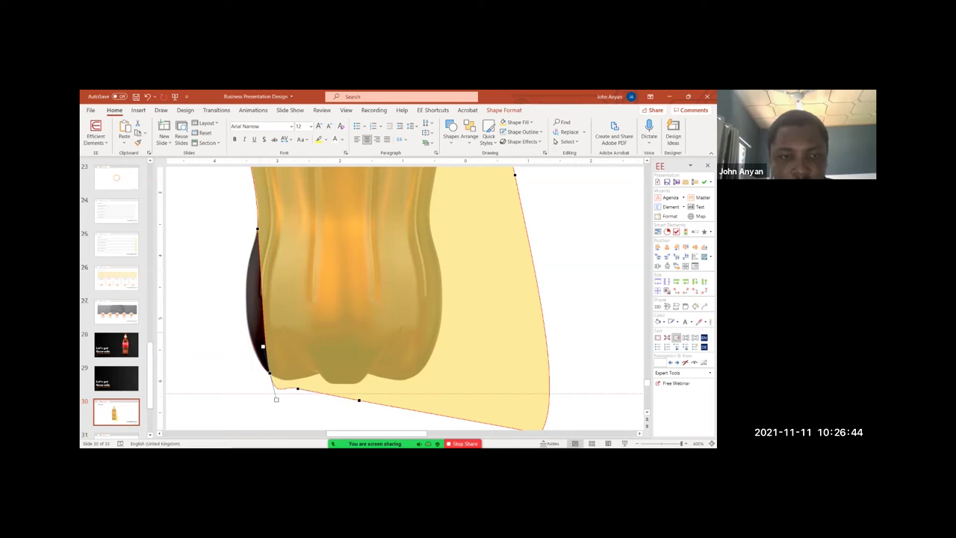
pyautogui.moveTo(262, 347); pyautogui.dragTo(226, 329)
pyautogui.click(258, 229)
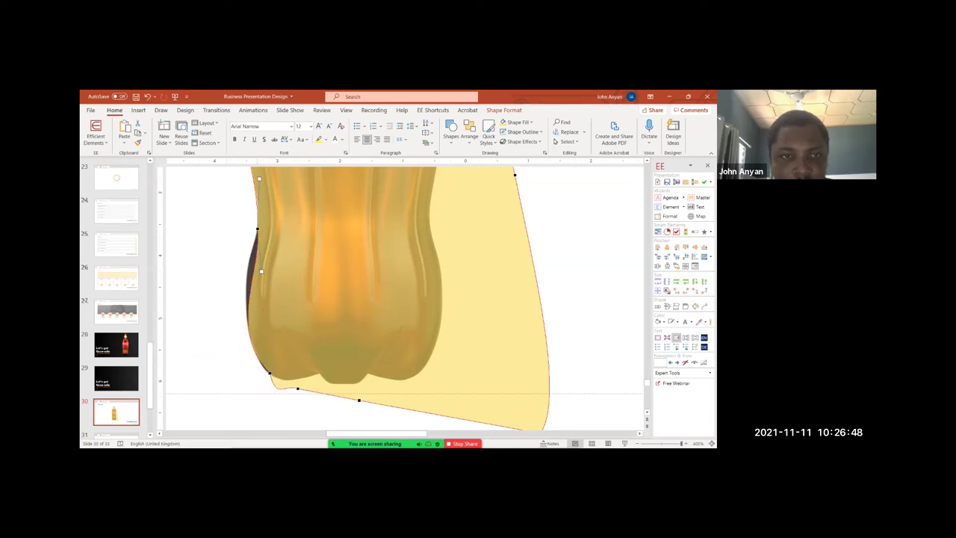
pyautogui.moveTo(261, 271); pyautogui.dragTo(250, 256)
# - Pull the bottom edge point up under the base and adjust the lower-left corner point's handles to follow the left foot
pyautogui.moveTo(297, 388); pyautogui.dragTo(364, 367)
pyautogui.click(269, 373)
pyautogui.moveTo(276, 399); pyautogui.dragTo(296, 387)
pyautogui.moveTo(225, 327); pyautogui.dragTo(230, 331)
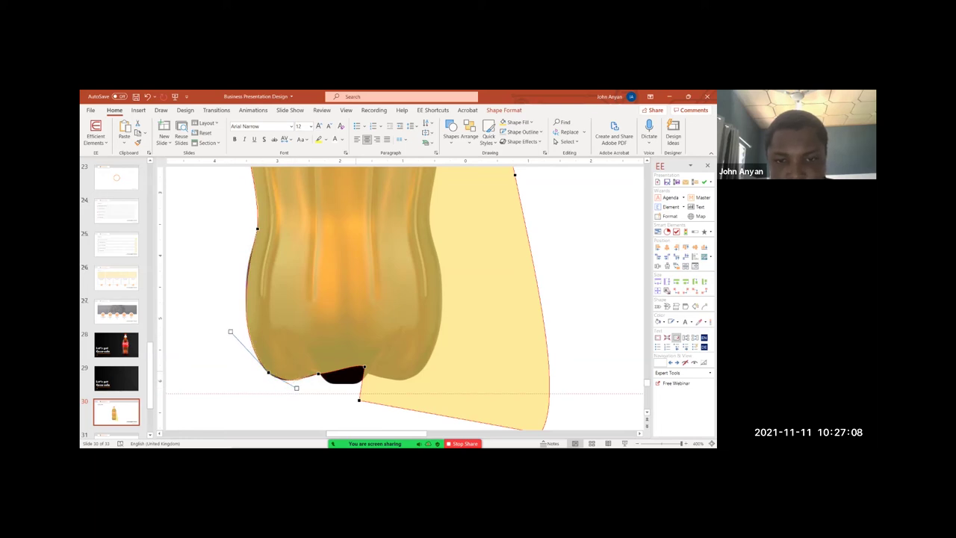
# - Place points along the base's central foot, including an added one at its right notch, to match the bottle's bottom contour
pyautogui.moveTo(364, 367); pyautogui.dragTo(331, 384)
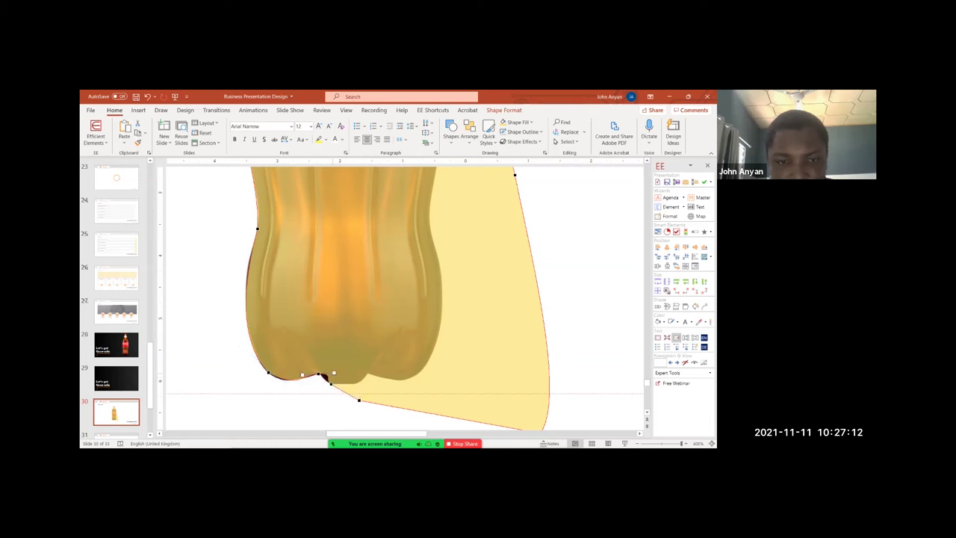
pyautogui.moveTo(325, 381); pyautogui.dragTo(418, 401)
pyautogui.scroll(-5, 418, 401)
pyautogui.scroll(5, 403, 298)
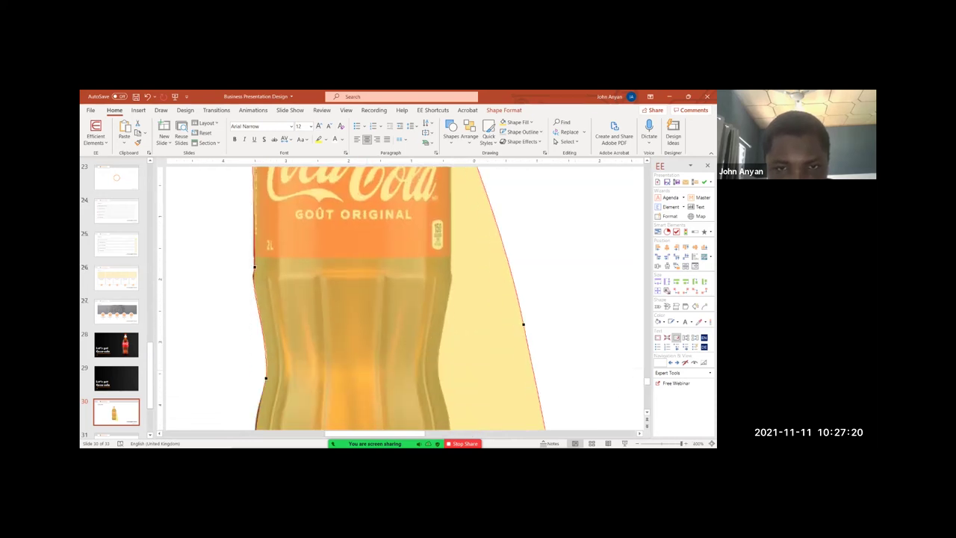
pyautogui.scroll(-5, 403, 299)
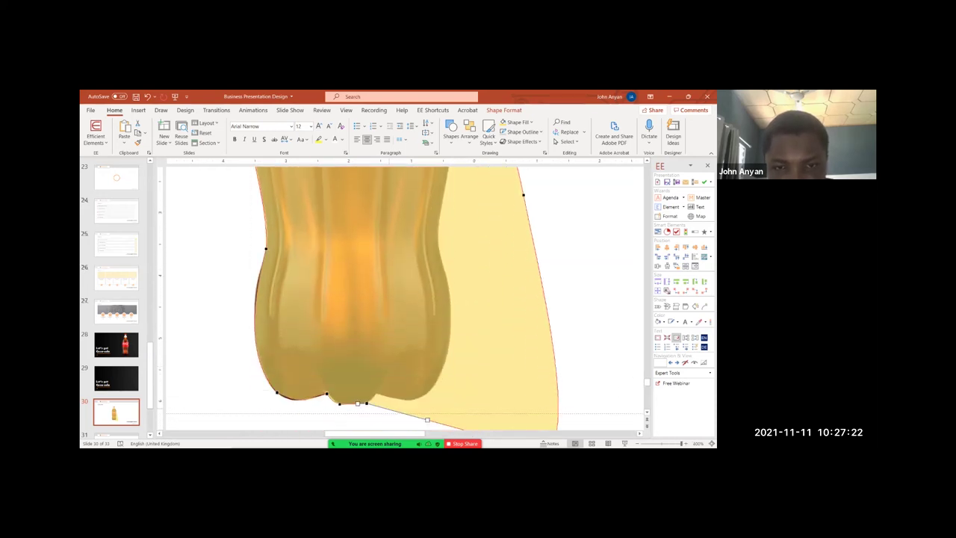
pyautogui.click(384, 407)
pyautogui.moveTo(383, 408); pyautogui.dragTo(375, 399)
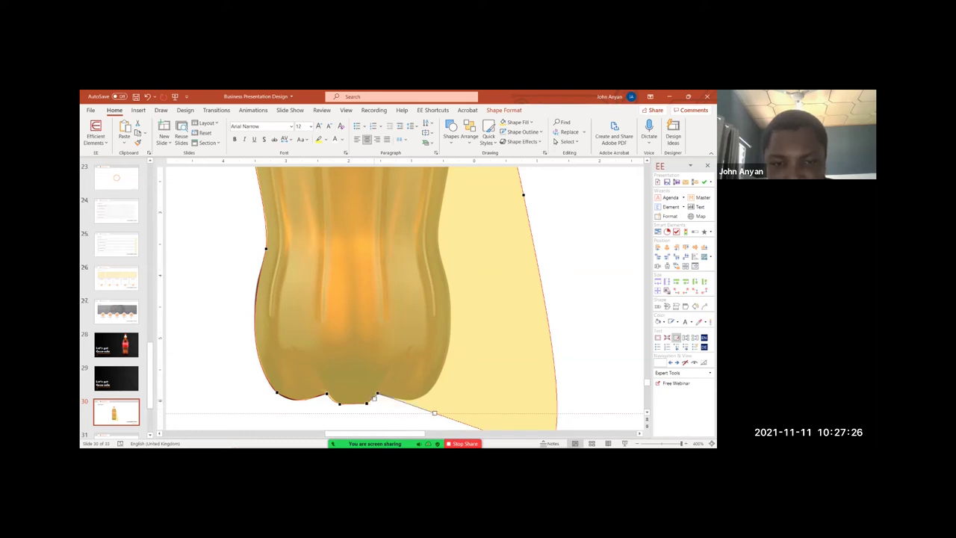
# - Add a point on the slanted bottom edge, move it onto the lower body's right side, and shape the right foot's curve
pyautogui.click(326, 394)
pyautogui.scroll(-1, 404, 299)
pyautogui.scroll(-5, 404, 299)
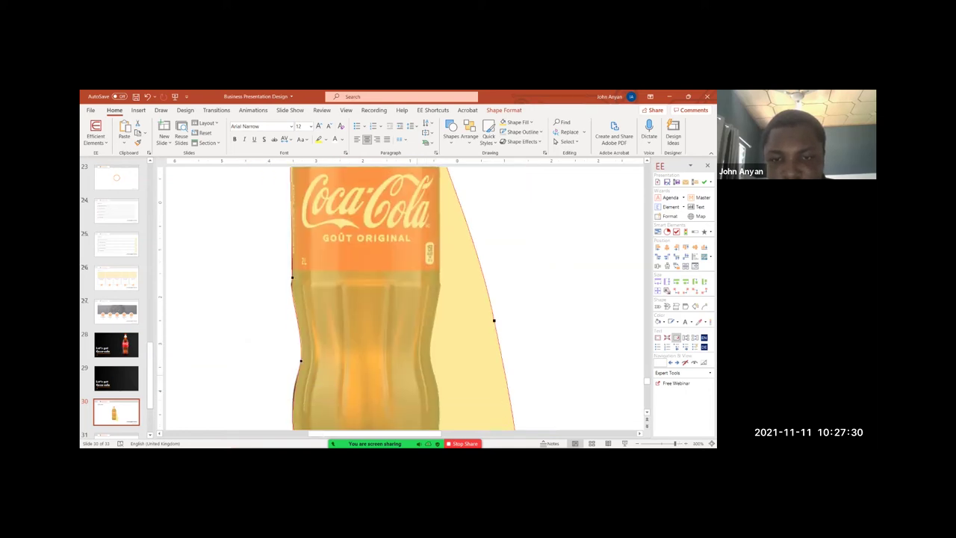
pyautogui.scroll(-3, 403, 299)
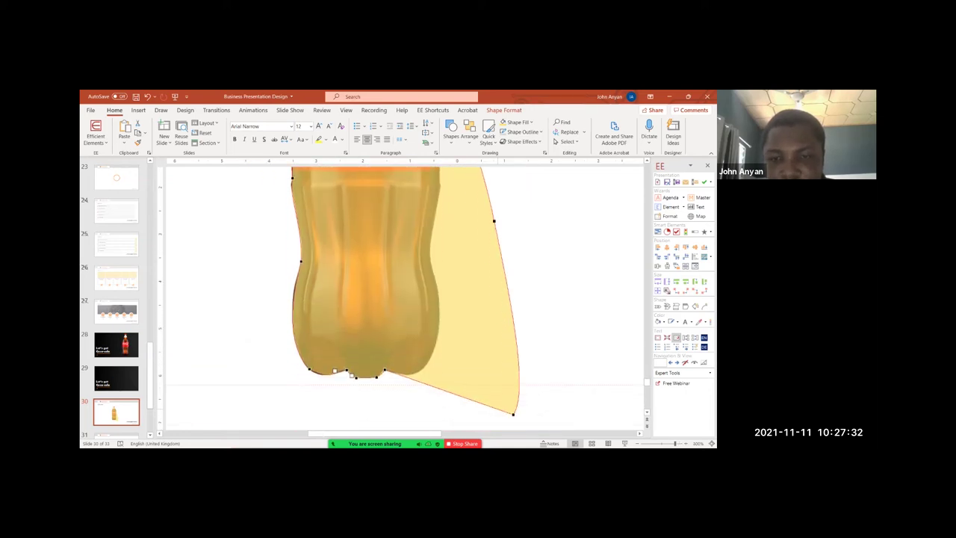
pyautogui.click(455, 394)
pyautogui.moveTo(455, 394)
pyautogui.mouseDown()
pyautogui.moveTo(438, 315)
pyautogui.moveTo(437, 395)
pyautogui.mouseUp()
pyautogui.click(383, 372)
pyautogui.moveTo(403, 351); pyautogui.dragTo(395, 373)
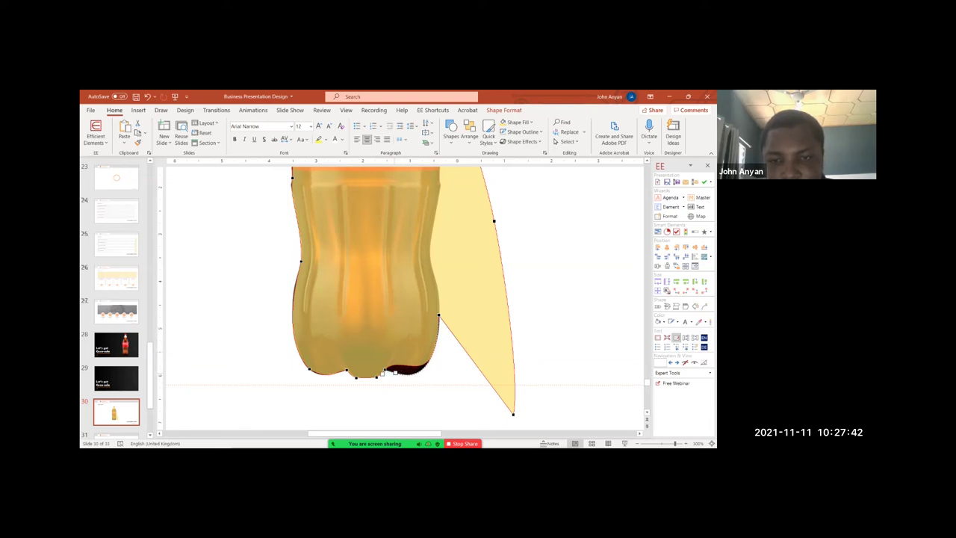
# - Adjust the lower-right body point's handle and move the shape's bottom-right corner point onto the bottle's right waist
pyautogui.click(439, 315)
pyautogui.moveTo(436, 396); pyautogui.dragTo(437, 393)
pyautogui.scroll(-3, 438, 393)
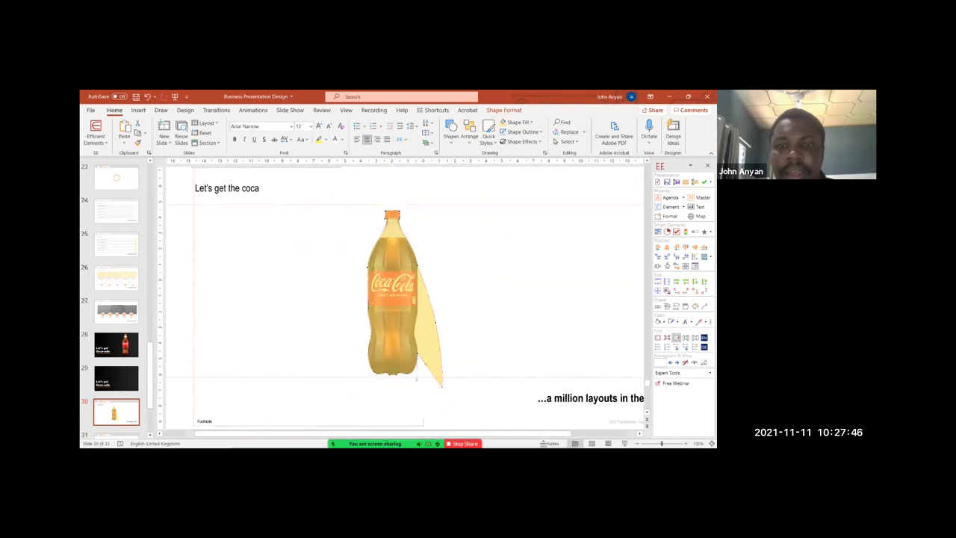
pyautogui.moveTo(442, 386); pyautogui.dragTo(415, 333)
pyautogui.scroll(2, 416, 334)
pyautogui.scroll(-1, 416, 333)
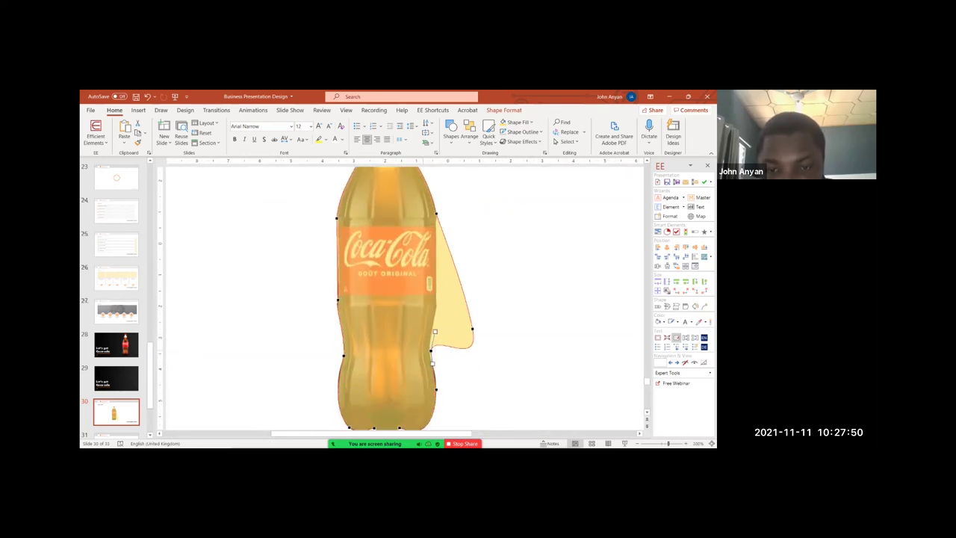
# - Adjust the handles of the lower-right body and right waist points so the edge follows the curve between them
pyautogui.scroll(4, 405, 367)
pyautogui.moveTo(460, 358); pyautogui.dragTo(467, 389)
pyautogui.click(466, 411)
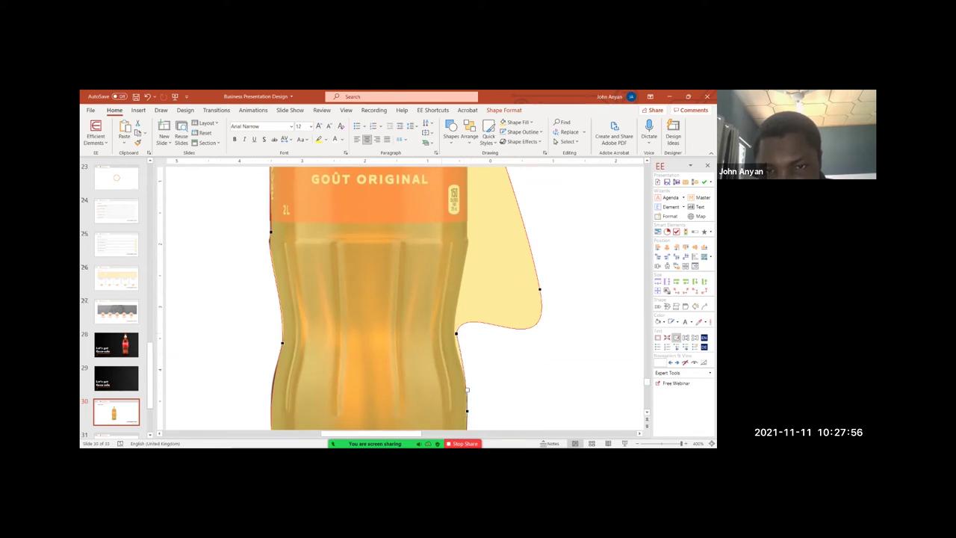
pyautogui.moveTo(457, 333); pyautogui.dragTo(463, 366)
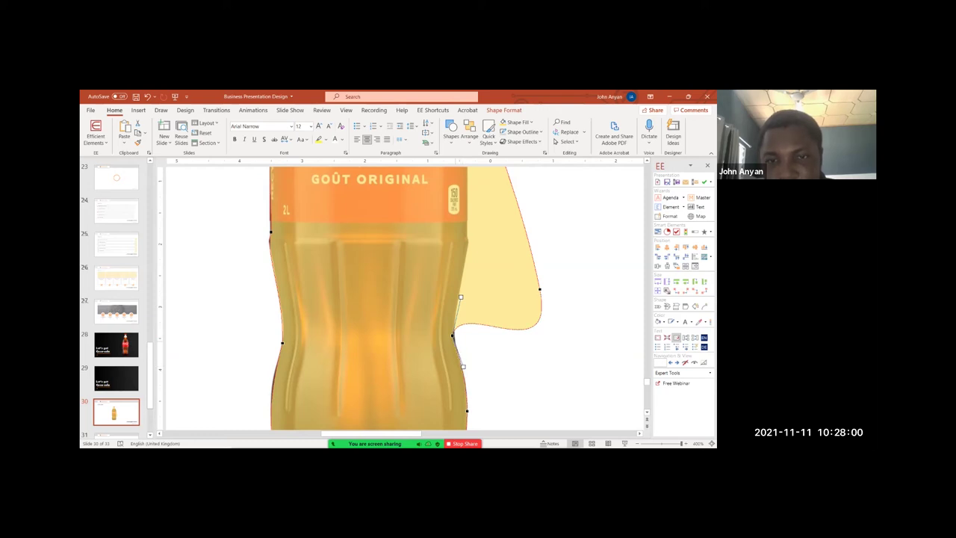
# - Move the right-edge point in beside the label, add a point near the label's upper right, and adjust the right shoulder handle
pyautogui.moveTo(540, 289); pyautogui.dragTo(474, 217)
pyautogui.scroll(5, 474, 217)
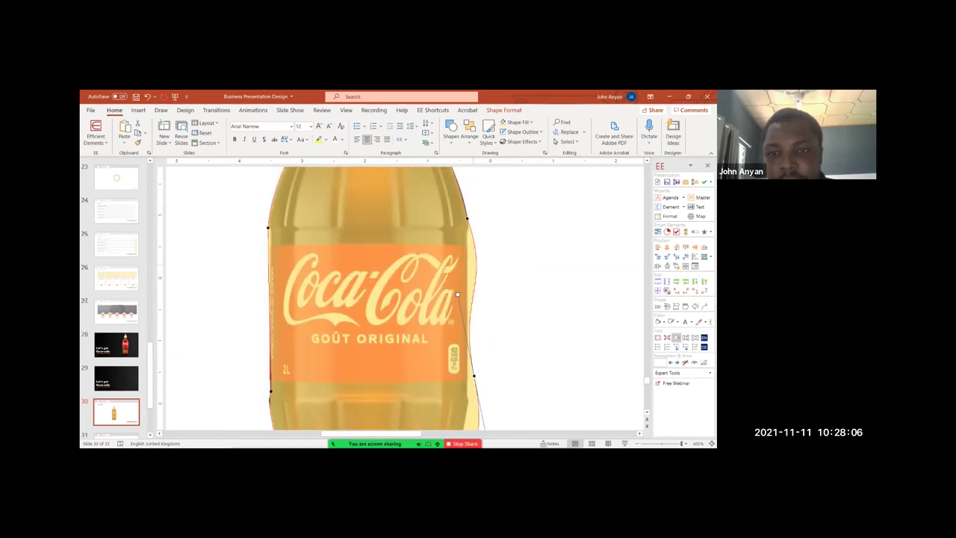
pyautogui.click(476, 267)
pyautogui.moveTo(476, 267); pyautogui.dragTo(468, 233)
pyautogui.click(467, 219)
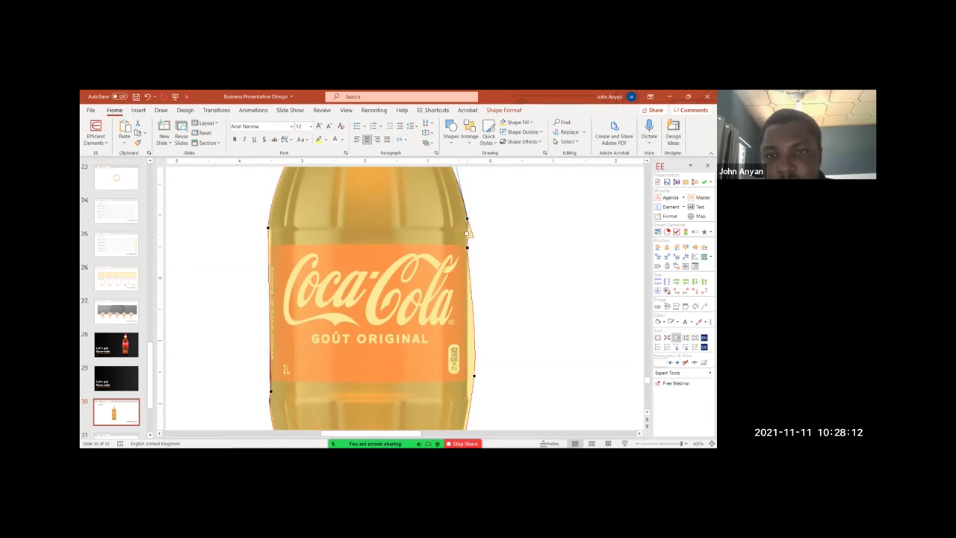
pyautogui.scroll(-2, 468, 234)
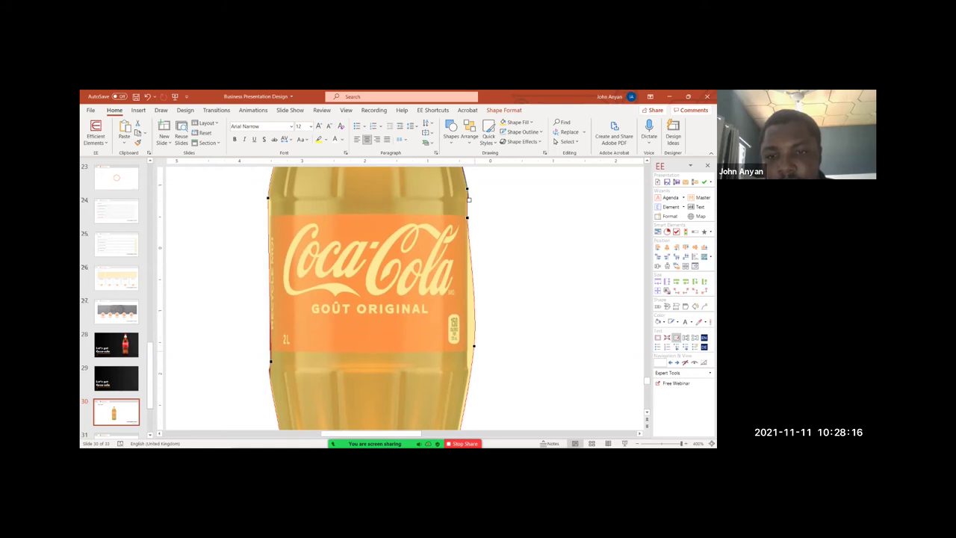
# - Add a point below the label on the right side and fit it and the label's lower-right point to the bottle's edge
pyautogui.click(471, 372)
pyautogui.moveTo(473, 346); pyautogui.dragTo(469, 351)
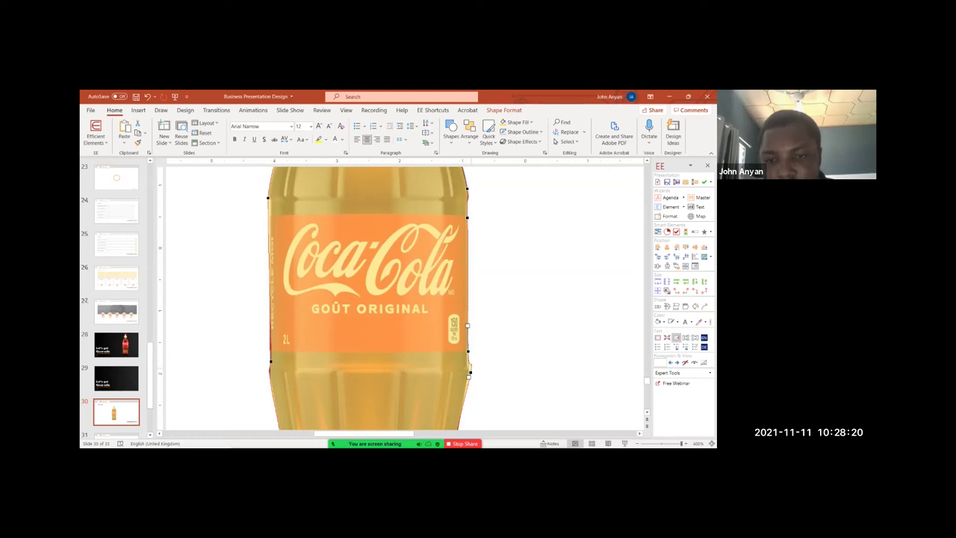
pyautogui.scroll(-5, 403, 299)
pyautogui.scroll(5, 403, 298)
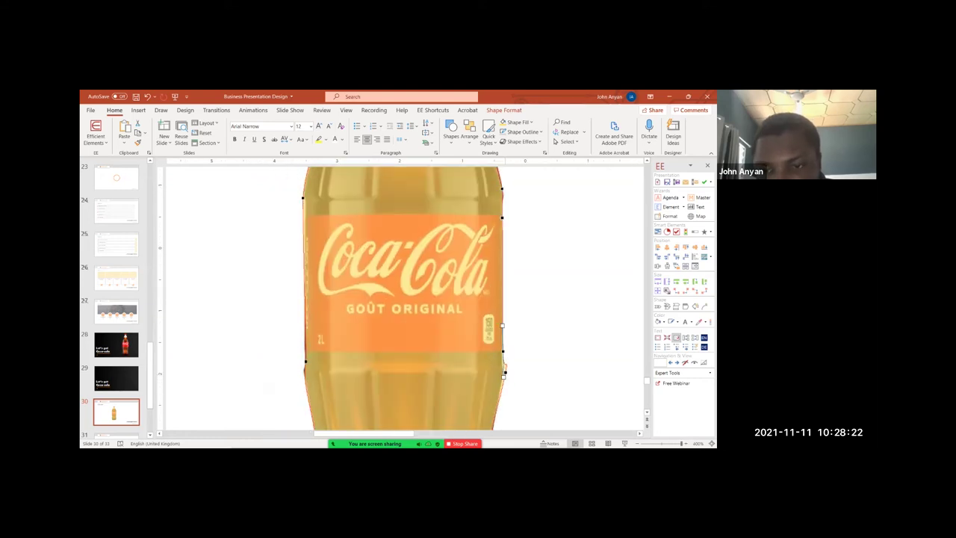
pyautogui.moveTo(505, 372); pyautogui.dragTo(503, 374)
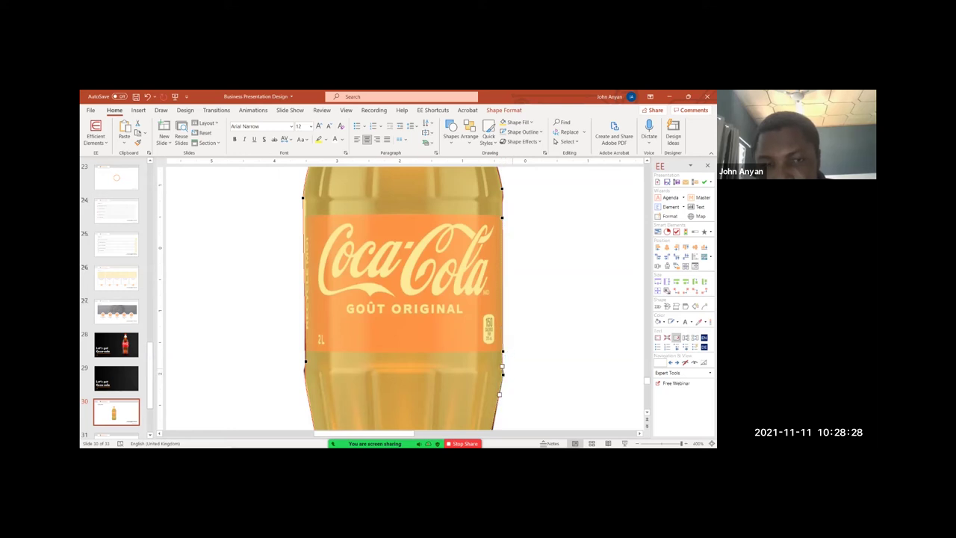
# - Exit point editing and deselect everything on slide 30 to view the finished bottle outline
pyautogui.scroll(-5, 503, 374)
pyautogui.click(500, 366)
pyautogui.scroll(-5, 500, 366)
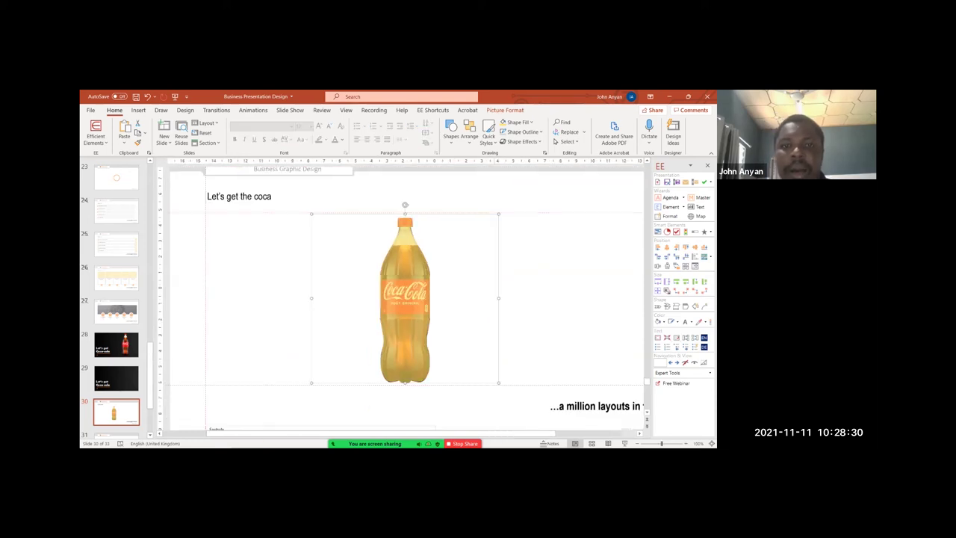
pyautogui.click(117, 411)
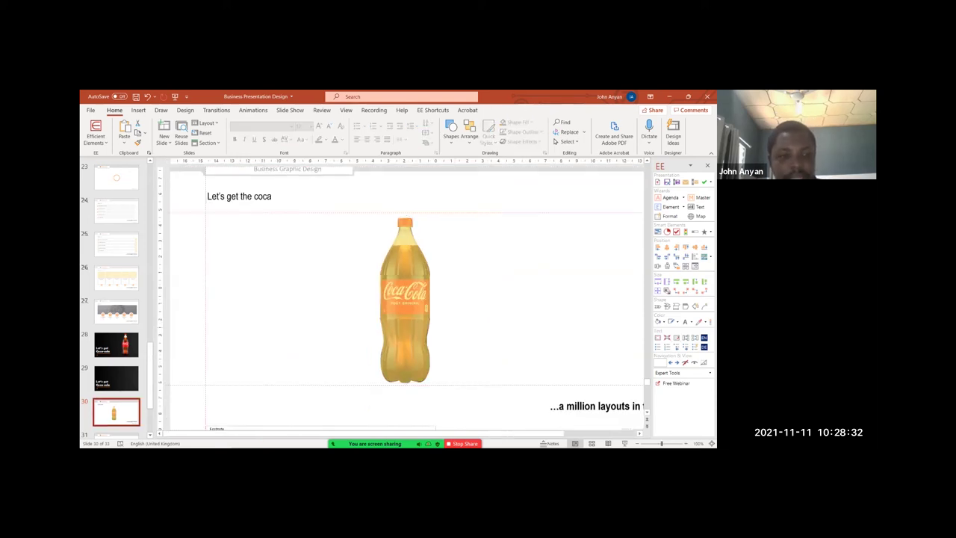
# - Duplicate slide 30 and move the yellow bottle outline off the photo to sit beside it
pyautogui.hotkey('ctrl', 'd')
pyautogui.moveTo(405, 314); pyautogui.dragTo(331, 314)
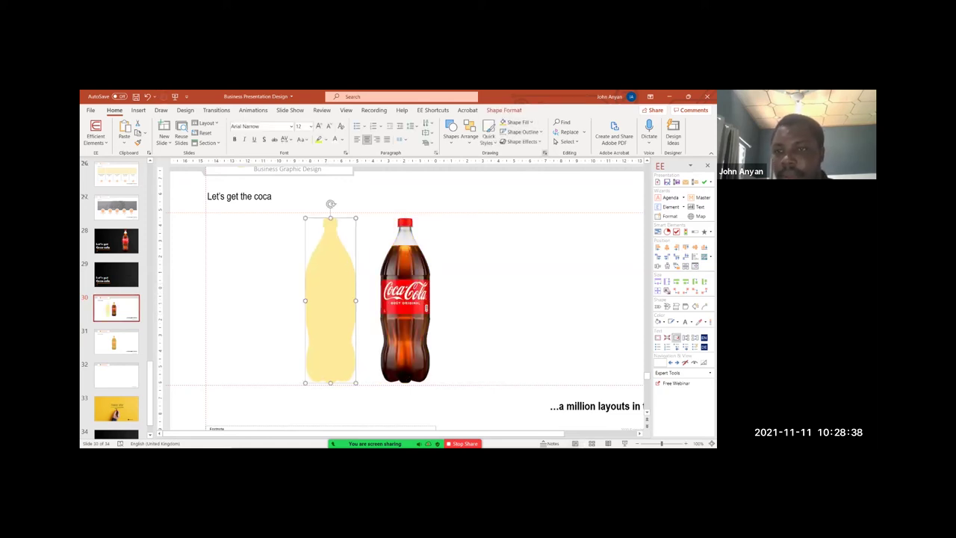
# - Set the moved bottle outline's fill transparency to 0% and fill it with the recently used orange
pyautogui.click(545, 153)
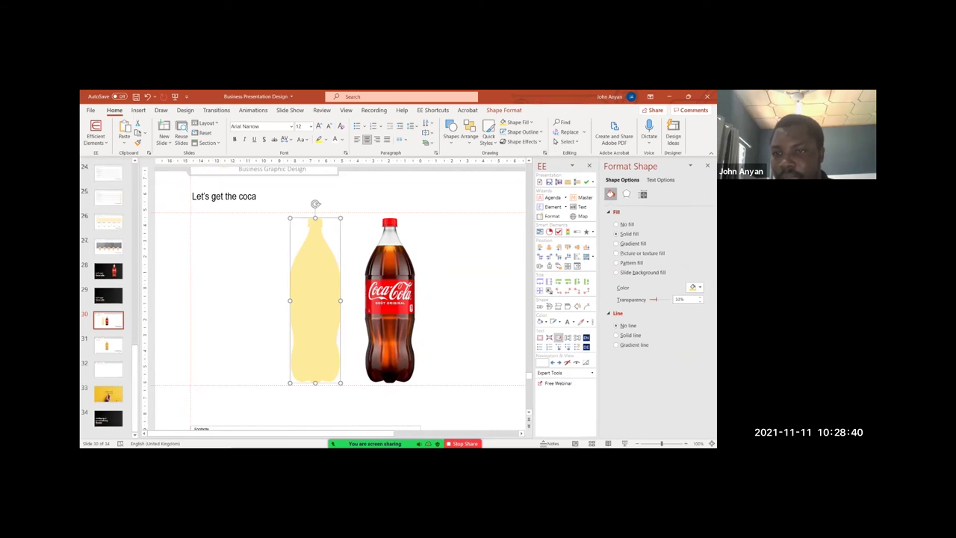
pyautogui.click(519, 122)
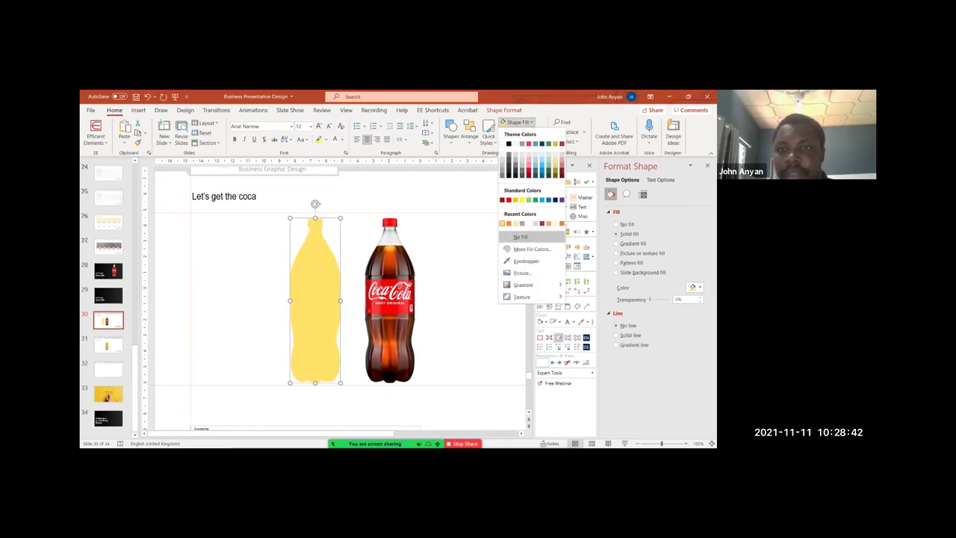
pyautogui.click(510, 223)
pyautogui.click(464, 275)
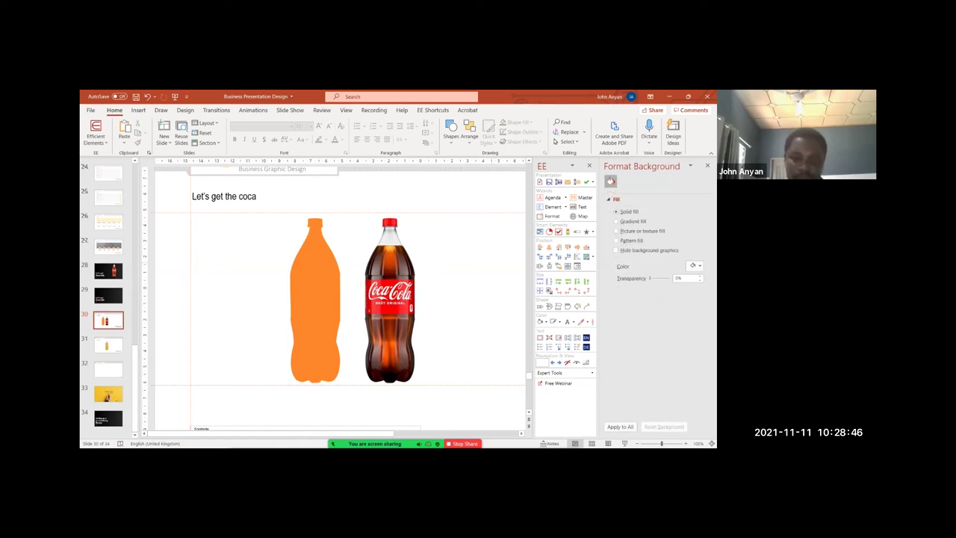
# - Reorder the slides so slide 31 with the yellow-overlaid bottle comes before slide 30
pyautogui.click(109, 345)
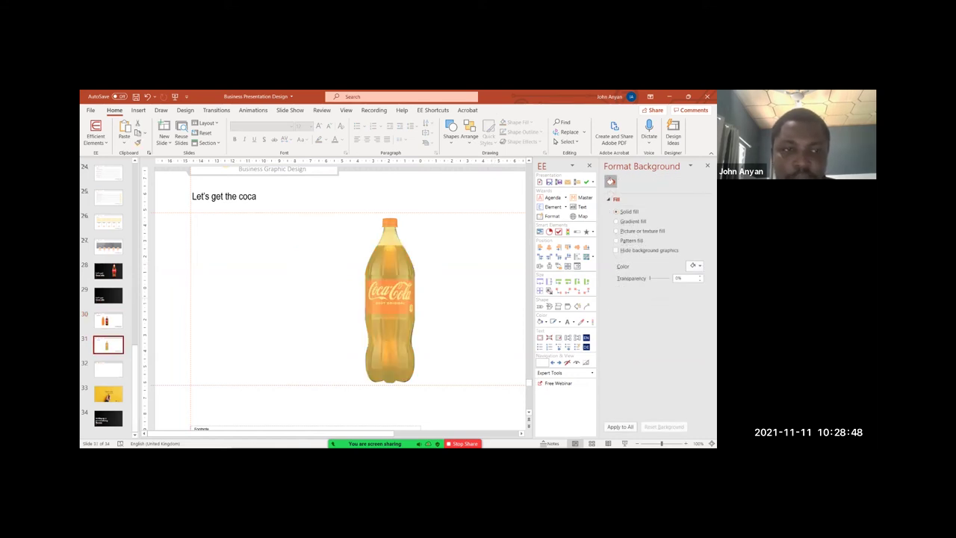
pyautogui.moveTo(109, 344); pyautogui.dragTo(108, 320)
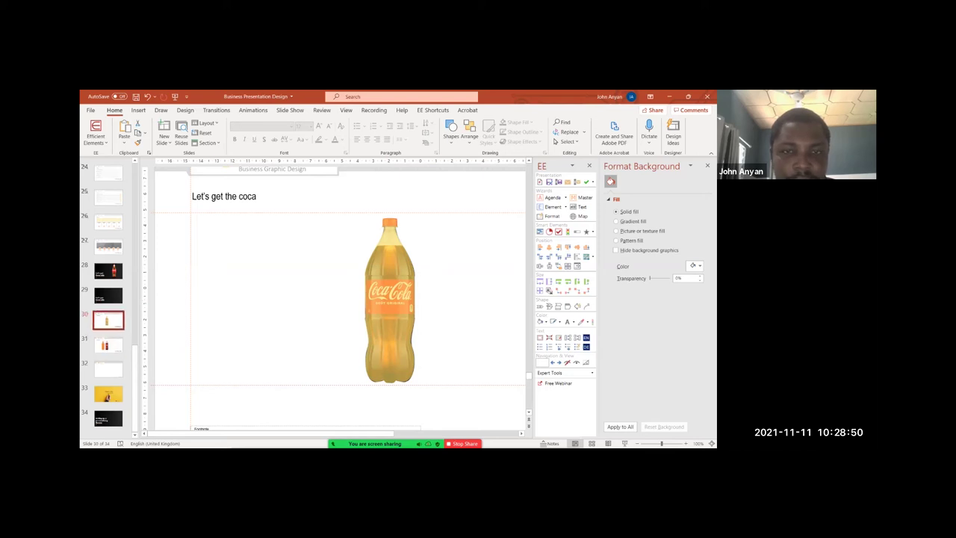
# - Draw a rectangle about 2.2 cm high and 3.1 cm wide over the bottle's label and make its fill semi-transparent
pyautogui.click(390, 301)
pyautogui.scroll(3, 389, 301)
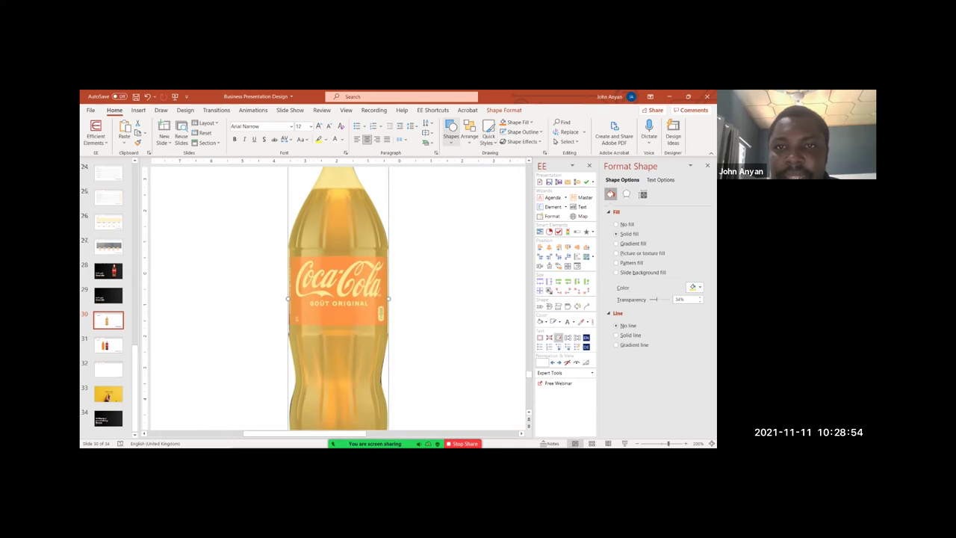
pyautogui.click(452, 135)
pyautogui.click(455, 162)
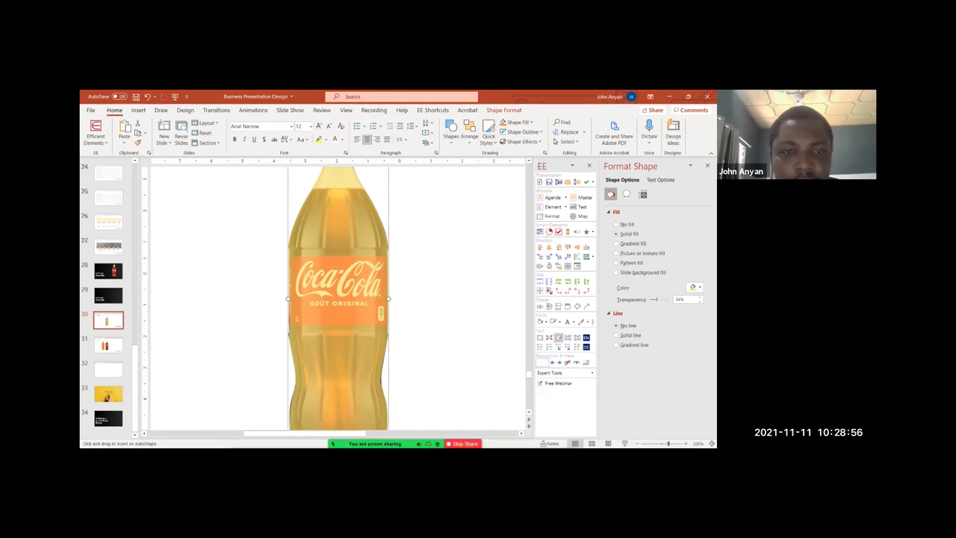
pyautogui.moveTo(289, 256); pyautogui.dragTo(387, 327)
pyautogui.moveTo(650, 300); pyautogui.dragTo(660, 299)
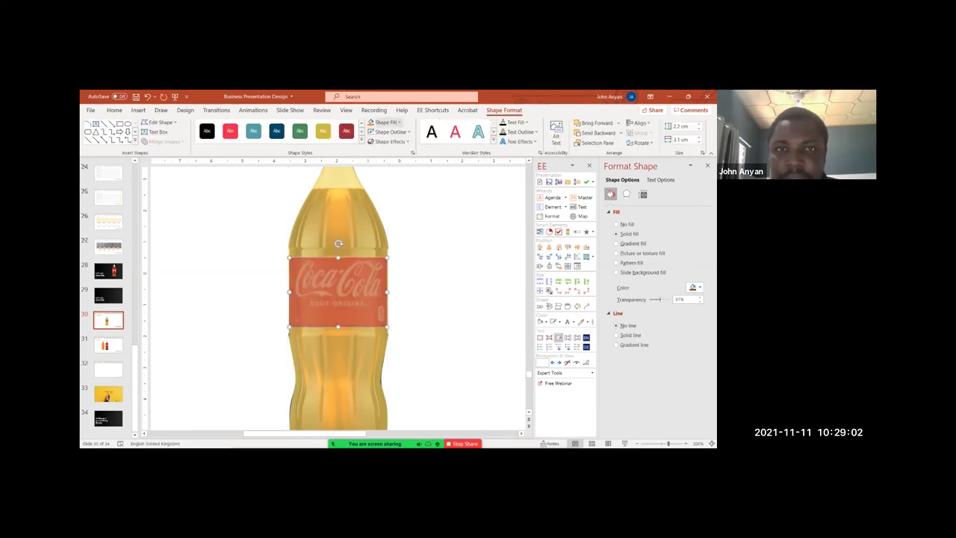
# - Fill the label rectangle with teal and widen it to about 3.13 cm to reach the bottle's right edge
pyautogui.click(387, 122)
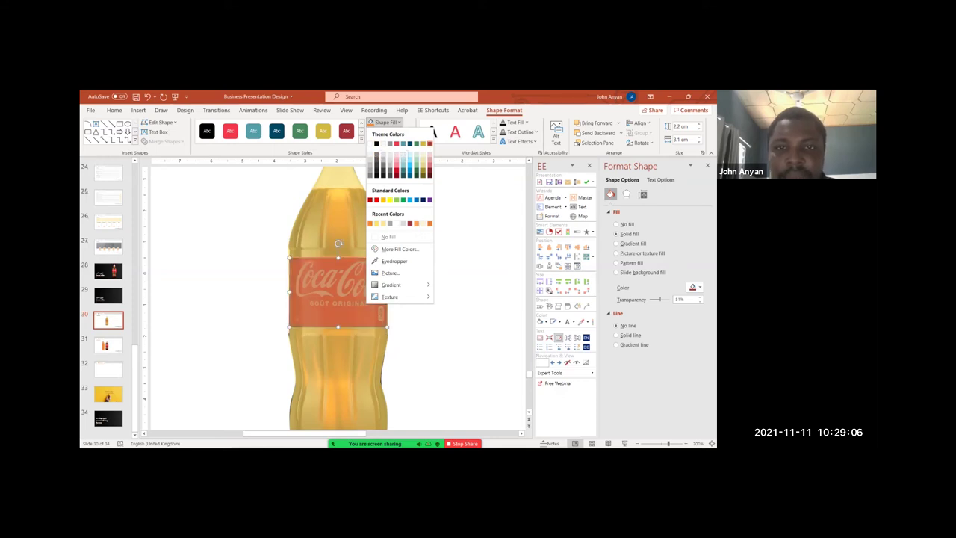
pyautogui.click(410, 156)
pyautogui.scroll(3, 409, 172)
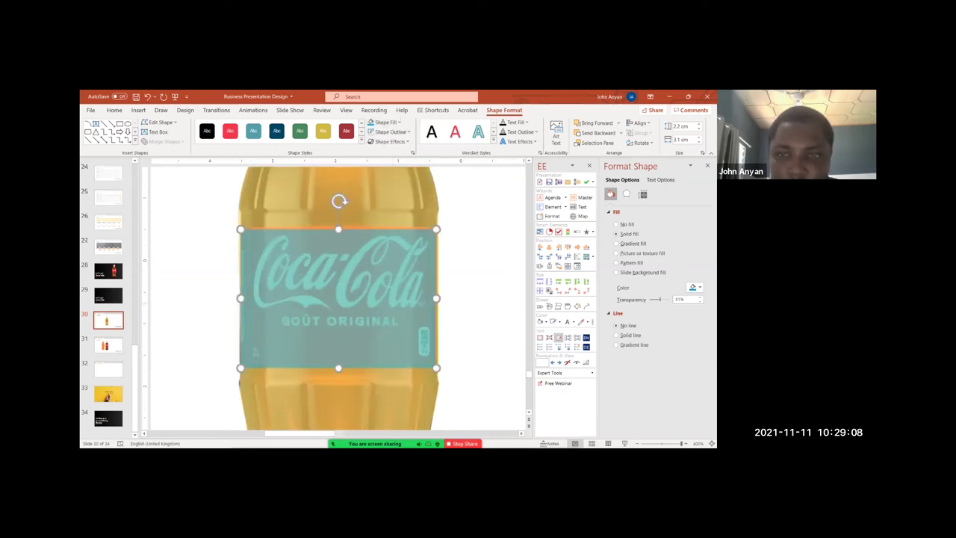
pyautogui.click(708, 165)
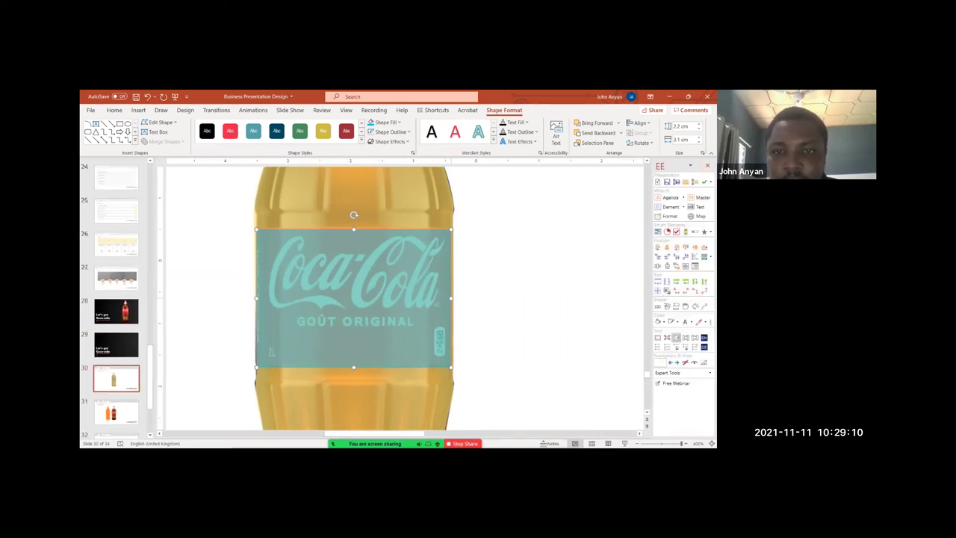
pyautogui.moveTo(451, 298); pyautogui.dragTo(454, 298)
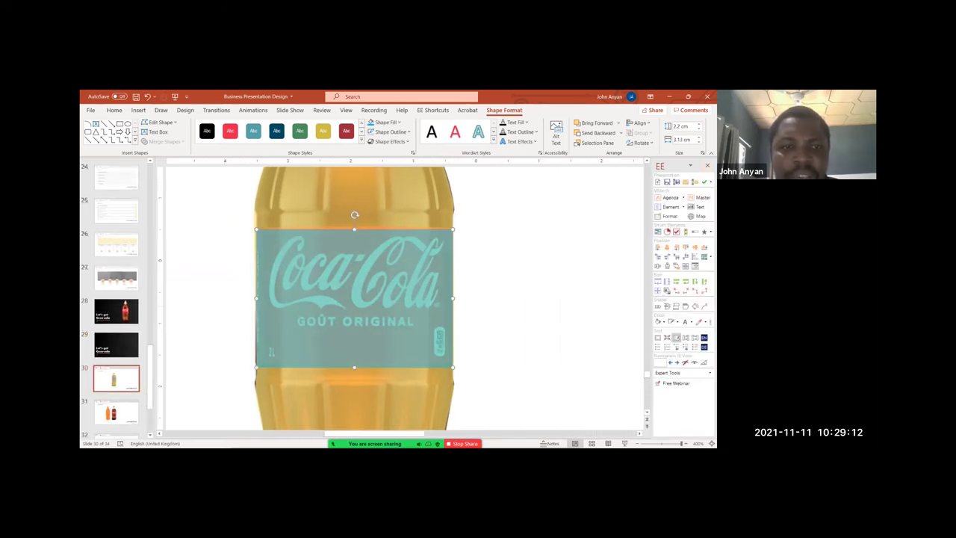
pyautogui.scroll(-5, 403, 299)
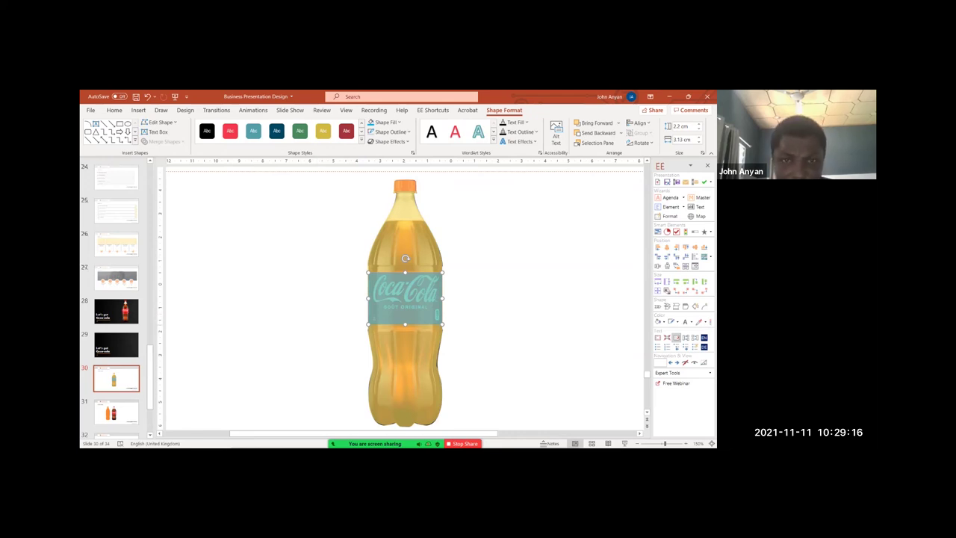
# - Cut the label rectangle from slide 30, paste it on slide 31 and place it across the orange bottle's middle, overhanging both sides
pyautogui.press('Delete')
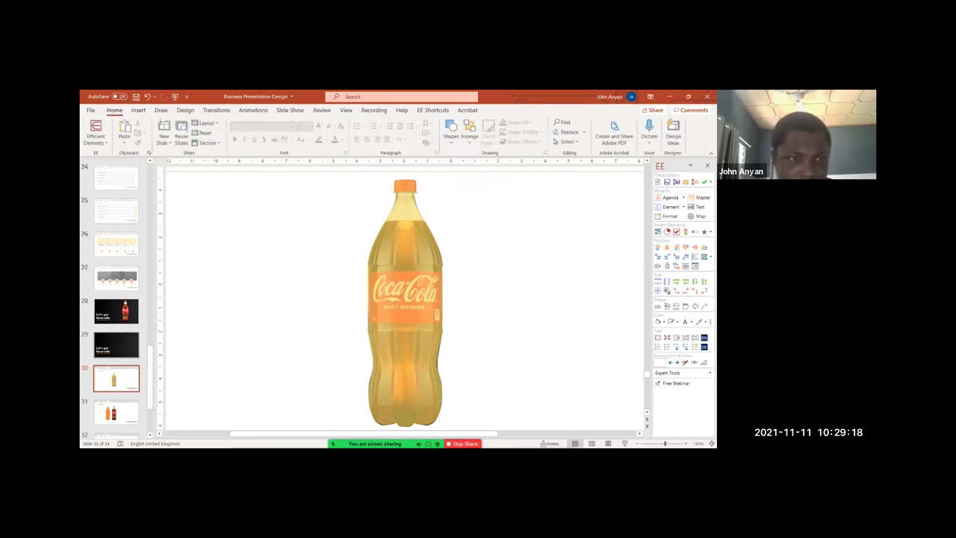
pyautogui.click(124, 307)
pyautogui.scroll(-5, 403, 299)
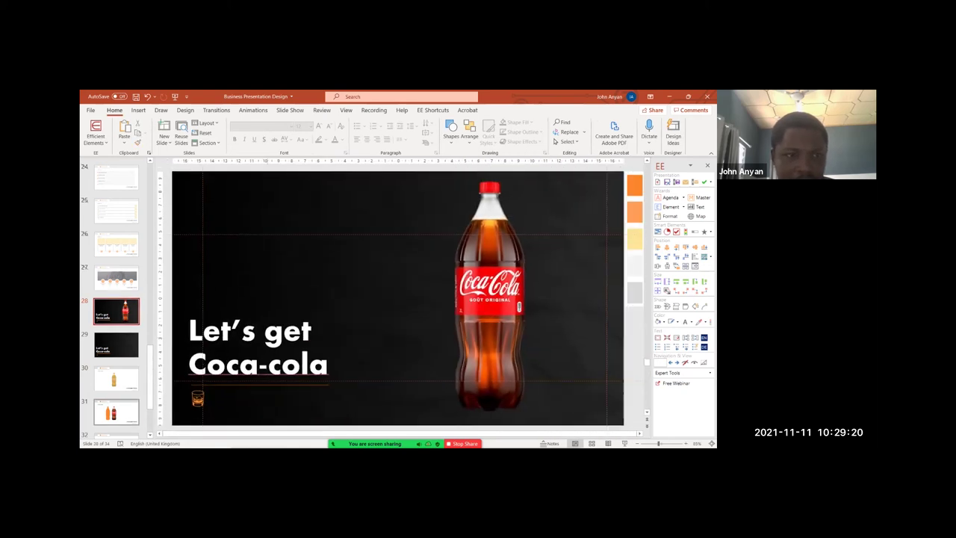
pyautogui.click(117, 412)
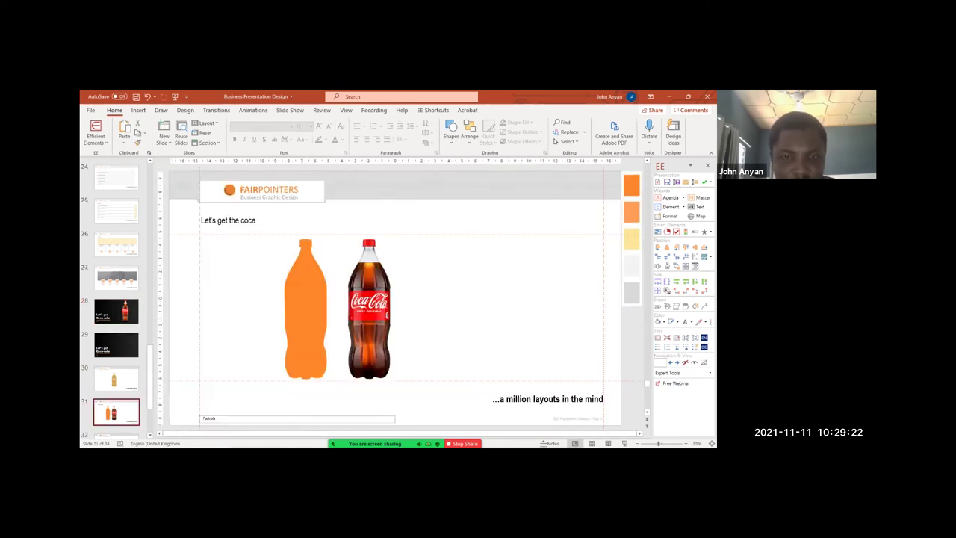
pyautogui.hotkey('ctrl', 'v')
pyautogui.moveTo(369, 307); pyautogui.dragTo(307, 307)
pyautogui.scroll(2, 307, 307)
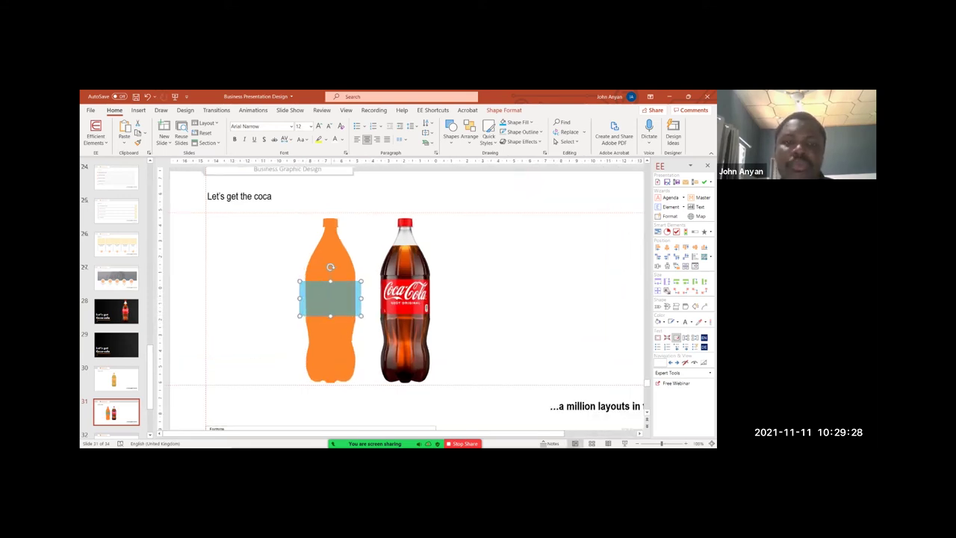
# - Select the orange bottle shape and the label rectangle, nudge them left and split them with the Fragment merge
pyautogui.click(331, 345)
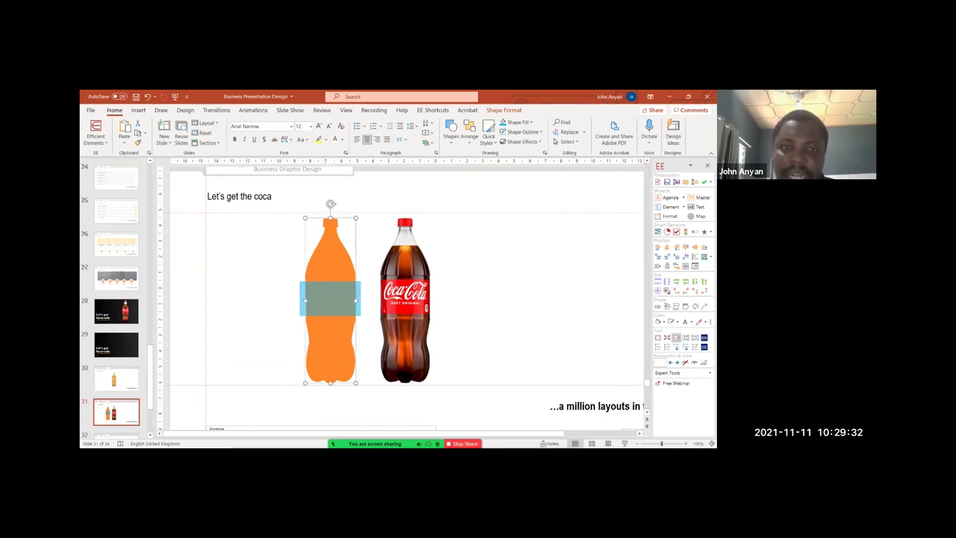
pyautogui.keyDown('shift'); pyautogui.click(330, 299); pyautogui.keyUp('shift')
pyautogui.press('Left')
pyautogui.click(504, 110)
pyautogui.click(163, 141)
pyautogui.click(163, 174)
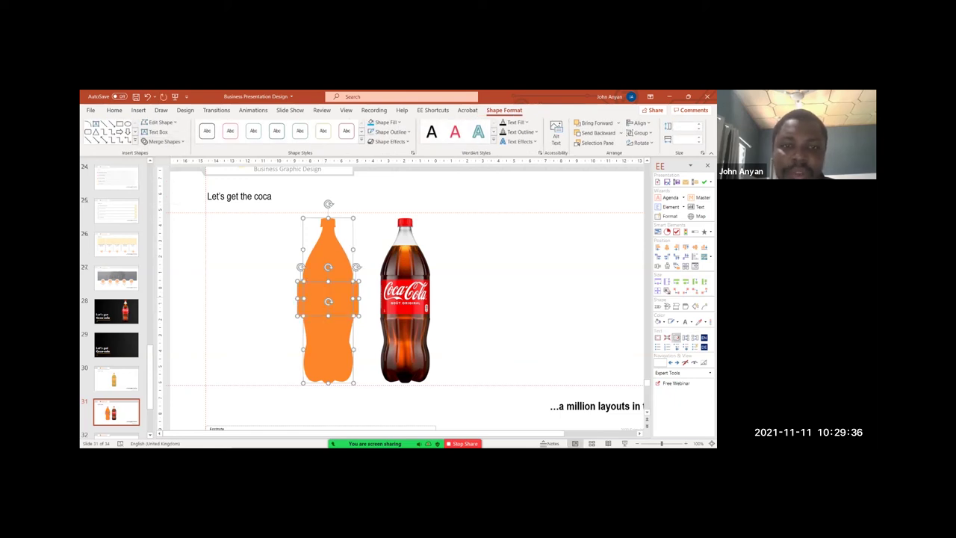
# - Delete the two leftover label pieces that stick out beyond the bottle's left and right edges
pyautogui.click(257, 276)
pyautogui.click(300, 299)
pyautogui.press('Delete')
pyautogui.click(356, 298)
pyautogui.press('Delete')
# - Fill the upper and lower pieces of the fragmented bottle with black
pyautogui.click(328, 258)
pyautogui.keyDown('shift'); pyautogui.click(329, 349); pyautogui.keyUp('shift')
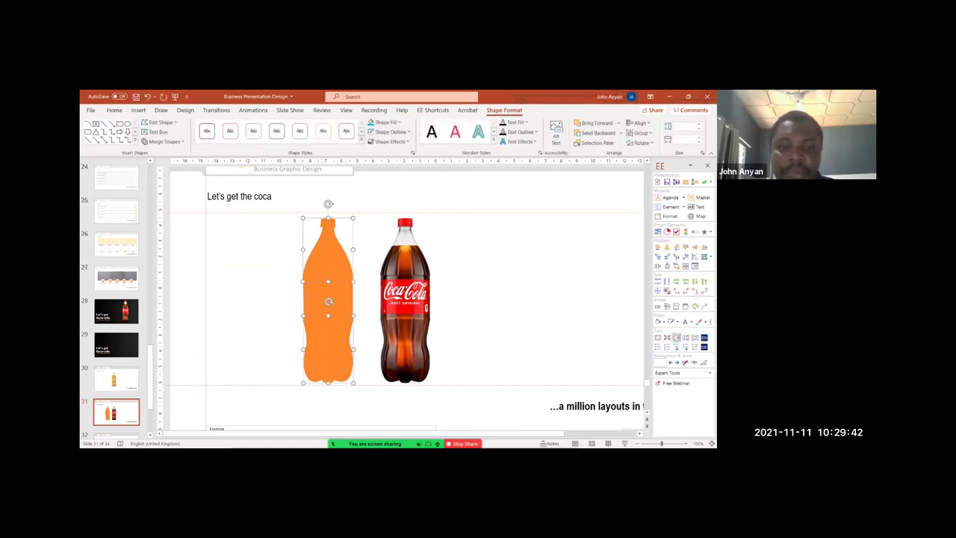
pyautogui.click(398, 122)
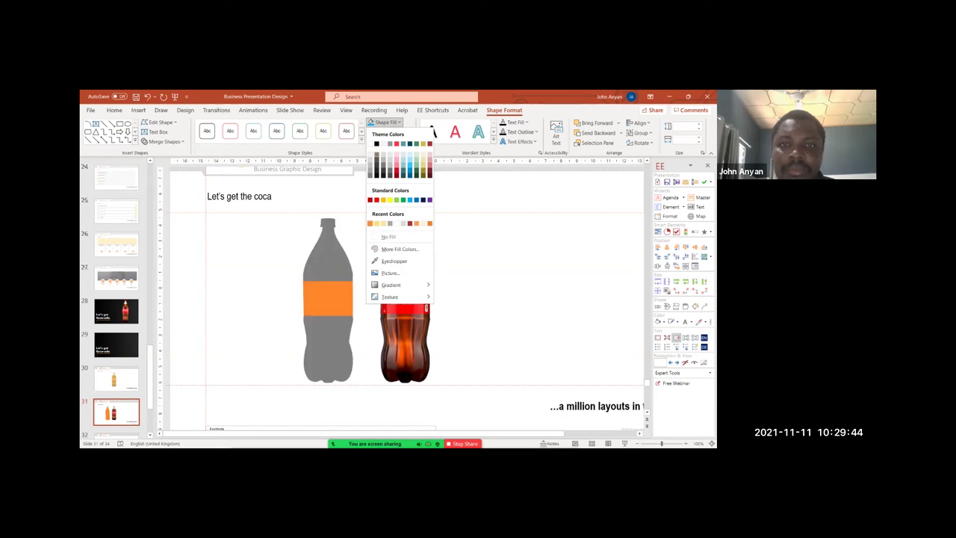
pyautogui.click(377, 143)
# - Fill the fragmented bottle's label piece with the red sampled from the photo's label using the Eyedropper, and deselect it
pyautogui.click(328, 299)
pyautogui.click(398, 121)
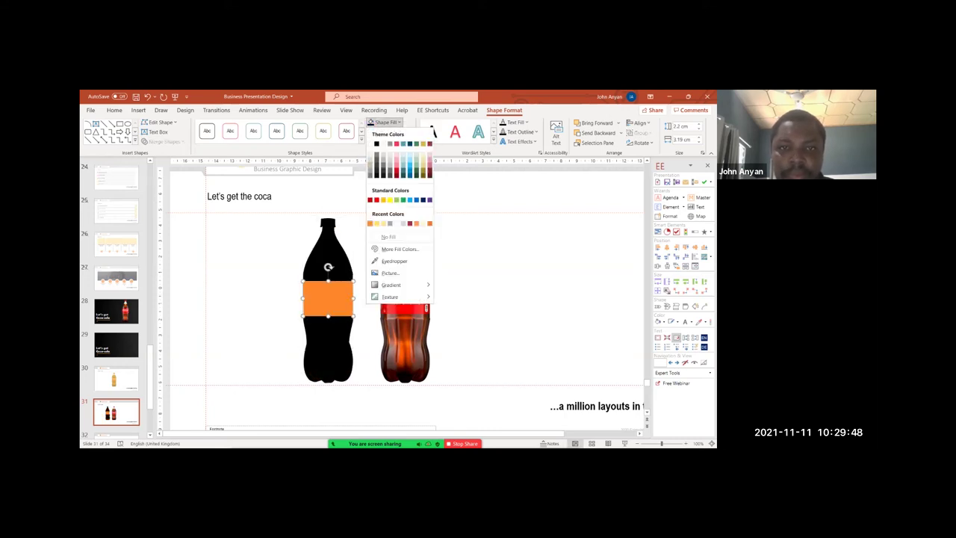
pyautogui.click(394, 261)
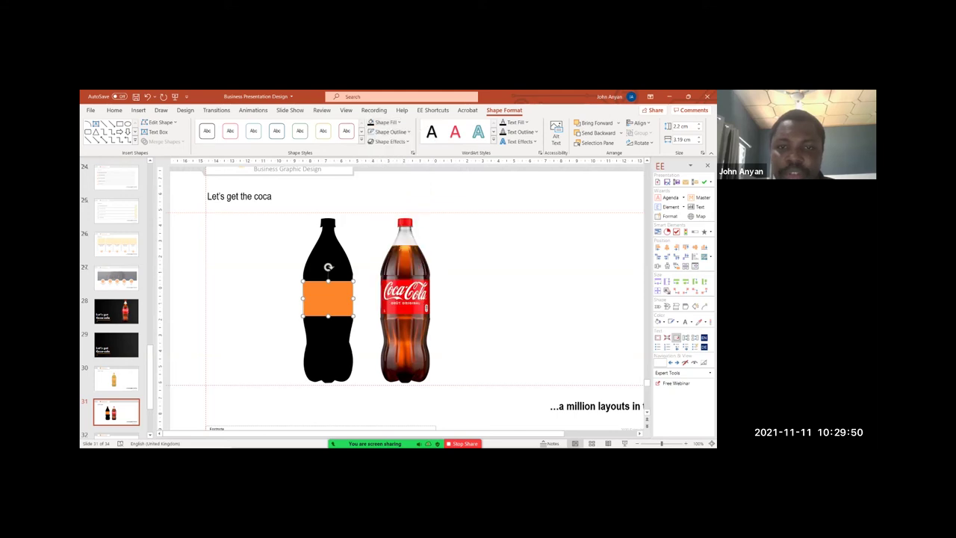
pyautogui.click(418, 298)
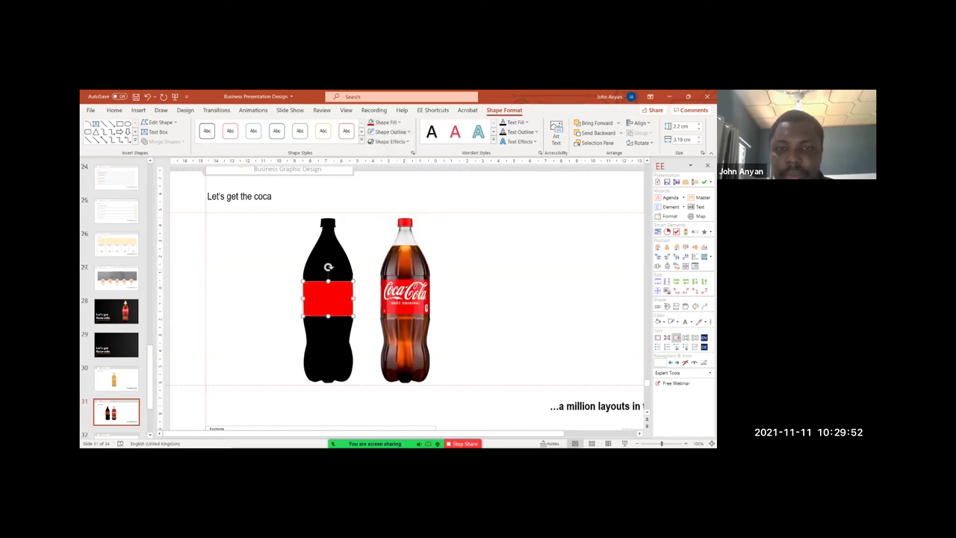
pyautogui.click(456, 302)
pyautogui.click(534, 303)
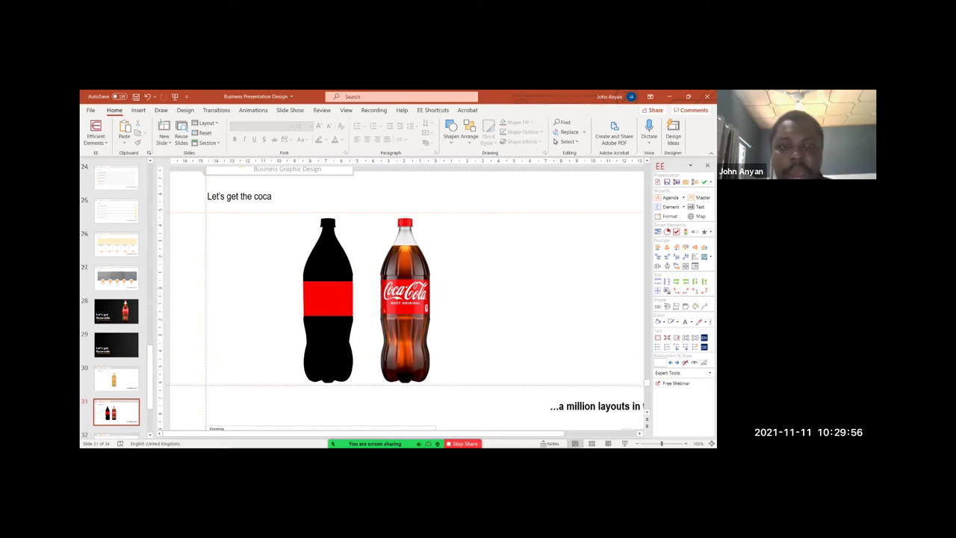
# - Draw a rectangle about 1.2 cm high and 2.74 cm wide over the black bottle's cap
pyautogui.scroll(5, 405, 299)
pyautogui.scroll(1, 405, 299)
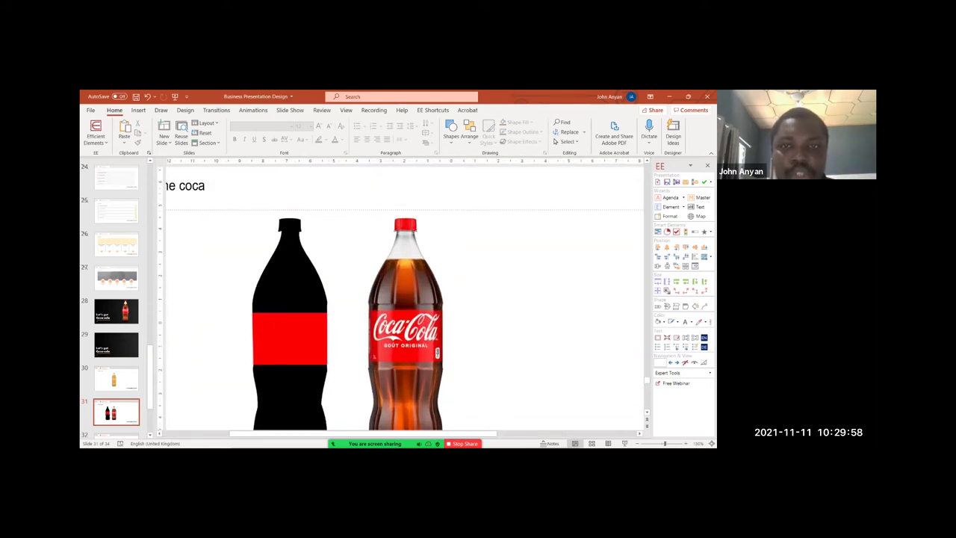
pyautogui.click(451, 131)
pyautogui.click(480, 163)
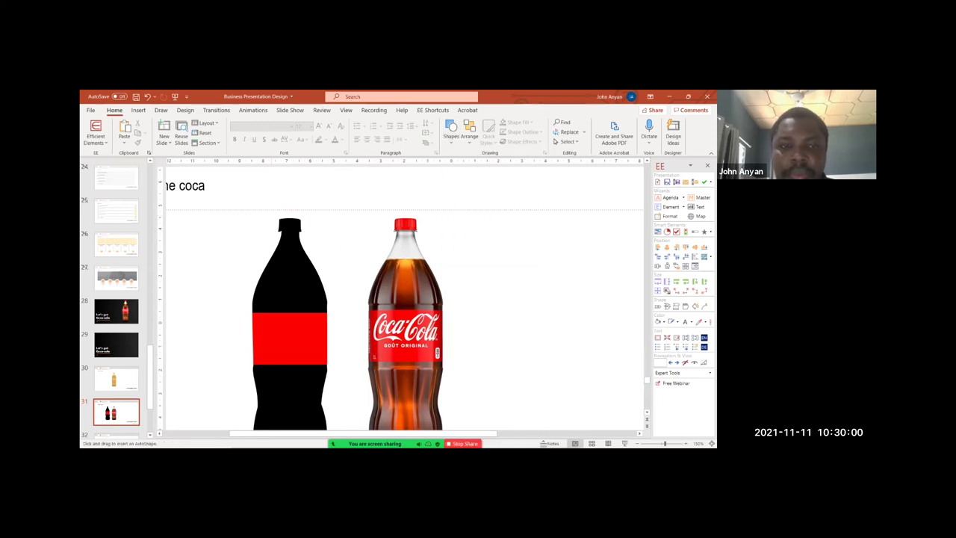
pyautogui.moveTo(263, 212); pyautogui.dragTo(327, 241)
pyautogui.scroll(8, 327, 241)
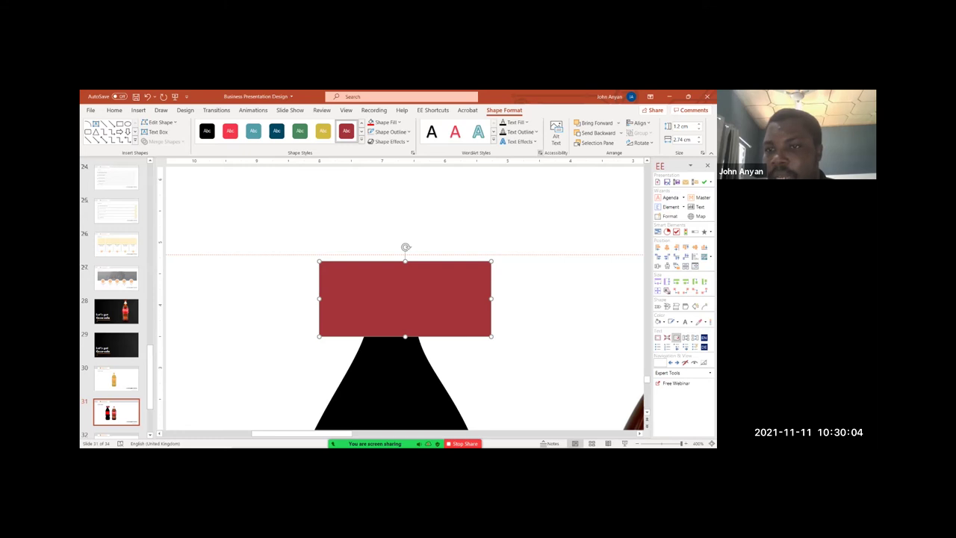
# - Set the cap rectangle's fill transparency to 36% so the cap shows through
pyautogui.click(540, 152)
pyautogui.click(621, 179)
pyautogui.click(610, 194)
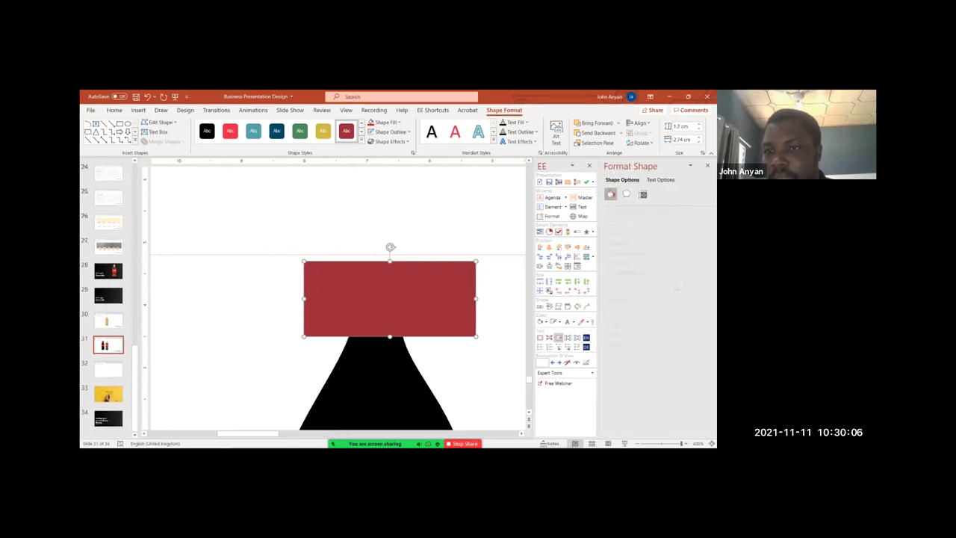
pyautogui.moveTo(649, 299); pyautogui.dragTo(655, 299)
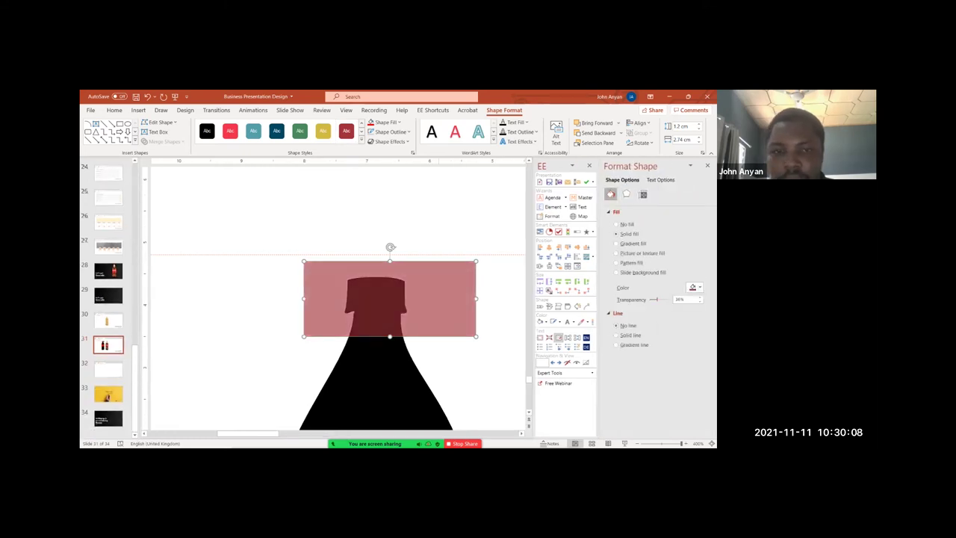
# - Reduce the cap rectangle's height to about 0.81 cm so its lower edge lines up with the cap's base
pyautogui.rightClick(428, 207)
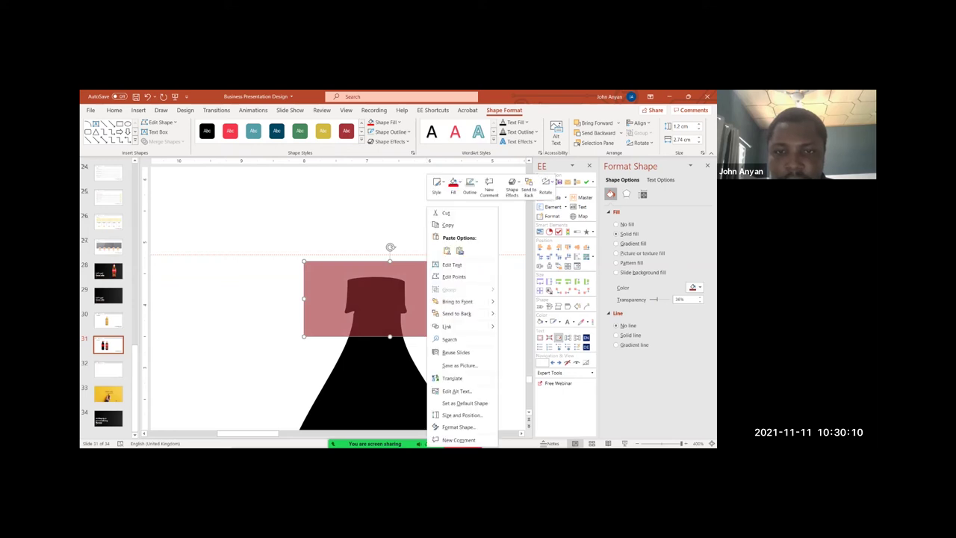
pyautogui.click(454, 276)
pyautogui.click(456, 228)
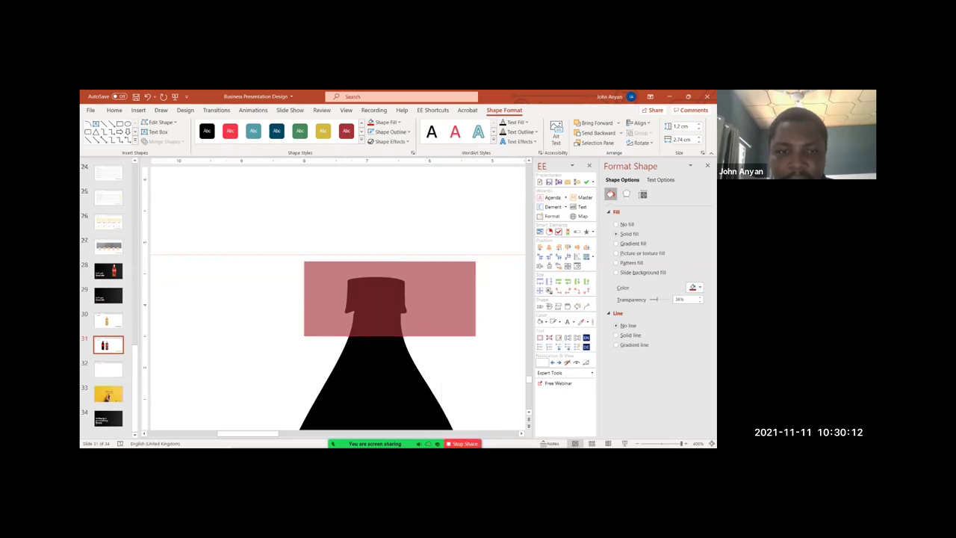
pyautogui.click(441, 299)
pyautogui.moveTo(390, 336); pyautogui.dragTo(390, 312)
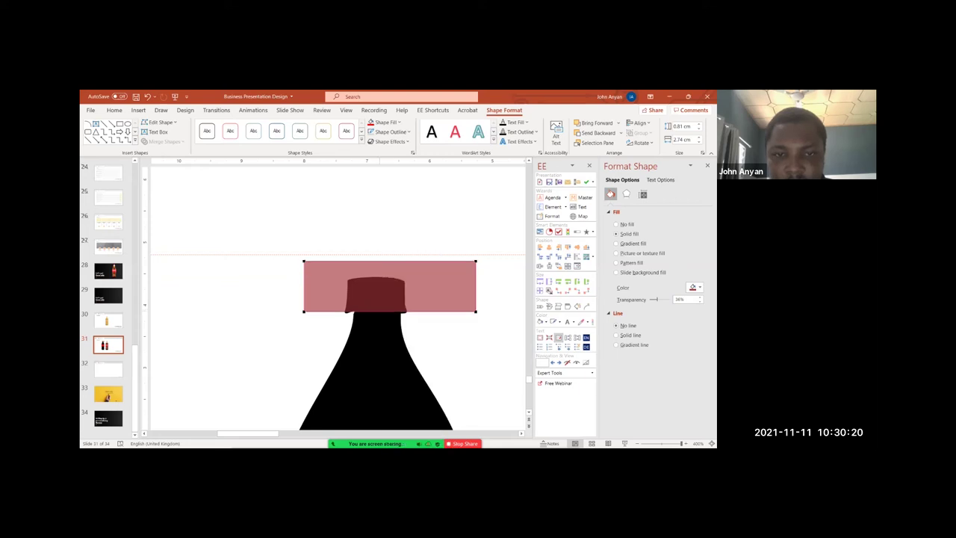
# - Edit the cap rectangle's points, adding one on its lower edge pulled to the left corner of the cap's base
pyautogui.press('Escape')
pyautogui.click(379, 293)
pyautogui.rightClick(381, 293)
pyautogui.click(400, 277)
pyautogui.click(380, 312)
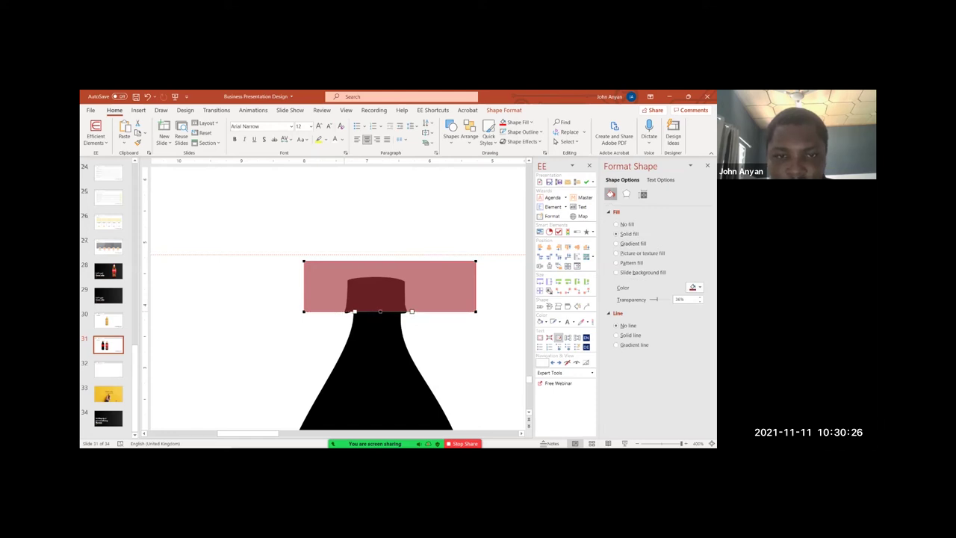
pyautogui.moveTo(344, 312); pyautogui.dragTo(380, 310)
pyautogui.hotkey('ctrl', 'z')
pyautogui.rightClick(363, 304)
pyautogui.click(390, 172)
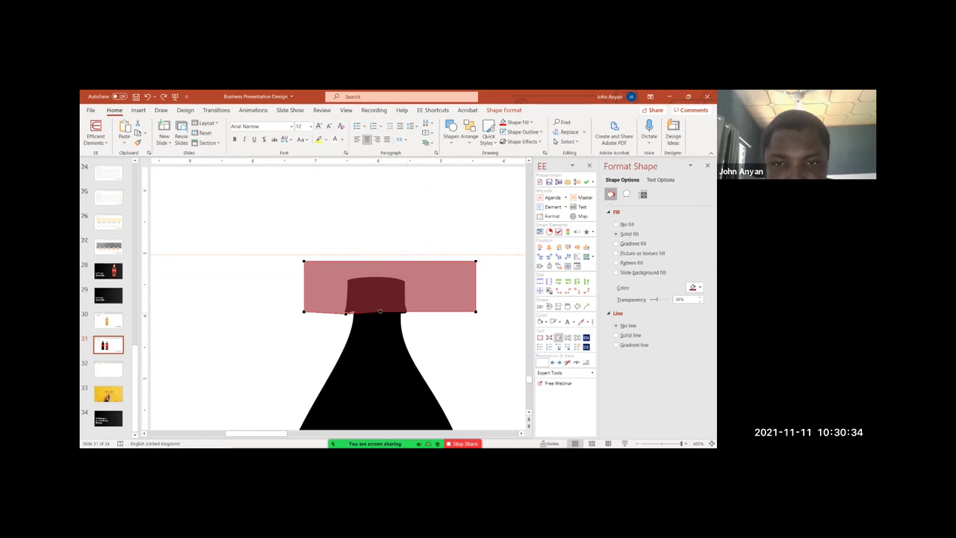
pyautogui.click(426, 194)
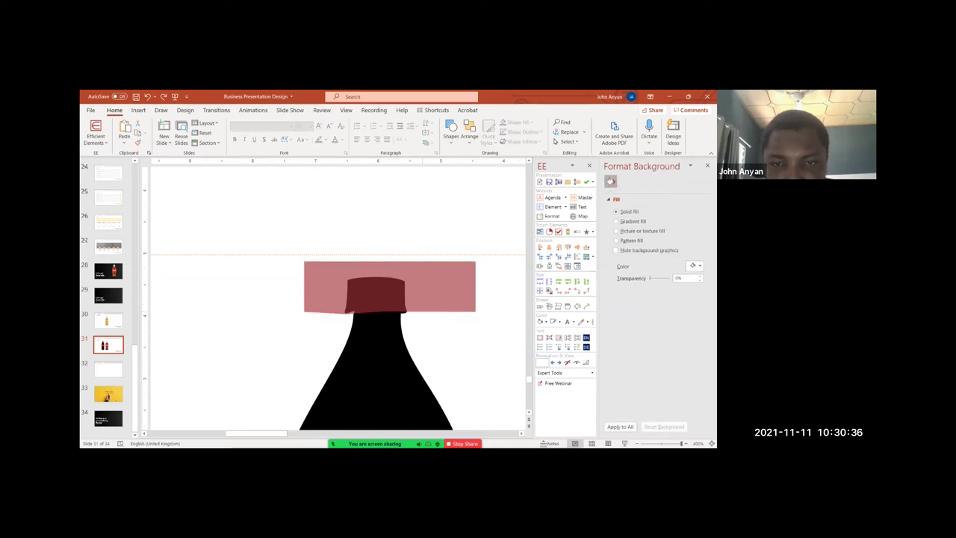
# - Add another point on the cap rectangle's lower edge and move it to the right corner of the cap's base
pyautogui.scroll(-5, 404, 284)
pyautogui.scroll(5, 403, 284)
pyautogui.click(377, 299)
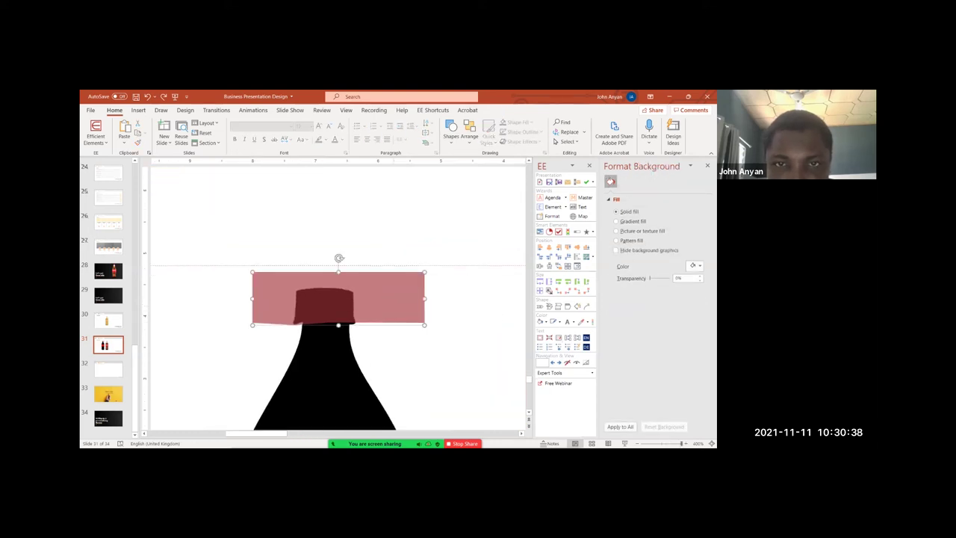
pyautogui.rightClick(394, 309)
pyautogui.click(422, 175)
pyautogui.click(426, 217)
pyautogui.click(388, 303)
pyautogui.rightClick(363, 319)
pyautogui.click(403, 184)
pyautogui.moveTo(364, 323); pyautogui.dragTo(351, 325)
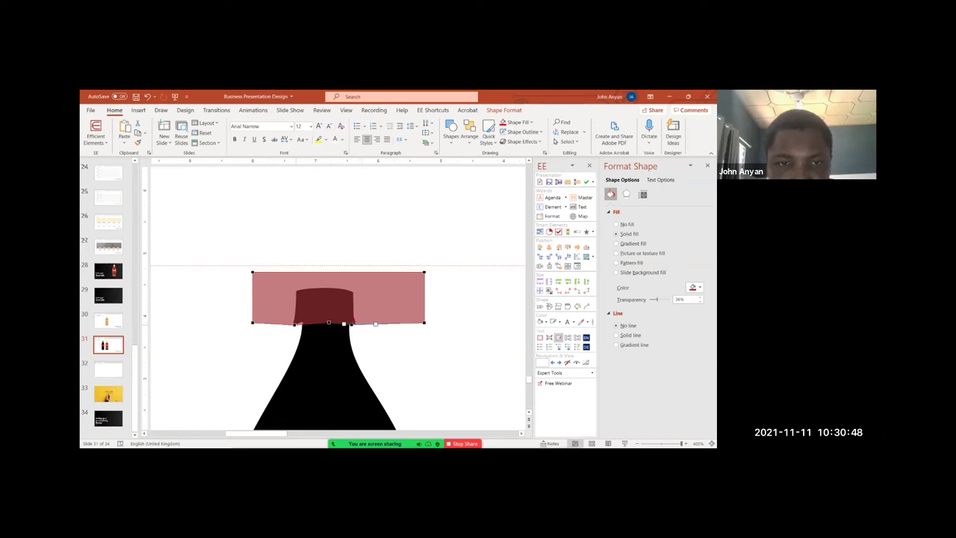
# - Adjust the curve of the rectangle's lower edge between the two added points to follow the cap's base
pyautogui.click(295, 324)
pyautogui.moveTo(310, 323); pyautogui.dragTo(328, 324)
pyautogui.click(407, 348)
# - Fragment the bottle's upper body with the cap rectangle and delete the surplus rectangle piece around the cap
pyautogui.click(388, 304)
pyautogui.scroll(-5, 338, 299)
pyautogui.click(334, 346)
pyautogui.keyDown('shift'); pyautogui.click(357, 297); pyautogui.keyUp('shift')
pyautogui.click(504, 110)
pyautogui.click(163, 142)
pyautogui.click(165, 175)
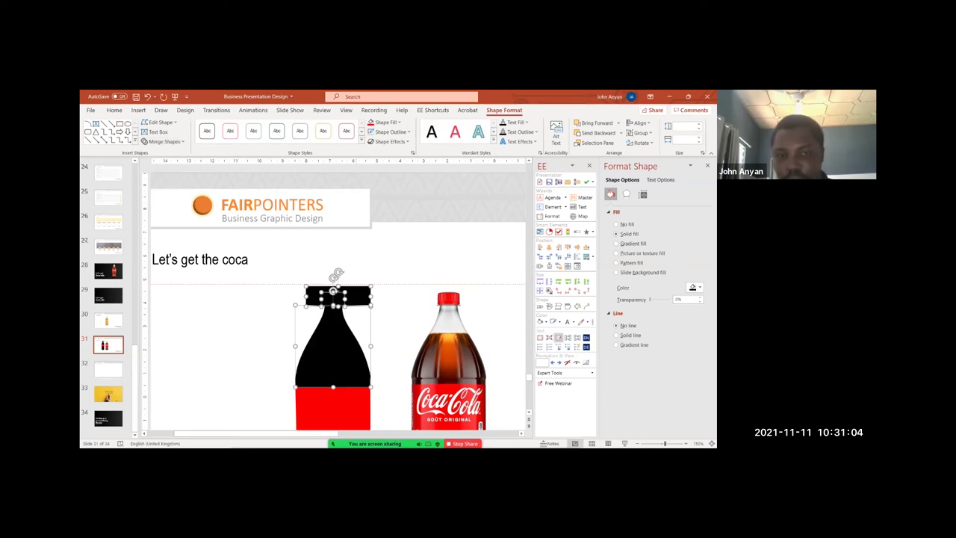
pyautogui.keyDown('shift'); pyautogui.click(358, 296); pyautogui.keyUp('shift')
pyautogui.click(393, 309)
pyautogui.click(358, 297)
pyautogui.press('Delete')
# - Fill the separated cap piece with the red sampled from the photo's cap using the Eyedropper, and deselect it
pyautogui.click(333, 299)
pyautogui.click(385, 122)
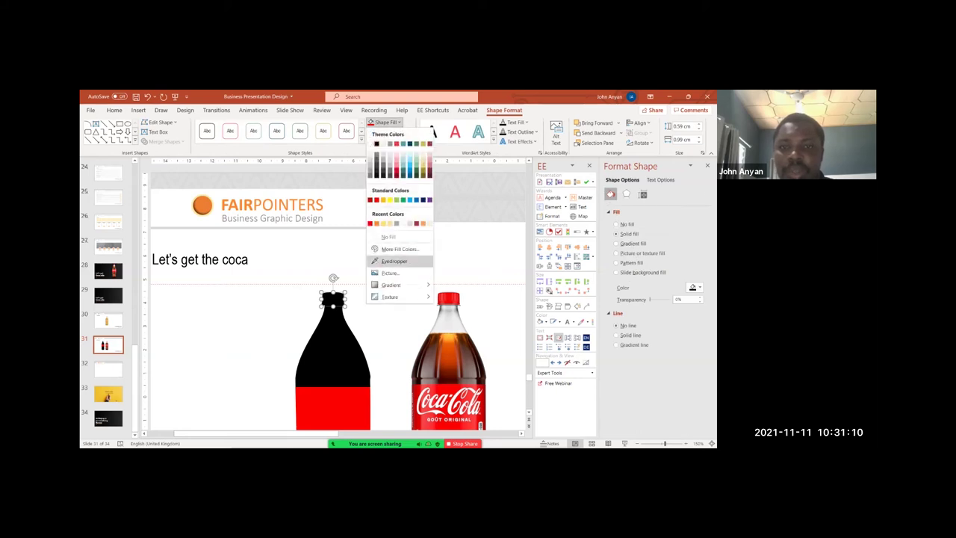
pyautogui.click(394, 261)
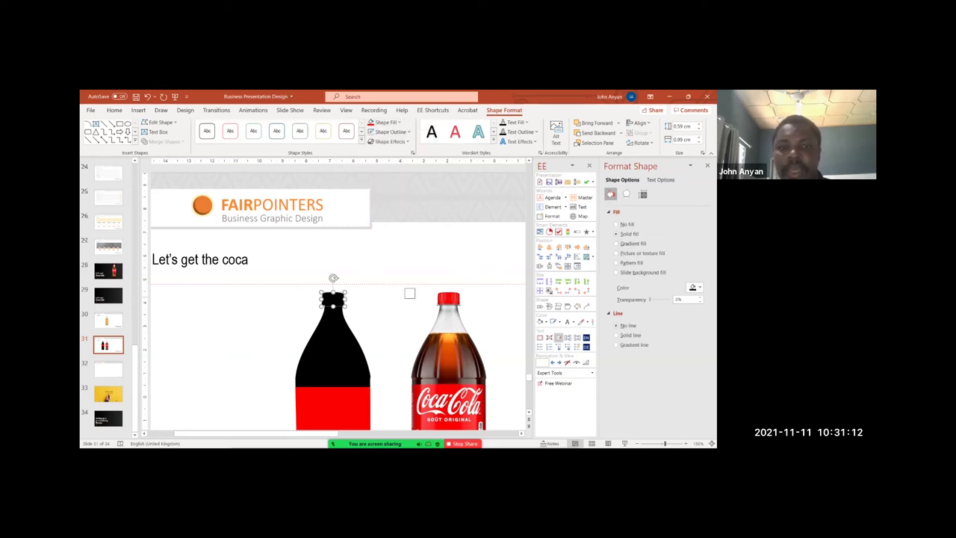
pyautogui.click(385, 122)
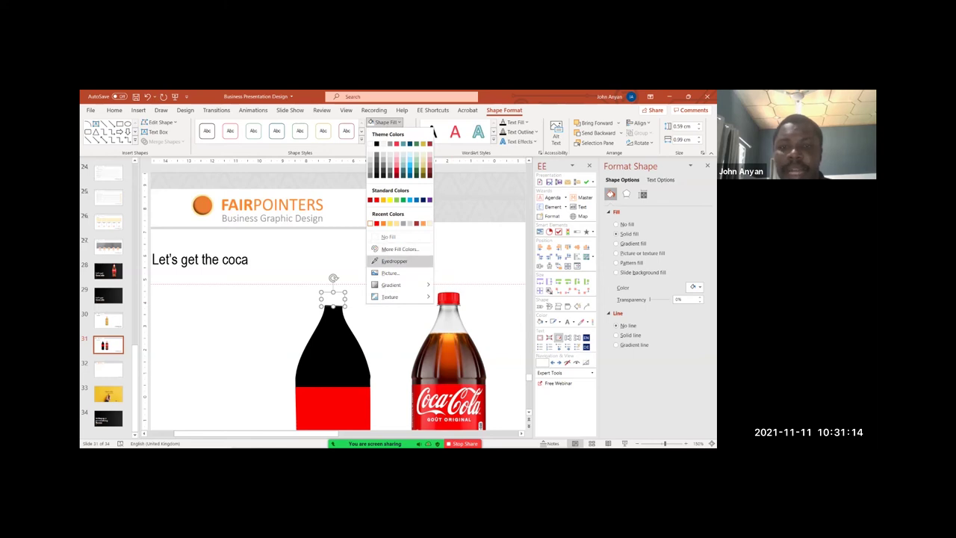
pyautogui.click(394, 261)
pyautogui.click(452, 298)
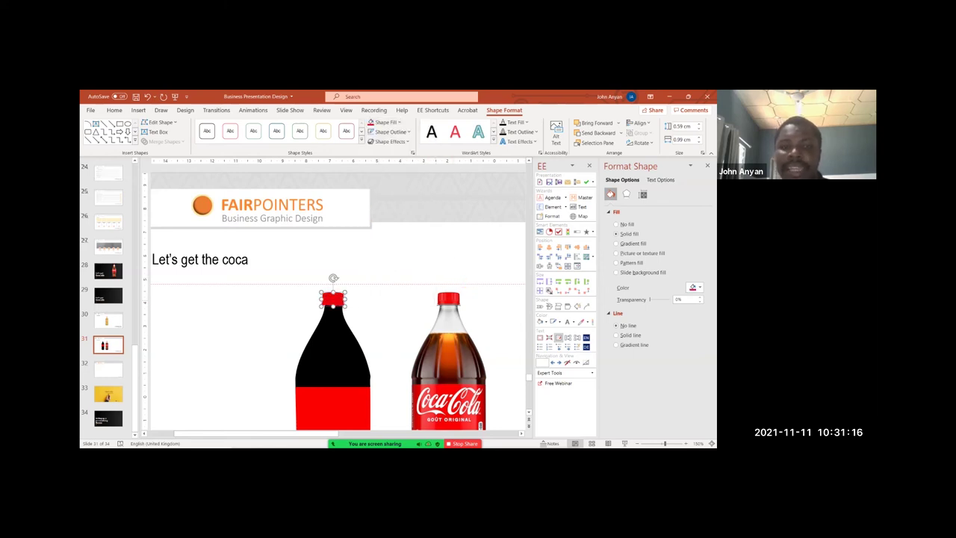
pyautogui.scroll(-5, 452, 298)
pyautogui.click(451, 297)
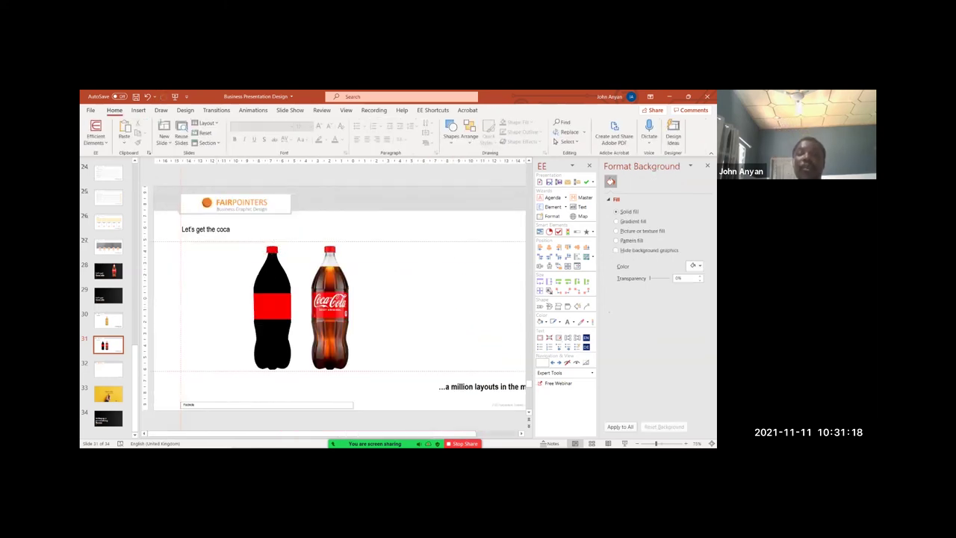
# - Try moving the black upper body piece away from the bottle, and undo the move
pyautogui.click(272, 278)
pyautogui.scroll(6, 272, 278)
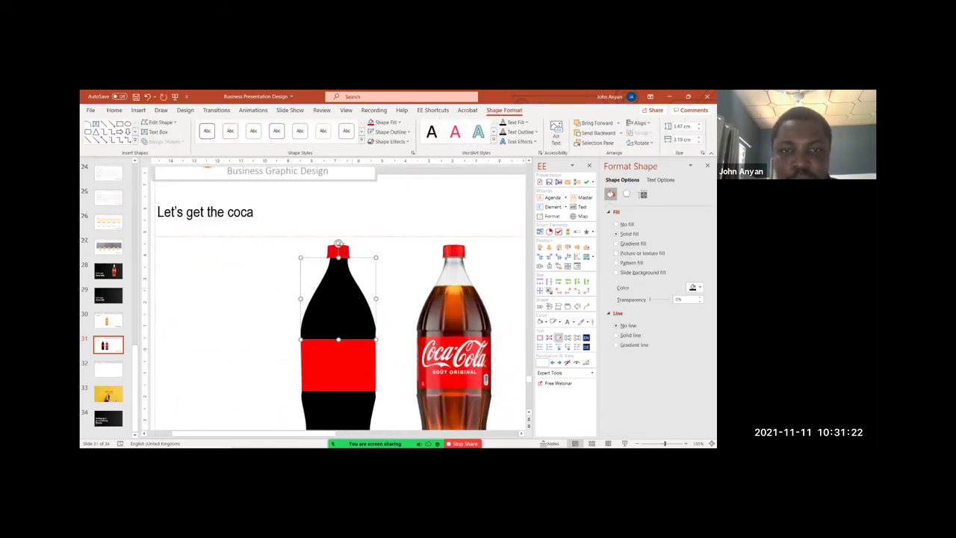
pyautogui.moveTo(339, 302); pyautogui.dragTo(199, 303)
pyautogui.hotkey('ctrl', 'z')
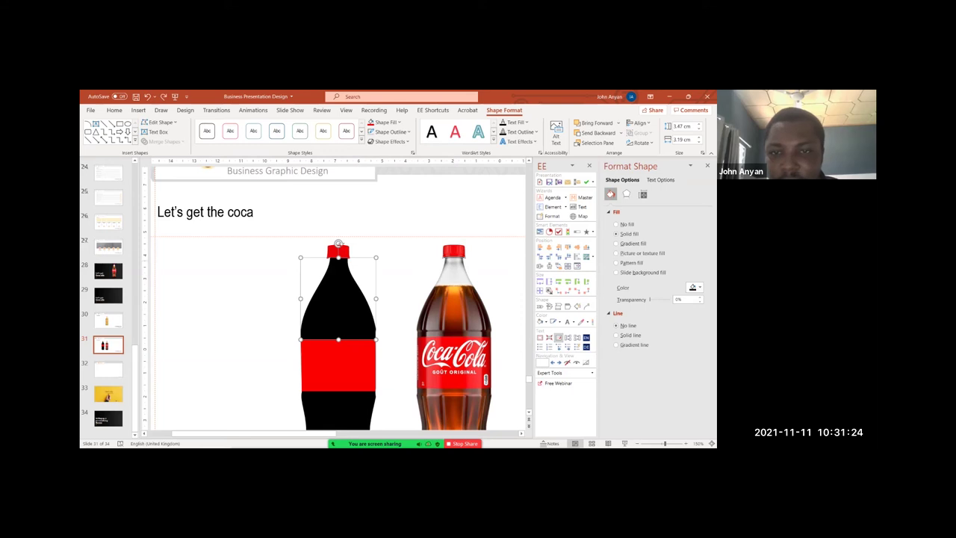
pyautogui.click(454, 321)
# - Draw a rectangle about 2.15 cm high and 4.8 cm wide covering the bottle's cap and neck
pyautogui.click(339, 303)
pyautogui.click(119, 124)
pyautogui.moveTo(314, 263); pyautogui.dragTo(377, 296)
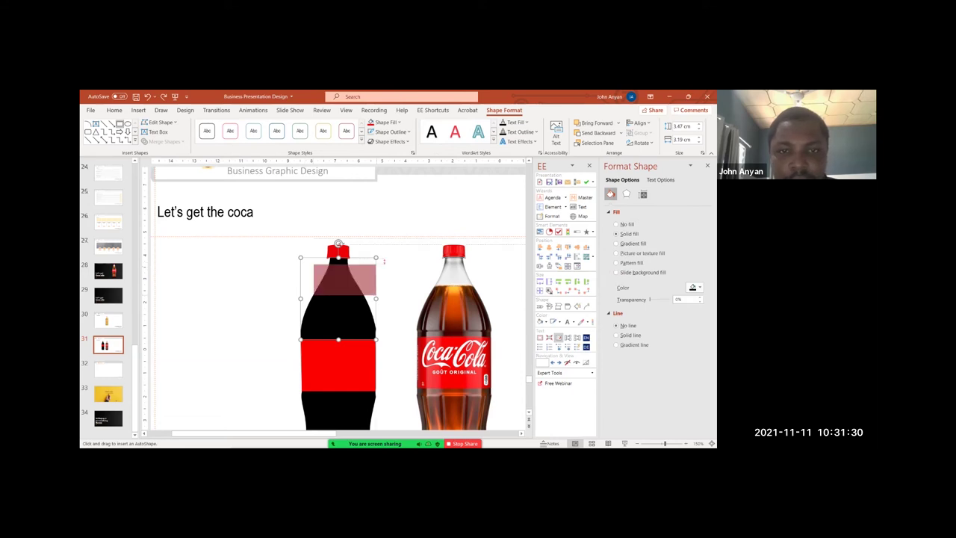
pyautogui.moveTo(314, 295); pyautogui.dragTo(276, 295)
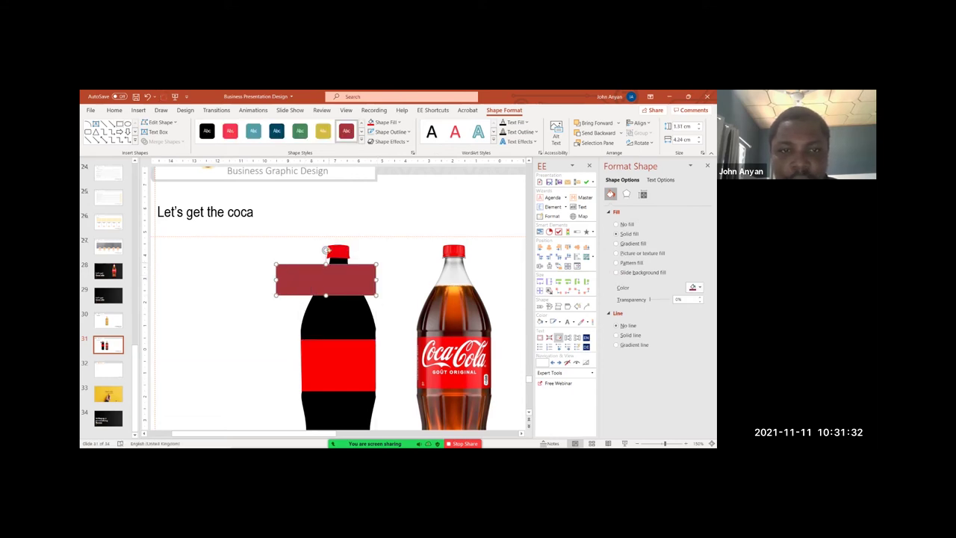
pyautogui.moveTo(327, 263); pyautogui.dragTo(327, 245)
pyautogui.moveTo(378, 270); pyautogui.dragTo(391, 270)
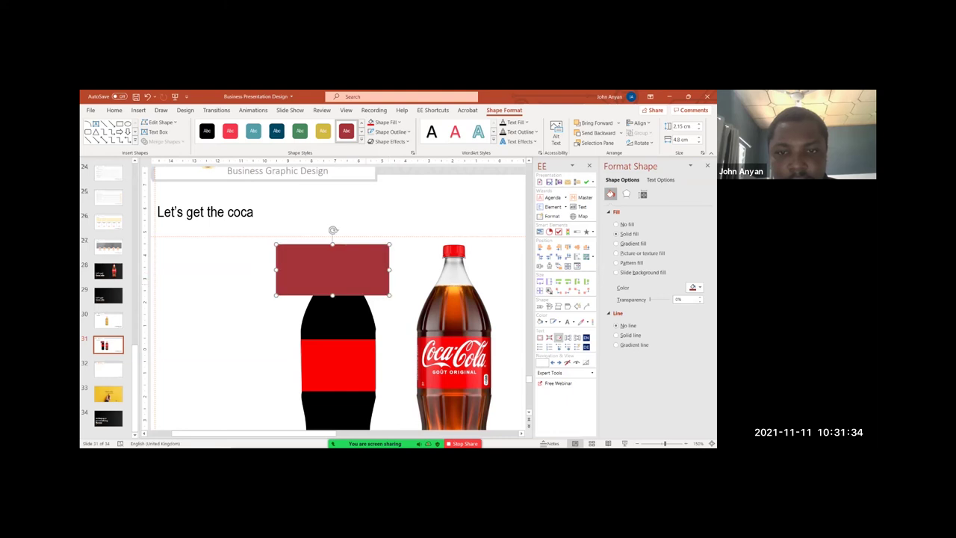
# - Edit the neck rectangle's points so its lower edge arches upward across the bottle's shoulders
pyautogui.rightClick(356, 272)
pyautogui.click(379, 275)
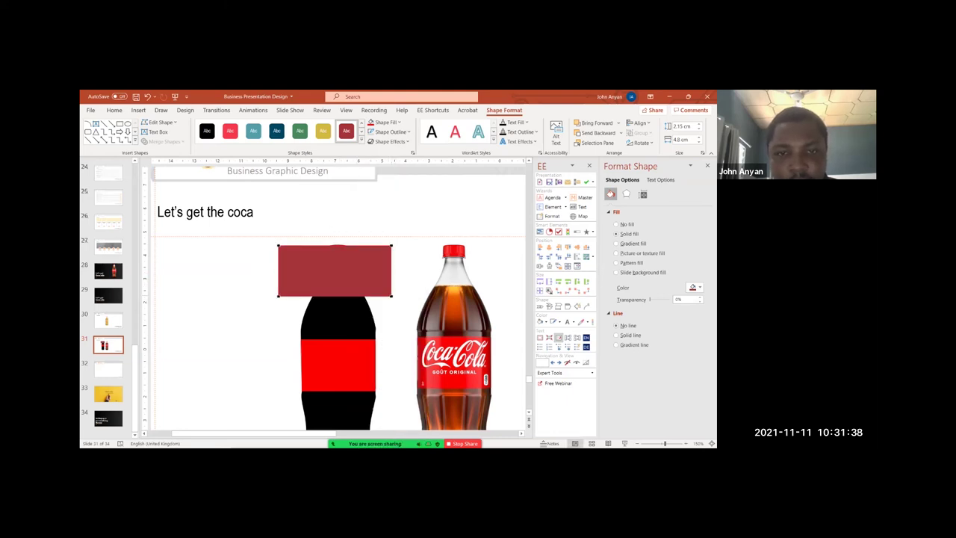
pyautogui.moveTo(329, 286); pyautogui.dragTo(305, 292)
pyautogui.click(278, 297)
pyautogui.click(338, 318)
# - Fragment the black upper body with the arched neck rectangle and delete the leftover rectangle piece
pyautogui.click(308, 326)
pyautogui.keyDown('shift'); pyautogui.click(321, 273); pyautogui.keyUp('shift')
pyautogui.click(163, 142)
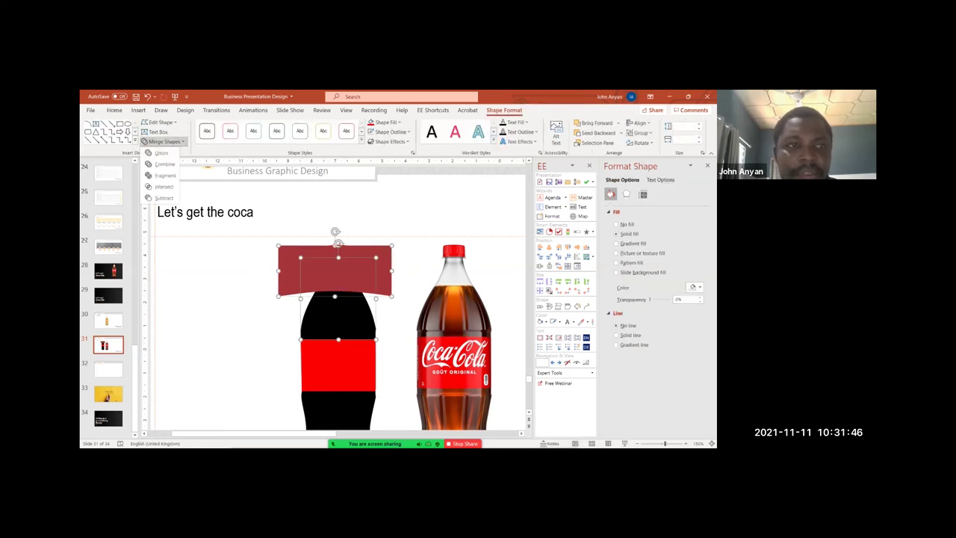
pyautogui.click(165, 175)
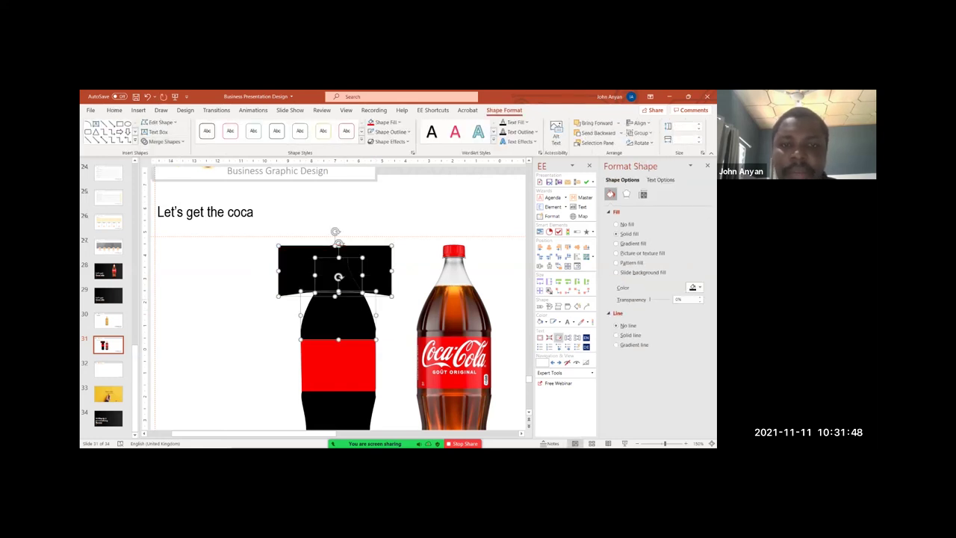
pyautogui.click(407, 281)
pyautogui.click(378, 272)
pyautogui.press('Delete')
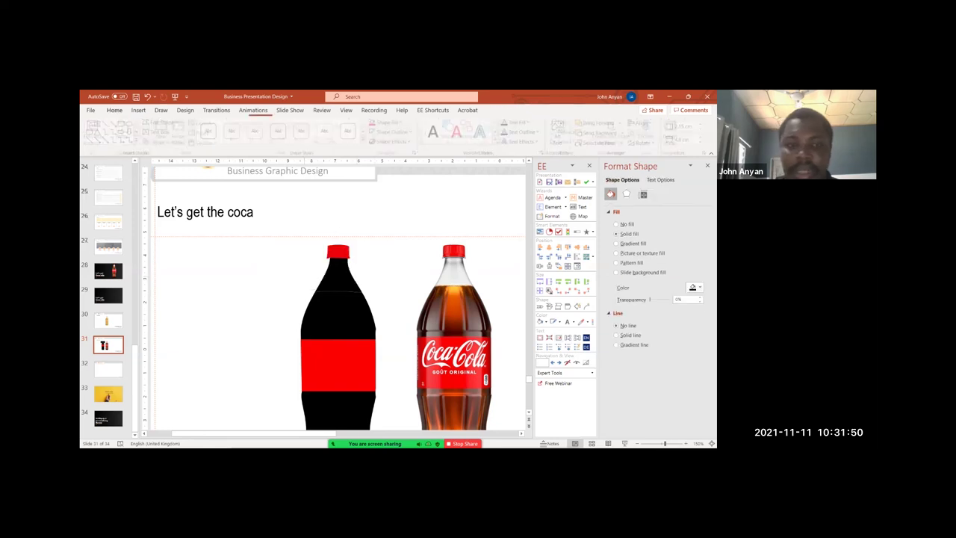
# - Fill the separated neck piece with a light grey theme colour
pyautogui.click(340, 277)
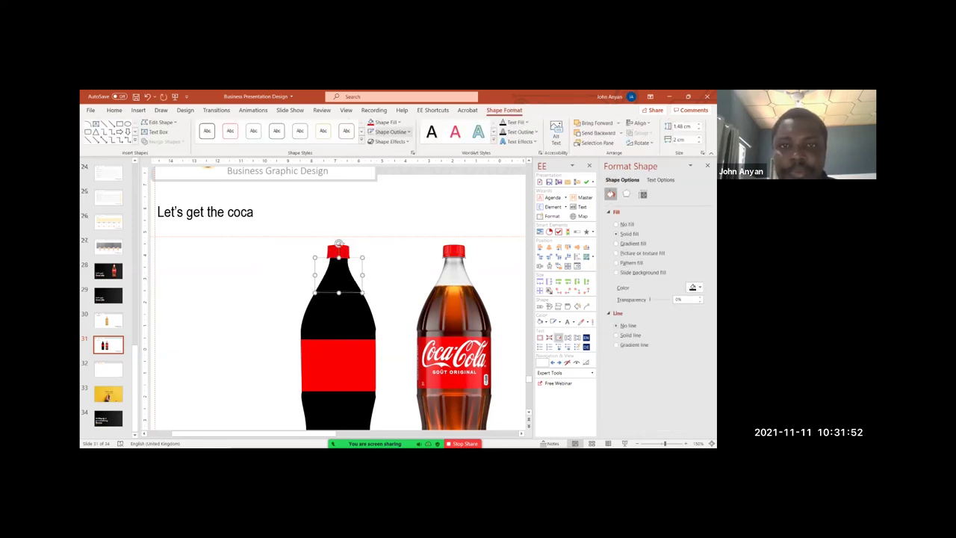
pyautogui.click(386, 122)
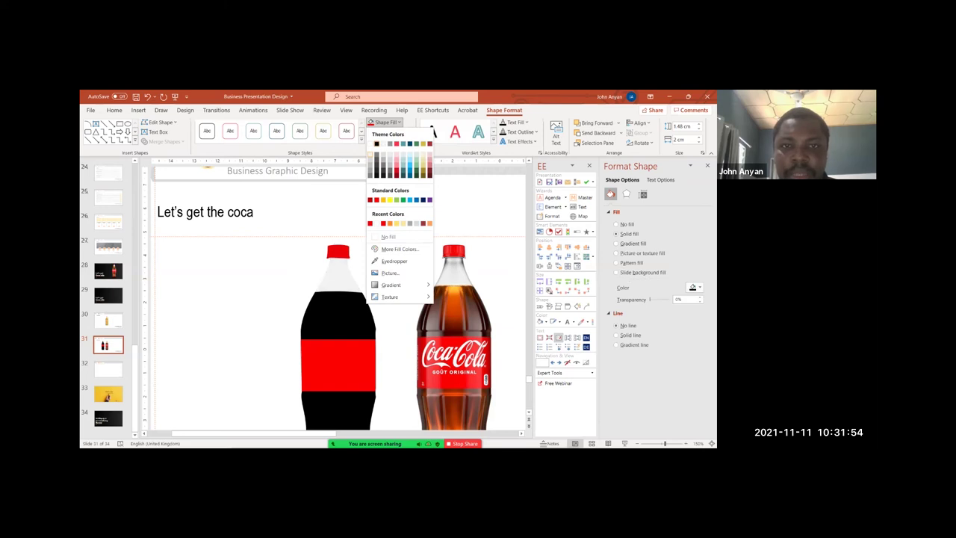
pyautogui.click(371, 154)
pyautogui.click(407, 278)
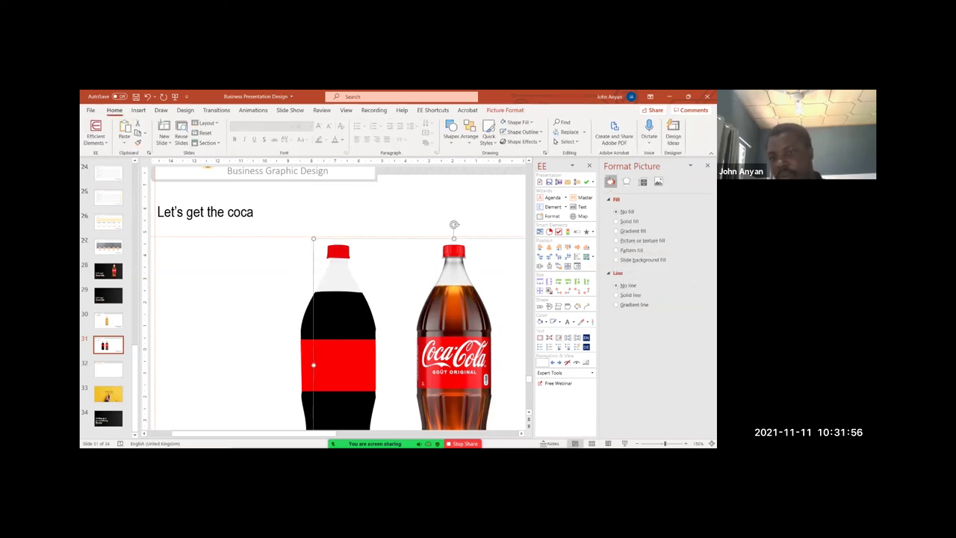
# - Preview the current slide as a full-screen slide show, and return to editing
pyautogui.hotkey('shift', 'F5')
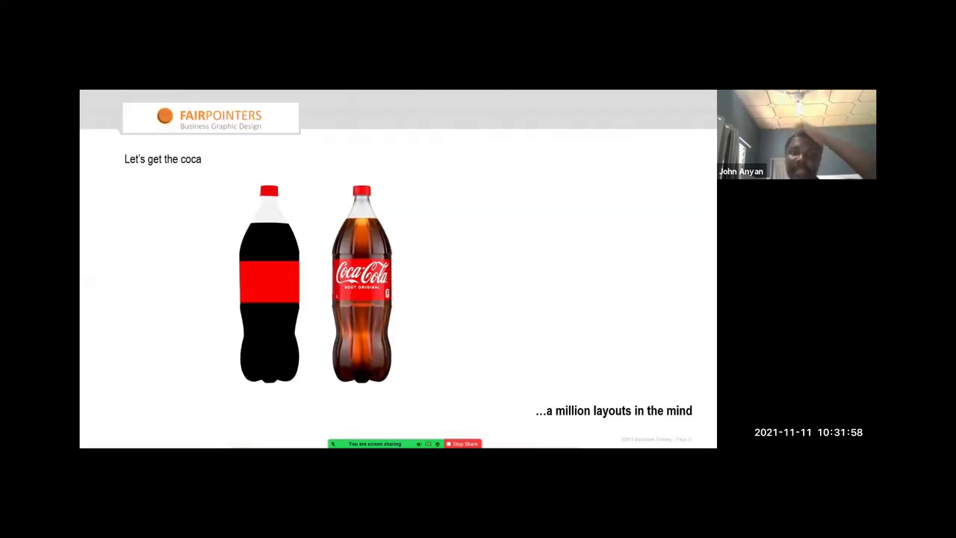
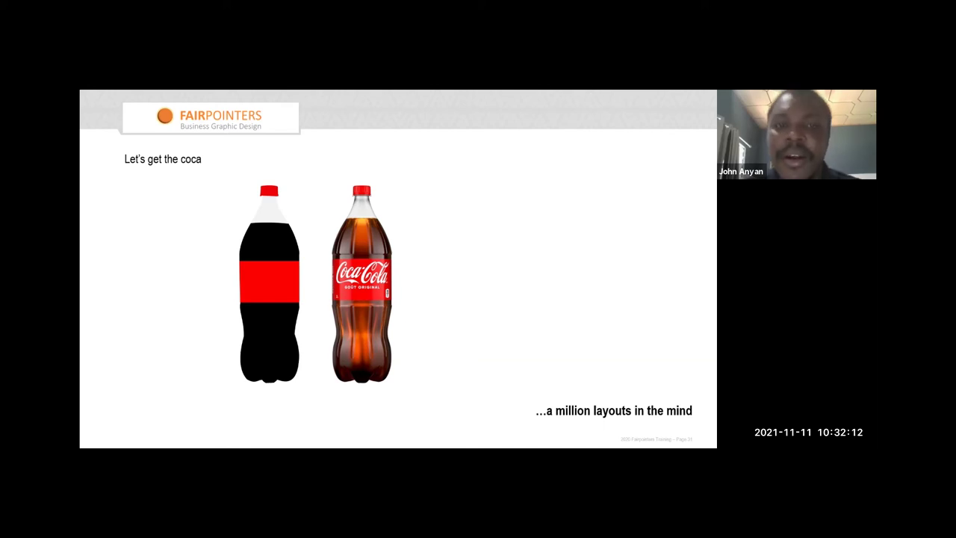
pyautogui.press('Escape')
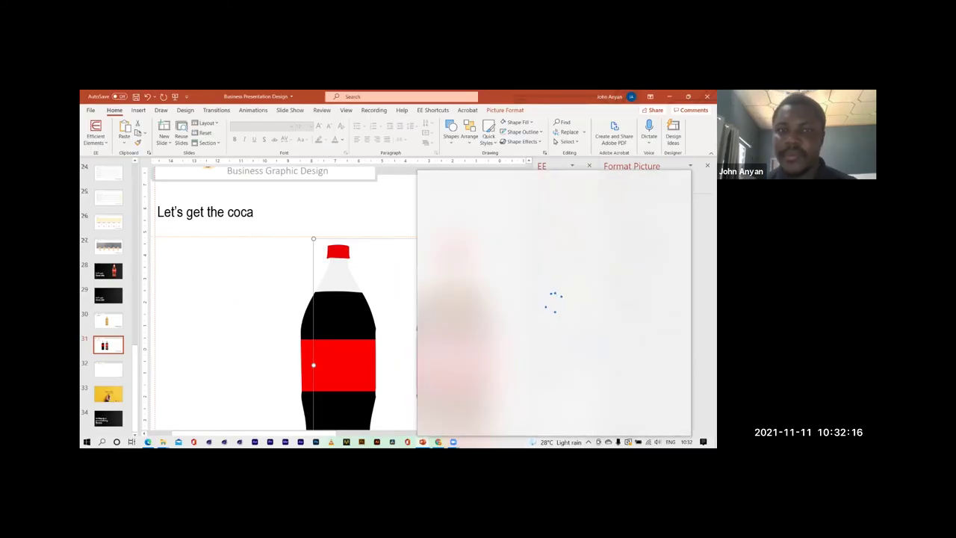
pyautogui.click(206, 212)
pyautogui.moveTo(560, 442)
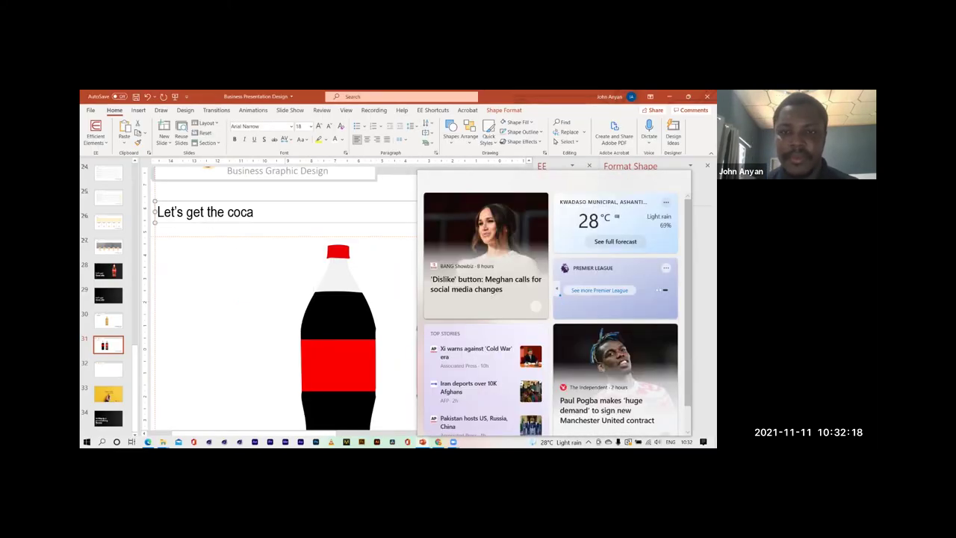
# - Select the red label piece and close the shape formatting pane to widen the slide's editing area
pyautogui.scroll(-6, 339, 299)
pyautogui.click(260, 306)
pyautogui.click(707, 166)
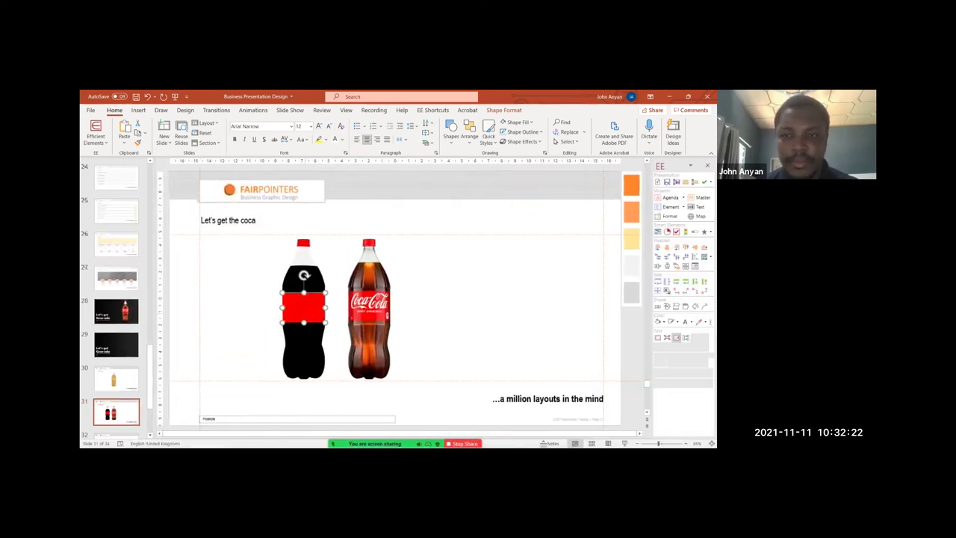
pyautogui.scroll(5, 336, 307)
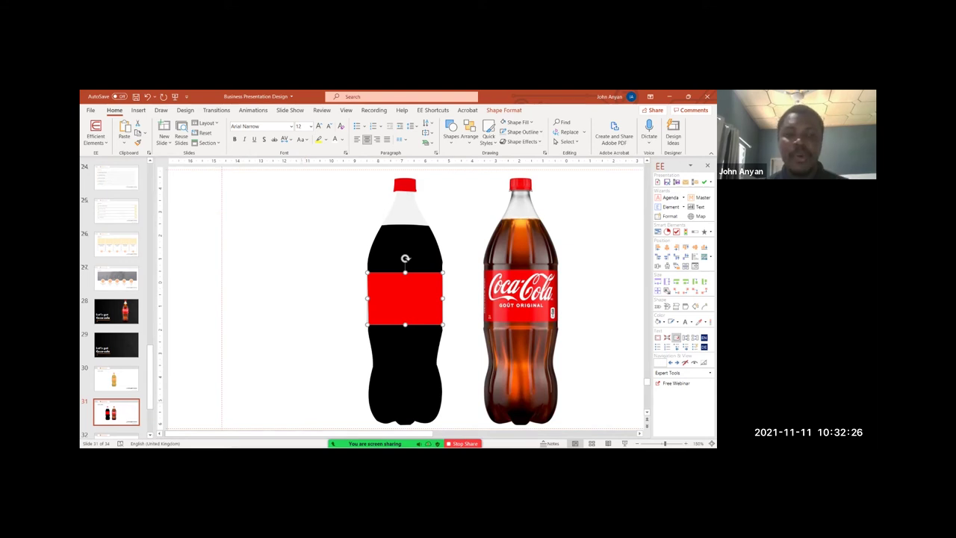
# - Search the computer for "ink"
pyautogui.moveTo(438, 447)
pyautogui.press('super')
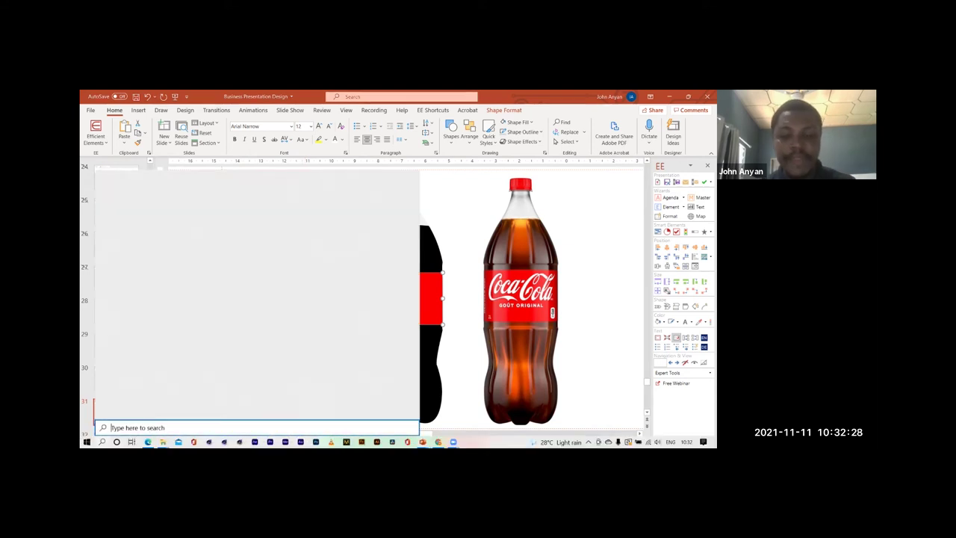
pyautogui.write('ink')
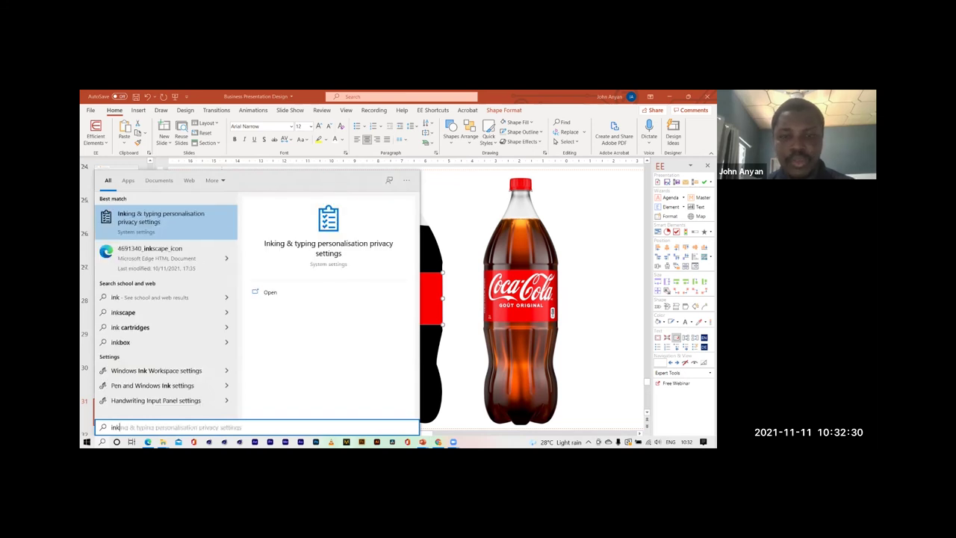
# - Switch to Chrome, search the web for "inkscape" in a new tab, and open the official Inkscape: Draw Freely site
pyautogui.click(438, 442)
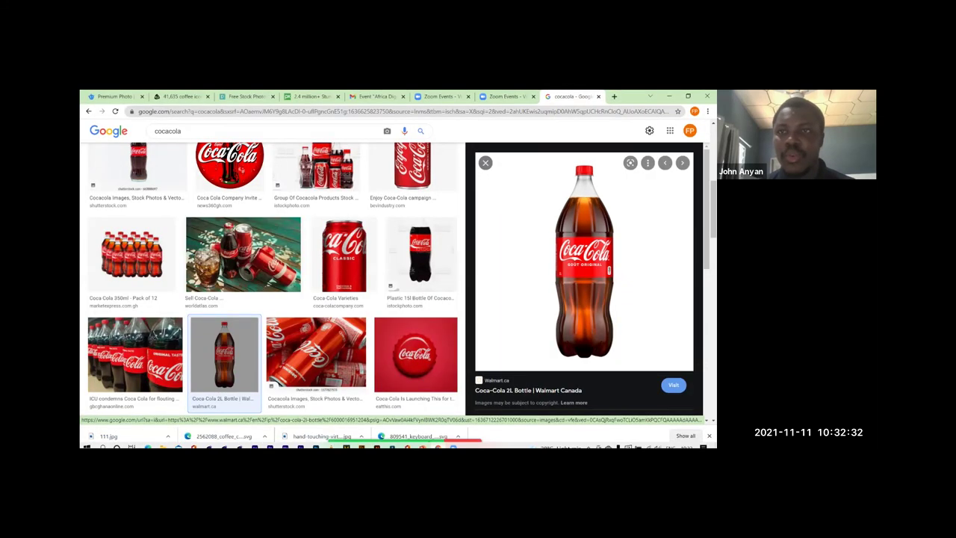
pyautogui.hotkey('ctrl', 't')
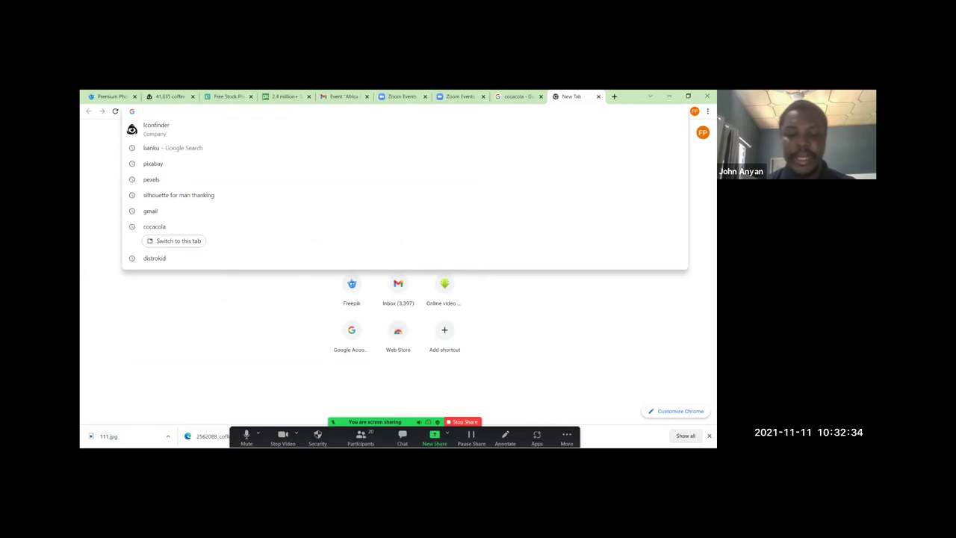
pyautogui.write('inkscap')
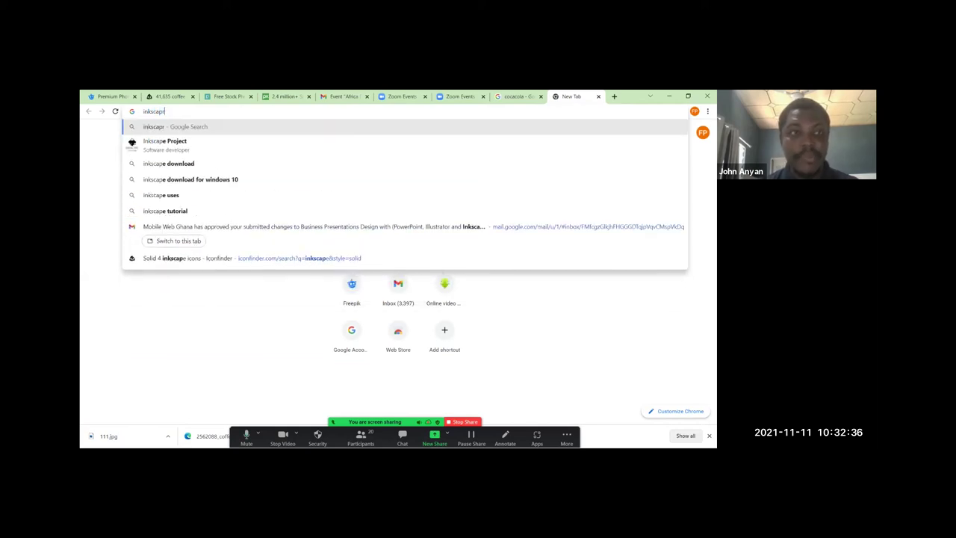
pyautogui.write('e')
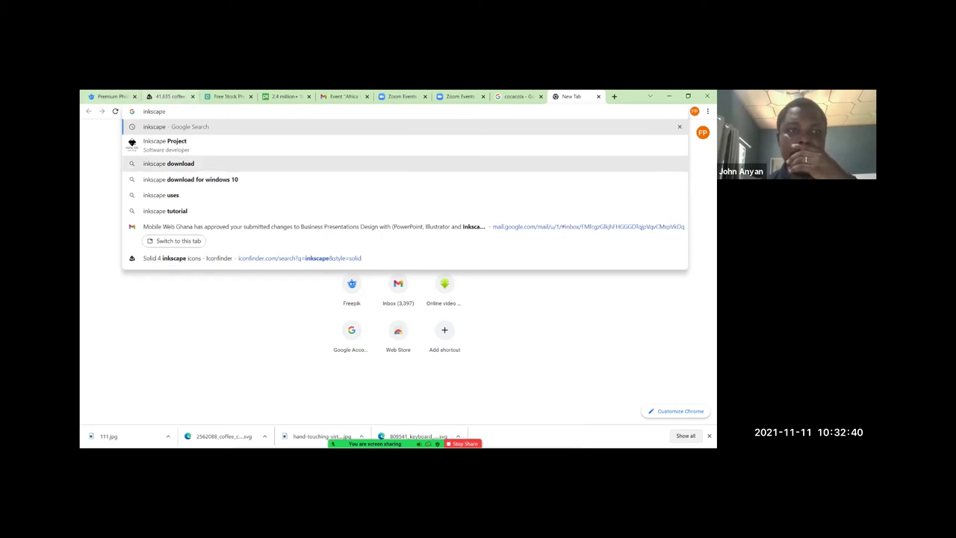
pyautogui.click(166, 145)
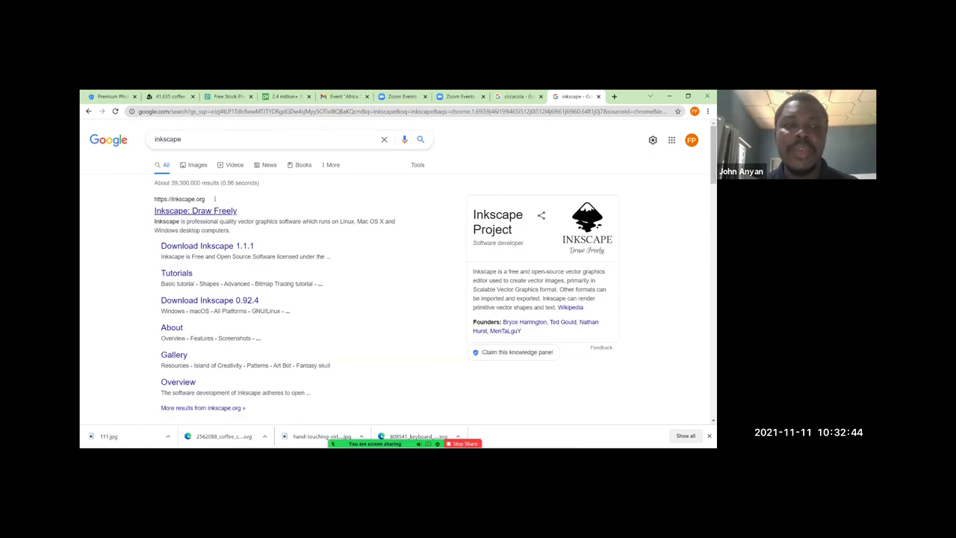
pyautogui.click(195, 211)
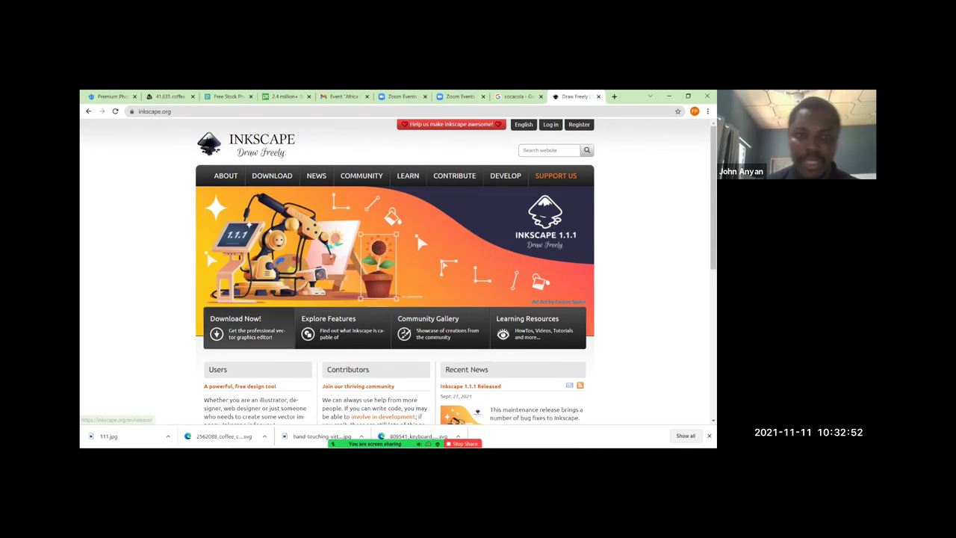
# - Look through the Inkscape homepage, and switch back to the PowerPoint presentation
pyautogui.scroll(-4, 396, 299)
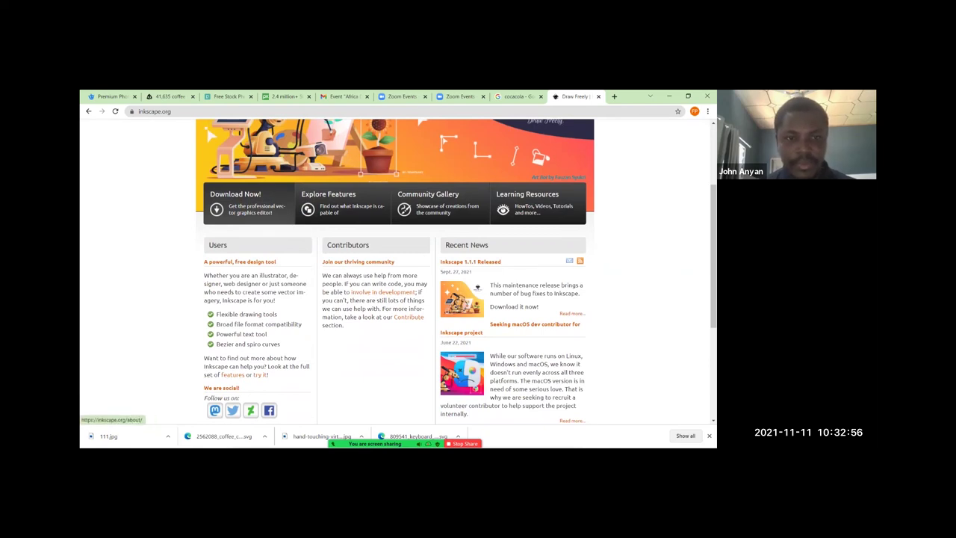
pyautogui.scroll(-5, 396, 299)
pyautogui.scroll(4, 396, 298)
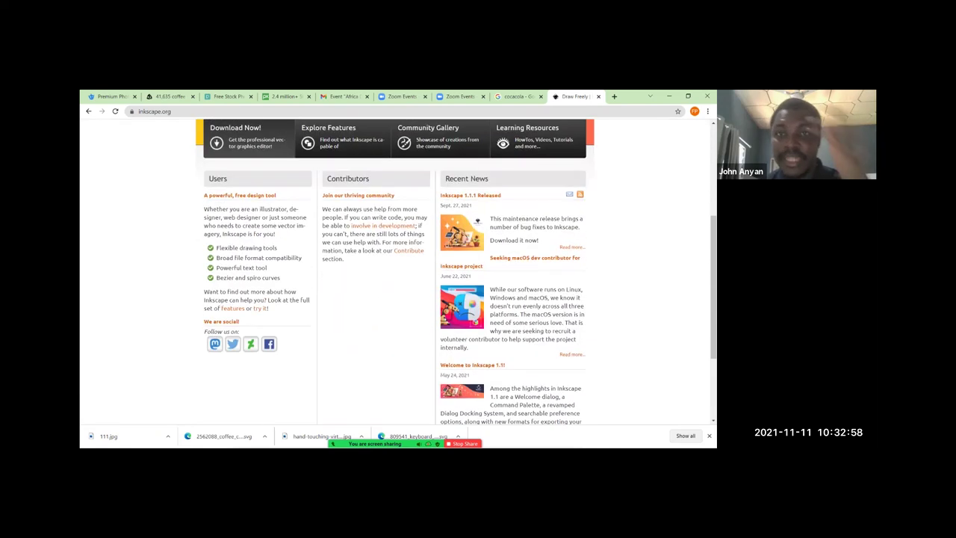
pyautogui.scroll(4, 396, 269)
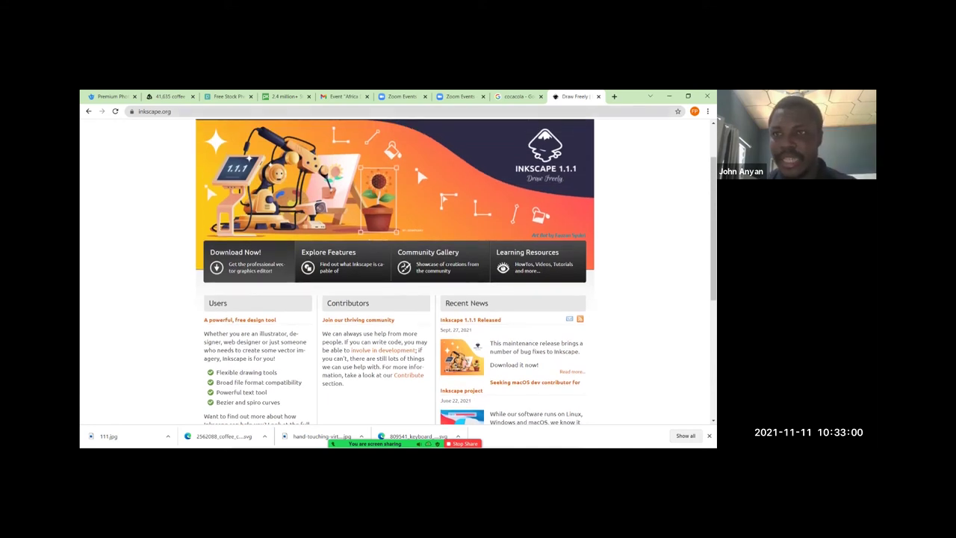
pyautogui.hotkey('alt', 'Tab')
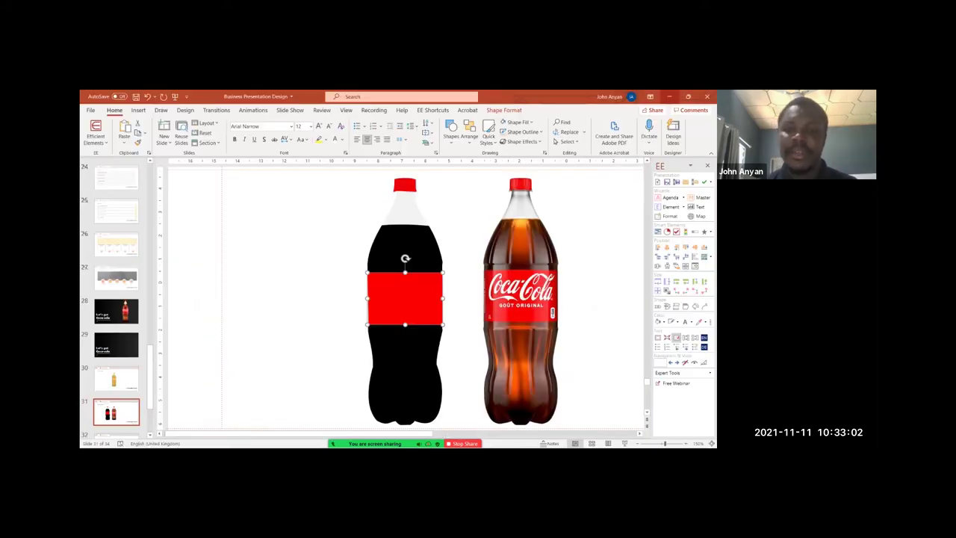
# - Give the bottle's label piece a gradient fill whose first stop, at 0%, is a dark red sampled from the photo's label edge
pyautogui.press('Escape')
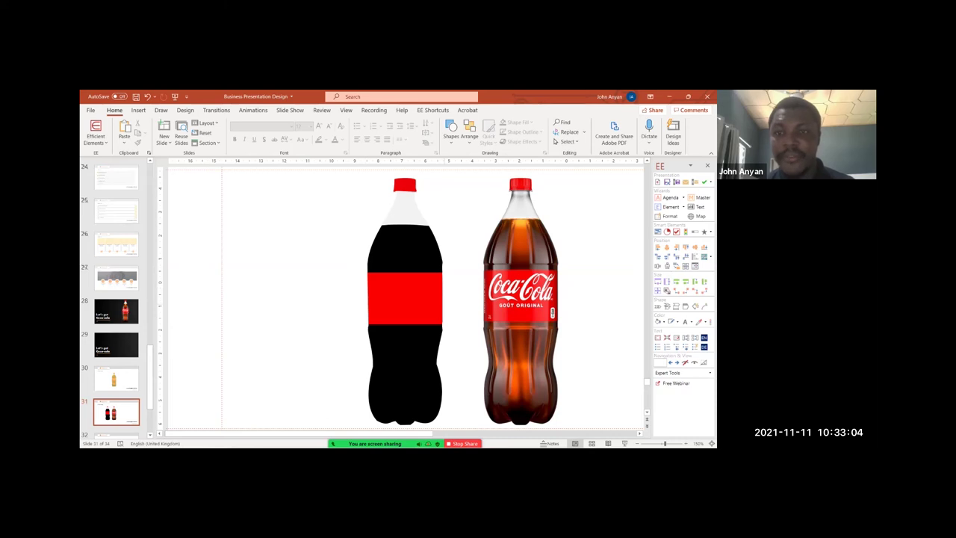
pyautogui.click(405, 298)
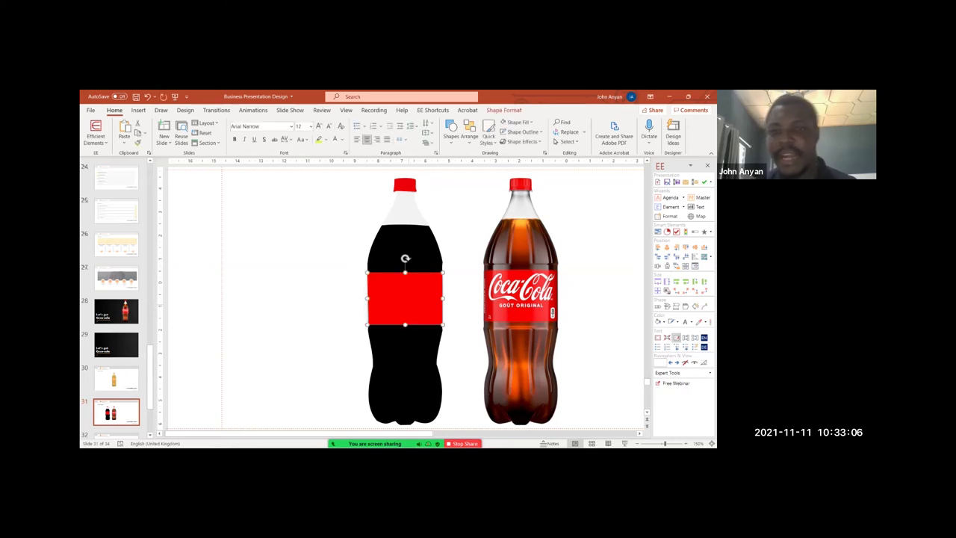
pyautogui.click(545, 154)
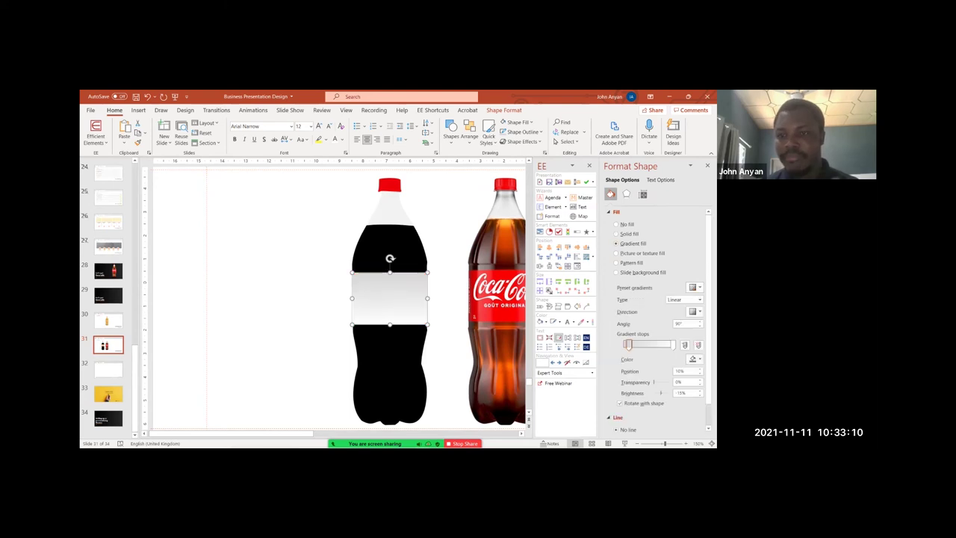
pyautogui.moveTo(629, 345); pyautogui.dragTo(625, 344)
pyautogui.click(695, 358)
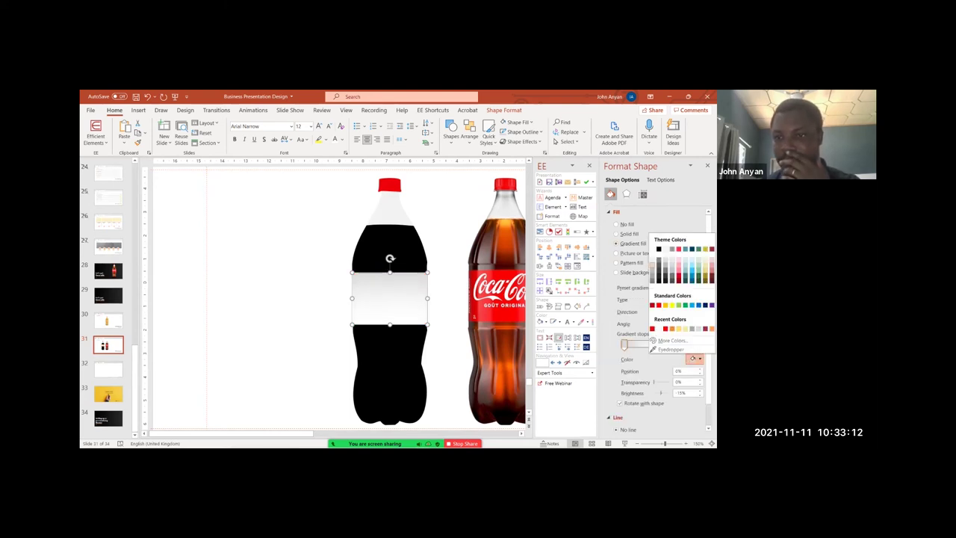
pyautogui.click(668, 349)
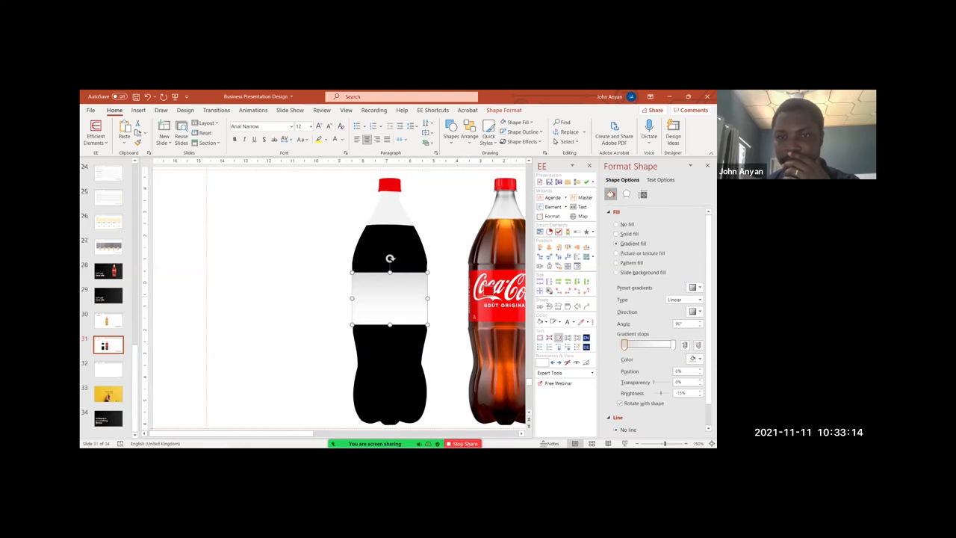
pyautogui.click(482, 294)
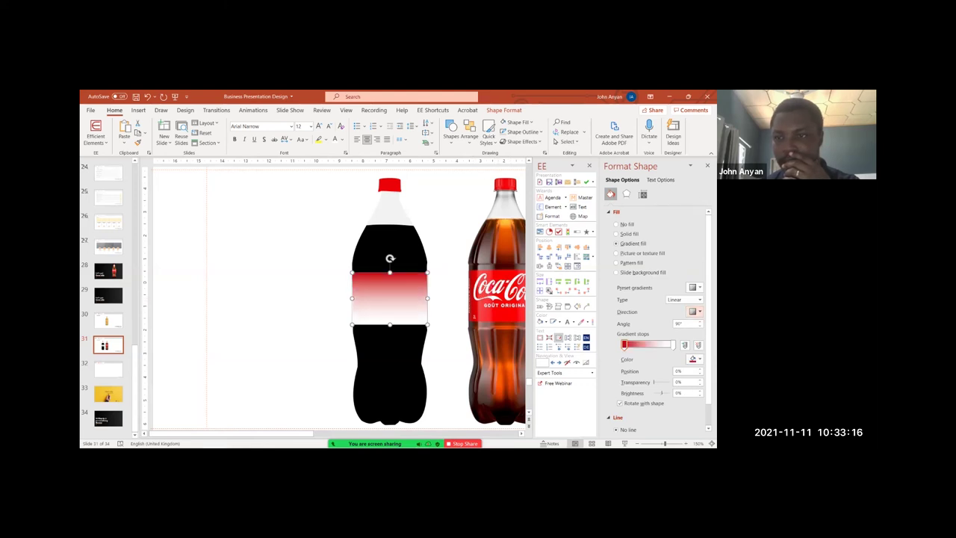
# - Set the label's gradient to run from left to right at 0° and add a middle stop at 50%
pyautogui.click(695, 312)
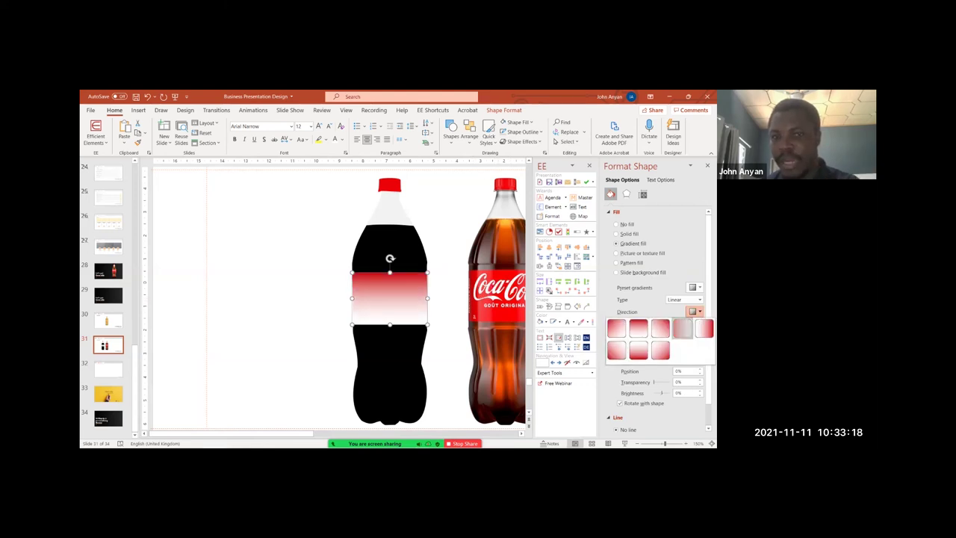
pyautogui.click(682, 329)
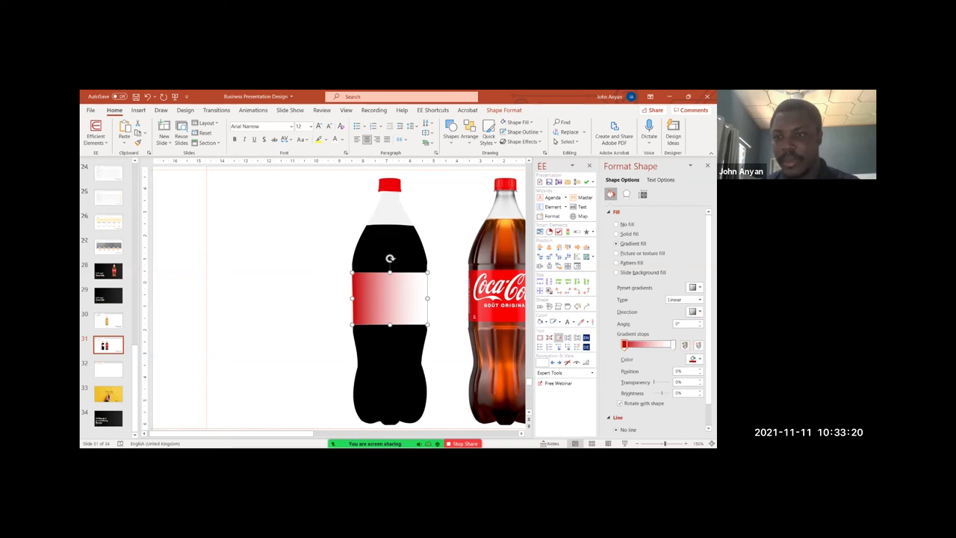
pyautogui.click(685, 344)
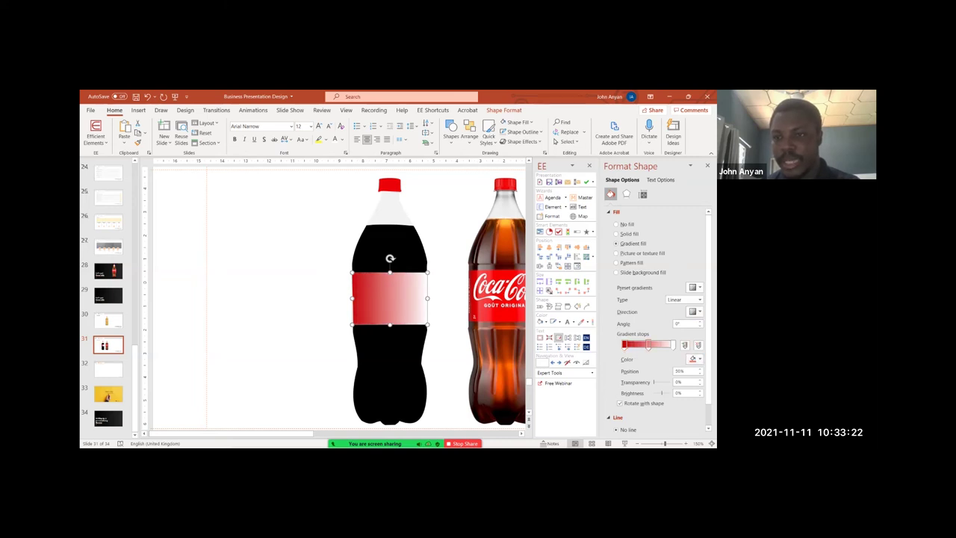
# - Colour the label gradient's middle stop with a bright red sampled from the photo's label
pyautogui.click(696, 359)
pyautogui.click(678, 350)
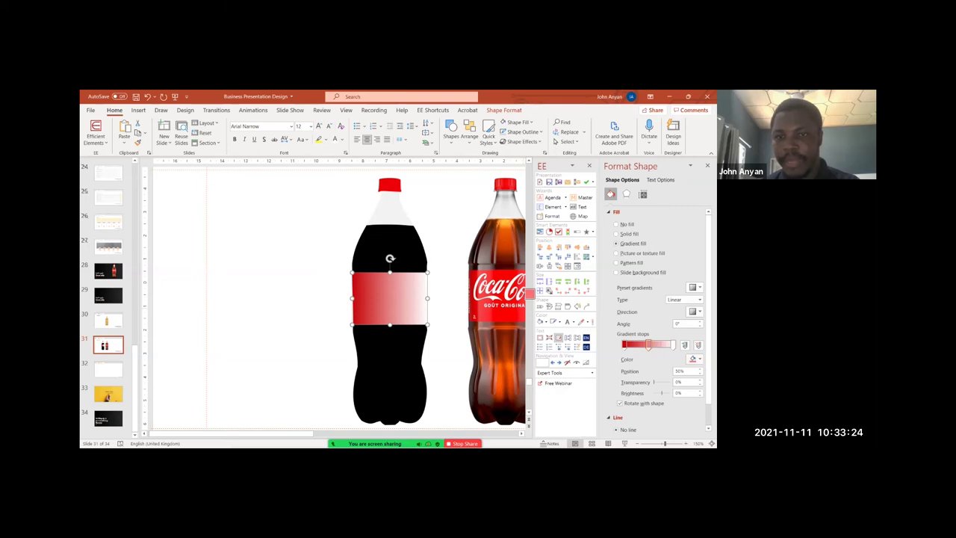
pyautogui.click(525, 295)
# - Colour the label gradient's last stop, at 100%, with a dark red sampled from the far edge of the photo's label, and deselect the label
pyautogui.moveTo(263, 433); pyautogui.dragTo(282, 434)
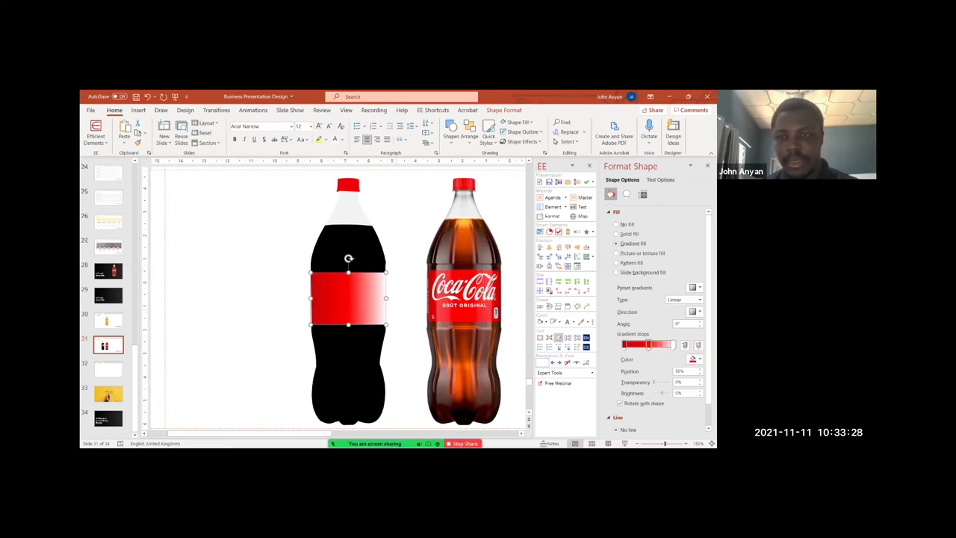
pyautogui.click(673, 345)
pyautogui.click(696, 359)
pyautogui.click(679, 349)
pyautogui.click(497, 278)
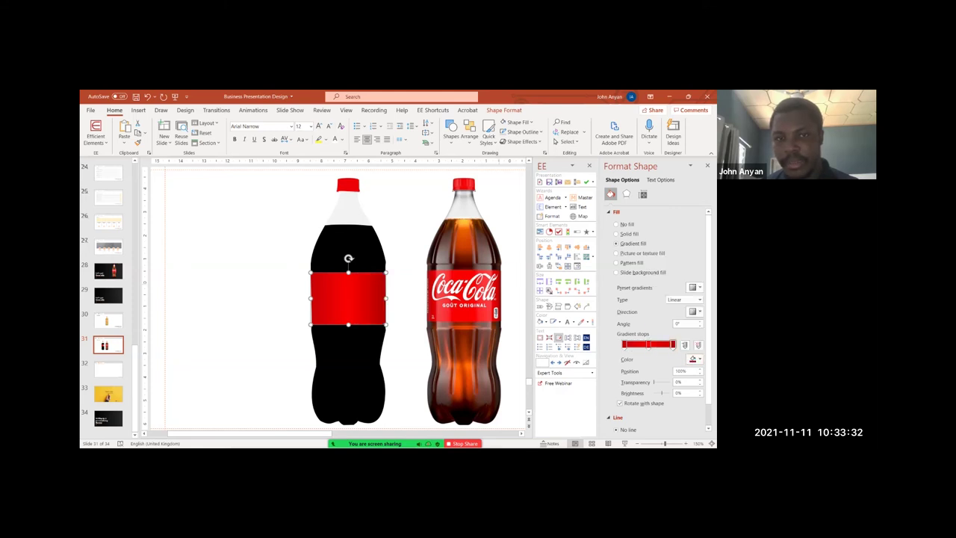
pyautogui.click(408, 291)
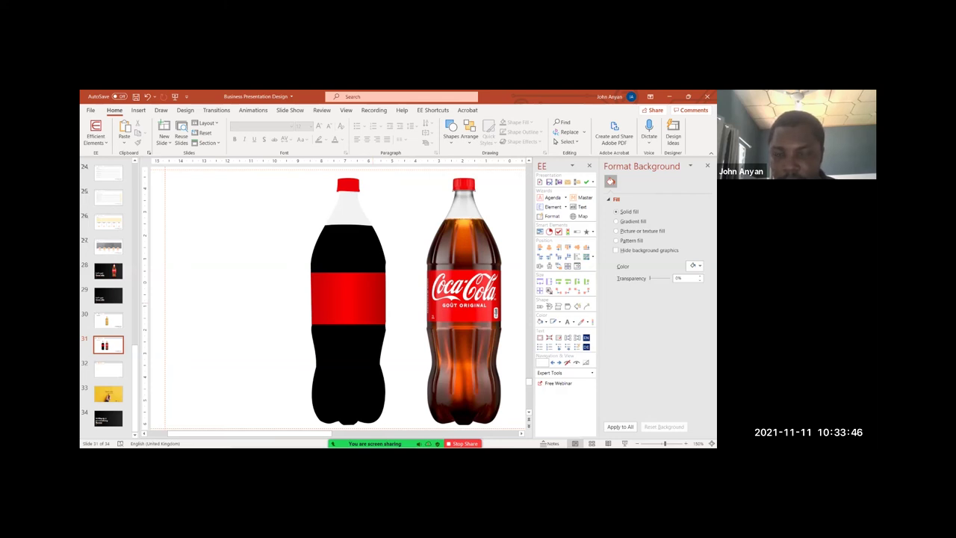
# - Undo the label piece's red gradient colours, stop and direction, and try moving the piece to the left of the bottle
pyautogui.click(348, 299)
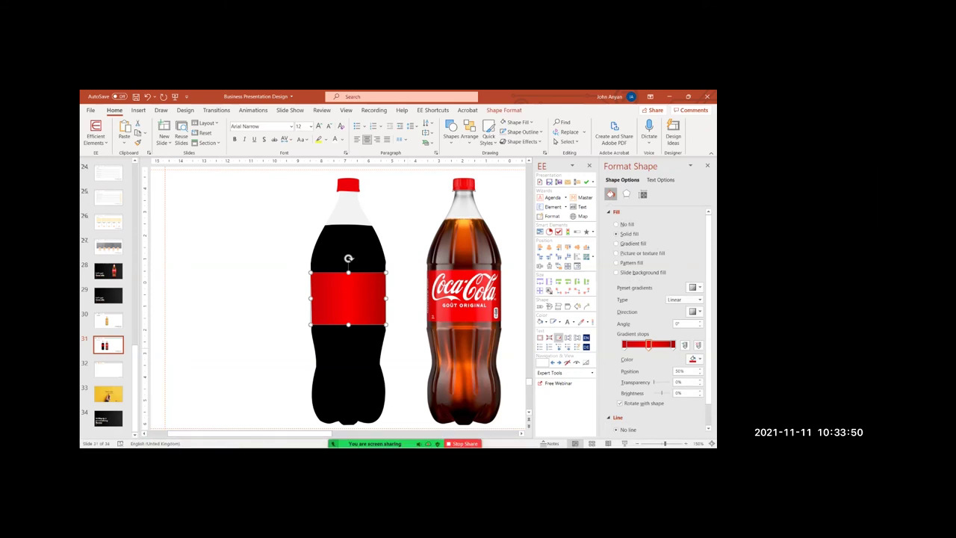
pyautogui.hotkey('ctrl', 'z')
pyautogui.hotkey('ctrl', 'z')
pyautogui.hotkey('ctrl', 'z')
pyautogui.hotkey('ctrl', 'z')
pyautogui.hotkey('ctrl', 'z')
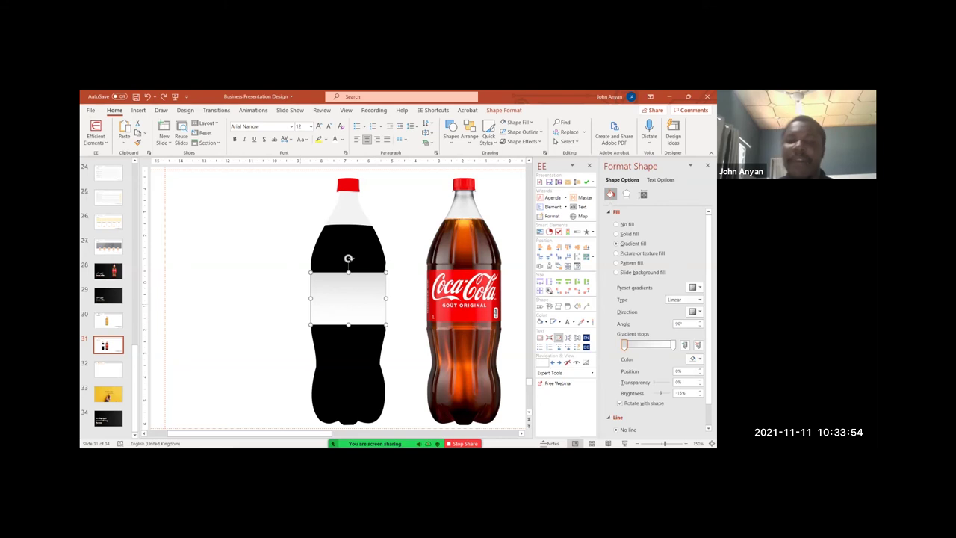
pyautogui.moveTo(348, 299); pyautogui.dragTo(251, 306)
pyautogui.hotkey('ctrl', 'z')
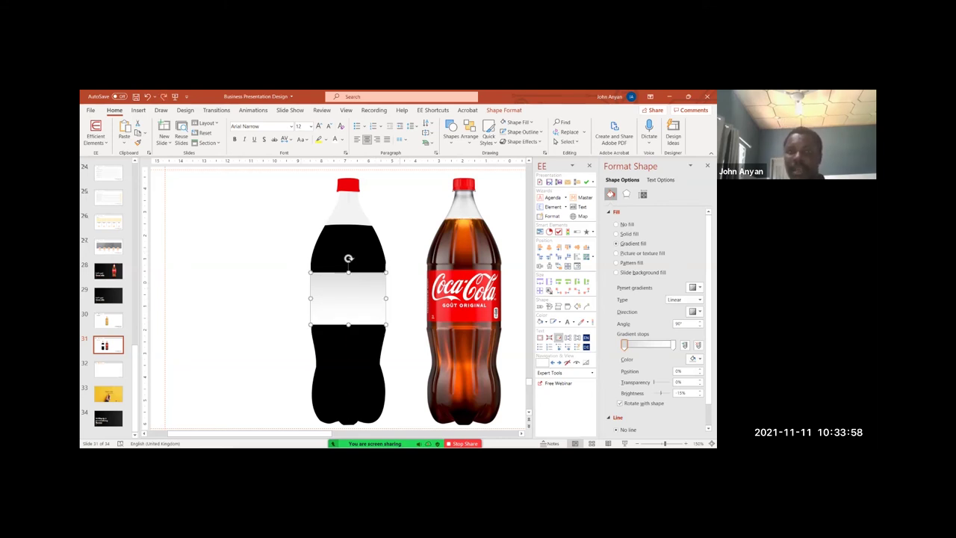
# - Fill the label piece with a solid light grey and bring up its shape formatting options
pyautogui.click(515, 122)
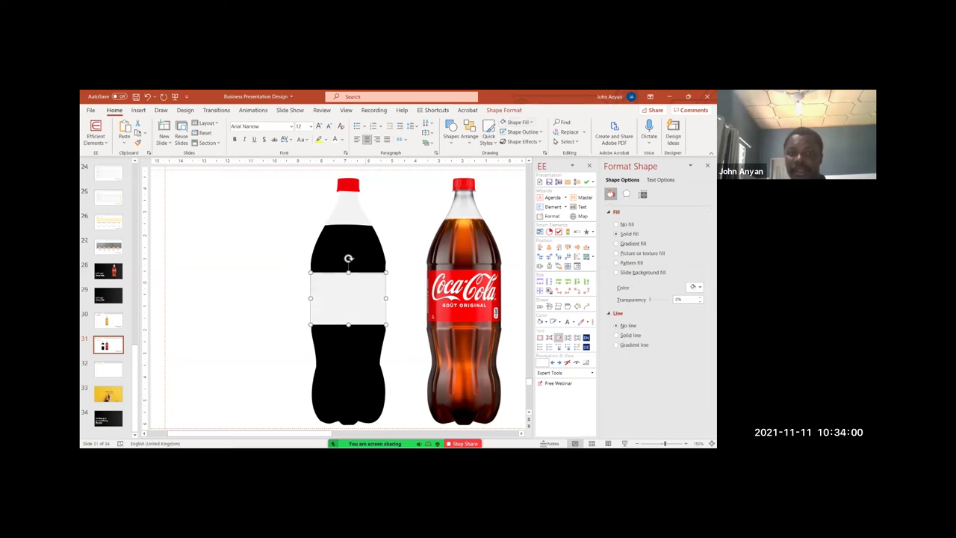
pyautogui.rightClick(365, 297)
pyautogui.click(396, 275)
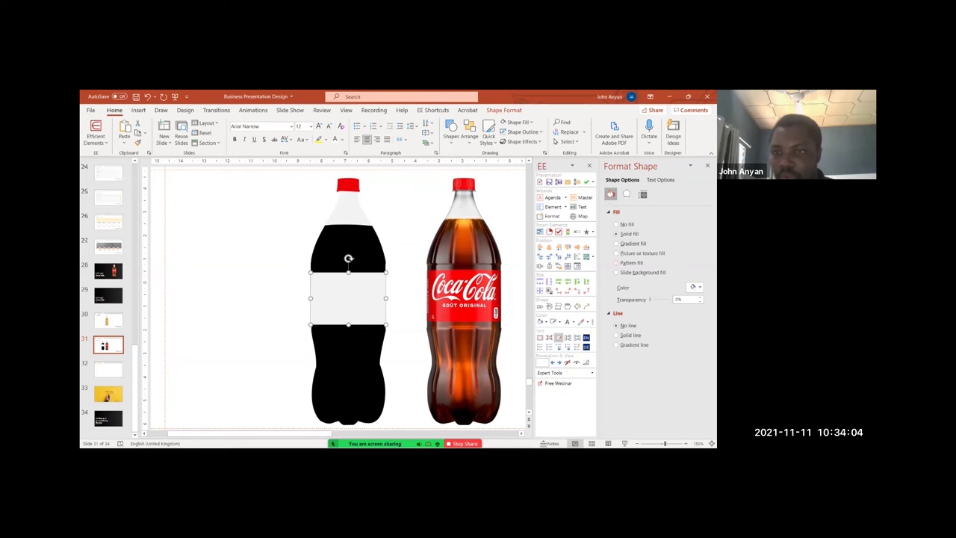
# - Apply a gradient fill to the label piece, with the pinkish-red theme colour as first stop and the gold theme colour as last stop
pyautogui.click(617, 244)
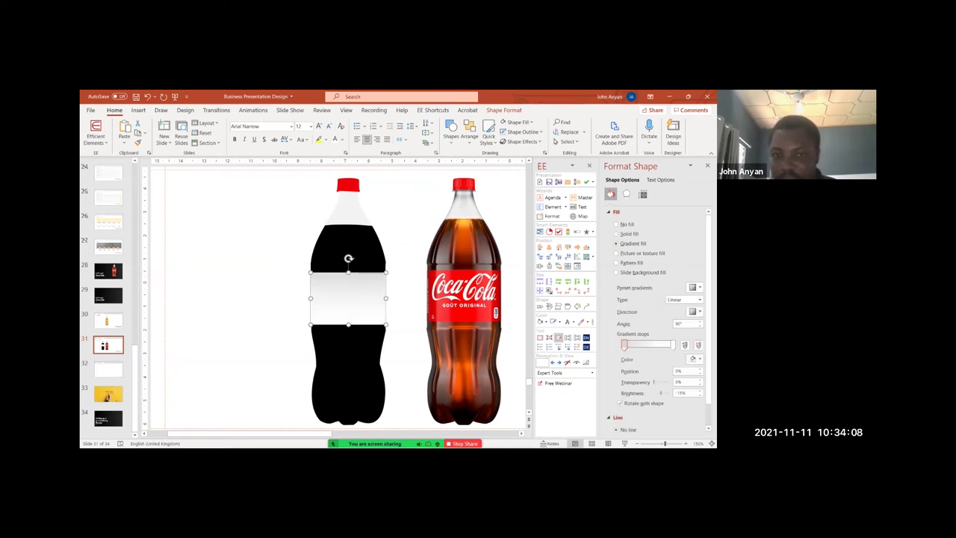
pyautogui.click(693, 359)
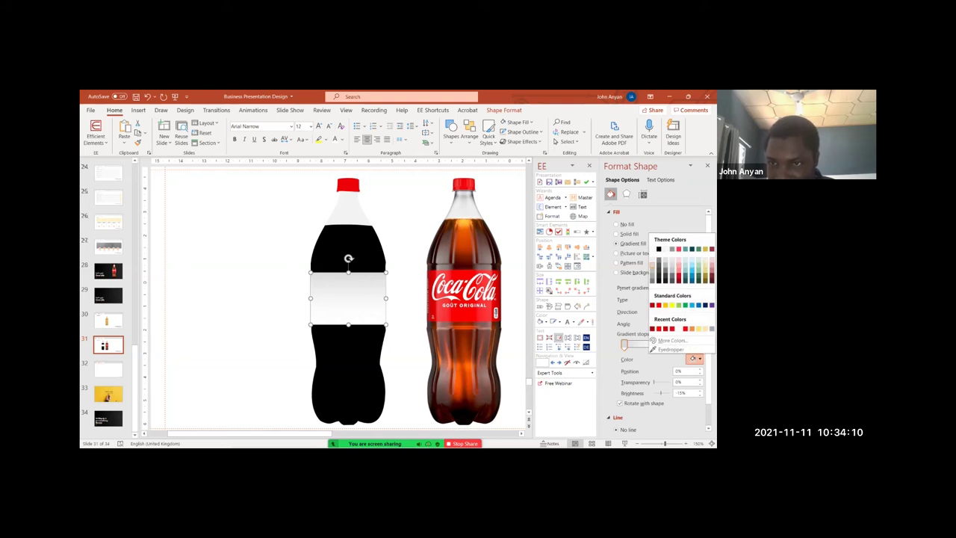
pyautogui.click(679, 249)
pyautogui.click(673, 344)
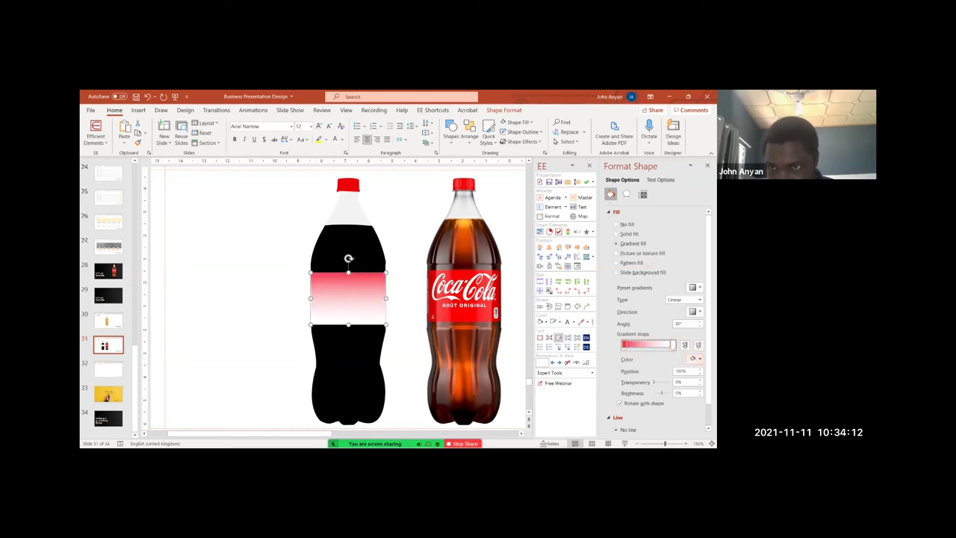
pyautogui.click(693, 359)
pyautogui.click(706, 249)
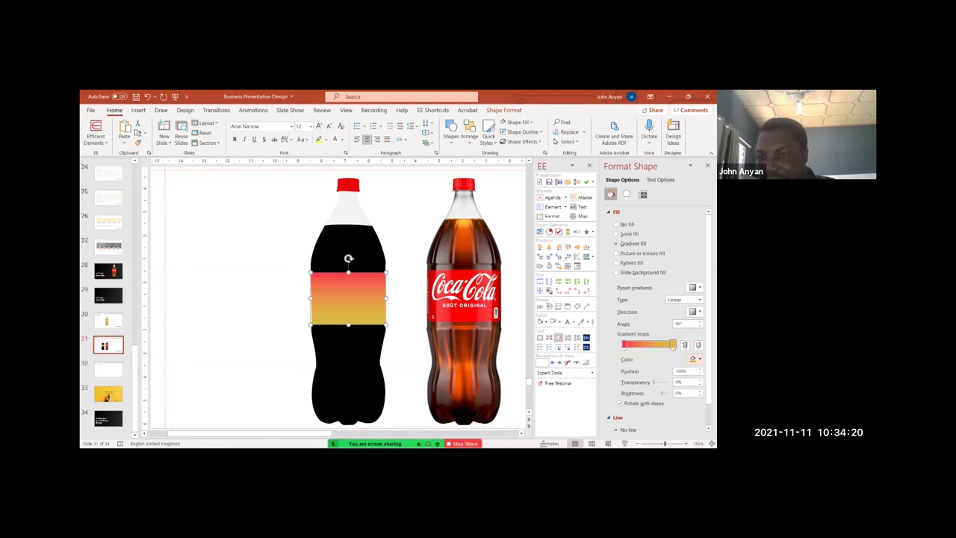
# - Set the label's red-to-gold gradient to run from left to right at 0° and add a middle stop at 50%
pyautogui.click(695, 312)
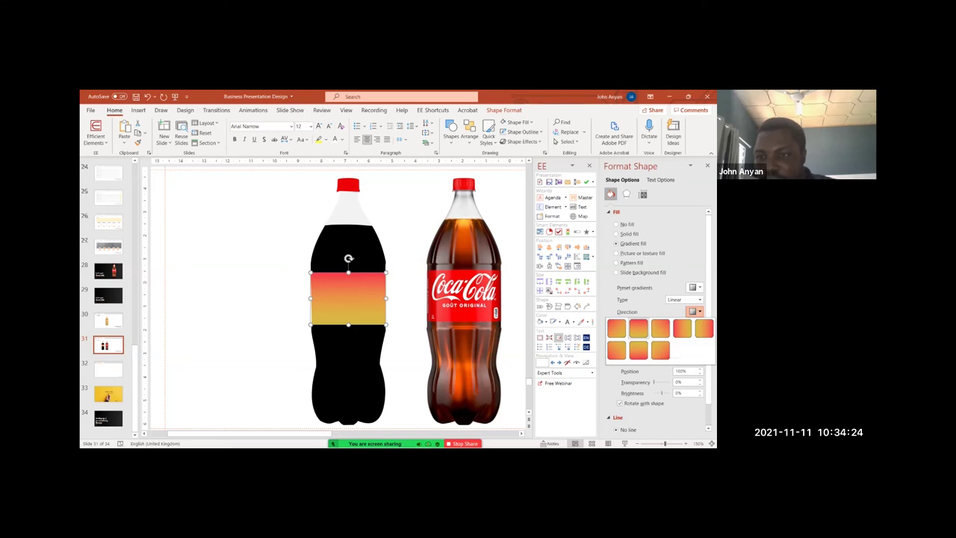
pyautogui.click(682, 328)
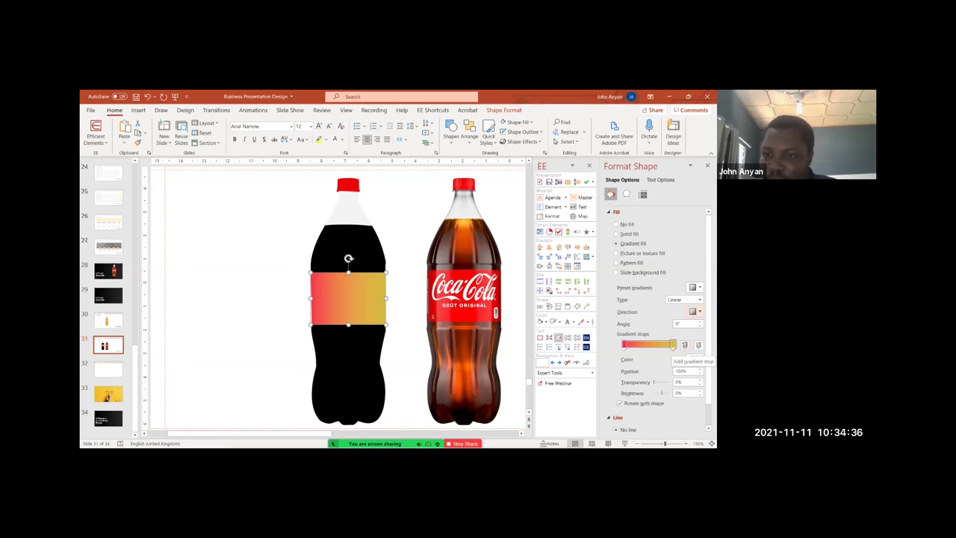
pyautogui.click(685, 345)
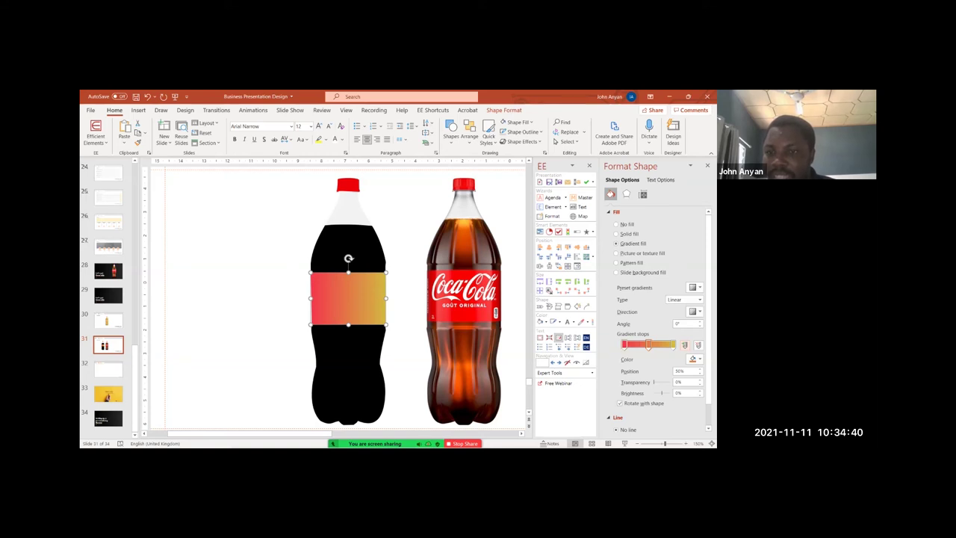
# - Recolour the label gradient's first stop dark red and its 50% stop bright red, sampling both colours from the bottle photo
pyautogui.click(624, 345)
pyautogui.click(699, 359)
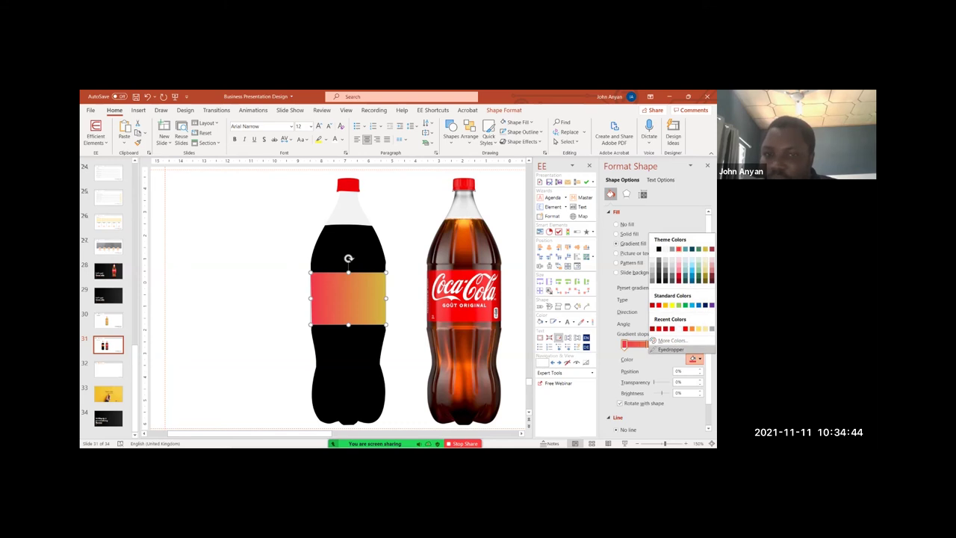
pyautogui.click(656, 349)
pyautogui.click(441, 262)
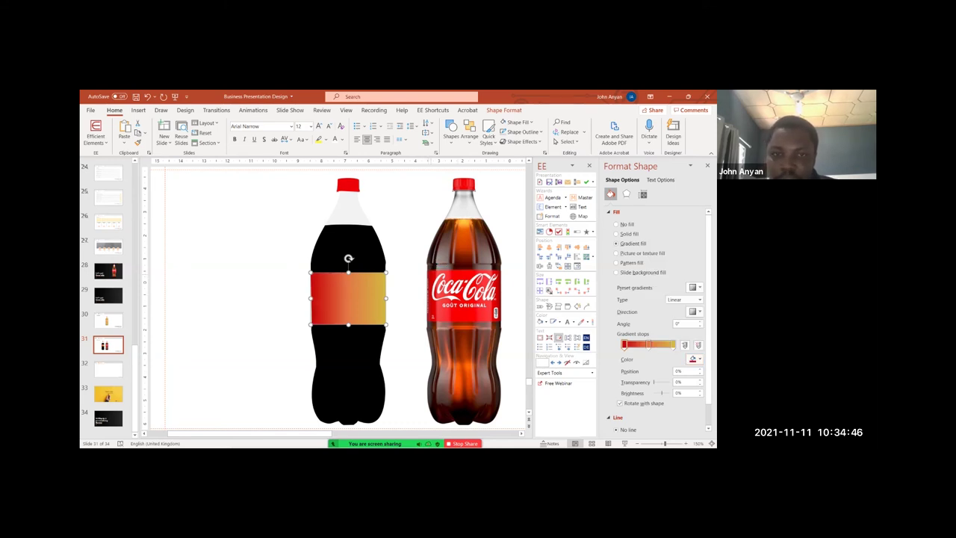
pyautogui.click(649, 345)
pyautogui.click(698, 360)
pyautogui.click(655, 349)
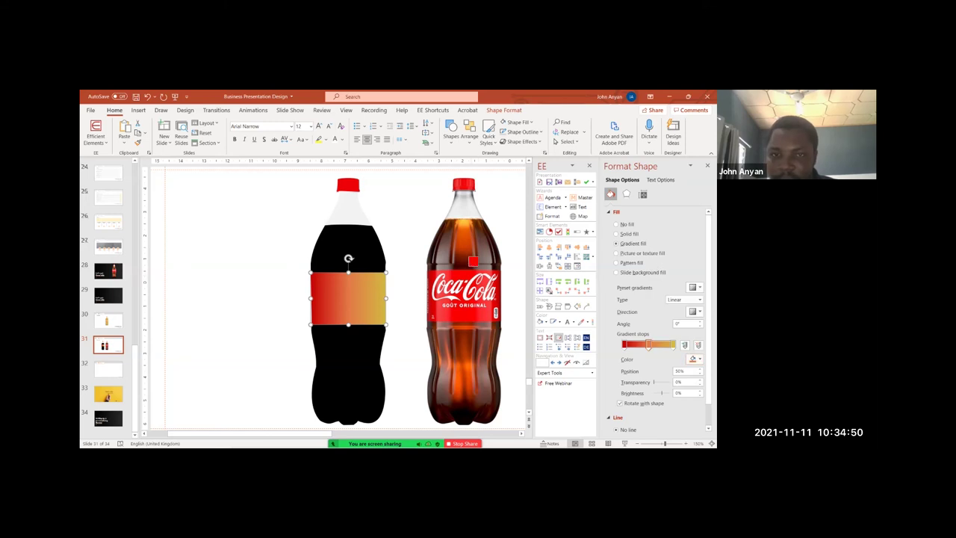
pyautogui.click(474, 263)
# - Change the label gradient's last stop at 100% to a dark red sampled from the right edge of the photo's label
pyautogui.click(673, 345)
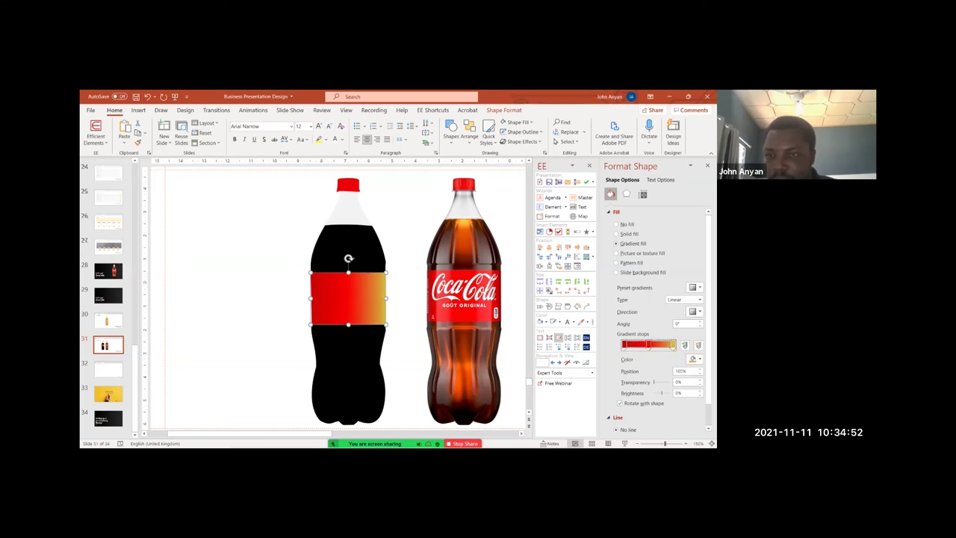
pyautogui.click(696, 359)
pyautogui.click(654, 349)
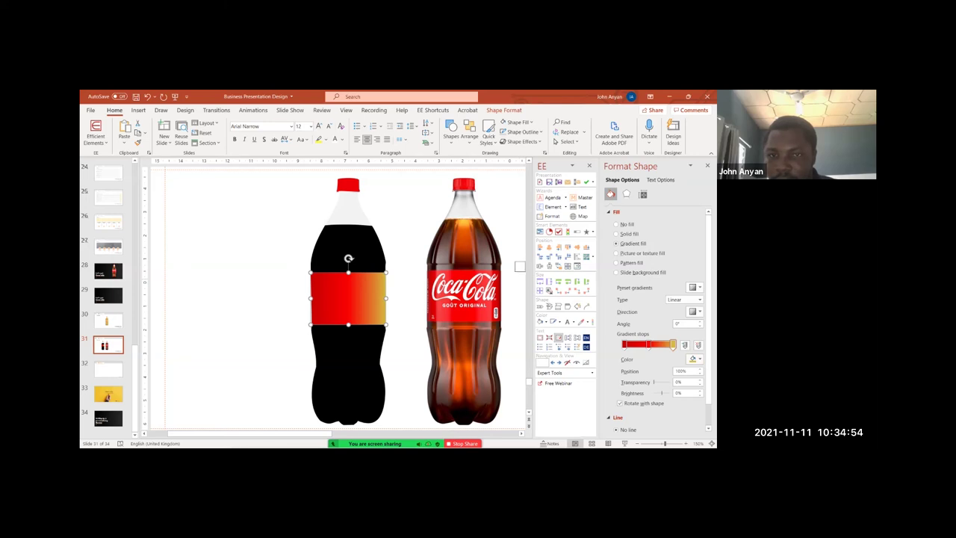
pyautogui.click(499, 285)
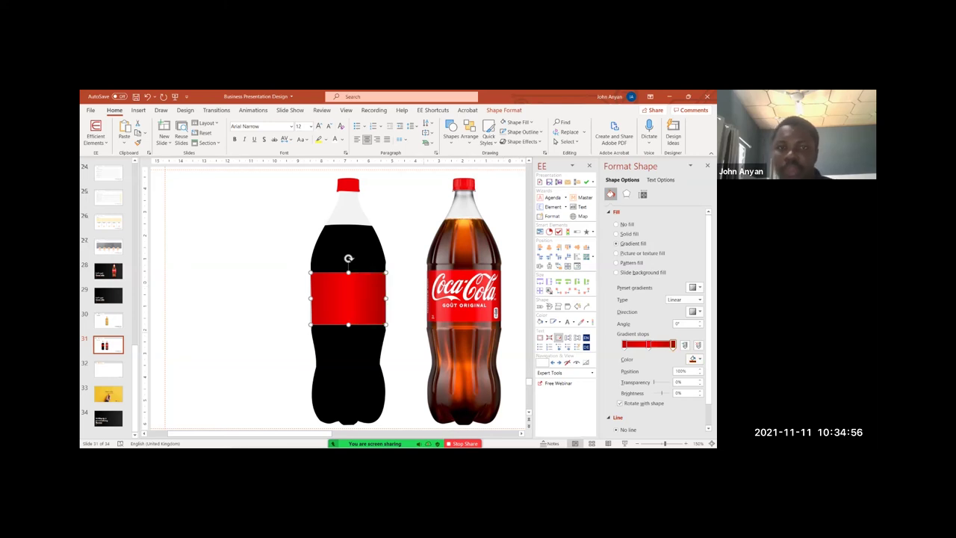
pyautogui.click(493, 290)
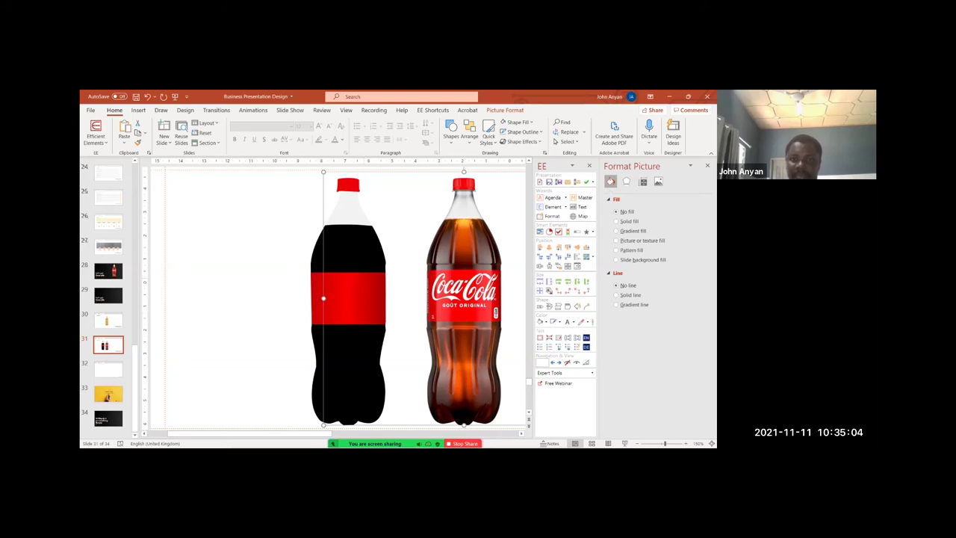
# - Apply a gradient fill to the bottle section above the label, with its first stop in near-black sampled from the photo's dark liquid
pyautogui.click(348, 250)
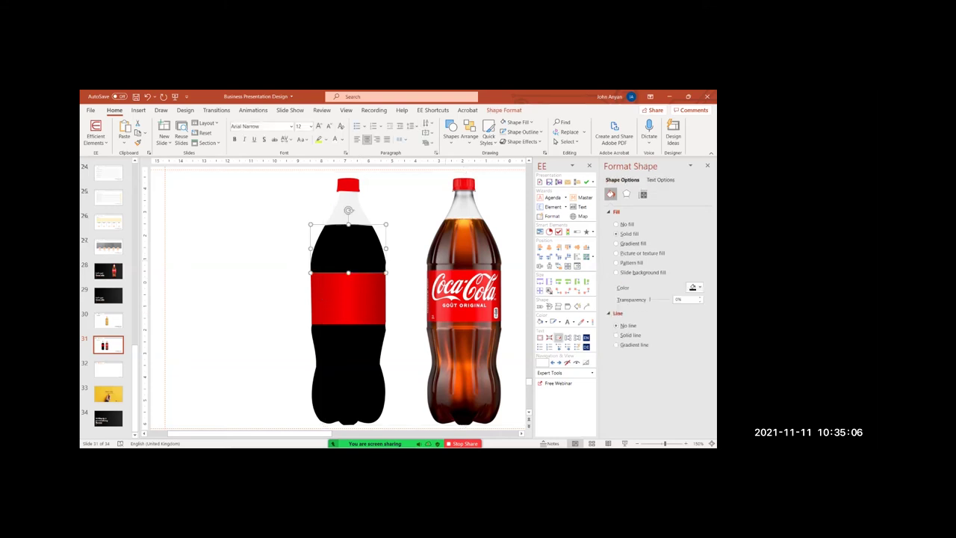
pyautogui.click(633, 244)
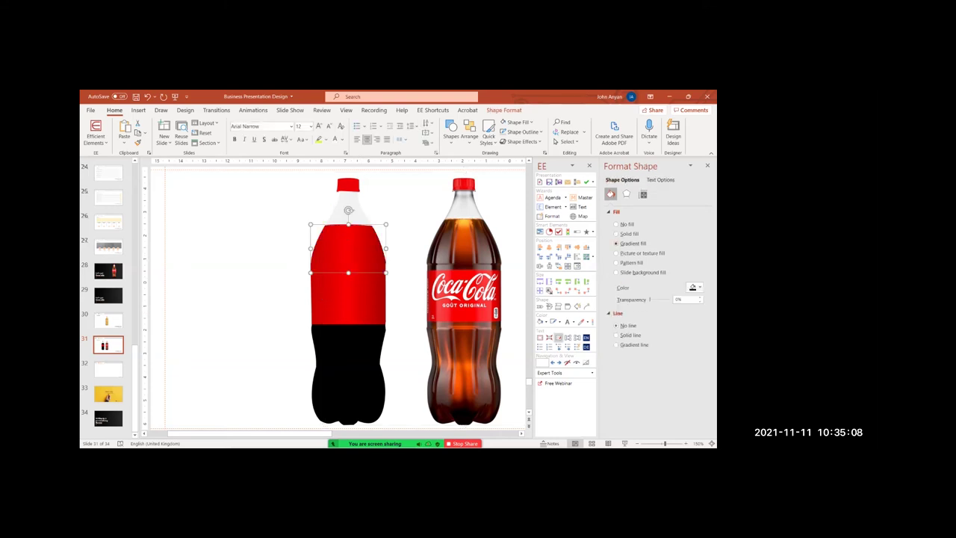
pyautogui.click(695, 359)
pyautogui.click(672, 349)
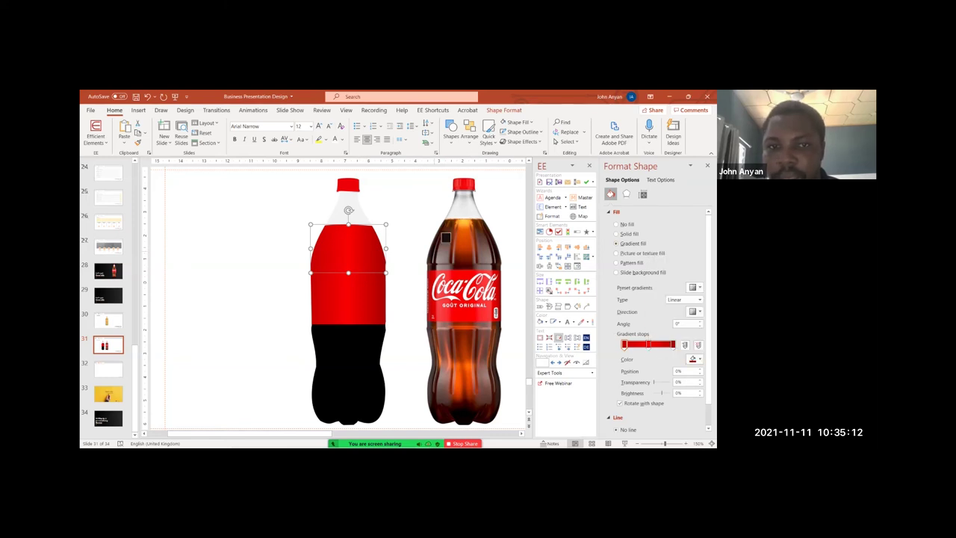
pyautogui.click(445, 237)
# - Set the 50% gradient stop of the section above the label to an orange-brown sampled from the photo's liquid
pyautogui.click(648, 344)
pyautogui.click(693, 359)
pyautogui.click(659, 351)
pyautogui.click(471, 234)
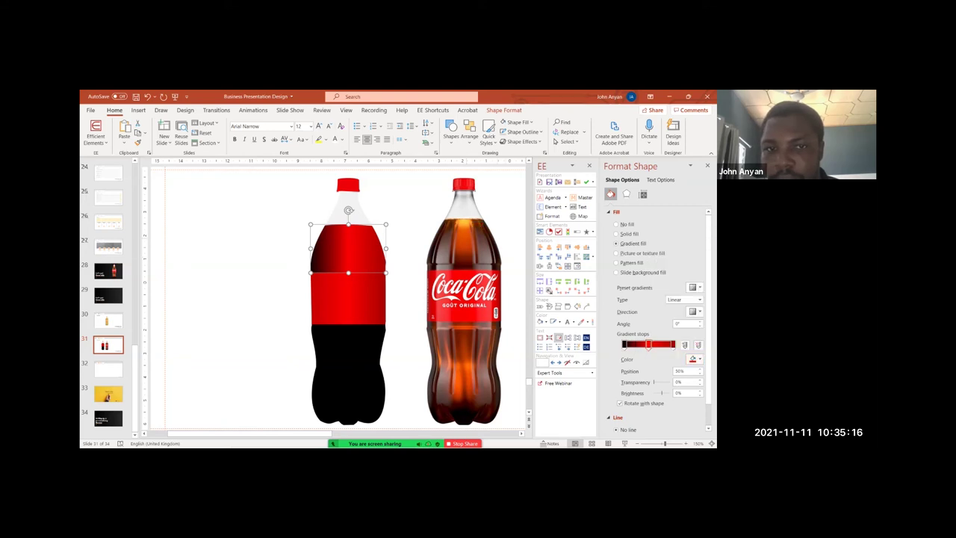
pyautogui.click(470, 234)
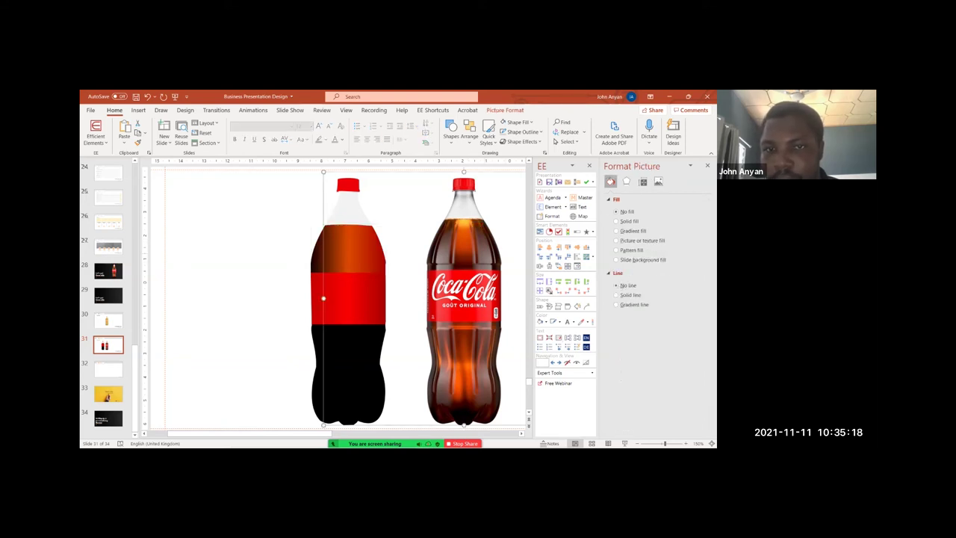
# - Set the 100% gradient stop of the section above the label to near-black sampled from the photo bottle's right edge
pyautogui.click(348, 246)
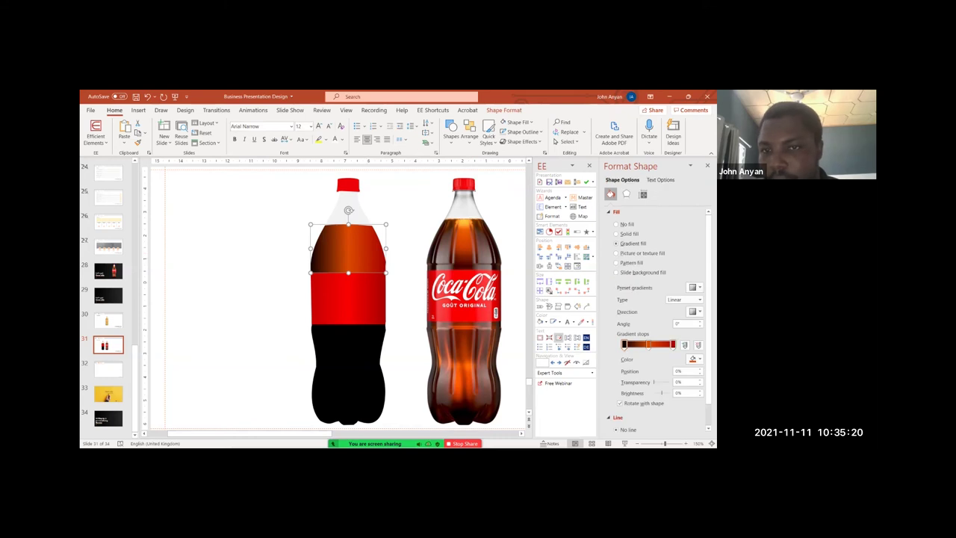
pyautogui.click(672, 345)
pyautogui.click(692, 360)
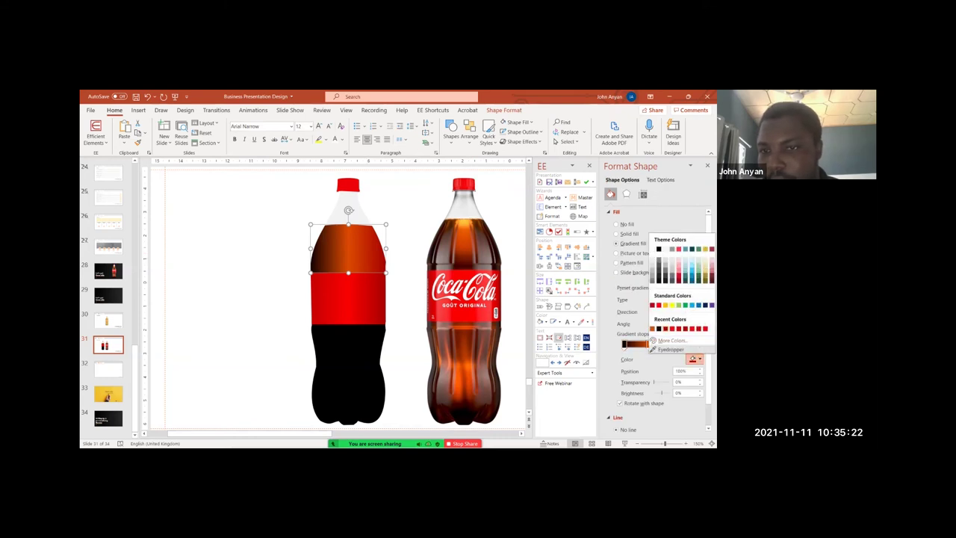
pyautogui.click(665, 348)
pyautogui.click(505, 242)
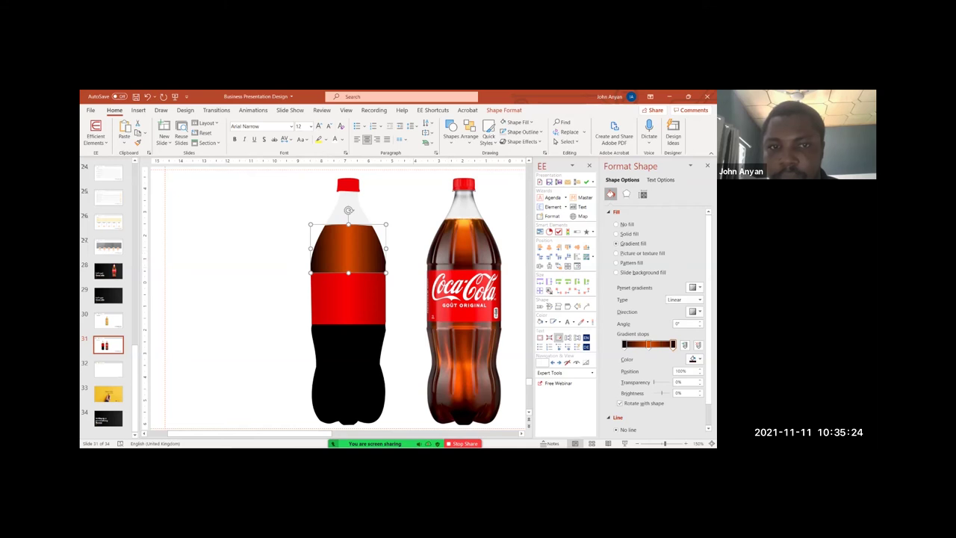
pyautogui.click(504, 242)
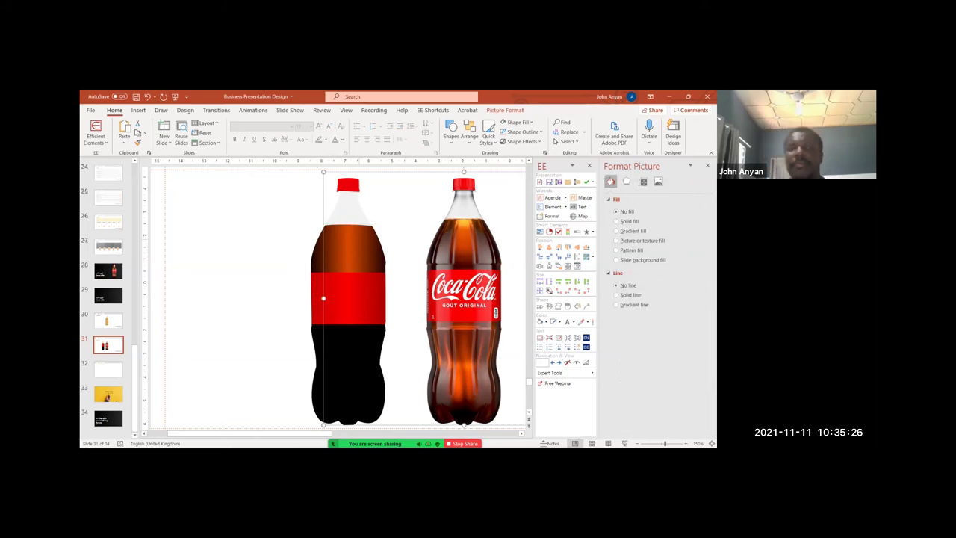
# - Fill the bottle's lower body, below the label, with the same black-to-orange-brown gradient
pyautogui.click(349, 374)
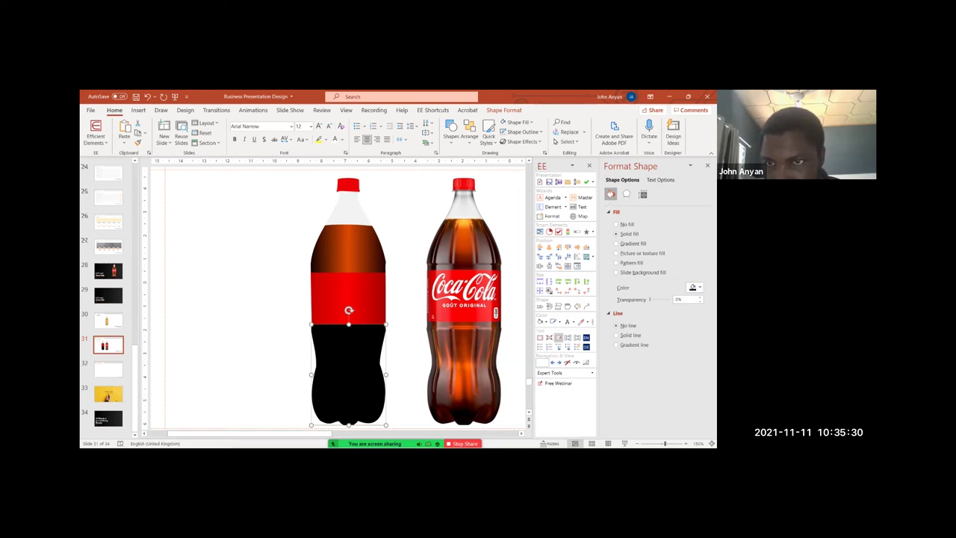
pyautogui.click(617, 243)
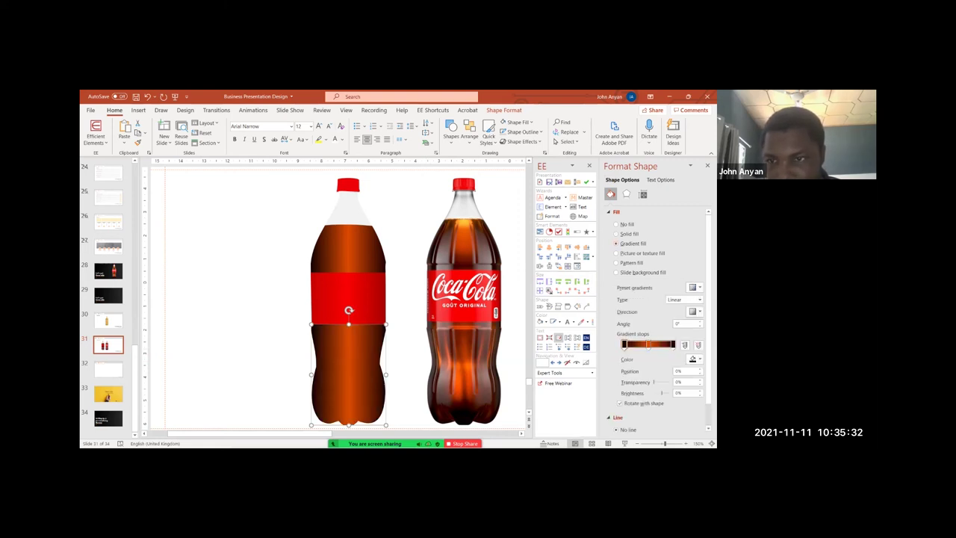
# - Try adjusting the middle stop's transparency and the last stop's position in the lower body's gradient, and undo these changes
pyautogui.click(648, 344)
pyautogui.moveTo(655, 382); pyautogui.dragTo(661, 382)
pyautogui.moveTo(673, 344); pyautogui.dragTo(633, 344)
pyautogui.hotkey('ctrl', 'z')
pyautogui.hotkey('ctrl', 'z')
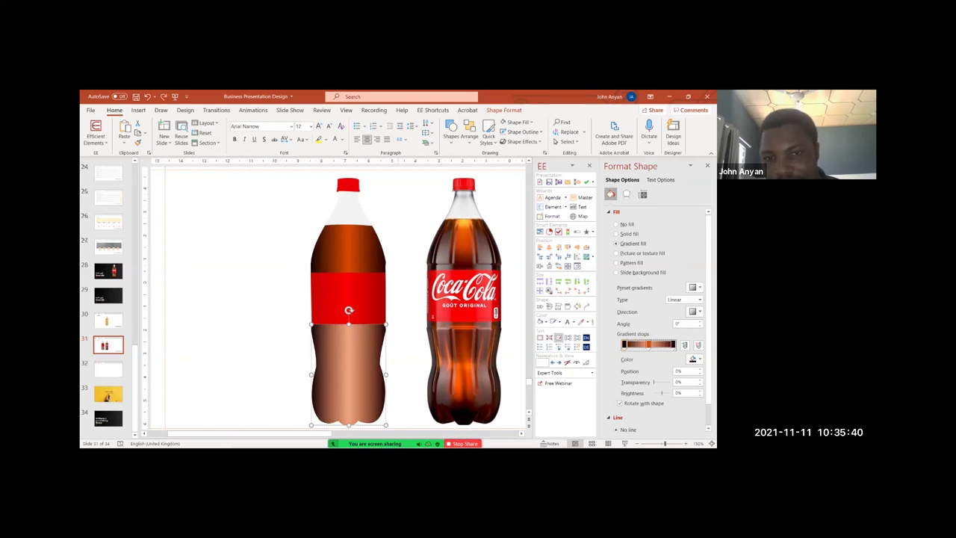
pyautogui.hotkey('ctrl', 'z')
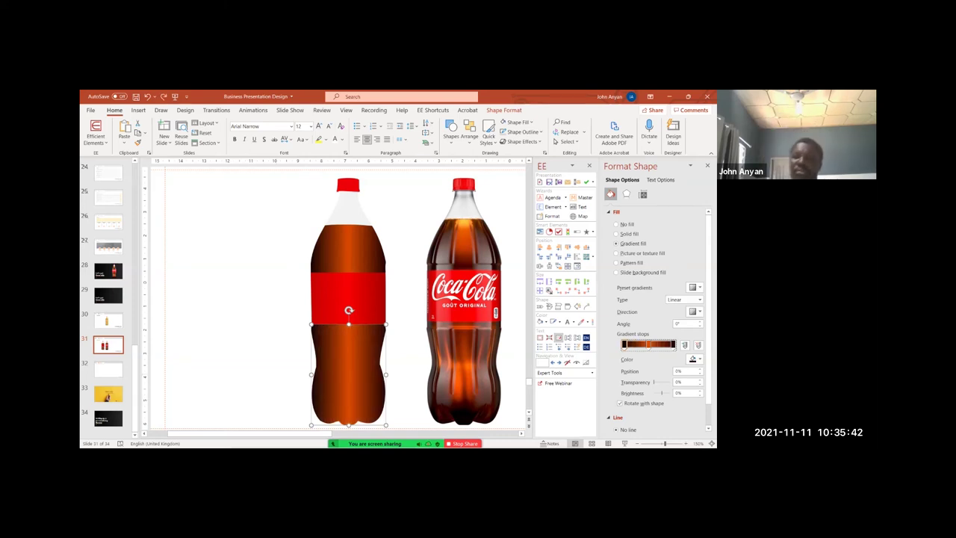
pyautogui.press('Escape')
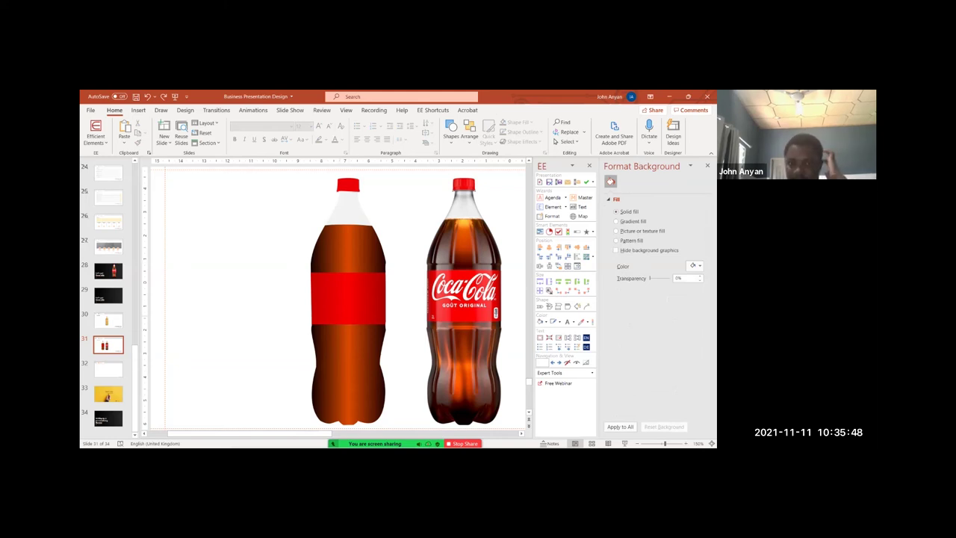
pyautogui.click(348, 373)
pyautogui.click(348, 250)
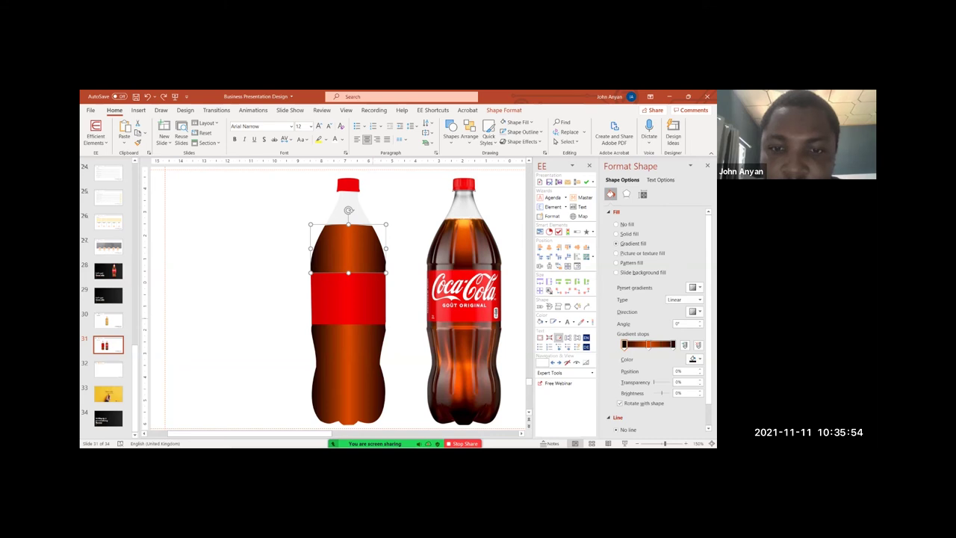
pyautogui.click(348, 299)
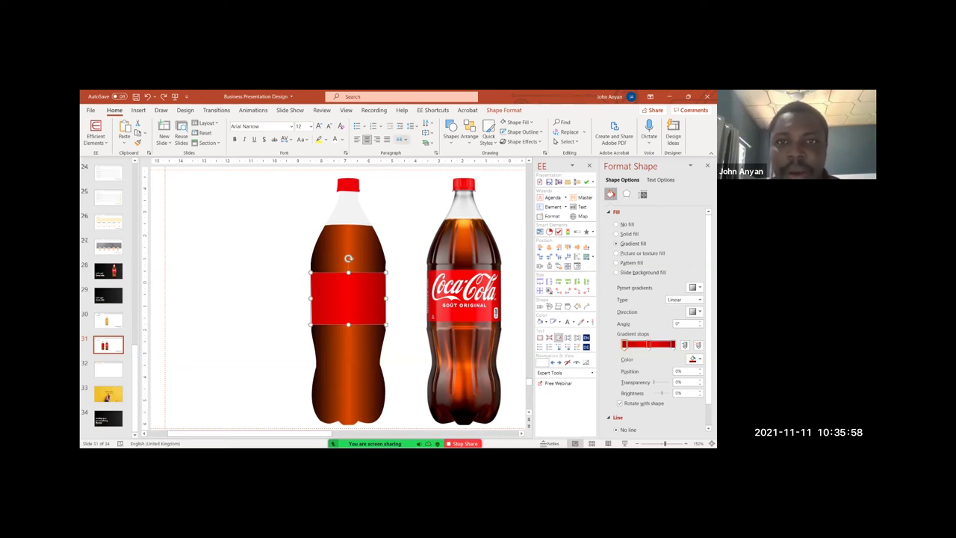
# - Draw a rectangle about 1.25 cm high left of the bottle, enter GOUT ORIGINAL in it, and widen it to 4 cm
pyautogui.click(450, 131)
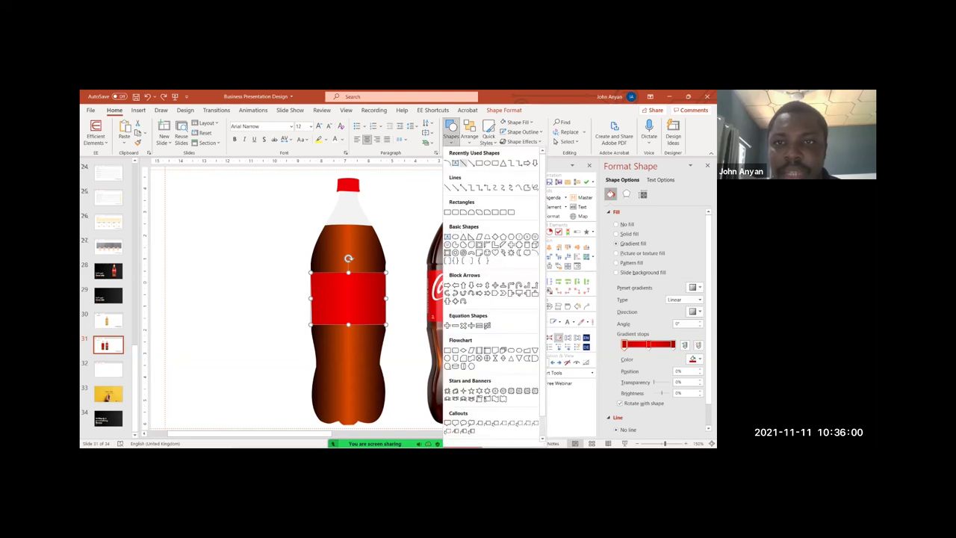
pyautogui.click(480, 163)
pyautogui.moveTo(220, 297); pyautogui.dragTo(290, 328)
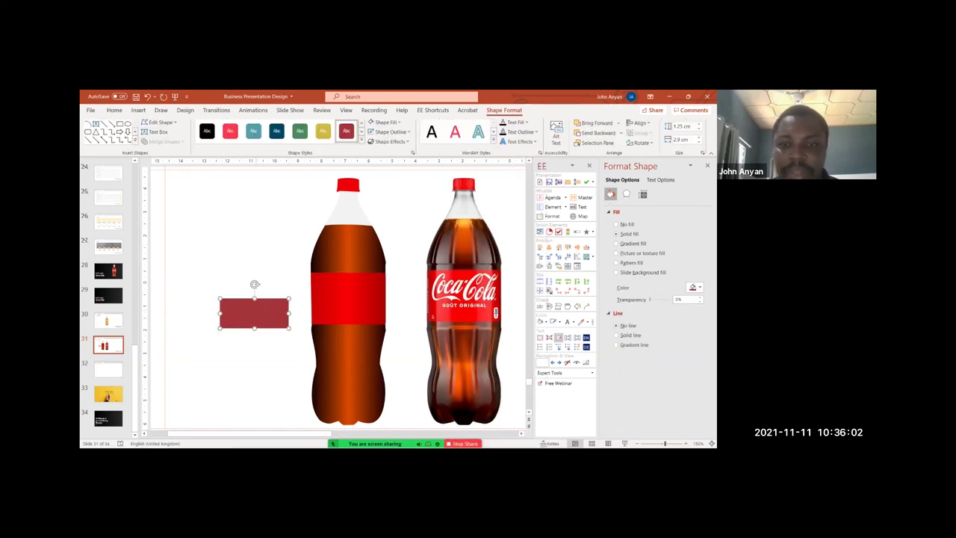
pyautogui.write('GOUT')
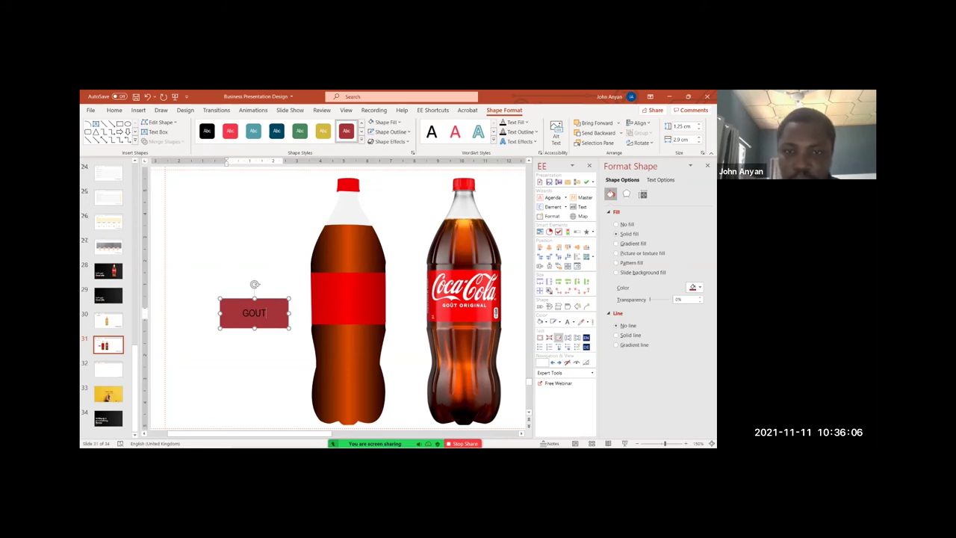
pyautogui.write(' ORIG')
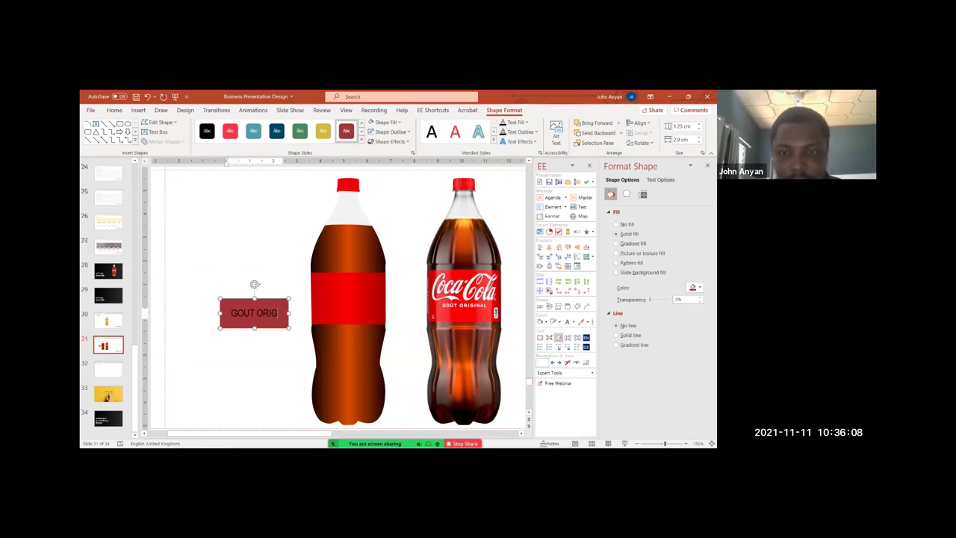
pyautogui.write('INAL')
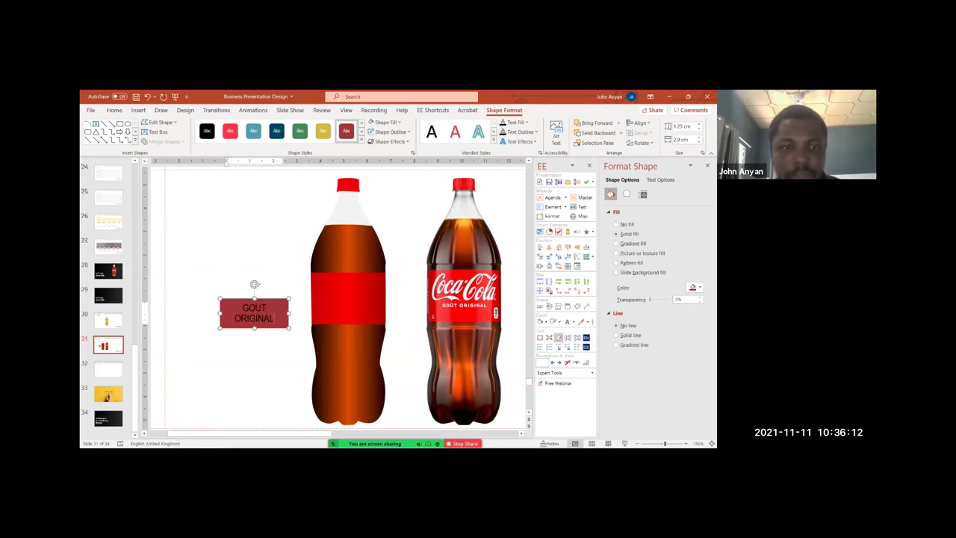
pyautogui.moveTo(219, 313); pyautogui.dragTo(193, 313)
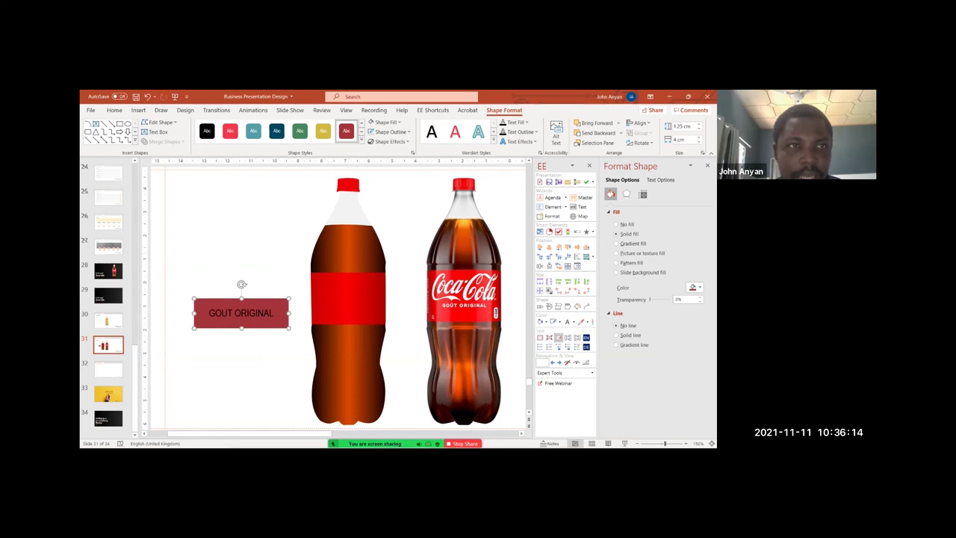
# - Remove the fill of the GOUT ORIGINAL rectangle and position it over the lower half of the bottle's red label
pyautogui.click(387, 122)
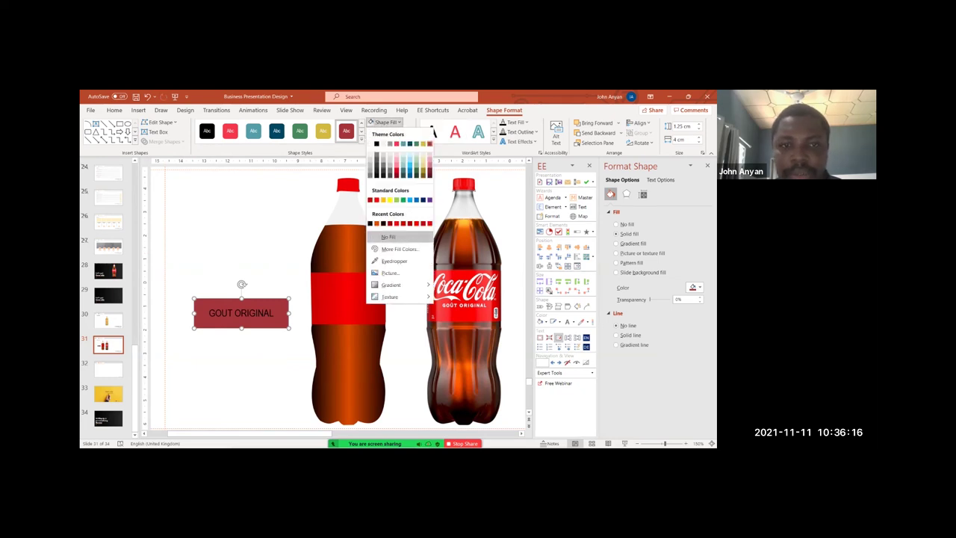
pyautogui.click(389, 236)
pyautogui.moveTo(289, 299); pyautogui.dragTo(348, 306)
# - Format the GOUT ORIGINAL text as 9 pt, bold and white
pyautogui.click(114, 110)
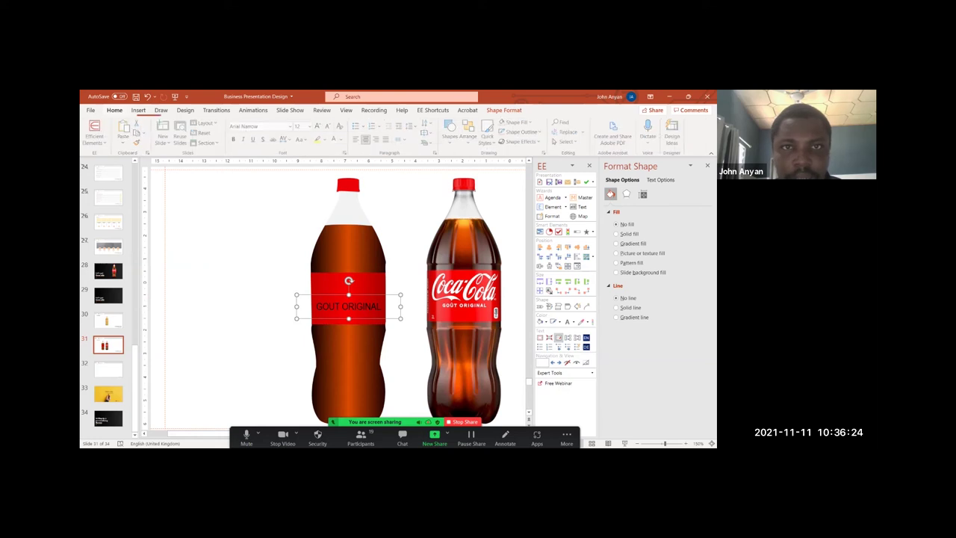
pyautogui.click(330, 125)
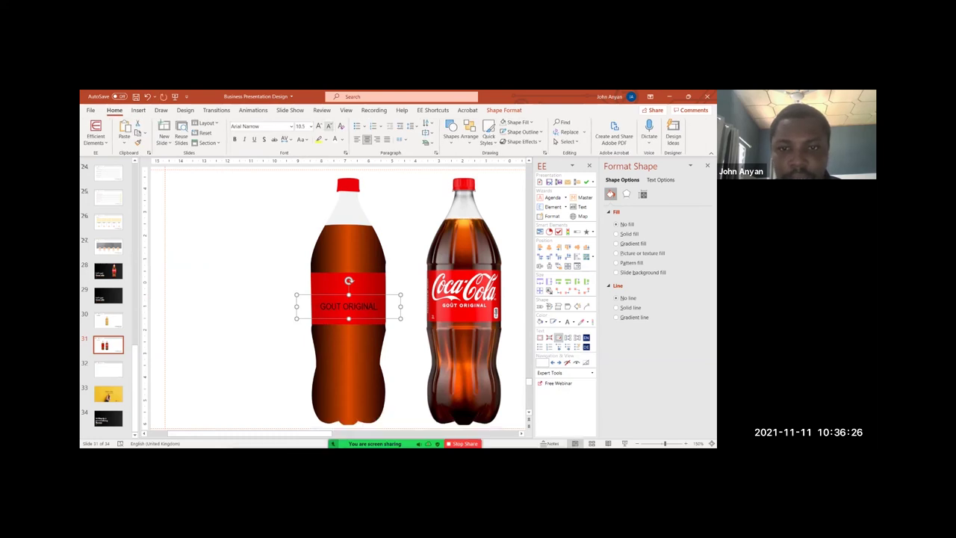
pyautogui.click(330, 125)
pyautogui.click(329, 125)
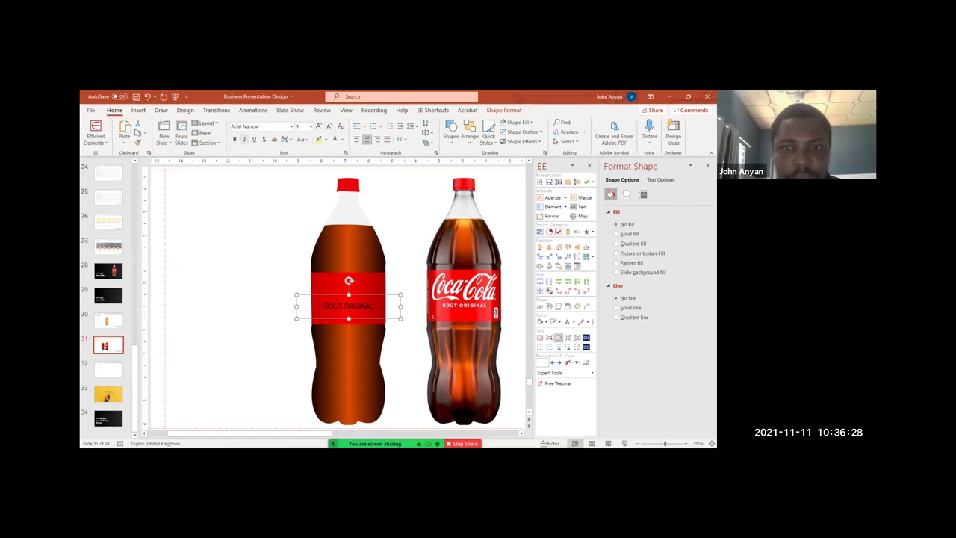
pyautogui.click(234, 139)
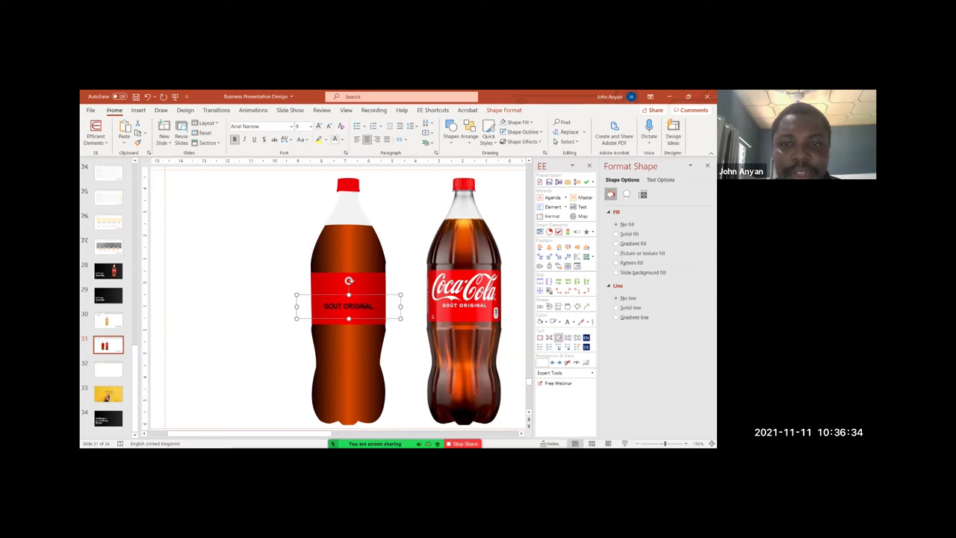
pyautogui.click(335, 139)
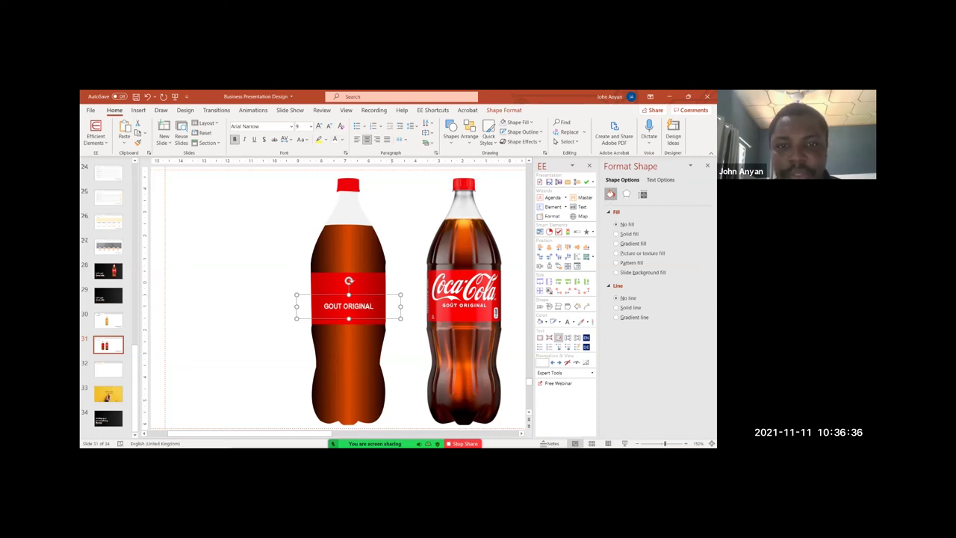
# - Slightly expand the character spacing of the GOUT ORIGINAL text with custom spacing values
pyautogui.click(287, 139)
pyautogui.click(287, 139)
pyautogui.click(285, 139)
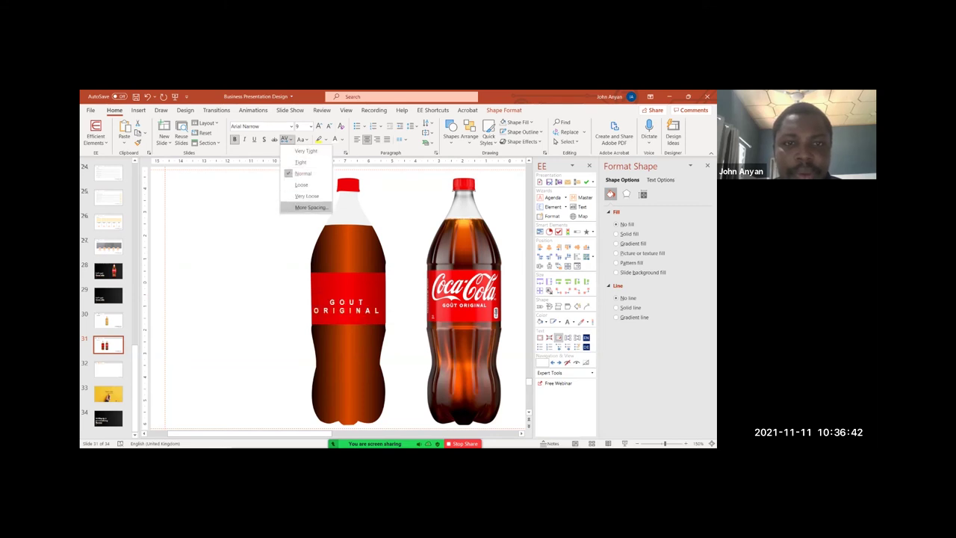
pyautogui.click(310, 207)
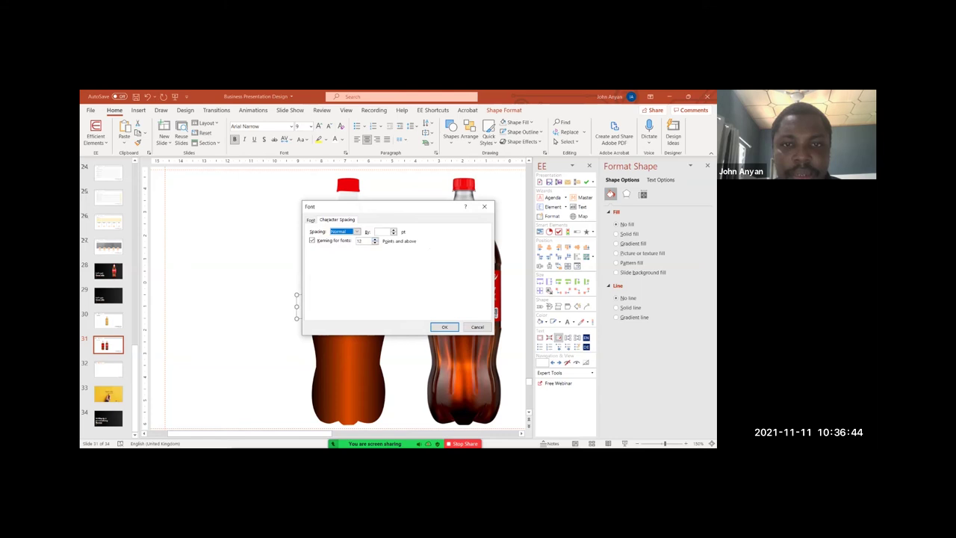
pyautogui.click(393, 230)
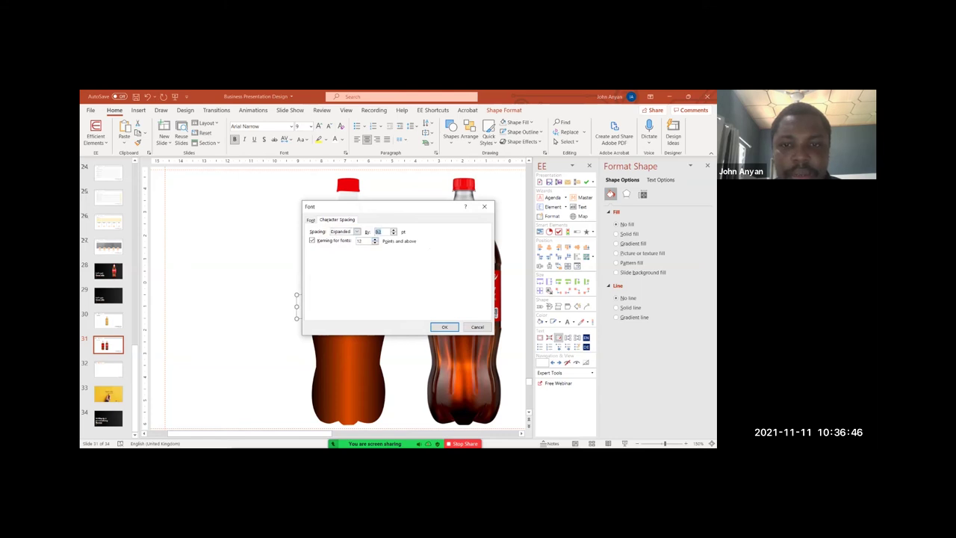
pyautogui.press('Return')
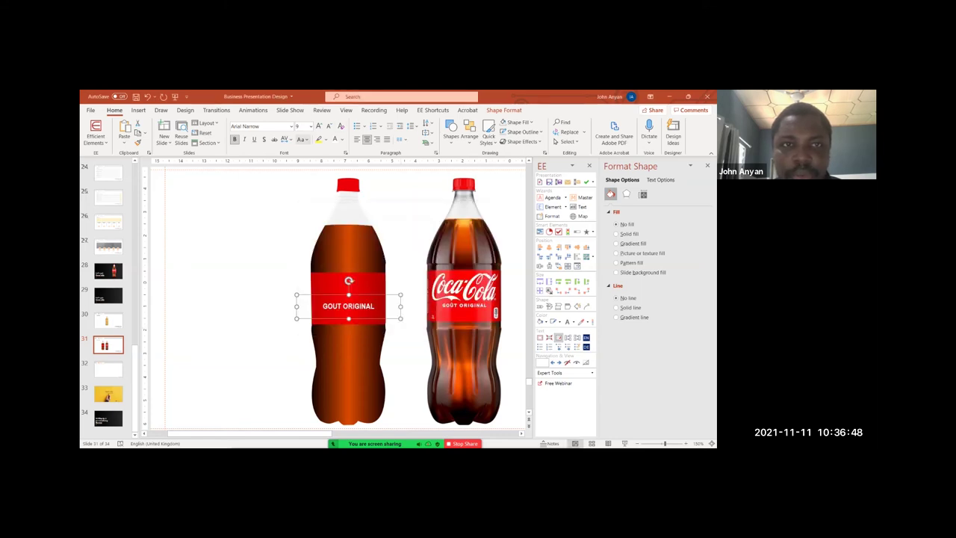
pyautogui.click(288, 139)
pyautogui.click(310, 207)
pyautogui.click(445, 327)
# - Try a gradient fill on the GOUT ORIGINAL rectangle, keep it without fill, and reduce its text to 7 pt
pyautogui.click(463, 299)
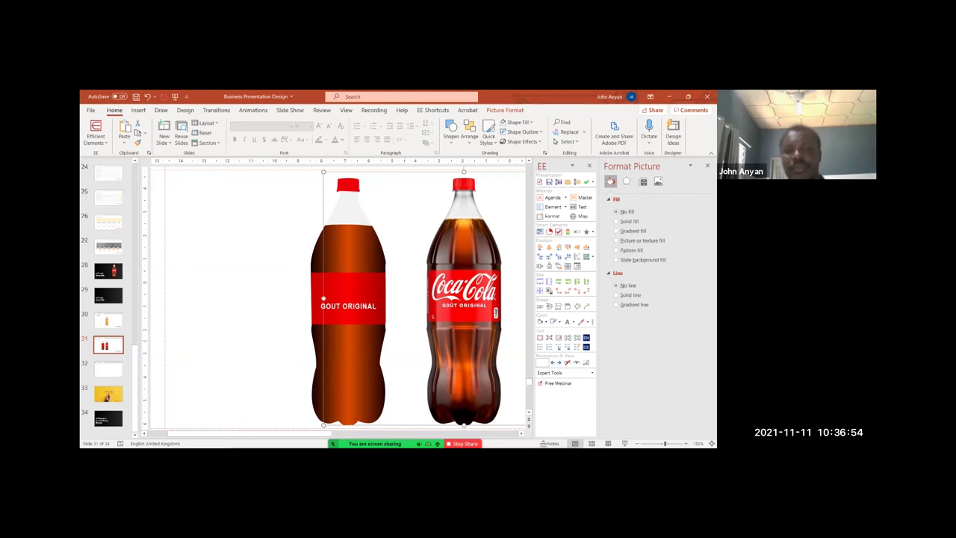
pyautogui.click(323, 299)
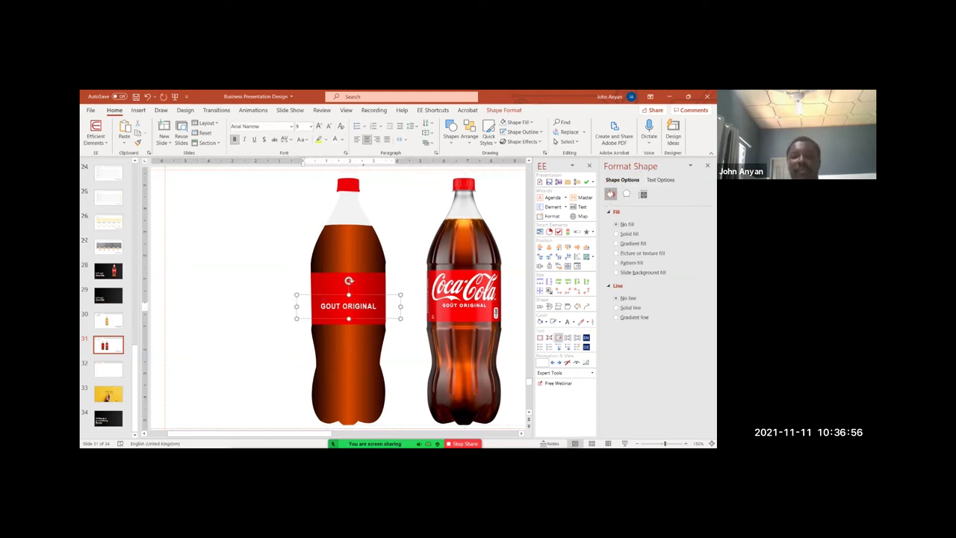
pyautogui.click(617, 243)
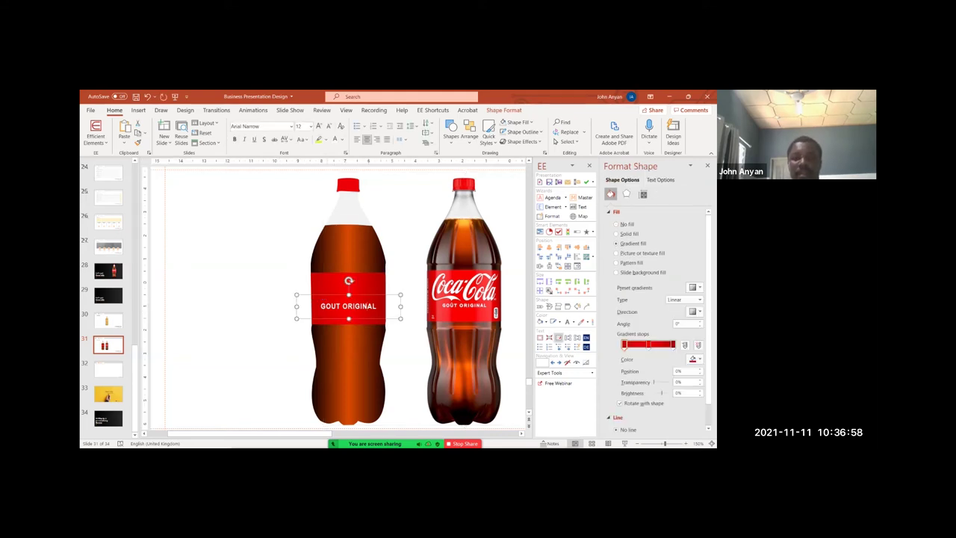
pyautogui.click(330, 126)
pyautogui.click(329, 126)
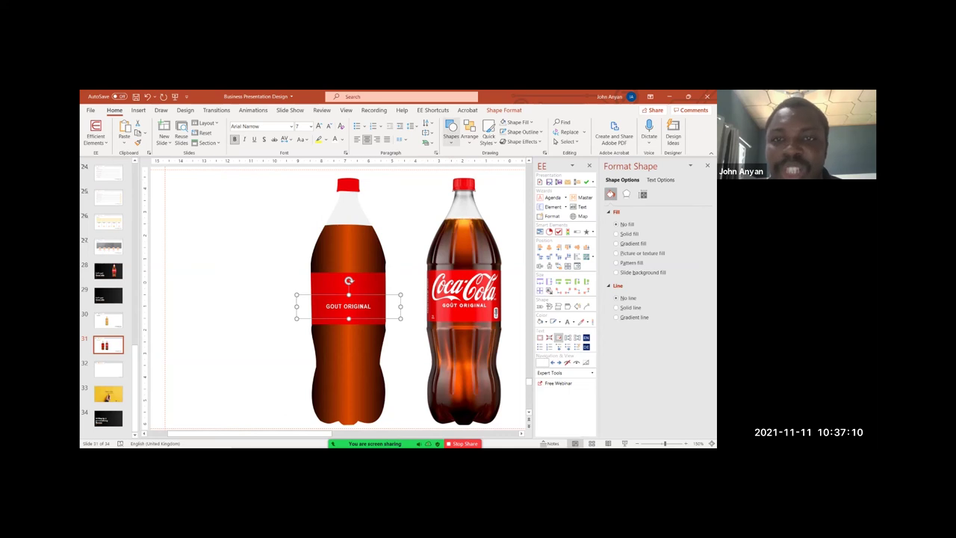
# - Draw a narrow vertical ellipse about 2.82 cm high and 0.41 cm wide over the upper body of the photo bottle
pyautogui.click(452, 131)
pyautogui.click(479, 162)
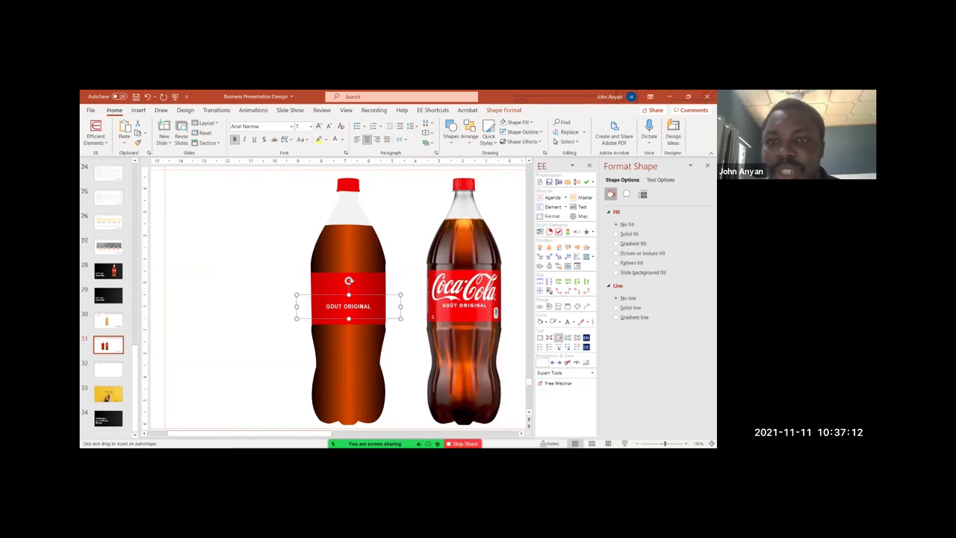
pyautogui.click(451, 131)
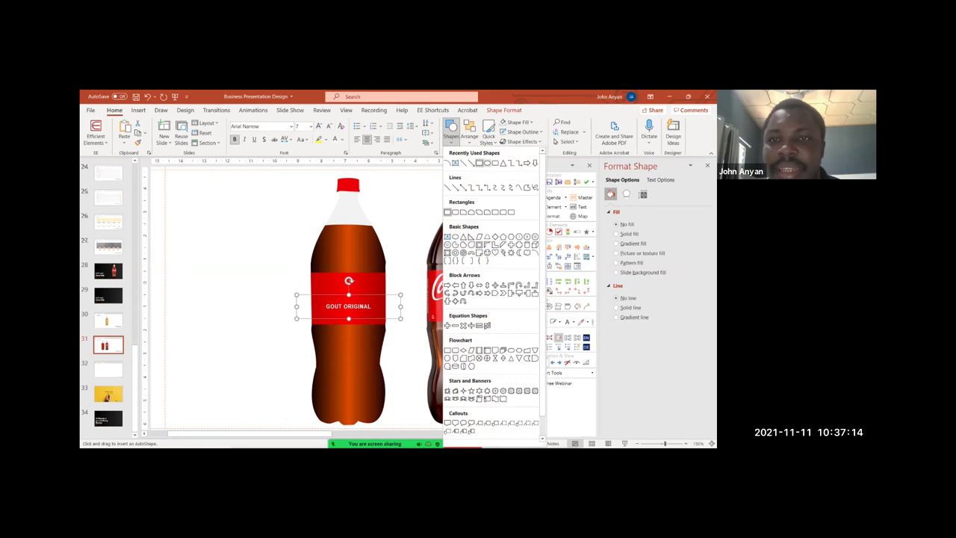
pyautogui.click(487, 163)
pyautogui.moveTo(465, 215); pyautogui.dragTo(476, 282)
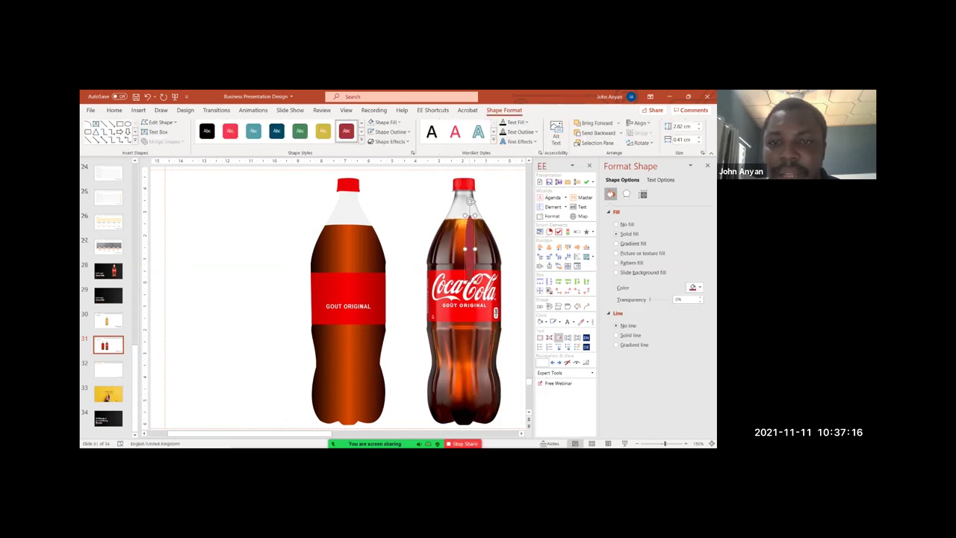
# - Fill the narrow ellipse with standard orange and set its transparency to 21%
pyautogui.scroll(5, 475, 282)
pyautogui.moveTo(650, 300); pyautogui.dragTo(660, 300)
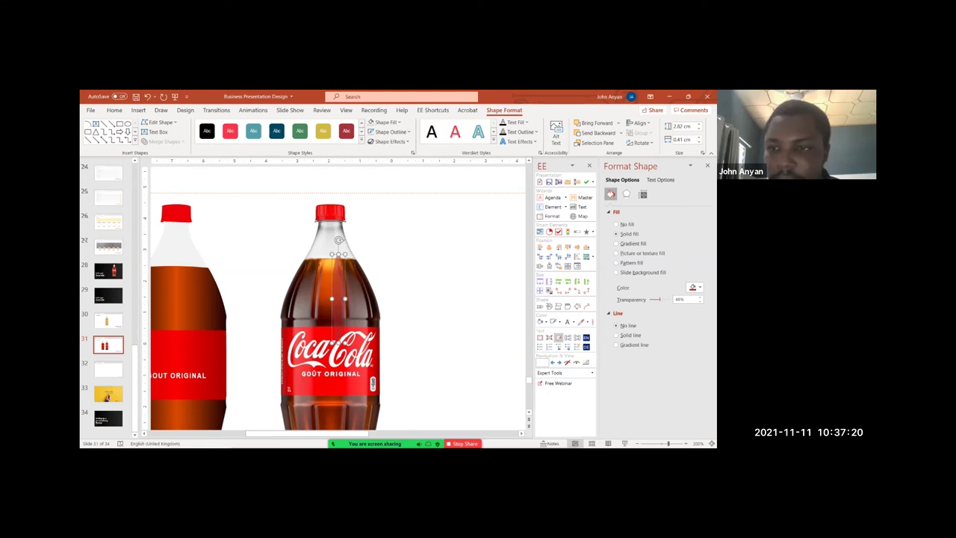
pyautogui.click(387, 122)
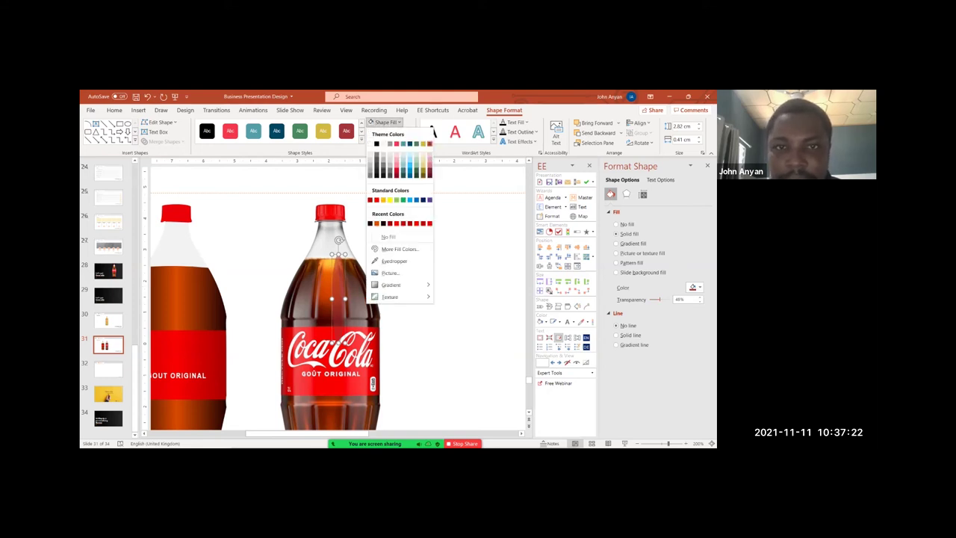
pyautogui.click(383, 200)
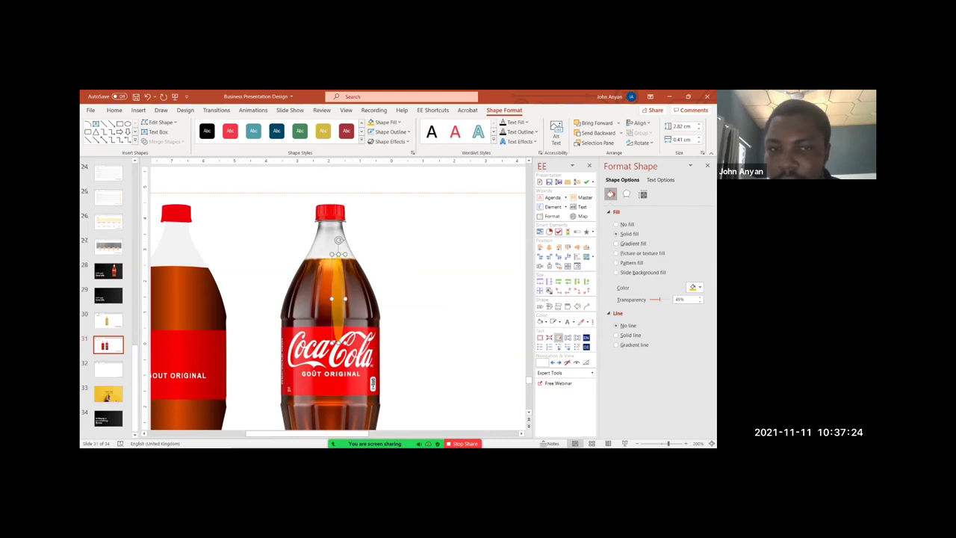
pyautogui.moveTo(659, 299); pyautogui.dragTo(652, 300)
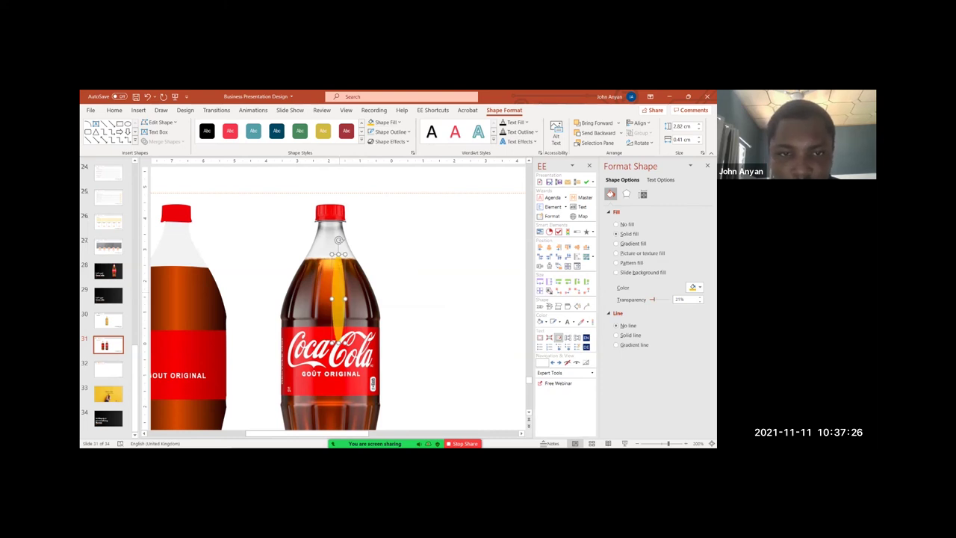
# - Edit the ellipse's points to bend it into a slim streak about 2.08 cm high along the photo bottle's right-hand reflection
pyautogui.rightClick(338, 299)
pyautogui.click(327, 278)
pyautogui.click(338, 277)
pyautogui.rightClick(339, 277)
pyautogui.click(365, 277)
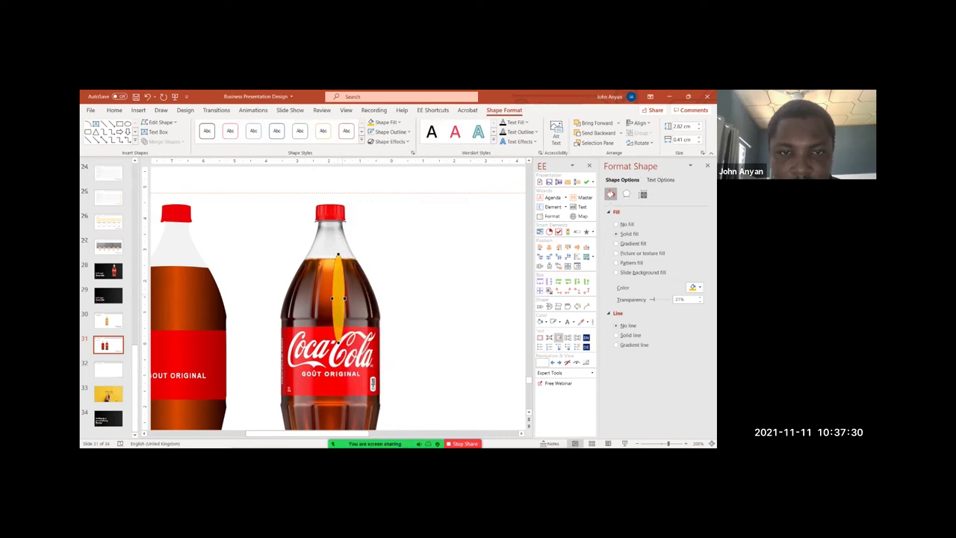
pyautogui.moveTo(344, 298); pyautogui.dragTo(343, 287)
pyautogui.moveTo(339, 342); pyautogui.dragTo(348, 318)
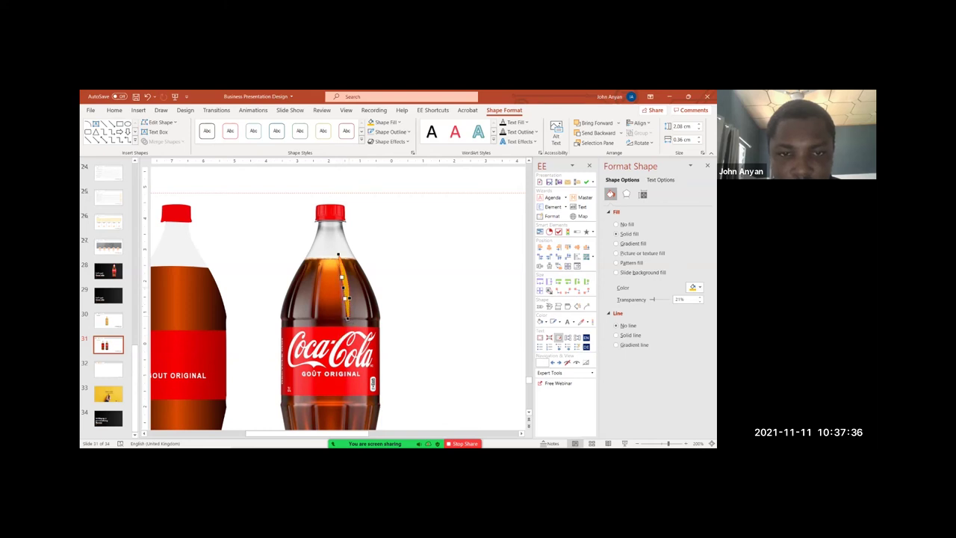
# - Refine the streak's points and curve handles into a tapered highlight about 1.95 cm high and 0.3 cm wide
pyautogui.moveTo(344, 288); pyautogui.dragTo(347, 298)
pyautogui.hotkey('ctrl', 'z')
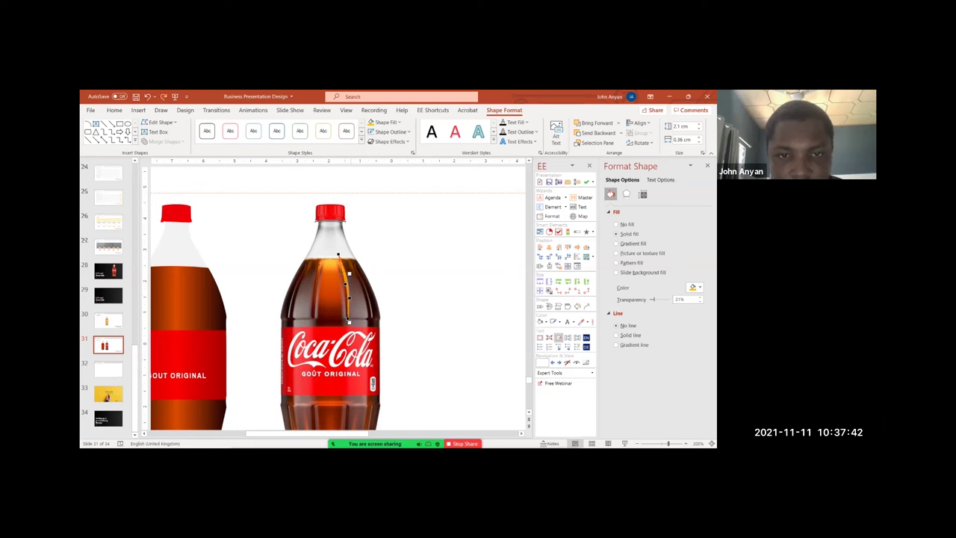
pyautogui.moveTo(342, 273); pyautogui.dragTo(343, 276)
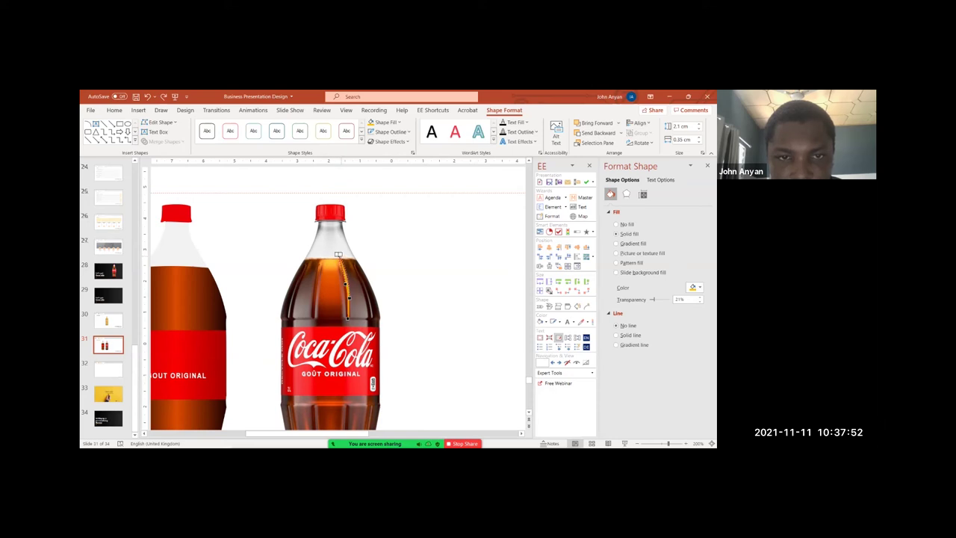
pyautogui.moveTo(339, 254); pyautogui.dragTo(341, 260)
pyautogui.moveTo(345, 284); pyautogui.dragTo(345, 283)
pyautogui.moveTo(345, 282); pyautogui.dragTo(340, 258)
pyautogui.click(396, 281)
pyautogui.click(347, 288)
# - Paste a copy of the highlight and position it on the right side of the drawn bottle's upper body
pyautogui.scroll(-6, 350, 288)
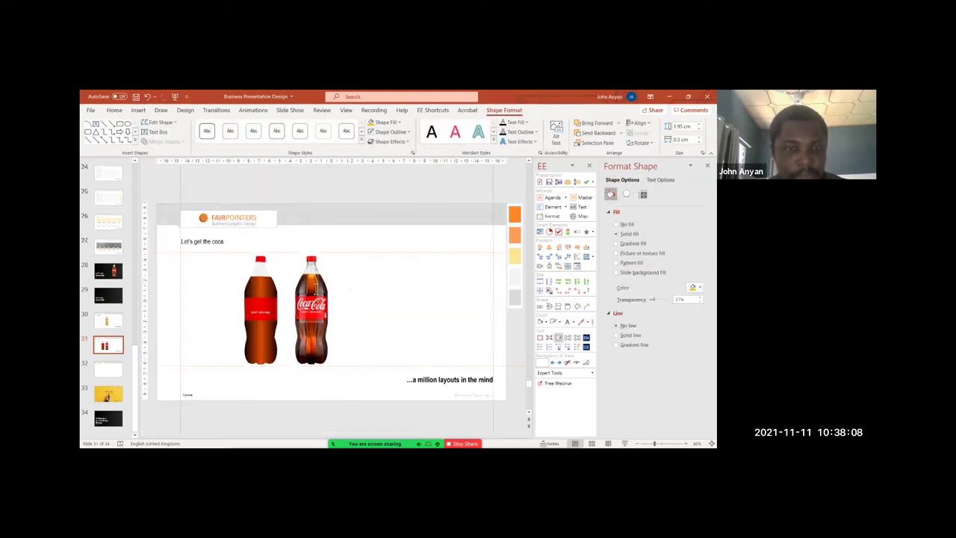
pyautogui.click(270, 288)
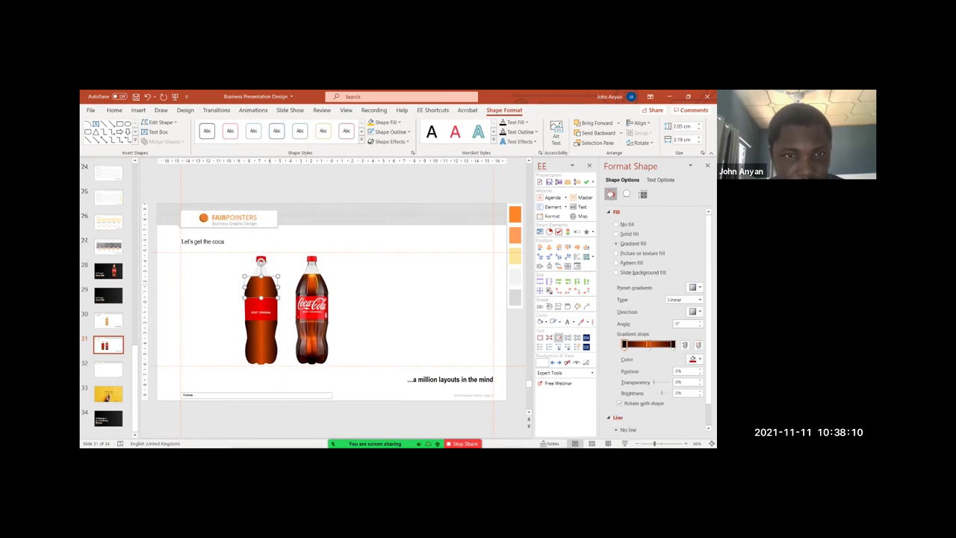
pyautogui.hotkey('ctrl', 'v')
pyautogui.moveTo(321, 281); pyautogui.dragTo(269, 280)
pyautogui.scroll(5, 269, 279)
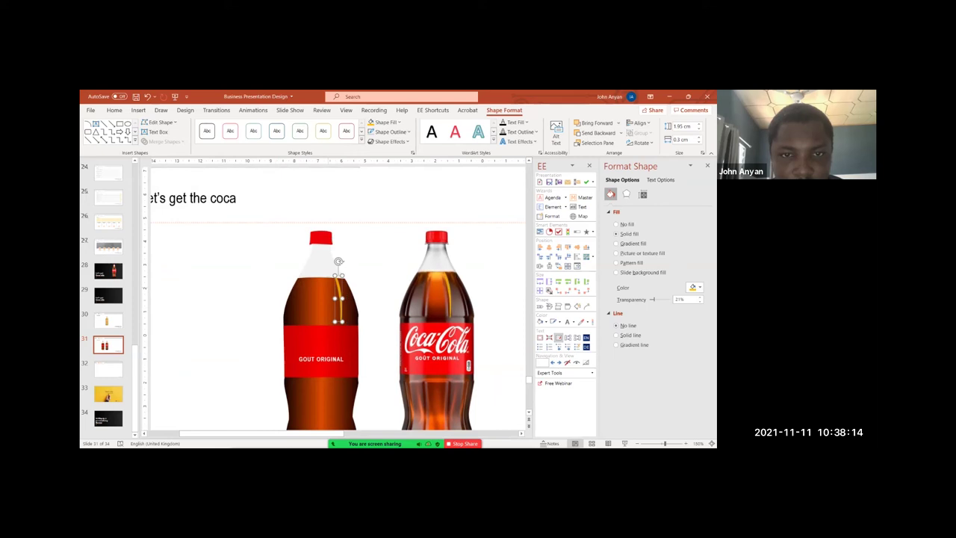
pyautogui.press('Left')
pyautogui.press('Left')
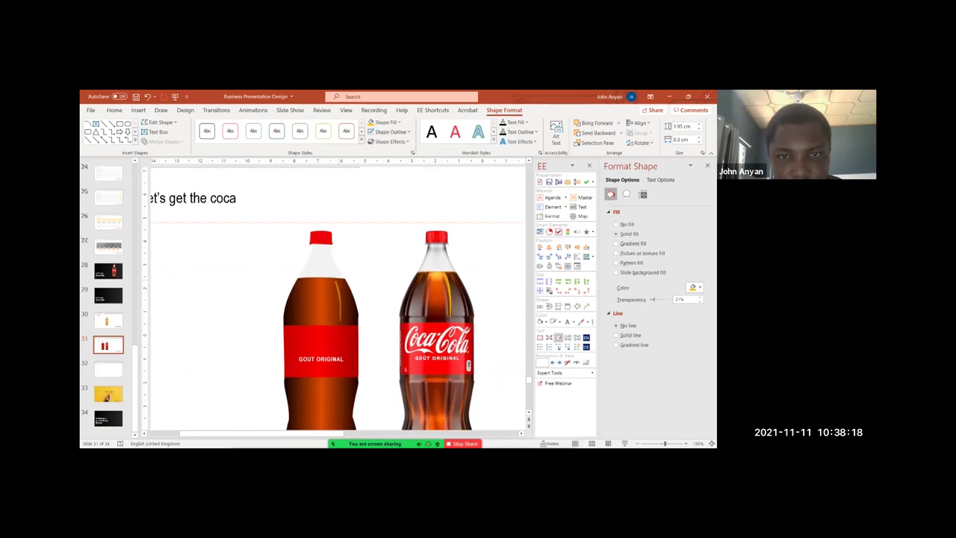
# - Shrink the highlight to about 1.76 × 0.27 cm near the upper body's right edge and duplicate it twice toward the centre
pyautogui.click(449, 293)
pyautogui.press('Escape')
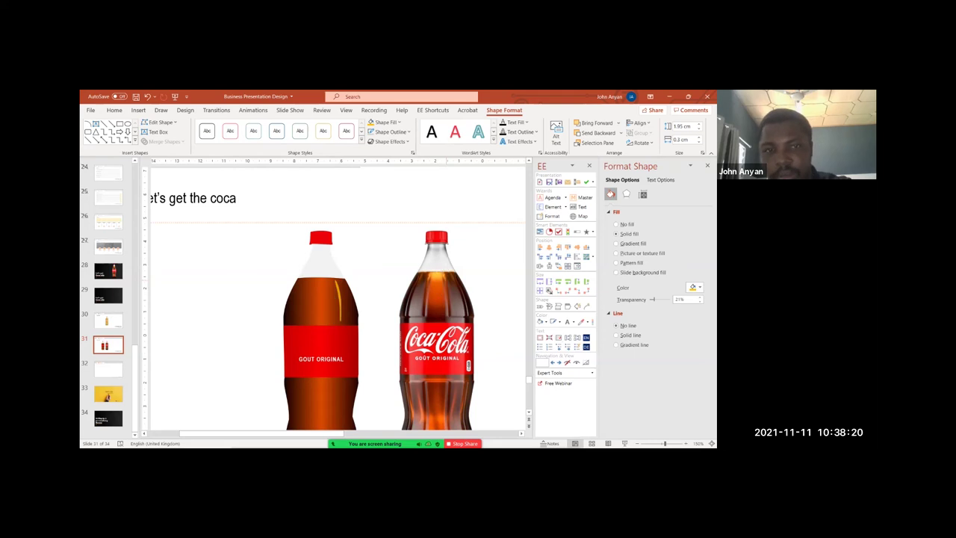
pyautogui.click(345, 298)
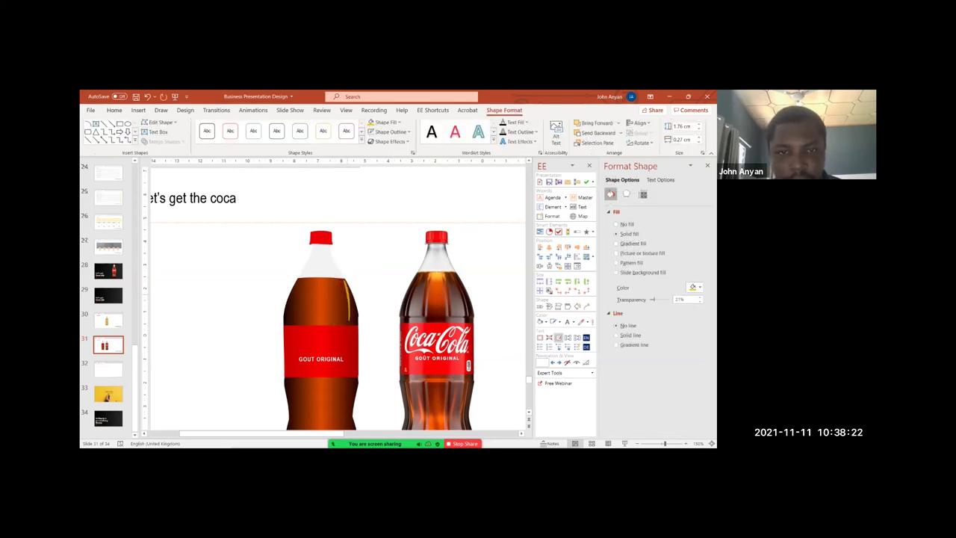
pyautogui.moveTo(344, 298); pyautogui.dragTo(334, 297)
pyautogui.moveTo(334, 298); pyautogui.dragTo(322, 298)
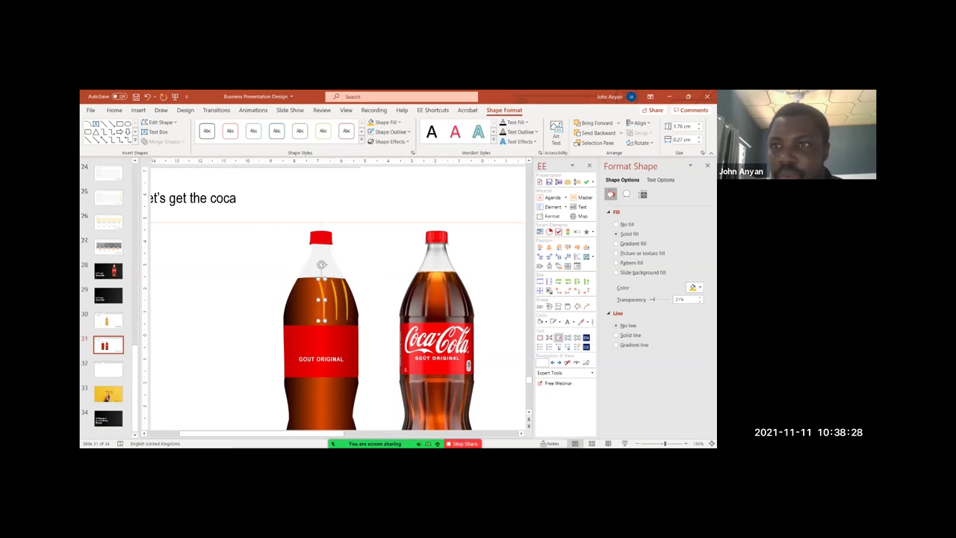
# - Flip the central highlight horizontally and place a copy of it near the left edge of the upper body
pyautogui.click(641, 142)
pyautogui.click(654, 189)
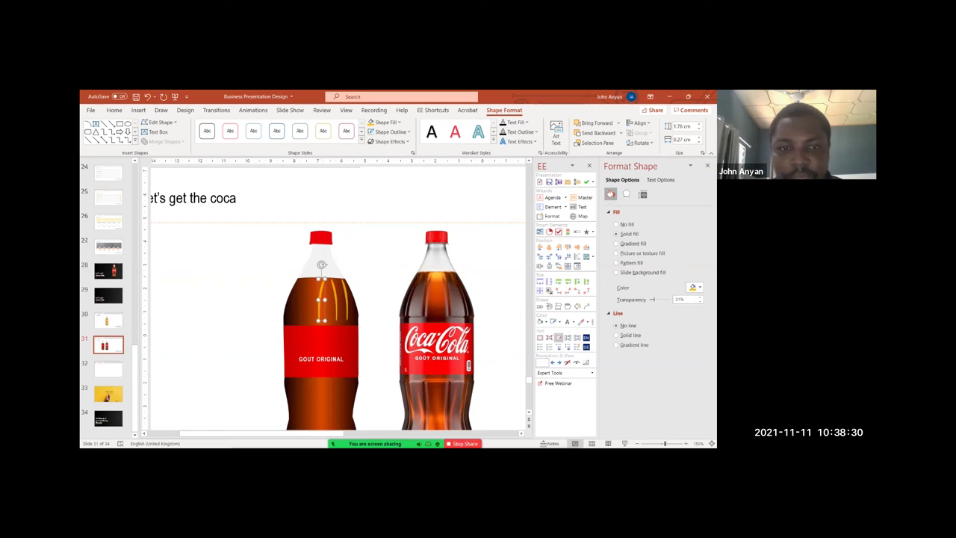
pyautogui.moveTo(322, 299); pyautogui.dragTo(300, 299)
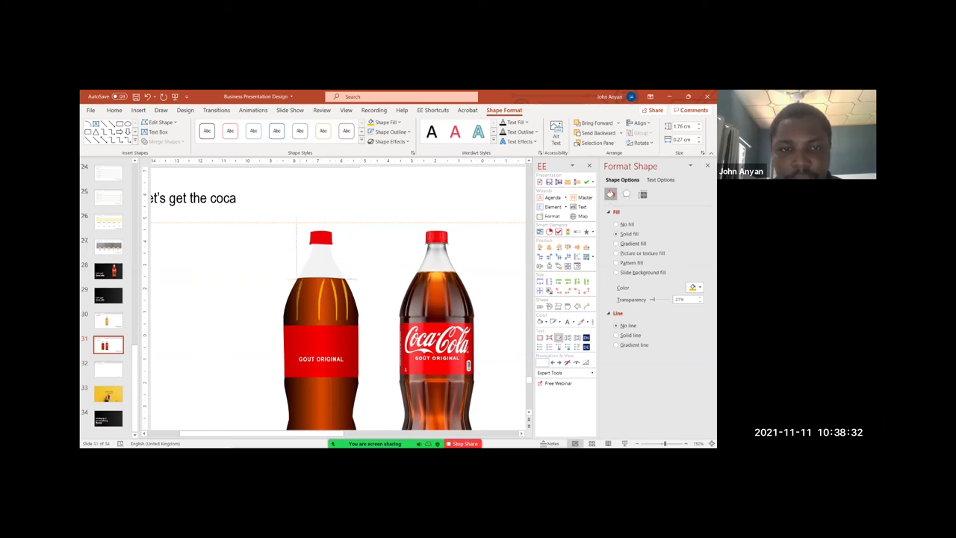
# - Select the four highlights on the drawn bottle's upper body and distribute them evenly horizontally
pyautogui.moveTo(357, 279); pyautogui.dragTo(357, 325)
pyautogui.keyDown('shift'); pyautogui.click(346, 300); pyautogui.keyUp('shift')
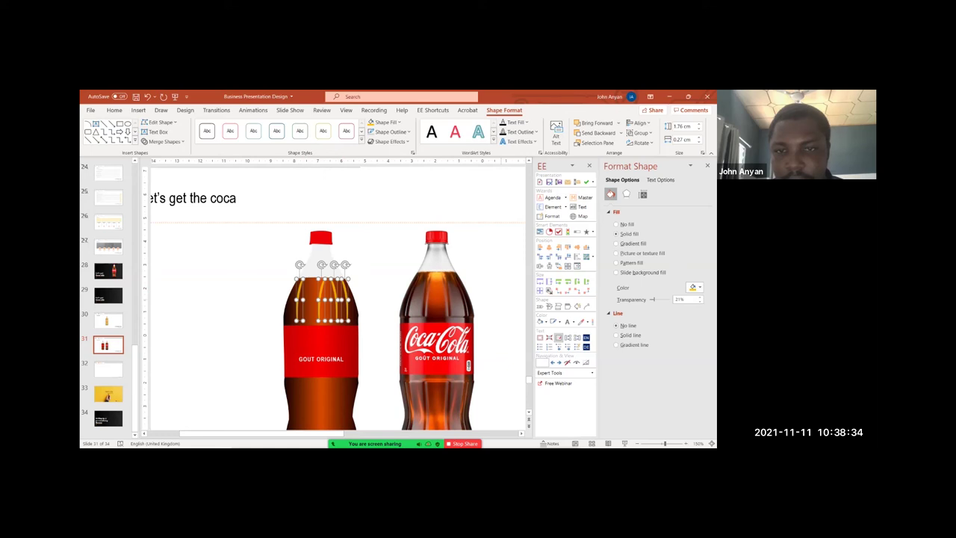
pyautogui.click(540, 266)
pyautogui.click(493, 276)
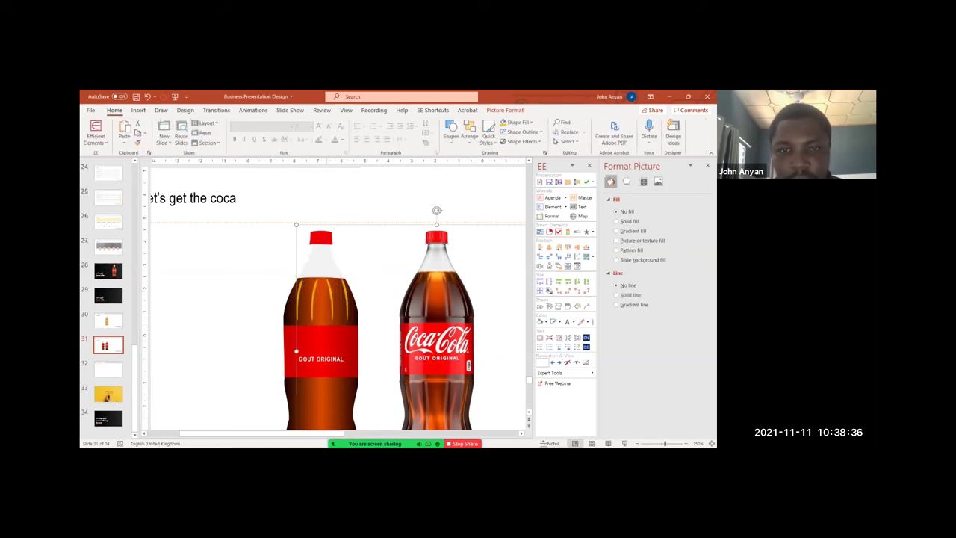
# - Select all four highlights without the bottle body and apply a gradient fill to them
pyautogui.click(314, 299)
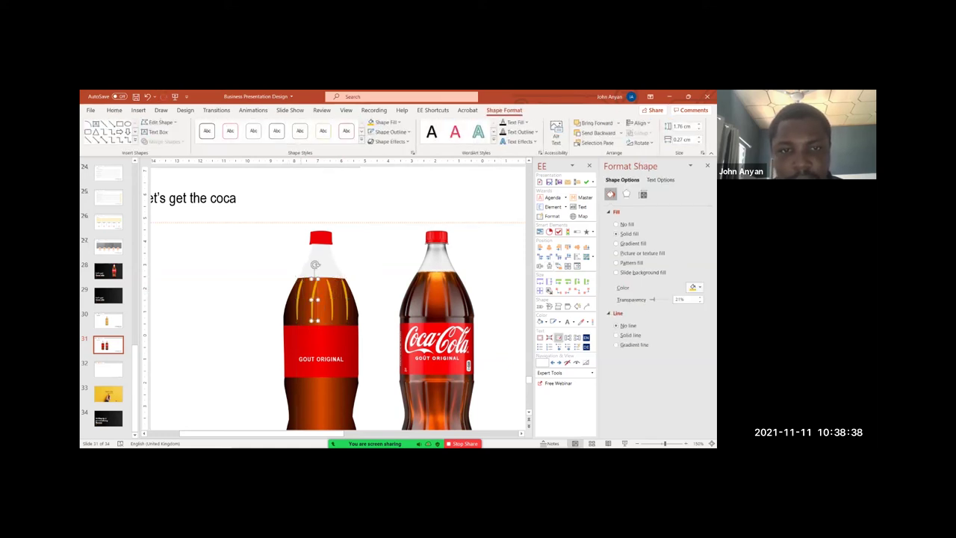
pyautogui.keyDown('shift'); pyautogui.click(300, 299); pyautogui.keyUp('shift')
pyautogui.keyDown('shift'); pyautogui.click(328, 300); pyautogui.keyUp('shift')
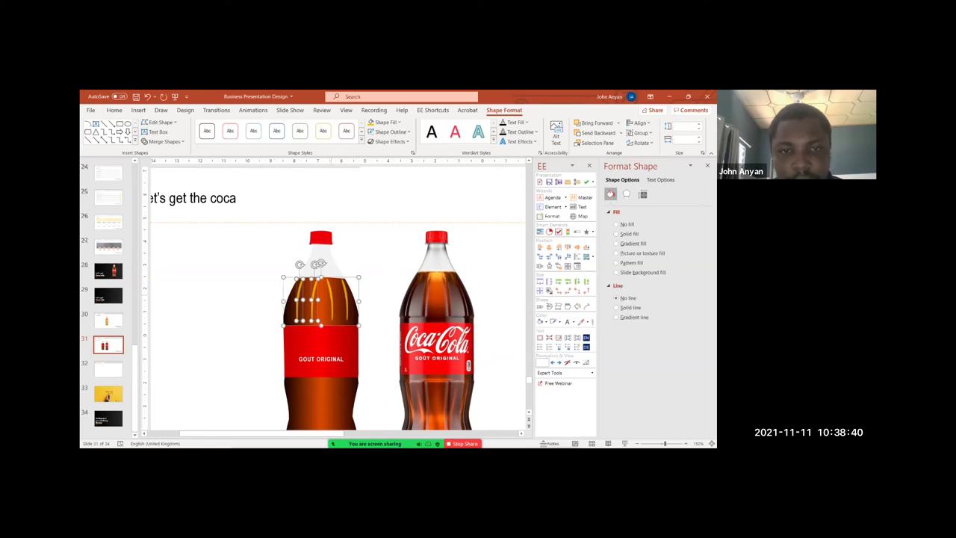
pyautogui.keyDown('shift'); pyautogui.click(328, 300); pyautogui.keyUp('shift')
pyautogui.keyDown('shift'); pyautogui.click(331, 299); pyautogui.keyUp('shift')
pyautogui.keyDown('shift'); pyautogui.click(346, 300); pyautogui.keyUp('shift')
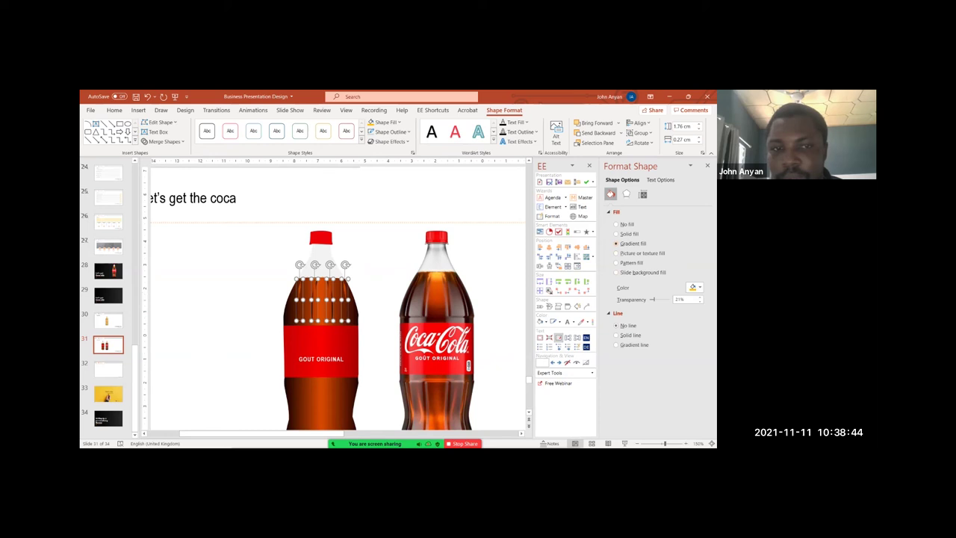
pyautogui.click(617, 244)
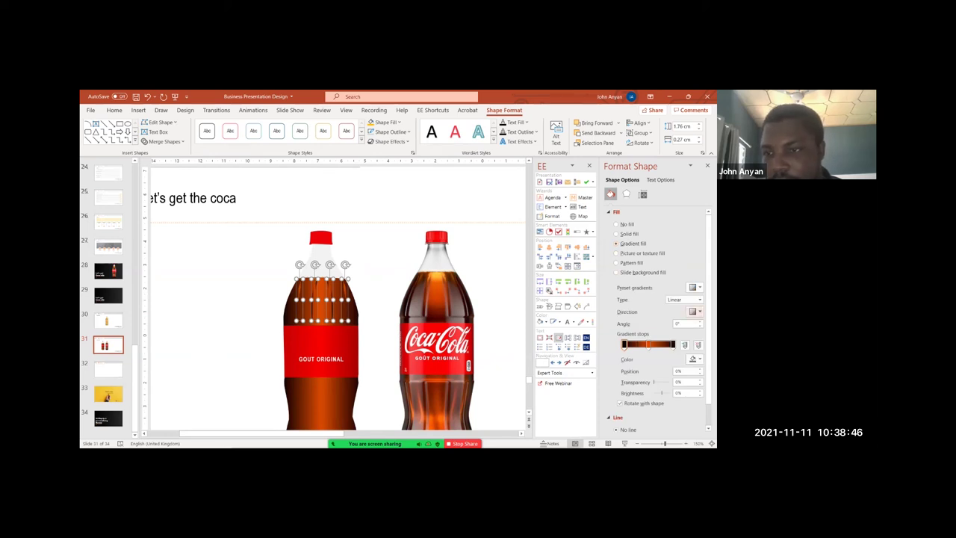
# - Set the gradient angle of the four highlights to 80°
pyautogui.click(700, 322)
pyautogui.click(700, 322)
pyautogui.click(699, 322)
pyautogui.click(700, 322)
pyautogui.click(700, 321)
pyautogui.click(700, 321)
pyautogui.click(700, 321)
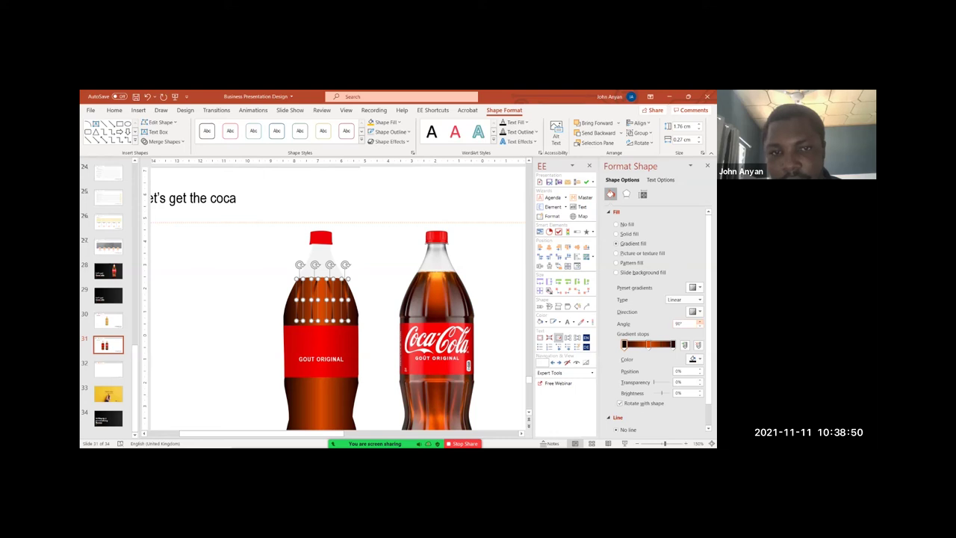
# - Remove the dark end stop from the four highlights' gradient, shift the orange stop near the end, and use a 110° angle
pyautogui.click(673, 344)
pyautogui.press('Delete')
pyautogui.moveTo(648, 344); pyautogui.dragTo(673, 344)
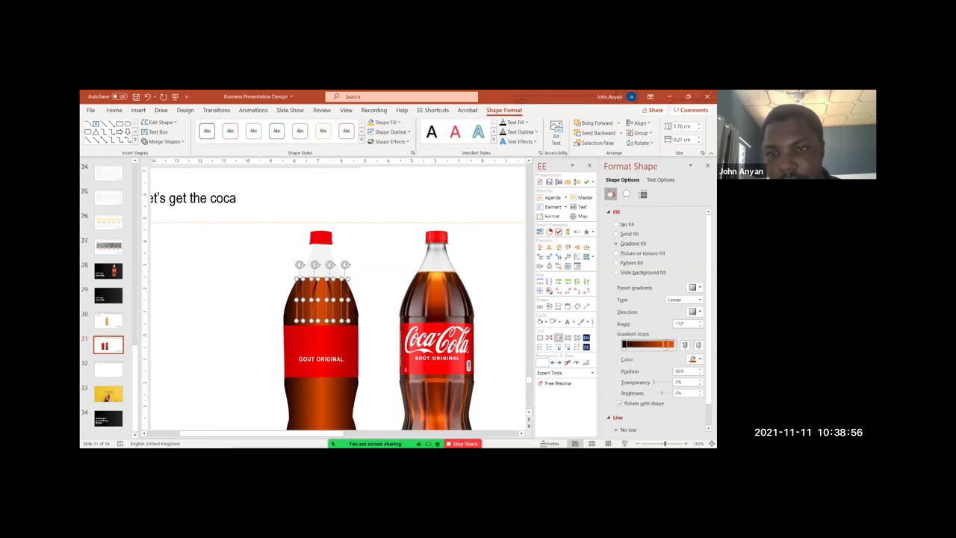
pyautogui.click(499, 313)
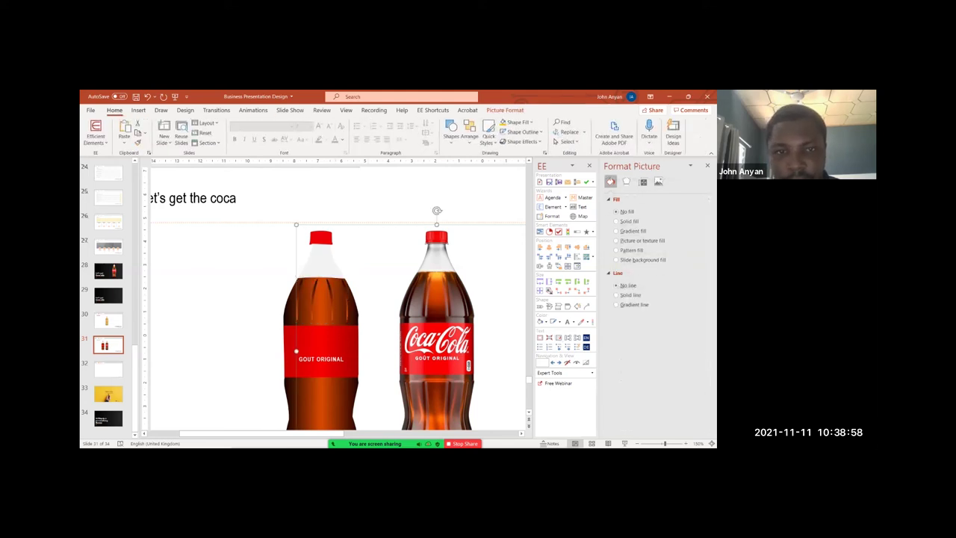
# - Reselect the four highlights on the upper body and recolour their orange gradient stop dark brown at position 100%
pyautogui.click(321, 308)
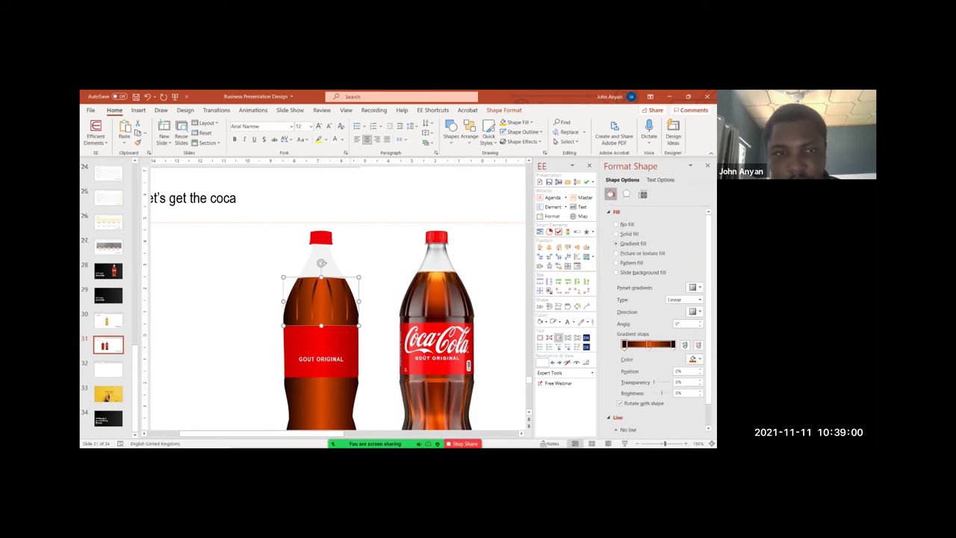
pyautogui.click(300, 301)
pyautogui.keyDown('shift'); pyautogui.click(314, 300); pyautogui.keyUp('shift')
pyautogui.keyDown('shift'); pyautogui.click(330, 306); pyautogui.keyUp('shift')
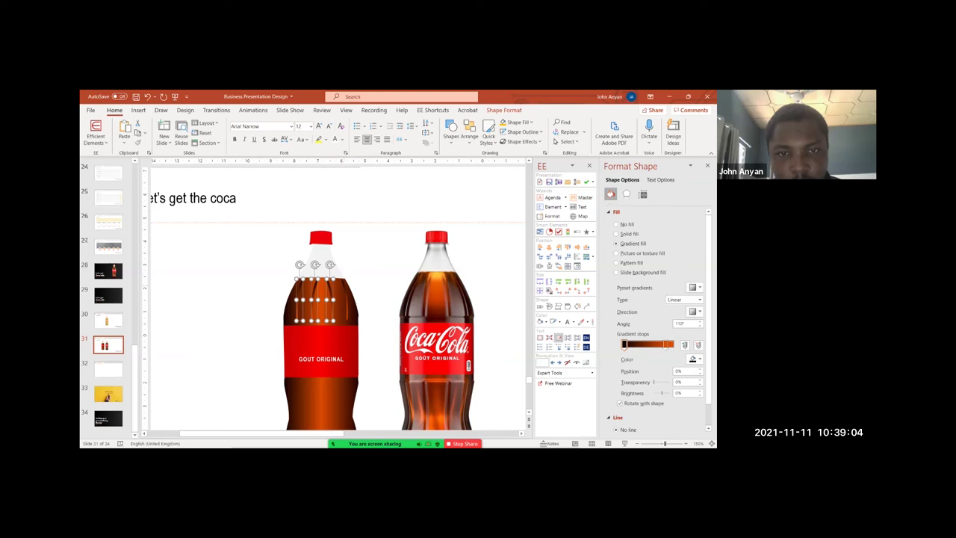
pyautogui.keyDown('shift'); pyautogui.click(345, 306); pyautogui.keyUp('shift')
pyautogui.click(670, 345)
pyautogui.click(694, 359)
pyautogui.click(667, 349)
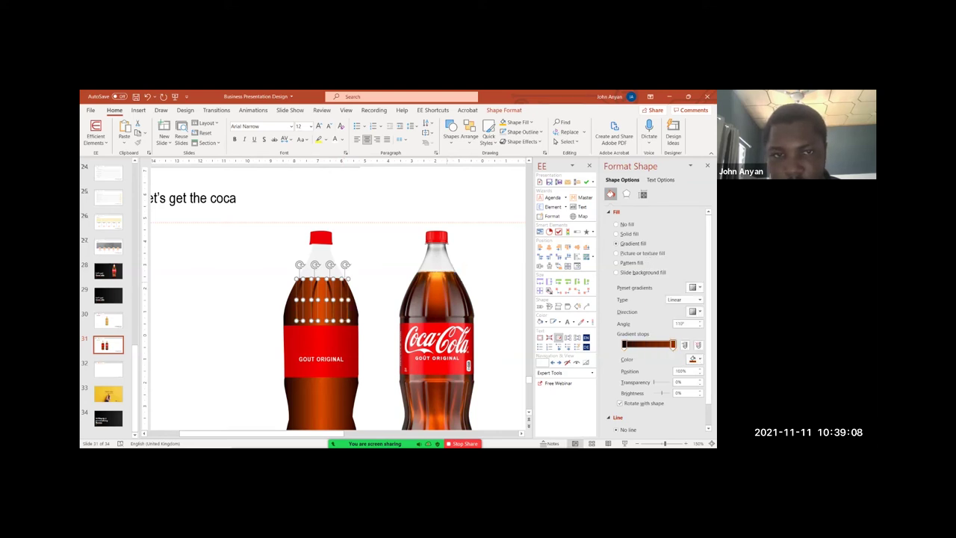
# - Reverse the highlights' gradient by moving the brown stop toward the start and the black stop to 100%
pyautogui.moveTo(673, 344); pyautogui.dragTo(646, 344)
pyautogui.moveTo(625, 345); pyautogui.dragTo(673, 344)
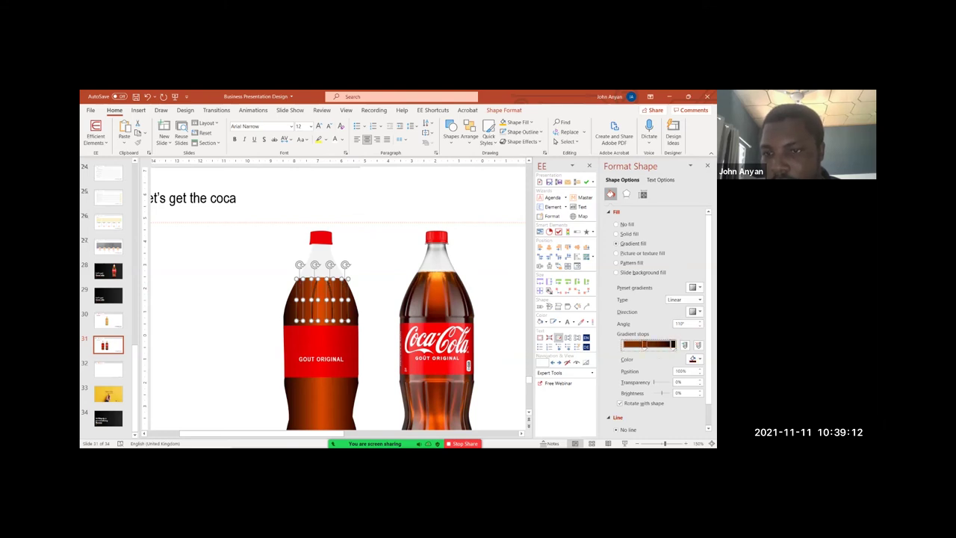
pyautogui.press('Escape')
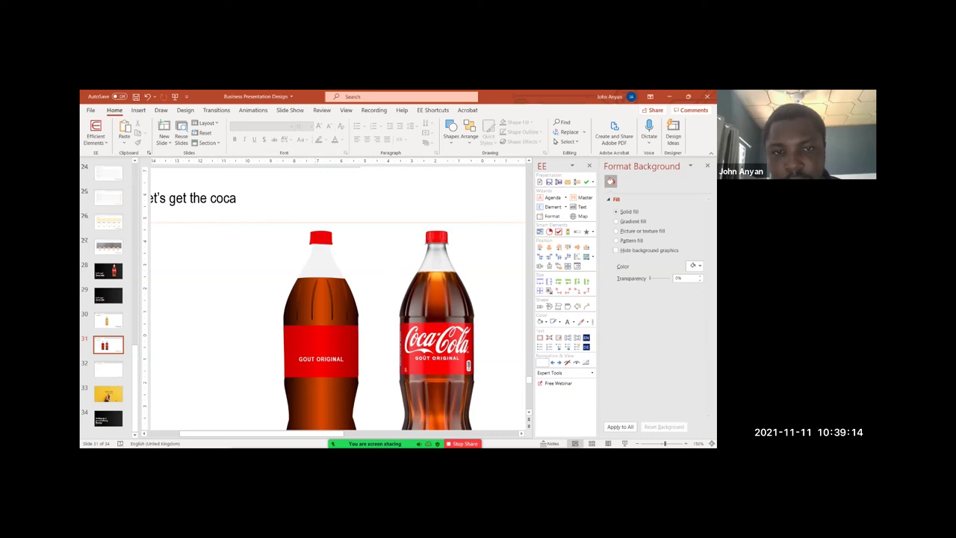
# - Select the third highlight from the left and recolour its starting gradient stop a brighter orange
pyautogui.click(329, 264)
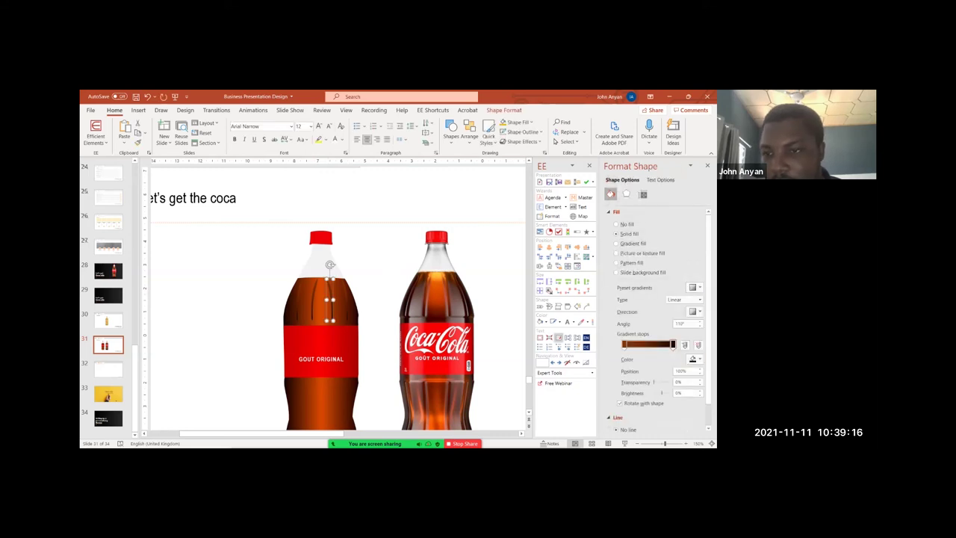
pyautogui.click(696, 359)
pyautogui.click(696, 359)
pyautogui.click(624, 345)
pyautogui.click(696, 359)
pyautogui.click(696, 359)
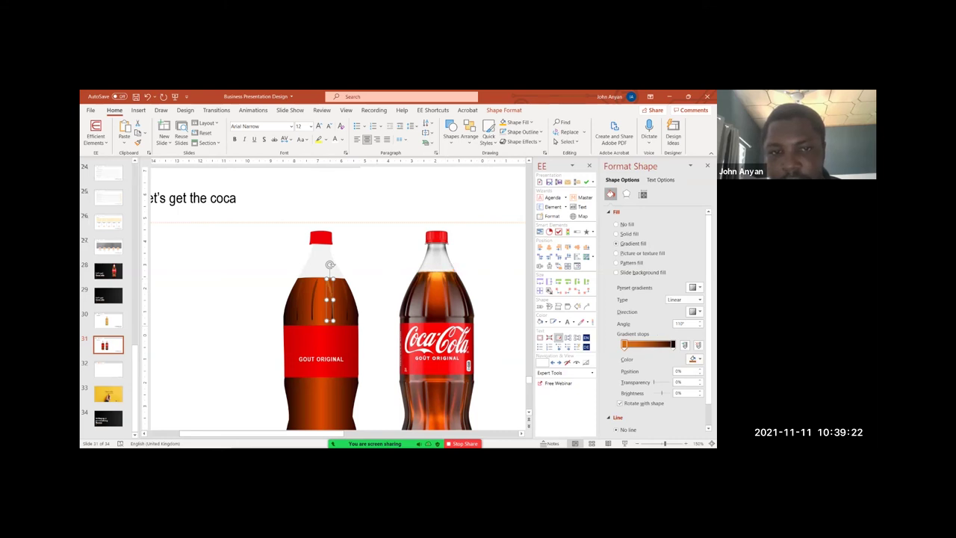
pyautogui.click(389, 288)
# - Select all four highlights on the upper body and apply a black inner shadow preset to them
pyautogui.click(315, 300)
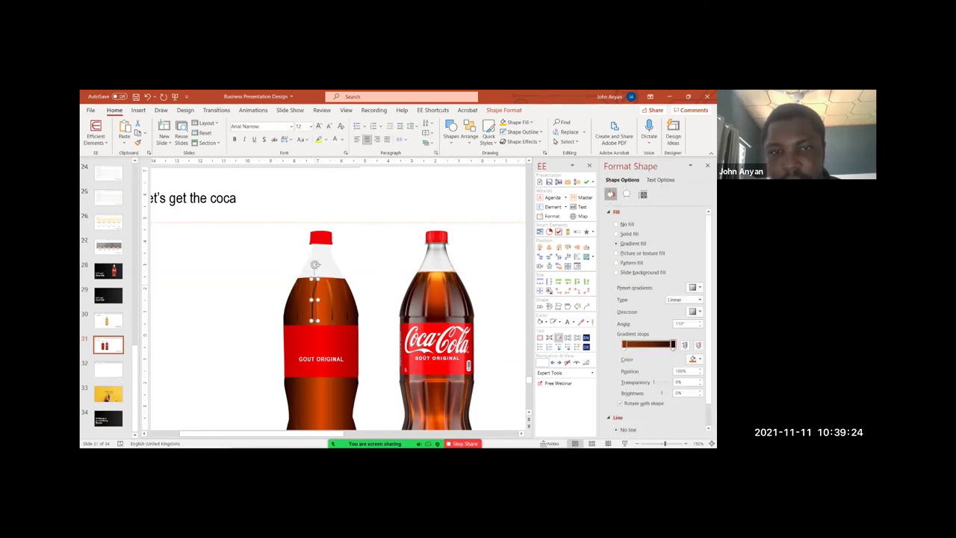
pyautogui.keyDown('shift'); pyautogui.click(330, 301); pyautogui.keyUp('shift')
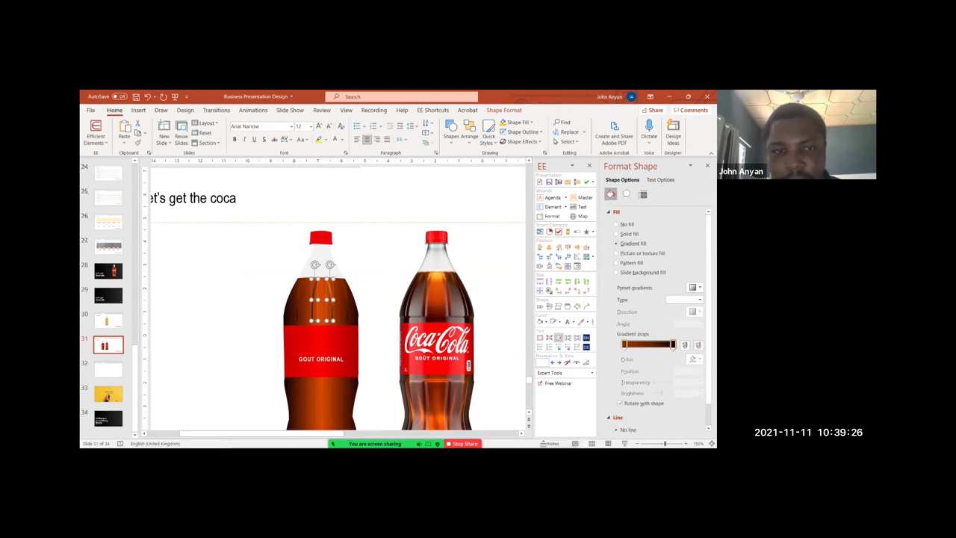
pyautogui.keyDown('shift'); pyautogui.click(299, 300); pyautogui.keyUp('shift')
pyautogui.keyDown('shift'); pyautogui.click(314, 300); pyautogui.keyUp('shift')
pyautogui.keyDown('shift'); pyautogui.click(321, 301); pyautogui.keyUp('shift')
pyautogui.keyDown('shift'); pyautogui.click(320, 301); pyautogui.keyUp('shift')
pyautogui.keyDown('shift'); pyautogui.click(315, 300); pyautogui.keyUp('shift')
pyautogui.keyDown('shift'); pyautogui.click(346, 300); pyautogui.keyUp('shift')
pyautogui.click(626, 194)
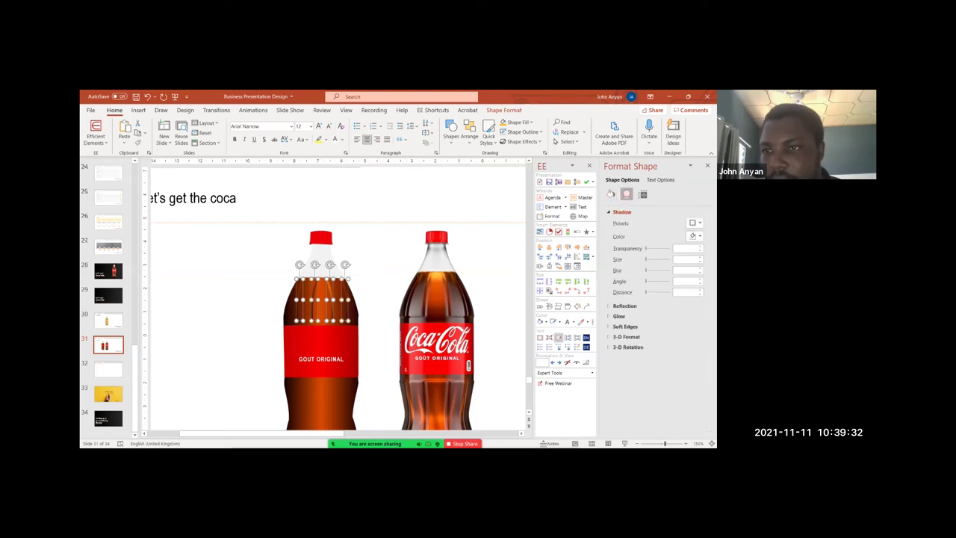
pyautogui.click(694, 222)
pyautogui.click(673, 402)
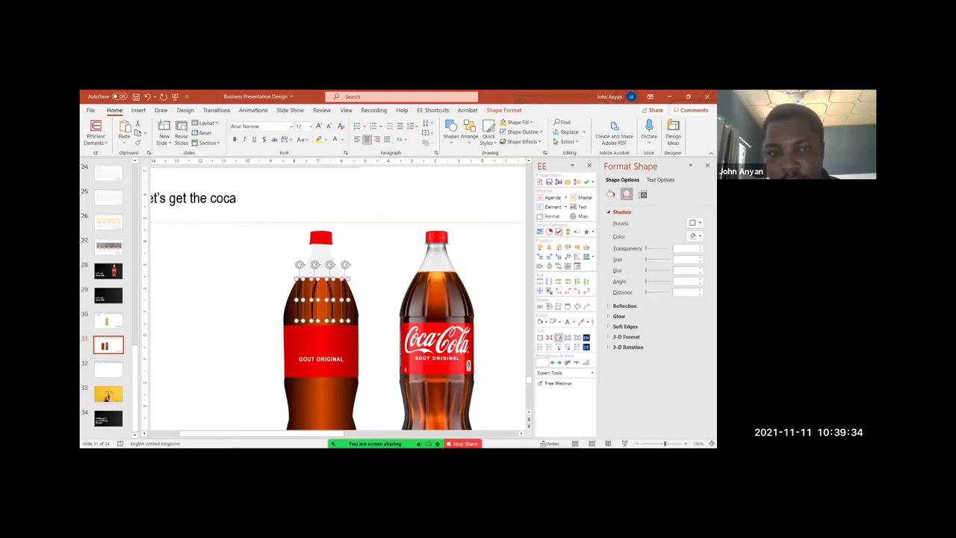
pyautogui.click(694, 236)
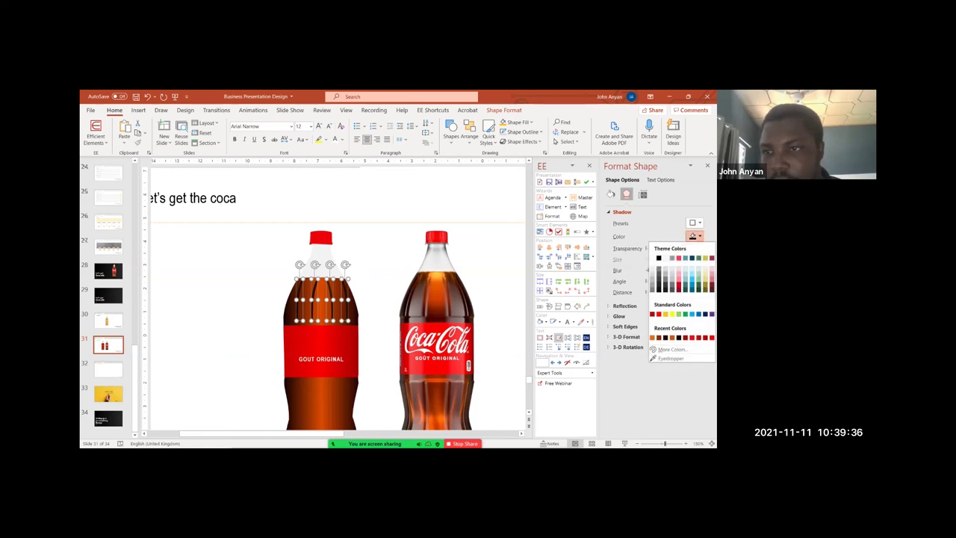
pyautogui.click(694, 236)
# - Set the transparency of the four highlights' shadow to 85%
pyautogui.moveTo(647, 248); pyautogui.dragTo(662, 248)
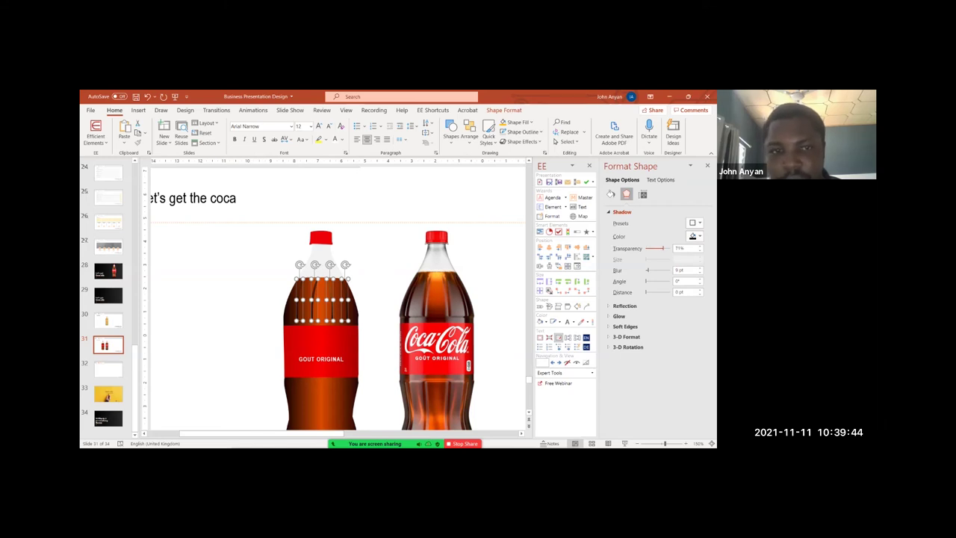
pyautogui.moveTo(662, 248); pyautogui.dragTo(666, 248)
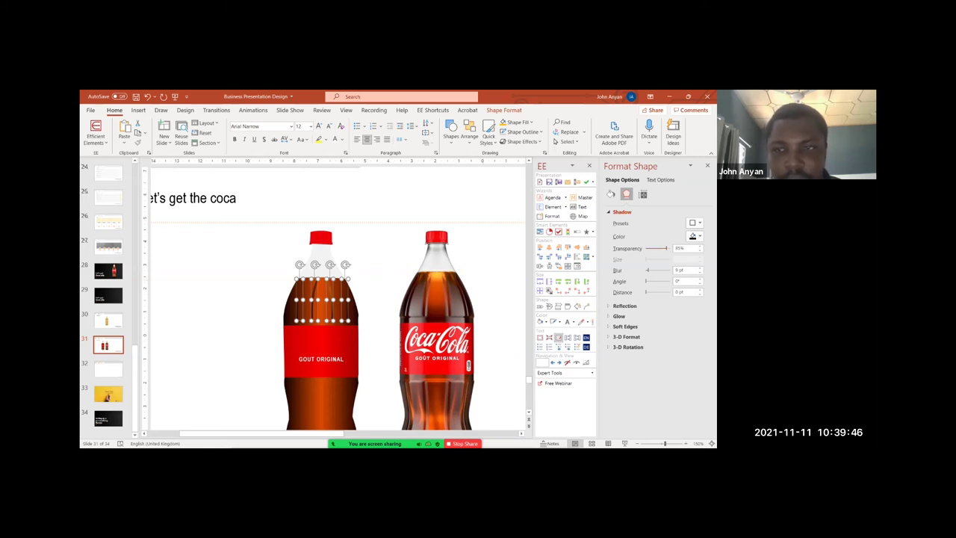
pyautogui.click(496, 321)
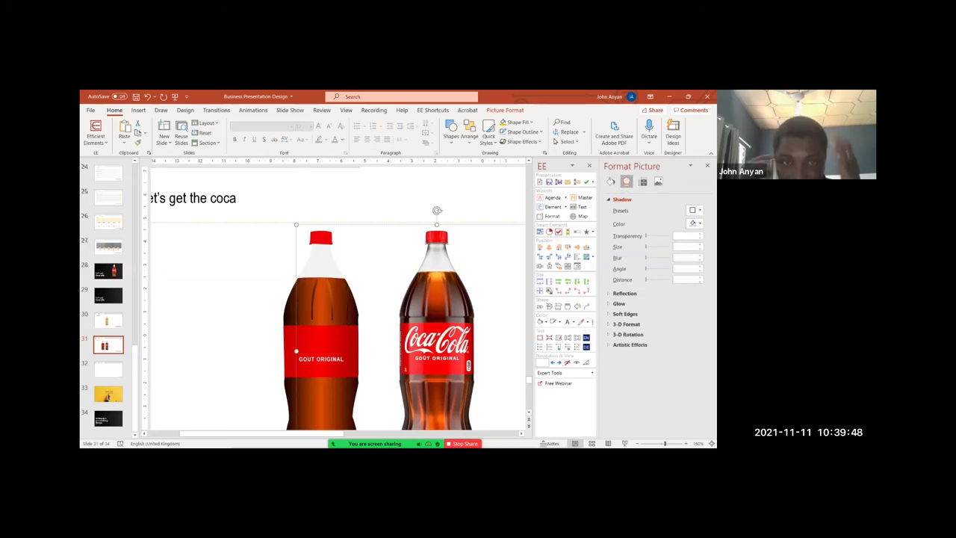
# - Preview the current slide as a full-screen slide show and return to editing
pyautogui.scroll(-1, 338, 299)
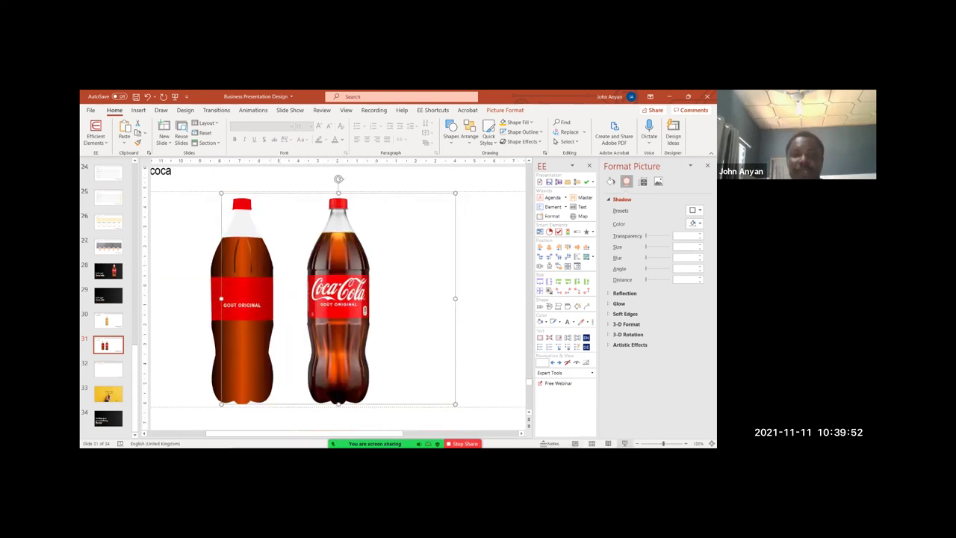
pyautogui.hotkey('shift', 'F5')
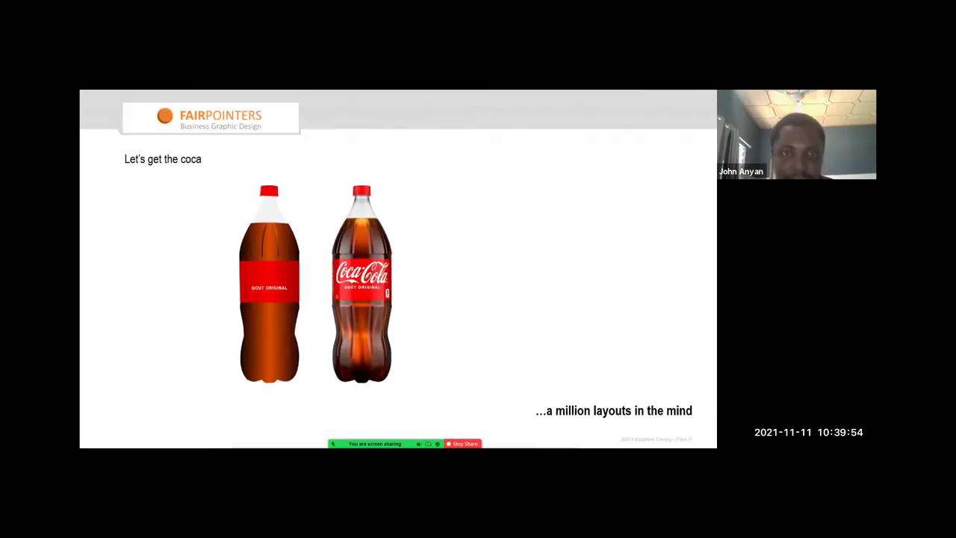
pyautogui.press('Escape')
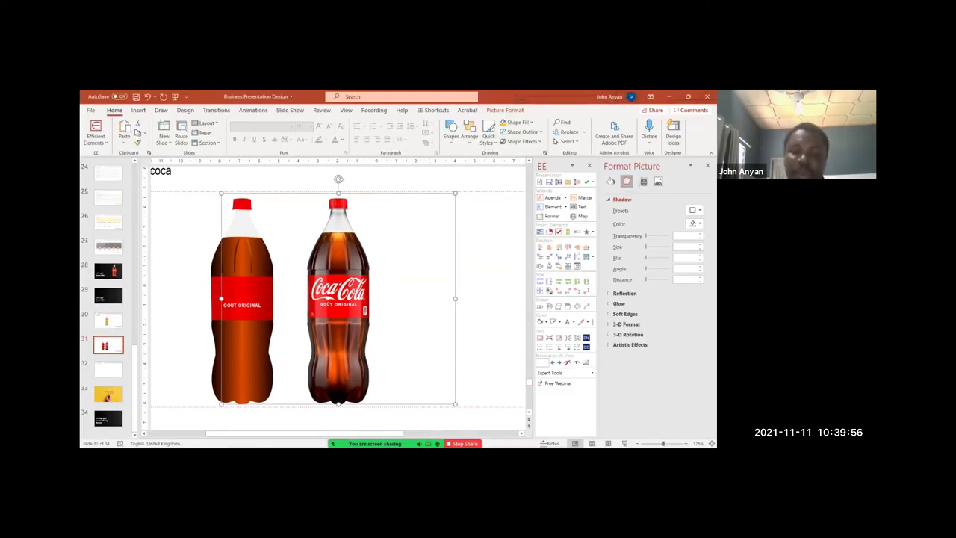
# - Switch to Chrome and search Google for "coca cola" in a new tab
pyautogui.moveTo(367, 446)
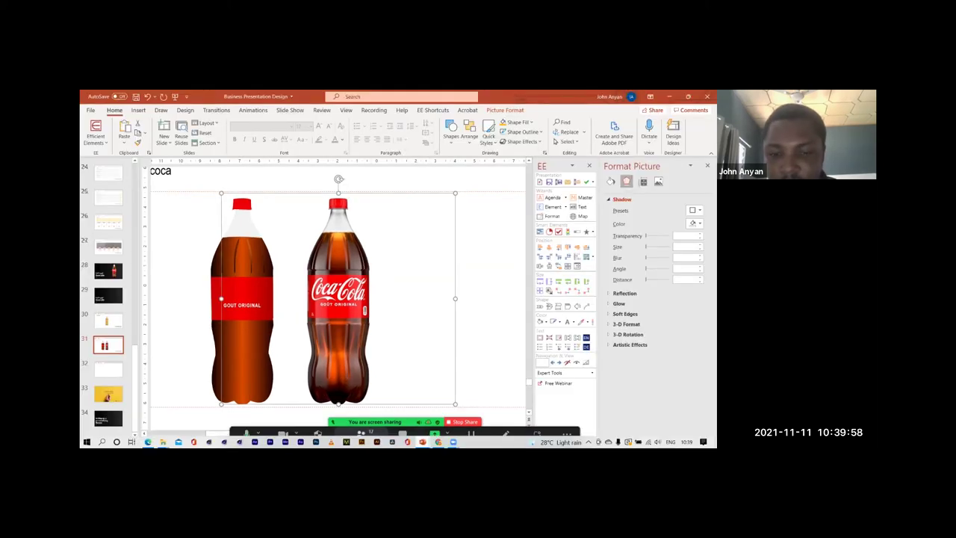
pyautogui.moveTo(422, 441)
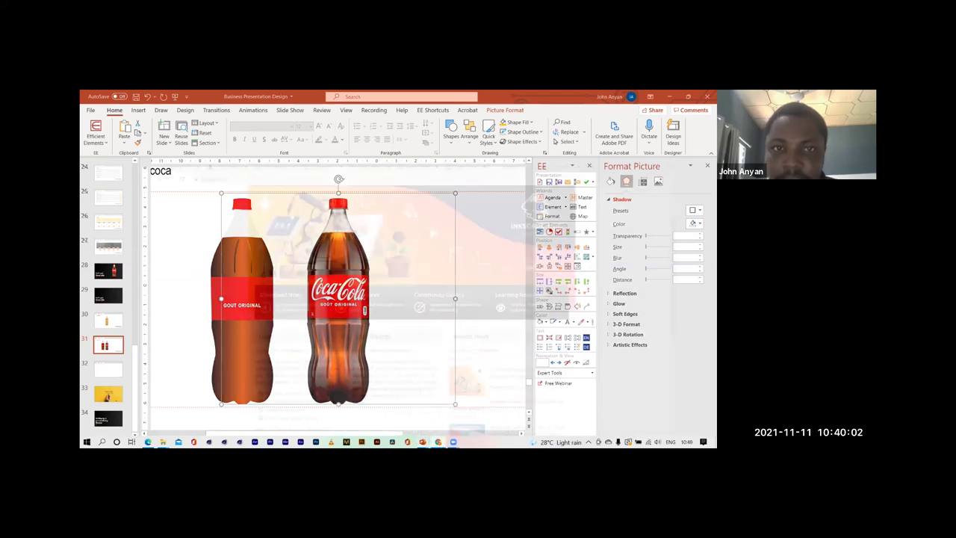
pyautogui.click(438, 441)
pyautogui.hotkey('ctrl', 't')
pyautogui.write('cocal')
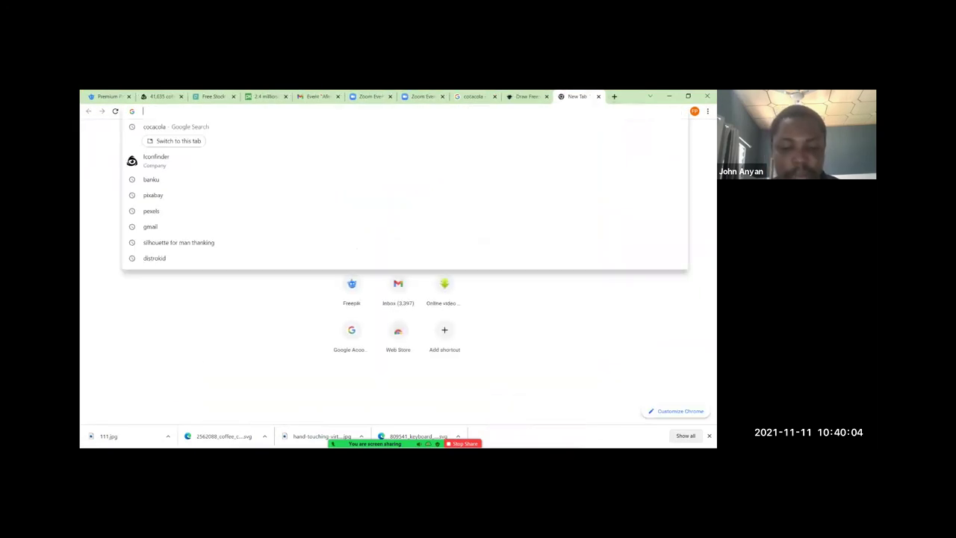
pyautogui.press('BackSpace')
pyautogui.write('col')
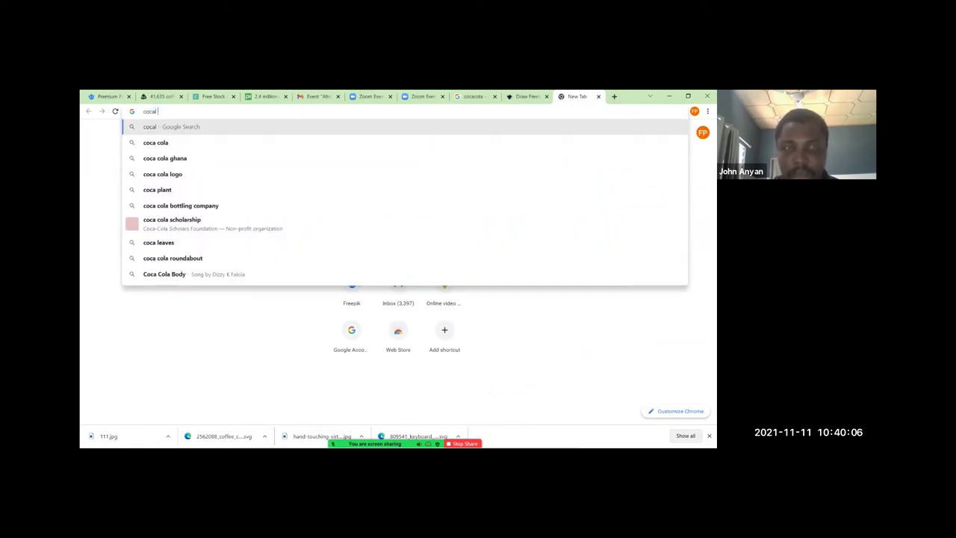
pyautogui.write('a')
pyautogui.press('Return')
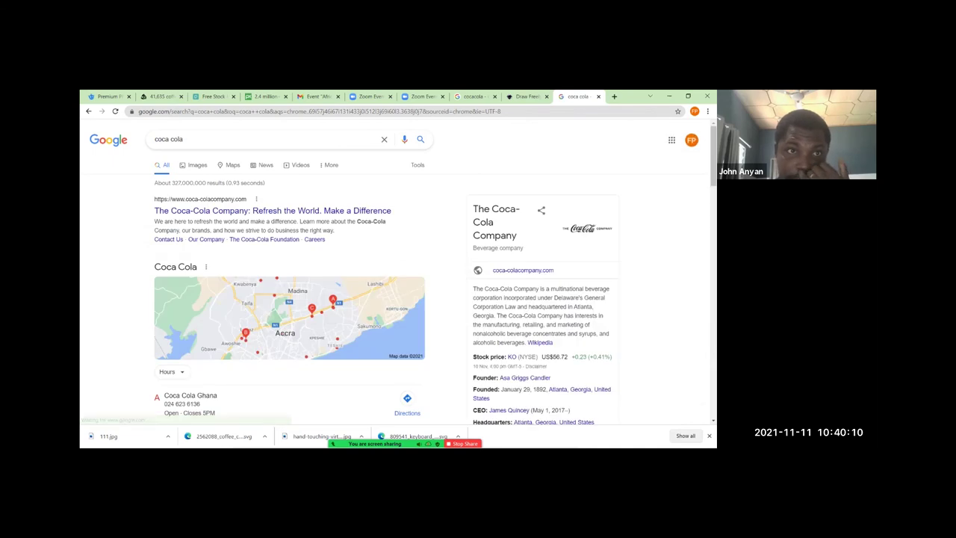
# - Search Google Images for "coca cola font"
pyautogui.click(197, 165)
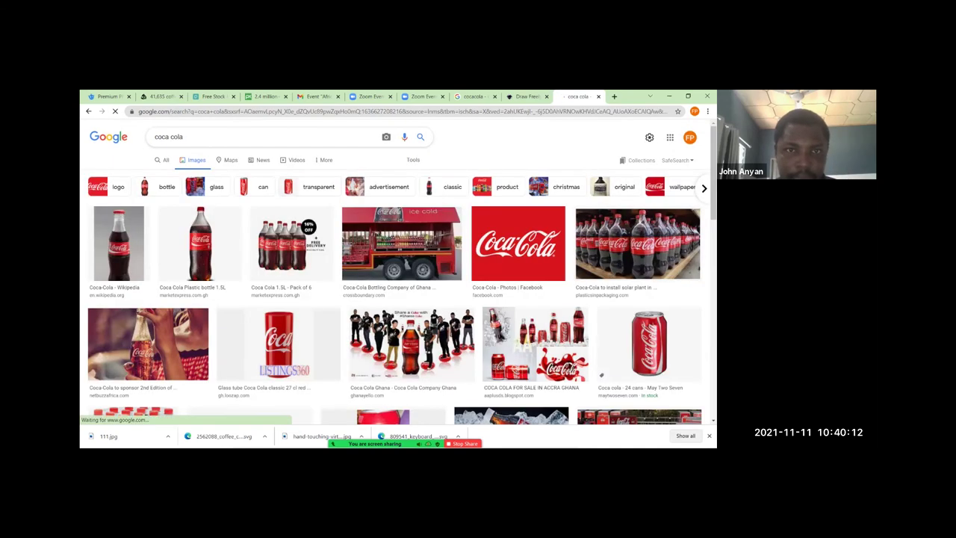
pyautogui.click(248, 137)
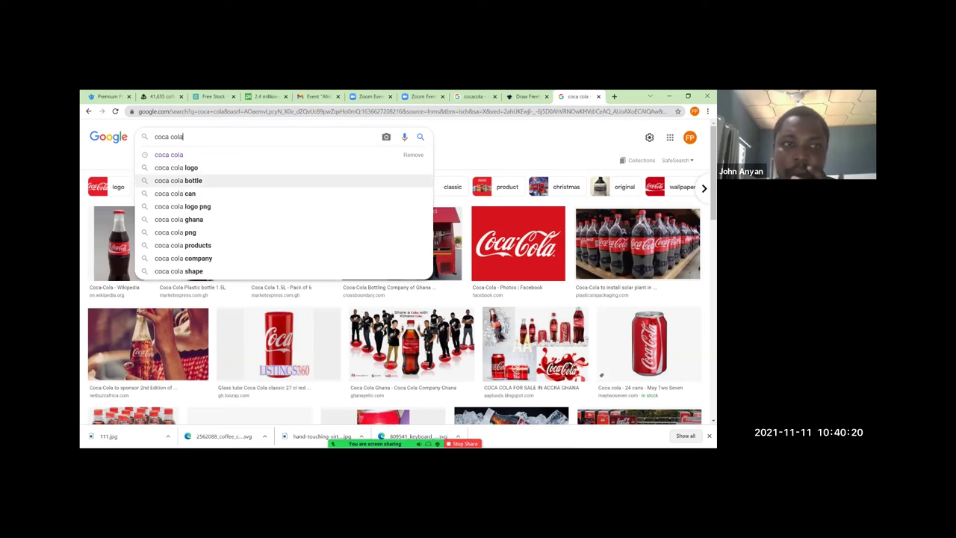
pyautogui.write('font')
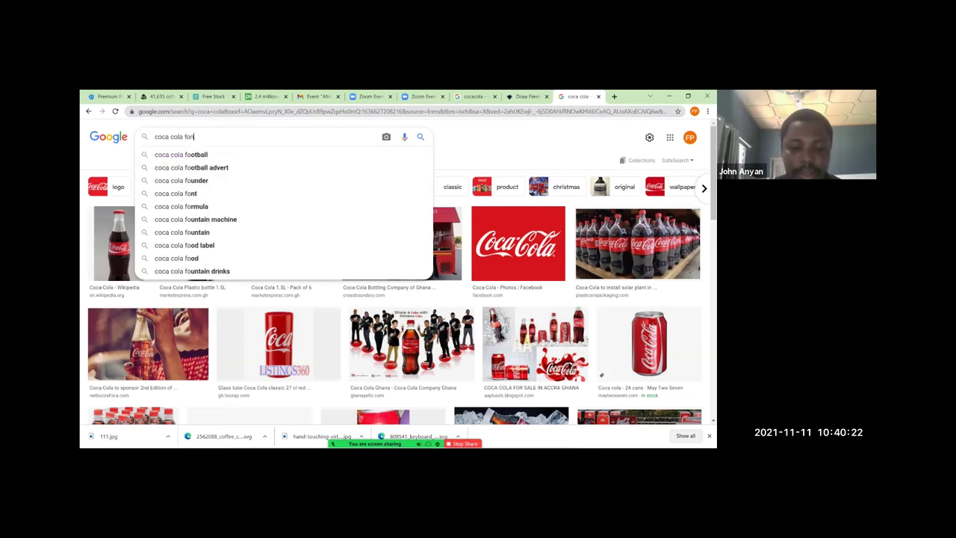
pyautogui.press('Return')
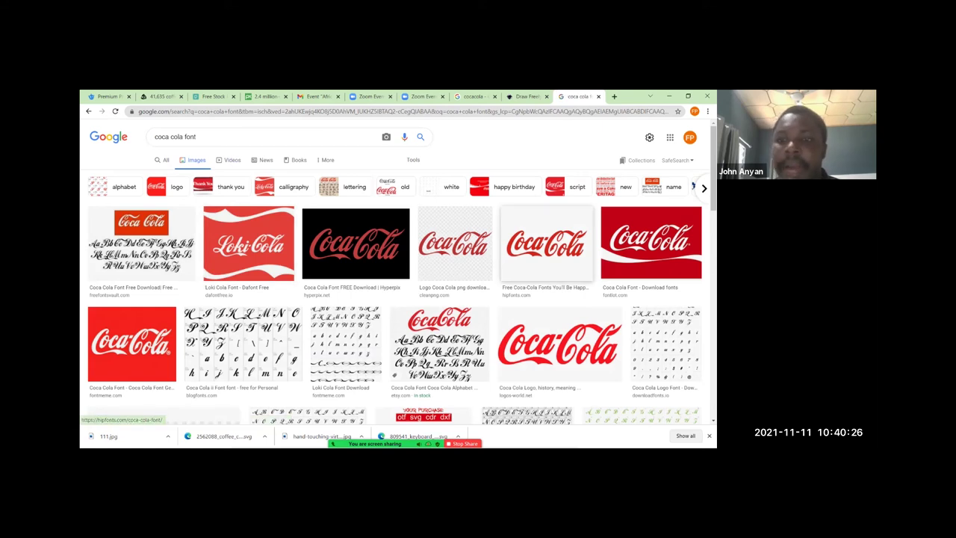
# - Copy the HipFonts red-on-white Coca-Cola logo image, paste it onto slide 31 in PowerPoint and shrink it to about 14.19 × 21.28 cm
pyautogui.click(546, 243)
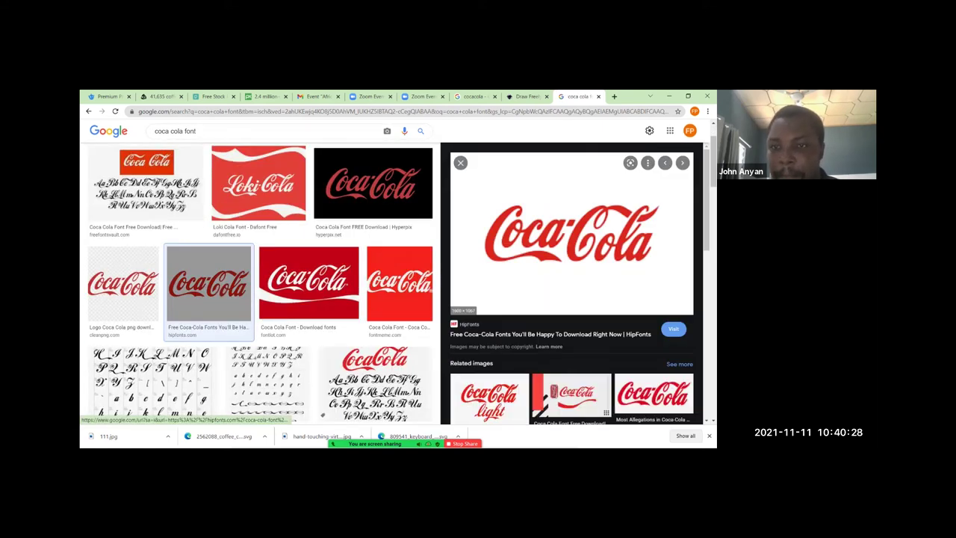
pyautogui.rightClick(545, 251)
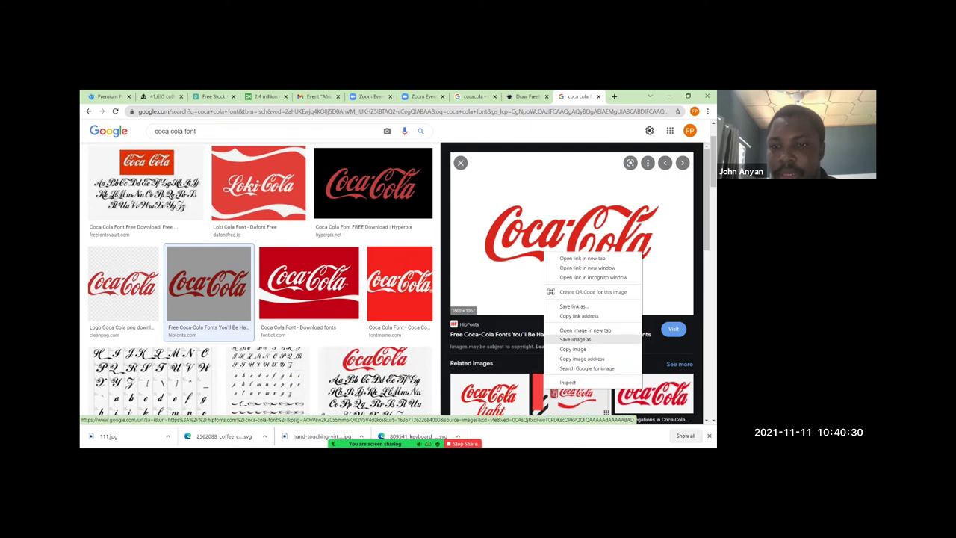
pyautogui.click(574, 349)
pyautogui.click(669, 96)
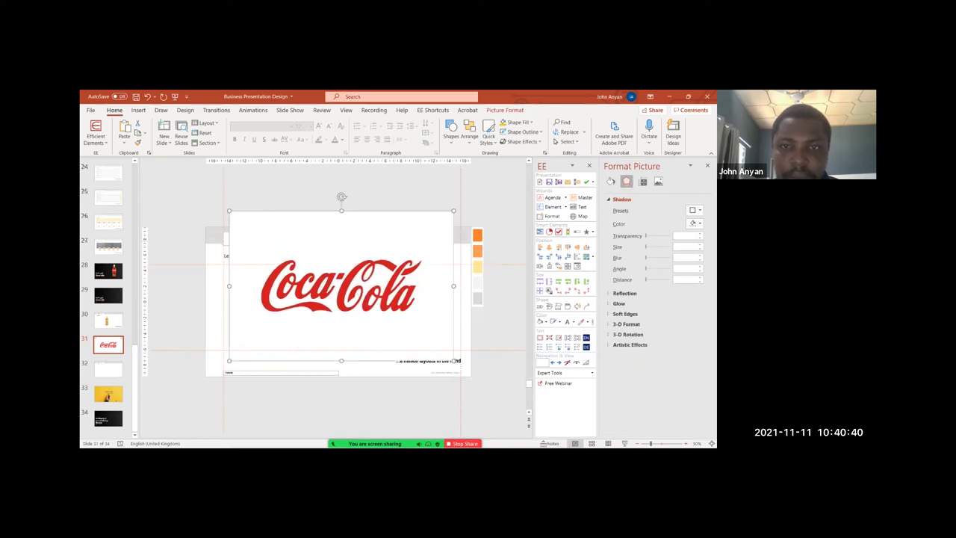
pyautogui.moveTo(453, 211); pyautogui.dragTo(397, 249)
pyautogui.click(505, 110)
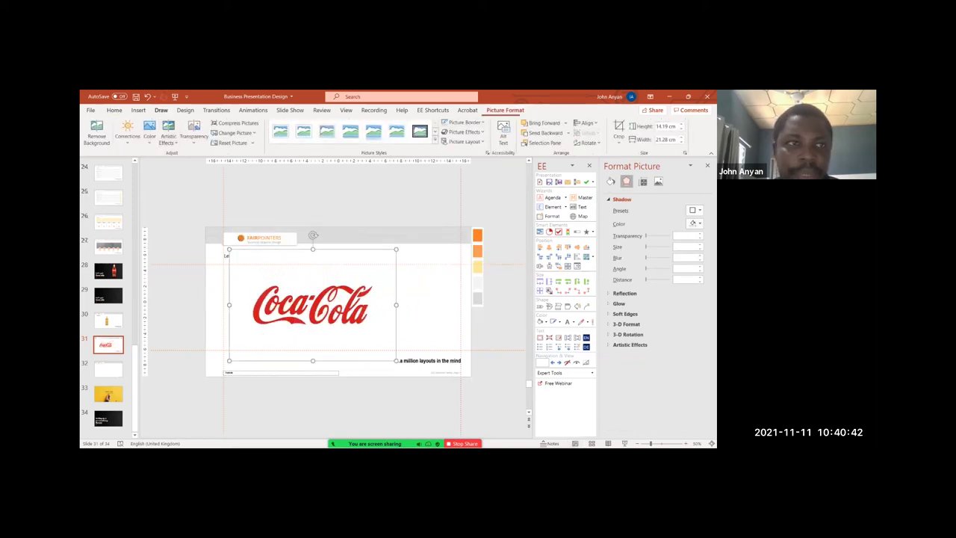
pyautogui.click(96, 133)
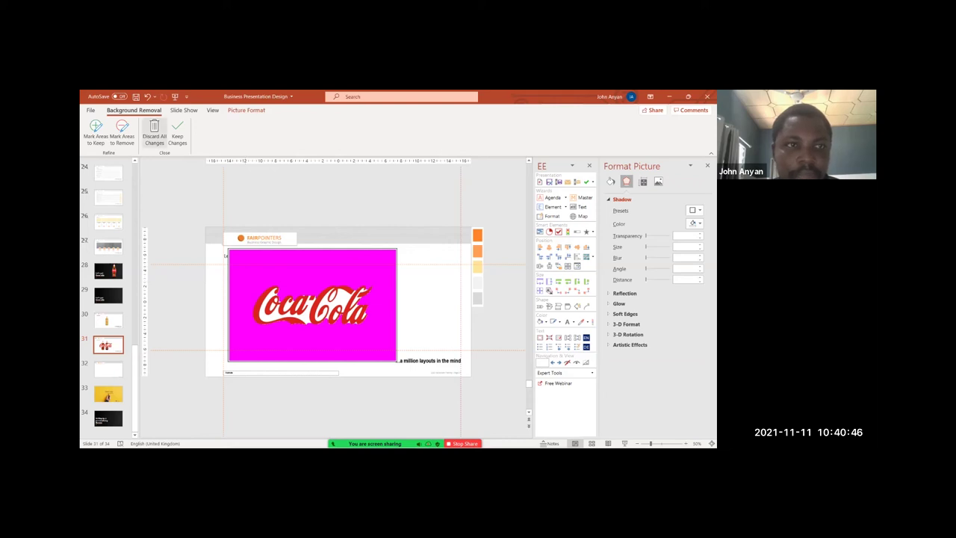
pyautogui.click(194, 203)
pyautogui.hotkey('ctrl', 'z')
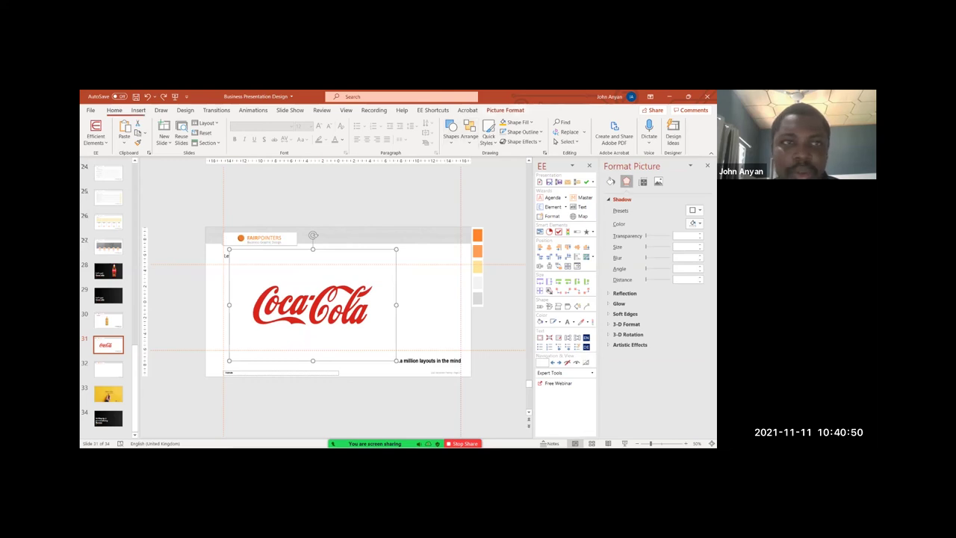
# - Make the logo picture's white background transparent with Set Transparent Color
pyautogui.click(506, 110)
pyautogui.click(149, 133)
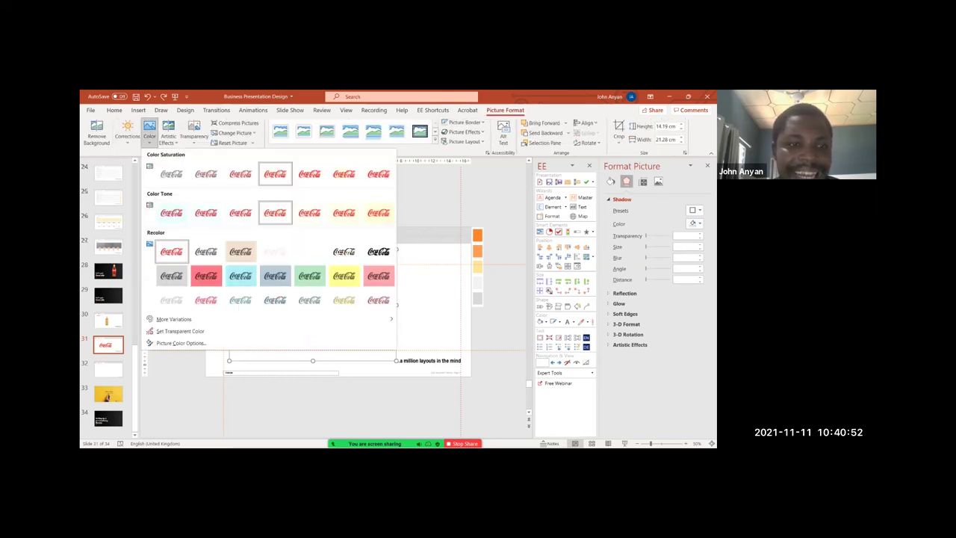
pyautogui.click(170, 329)
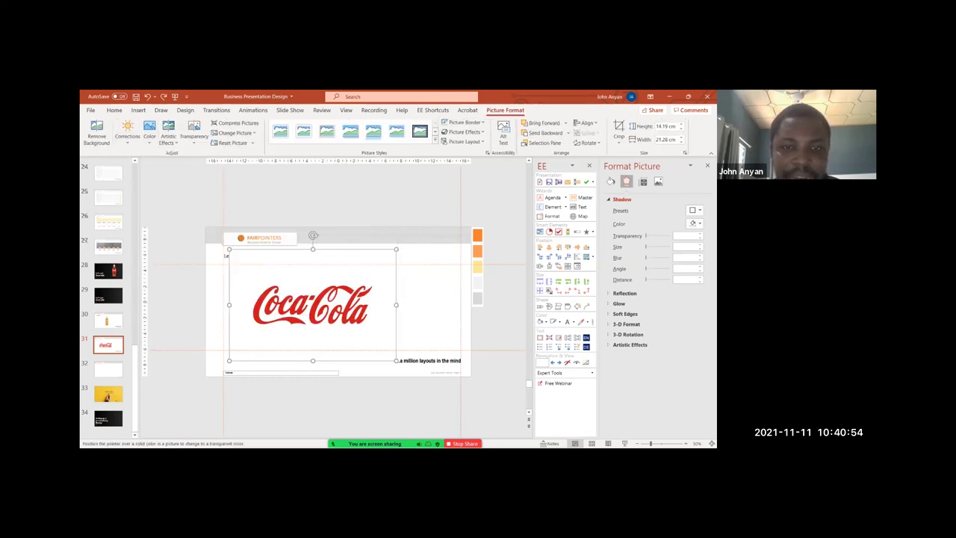
pyautogui.click(299, 270)
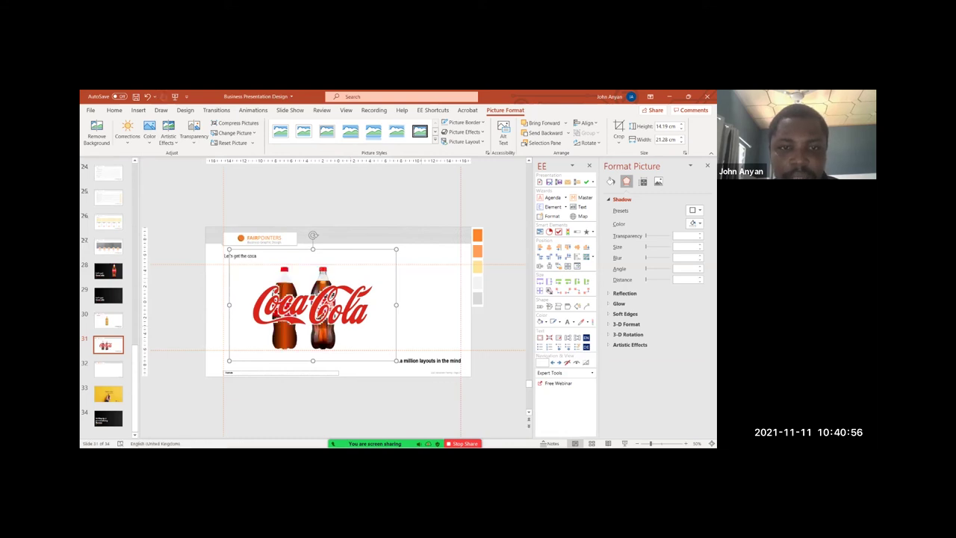
pyautogui.click(430, 299)
# - Shrink the logo picture to about 2.18 × 3.27 cm and centre it on the left bottle's red label above "GOUT ORIGINAL"
pyautogui.click(312, 305)
pyautogui.moveTo(396, 361); pyautogui.dragTo(328, 315)
pyautogui.click(662, 444)
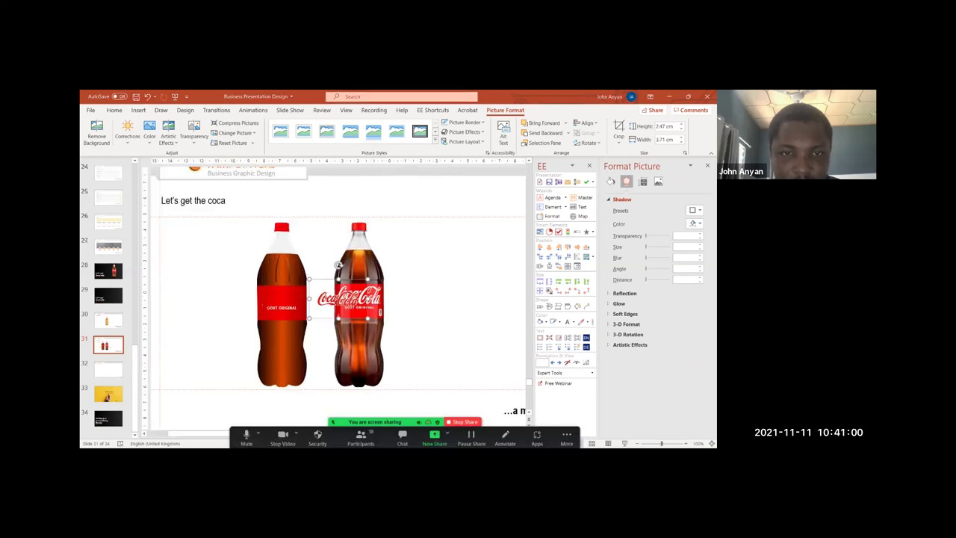
pyautogui.moveTo(347, 298); pyautogui.dragTo(281, 298)
pyautogui.scroll(5, 281, 299)
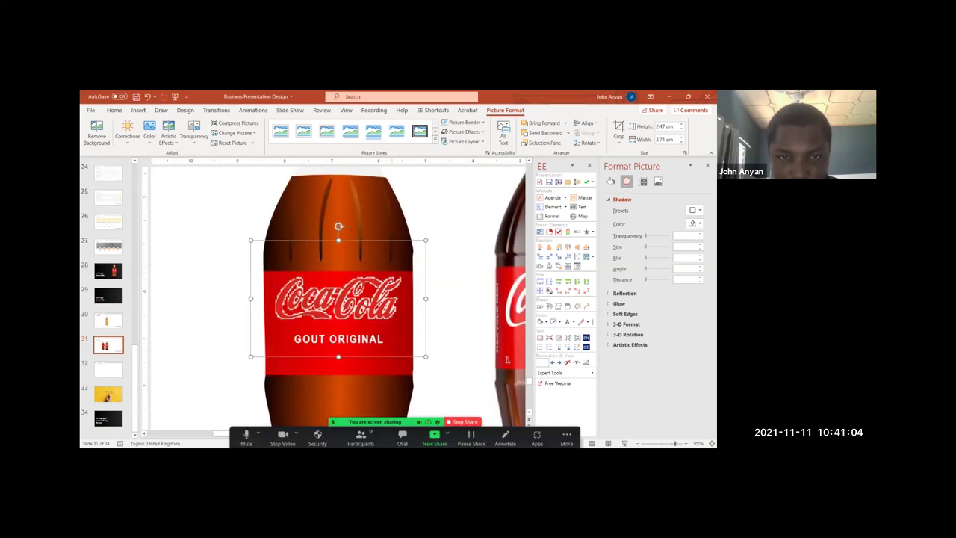
pyautogui.moveTo(426, 357); pyautogui.dragTo(416, 350)
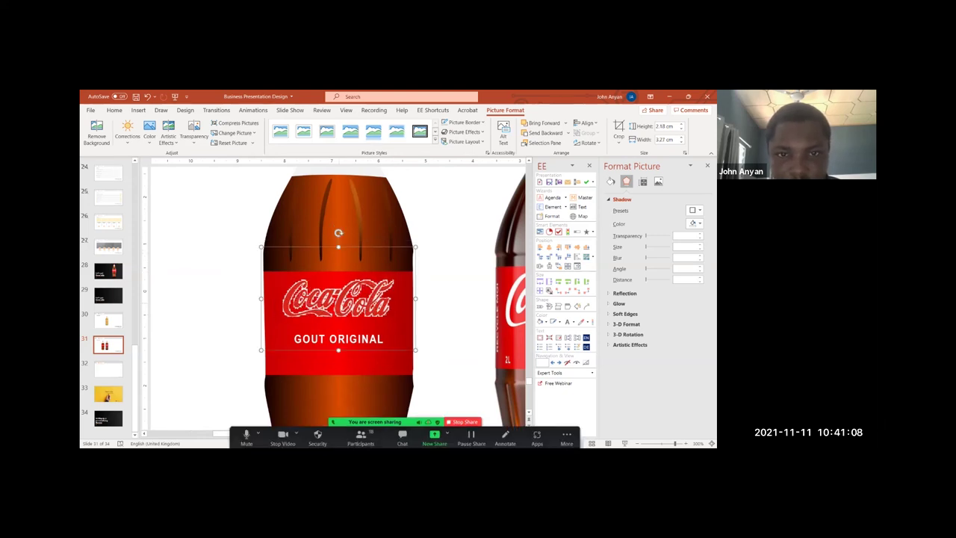
# - Recolor the logo picture with the light grey variation and show its Picture Corrections settings
pyautogui.scroll(-2, 338, 298)
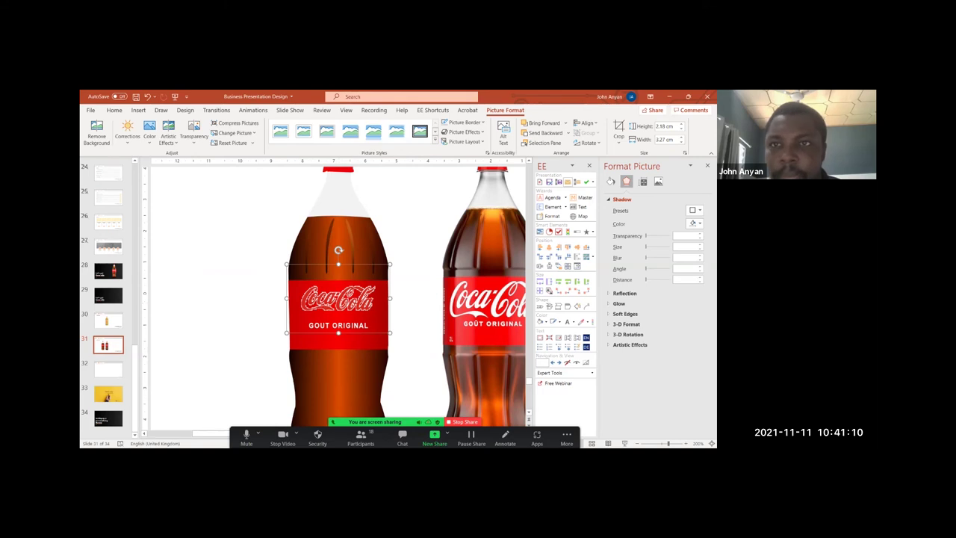
pyautogui.click(150, 133)
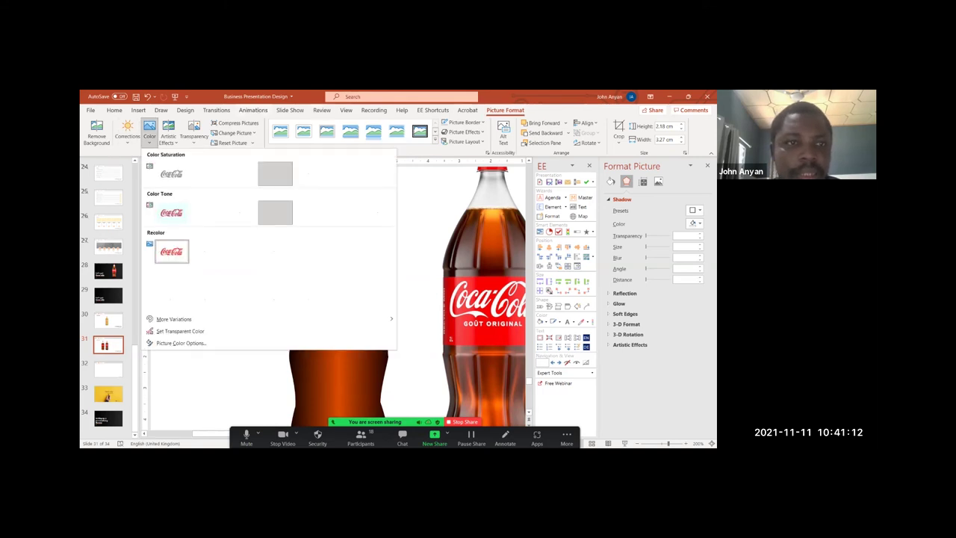
pyautogui.click(172, 300)
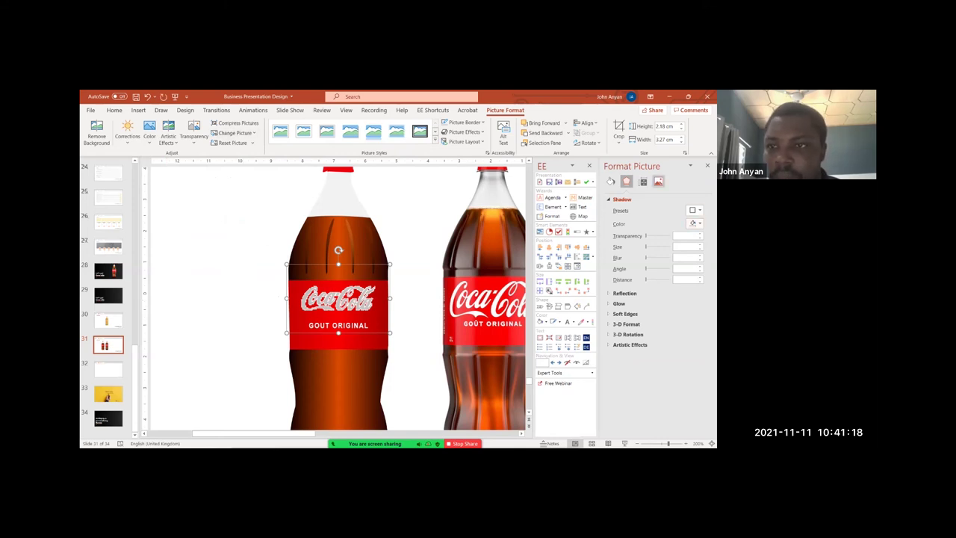
pyautogui.click(658, 181)
pyautogui.click(635, 199)
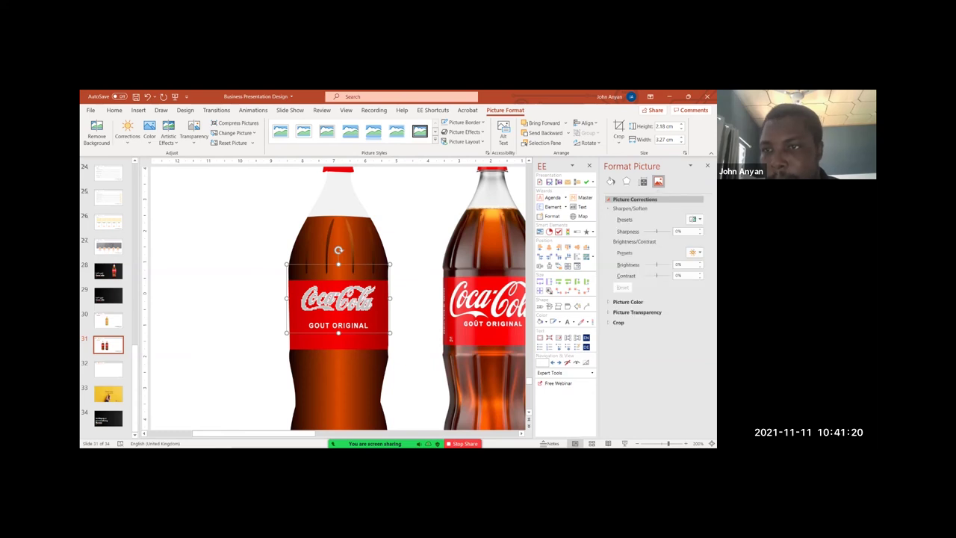
pyautogui.moveTo(657, 231); pyautogui.dragTo(644, 231)
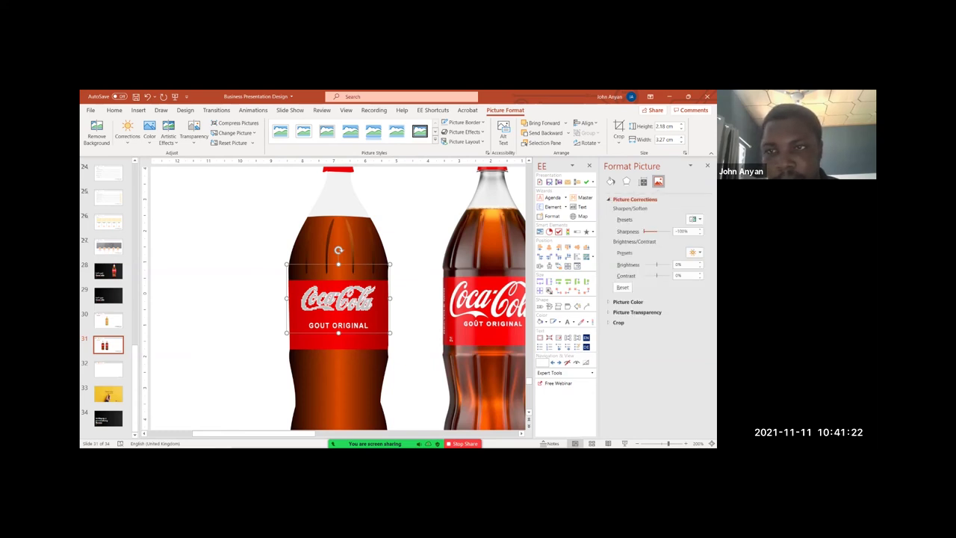
pyautogui.press('Right')
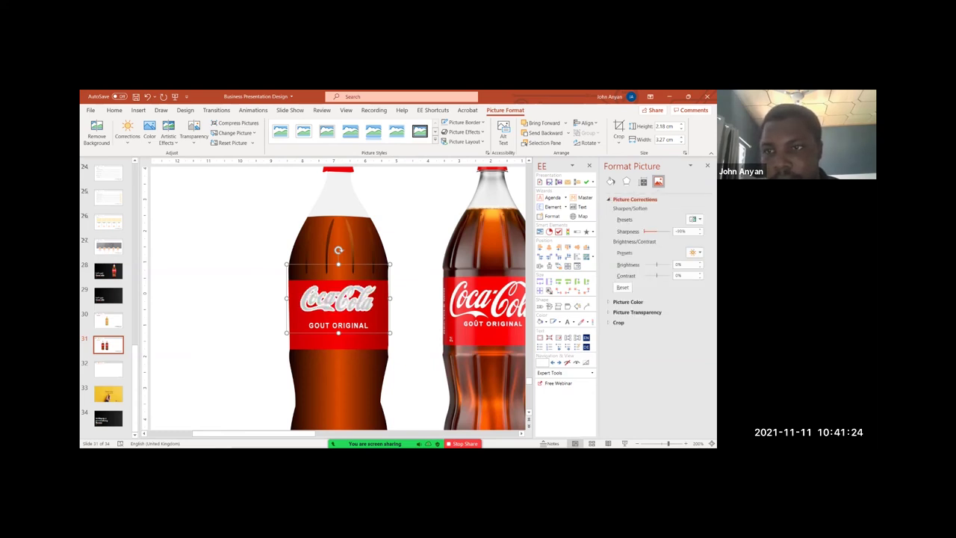
pyautogui.hotkey('ctrl', 'z')
# - Raise the logo picture's brightness until the lettering looks white, then deselect it and close the formatting pane
pyautogui.moveTo(656, 265); pyautogui.dragTo(666, 265)
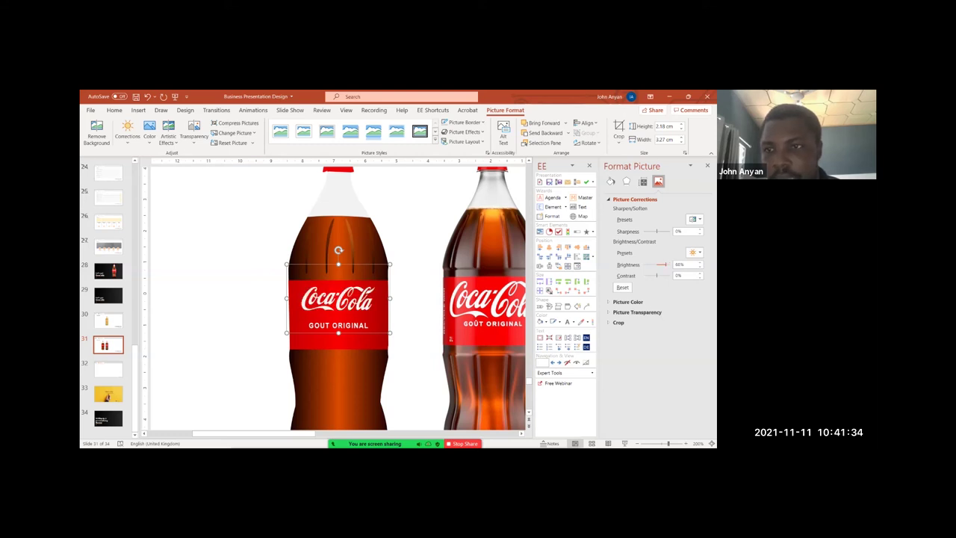
pyautogui.press('Escape')
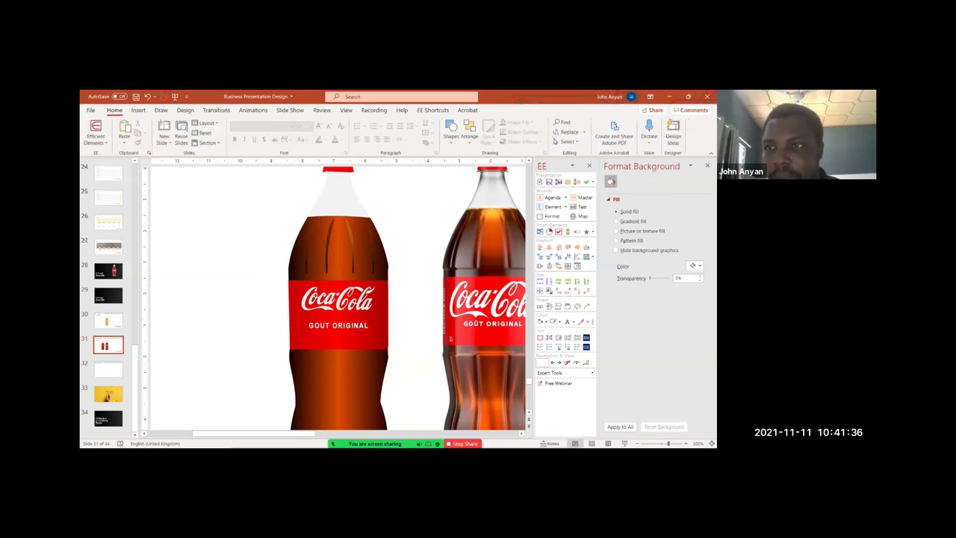
pyautogui.click(707, 166)
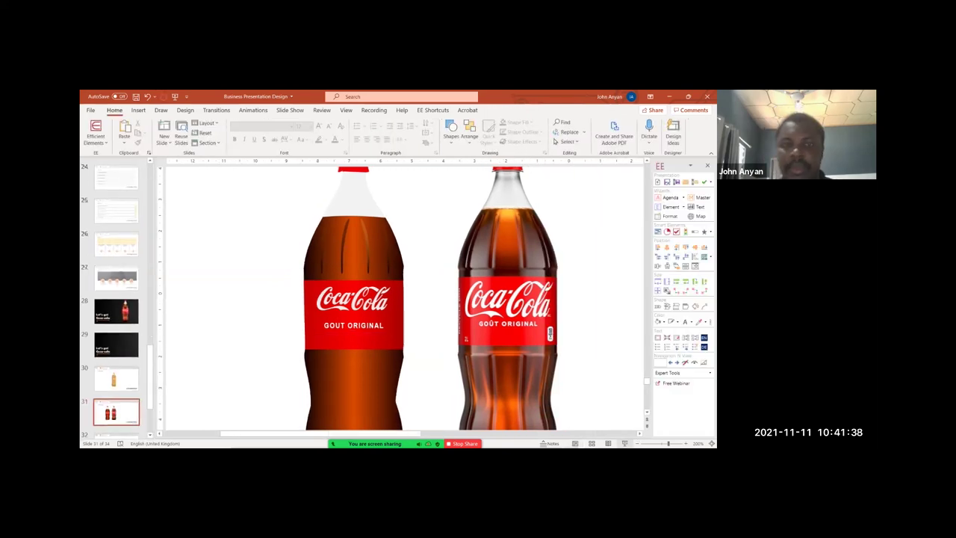
# - Preview the current slide in full-screen slide show to compare the two bottles, and return to editing
pyautogui.hotkey('shift', 'F5')
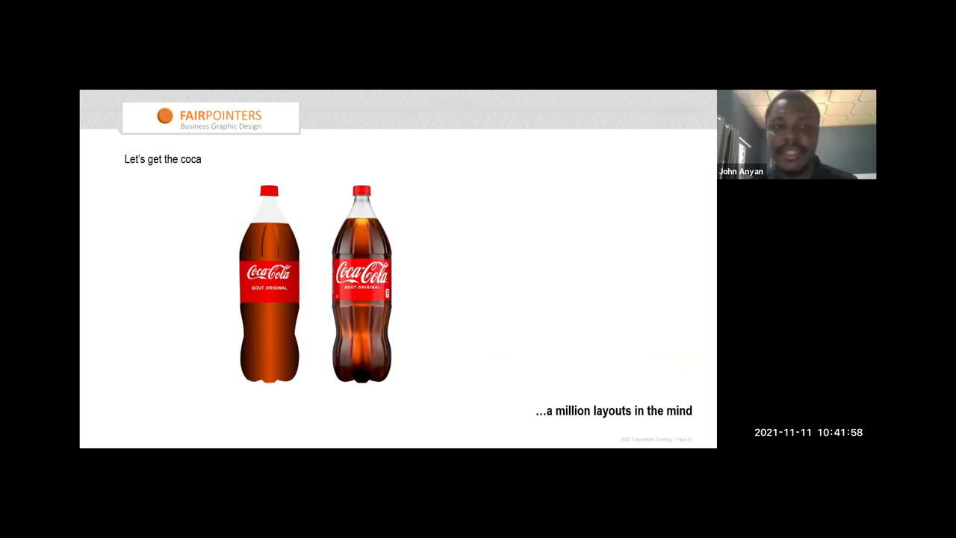
pyautogui.press('Escape')
pyautogui.scroll(-5, 384, 325)
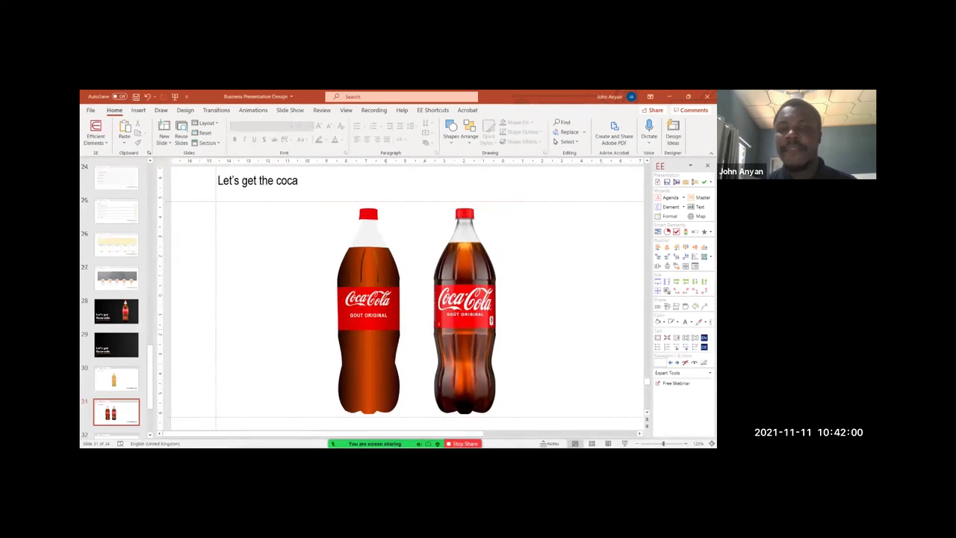
# - Fill the upper and lower body shapes of the left bottle with the pinkish-red theme color
pyautogui.click(385, 324)
pyautogui.click(465, 308)
pyautogui.click(373, 321)
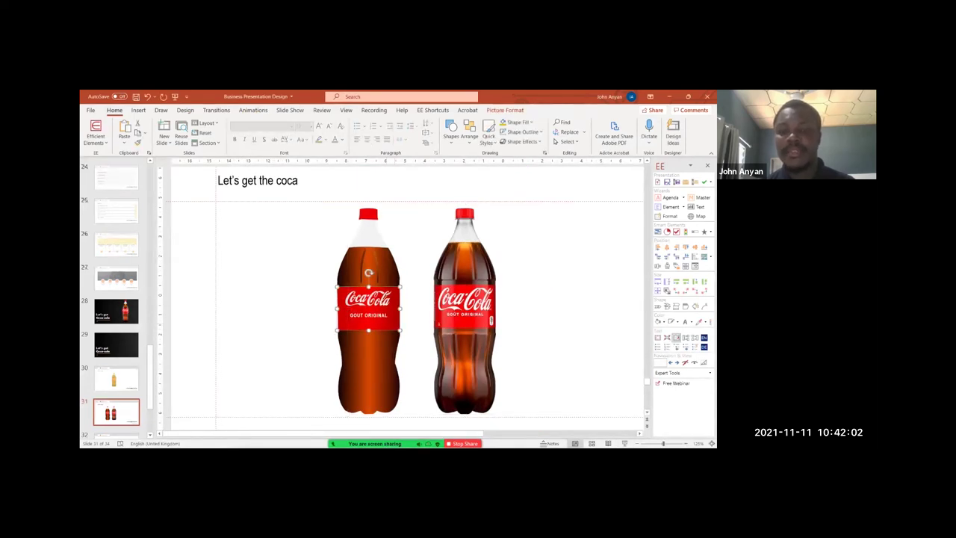
pyautogui.click(369, 267)
pyautogui.click(370, 372)
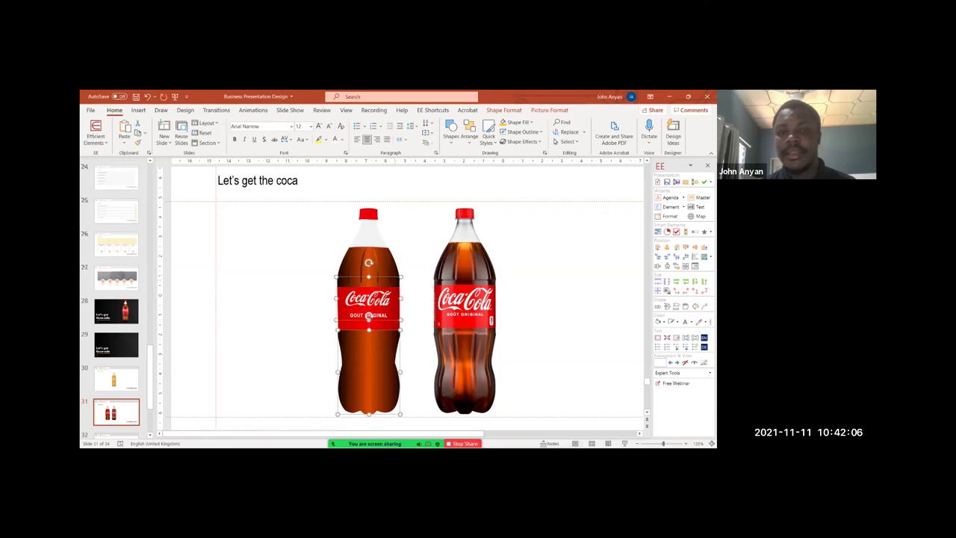
pyautogui.press('Tab')
pyautogui.press('Tab')
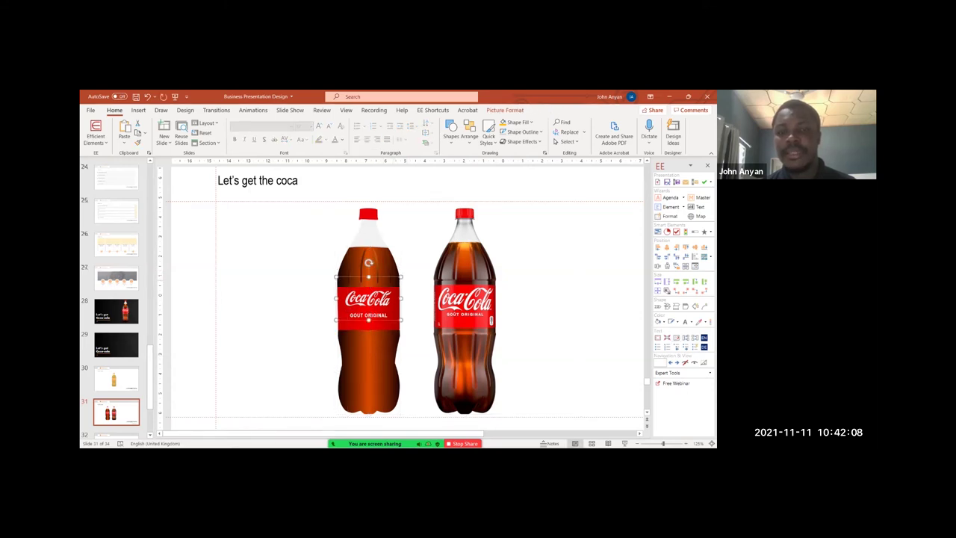
pyautogui.click(362, 263)
pyautogui.keyDown('shift'); pyautogui.click(369, 372); pyautogui.keyUp('shift')
pyautogui.click(518, 122)
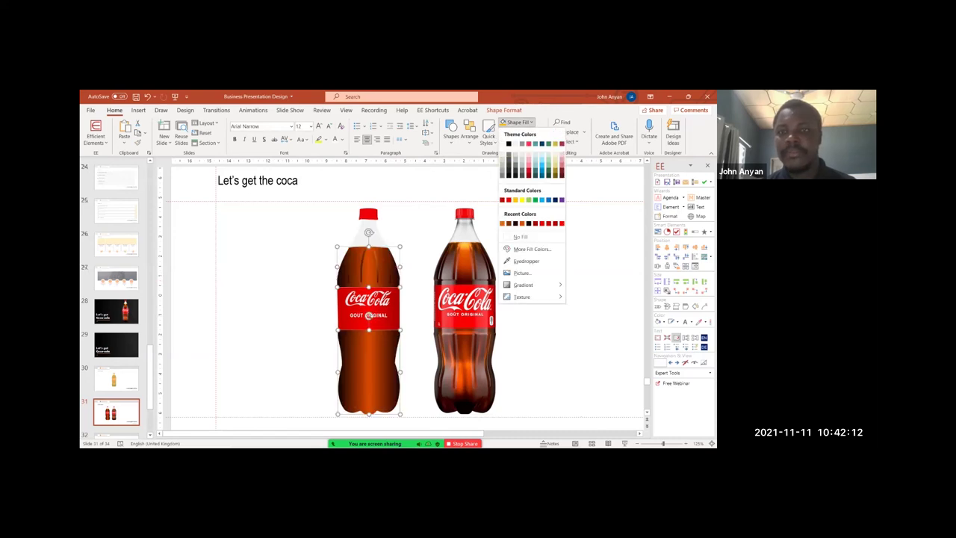
pyautogui.click(529, 143)
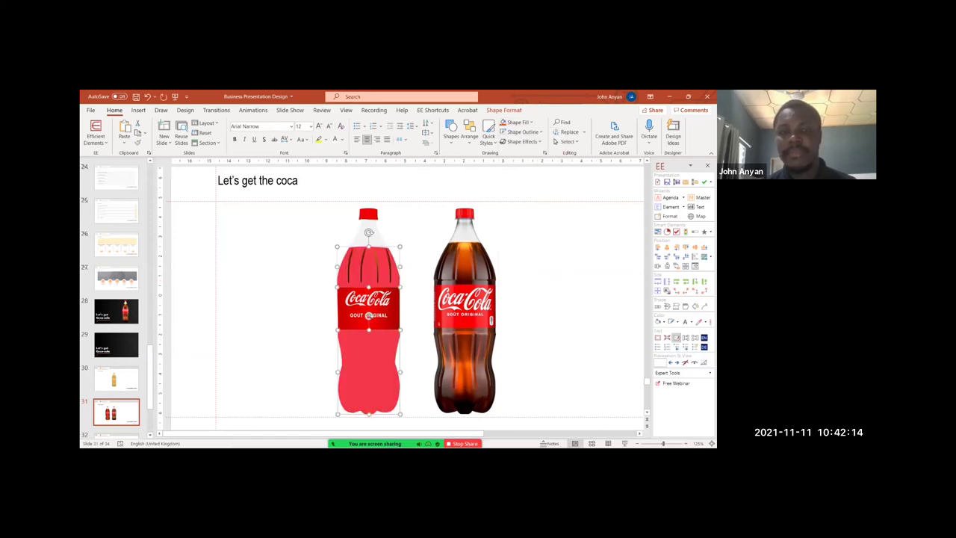
# - Select the four dark groove shapes on the left bottle's upper body, and check the meeting chat
pyautogui.click(350, 266)
pyautogui.keyDown('shift'); pyautogui.click(362, 266); pyautogui.keyUp('shift')
pyautogui.keyDown('shift'); pyautogui.click(376, 266); pyautogui.keyUp('shift')
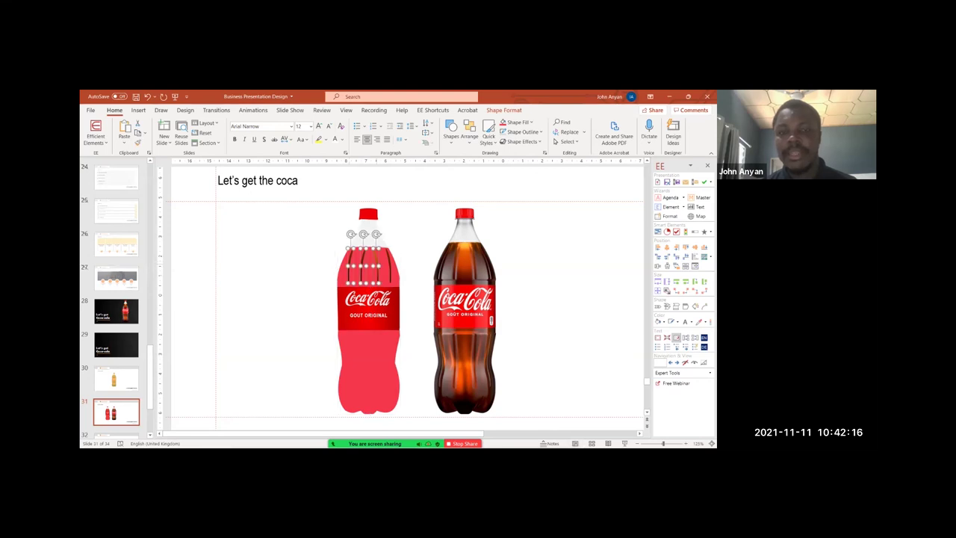
pyautogui.keyDown('shift'); pyautogui.click(389, 258); pyautogui.keyUp('shift')
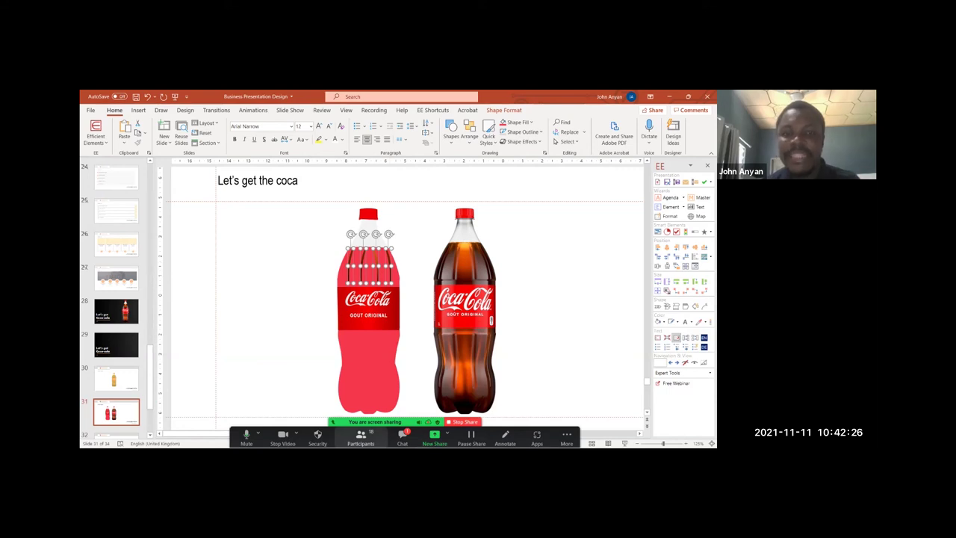
pyautogui.click(402, 435)
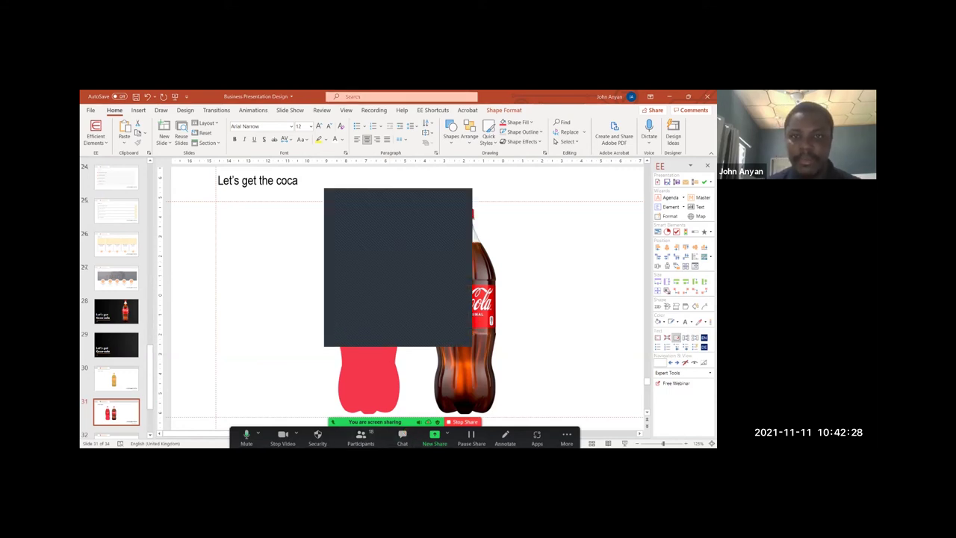
pyautogui.click(464, 194)
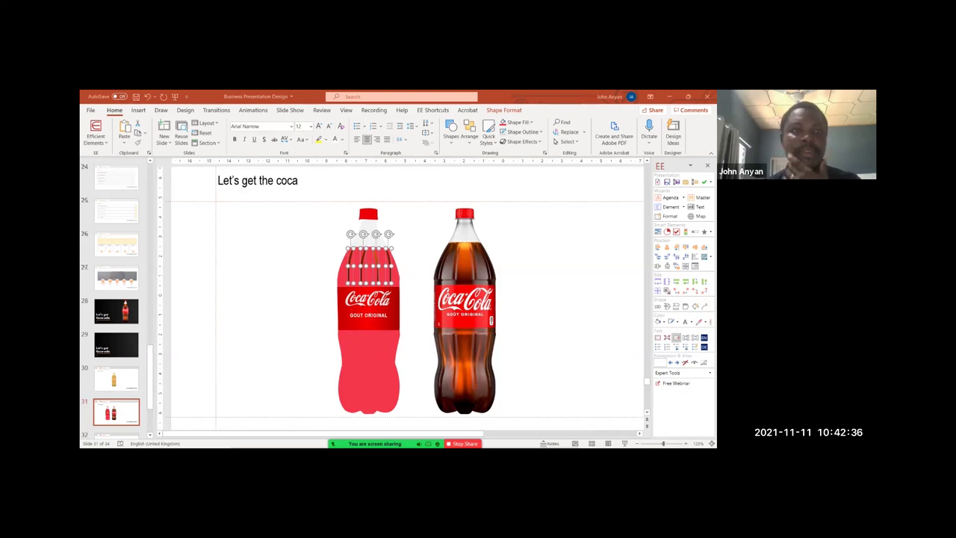
# - Switch to the browser, search Iconfinder for "cocacola" icons and show the details of the red bottle with the dark outline
pyautogui.hotkey('alt', 'Tab')
pyautogui.click(214, 96)
pyautogui.hotkey('ctrl', 'Tab')
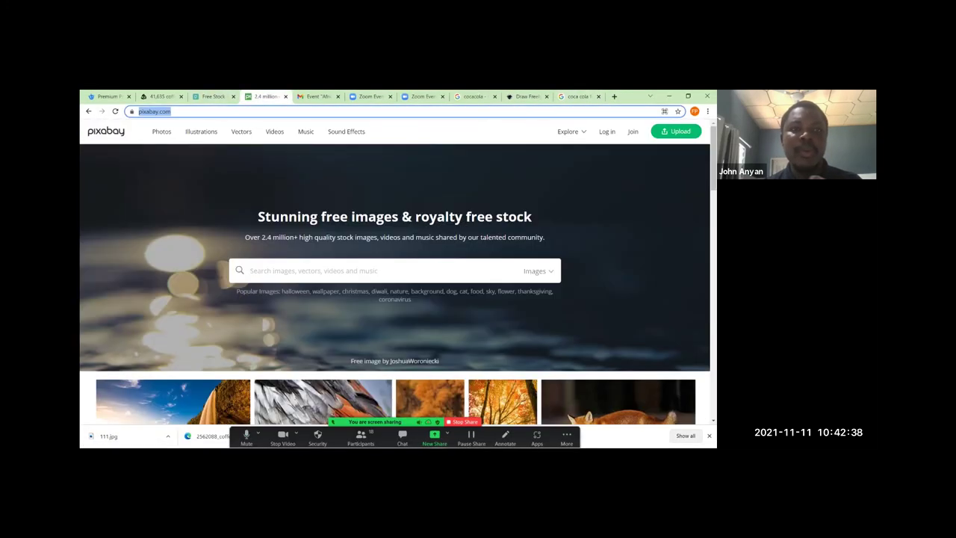
pyautogui.hotkey('ctrl', 'shift', 'Tab')
pyautogui.hotkey('ctrl', 'shift', 'Tab')
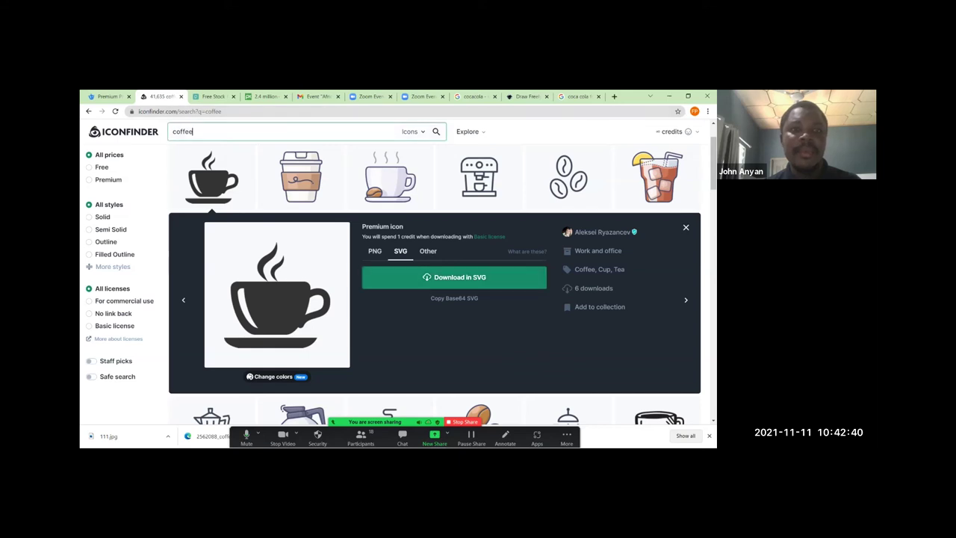
pyautogui.write('coca ')
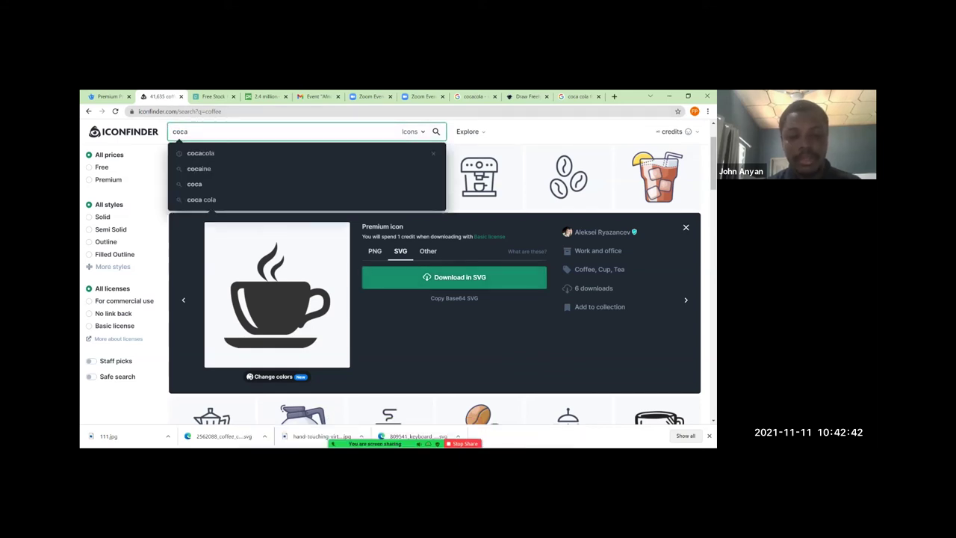
pyautogui.write('b')
pyautogui.press('BackSpace')
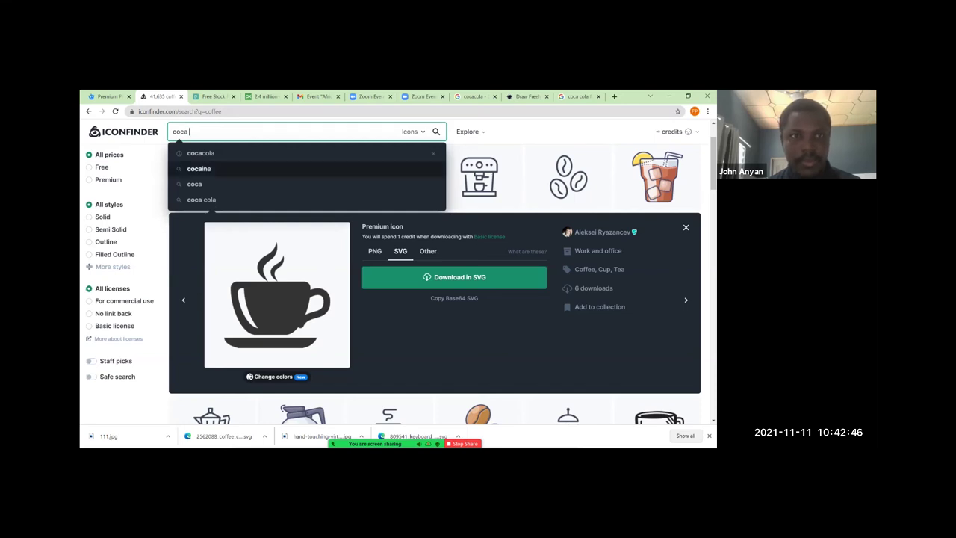
pyautogui.click(200, 153)
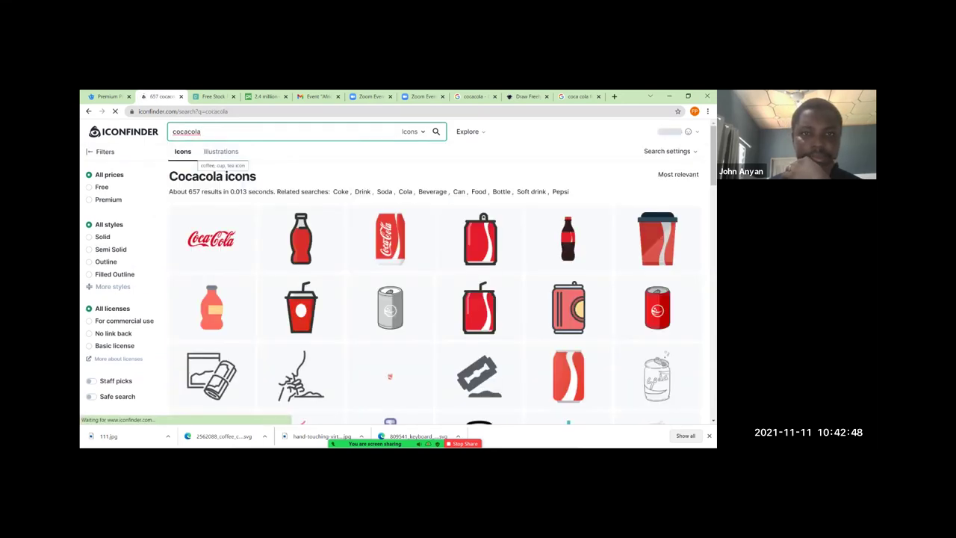
pyautogui.click(301, 235)
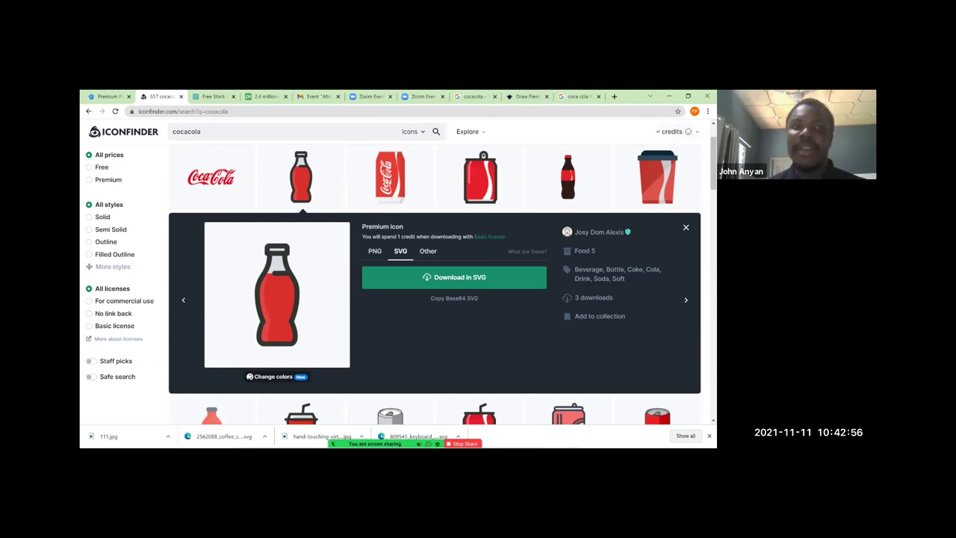
pyautogui.click(109, 96)
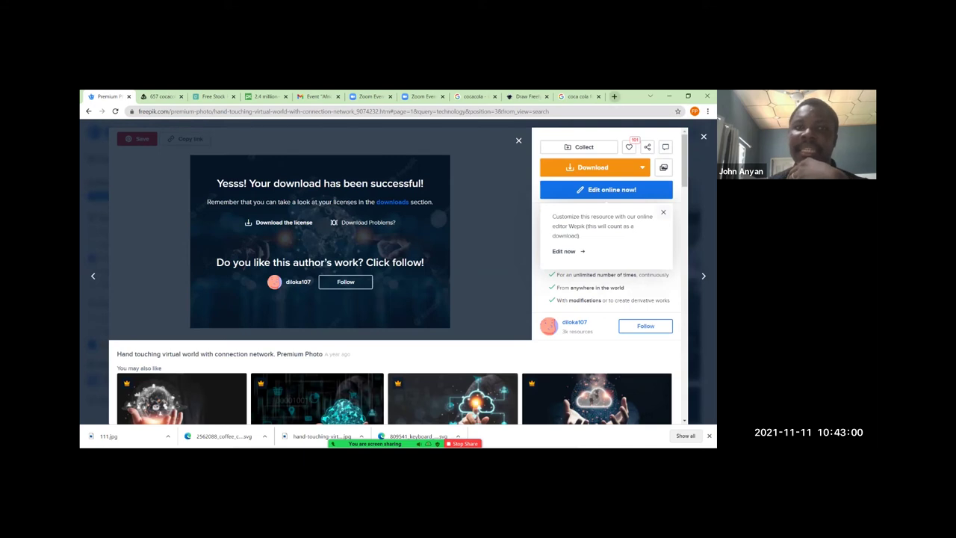
pyautogui.hotkey('ctrl', '3')
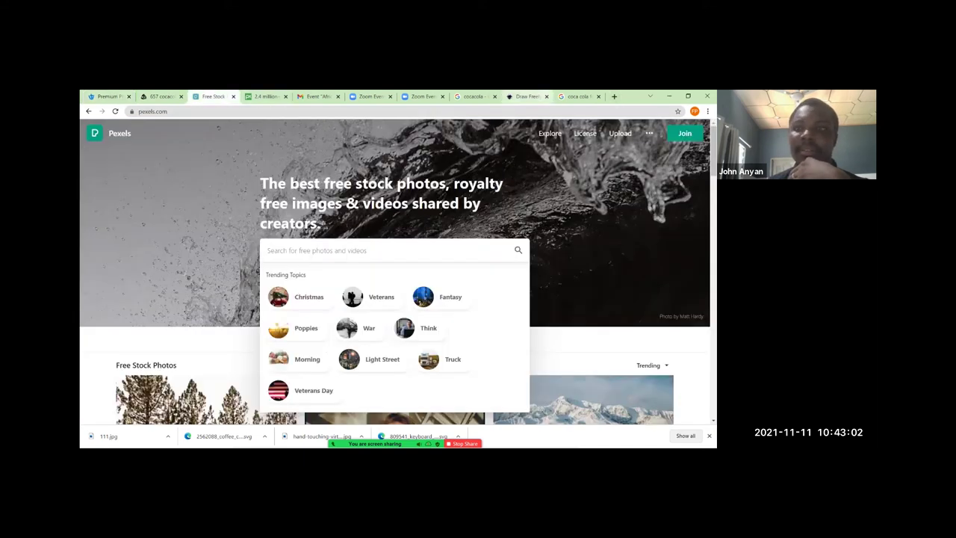
pyautogui.click(614, 95)
pyautogui.write('shu')
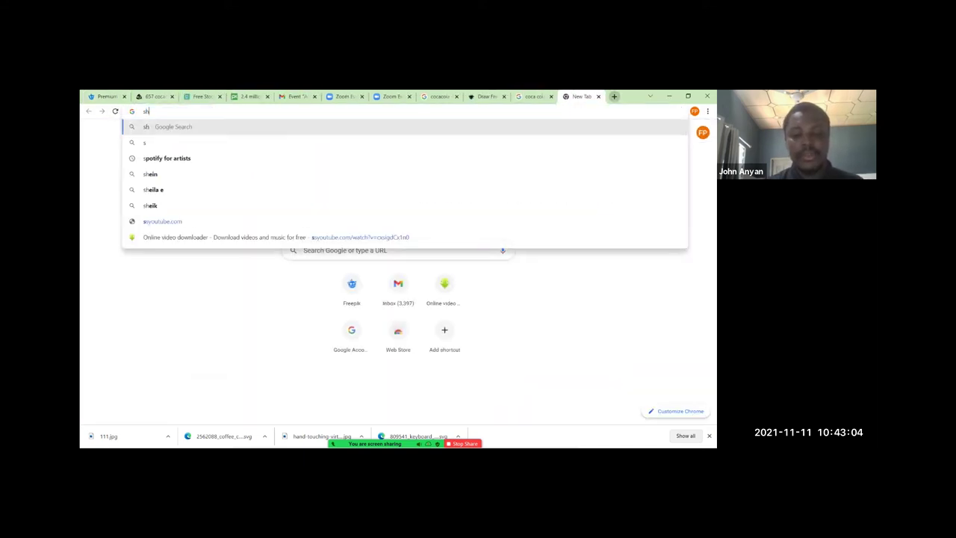
pyautogui.press('BackSpace')
pyautogui.press('BackSpace')
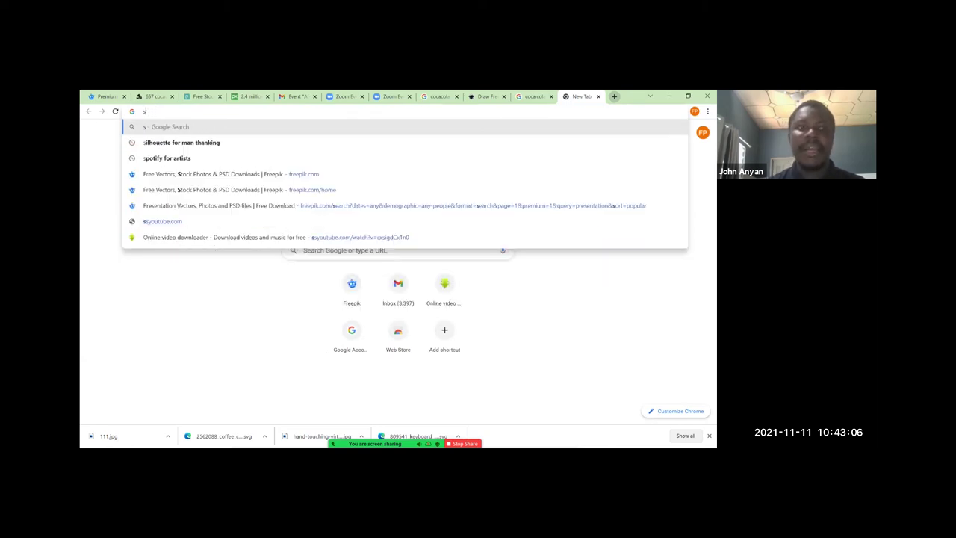
# - Return to the Iconfinder results and show the details of the dark brown bottle icon with a red label
pyautogui.click(155, 96)
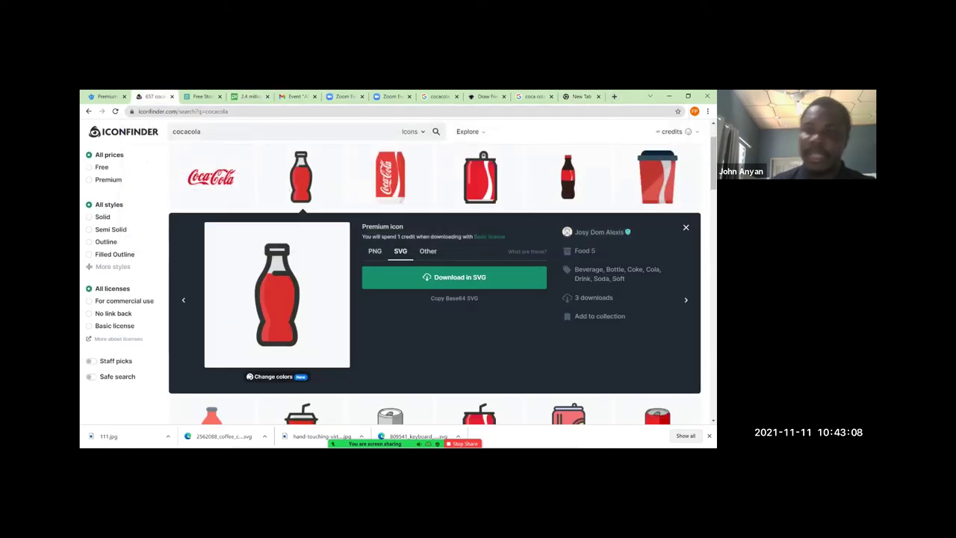
pyautogui.scroll(1, 568, 210)
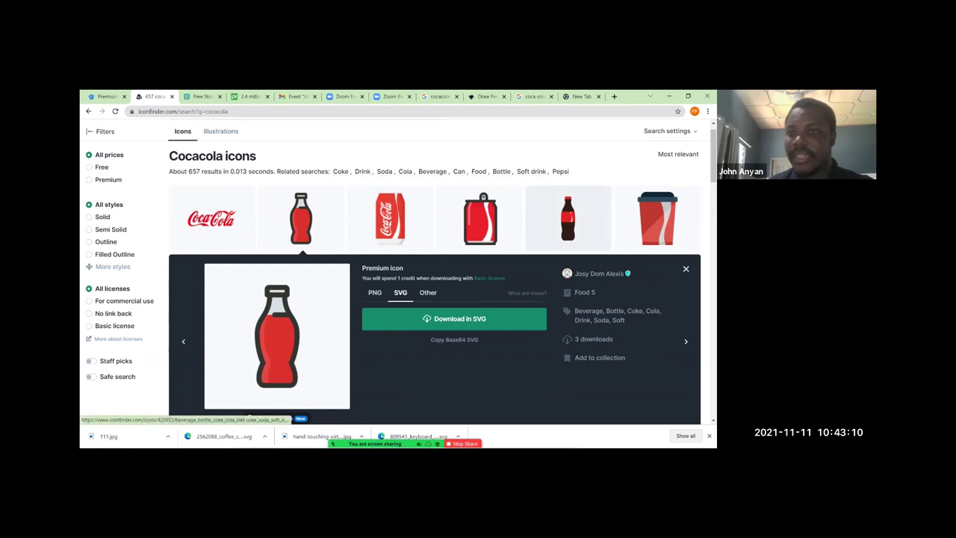
pyautogui.click(568, 210)
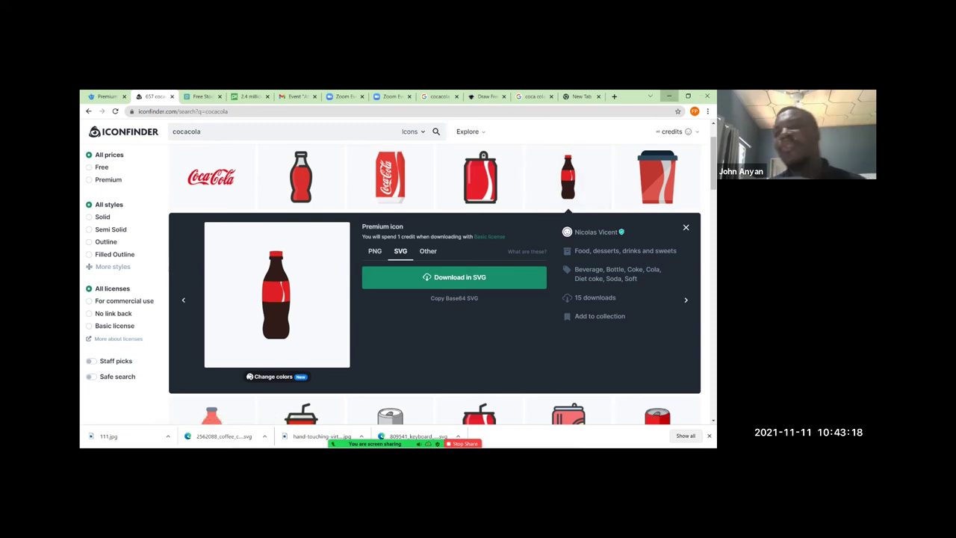
# - Switch back to PowerPoint and undo the pinkish-red fills on the left bottle's body, keeping the white logo correction
pyautogui.hotkey('alt', 'Tab')
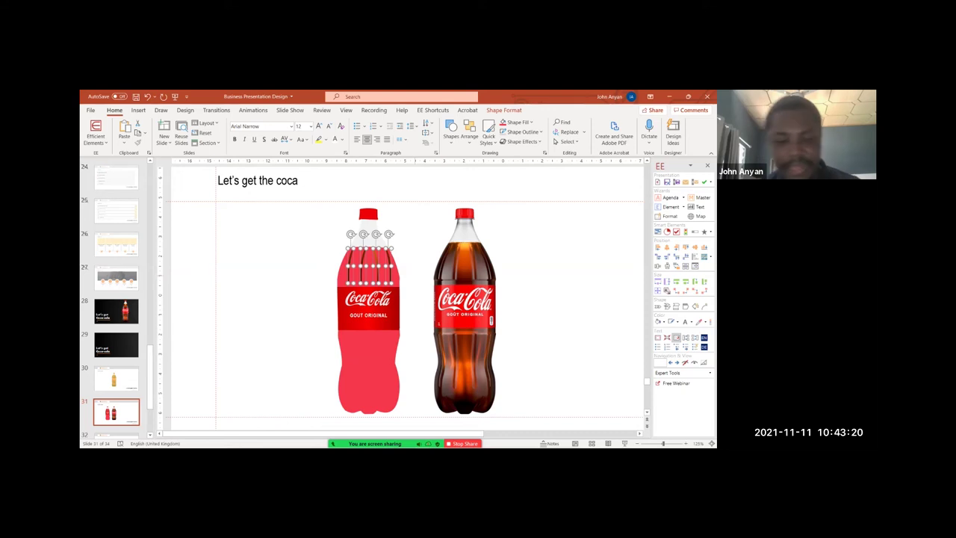
pyautogui.hotkey('ctrl', 'z')
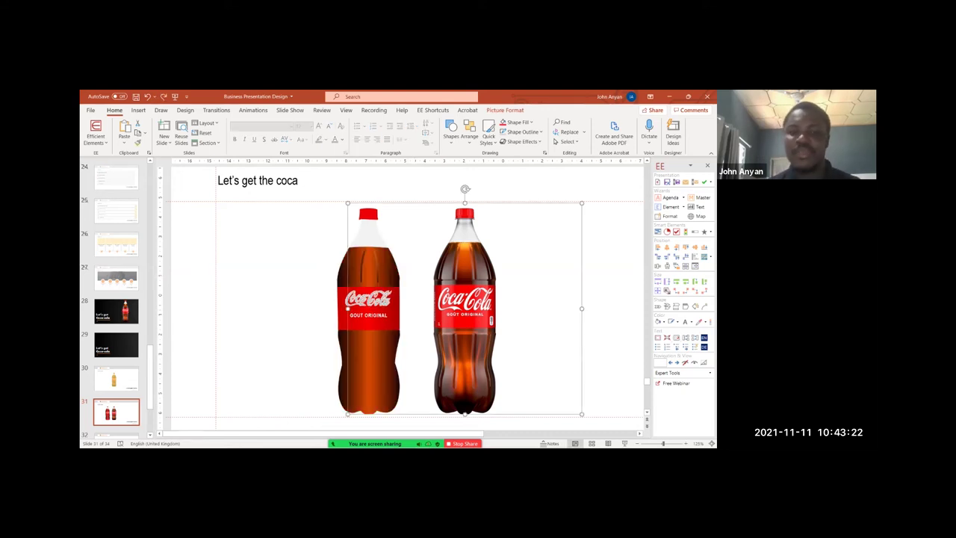
pyautogui.click(163, 96)
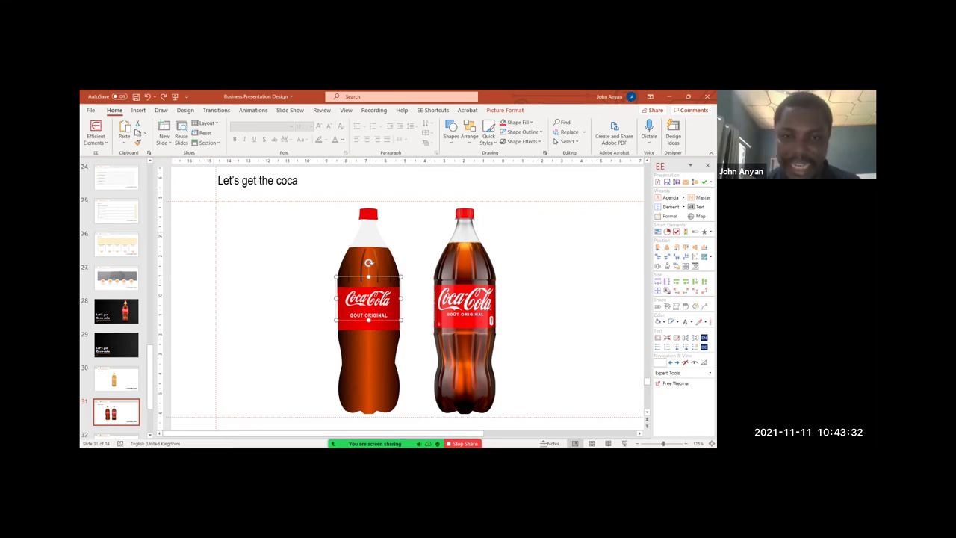
# - Fill the left bottle's lower body shape with the dark blue theme color, and deselect it
pyautogui.click(369, 372)
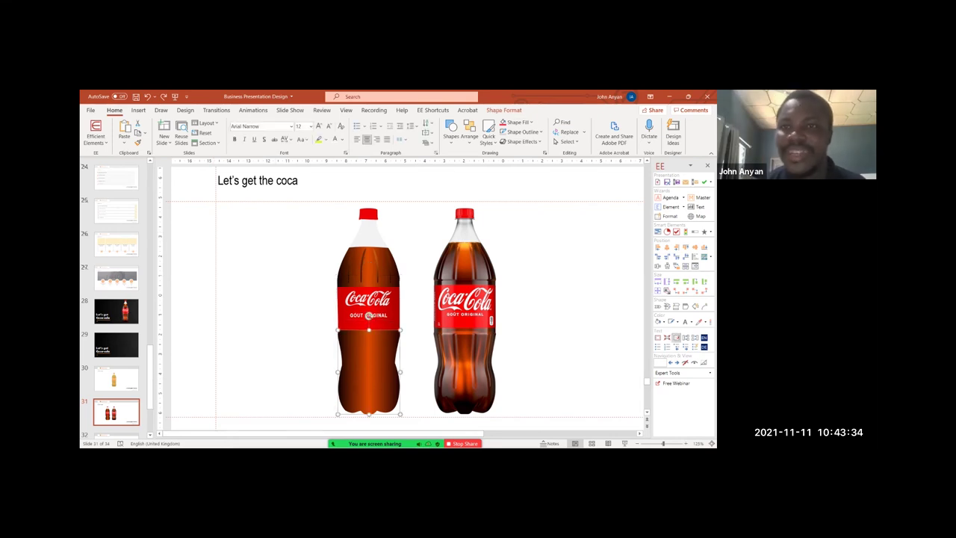
pyautogui.click(519, 122)
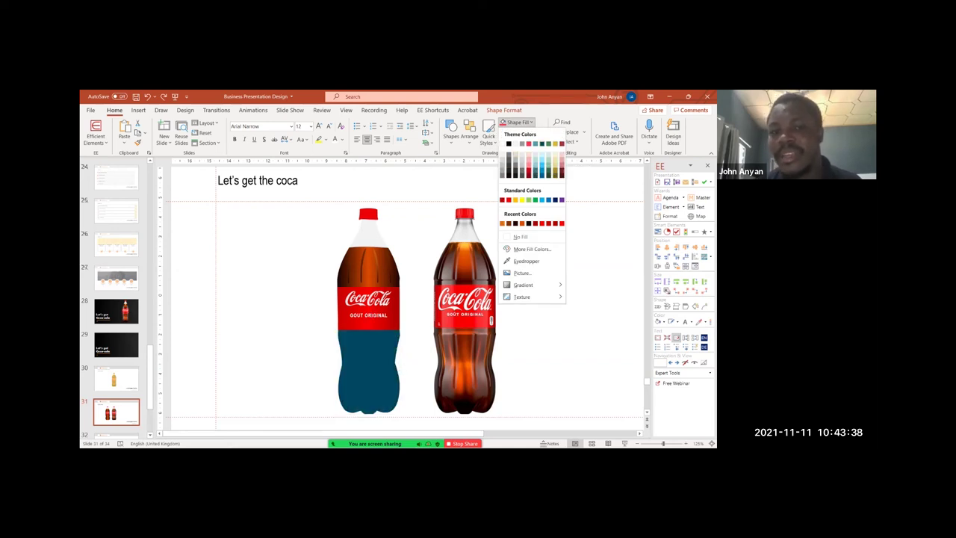
pyautogui.click(542, 144)
pyautogui.click(556, 277)
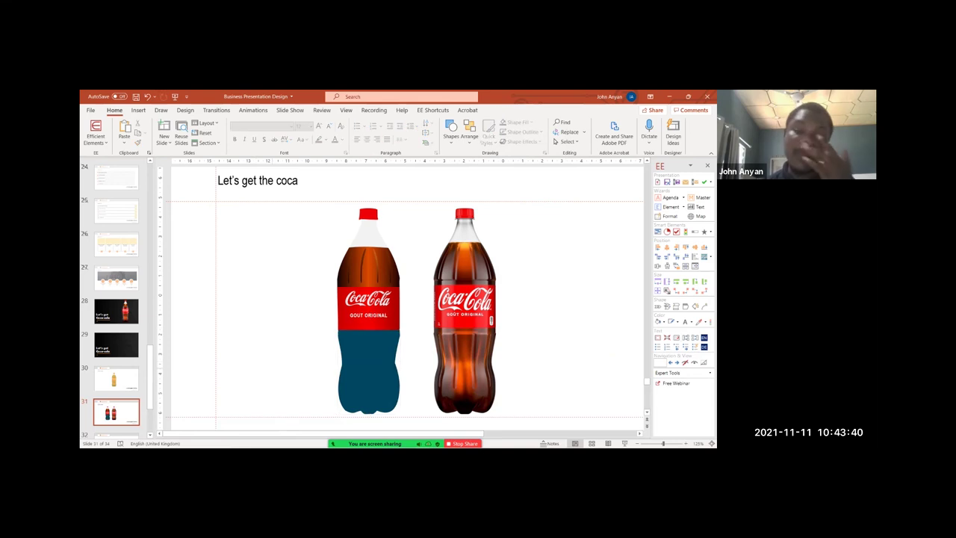
# - Fill the left bottle's lower body shape with the standard green color
pyautogui.click(369, 372)
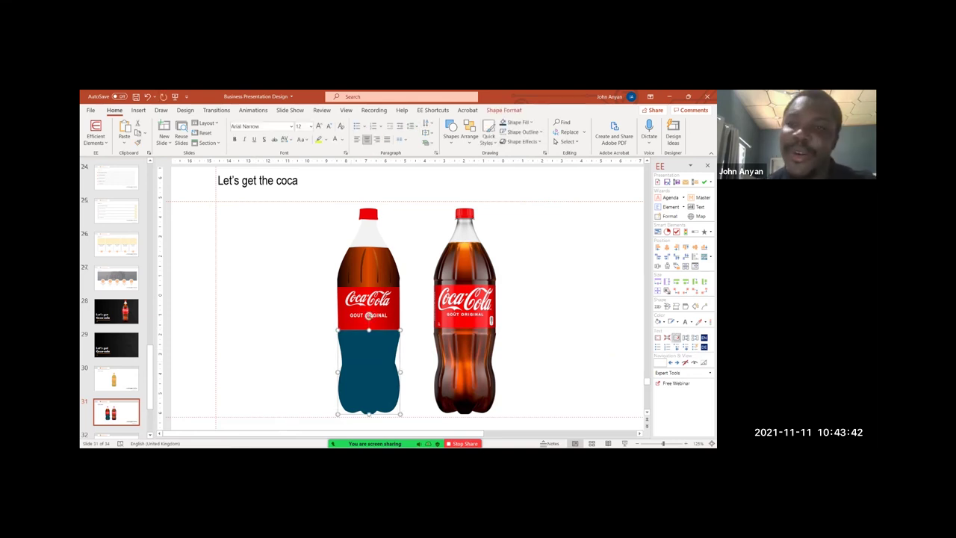
pyautogui.click(519, 122)
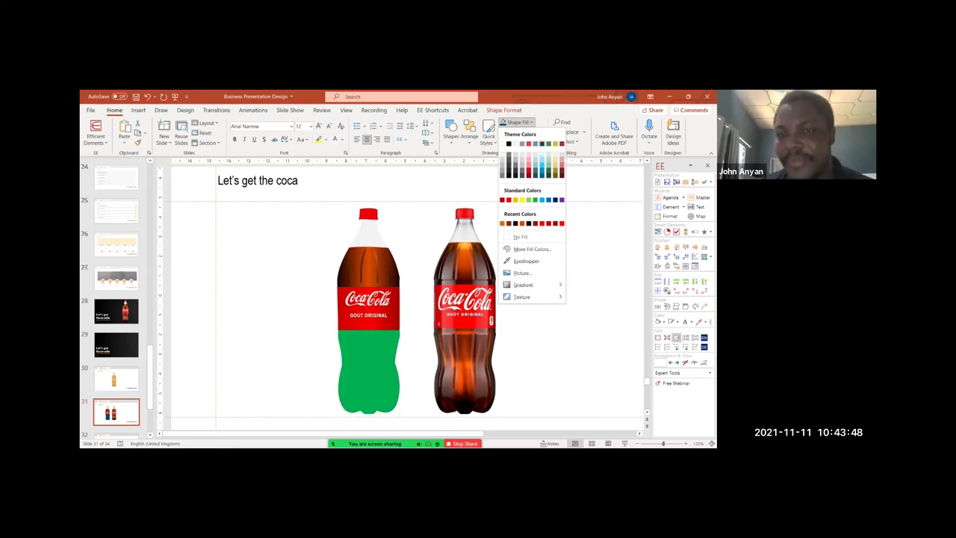
pyautogui.click(368, 315)
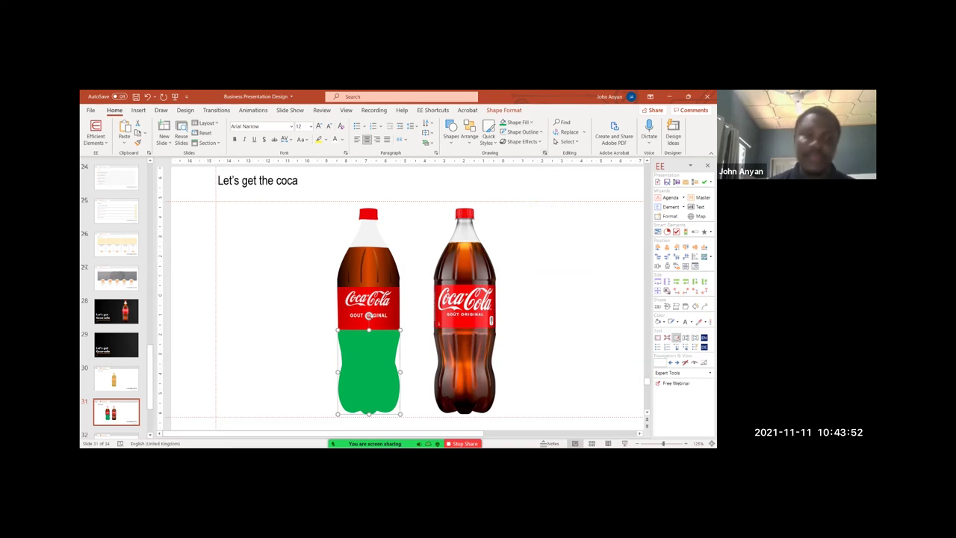
# - Move the "Setting up & personalising themes" slide up one position, ahead of the yellow slide
pyautogui.click(116, 379)
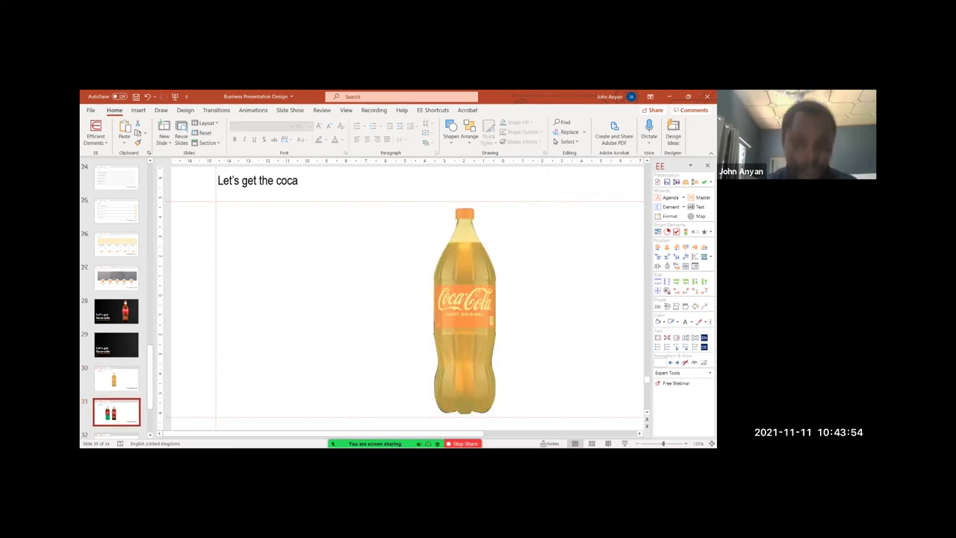
pyautogui.scroll(-3, 116, 412)
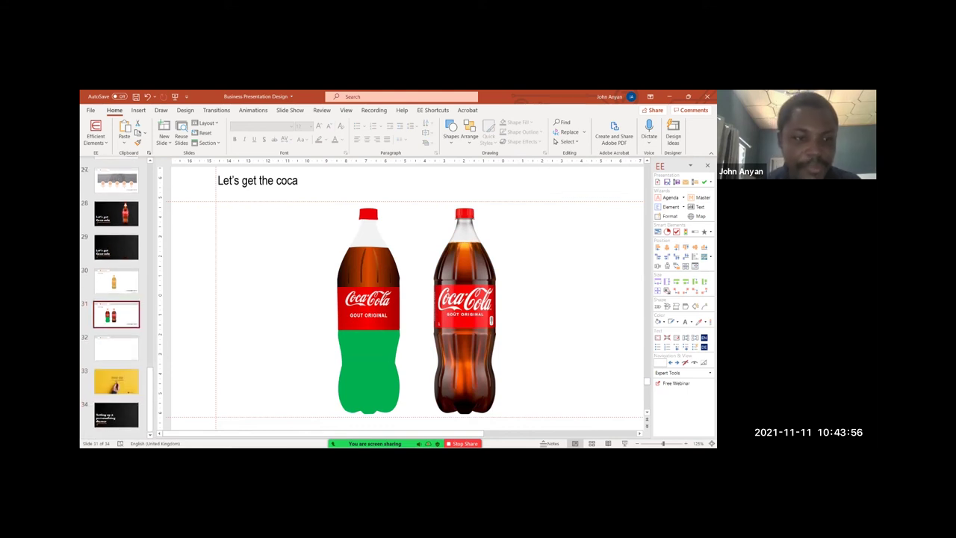
pyautogui.click(116, 382)
pyautogui.click(116, 415)
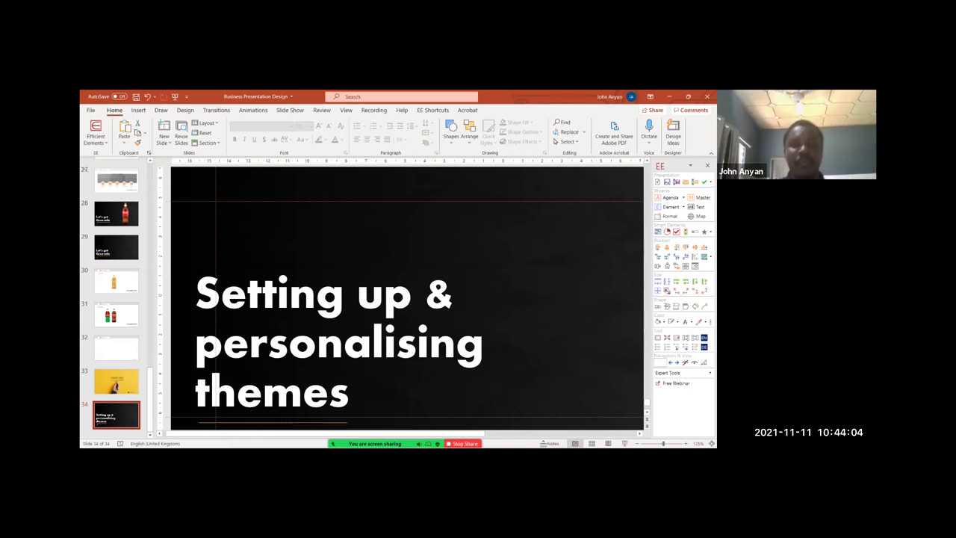
pyautogui.hotkey('ctrl', 'Up')
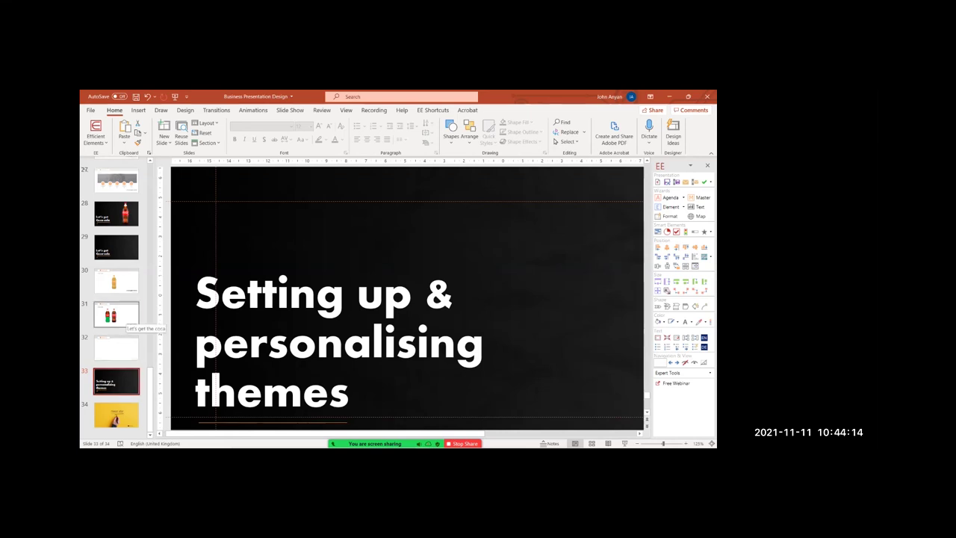
# - Return to the two-bottle slide, select one groove shape on the left bottle's upper body, and view its alignment options
pyautogui.click(122, 316)
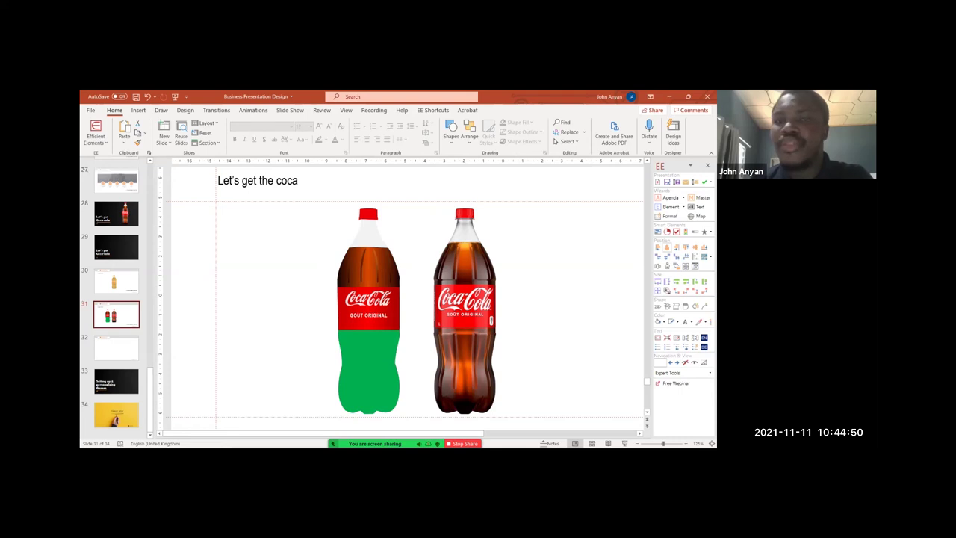
pyautogui.click(376, 262)
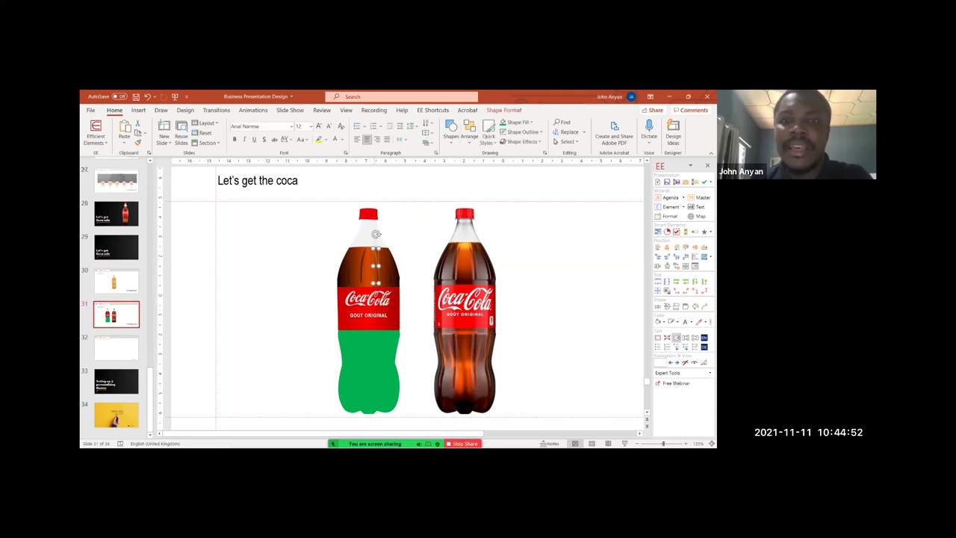
pyautogui.click(505, 110)
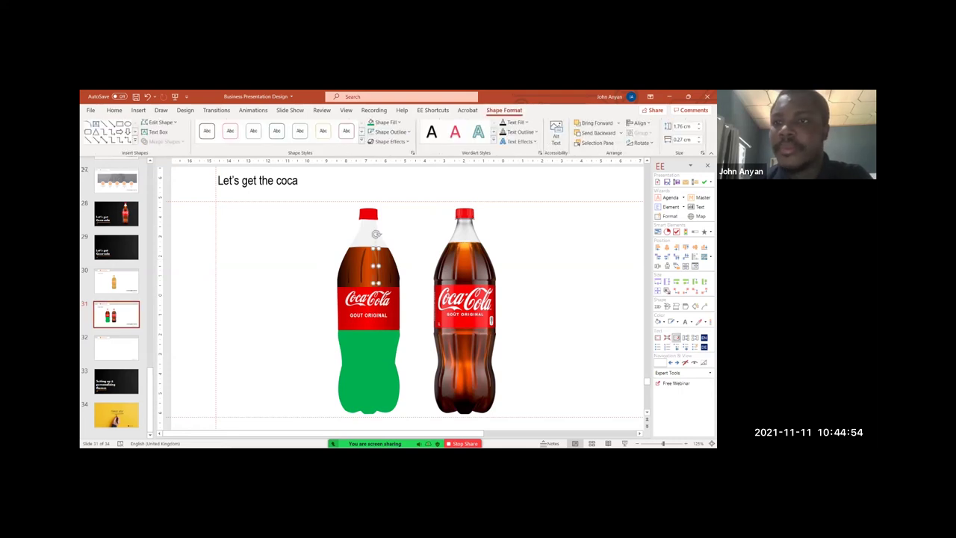
pyautogui.click(639, 122)
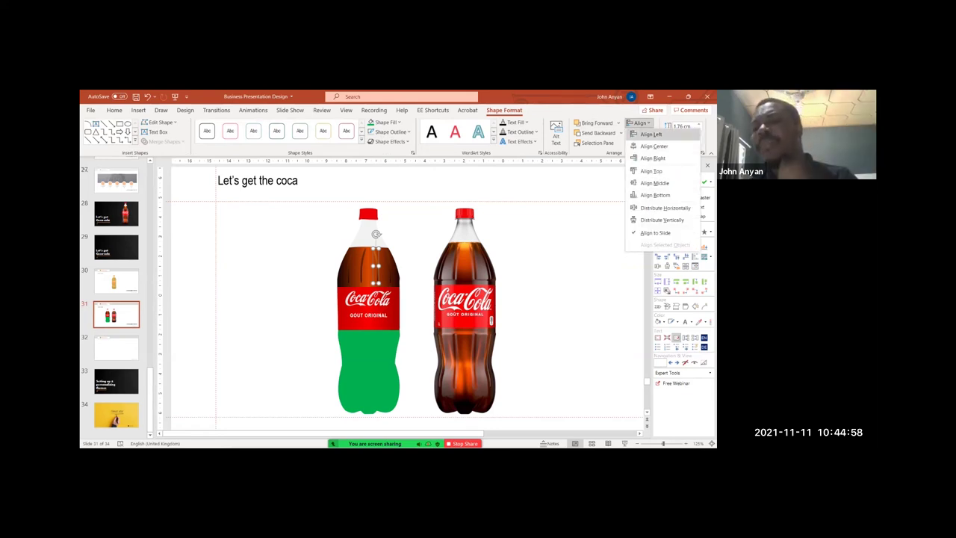
pyautogui.click(676, 282)
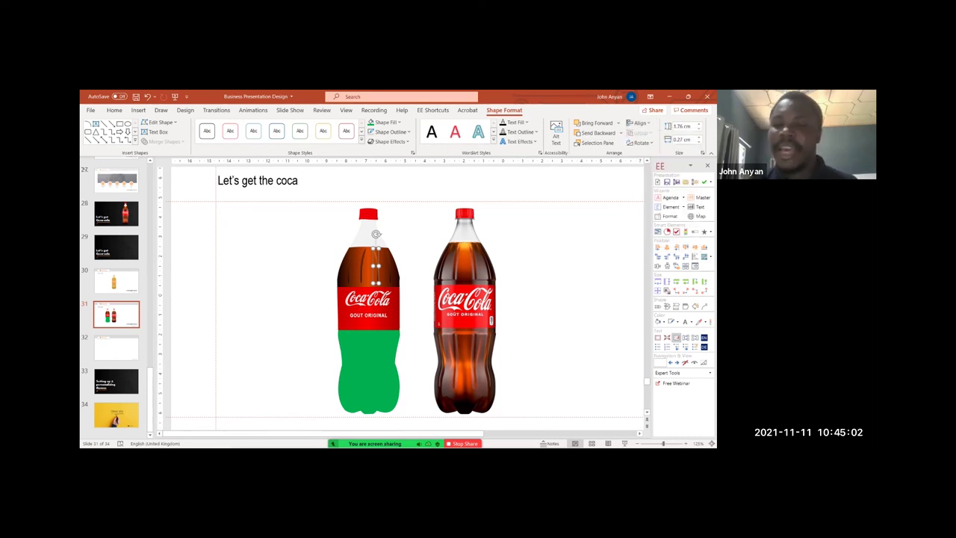
# - Switch to Chrome and search Google for "efficient elements" in a new tab
pyautogui.press('super')
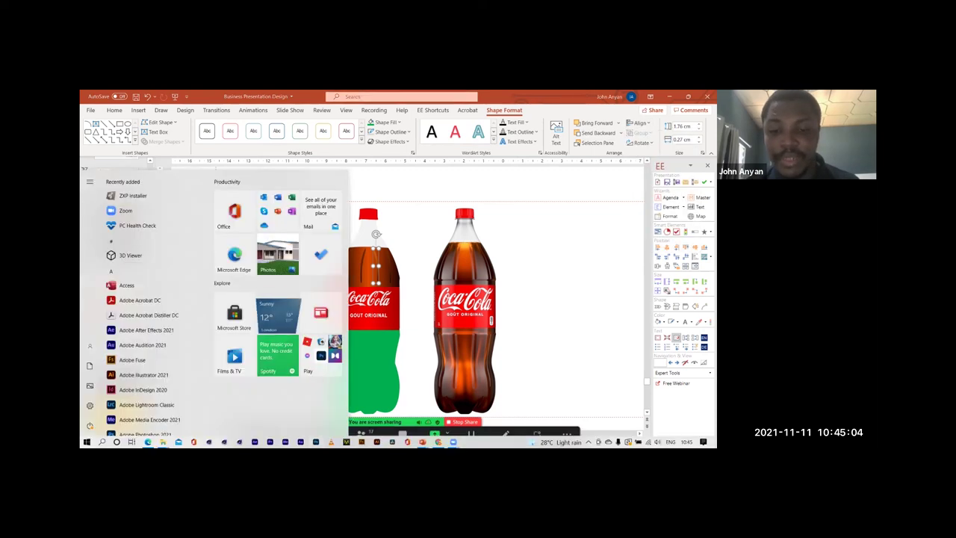
pyautogui.click(439, 442)
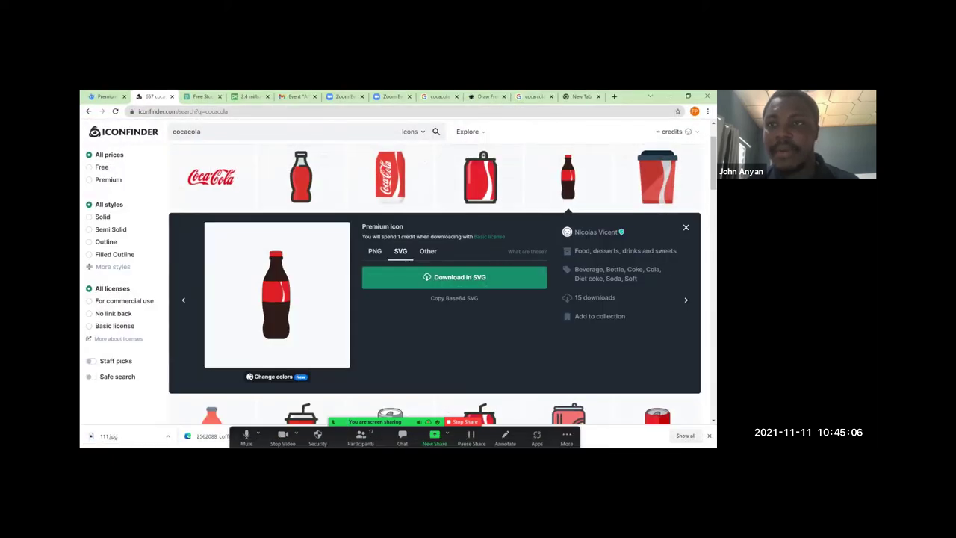
pyautogui.hotkey('ctrl', 't')
pyautogui.write('effi')
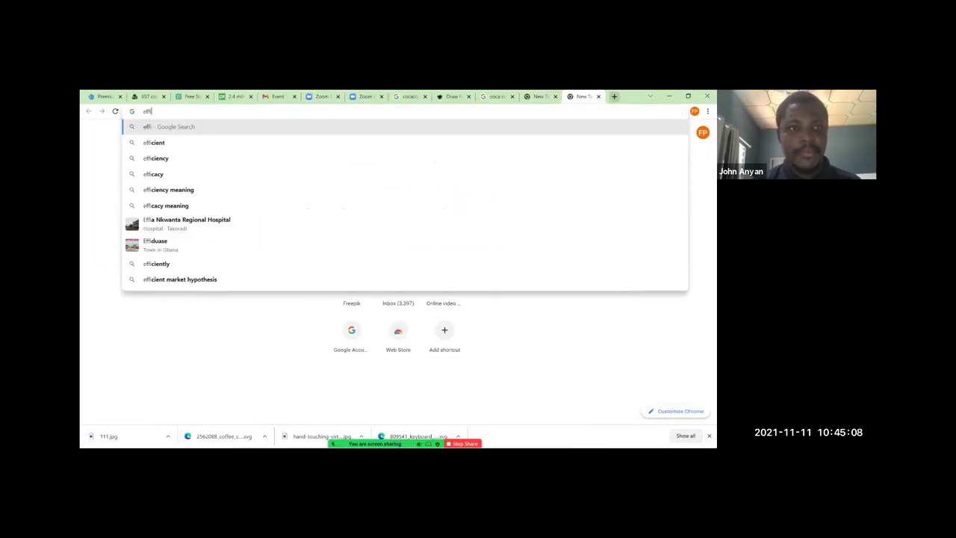
pyautogui.write('cie')
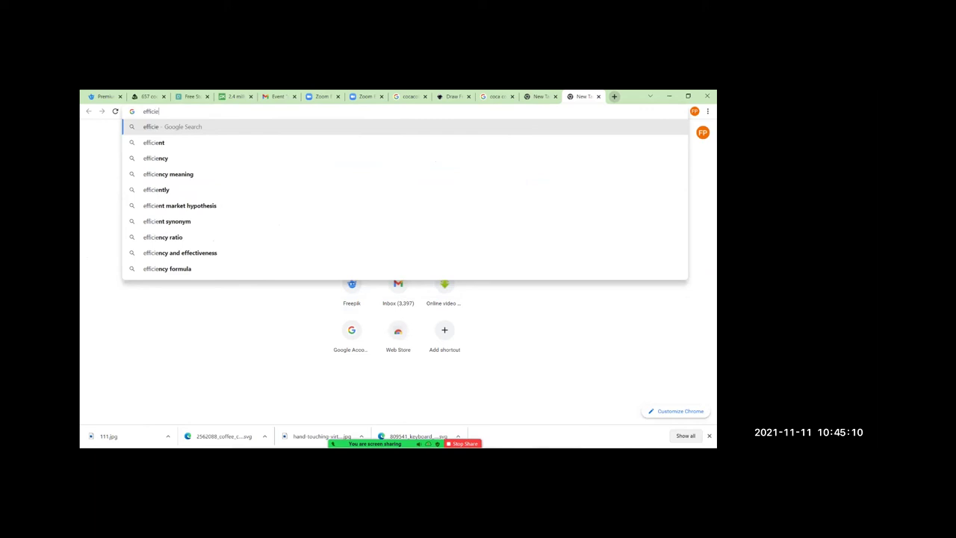
pyautogui.write('nt elements')
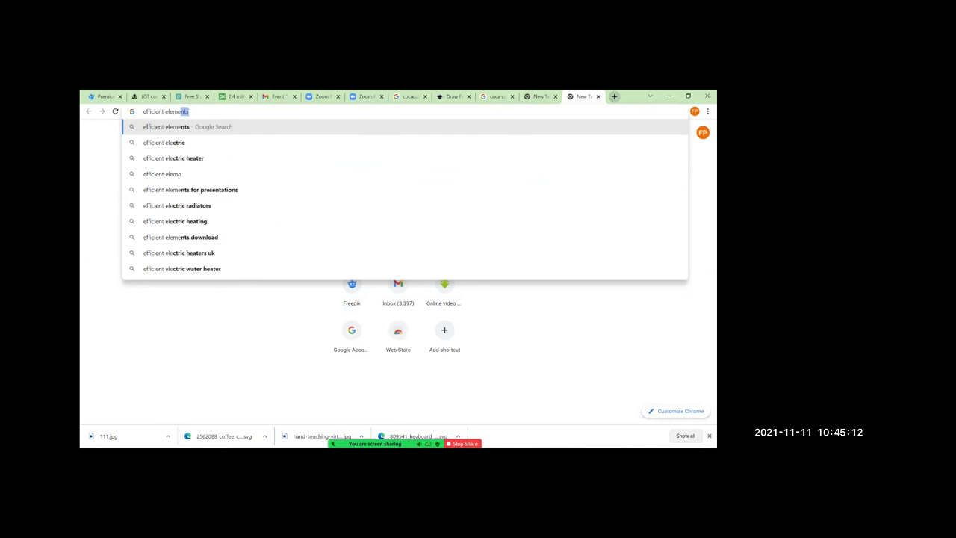
pyautogui.press('Return')
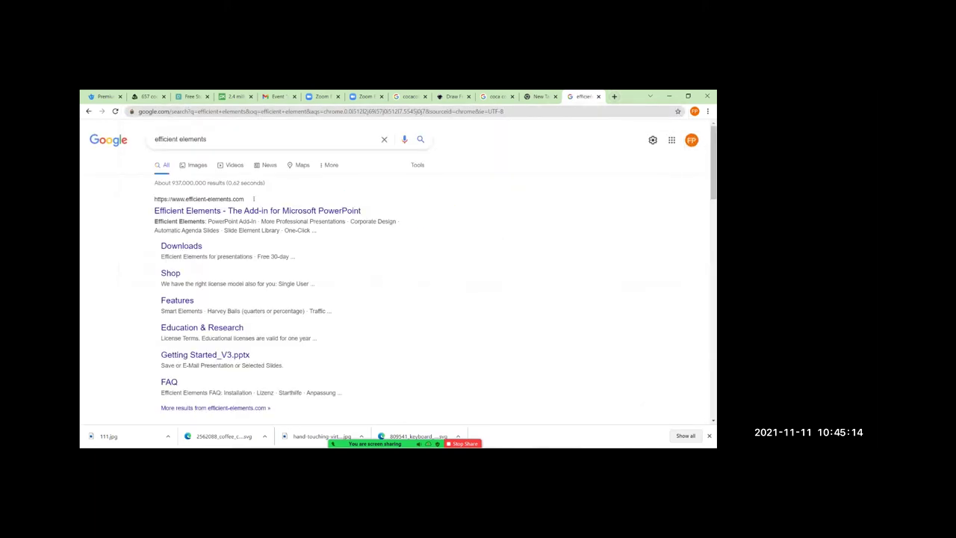
# - Open the Efficient Elements website, allow all cookies, look over the home page, and close the tab
pyautogui.click(257, 211)
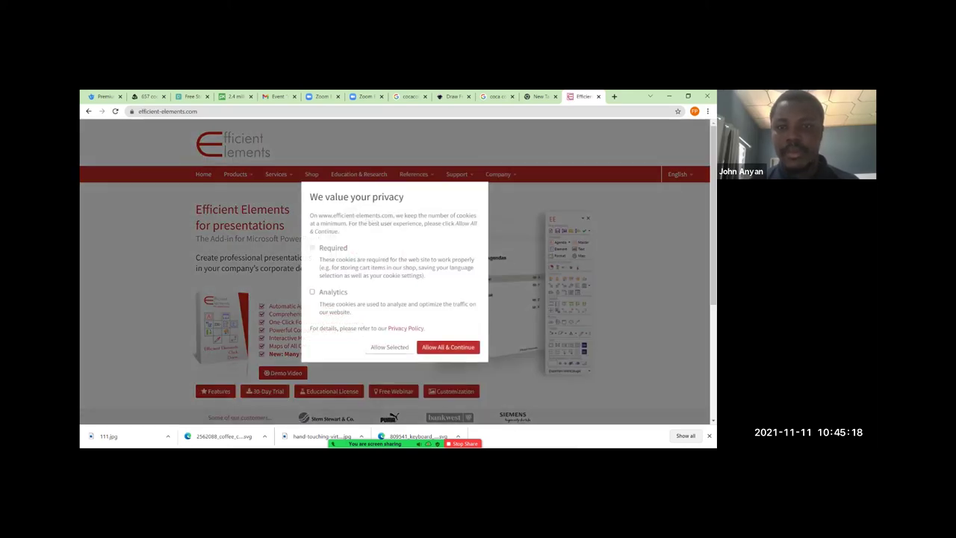
pyautogui.click(447, 346)
pyautogui.scroll(-3, 448, 347)
pyautogui.scroll(3, 447, 347)
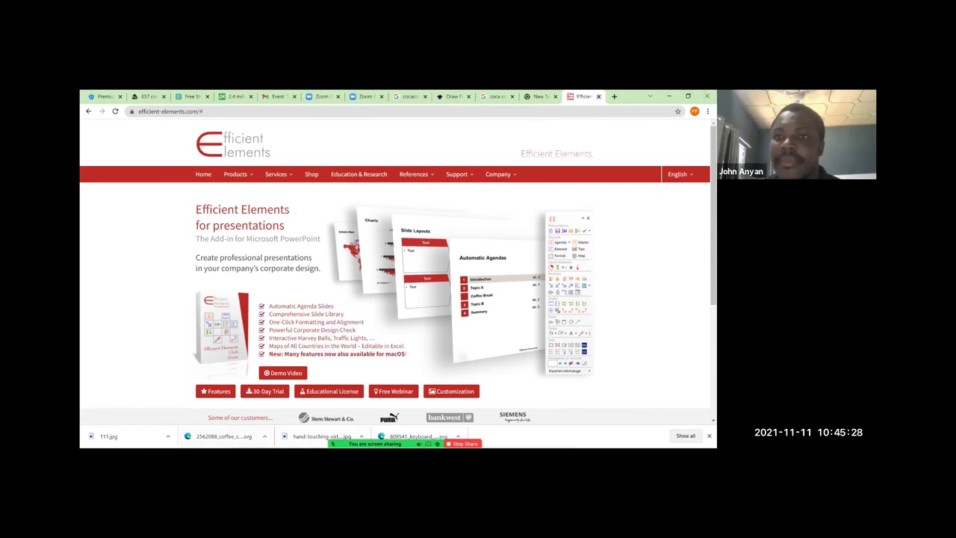
pyautogui.click(598, 96)
# - Switch back to PowerPoint and browse from the end of the Business Presentation Design deck to the "Who are we?" slide
pyautogui.hotkey('alt', 'Tab')
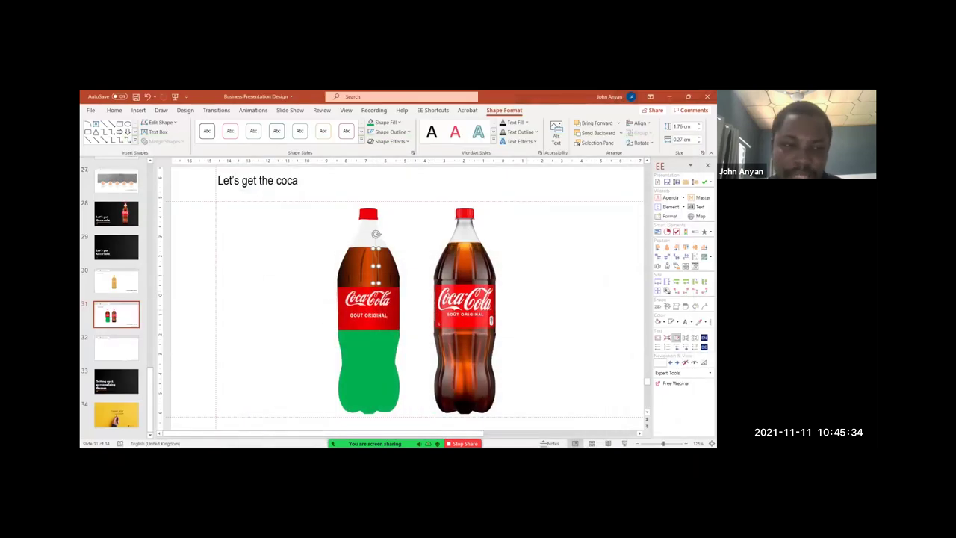
pyautogui.click(117, 382)
pyautogui.click(117, 348)
pyautogui.scroll(10, 115, 299)
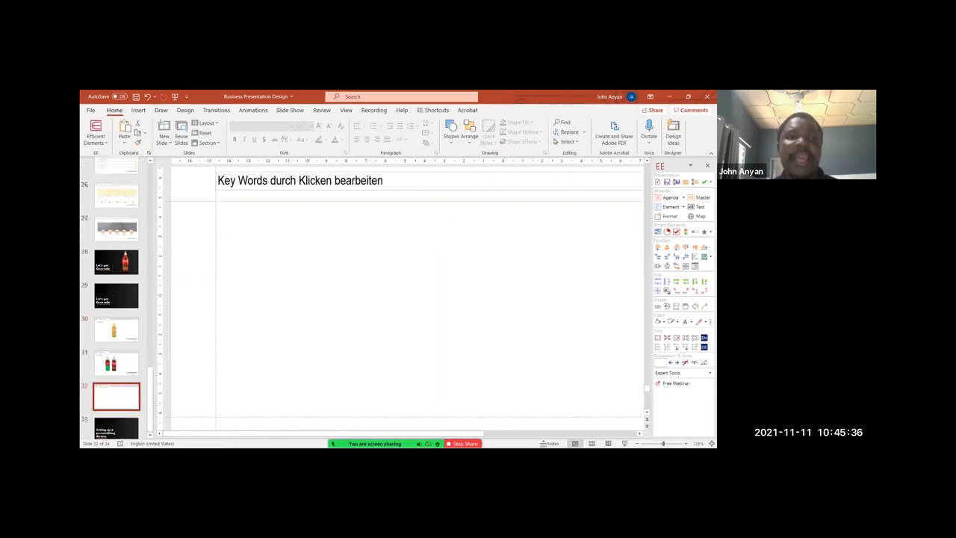
pyautogui.click(116, 276)
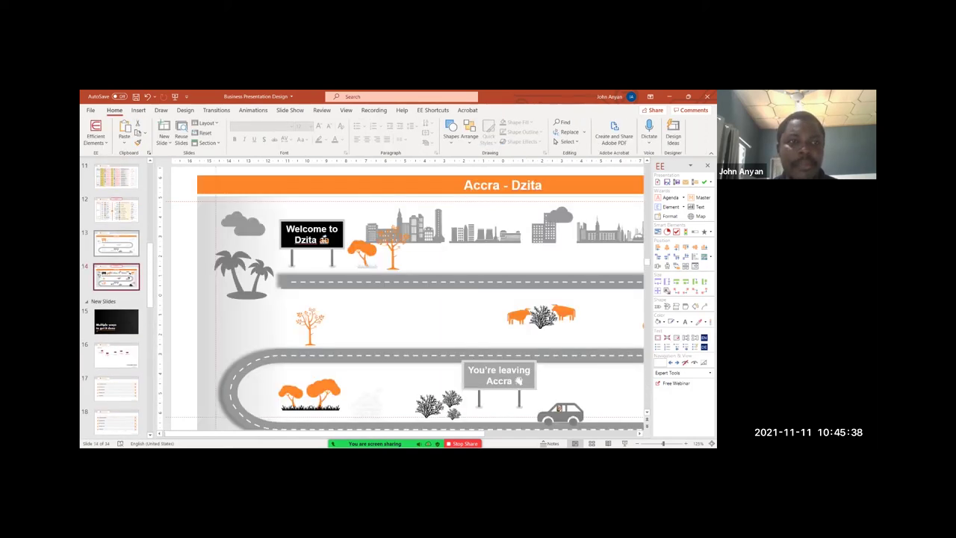
pyautogui.scroll(5, 116, 299)
pyautogui.click(117, 240)
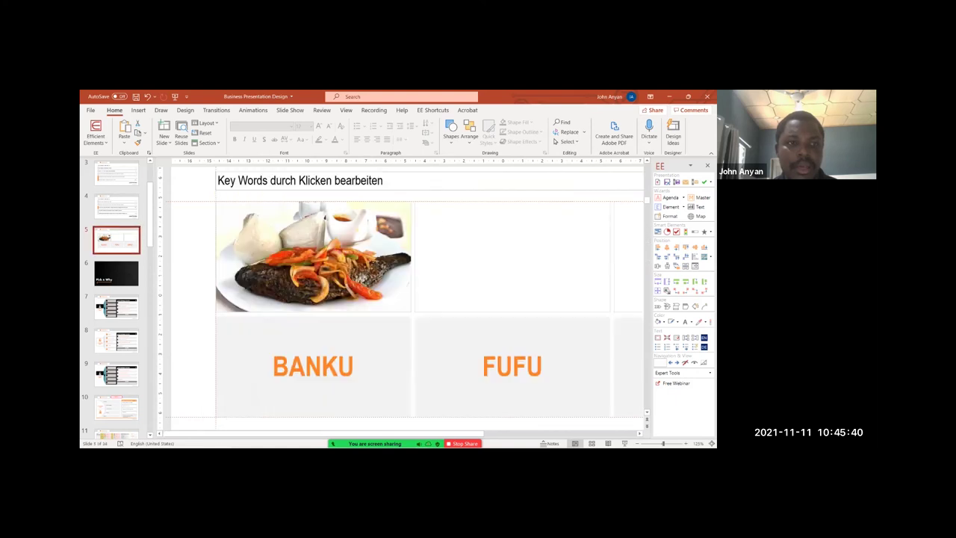
pyautogui.scroll(1, 116, 243)
pyautogui.click(117, 181)
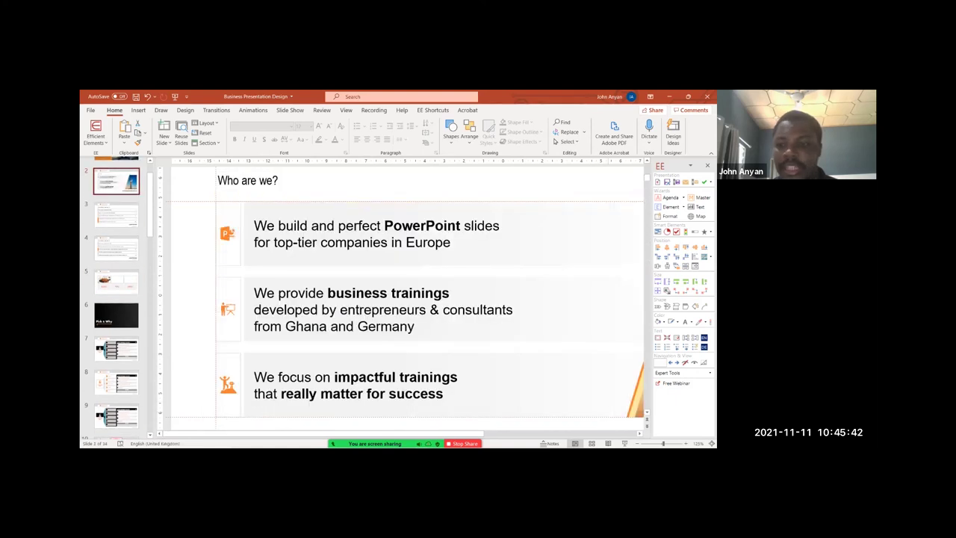
# - Run the slide show from the "Who are we?" slide, revisiting the title slide and advancing to "10 basic techniques for good slides (1/2)"
pyautogui.click(625, 443)
pyautogui.press('Left')
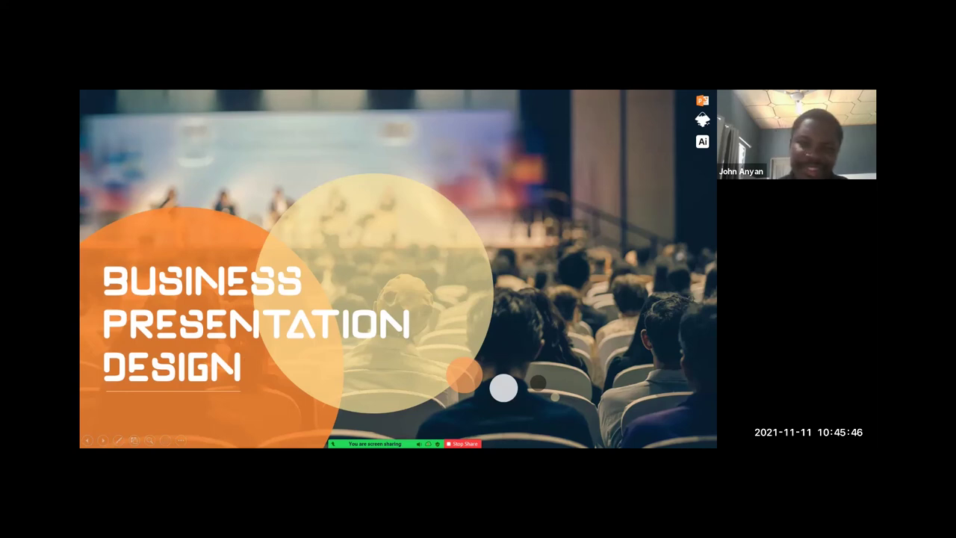
pyautogui.press('Right')
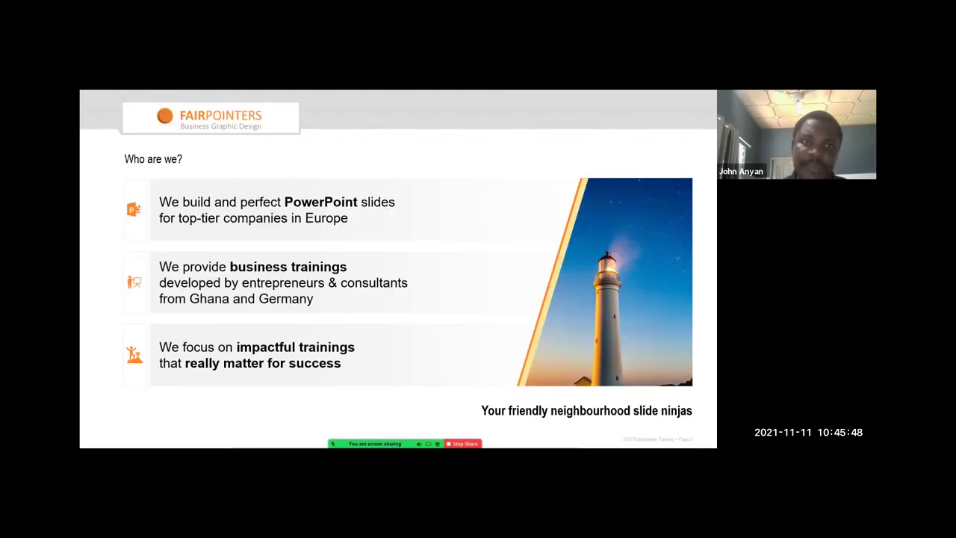
pyautogui.press('Right')
pyautogui.press('Left')
pyautogui.press('Left')
pyautogui.press('Right')
pyautogui.press('Right')
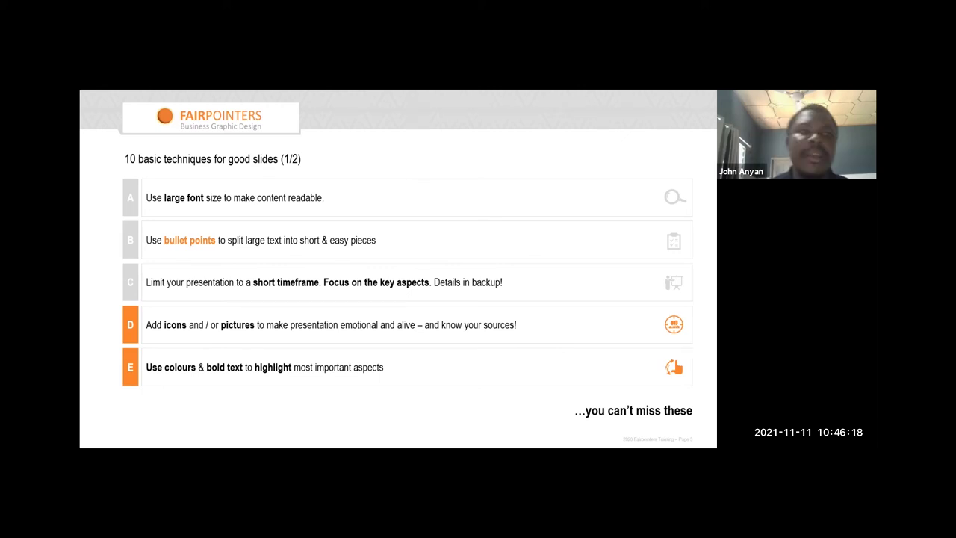
# - Create a new blank presentation, delete its title and subtitle placeholders, and dismiss the design suggestions
pyautogui.click(90, 110)
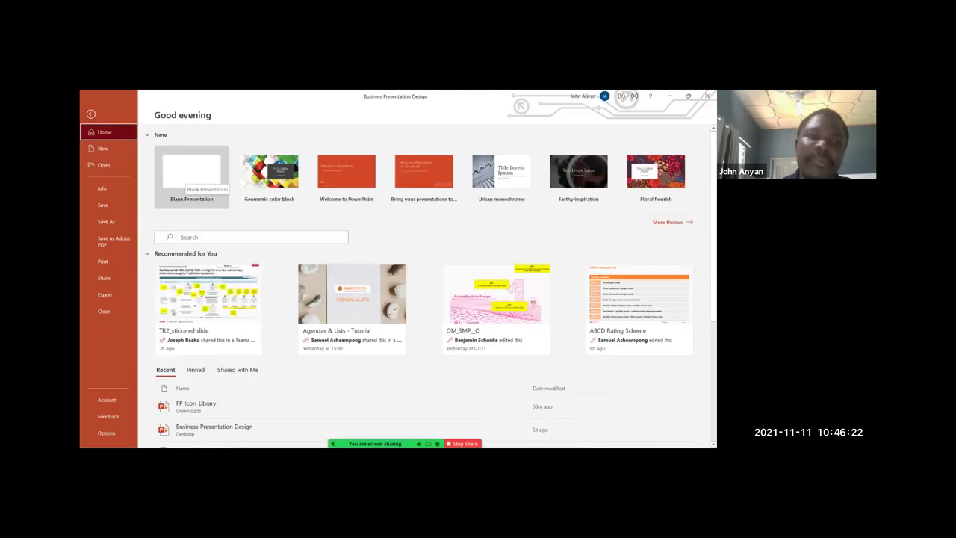
pyautogui.click(191, 177)
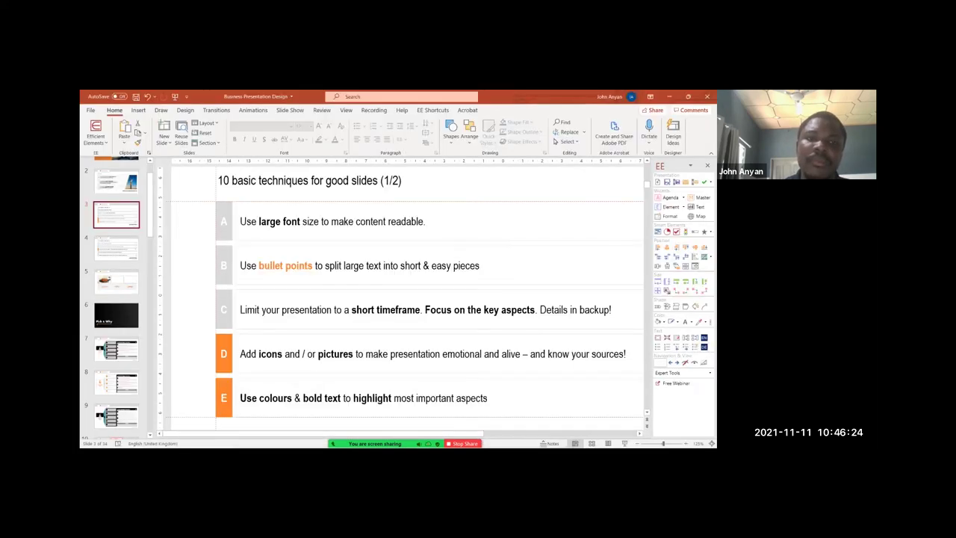
pyautogui.hotkey('ctrl', 'a')
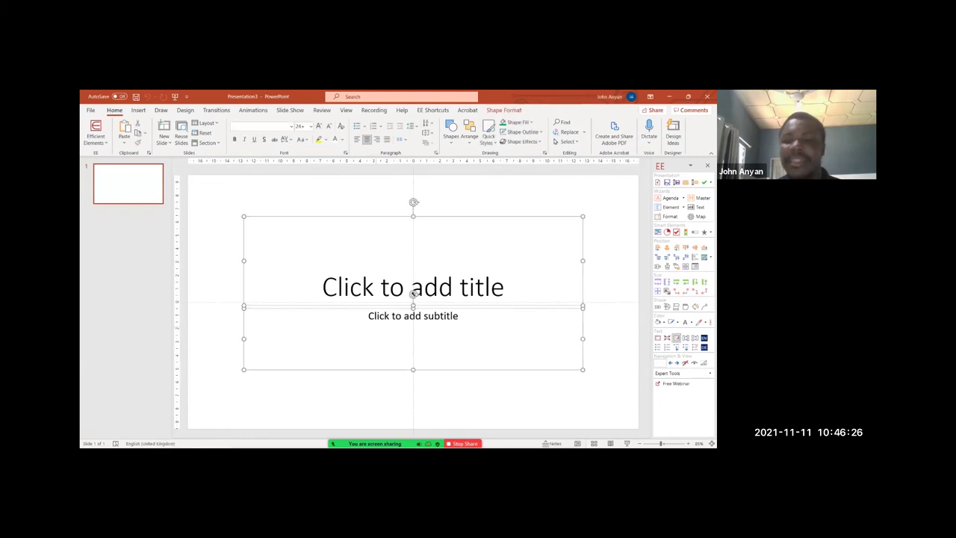
pyautogui.press('Delete')
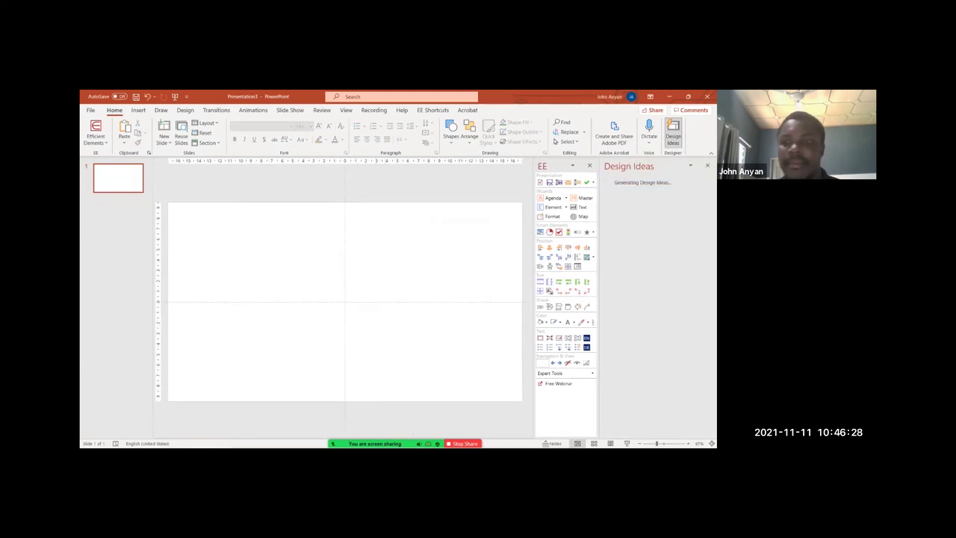
pyautogui.click(707, 166)
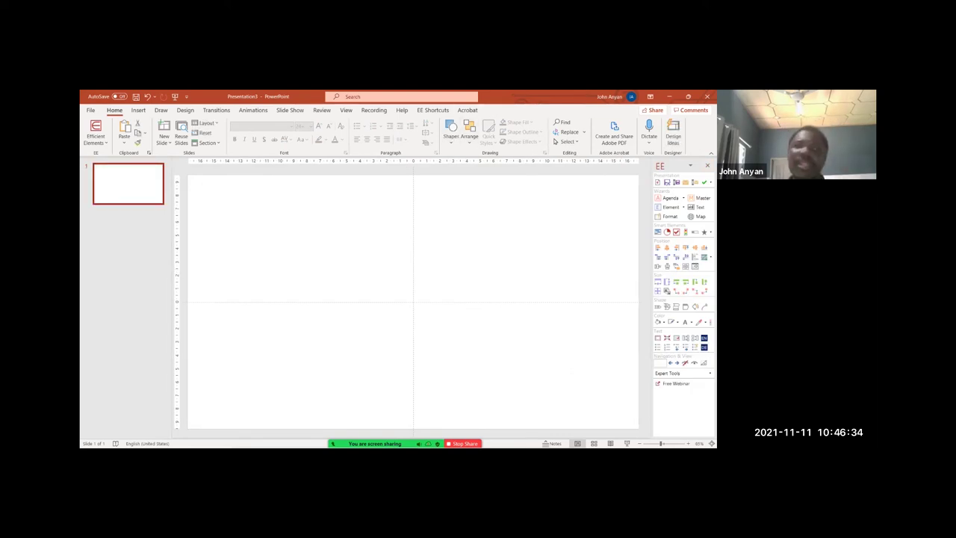
# - Create a presentation from the "Earthy inspiration" template and look through its two slides
pyautogui.click(91, 110)
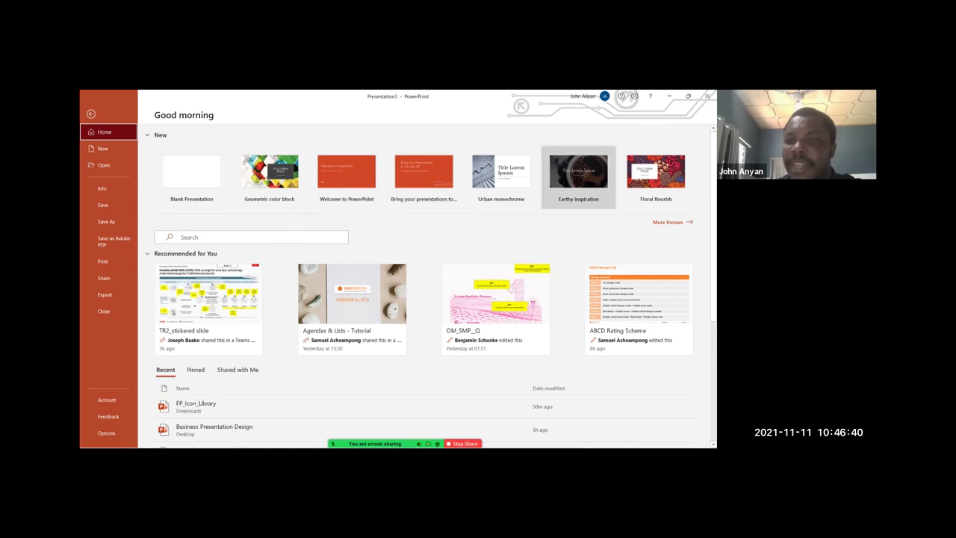
pyautogui.click(579, 179)
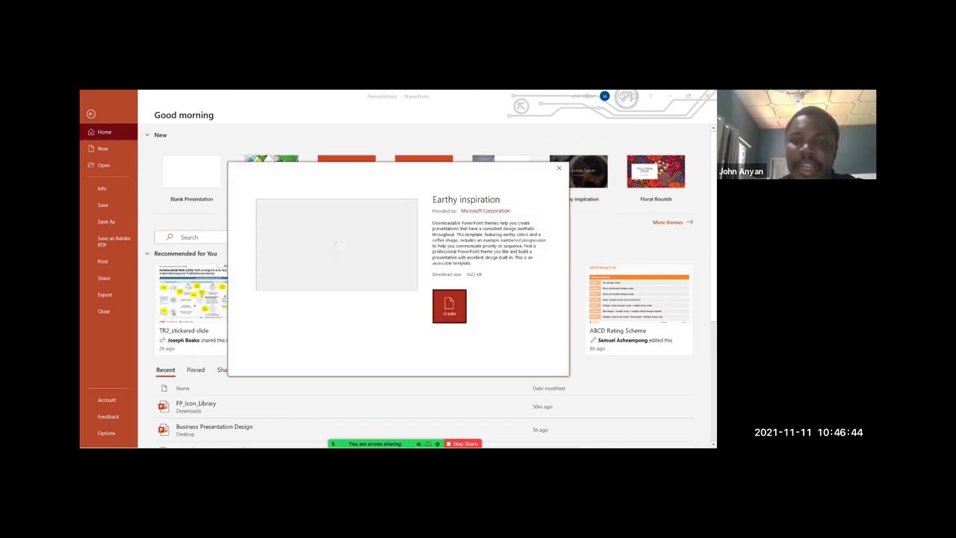
pyautogui.click(450, 306)
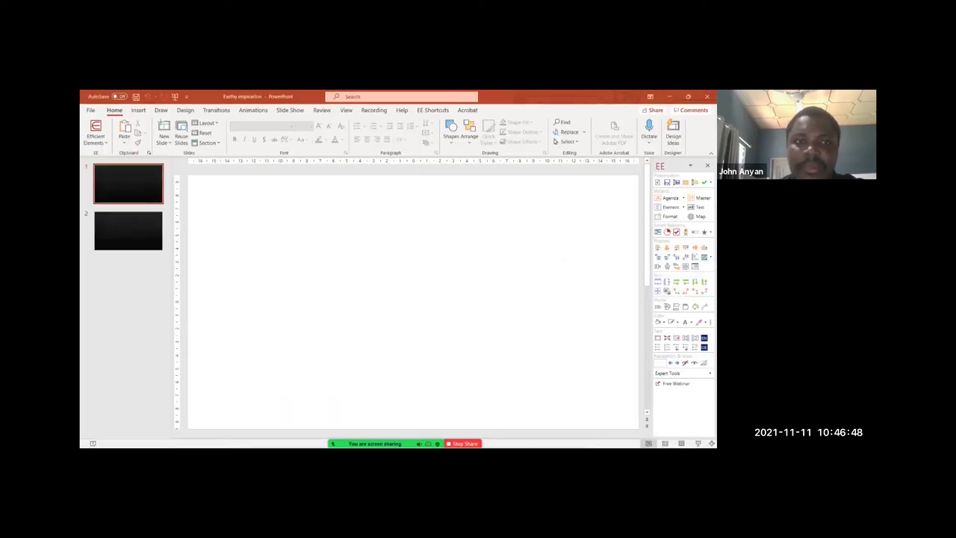
pyautogui.click(128, 231)
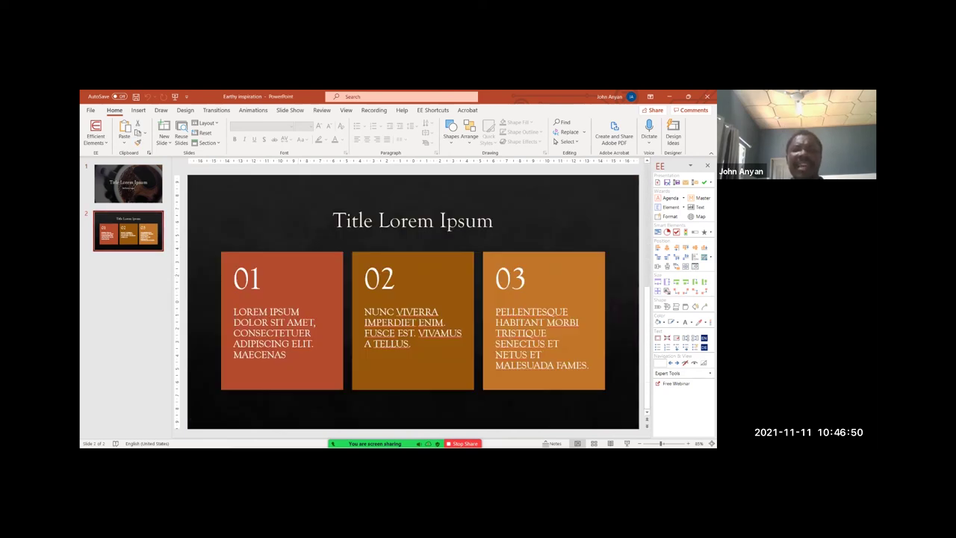
pyautogui.scroll(-2, 414, 302)
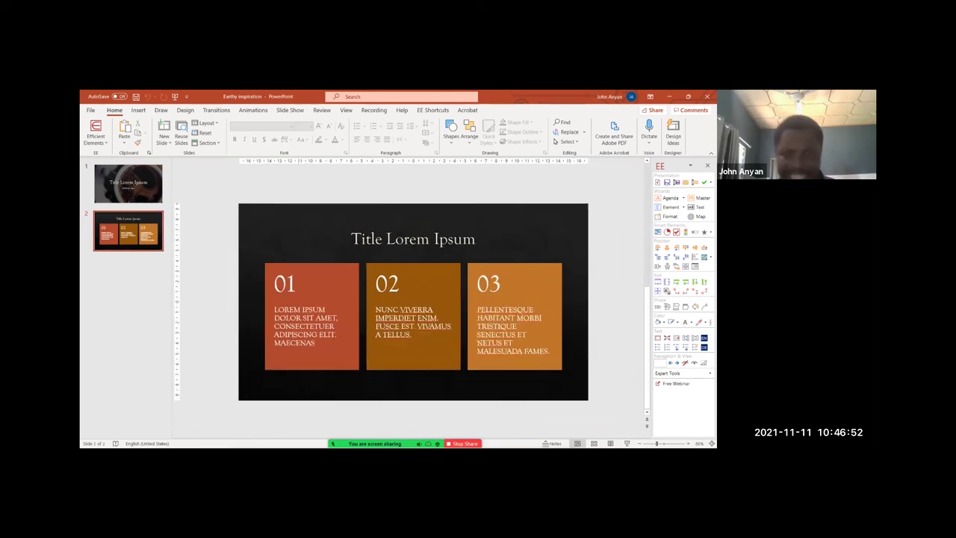
pyautogui.click(128, 183)
pyautogui.click(129, 231)
pyautogui.click(128, 271)
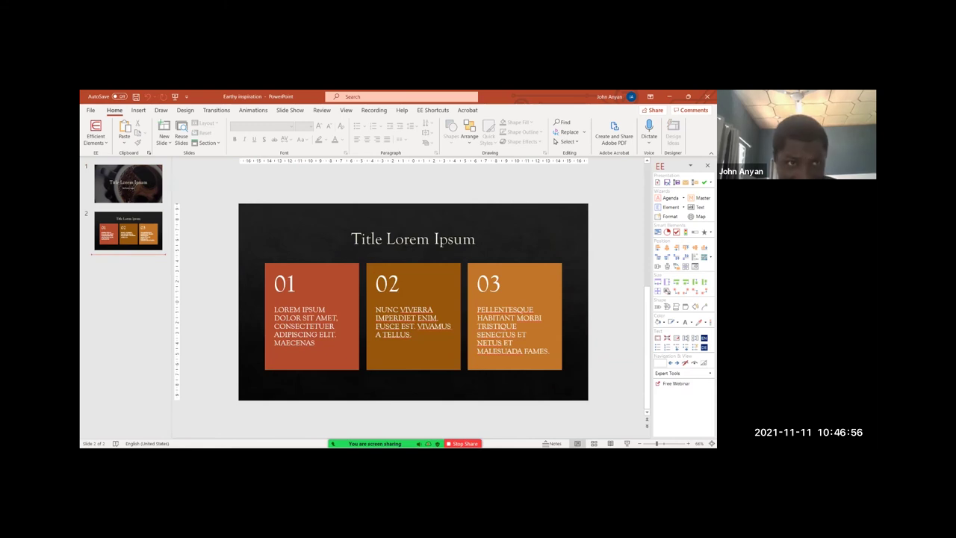
# - Create another blank presentation and return to the Earthy inspiration presentation for comparison
pyautogui.click(91, 111)
pyautogui.click(191, 177)
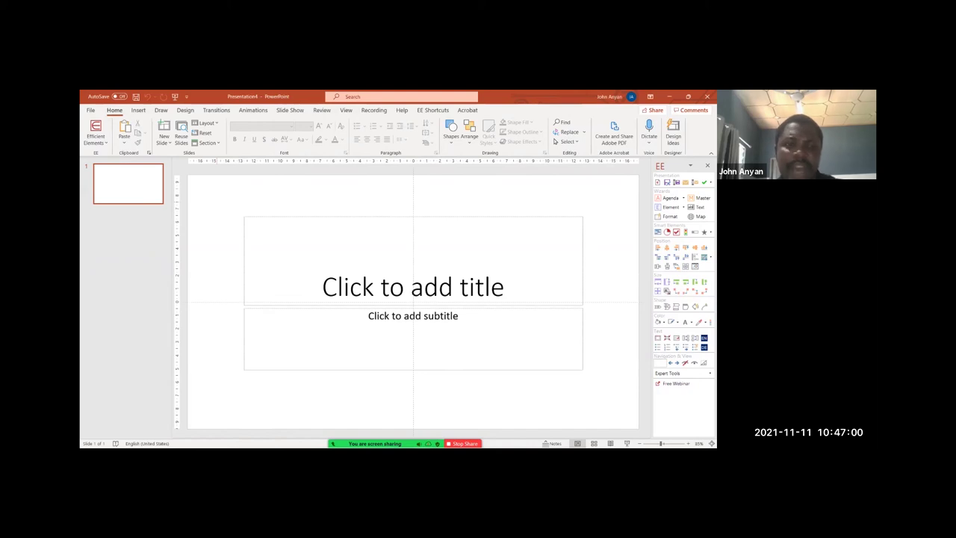
pyautogui.hotkey('alt', 'Tab')
pyautogui.hotkey('alt', 'Tab')
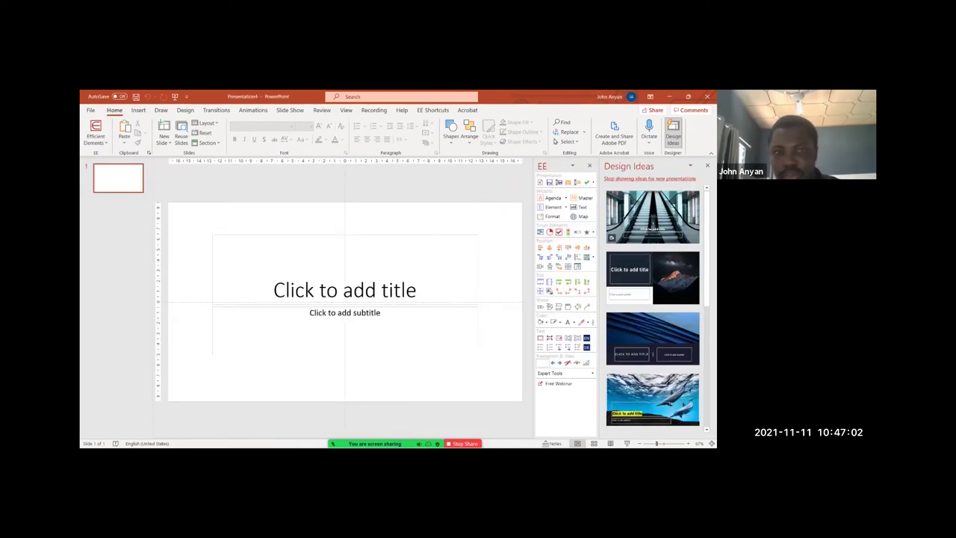
pyautogui.hotkey('alt', 'Tab')
pyautogui.hotkey('alt', 'Tab')
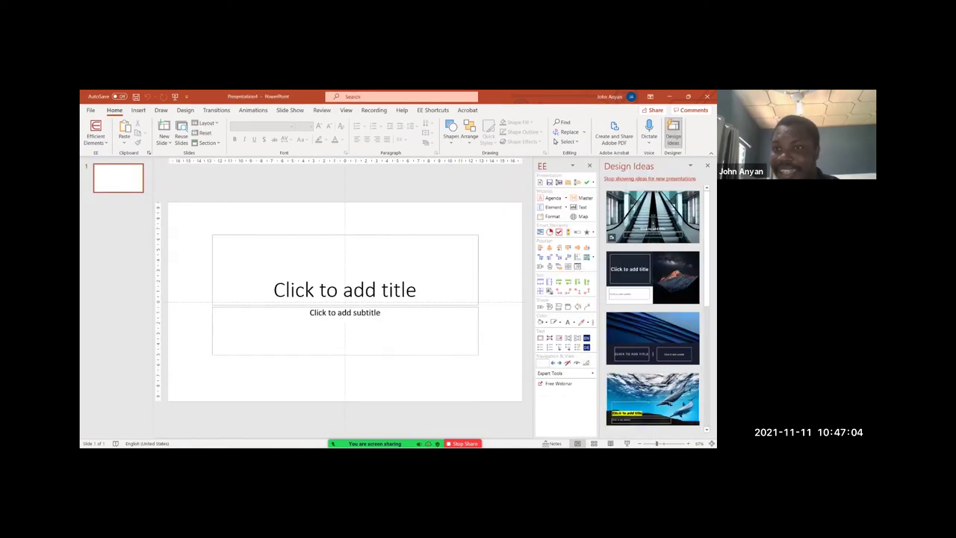
pyautogui.hotkey('alt', 'Tab')
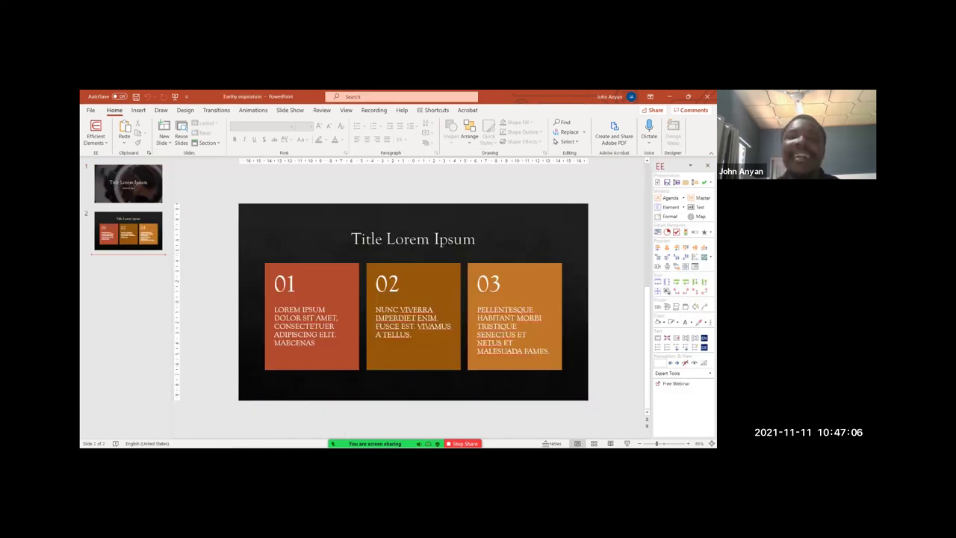
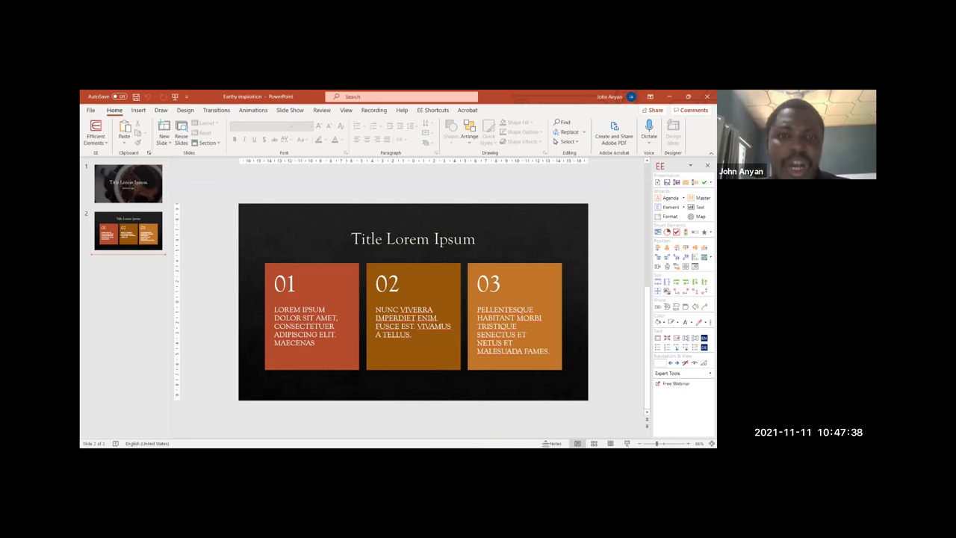
# - Delete the title and subtitle placeholders from the newest blank presentation, and open its Slide Master view
pyautogui.hotkey('alt', 'Tab')
pyautogui.click(413, 287)
pyautogui.hotkey('ctrl', 'a')
pyautogui.press('Delete')
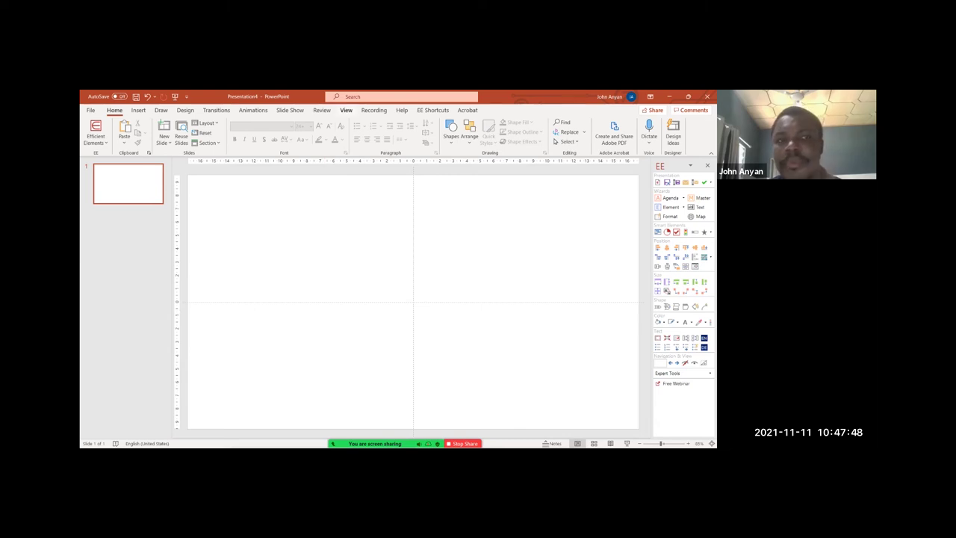
pyautogui.click(346, 110)
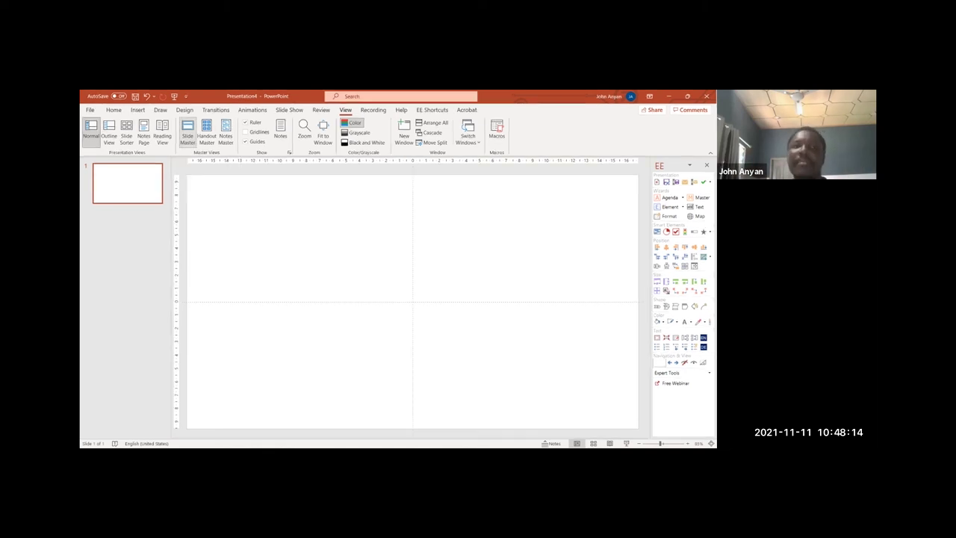
pyautogui.click(187, 132)
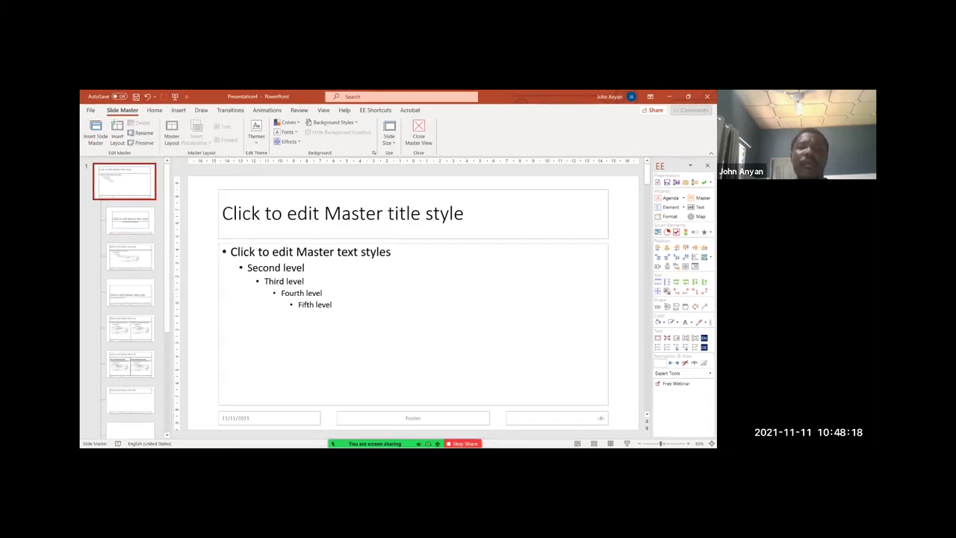
# - Look through the layouts beneath the slide master and return to the master slide
pyautogui.scroll(-4, 130, 360)
pyautogui.scroll(4, 131, 359)
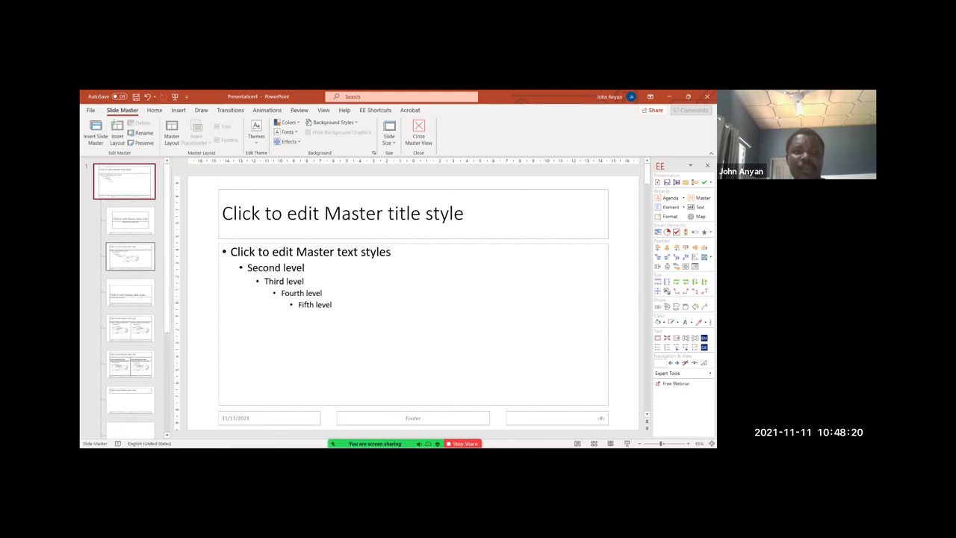
pyautogui.click(130, 221)
pyautogui.press('Up')
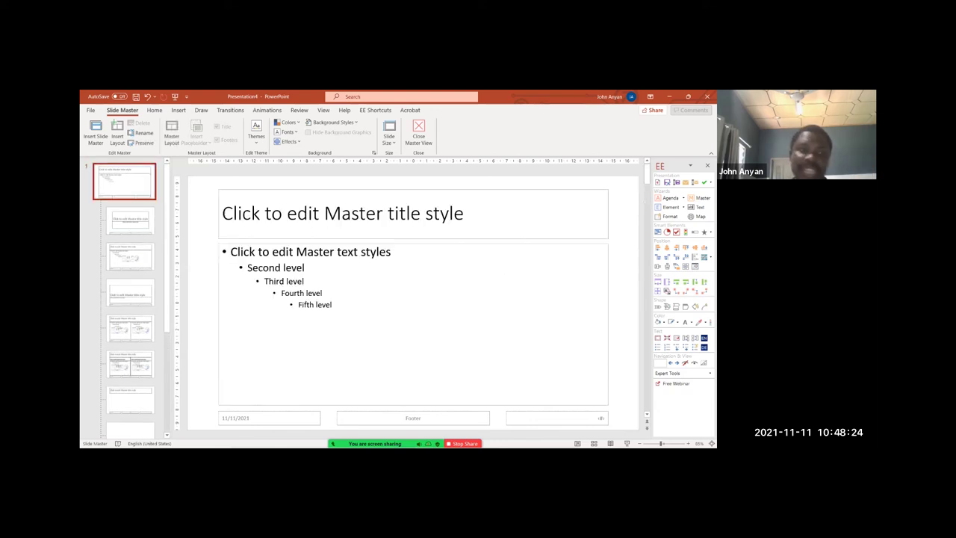
pyautogui.press('Down')
pyautogui.press('Up')
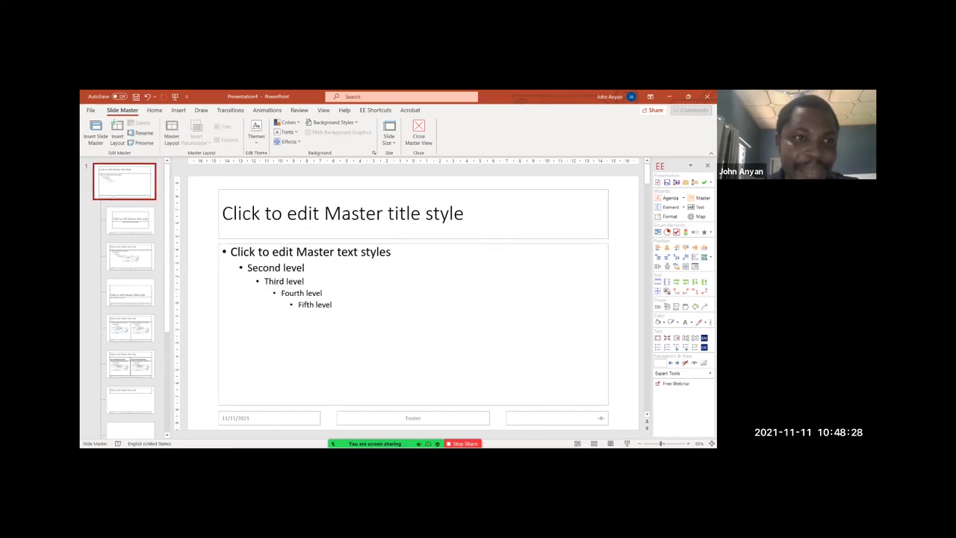
pyautogui.press('Down')
pyautogui.press('Down')
pyautogui.press('Down')
pyautogui.press('Down')
pyautogui.press('Down')
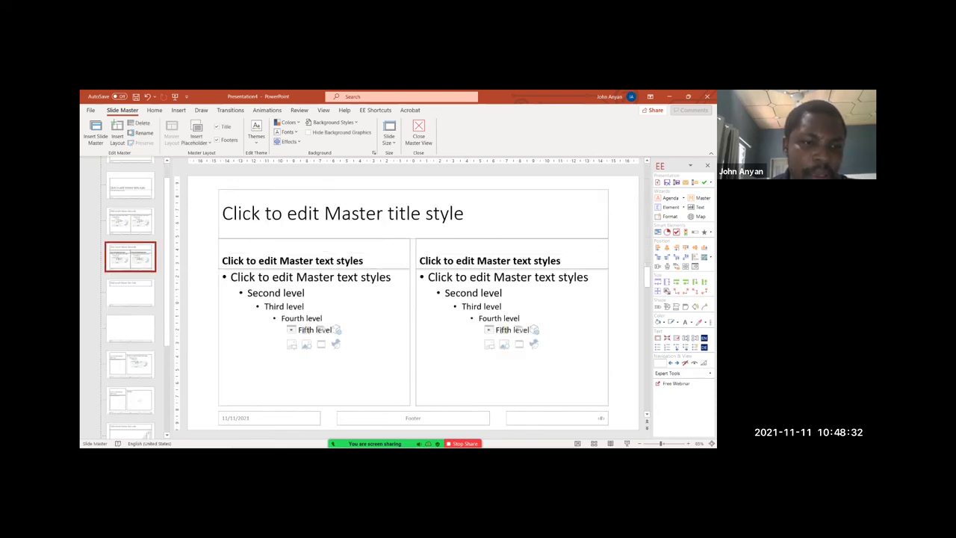
pyautogui.press('Down')
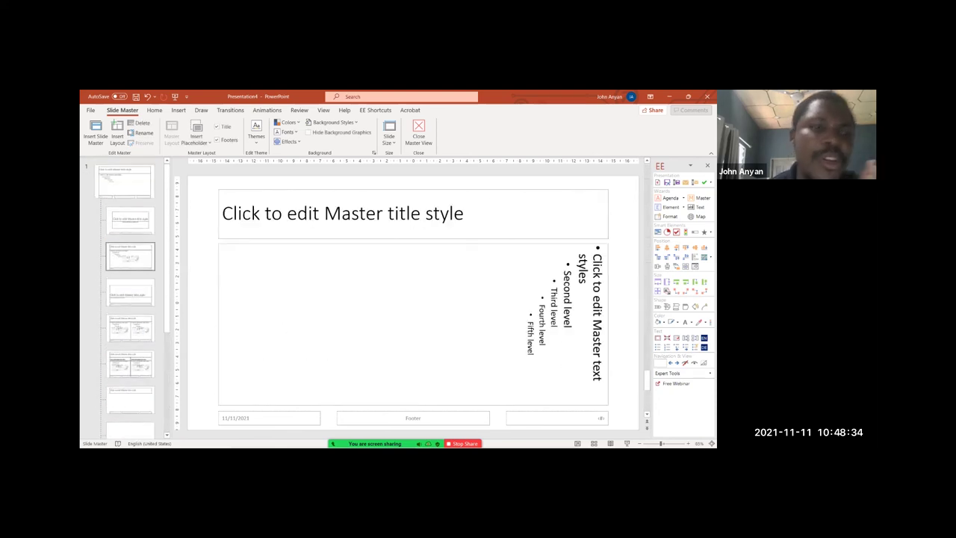
pyautogui.press('Home')
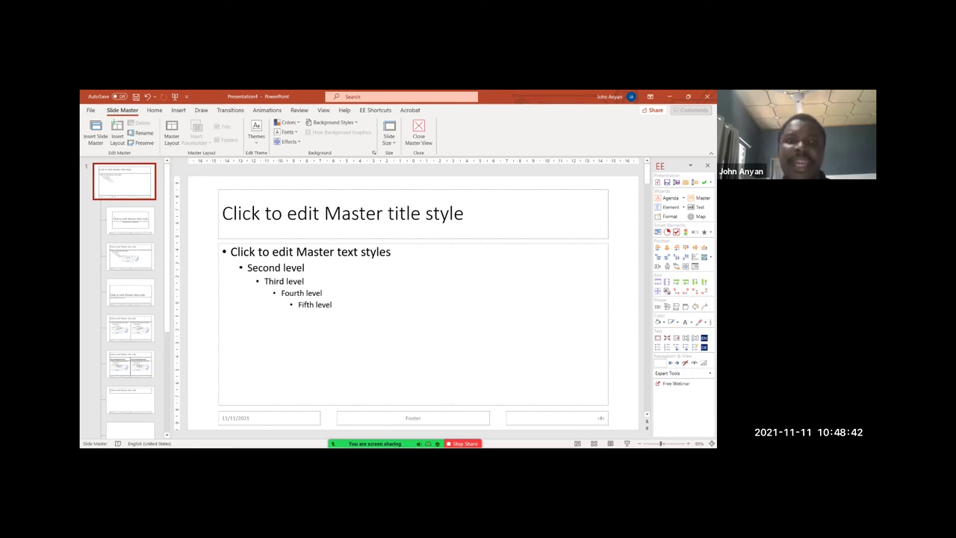
# - Add a light blue rectangle about 33.87 × 2.07 cm across the master slide's top edge and shrink the title placeholder to fit below it
pyautogui.click(154, 110)
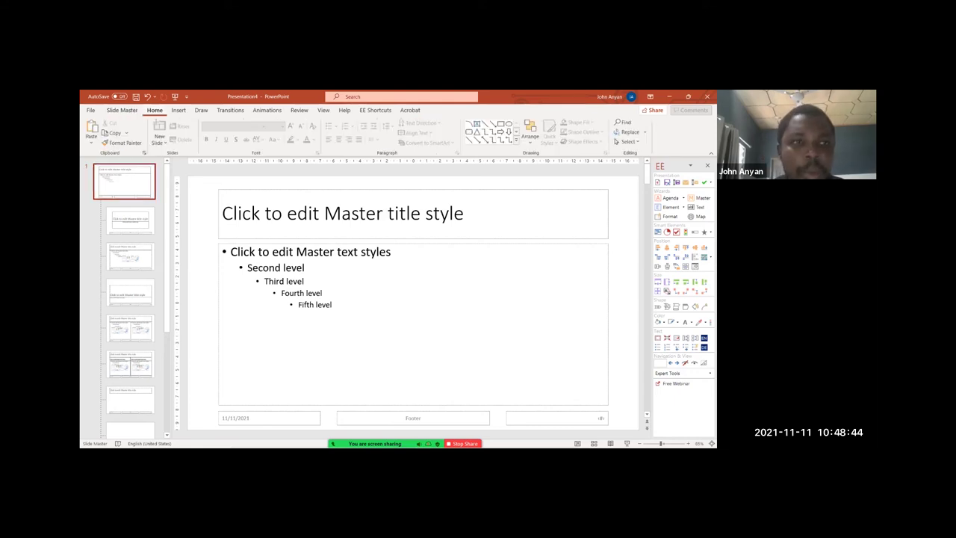
pyautogui.click(501, 124)
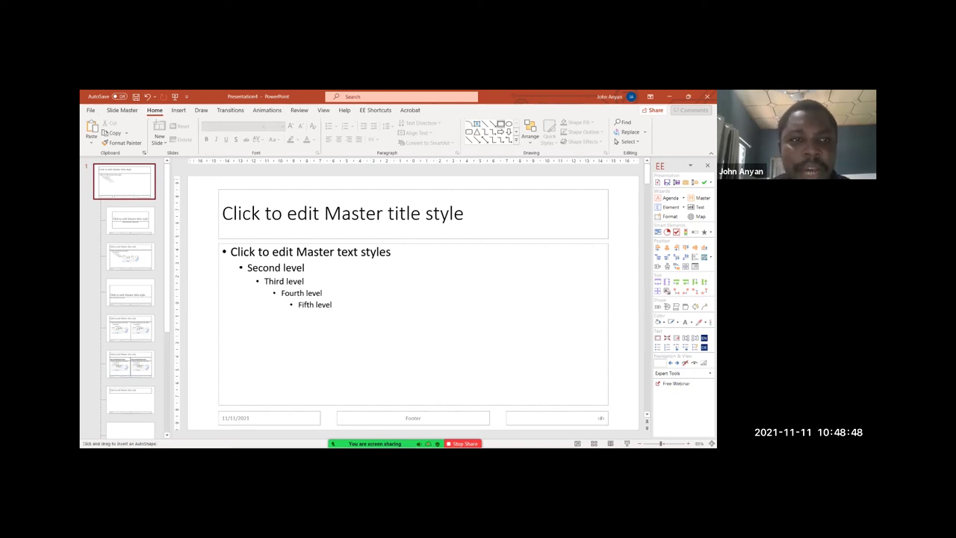
pyautogui.moveTo(187, 176); pyautogui.dragTo(640, 203)
pyautogui.click(387, 122)
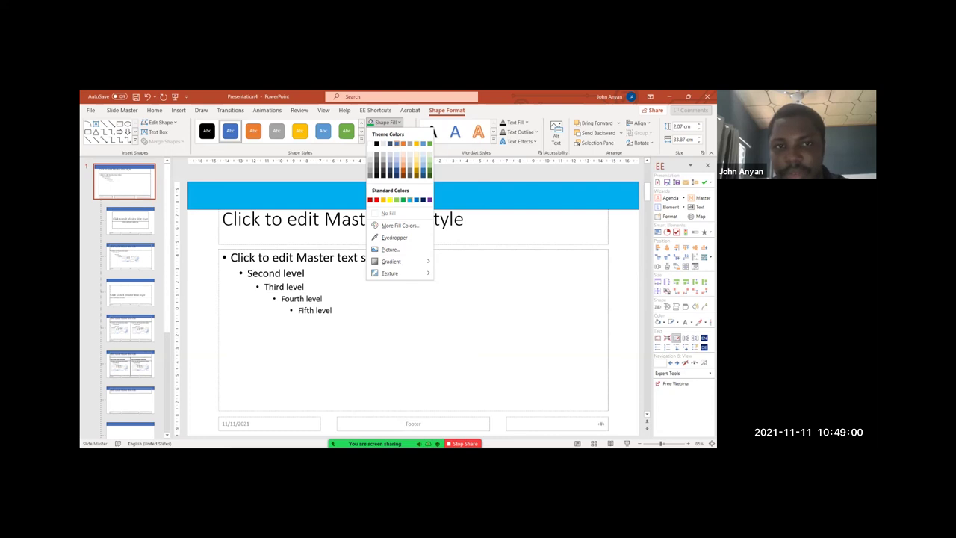
pyautogui.click(410, 200)
pyautogui.click(395, 219)
pyautogui.moveTo(413, 189); pyautogui.dragTo(413, 206)
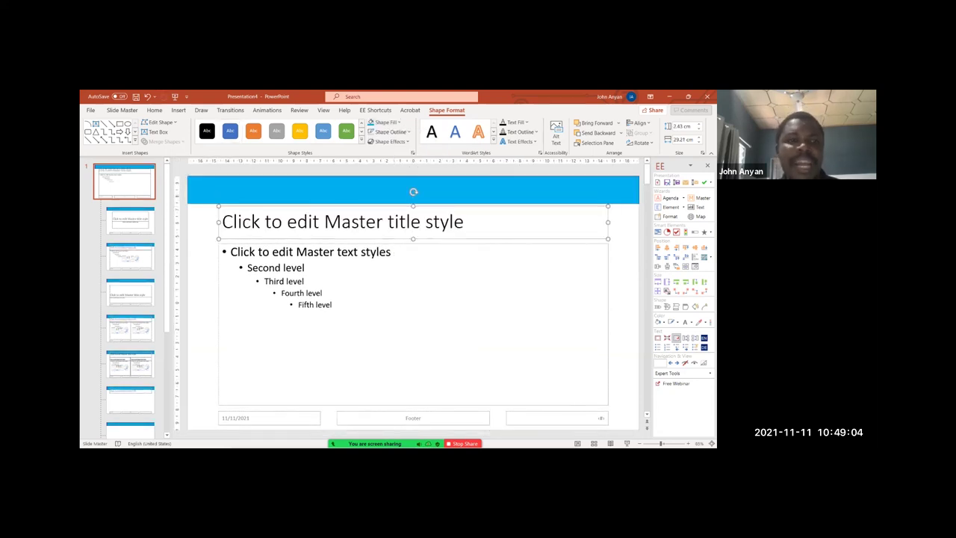
# - Check how the blue band appears on the layouts from Title Slide to Comparison
pyautogui.click(130, 221)
pyautogui.click(130, 256)
pyautogui.press('Down')
pyautogui.press('Down')
pyautogui.press('Down')
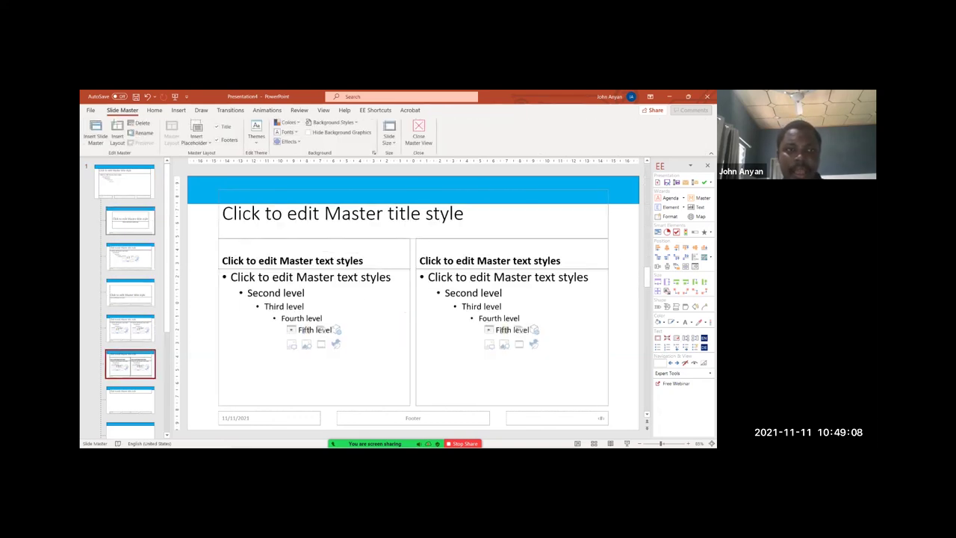
# - Remove the outline from the blue rectangle on the master slide
pyautogui.click(125, 182)
pyautogui.click(413, 191)
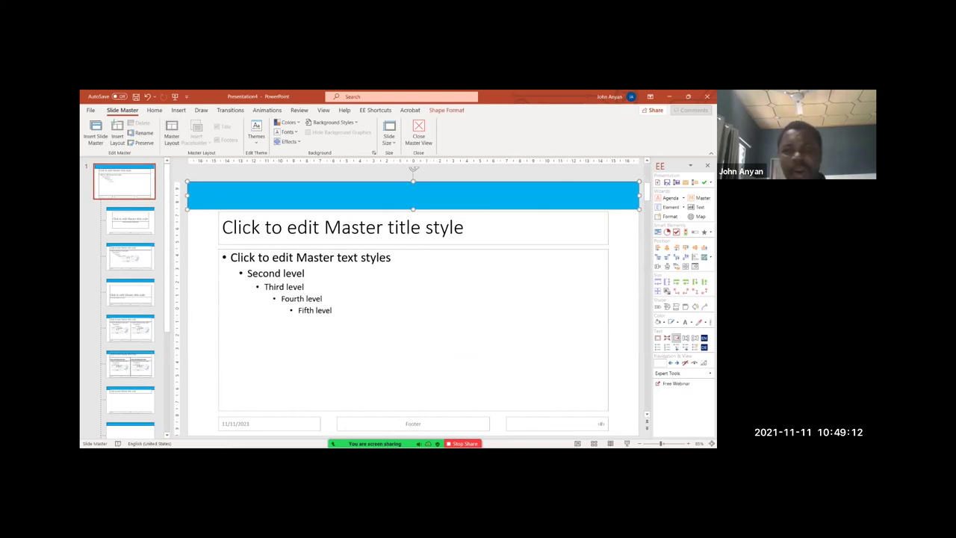
pyautogui.click(446, 109)
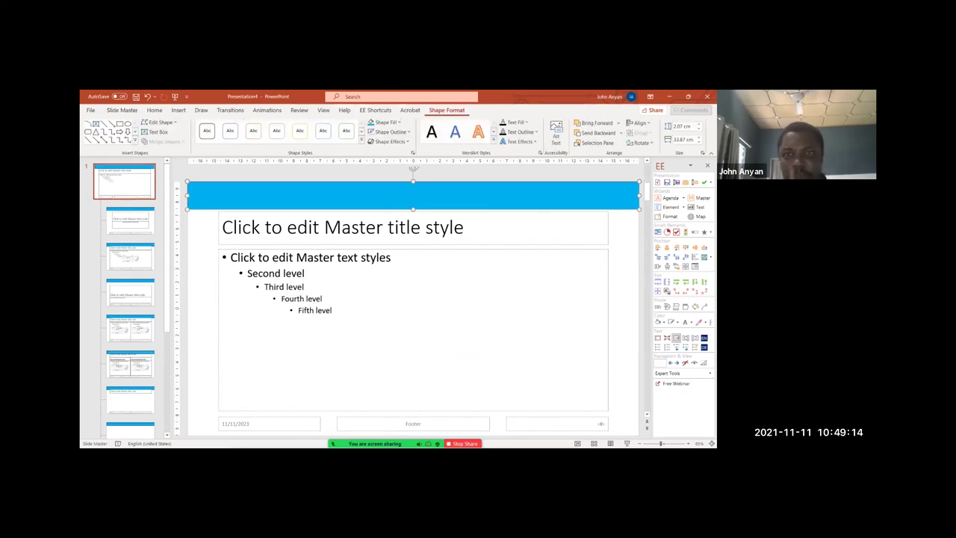
pyautogui.click(388, 131)
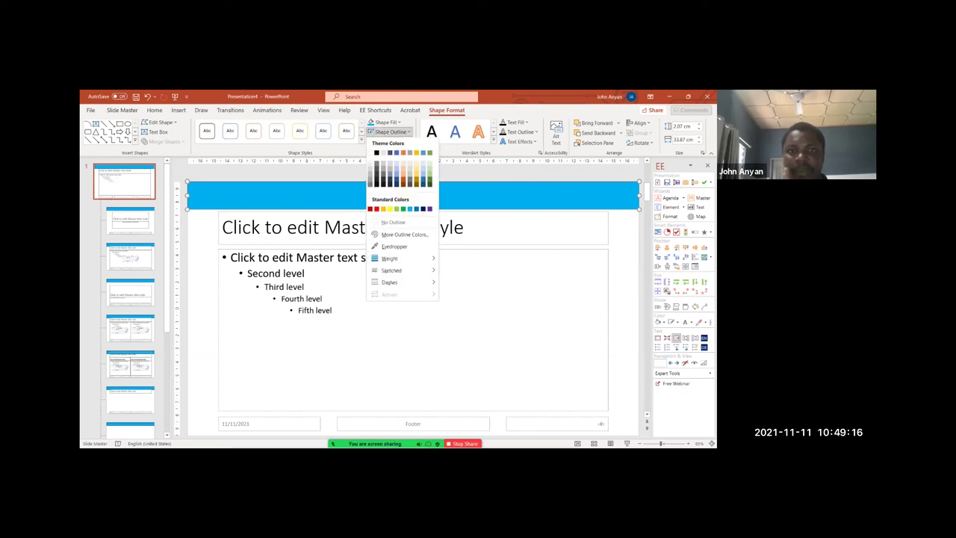
pyautogui.click(403, 223)
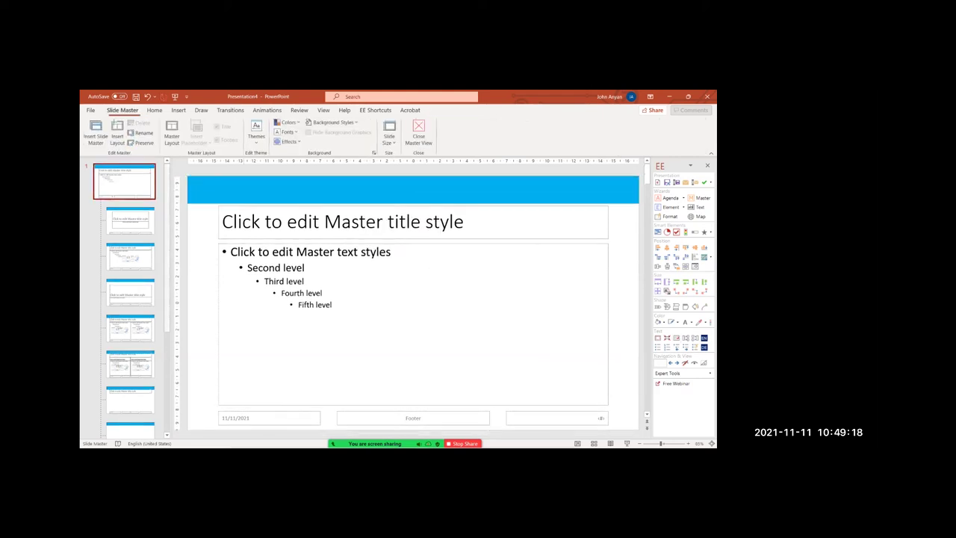
# - Reselect the blue band on the master, close Slide Master view, and try to select the band on the normal slide
pyautogui.click(413, 184)
pyautogui.moveTo(413, 196); pyautogui.dragTo(413, 195)
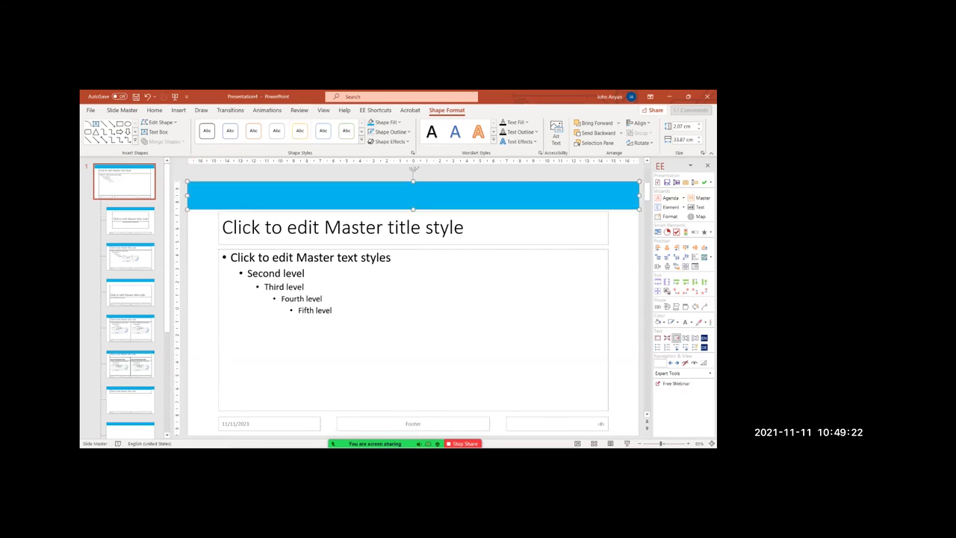
pyautogui.click(122, 109)
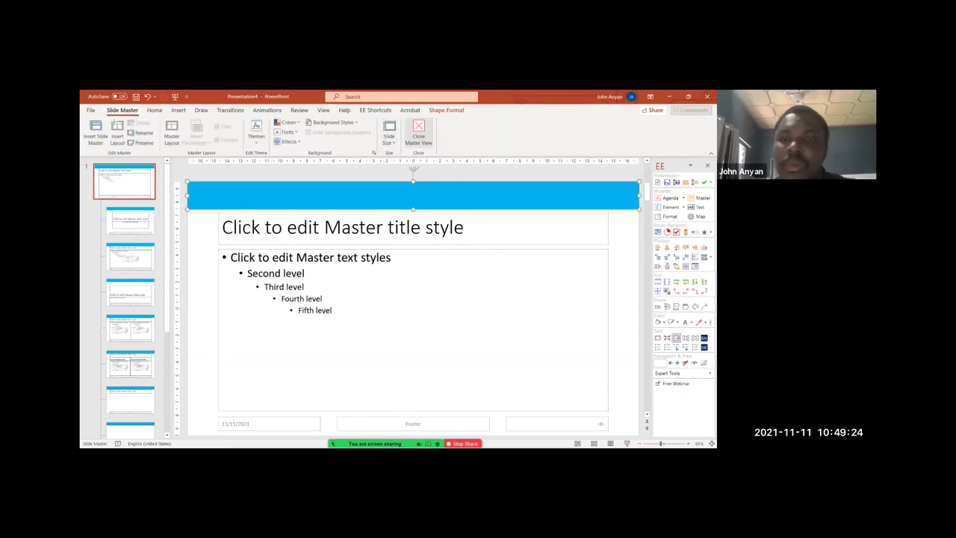
pyautogui.click(418, 134)
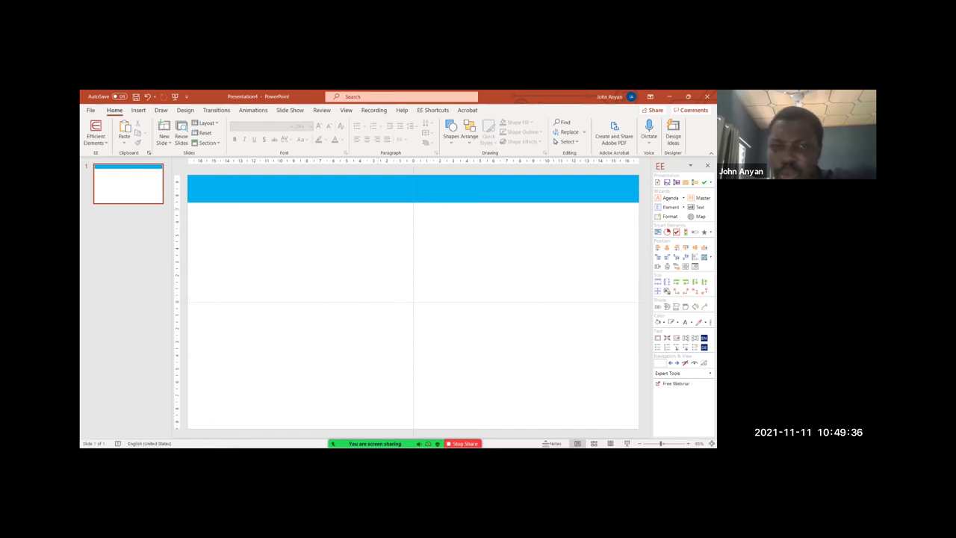
pyautogui.moveTo(378, 183); pyautogui.dragTo(388, 375)
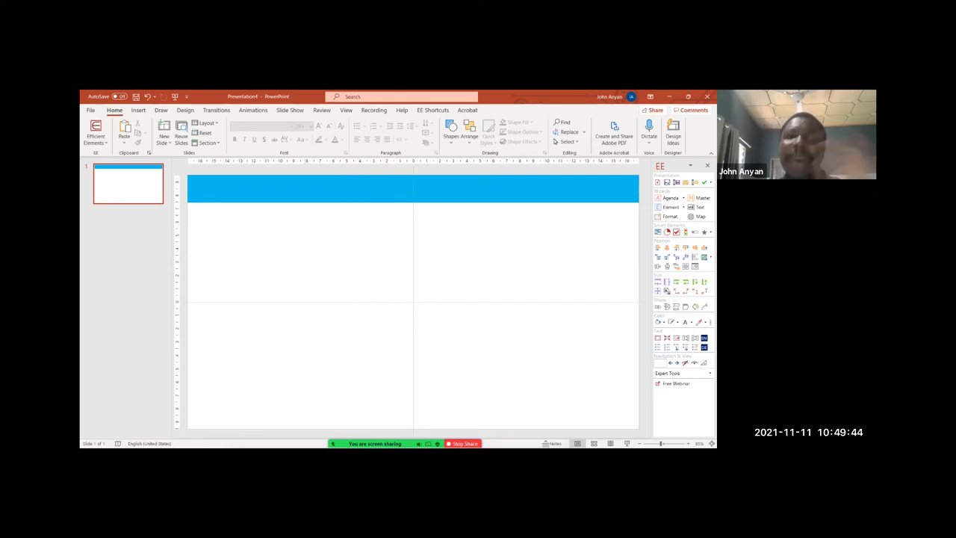
# - Reopen Slide Master view and select the master slide above the layouts
pyautogui.click(346, 109)
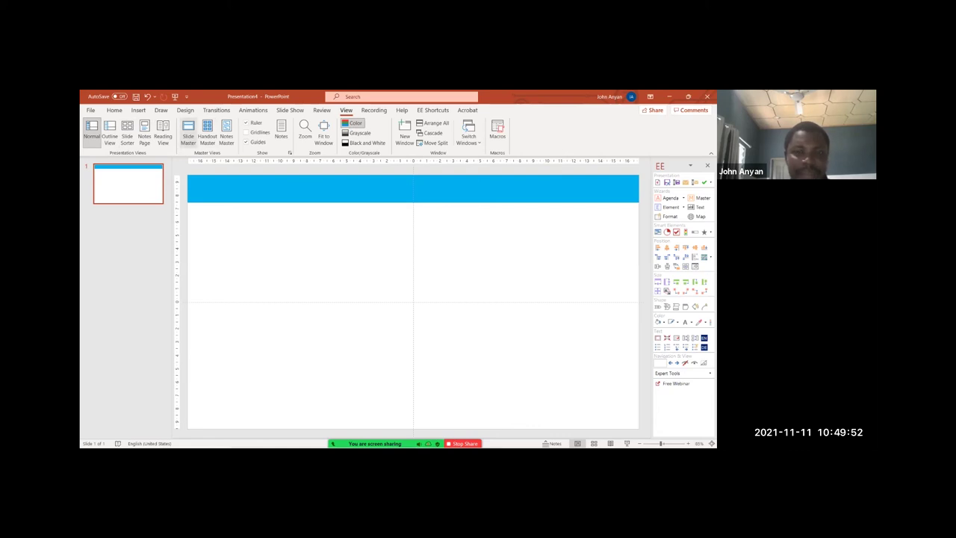
pyautogui.click(188, 135)
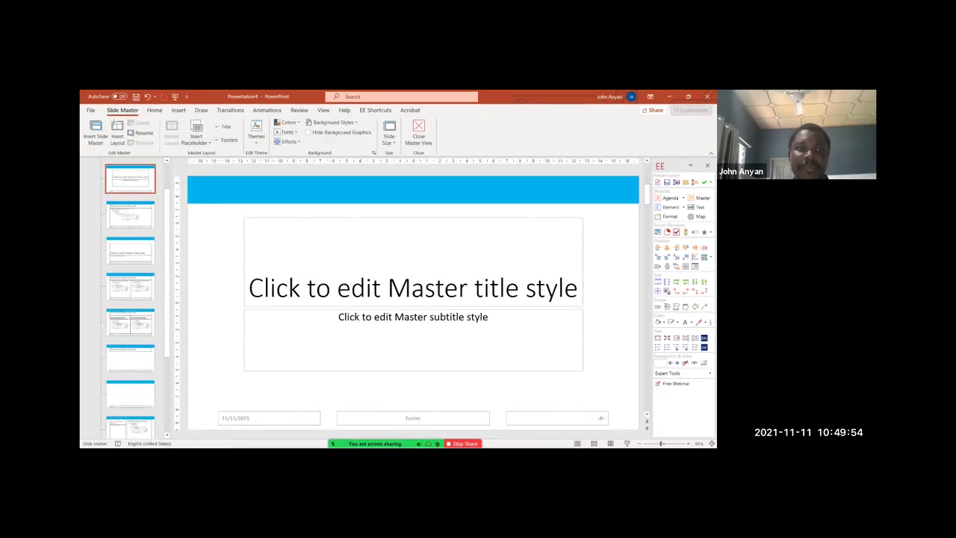
pyautogui.moveTo(167, 254); pyautogui.dragTo(166, 227)
pyautogui.click(125, 182)
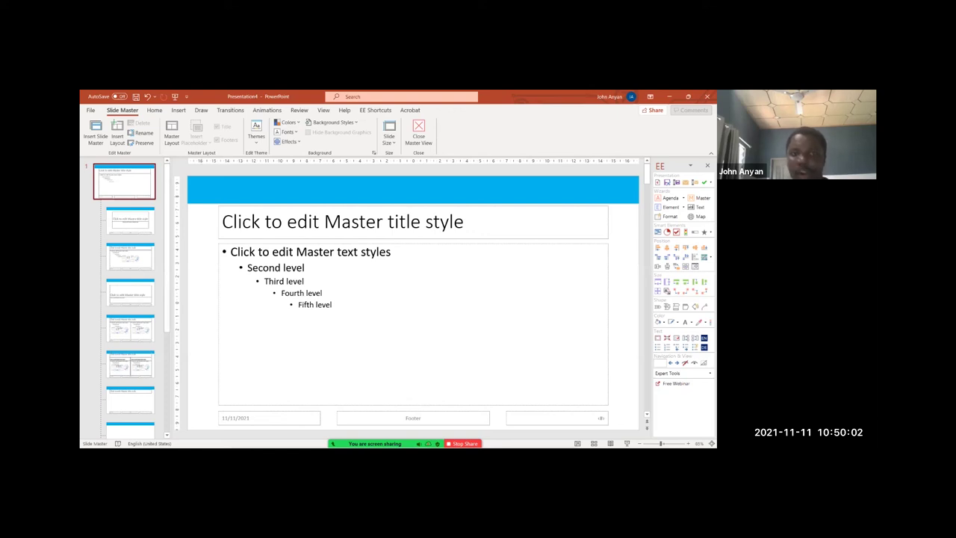
# - Review the blue band on each layout, working from the last layout back up toward the master
pyautogui.scroll(-5, 131, 340)
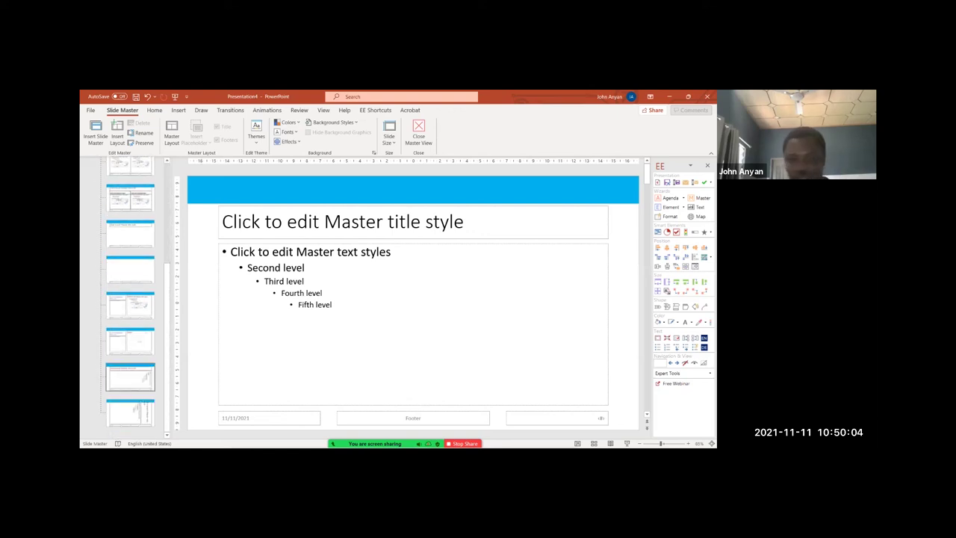
pyautogui.click(131, 413)
pyautogui.click(131, 377)
pyautogui.press('Up')
pyautogui.press('Up')
pyautogui.press('Up')
pyautogui.press('Up')
pyautogui.press('Up')
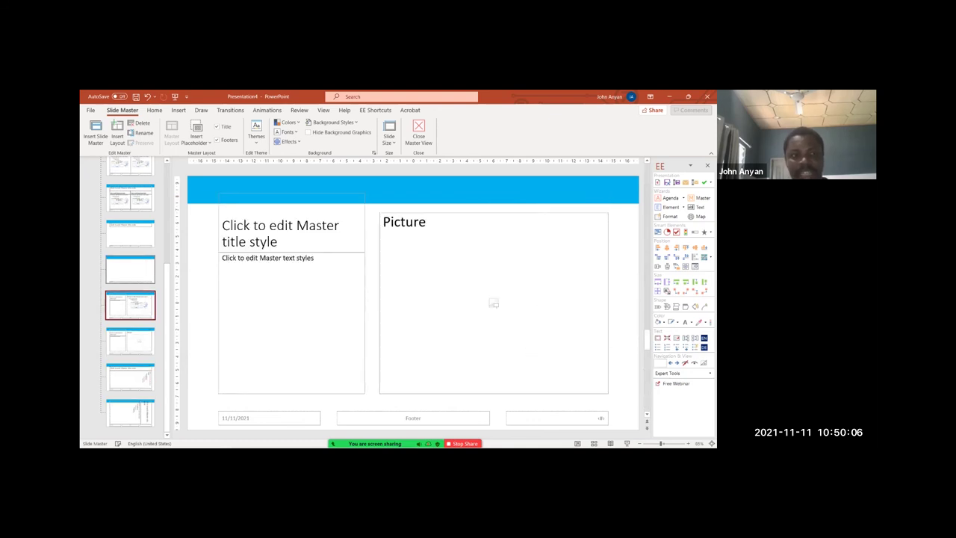
pyautogui.press('Up')
pyautogui.press('Up')
pyautogui.press('Up')
pyautogui.press('Up')
pyautogui.press('Up')
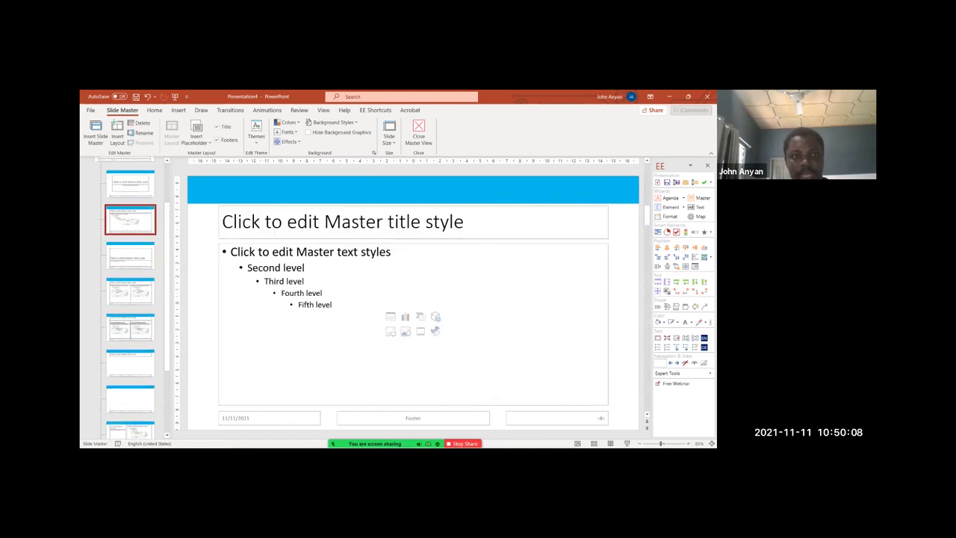
# - Examine the options for creating new theme colors, including Accent 1's custom color picker, and leave without saving
pyautogui.click(413, 191)
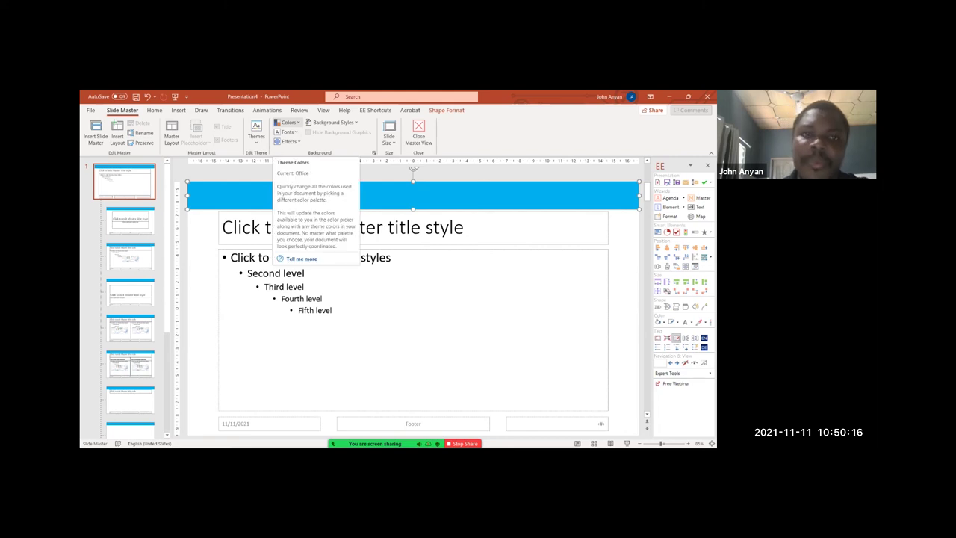
pyautogui.click(289, 122)
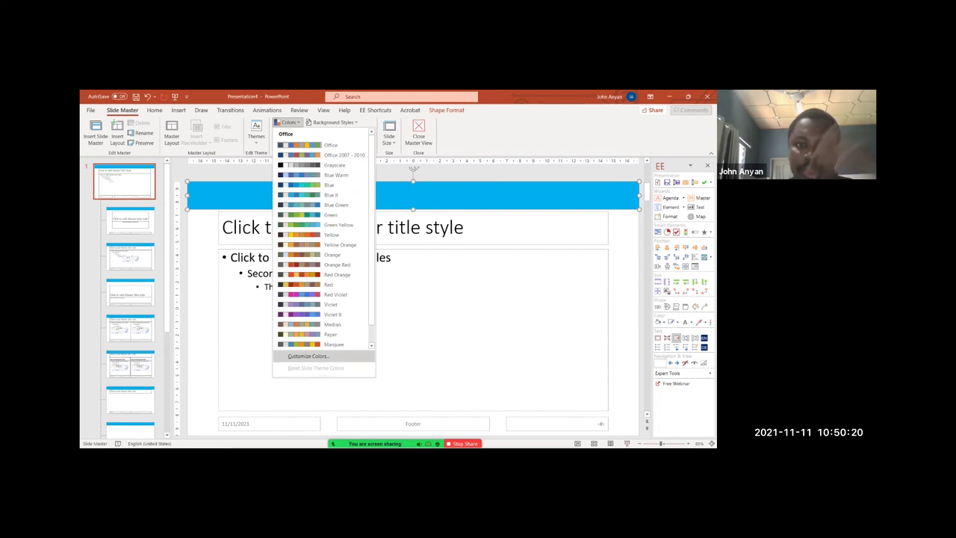
pyautogui.click(308, 356)
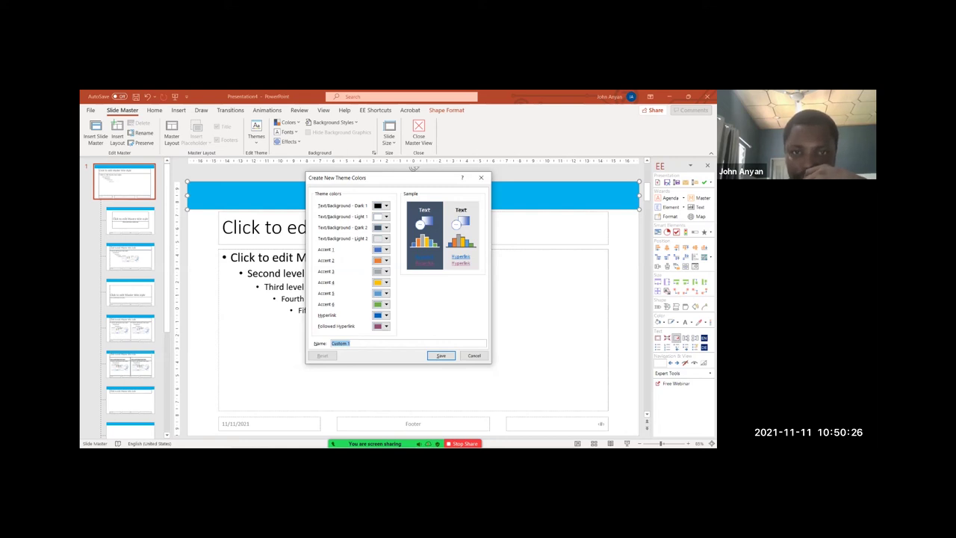
pyautogui.click(383, 249)
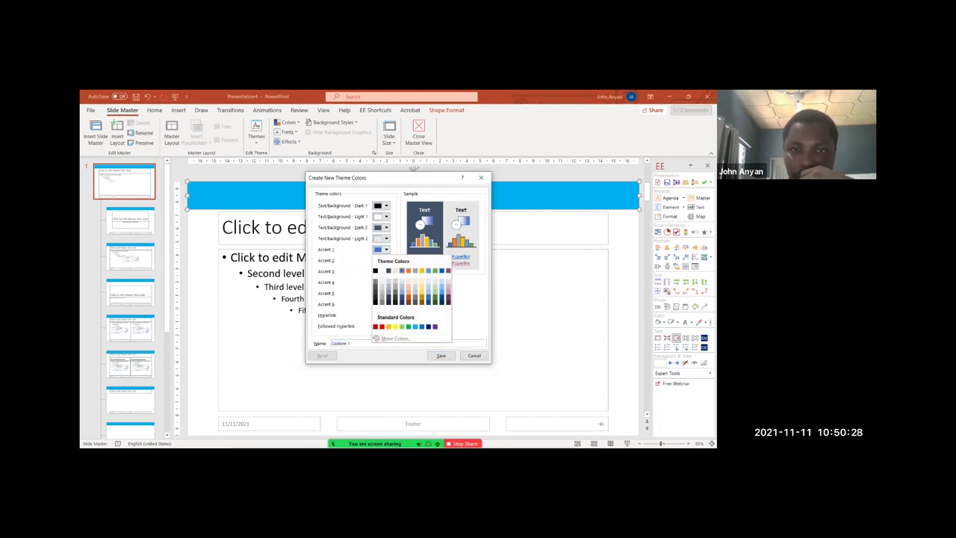
pyautogui.click(395, 338)
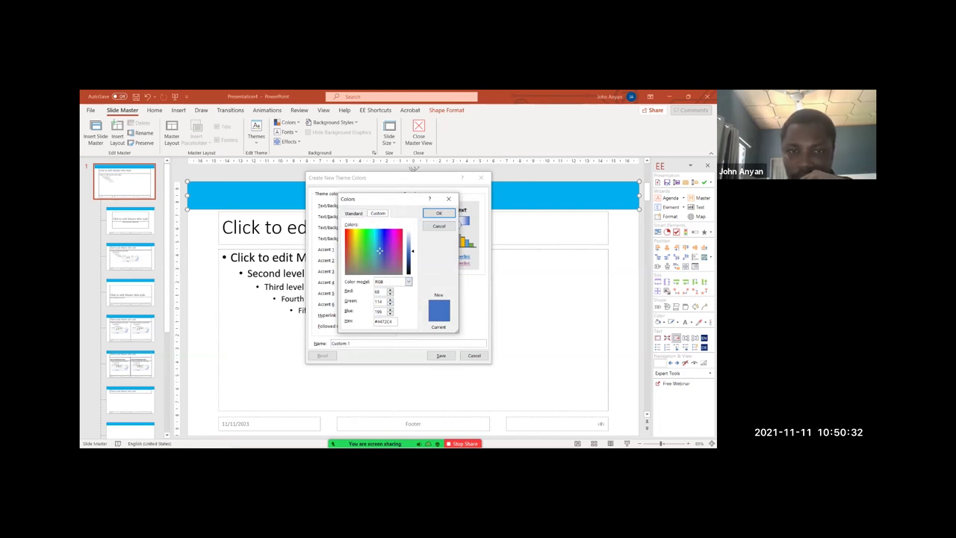
pyautogui.click(438, 225)
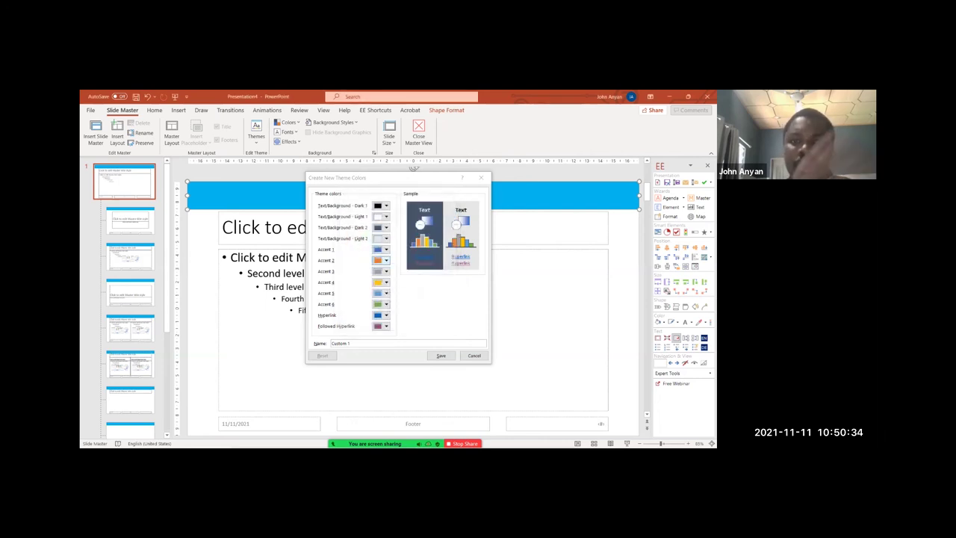
pyautogui.click(474, 356)
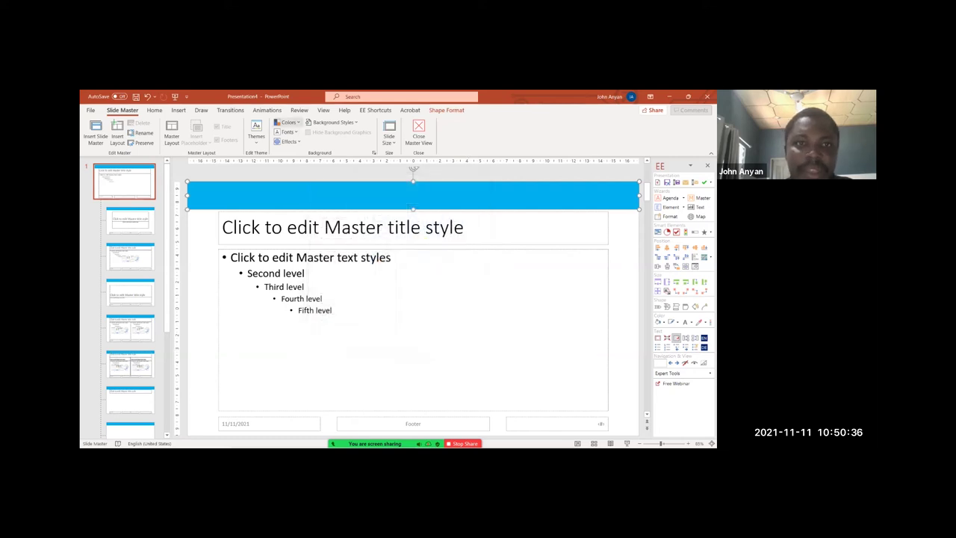
# - Try the Blue Green, Yellow Orange and Red Orange theme color sets on the slide master
pyautogui.click(289, 121)
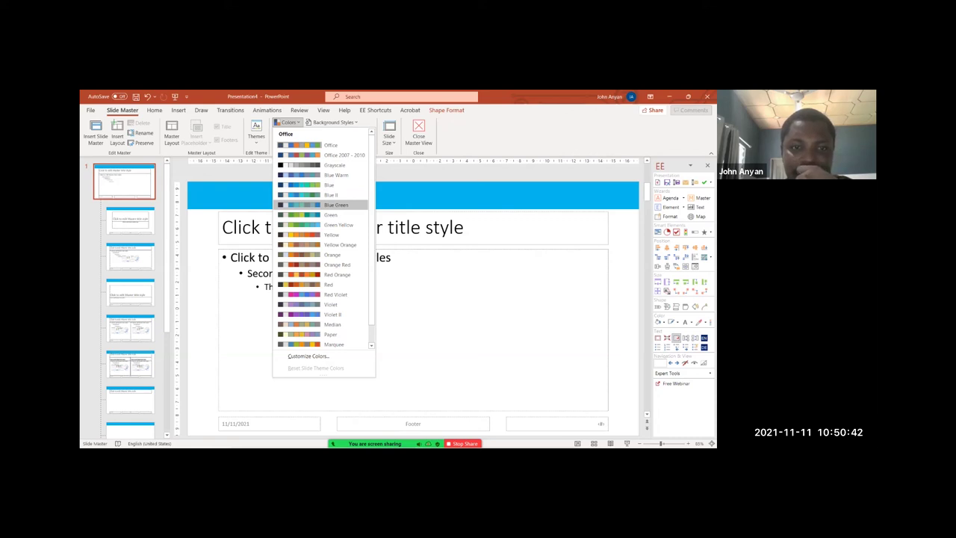
pyautogui.click(336, 205)
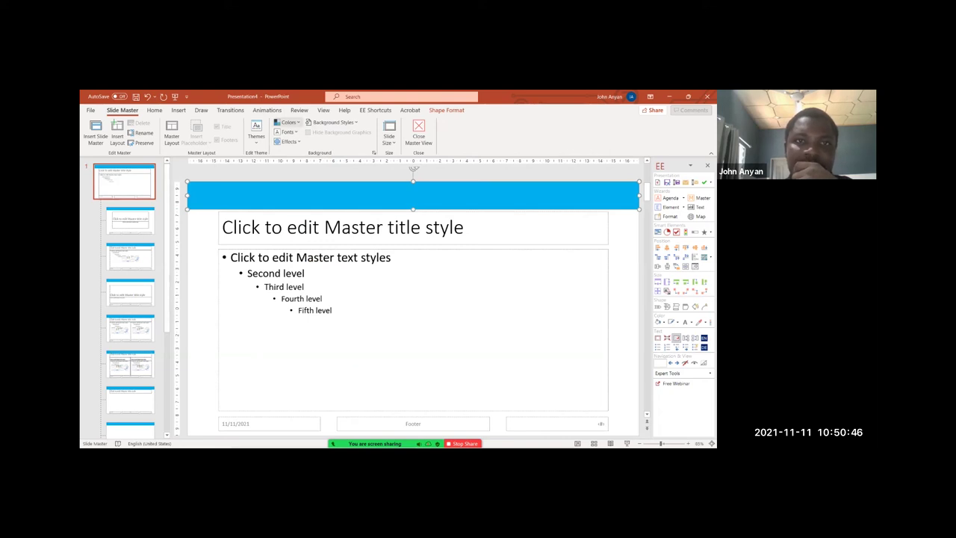
pyautogui.click(288, 122)
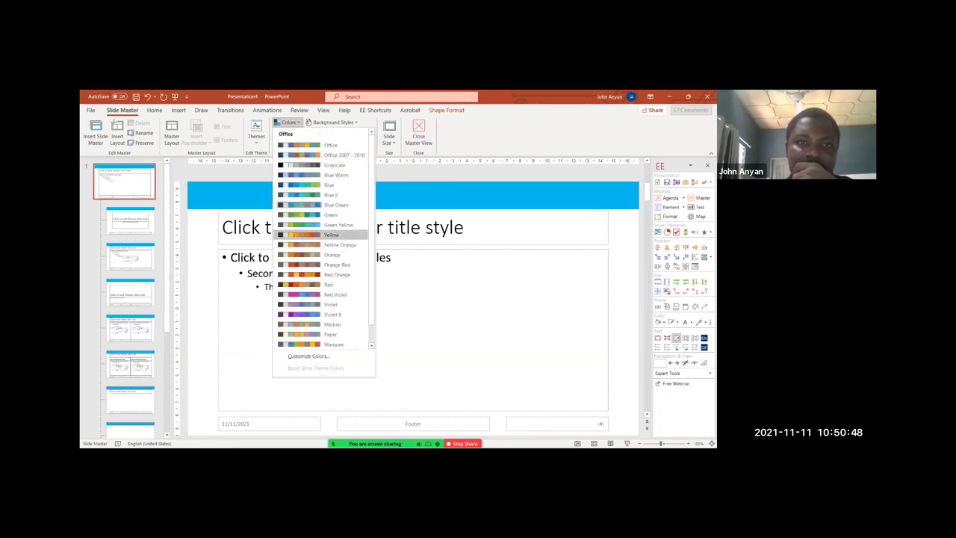
pyautogui.click(340, 245)
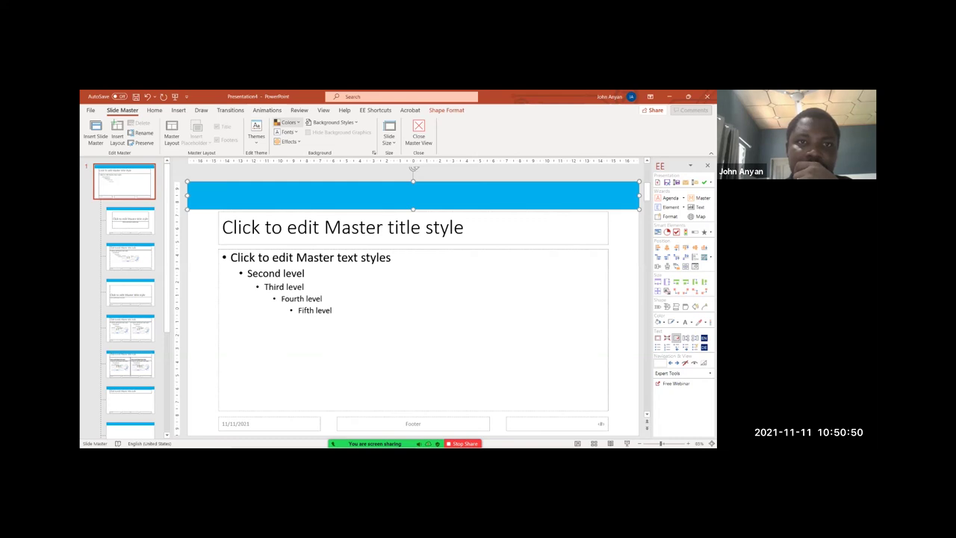
pyautogui.click(288, 123)
pyautogui.click(337, 274)
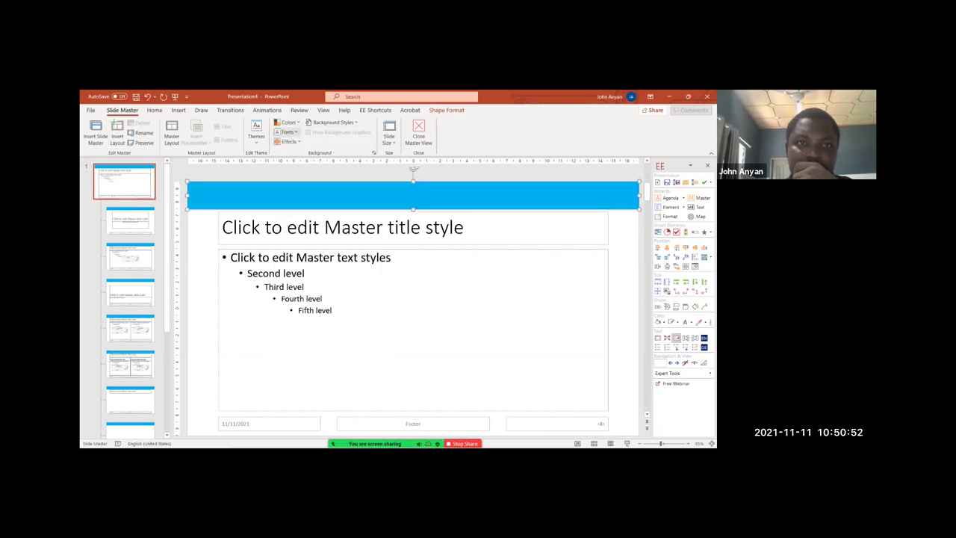
# - Apply the Blue II theme colors to the slide master and fill its header band with the medium blue theme color
pyautogui.click(288, 122)
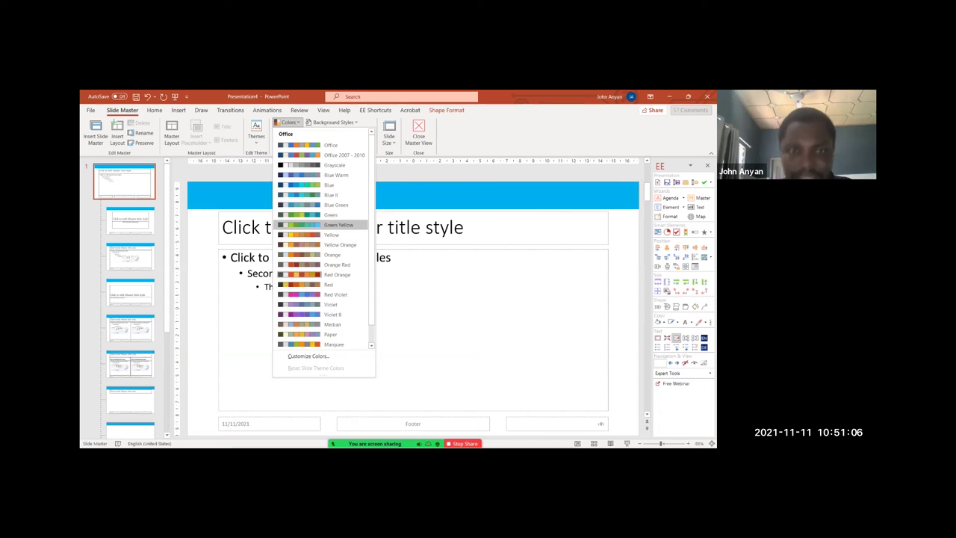
pyautogui.click(331, 195)
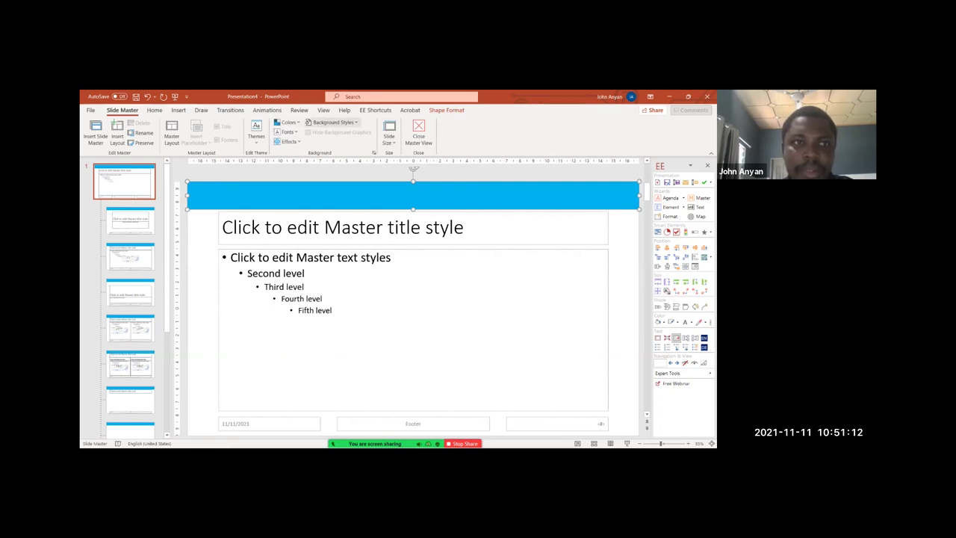
pyautogui.click(154, 110)
pyautogui.click(577, 122)
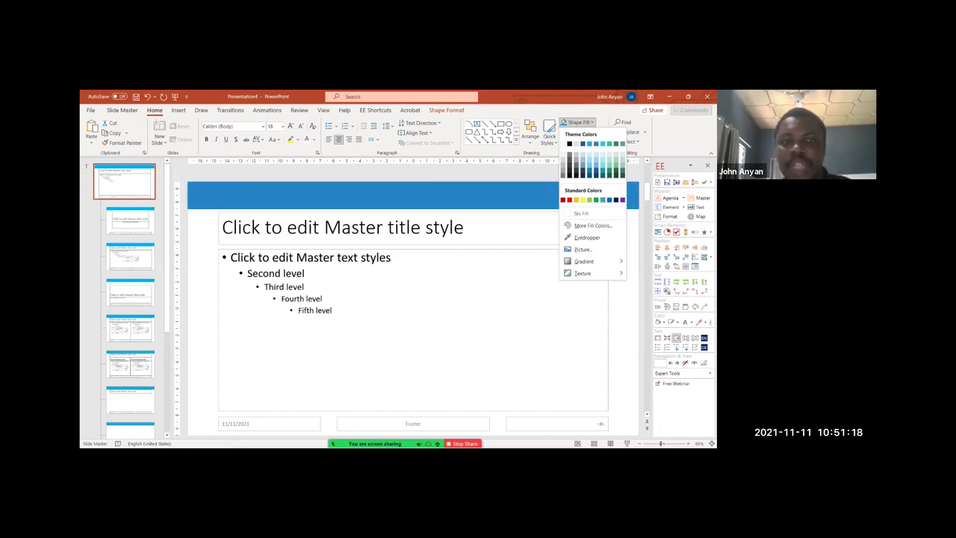
pyautogui.click(596, 143)
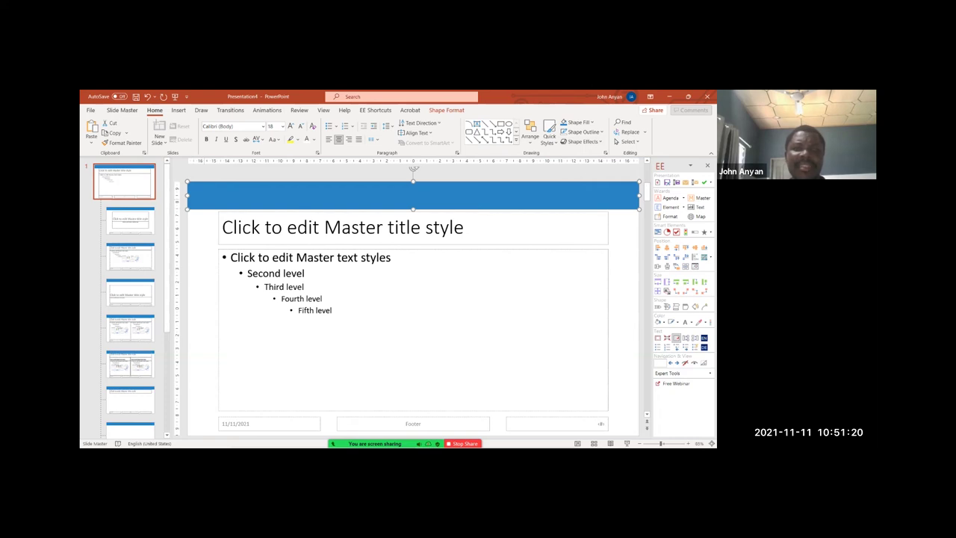
# - Try the dark green theme color on the master's header band, then return its fill to medium blue
pyautogui.click(591, 122)
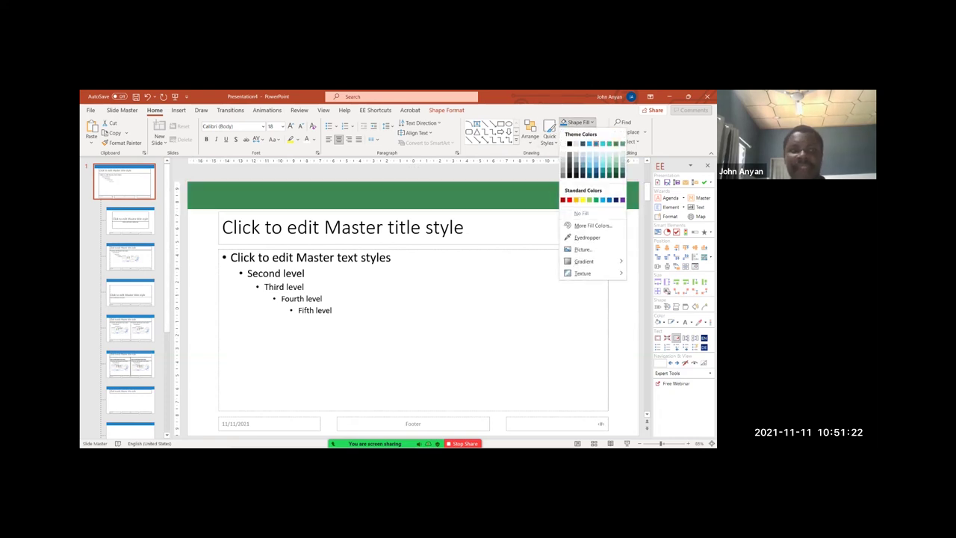
pyautogui.click(617, 143)
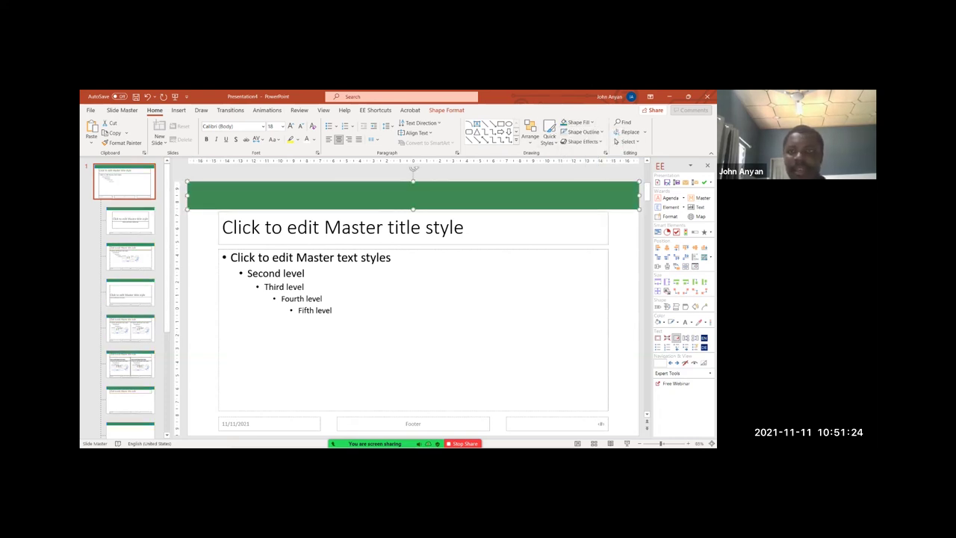
pyautogui.click(591, 122)
pyautogui.click(610, 193)
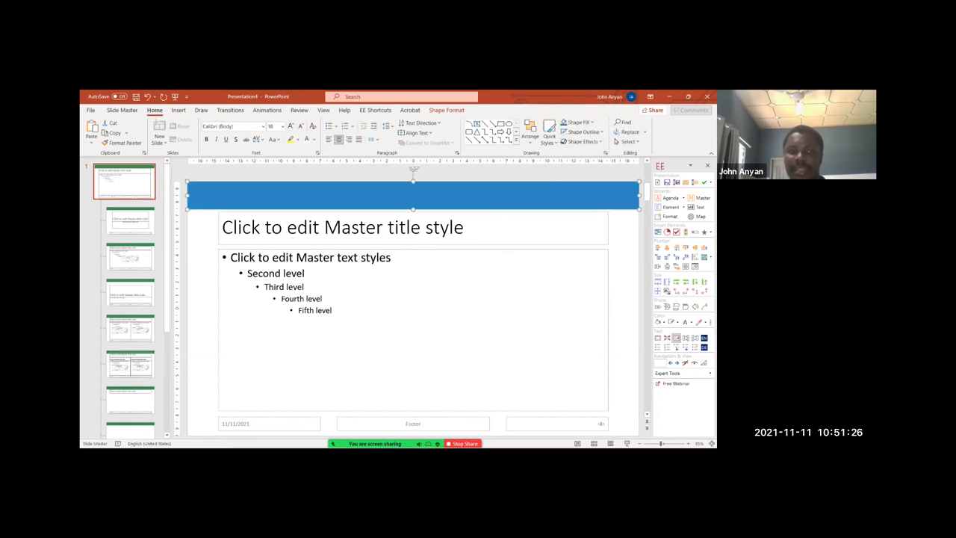
pyautogui.scroll(-2, 414, 308)
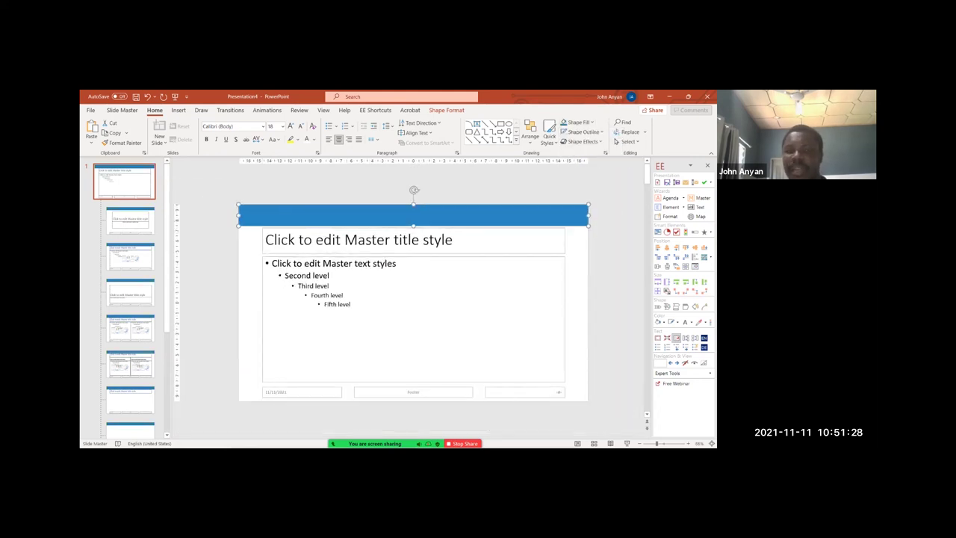
pyautogui.click(413, 240)
pyautogui.keyDown('shift'); pyautogui.click(413, 318); pyautogui.keyUp('shift')
pyautogui.press('alt')
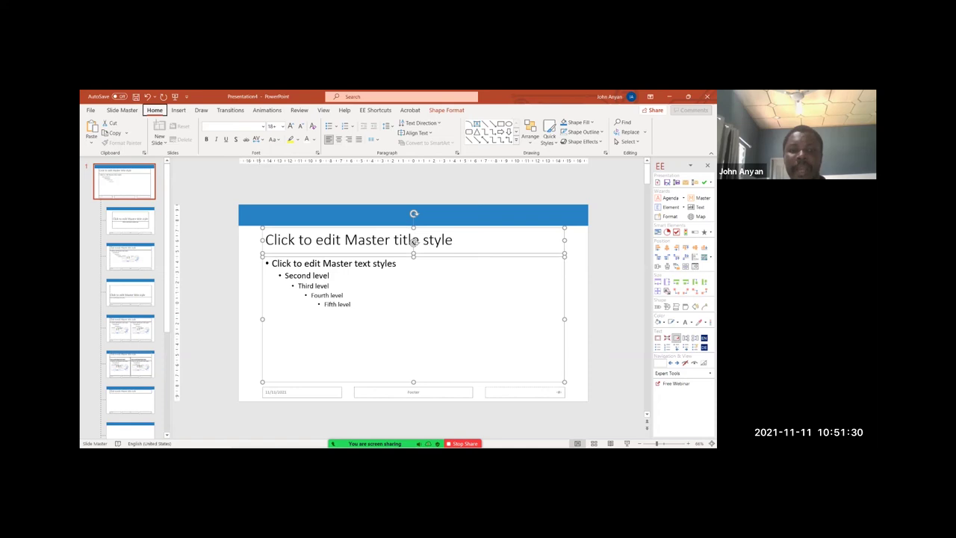
pyautogui.press('Escape')
pyautogui.press('Escape')
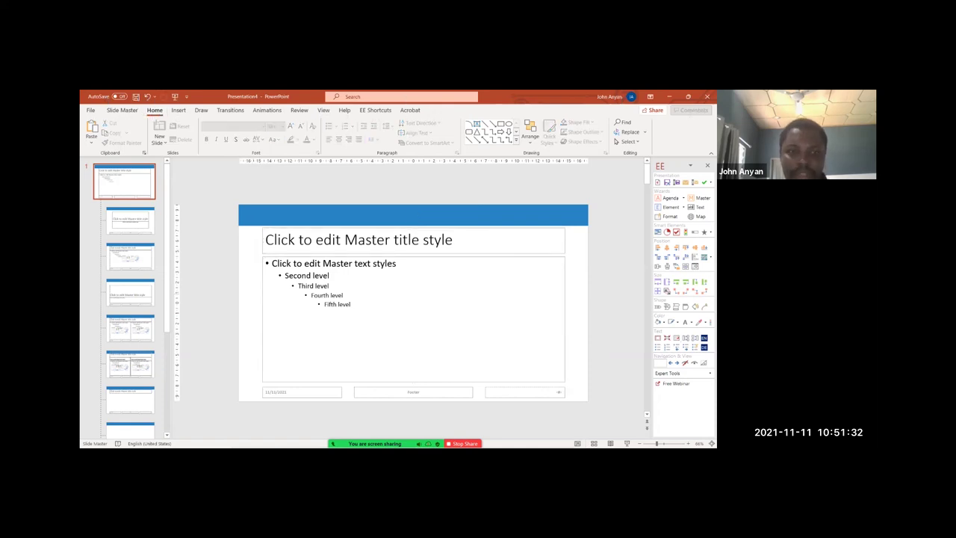
# - Add a vertical guide to the slide master and align it with the left edge of the title and text placeholders
pyautogui.hotkey('shift', 'F10')
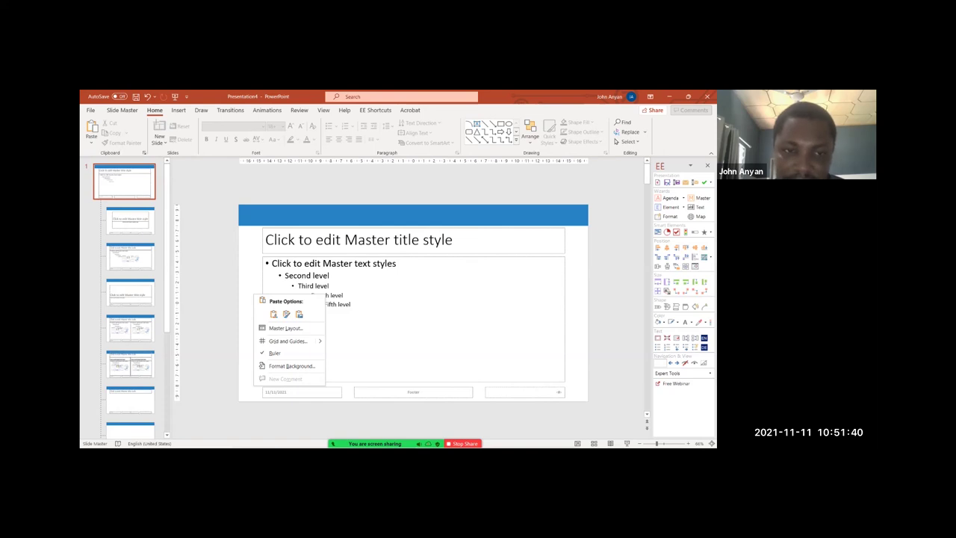
pyautogui.rightClick(249, 276)
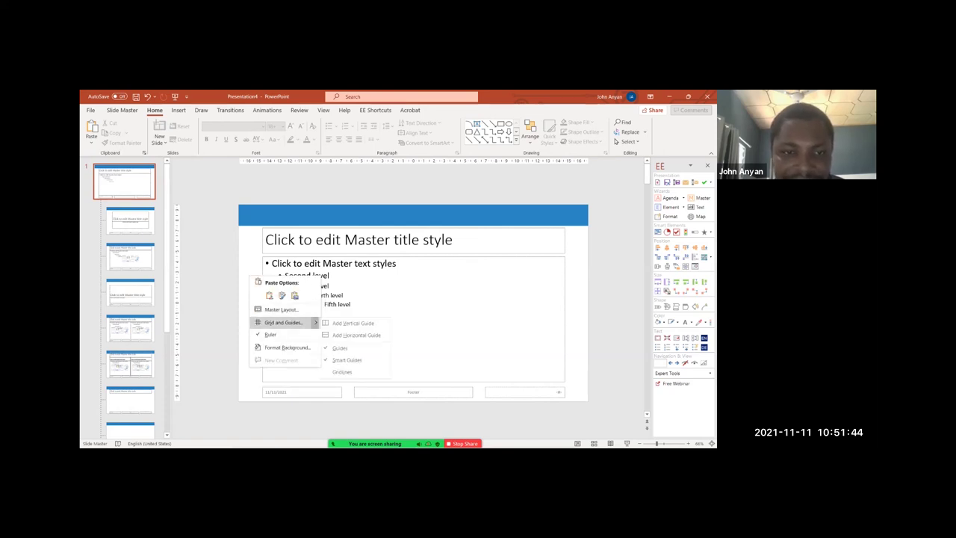
pyautogui.moveTo(315, 323)
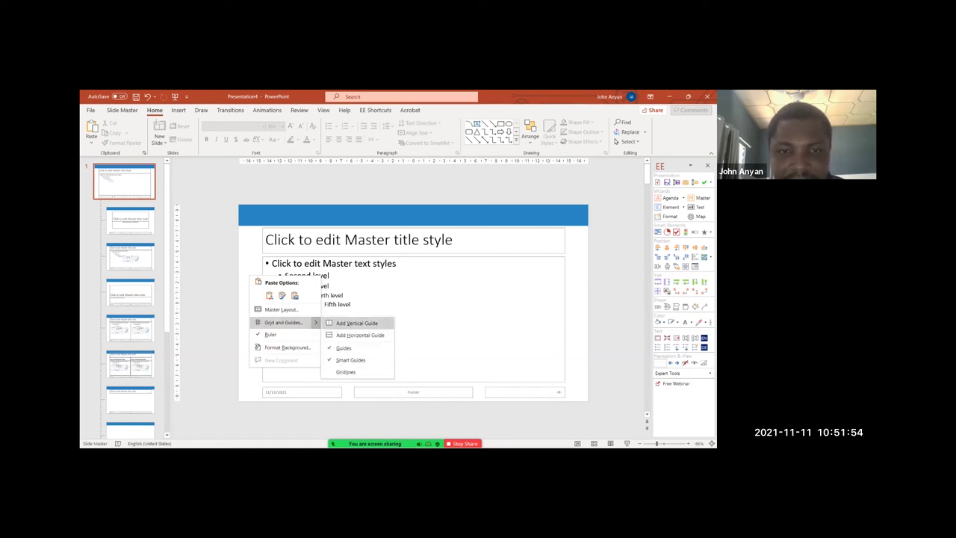
pyautogui.click(356, 323)
pyautogui.moveTo(413, 270); pyautogui.dragTo(264, 298)
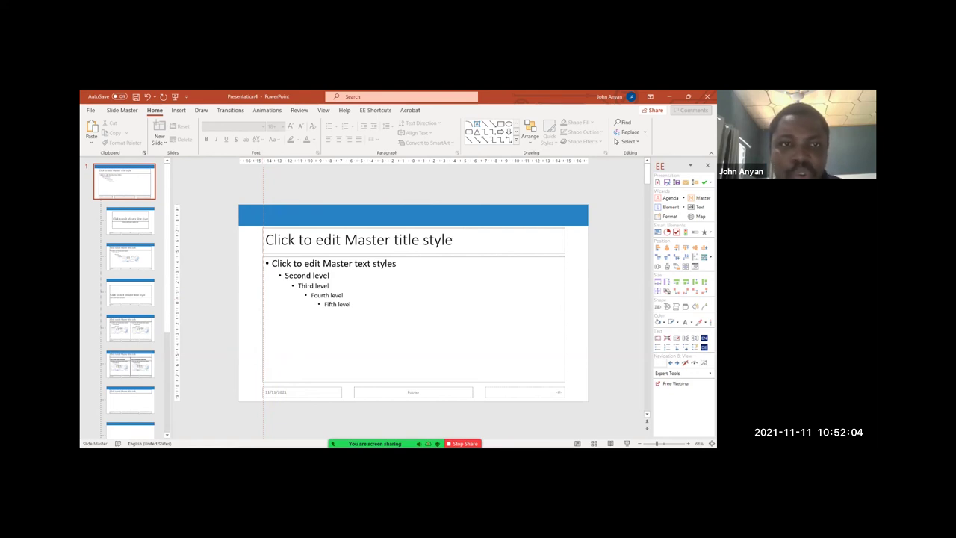
# - Copy the vertical guide to the right edge of the master's placeholders and delete the surplus copy
pyautogui.moveTo(264, 202); pyautogui.dragTo(379, 212)
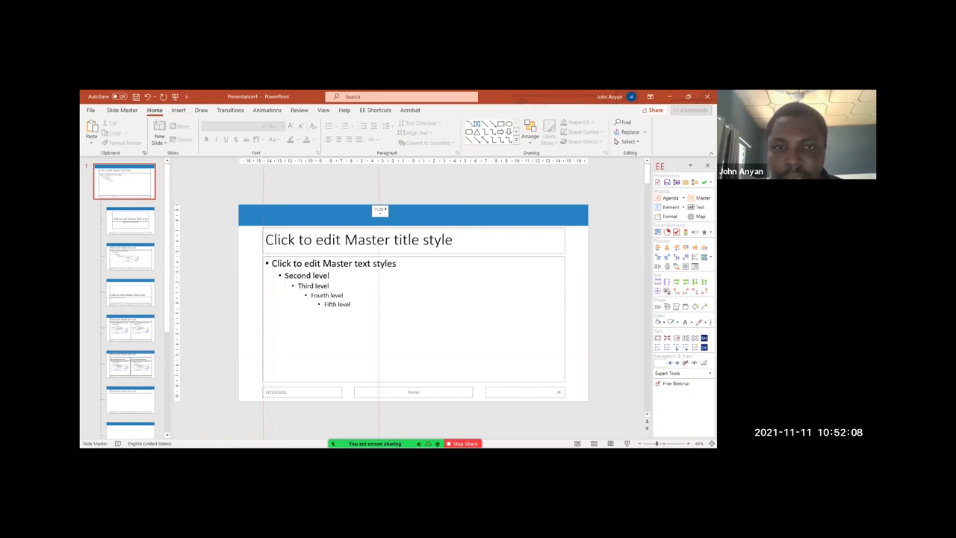
pyautogui.moveTo(380, 212); pyautogui.dragTo(557, 212)
pyautogui.moveTo(263, 198); pyautogui.dragTo(500, 229)
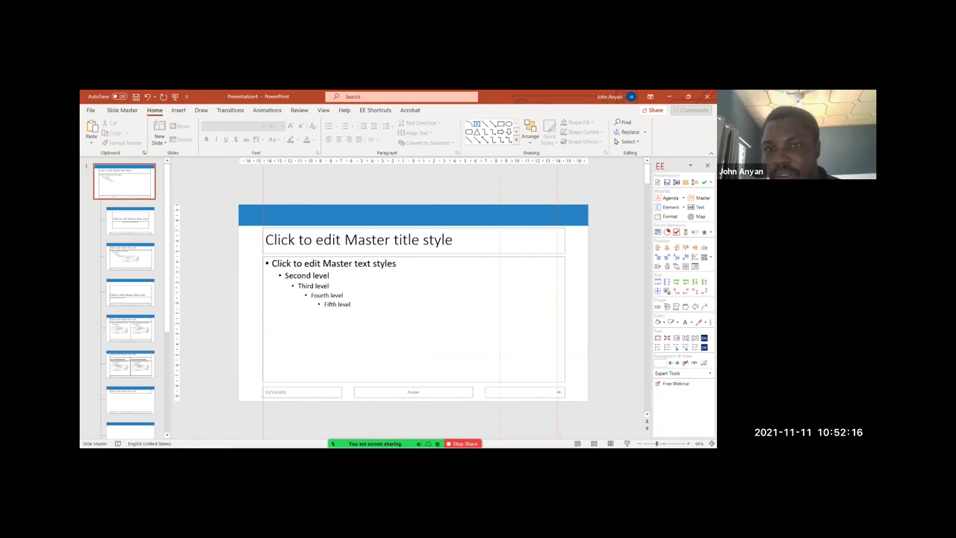
pyautogui.rightClick(500, 307)
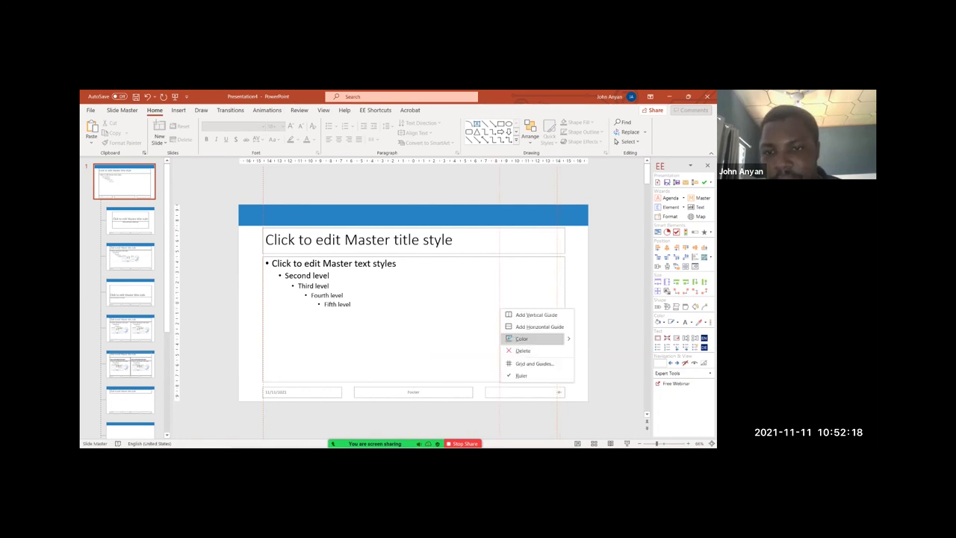
pyautogui.click(534, 350)
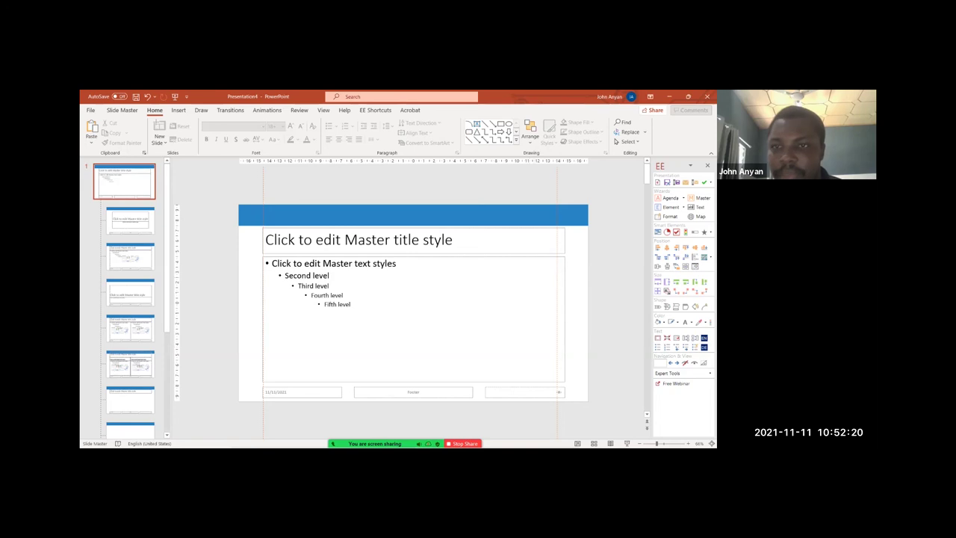
pyautogui.moveTo(557, 198); pyautogui.dragTo(564, 198)
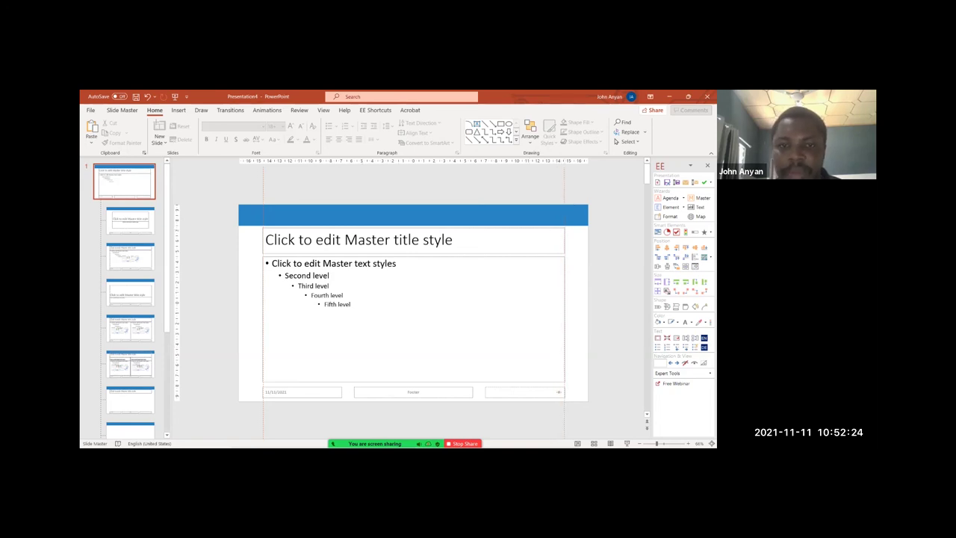
# - Add a horizontal guide along the top edge of the master's text placeholder and copy it to the placeholder's bottom edge
pyautogui.rightClick(251, 341)
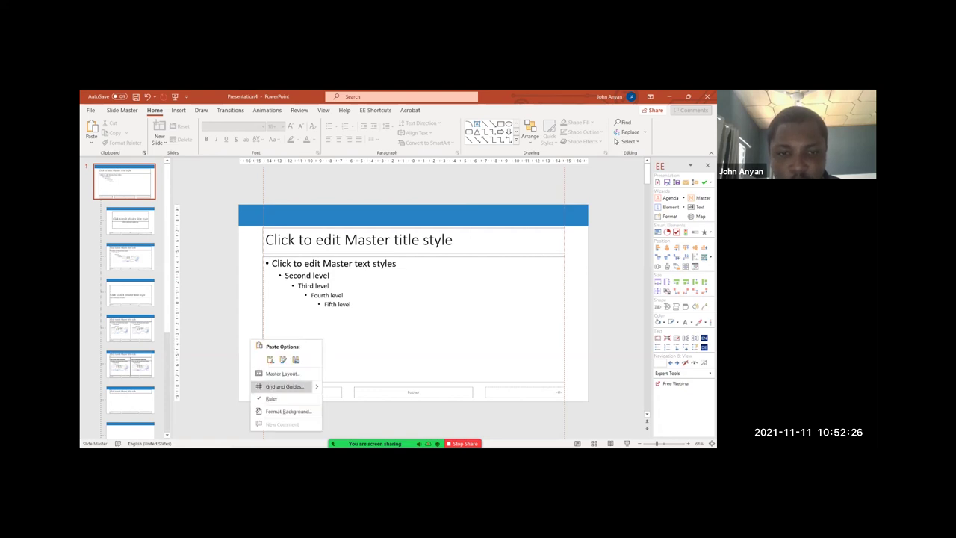
pyautogui.moveTo(288, 386)
pyautogui.click(359, 398)
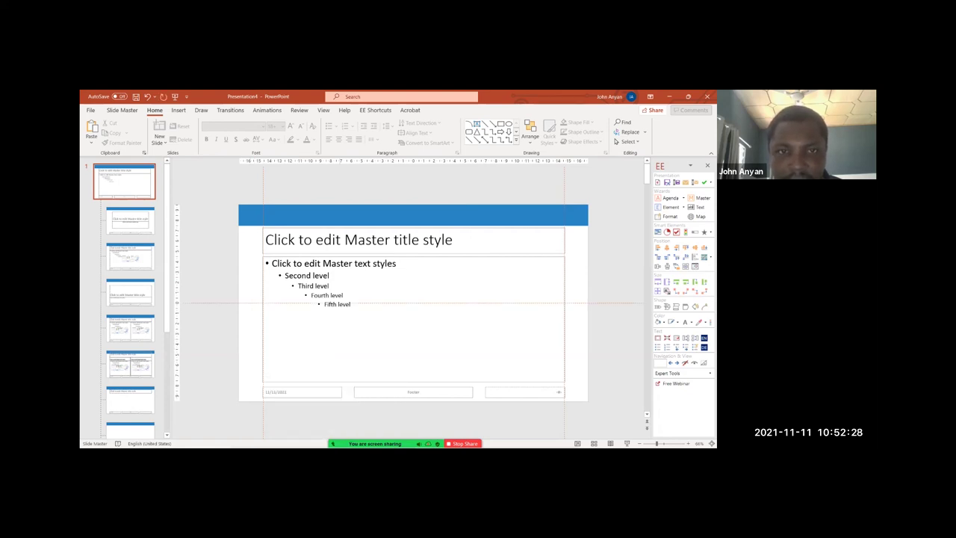
pyautogui.moveTo(409, 302); pyautogui.dragTo(402, 257)
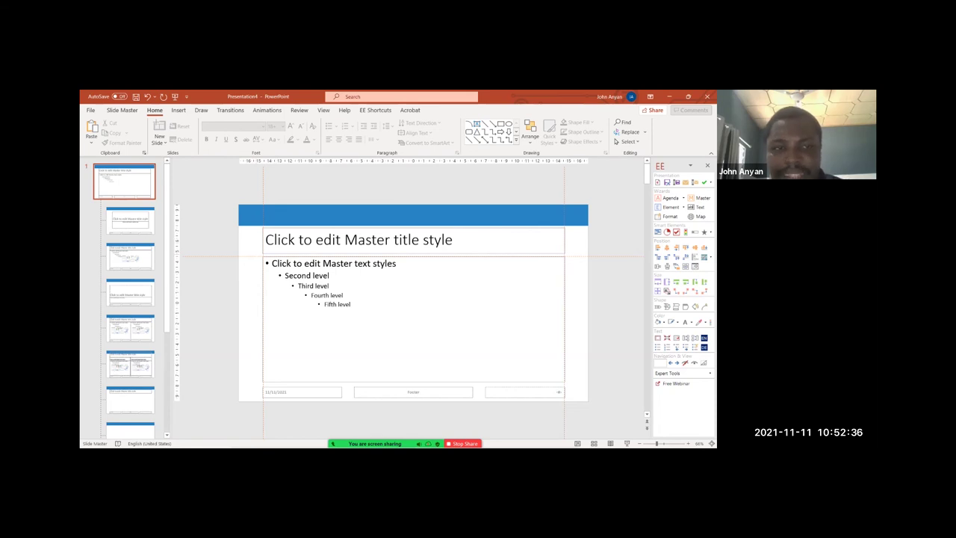
pyautogui.moveTo(247, 257); pyautogui.dragTo(269, 381)
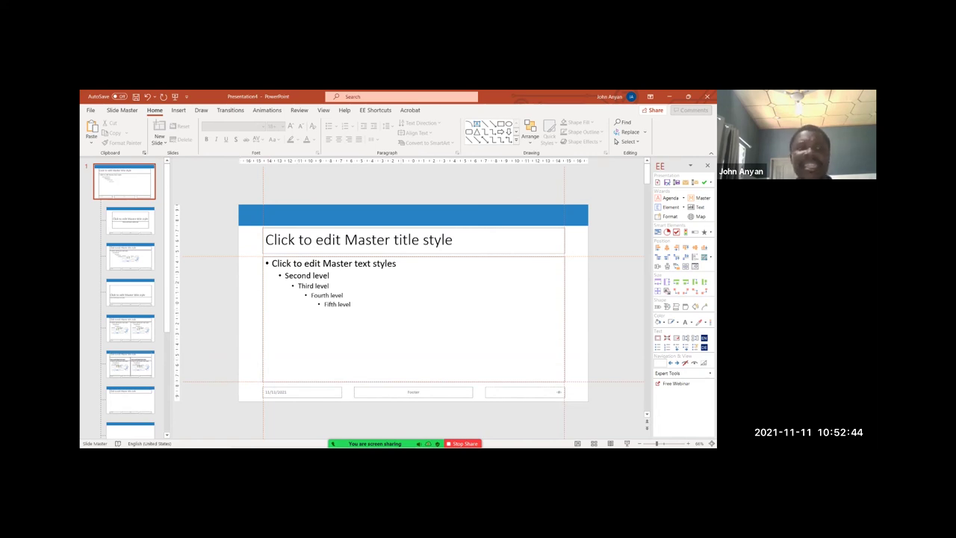
# - Close Slide Master view and check the guides on the normal slide
pyautogui.click(122, 110)
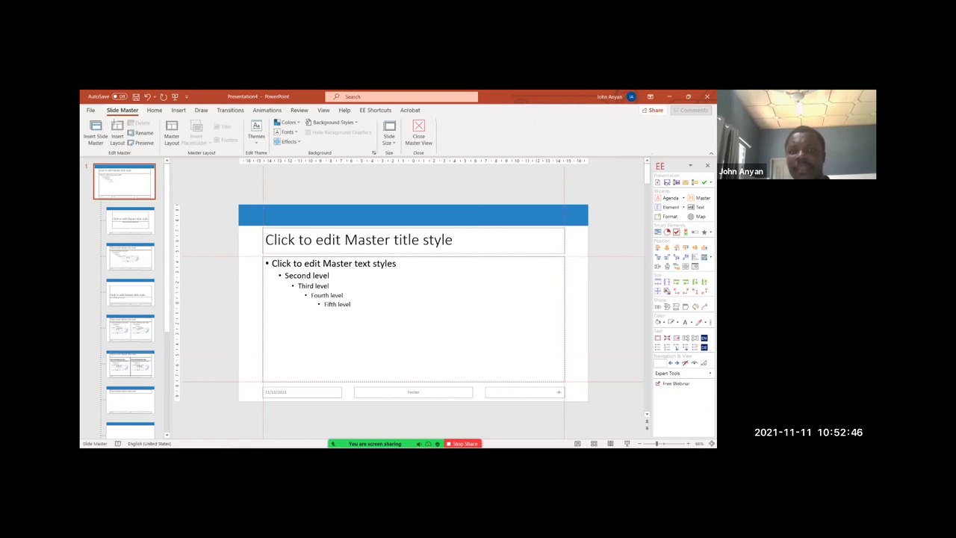
pyautogui.click(419, 135)
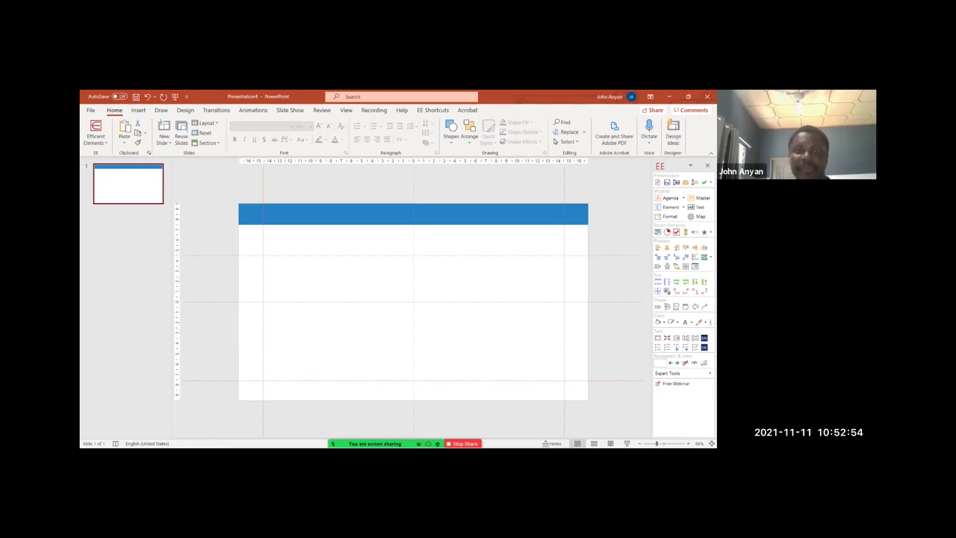
# - Reopen Slide Master view and delete the title and subtitle placeholders from the first layout below the master
pyautogui.click(346, 111)
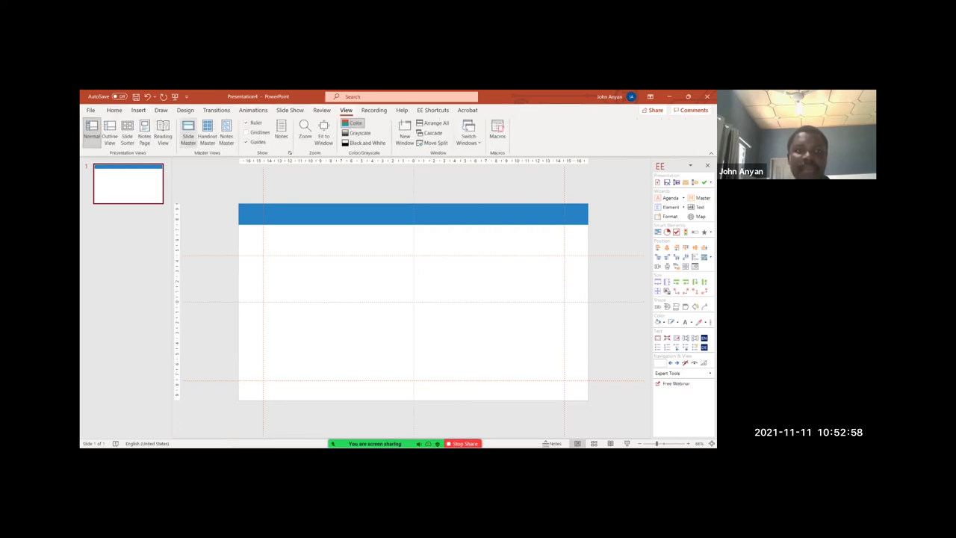
pyautogui.click(187, 134)
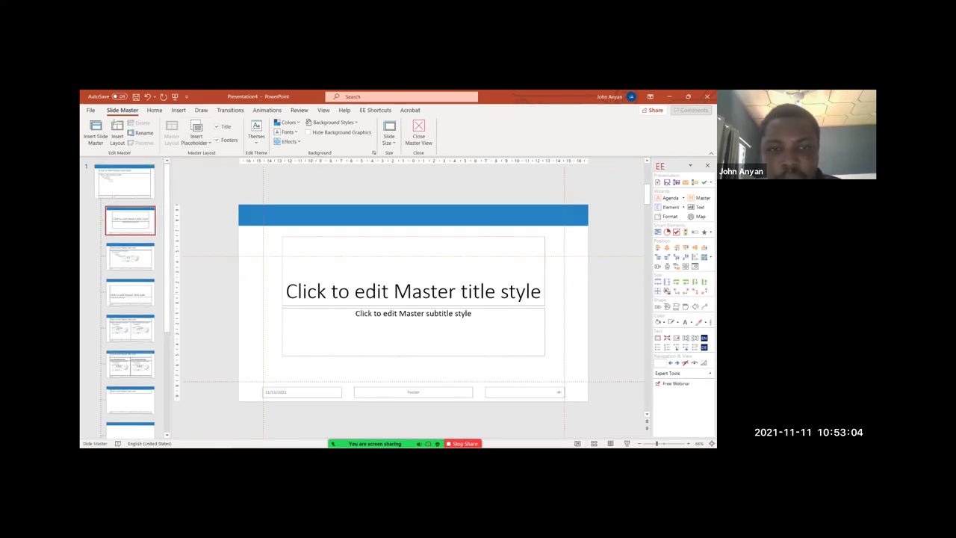
pyautogui.moveTo(254, 230); pyautogui.dragTo(561, 368)
pyautogui.press('Delete')
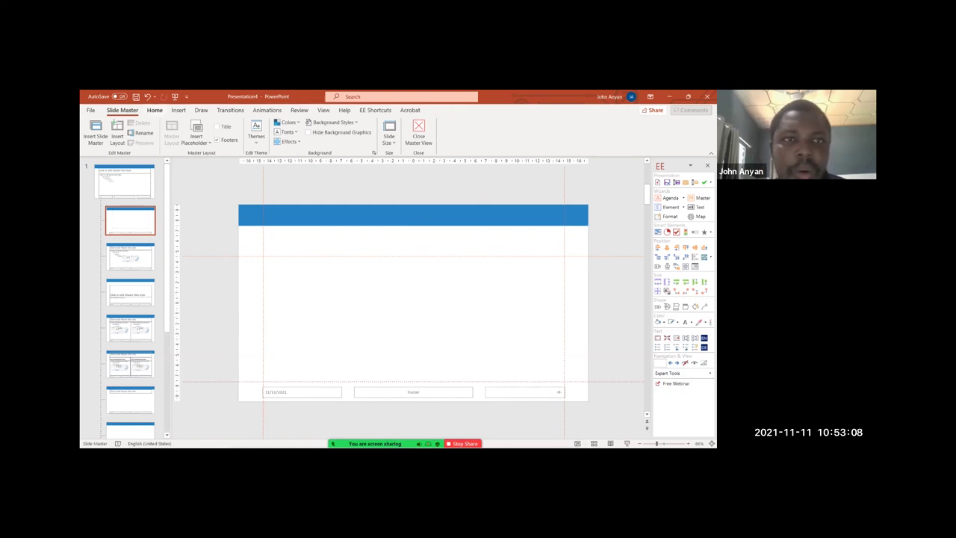
# - Draw a rectangle about 6.8 cm wide and 4.2 cm high on the blank title layout and enter the text CLAD in it
pyautogui.click(155, 109)
pyautogui.click(501, 124)
pyautogui.moveTo(322, 272); pyautogui.dragTo(393, 315)
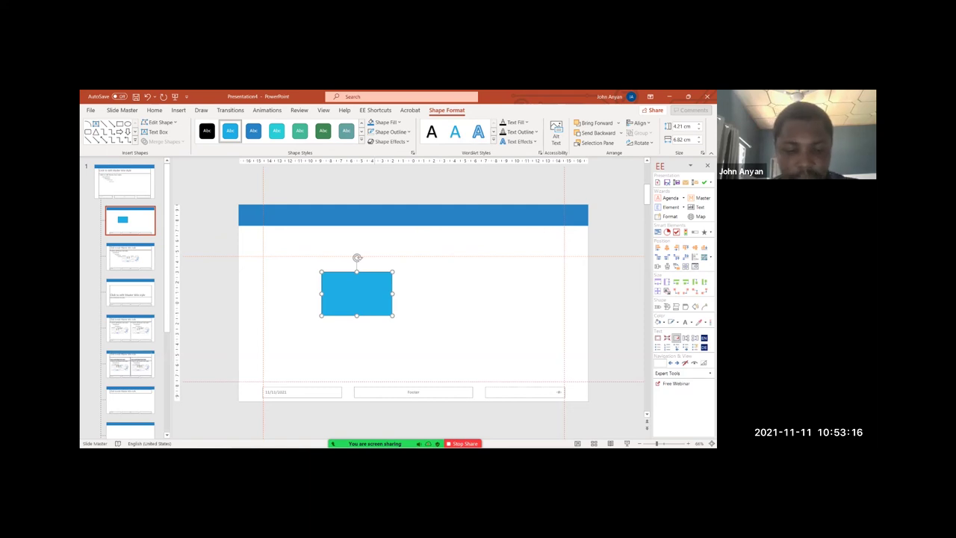
pyautogui.write('CLAU')
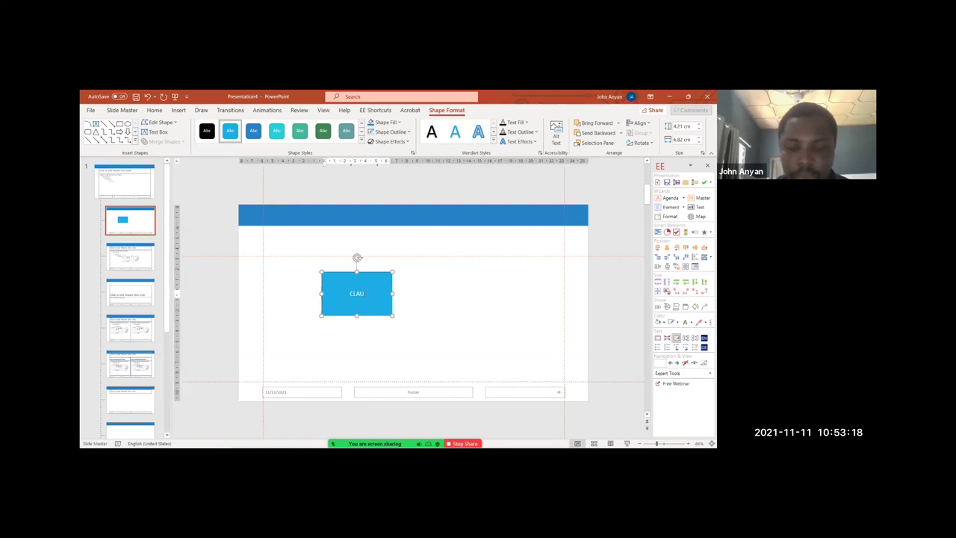
pyautogui.press('BackSpace')
pyautogui.write('D')
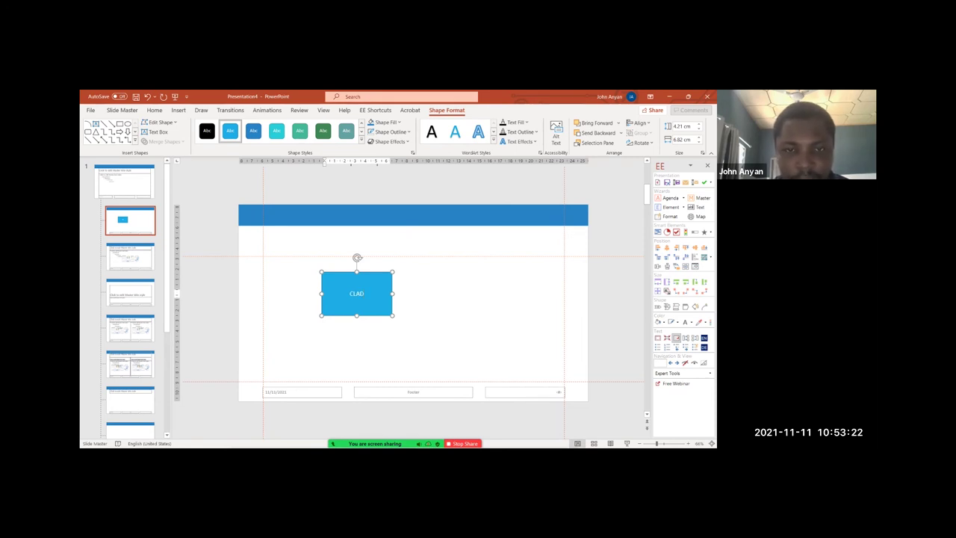
# - Enlarge the CLAD text in the rectangle to 66 pt
pyautogui.scroll(3, 415, 299)
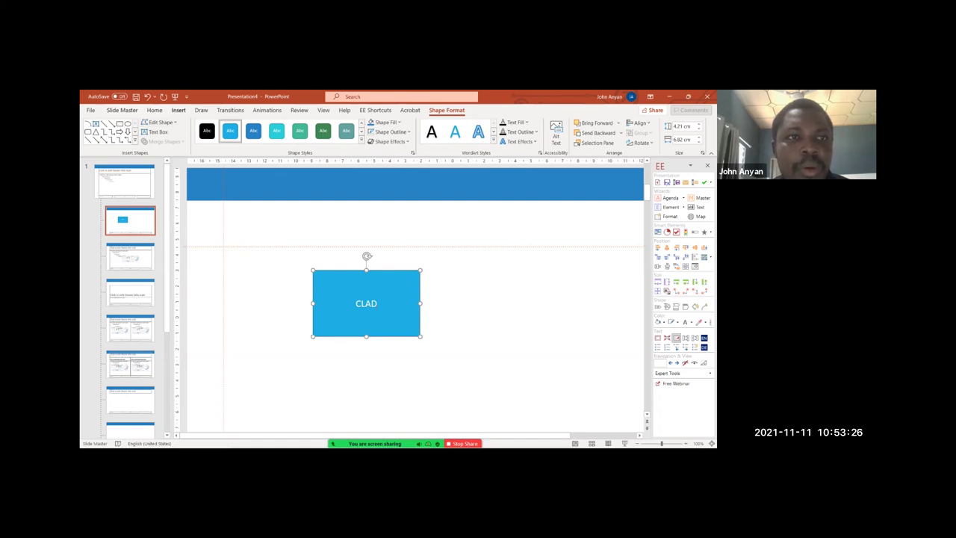
pyautogui.click(154, 110)
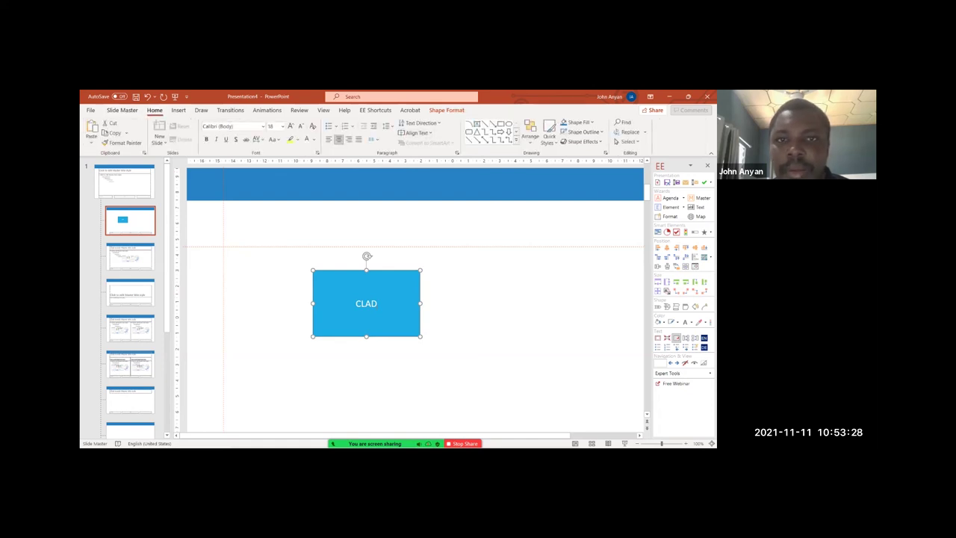
pyautogui.click(291, 125)
pyautogui.click(291, 125)
pyautogui.click(291, 125)
pyautogui.click(290, 125)
pyautogui.click(290, 125)
pyautogui.click(290, 126)
pyautogui.click(290, 125)
pyautogui.click(290, 125)
pyautogui.click(290, 125)
pyautogui.click(291, 126)
pyautogui.click(290, 126)
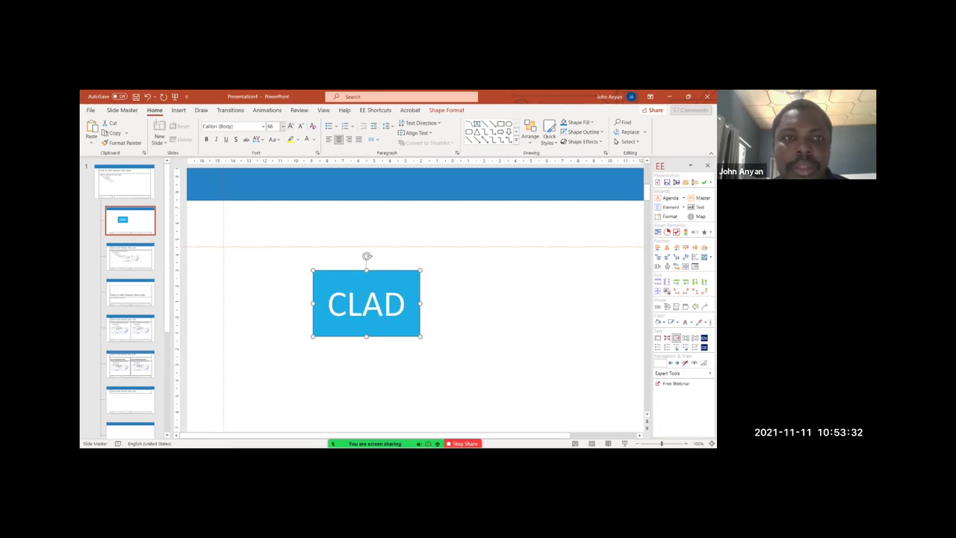
# - Set the font of the CLAD text to Bauhaus 93
pyautogui.click(263, 126)
pyautogui.scroll(-8, 258, 300)
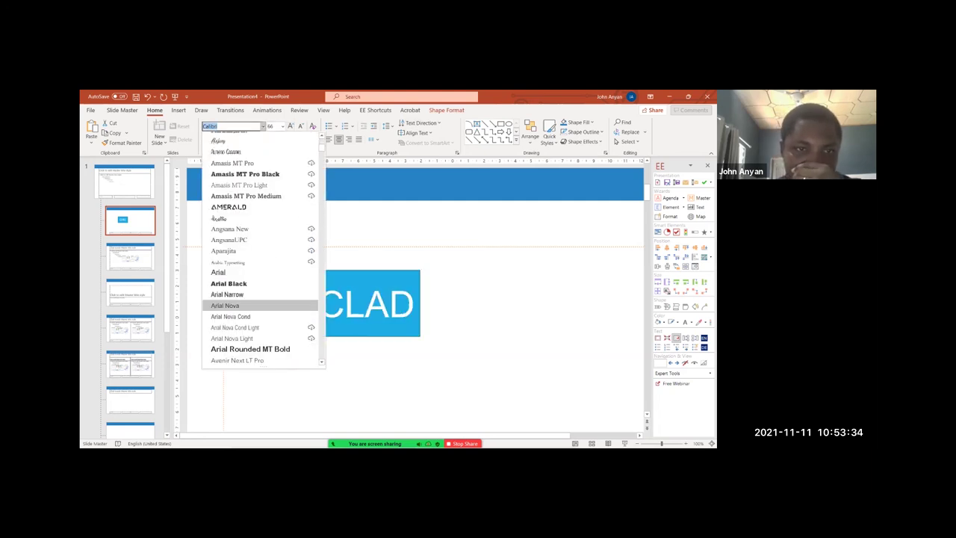
pyautogui.scroll(-6, 254, 283)
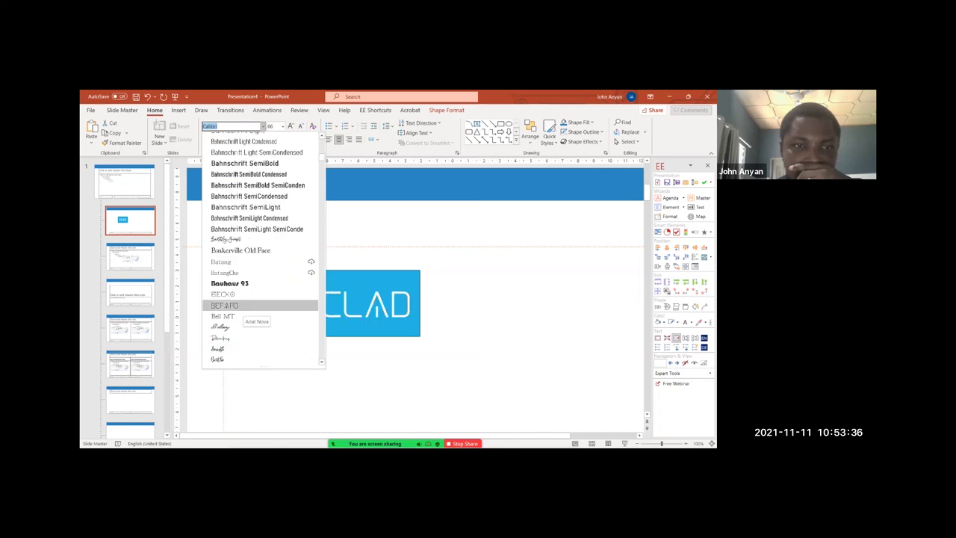
pyautogui.click(254, 283)
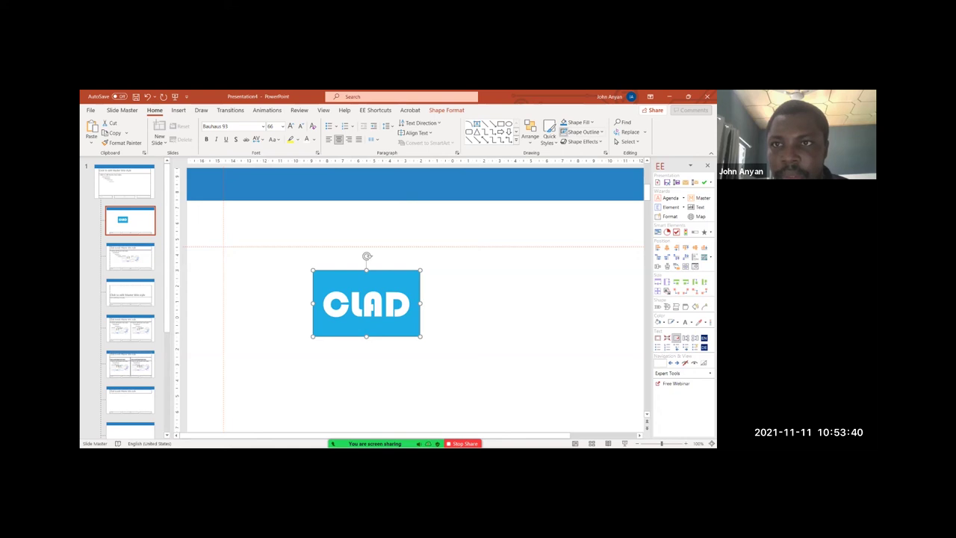
# - Remove the rectangle's fill and color the CLAD text with the dark blue theme color
pyautogui.click(591, 122)
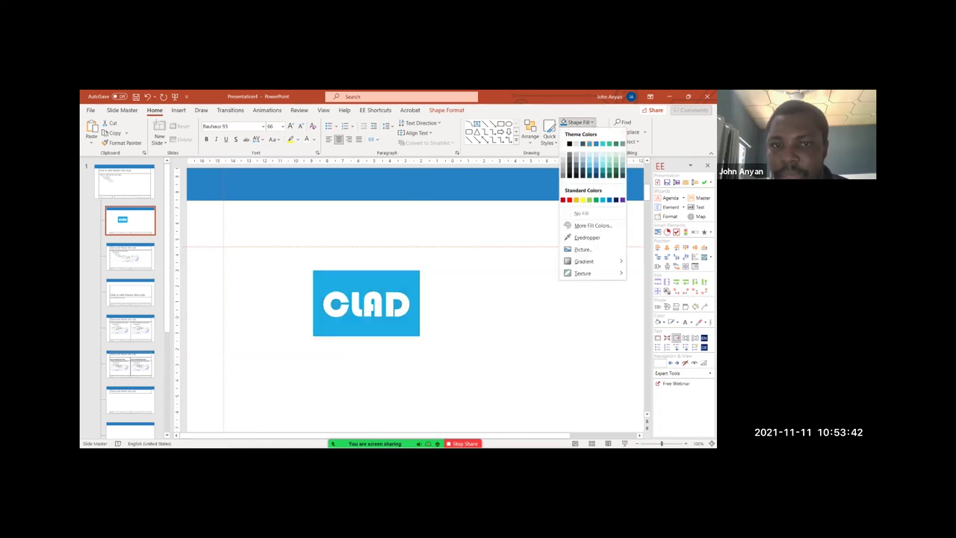
pyautogui.click(583, 144)
pyautogui.click(591, 121)
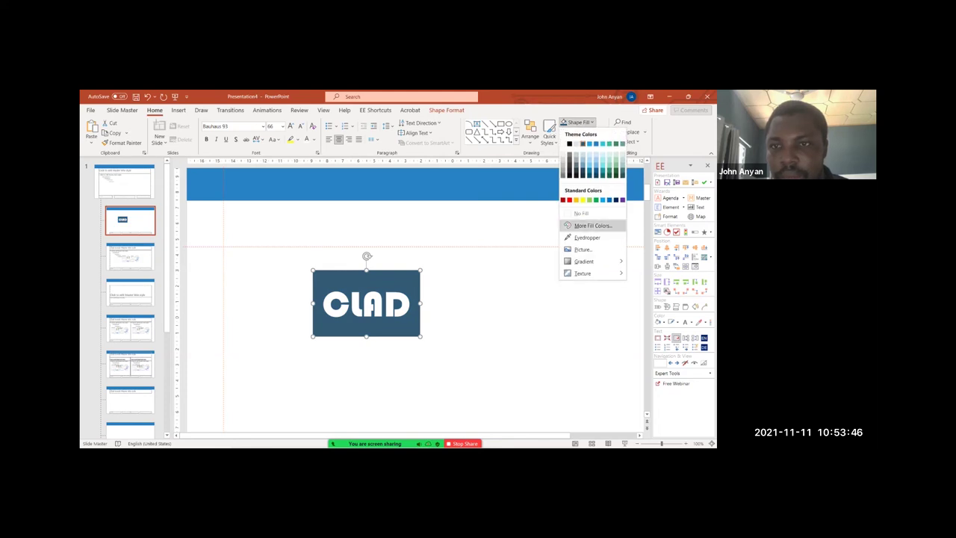
pyautogui.click(587, 212)
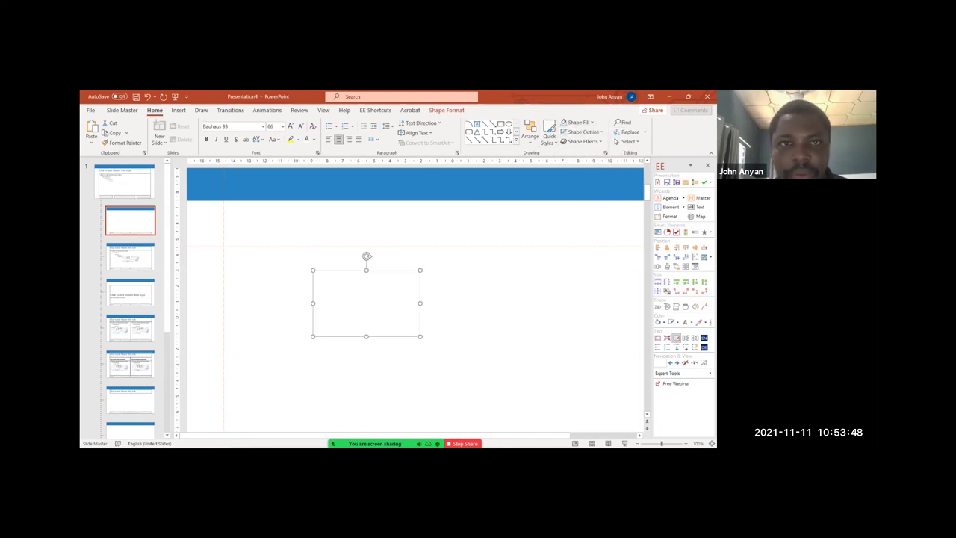
pyautogui.click(313, 139)
pyautogui.click(327, 160)
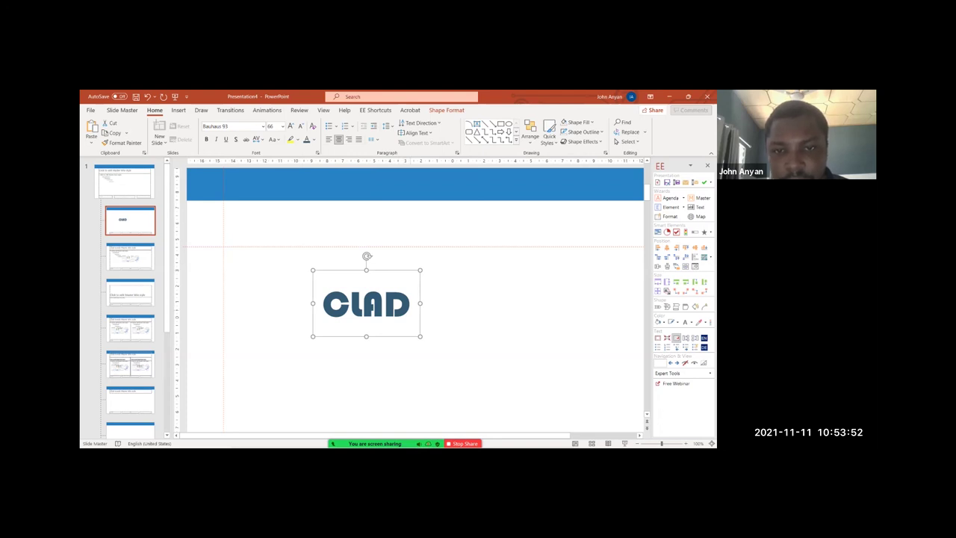
# - Duplicate the CLAD text box directly to its right and replace the copy's text with "esings"
pyautogui.moveTo(451, 305); pyautogui.dragTo(494, 336)
pyautogui.click(384, 305)
pyautogui.moveTo(482, 304); pyautogui.dragTo(481, 304)
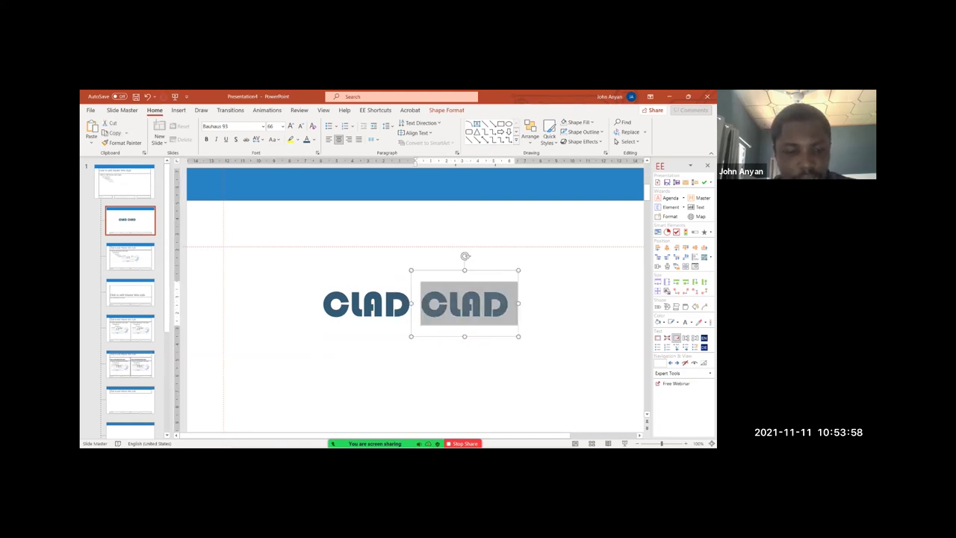
pyautogui.write('esi')
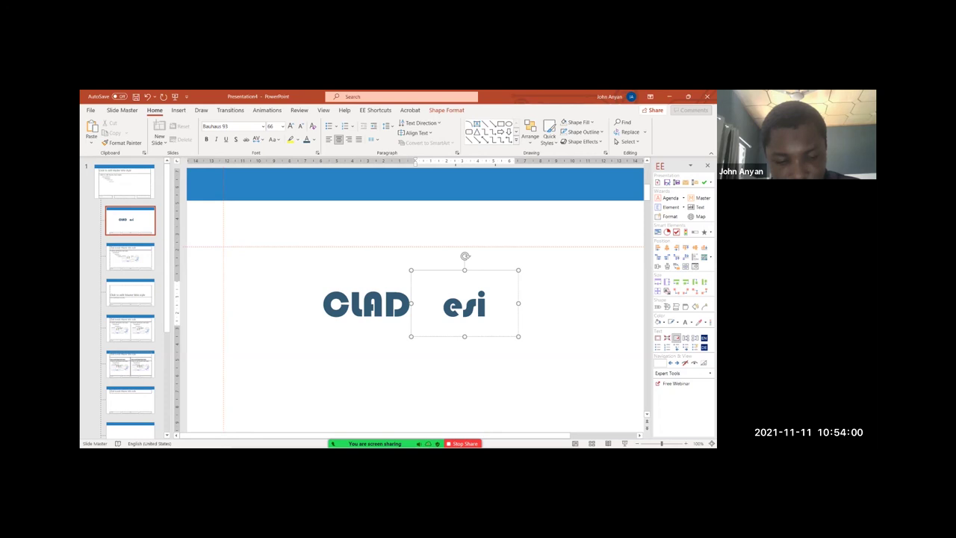
pyautogui.write('ngs')
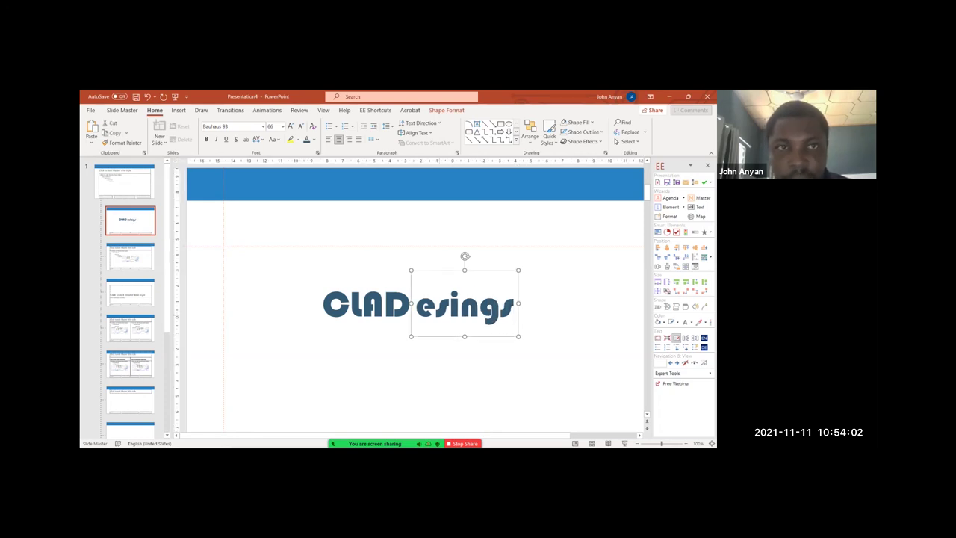
# - Shrink the "esings" text to 24 pt and move its box close to the D of CLAD
pyautogui.click(301, 126)
pyautogui.click(301, 126)
pyautogui.click(302, 126)
pyautogui.click(301, 126)
pyautogui.click(301, 126)
pyautogui.click(301, 127)
pyautogui.click(301, 126)
pyautogui.click(301, 126)
pyautogui.moveTo(447, 271); pyautogui.dragTo(417, 278)
pyautogui.moveTo(435, 311); pyautogui.dragTo(435, 312)
pyautogui.click(300, 125)
pyautogui.click(300, 126)
# - Set the "esings" text to the Abadi Extra Light font and nudge it left against the D
pyautogui.click(263, 126)
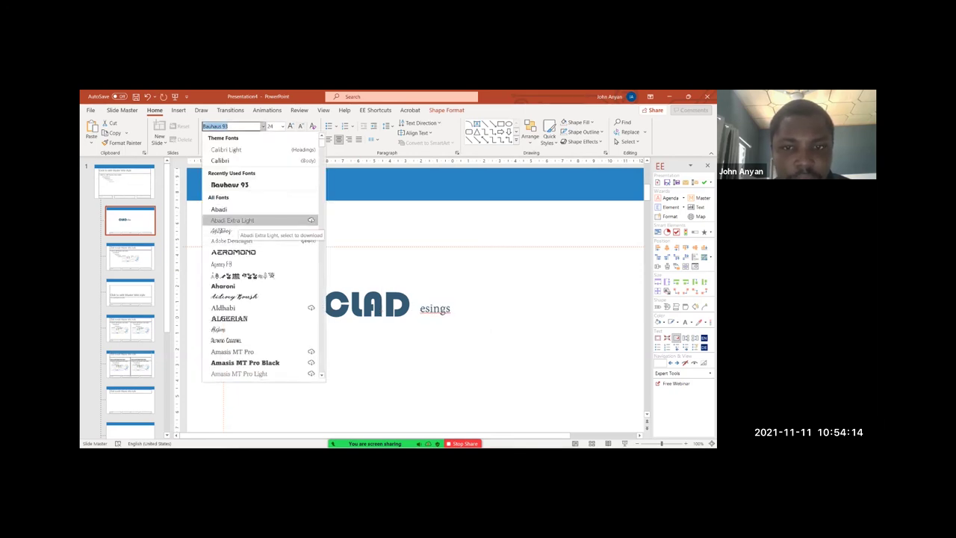
pyautogui.click(233, 220)
pyautogui.press('Left')
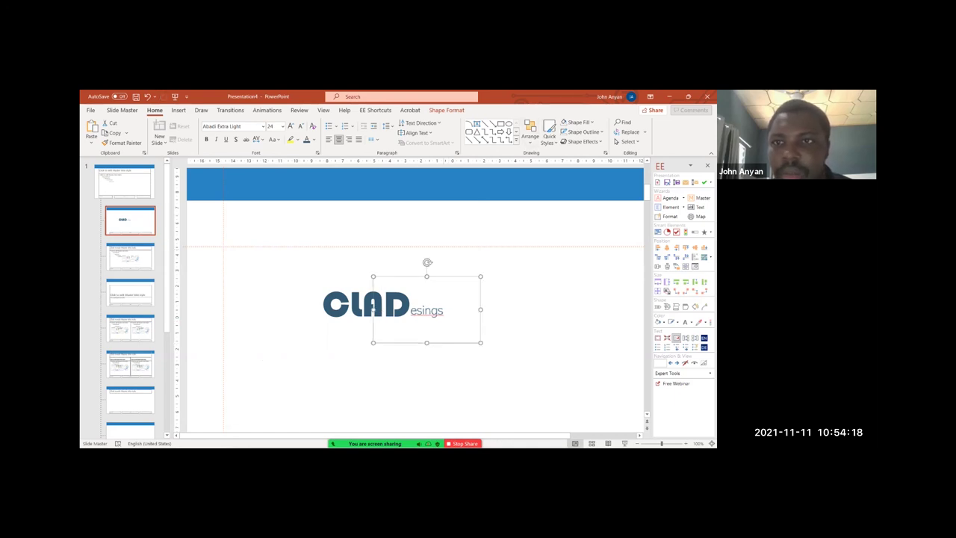
pyautogui.click(556, 278)
pyautogui.click(469, 141)
pyautogui.moveTo(328, 321); pyautogui.dragTo(446, 322)
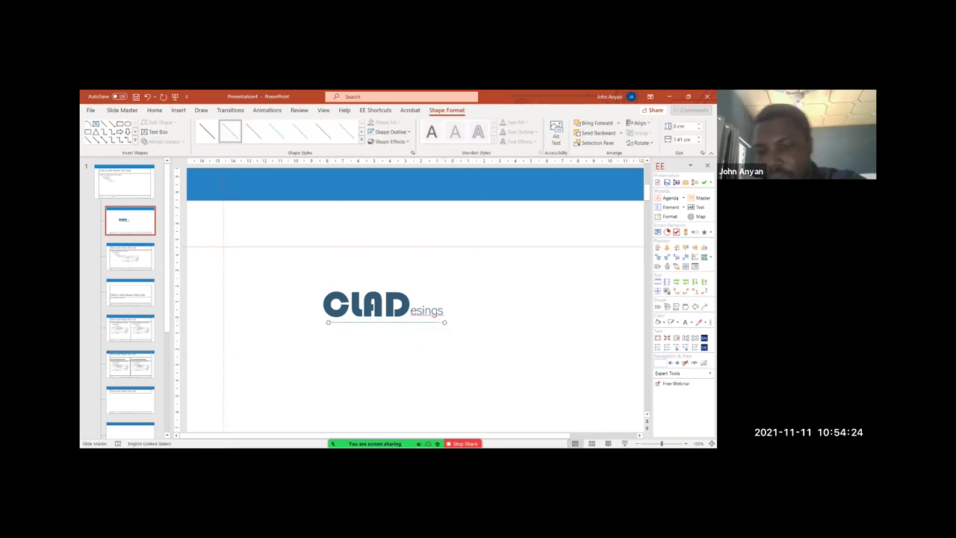
pyautogui.press('Delete')
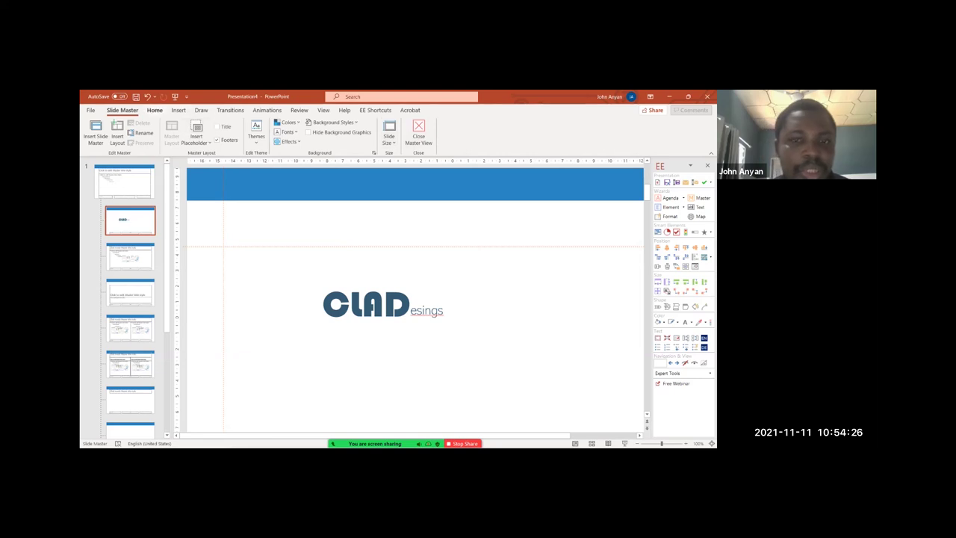
# - Draw a teardrop about 1.16 cm in size above "esings" and place a mirrored second teardrop overlapping it
pyautogui.click(154, 110)
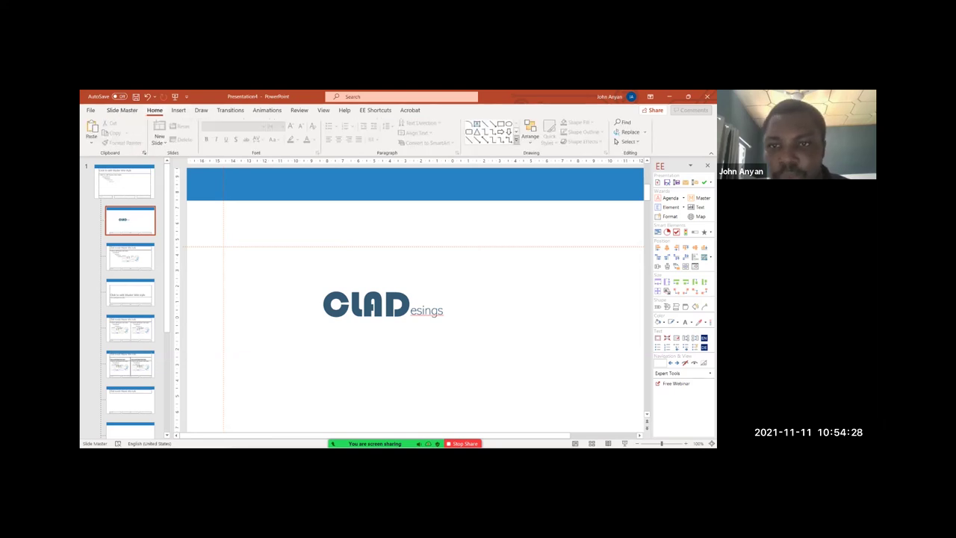
pyautogui.click(517, 140)
pyautogui.click(492, 217)
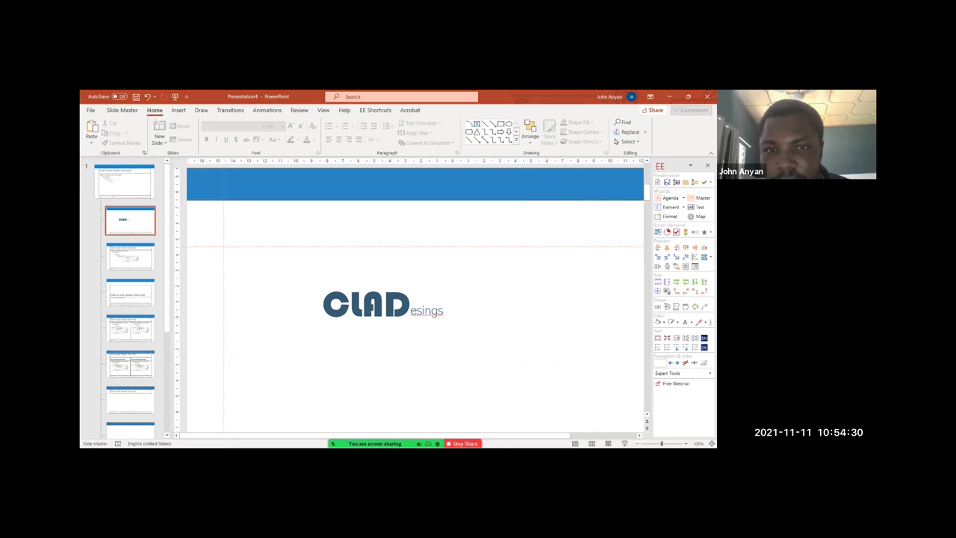
pyautogui.moveTo(419, 287)
pyautogui.mouseDown()
pyautogui.moveTo(437, 298)
pyautogui.moveTo(423, 300)
pyautogui.moveTo(451, 299)
pyautogui.mouseUp()
pyautogui.scroll(10, 435, 304)
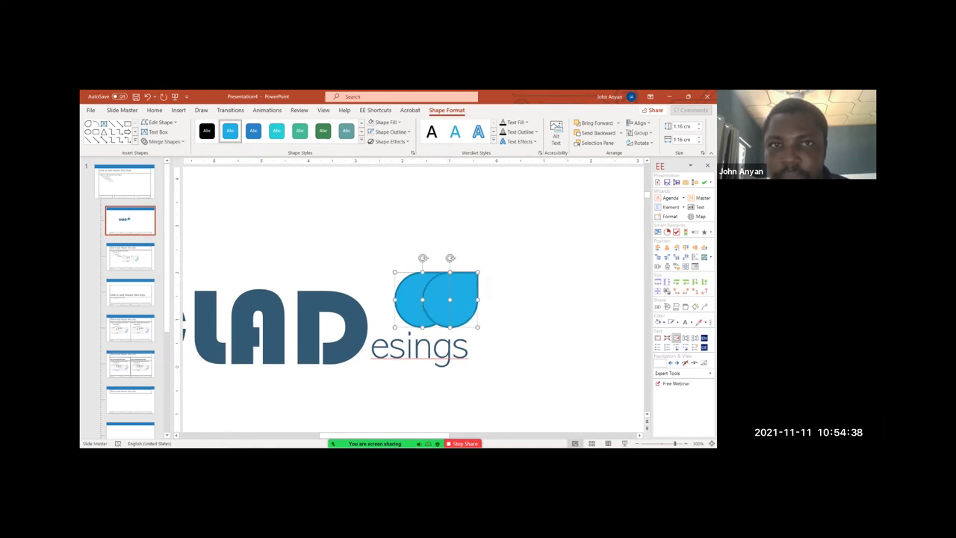
# - Remove the fill from both teardrops, shrink them to about 0.68 cm and place them just above "esings"
pyautogui.click(371, 123)
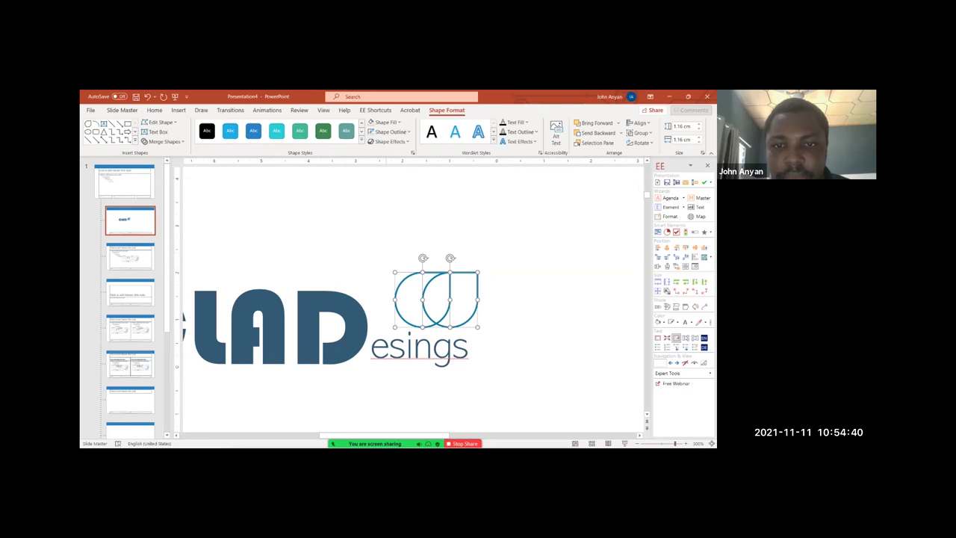
pyautogui.moveTo(478, 272); pyautogui.dragTo(419, 310)
pyautogui.hotkey('ctrl', 'z')
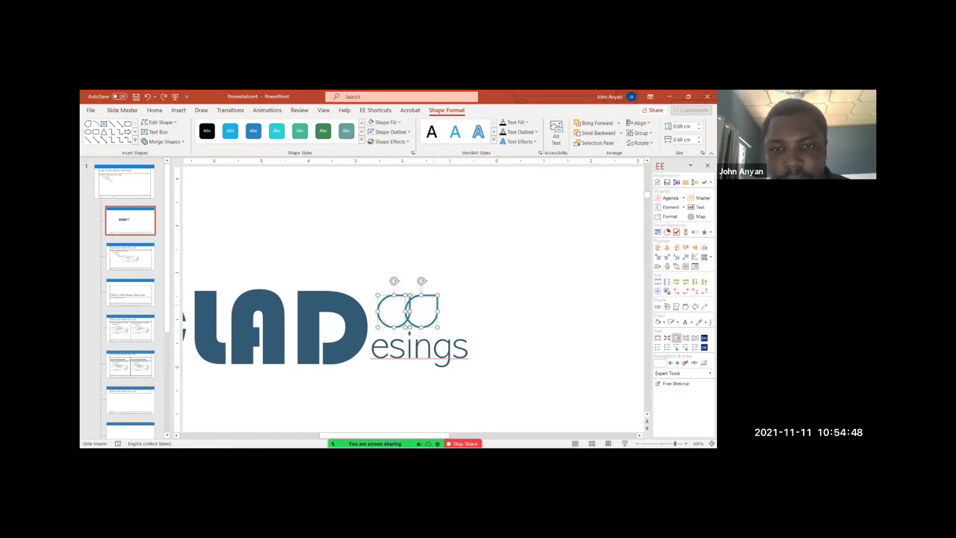
pyautogui.click(508, 385)
pyautogui.scroll(-5, 478, 373)
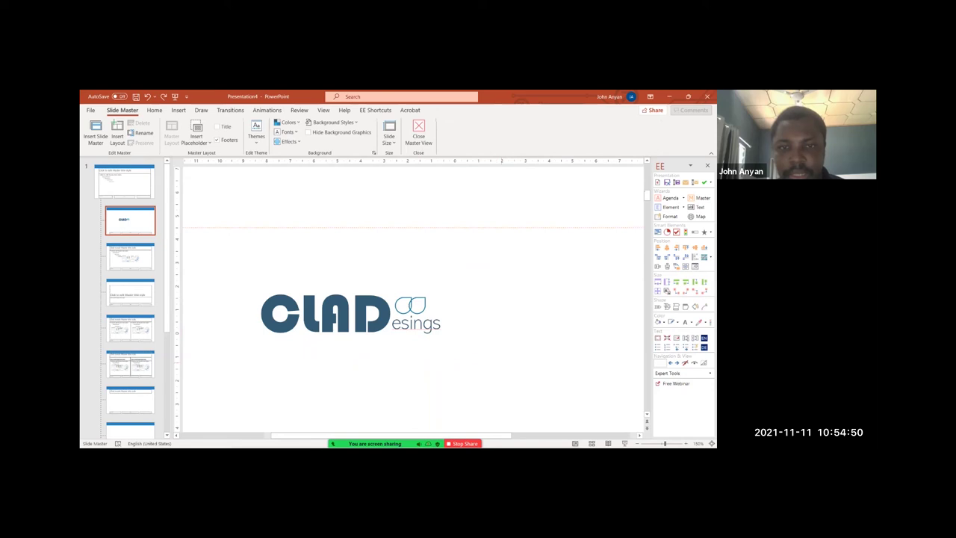
# - Select the CLAD text, the "esings" text and both teardrops and group them into one logo
pyautogui.moveTo(461, 337); pyautogui.dragTo(239, 280)
pyautogui.keyDown('shift'); pyautogui.click(377, 314); pyautogui.keyUp('shift')
pyautogui.keyDown('shift'); pyautogui.click(427, 324); pyautogui.keyUp('shift')
pyautogui.hotkey('ctrl', 'g')
pyautogui.scroll(-4, 428, 324)
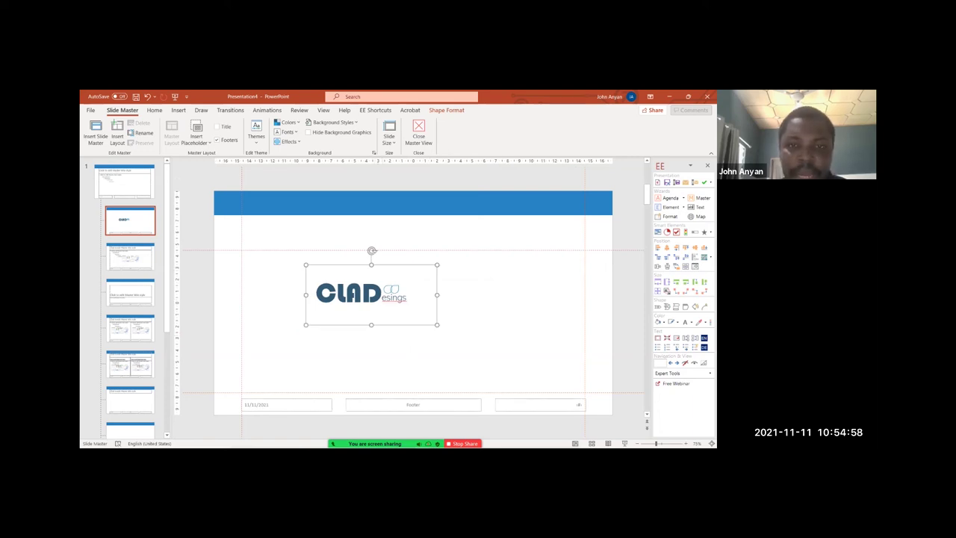
# - Move the grouped logo to the left end of the blue header band and rescale it with the value 40
pyautogui.moveTo(349, 293); pyautogui.dragTo(254, 204)
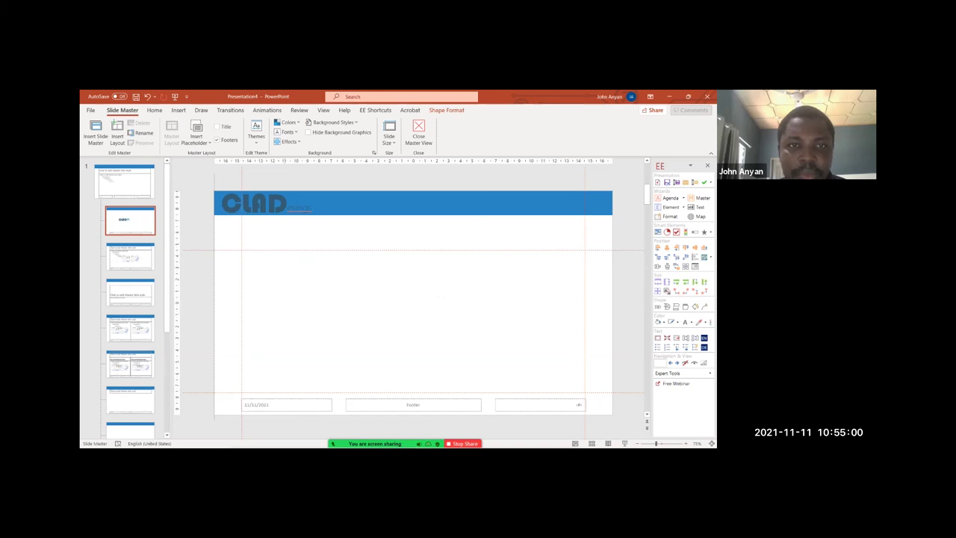
pyautogui.press('alt')
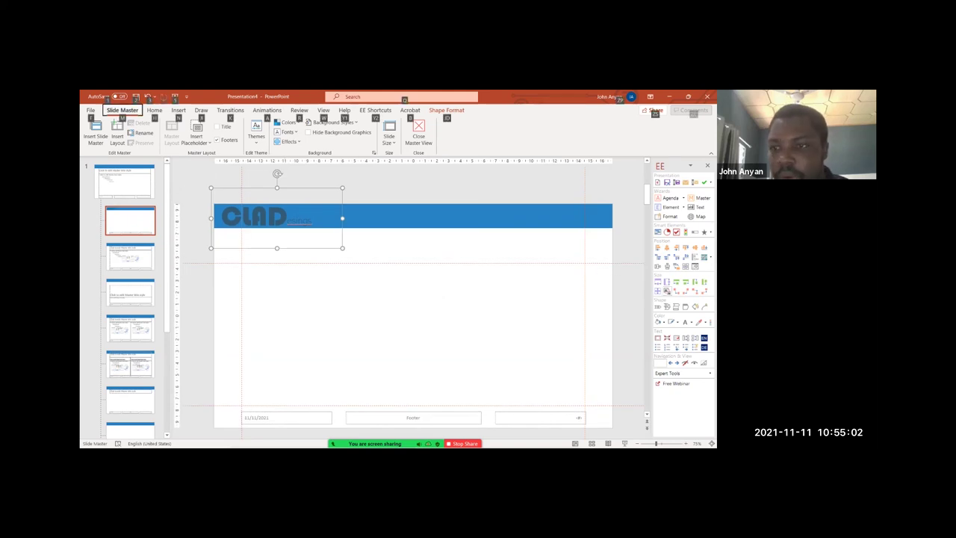
pyautogui.click(667, 290)
pyautogui.write('40')
pyautogui.press('Return')
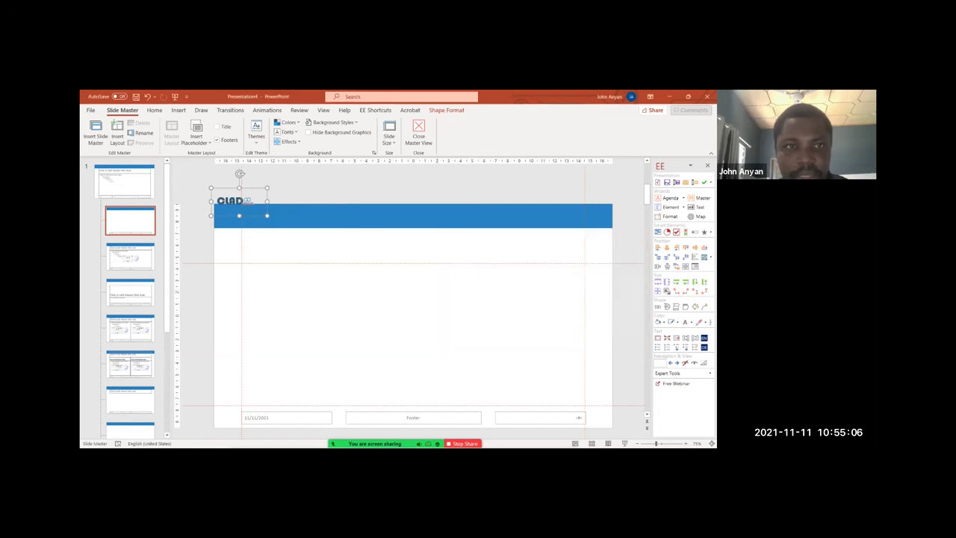
pyautogui.moveTo(232, 200)
pyautogui.mouseDown()
pyautogui.moveTo(233, 190)
pyautogui.moveTo(240, 214)
pyautogui.moveTo(237, 203)
pyautogui.mouseUp()
# - Cut the logo from the title layout and paste it onto the slide master
pyautogui.press('Escape')
pyautogui.press('pageup')
pyautogui.press('pagedown')
pyautogui.click(239, 203)
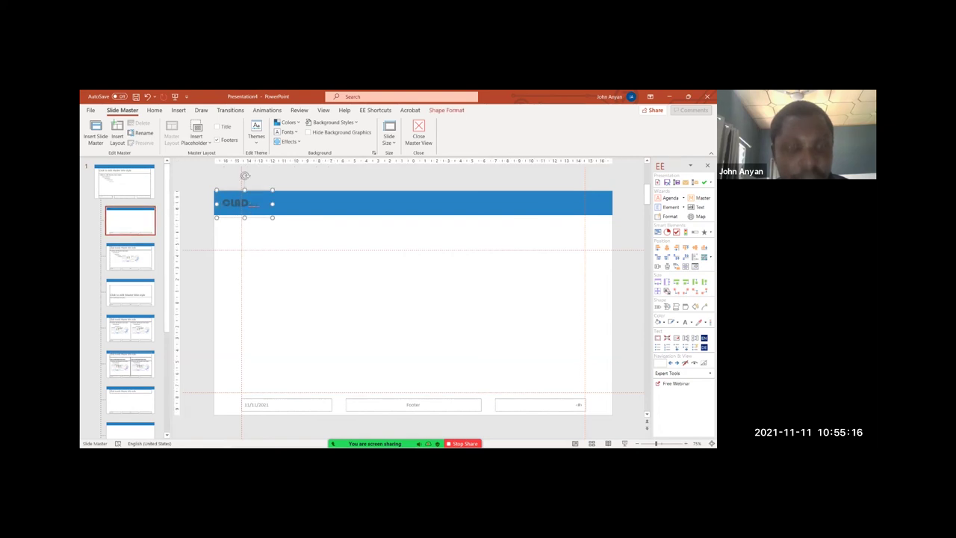
pyautogui.hotkey('ctrl', 'x')
pyautogui.press('pageup')
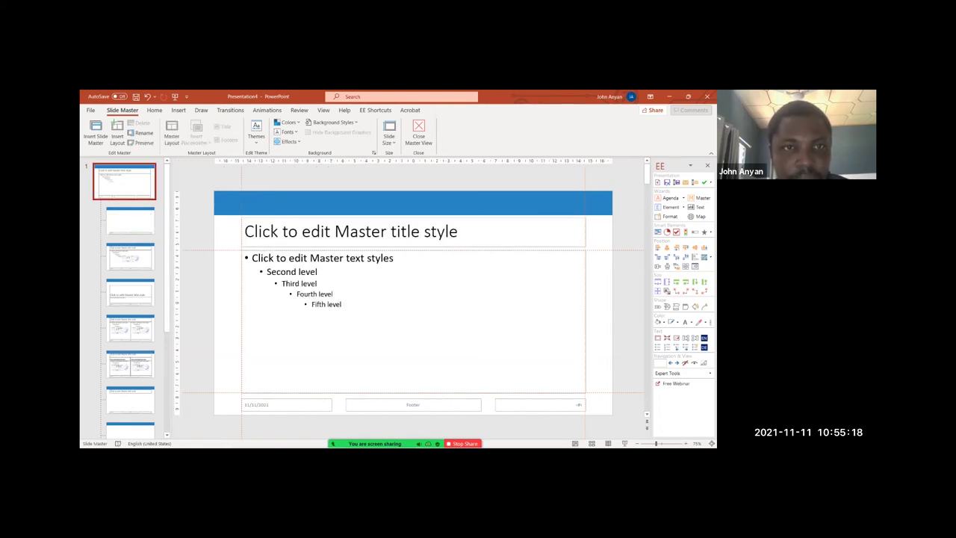
pyautogui.hotkey('ctrl', 'v')
# - Change the fill of the slide master's header band to the dark blue theme color
pyautogui.scroll(3, 413, 299)
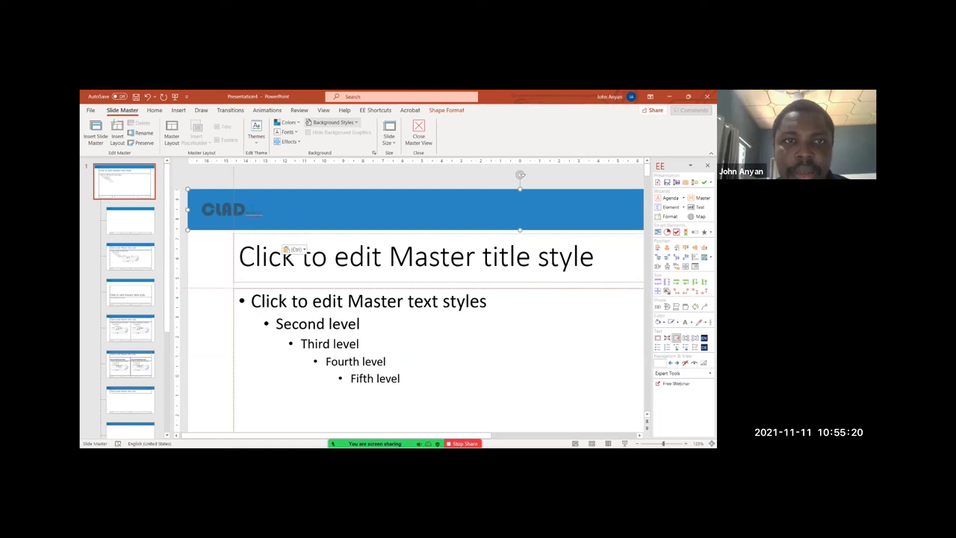
pyautogui.click(155, 110)
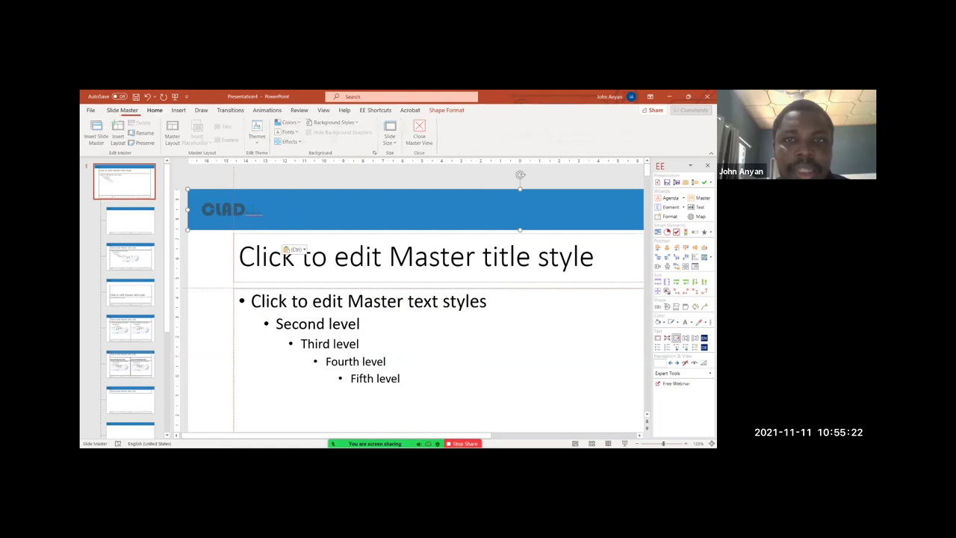
pyautogui.click(578, 123)
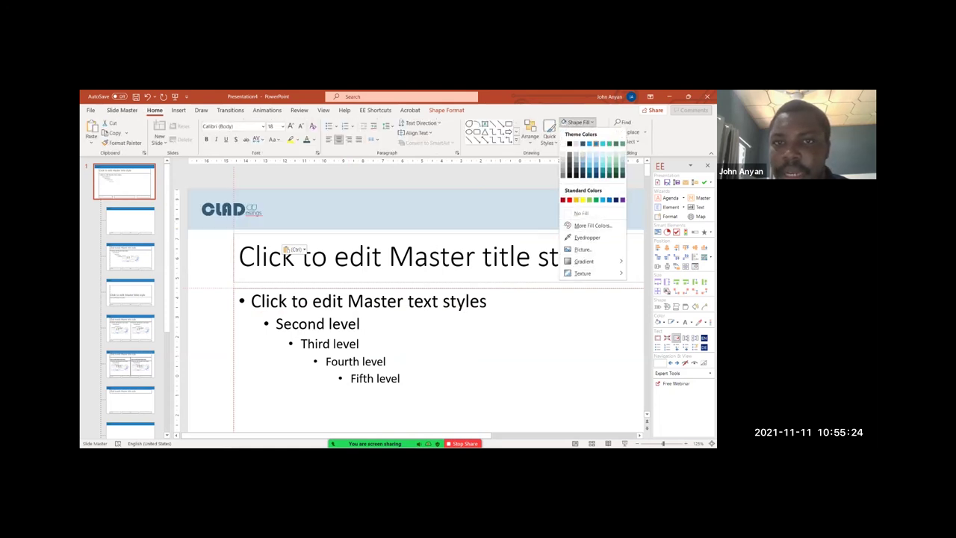
pyautogui.click(583, 143)
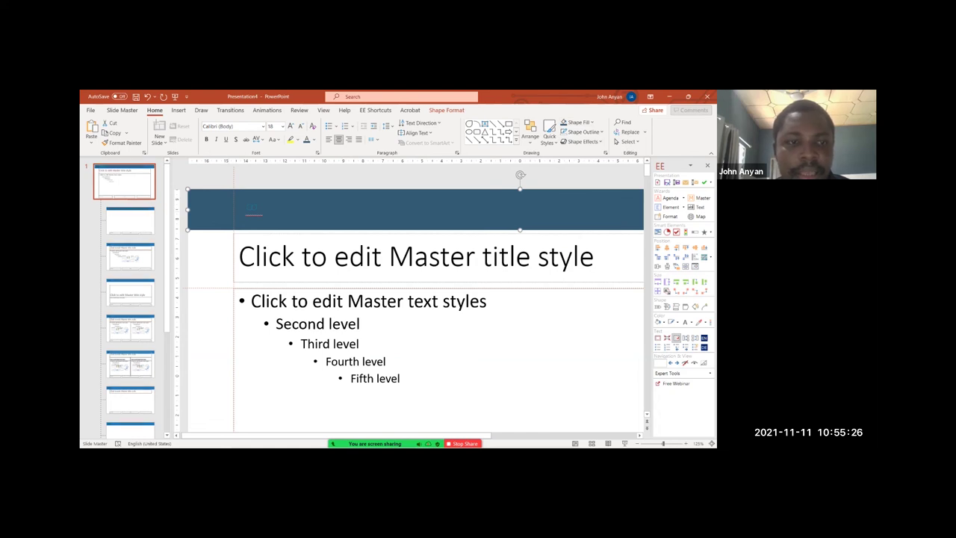
# - Set the font color of the logo's "CLAD" and "esings" texts to white
pyautogui.press('Tab')
pyautogui.click(314, 140)
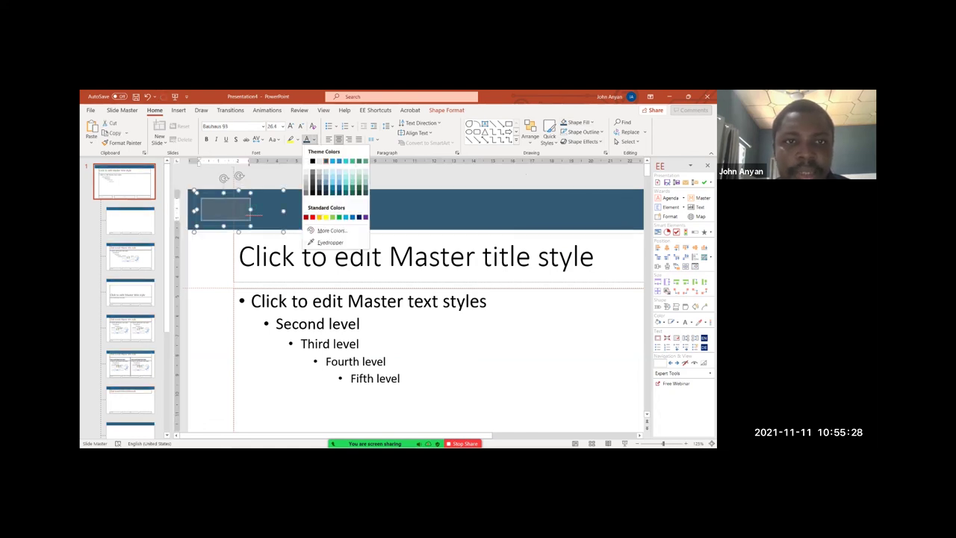
pyautogui.click(306, 161)
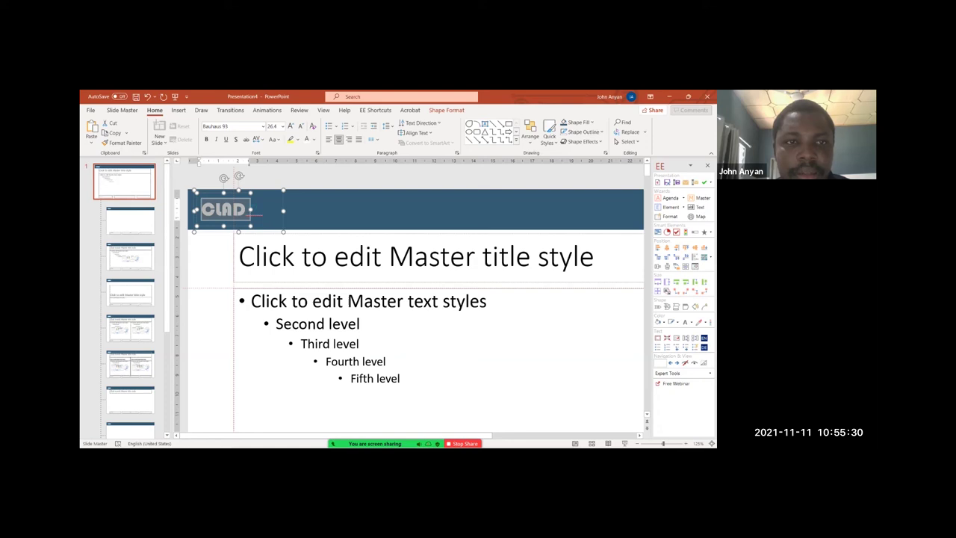
pyautogui.click(433, 210)
pyautogui.doubleClick(254, 213)
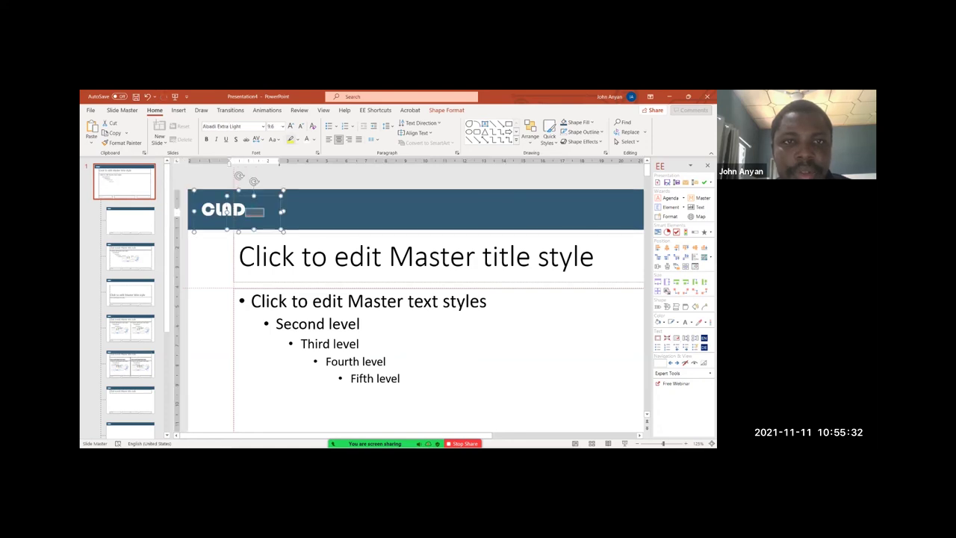
pyautogui.click(307, 140)
pyautogui.click(329, 177)
pyautogui.click(253, 195)
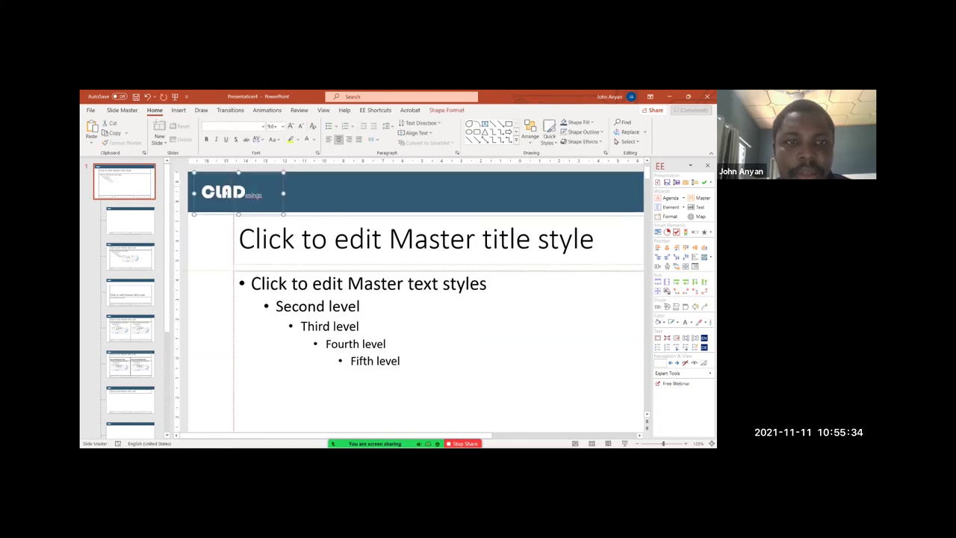
# - Give both teardrops in the logo a white outline and preview the slide full screen
pyautogui.scroll(10, 252, 196)
pyautogui.keyDown('shift'); pyautogui.click(405, 249); pyautogui.keyUp('shift')
pyautogui.keyDown('shift'); pyautogui.click(405, 249); pyautogui.keyUp('shift')
pyautogui.keyDown('shift'); pyautogui.click(389, 246); pyautogui.keyUp('shift')
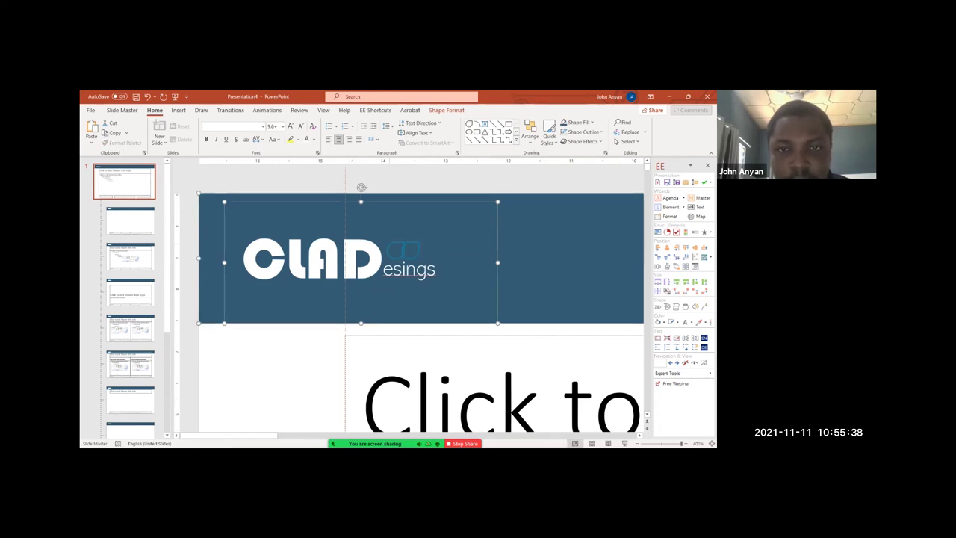
pyautogui.keyDown('shift'); pyautogui.click(397, 258); pyautogui.keyUp('shift')
pyautogui.keyDown('shift'); pyautogui.click(406, 257); pyautogui.keyUp('shift')
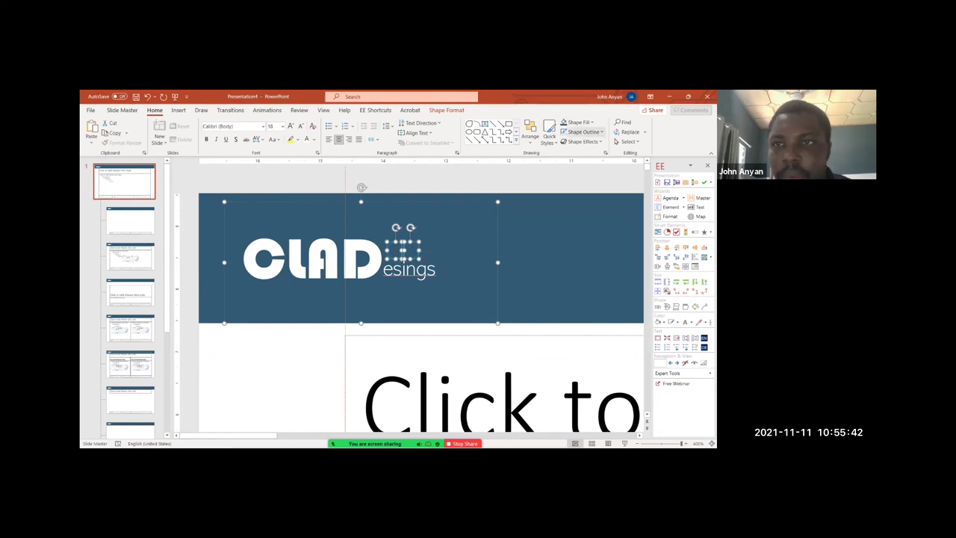
pyautogui.click(582, 132)
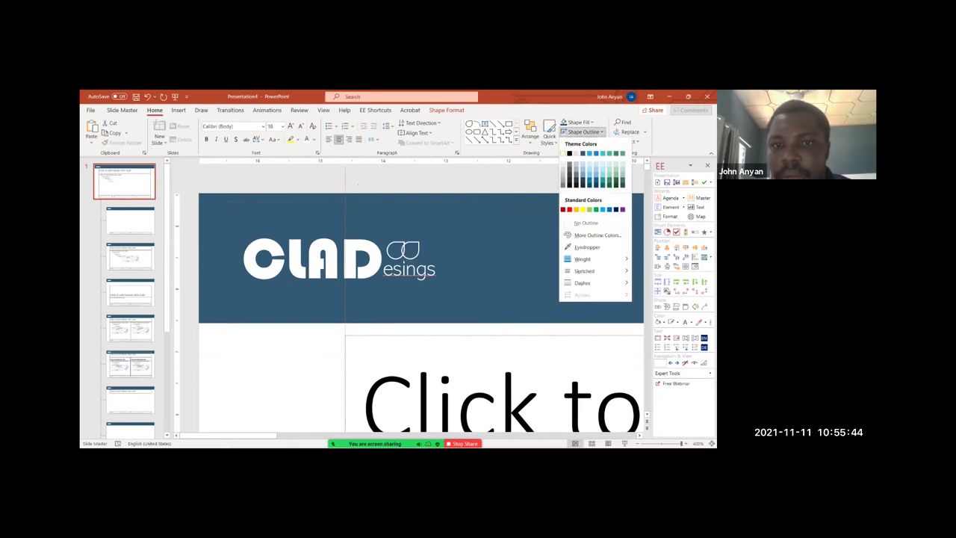
pyautogui.click(563, 154)
pyautogui.click(625, 443)
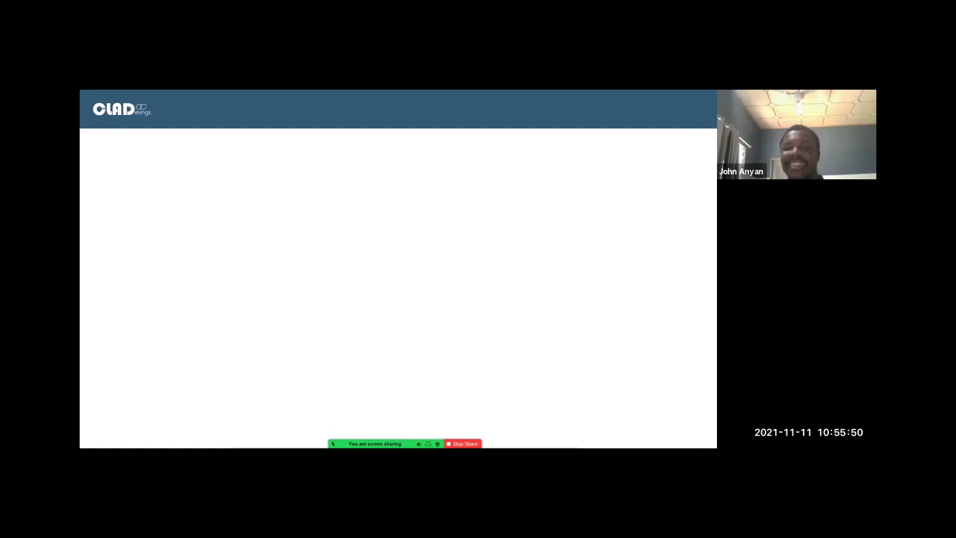
pyautogui.press('Escape')
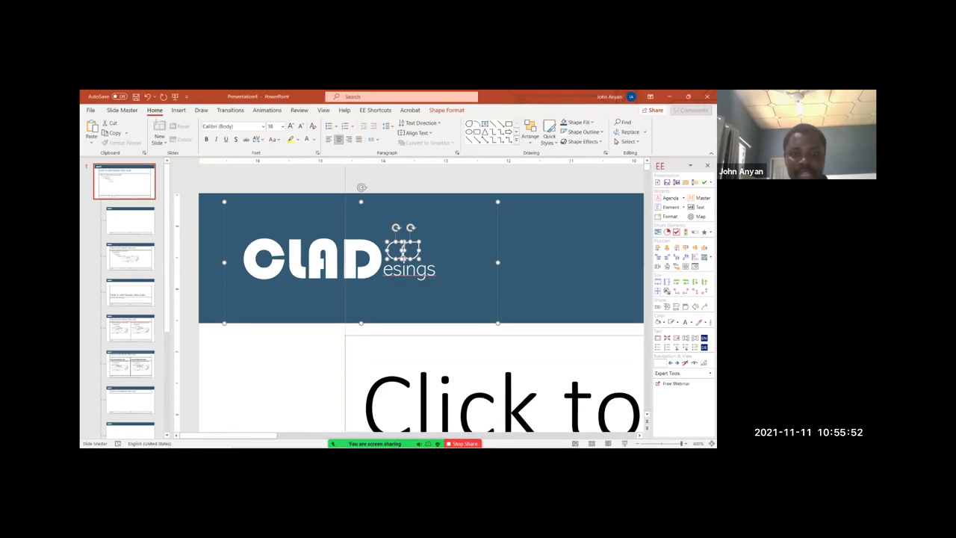
# - Draw a thin rectangle along the bottom edge of the slide master, about 0.38 cm high and 33.87 cm wide
pyautogui.scroll(-10, 404, 259)
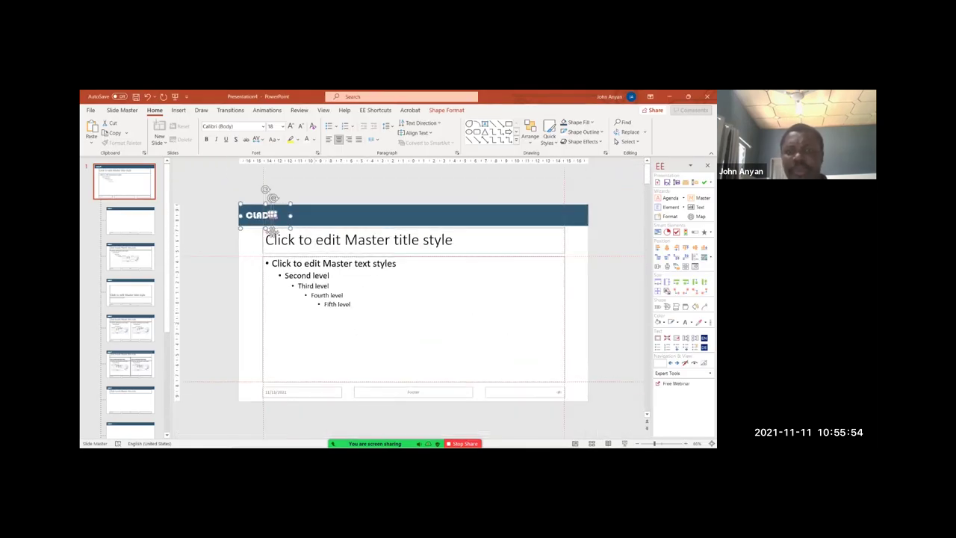
pyautogui.moveTo(238, 398); pyautogui.dragTo(600, 423)
pyautogui.moveTo(419, 422); pyautogui.dragTo(419, 401)
pyautogui.scroll(4, 419, 402)
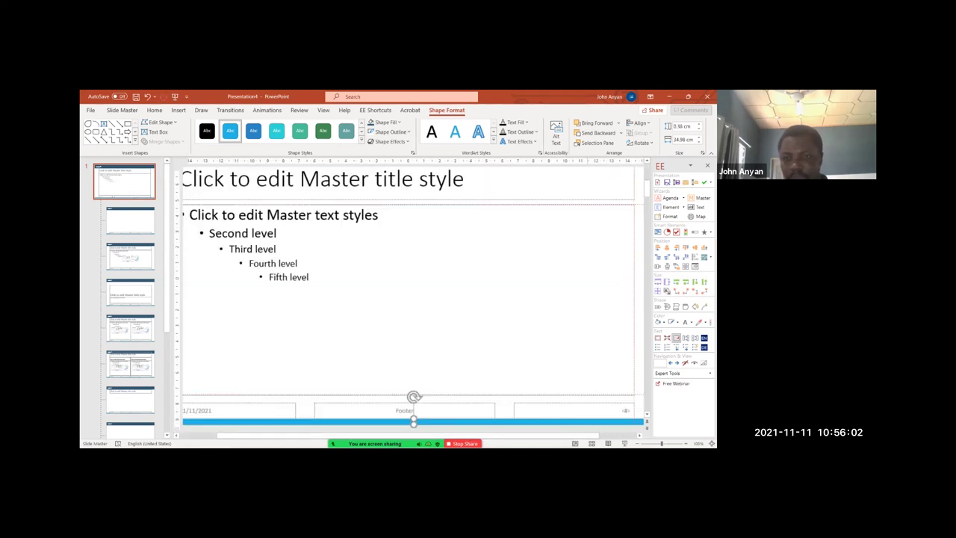
pyautogui.moveTo(459, 435); pyautogui.dragTo(502, 436)
pyautogui.moveTo(637, 423); pyautogui.dragTo(620, 423)
pyautogui.scroll(-3, 620, 423)
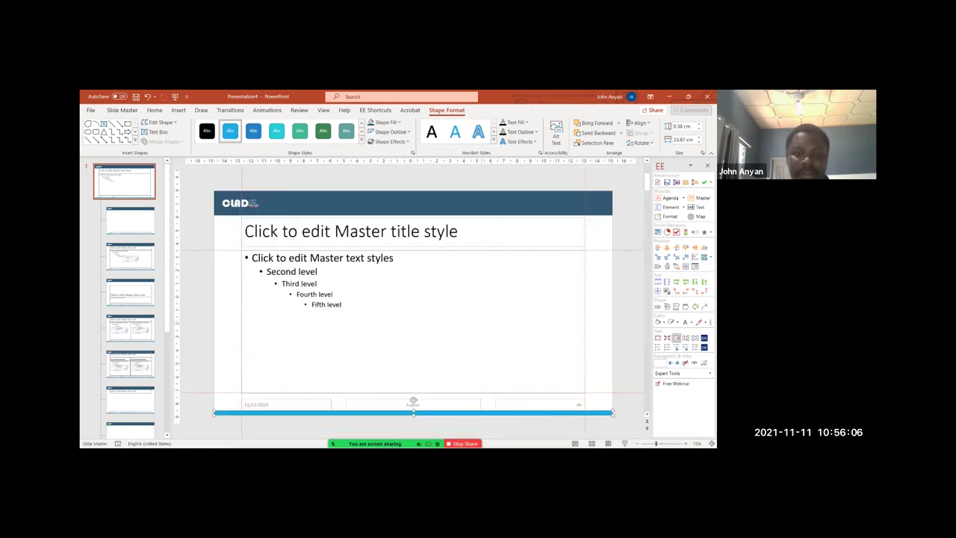
# - Remove the bottom bar's outline and fill it with a light gray theme shade
pyautogui.click(391, 132)
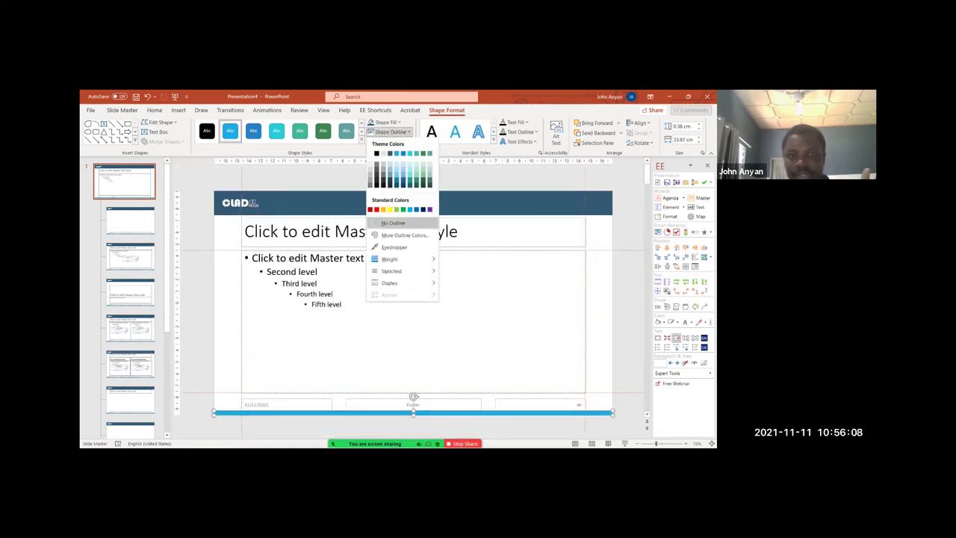
pyautogui.click(393, 223)
pyautogui.click(386, 122)
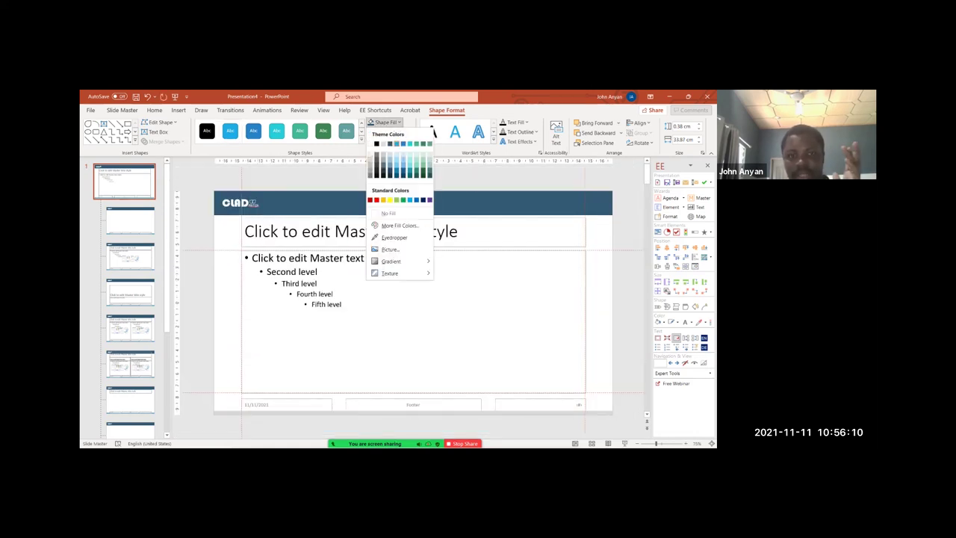
pyautogui.click(370, 160)
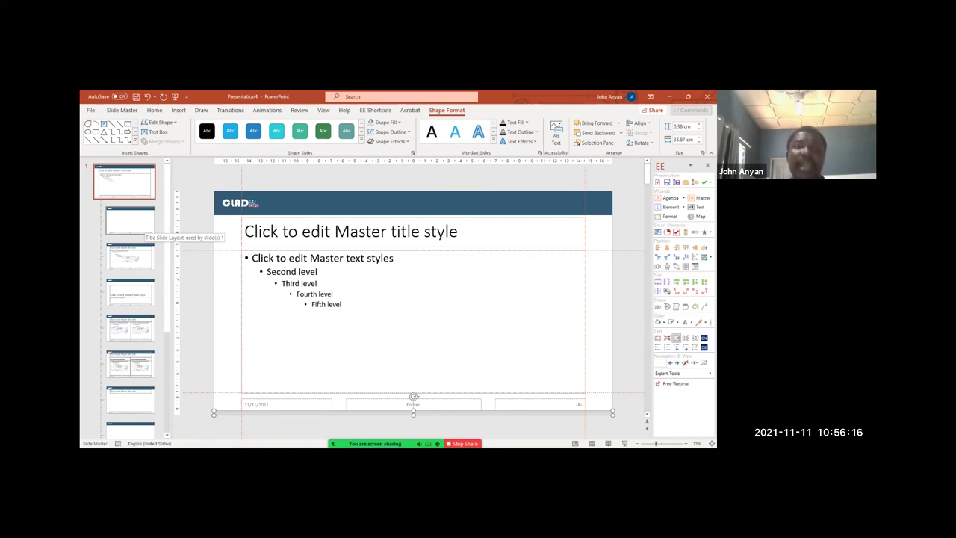
# - Check the bottom bar across the layouts, close the master view and preview the slide full screen
pyautogui.click(138, 225)
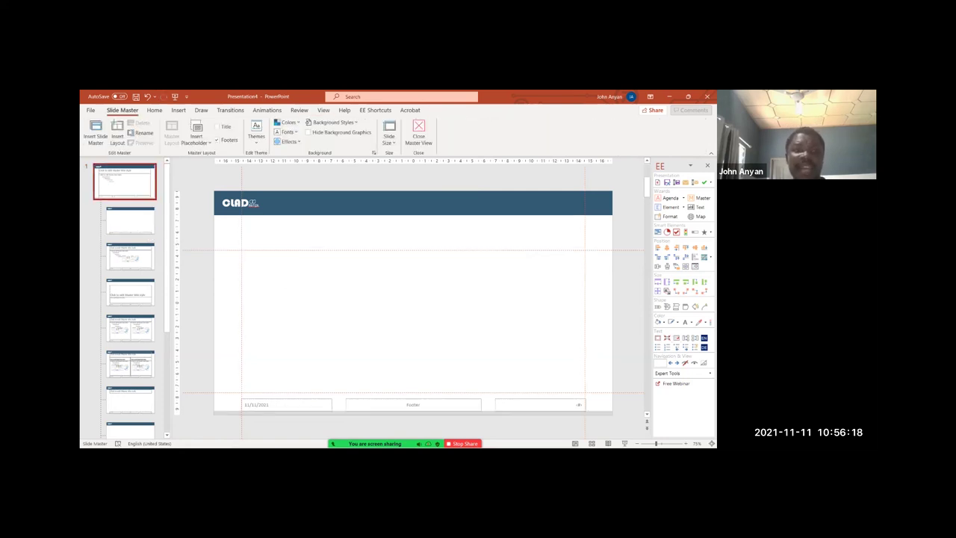
pyautogui.press('Down')
pyautogui.press('Down')
pyautogui.press('Down')
pyautogui.press('Down')
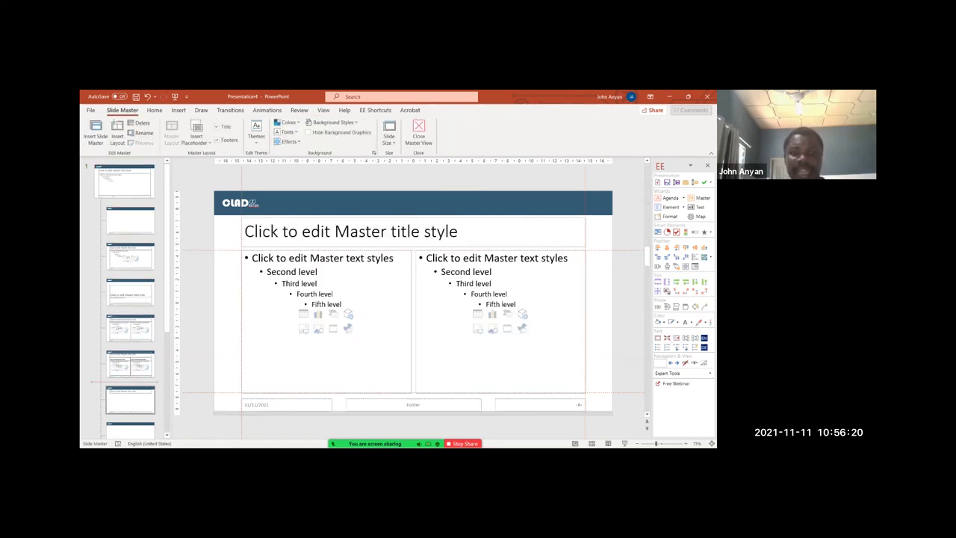
pyautogui.click(419, 131)
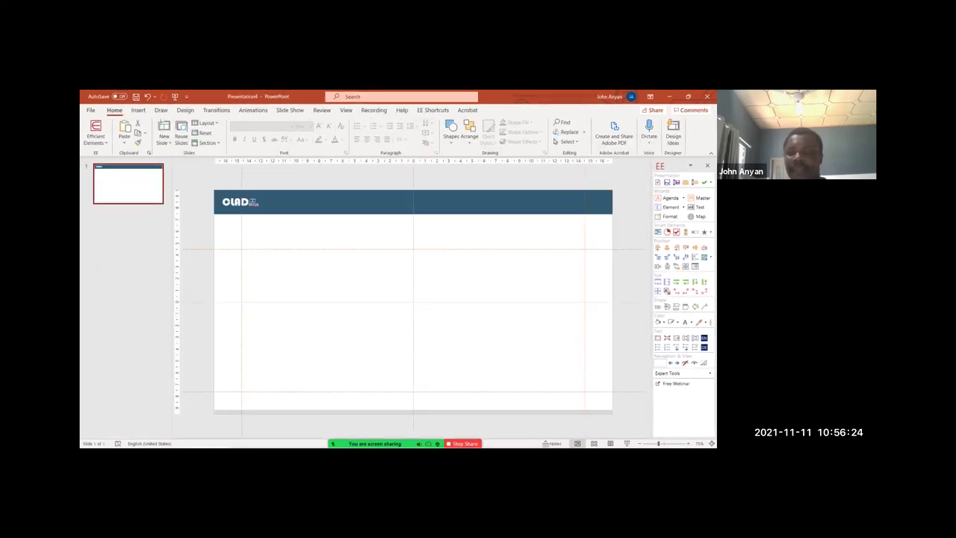
pyautogui.click(627, 444)
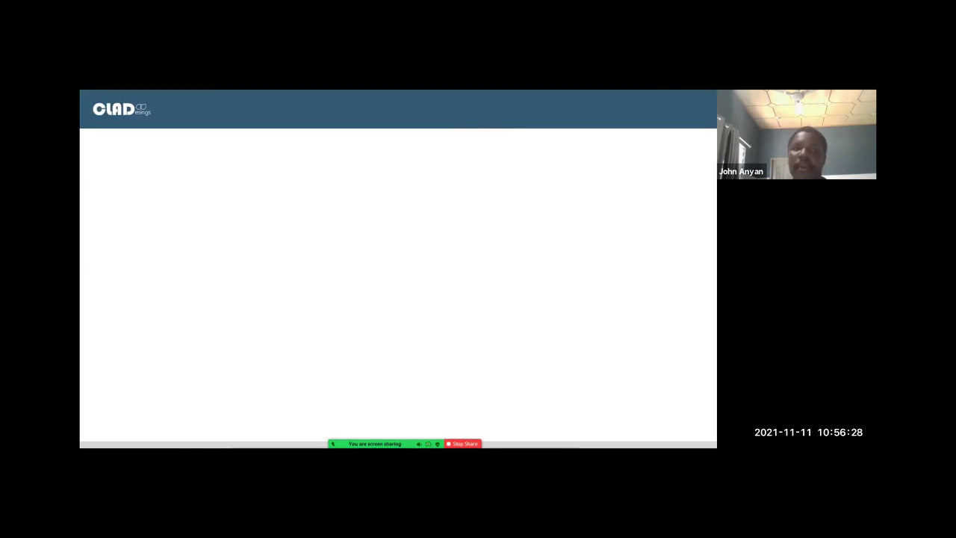
pyautogui.press('Escape')
# - Add three new slides after the title slide to test the theme, and delete them again
pyautogui.click(128, 210)
pyautogui.press('Return')
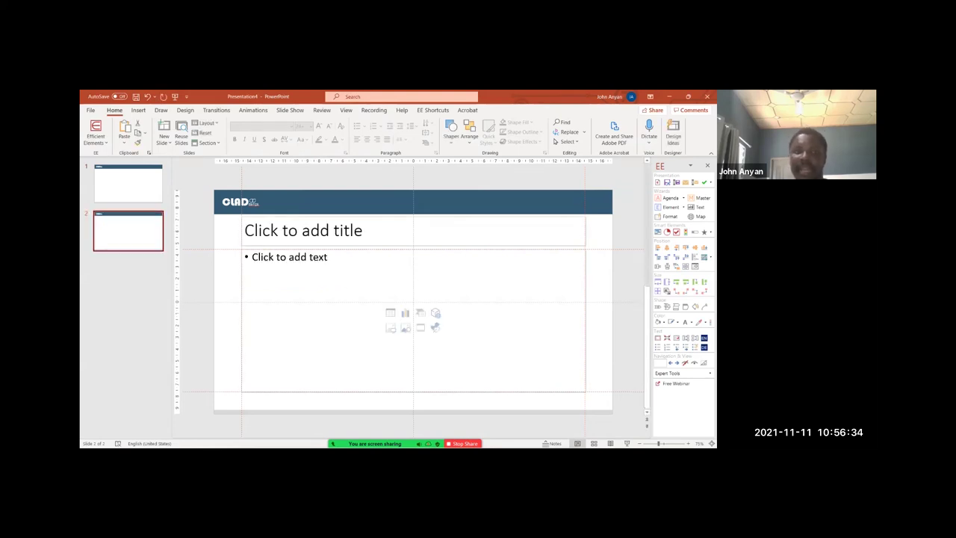
pyautogui.press('Return')
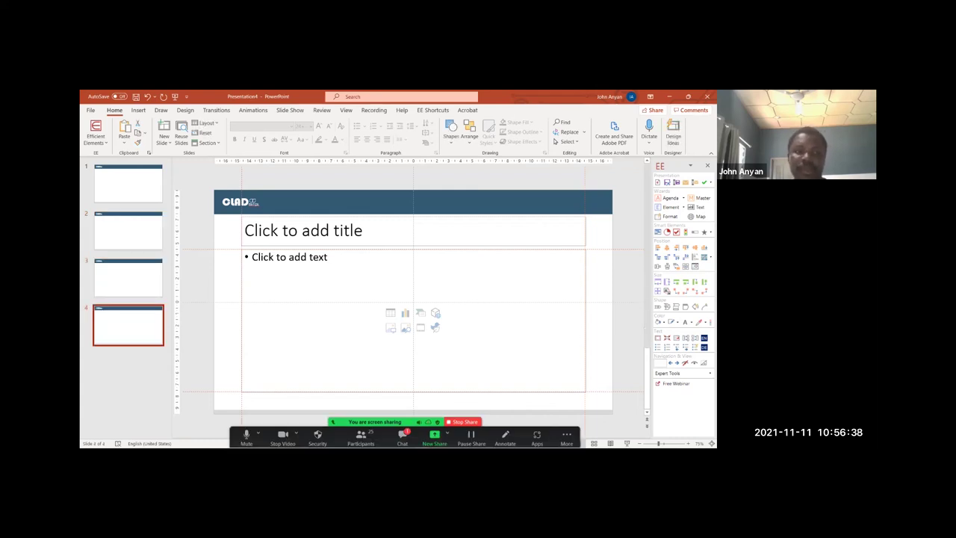
pyautogui.hotkey('shift', 'Up')
pyautogui.hotkey('shift', 'Up')
pyautogui.press('Delete')
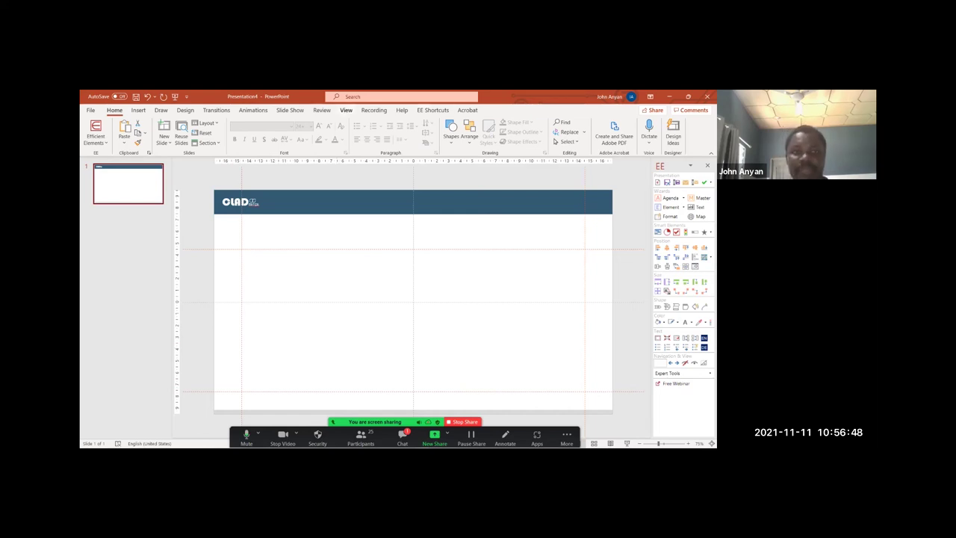
# - Reopen the Slide Master view and select the Title Slide layout
pyautogui.click(345, 110)
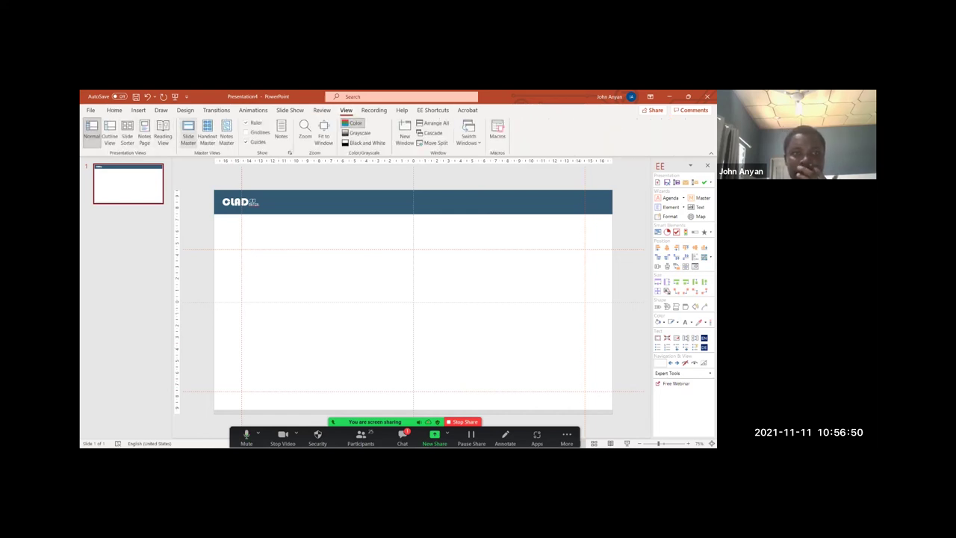
pyautogui.click(187, 135)
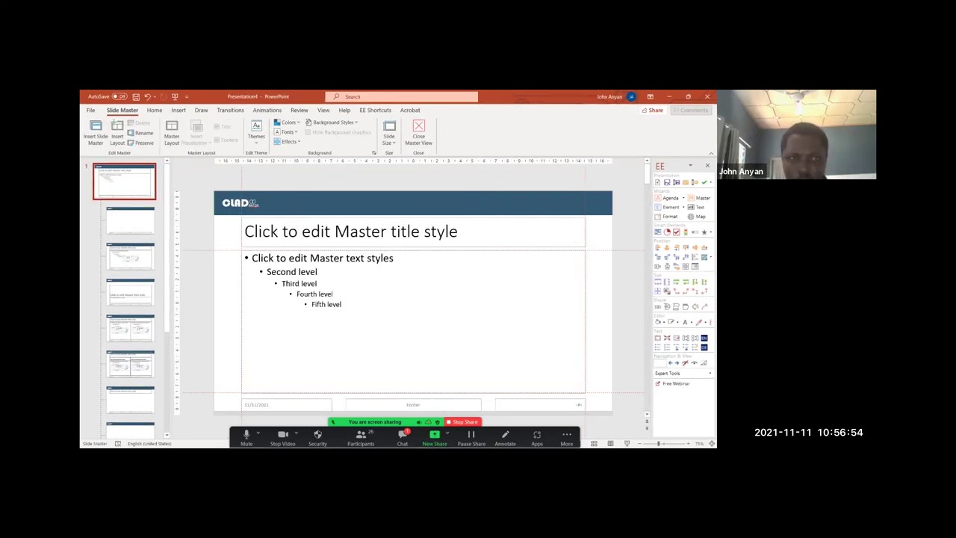
pyautogui.click(130, 220)
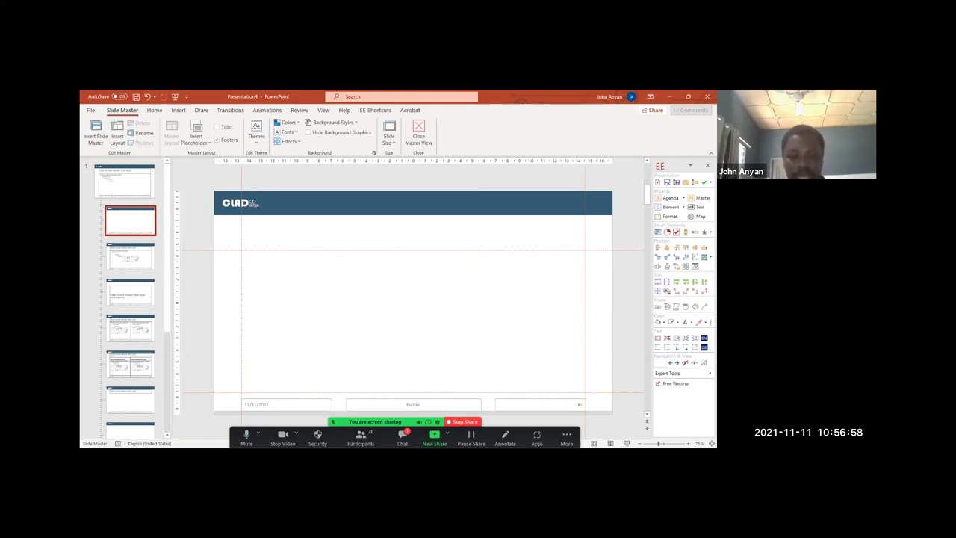
# - Switch to Chrome and open its list of downloaded files
pyautogui.press('super')
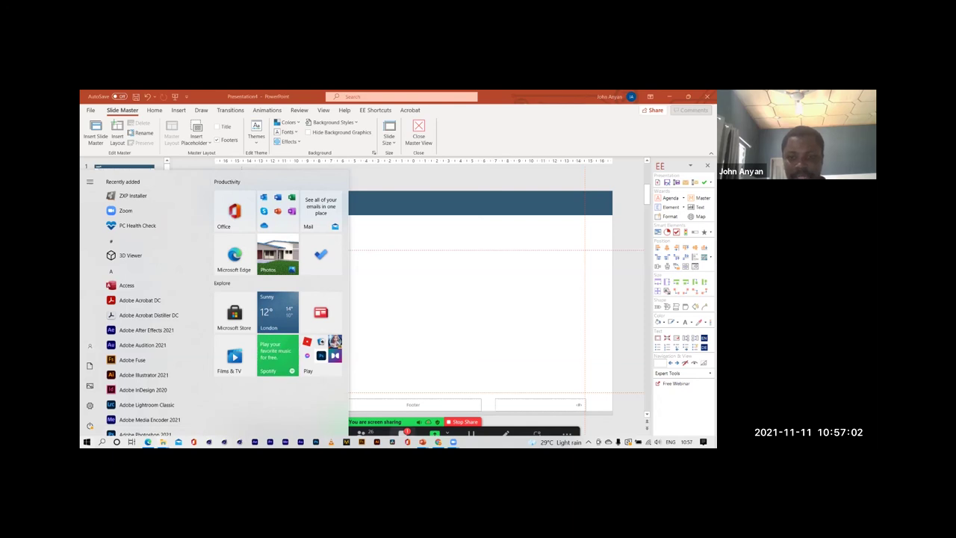
pyautogui.click(438, 443)
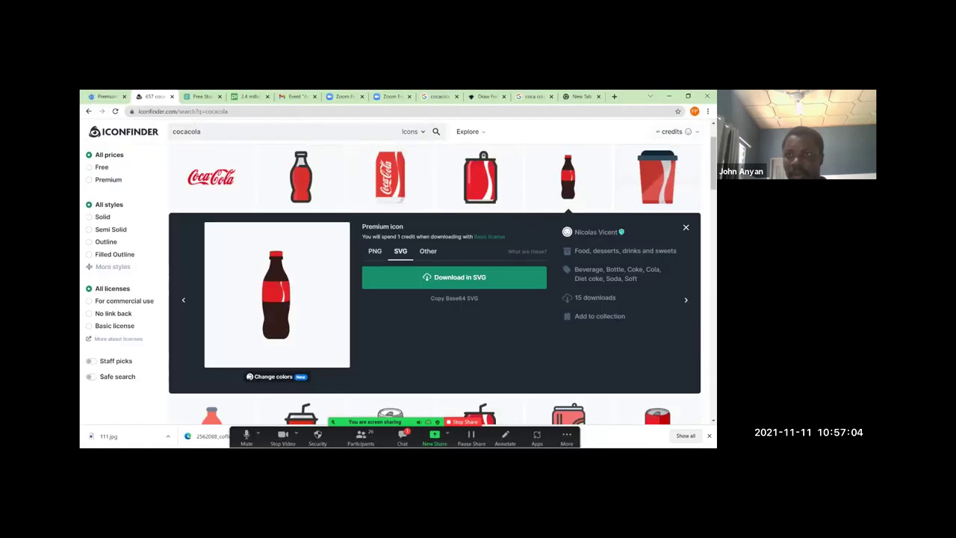
pyautogui.click(707, 110)
pyautogui.click(672, 163)
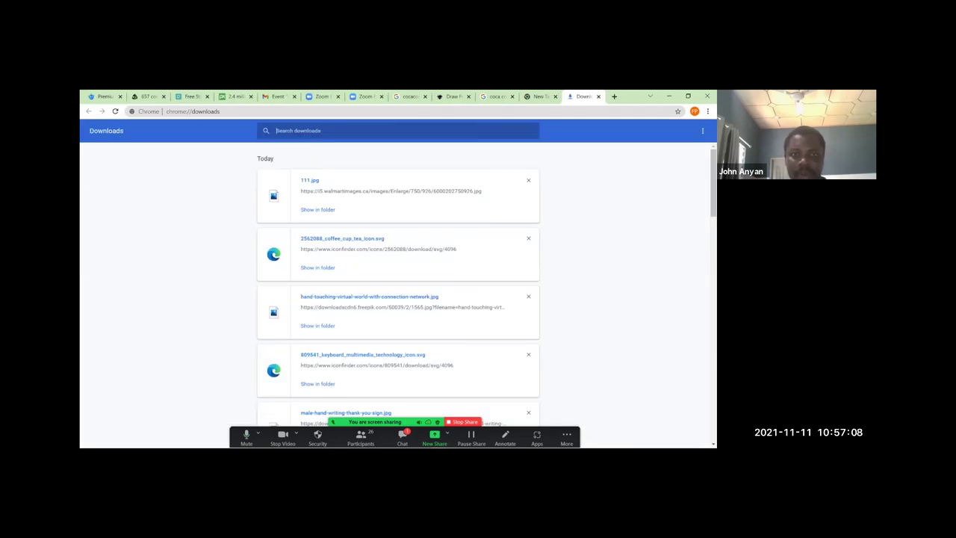
# - Locate the downloaded hand-touching-virtual-world-with-connection-network.jpg in its folder
pyautogui.click(318, 210)
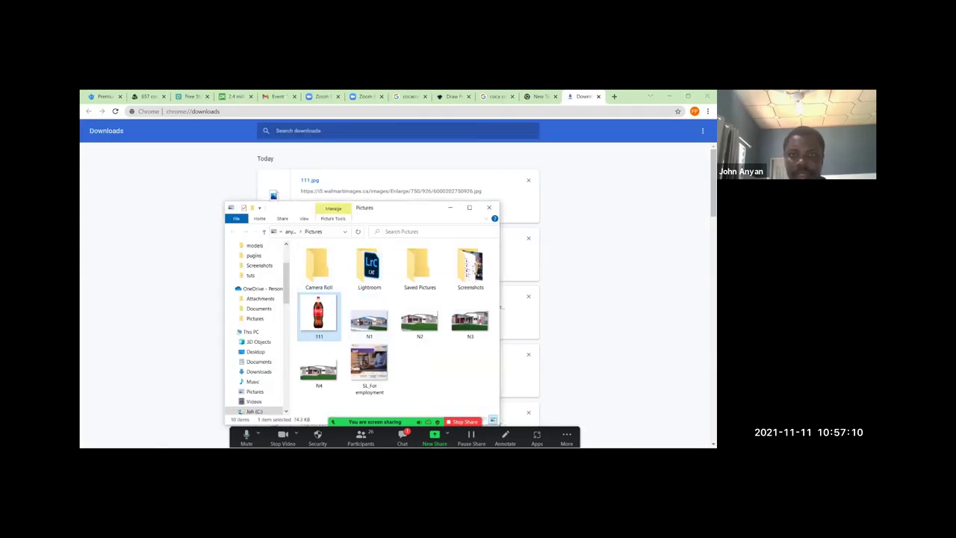
pyautogui.click(489, 208)
pyautogui.click(317, 326)
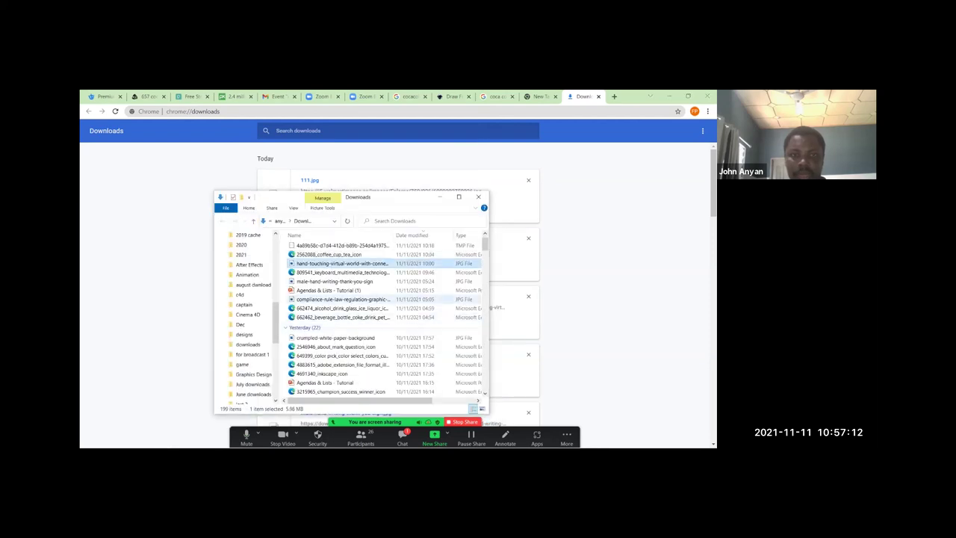
# - Place the hand-touching-virtual-world picture on Presentation4's Title Slide layout and enlarge it to the slide width, 33.87 cm
pyautogui.moveTo(321, 263); pyautogui.dragTo(426, 441)
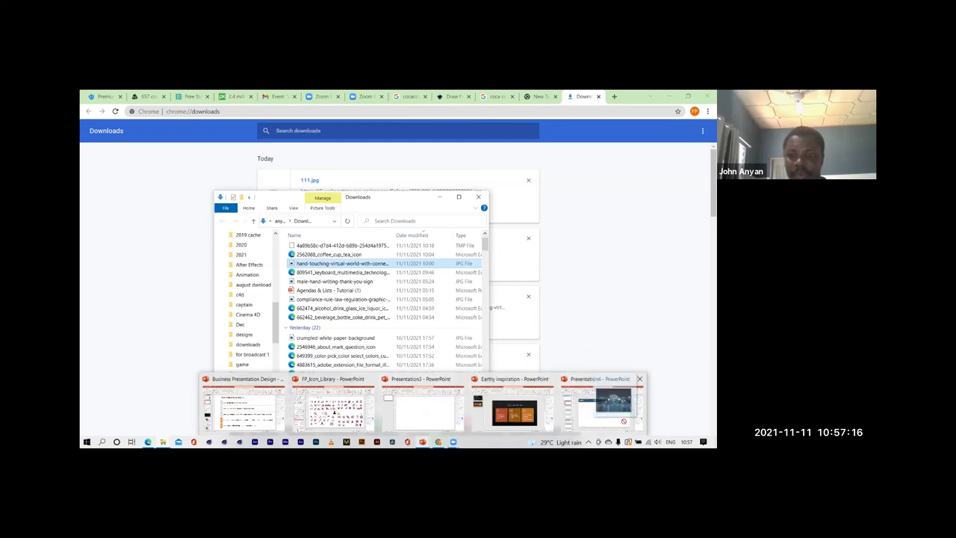
pyautogui.click(601, 403)
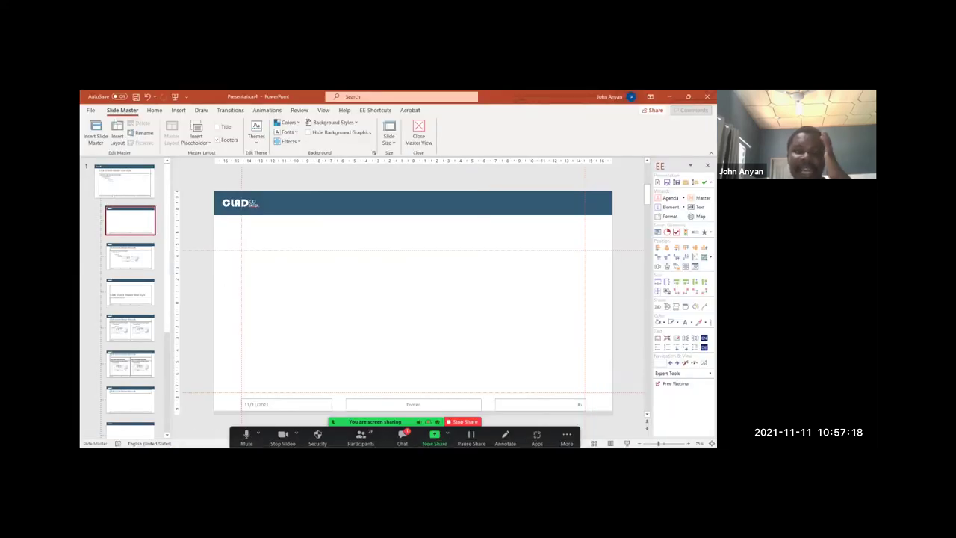
pyautogui.hotkey('ctrl', 'v')
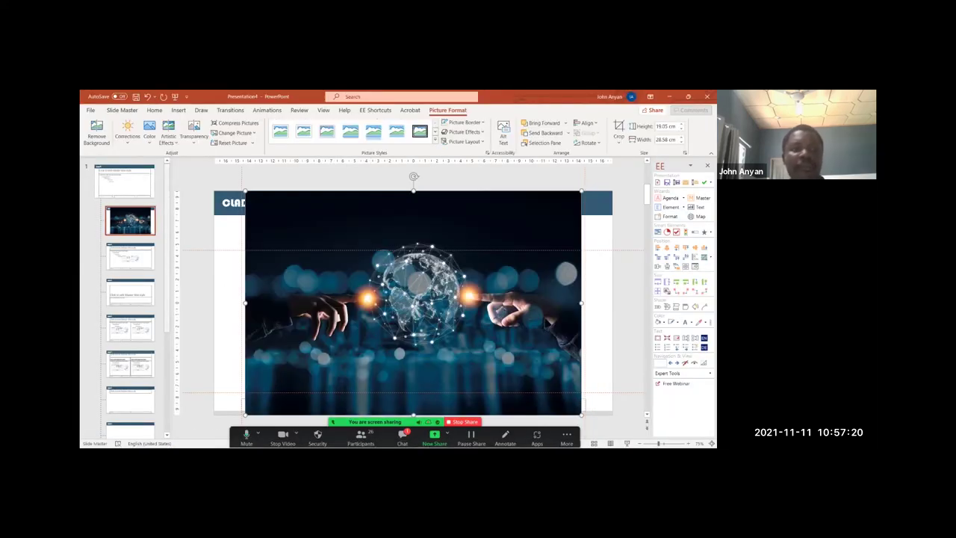
pyautogui.scroll(-2, 413, 303)
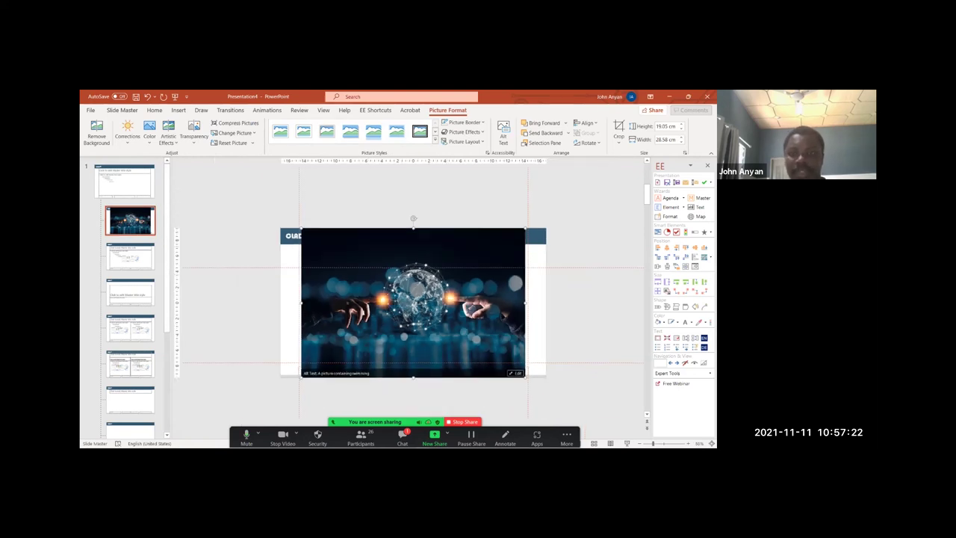
pyautogui.moveTo(525, 377); pyautogui.dragTo(546, 391)
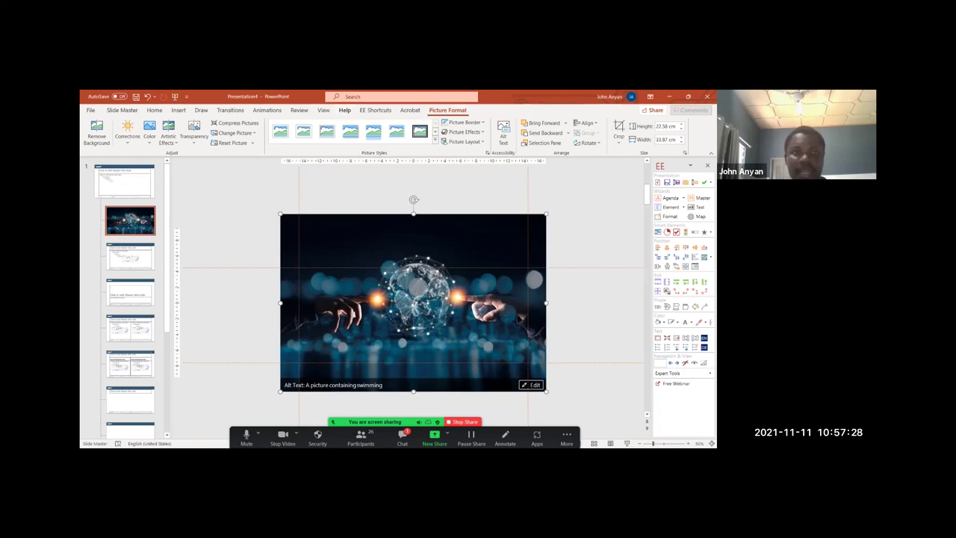
# - Close the master view and add a new slide after the title slide
pyautogui.click(122, 111)
pyautogui.click(419, 131)
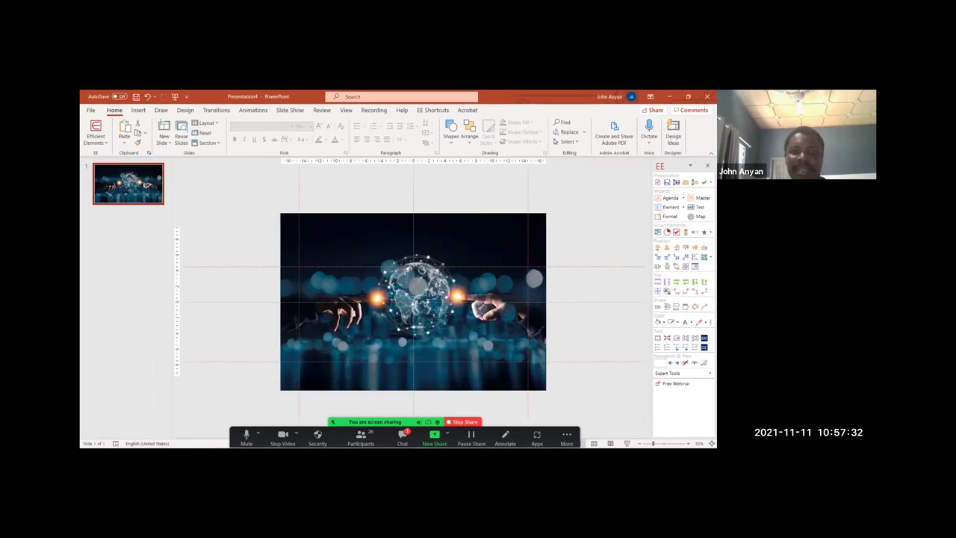
pyautogui.scroll(-3, 413, 302)
pyautogui.scroll(2, 413, 302)
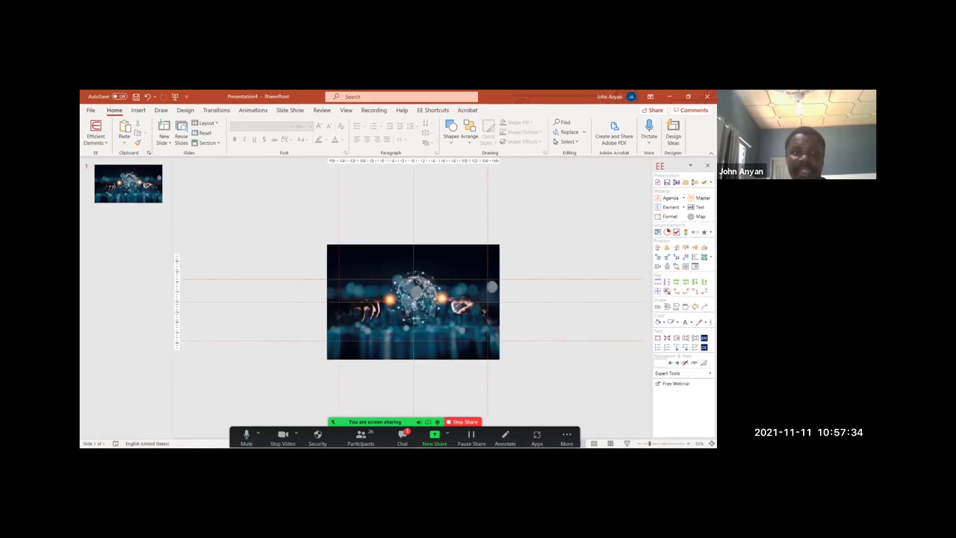
pyautogui.hotkey('ctrl', 'm')
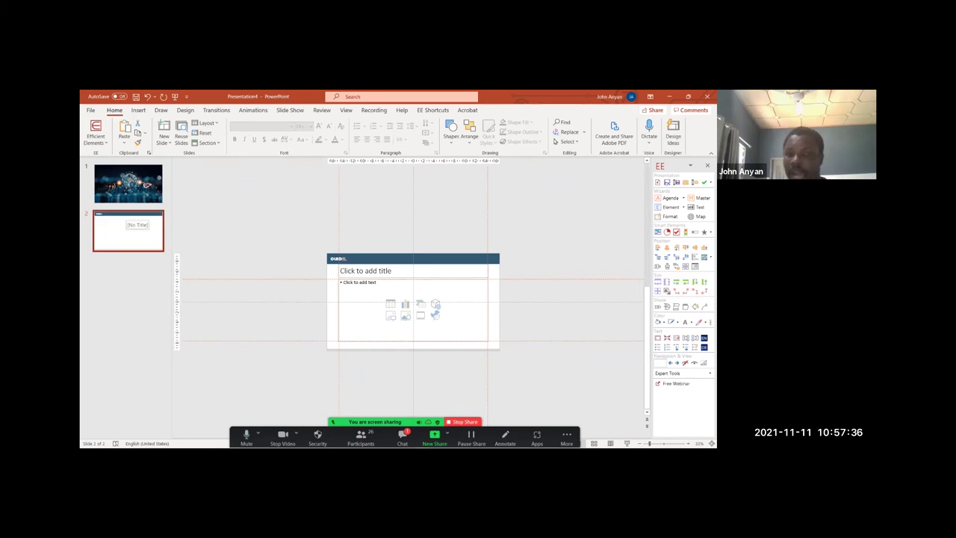
pyautogui.keyDown('ctrl'); pyautogui.scroll(5, 413, 301); pyautogui.keyUp('ctrl')
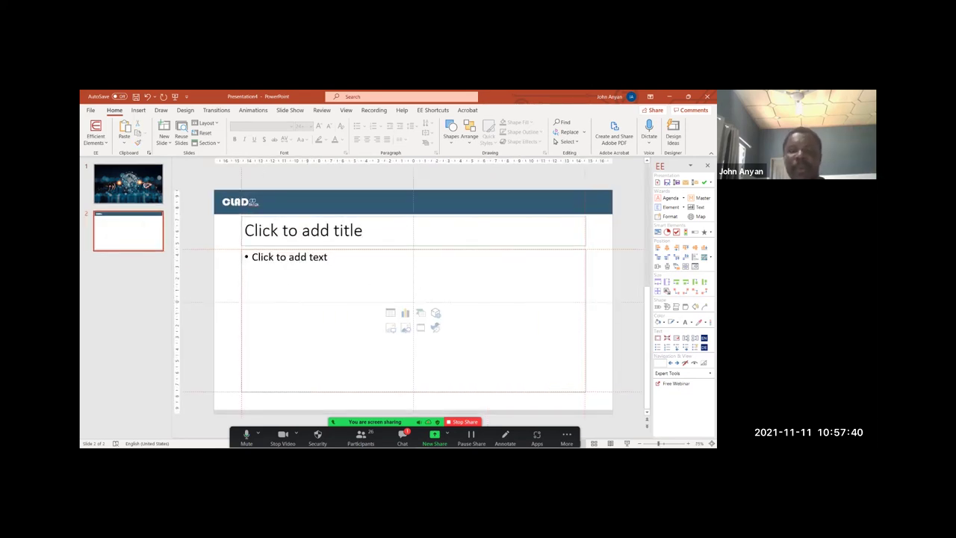
# - Return to the title slide, reopen the Slide Master view and select the Title Slide layout
pyautogui.click(128, 183)
pyautogui.moveTo(299, 265); pyautogui.dragTo(644, 314)
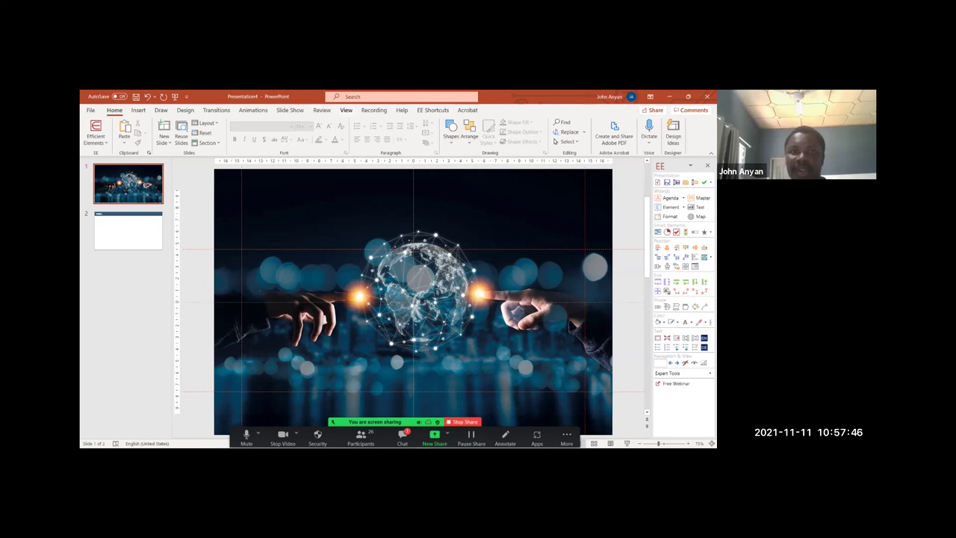
pyautogui.click(346, 110)
pyautogui.click(188, 133)
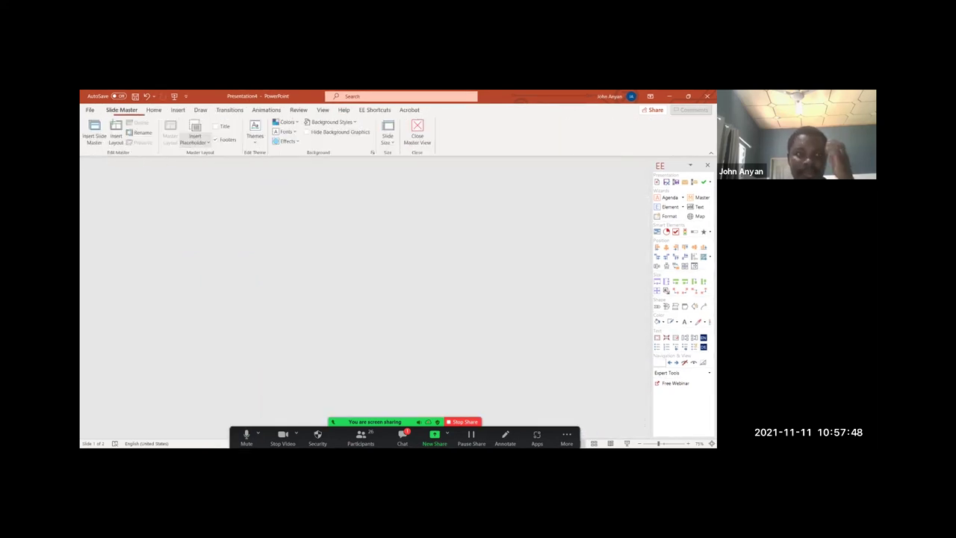
pyautogui.click(124, 182)
pyautogui.click(130, 220)
pyautogui.click(124, 181)
pyautogui.click(125, 201)
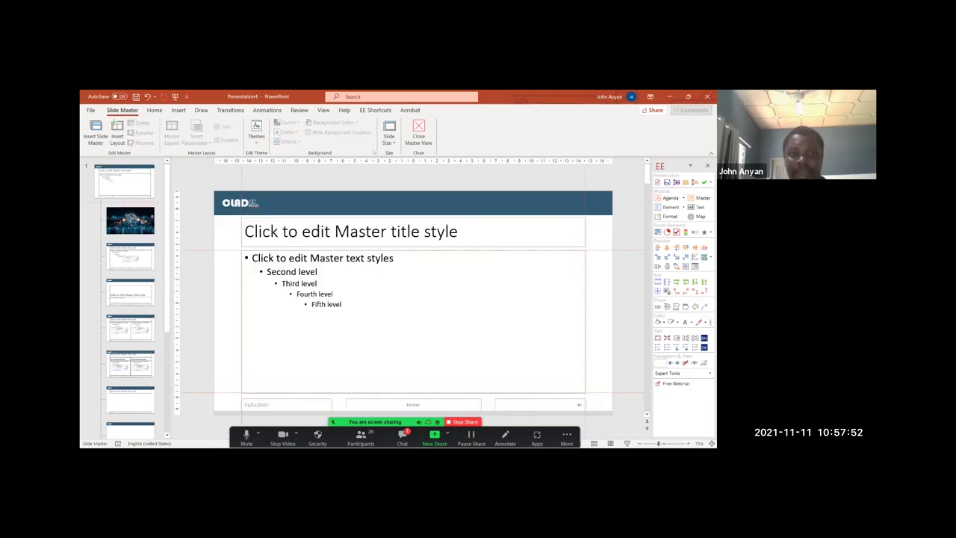
pyautogui.click(130, 220)
# - Crop the picture's upper and lower overhang to the slide edges
pyautogui.click(422, 278)
pyautogui.rightClick(382, 274)
pyautogui.click(406, 289)
pyautogui.moveTo(413, 171); pyautogui.dragTo(413, 191)
pyautogui.scroll(-5, 413, 192)
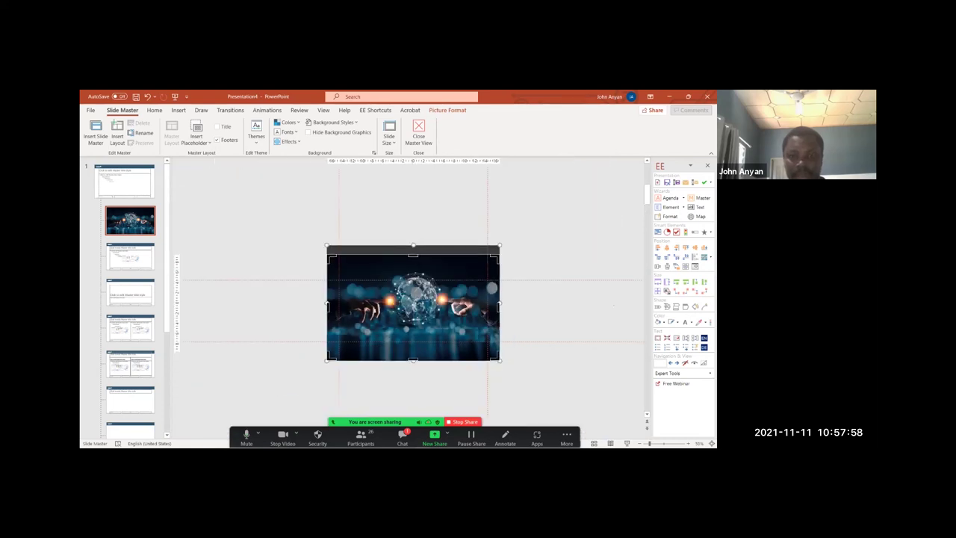
pyautogui.moveTo(413, 360)
pyautogui.mouseDown()
pyautogui.moveTo(413, 336)
pyautogui.moveTo(413, 351)
pyautogui.mouseUp()
pyautogui.press('Escape')
pyautogui.scroll(5, 414, 303)
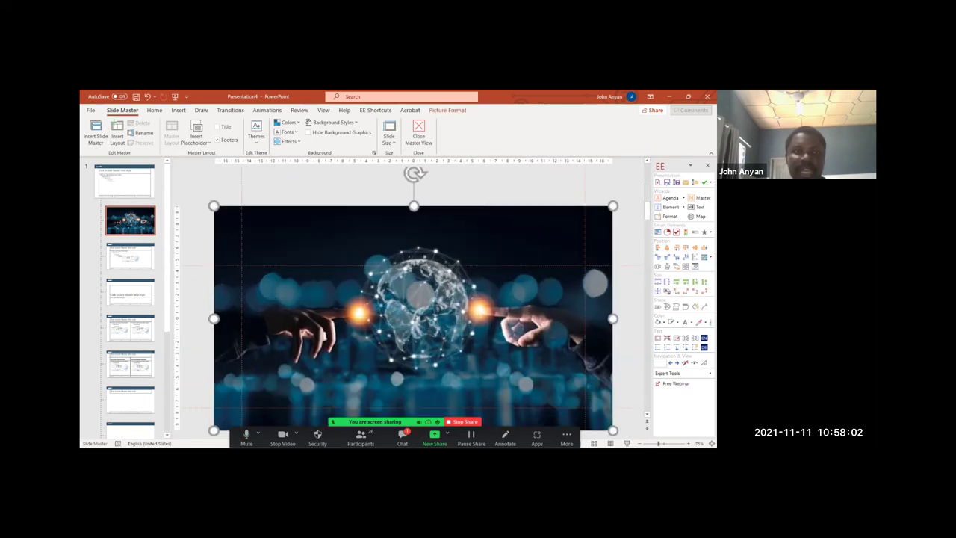
# - Draw a rectangle about 24.81 cm wide and 10.84 cm high over the picture from the slide's left edge and enter TECHNOLOGY in it
pyautogui.click(155, 110)
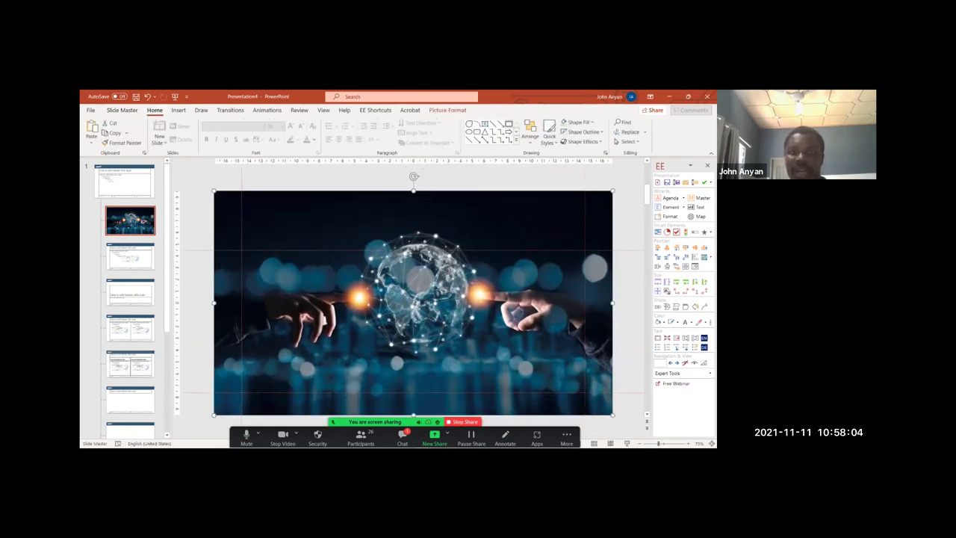
pyautogui.moveTo(215, 237); pyautogui.dragTo(505, 364)
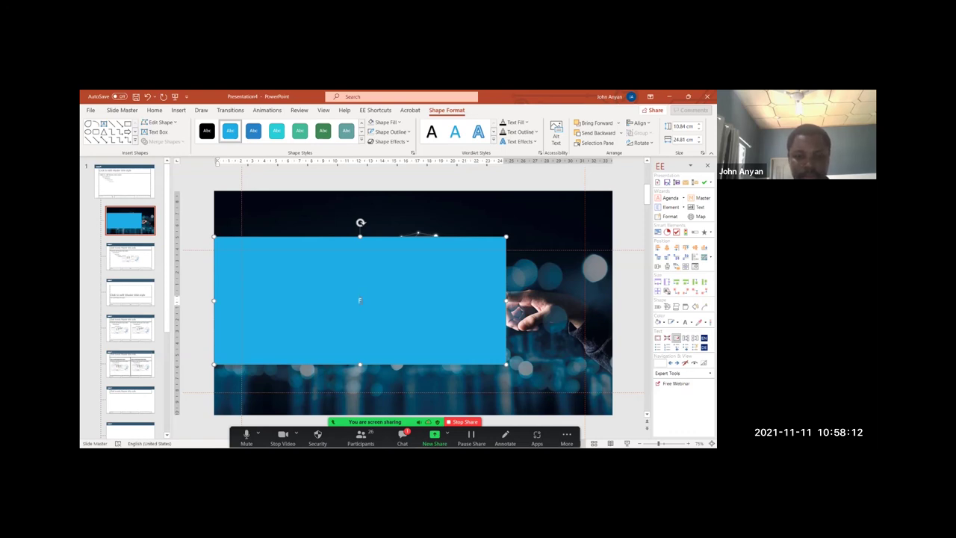
pyautogui.write('AHION')
pyautogui.press('BackSpace')
pyautogui.press('BackSpace')
pyautogui.press('BackSpace')
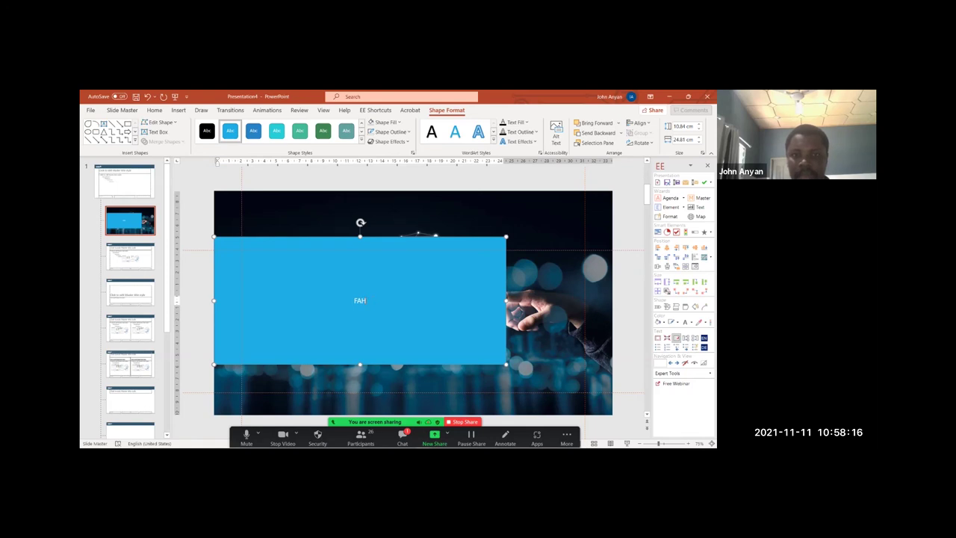
pyautogui.write('TECHNOLOGY')
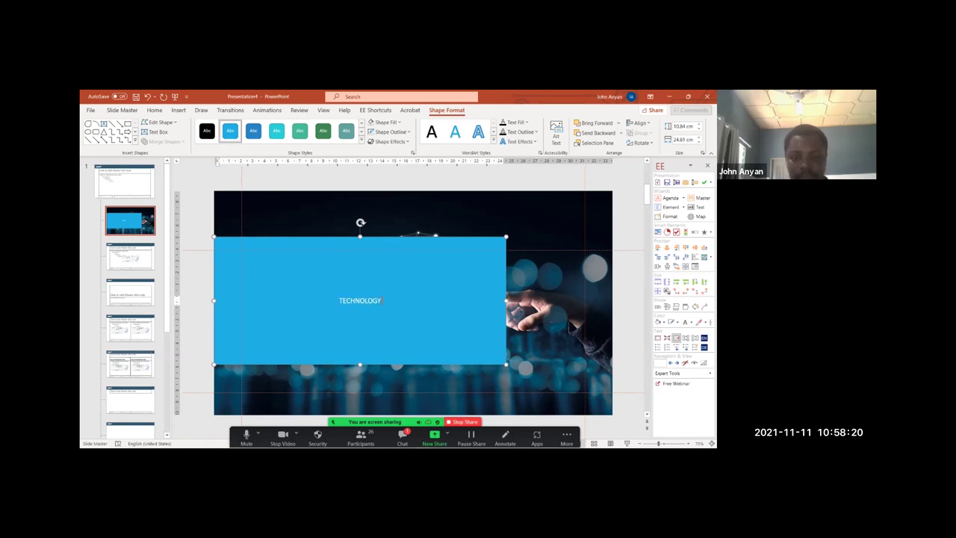
# - Complete the rectangle's text to read TECHNOLOGY BEYOND GHANA
pyautogui.write(' IN GH')
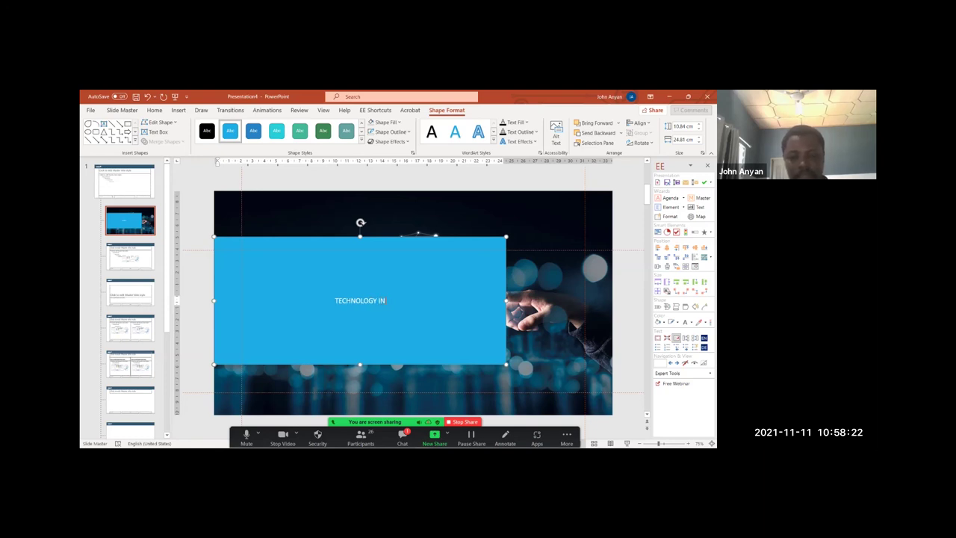
pyautogui.press('BackSpace')
pyautogui.press('BackSpace')
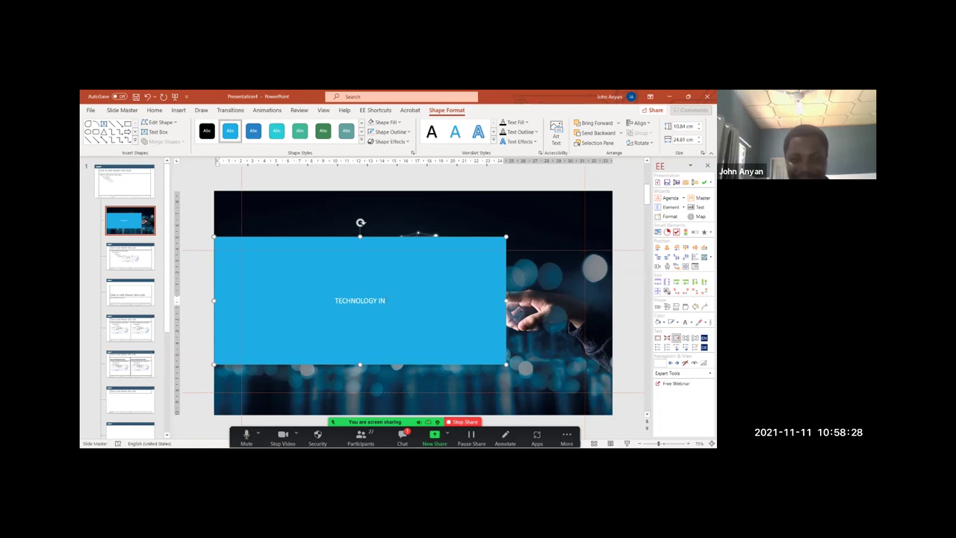
pyautogui.press('BackSpace')
pyautogui.press('BackSpace')
pyautogui.write('BE')
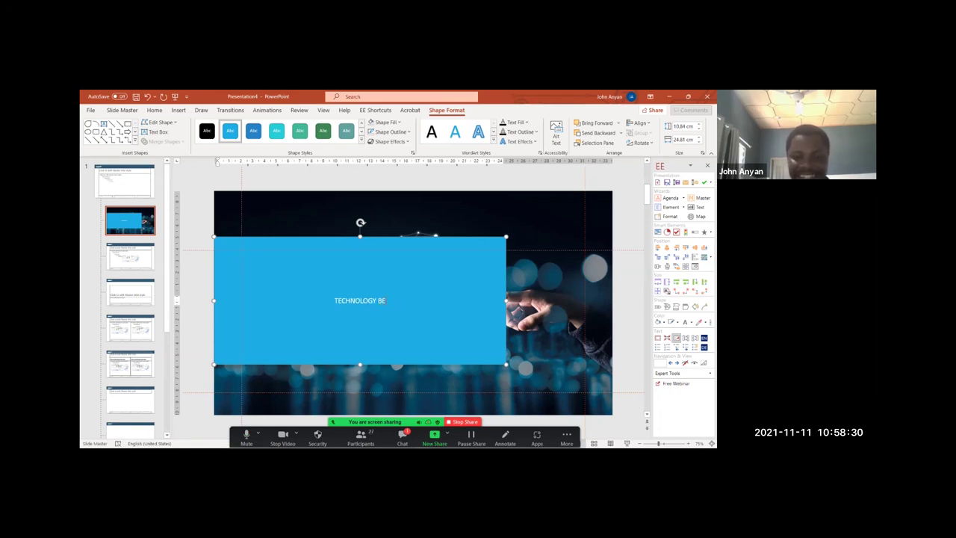
pyautogui.write('YOND')
pyautogui.press('BackSpace')
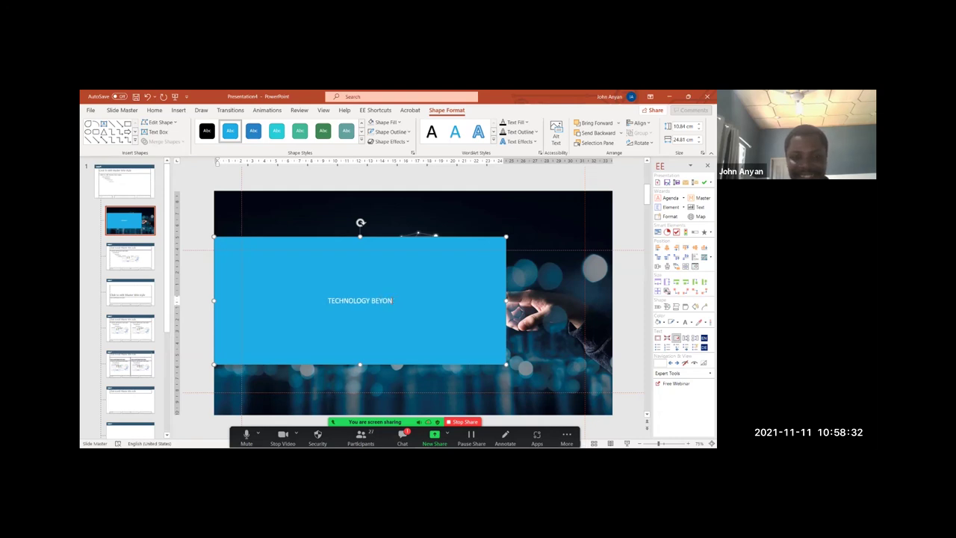
pyautogui.write('D GHANA')
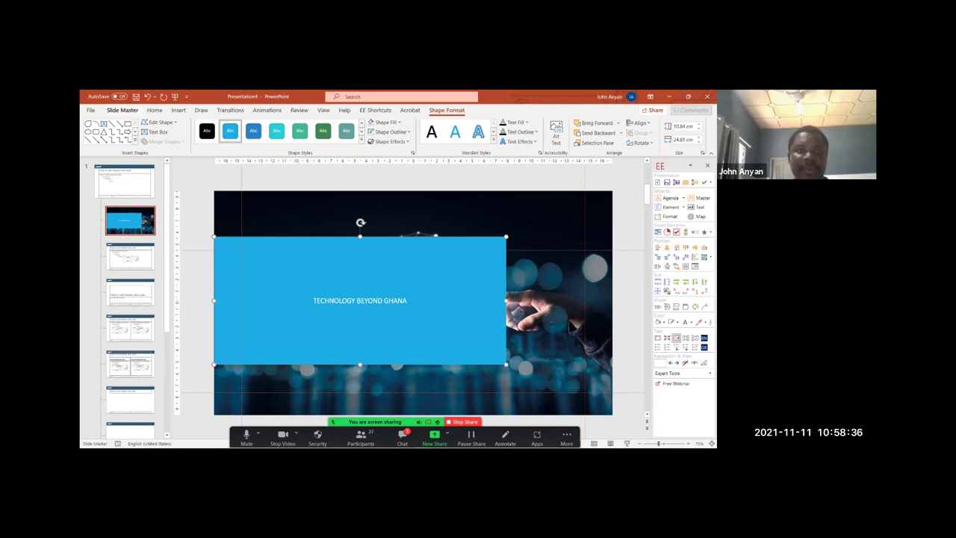
# - Increase the rectangle's text size to 48 pt
pyautogui.click(122, 110)
pyautogui.click(154, 110)
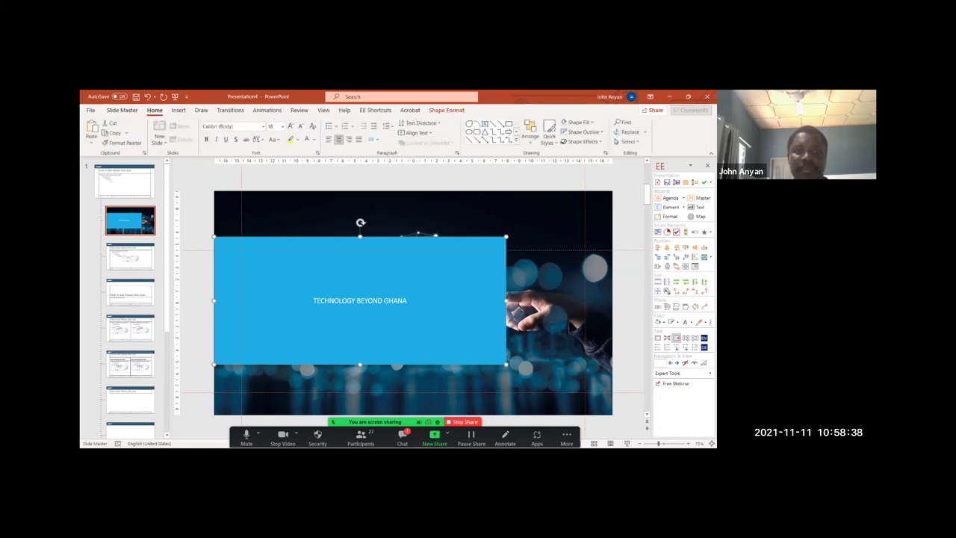
pyautogui.hotkey('ctrl', 'shift', '.')
pyautogui.hotkey('ctrl', 'shift', '.')
pyautogui.hotkey('ctrl', 'shift', '.')
pyautogui.hotkey('ctrl', 'shift', '.')
pyautogui.hotkey('ctrl', 'shift', '.')
pyautogui.hotkey('ctrl', 'shift', '.')
pyautogui.hotkey('ctrl', 'shift', '.')
pyautogui.hotkey('ctrl', 'shift', '.')
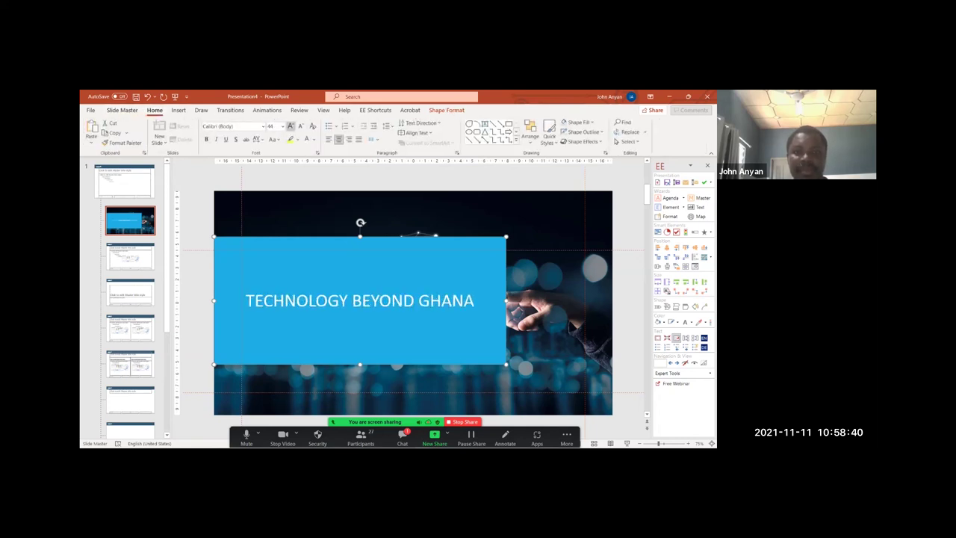
# - Put GHANA on a second line and left-align the rectangle's text
pyautogui.click(425, 301)
pyautogui.press('Return')
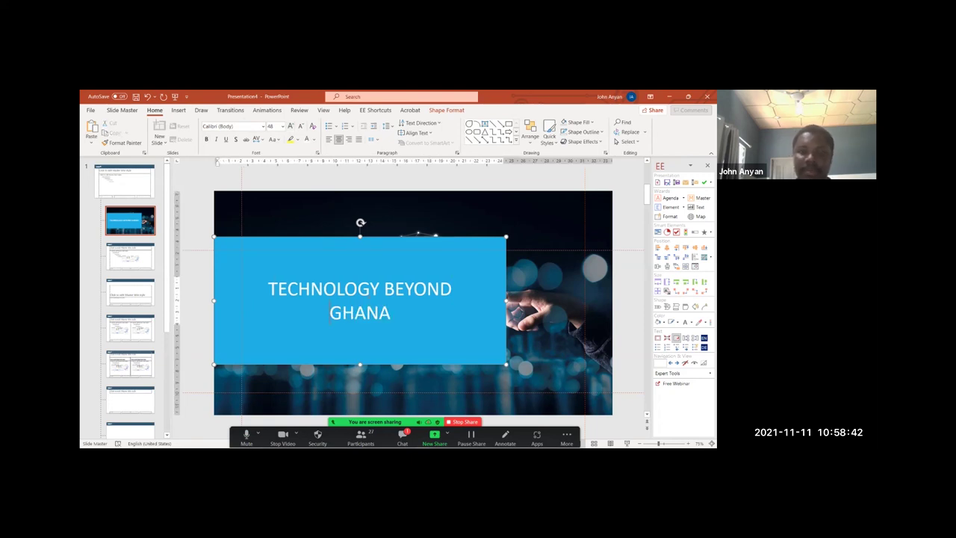
pyautogui.press('Escape')
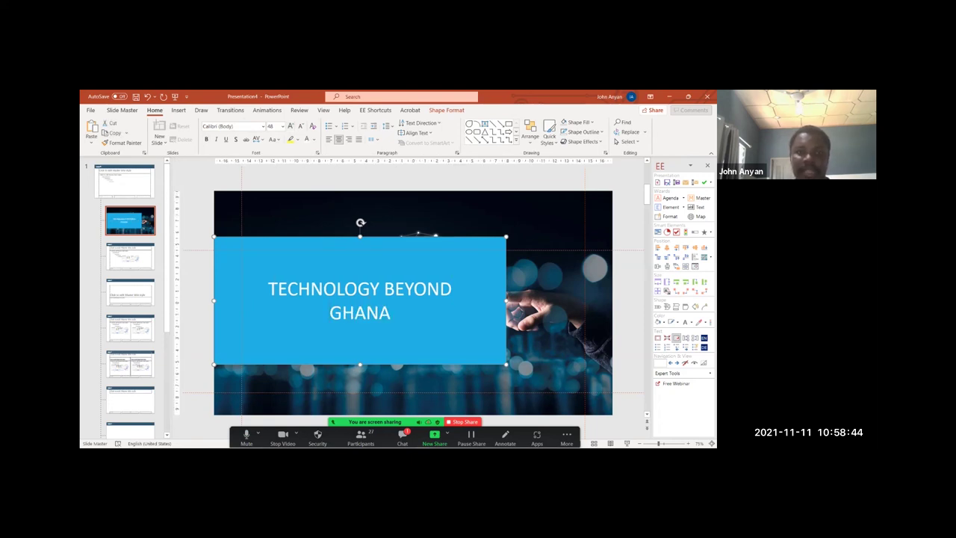
pyautogui.hotkey('ctrl', 'l')
# - Narrow the rectangle to about half the slide's width and give it a solid fill in the dark blue theme color
pyautogui.moveTo(505, 300); pyautogui.dragTo(414, 300)
pyautogui.click(606, 153)
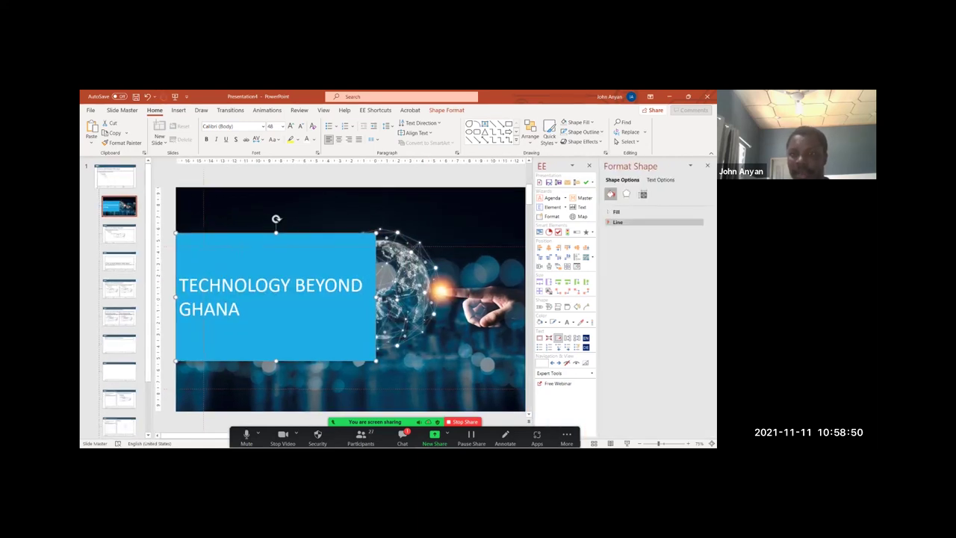
pyautogui.click(617, 211)
pyautogui.click(699, 287)
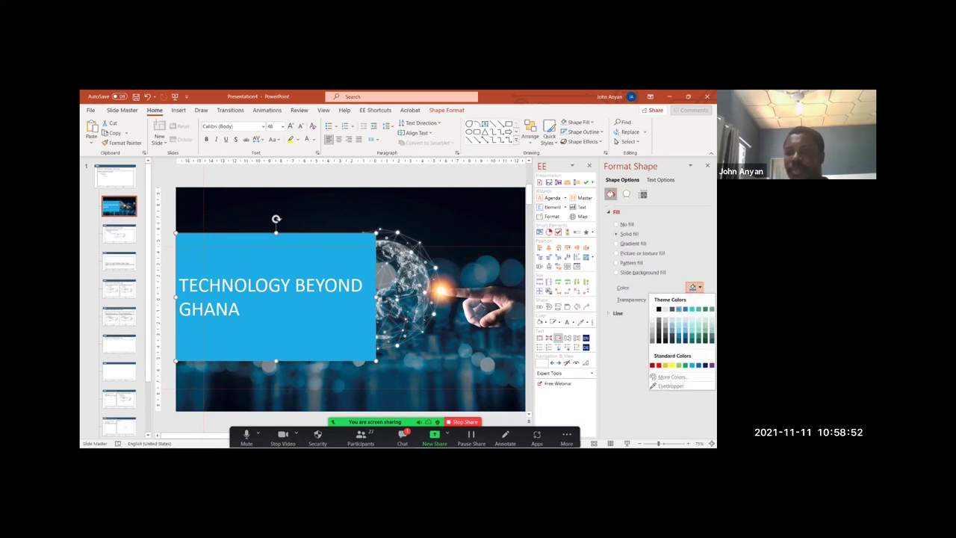
pyautogui.click(672, 309)
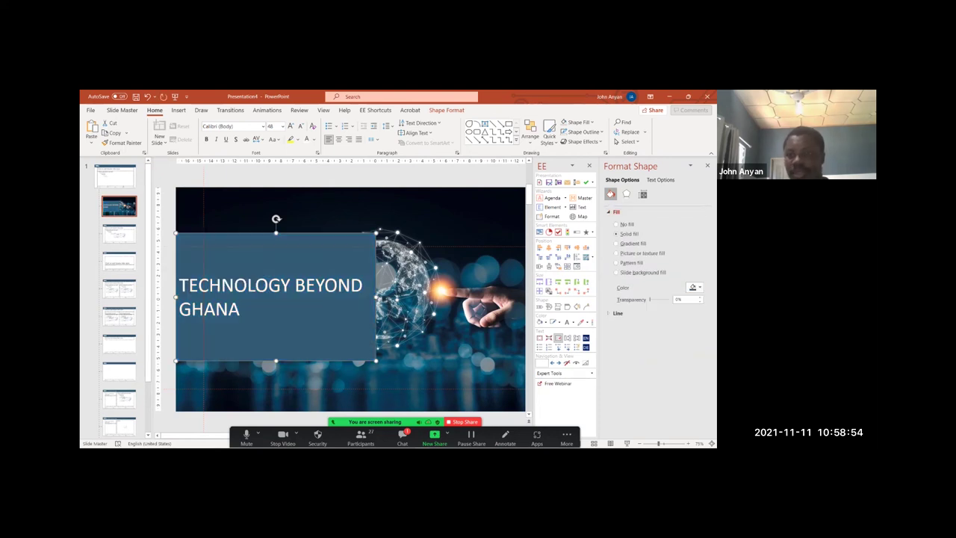
# - Change the rectangle to a gradient fill and set its first stop to the dark blue theme color
pyautogui.click(632, 243)
pyautogui.moveTo(673, 345); pyautogui.dragTo(624, 345)
pyautogui.click(692, 360)
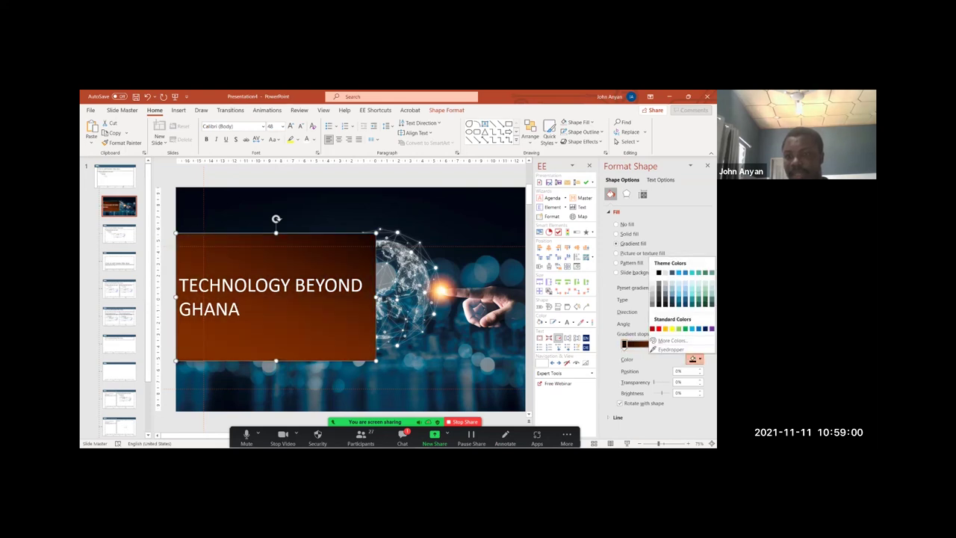
pyautogui.click(672, 272)
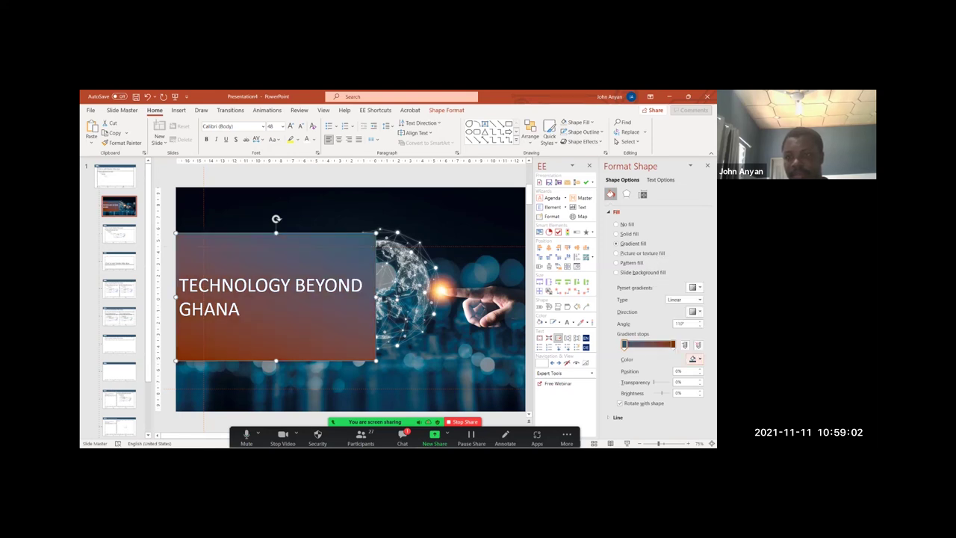
# - Set the last gradient stop of the rectangle to white and run the linear gradient from left to right at 0°
pyautogui.click(673, 345)
pyautogui.click(692, 360)
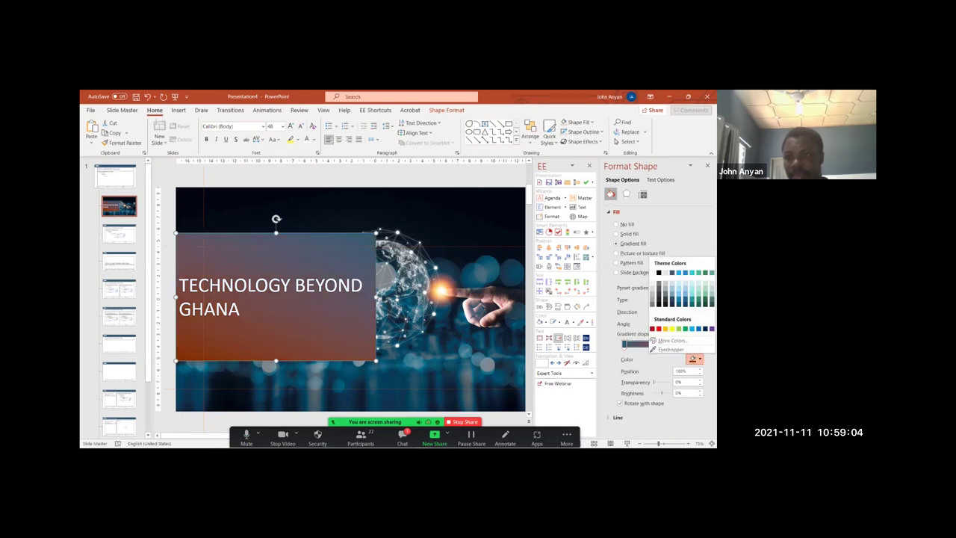
pyautogui.click(652, 272)
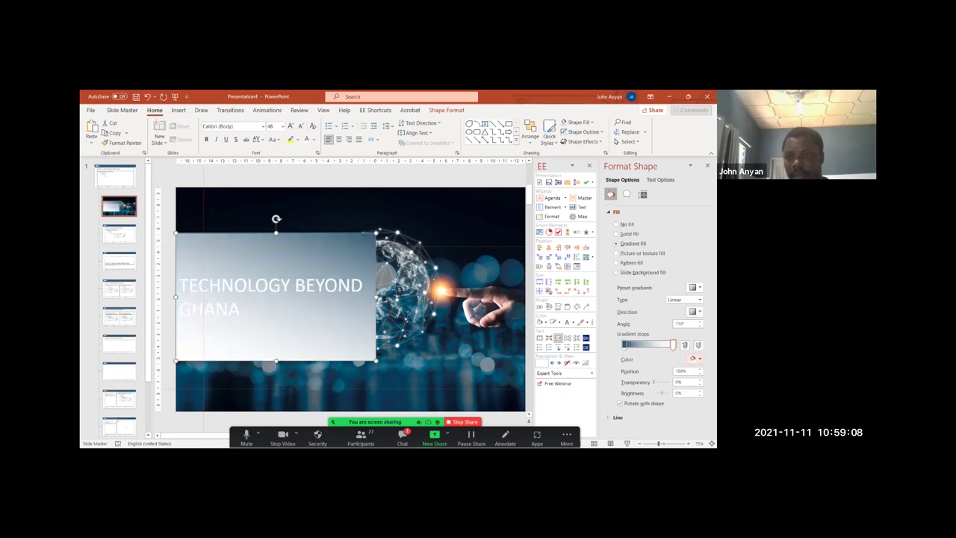
pyautogui.click(696, 311)
pyautogui.click(682, 329)
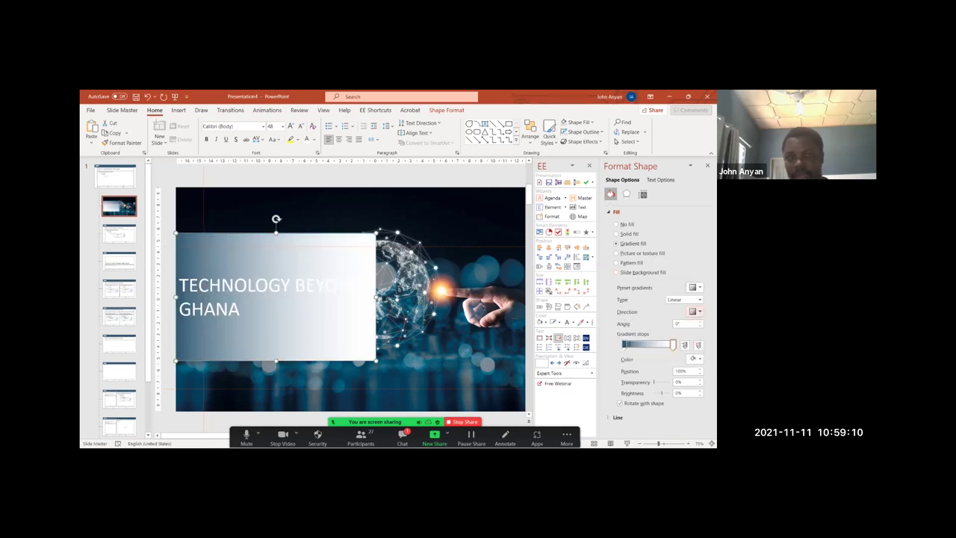
# - Widen the rectangle to about three quarters of the slide's width and reduce its height symmetrically by about a third
pyautogui.moveTo(376, 297); pyautogui.dragTo(473, 297)
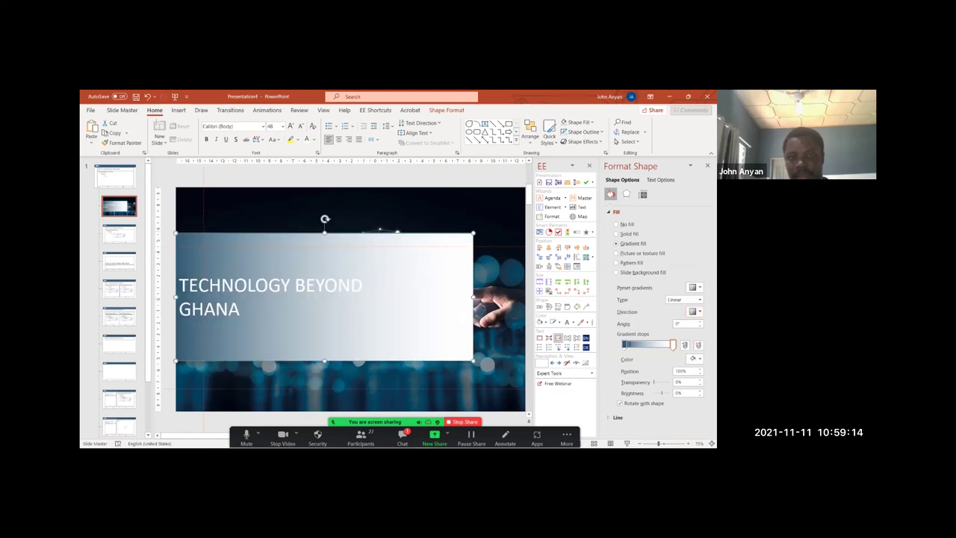
pyautogui.moveTo(324, 234); pyautogui.dragTo(324, 255)
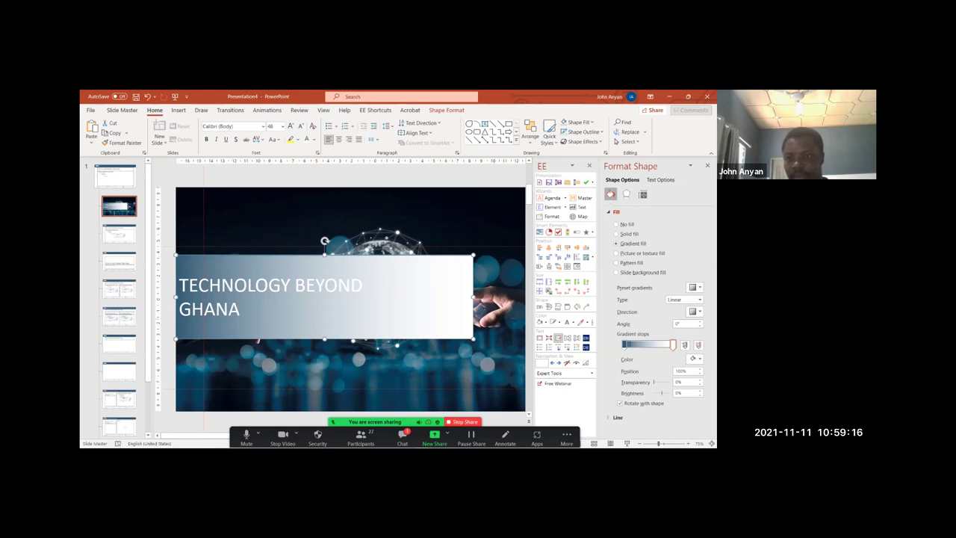
pyautogui.click(707, 165)
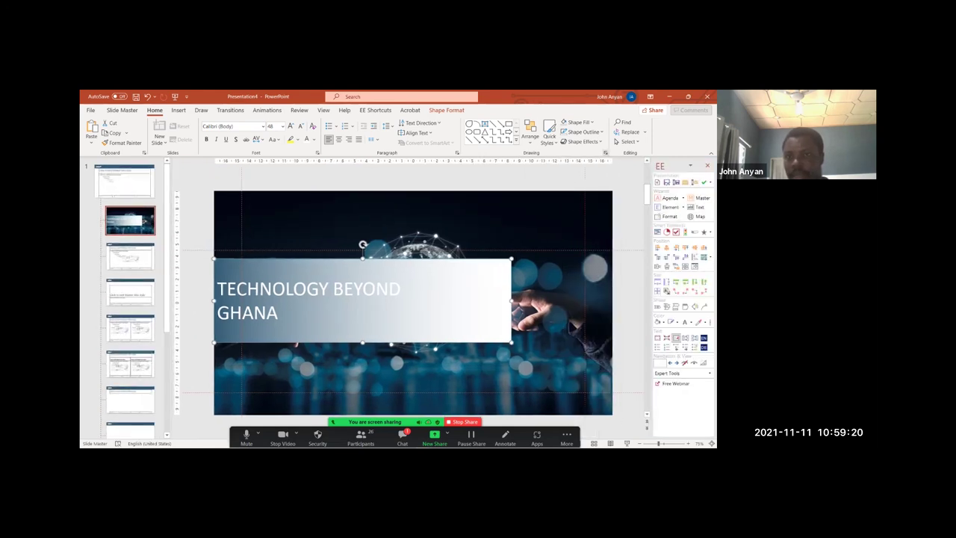
# - Set the transparency of the rectangle's white gradient stop to 100%
pyautogui.click(606, 153)
pyautogui.click(673, 345)
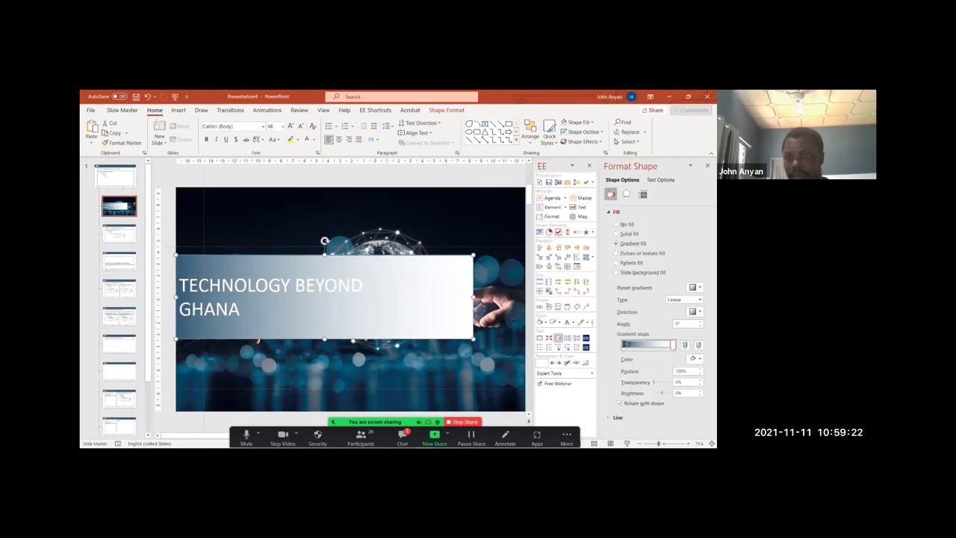
pyautogui.moveTo(655, 381); pyautogui.dragTo(671, 382)
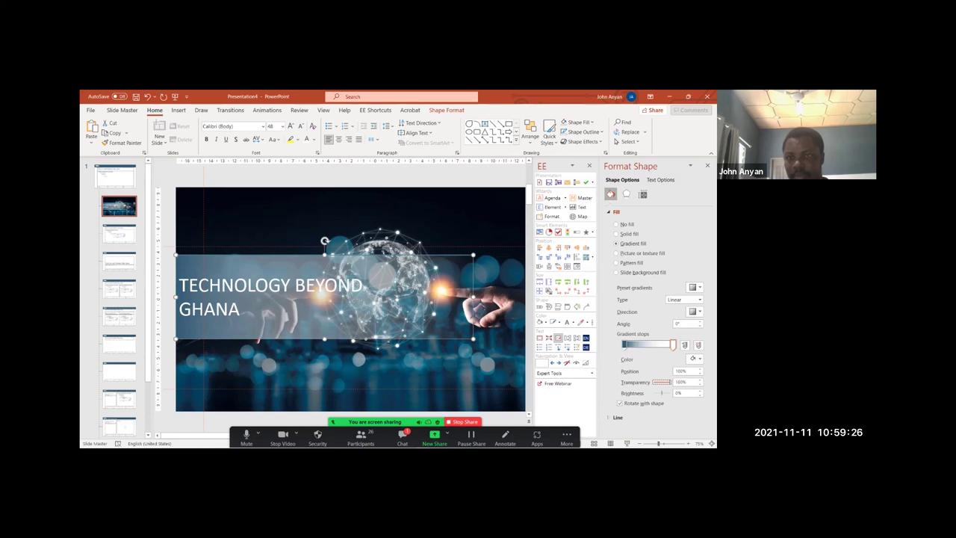
pyautogui.click(707, 166)
pyautogui.click(520, 316)
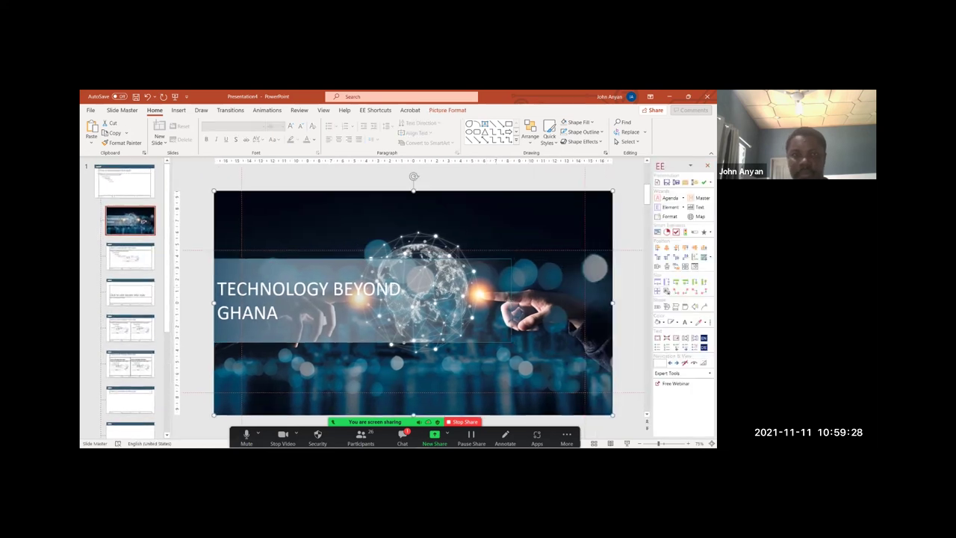
# - Extend the gradient rectangle across the full width of the slide, matching the background picture's width
pyautogui.click(344, 301)
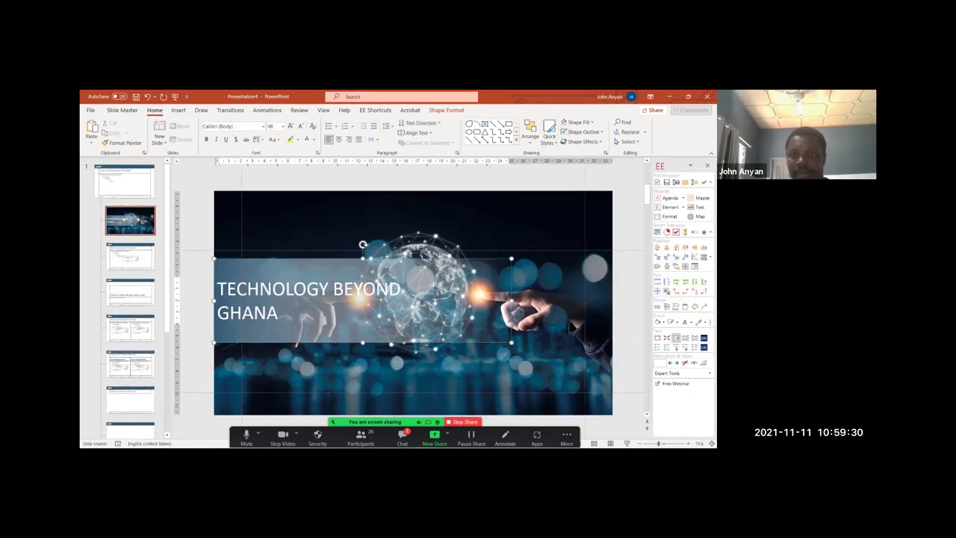
pyautogui.moveTo(511, 301); pyautogui.dragTo(590, 301)
pyautogui.hotkey('ctrl', 'a')
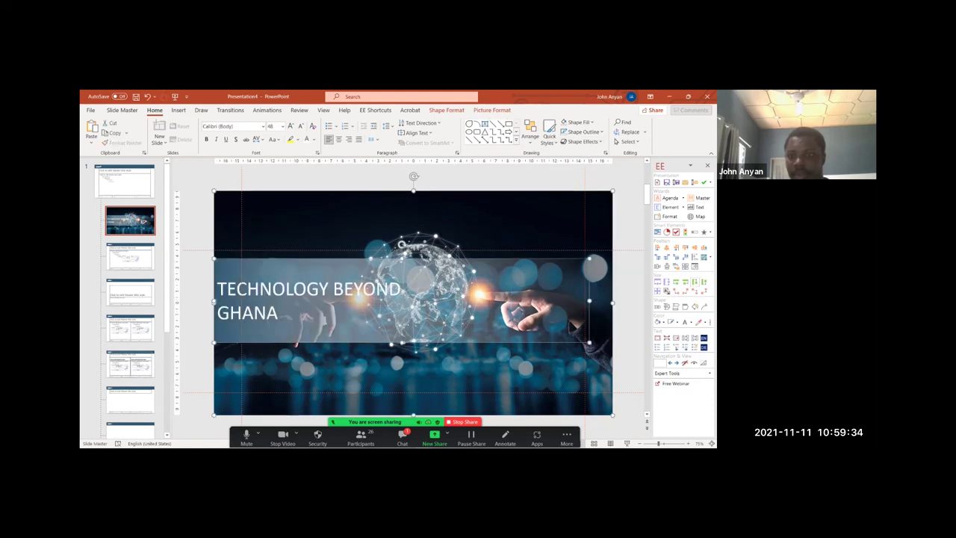
pyautogui.moveTo(589, 302); pyautogui.dragTo(612, 302)
pyautogui.press('Escape')
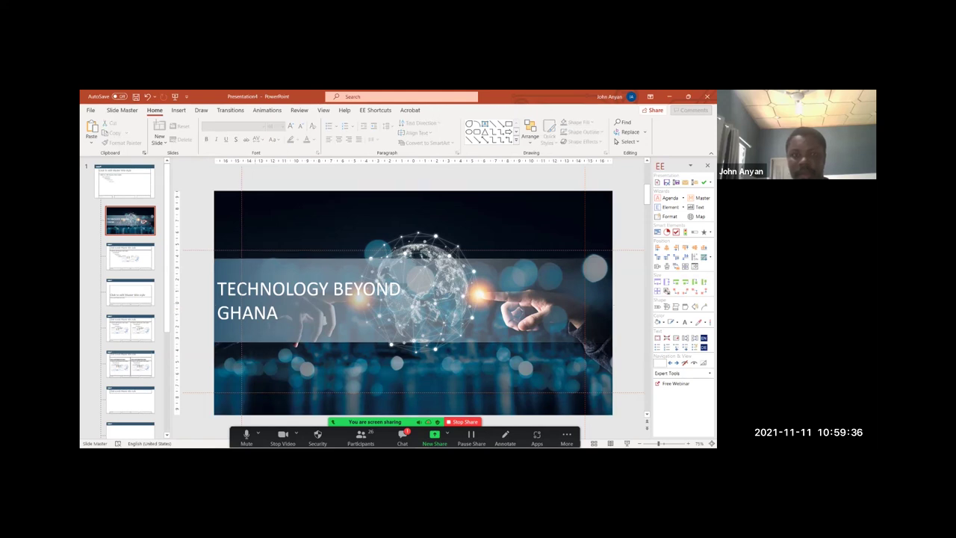
# - Format the rectangle's title text as bold Bauhaus 93 at 60 pt
pyautogui.click(434, 321)
pyautogui.click(207, 139)
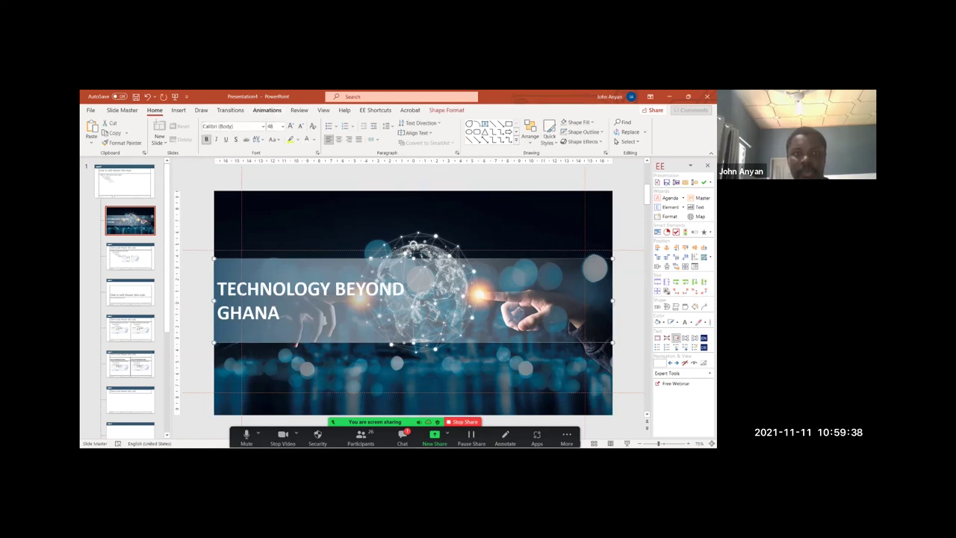
pyautogui.click(263, 126)
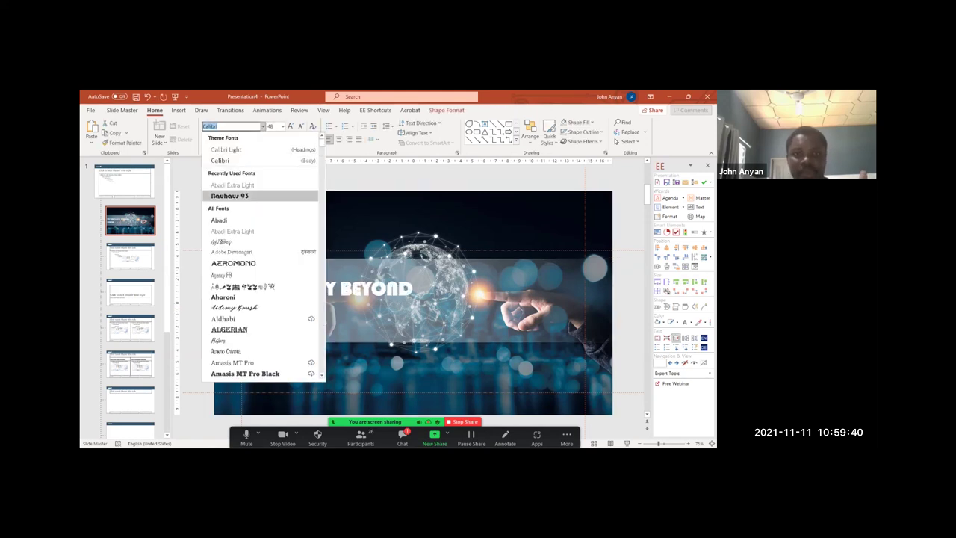
pyautogui.click(232, 196)
pyautogui.click(291, 125)
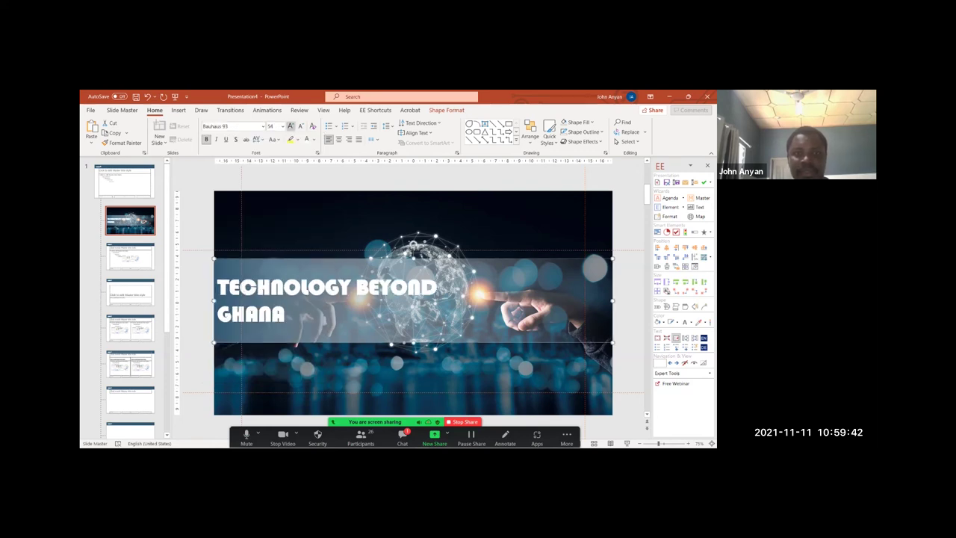
pyautogui.click(290, 125)
# - Rearrange the title's line breaks to read TECHNOLOGY on the first line and BEYOND GHANA on the second
pyautogui.click(371, 286)
pyautogui.press('Return')
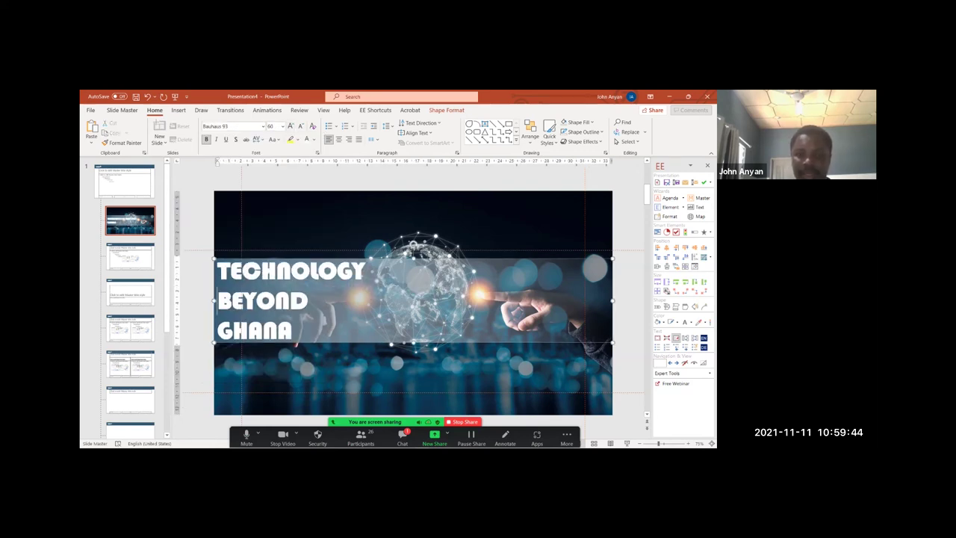
pyautogui.click(218, 331)
pyautogui.press('BackSpace')
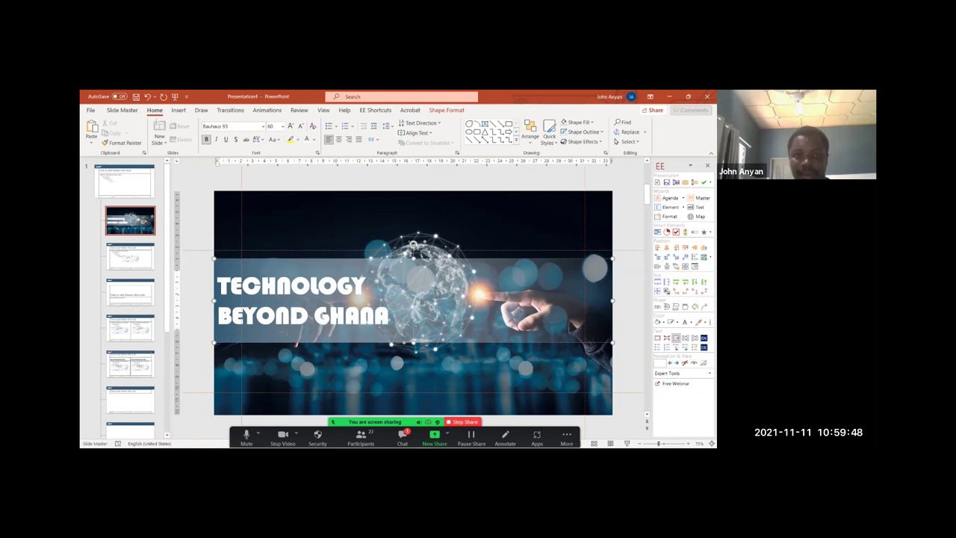
pyautogui.press('Escape')
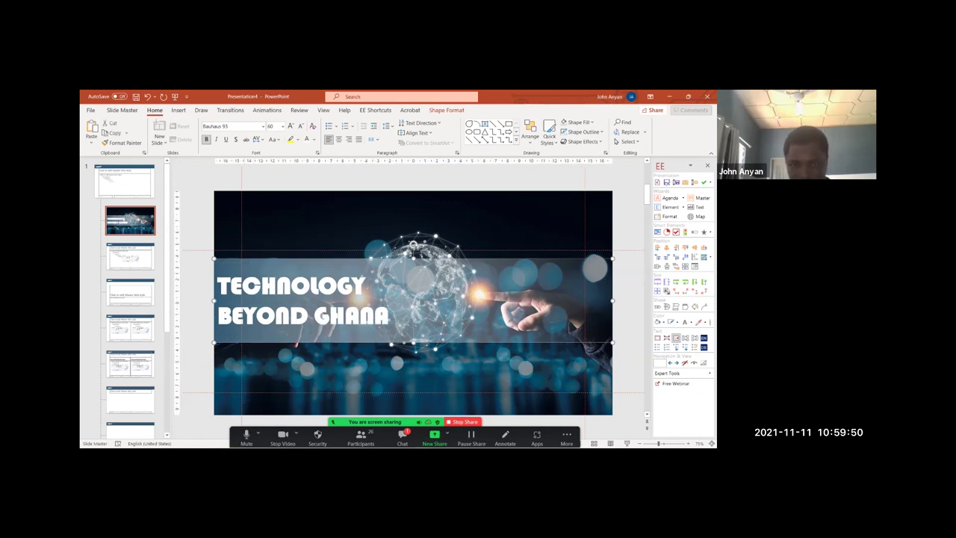
# - Duplicate the gradient rectangle, flatten the copy into a thin bar just below the title box and fill it white
pyautogui.moveTo(344, 259); pyautogui.dragTo(344, 303)
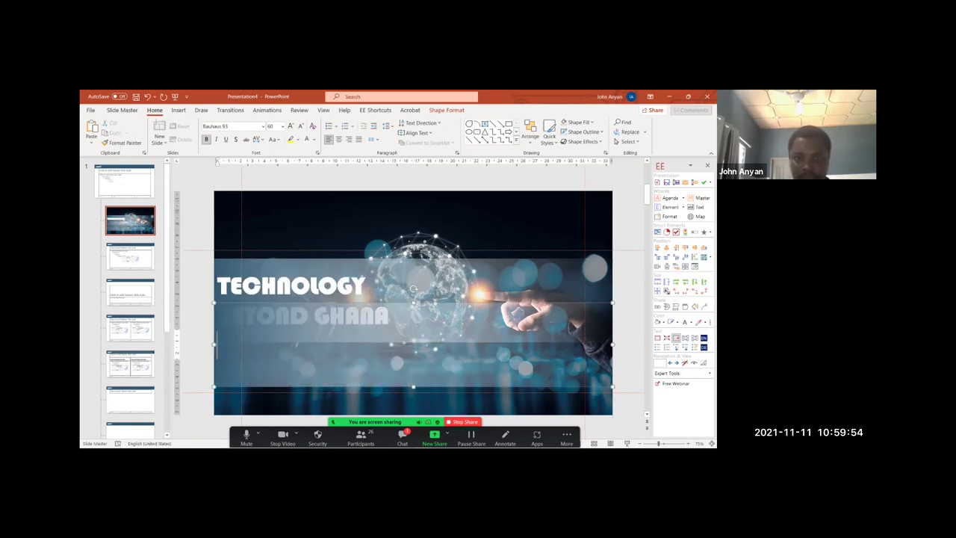
pyautogui.moveTo(413, 387); pyautogui.dragTo(413, 304)
pyautogui.press('Down')
pyautogui.press('Down')
pyautogui.press('Down')
pyautogui.press('Down')
pyautogui.press('Down')
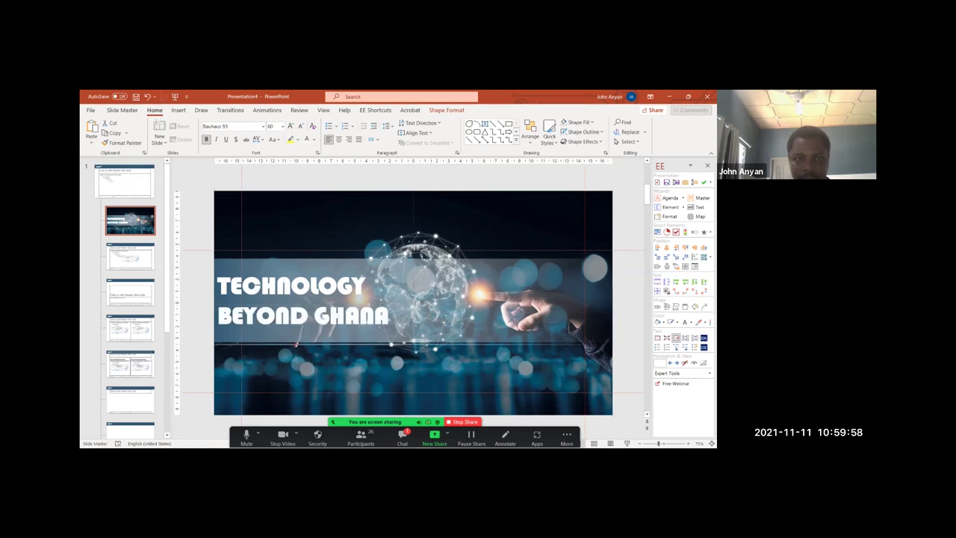
pyautogui.click(579, 122)
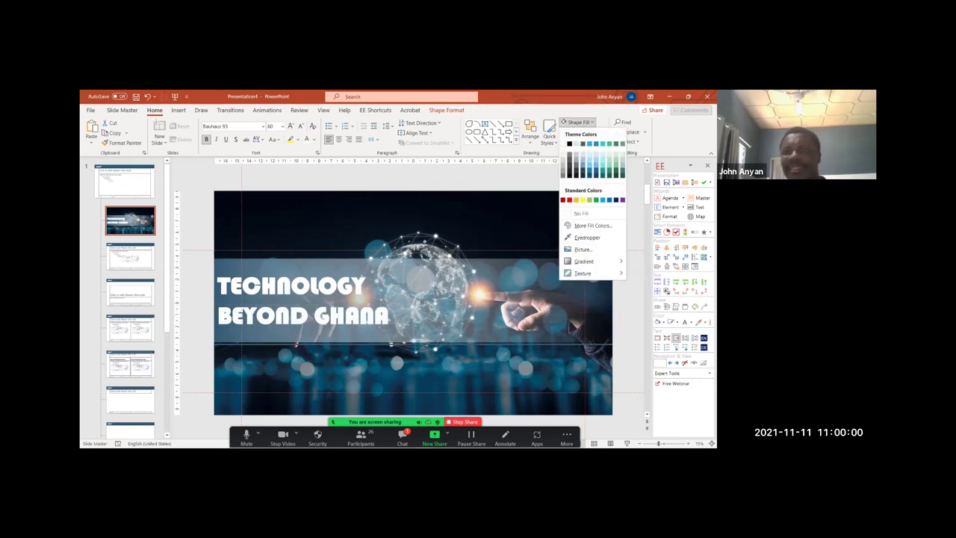
pyautogui.click(569, 144)
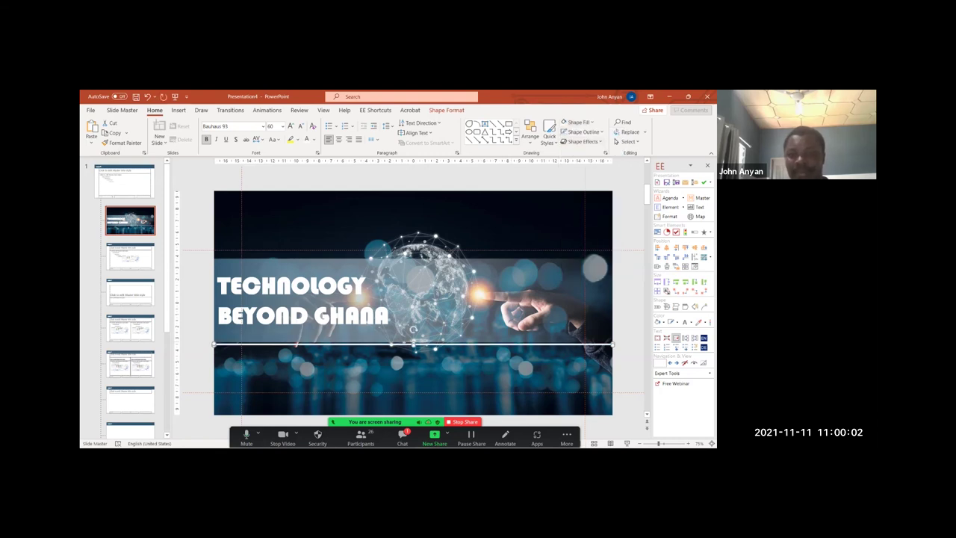
# - Copy the white bar above the title box, evenly spaced with the lower bar, and preview the layout full screen
pyautogui.moveTo(448, 344); pyautogui.dragTo(448, 258)
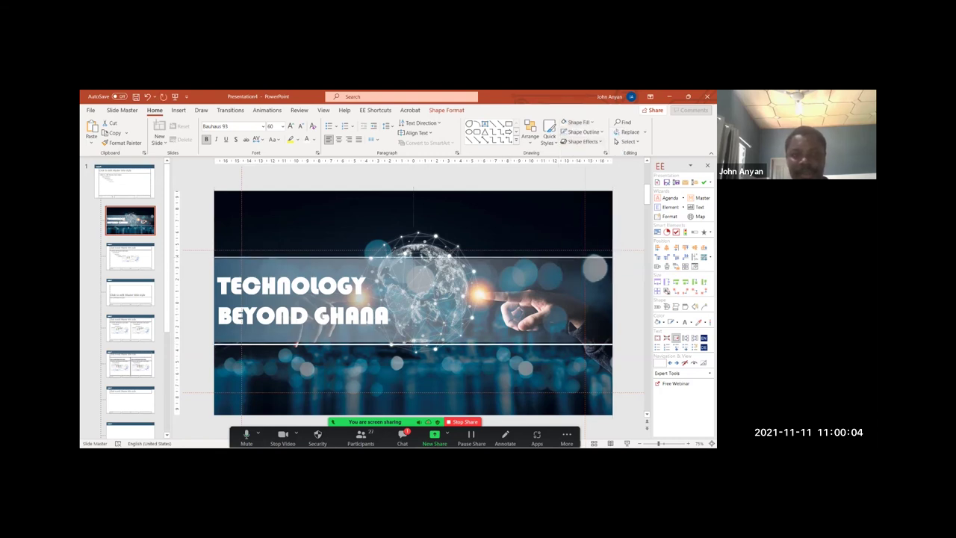
pyautogui.press('Up')
pyautogui.keyDown('shift'); pyautogui.click(448, 299); pyautogui.keyUp('shift')
pyautogui.keyDown('shift'); pyautogui.click(448, 298); pyautogui.keyUp('shift')
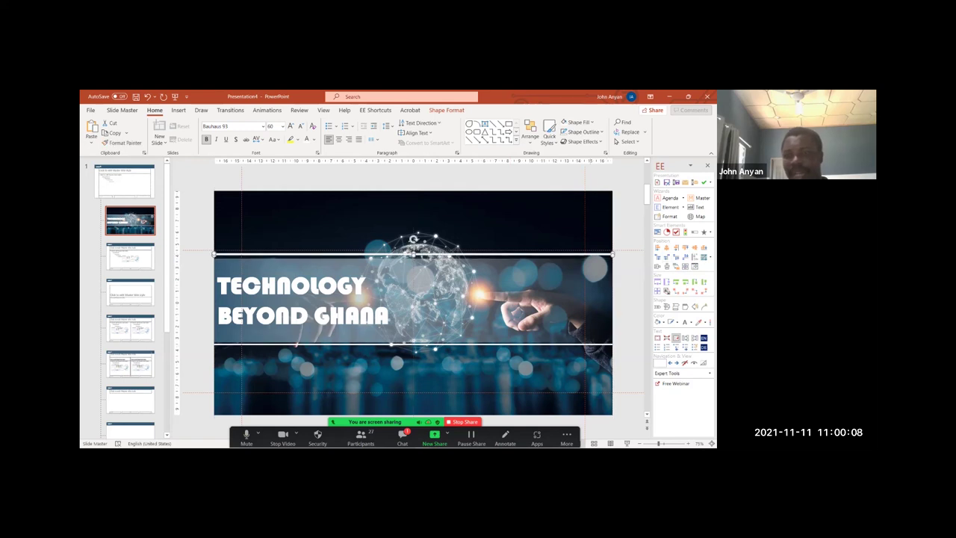
pyautogui.press('Tab')
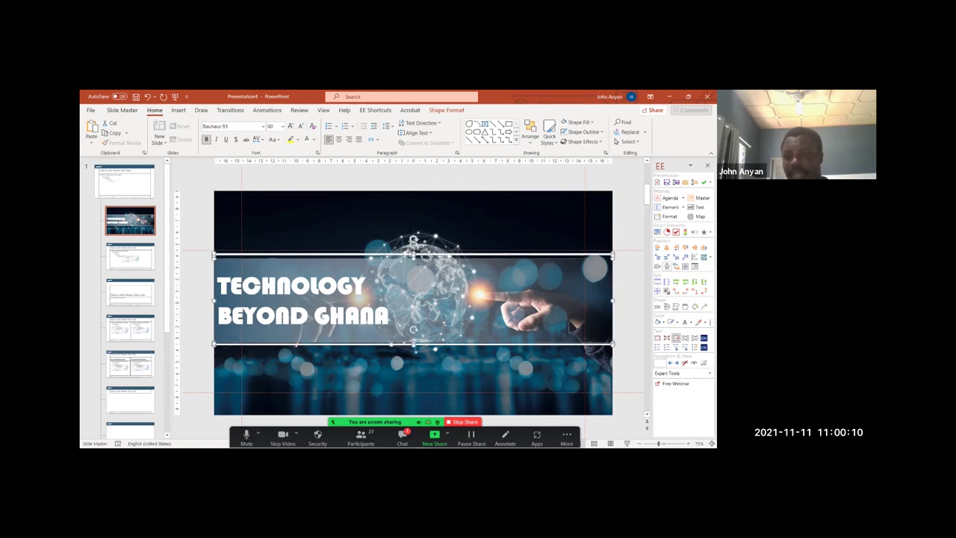
pyautogui.hotkey('shift', 'F5')
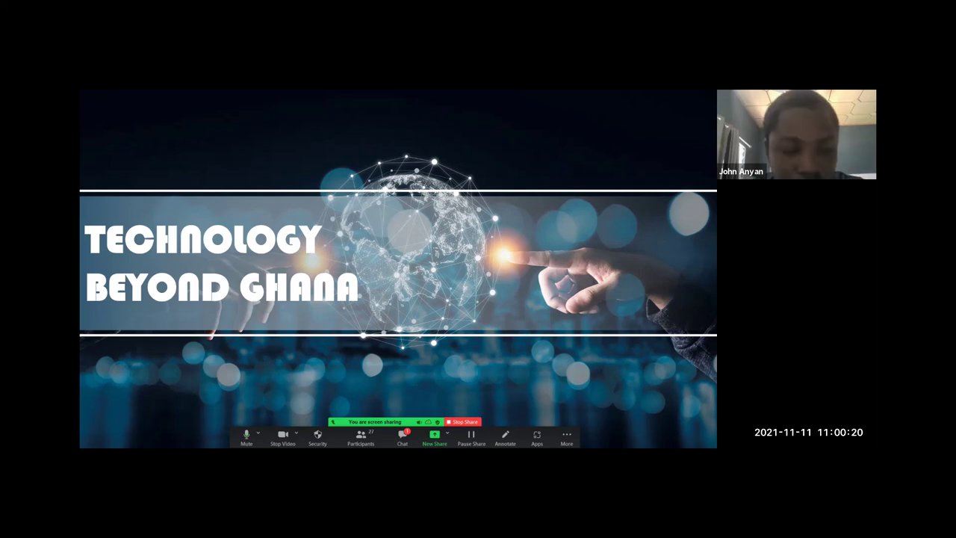
pyautogui.press('Escape')
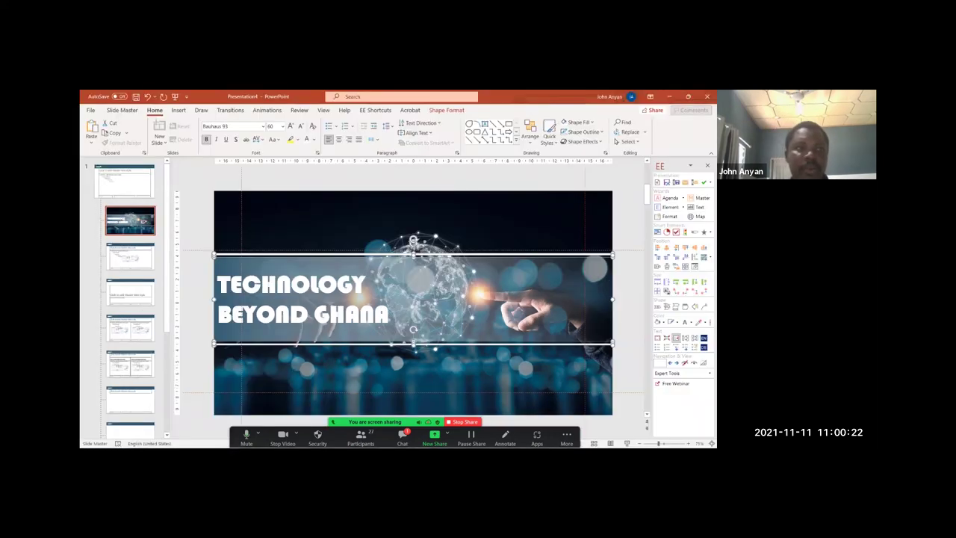
# - Copy the CLAD logo from the slide master to the title layout's lower-left corner and preview the layout full screen
pyautogui.click(238, 204)
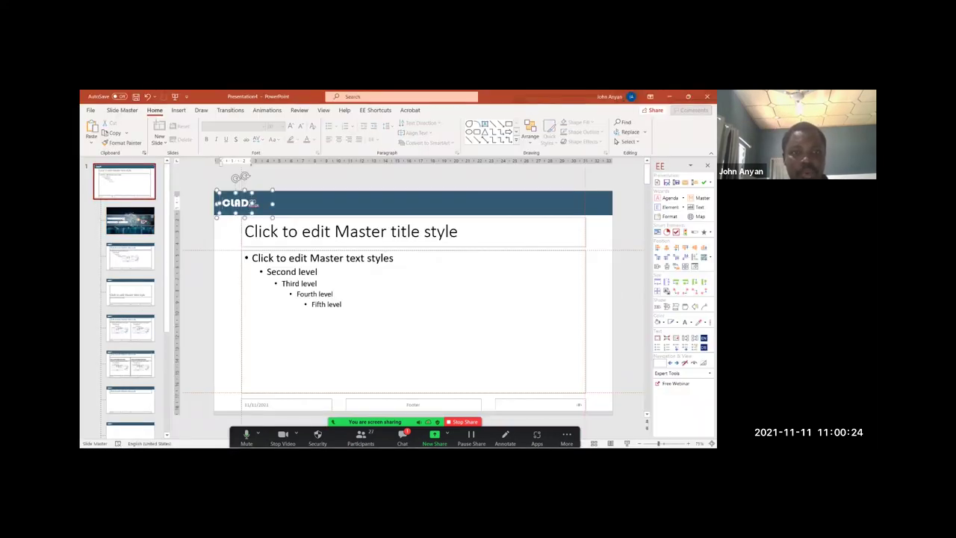
pyautogui.click(413, 203)
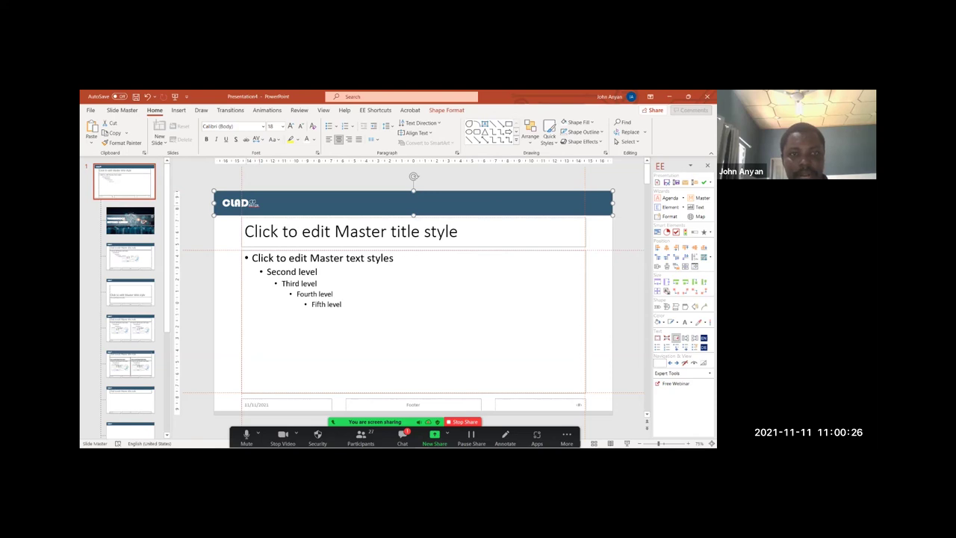
pyautogui.click(239, 203)
pyautogui.click(130, 221)
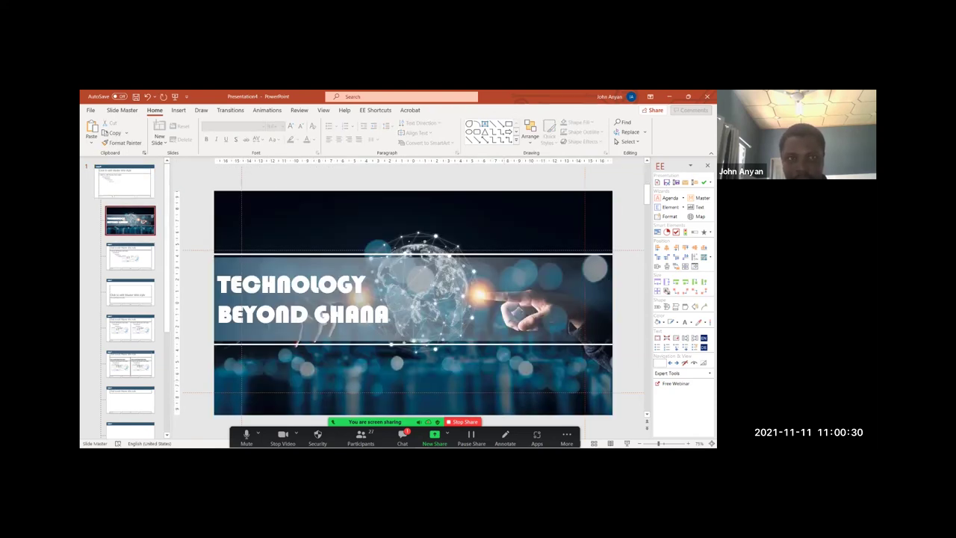
pyautogui.hotkey('ctrl', 'v')
pyautogui.moveTo(241, 203); pyautogui.dragTo(238, 404)
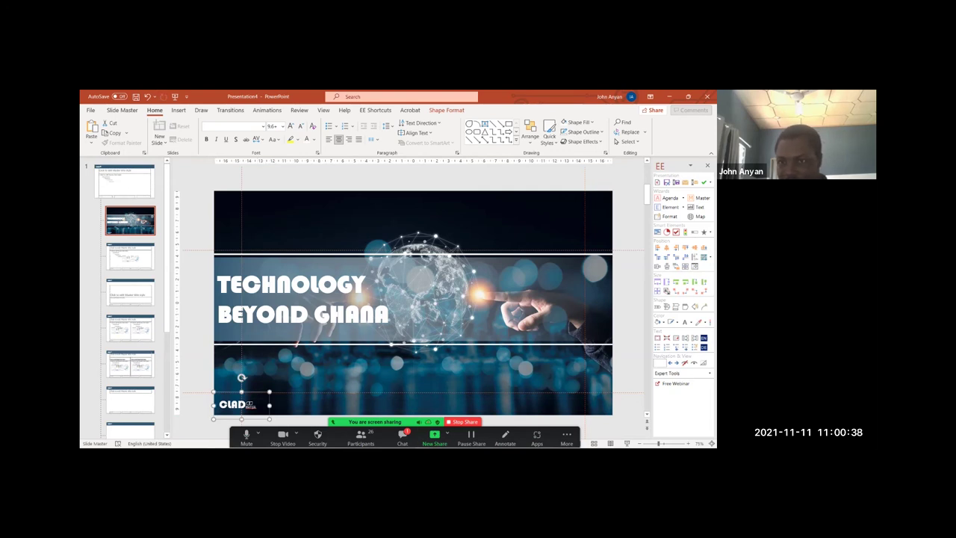
pyautogui.click(627, 443)
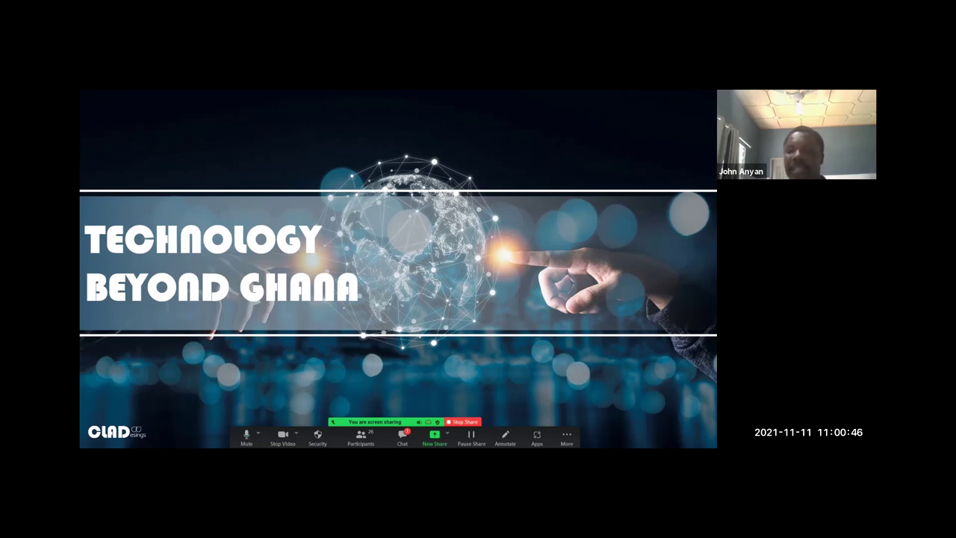
pyautogui.press('Escape')
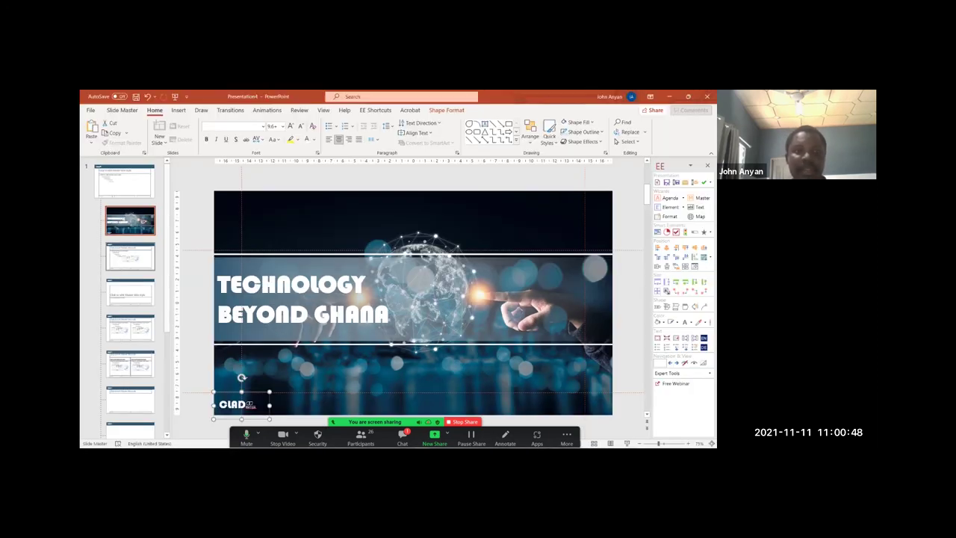
# - Delete the content placeholder from the Title and Content layout, keeping its title and footer placeholders
pyautogui.click(130, 256)
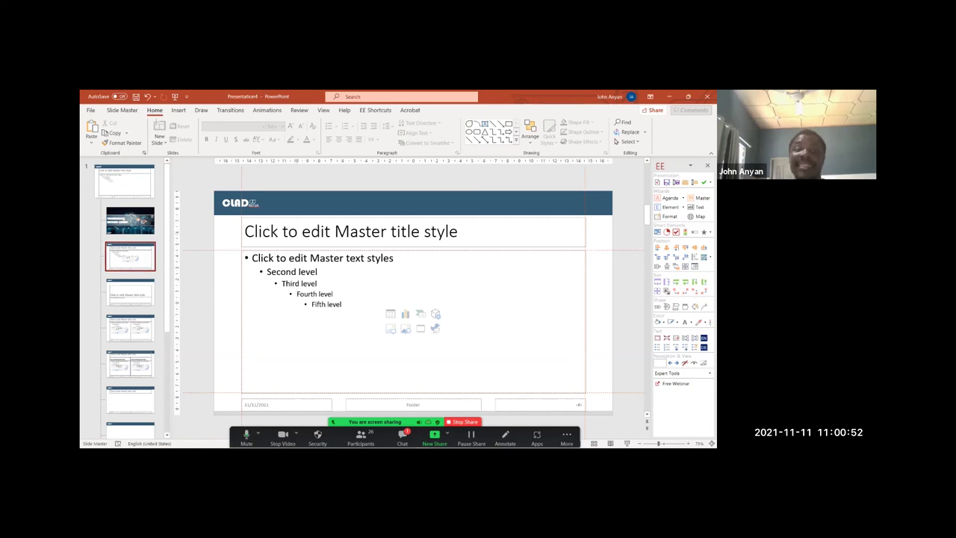
pyautogui.click(297, 232)
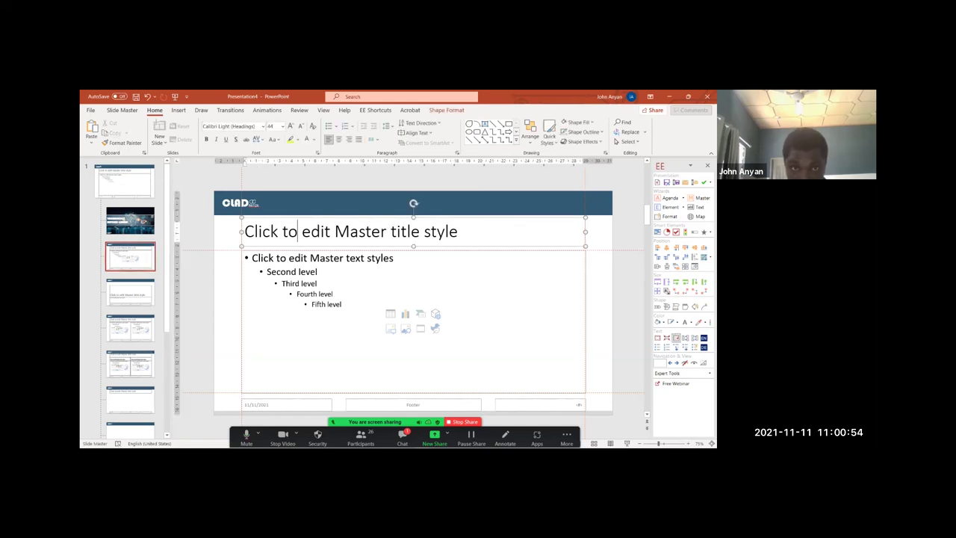
pyautogui.click(286, 284)
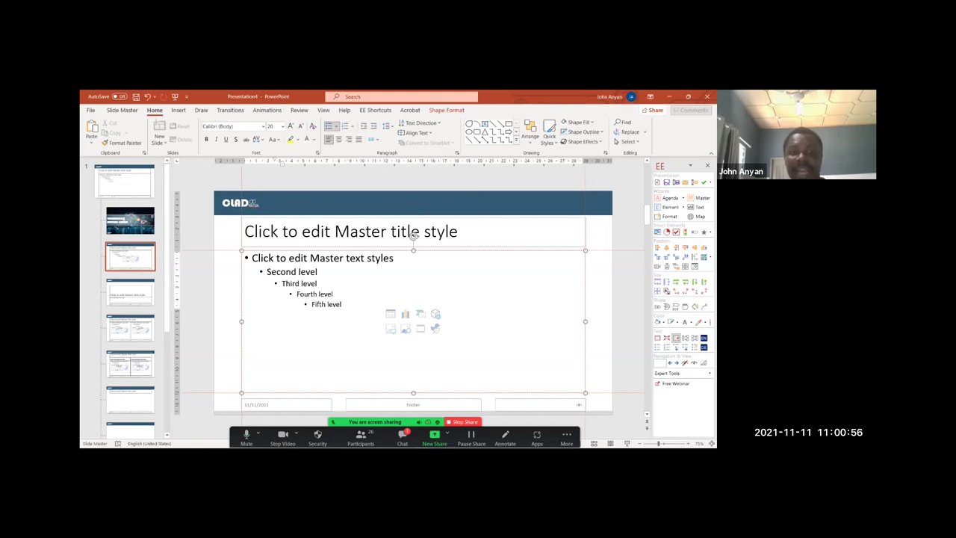
pyautogui.press('Escape')
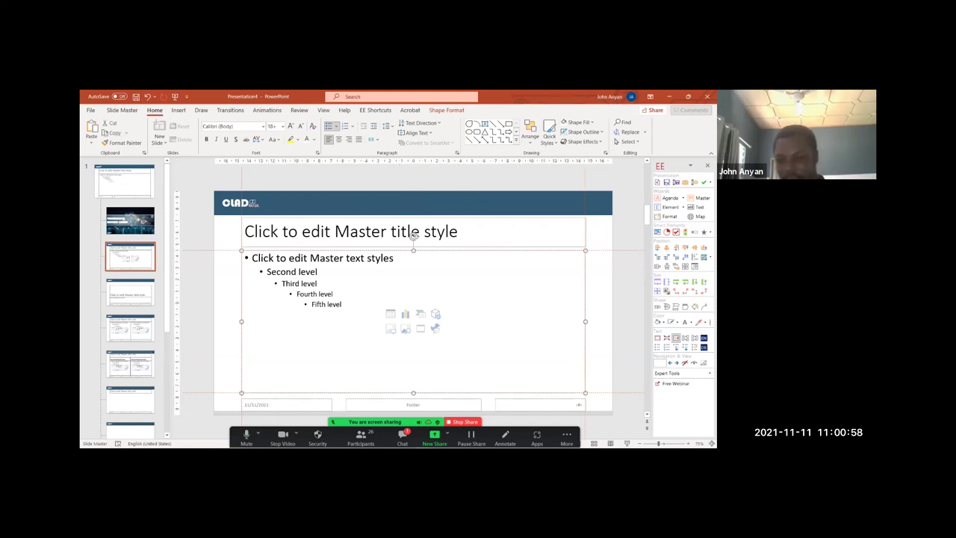
pyautogui.press('Delete')
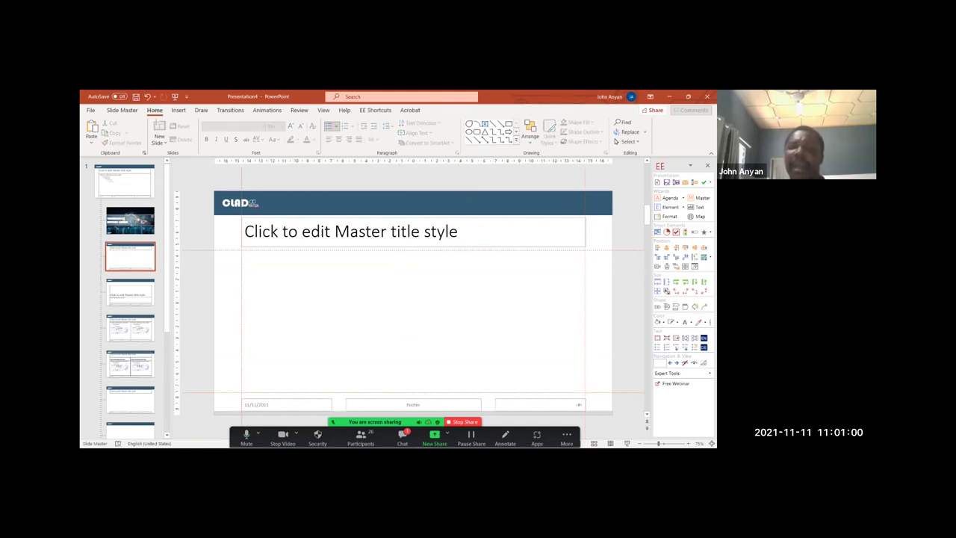
pyautogui.click(374, 246)
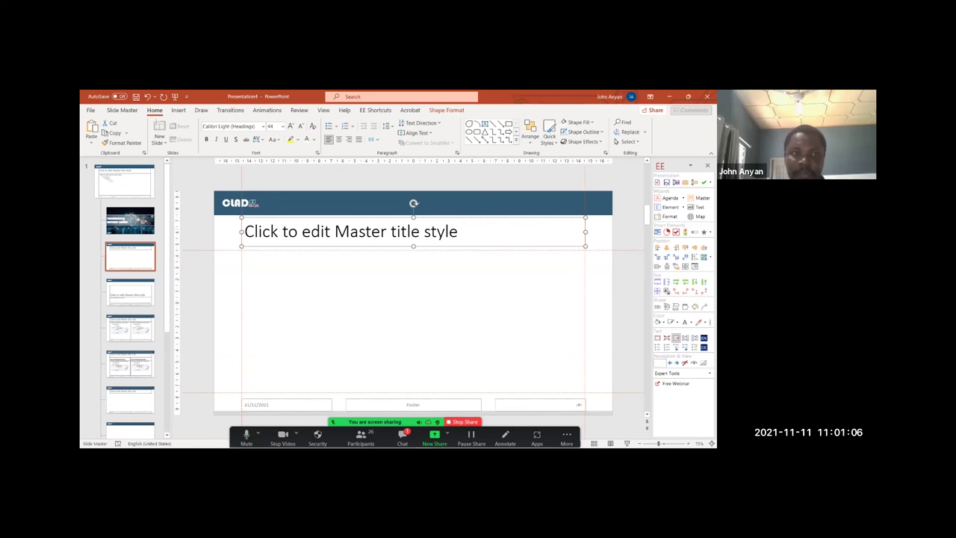
pyautogui.click(130, 221)
pyautogui.click(130, 257)
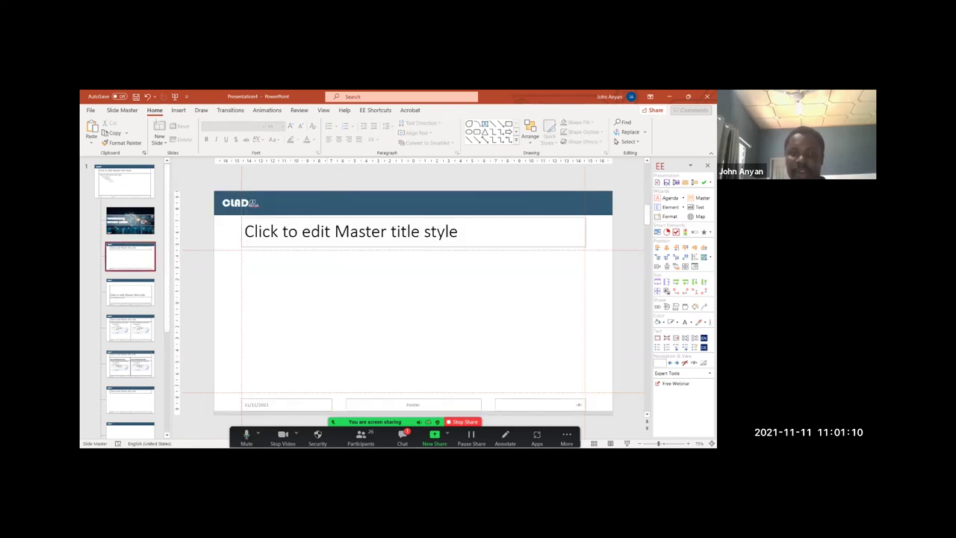
# - Format the slide number placeholder on the Title and Content layout as bold, 32 pt and dark blue
pyautogui.click(286, 404)
pyautogui.keyDown('shift'); pyautogui.click(413, 404); pyautogui.keyUp('shift')
pyautogui.keyDown('shift'); pyautogui.click(540, 404); pyautogui.keyUp('shift')
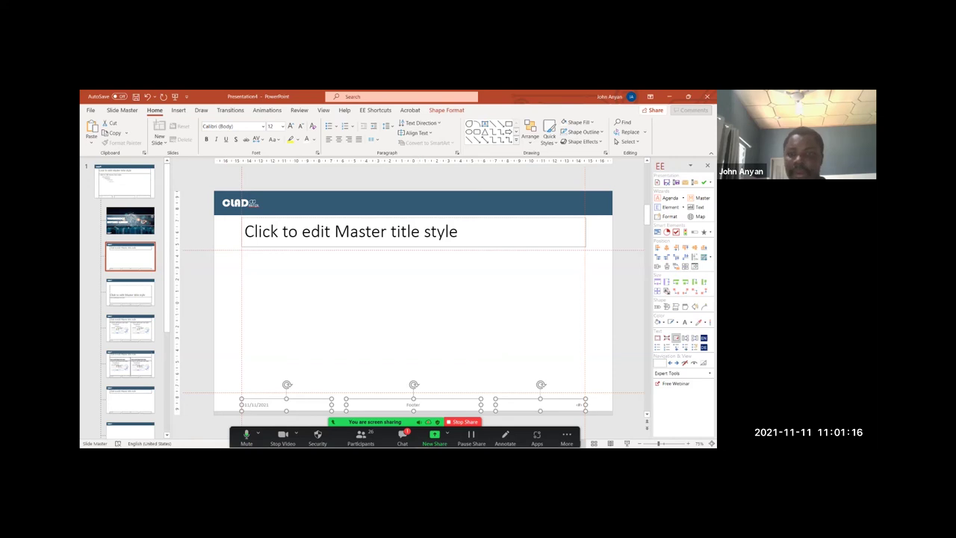
pyautogui.press('Escape')
pyautogui.click(540, 404)
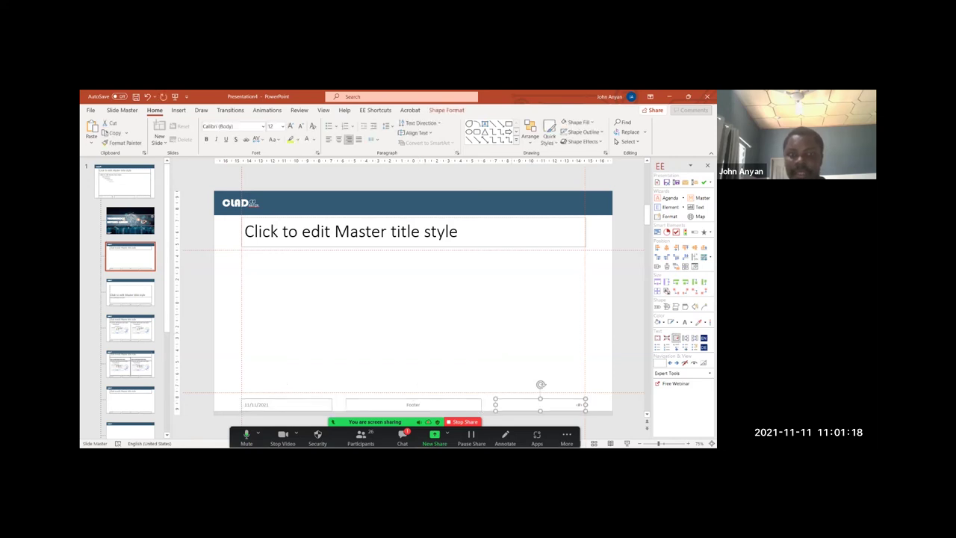
pyautogui.click(207, 140)
pyautogui.click(290, 126)
pyautogui.click(291, 125)
pyautogui.click(291, 126)
pyautogui.click(290, 126)
pyautogui.click(291, 126)
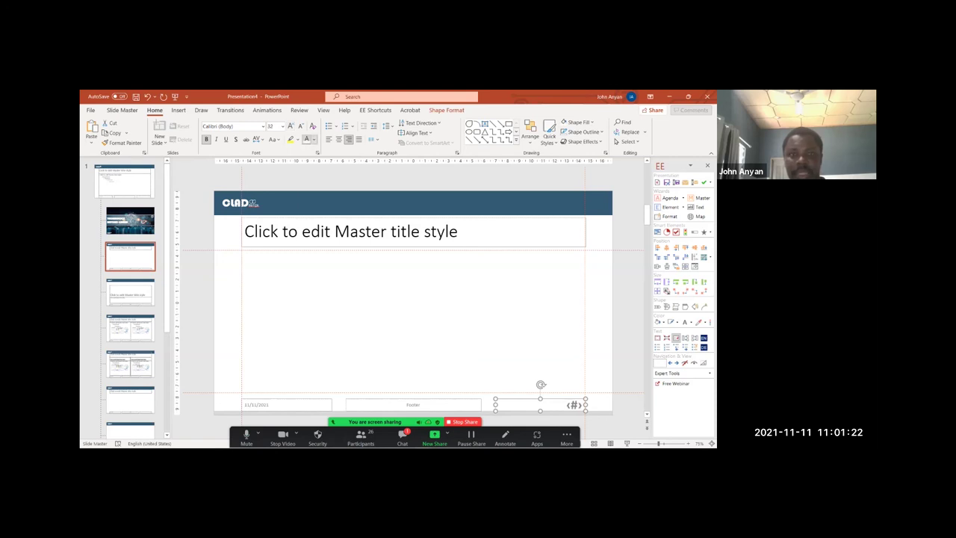
pyautogui.click(314, 140)
pyautogui.click(312, 162)
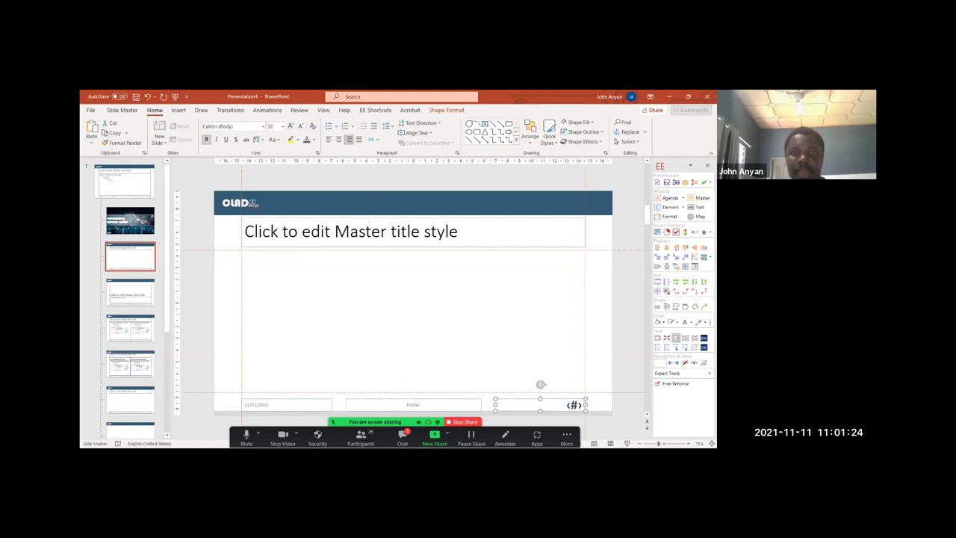
# - Leave the master view and turn on the slide number and an empty footer for all slides
pyautogui.click(323, 110)
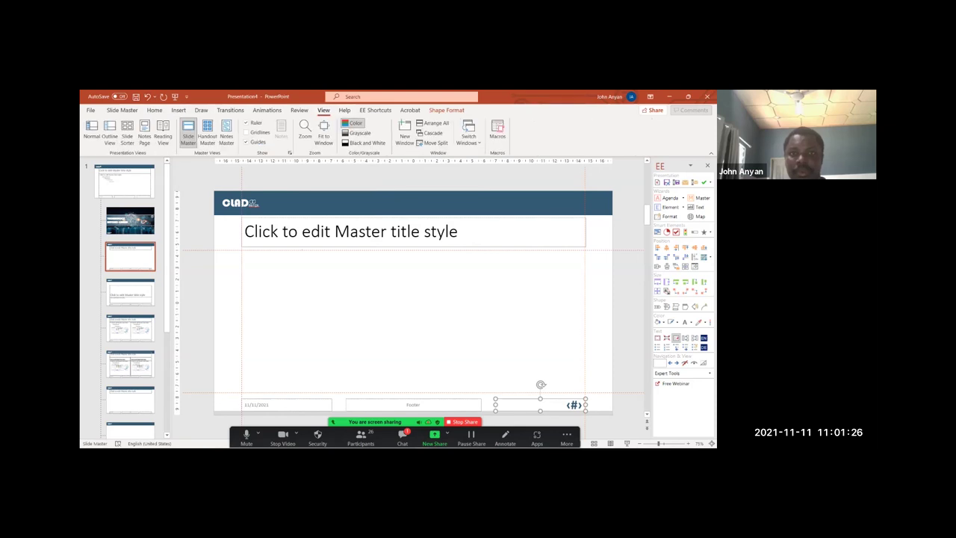
pyautogui.click(188, 133)
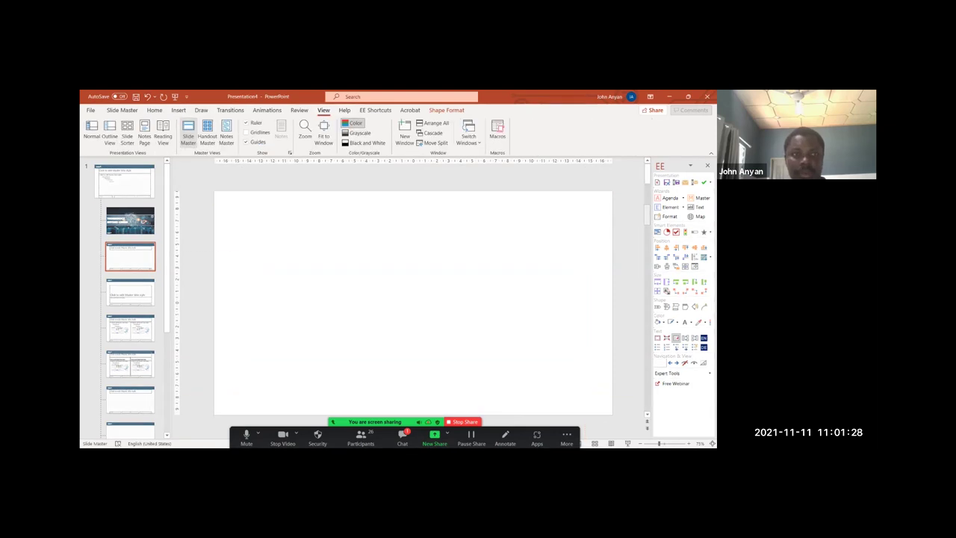
pyautogui.click(419, 133)
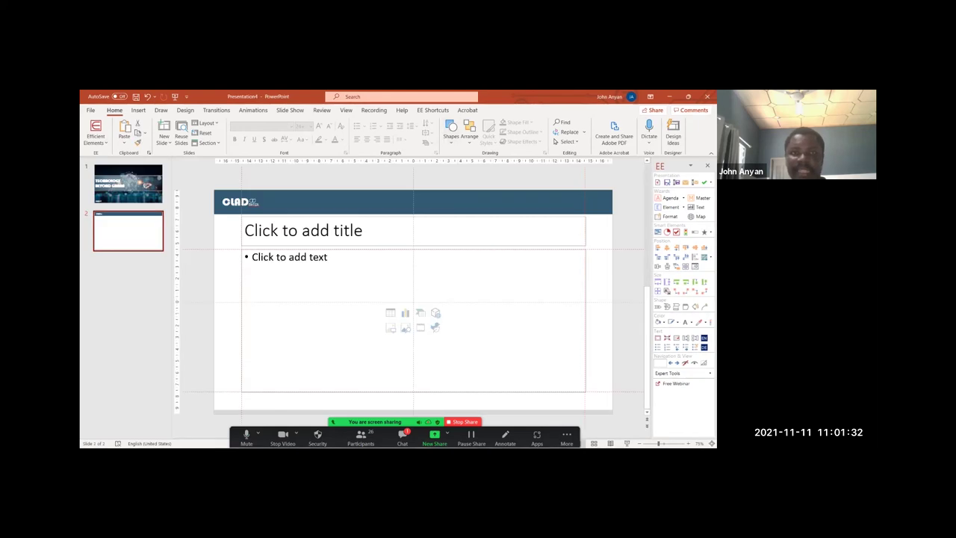
pyautogui.click(138, 110)
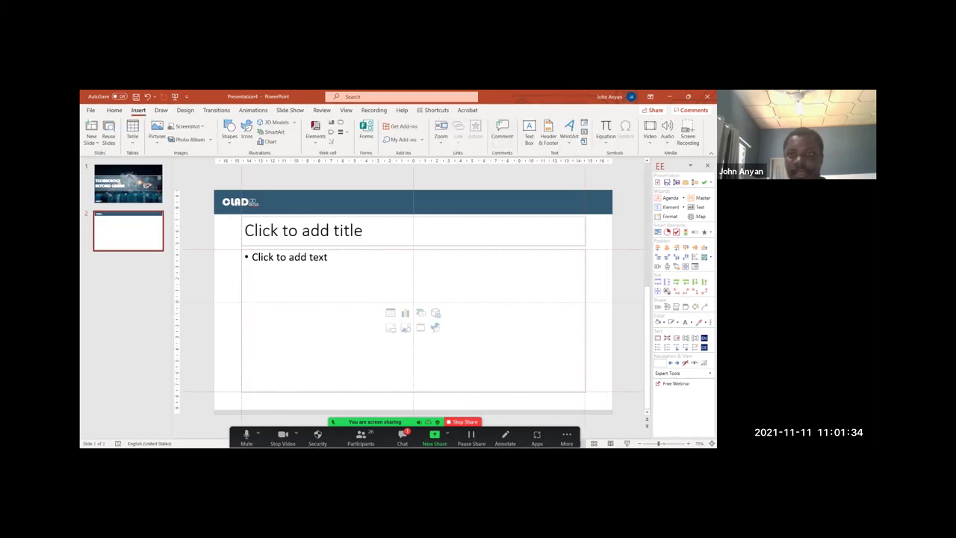
pyautogui.click(549, 133)
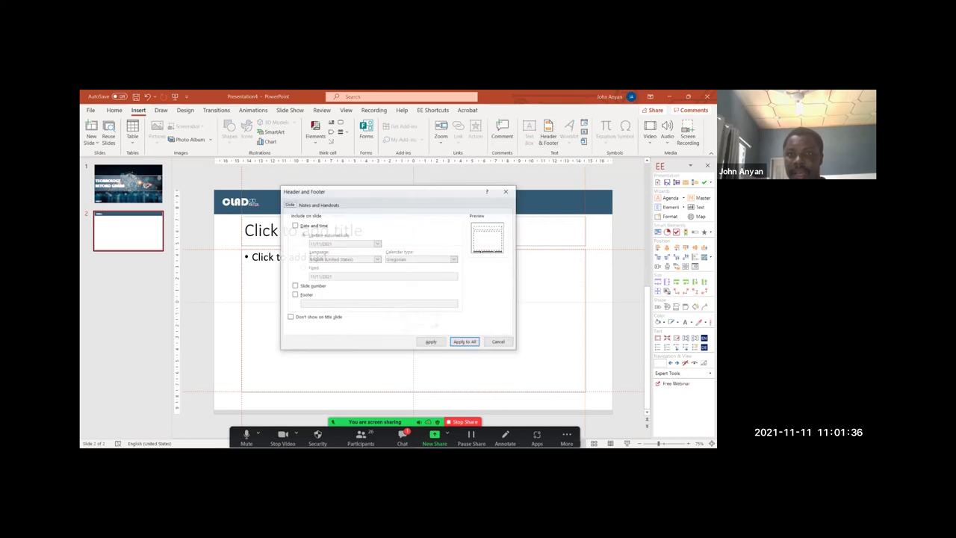
pyautogui.click(295, 286)
pyautogui.click(295, 296)
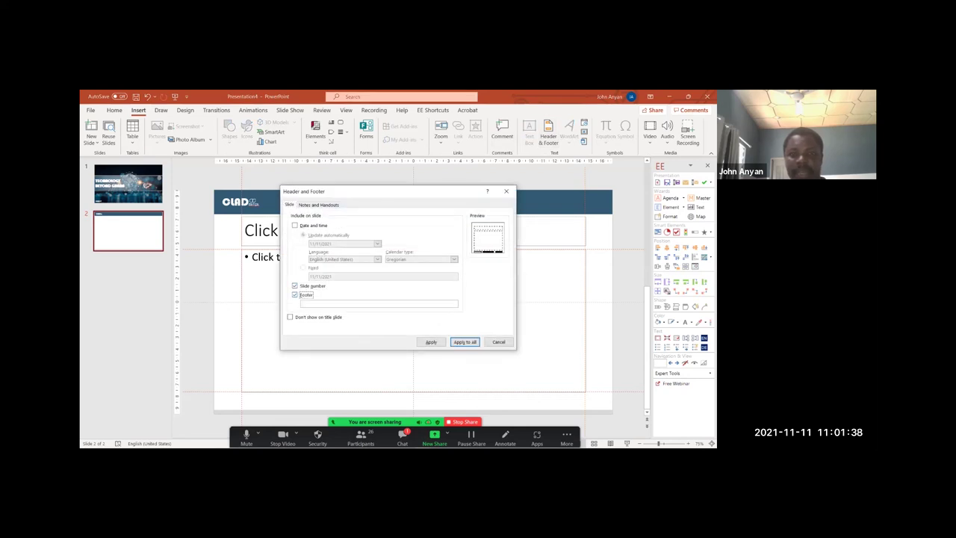
pyautogui.click(465, 342)
pyautogui.press('Return')
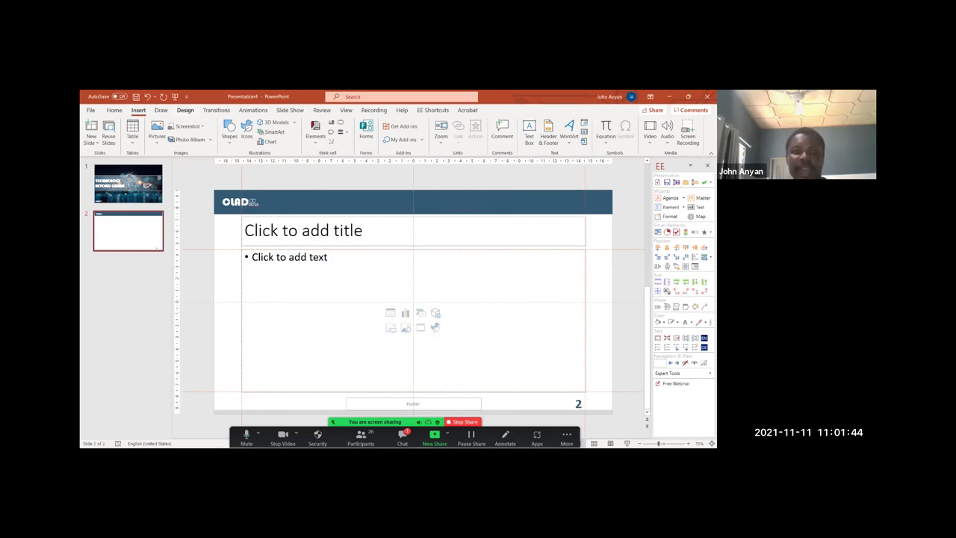
# - On the Title and Content layout, shift the slide number to the slide's right edge, nudge all three footer placeholders up slightly, and check the result on slide 2
pyautogui.click(346, 110)
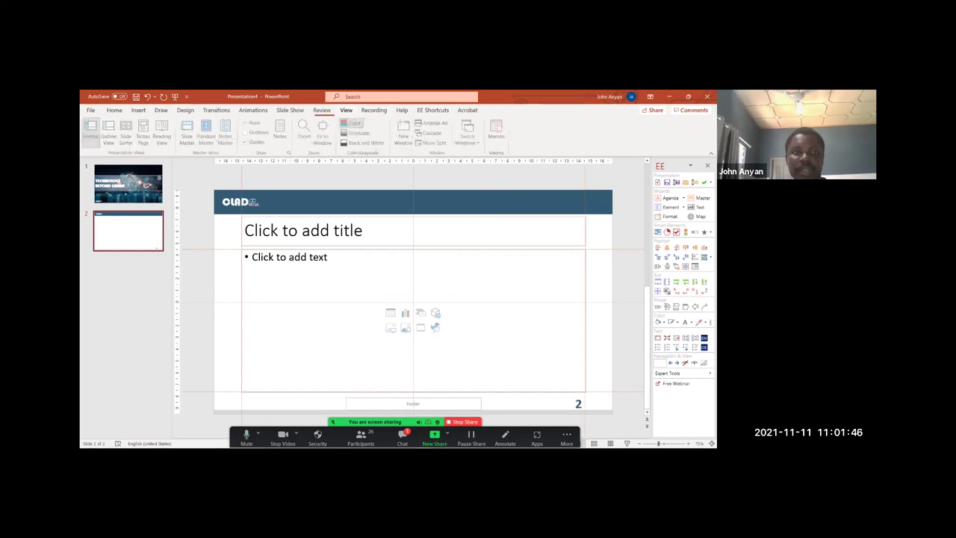
pyautogui.click(187, 135)
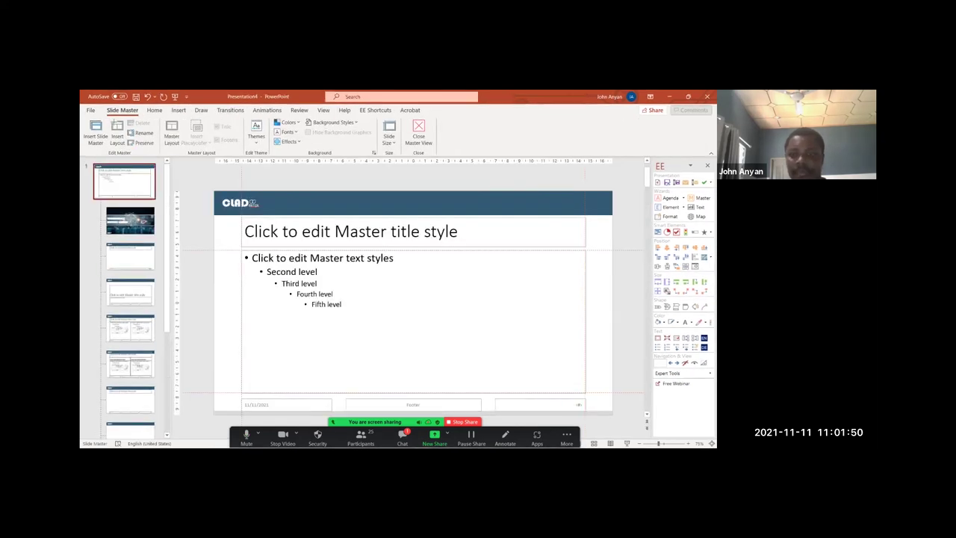
pyautogui.click(130, 221)
pyautogui.click(131, 256)
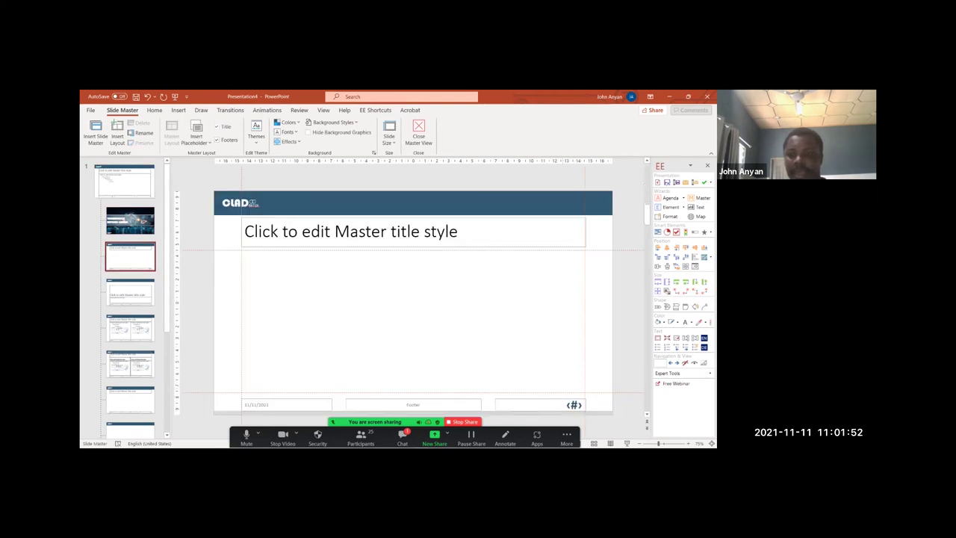
pyautogui.moveTo(572, 404); pyautogui.dragTo(602, 404)
pyautogui.keyDown('shift'); pyautogui.click(414, 404); pyautogui.keyUp('shift')
pyautogui.keyDown('shift'); pyautogui.click(287, 404); pyautogui.keyUp('shift')
pyautogui.press('Up')
pyautogui.press('Up')
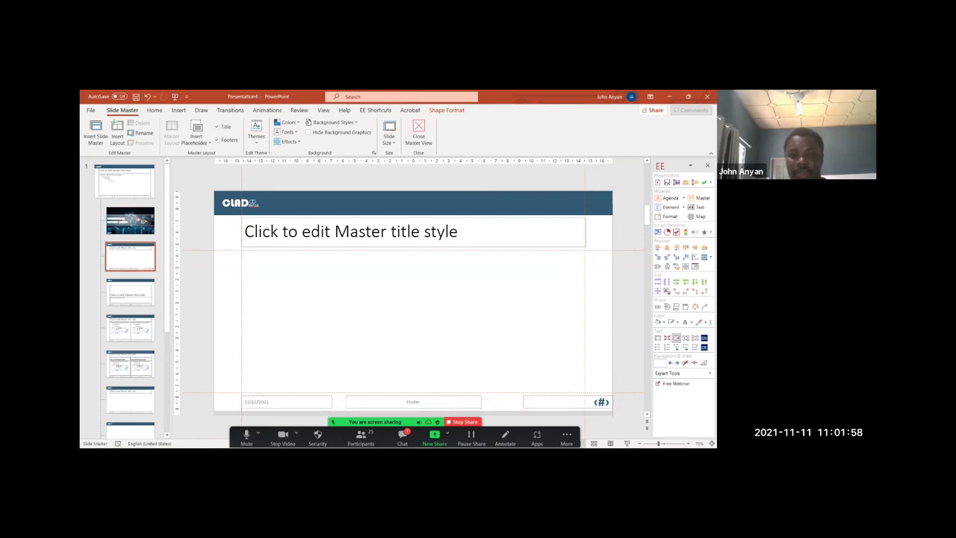
pyautogui.click(419, 132)
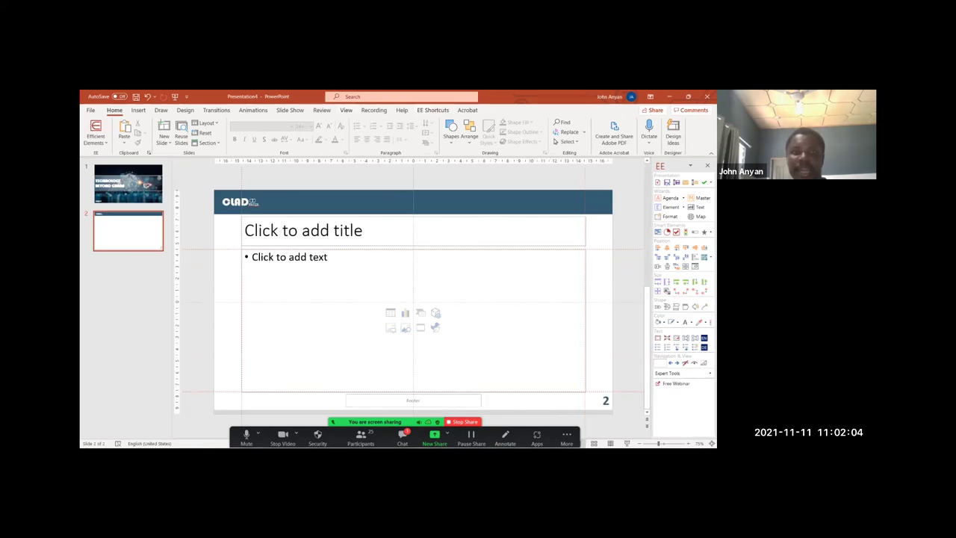
# - Reopen the slide master and review the master, the picture title layout and the remaining layouts
pyautogui.click(346, 110)
pyautogui.click(188, 135)
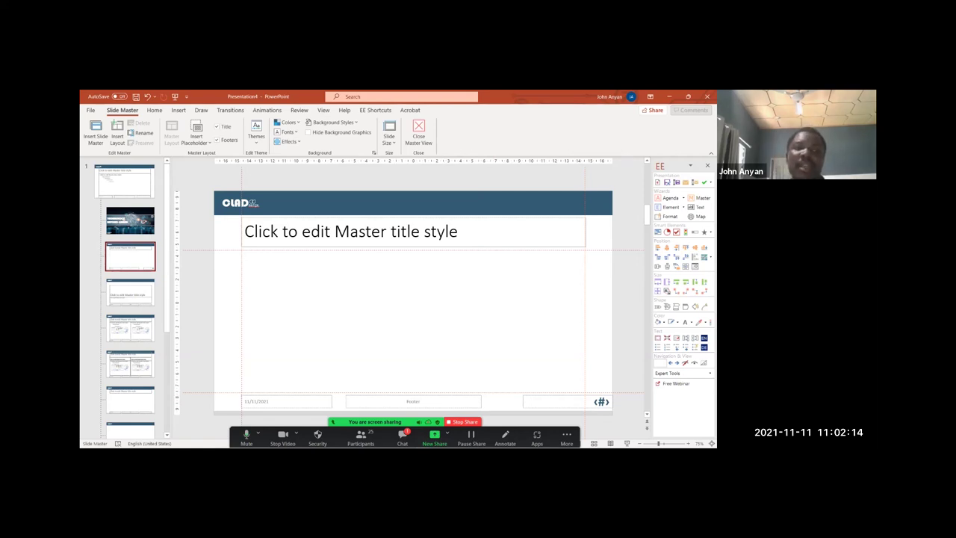
pyautogui.click(130, 221)
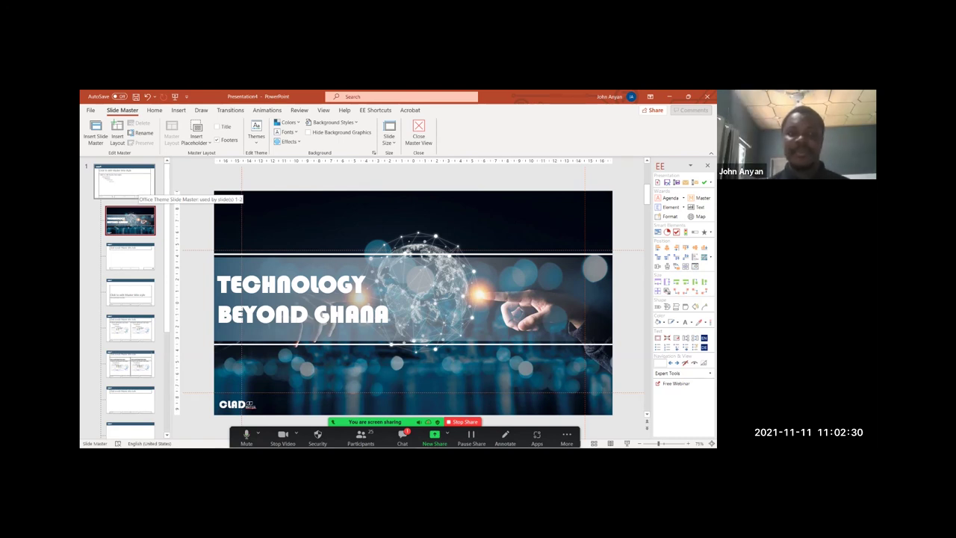
pyautogui.click(124, 182)
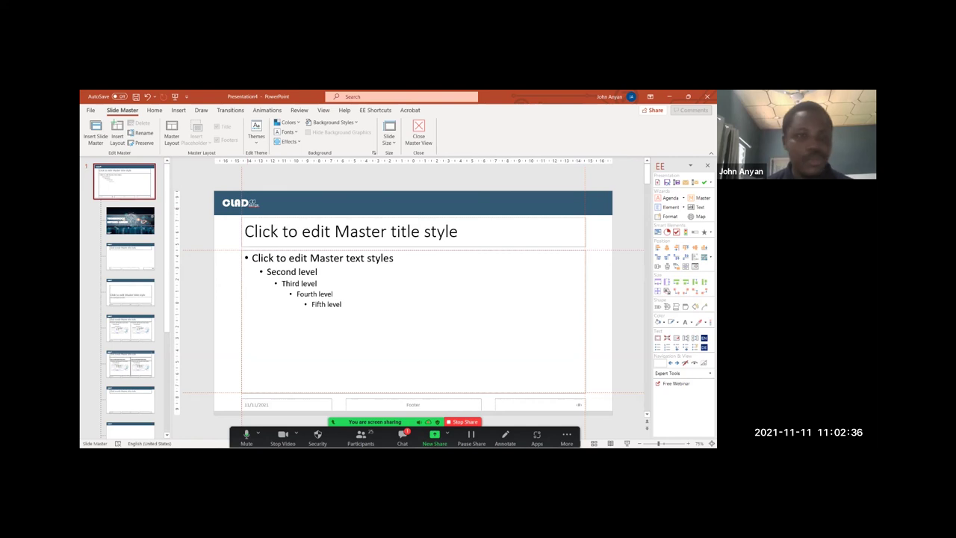
pyautogui.click(130, 221)
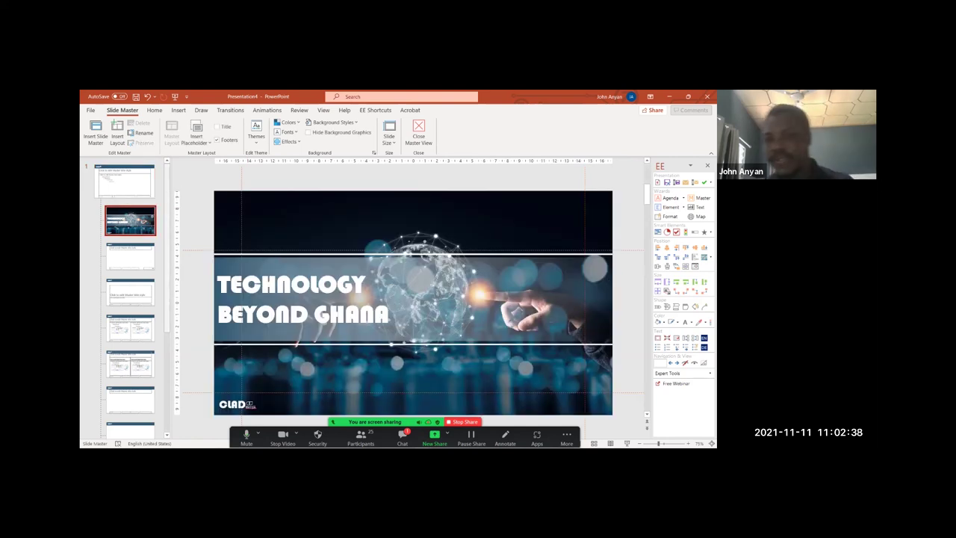
pyautogui.click(130, 257)
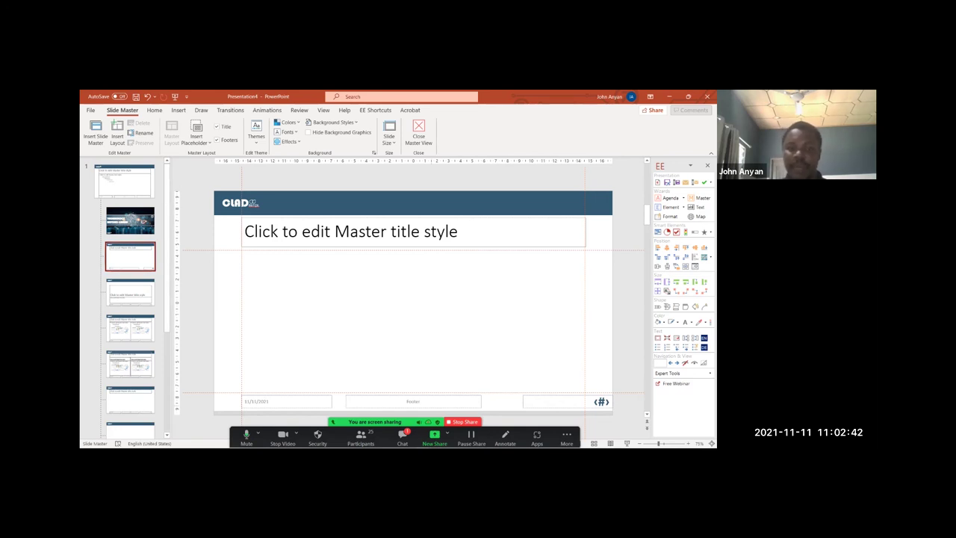
pyautogui.click(267, 401)
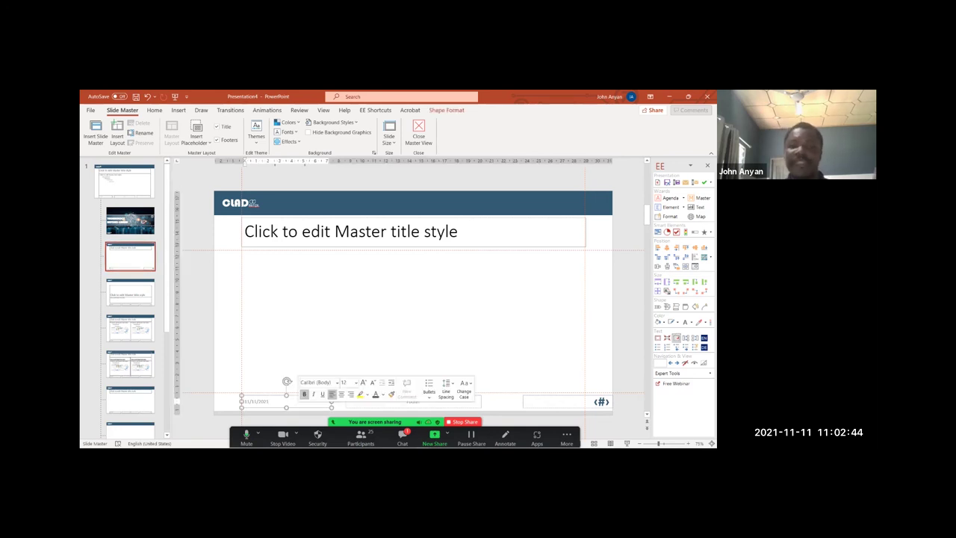
pyautogui.press('Down')
pyautogui.press('Down')
pyautogui.press('Down')
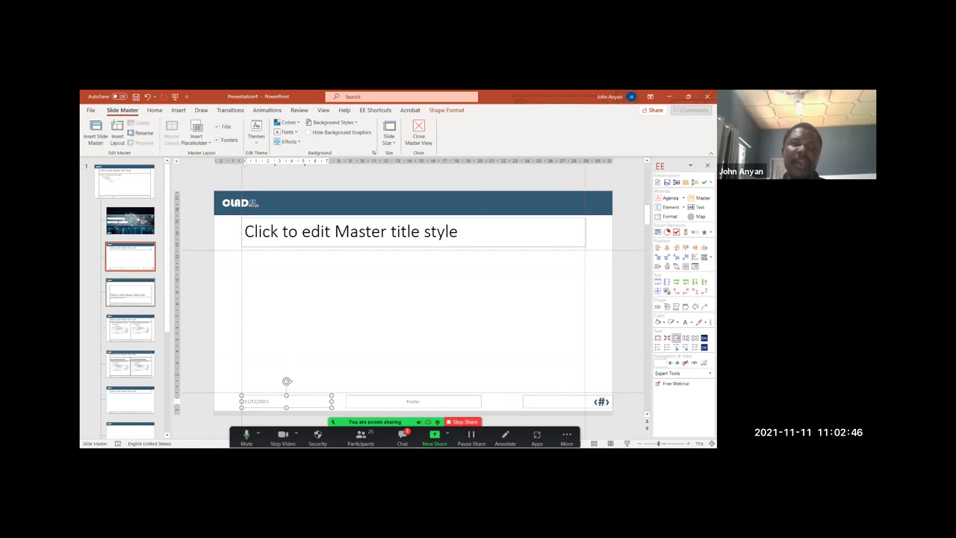
pyautogui.press('Down')
pyautogui.press('Down')
pyautogui.press('Down')
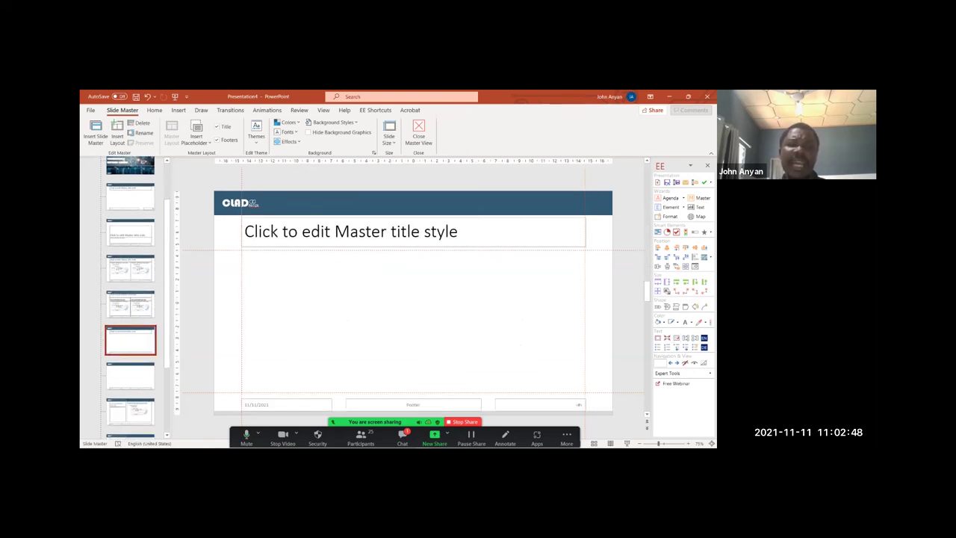
pyautogui.press('Down')
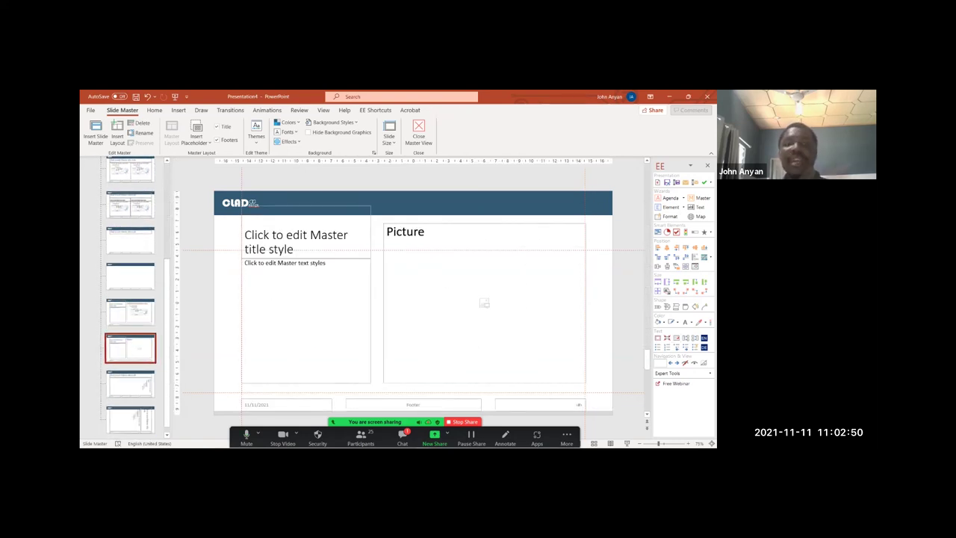
pyautogui.scroll(5, 130, 299)
pyautogui.click(125, 182)
pyautogui.press('Down')
pyautogui.press('Down')
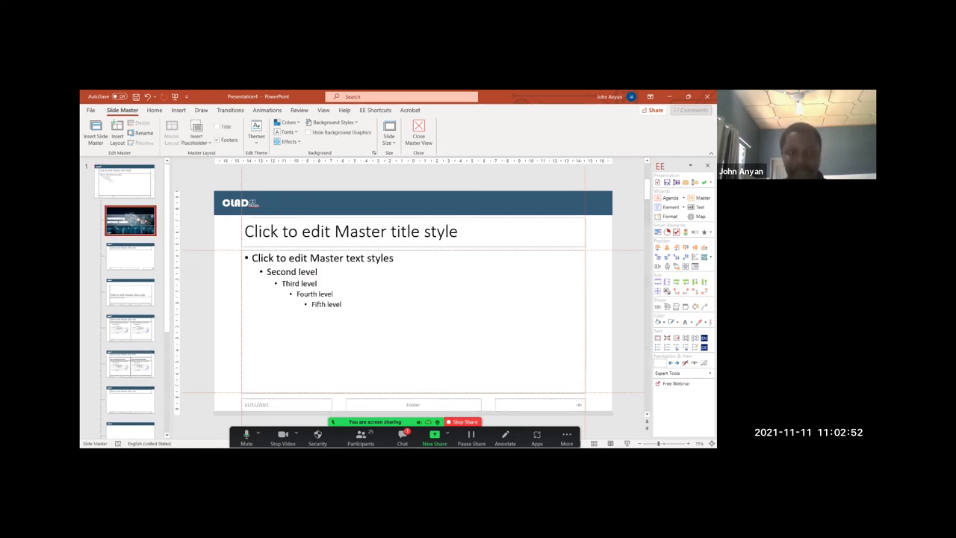
pyautogui.press('Up')
pyautogui.press('Up')
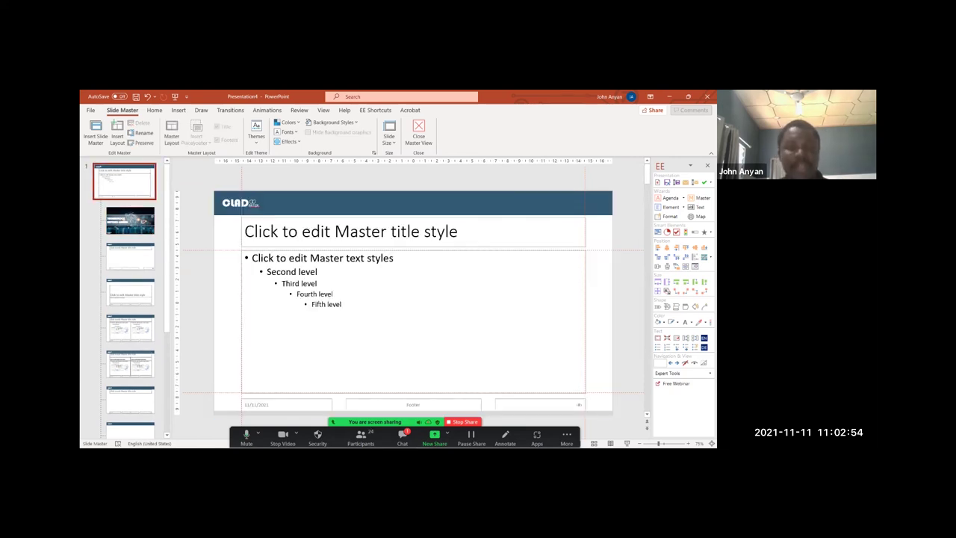
pyautogui.press('Down')
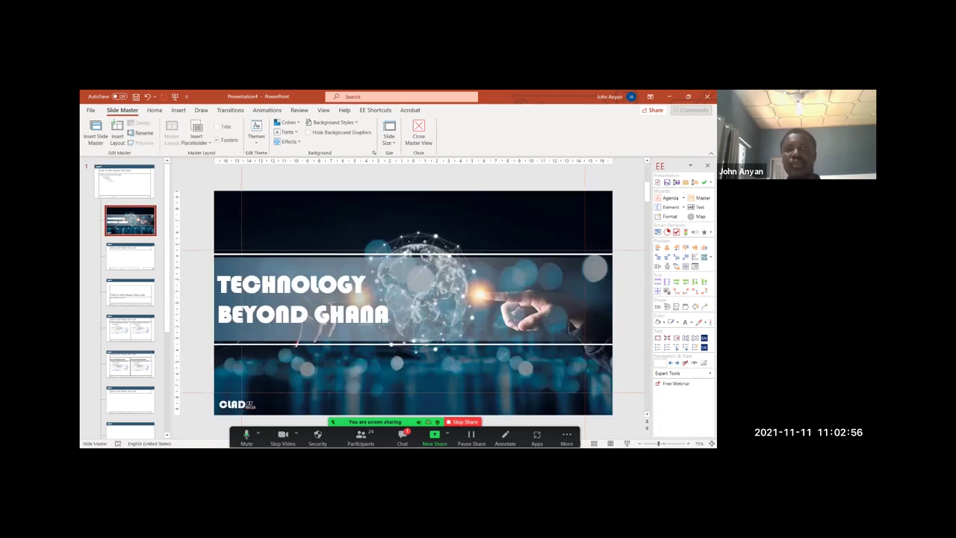
# - Format the title placeholder on the Title and Content layout as bold in the theme's dark blue and leave the master view
pyautogui.press('Down')
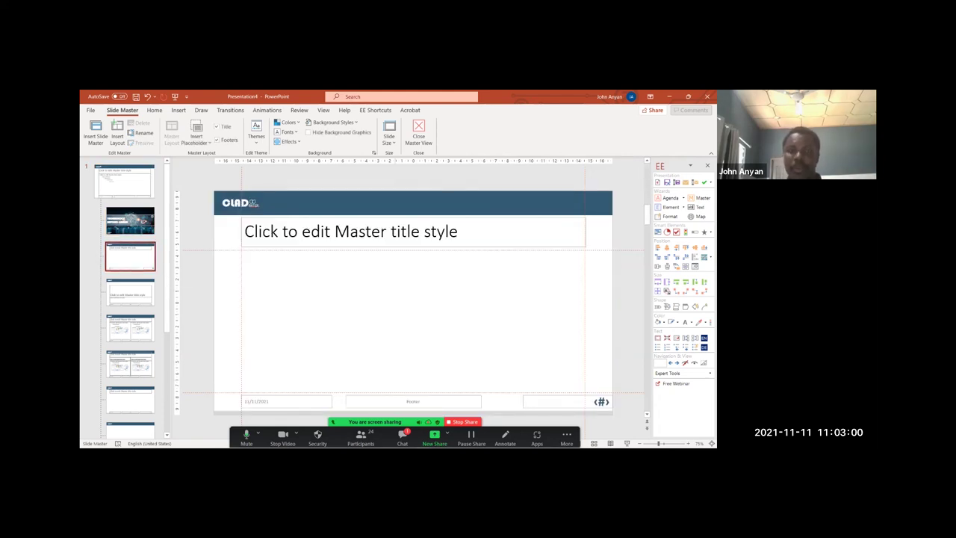
pyautogui.click(389, 232)
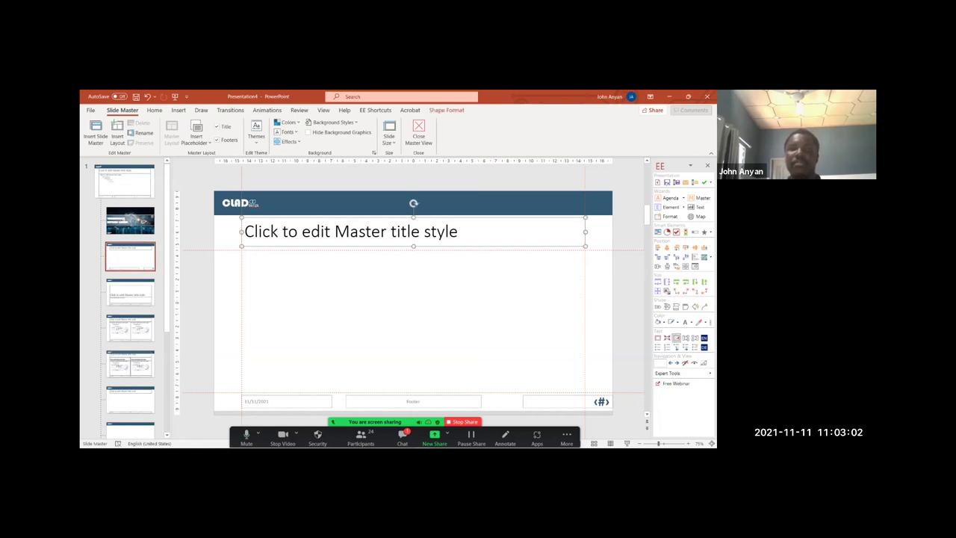
pyautogui.click(154, 110)
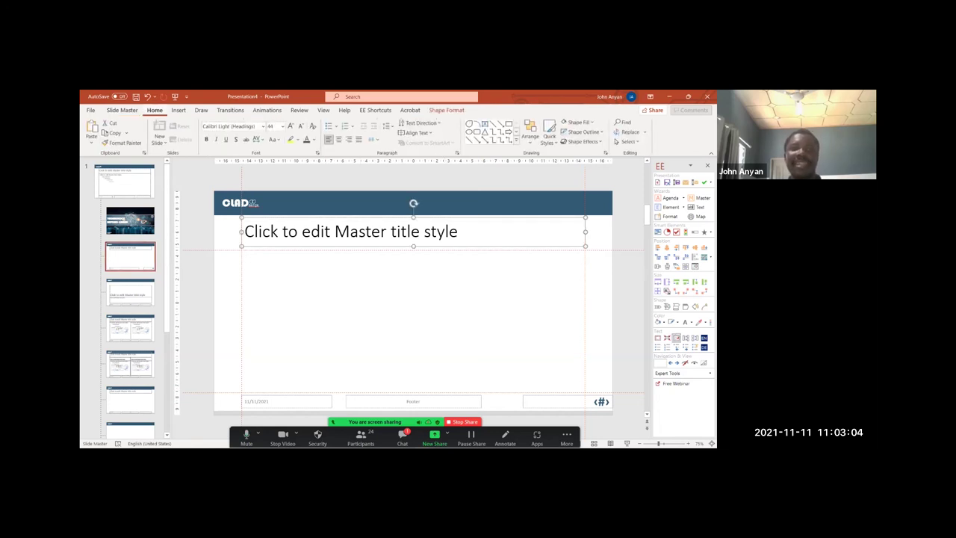
pyautogui.click(206, 139)
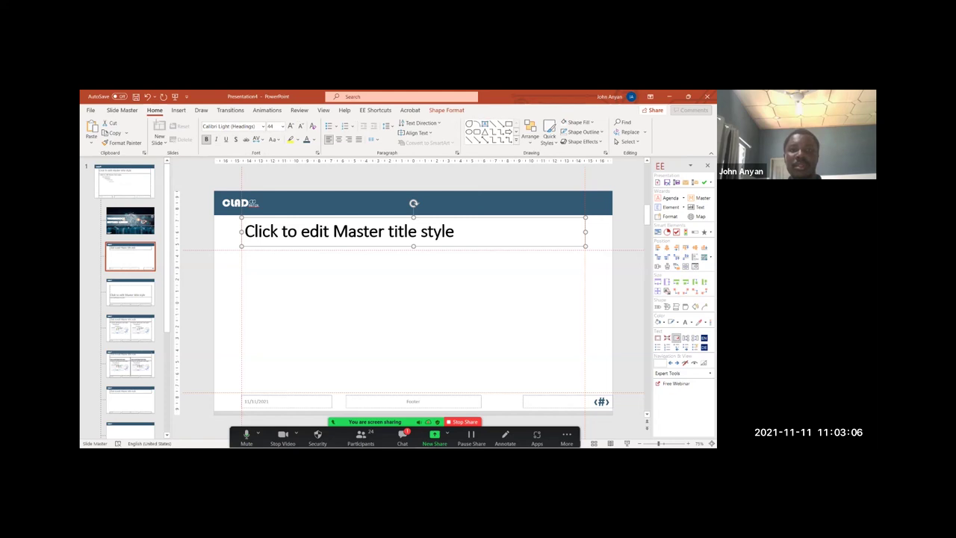
pyautogui.click(313, 139)
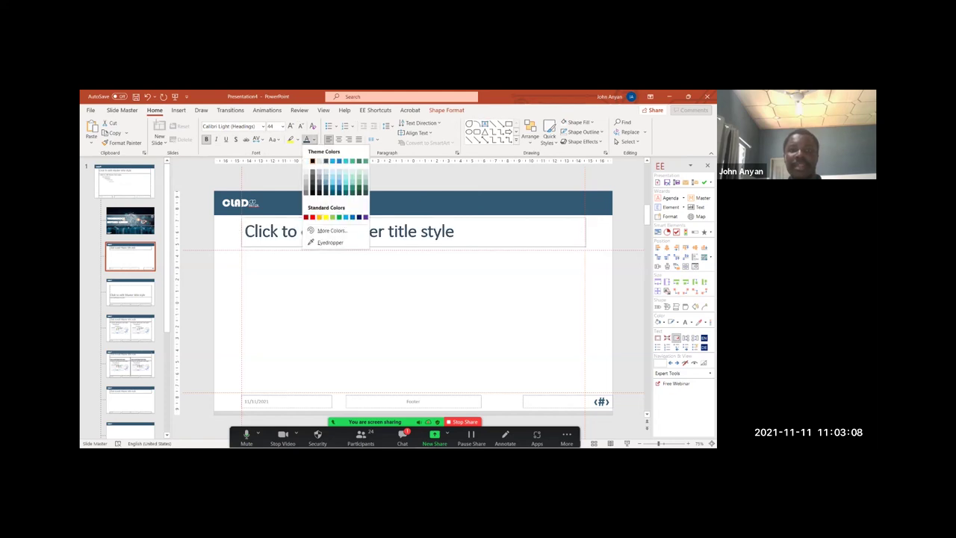
pyautogui.click(325, 162)
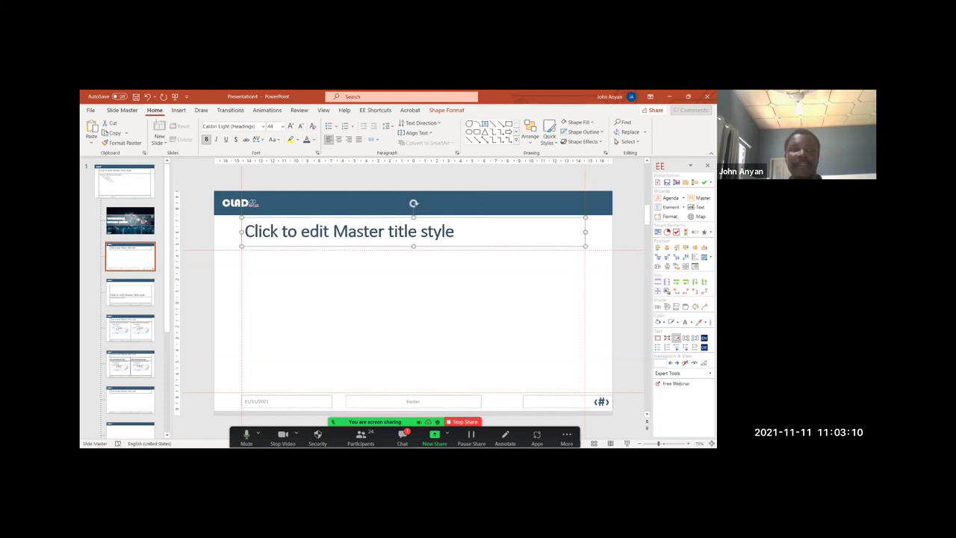
pyautogui.click(123, 109)
pyautogui.click(417, 131)
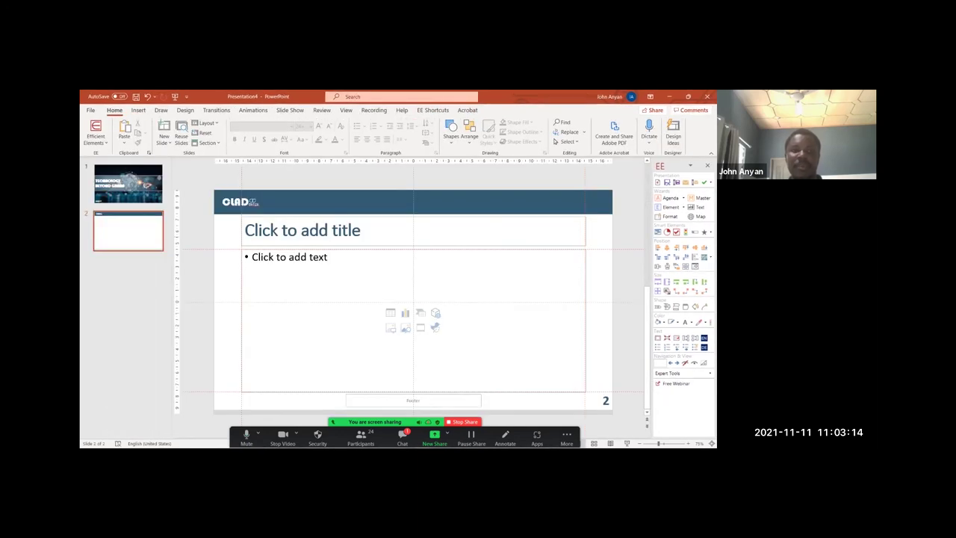
# - Fill in slide 2's title with a person's first name in the possessive followed by "designs"
pyautogui.click(302, 231)
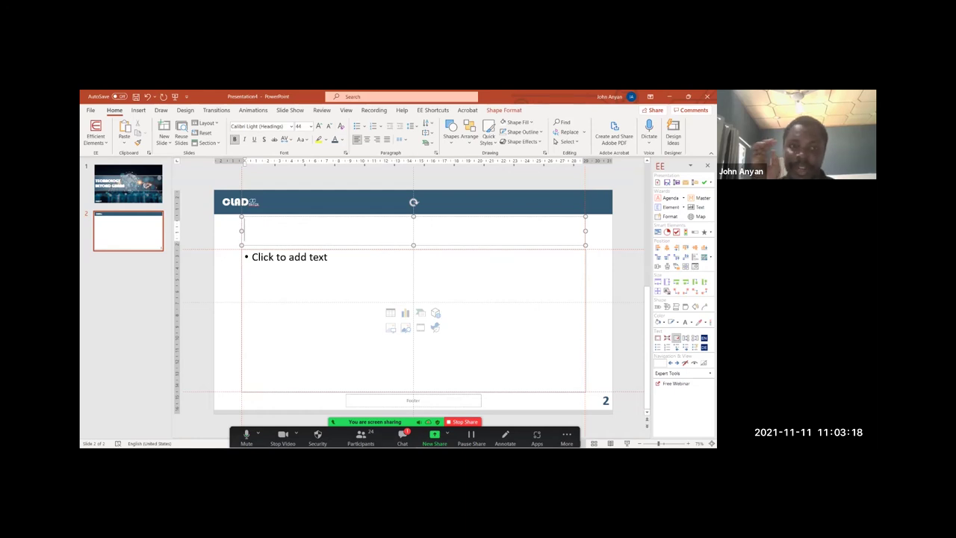
pyautogui.write('C')
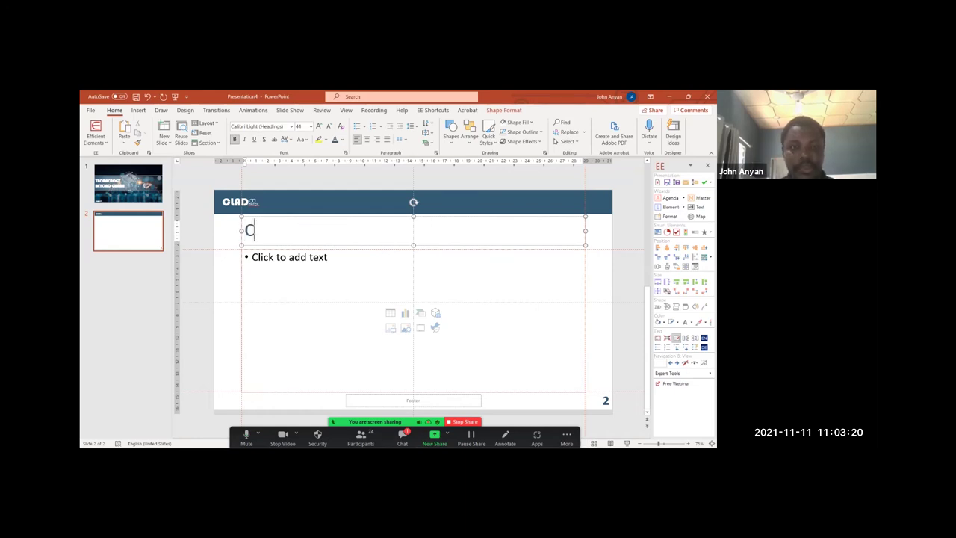
pyautogui.write('laudia')
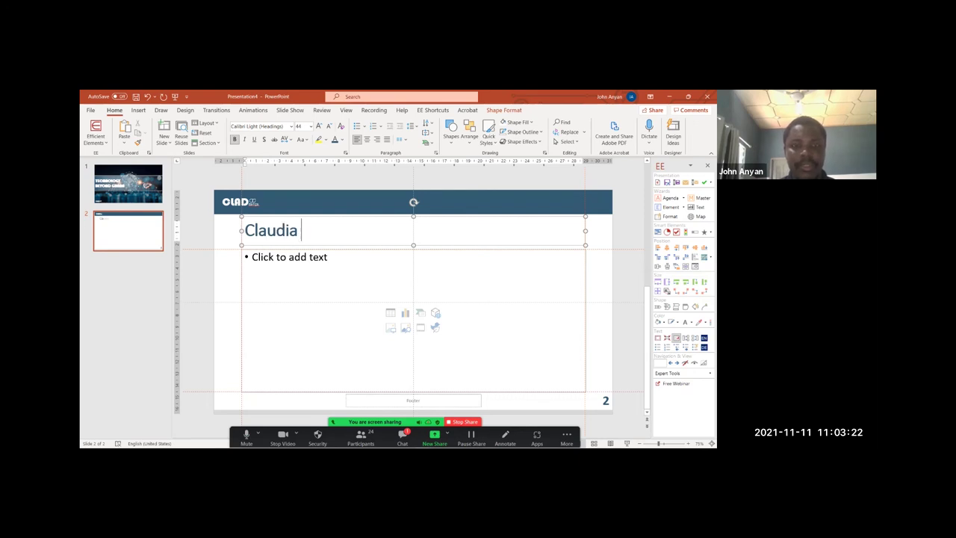
pyautogui.write("'s desig")
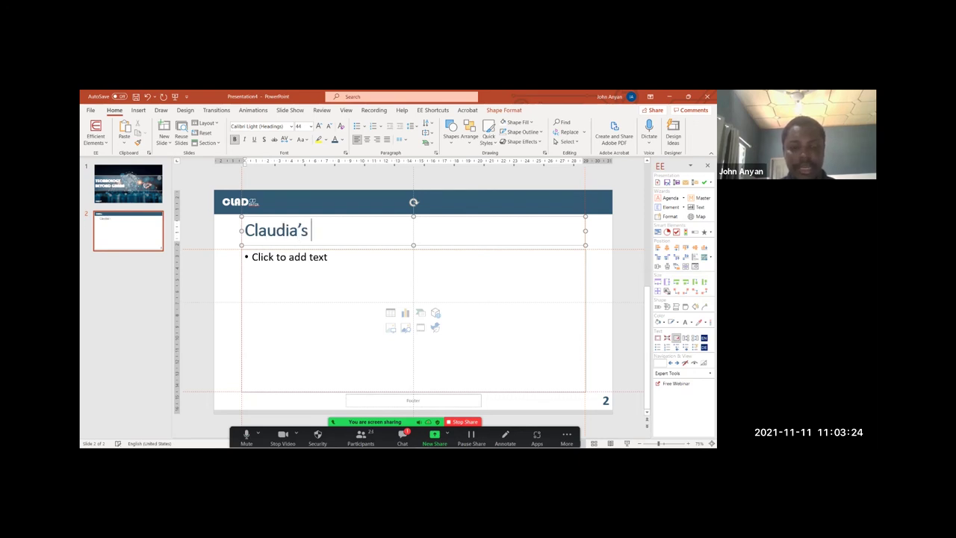
pyautogui.write('ns')
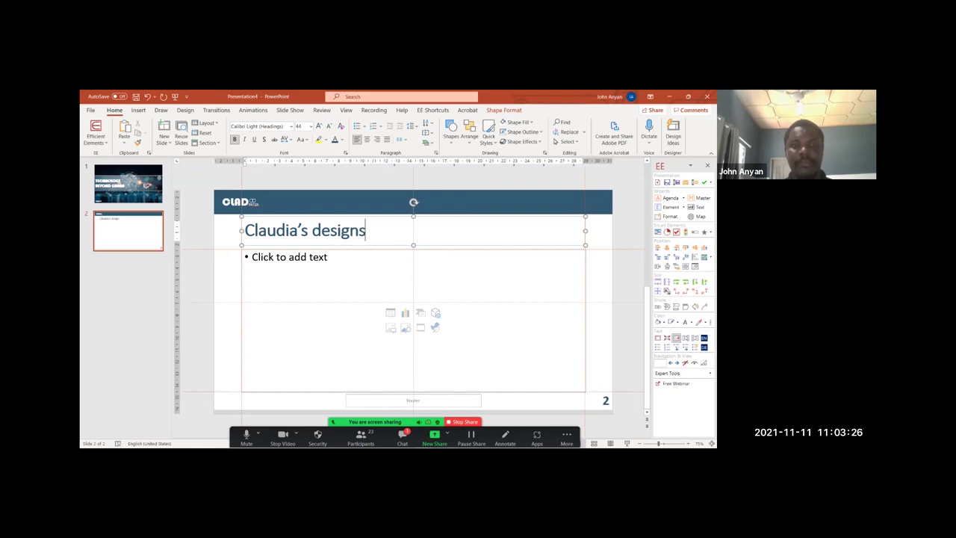
# - Add a new slide after slide 2 and title it "Good job"
pyautogui.click(129, 291)
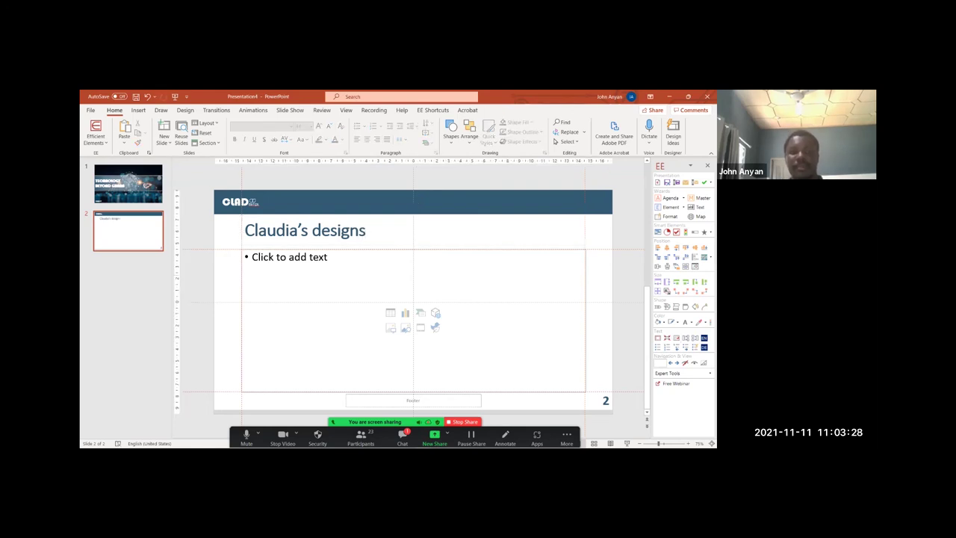
pyautogui.press('Return')
pyautogui.click(306, 231)
pyautogui.write('May')
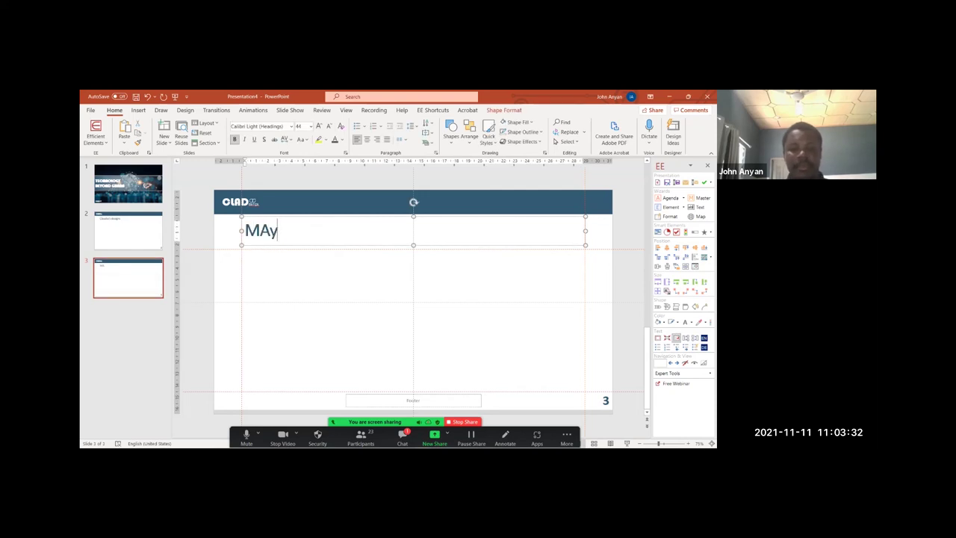
pyautogui.press('BackSpace')
pyautogui.press('BackSpace')
pyautogui.press('BackSpace')
pyautogui.press('BackSpace')
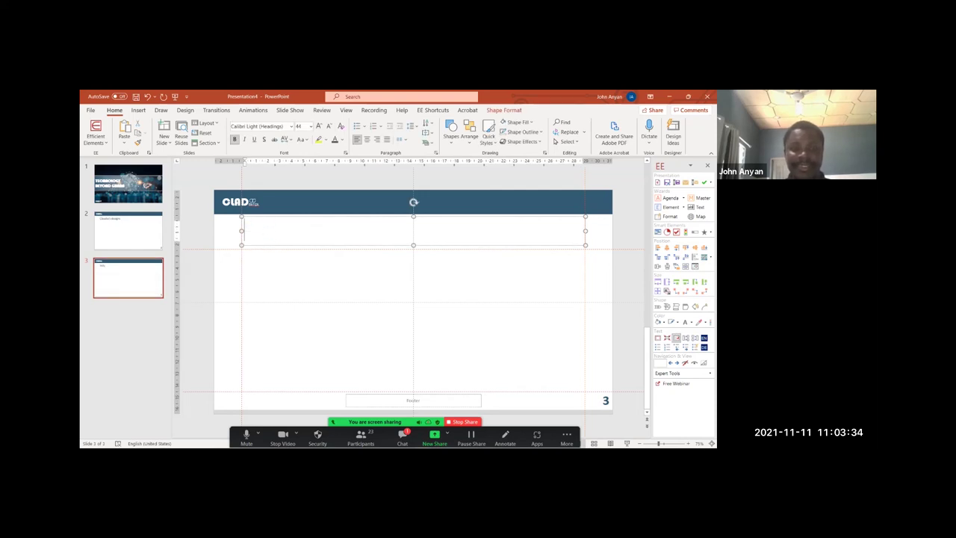
pyautogui.write('Good ')
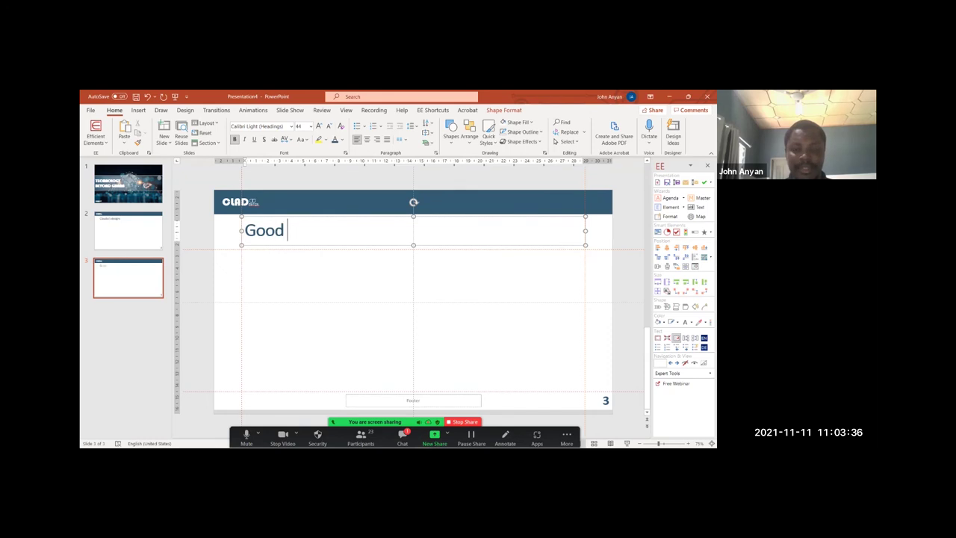
pyautogui.write('job')
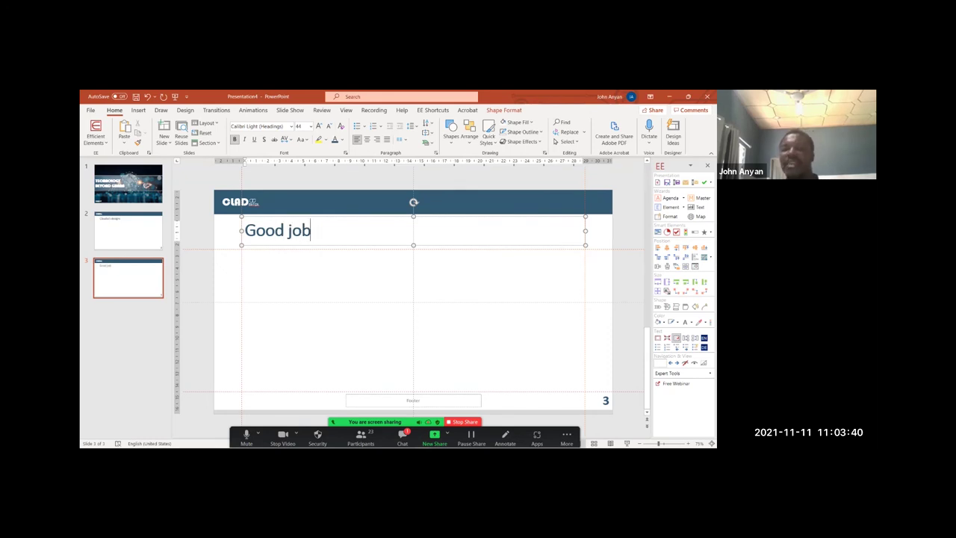
# - In the slide master, recolor the Title and Content layout's slide number to standard red, then close the master and check slides 3 and 2
pyautogui.click(346, 111)
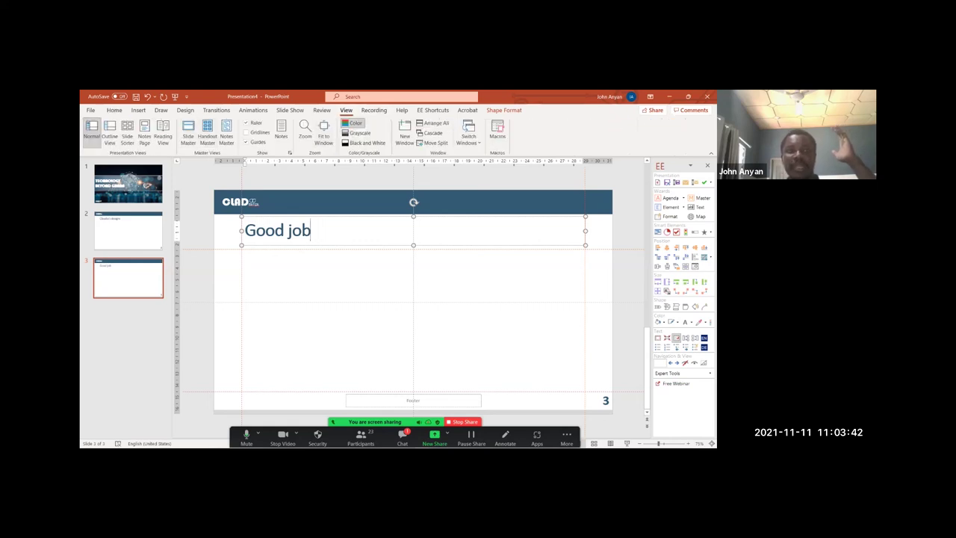
pyautogui.click(188, 133)
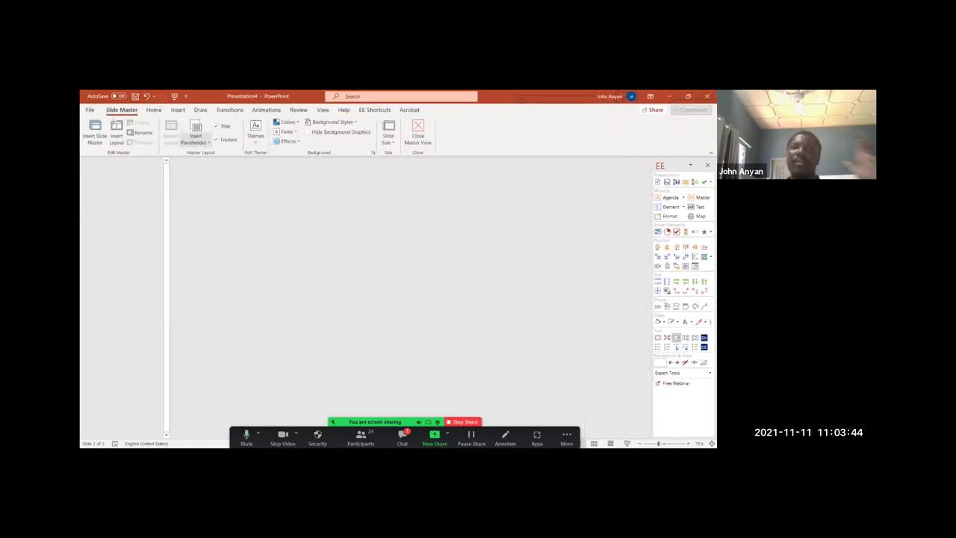
pyautogui.click(124, 182)
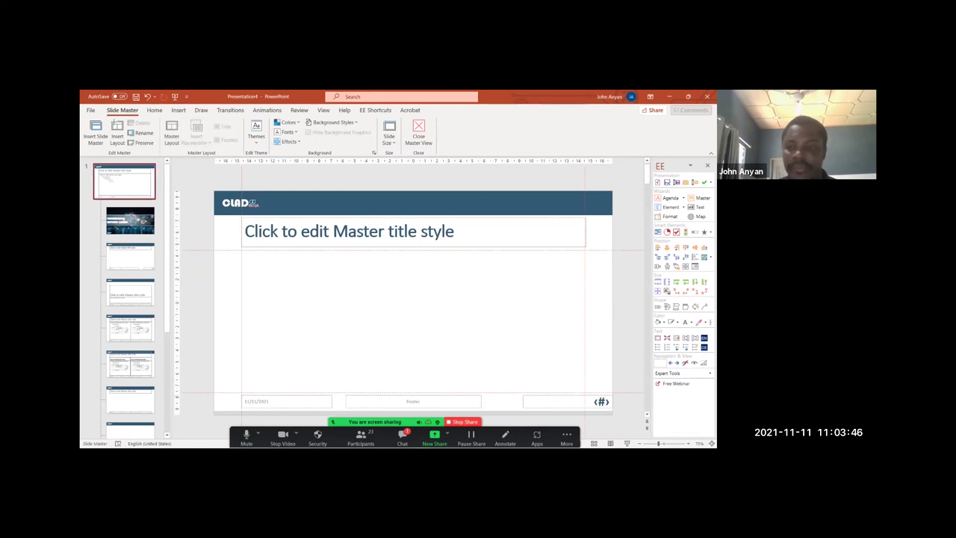
pyautogui.press('Delete')
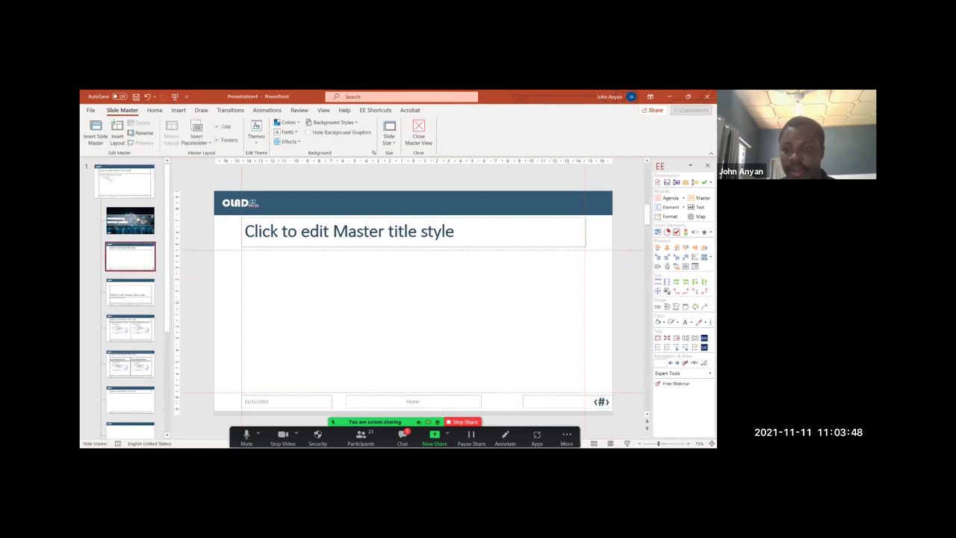
pyautogui.click(601, 401)
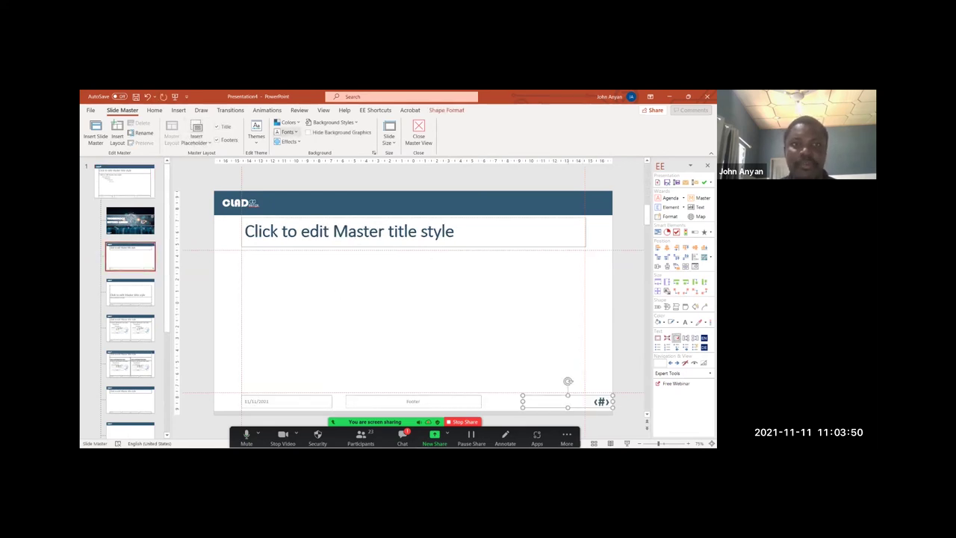
pyautogui.click(154, 110)
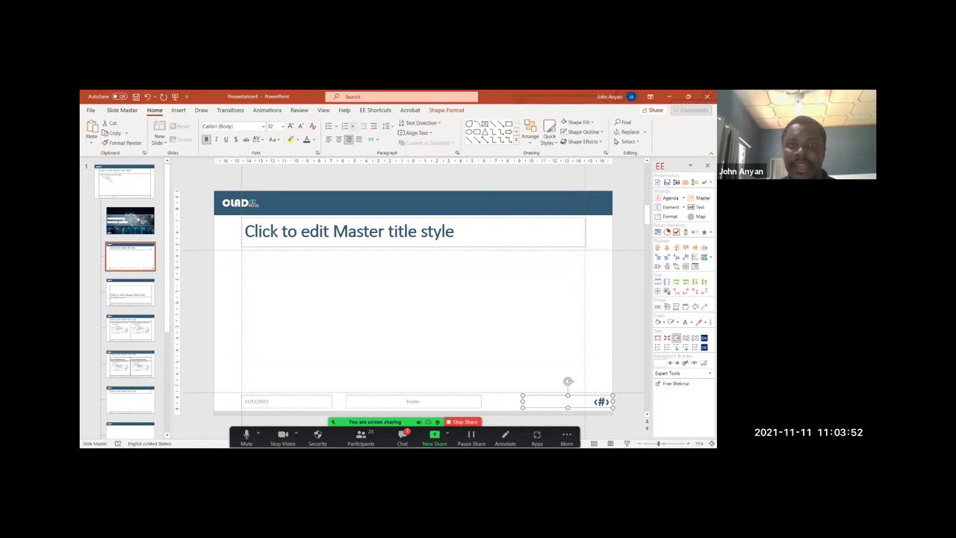
pyautogui.click(313, 140)
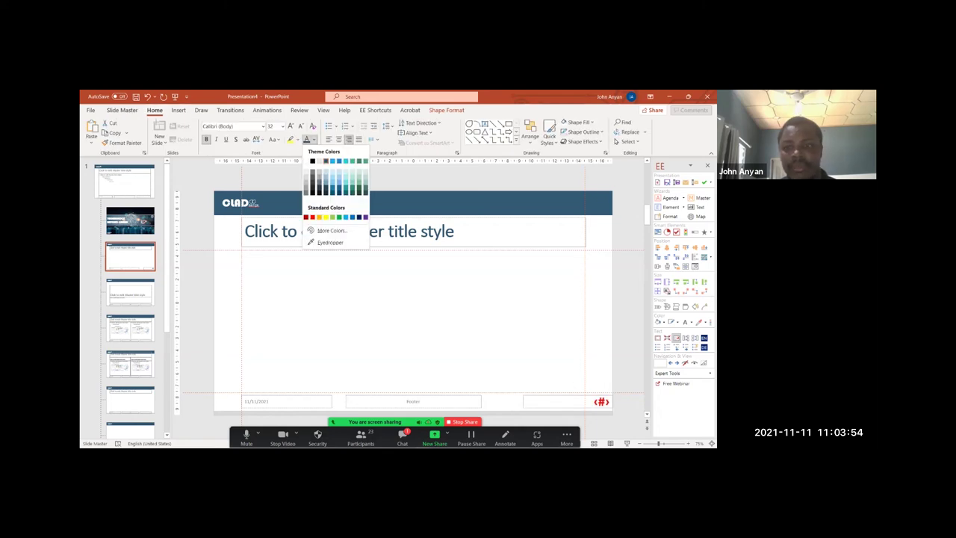
pyautogui.click(313, 217)
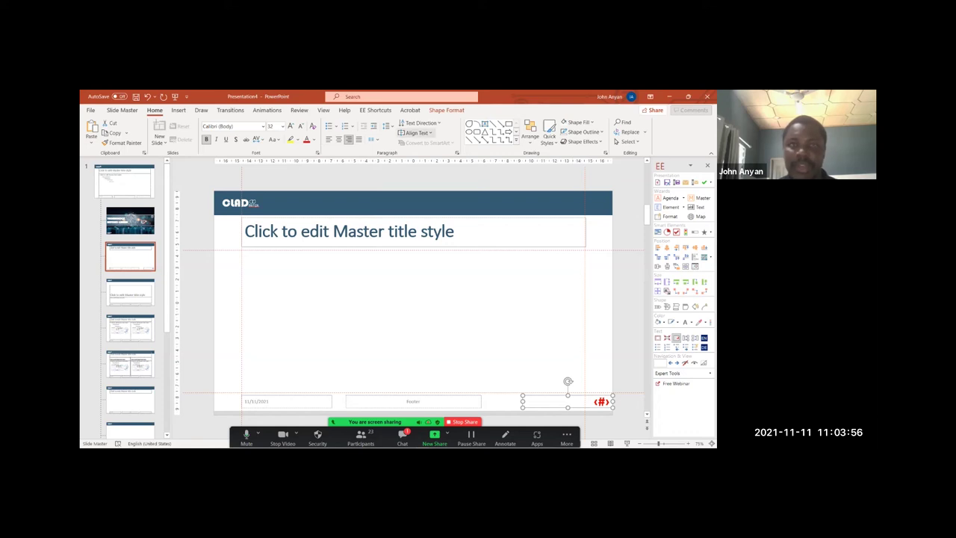
pyautogui.click(122, 110)
pyautogui.click(418, 133)
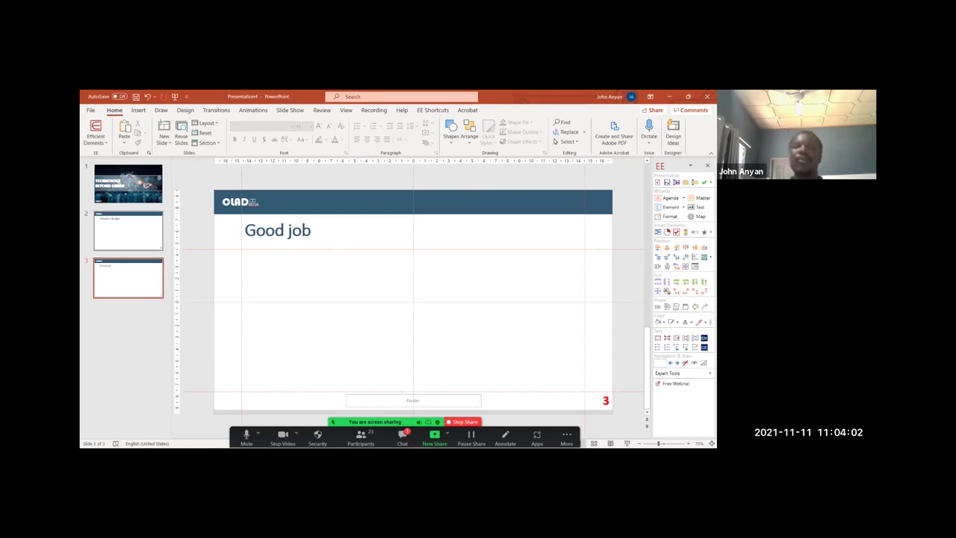
pyautogui.click(128, 231)
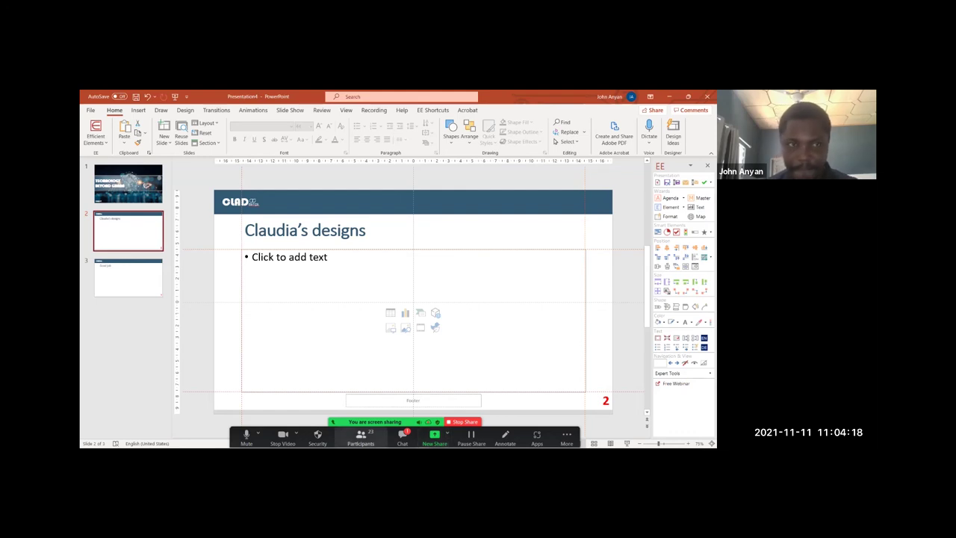
# - Switch to the Business Presentation Design presentation and start its slide show at the title slide
pyautogui.click(670, 97)
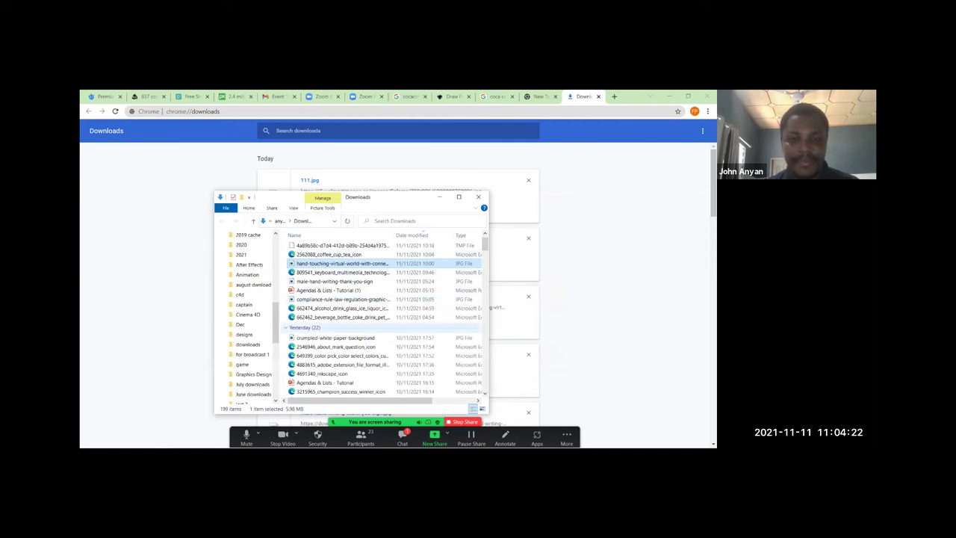
pyautogui.press('super')
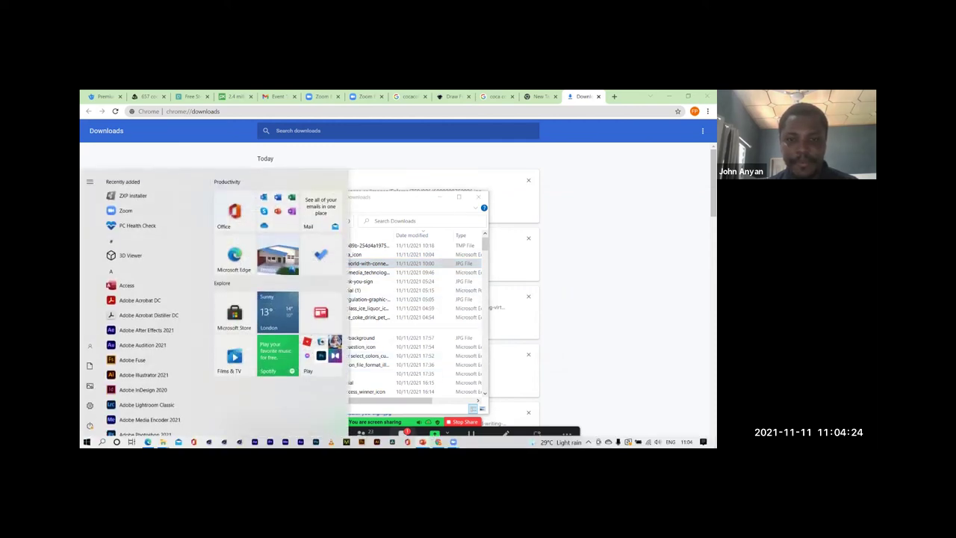
pyautogui.moveTo(422, 442)
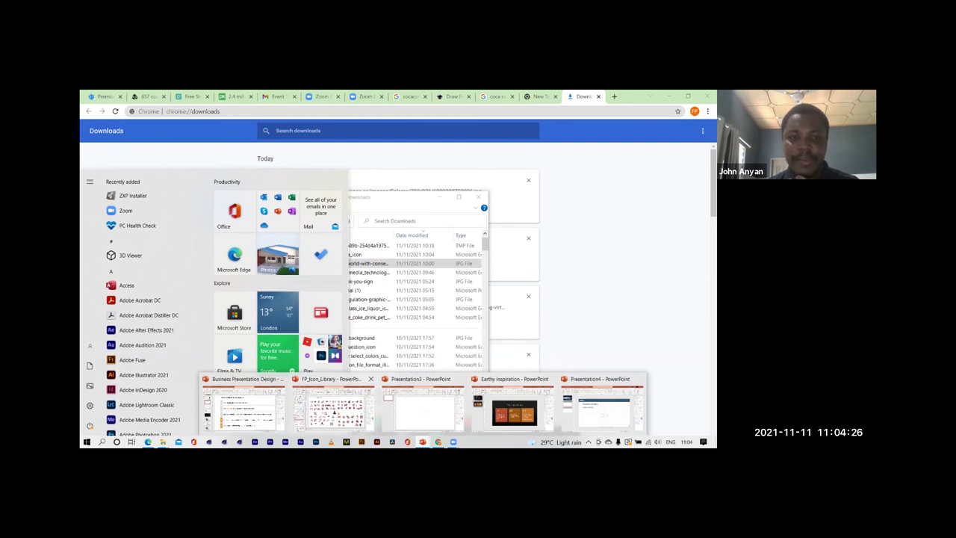
pyautogui.click(243, 407)
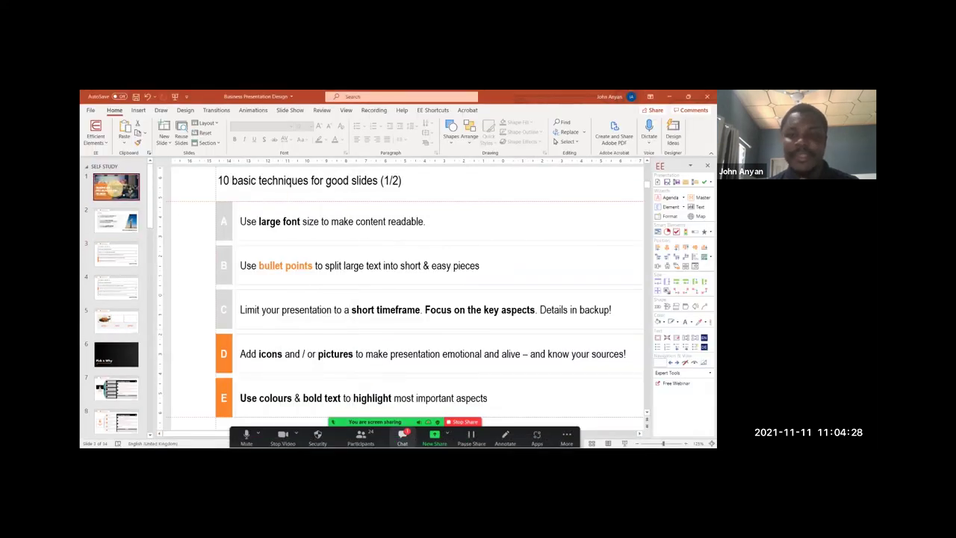
pyautogui.click(625, 444)
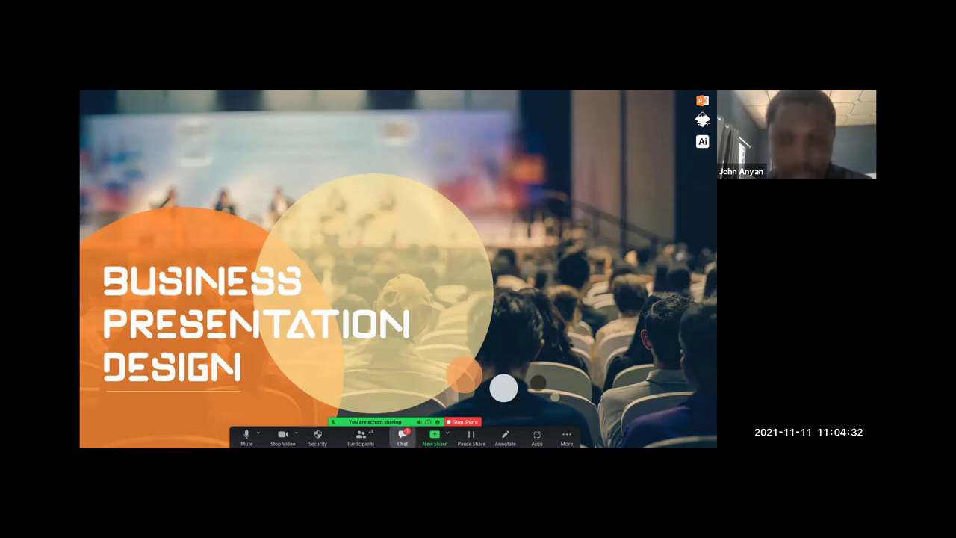
pyautogui.click(403, 438)
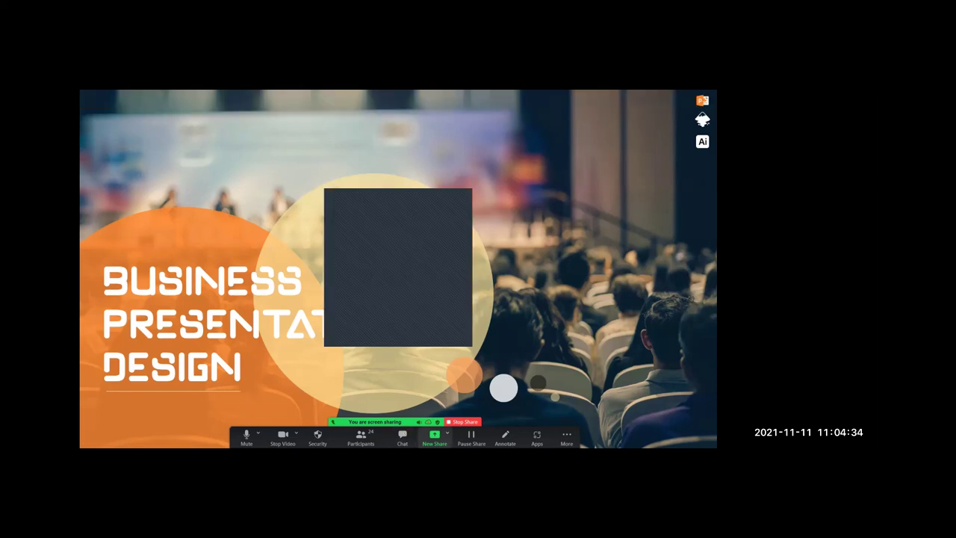
pyautogui.press('XF86AudioRaiseVolume')
pyautogui.press('XF86AudioRaiseVolume')
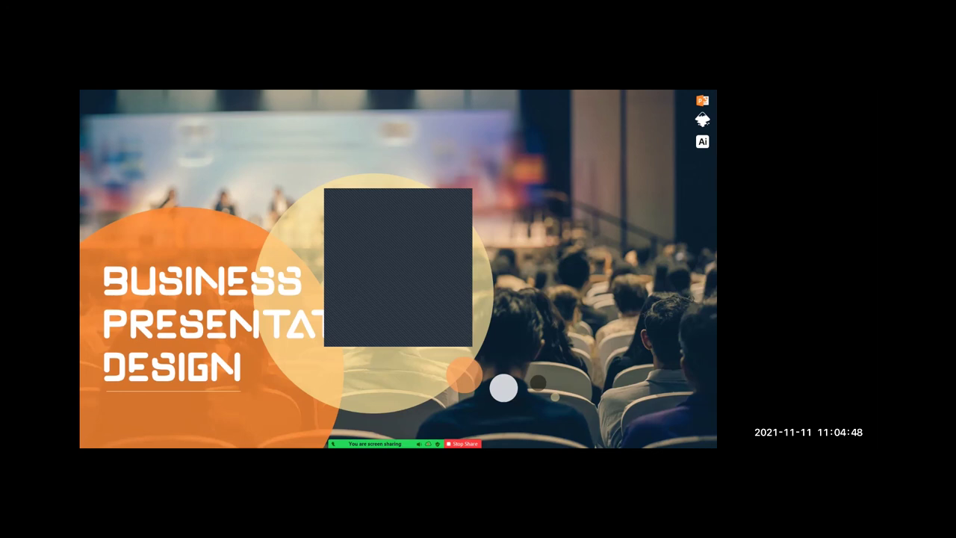
pyautogui.press('XF86AudioRaiseVolume')
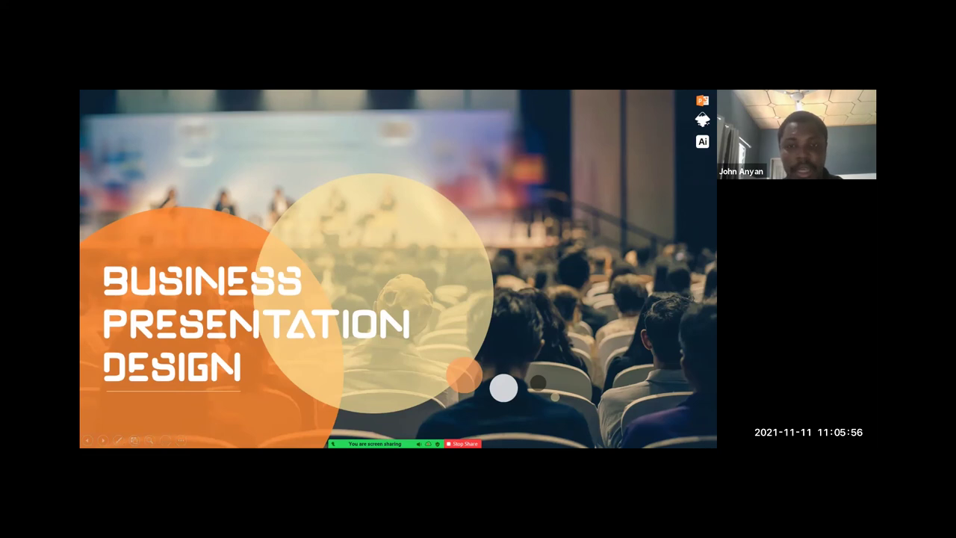
# - Advance to slide 2, end the slide show there and close the Zoom Events window
pyautogui.press('Right')
pyautogui.press('Escape')
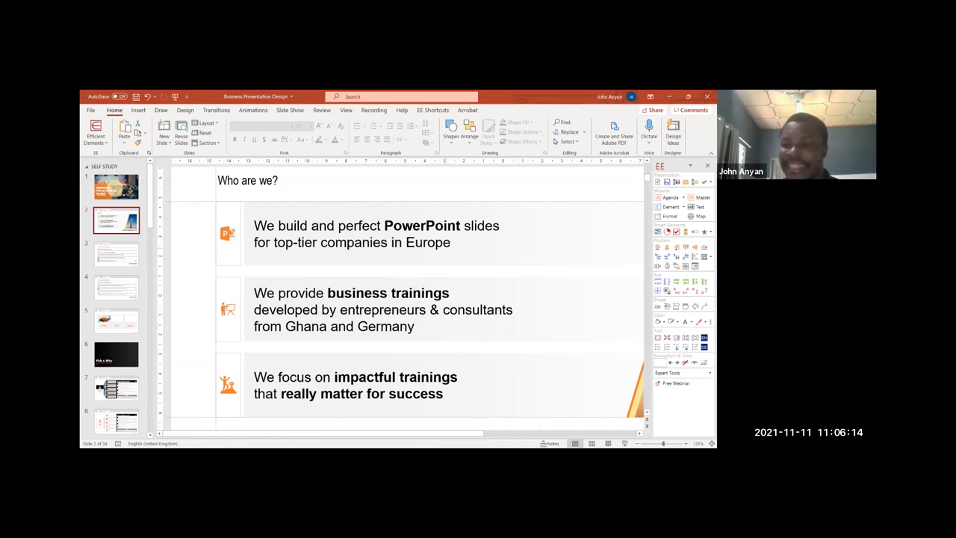
pyautogui.press('super')
pyautogui.moveTo(454, 441)
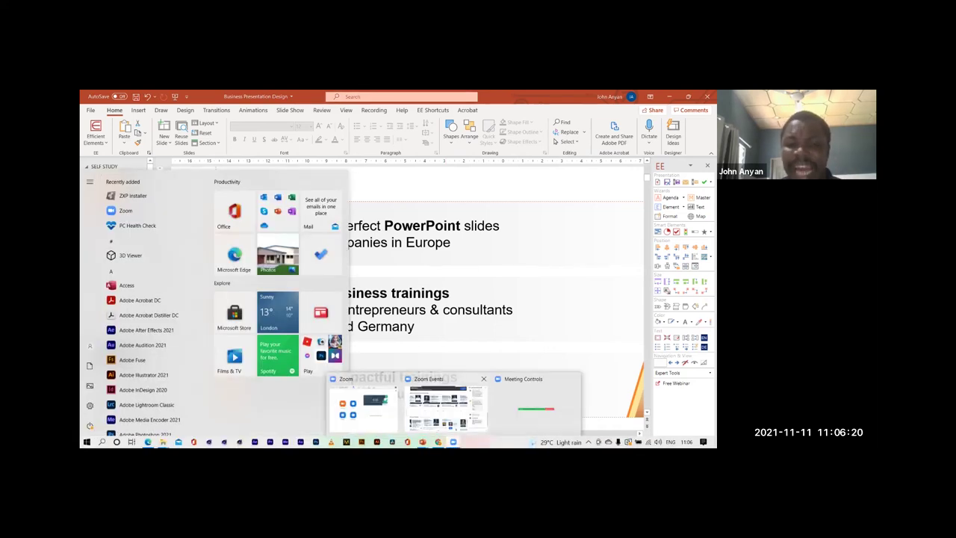
pyautogui.click(484, 379)
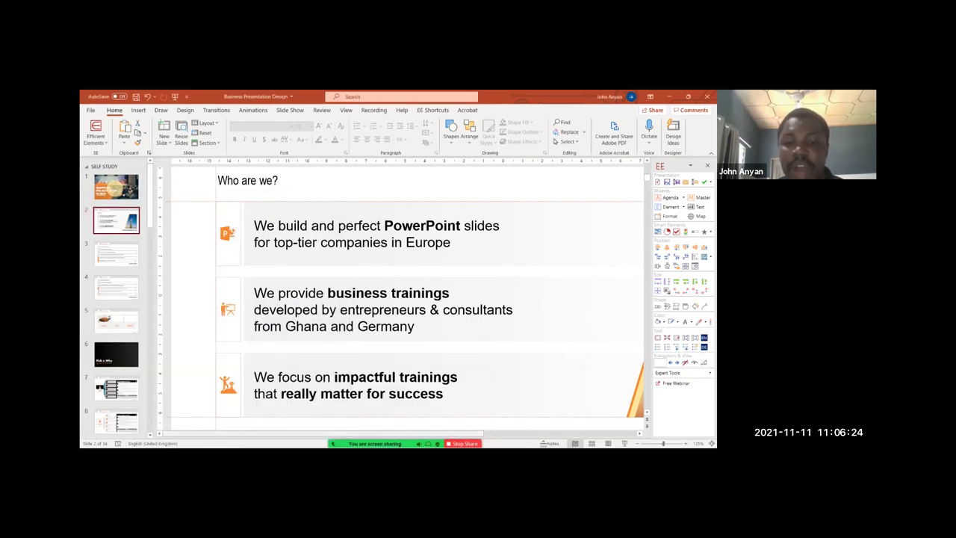
# - Open the Zoom meeting chat over the presentation
pyautogui.click(402, 438)
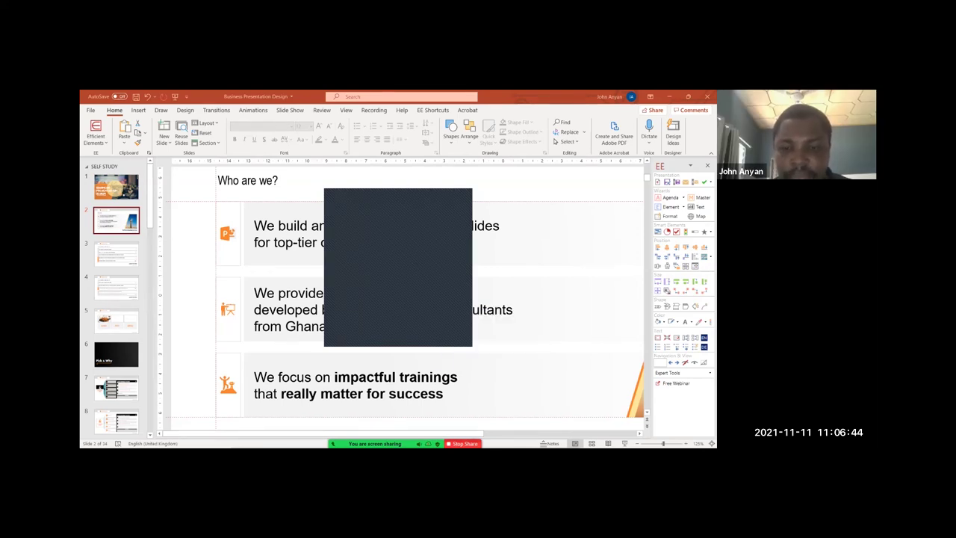
pyautogui.press('super')
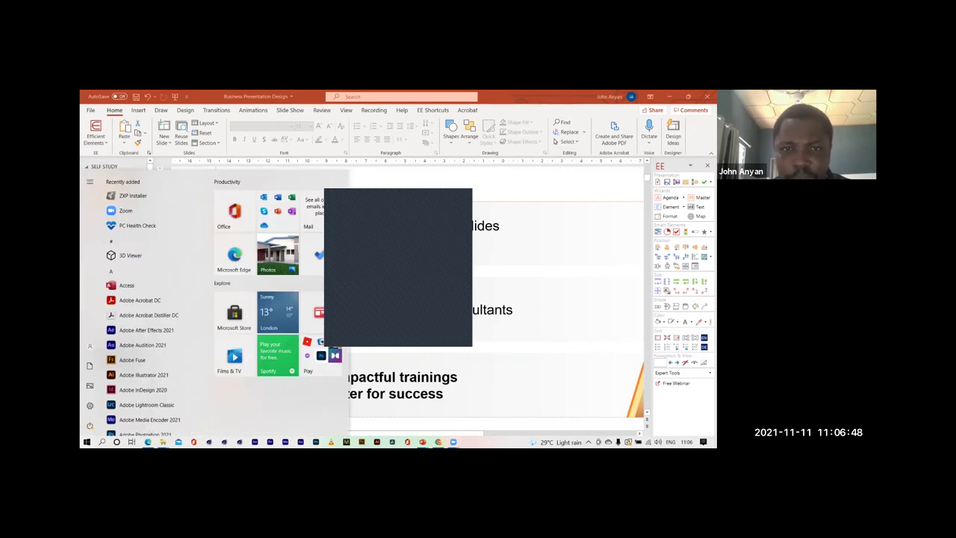
pyautogui.press('Escape')
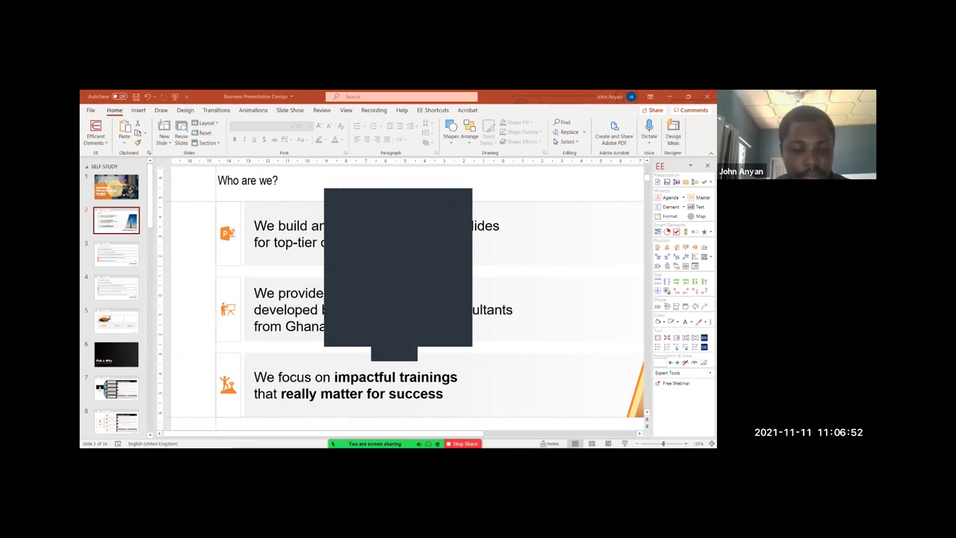
# - Switch to File Explorer and open the Pictures folder
pyautogui.moveTo(339, 446)
pyautogui.press('super')
pyautogui.moveTo(163, 441)
pyautogui.click(184, 402)
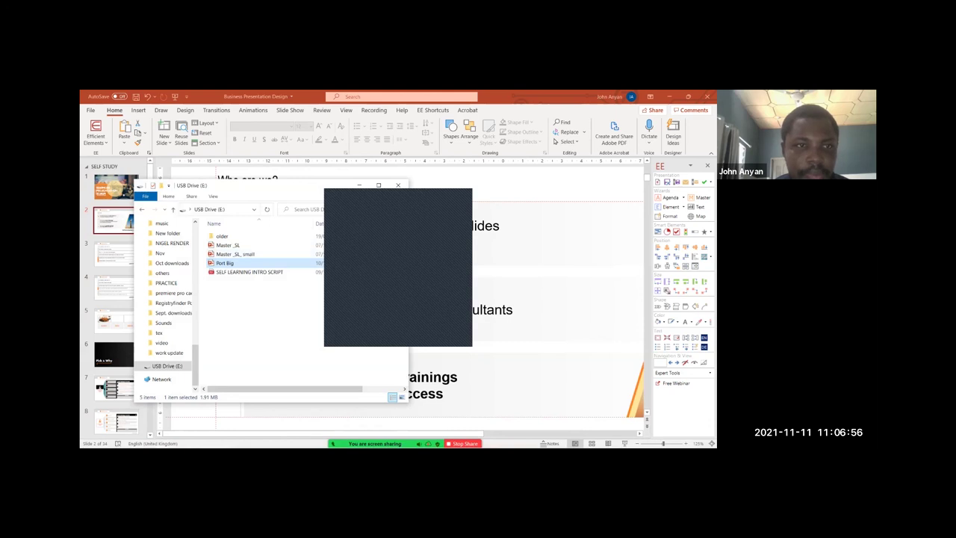
pyautogui.scroll(10, 166, 282)
pyautogui.scroll(4, 166, 282)
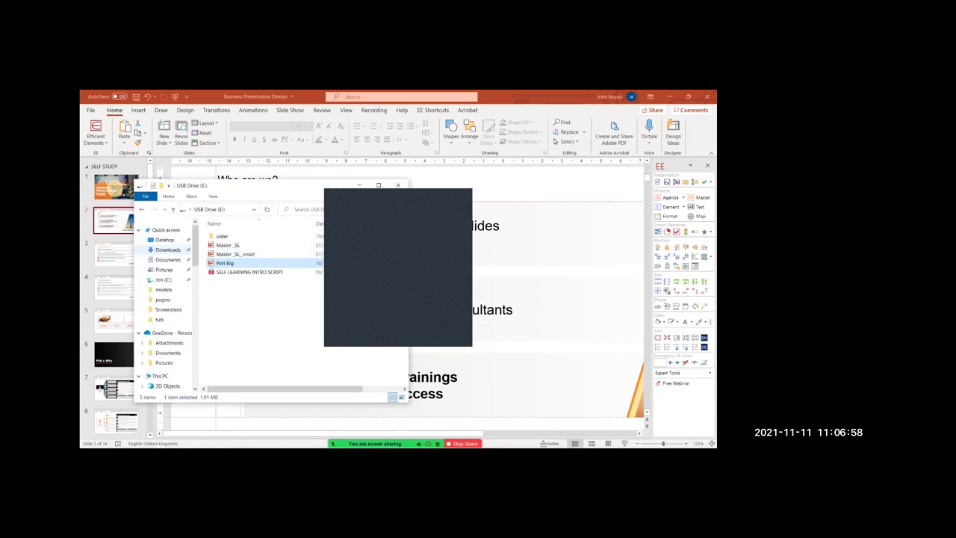
pyautogui.click(166, 240)
pyautogui.click(164, 269)
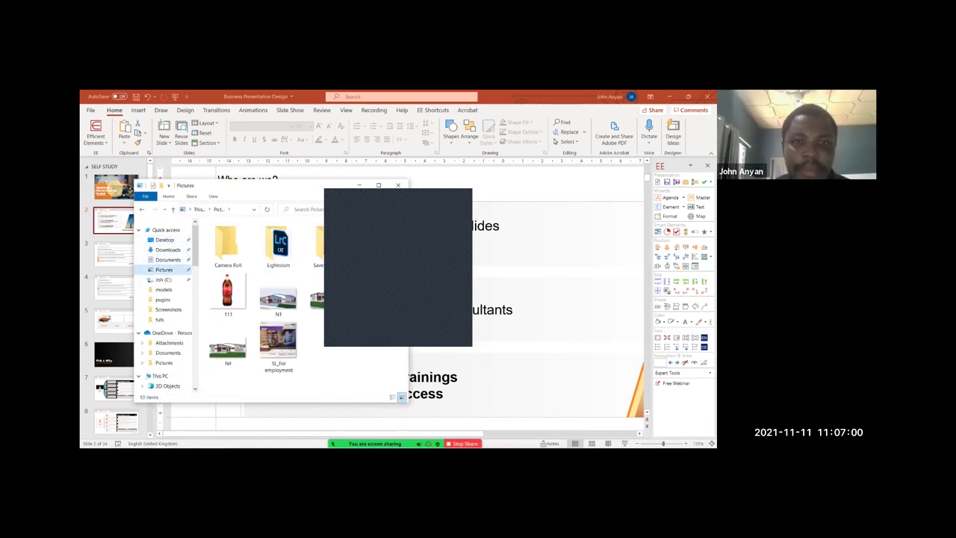
# - Move the chat window clear of the Pictures folder and drop the SL_For employment image into the chat
pyautogui.moveTo(398, 194); pyautogui.dragTo(538, 215)
pyautogui.click(279, 343)
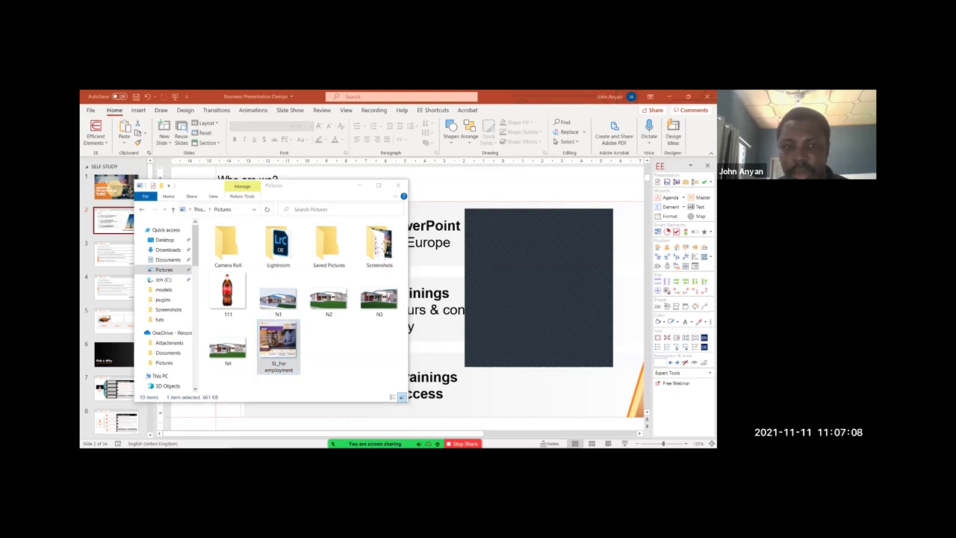
pyautogui.moveTo(278, 344); pyautogui.dragTo(522, 299)
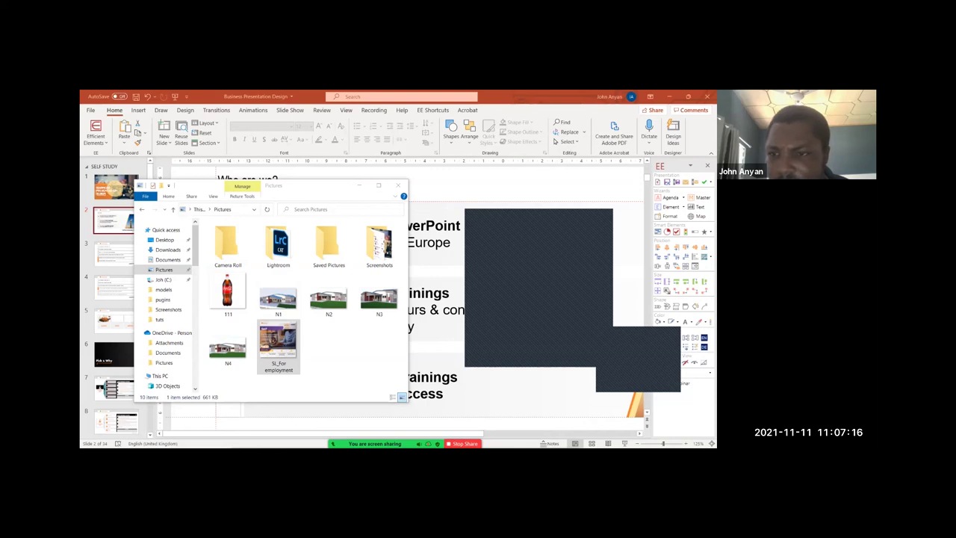
# - Open the SL_For employment poster in Photos to present it
pyautogui.doubleClick(279, 345)
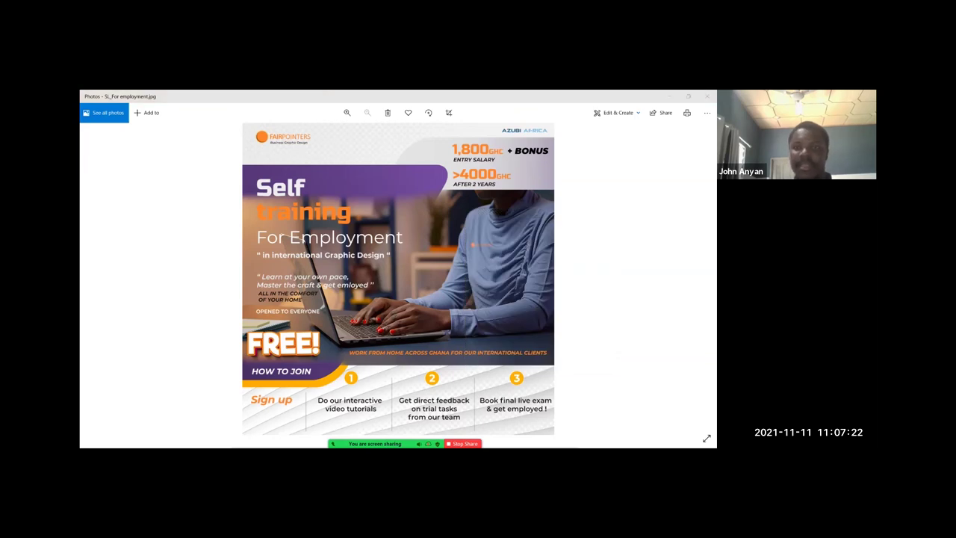
pyautogui.press('super')
pyautogui.press('super')
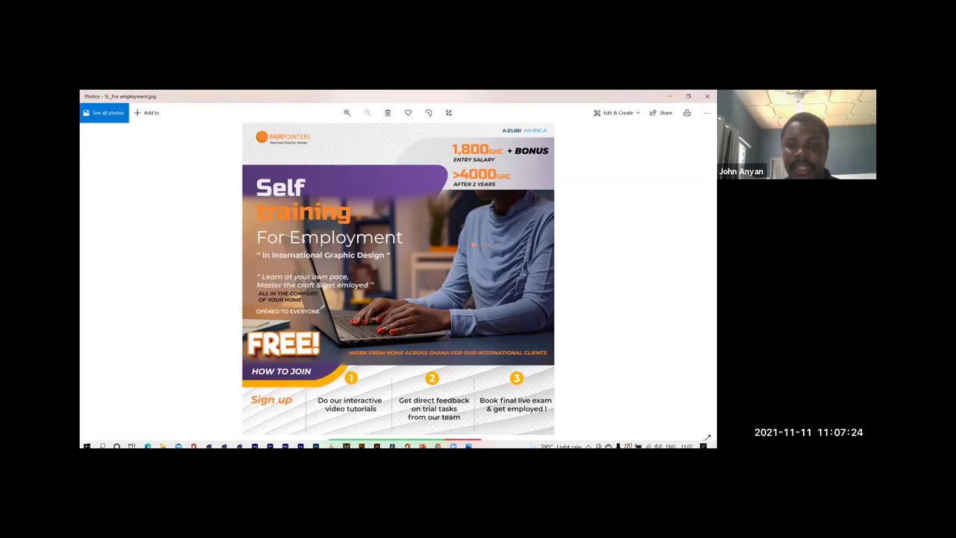
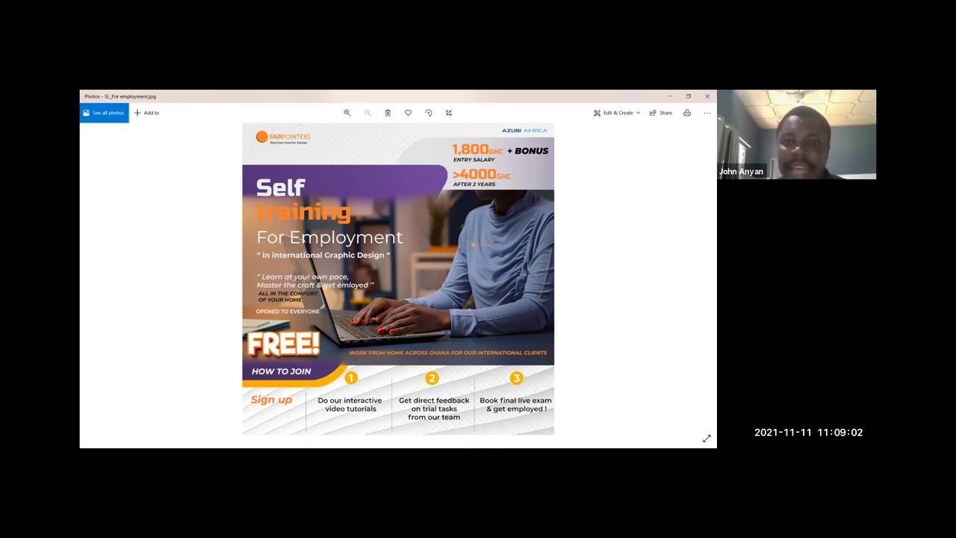
# - Copy the poster image, minimize Photos and bring up the meeting chat
pyautogui.rightClick(434, 283)
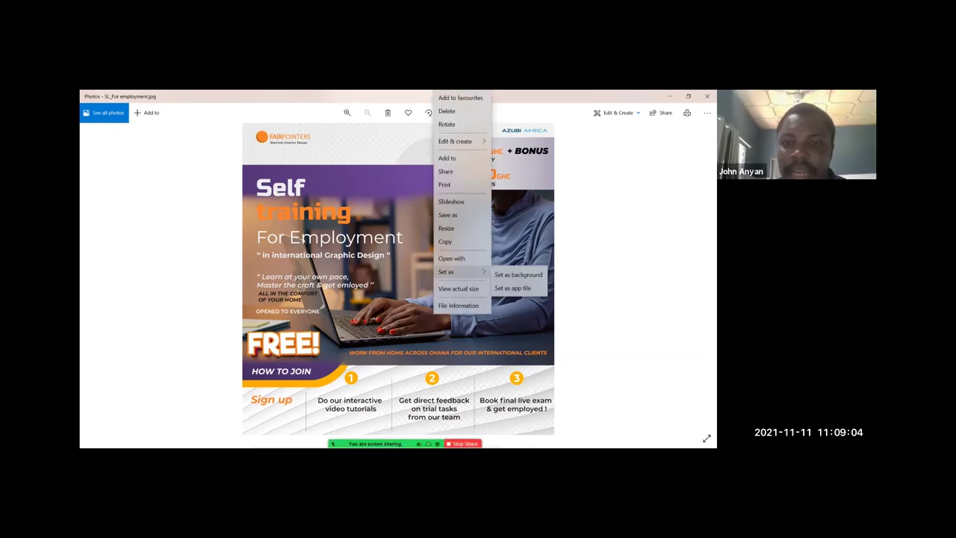
pyautogui.click(461, 242)
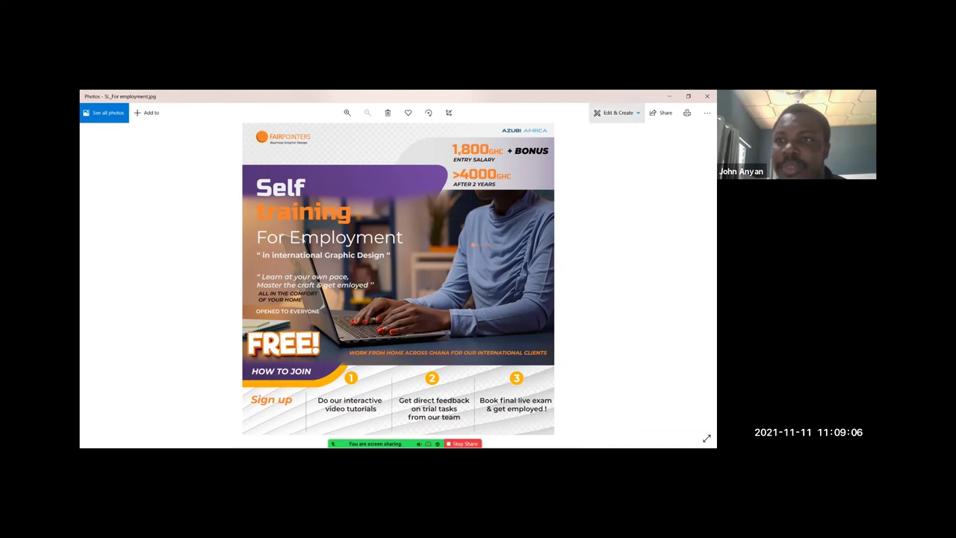
pyautogui.click(669, 96)
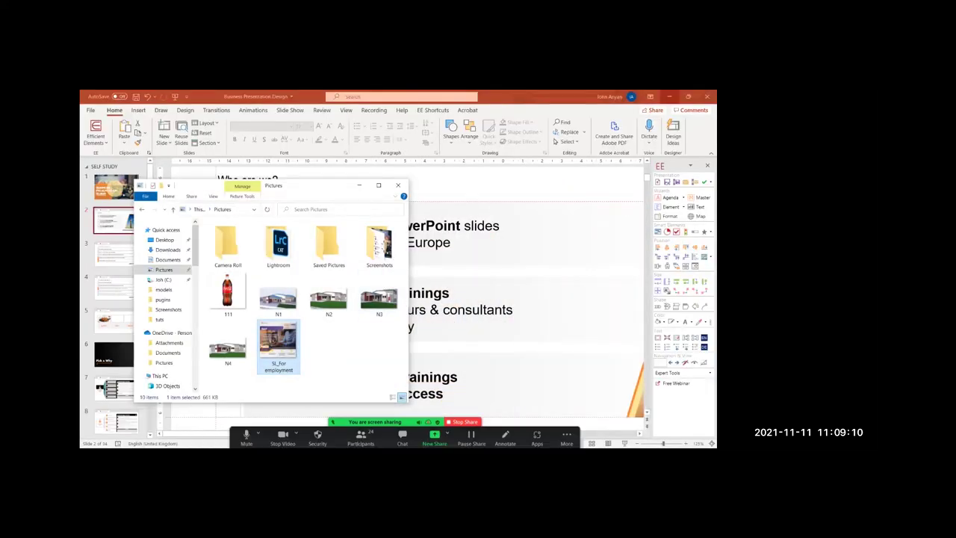
pyautogui.click(402, 437)
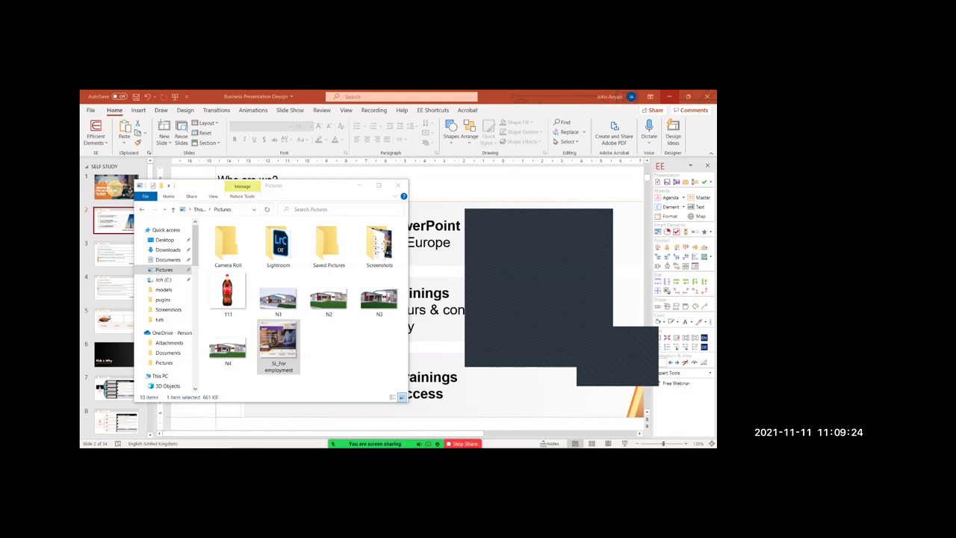
# - Minimize the presentation, bring the poster back up in Photos and open the meeting chat again
pyautogui.click(669, 96)
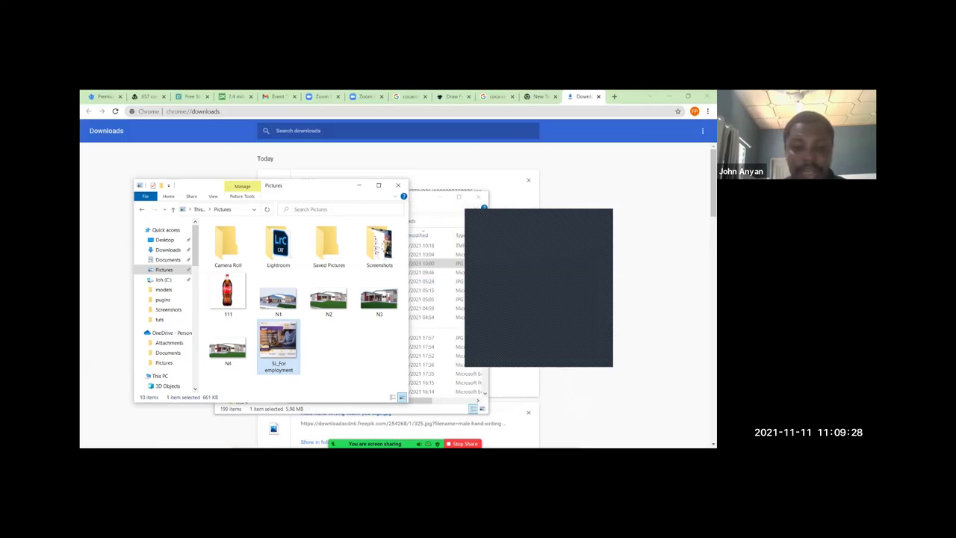
pyautogui.moveTo(469, 442)
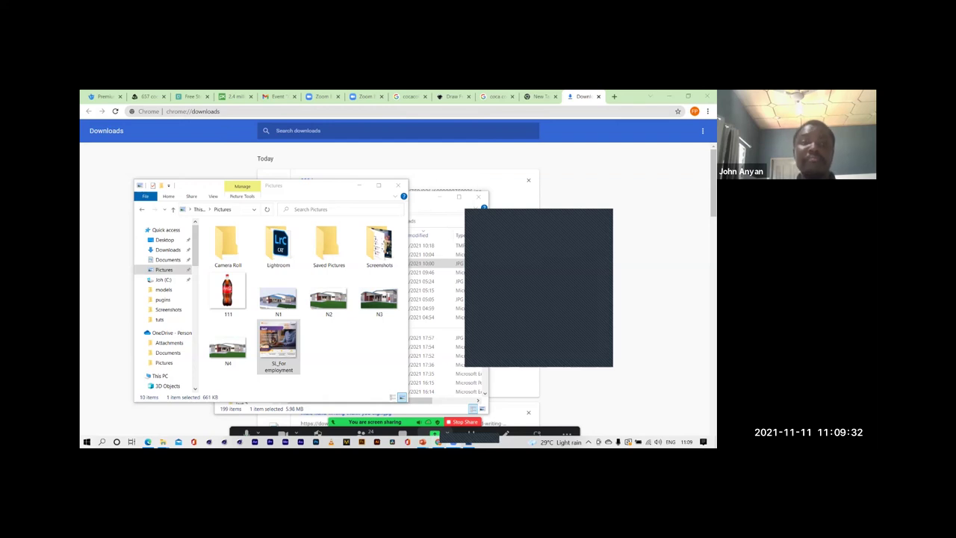
pyautogui.click(469, 442)
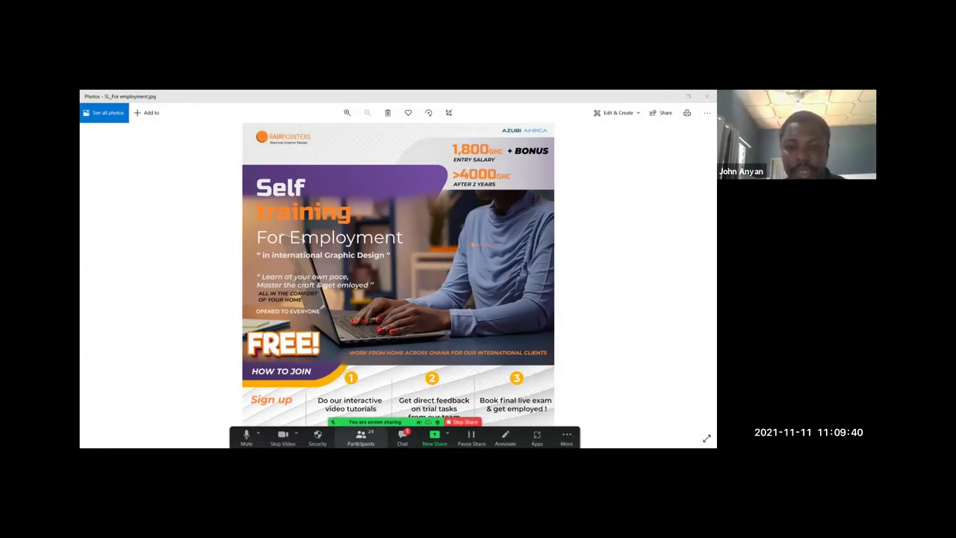
pyautogui.click(402, 437)
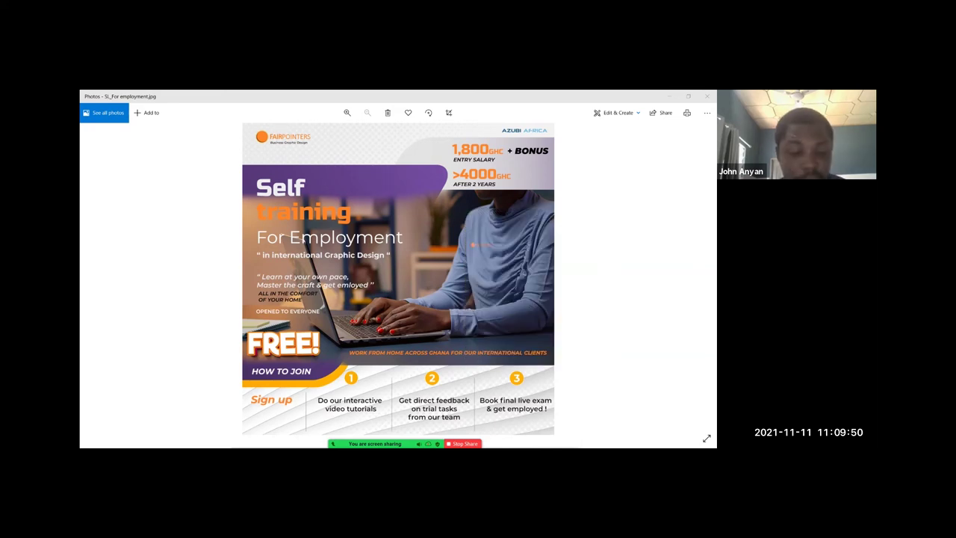
# - Switch to Microsoft Forms in Edge, select the shortened response link of Fairpointers Self Learning for Employment and leave the browser
pyautogui.press('super')
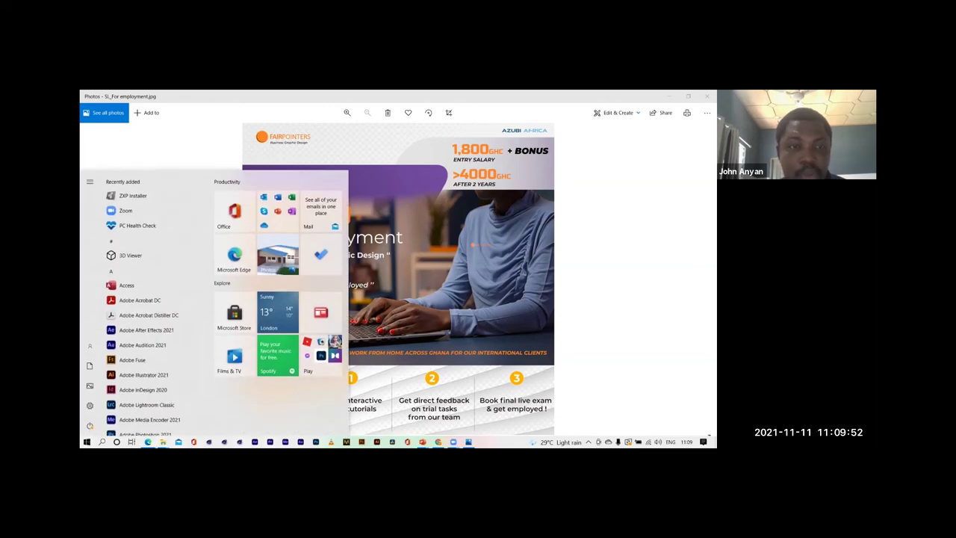
pyautogui.hotkey('alt', 'Tab')
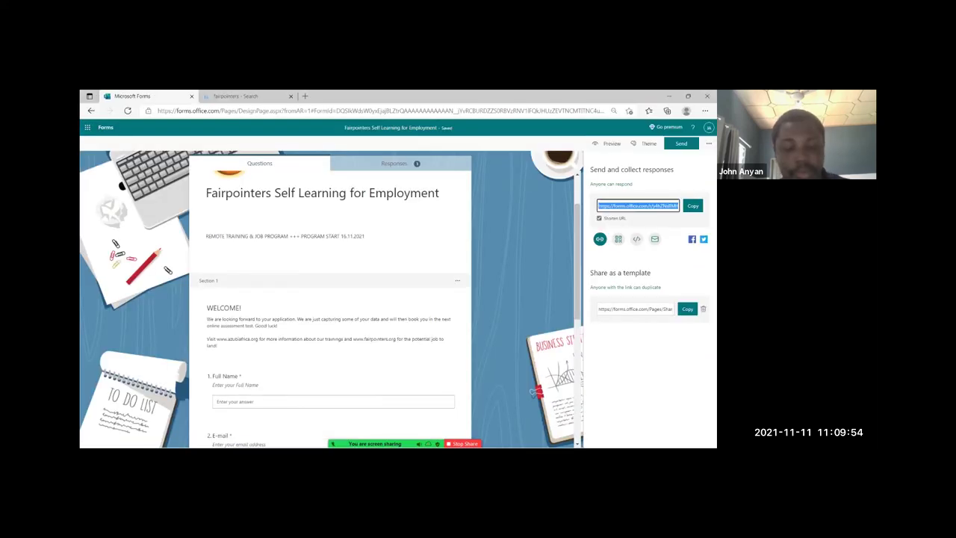
pyautogui.hotkey('ctrl', 'a')
pyautogui.click(638, 205)
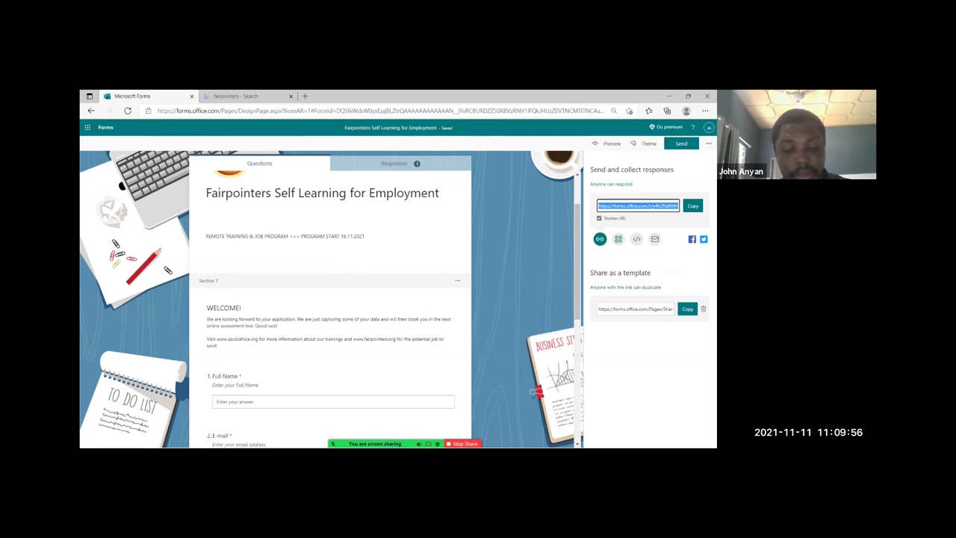
pyautogui.hotkey('alt', 'Tab')
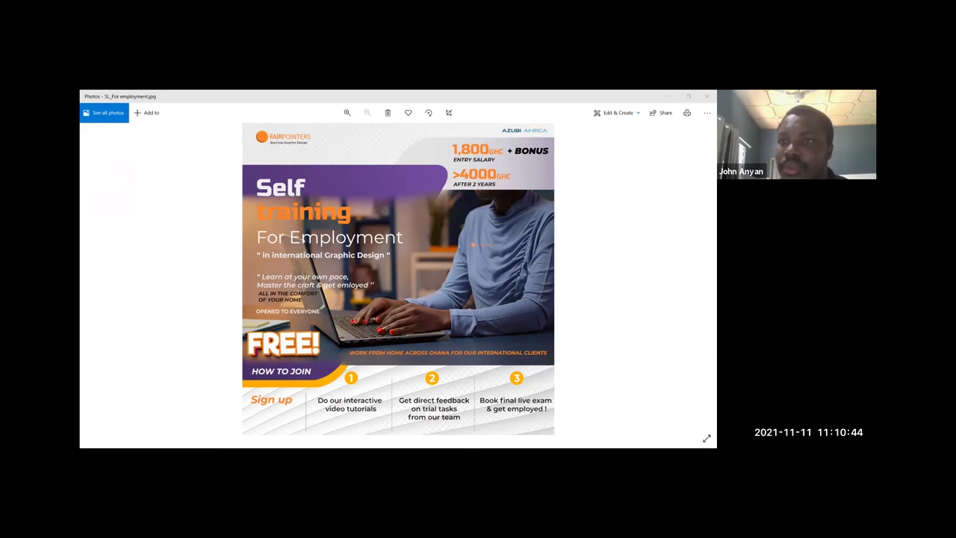
# - Minimize the poster and the windows behind it, and return to the title slide of the Business Presentation Design presentation
pyautogui.click(669, 96)
pyautogui.click(670, 96)
pyautogui.click(670, 95)
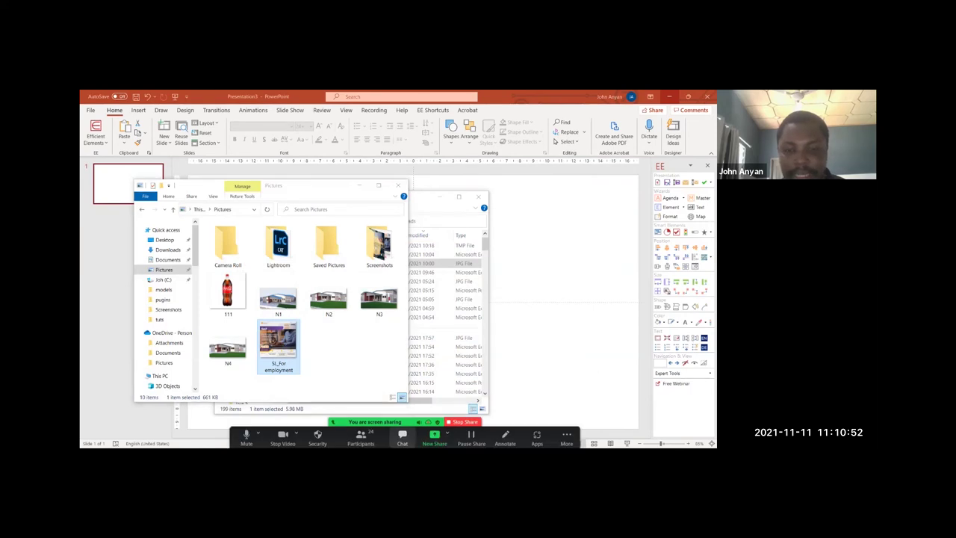
pyautogui.press('super')
pyautogui.moveTo(422, 441)
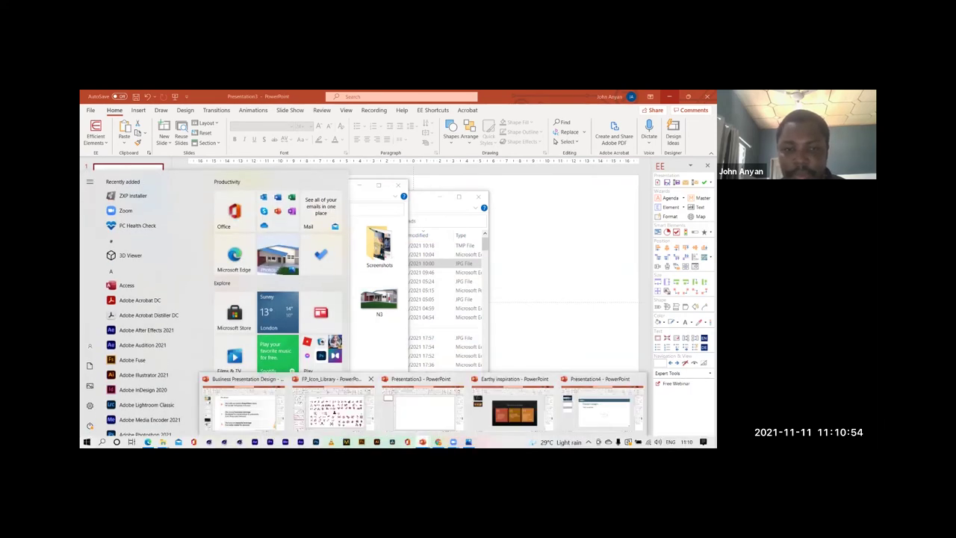
pyautogui.click(242, 403)
pyautogui.click(116, 186)
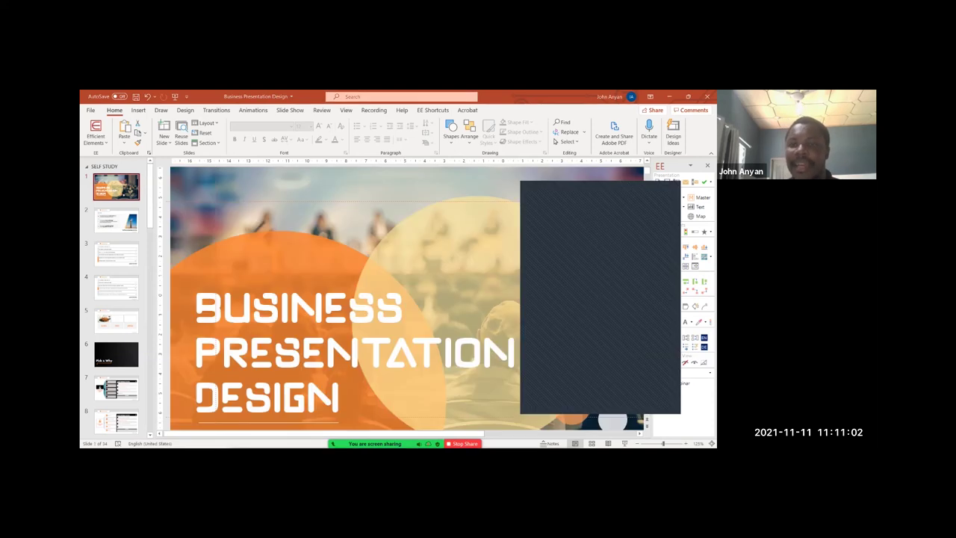
pyautogui.moveTo(375, 444)
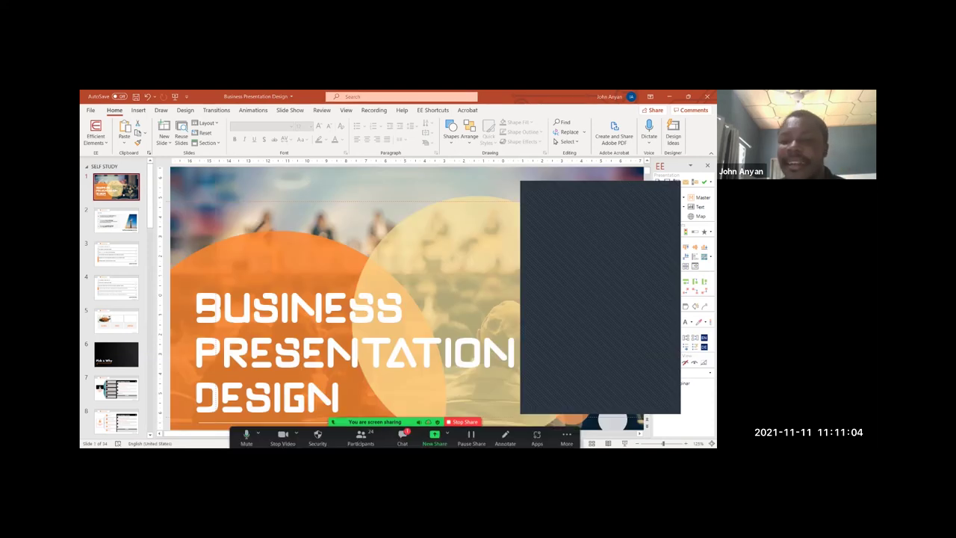